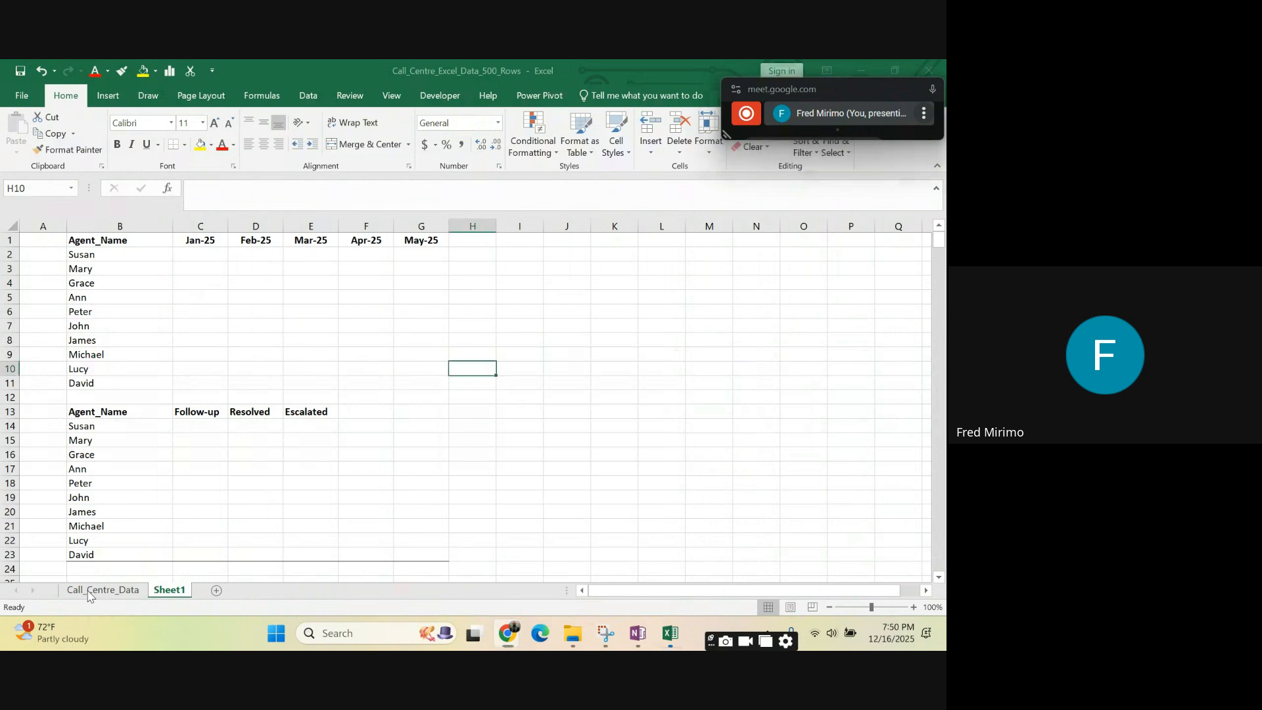
- Open the Call_Centre_Data sheet and look over the columns from Call_Date to Customer_Rating
{"action": "left_click", "coordinate": [95, 595]}
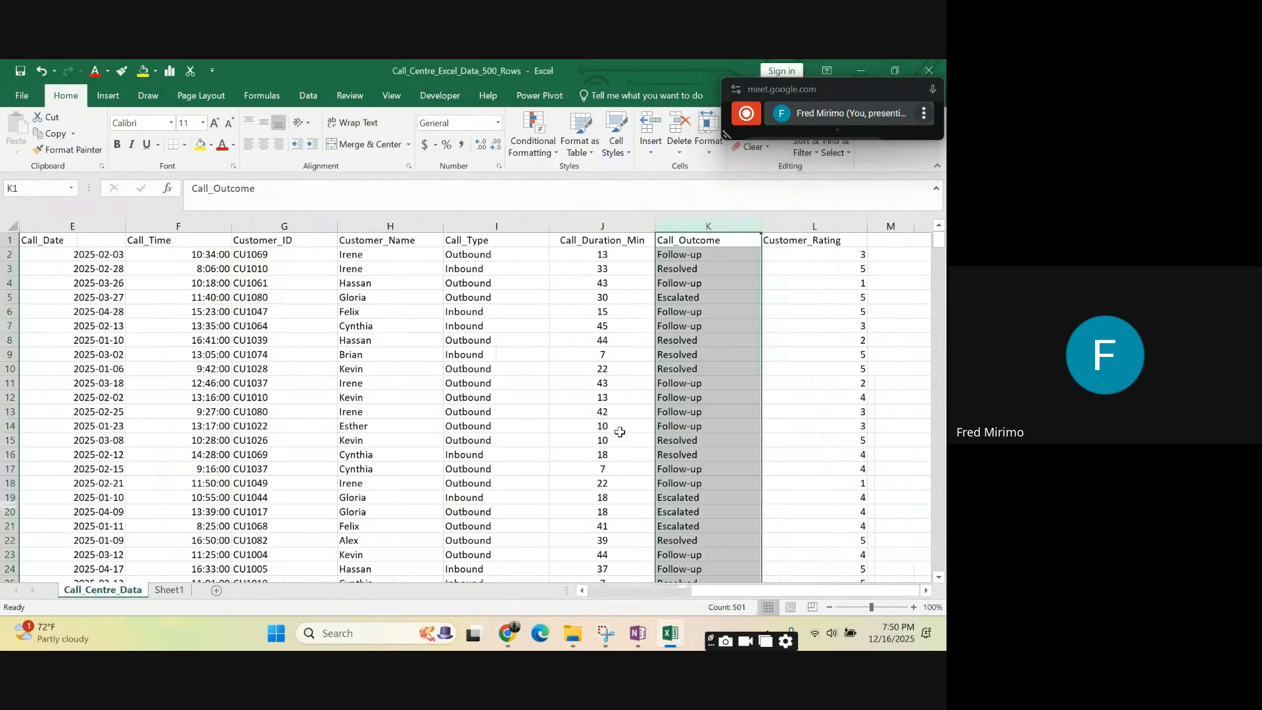
{"action": "left_click", "coordinate": [791, 426]}
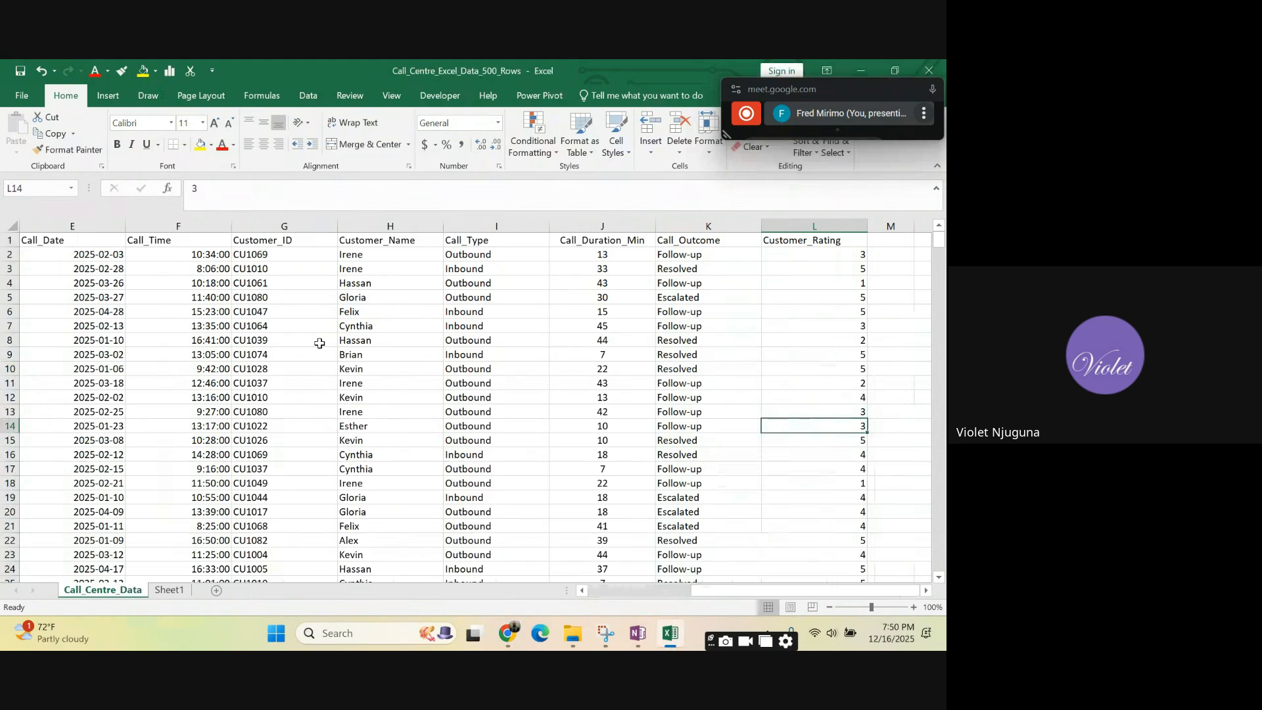
{"action": "left_click", "coordinate": [290, 339]}
{"action": "left_click", "coordinate": [512, 336]}
{"action": "left_click", "coordinate": [812, 354]}
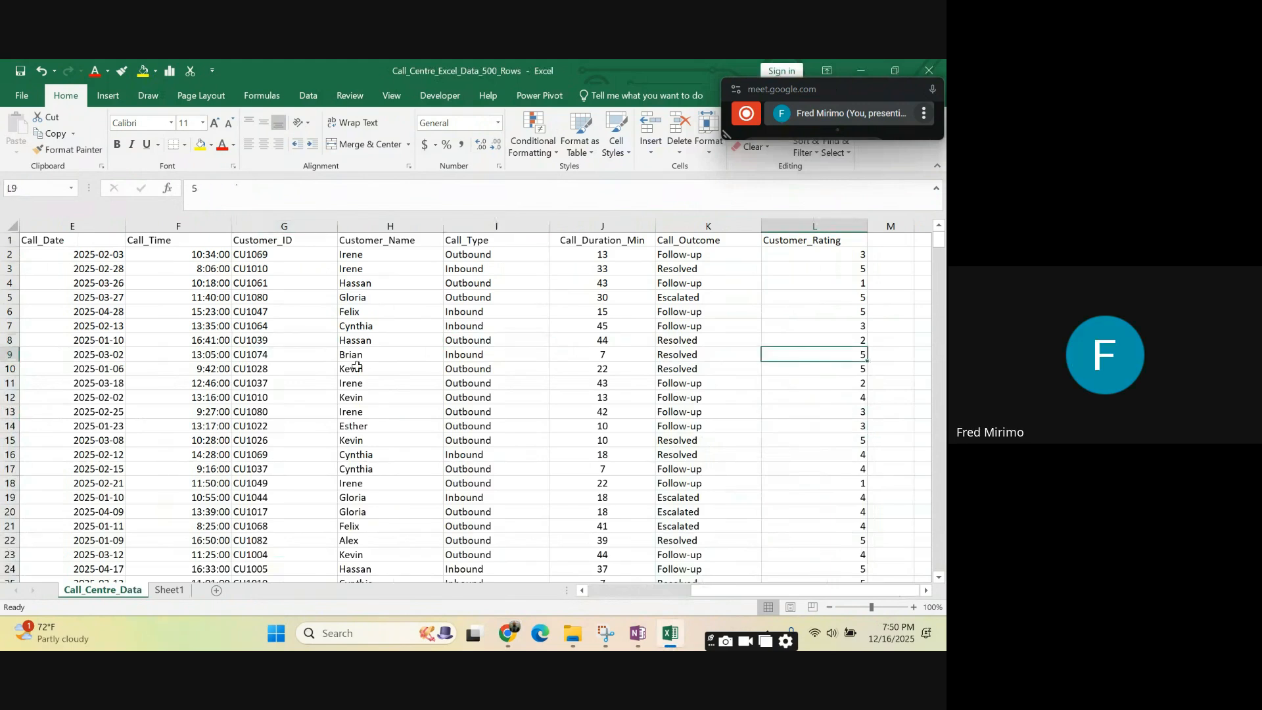
{"action": "left_click", "coordinate": [265, 355]}
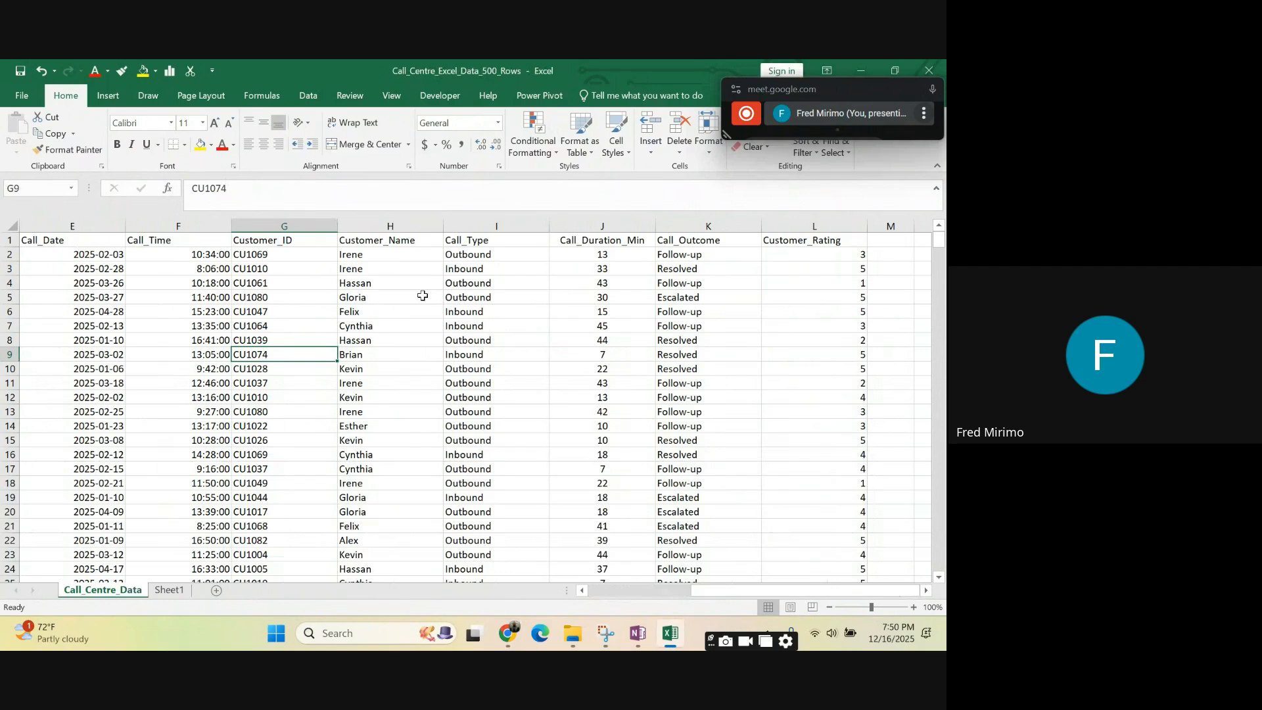
{"action": "left_click", "coordinate": [35, 224]}
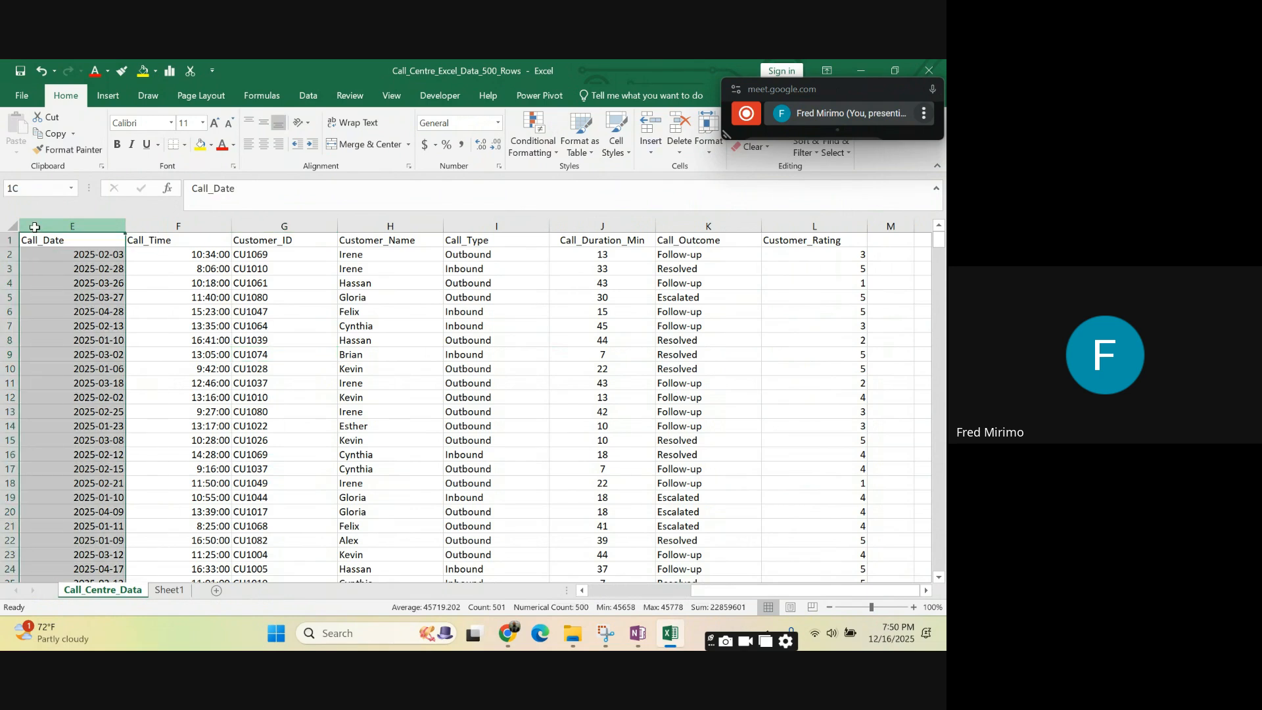
{"action": "left_click_drag", "start_coordinate": [35, 227], "coordinate": [383, 249]}
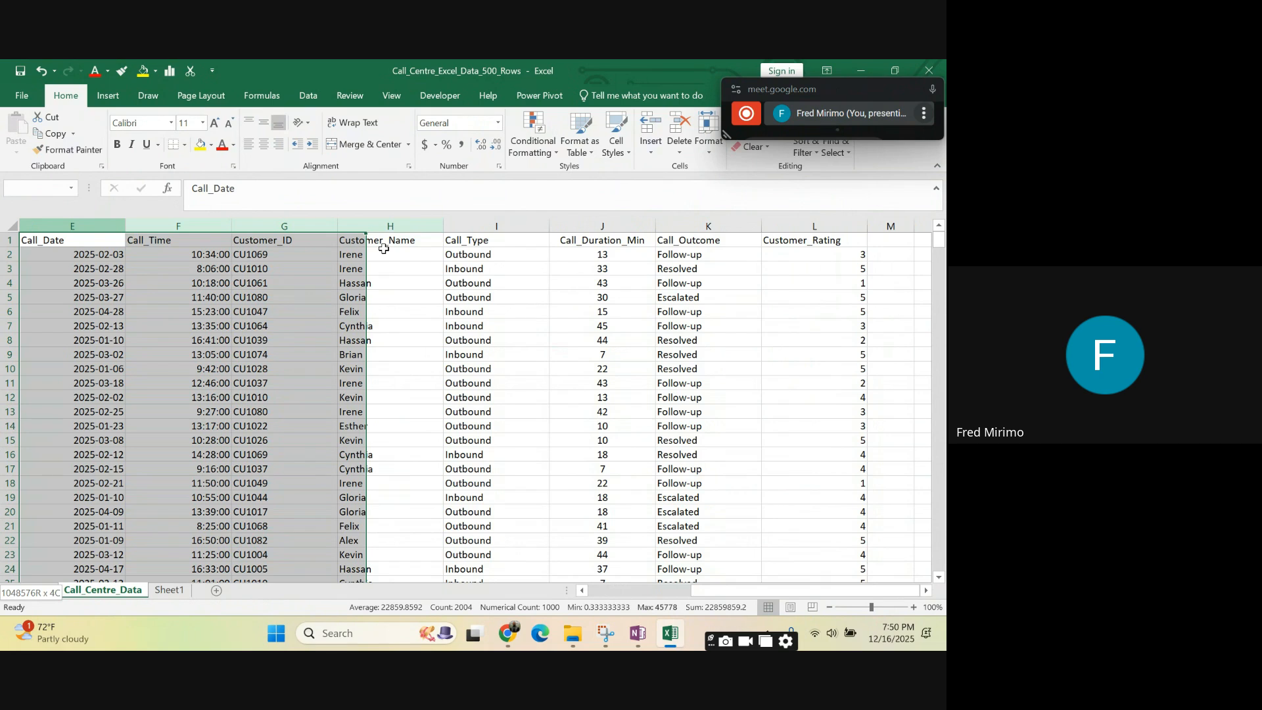
{"action": "left_click", "coordinate": [395, 354]}
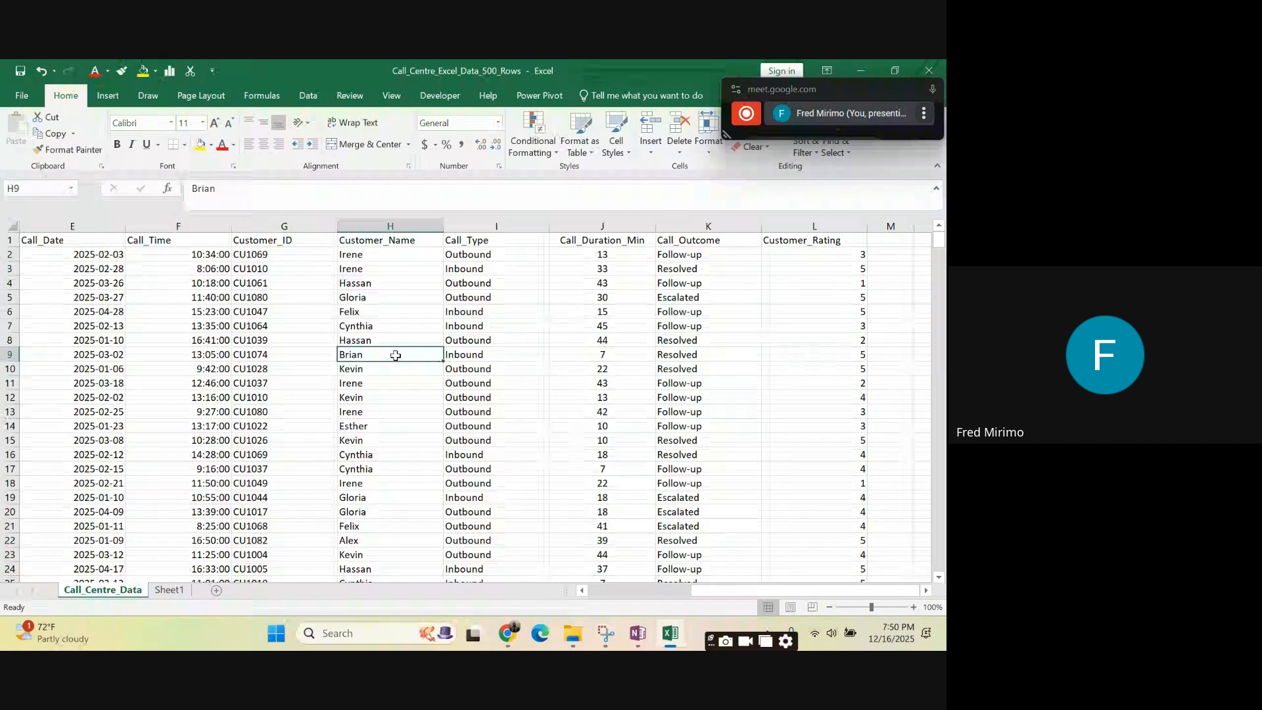
{"action": "left_click", "coordinate": [45, 223]}
{"action": "left_click_drag", "start_coordinate": [45, 223], "coordinate": [809, 272]}
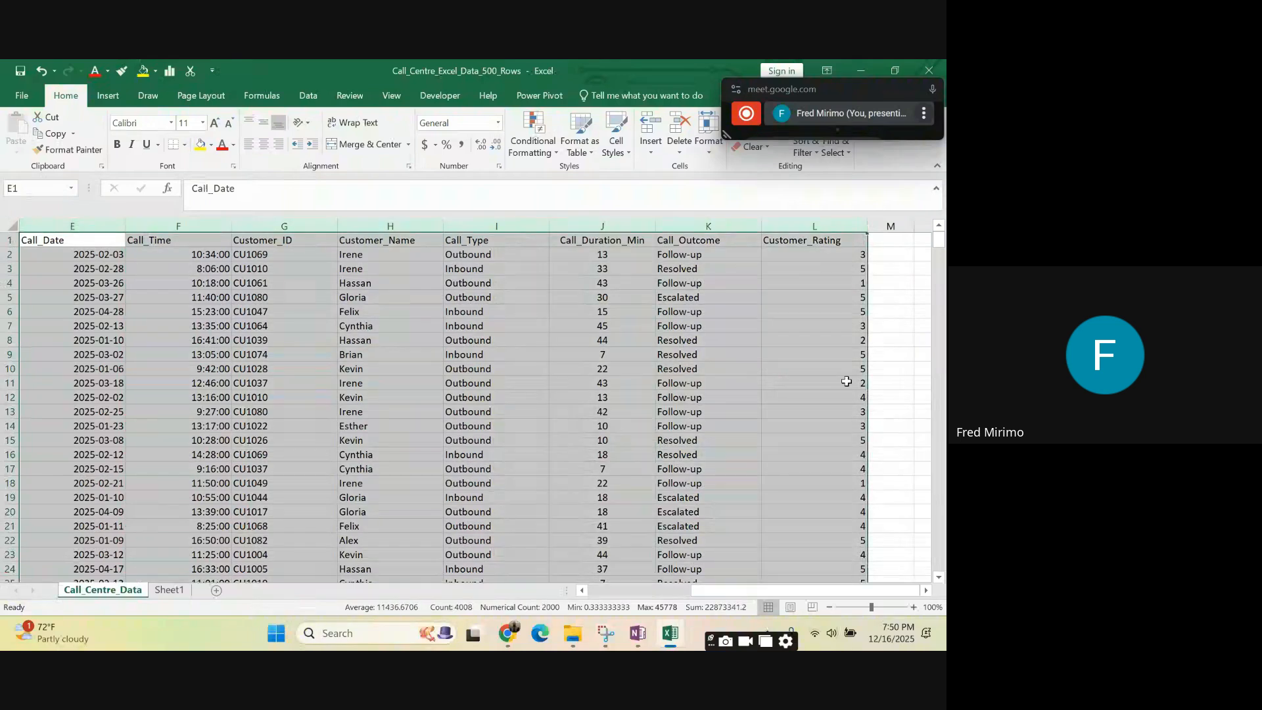
{"action": "scroll", "coordinate": [518, 412], "scroll_direction": "down", "scroll_amount": 4}
{"action": "scroll", "coordinate": [469, 427], "scroll_direction": "up", "scroll_amount": 4}
{"action": "left_click", "coordinate": [310, 96]}
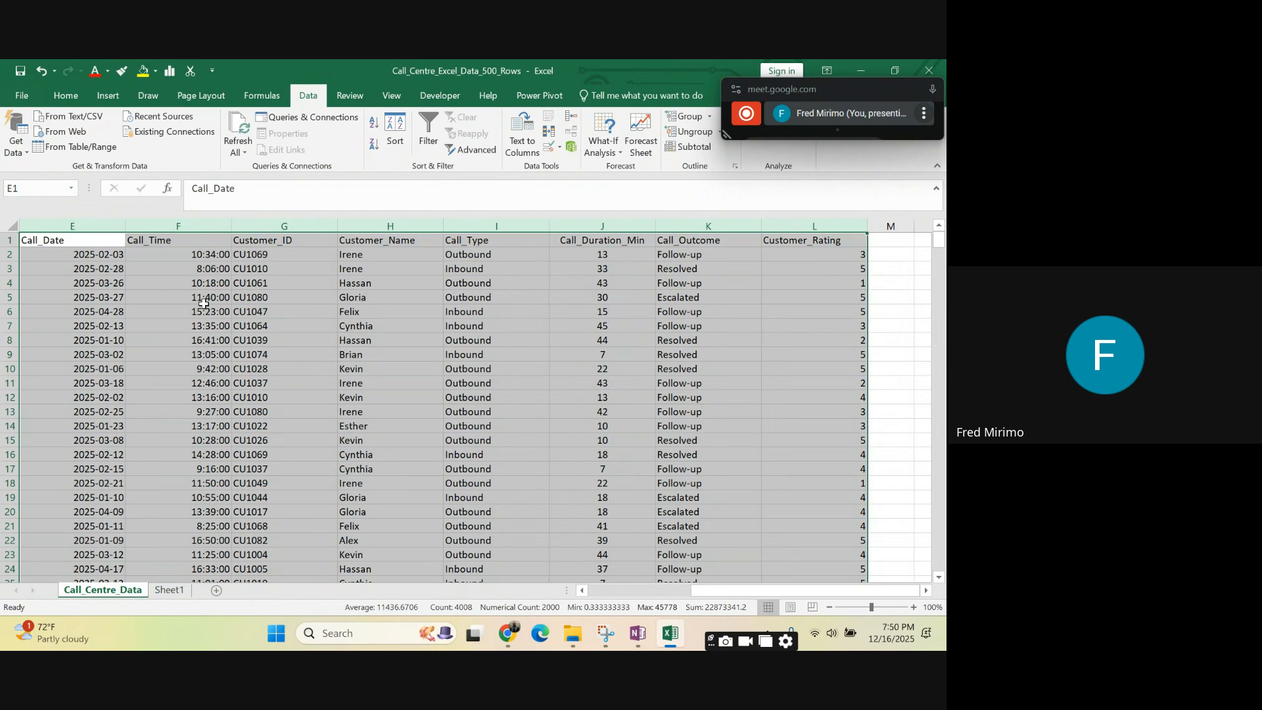
{"action": "left_click", "coordinate": [186, 428]}
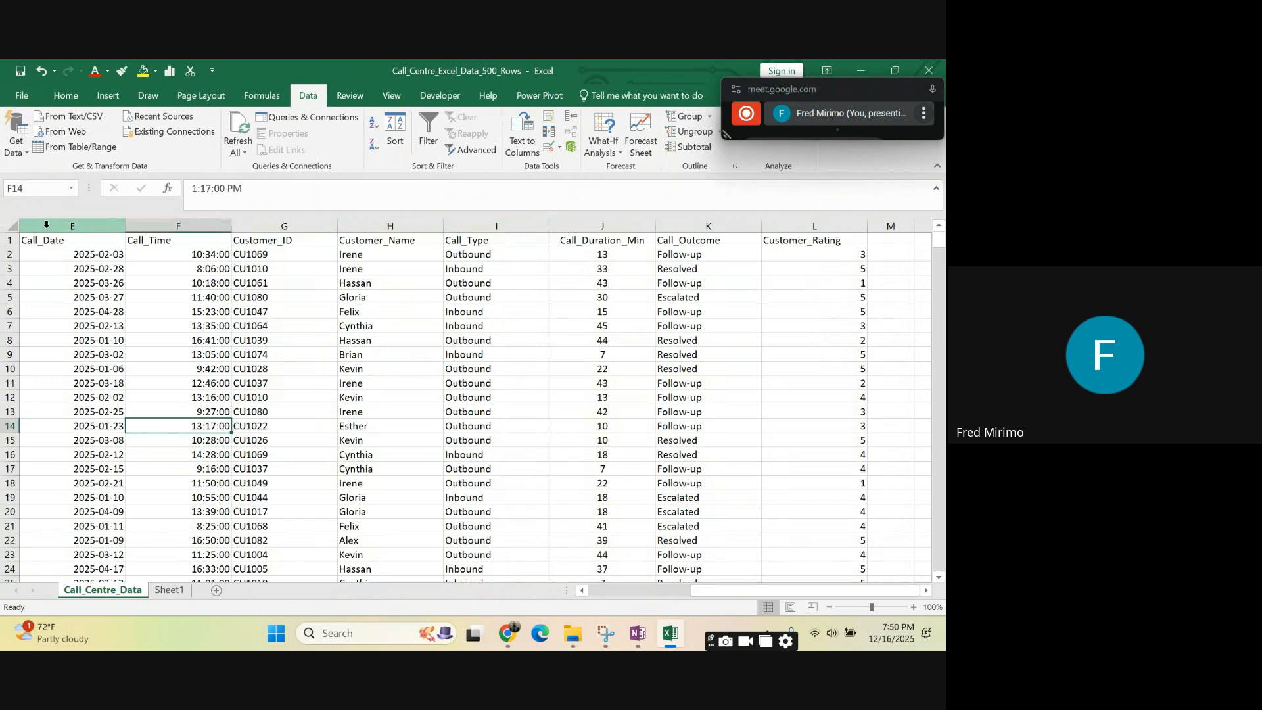
- Make the header cells from Call_Date to Customer_Rating in row 1 bold
{"action": "mouse_move", "coordinate": [44, 223]}
{"action": "left_mouse_down"}
{"action": "mouse_move", "coordinate": [657, 236]}
{"action": "mouse_move", "coordinate": [791, 272]}
{"action": "mouse_move", "coordinate": [823, 243]}
{"action": "mouse_move", "coordinate": [34, 238]}
{"action": "left_mouse_up"}
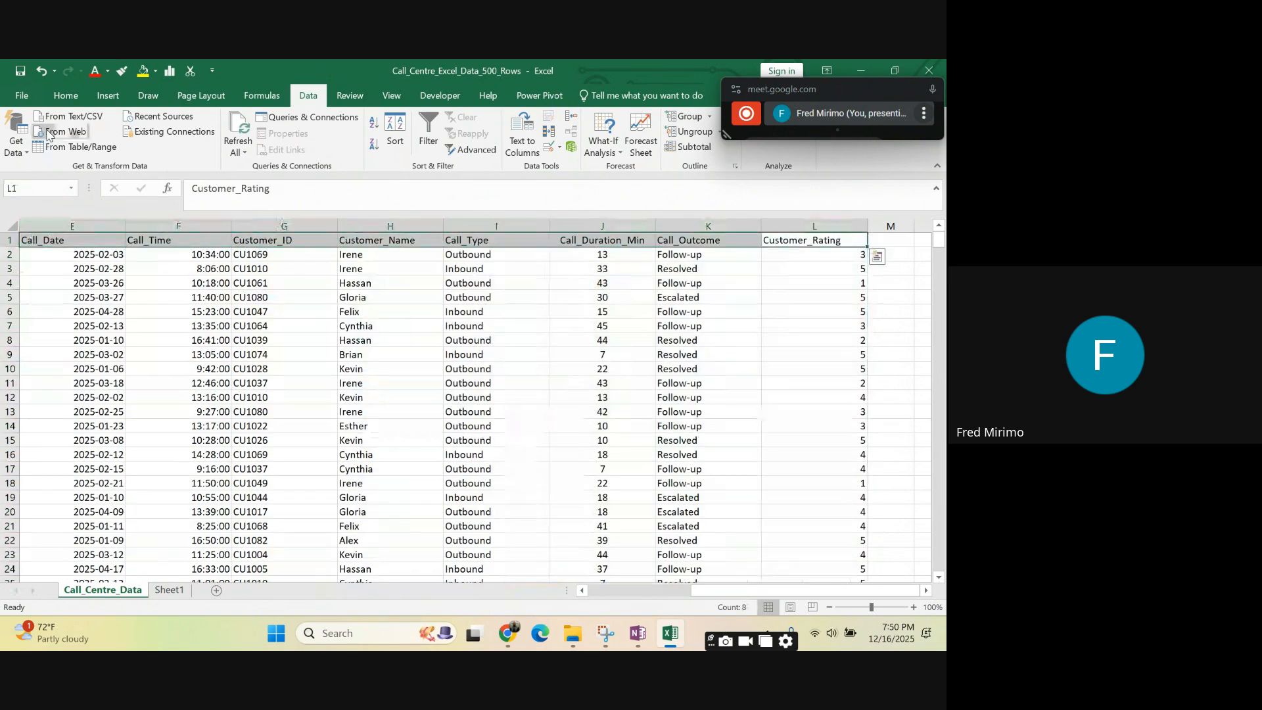
{"action": "left_click", "coordinate": [63, 96]}
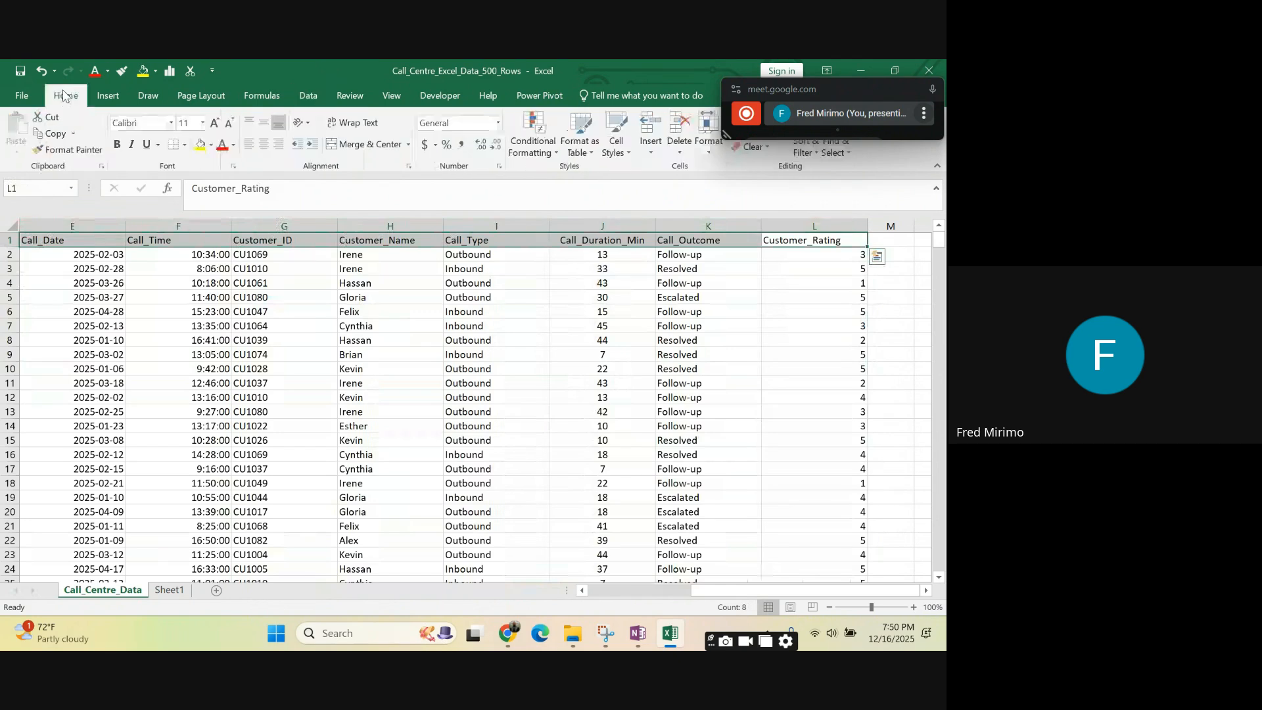
{"action": "left_click", "coordinate": [119, 144]}
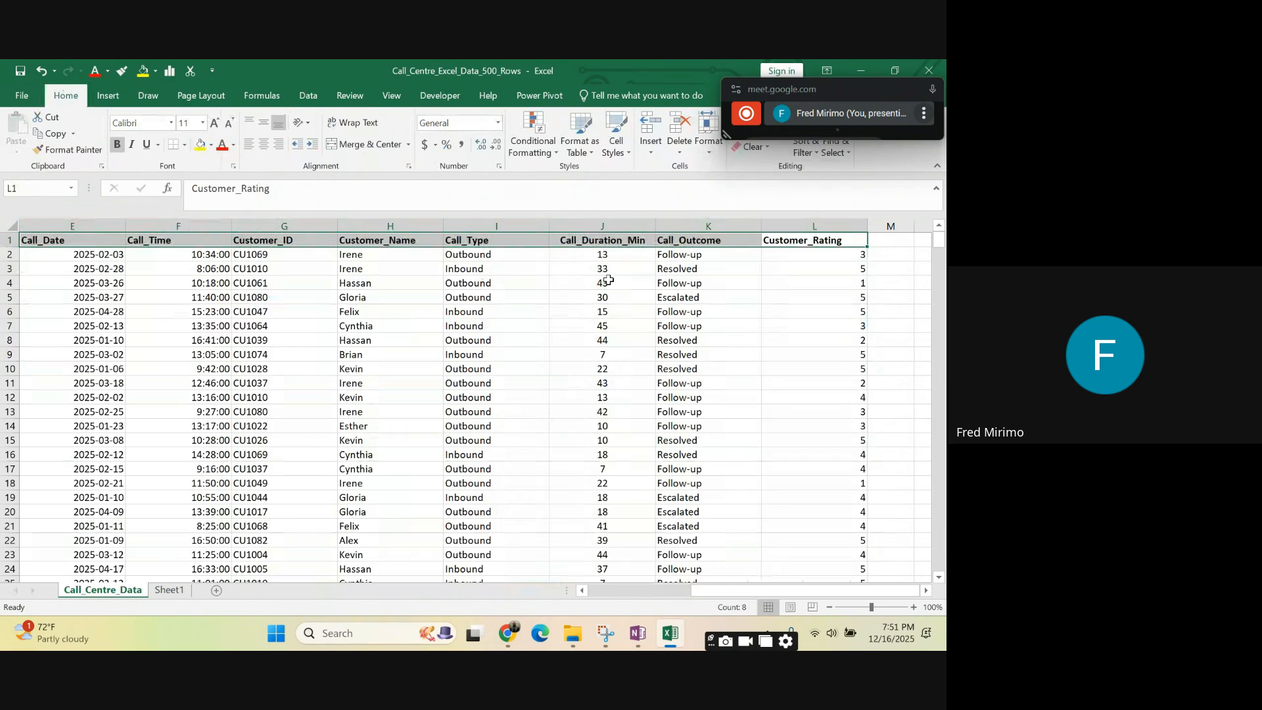
{"action": "left_click", "coordinate": [803, 382]}
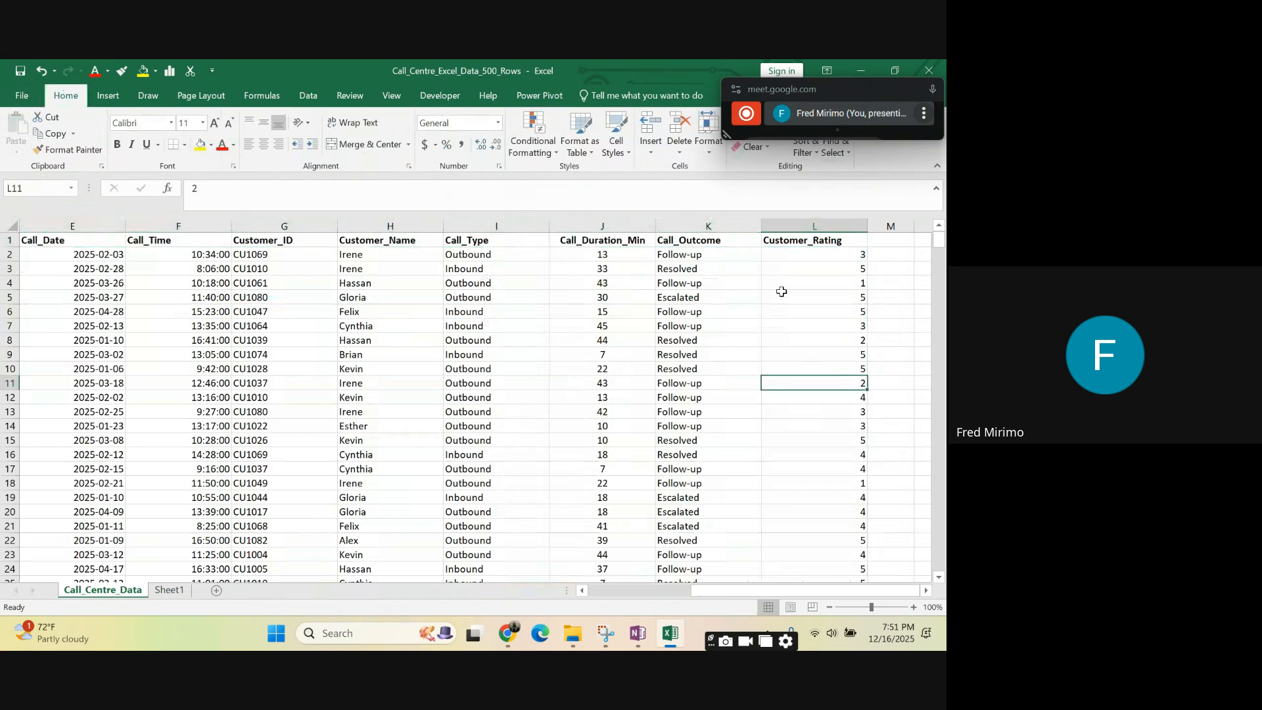
- Centre-align the contents of all columns from Call_Date to Customer_Rating
{"action": "left_click", "coordinate": [673, 238]}
{"action": "left_click", "coordinate": [704, 325]}
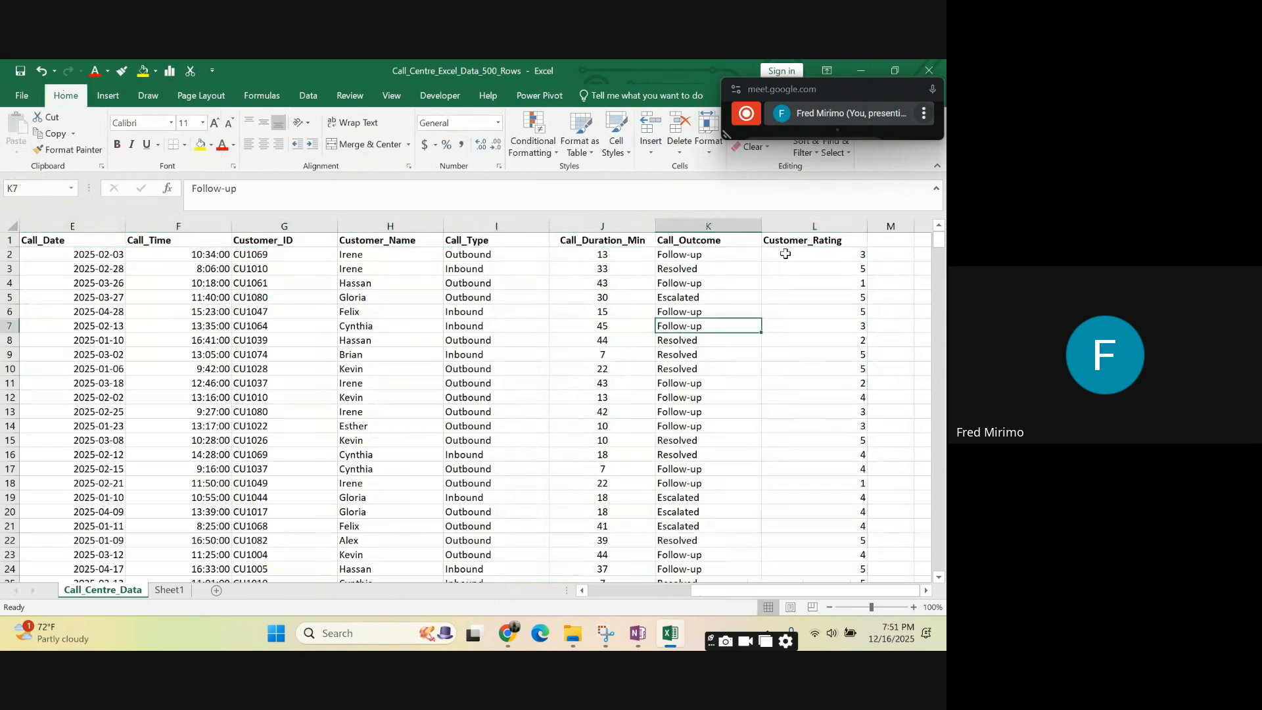
{"action": "left_click_drag", "start_coordinate": [825, 221], "coordinate": [57, 281]}
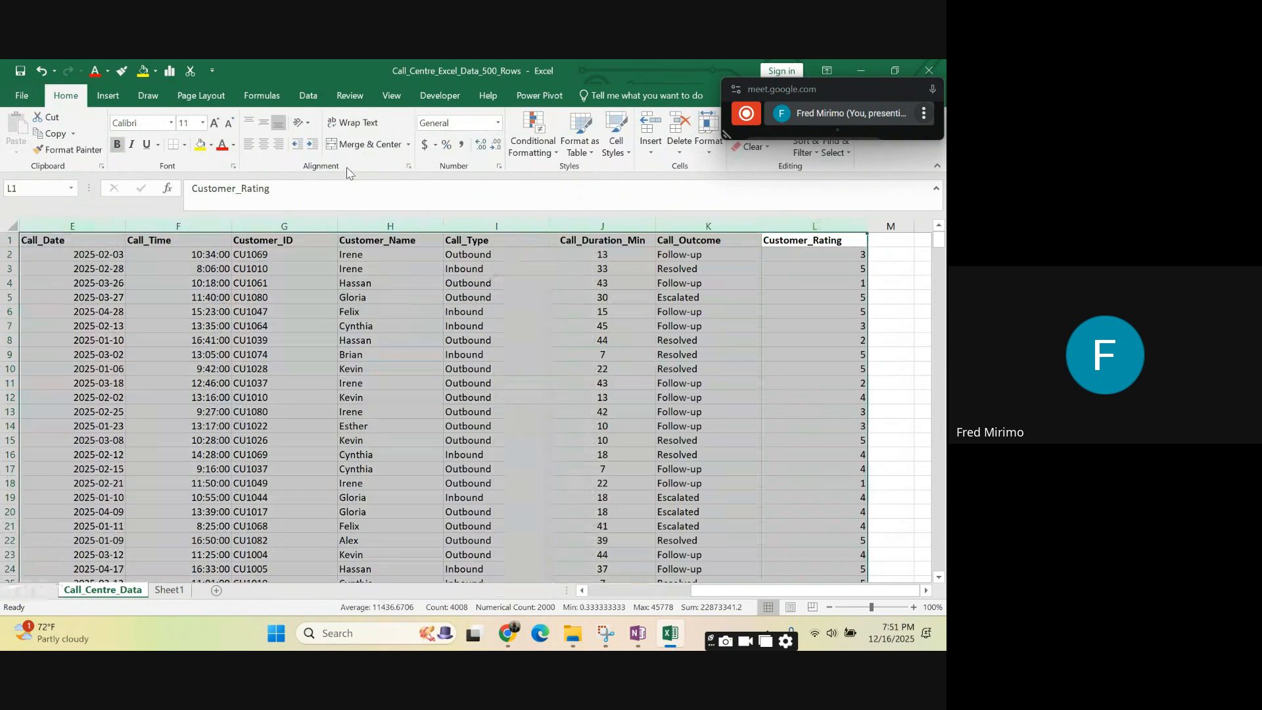
{"action": "left_click", "coordinate": [264, 144]}
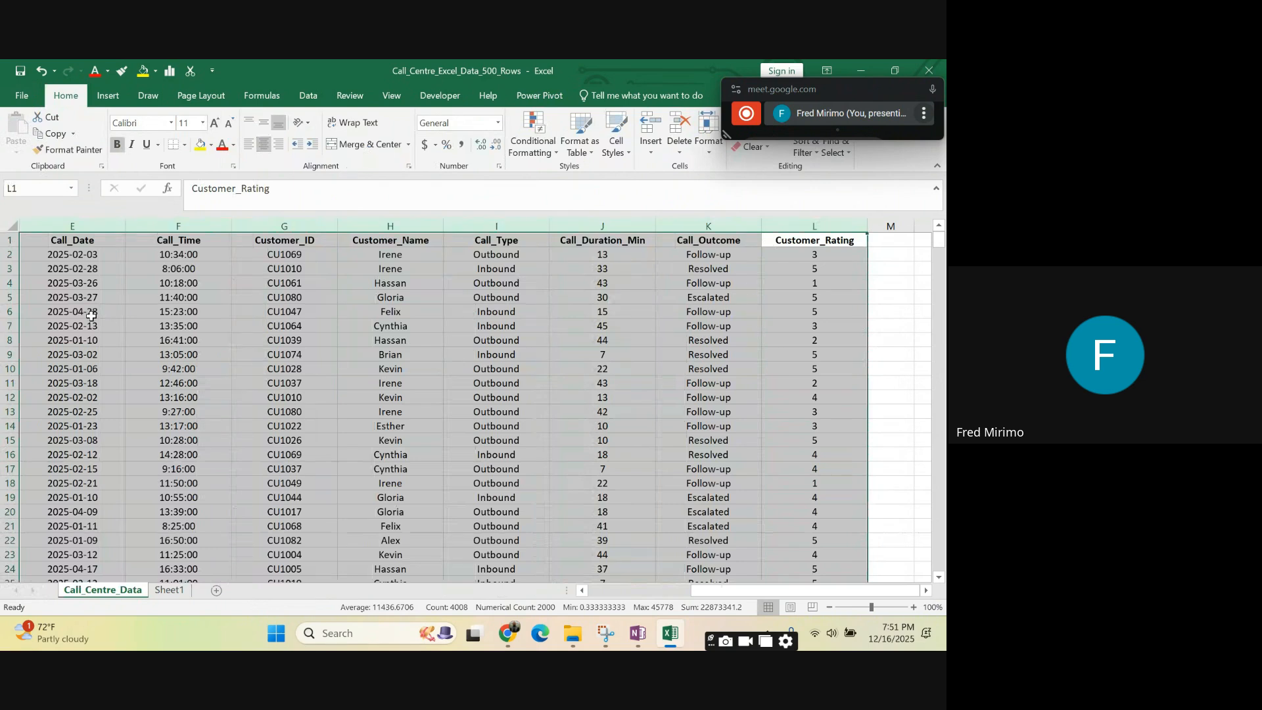
{"action": "left_click", "coordinate": [269, 371]}
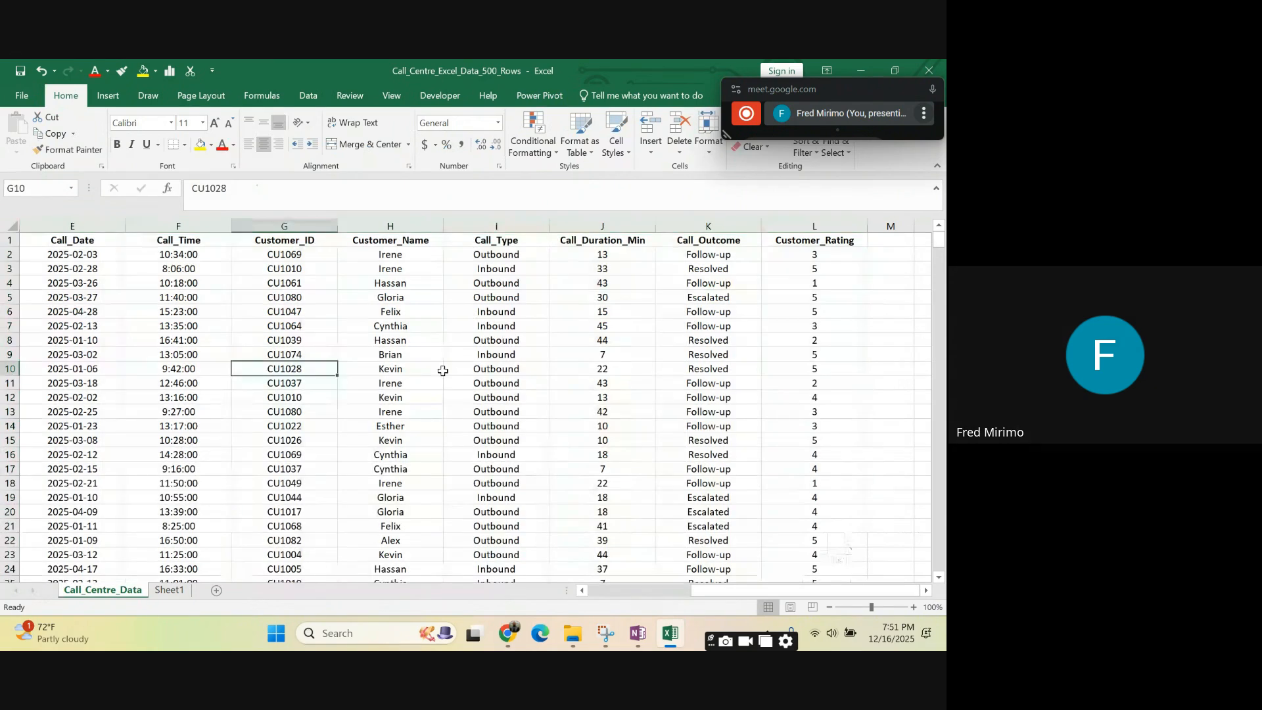
{"action": "left_click", "coordinate": [461, 369]}
{"action": "left_click_drag", "start_coordinate": [97, 244], "coordinate": [814, 232]}
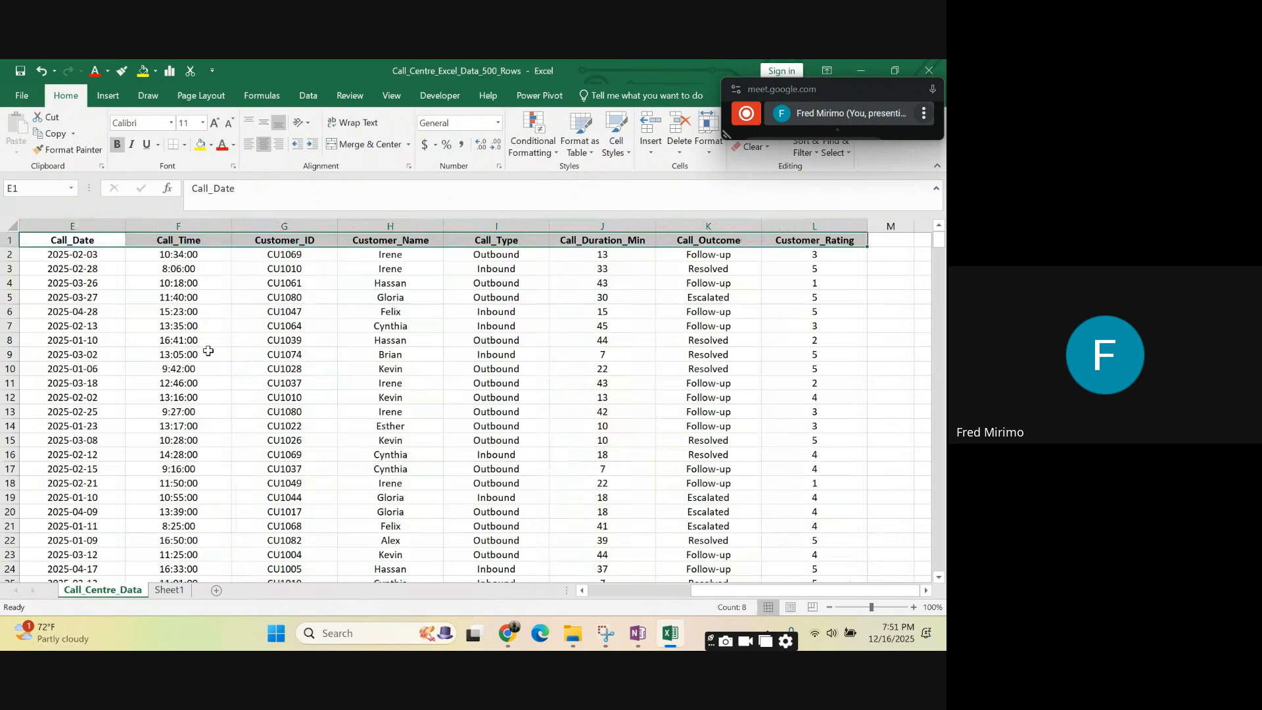
{"action": "left_click", "coordinate": [421, 389]}
{"action": "left_click", "coordinate": [708, 354]}
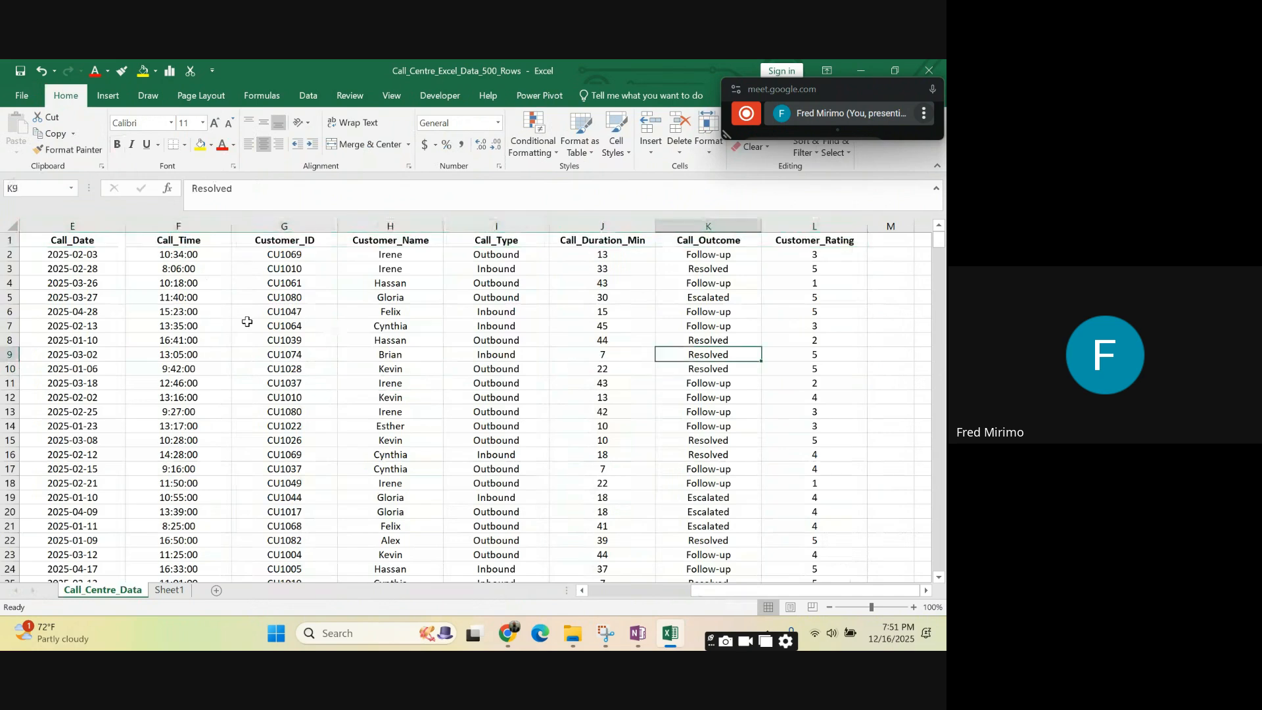
{"action": "left_click", "coordinate": [98, 221]}
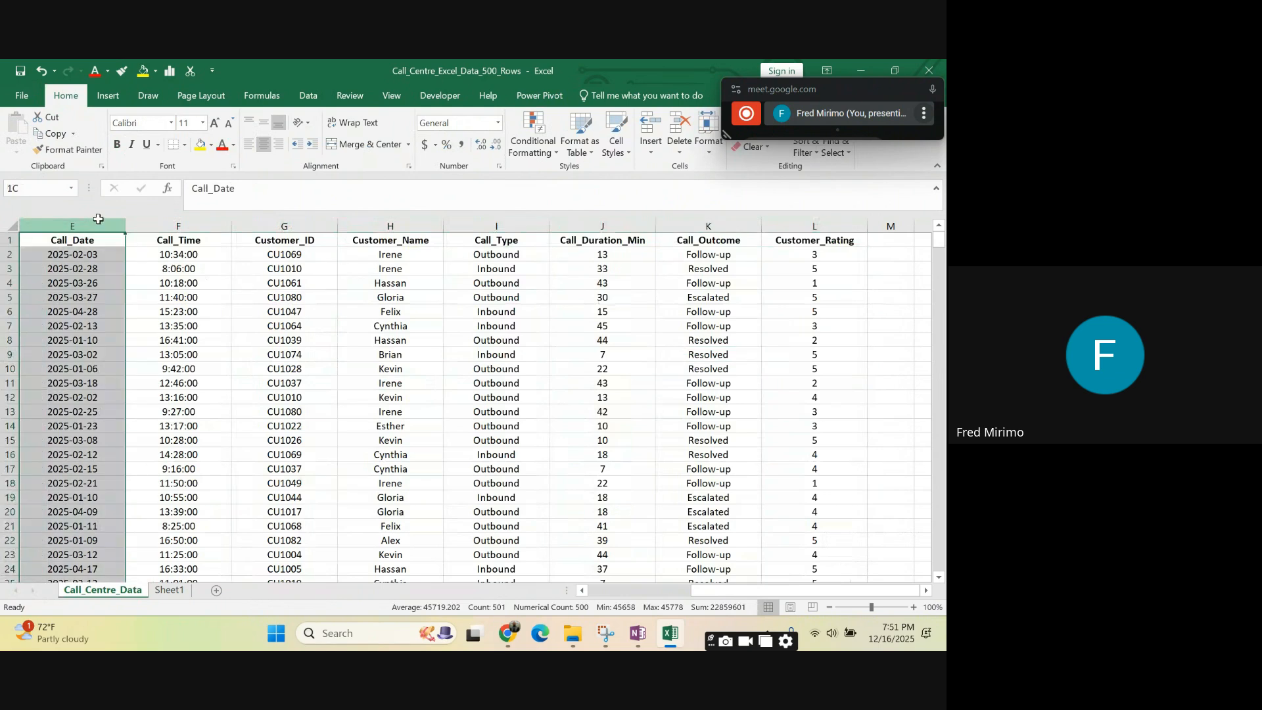
{"action": "left_click_drag", "start_coordinate": [816, 240], "coordinate": [53, 239]}
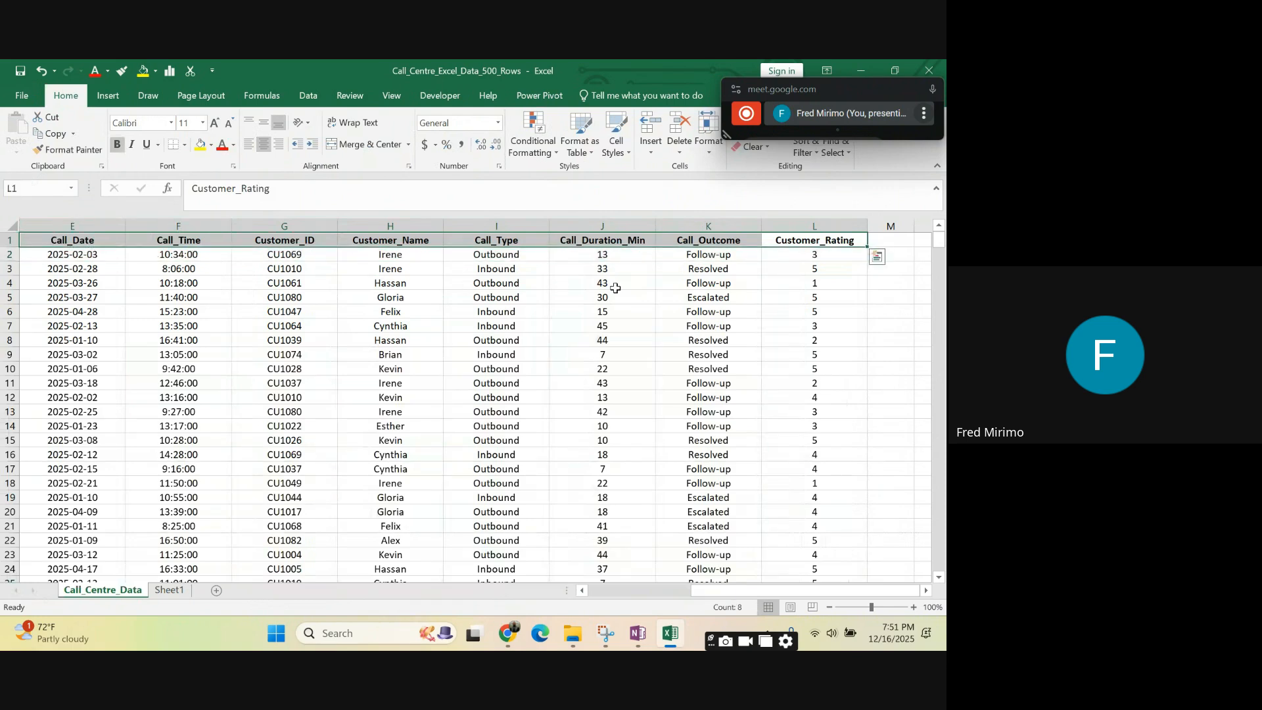
{"action": "left_click", "coordinate": [846, 397]}
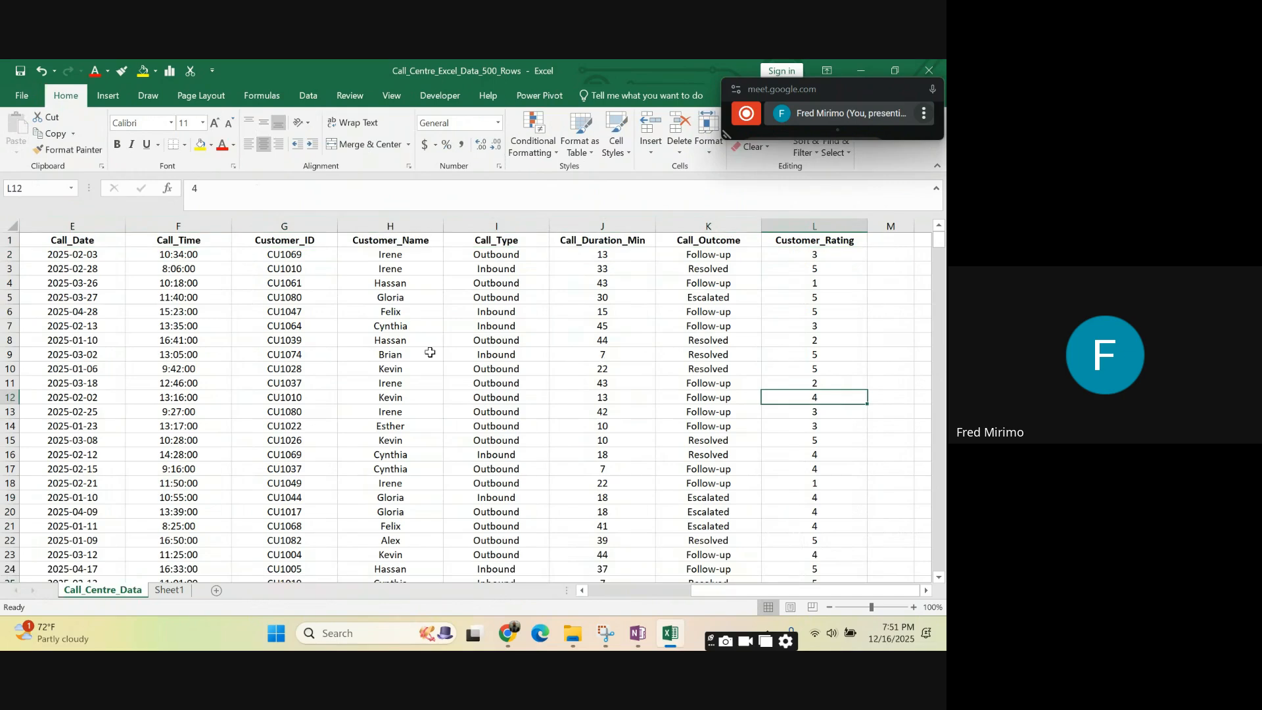
{"action": "left_click", "coordinate": [312, 386]}
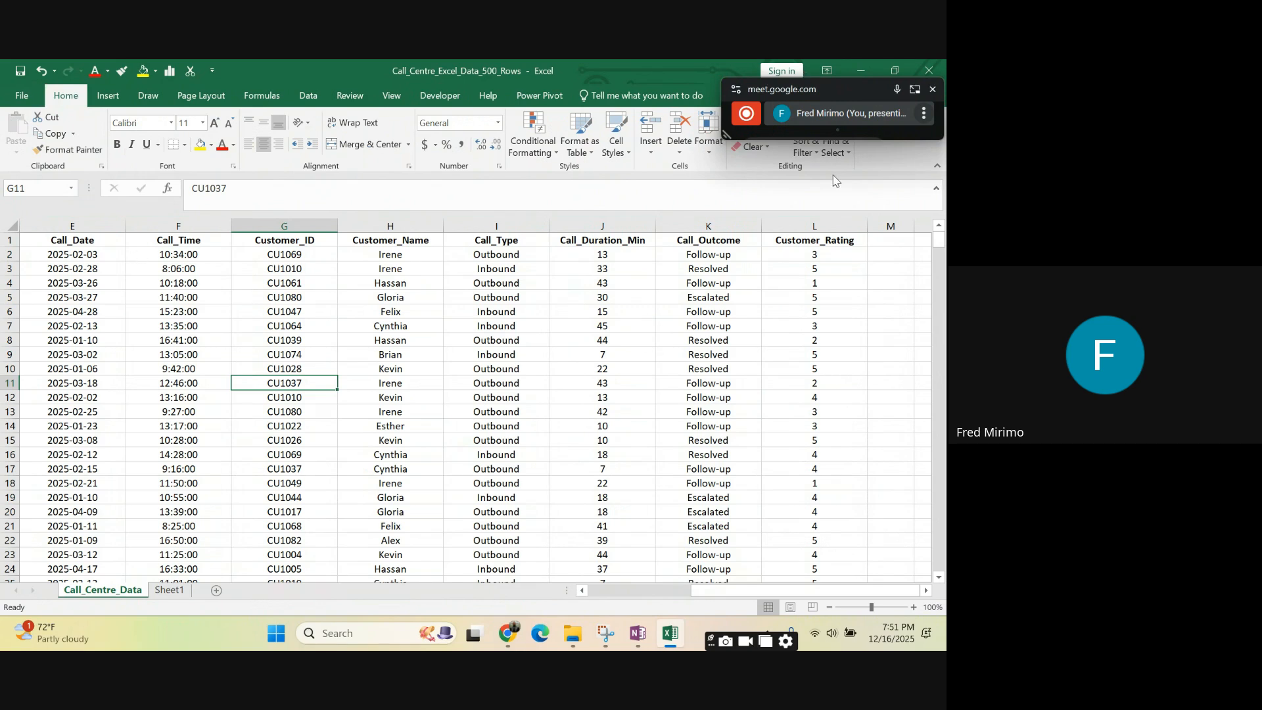
- Create a PivotTable from columns A to L of Call_Centre_Data on a new worksheet
{"action": "left_click_drag", "start_coordinate": [822, 226], "coordinate": [2, 235]}
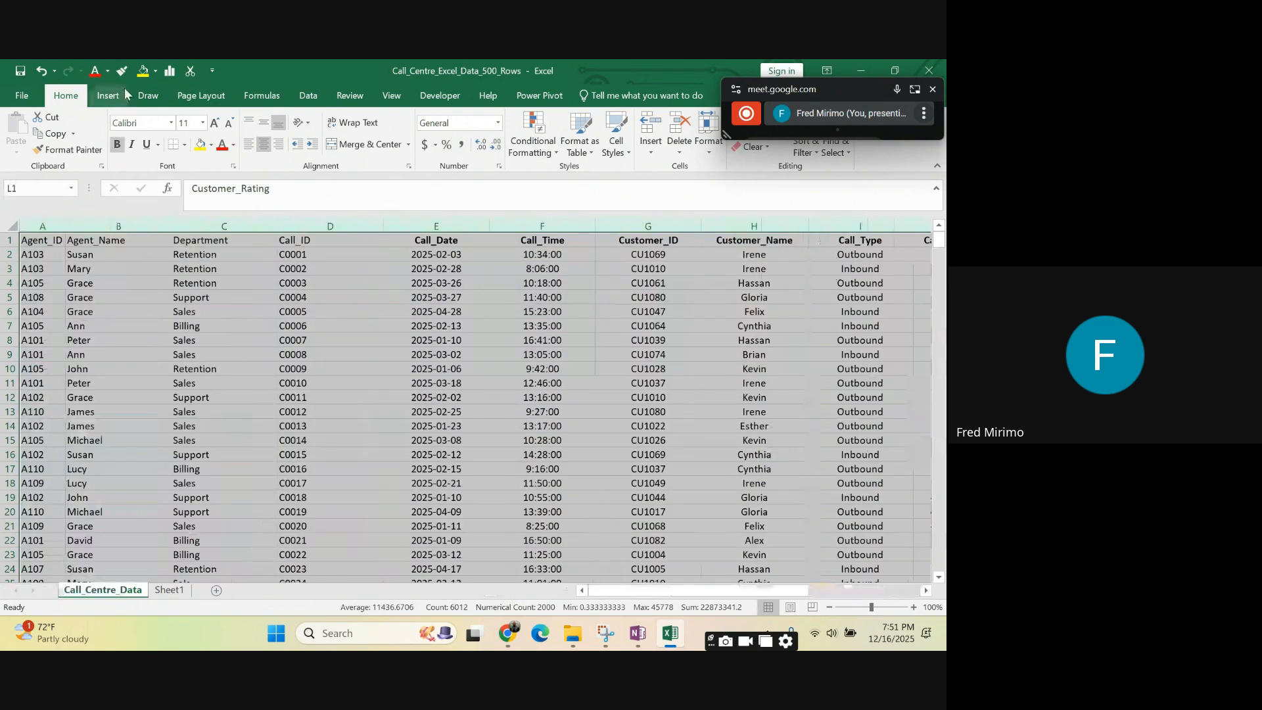
{"action": "left_click", "coordinate": [110, 96]}
{"action": "left_click", "coordinate": [15, 125]}
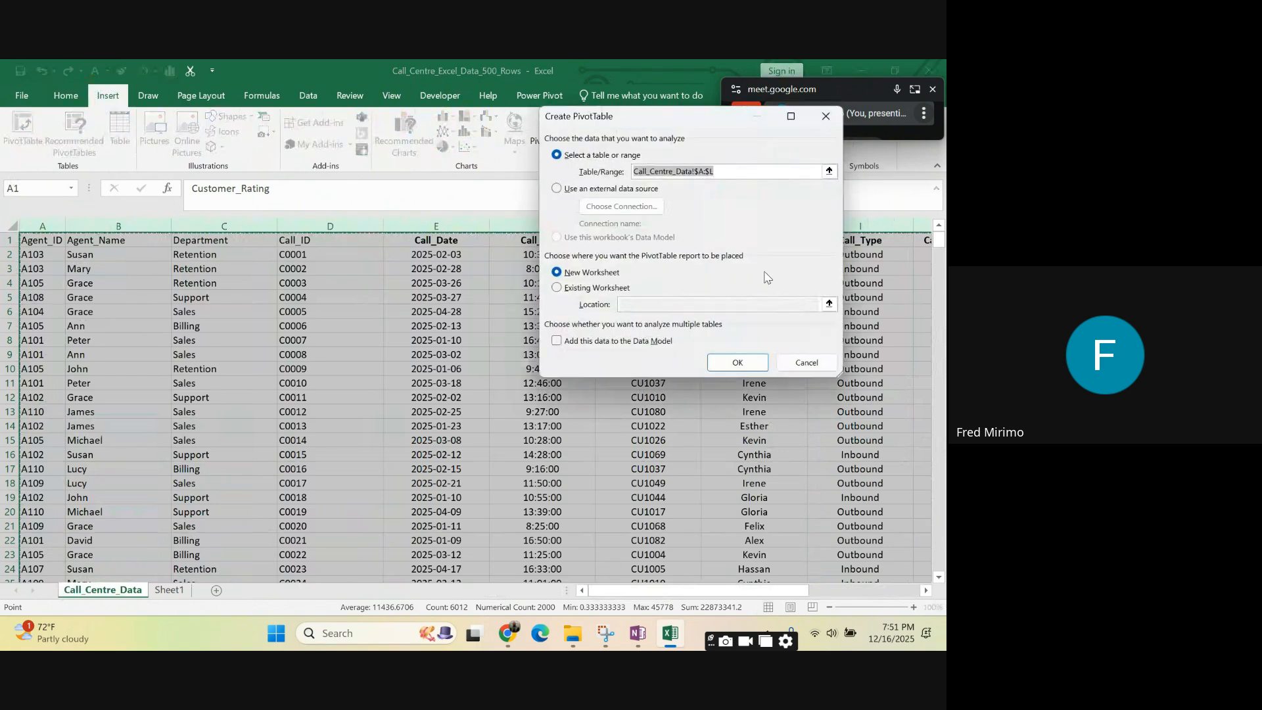
{"action": "left_click", "coordinate": [736, 363]}
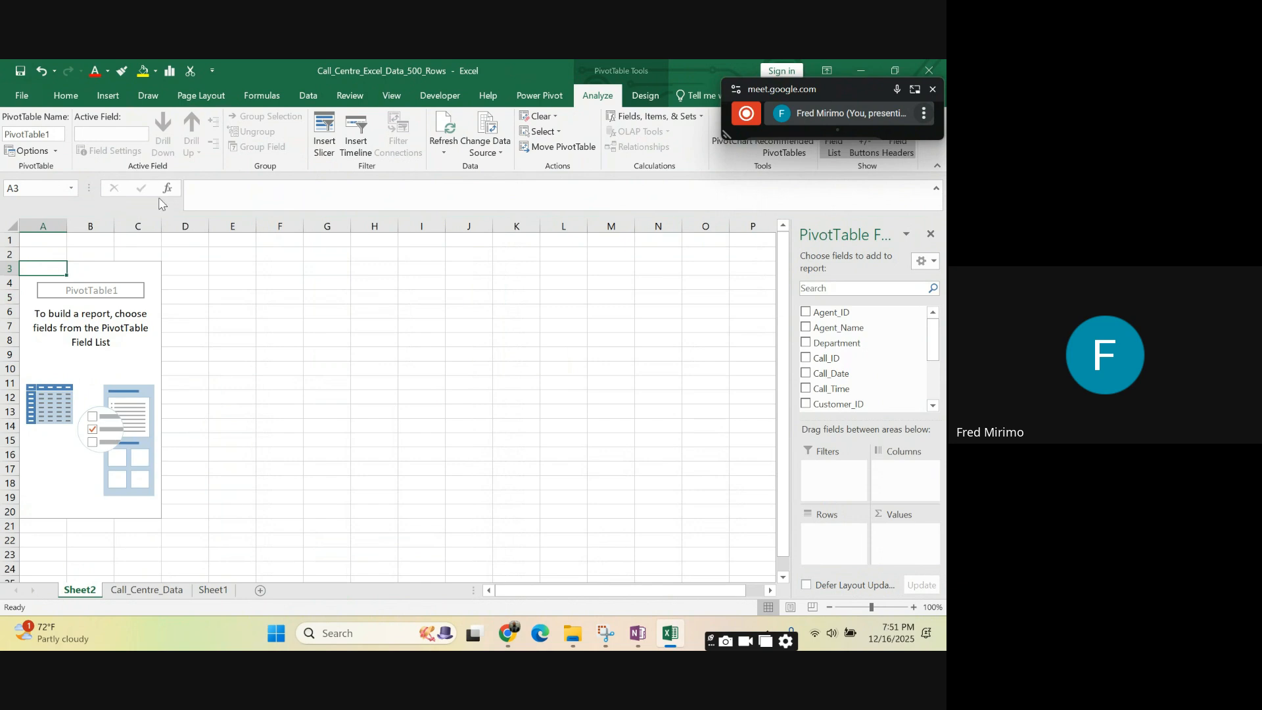
{"action": "left_click_drag", "start_coordinate": [38, 267], "coordinate": [149, 509]}
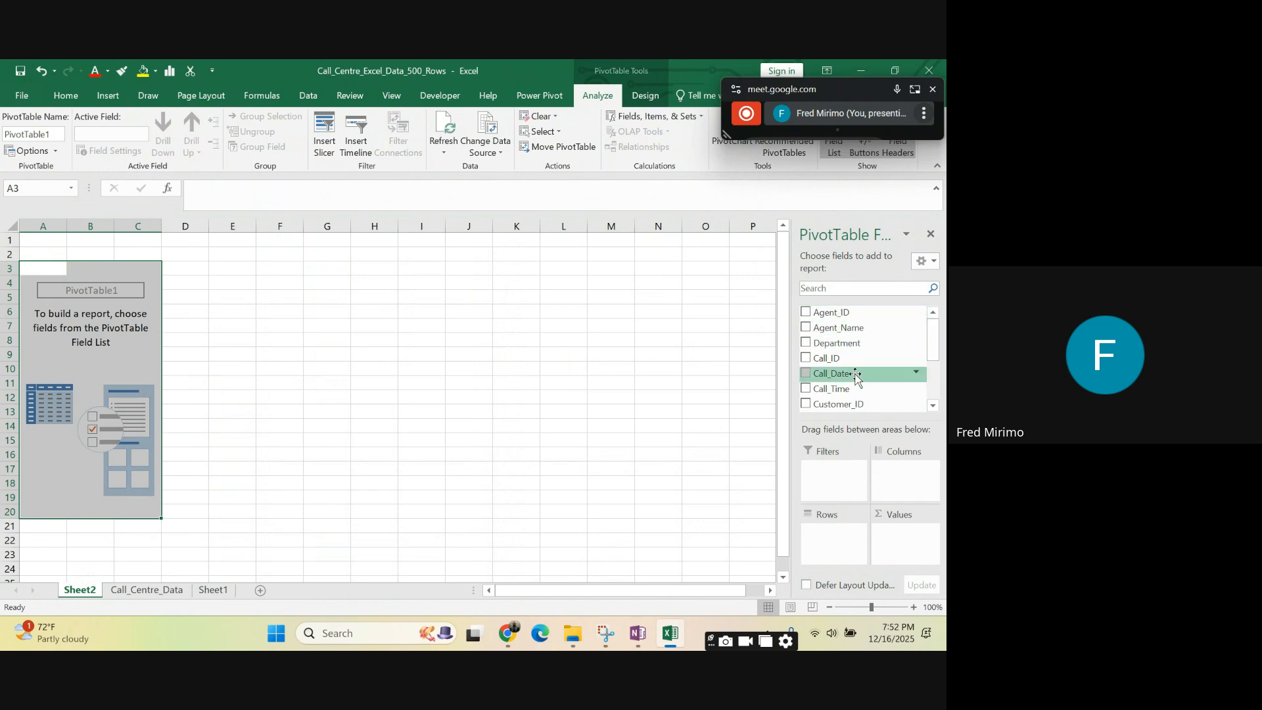
- Build the PivotTable with Customer_Name as rows and the count of Call_ID as values
{"action": "scroll", "coordinate": [856, 378], "scroll_direction": "down", "scroll_amount": 2}
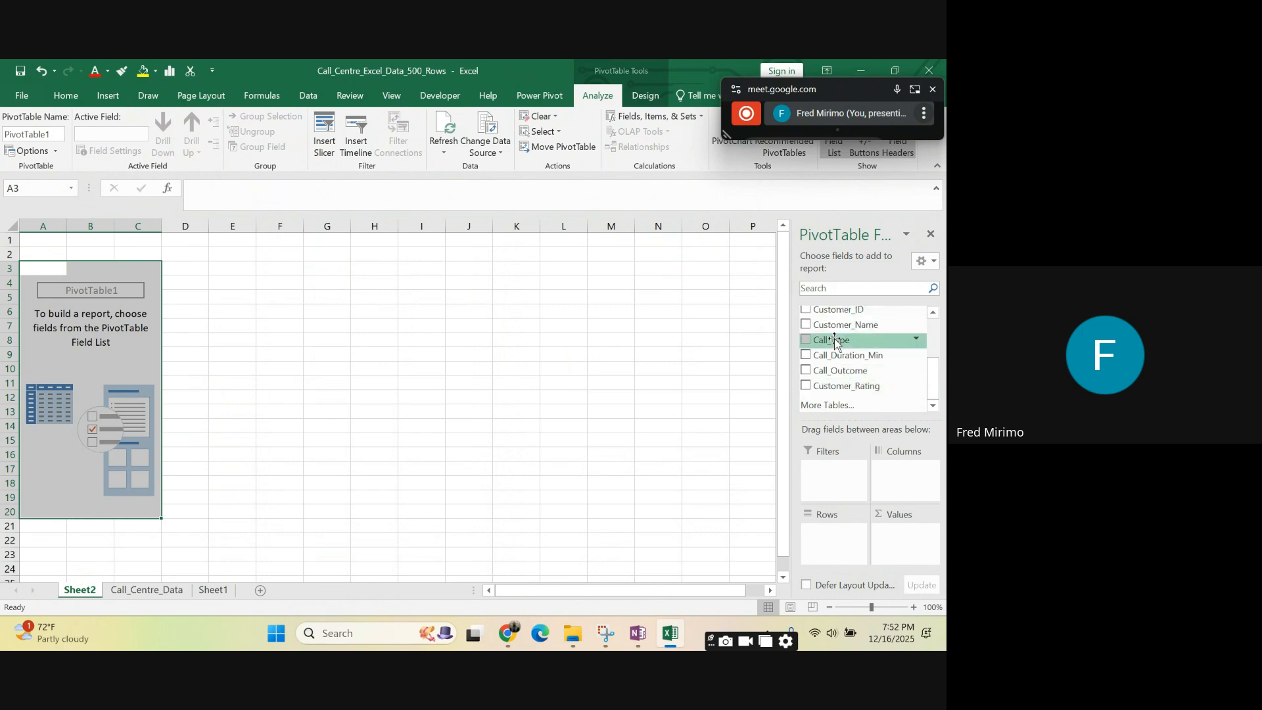
{"action": "left_click_drag", "start_coordinate": [835, 325], "coordinate": [848, 535]}
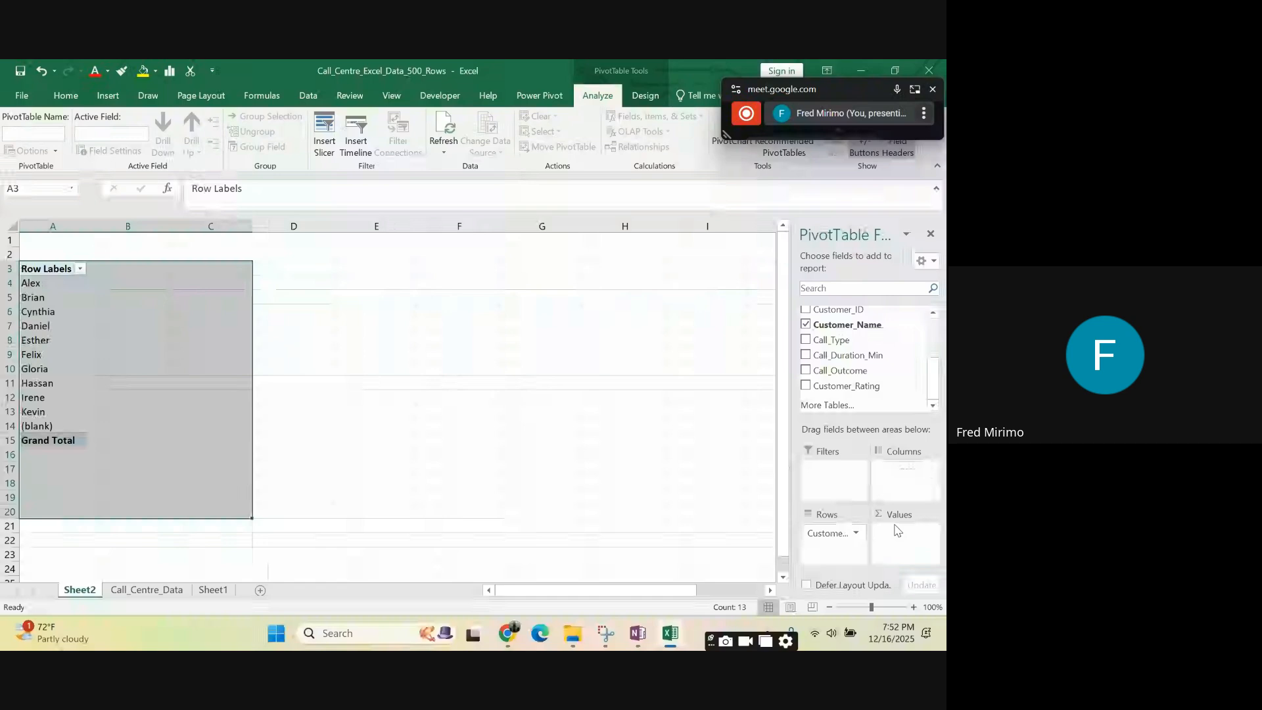
{"action": "scroll", "coordinate": [862, 374], "scroll_direction": "up", "scroll_amount": 2}
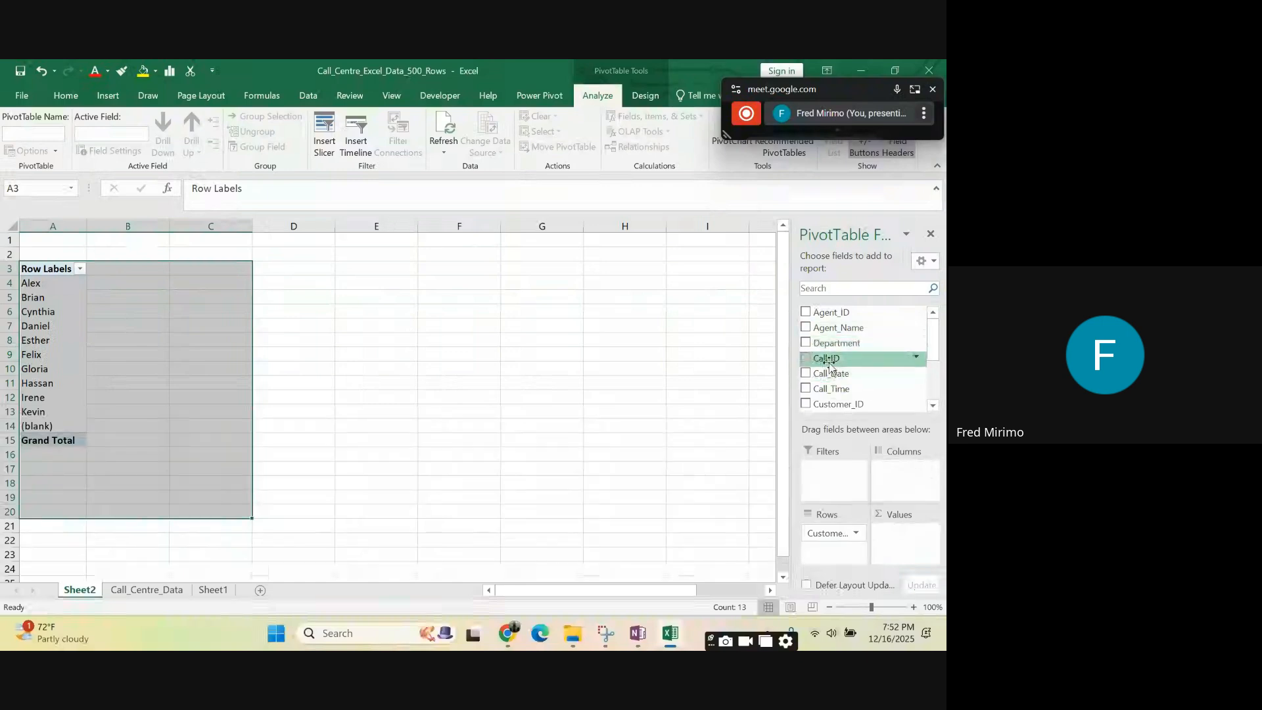
{"action": "left_click_drag", "start_coordinate": [830, 367], "coordinate": [908, 541]}
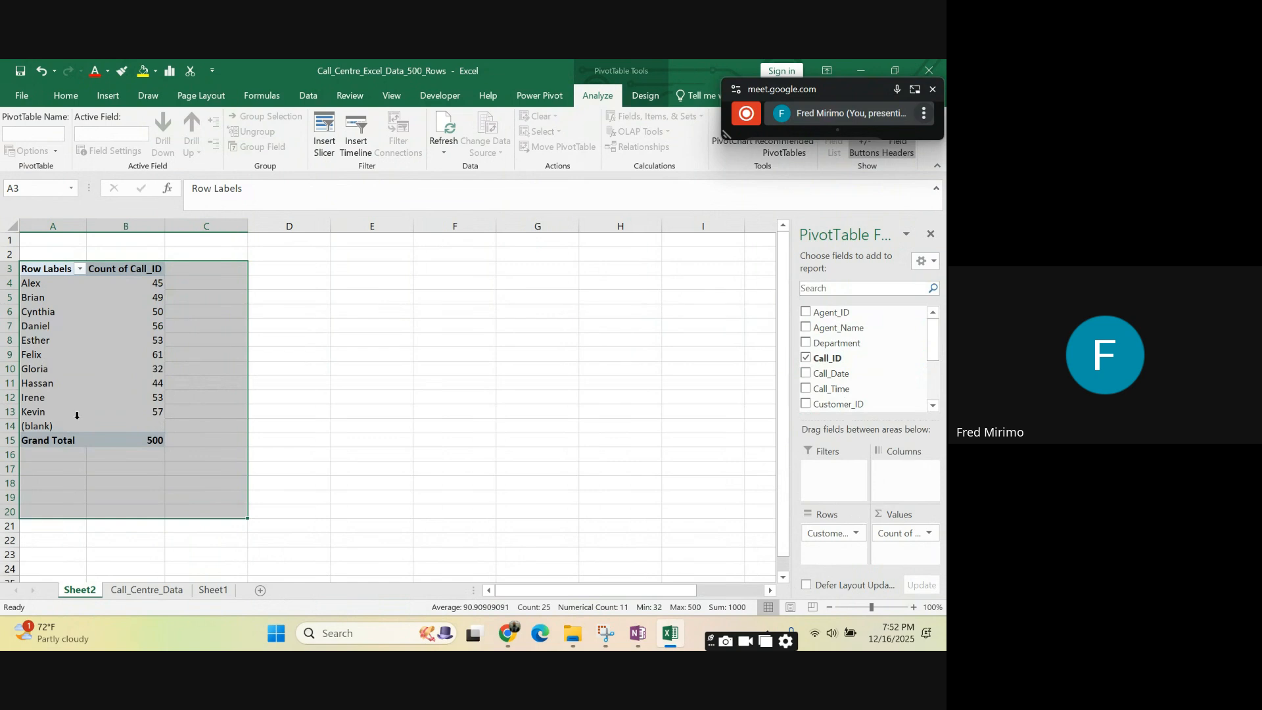
{"action": "left_click", "coordinate": [59, 427]}
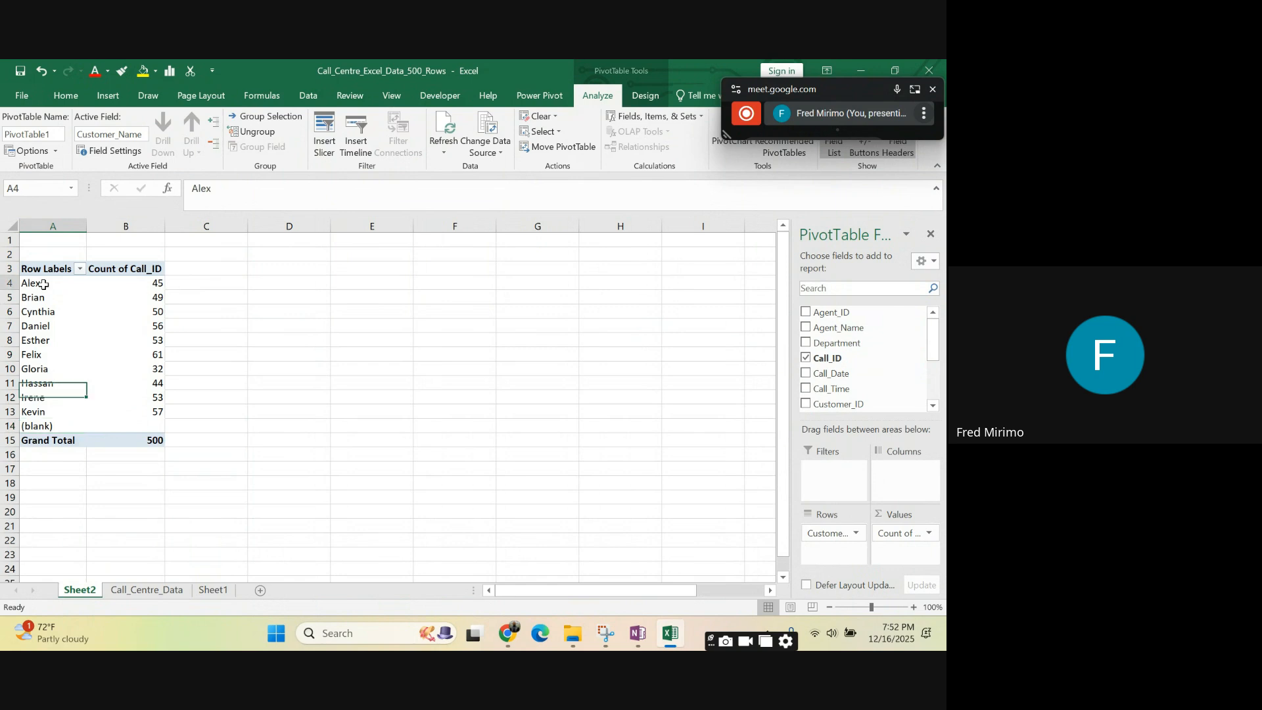
{"action": "left_click_drag", "start_coordinate": [30, 283], "coordinate": [56, 412]}
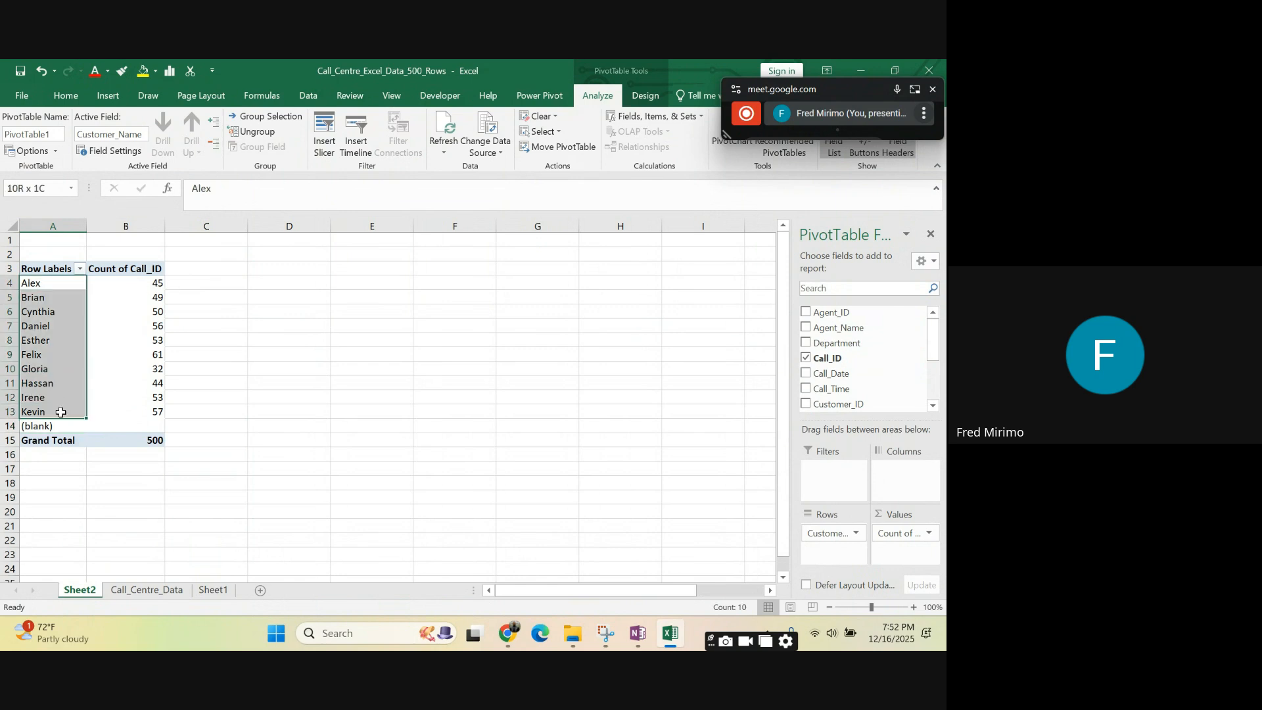
{"action": "left_click", "coordinate": [453, 344]}
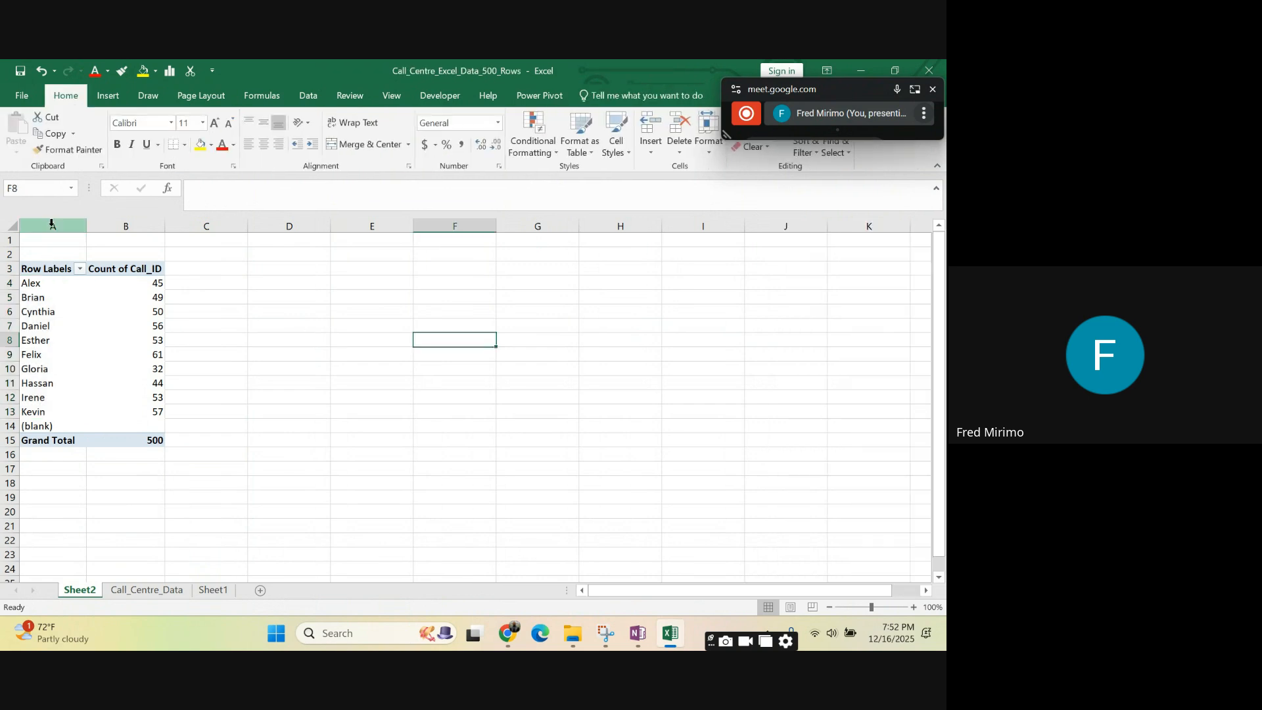
- Examine the PivotTable's Call_ID counts per customer, including the (blank) row
{"action": "left_click_drag", "start_coordinate": [51, 224], "coordinate": [126, 238]}
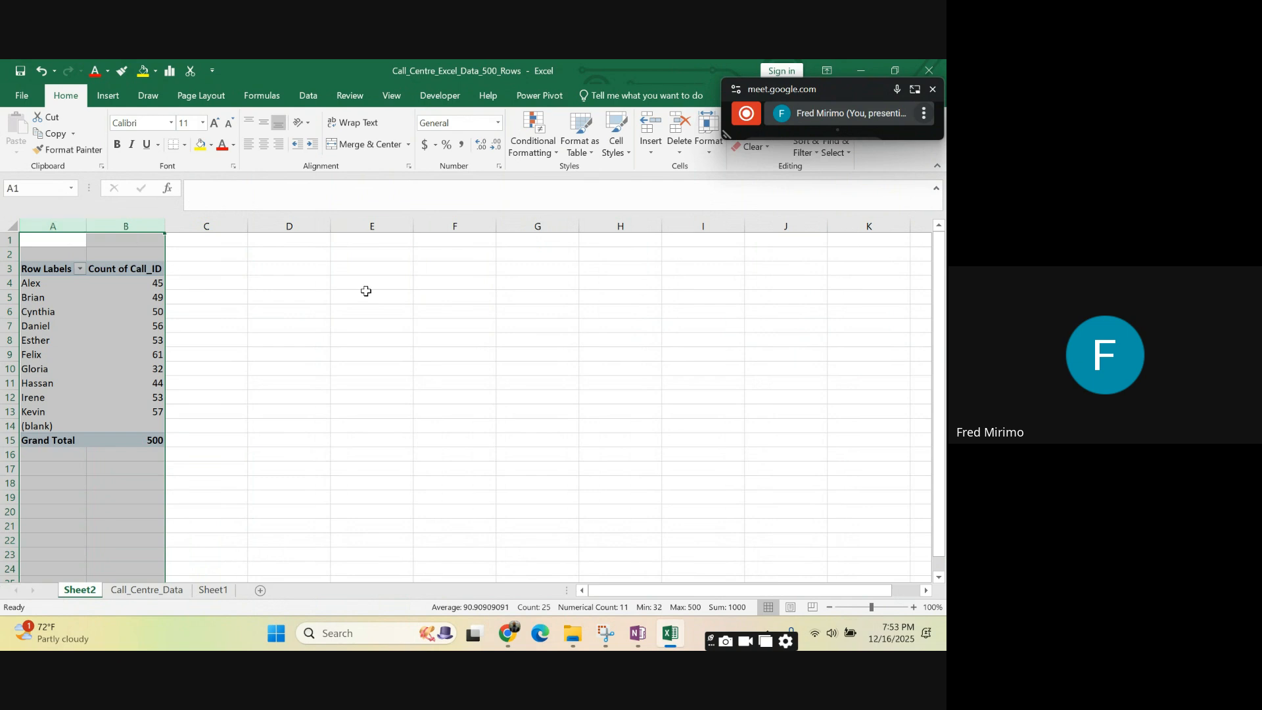
{"action": "left_click", "coordinate": [584, 342]}
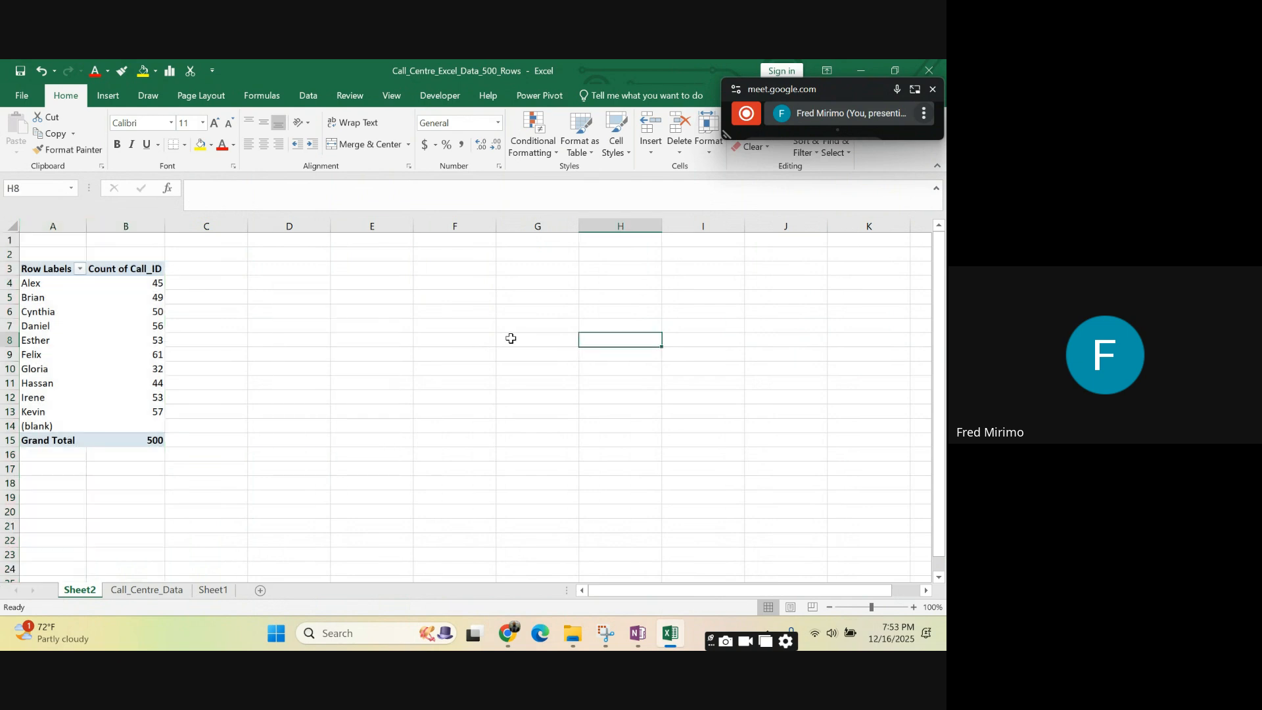
{"action": "left_click", "coordinate": [5, 426]}
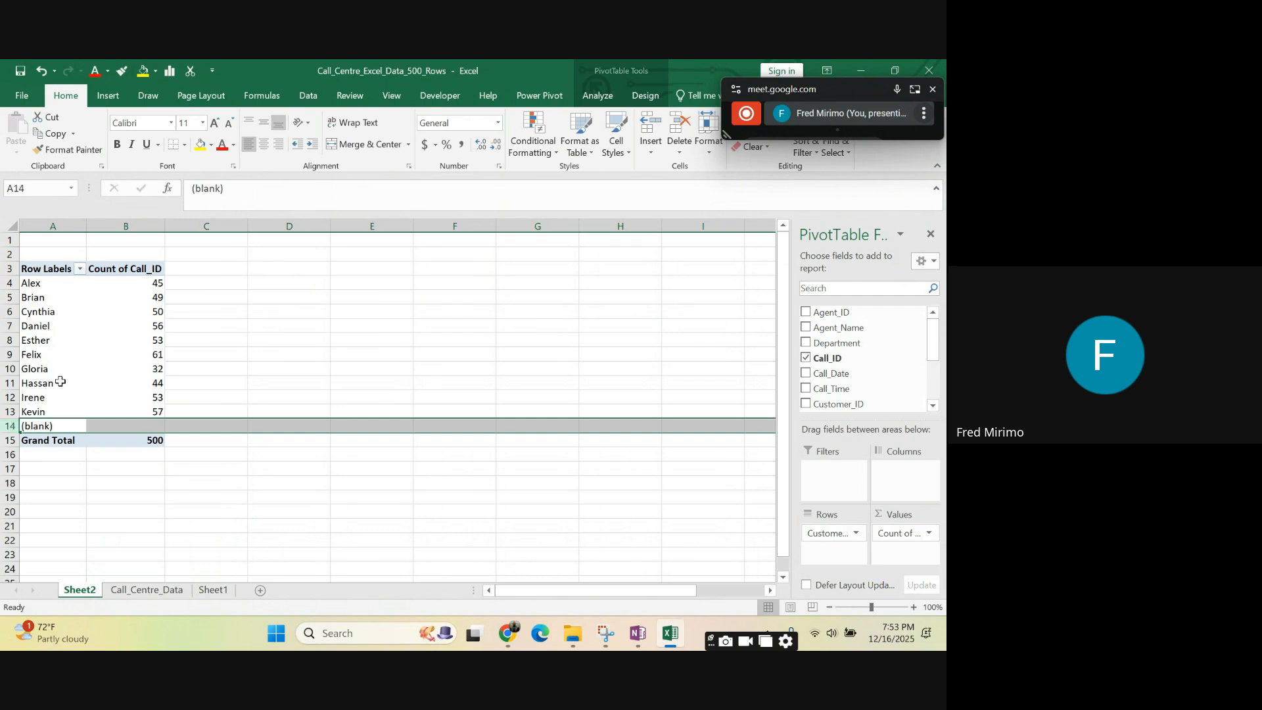
{"action": "left_click", "coordinate": [214, 352]}
{"action": "left_click", "coordinate": [373, 313]}
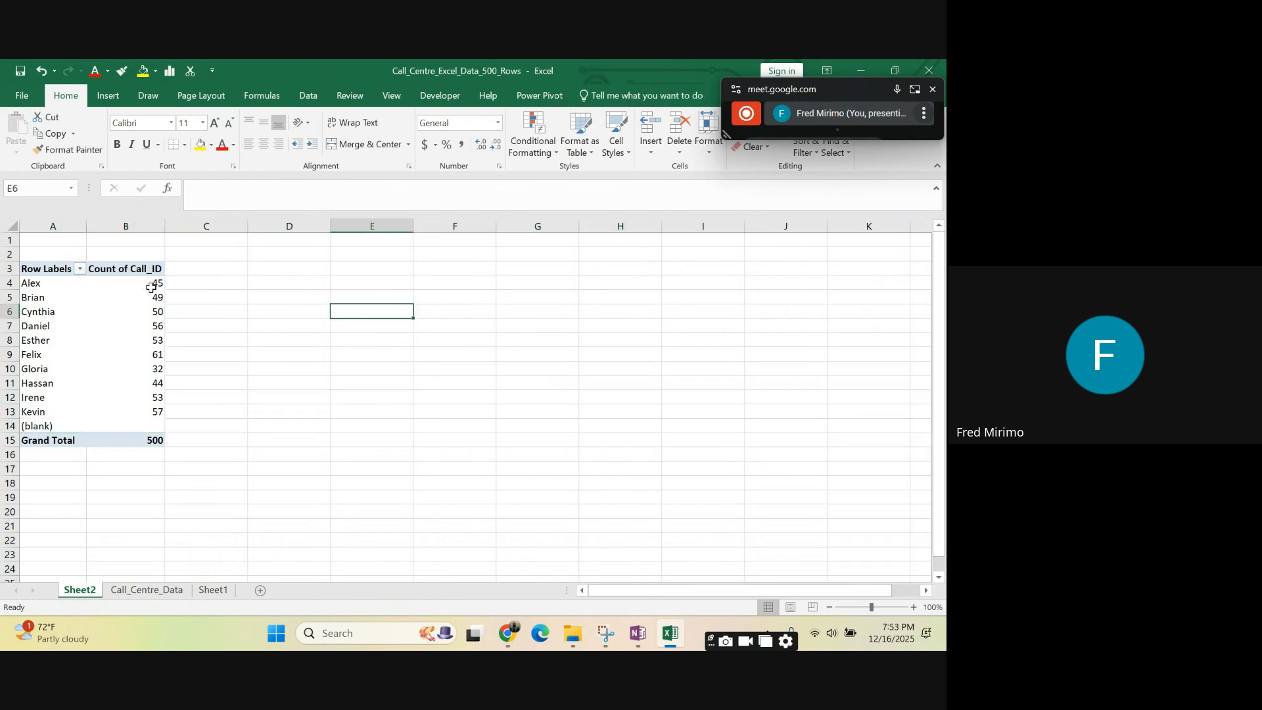
{"action": "left_click", "coordinate": [151, 287]}
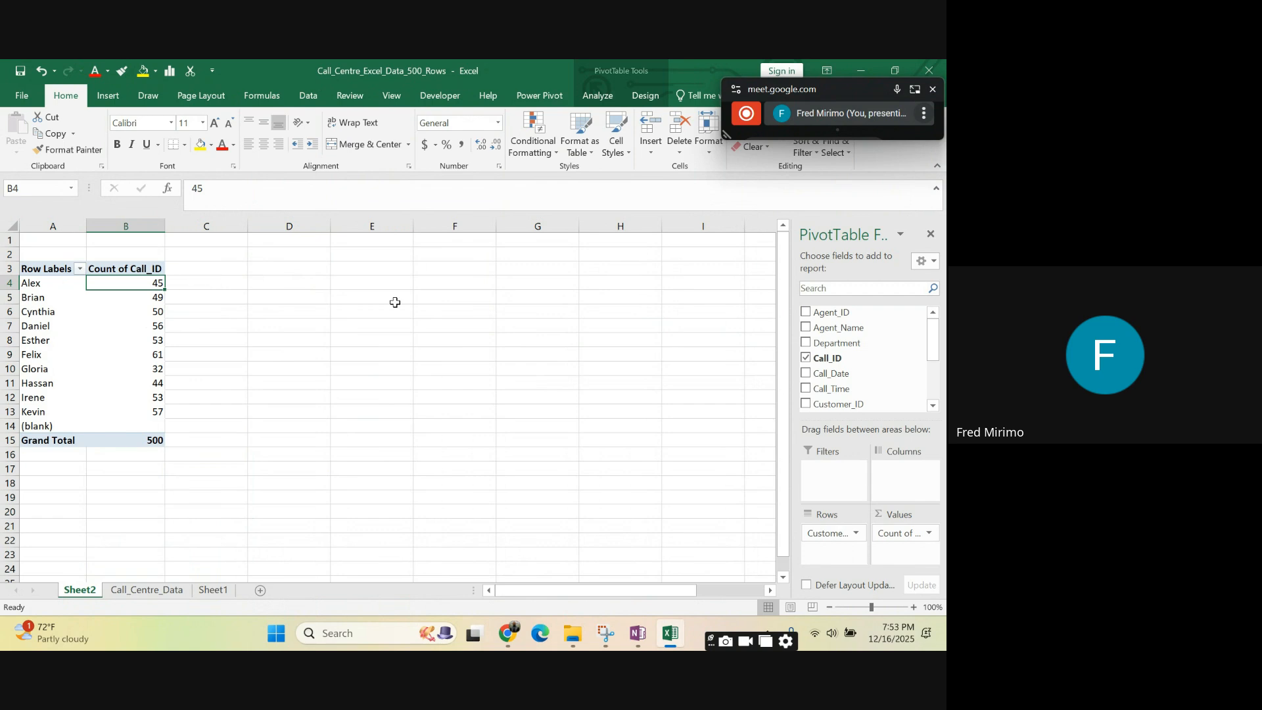
{"action": "left_click", "coordinate": [159, 325]}
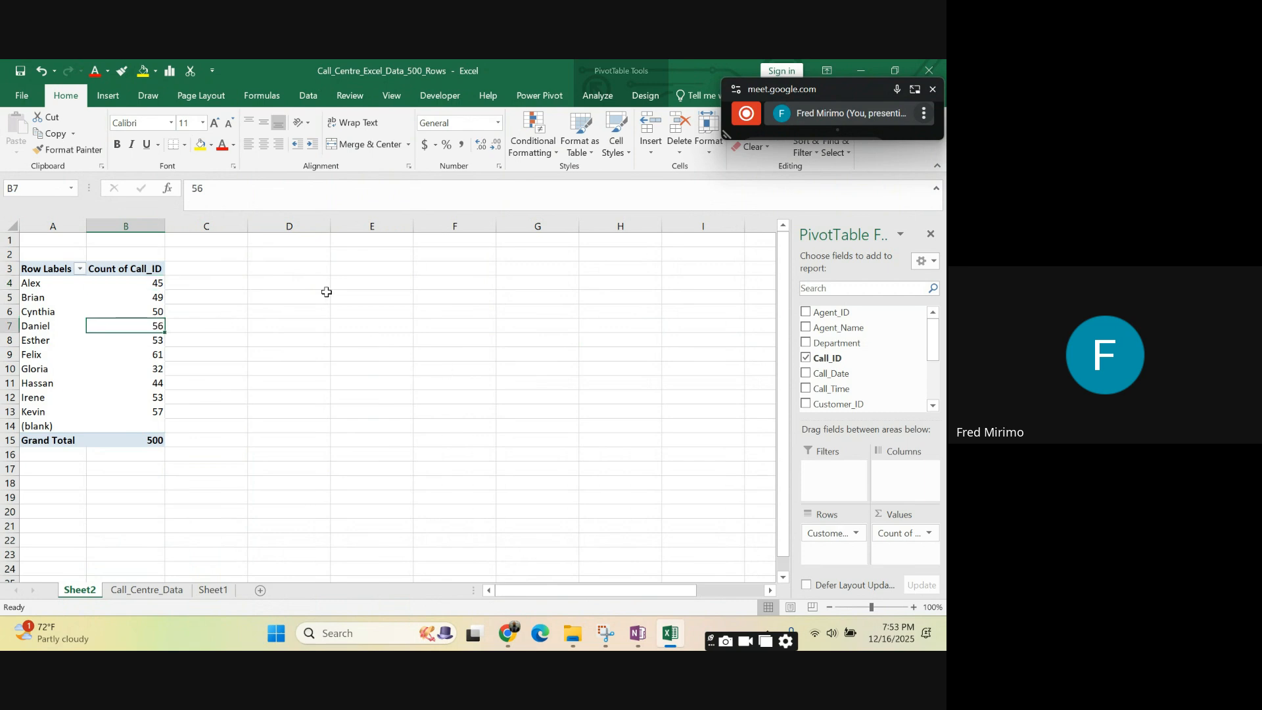
{"action": "left_click", "coordinate": [423, 281]}
{"action": "left_click", "coordinate": [149, 269]}
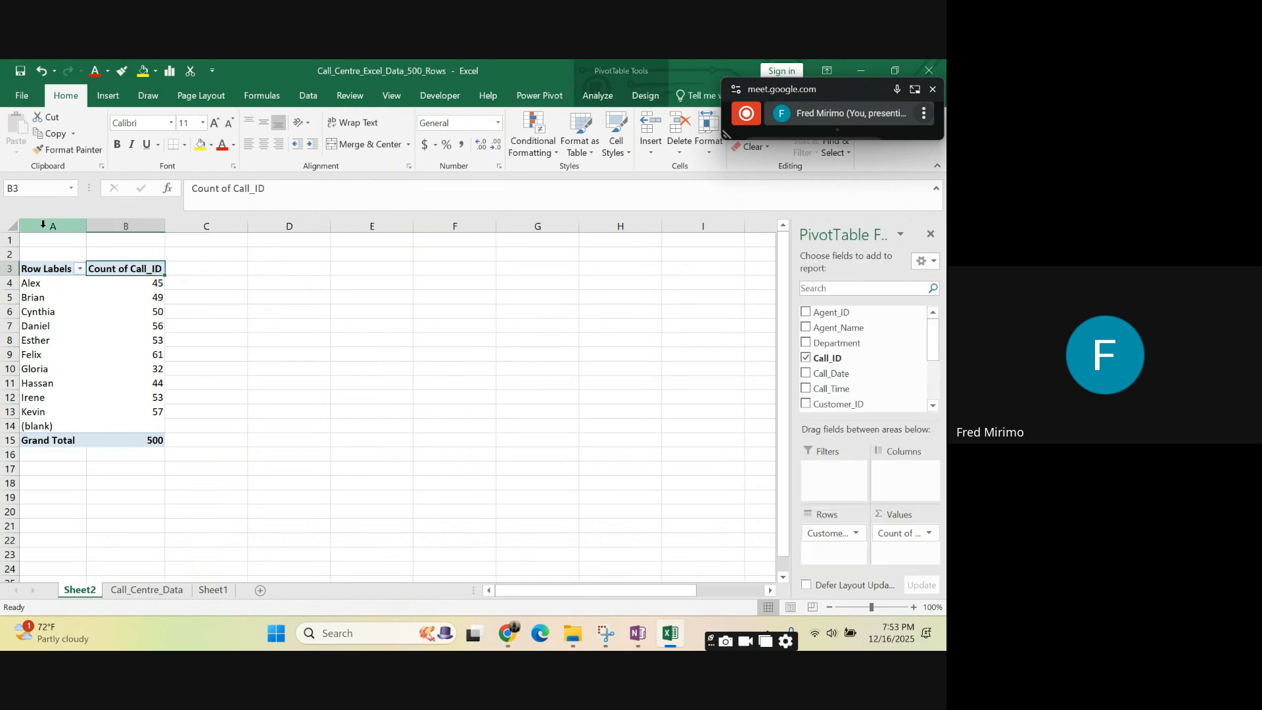
{"action": "left_click_drag", "start_coordinate": [43, 226], "coordinate": [146, 255]}
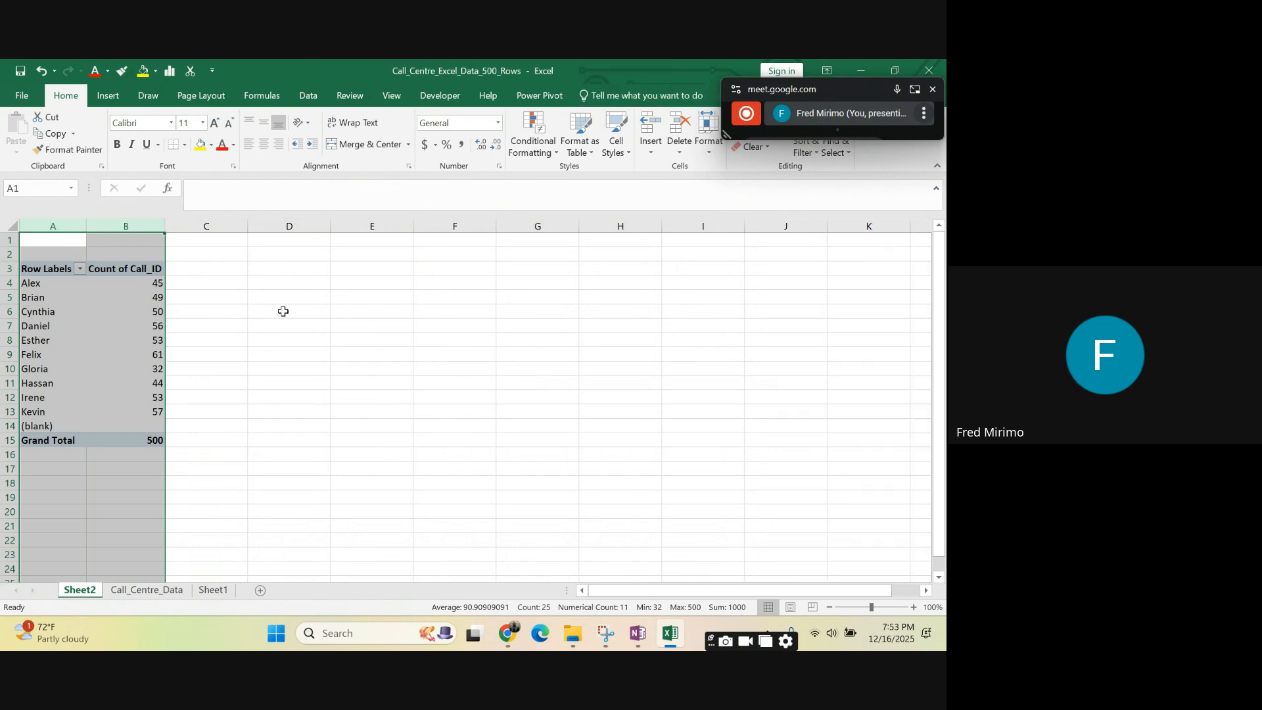
{"action": "left_click", "coordinate": [399, 332]}
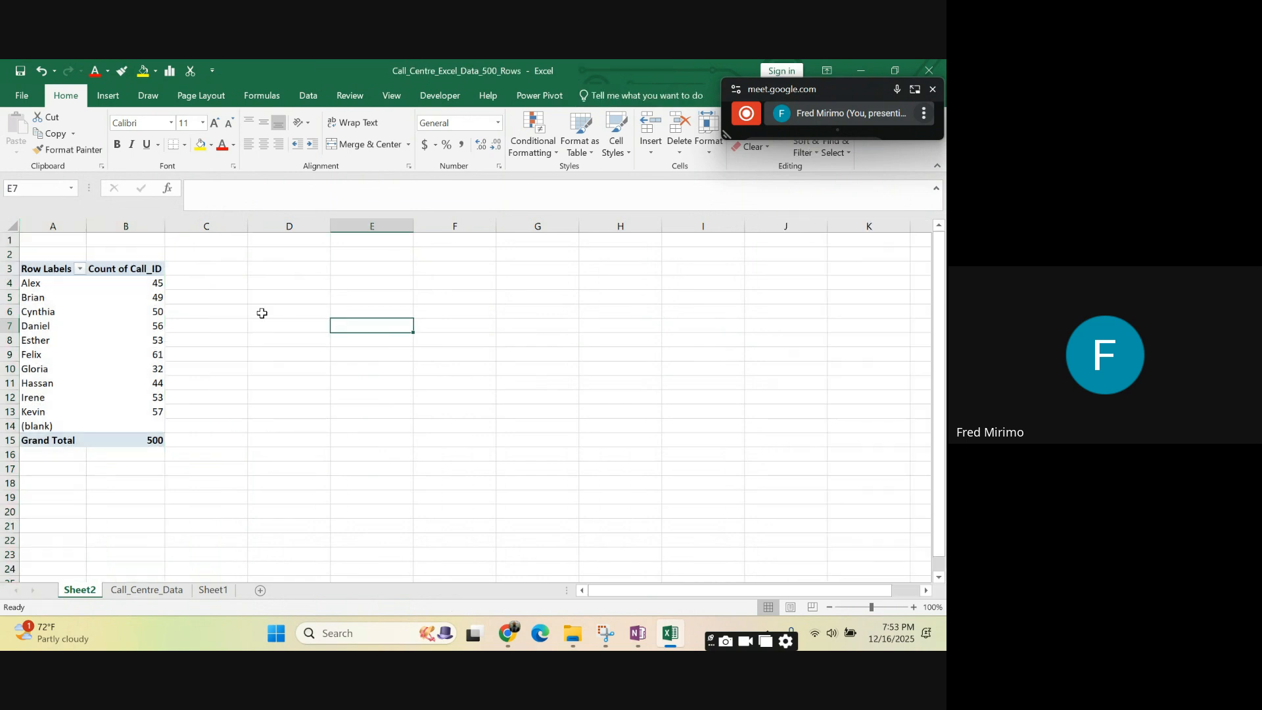
- Add the Call_Type field to the PivotTable as a report filter
{"action": "left_click", "coordinate": [156, 312]}
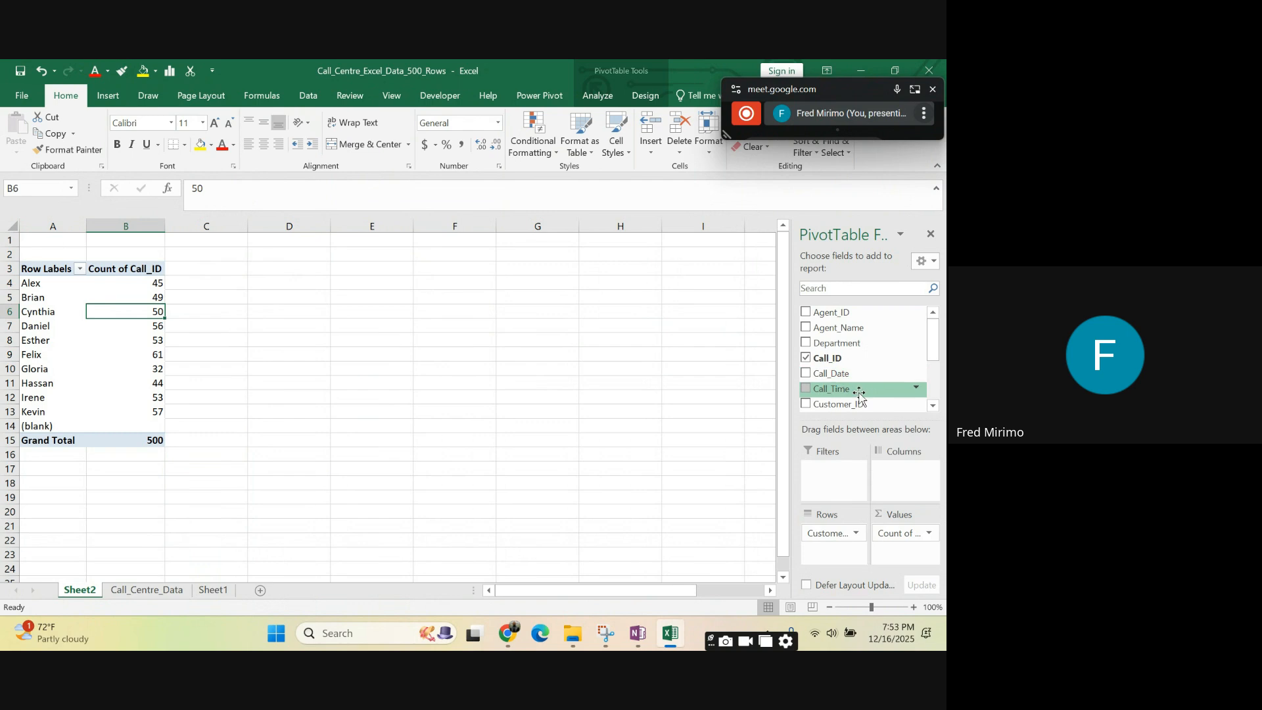
{"action": "scroll", "coordinate": [860, 402], "scroll_direction": "down", "scroll_amount": 1}
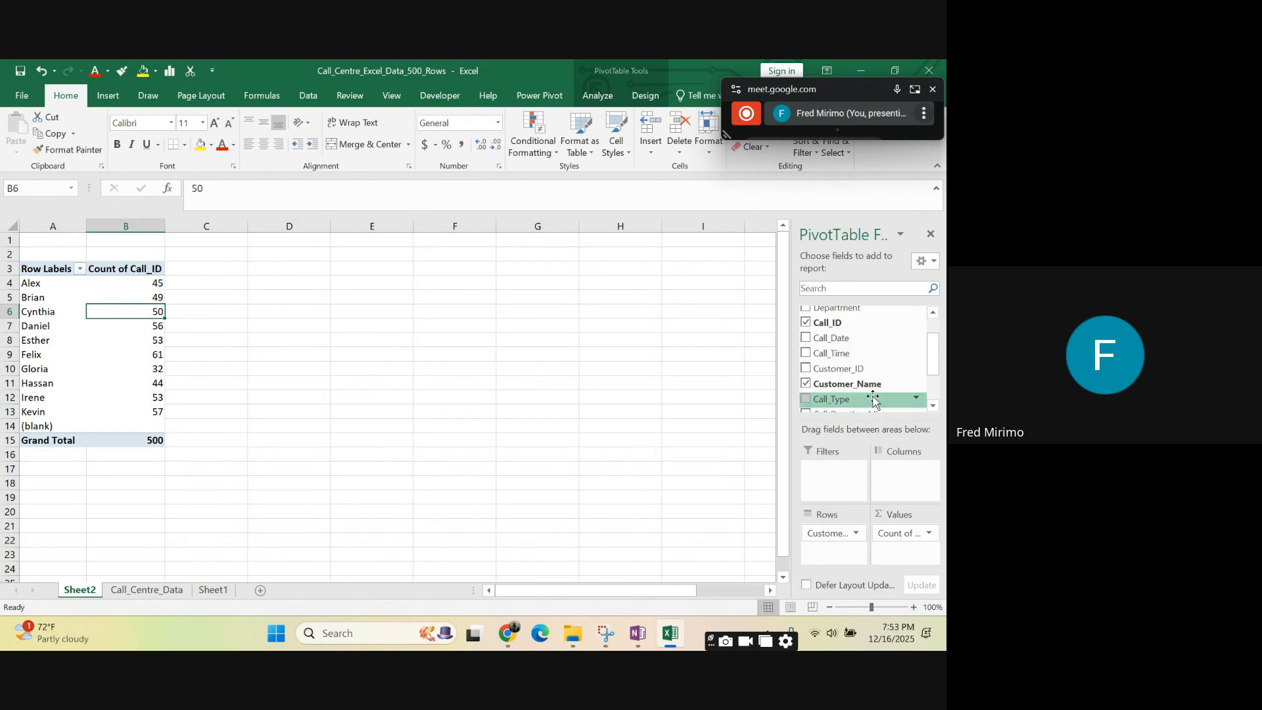
{"action": "left_click", "coordinate": [934, 406]}
{"action": "left_click", "coordinate": [933, 407]}
{"action": "left_click", "coordinate": [933, 407]}
{"action": "left_click", "coordinate": [933, 407]}
{"action": "left_click", "coordinate": [934, 407]}
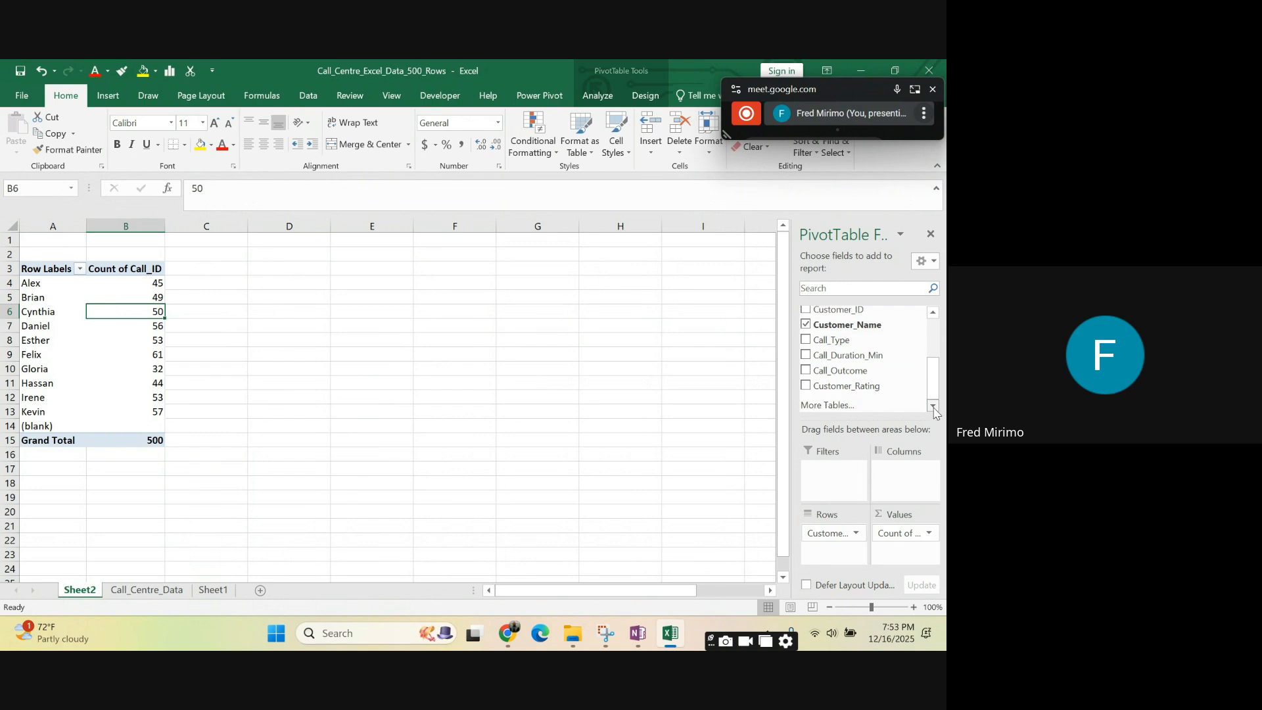
{"action": "left_click_drag", "start_coordinate": [847, 343], "coordinate": [827, 474]}
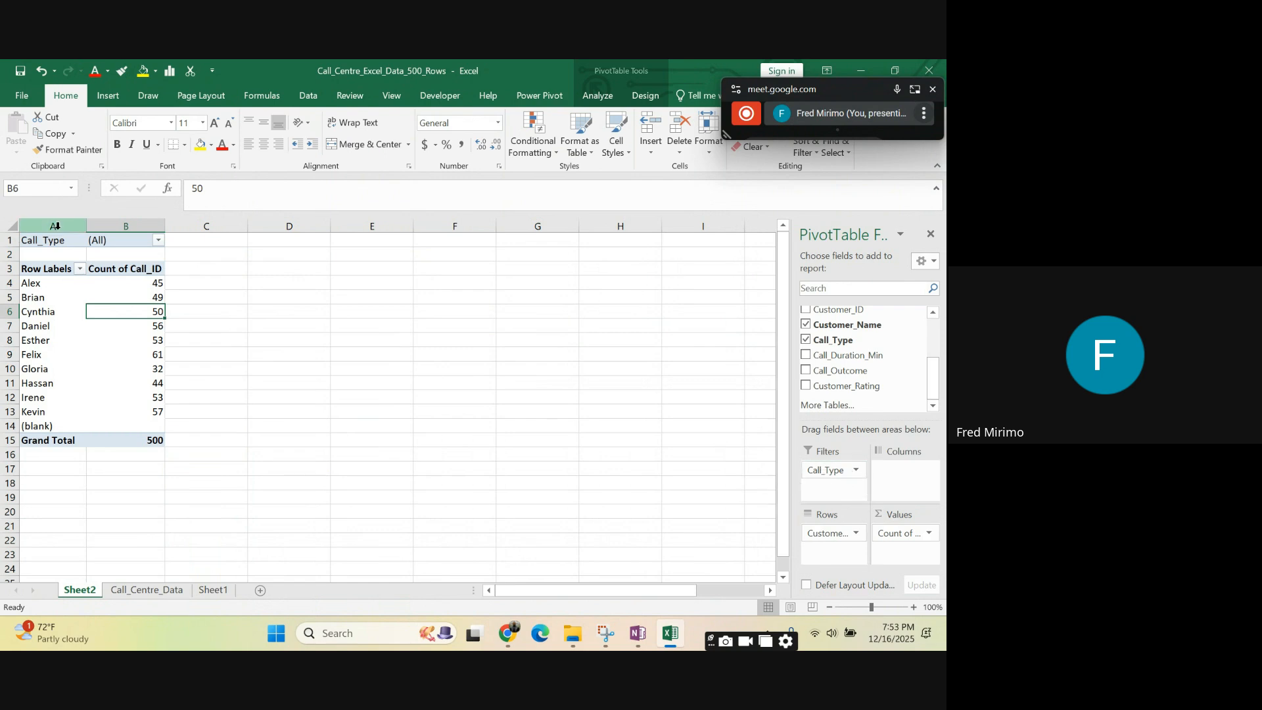
- Filter the PivotTable's Call_Type to Inbound only, with multiple item selection enabled
{"action": "left_click", "coordinate": [36, 240]}
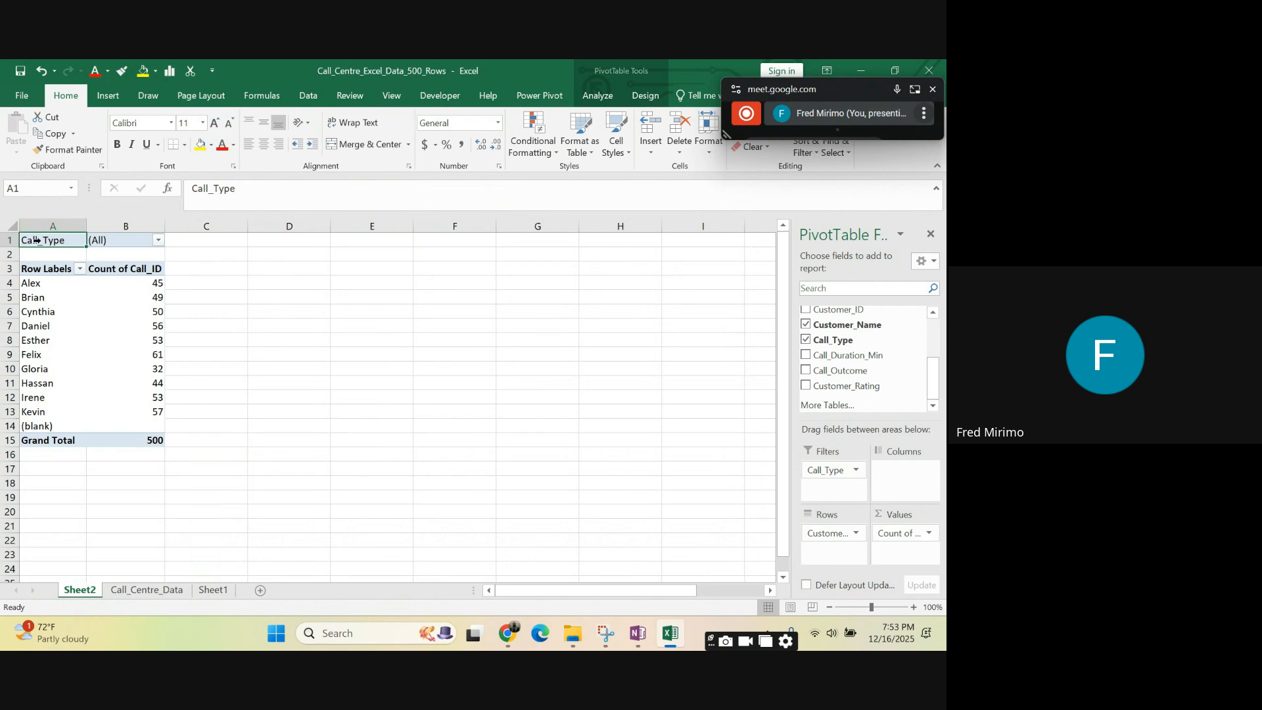
{"action": "left_click", "coordinate": [159, 241]}
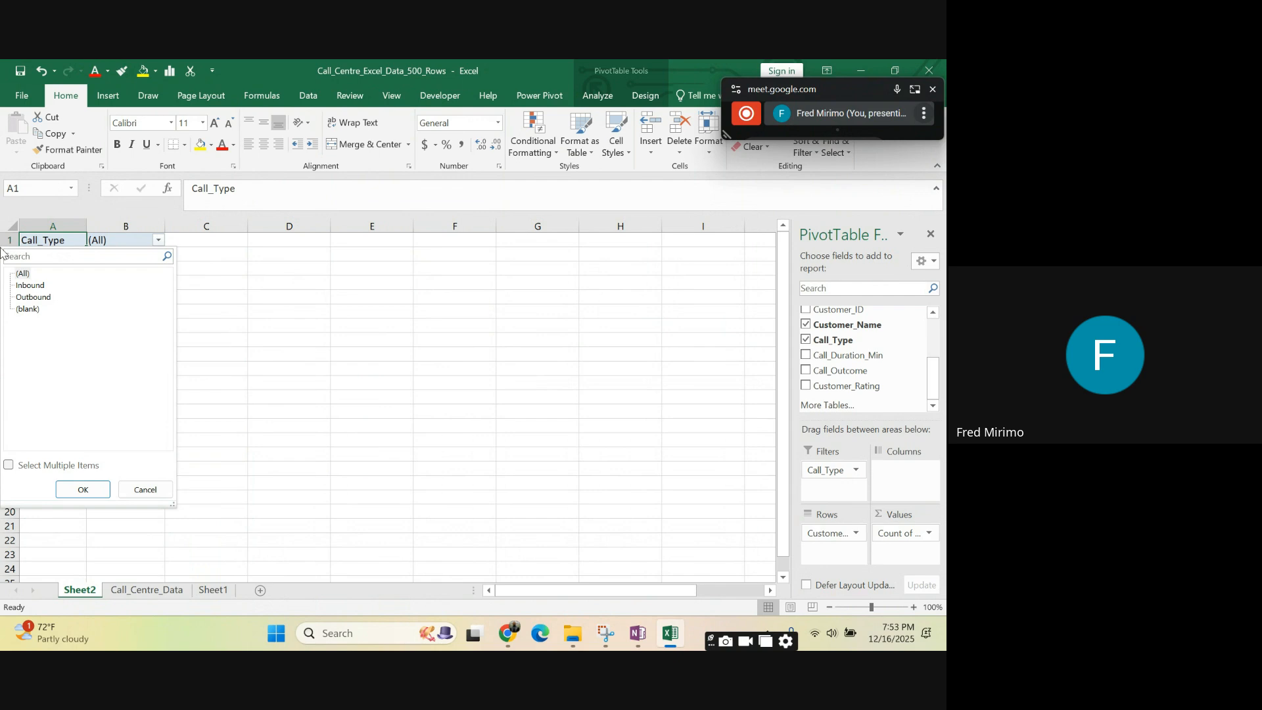
{"action": "left_click", "coordinate": [9, 465]}
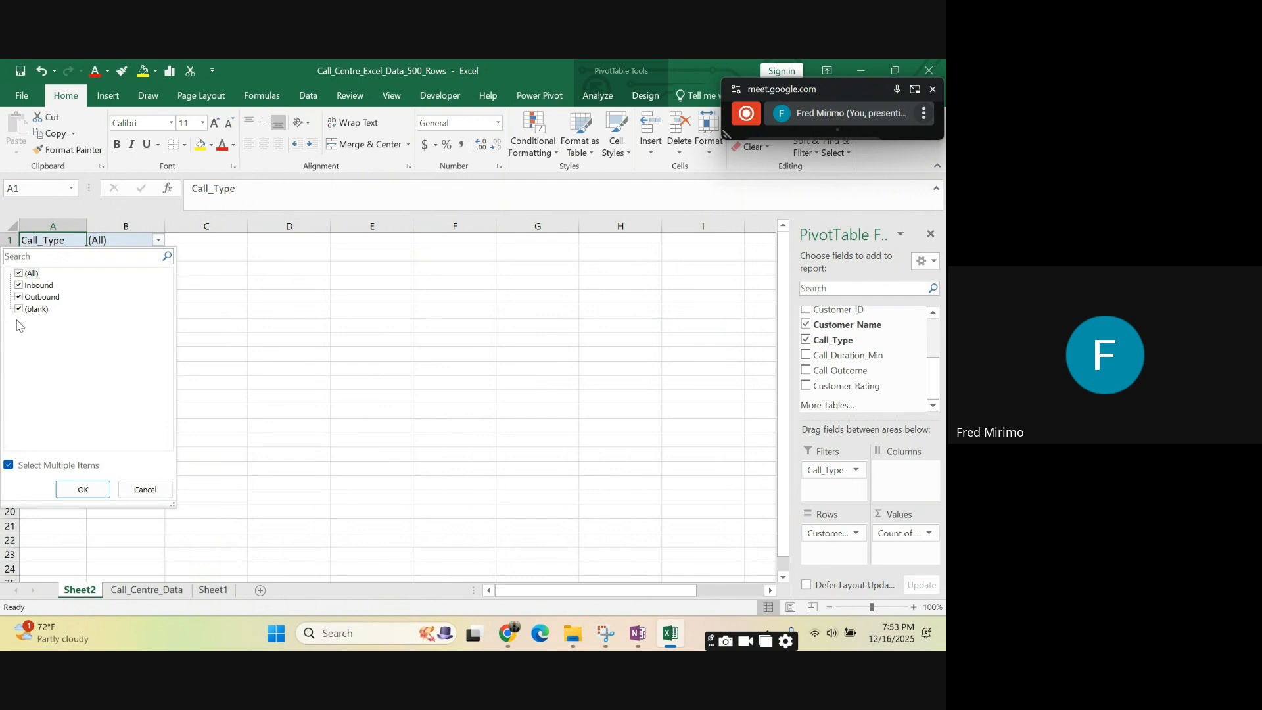
{"action": "left_click", "coordinate": [19, 309]}
{"action": "left_click", "coordinate": [19, 275]}
{"action": "left_click", "coordinate": [19, 274]}
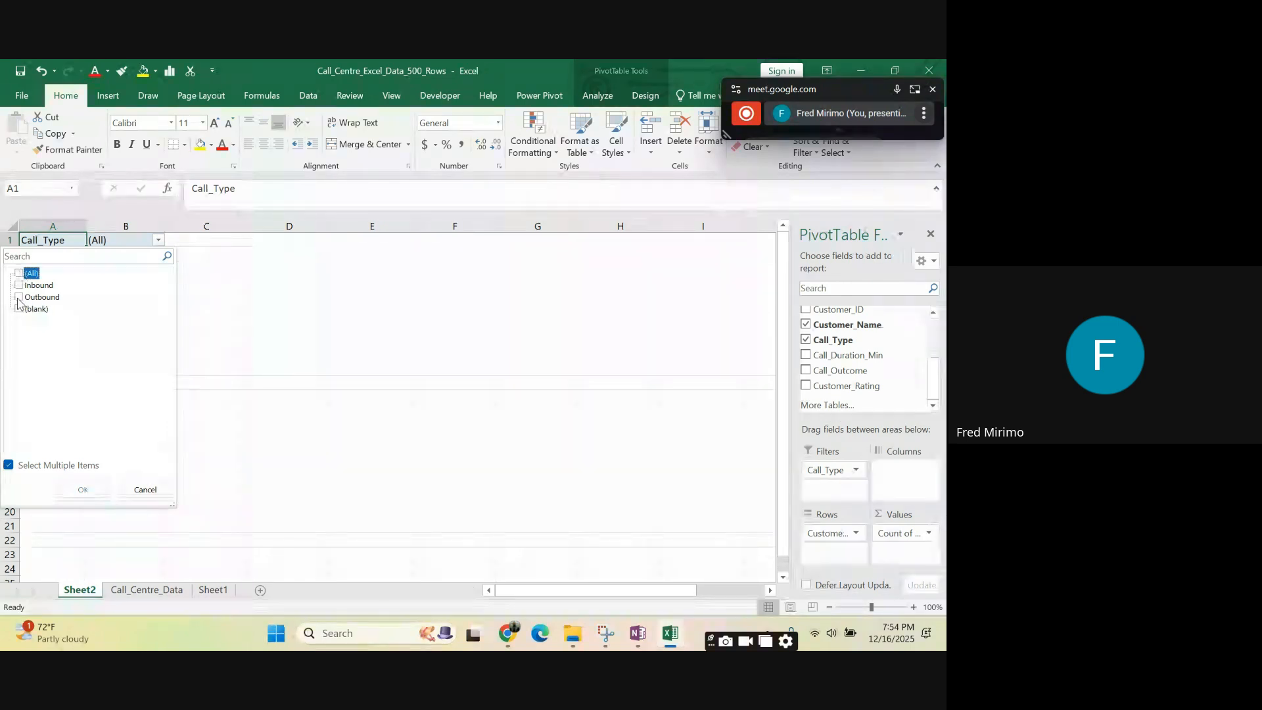
{"action": "left_click", "coordinate": [19, 285]}
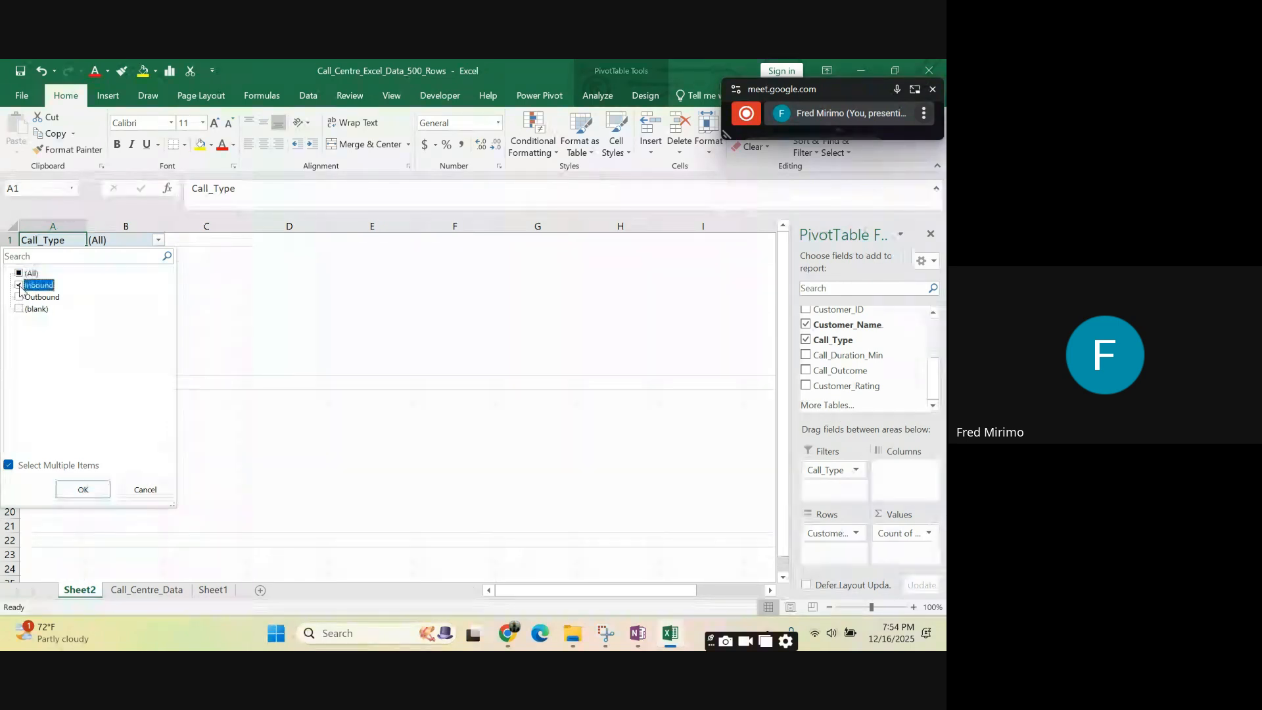
{"action": "left_click", "coordinate": [90, 492]}
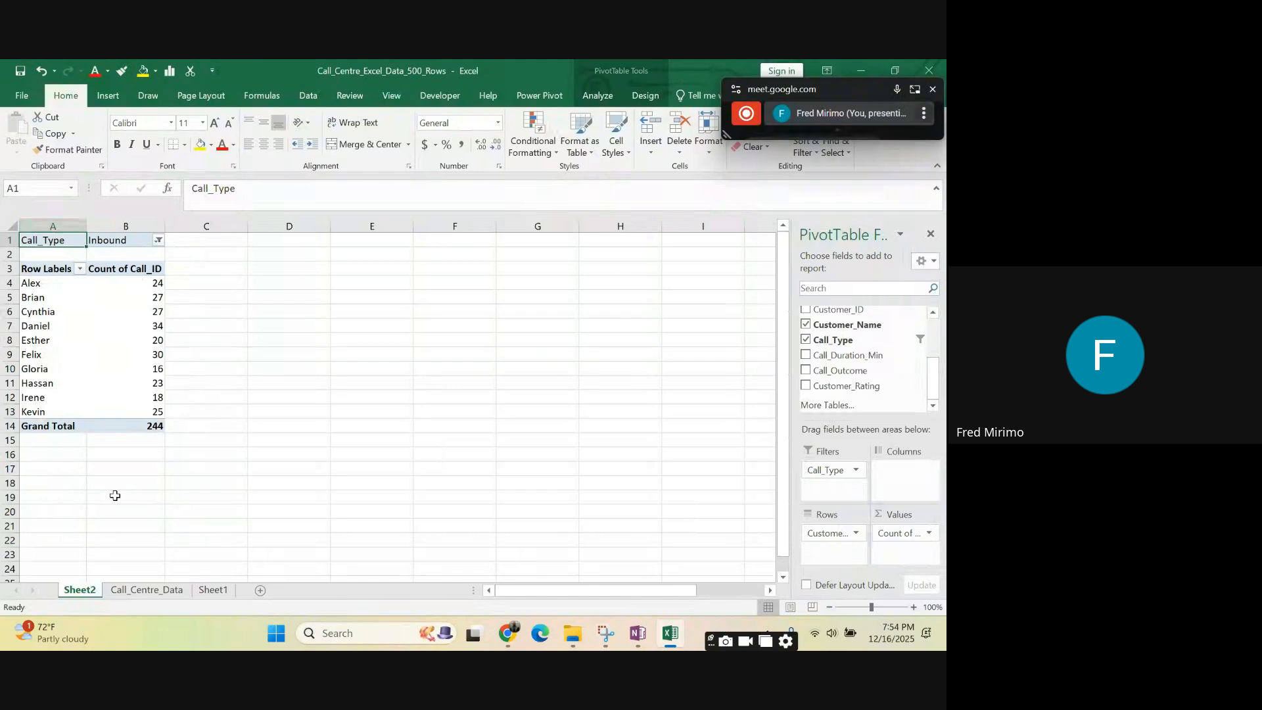
- Examine the inbound call counts per customer in the filtered PivotTable
{"action": "left_click", "coordinate": [213, 411]}
{"action": "left_click", "coordinate": [155, 327]}
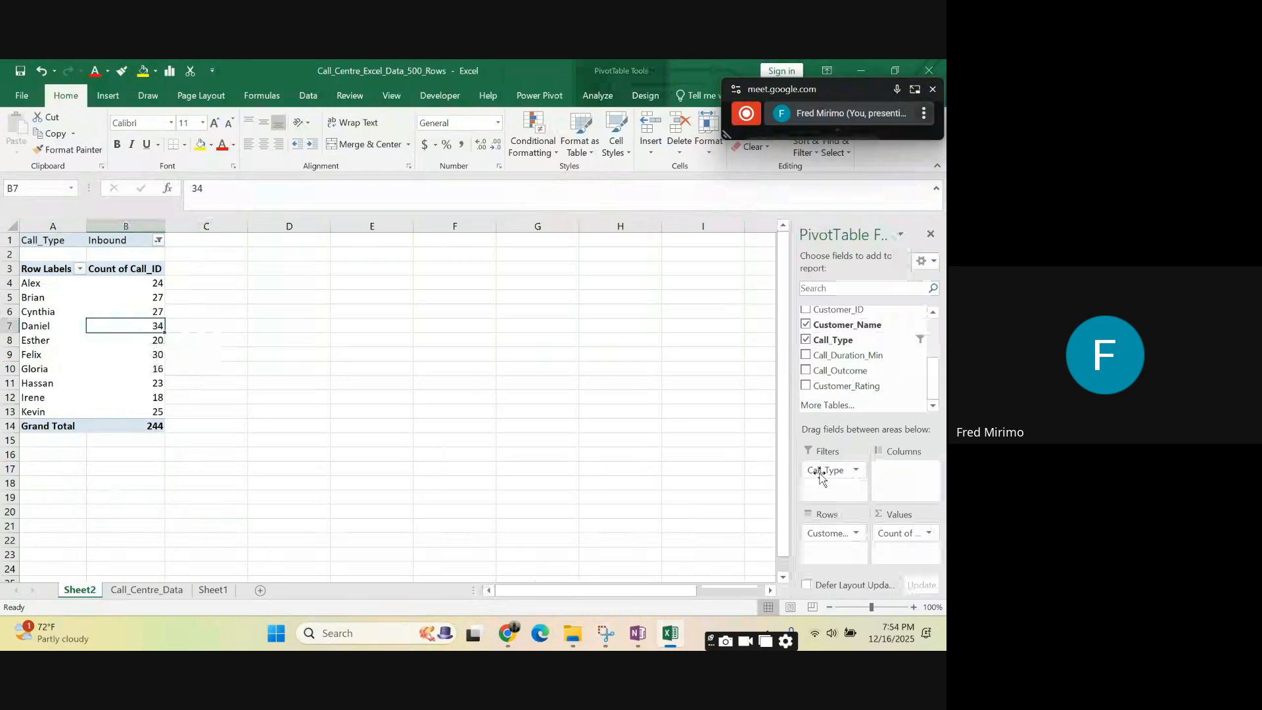
{"action": "left_click", "coordinate": [156, 369]}
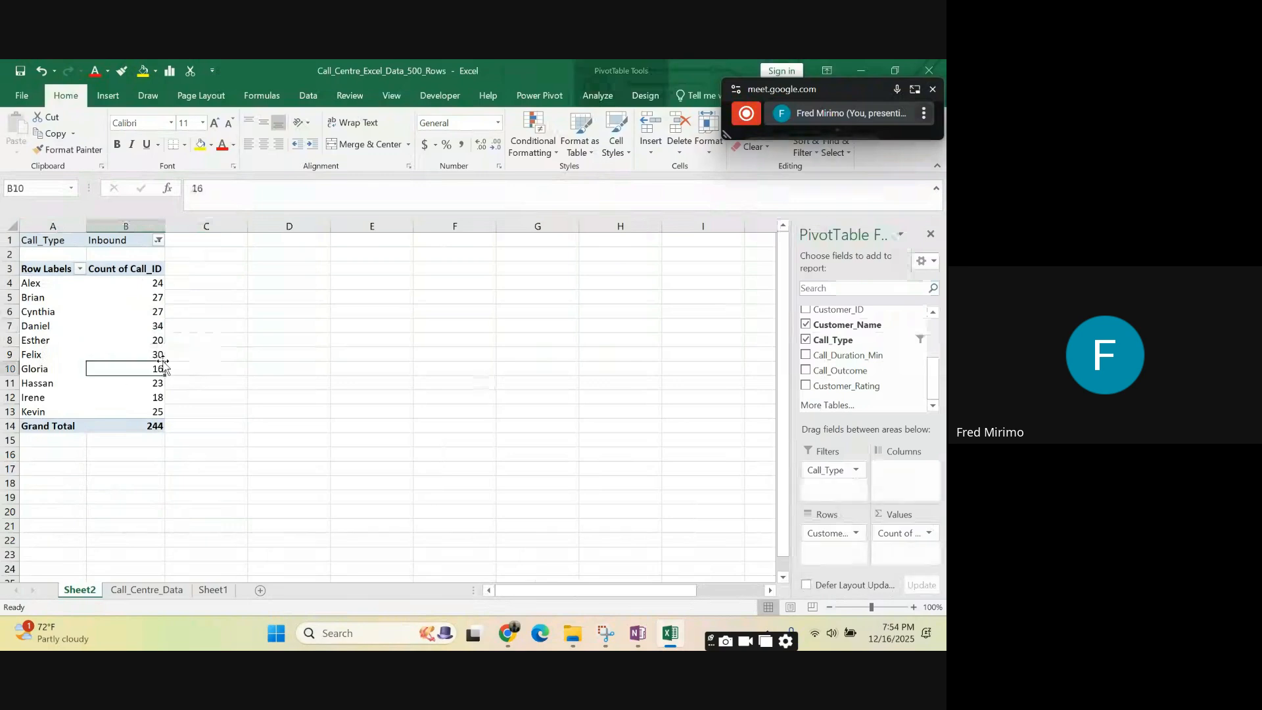
{"action": "left_click", "coordinate": [534, 355]}
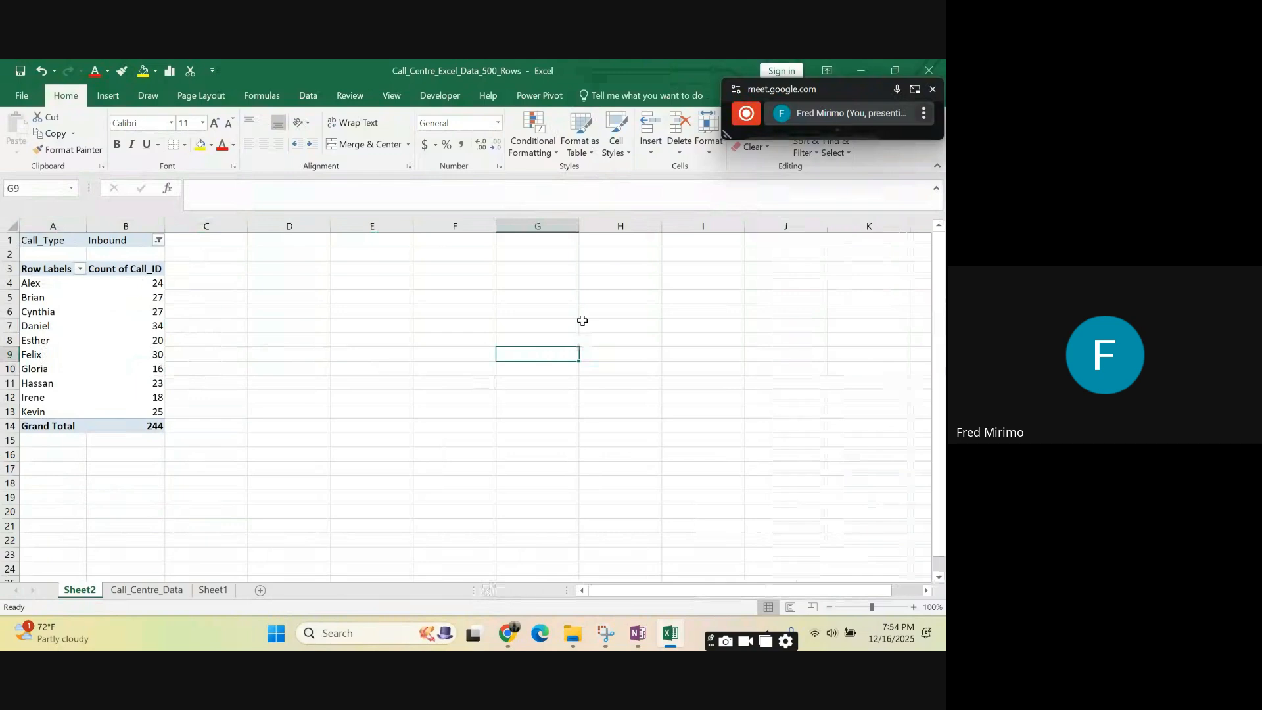
{"action": "left_click", "coordinate": [156, 298]}
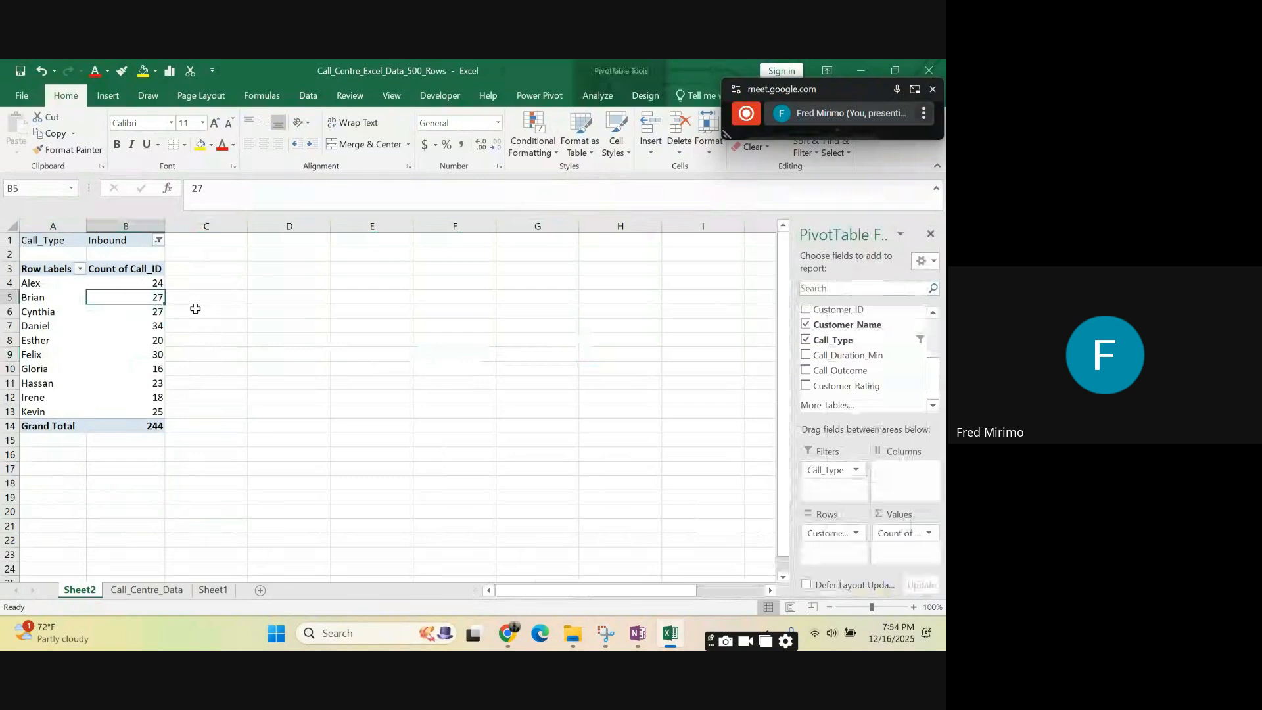
{"action": "mouse_move", "coordinate": [121, 297]}
{"action": "left_click", "coordinate": [678, 437]}
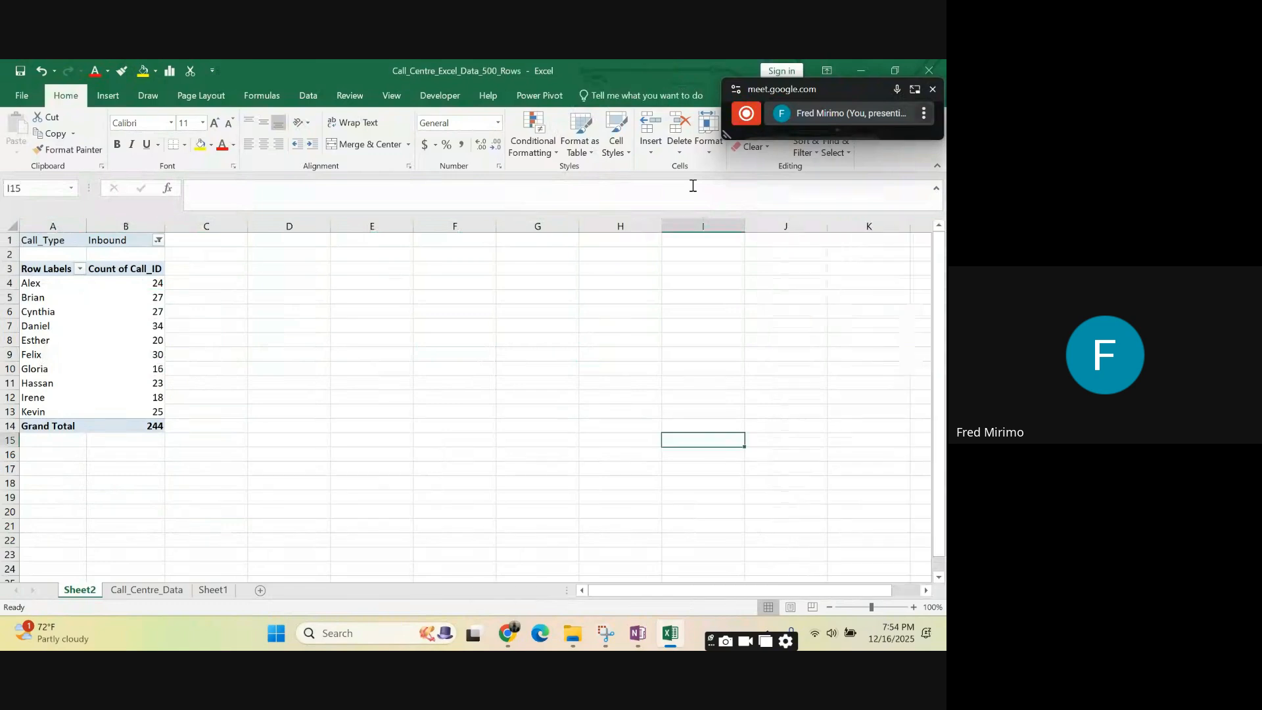
- Insert a slicer for the Call_Outcome field of the PivotTable
{"action": "left_click", "coordinate": [126, 352]}
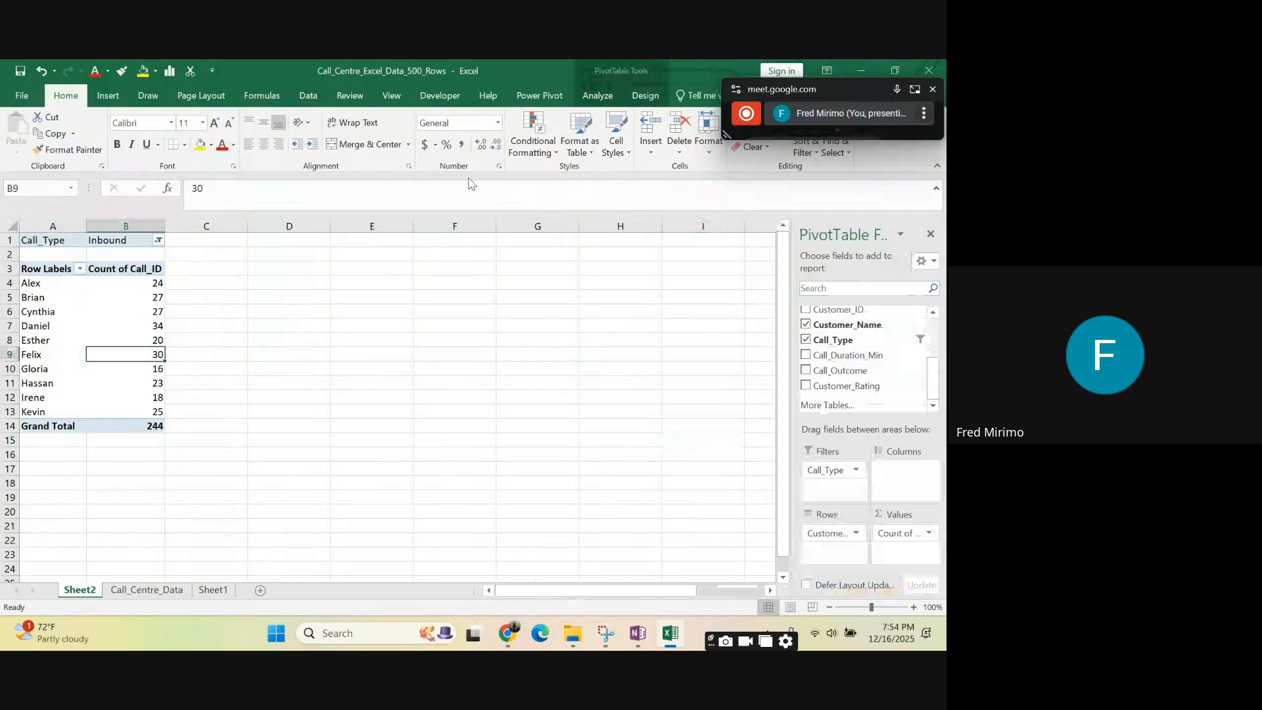
{"action": "left_click", "coordinate": [599, 96]}
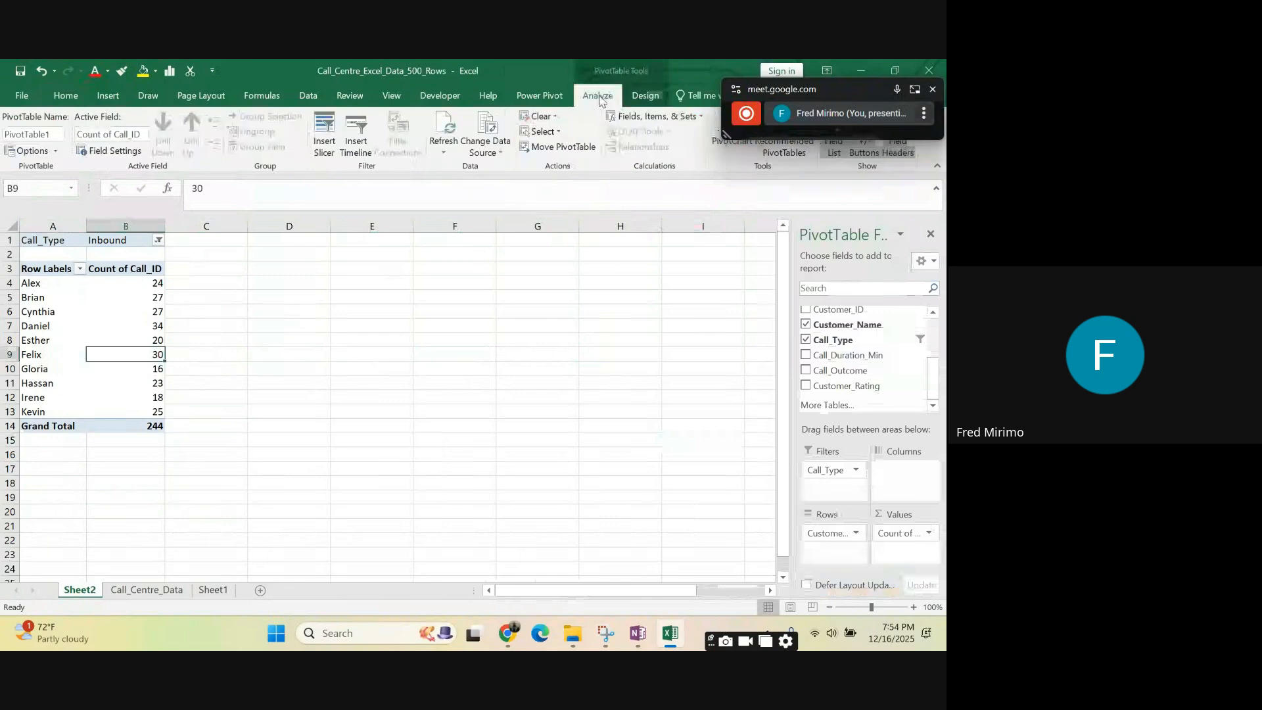
{"action": "left_click", "coordinate": [325, 153]}
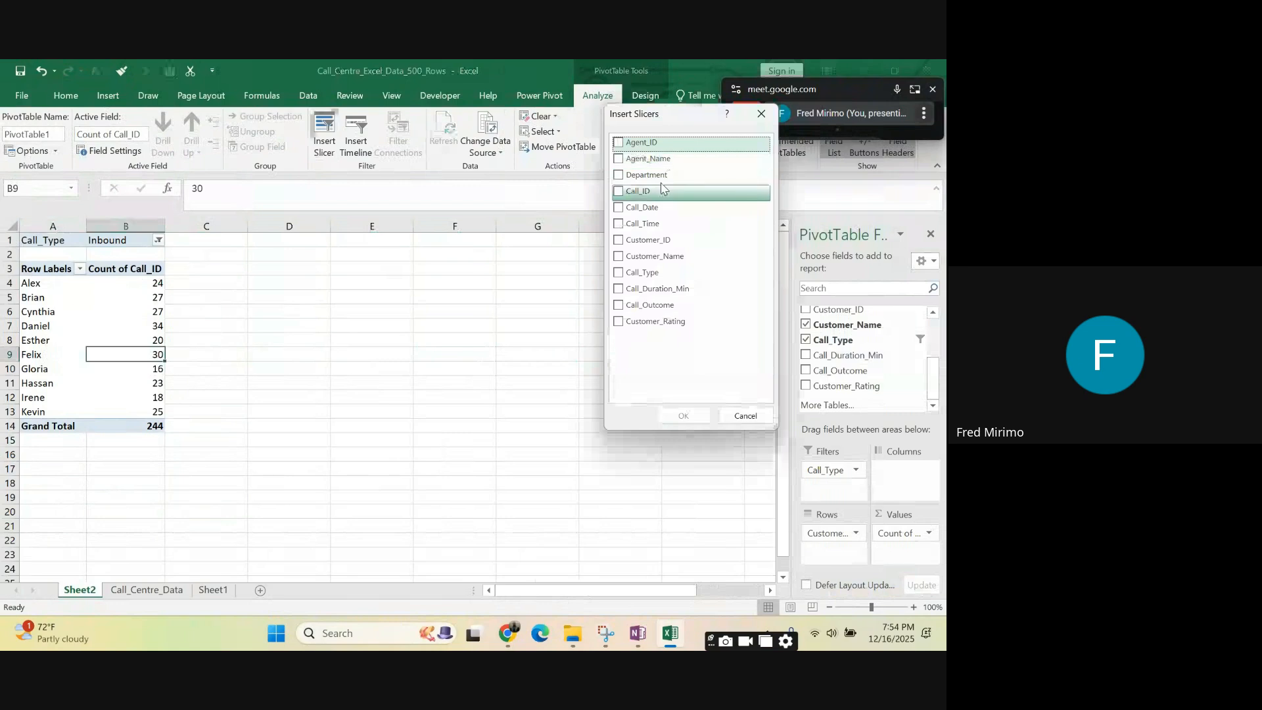
{"action": "left_click_drag", "start_coordinate": [678, 116], "coordinate": [579, 149]}
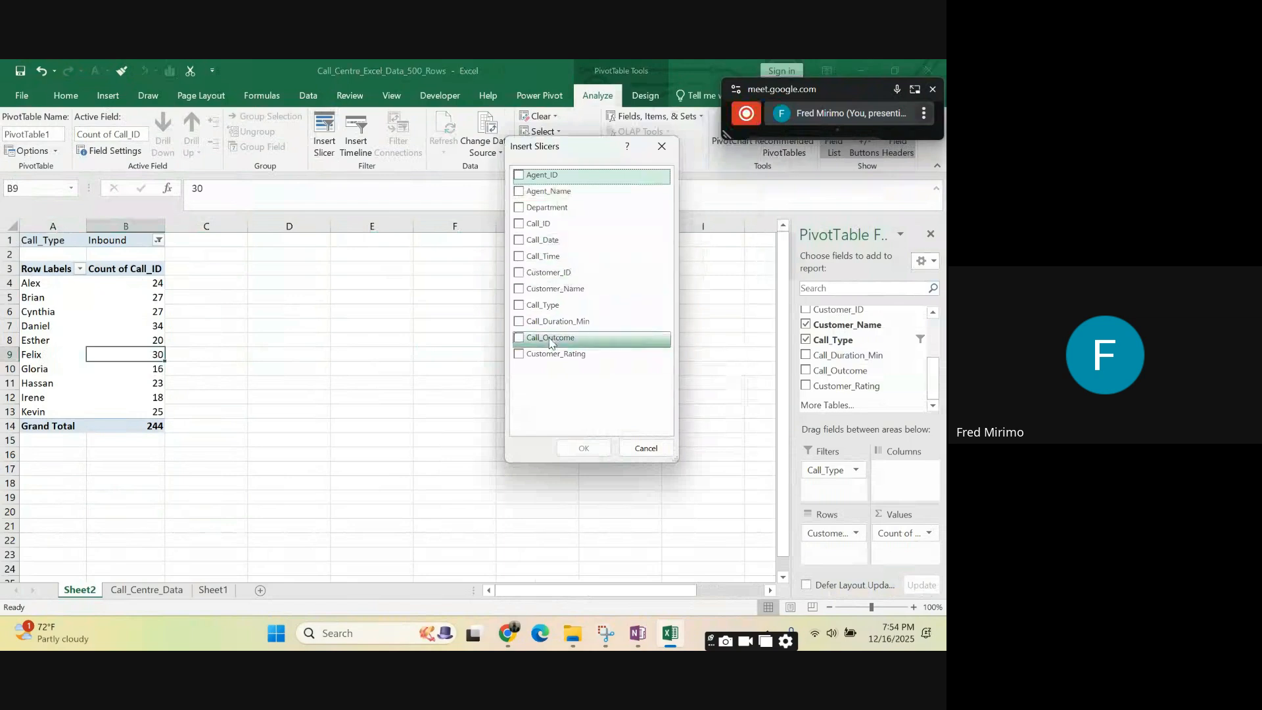
{"action": "left_click", "coordinate": [519, 338]}
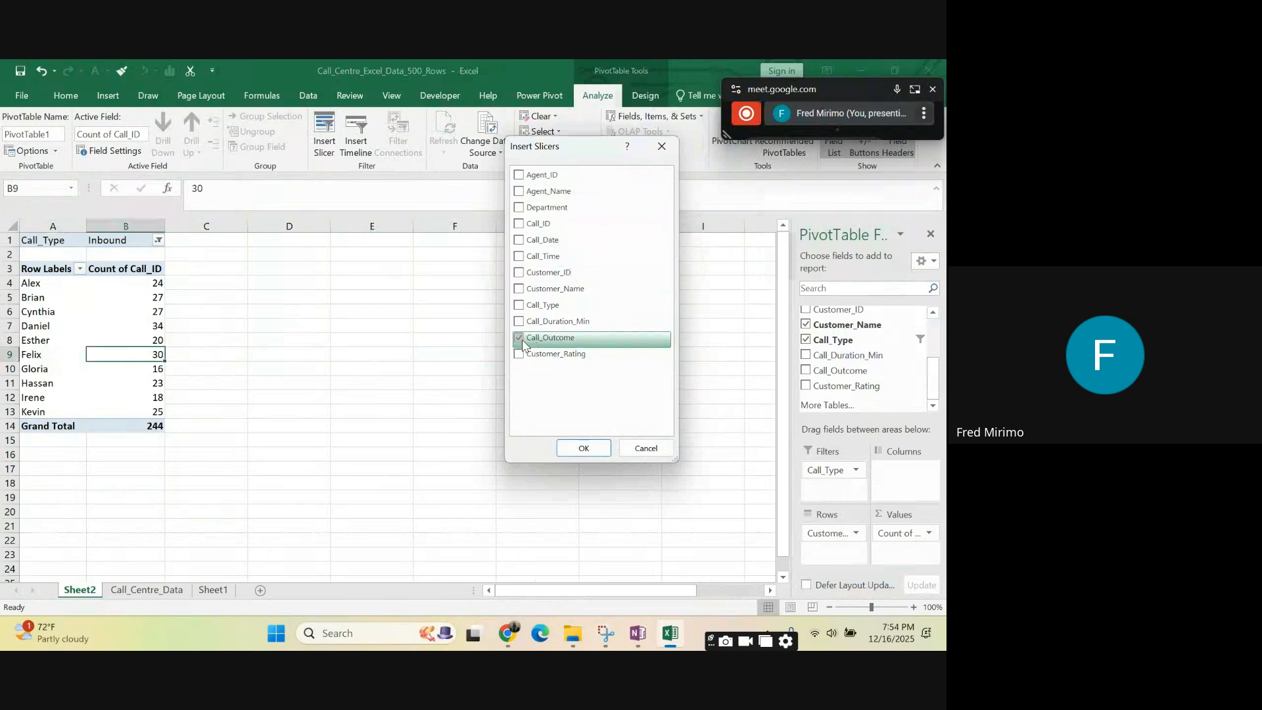
{"action": "left_click", "coordinate": [581, 452]}
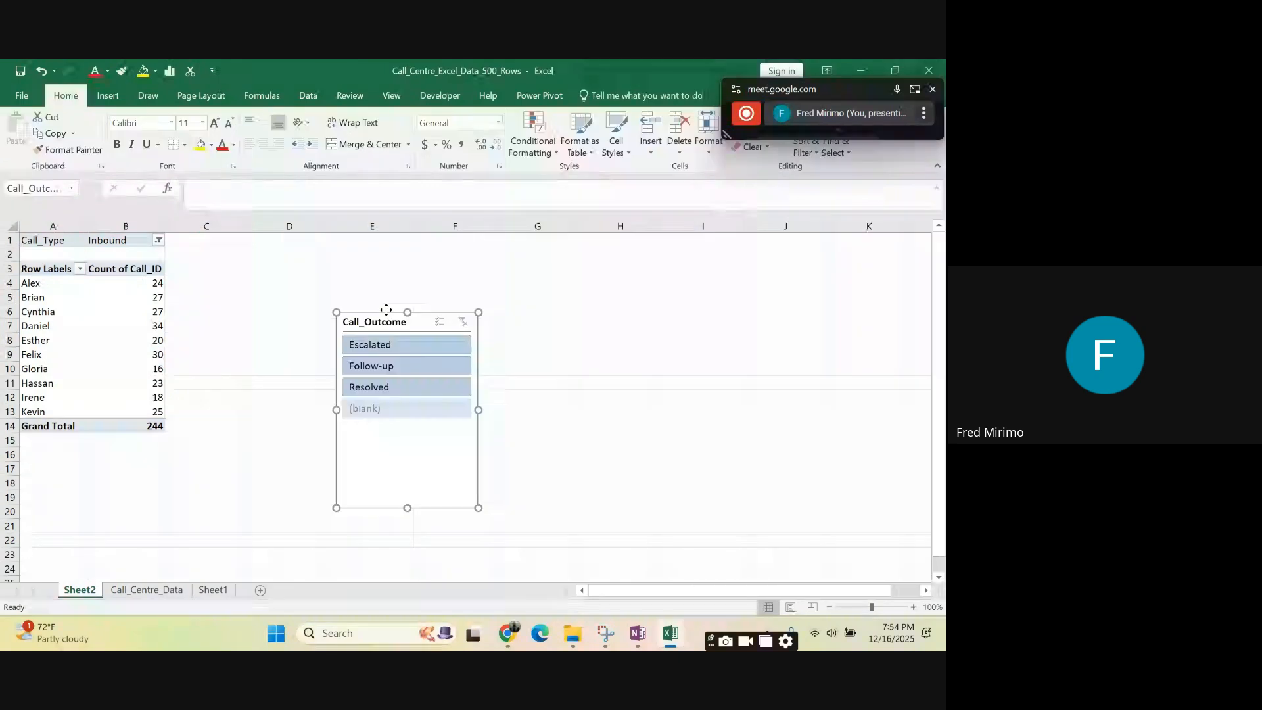
- Move the Call_Outcome slicer up to row 1 at column E, shorten it to about row 7 and widen it into column G
{"action": "left_click_drag", "start_coordinate": [387, 309], "coordinate": [395, 241]}
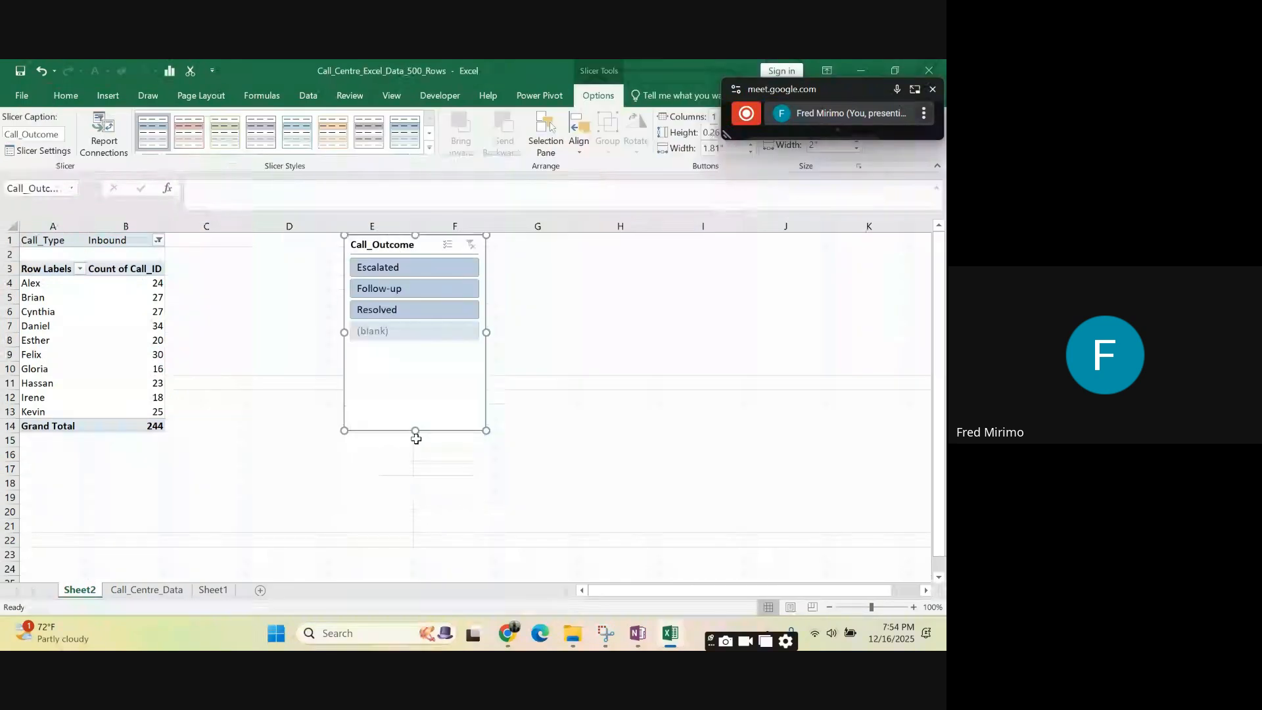
{"action": "left_click_drag", "start_coordinate": [415, 432], "coordinate": [409, 341]}
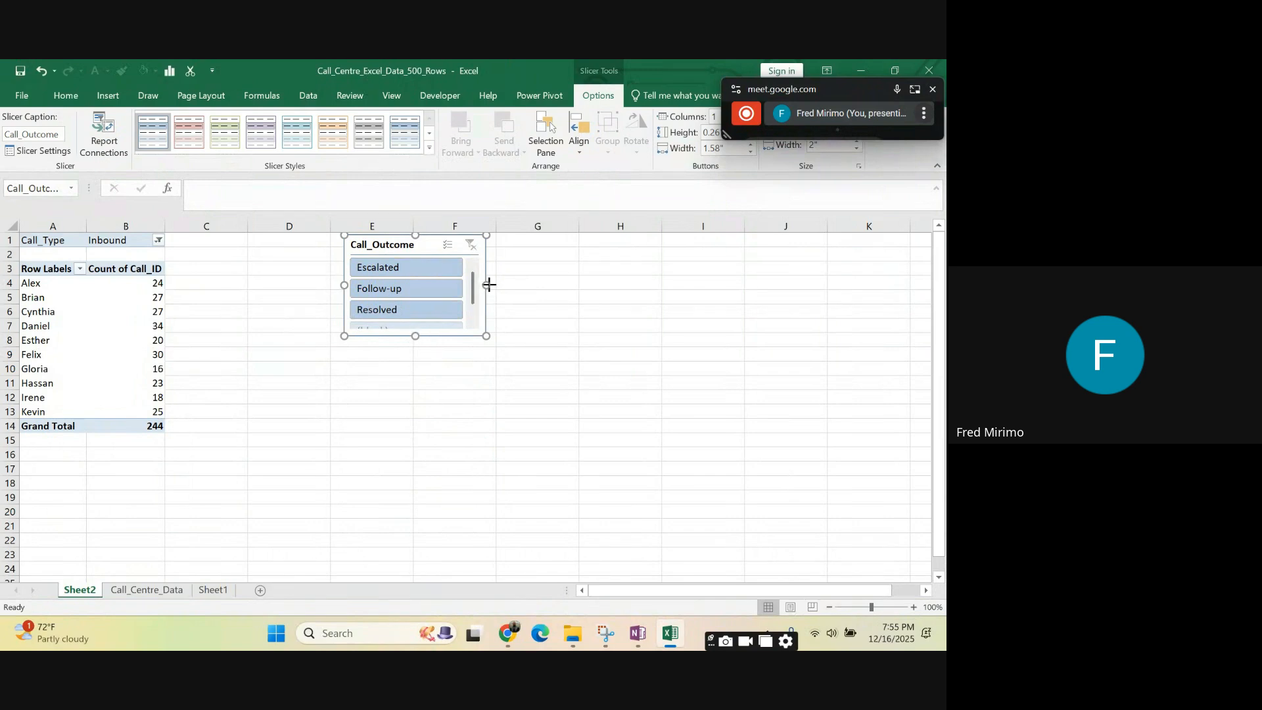
{"action": "left_click_drag", "start_coordinate": [489, 284], "coordinate": [521, 285]}
{"action": "left_click", "coordinate": [260, 402]}
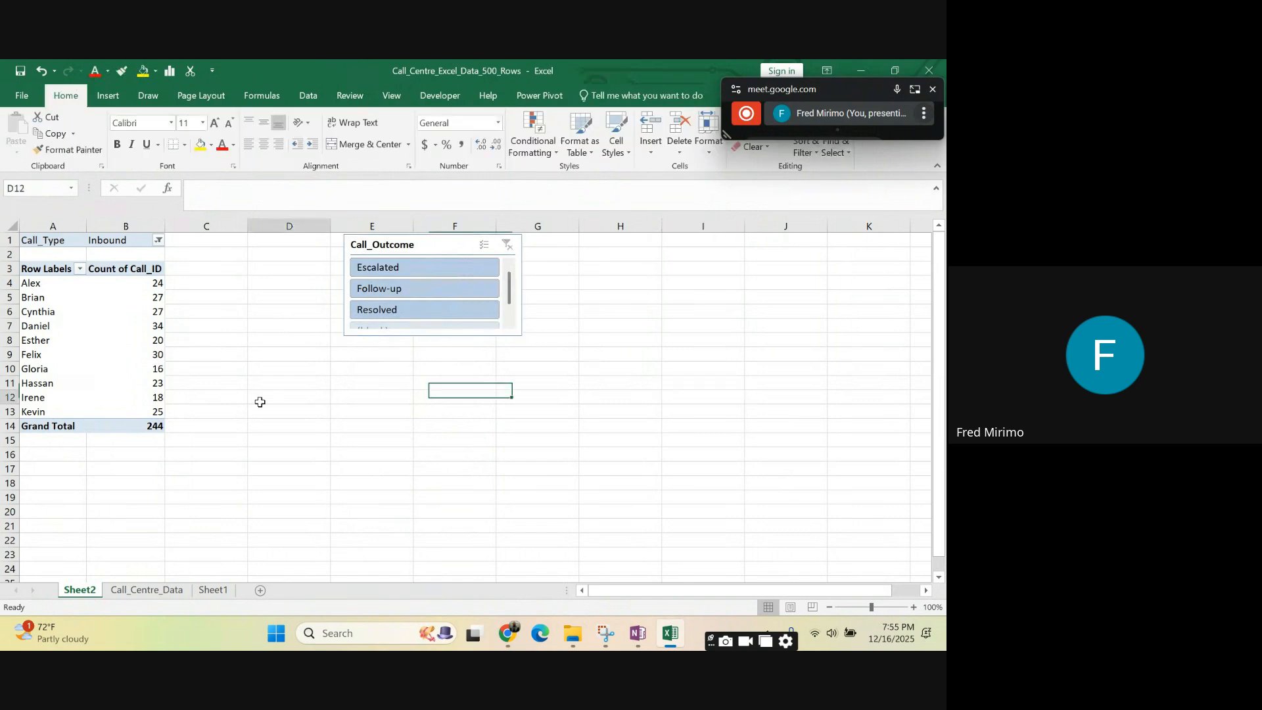
- Filter the PivotTable to Escalated calls with the Call_Outcome slicer and check the first customer's count
{"action": "left_click", "coordinate": [377, 270]}
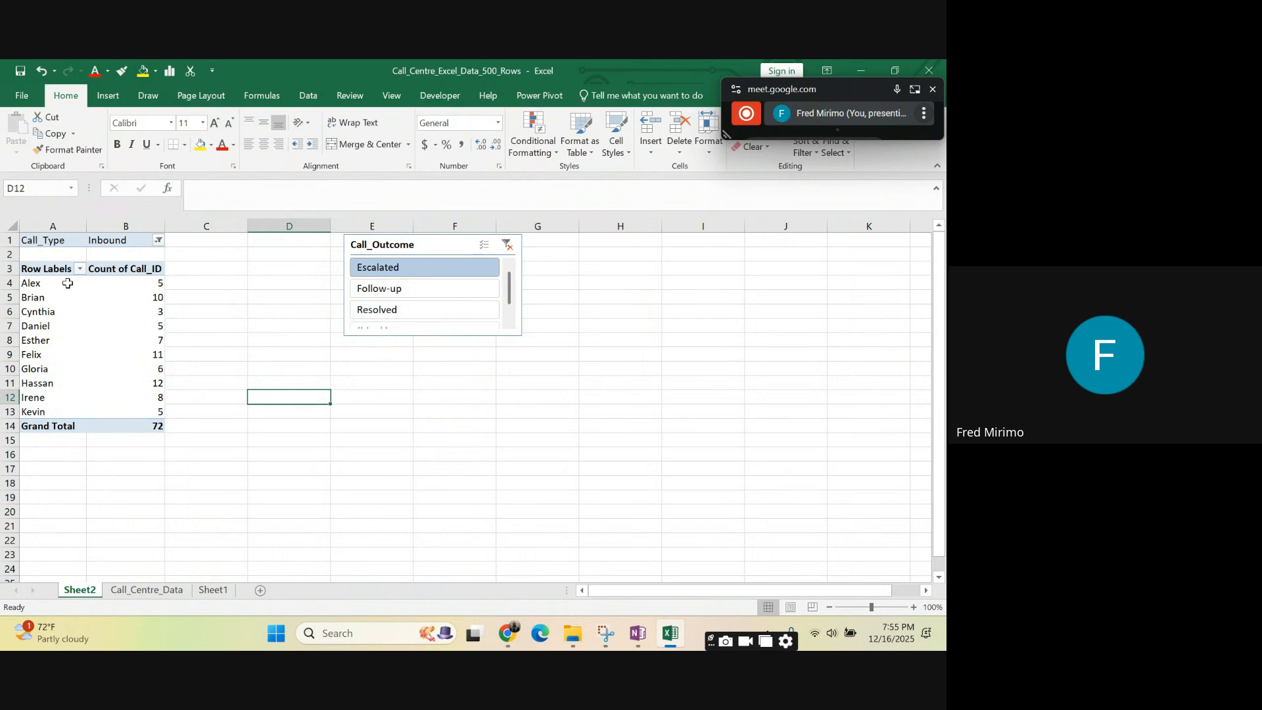
{"action": "left_click", "coordinate": [159, 281]}
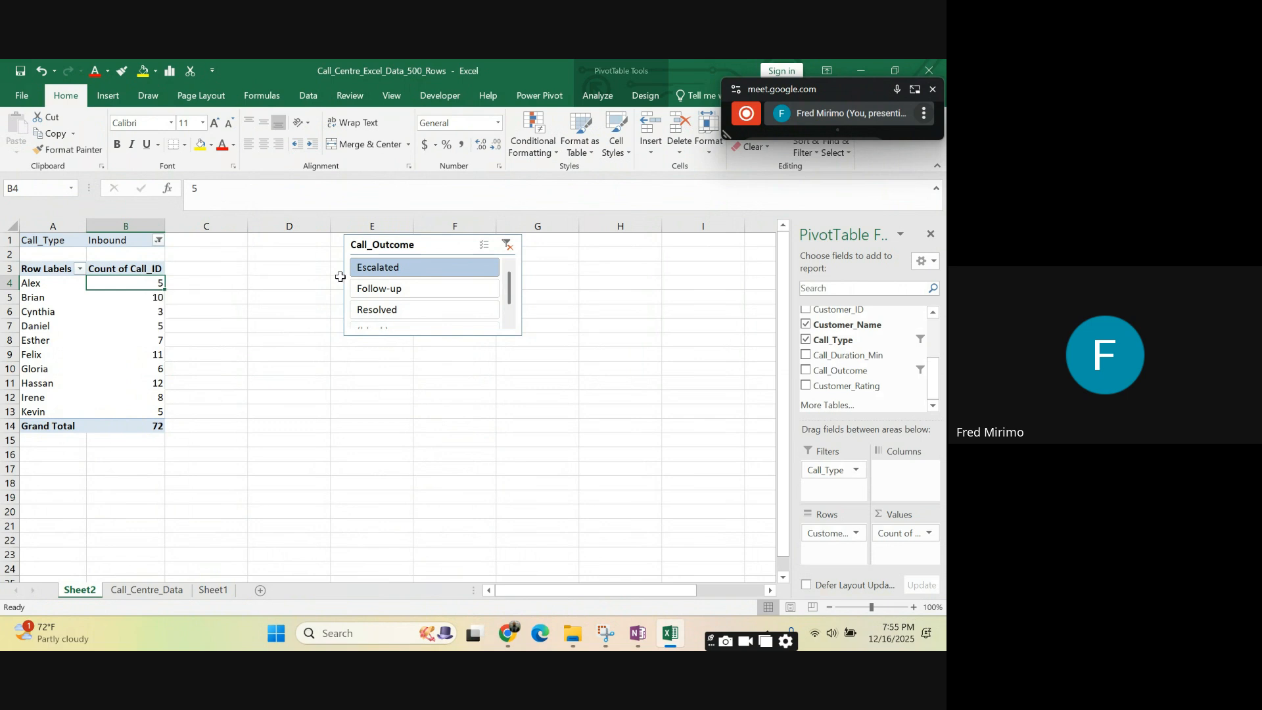
- Filter the PivotTable to Follow-up calls and switch it to Resolved calls with the Call_Outcome slicer
{"action": "left_click", "coordinate": [433, 271]}
{"action": "left_click", "coordinate": [381, 292]}
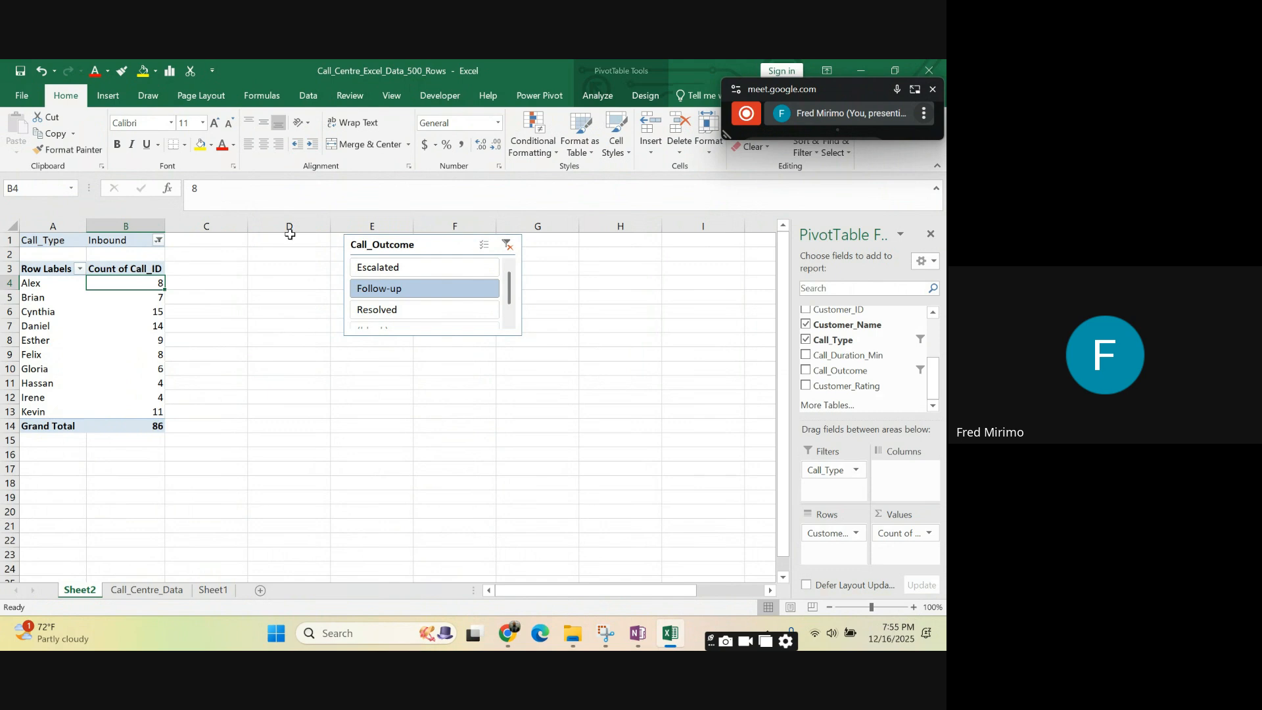
{"action": "left_click", "coordinate": [511, 321]}
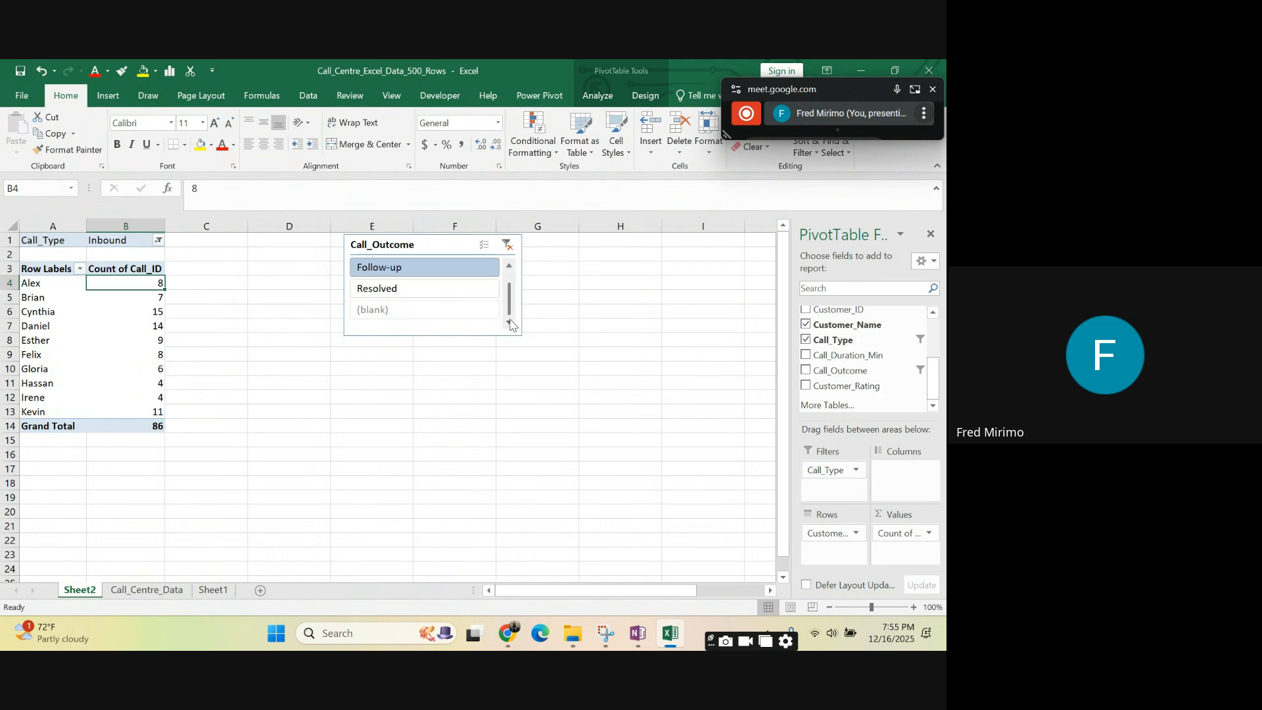
{"action": "left_click", "coordinate": [404, 294]}
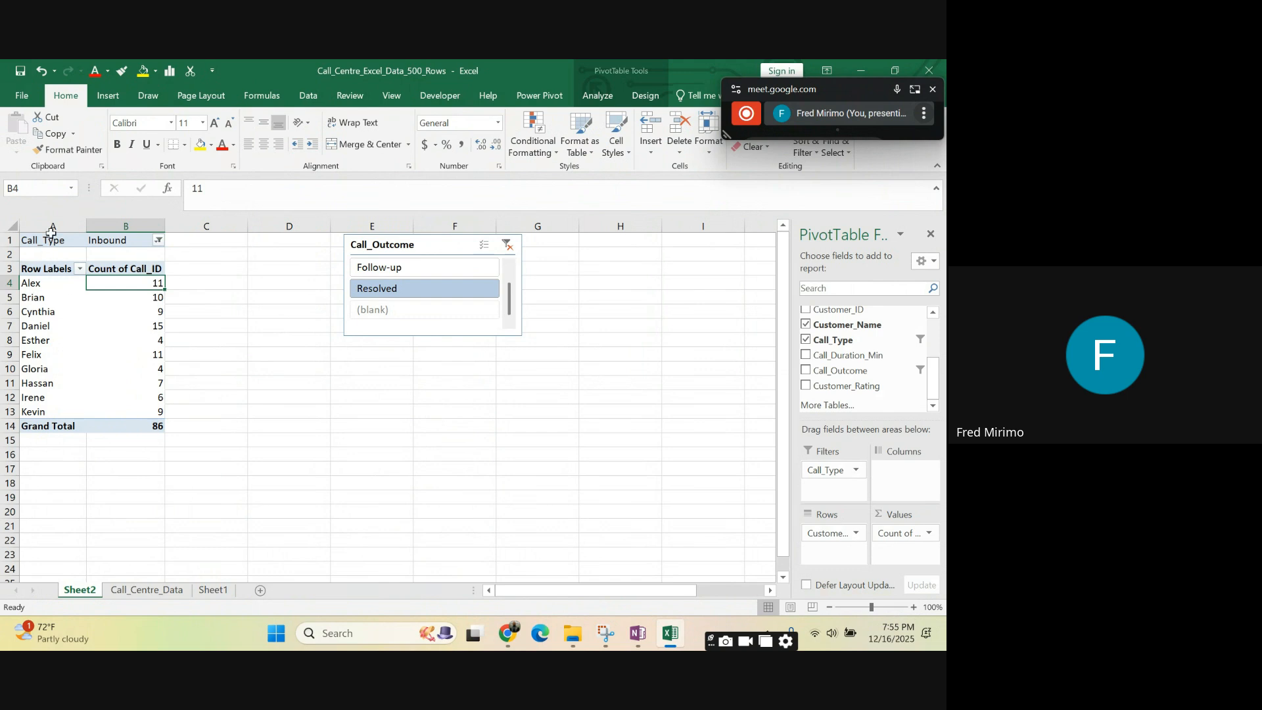
{"action": "left_click_drag", "start_coordinate": [46, 227], "coordinate": [127, 227]}
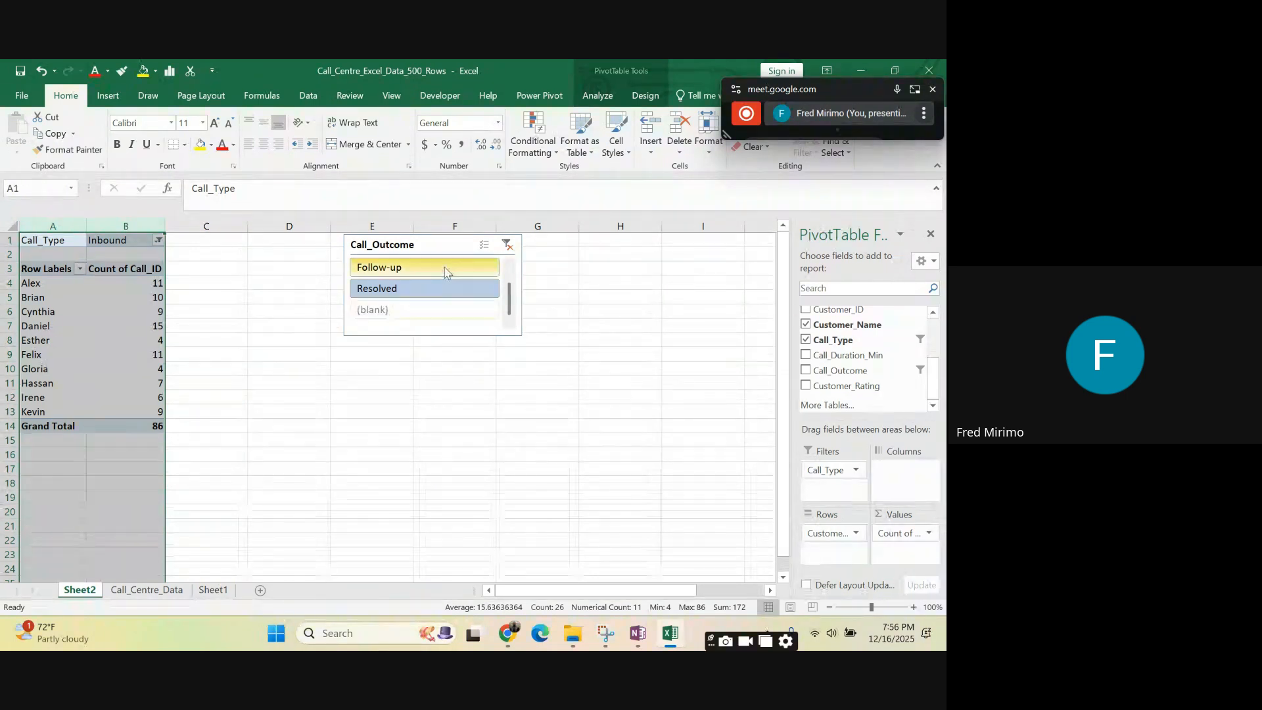
- Move the Call_Outcome slicer down and slightly left into column D, and heighten it to span about rows 2 to 13
{"action": "left_click", "coordinate": [440, 334]}
{"action": "left_click_drag", "start_coordinate": [440, 334], "coordinate": [417, 380]}
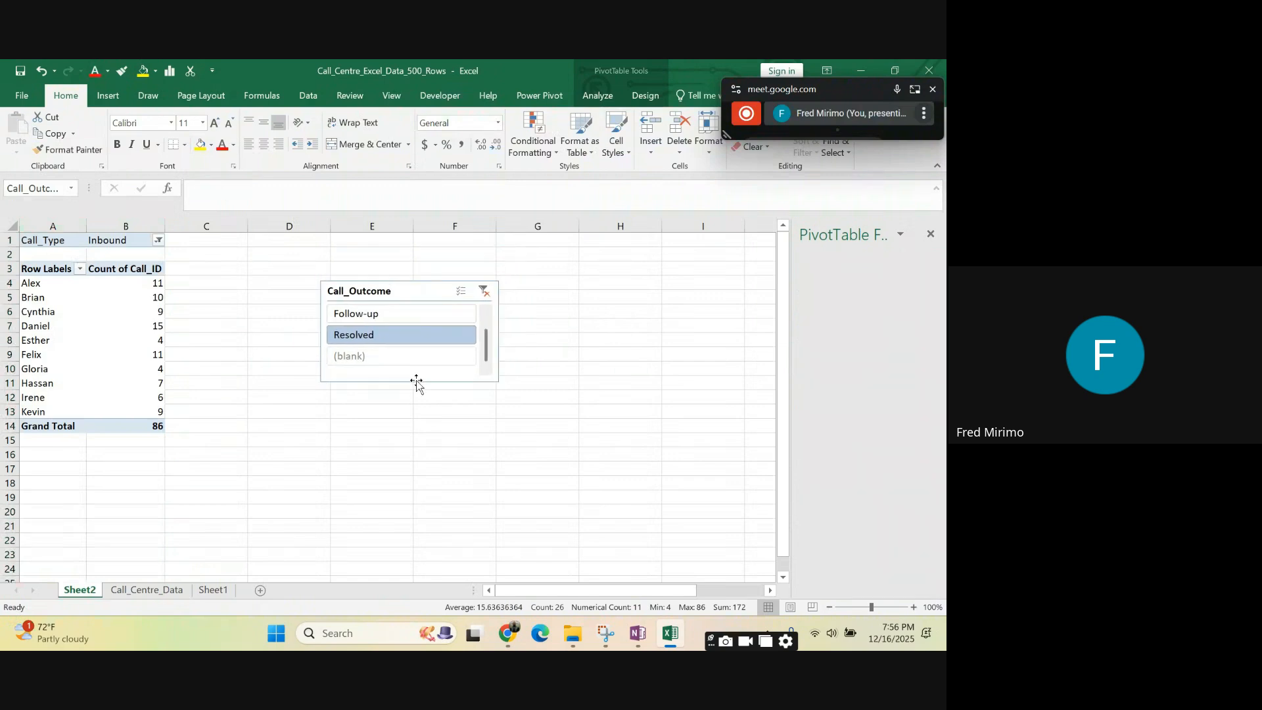
{"action": "left_click_drag", "start_coordinate": [406, 281], "coordinate": [411, 248]}
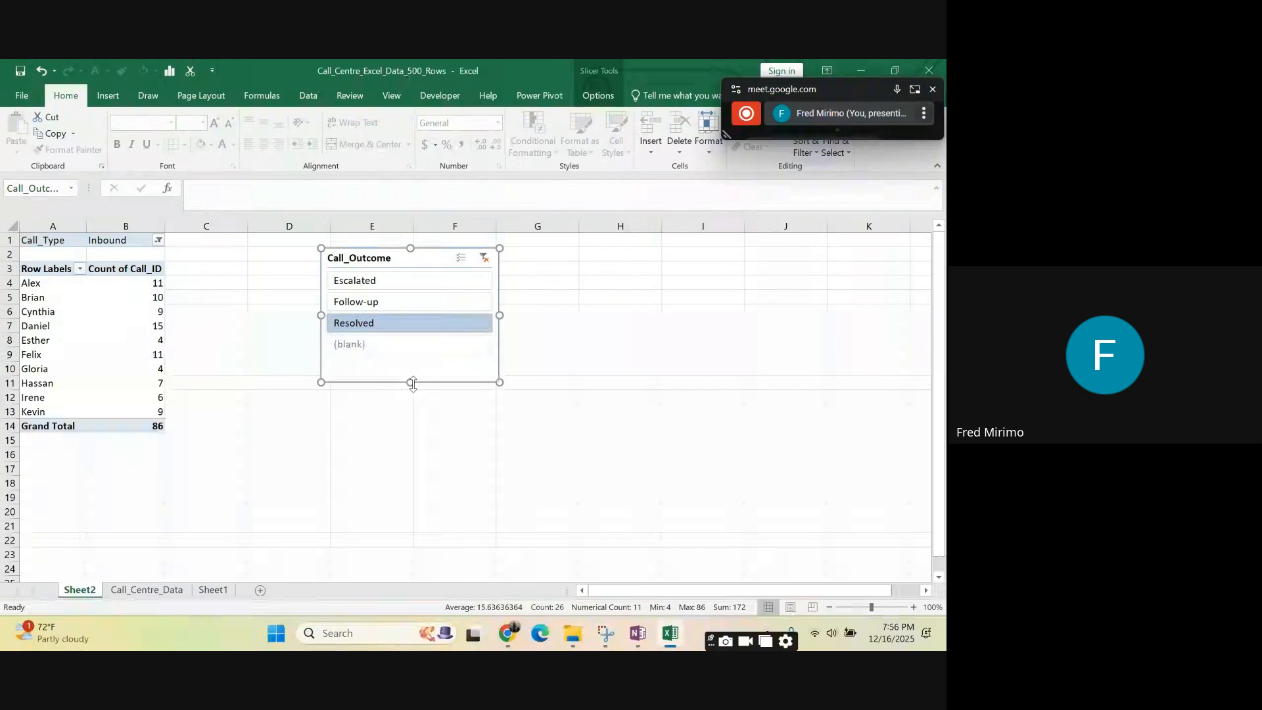
{"action": "left_click_drag", "start_coordinate": [411, 382], "coordinate": [412, 405]}
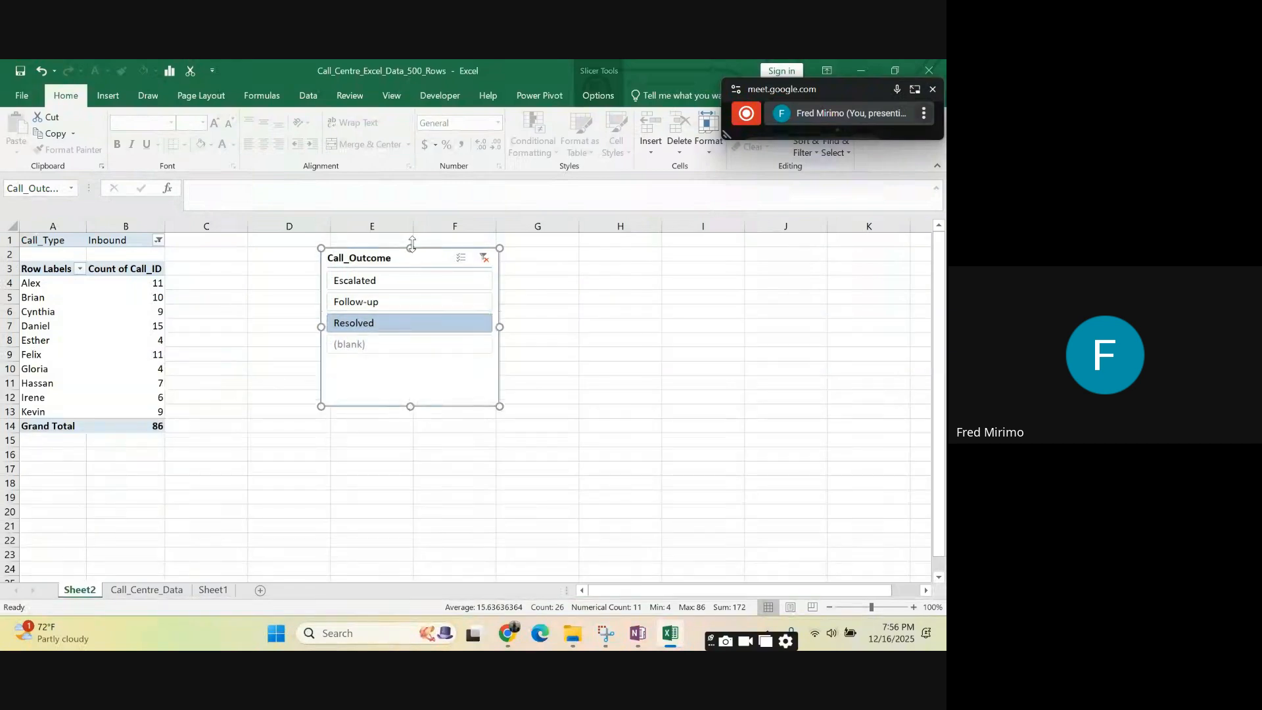
{"action": "left_click", "coordinate": [641, 408]}
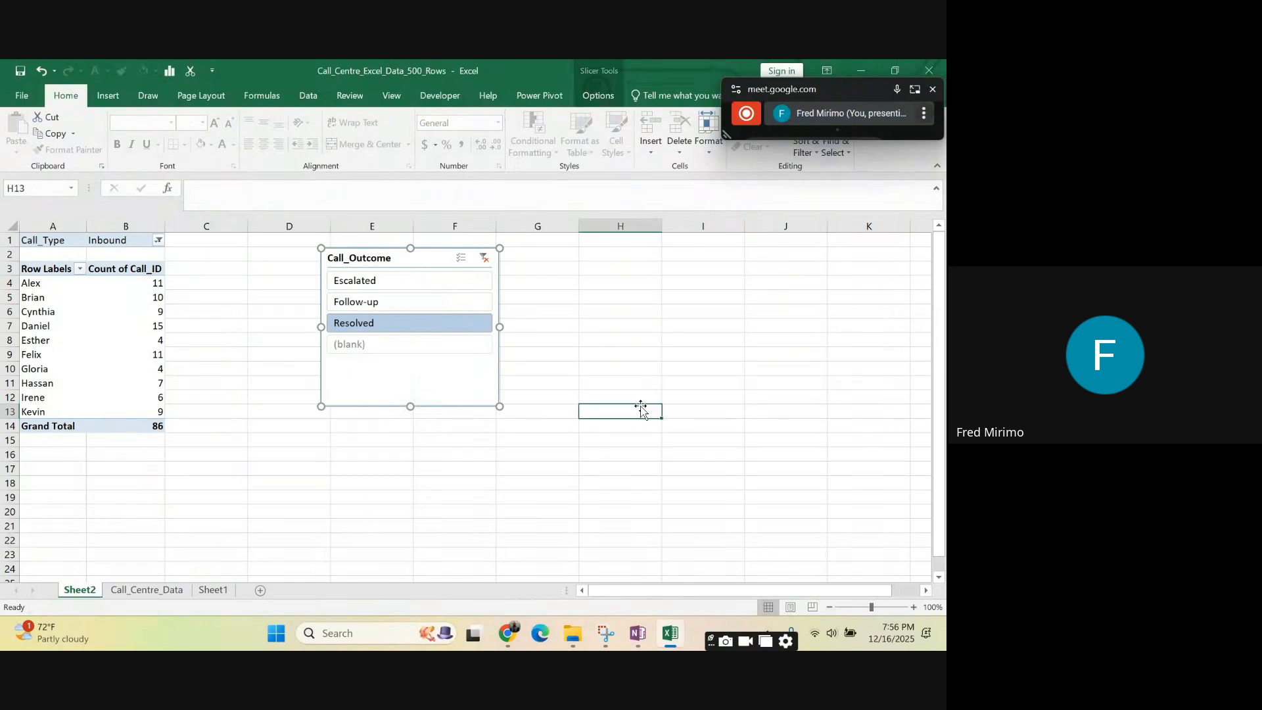
{"action": "left_click", "coordinate": [773, 396]}
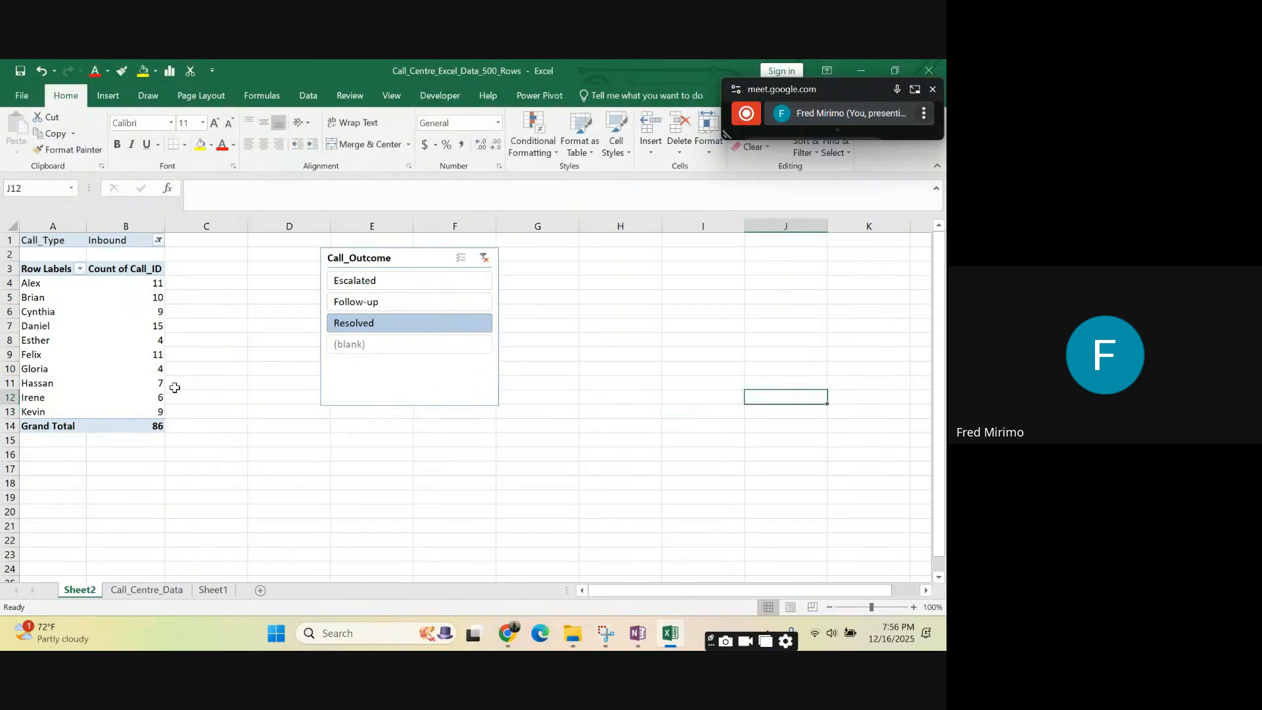
{"action": "left_click", "coordinate": [206, 471]}
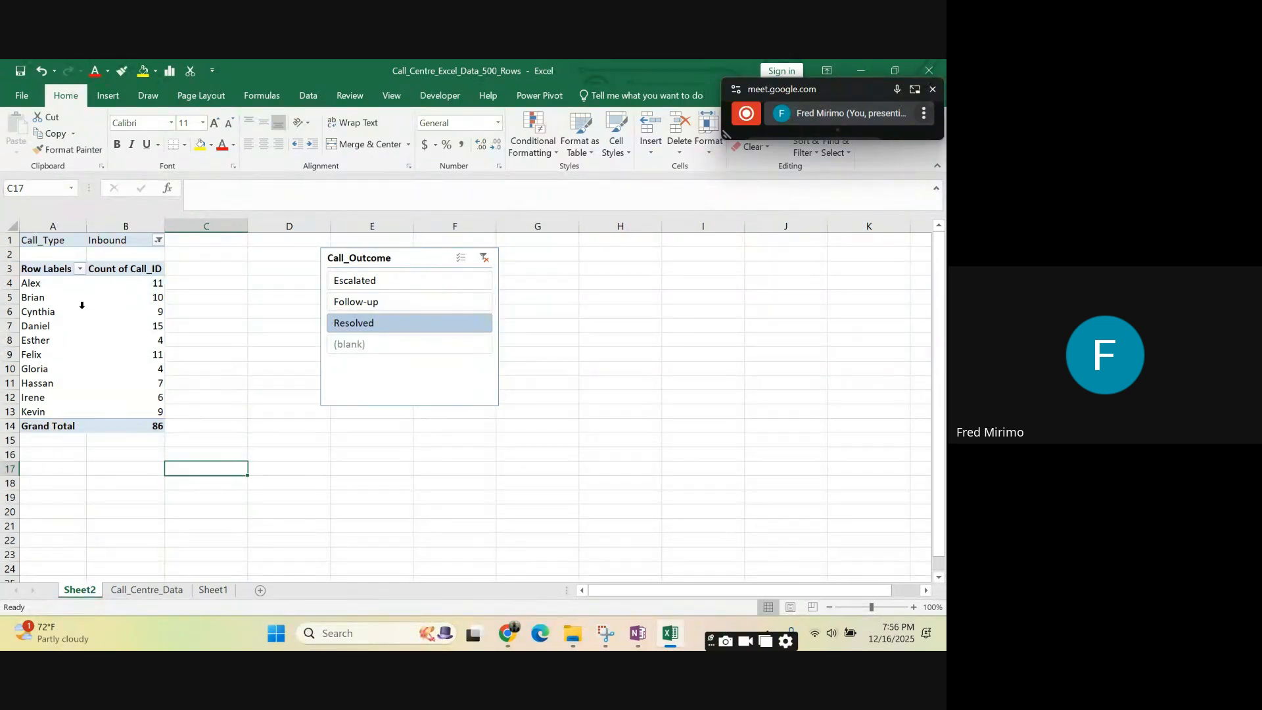
- Compare the customers' call counts for Follow-up, Escalated and Resolved with the Call_Outcome slicer, ending on Resolved
{"action": "left_click", "coordinate": [409, 248]}
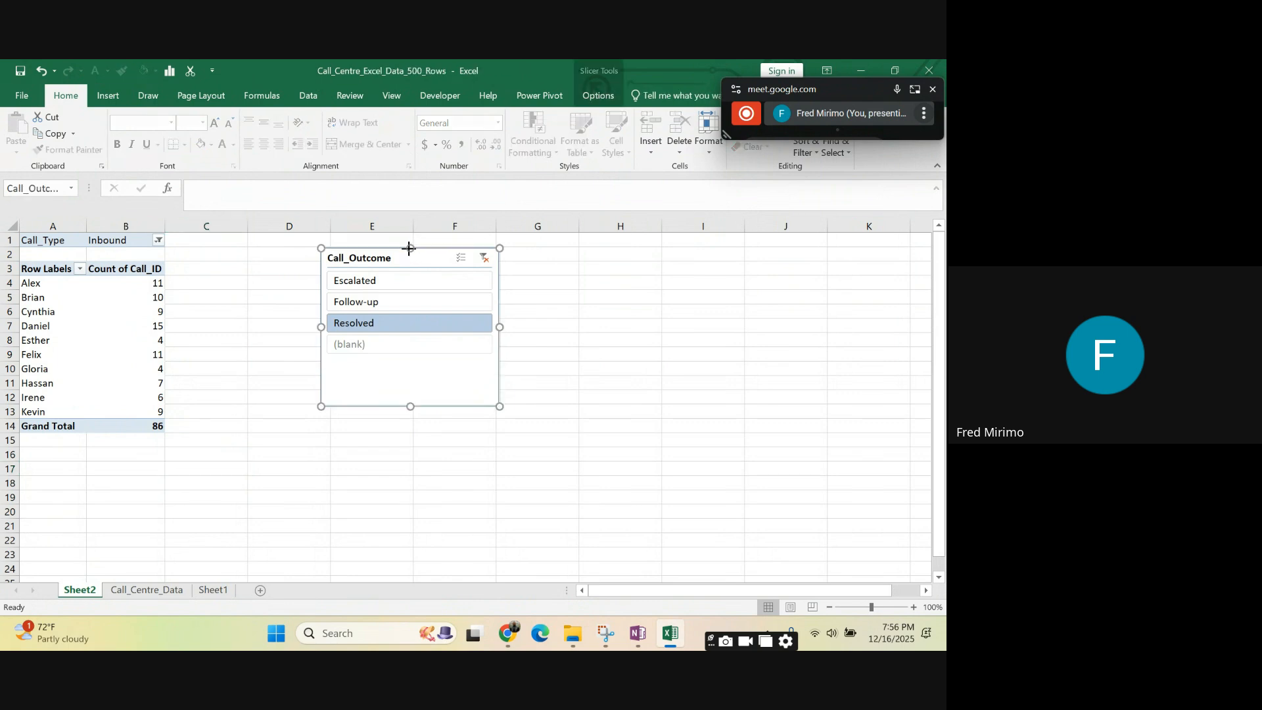
{"action": "left_click", "coordinate": [9, 240]}
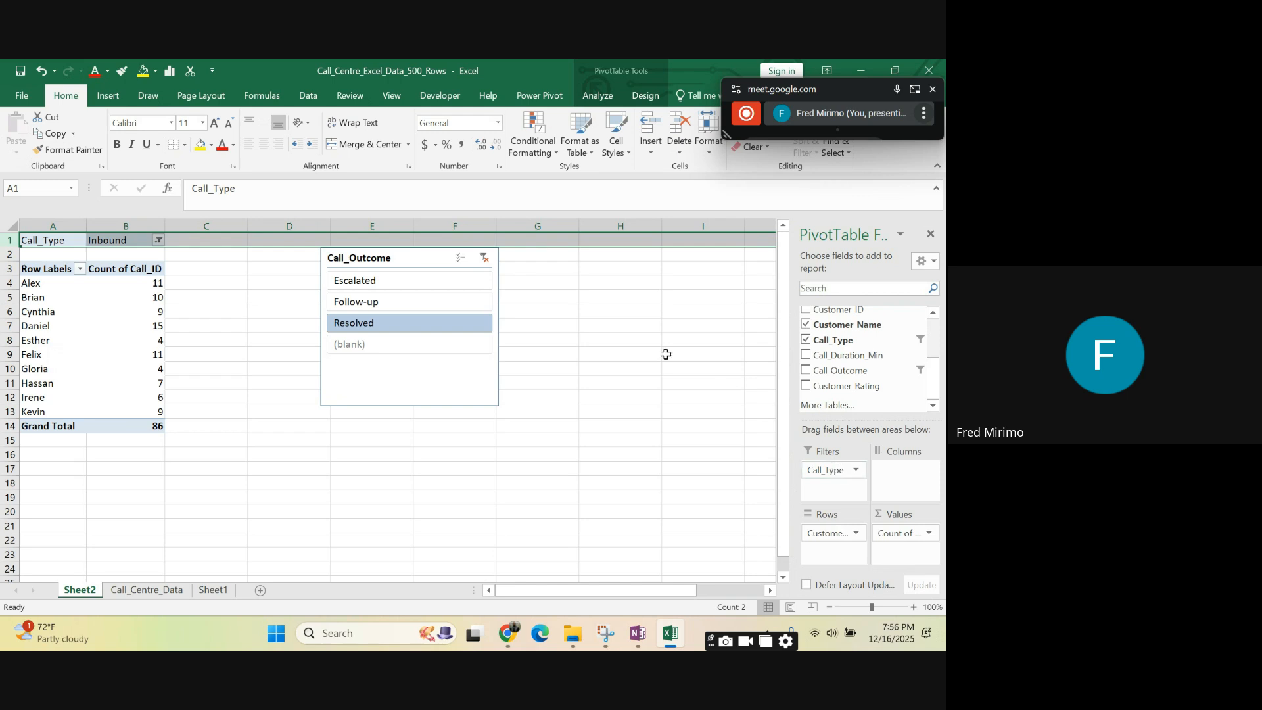
{"action": "left_click", "coordinate": [374, 304]}
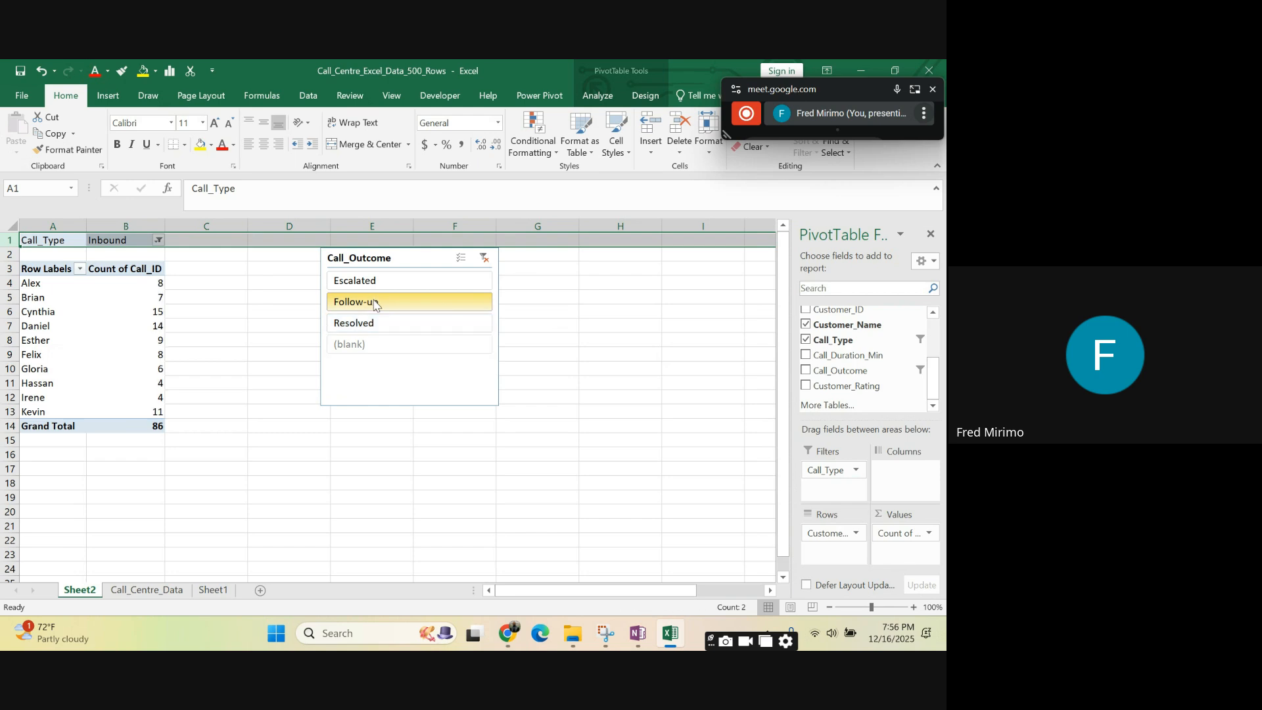
{"action": "left_click", "coordinate": [370, 282]}
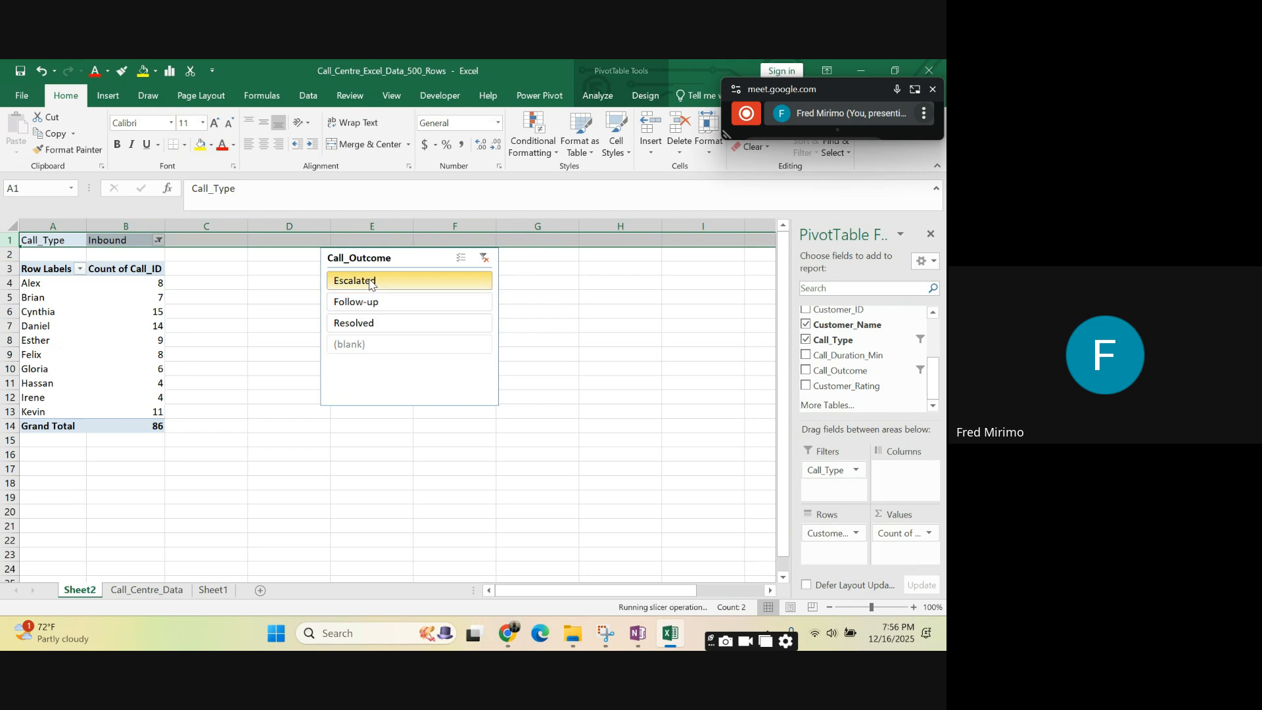
{"action": "left_click", "coordinate": [381, 324]}
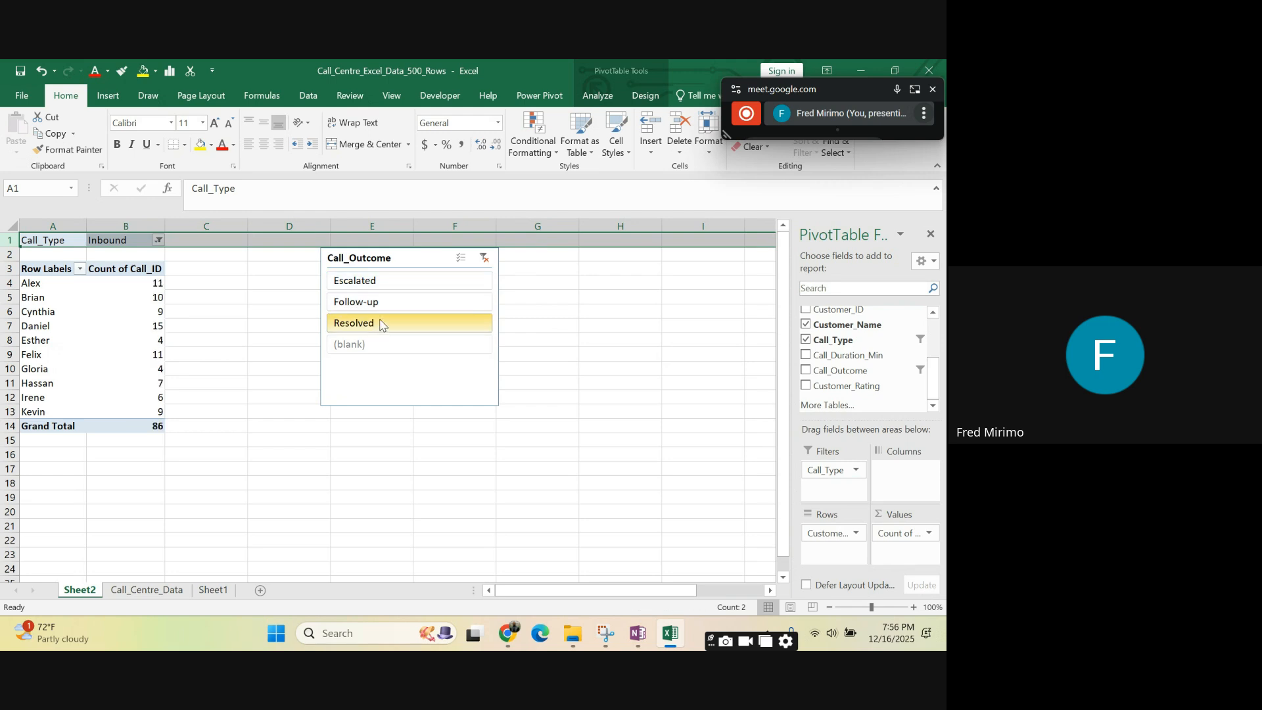
- Resize the Call_Outcome slicer to span about rows 3 to 17 and widen it slightly into column G
{"action": "left_click", "coordinate": [360, 270]}
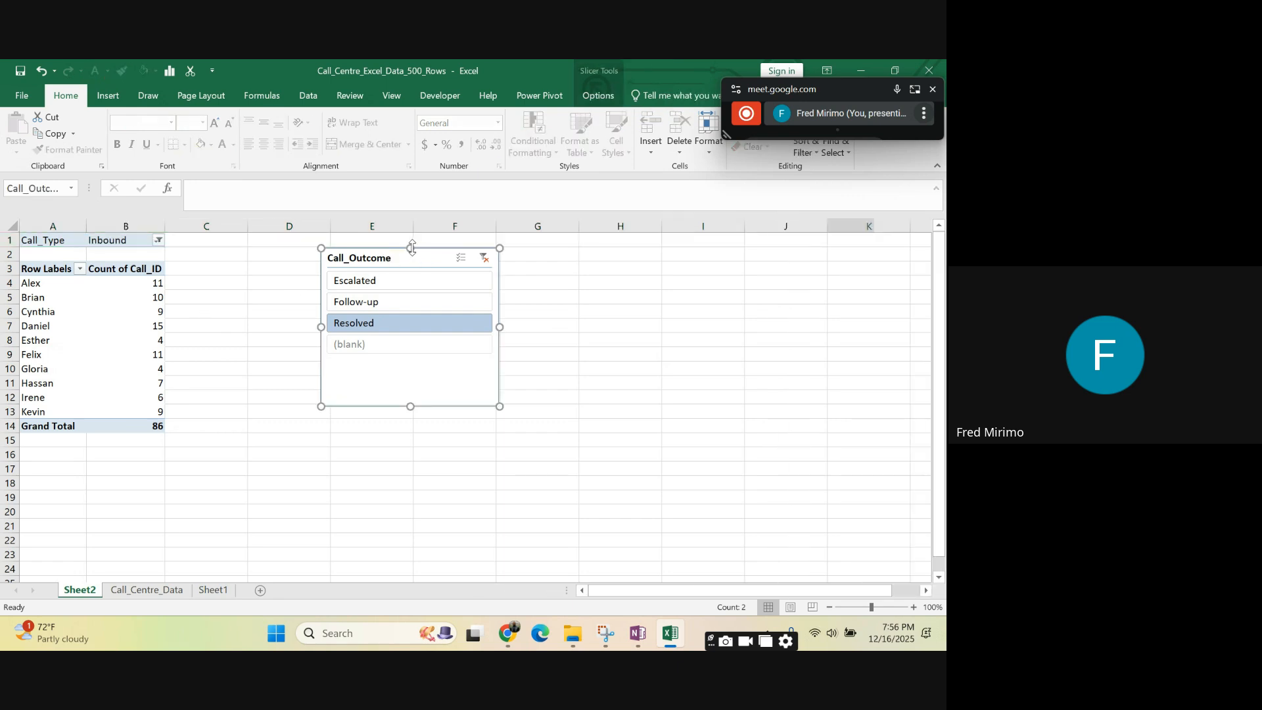
{"action": "left_click_drag", "start_coordinate": [412, 248], "coordinate": [411, 243]}
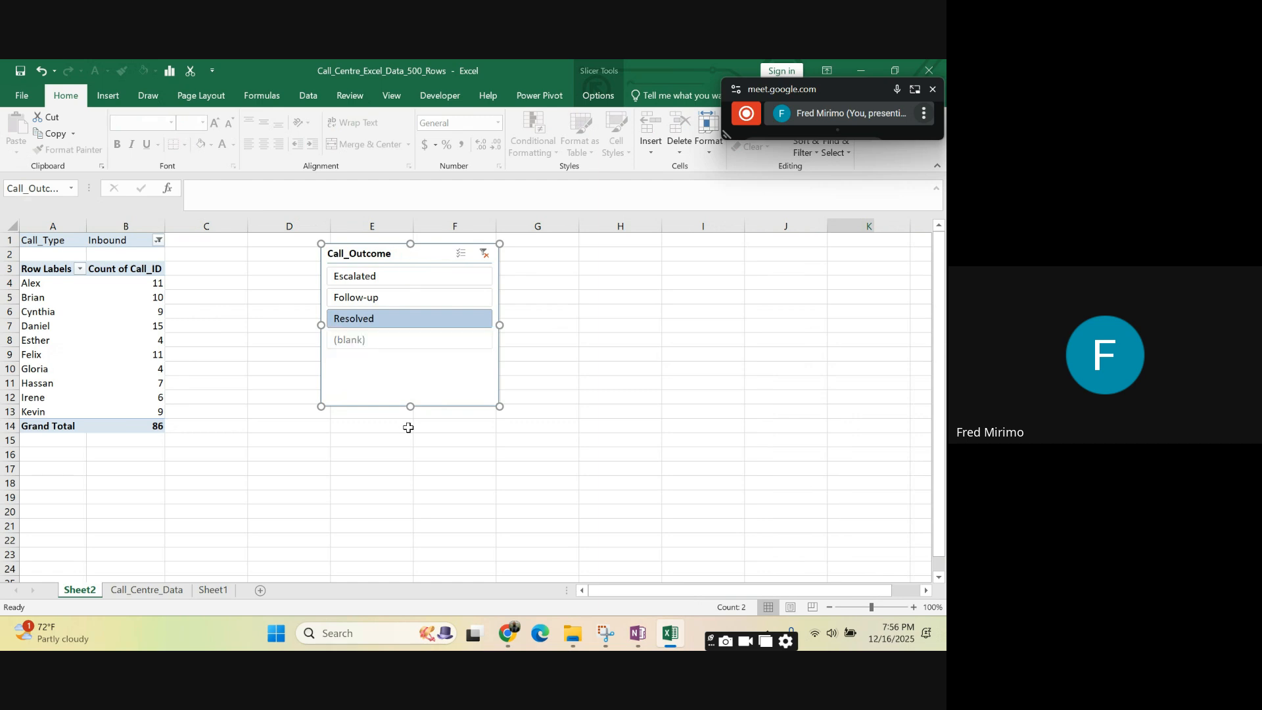
{"action": "left_click_drag", "start_coordinate": [411, 408], "coordinate": [415, 470]}
{"action": "left_click_drag", "start_coordinate": [412, 245], "coordinate": [445, 272]}
{"action": "left_click_drag", "start_coordinate": [499, 373], "coordinate": [505, 371]}
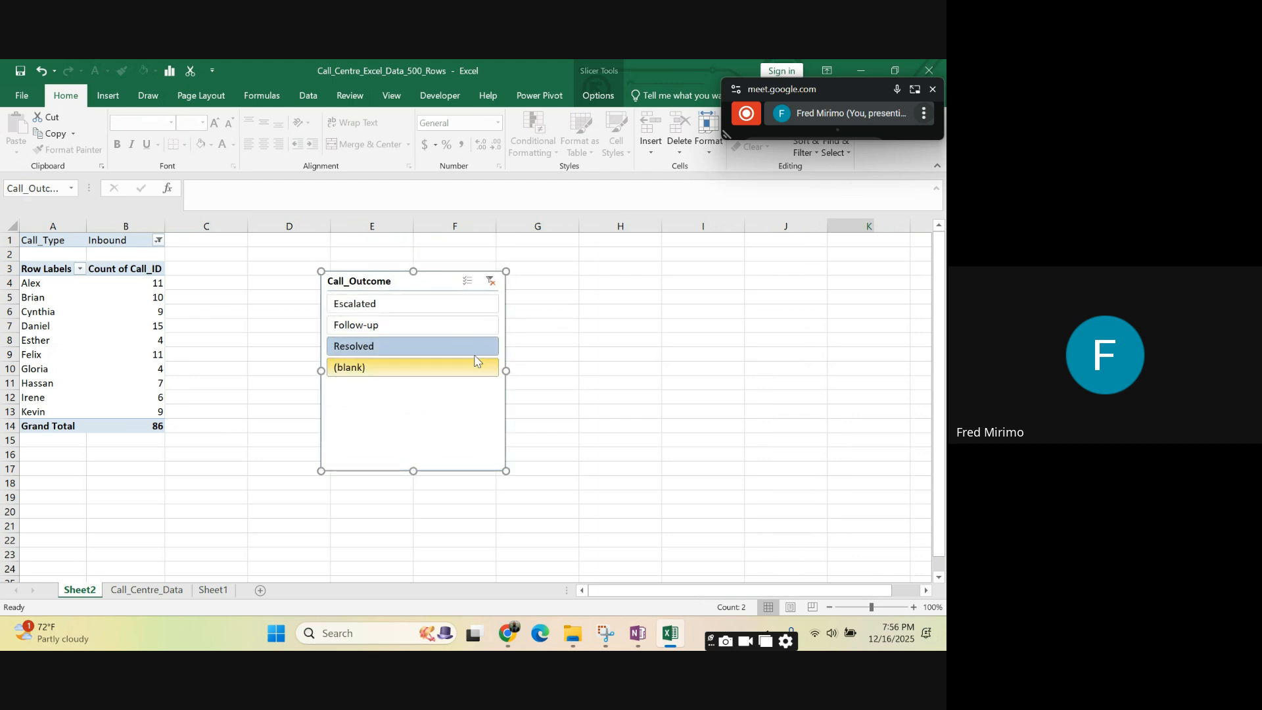
- Insert a Customer_Rating slicer and place it directly right of the Call_Outcome slicer, extended to match its lower edge at row 17
{"action": "left_click", "coordinate": [141, 356]}
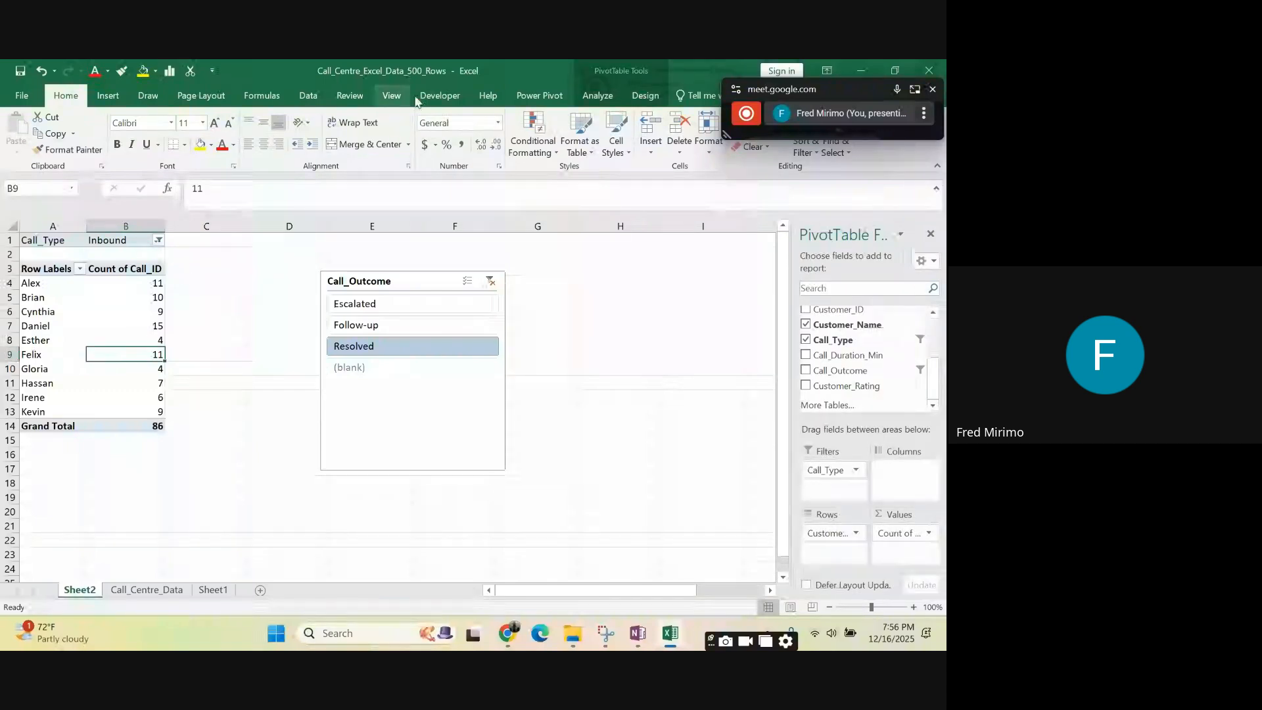
{"action": "left_click", "coordinate": [593, 100]}
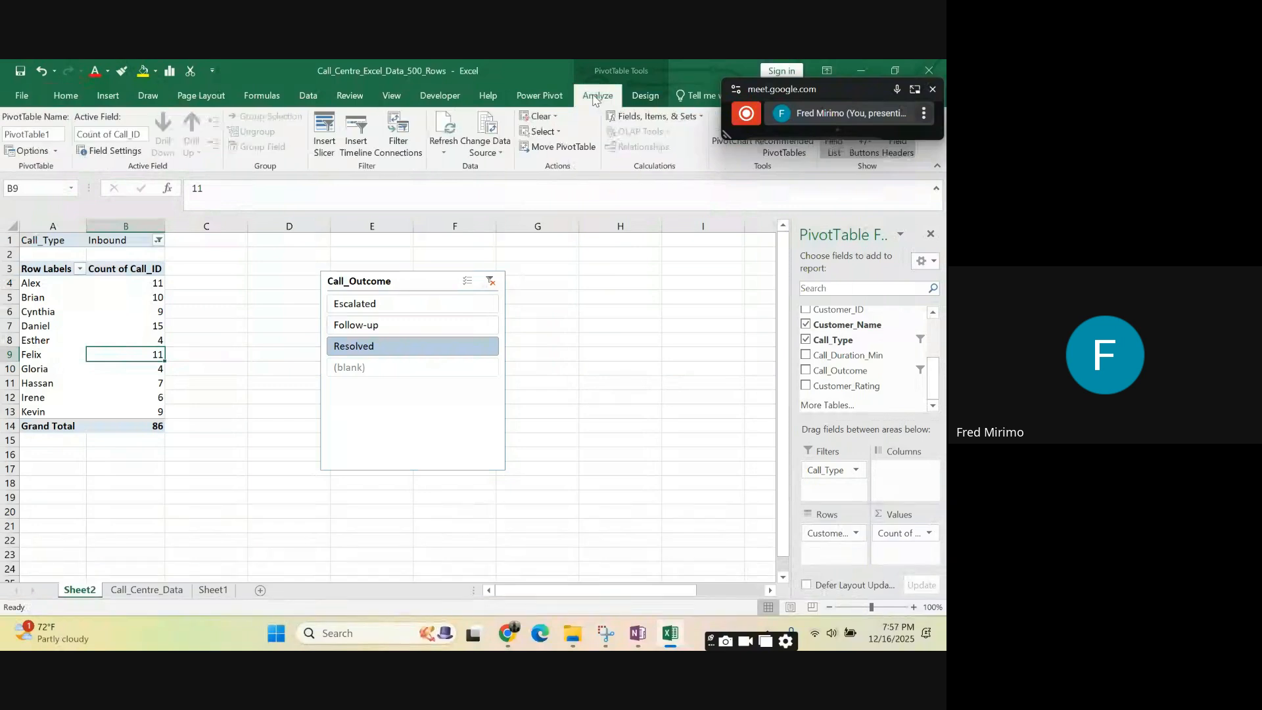
{"action": "left_click", "coordinate": [325, 141]}
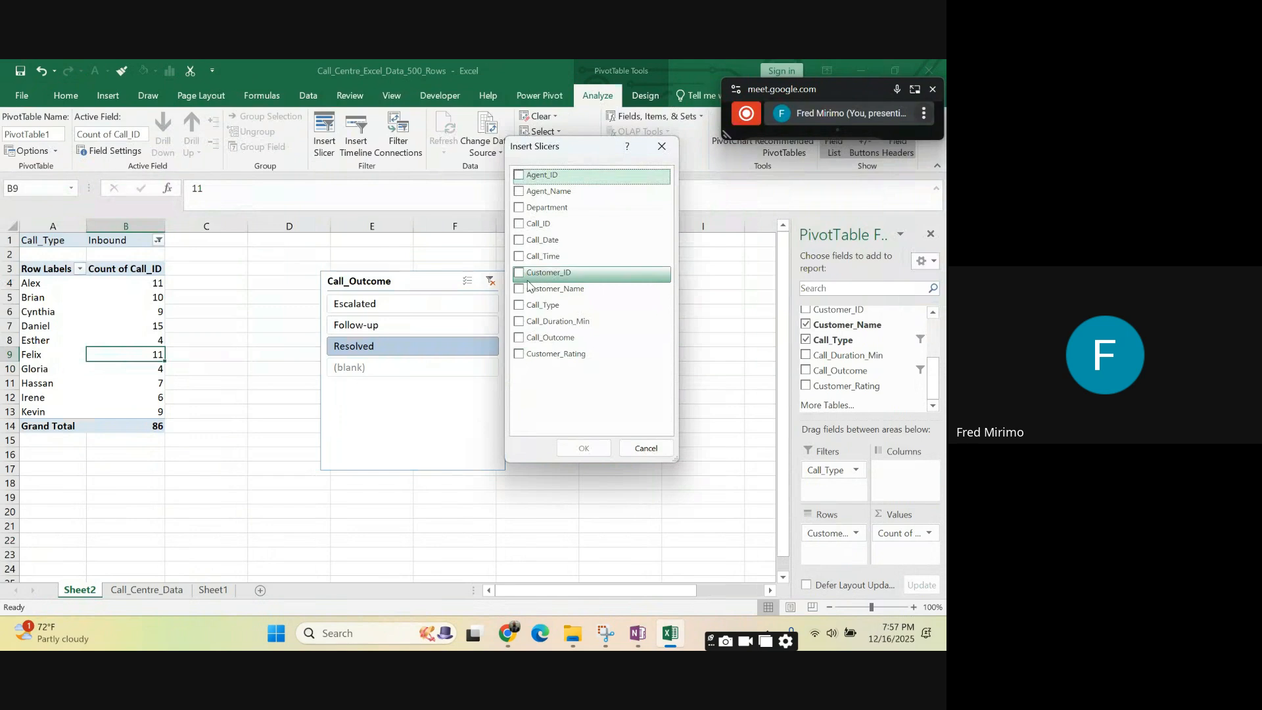
{"action": "left_click", "coordinate": [521, 359]}
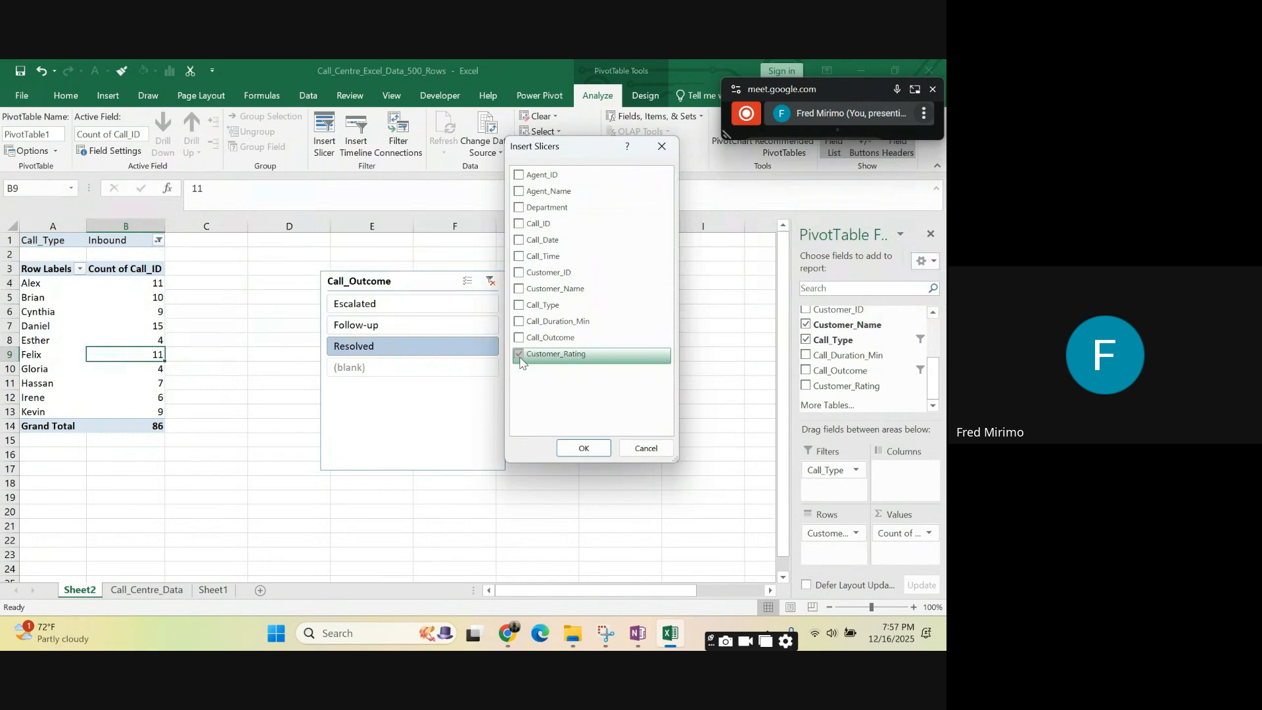
{"action": "left_click", "coordinate": [578, 451]}
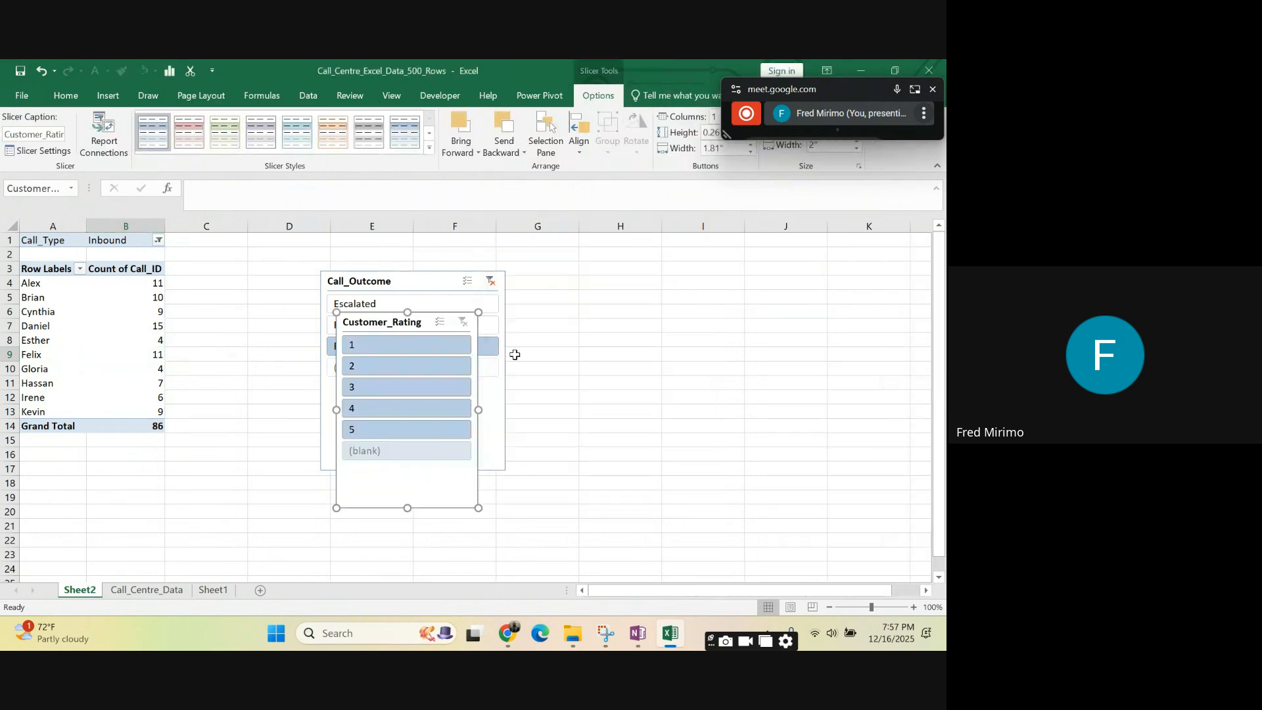
{"action": "left_click_drag", "start_coordinate": [375, 319], "coordinate": [545, 279]}
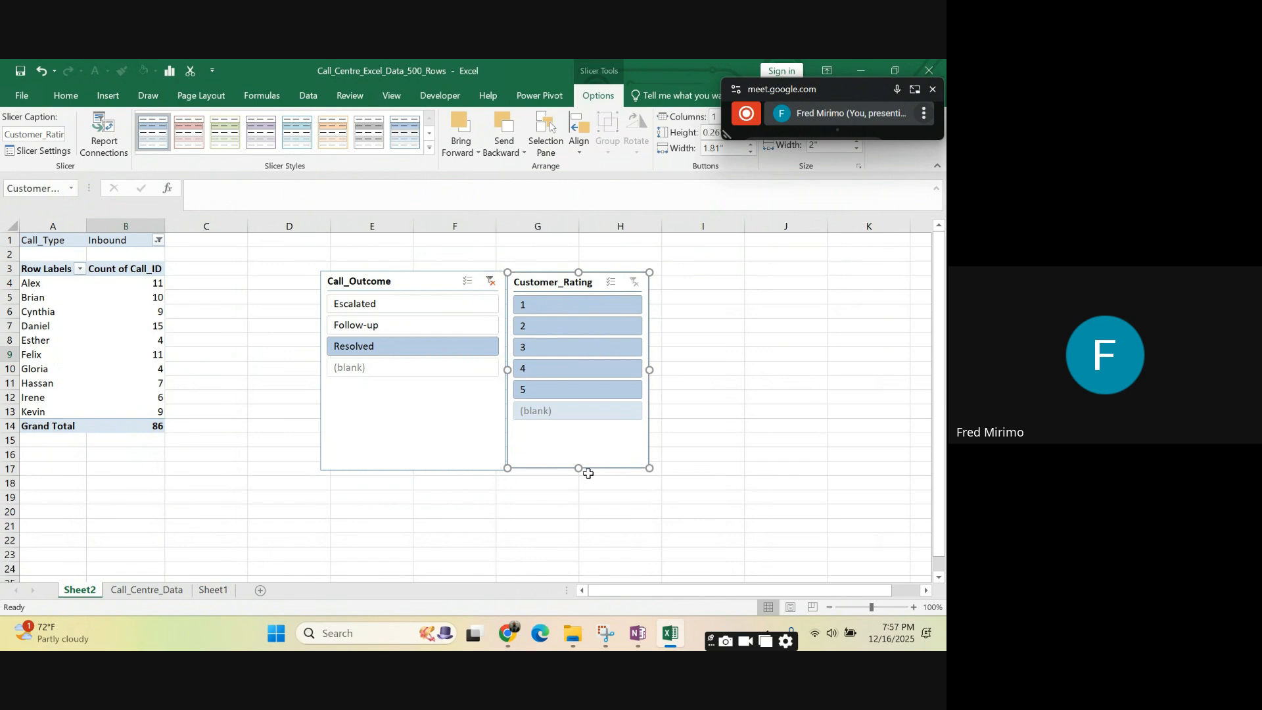
{"action": "left_click_drag", "start_coordinate": [579, 470], "coordinate": [579, 473]}
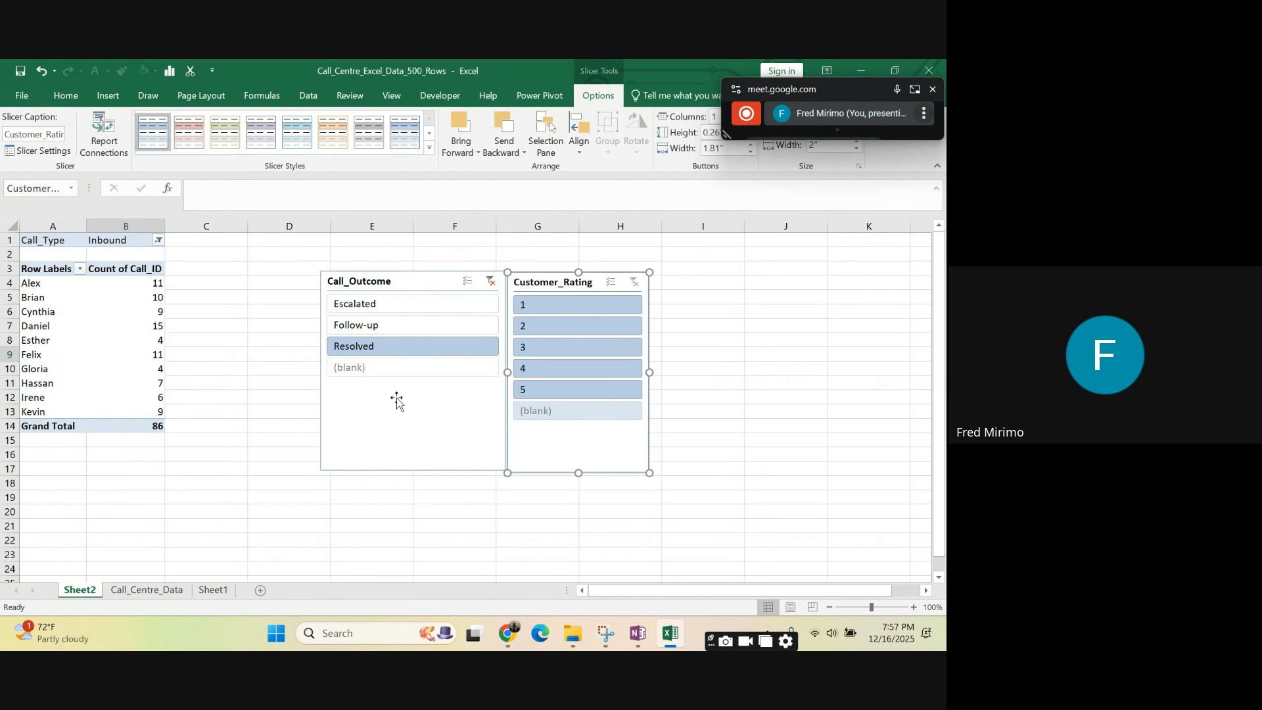
- Filter the PivotTable to Customer_Rating 5 and add Outbound to Inbound in the Call_Type filter
{"action": "left_click", "coordinate": [538, 391]}
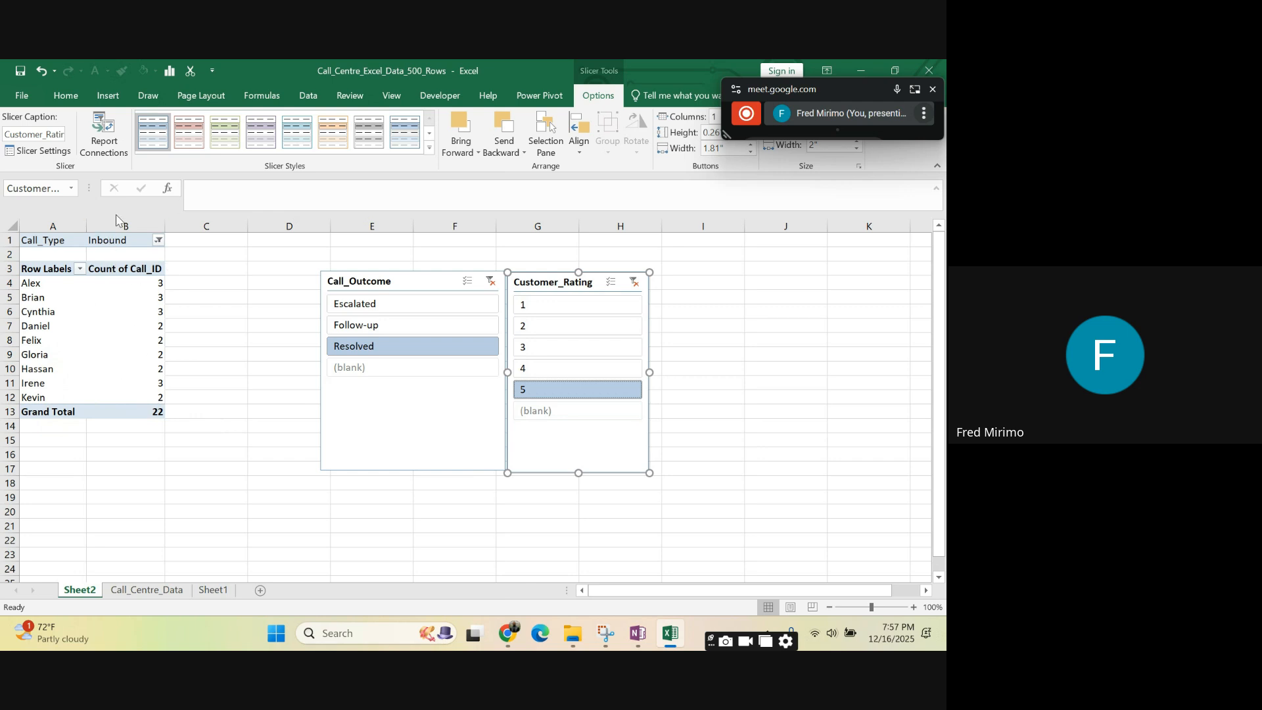
{"action": "left_click", "coordinate": [159, 241]}
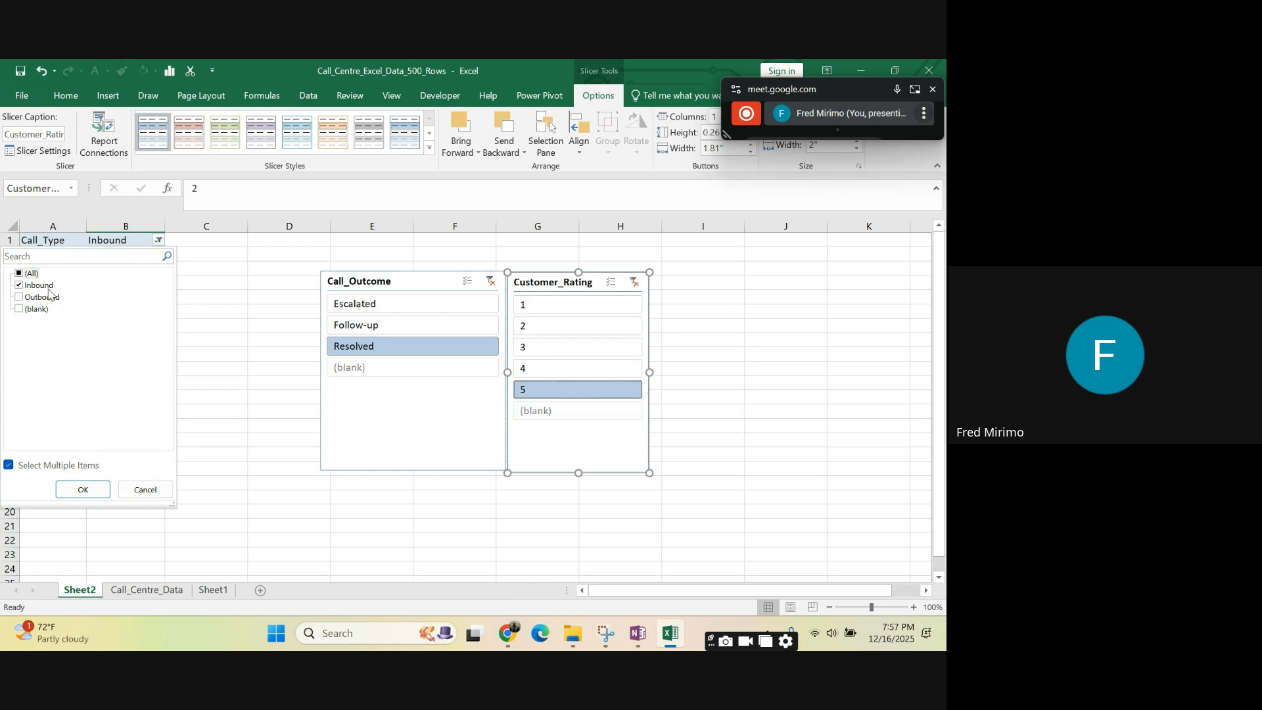
{"action": "left_click", "coordinate": [20, 298]}
{"action": "left_click", "coordinate": [80, 488]}
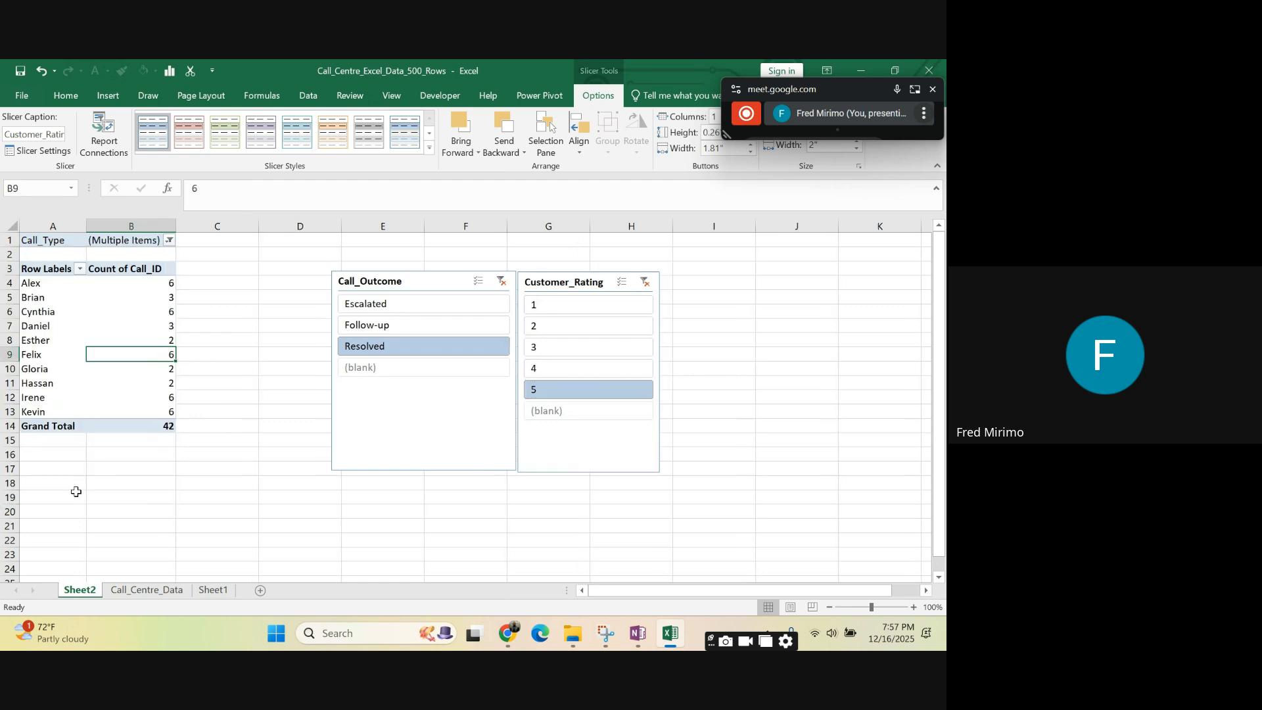
{"action": "left_click", "coordinate": [204, 425]}
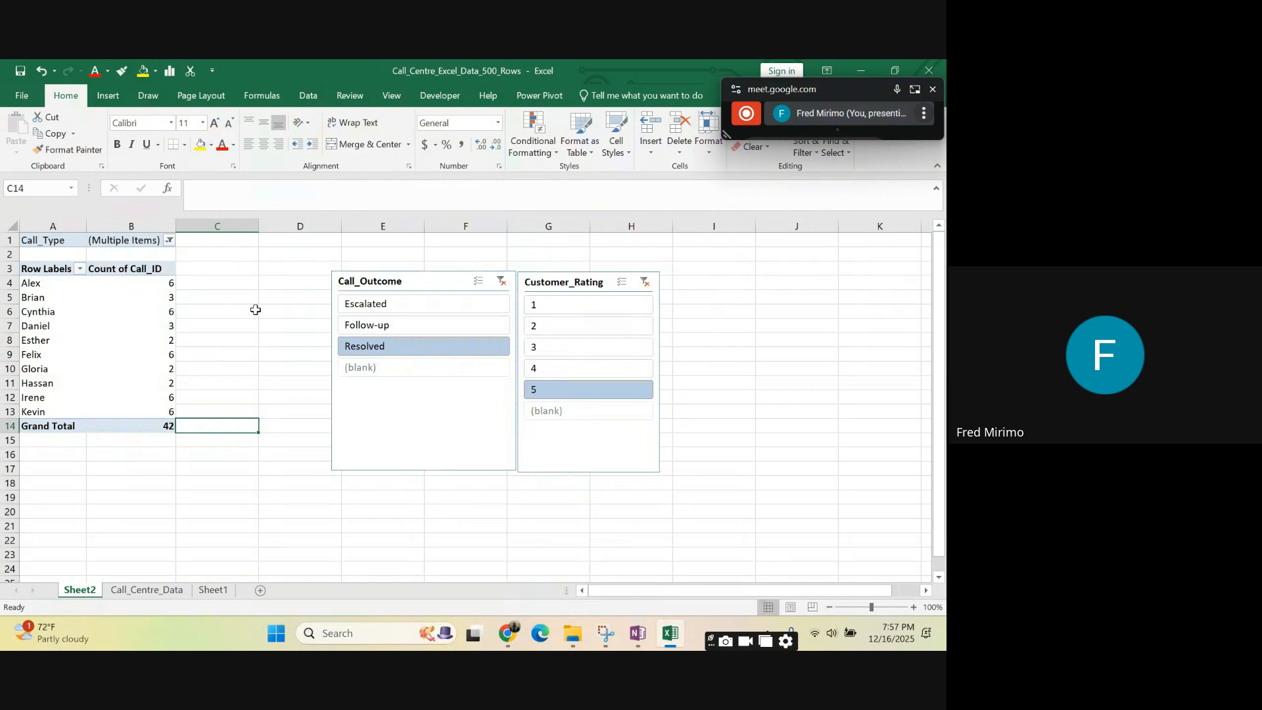
- Filter the resolved calls by Customer_Rating 4, 3, 2 and 1 in turn, checking the grand total and ending on rating 1
{"action": "left_click", "coordinate": [577, 370]}
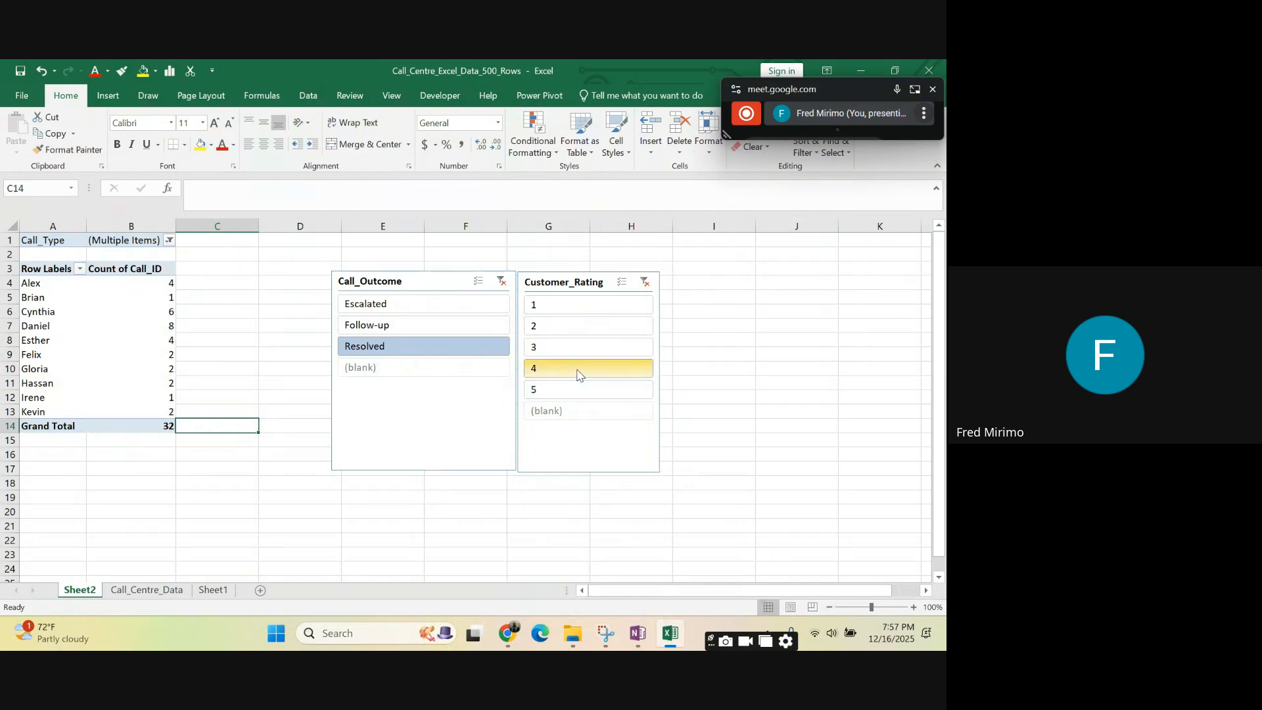
{"action": "left_click", "coordinate": [153, 431]}
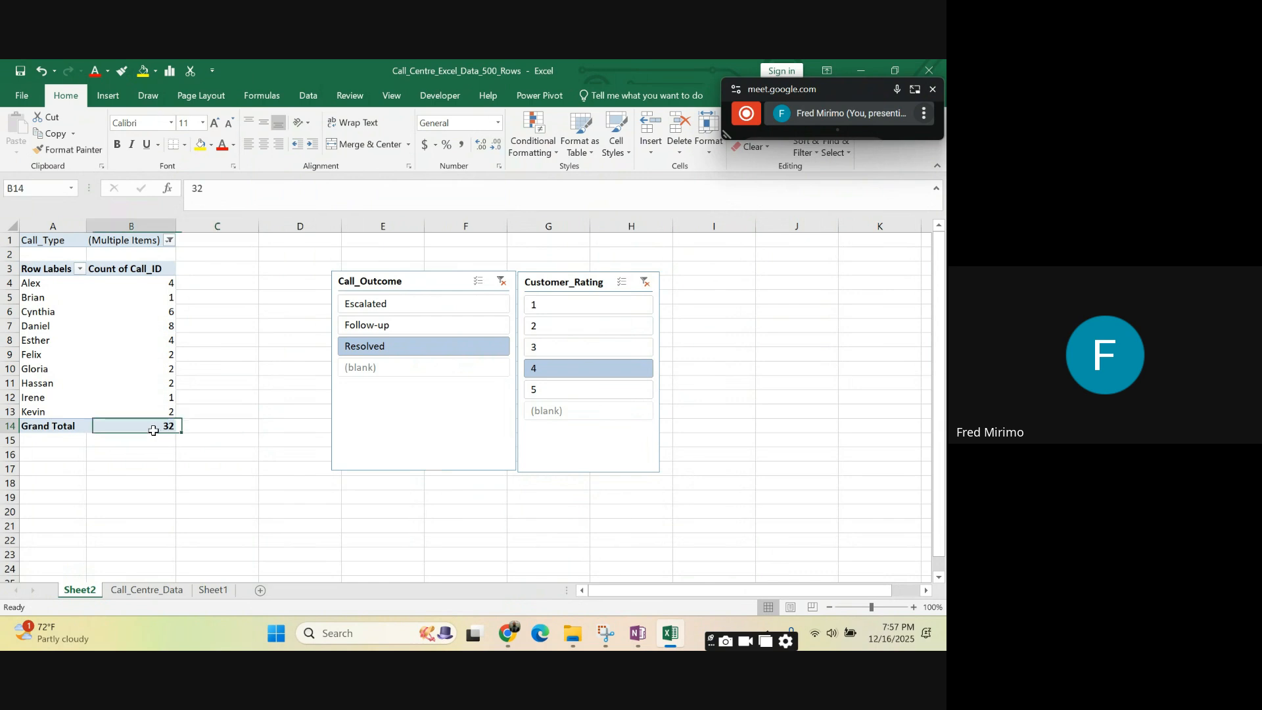
{"action": "left_click", "coordinate": [562, 350]}
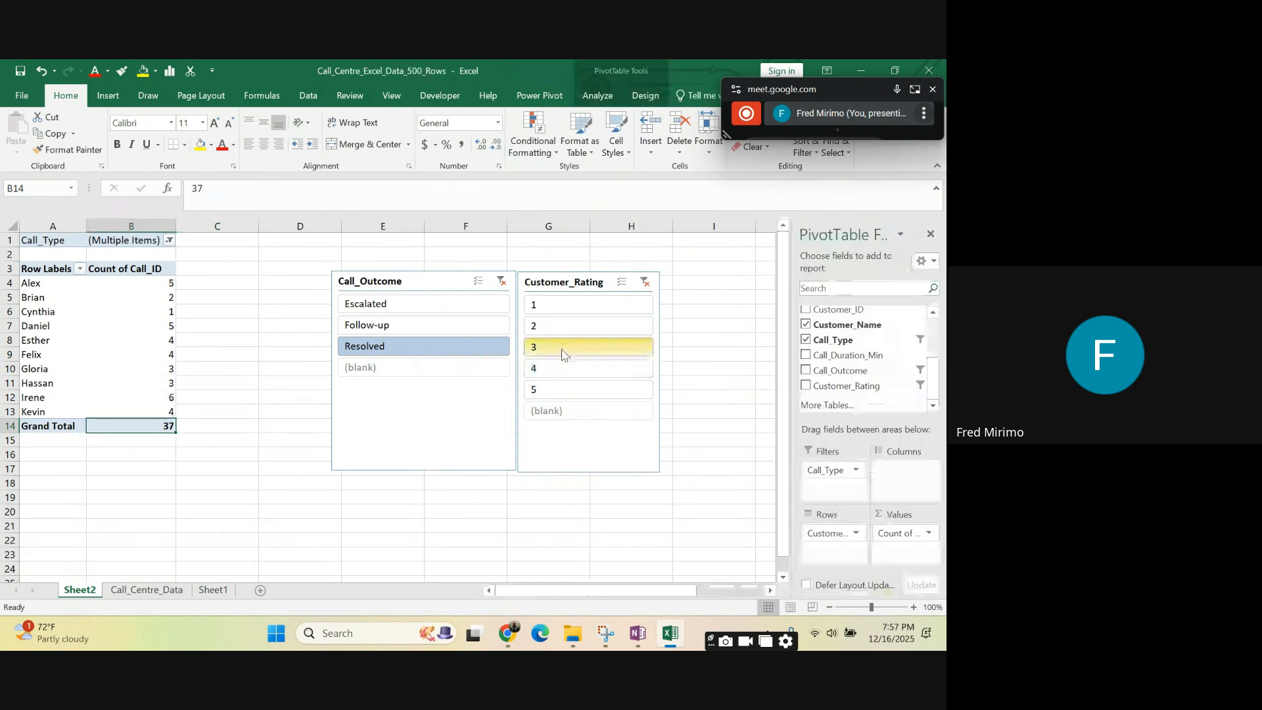
{"action": "left_click", "coordinate": [551, 327]}
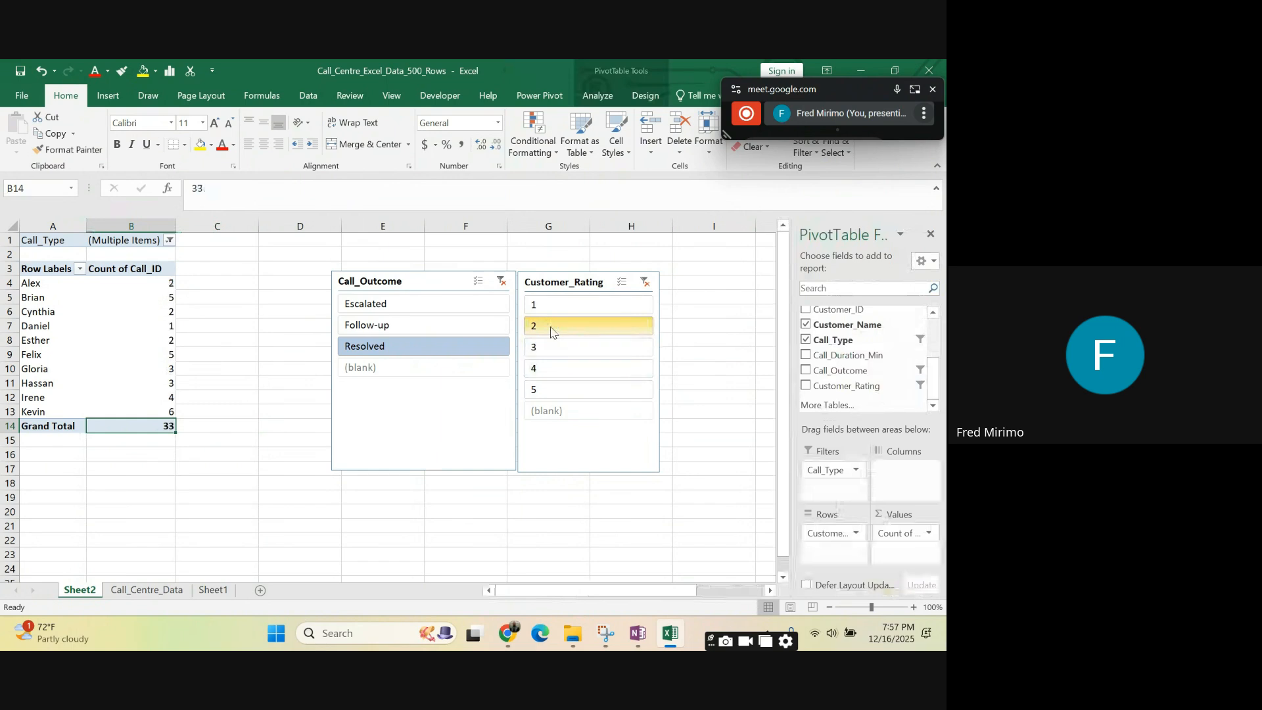
{"action": "left_click", "coordinate": [552, 305]}
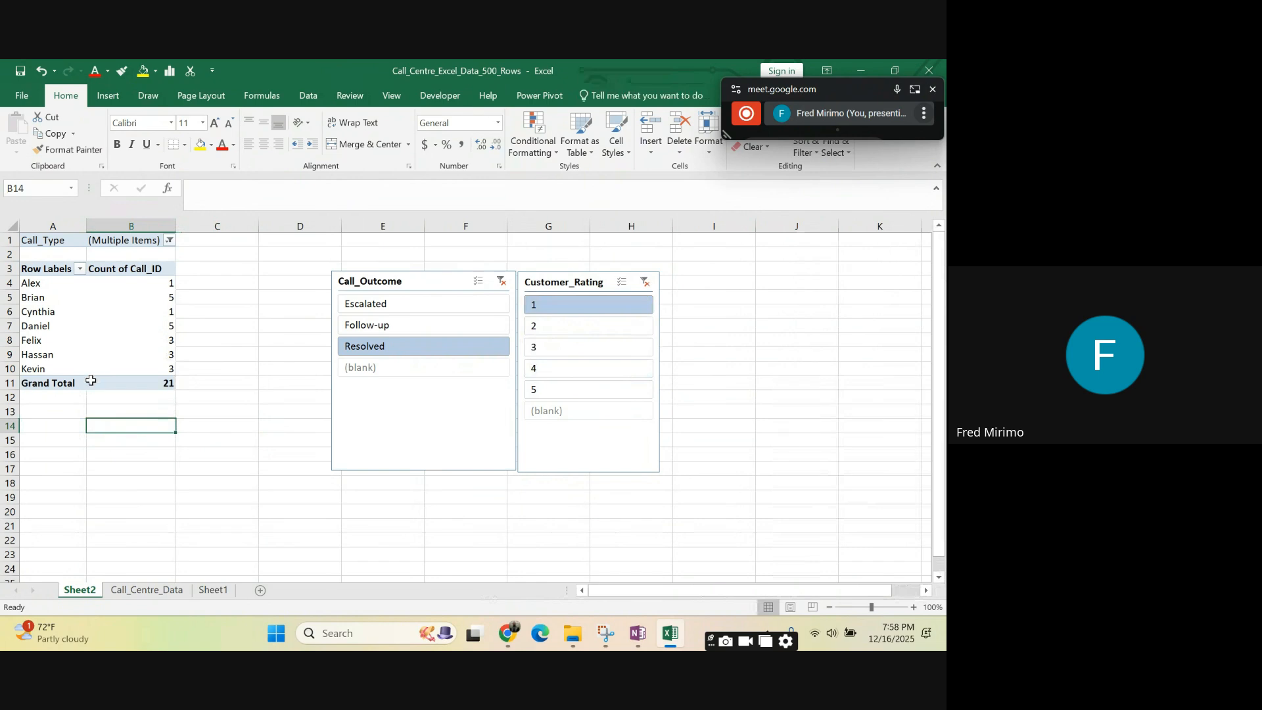
- Move the Call_Outcome slicer to columns D–F starting at about row 2 and shorten it to end near row 10
{"action": "mouse_move", "coordinate": [89, 383]}
{"action": "left_click_drag", "start_coordinate": [454, 275], "coordinate": [381, 250]}
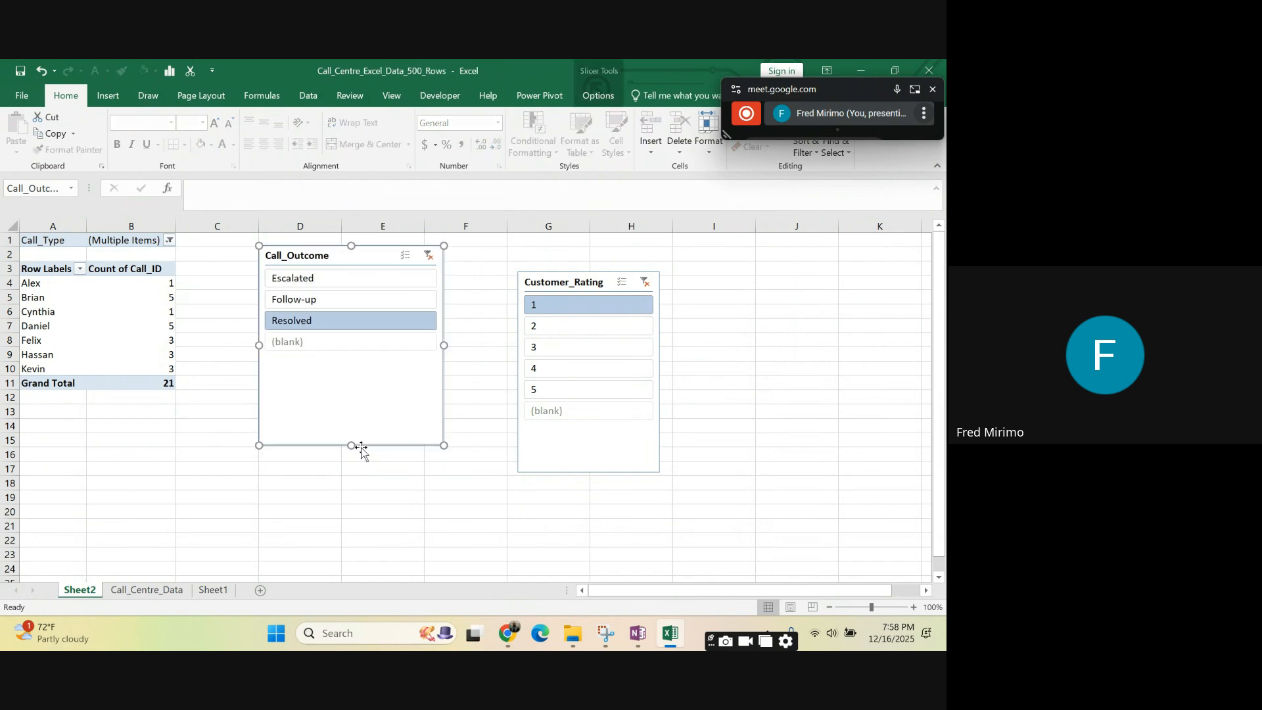
{"action": "left_click_drag", "start_coordinate": [355, 447], "coordinate": [353, 367]}
- Place the Customer_Rating slicer directly beside Call_Outcome, widen it into column H, and size both slicers to end at about row 11
{"action": "left_click_drag", "start_coordinate": [557, 271], "coordinate": [490, 248]}
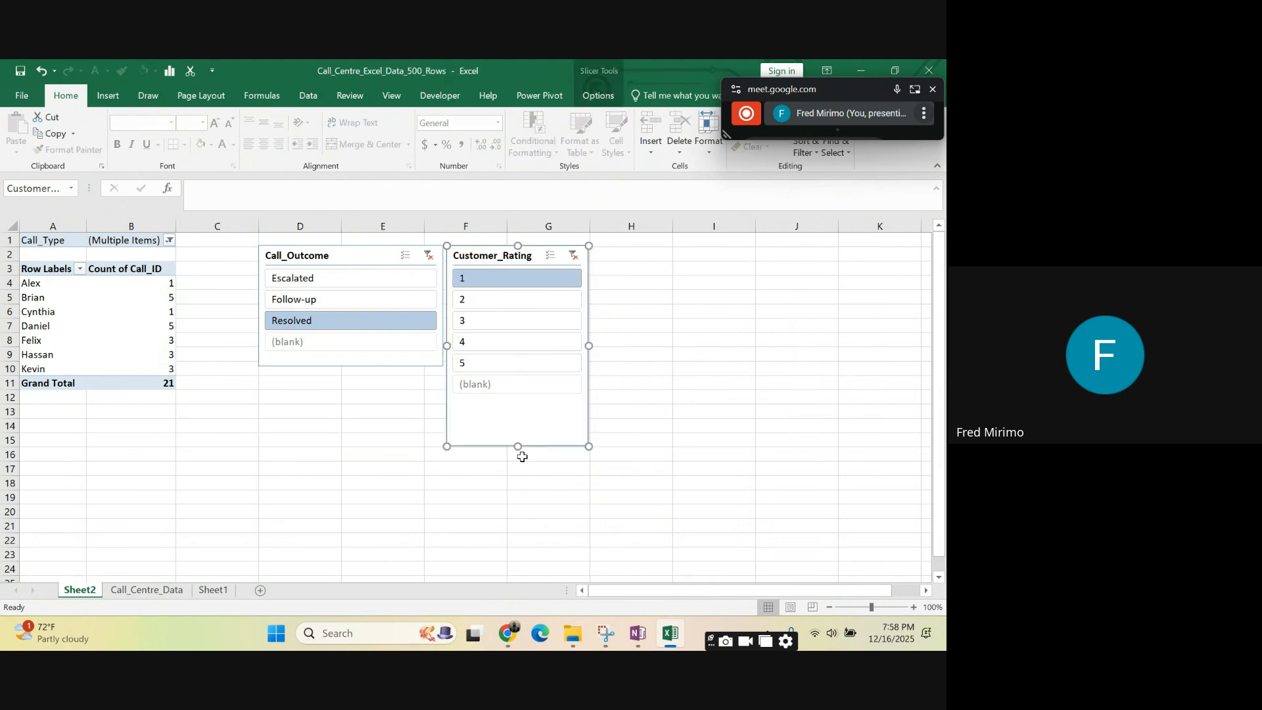
{"action": "left_click_drag", "start_coordinate": [518, 451], "coordinate": [509, 367]}
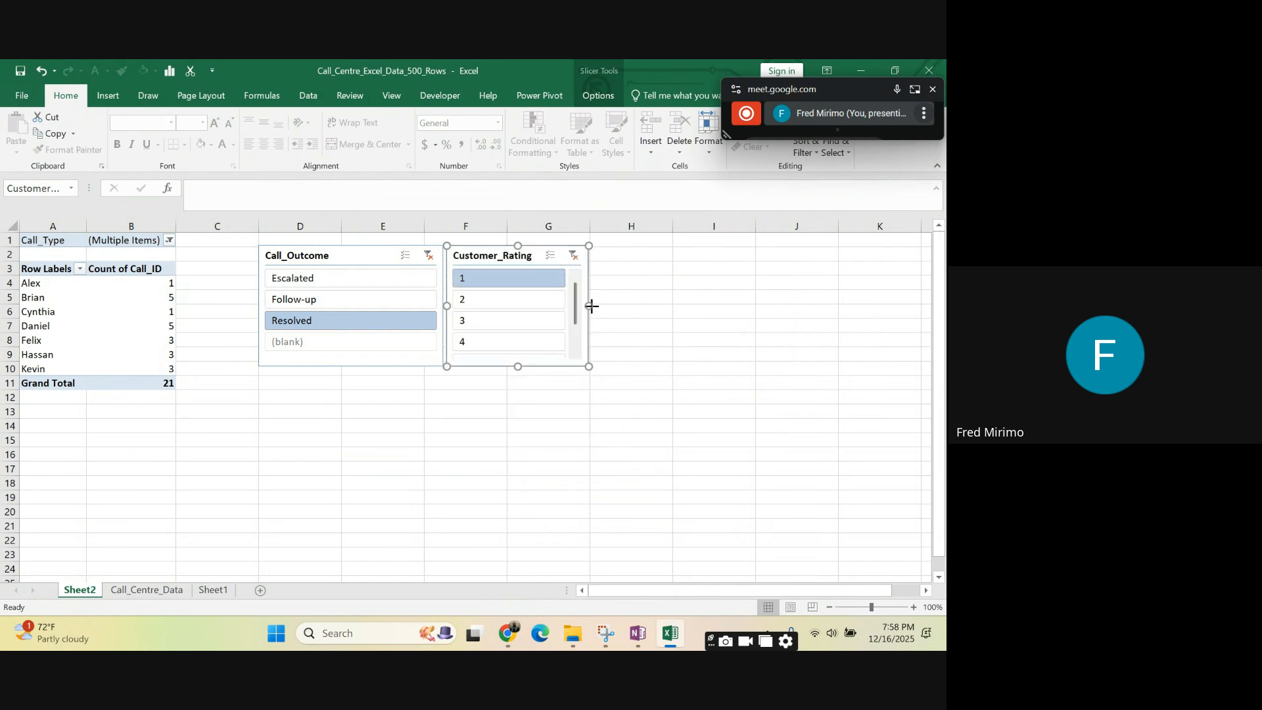
{"action": "left_click_drag", "start_coordinate": [592, 306], "coordinate": [650, 306]}
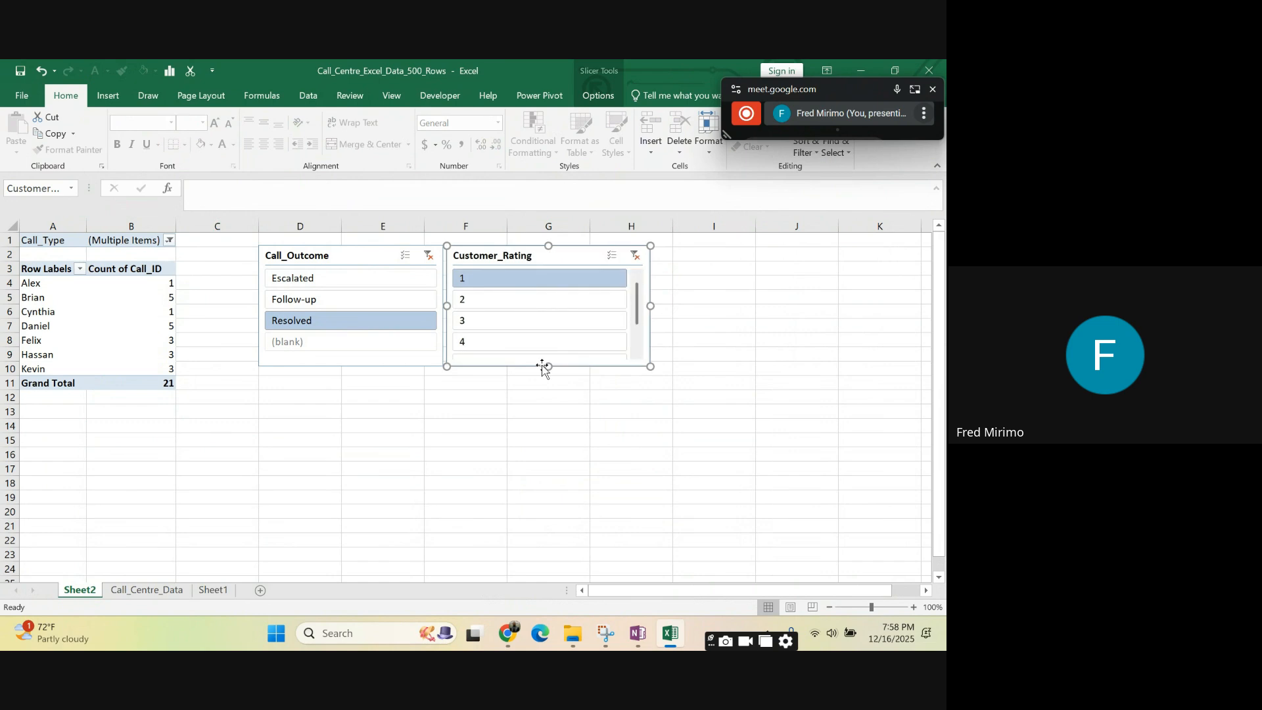
{"action": "left_click_drag", "start_coordinate": [547, 366], "coordinate": [549, 383]}
{"action": "left_click", "coordinate": [392, 367]}
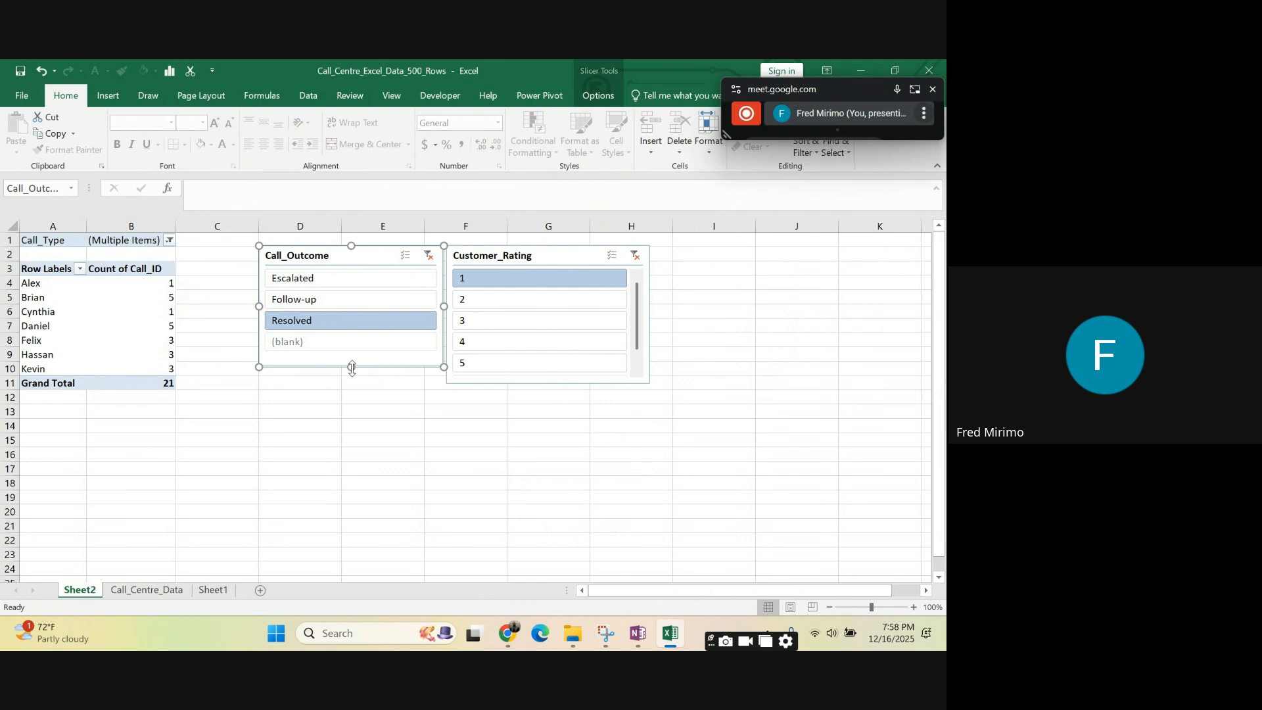
{"action": "mouse_move", "coordinate": [351, 369]}
{"action": "left_mouse_down"}
{"action": "mouse_move", "coordinate": [342, 389]}
{"action": "mouse_move", "coordinate": [352, 379]}
{"action": "left_mouse_up"}
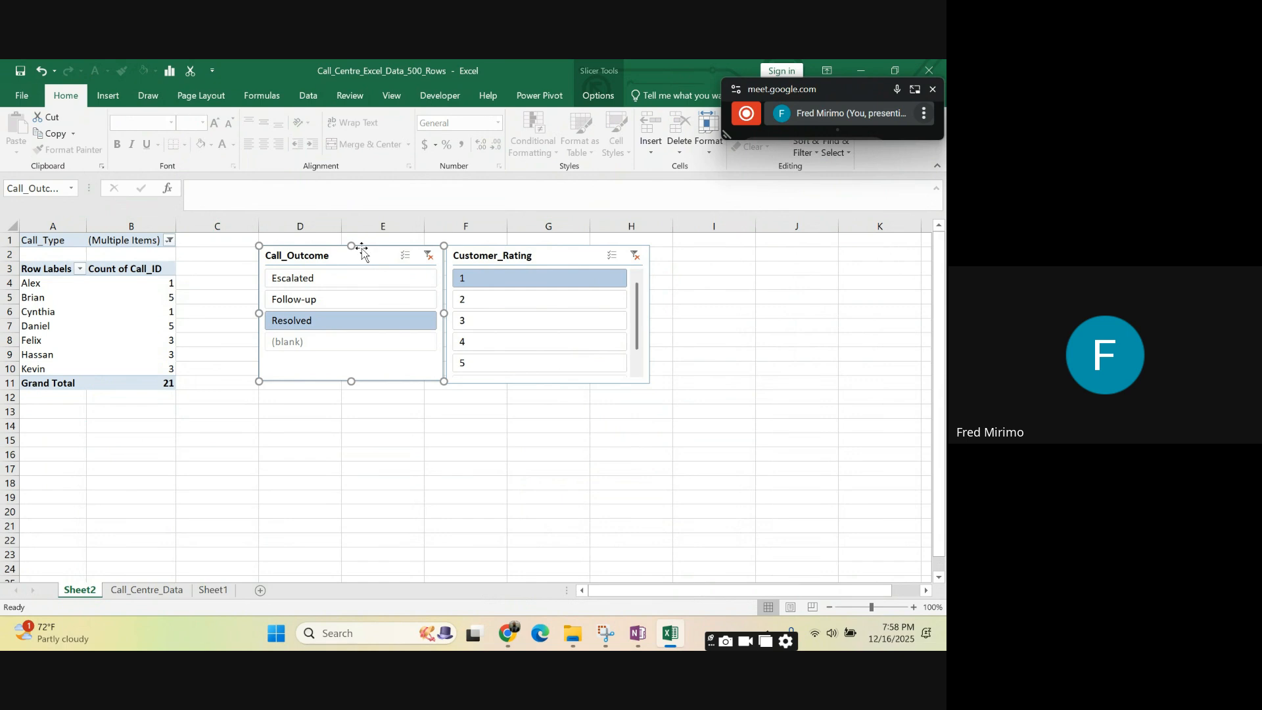
- Stack the slicers from column I onward, with Call_Outcome at row 1 and Customer_Rating directly below it
{"action": "left_click_drag", "start_coordinate": [381, 247], "coordinate": [778, 240]}
{"action": "left_click_drag", "start_coordinate": [546, 255], "coordinate": [771, 381]}
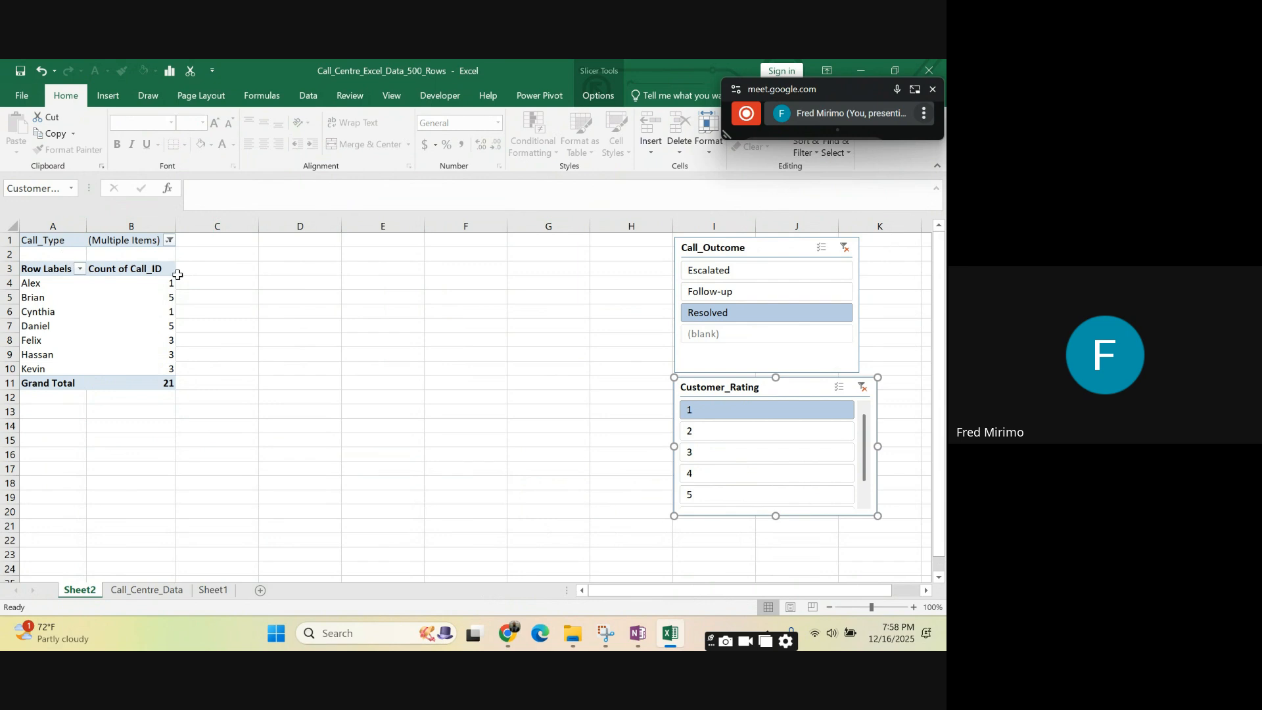
- Filter the PivotTable by Customer_Rating 2, 3, 4 and 5 in turn, ending on rating 5
{"action": "left_click", "coordinate": [702, 433]}
{"action": "left_click", "coordinate": [705, 454]}
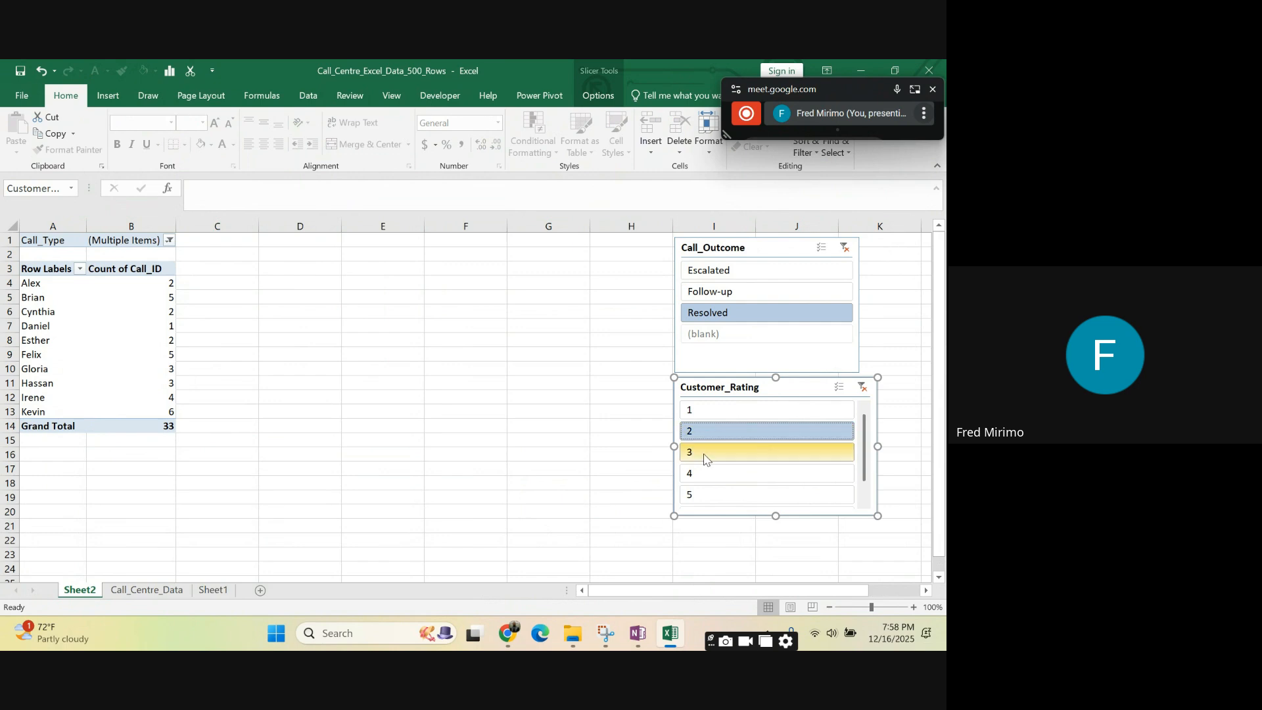
{"action": "left_click", "coordinate": [714, 475]}
{"action": "left_click", "coordinate": [714, 498]}
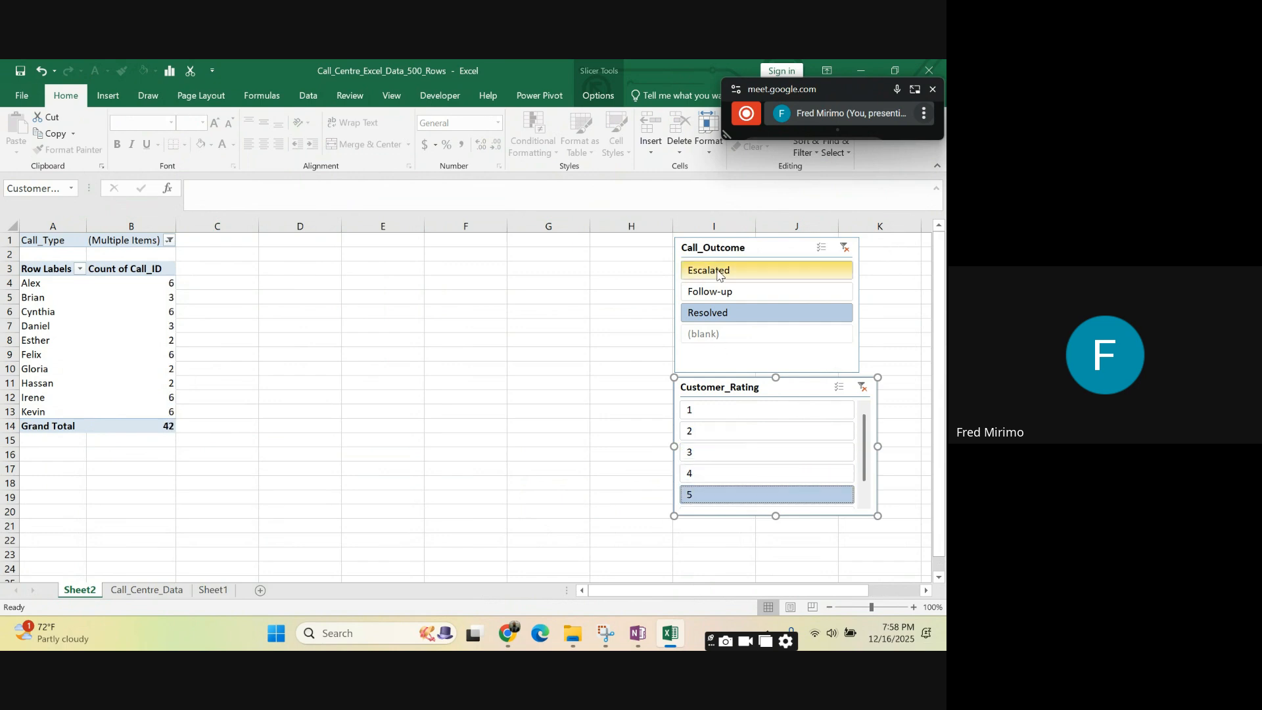
- Move the Call_Outcome slicer back beside the PivotTable with Customer_Rating adjacent to it, and shift the floating meeting window off the ribbon controls
{"action": "left_click", "coordinate": [777, 249]}
{"action": "left_click_drag", "start_coordinate": [784, 243], "coordinate": [358, 259]}
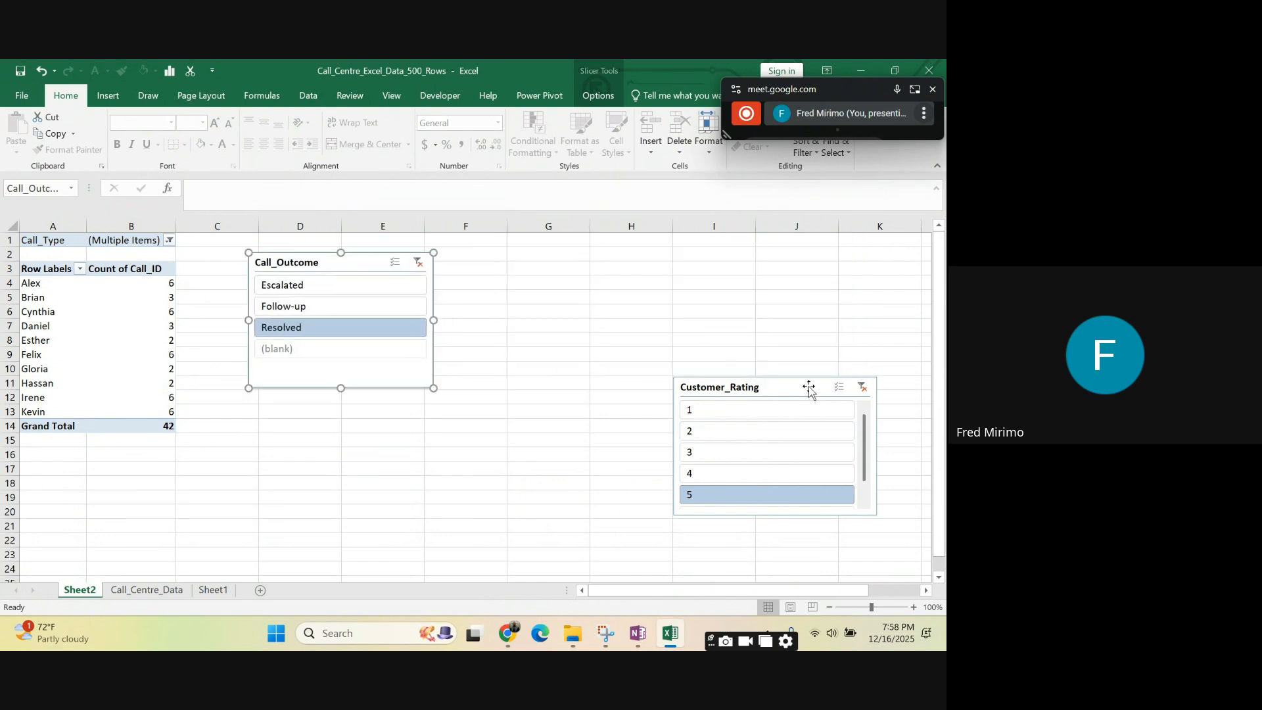
{"action": "left_click_drag", "start_coordinate": [808, 387], "coordinate": [572, 262]}
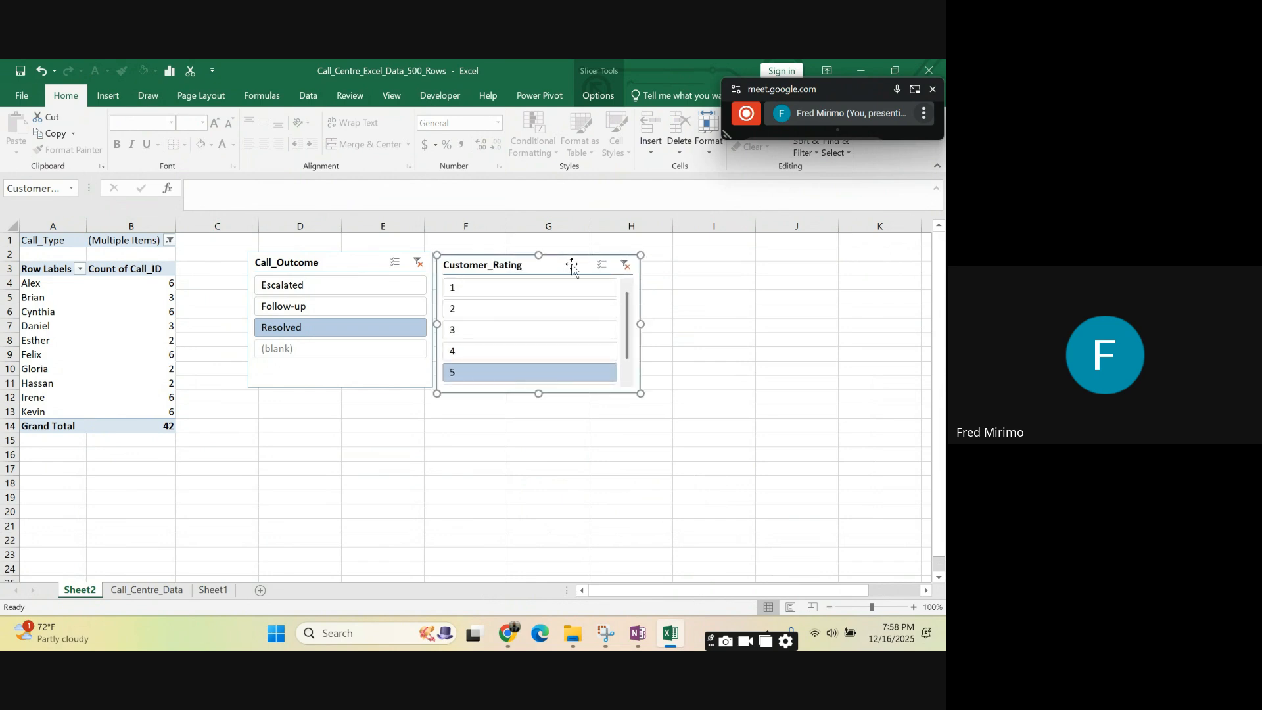
{"action": "left_click", "coordinate": [760, 338]}
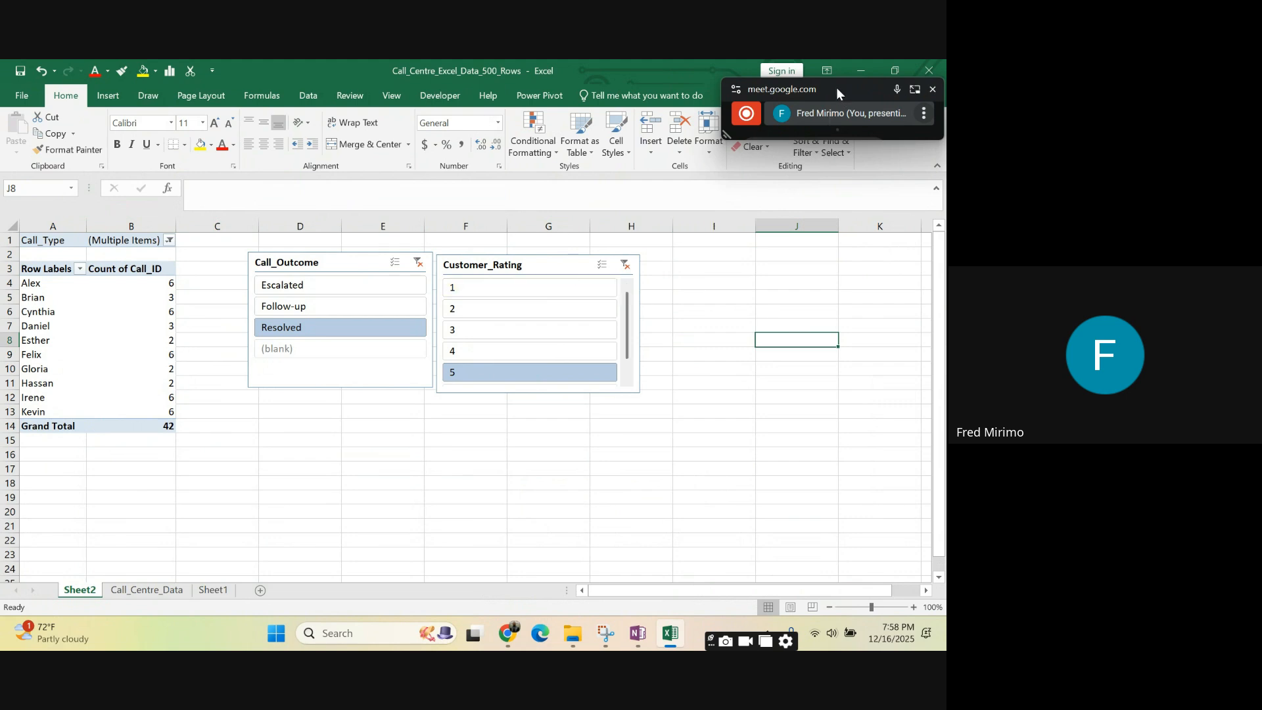
{"action": "left_click_drag", "start_coordinate": [837, 88], "coordinate": [898, 159]}
- Try arranging the Customer_Rating slicer's buttons in 5 columns, and restore the single column
{"action": "left_click", "coordinate": [551, 263]}
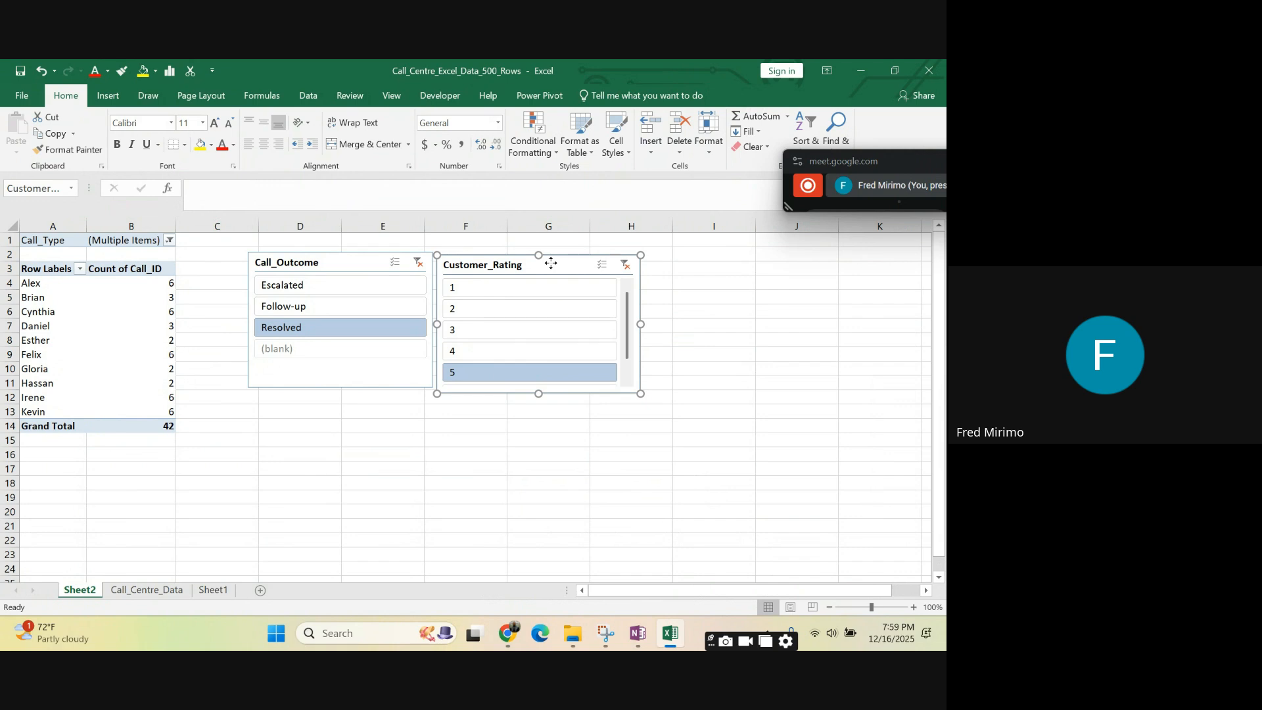
{"action": "key", "text": "Escape"}
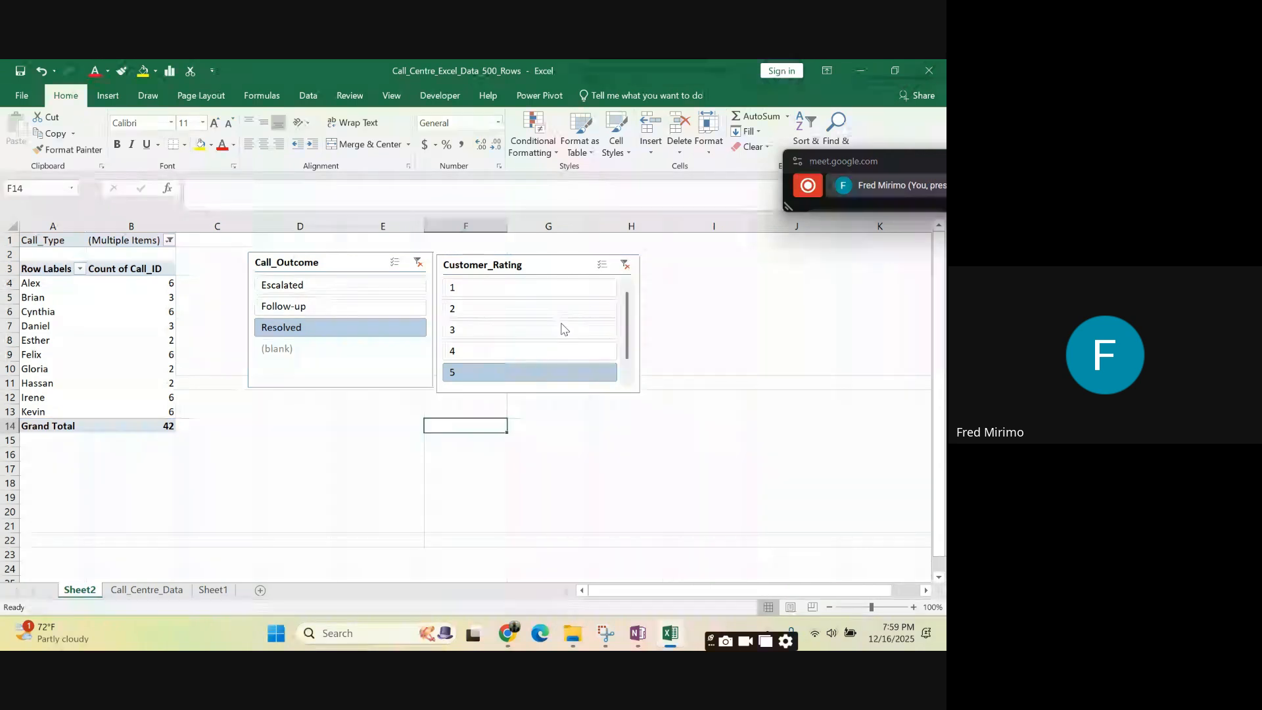
{"action": "left_click", "coordinate": [557, 265]}
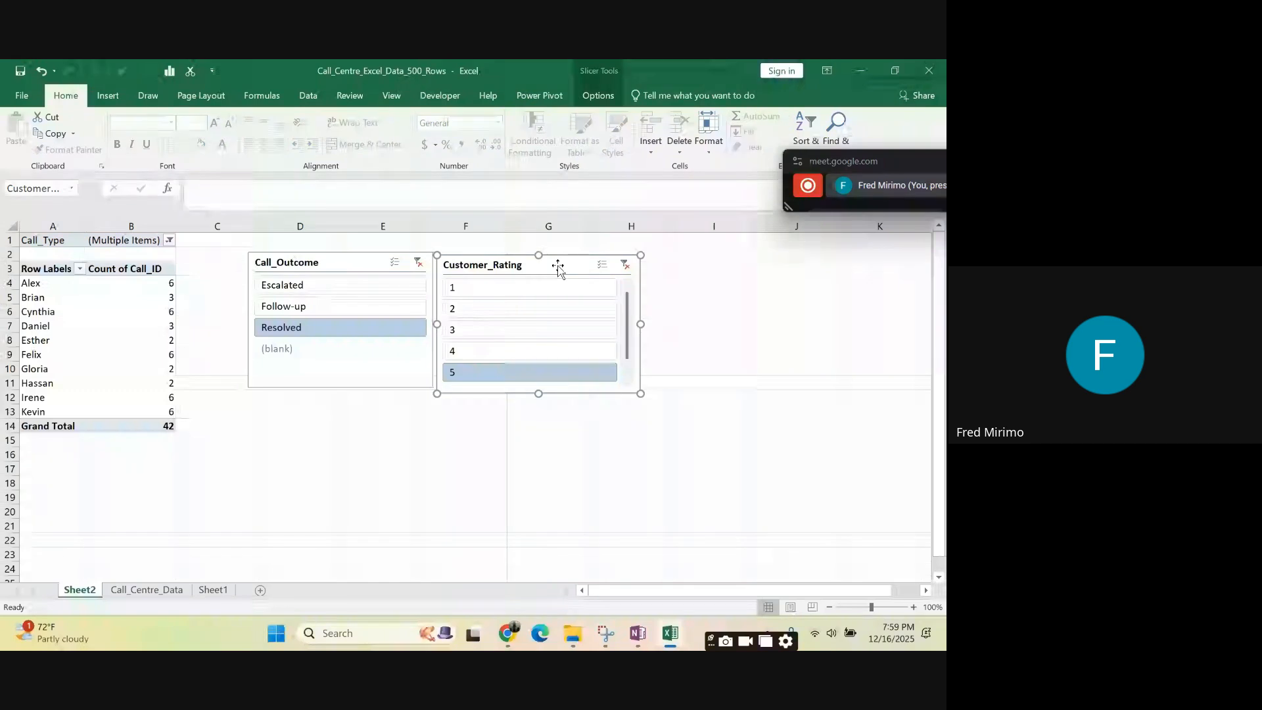
{"action": "left_click", "coordinate": [598, 96]}
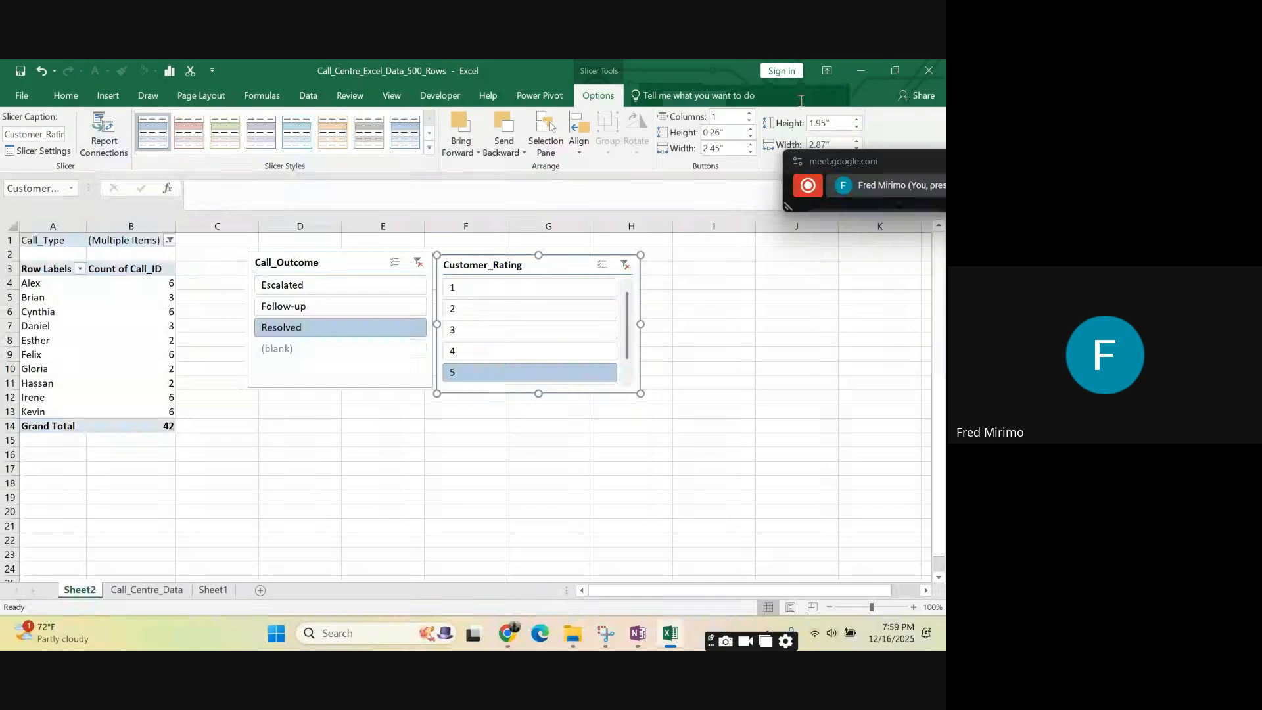
{"action": "left_click", "coordinate": [751, 113]}
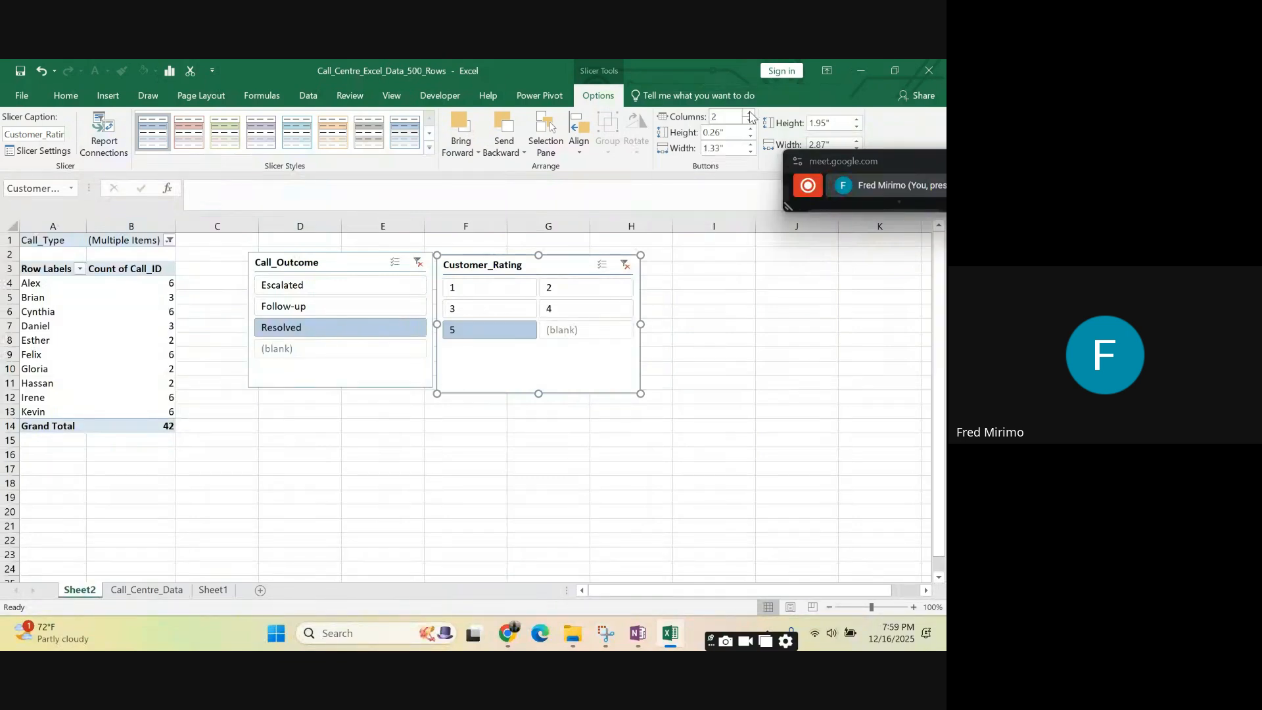
{"action": "left_click", "coordinate": [750, 113]}
{"action": "left_click", "coordinate": [750, 113]}
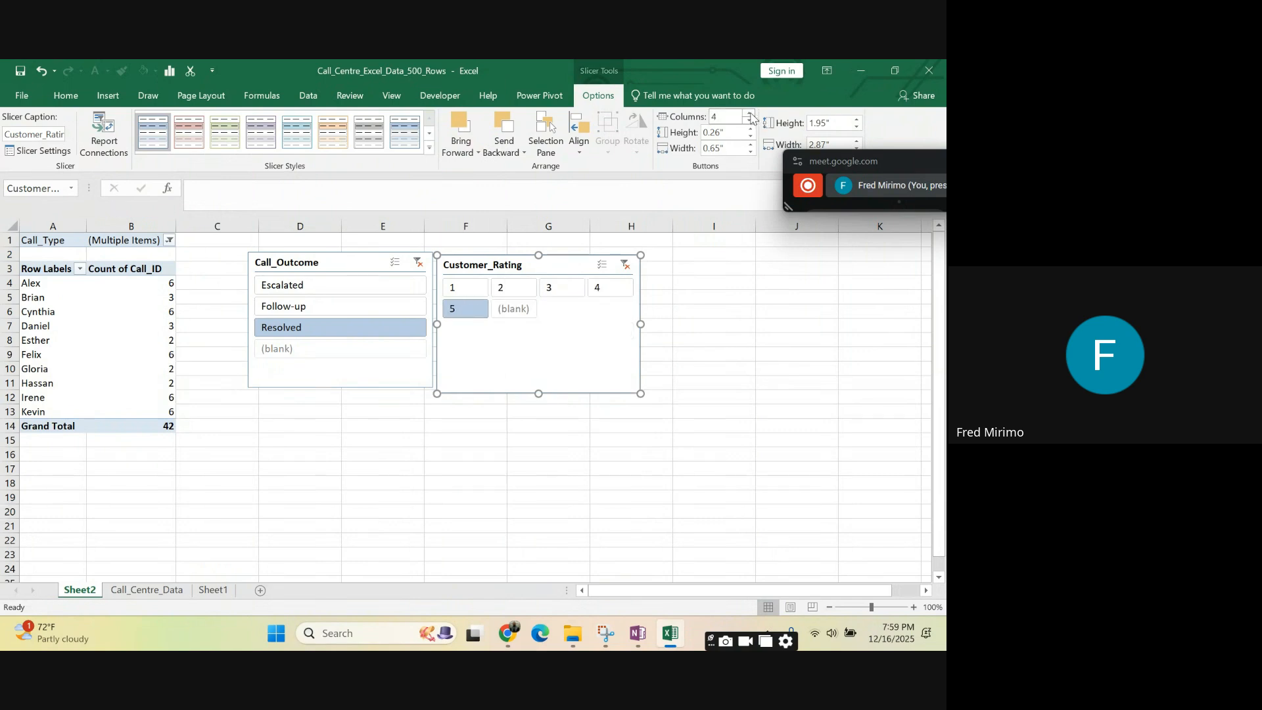
{"action": "left_click", "coordinate": [750, 113]}
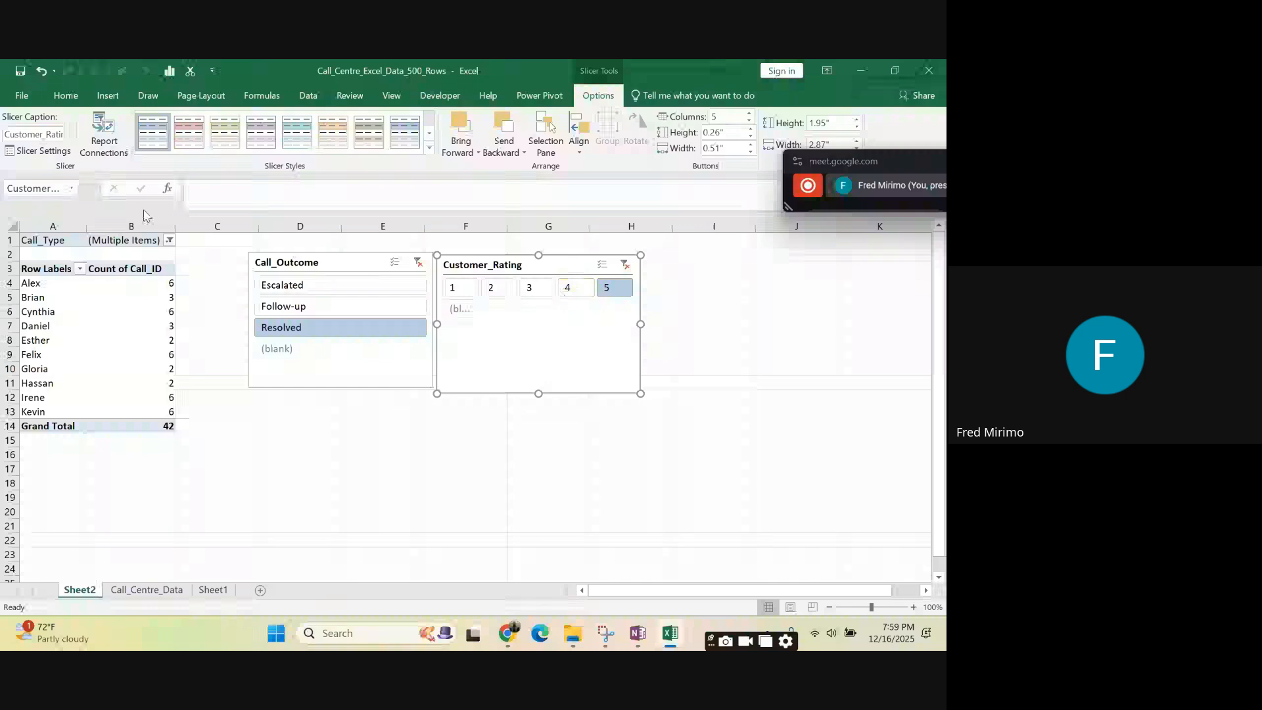
{"action": "left_click", "coordinate": [38, 71]}
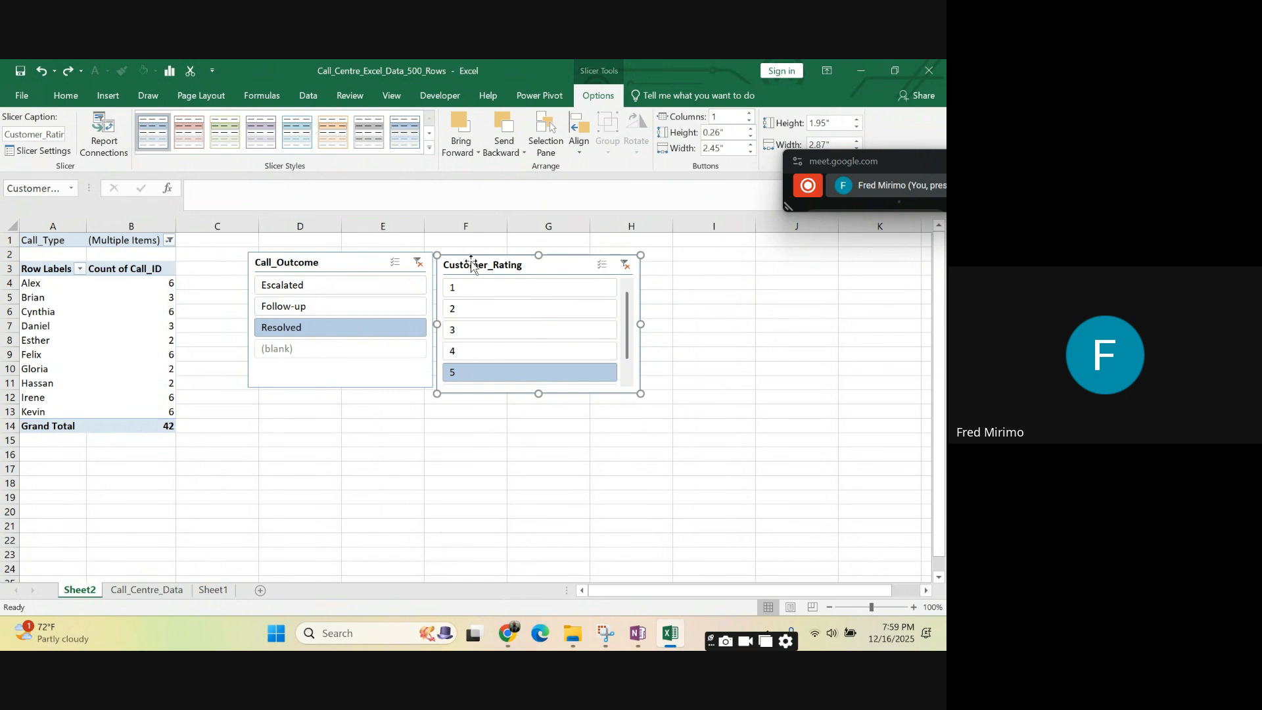
- Widen the Customer_Rating slicer to about 4.08" and arrange its buttons in 5 columns
{"action": "left_click", "coordinate": [750, 114]}
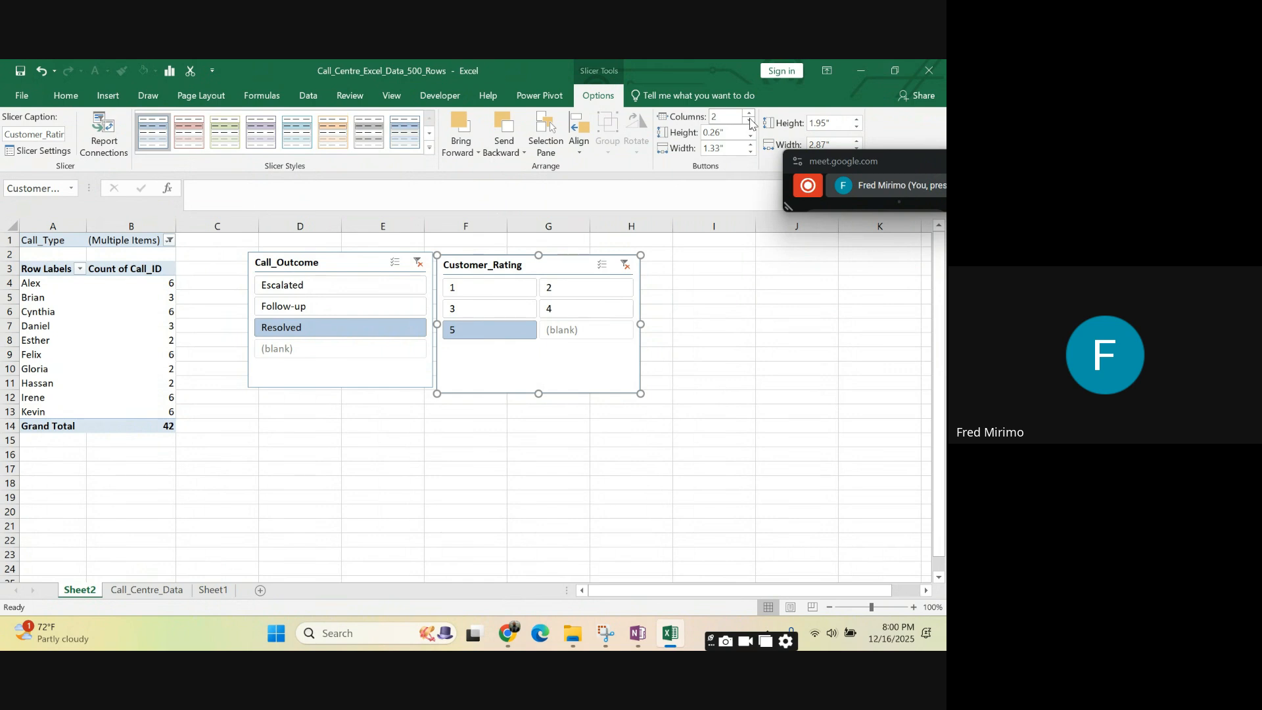
{"action": "left_click", "coordinate": [751, 122]}
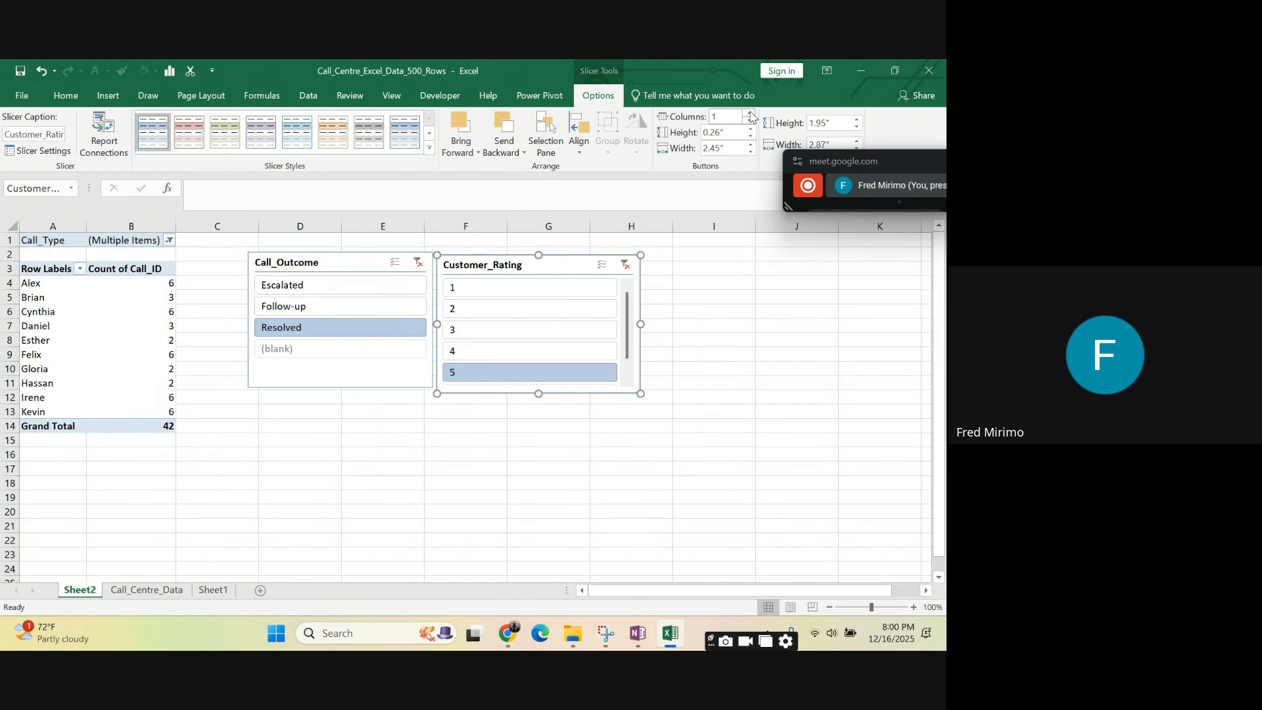
{"action": "left_click", "coordinate": [751, 113]}
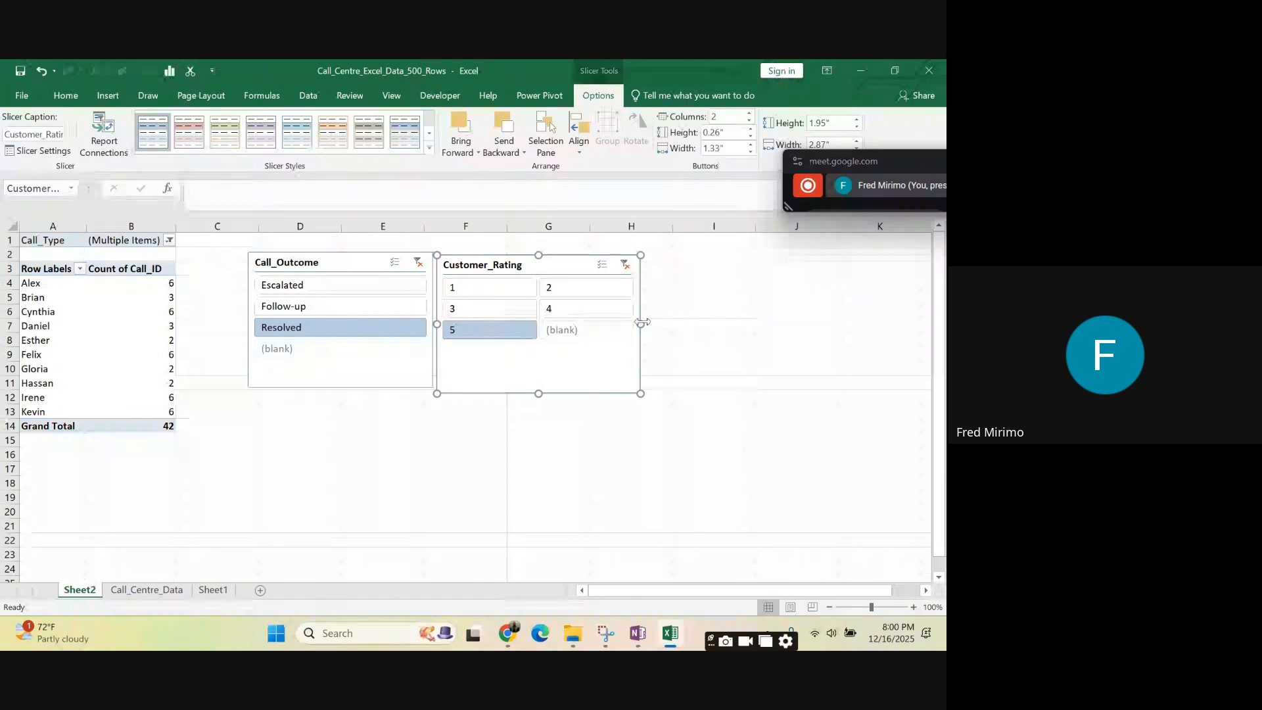
{"action": "left_click_drag", "start_coordinate": [640, 325], "coordinate": [726, 324]}
{"action": "left_click", "coordinate": [751, 113]}
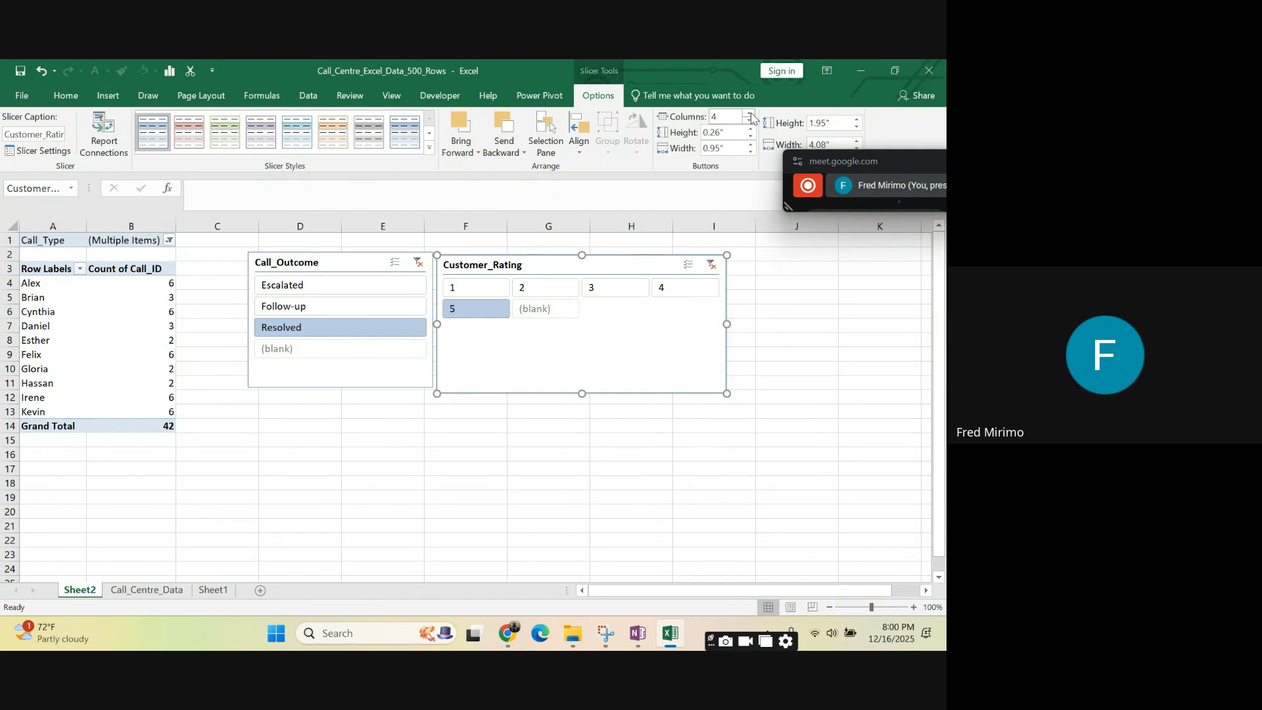
{"action": "left_click", "coordinate": [752, 114]}
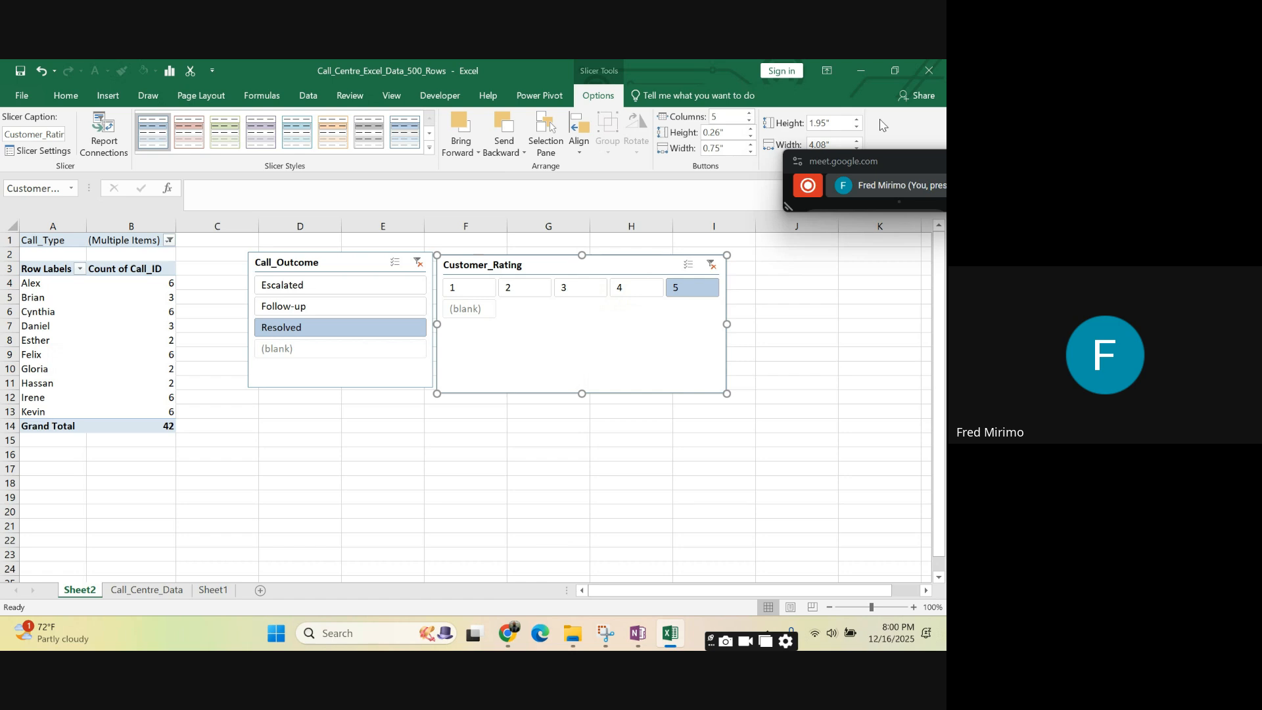
- Increase the Customer_Rating slicer's height to 4.7"
{"action": "left_click", "coordinate": [857, 120]}
{"action": "left_click", "coordinate": [858, 120]}
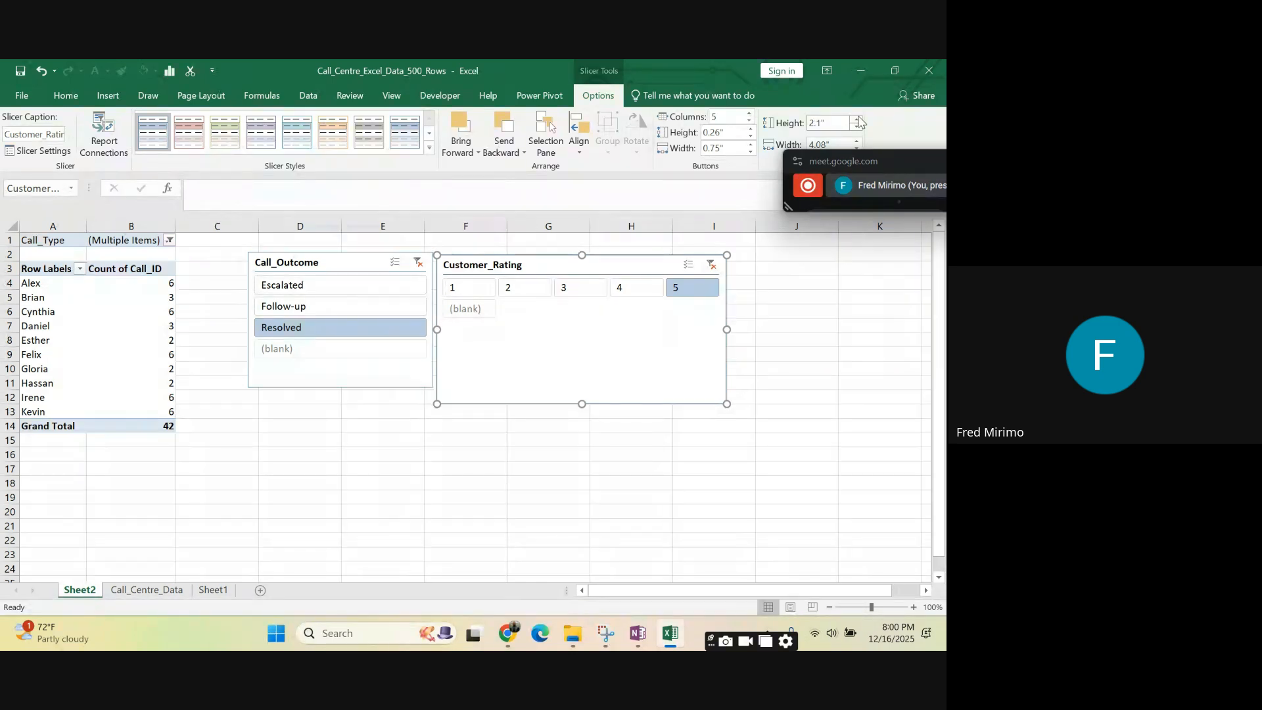
{"action": "left_click", "coordinate": [857, 120]}
{"action": "left_click", "coordinate": [858, 120]}
{"action": "left_click", "coordinate": [858, 120]}
{"action": "left_click", "coordinate": [857, 119]}
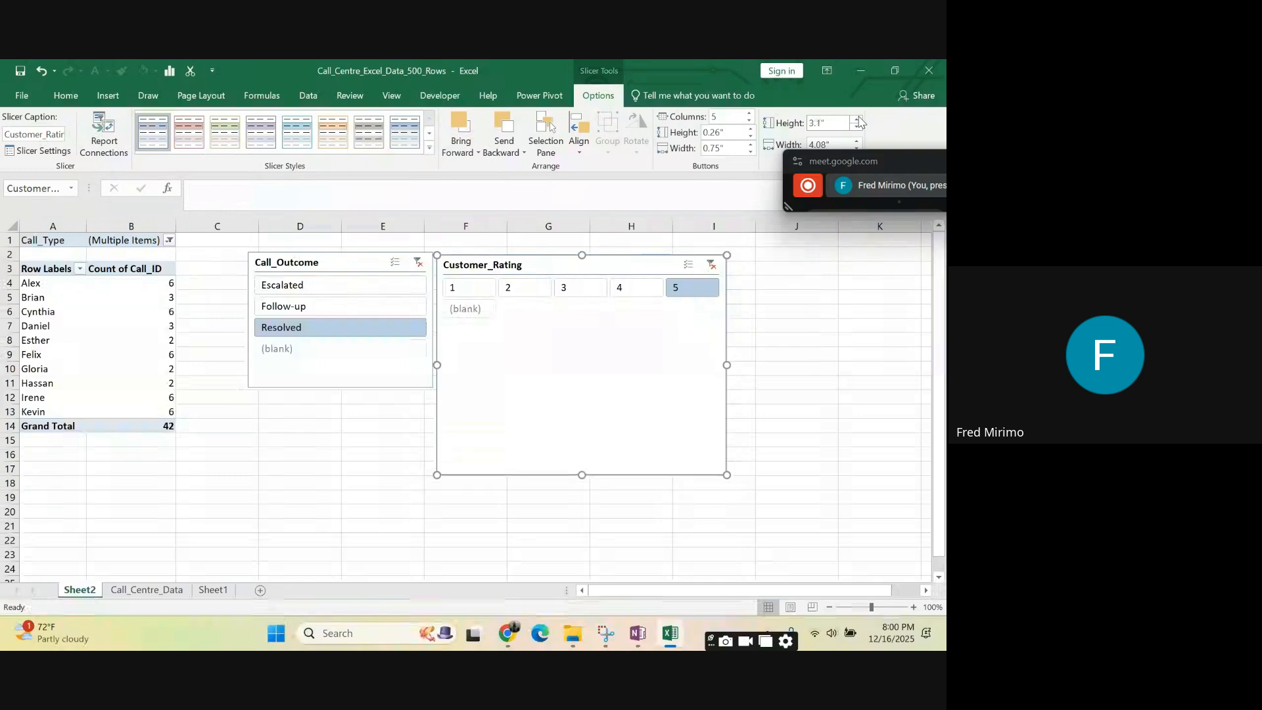
{"action": "left_click", "coordinate": [857, 120]}
{"action": "left_click", "coordinate": [858, 119]}
{"action": "left_click", "coordinate": [858, 119]}
{"action": "left_click", "coordinate": [858, 120]}
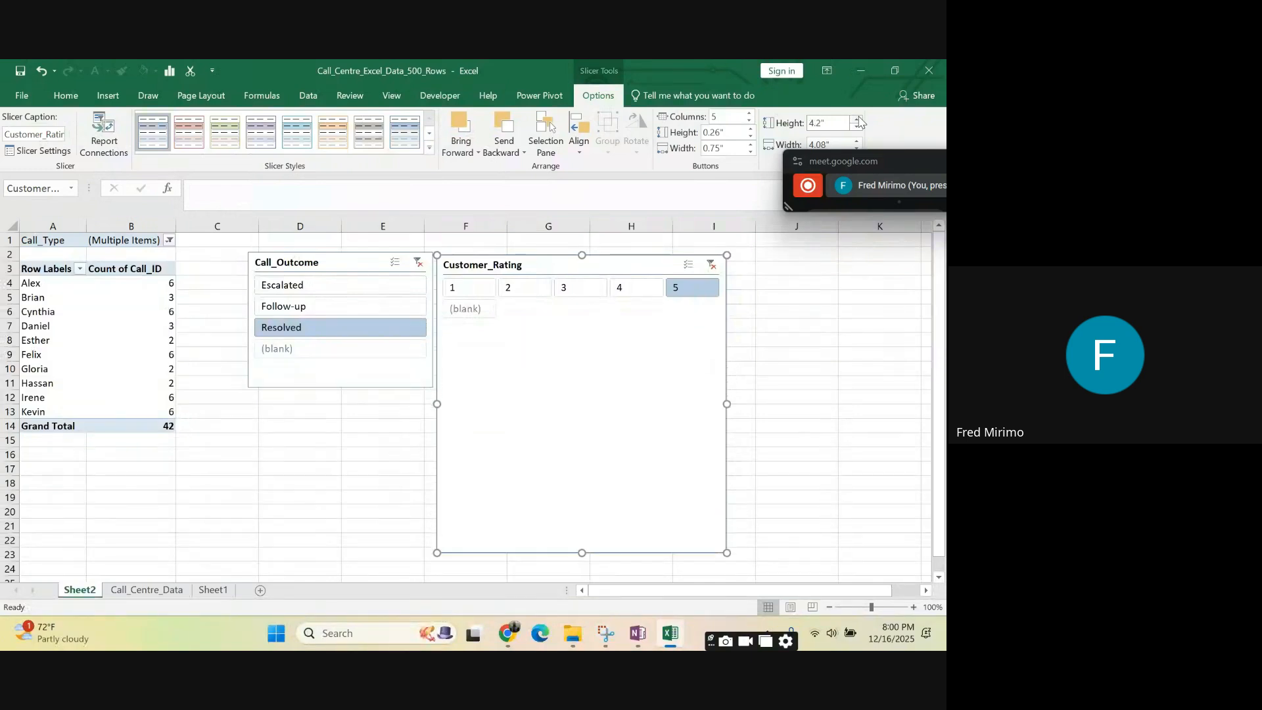
{"action": "left_click", "coordinate": [857, 120]}
{"action": "left_click", "coordinate": [857, 119]}
{"action": "left_click", "coordinate": [857, 120]}
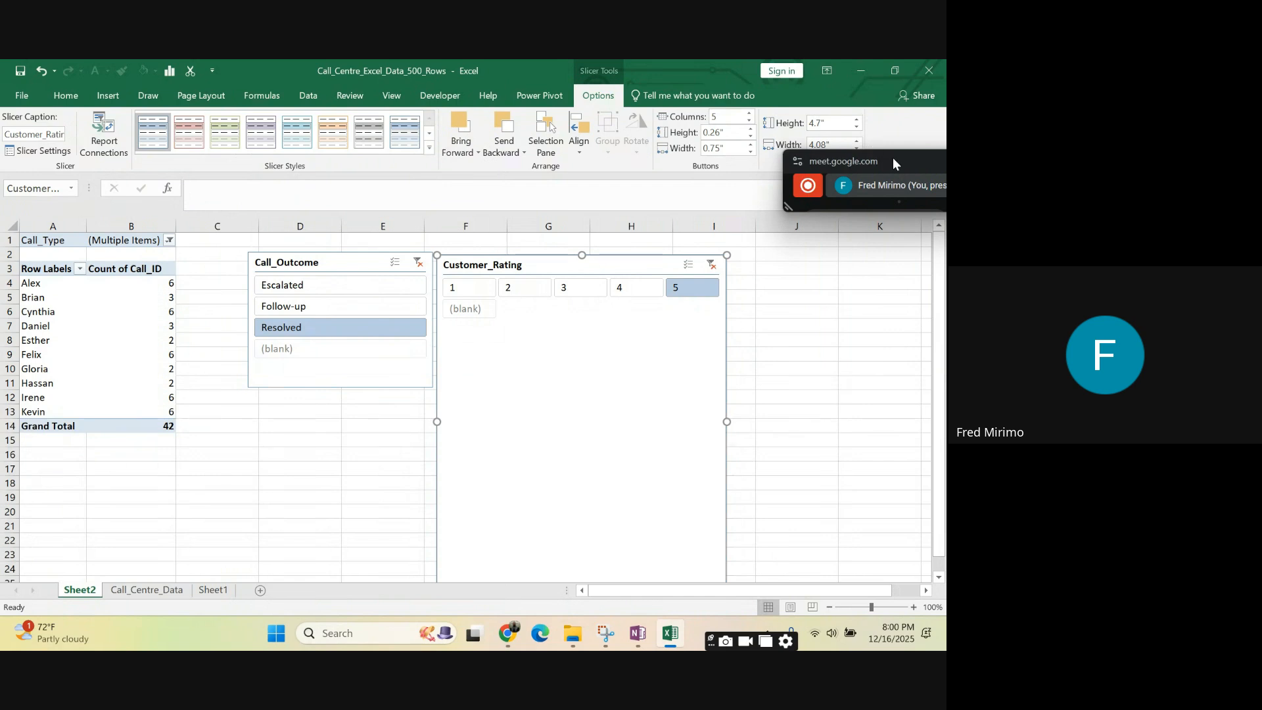
- Shift the floating meeting window clear of the size settings and set the Customer_Rating slicer's width to 4.7"
{"action": "left_click_drag", "start_coordinate": [893, 163], "coordinate": [904, 244]}
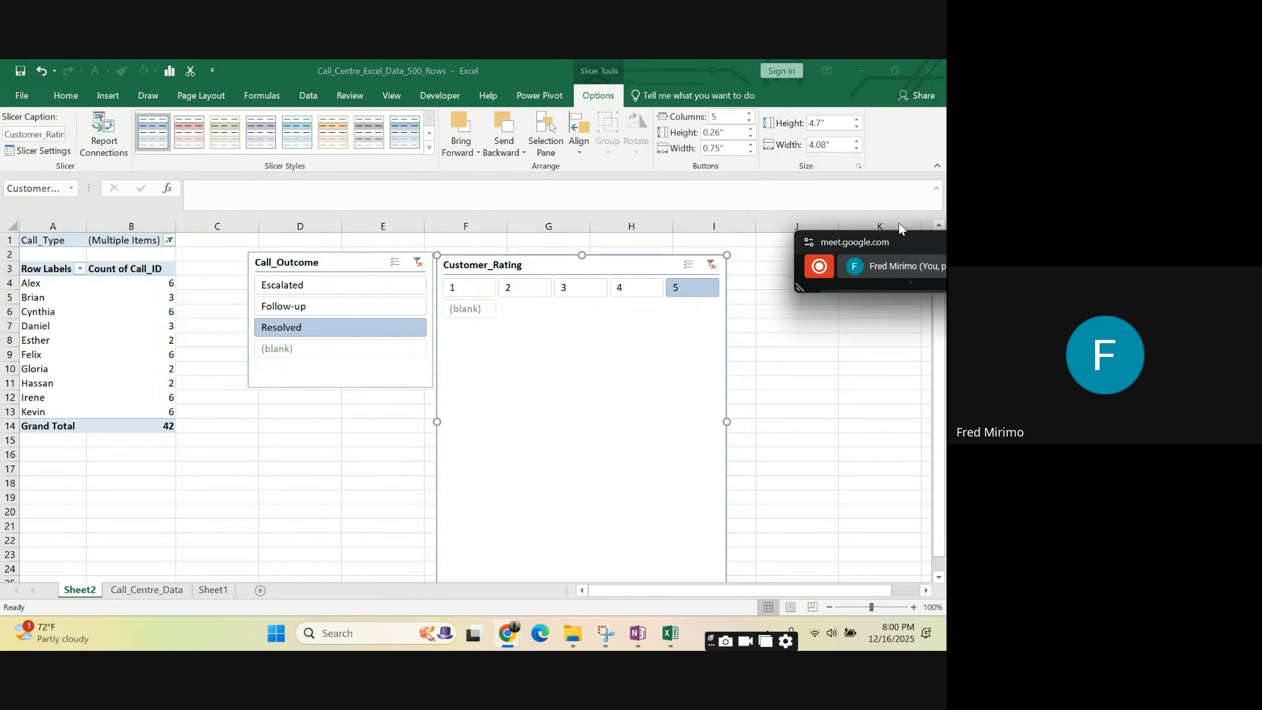
{"action": "left_click", "coordinate": [858, 151]}
{"action": "left_click", "coordinate": [857, 150]}
{"action": "left_click", "coordinate": [858, 151]}
{"action": "left_click", "coordinate": [857, 150]}
{"action": "left_click", "coordinate": [858, 151]}
{"action": "left_click", "coordinate": [857, 150]}
{"action": "left_click", "coordinate": [857, 150]}
{"action": "left_click", "coordinate": [857, 151]}
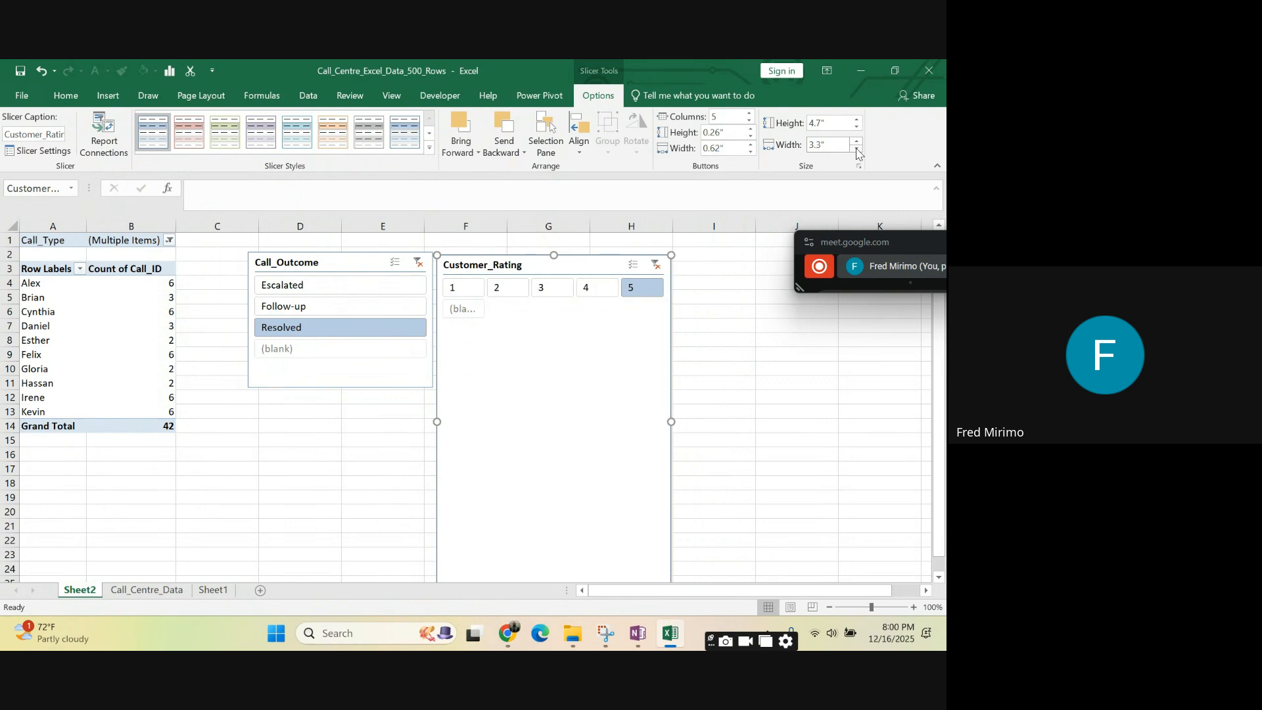
{"action": "left_click", "coordinate": [857, 150]}
{"action": "left_click", "coordinate": [857, 150]}
{"action": "left_click", "coordinate": [857, 150]}
{"action": "left_click", "coordinate": [857, 141]}
{"action": "left_click", "coordinate": [857, 142]}
{"action": "left_click", "coordinate": [857, 141]}
{"action": "left_click", "coordinate": [857, 142]}
{"action": "left_click", "coordinate": [857, 142]}
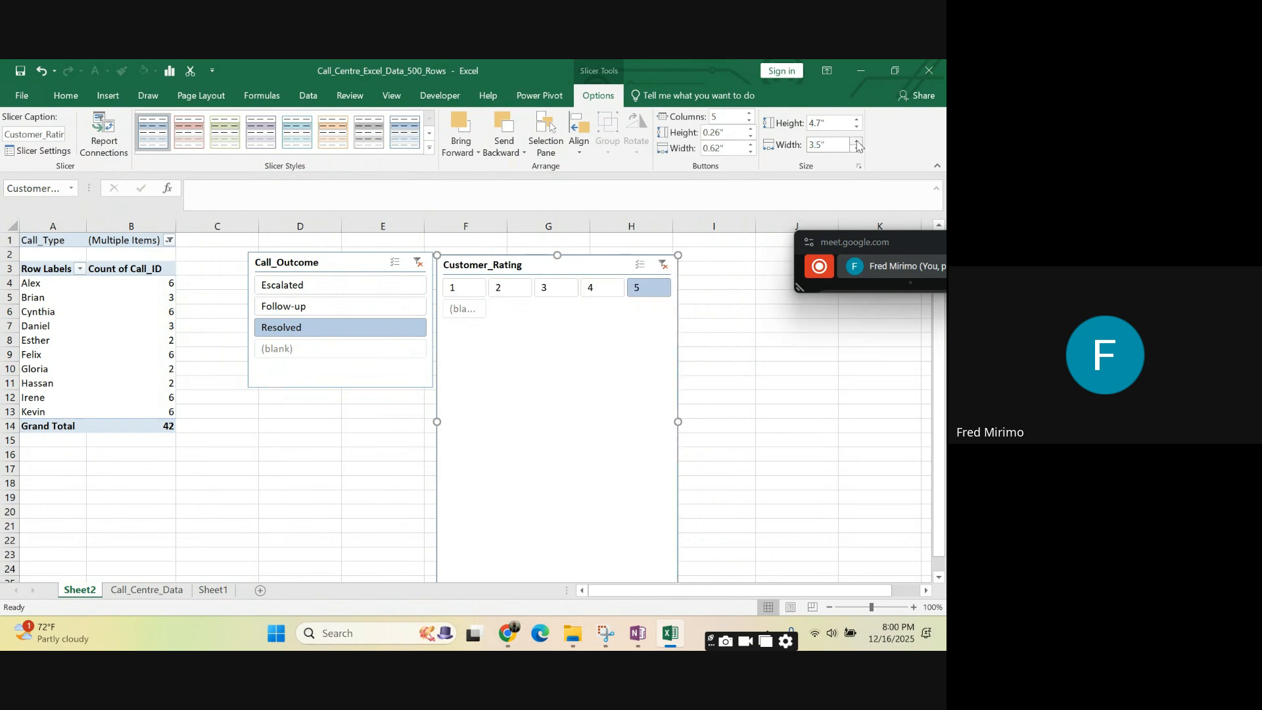
{"action": "left_click", "coordinate": [857, 142]}
{"action": "left_click", "coordinate": [857, 141]}
{"action": "left_click", "coordinate": [857, 141]}
{"action": "left_click", "coordinate": [857, 142]}
{"action": "left_click", "coordinate": [857, 142]}
{"action": "left_click", "coordinate": [857, 141]}
{"action": "left_click", "coordinate": [857, 141]}
{"action": "left_click", "coordinate": [857, 141]}
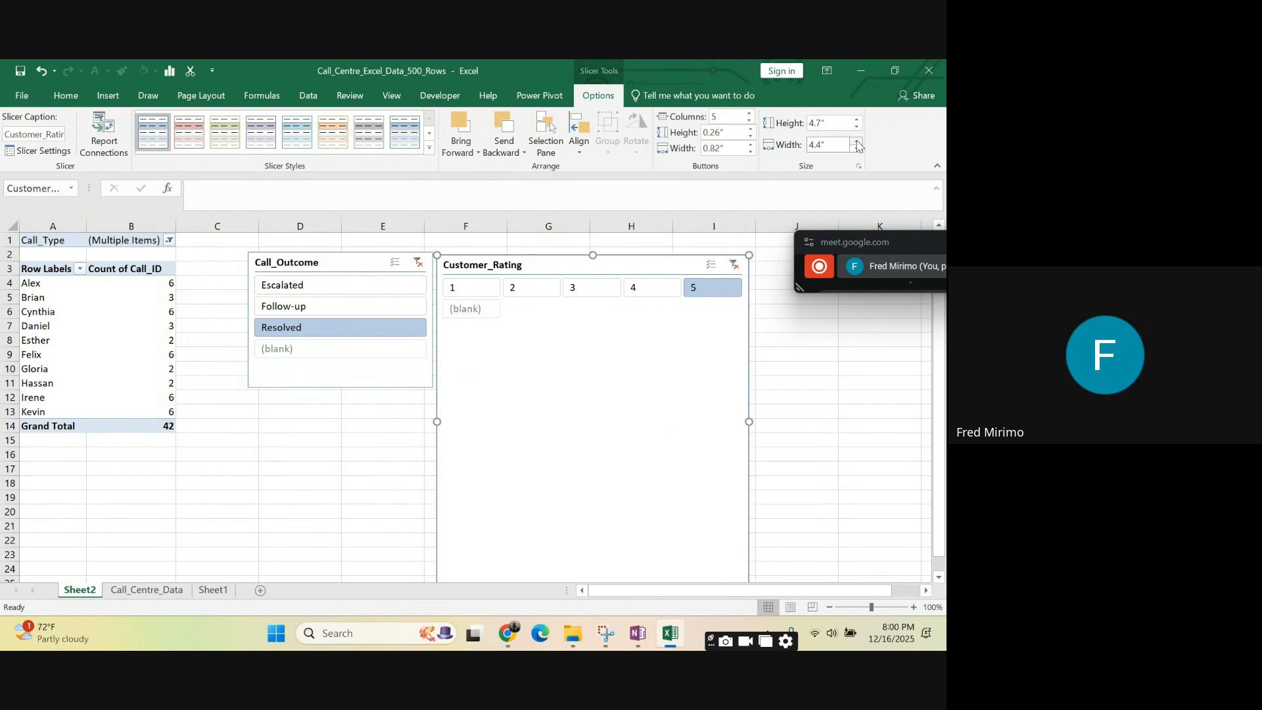
{"action": "left_click", "coordinate": [857, 141]}
{"action": "left_click", "coordinate": [857, 141]}
{"action": "left_click", "coordinate": [856, 141]}
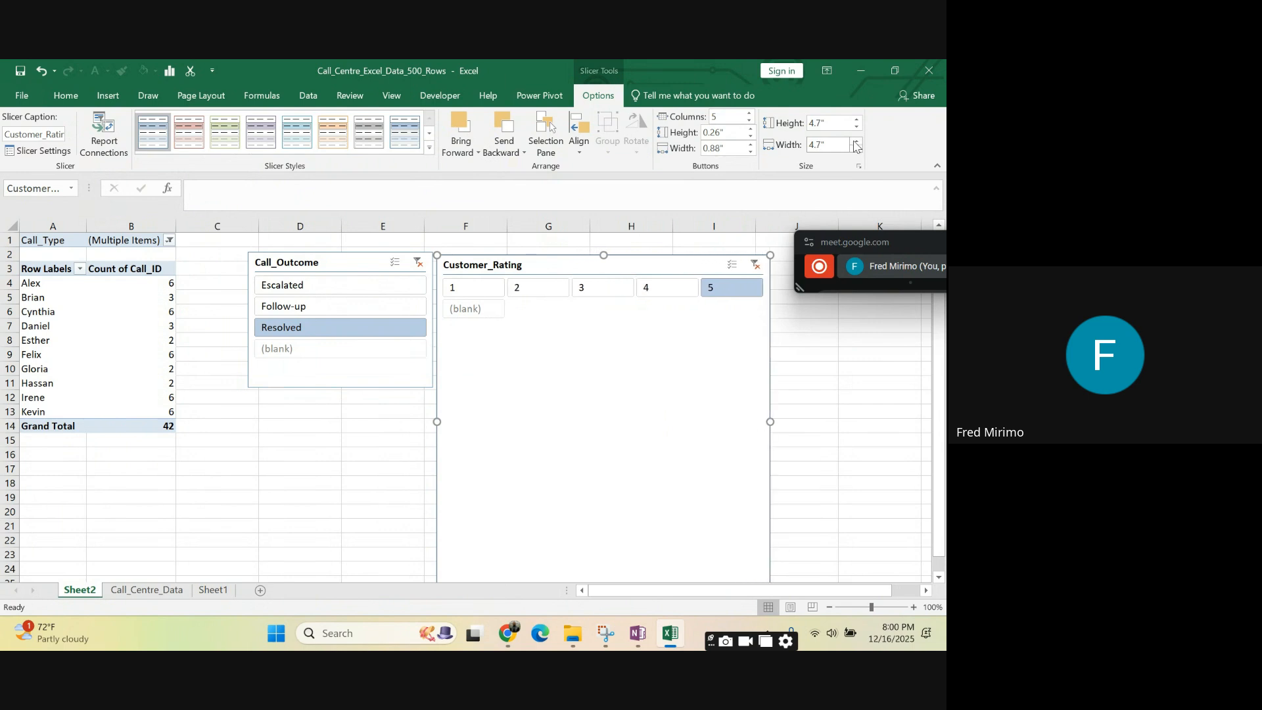
- Move the Call_Outcome slicer slightly closer to the PivotTable, starting in column C at about row 3, and keep it selected
{"action": "left_click", "coordinate": [355, 262]}
{"action": "left_click_drag", "start_coordinate": [355, 263], "coordinate": [322, 269]}
{"action": "left_click_drag", "start_coordinate": [371, 454], "coordinate": [370, 442]}
{"action": "left_click", "coordinate": [331, 269]}
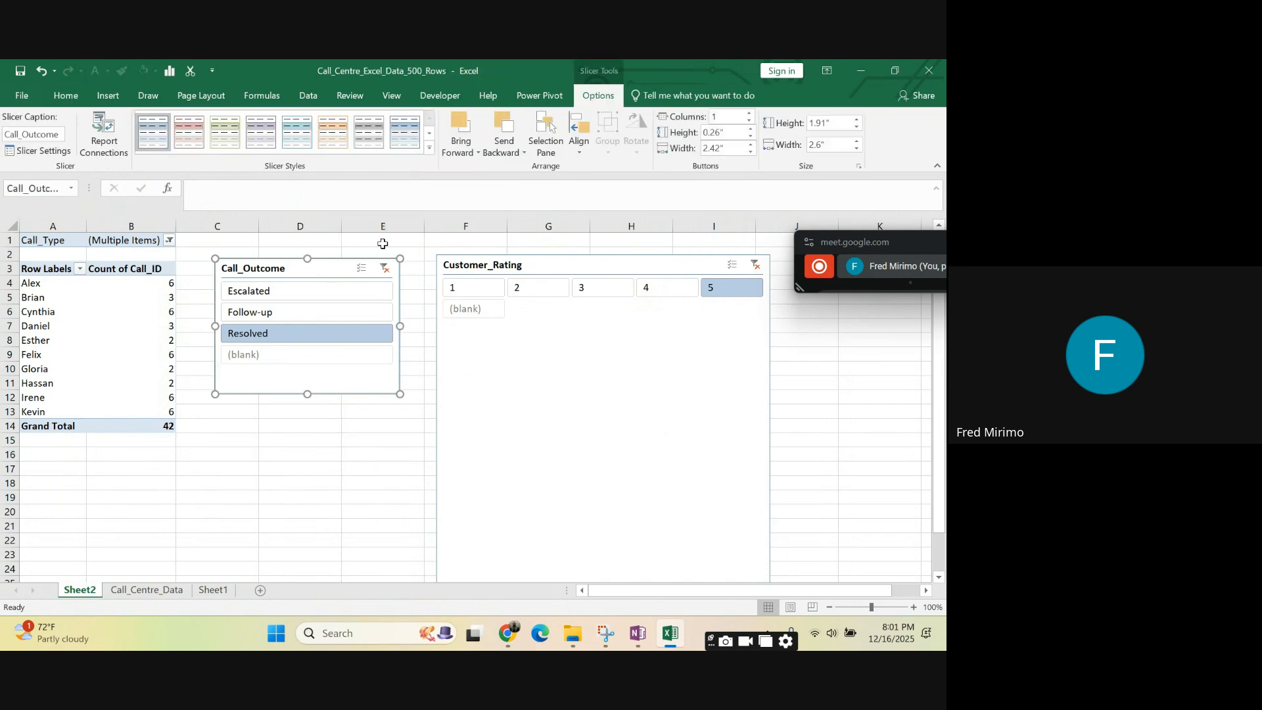
- Arrange the Call_Outcome slicer's buttons in 3 columns and widen the slicer to about 3.42"
{"action": "left_click", "coordinate": [750, 113]}
{"action": "left_click", "coordinate": [750, 113]}
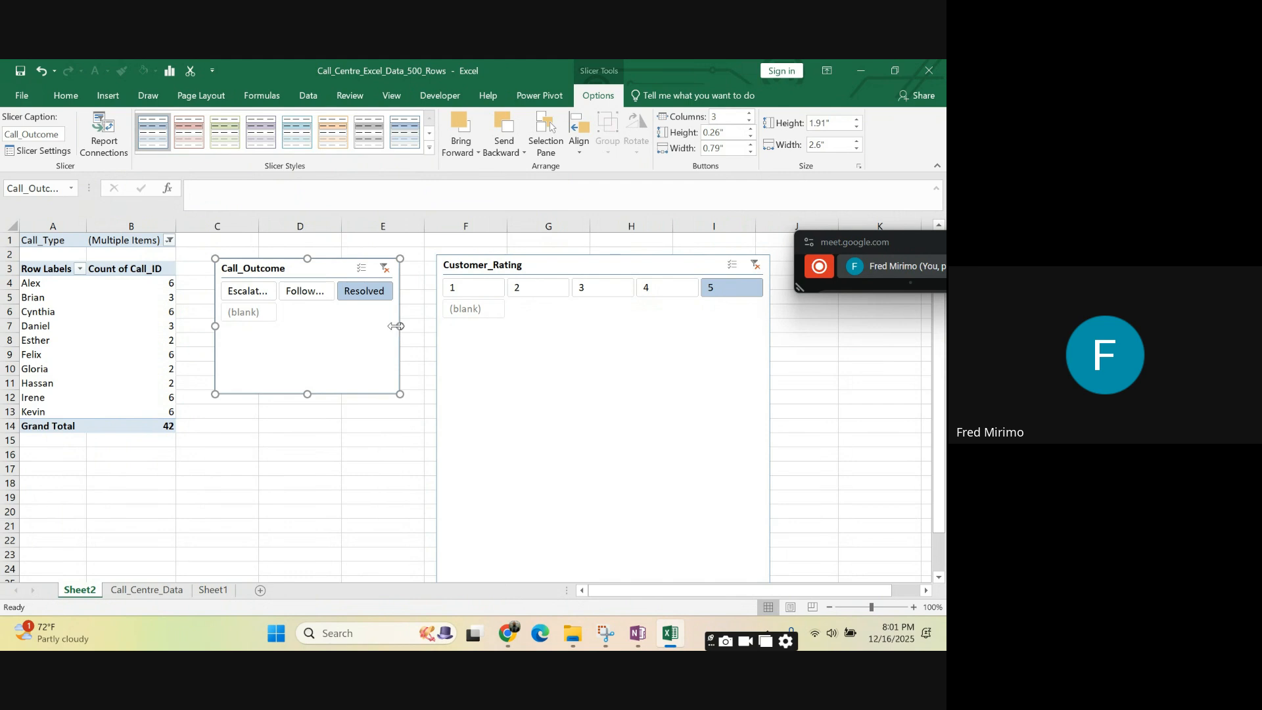
{"action": "left_click_drag", "start_coordinate": [400, 326], "coordinate": [459, 325]}
- Move the Customer_Rating slicer clear of the widened Call_Outcome slicer so that it starts in column G
{"action": "left_click", "coordinate": [546, 254]}
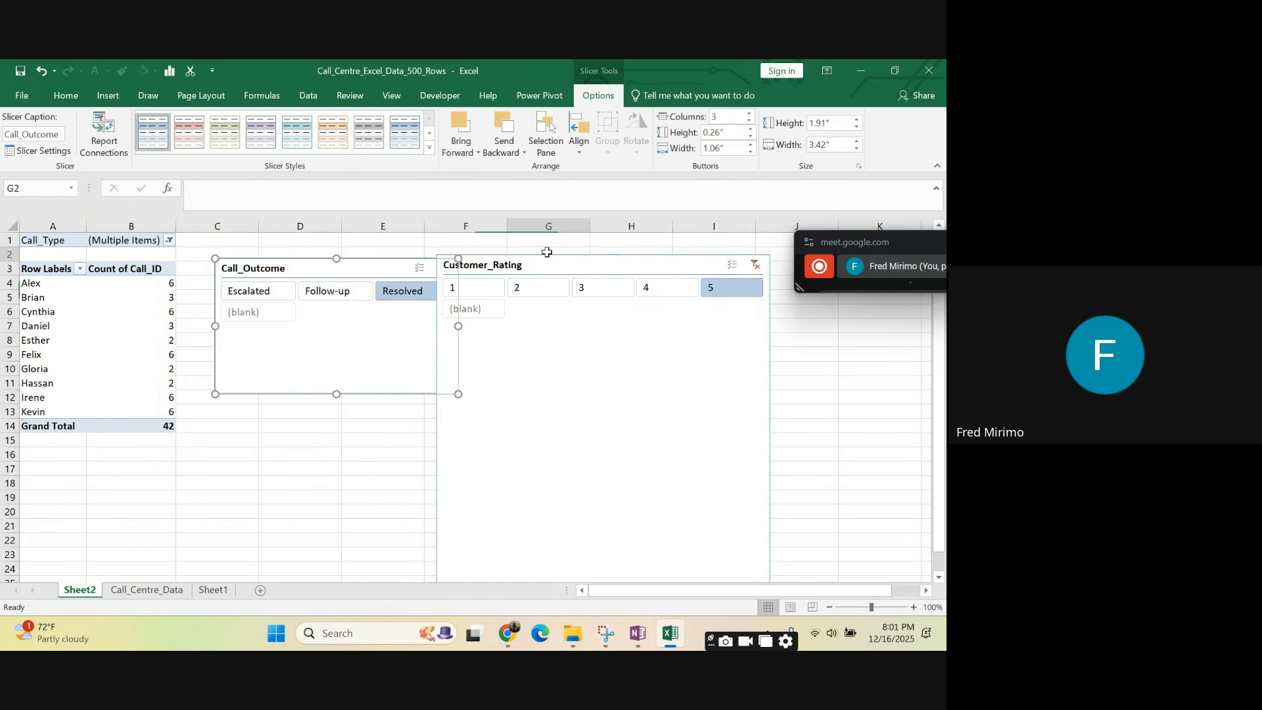
{"action": "left_click", "coordinate": [549, 265]}
{"action": "left_click_drag", "start_coordinate": [548, 266], "coordinate": [660, 274]}
- Shorten the Call_Outcome slicer from its lower edge so that only one row of buttons fits
{"action": "left_click", "coordinate": [349, 386]}
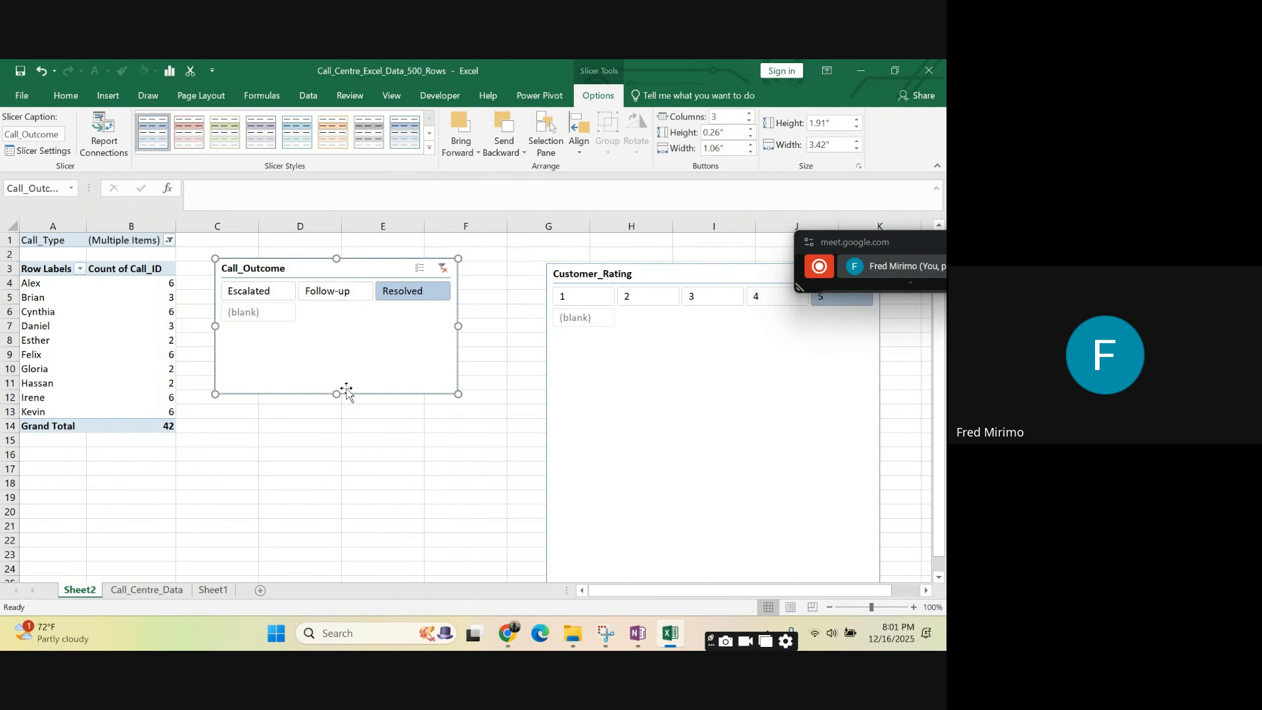
{"action": "left_click_drag", "start_coordinate": [337, 392], "coordinate": [345, 316]}
{"action": "left_click", "coordinate": [424, 376]}
{"action": "left_click", "coordinate": [472, 255]}
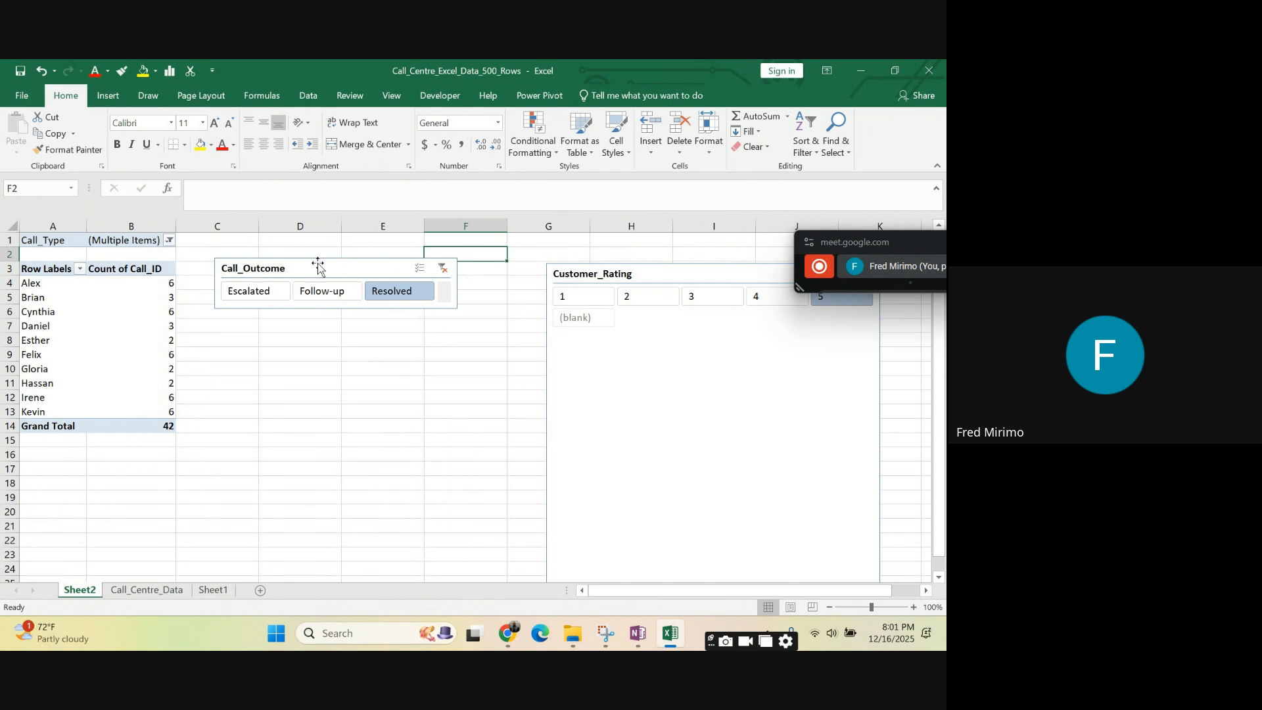
- Move the Call_Outcome slicer up to row 1, starting in column D, and trim its height to about 0.67"
{"action": "left_click_drag", "start_coordinate": [319, 267], "coordinate": [331, 242]}
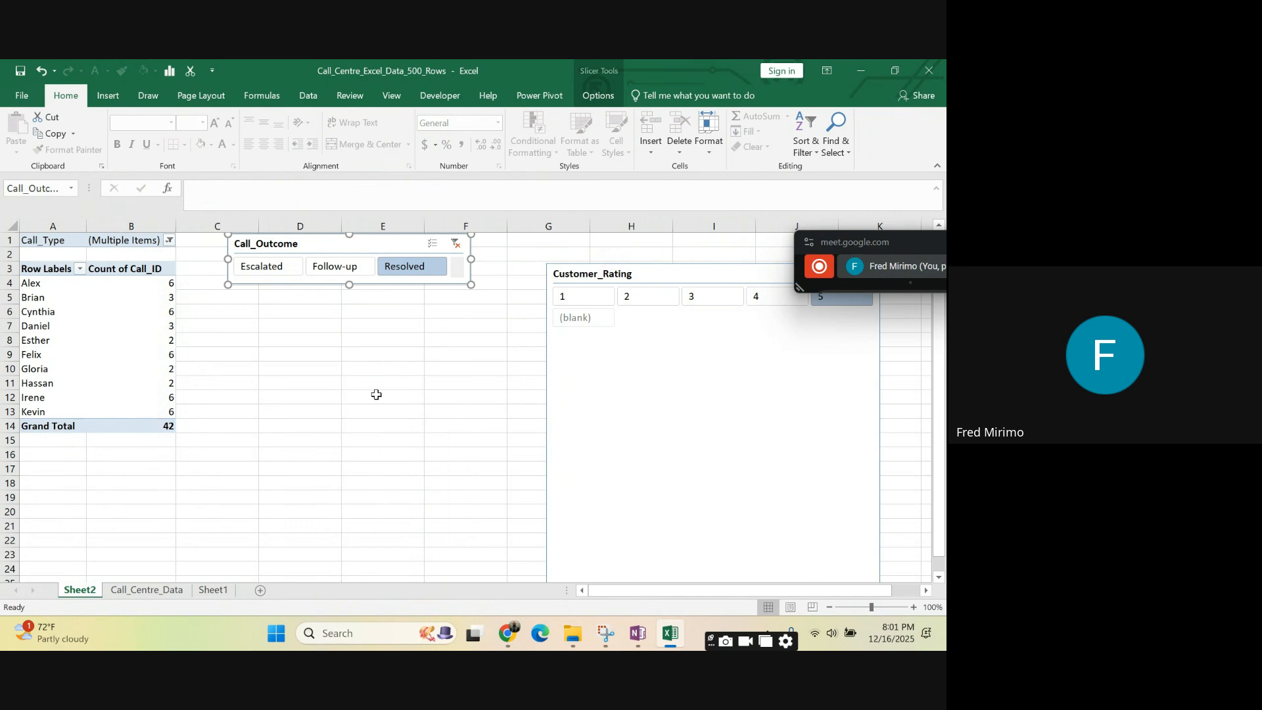
{"action": "left_click_drag", "start_coordinate": [320, 243], "coordinate": [352, 249]}
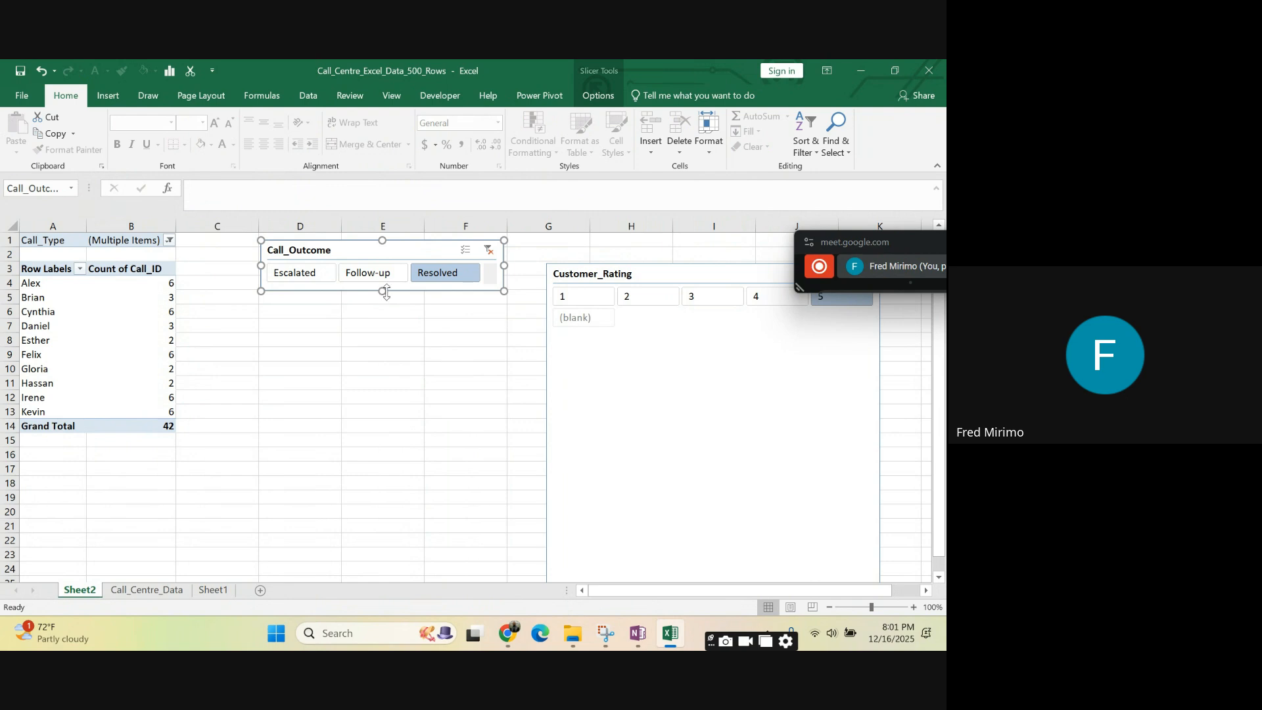
{"action": "mouse_move", "coordinate": [383, 290]}
{"action": "left_mouse_down"}
{"action": "mouse_move", "coordinate": [375, 318]}
{"action": "mouse_move", "coordinate": [381, 288]}
{"action": "left_mouse_up"}
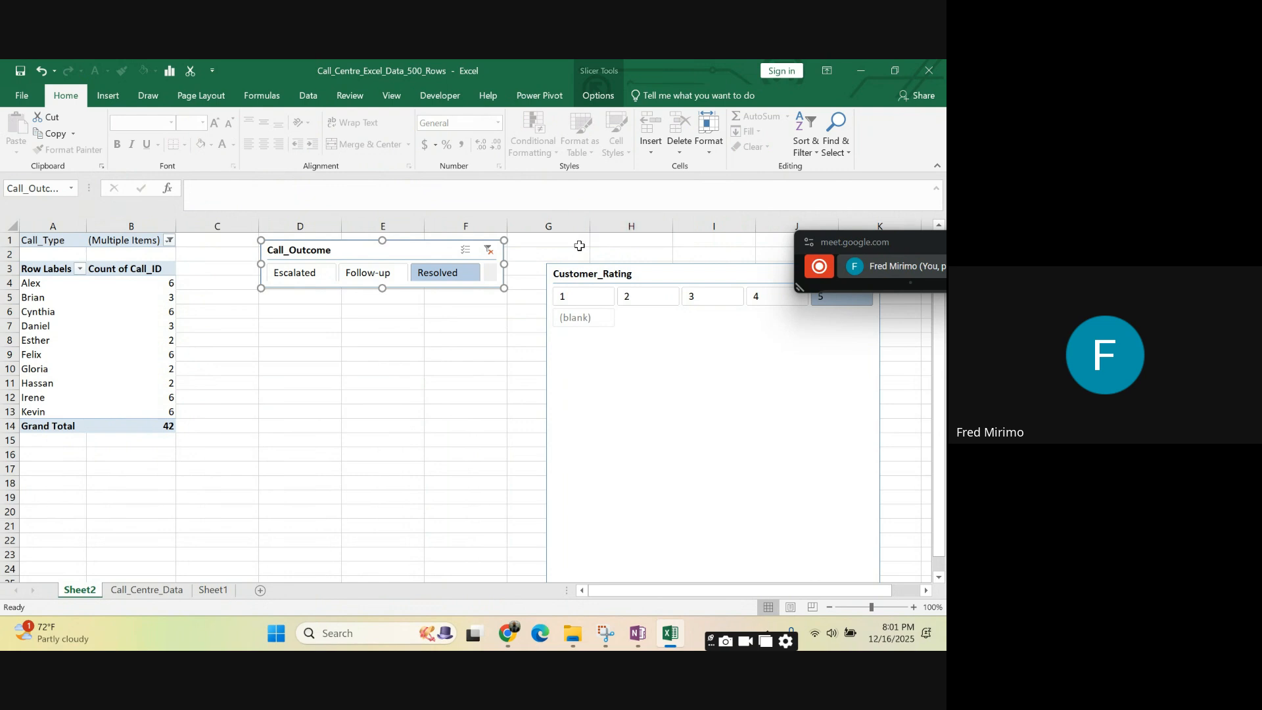
- Move the Customer_Rating slicer up beside Call_Outcome at row 1 and shorten it to a single row of buttons
{"action": "left_click_drag", "start_coordinate": [694, 269], "coordinate": [663, 244]}
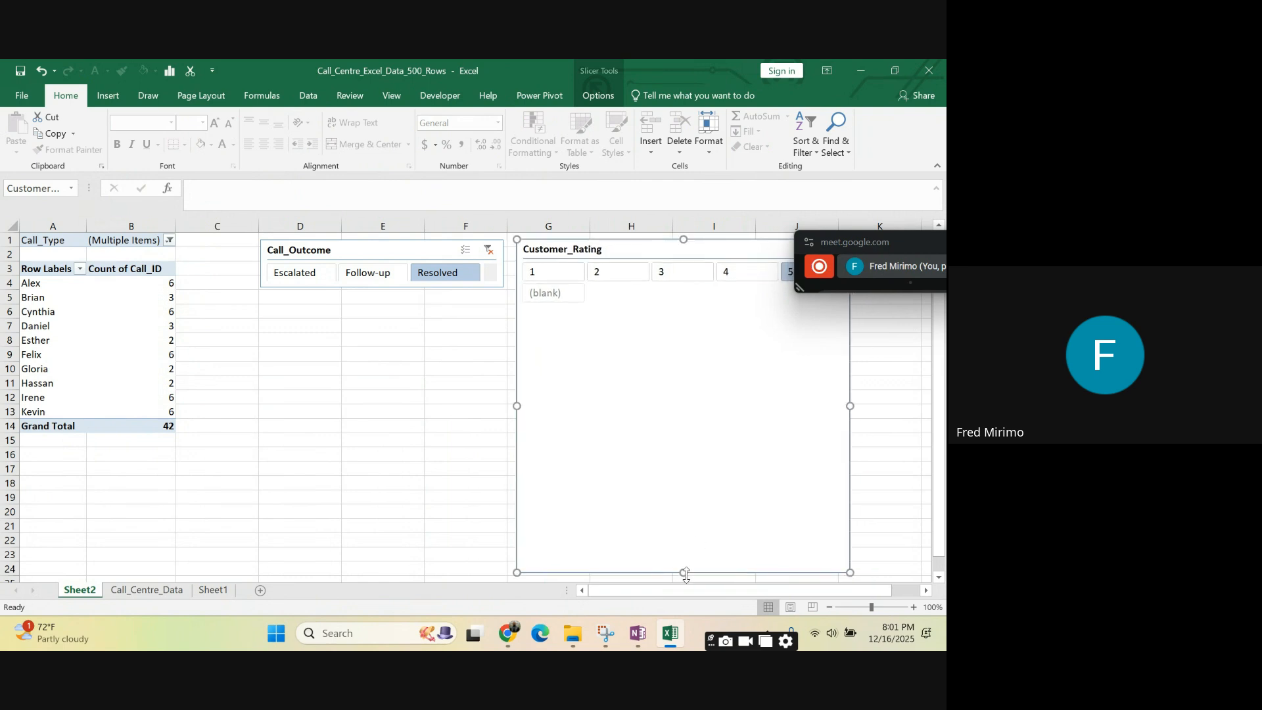
{"action": "left_click_drag", "start_coordinate": [684, 573], "coordinate": [677, 292]}
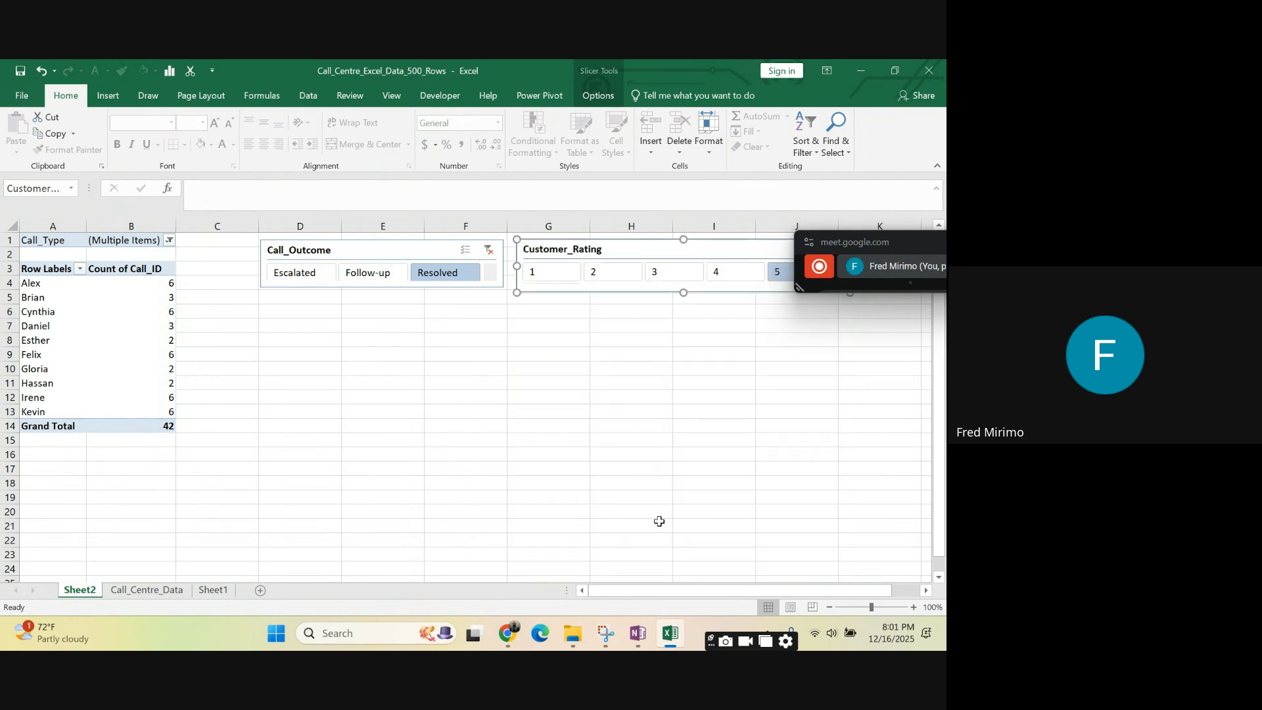
- Widen the Customer_Rating slicer slightly to about 4.83"
{"action": "left_click_drag", "start_coordinate": [595, 590], "coordinate": [662, 593]}
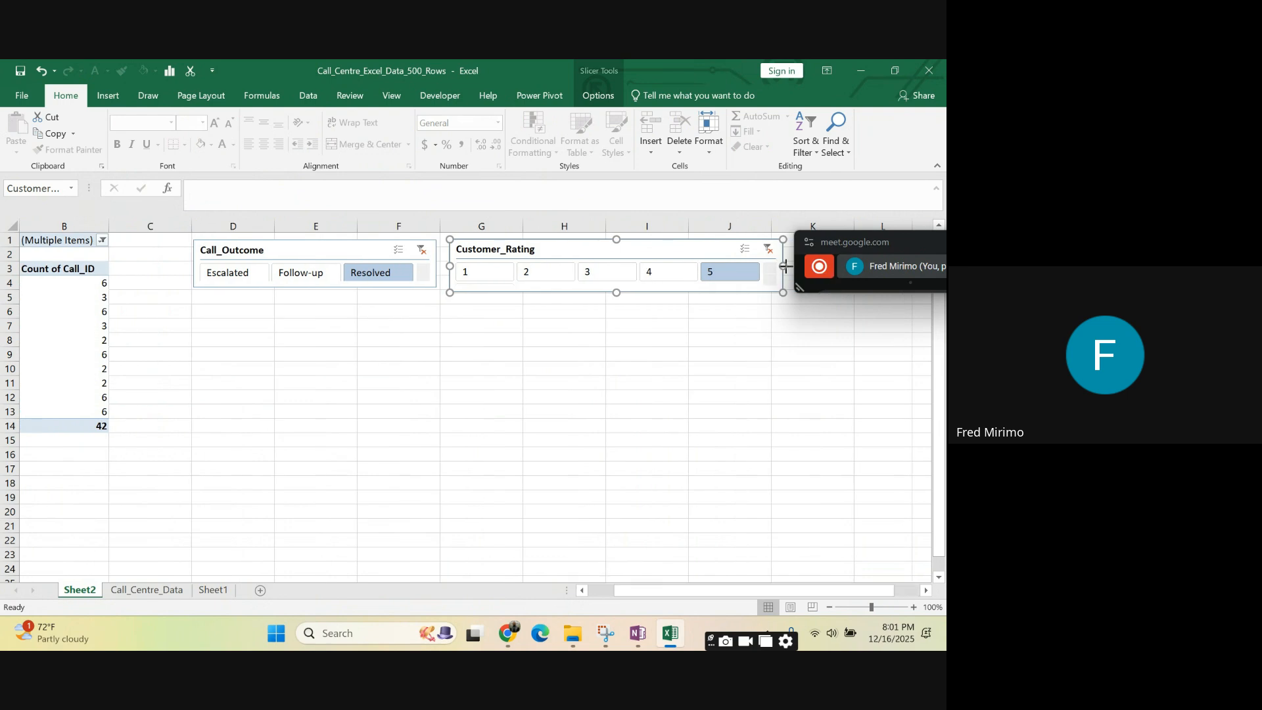
{"action": "left_click_drag", "start_coordinate": [789, 266], "coordinate": [795, 266]}
{"action": "left_click", "coordinate": [729, 354]}
{"action": "left_click", "coordinate": [464, 240]}
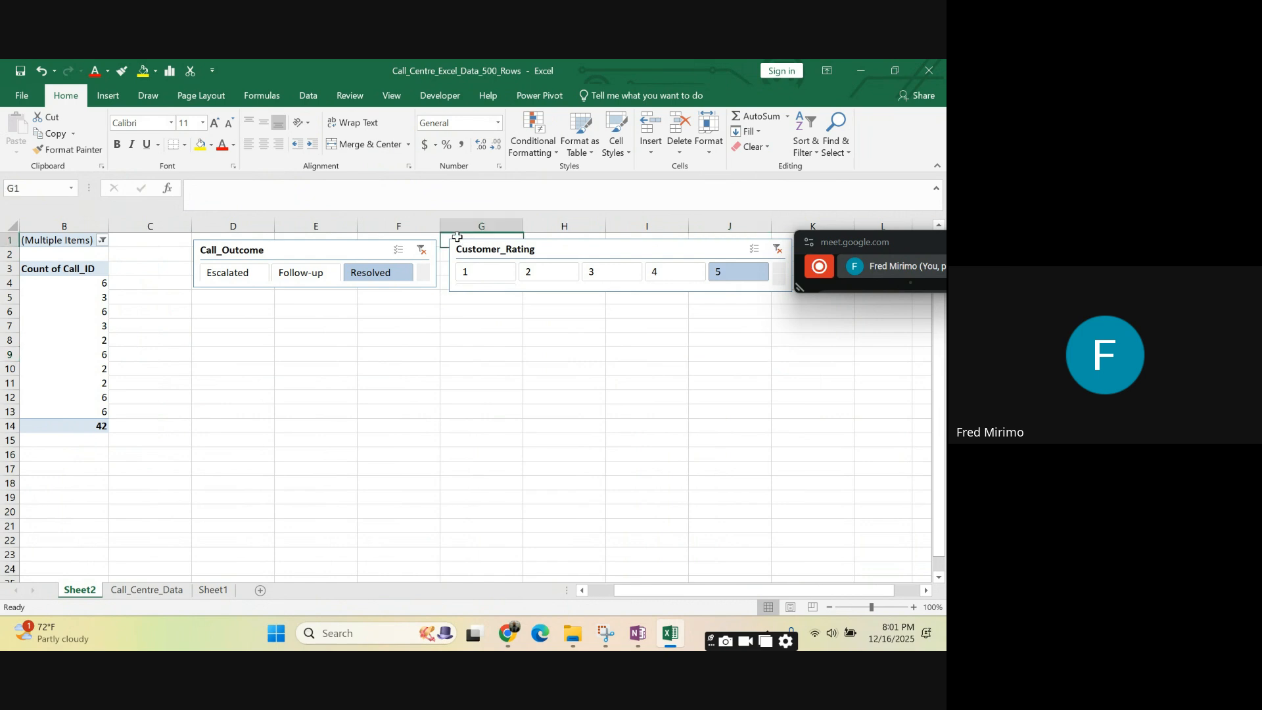
- Shift the Customer_Rating slicer right up against the Call_Outcome slicer and trim its height to about 0.72"
{"action": "left_click", "coordinate": [458, 252]}
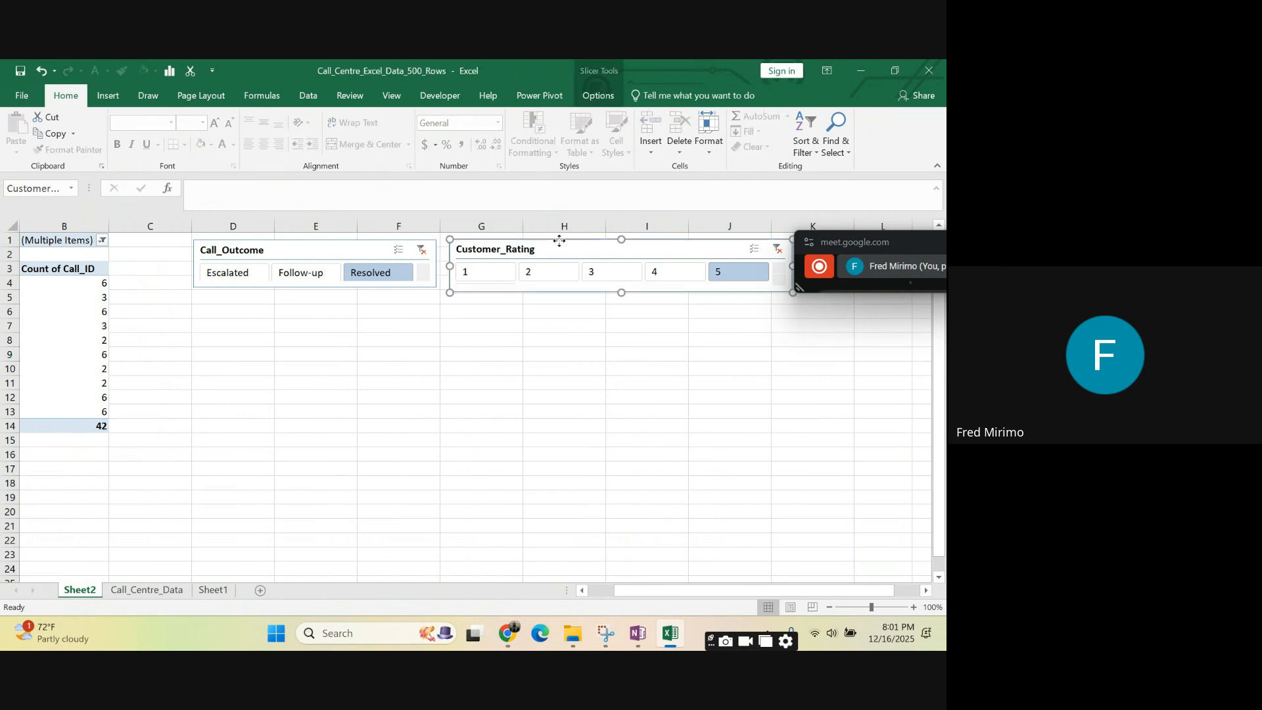
{"action": "left_click_drag", "start_coordinate": [559, 241], "coordinate": [549, 241]}
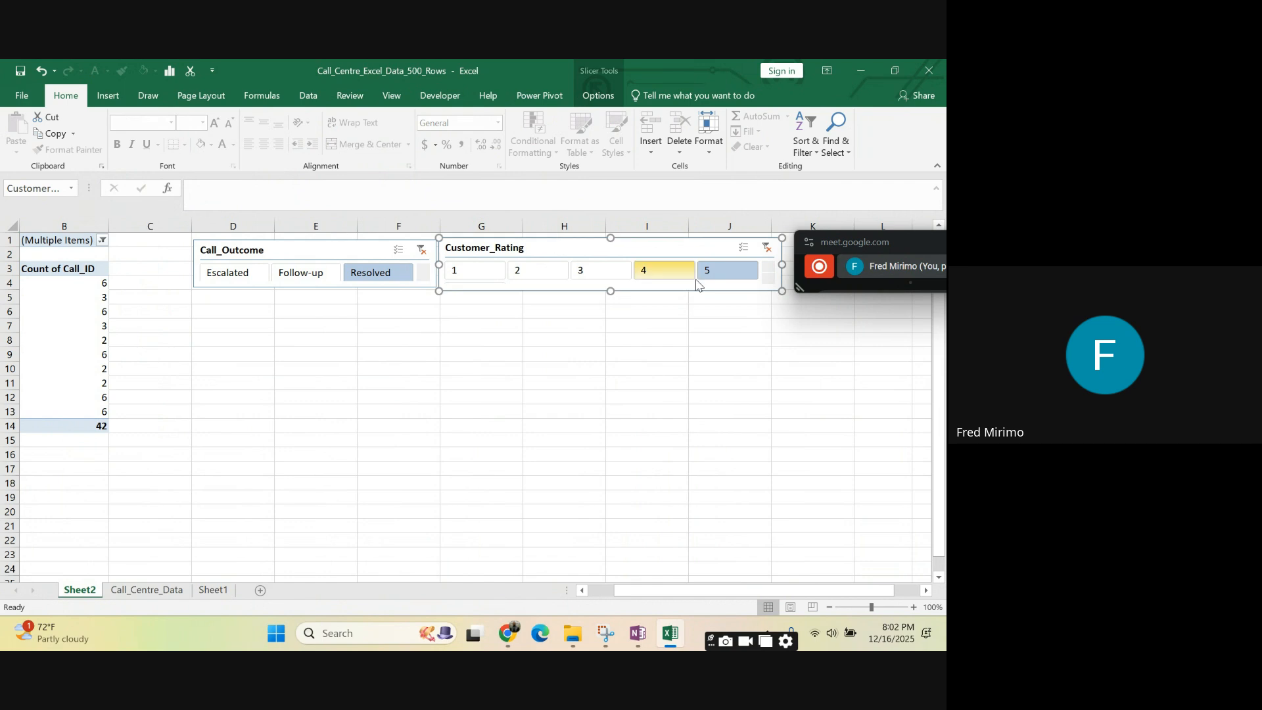
{"action": "left_click_drag", "start_coordinate": [609, 291], "coordinate": [609, 288]}
{"action": "left_click", "coordinate": [352, 381]}
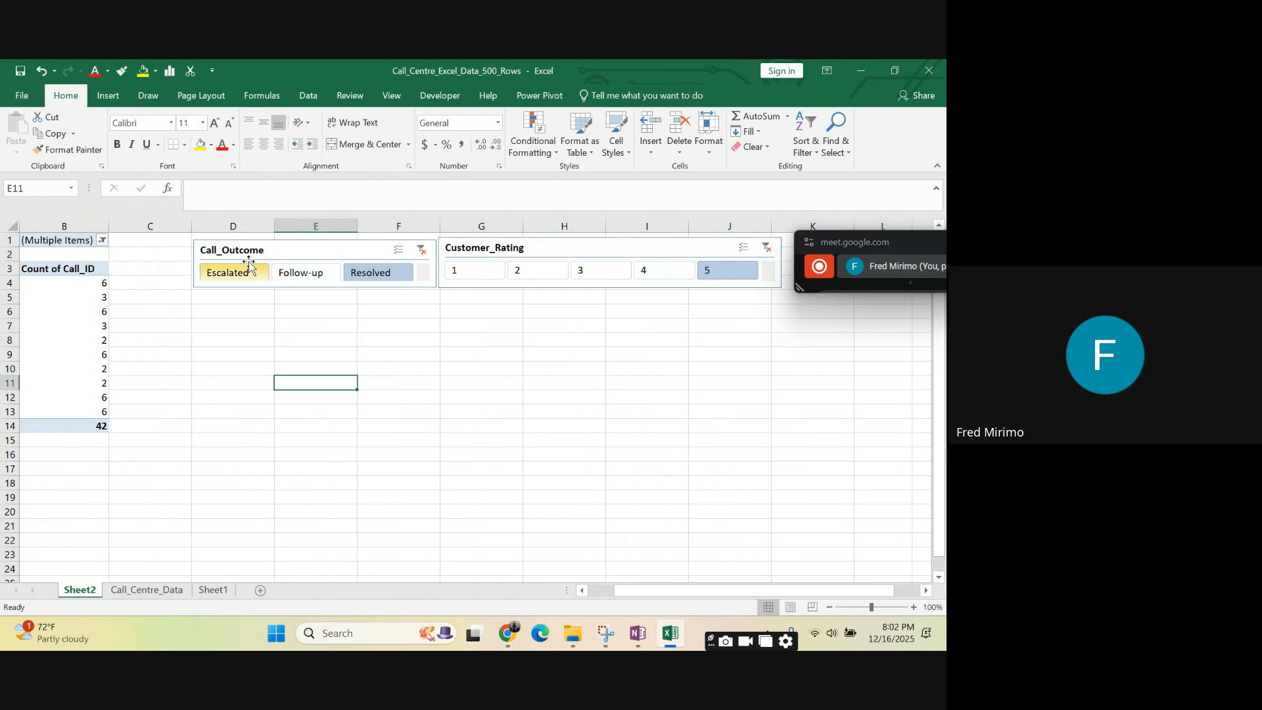
- Set the button height of the Call_Outcome slicer to 0.2"
{"action": "left_click", "coordinate": [202, 245]}
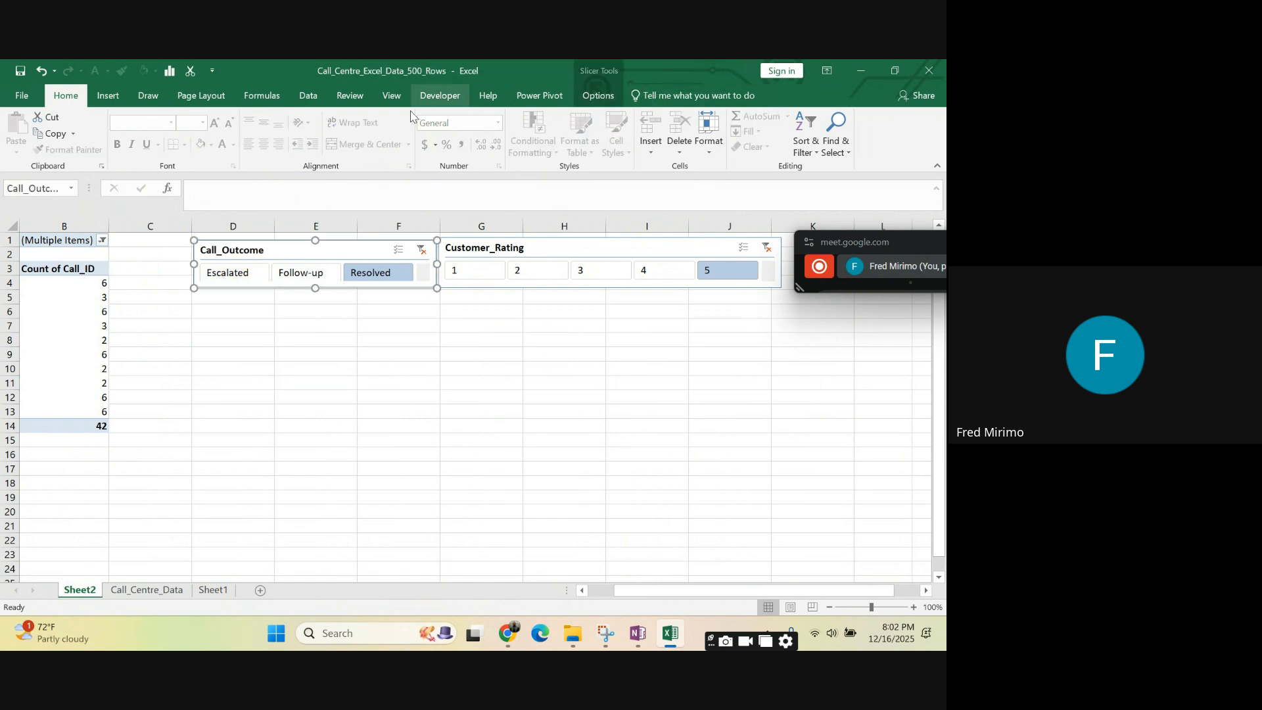
{"action": "left_click", "coordinate": [599, 98]}
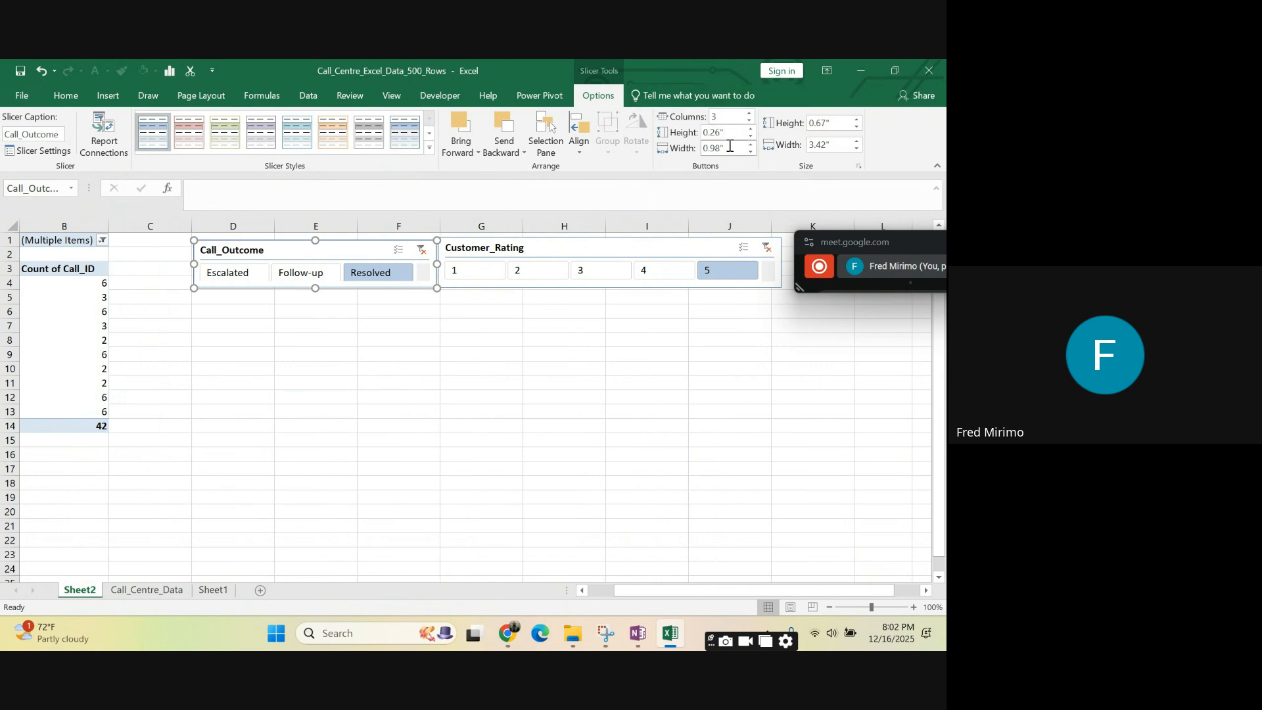
{"action": "left_click", "coordinate": [751, 129]}
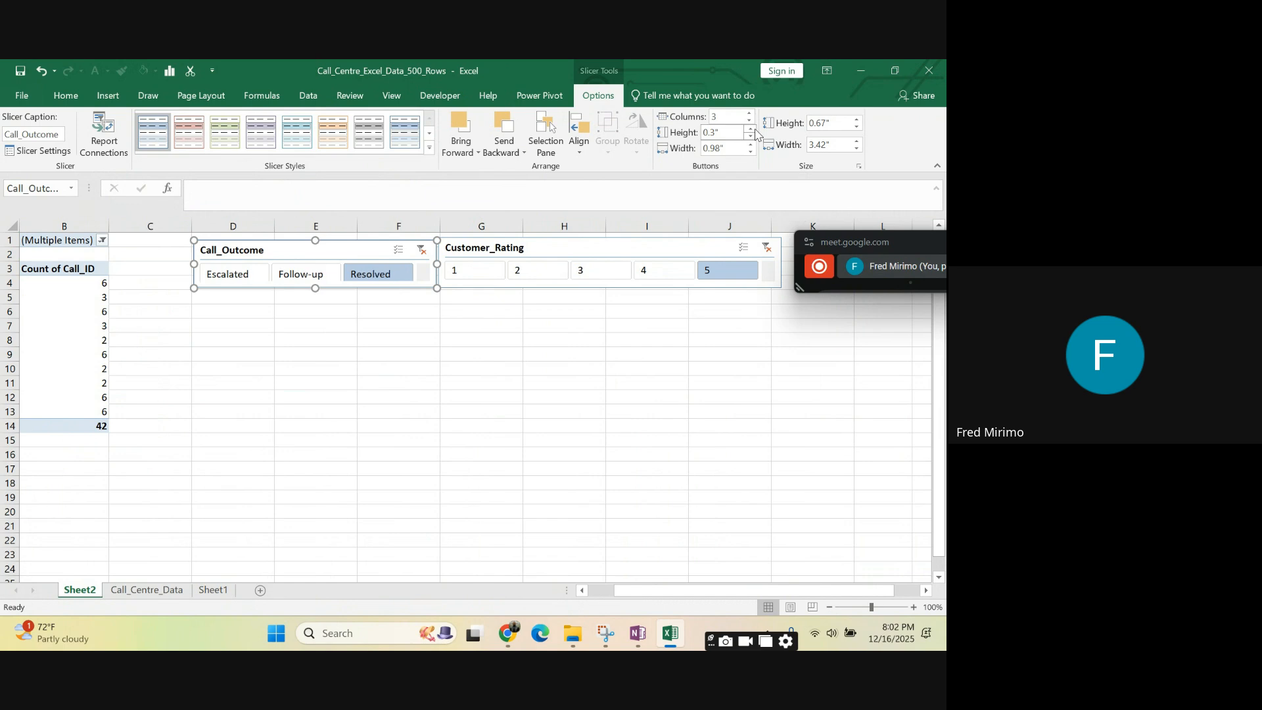
{"action": "left_click", "coordinate": [753, 138]}
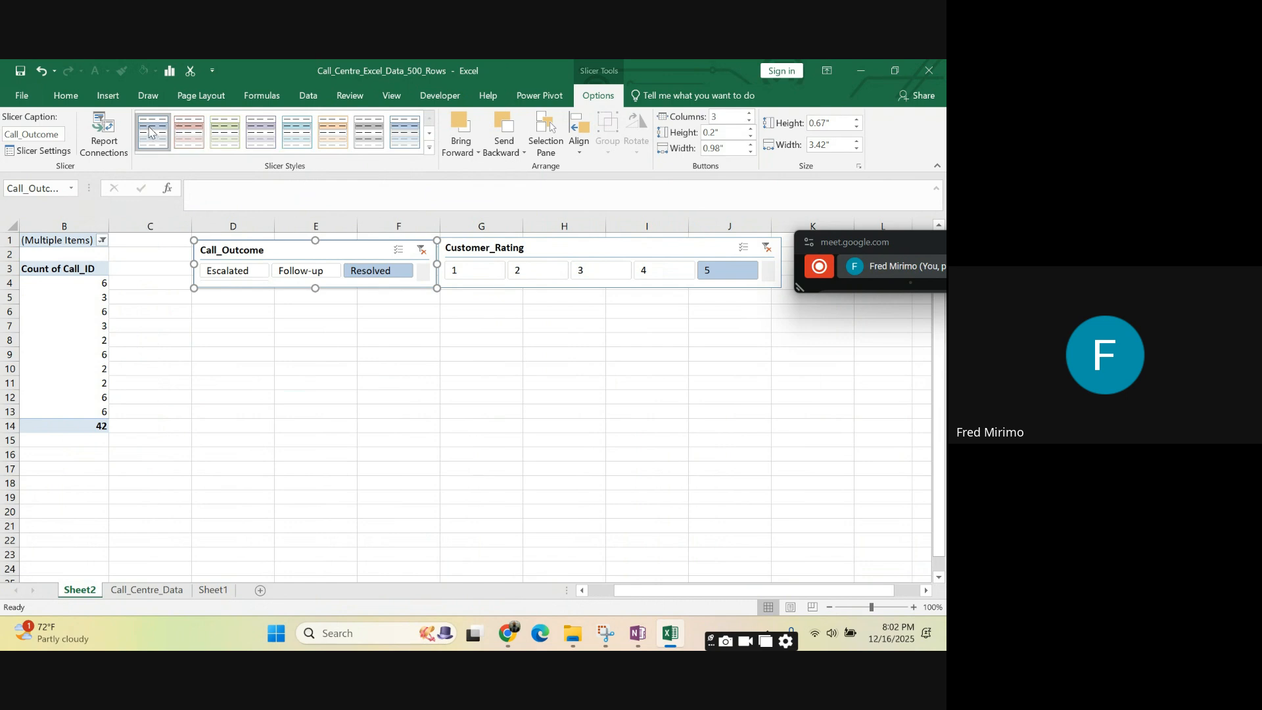
- Try the red and purple slicer styles on the Call_Outcome slicer and settle on the light orange style
{"action": "left_click", "coordinate": [189, 131]}
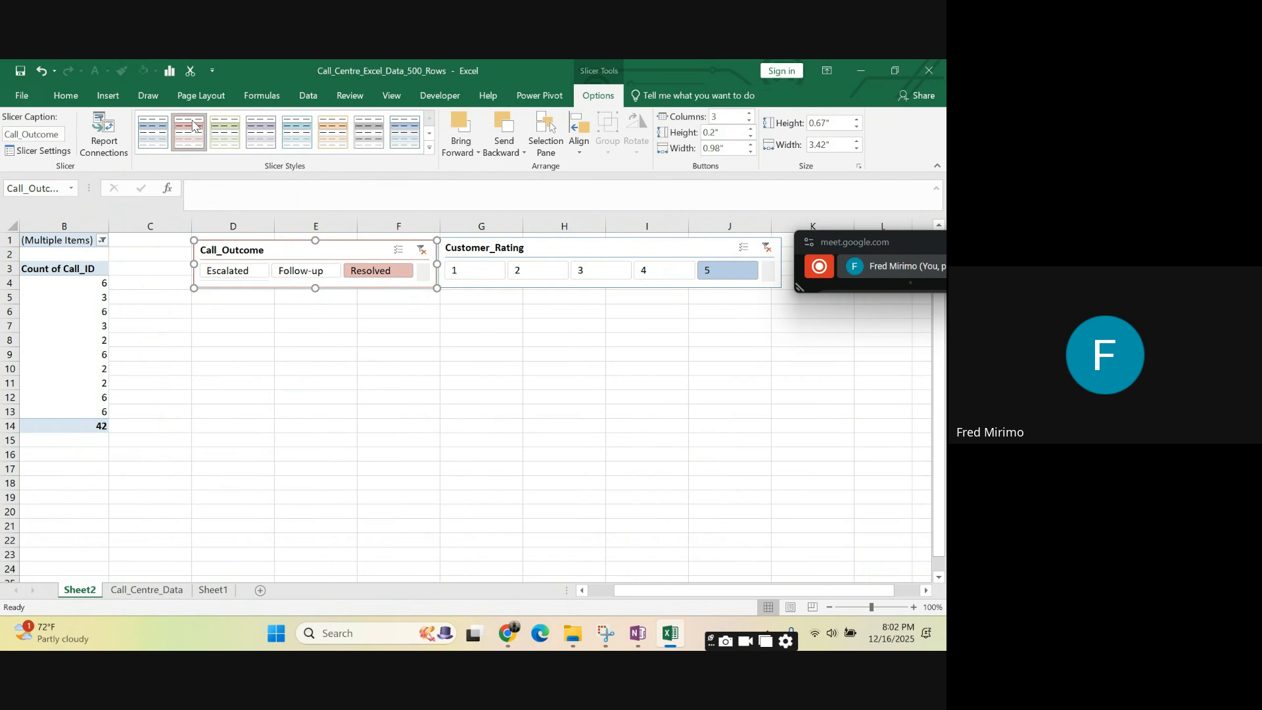
{"action": "left_click", "coordinate": [261, 132]}
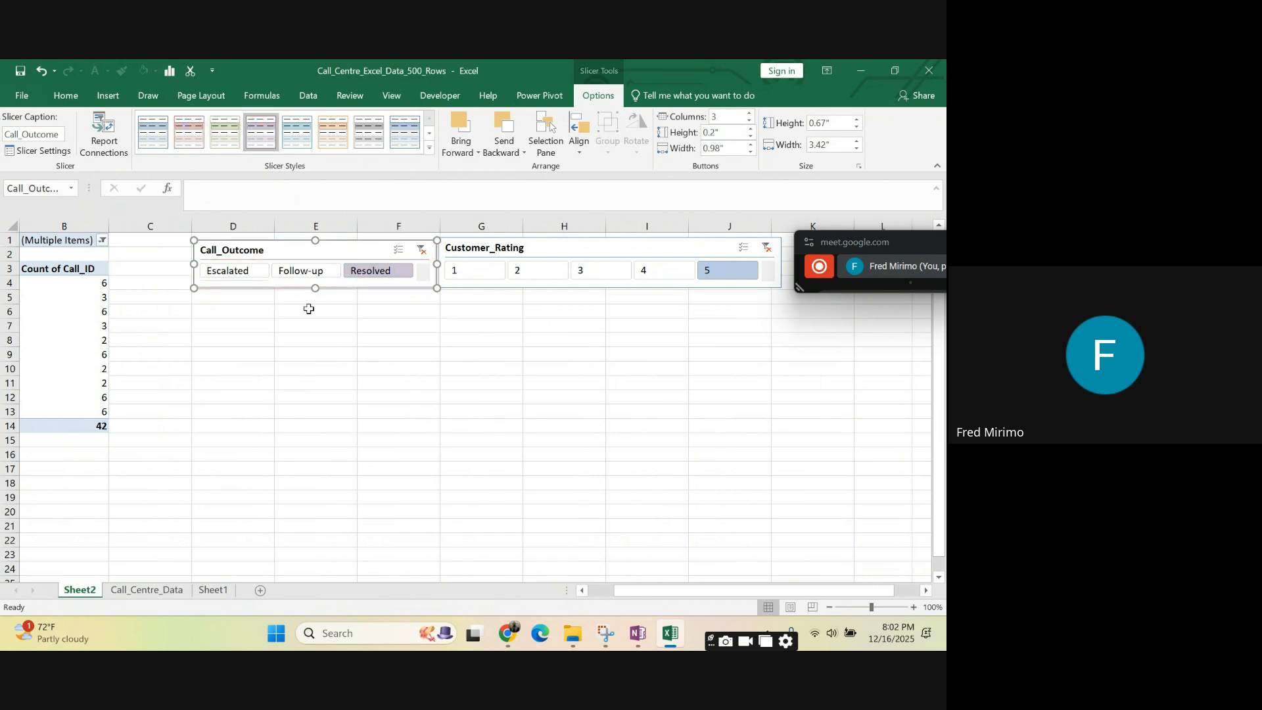
{"action": "left_click", "coordinate": [316, 424]}
{"action": "left_click", "coordinate": [219, 250]}
{"action": "left_click", "coordinate": [334, 133]}
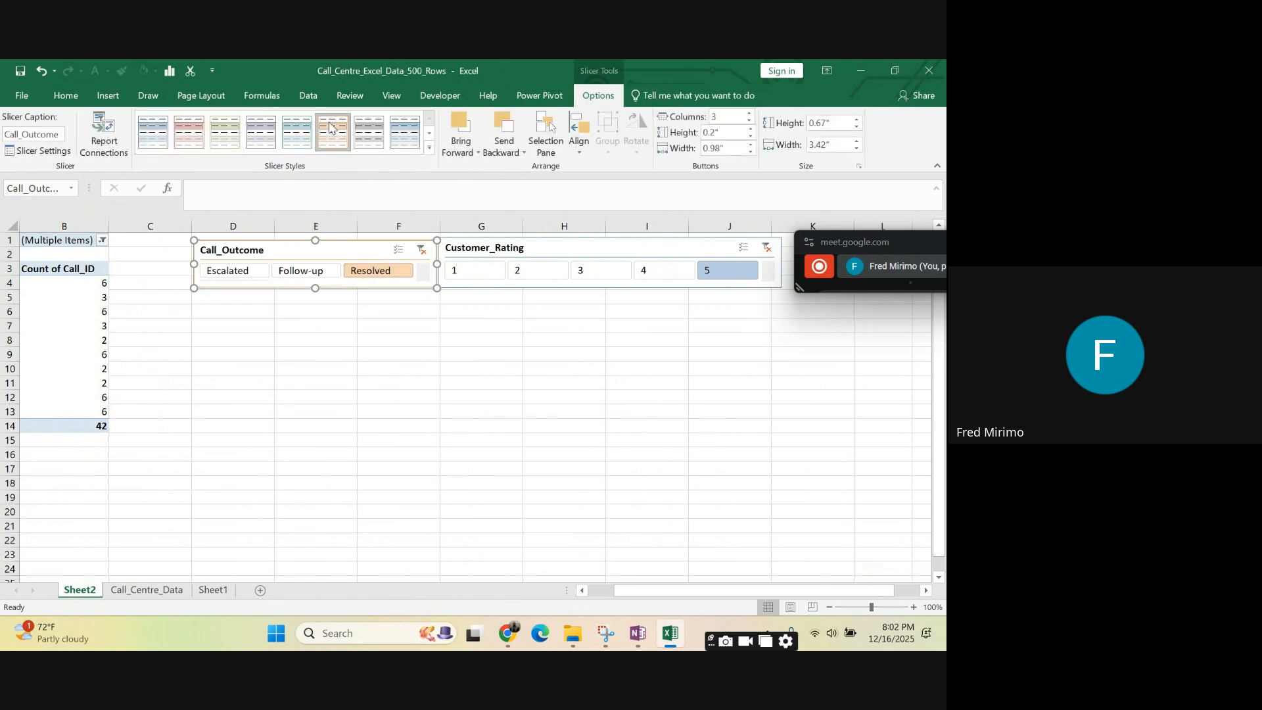
{"action": "left_click", "coordinate": [405, 438]}
{"action": "left_click", "coordinate": [573, 248]}
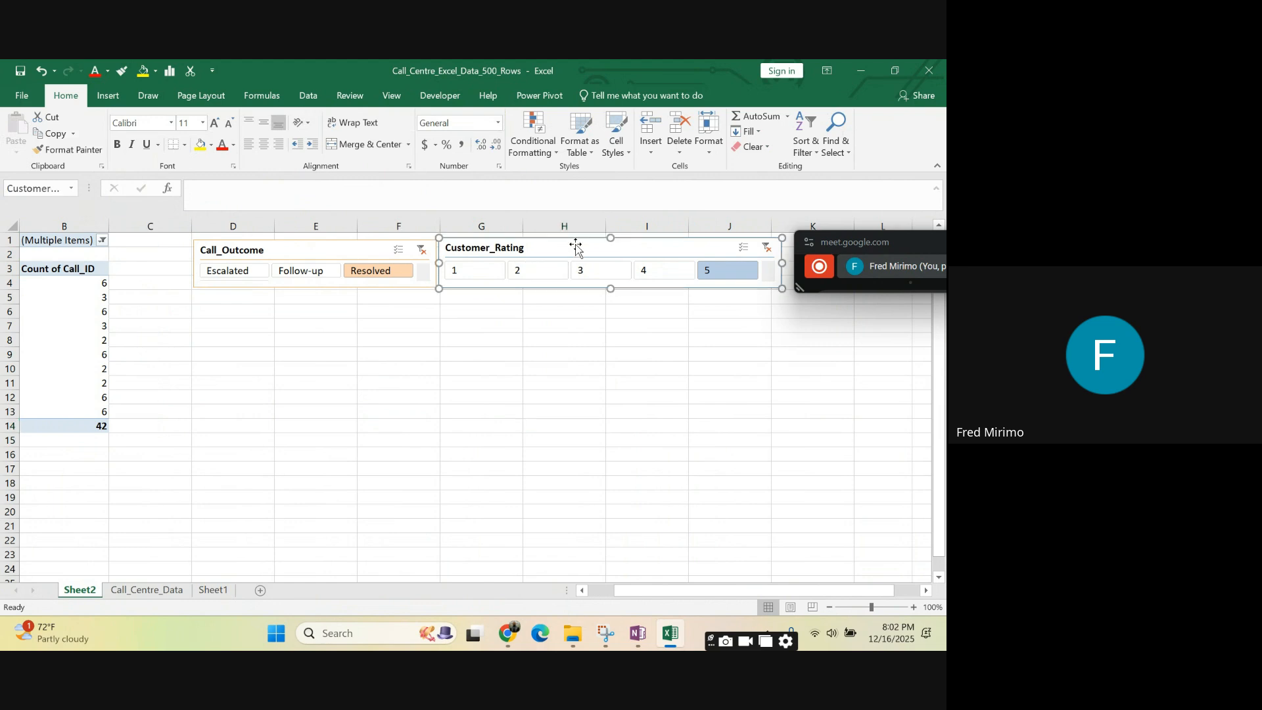
{"action": "left_click", "coordinate": [456, 425]}
{"action": "left_click", "coordinate": [560, 355]}
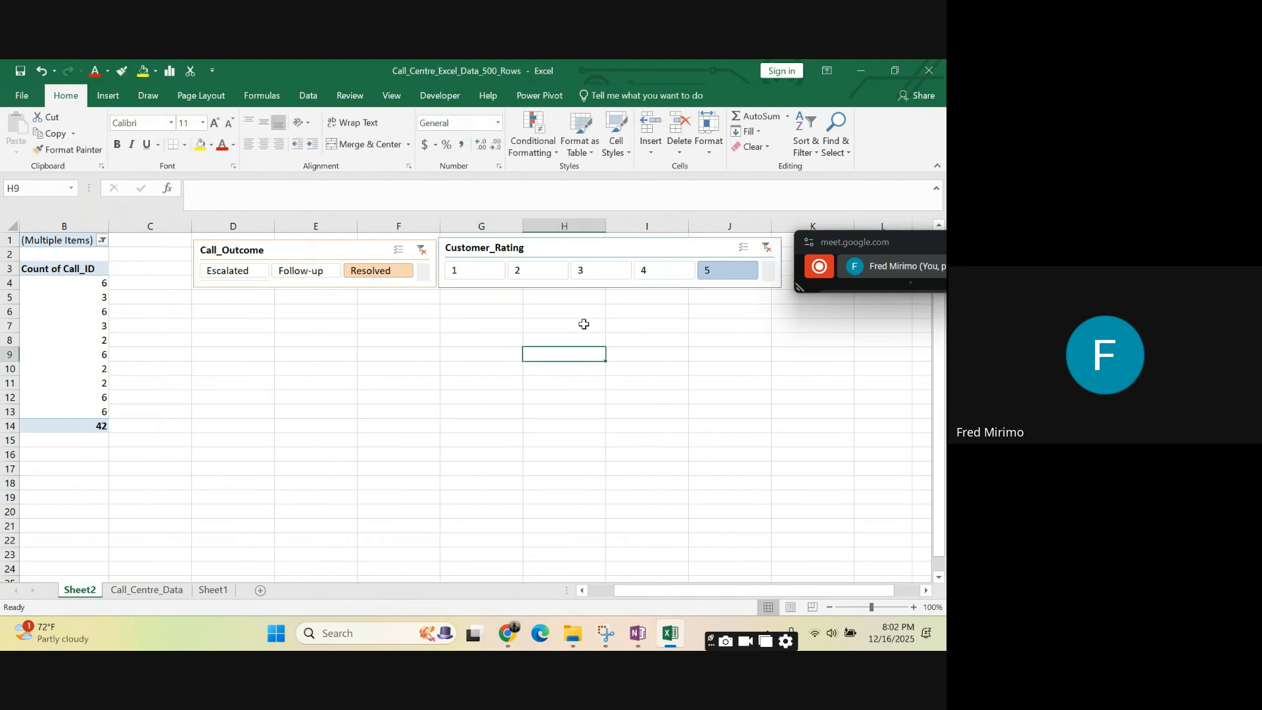
{"action": "left_click", "coordinate": [596, 288]}
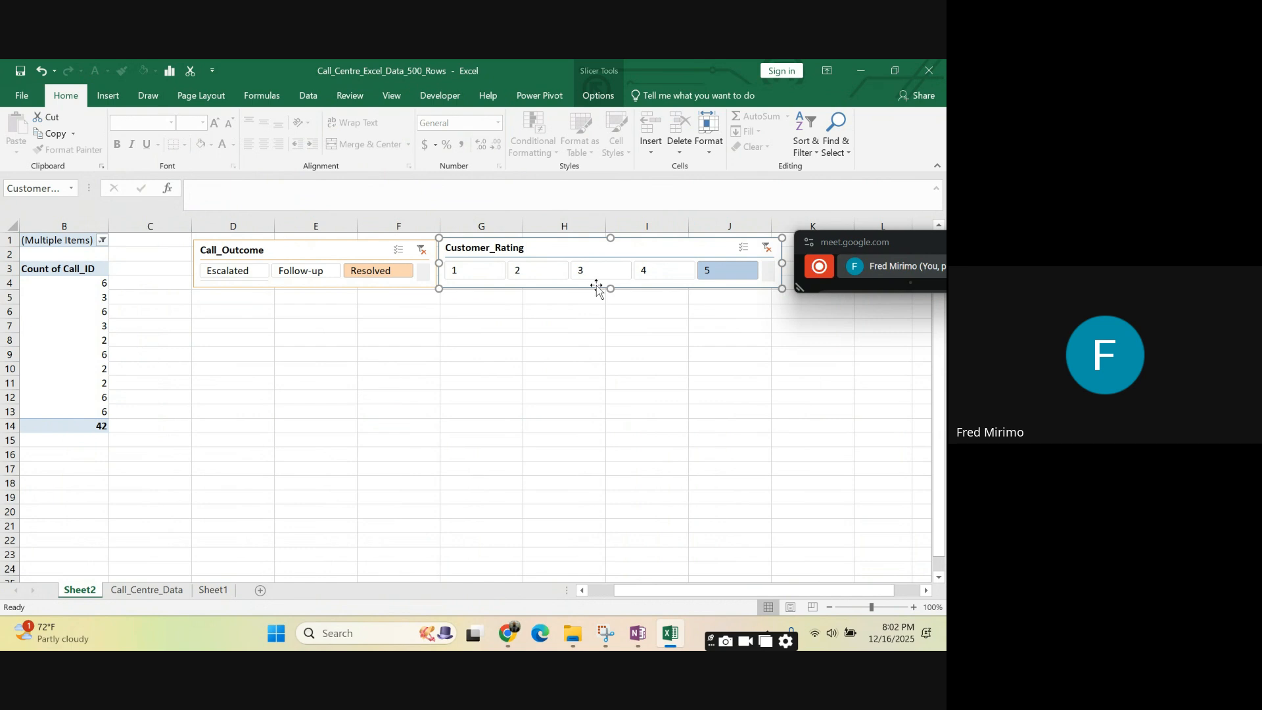
{"action": "left_click", "coordinate": [645, 381]}
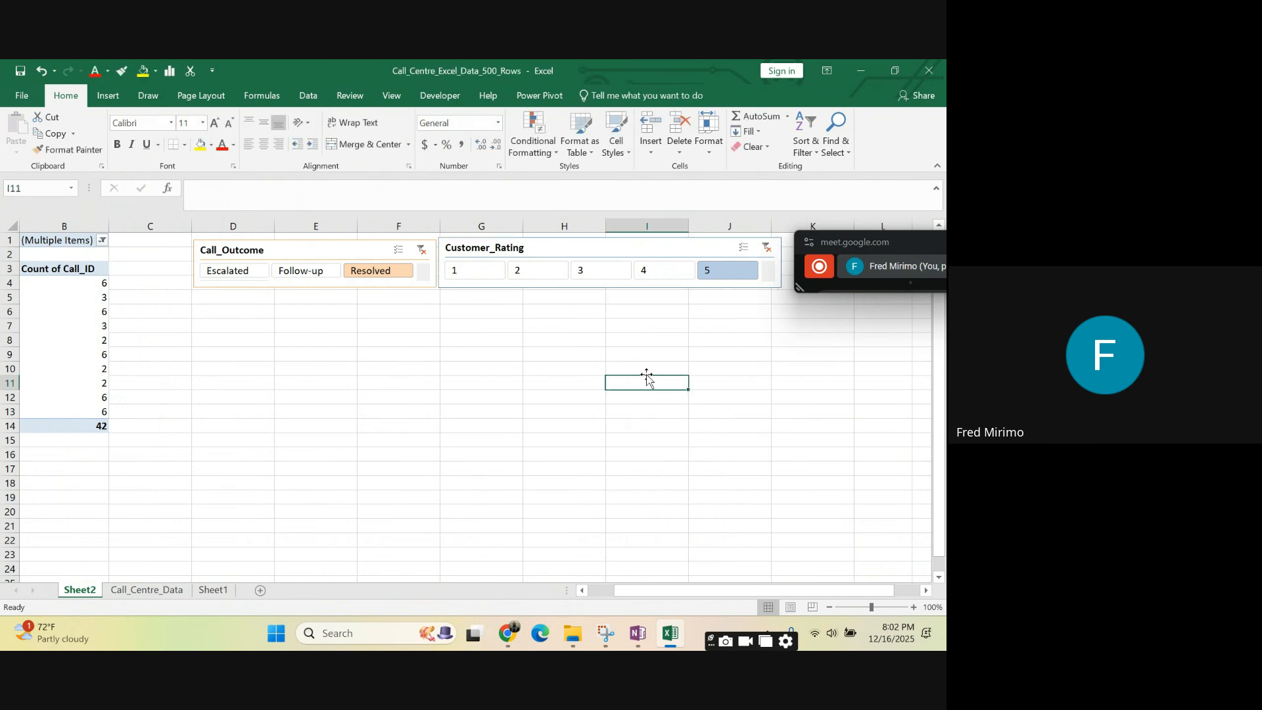
- Apply the blue slicer style with shaded buttons to the Customer_Rating slicer
{"action": "left_click", "coordinate": [702, 284]}
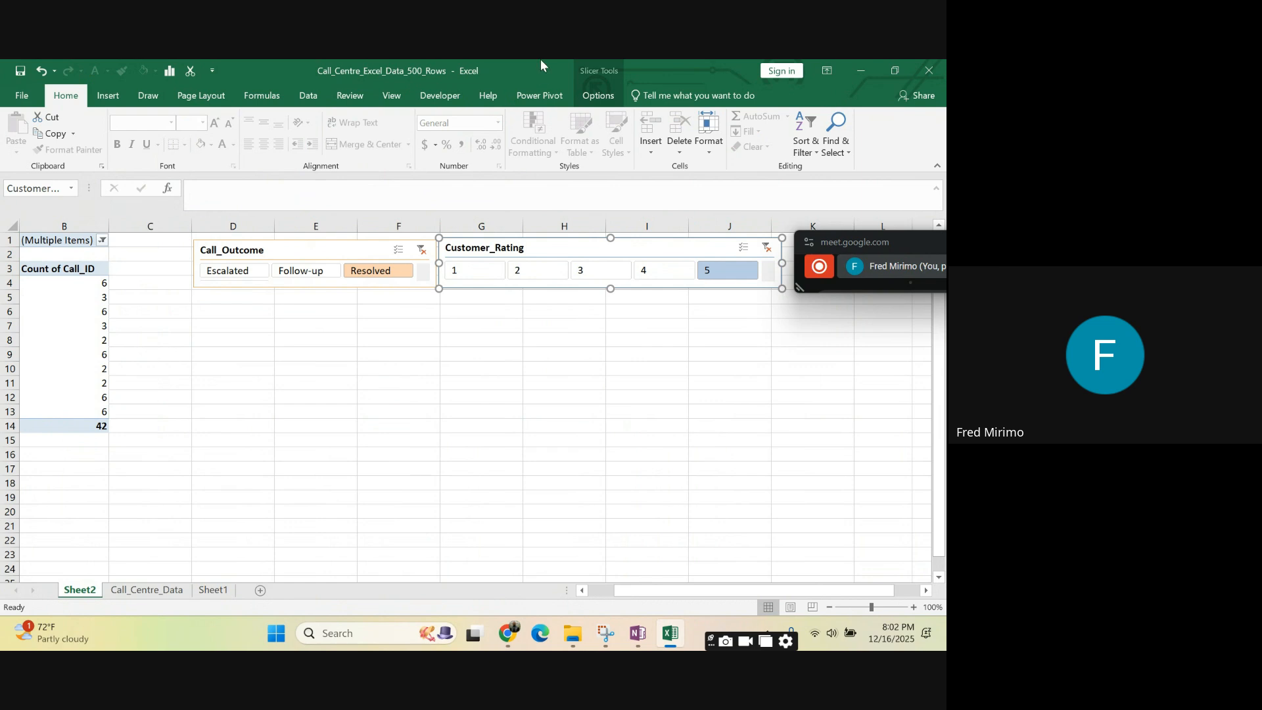
{"action": "left_click", "coordinate": [598, 95]}
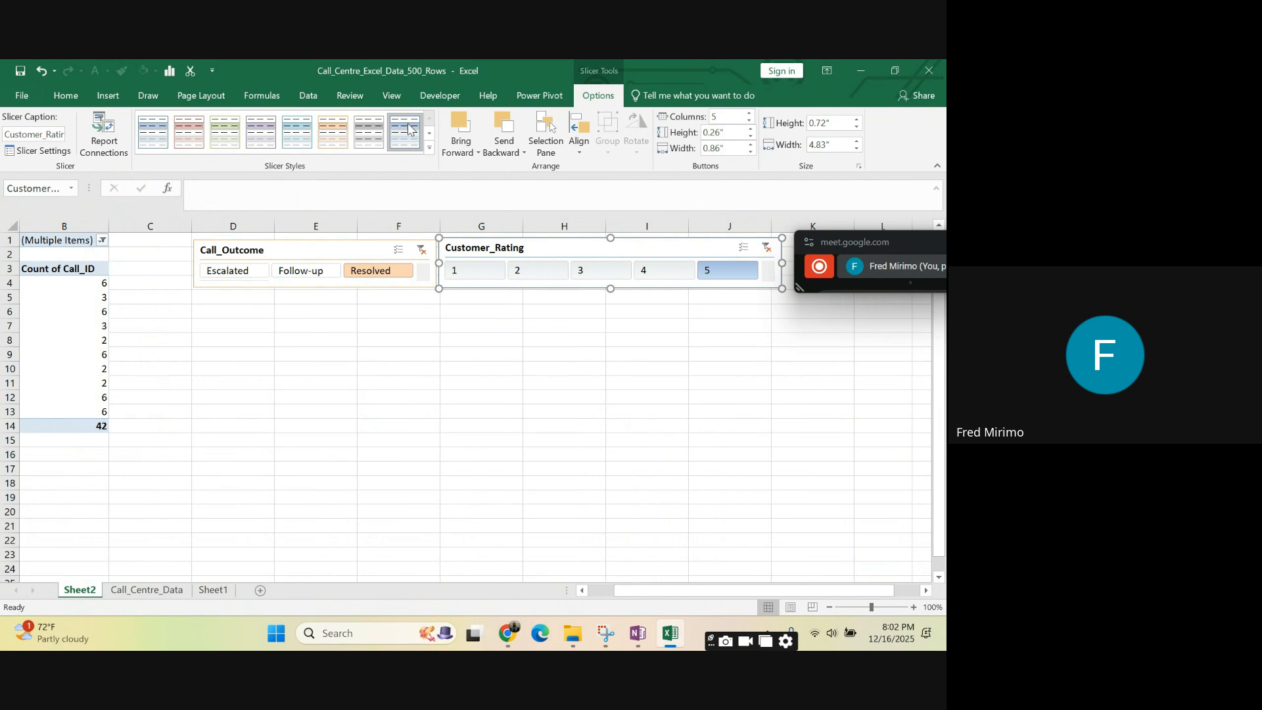
{"action": "left_click", "coordinate": [587, 382]}
{"action": "left_click", "coordinate": [501, 426]}
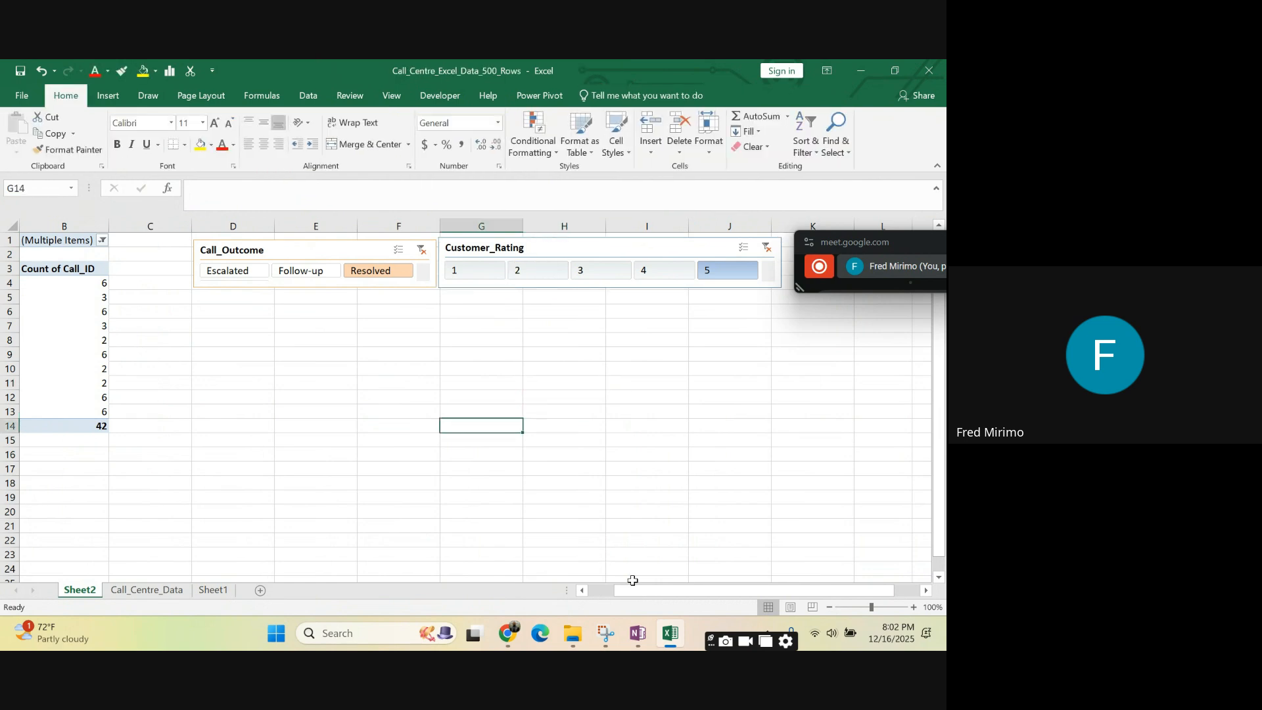
- Filter the PivotTable by Customer_Rating 1, 2 and 3 in turn, leaving rating 3 selected
{"action": "left_click_drag", "start_coordinate": [633, 581], "coordinate": [606, 580]}
{"action": "left_click", "coordinate": [369, 385]}
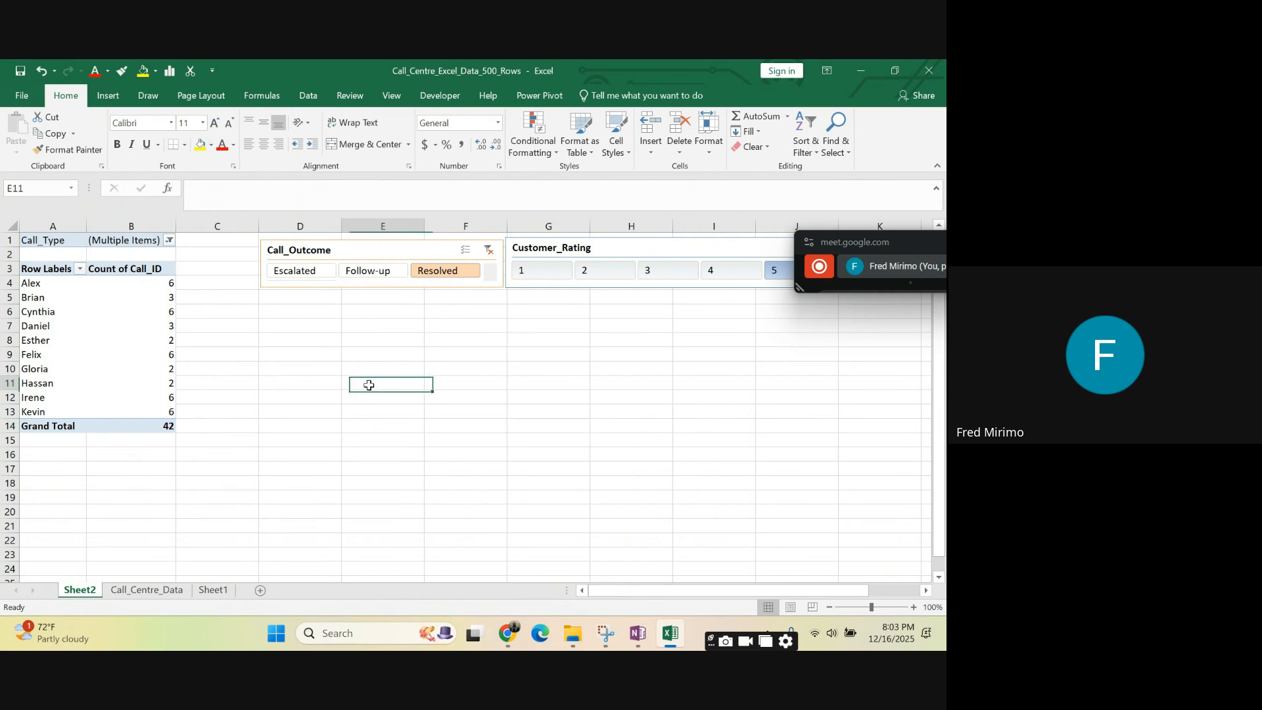
{"action": "left_click", "coordinate": [485, 367]}
{"action": "left_click", "coordinate": [544, 274]}
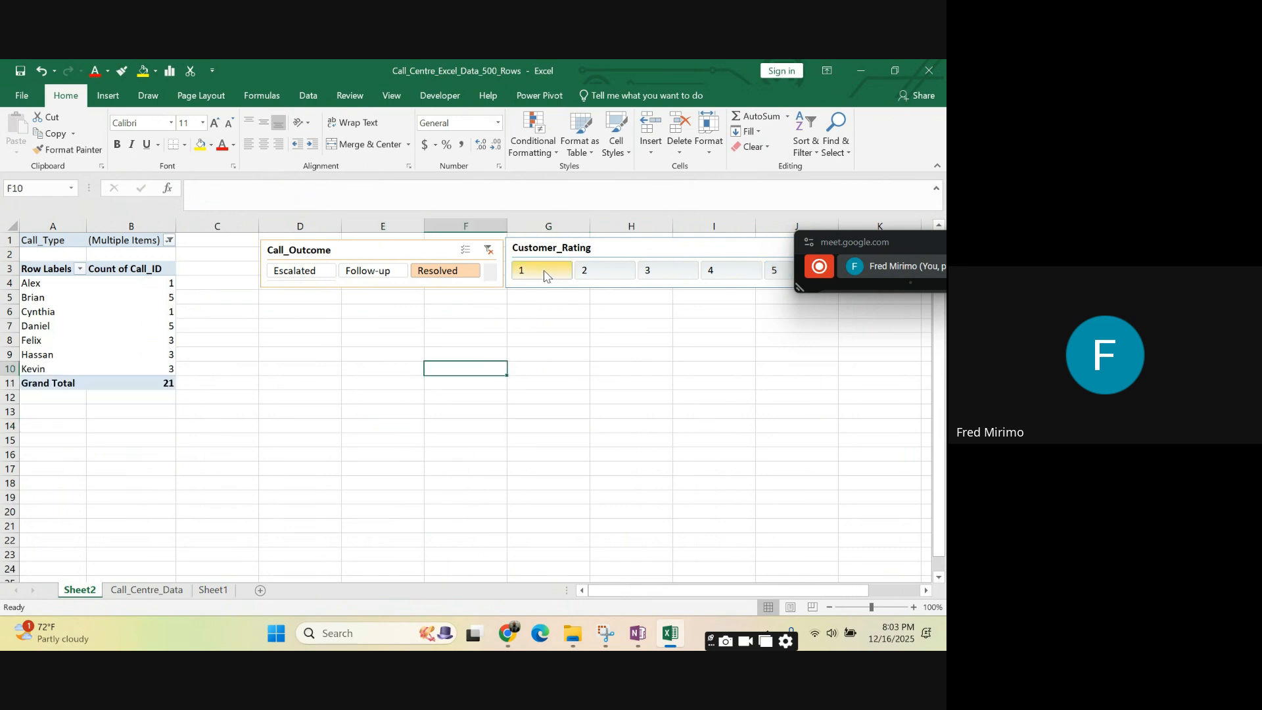
{"action": "left_click", "coordinate": [599, 275]}
{"action": "left_click", "coordinate": [673, 276]}
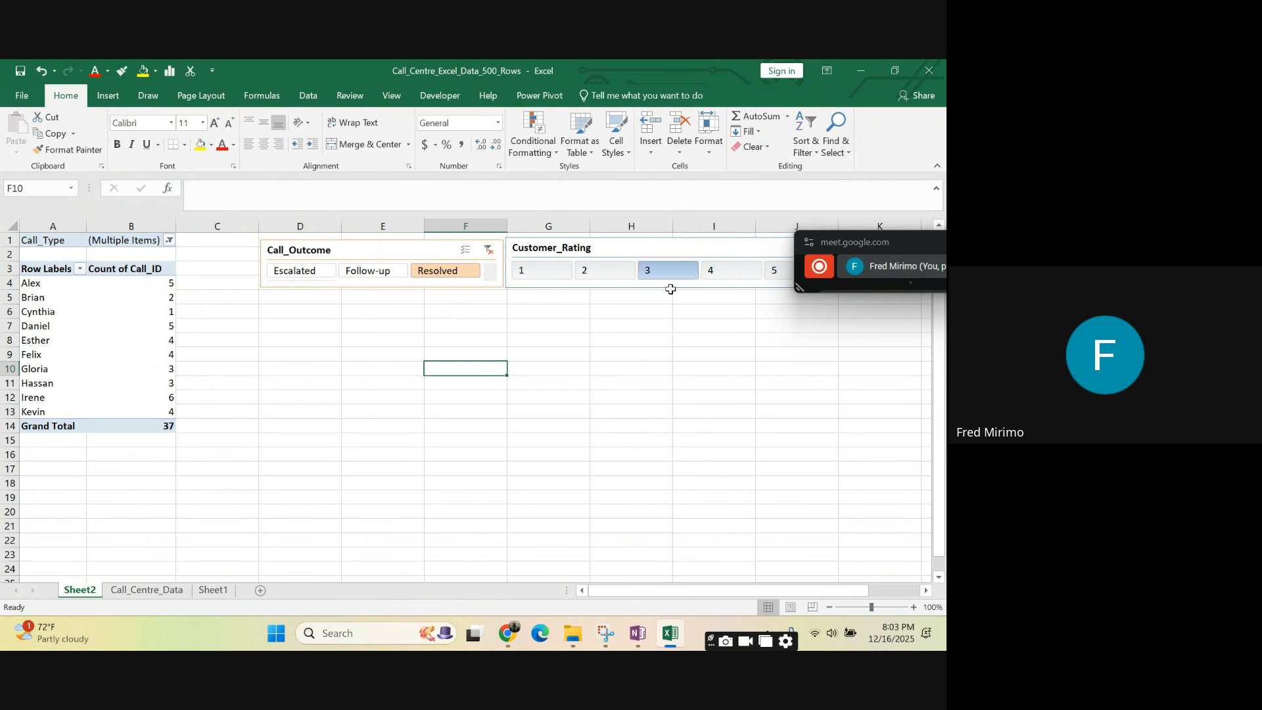
{"action": "left_click", "coordinate": [608, 371]}
{"action": "left_click", "coordinate": [326, 411]}
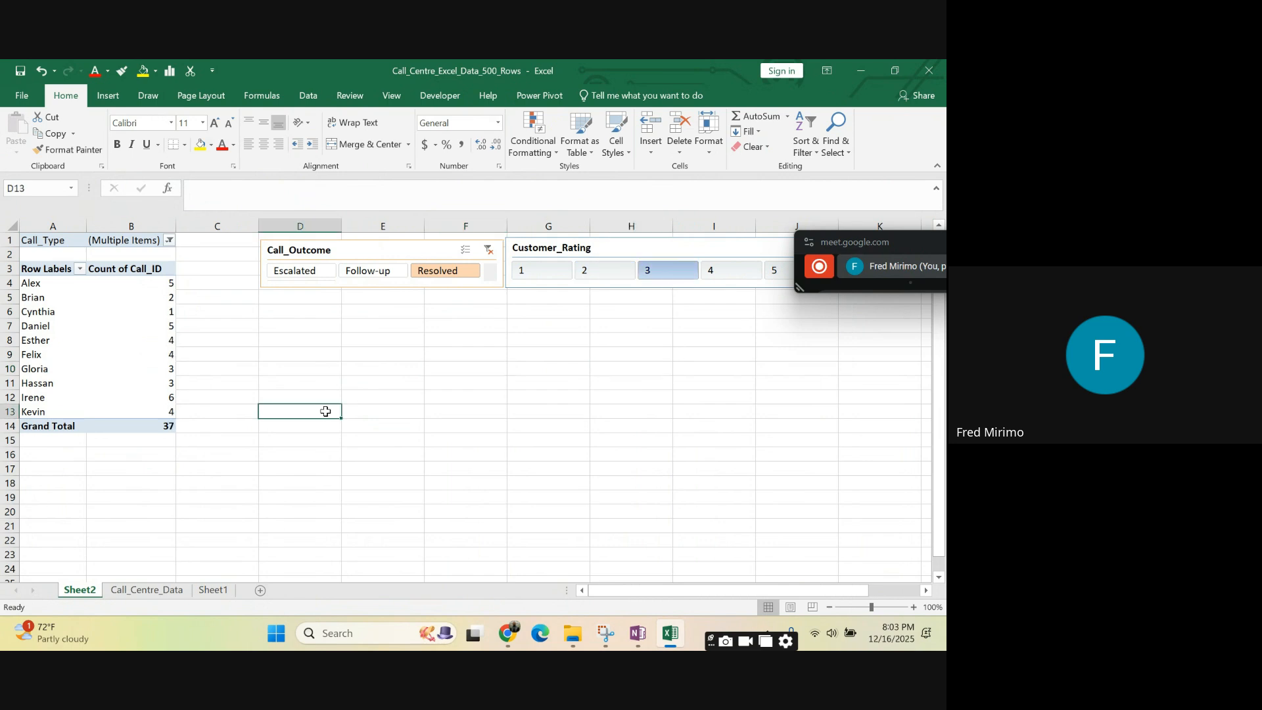
{"action": "left_click", "coordinate": [328, 342]}
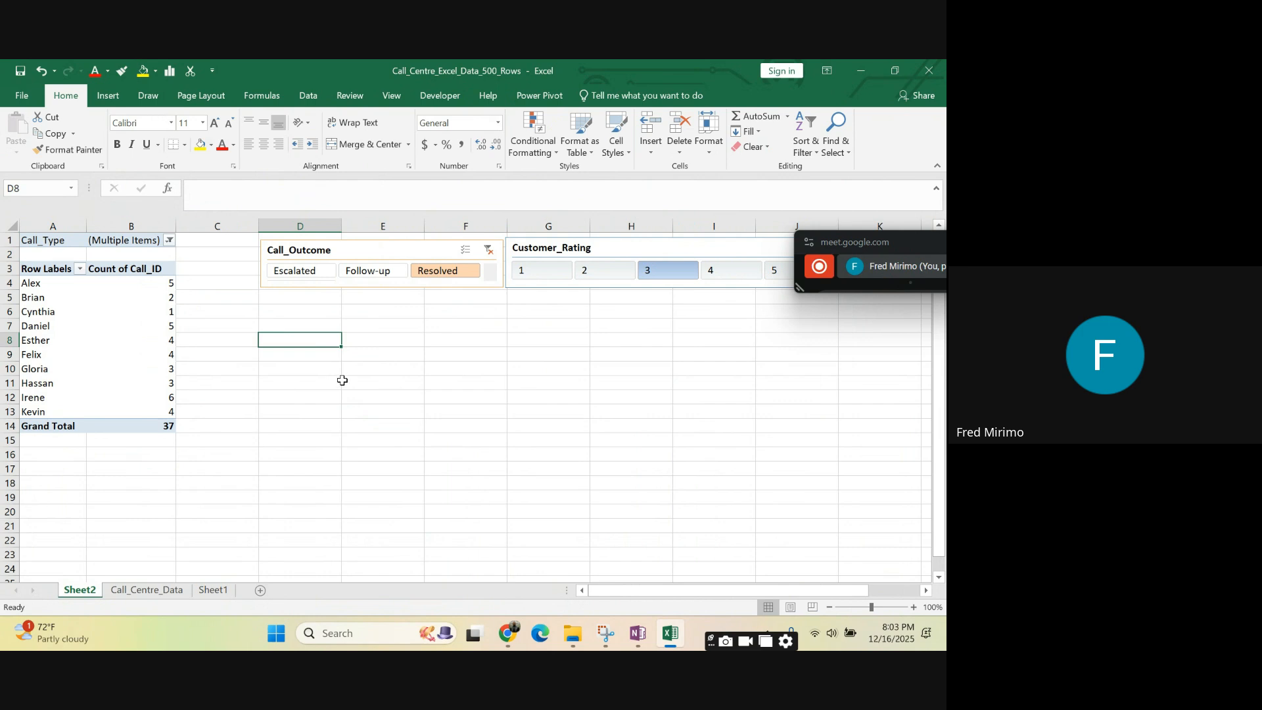
{"action": "left_click", "coordinate": [682, 424]}
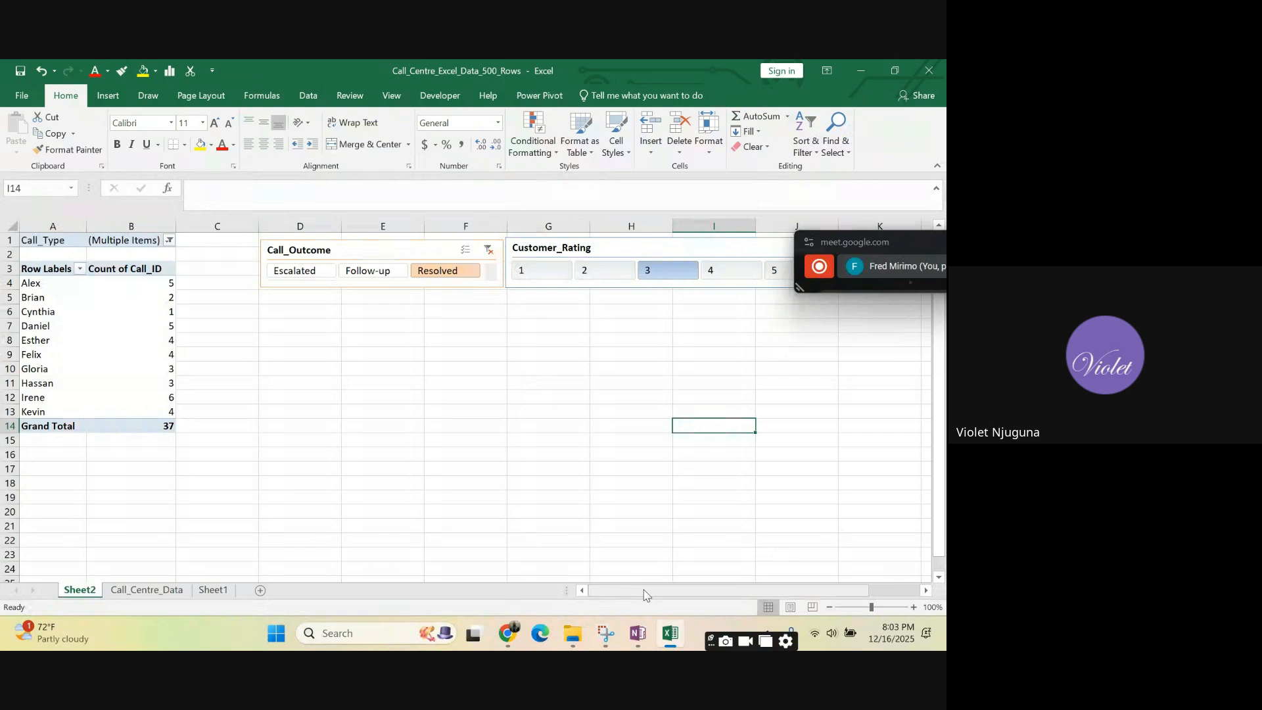
{"action": "mouse_move", "coordinate": [644, 595]}
{"action": "left_mouse_down"}
{"action": "mouse_move", "coordinate": [684, 594]}
{"action": "mouse_move", "coordinate": [644, 598]}
{"action": "left_mouse_up"}
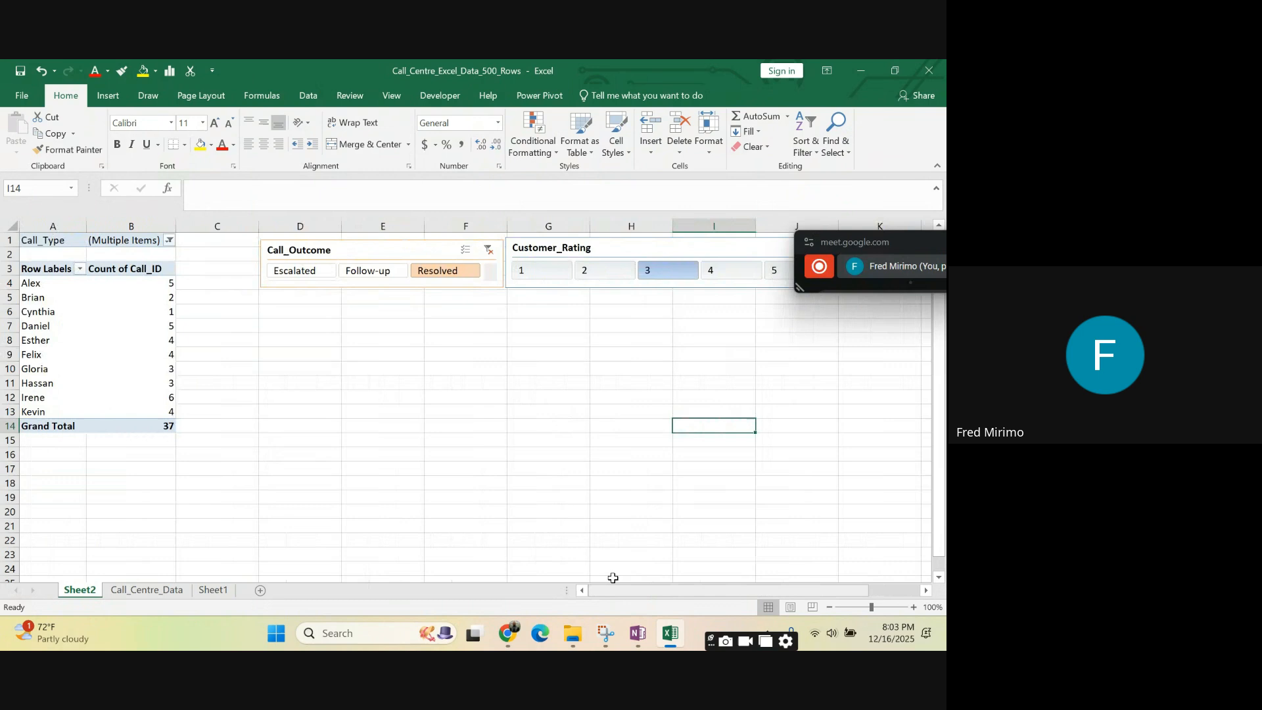
{"action": "left_click", "coordinate": [361, 393]}
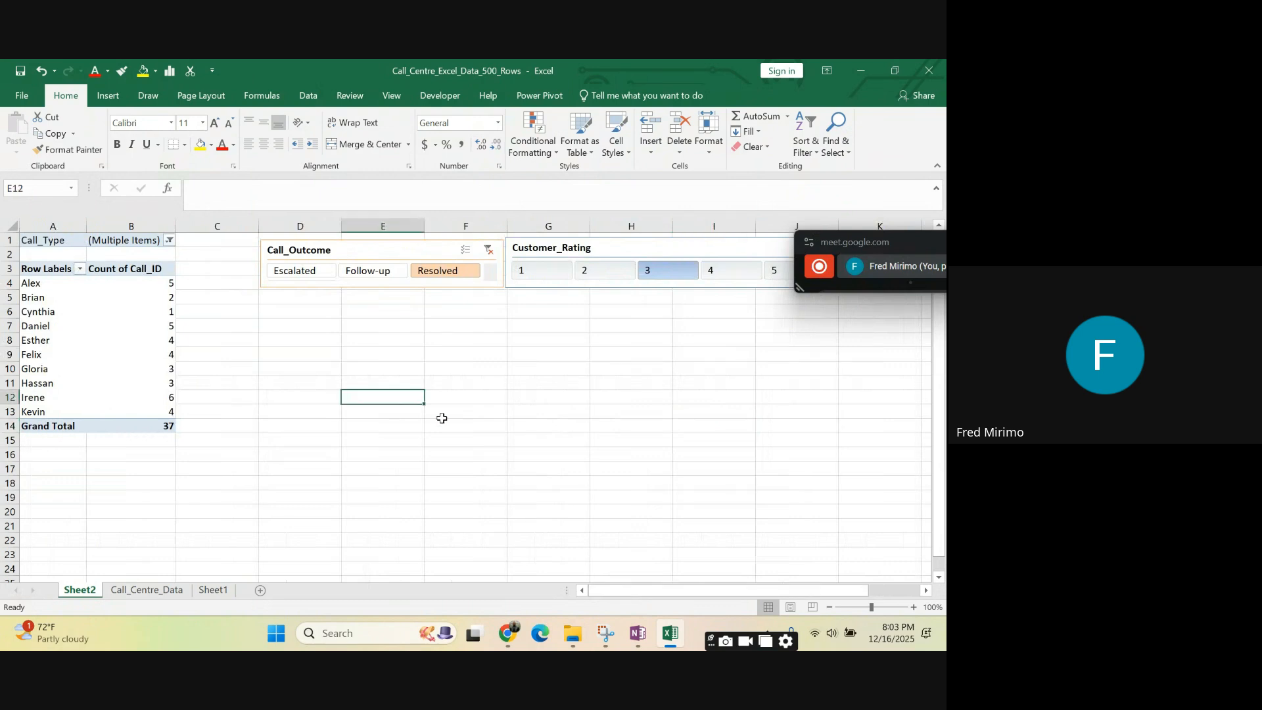
{"action": "left_click", "coordinate": [616, 248]}
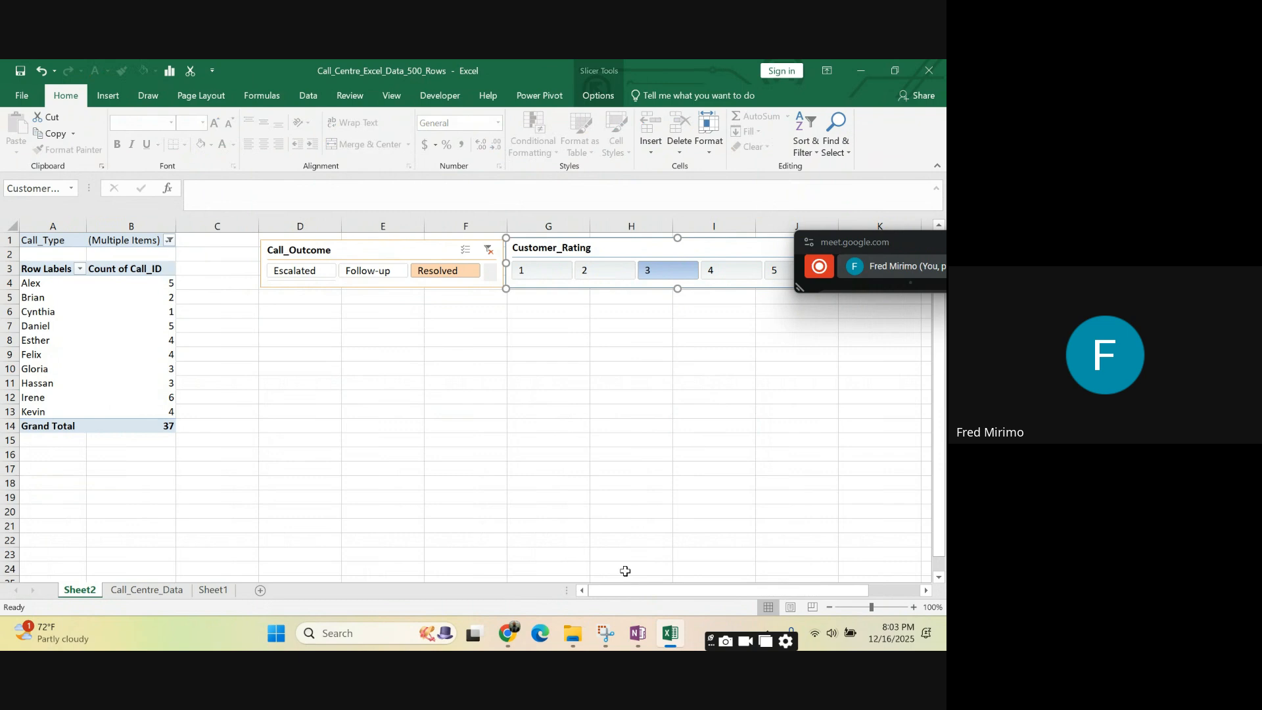
{"action": "mouse_move", "coordinate": [616, 592]}
{"action": "left_mouse_down"}
{"action": "mouse_move", "coordinate": [651, 597]}
{"action": "mouse_move", "coordinate": [615, 595]}
{"action": "left_mouse_up"}
- Sort the PivotTable rows by Count of Call_ID from largest to smallest
{"action": "mouse_move", "coordinate": [166, 281]}
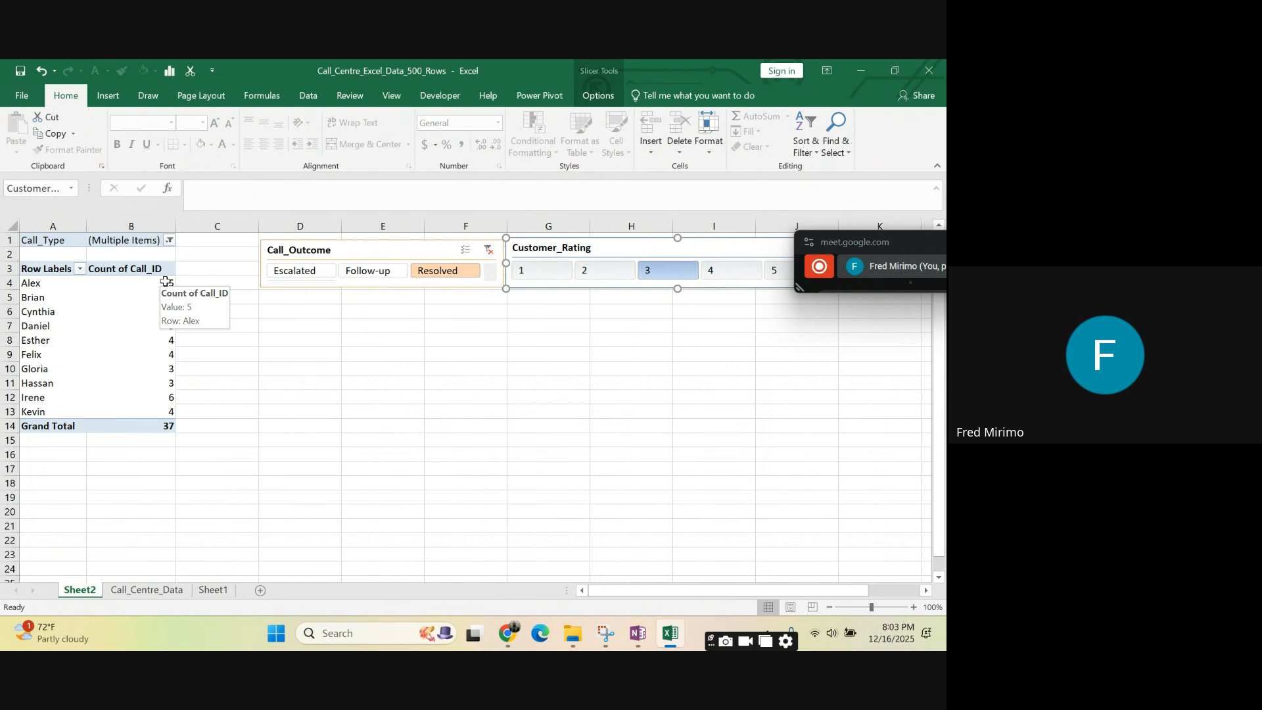
{"action": "left_click", "coordinate": [165, 281]}
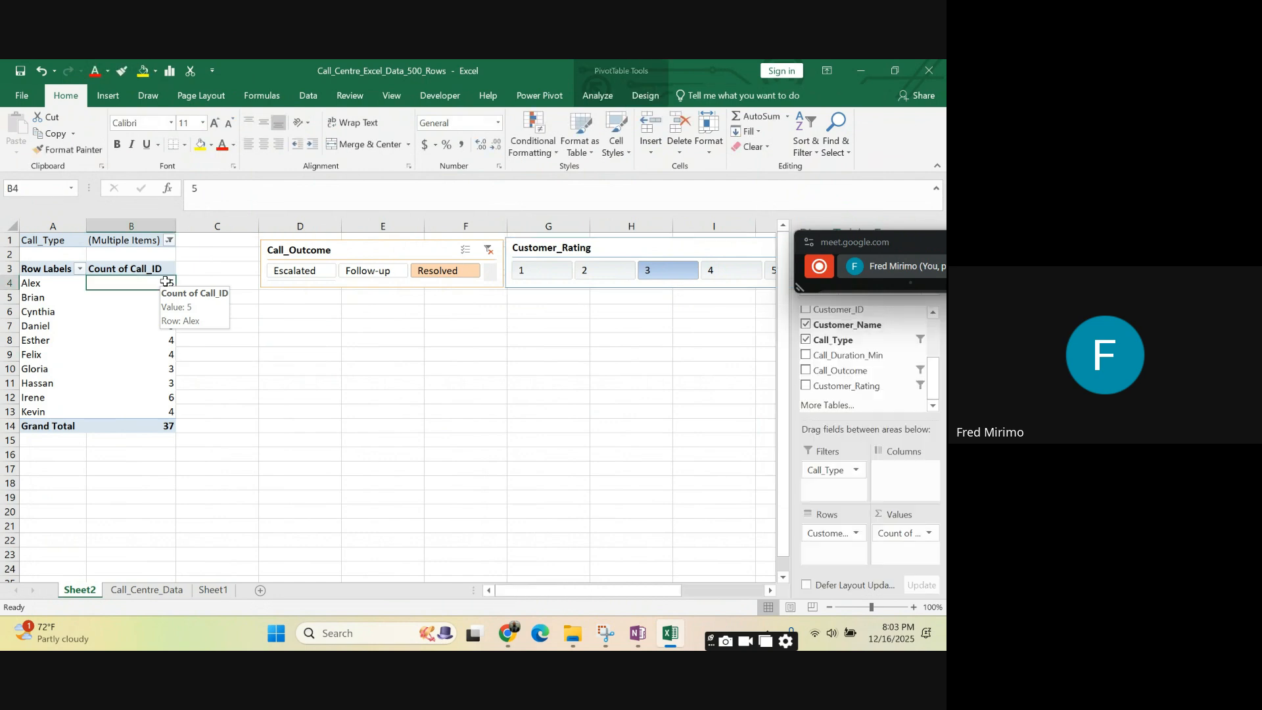
{"action": "right_click", "coordinate": [166, 282]}
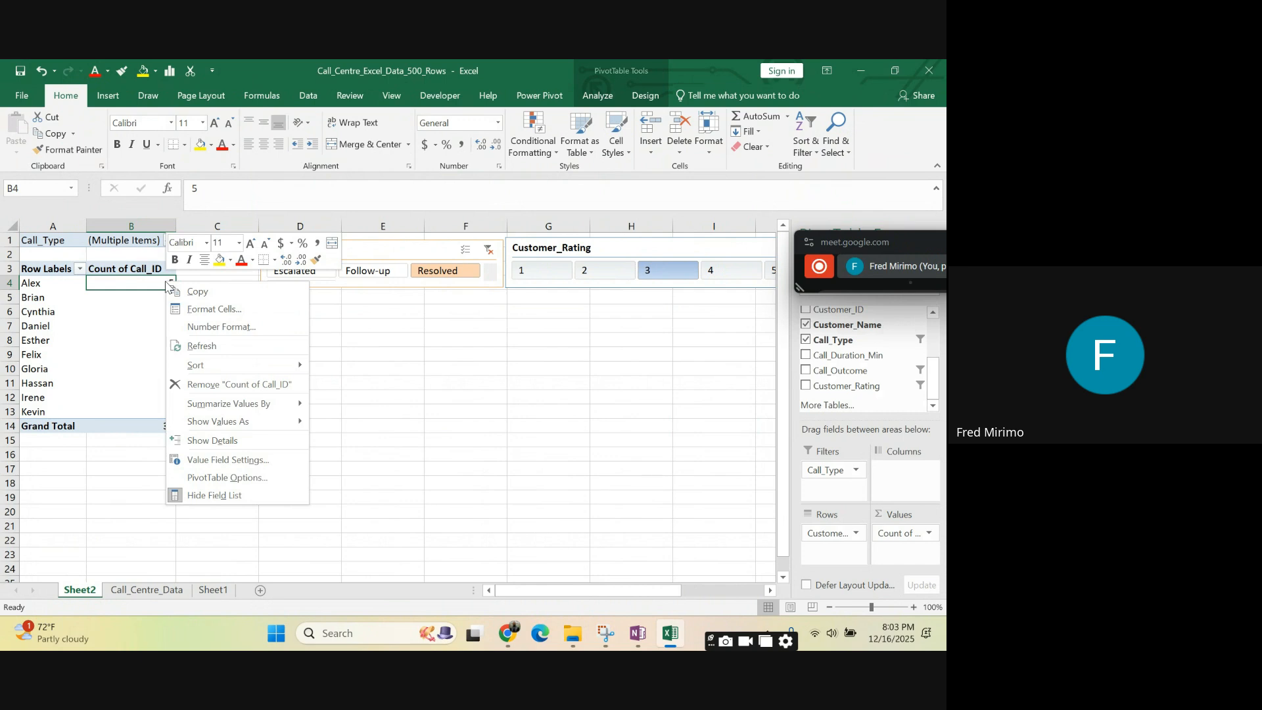
{"action": "mouse_move", "coordinate": [237, 368]}
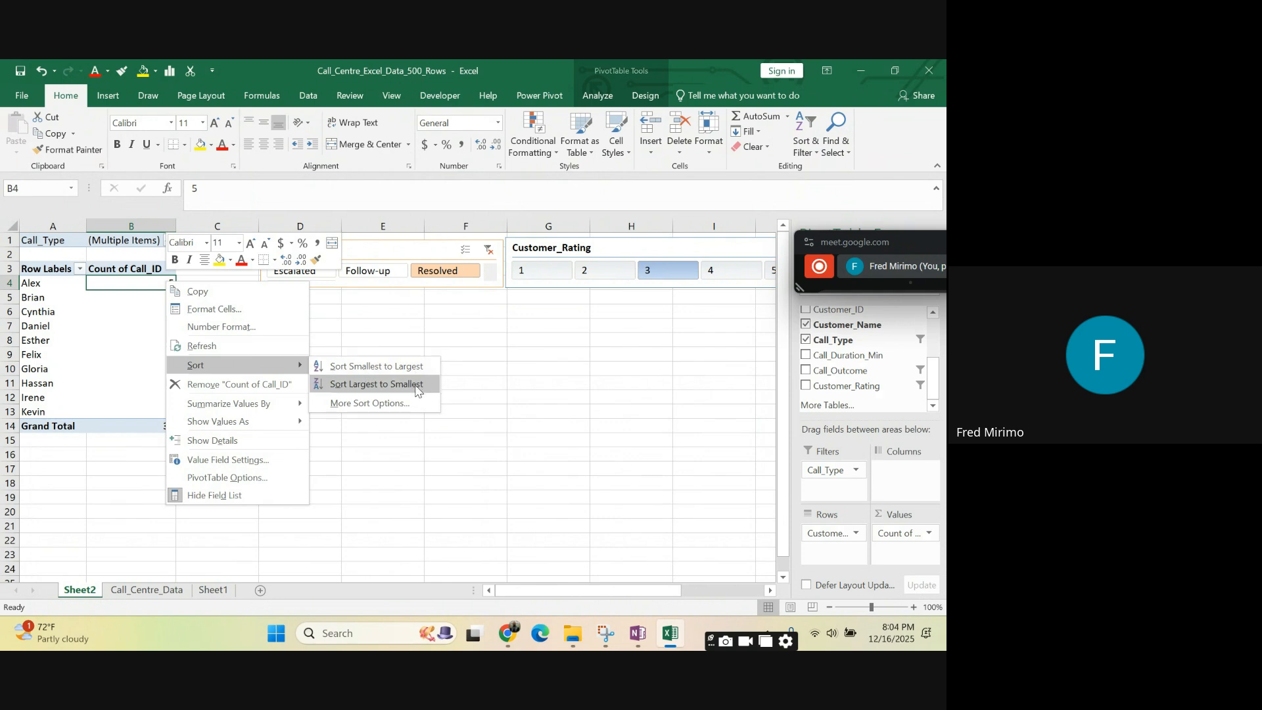
{"action": "left_click", "coordinate": [377, 385]}
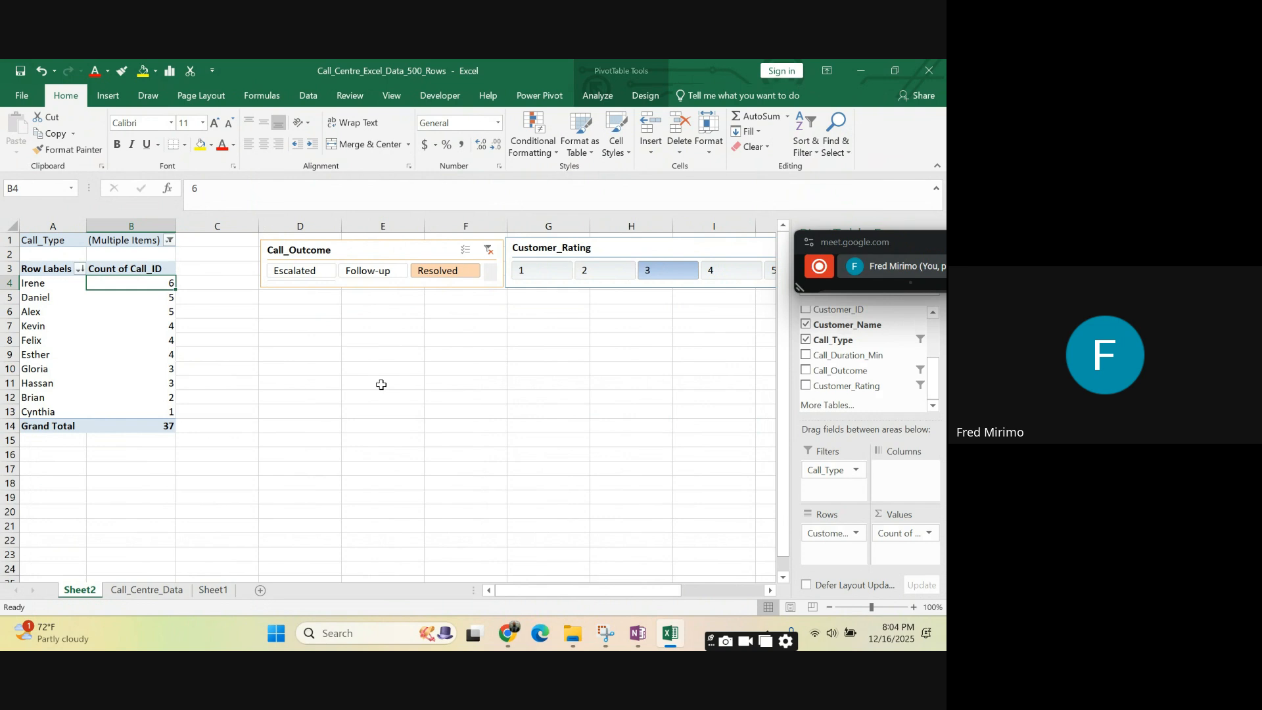
{"action": "left_click", "coordinate": [428, 383]}
{"action": "left_click", "coordinate": [104, 338]}
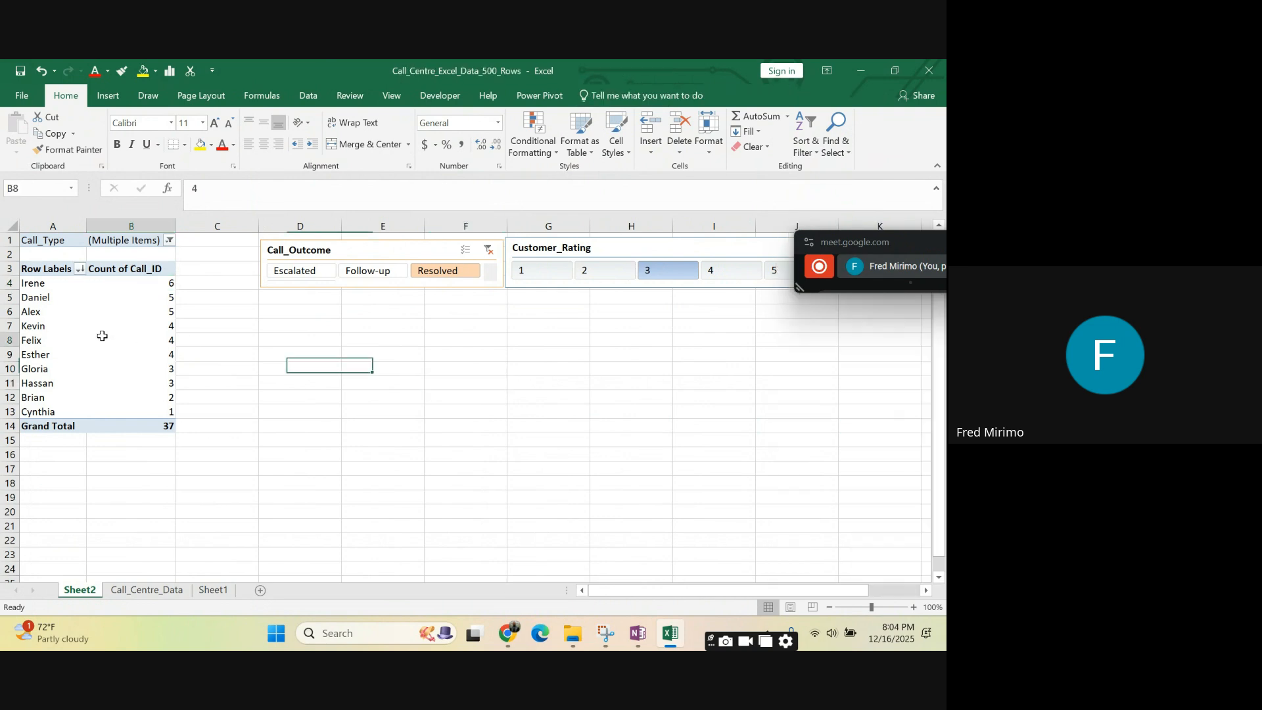
- Extend the slicer selections to include all three Call_Outcome items and Customer_Rating 1 to 5
{"action": "left_click", "coordinate": [169, 241]}
{"action": "left_click", "coordinate": [361, 394]}
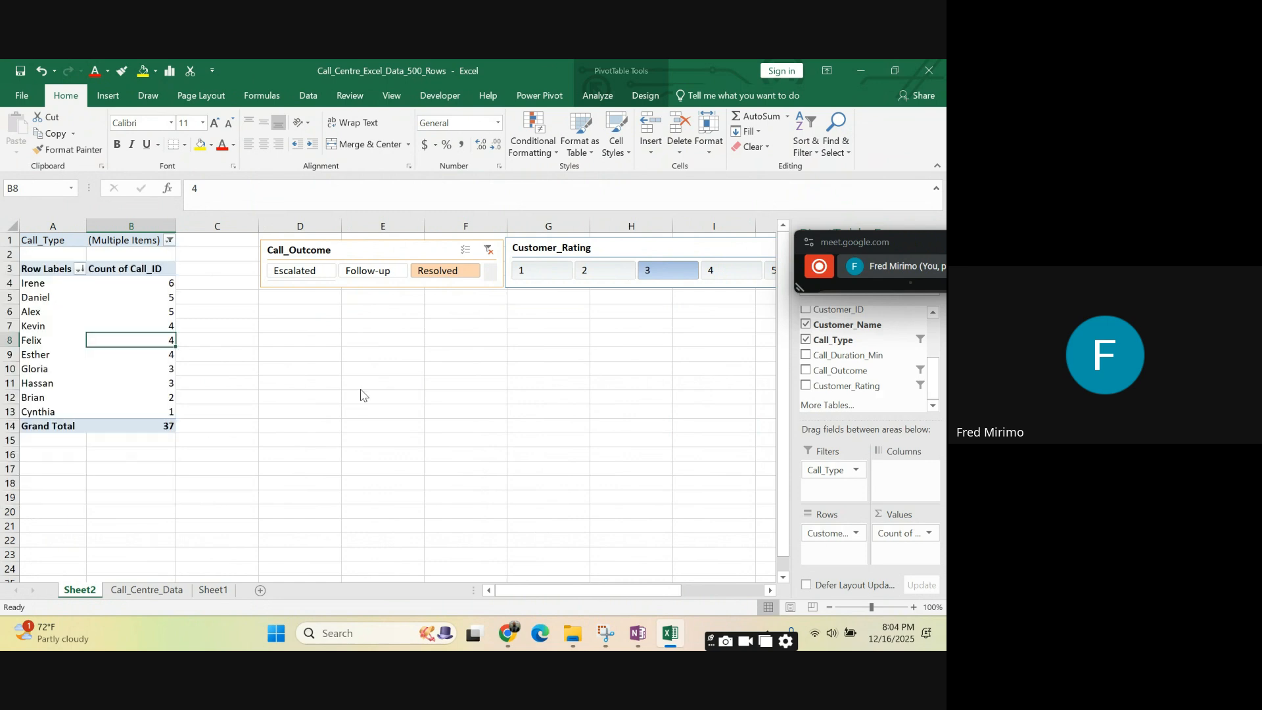
{"action": "left_click", "coordinate": [508, 398]}
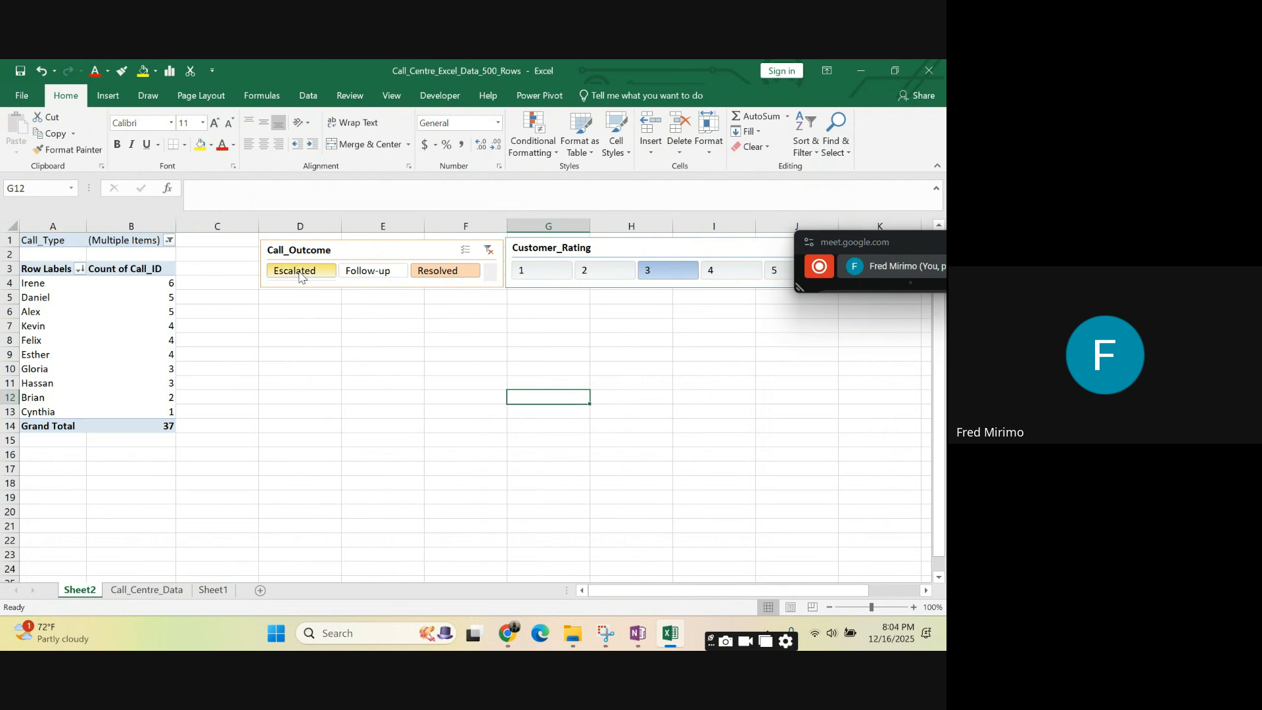
{"action": "left_click", "coordinate": [533, 275]}
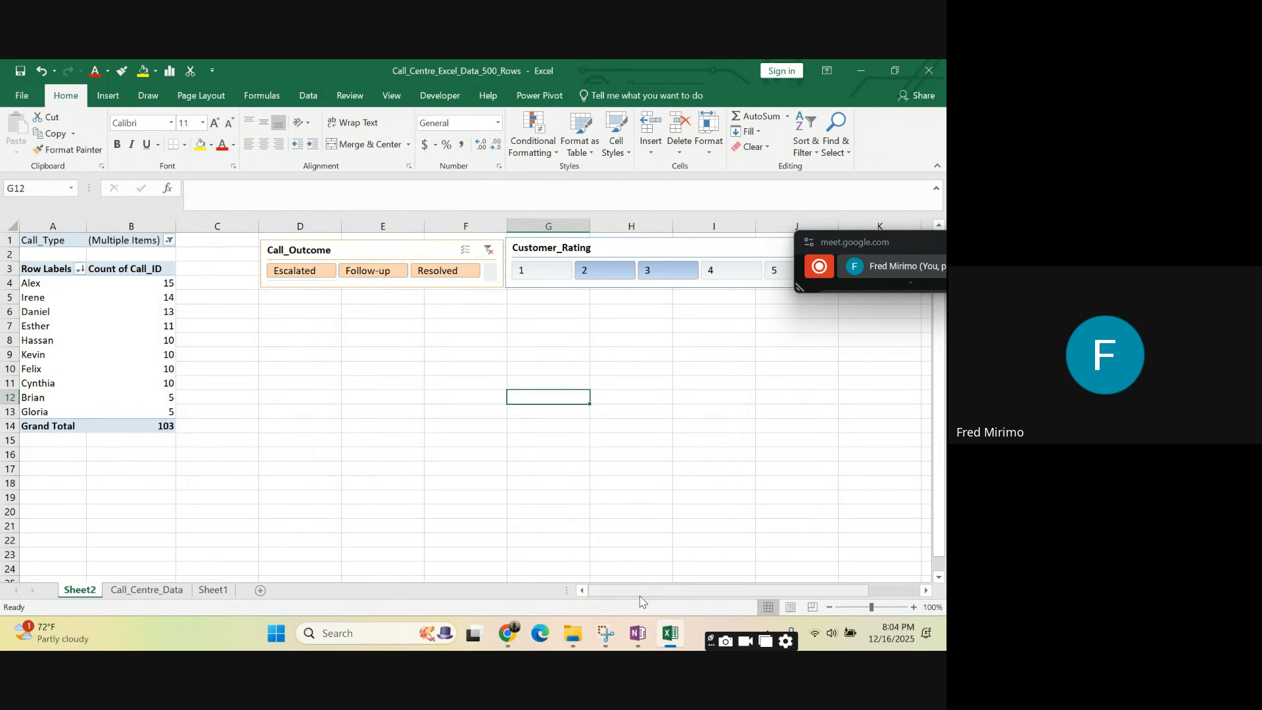
{"action": "scroll", "coordinate": [641, 595], "scroll_direction": "right", "scroll_amount": 3}
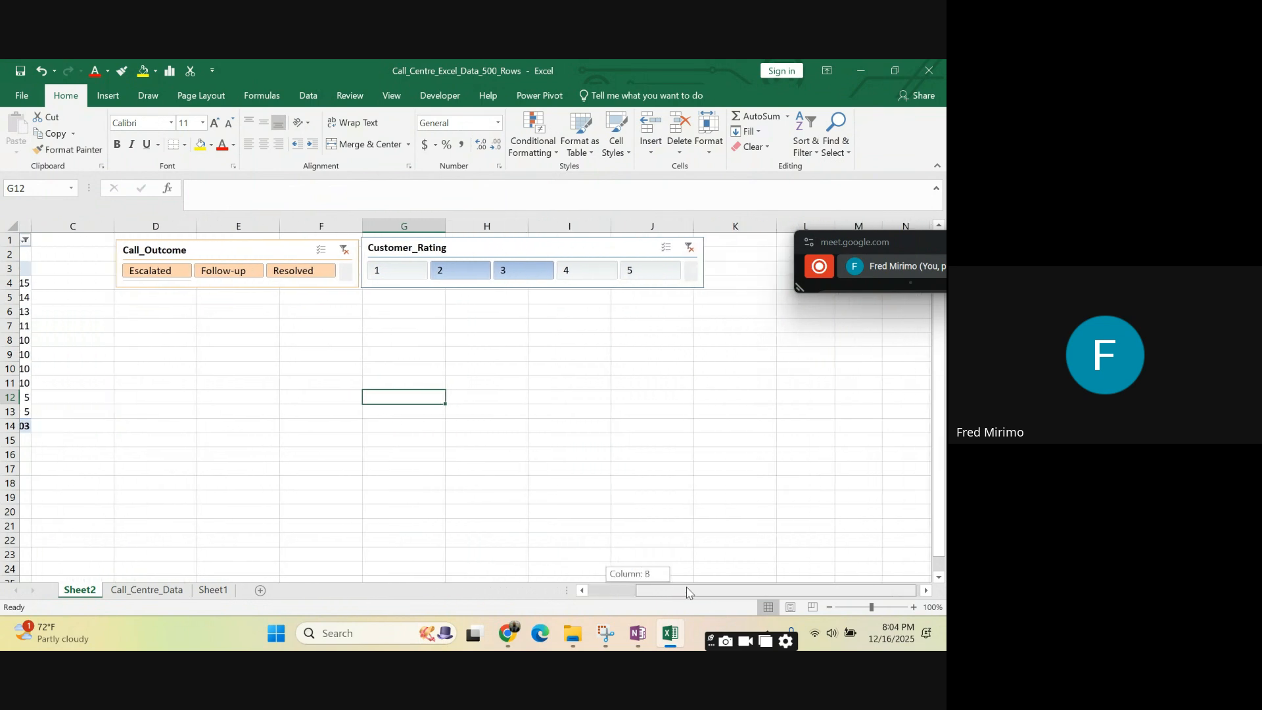
{"action": "left_click", "coordinate": [646, 273]}
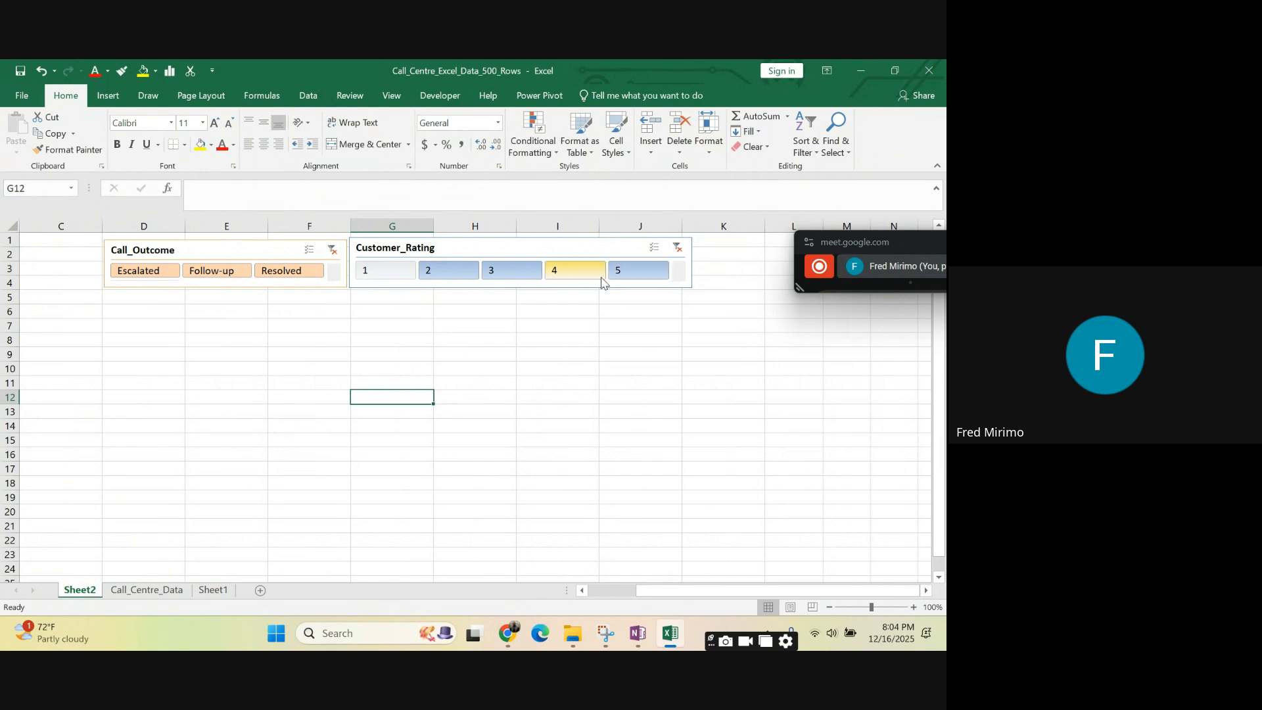
{"action": "left_click", "coordinate": [560, 272]}
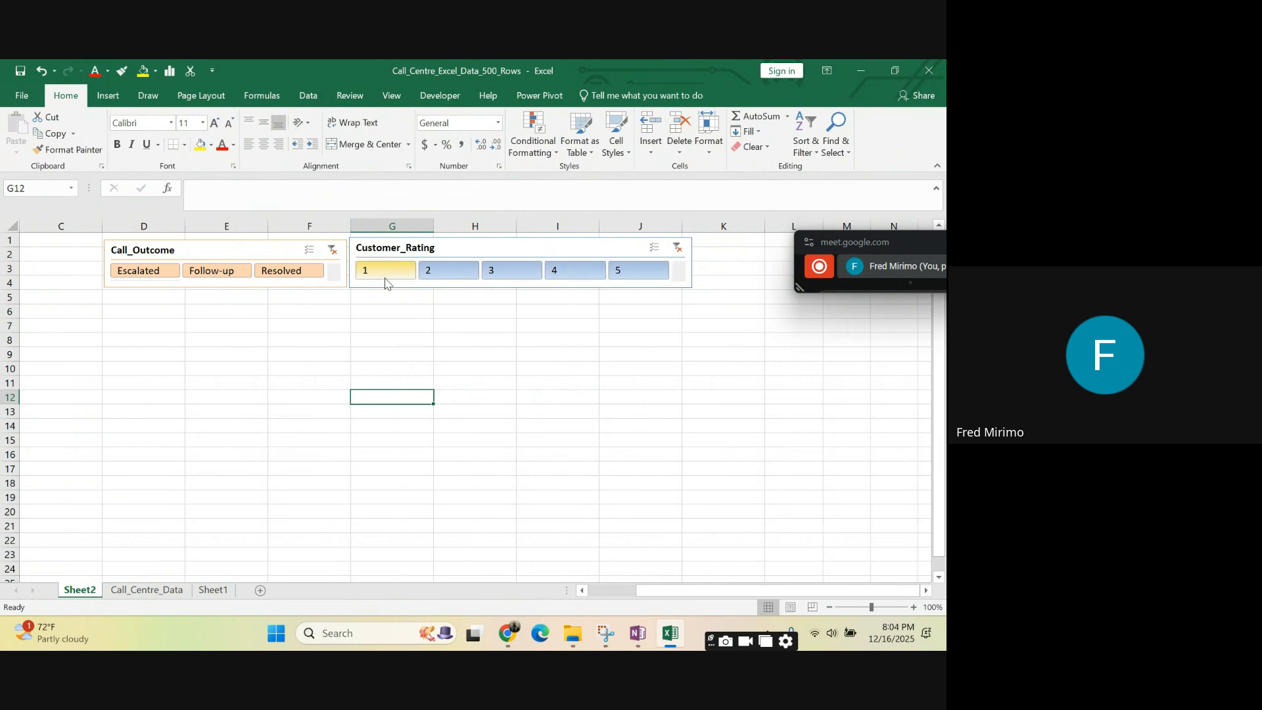
{"action": "left_click", "coordinate": [385, 278]}
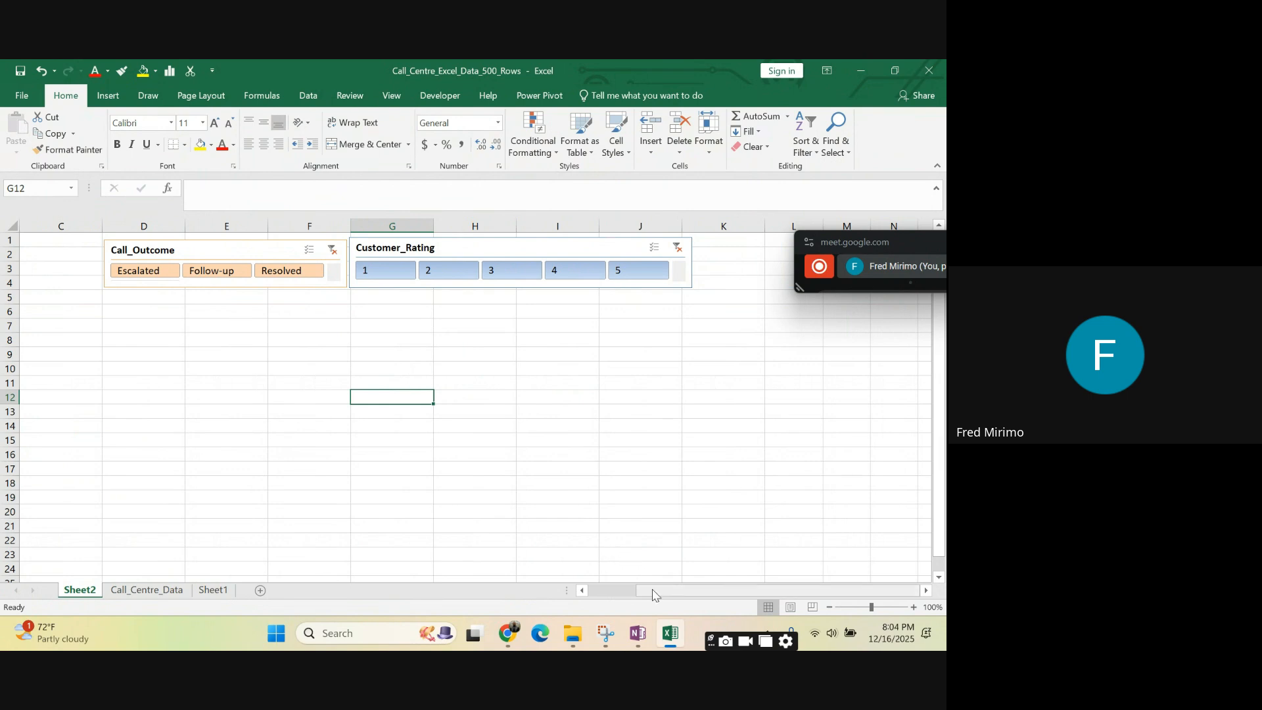
{"action": "left_click_drag", "start_coordinate": [655, 591], "coordinate": [567, 584]}
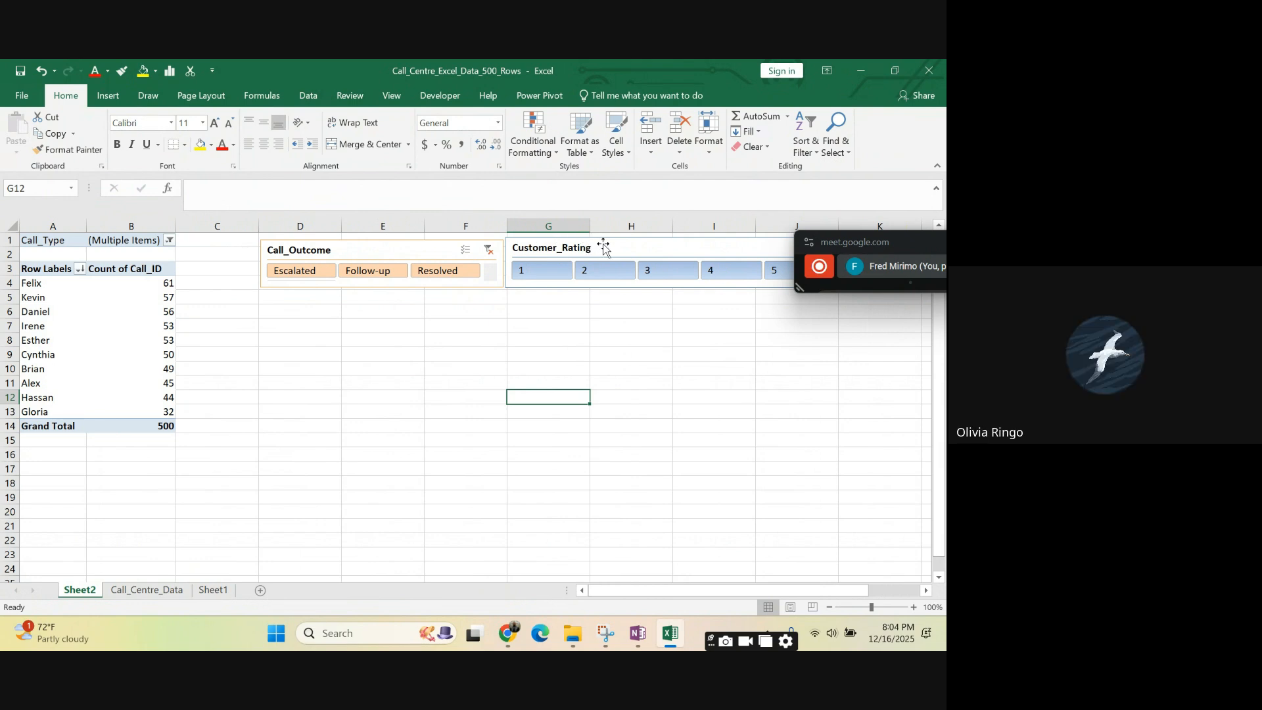
- Nudge the Customer_Rating slicer slightly down so that its header lines up with the Call_Outcome slicer
{"action": "left_click", "coordinate": [619, 248]}
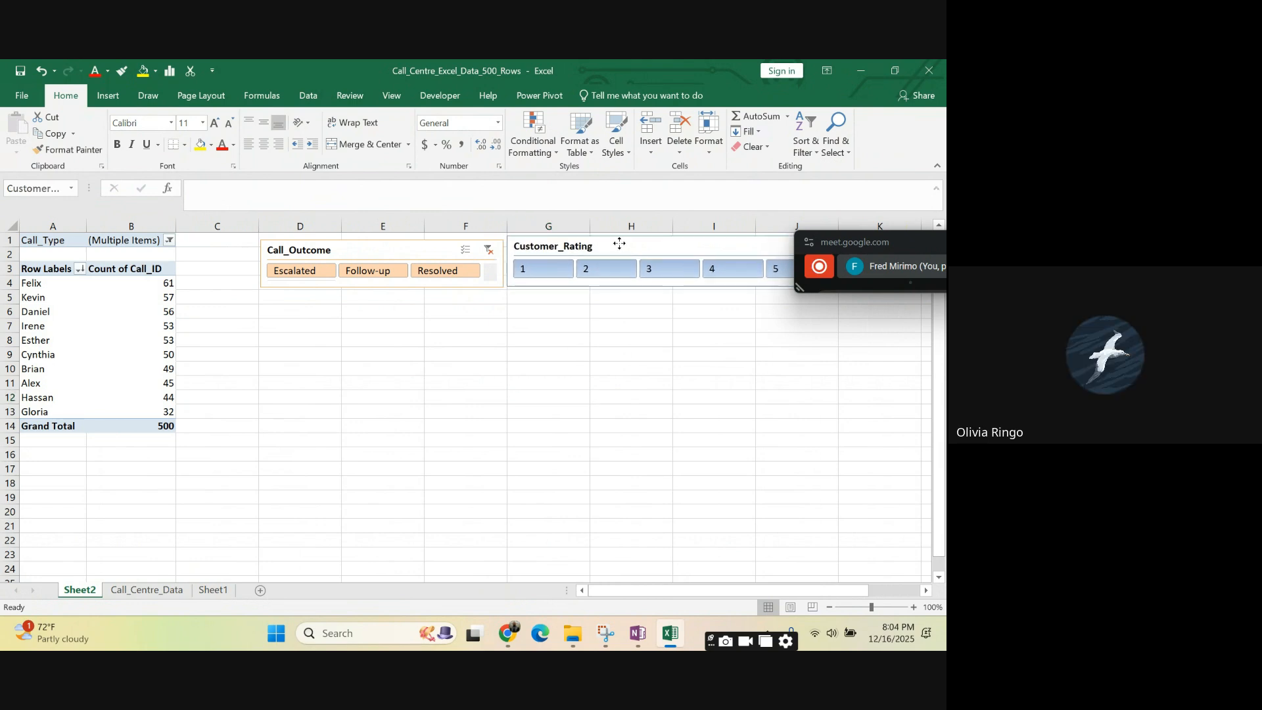
{"action": "left_click_drag", "start_coordinate": [619, 246], "coordinate": [617, 248]}
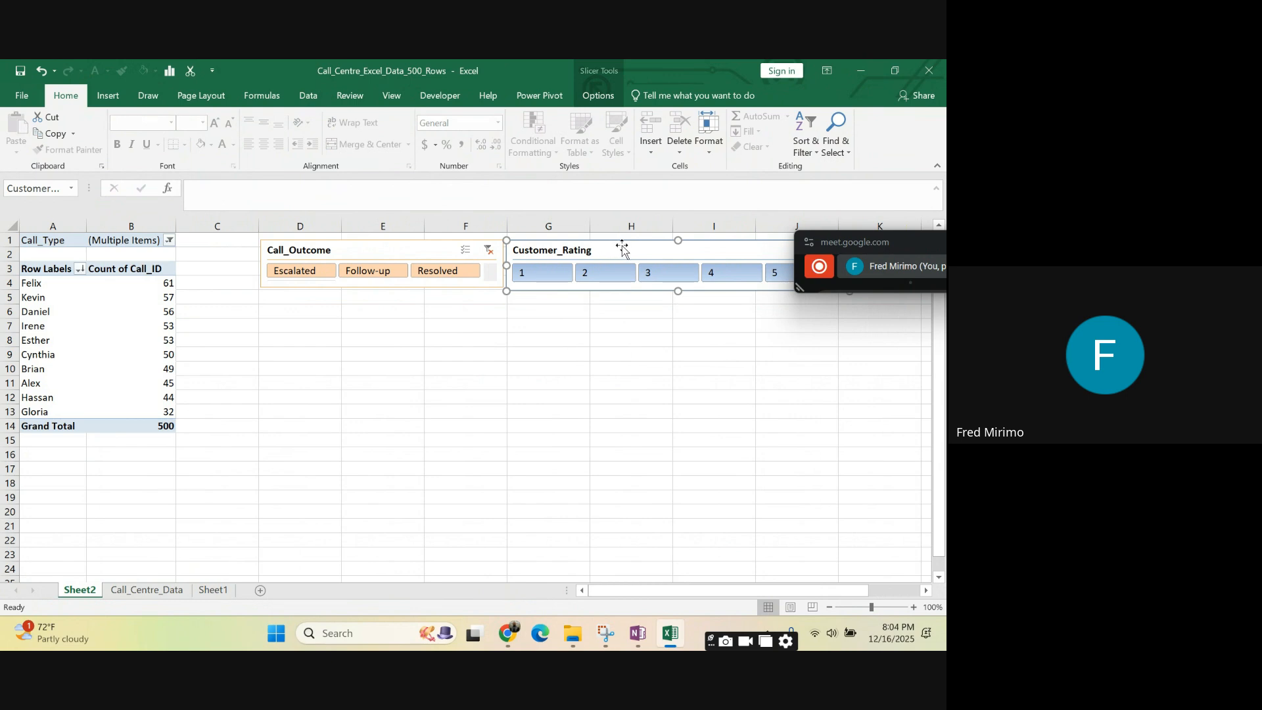
{"action": "left_click", "coordinate": [902, 246]}
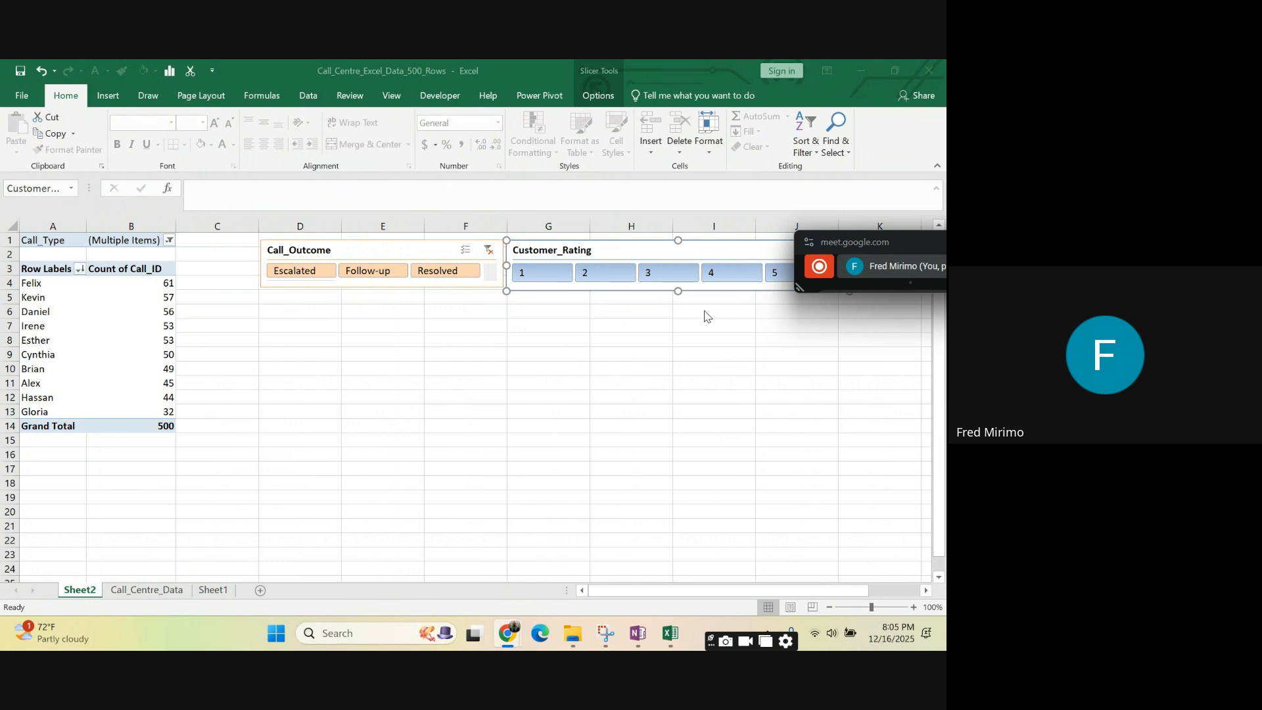
{"action": "left_click", "coordinate": [457, 433]}
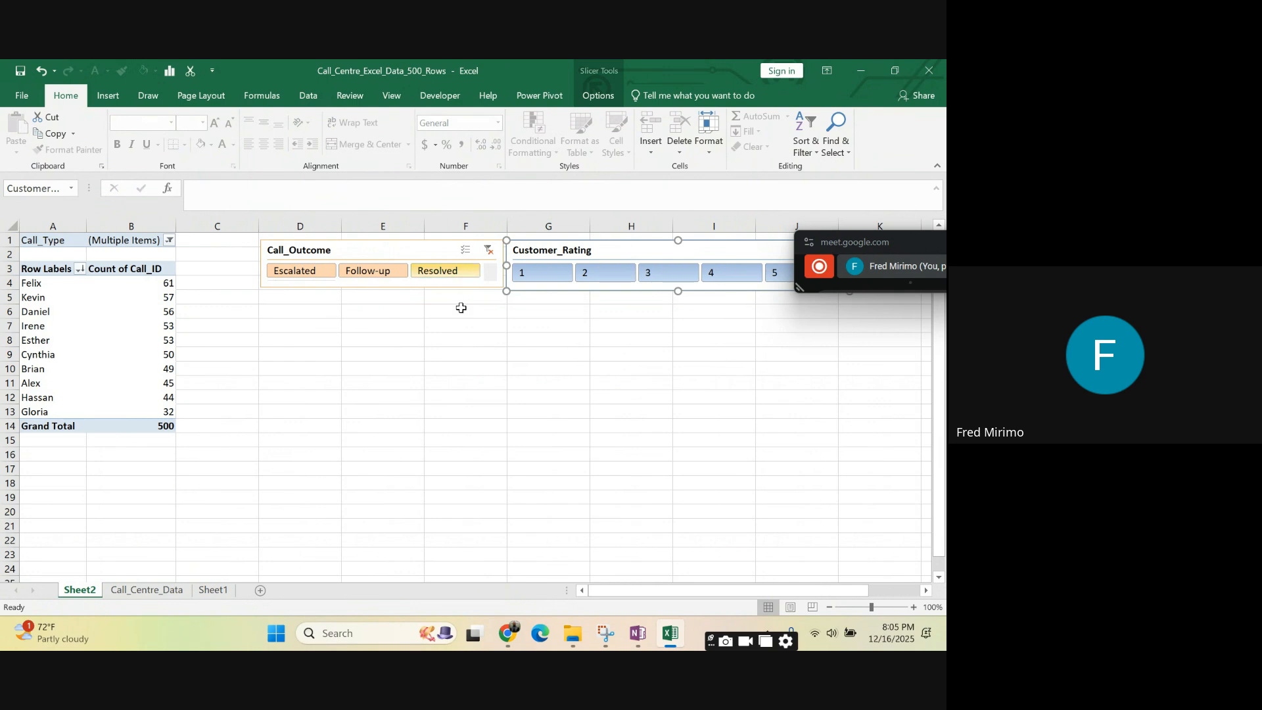
- Narrow the Customer_Rating slicer slightly so that it ends at the outer edge of column J
{"action": "mouse_move", "coordinate": [636, 591]}
{"action": "left_mouse_down"}
{"action": "mouse_move", "coordinate": [677, 595]}
{"action": "mouse_move", "coordinate": [635, 593]}
{"action": "left_mouse_up"}
{"action": "left_click", "coordinate": [597, 407]}
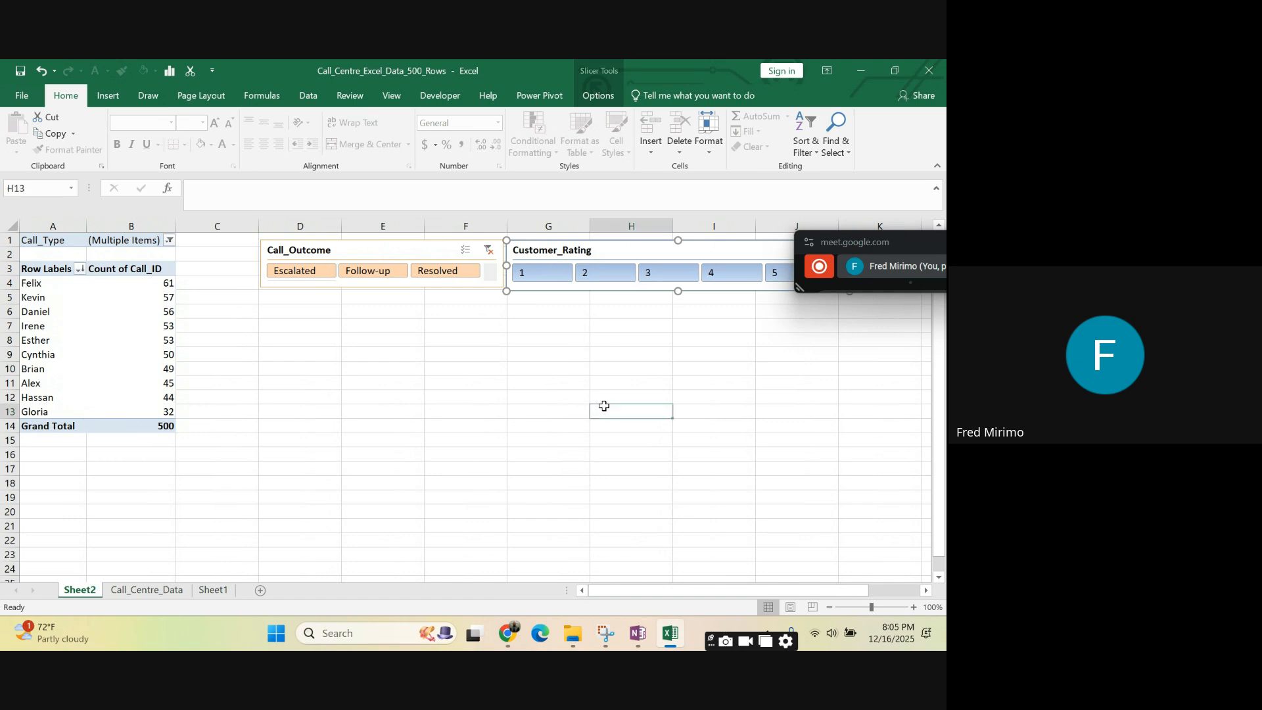
{"action": "left_click", "coordinate": [718, 422]}
{"action": "left_click_drag", "start_coordinate": [629, 591], "coordinate": [655, 587]}
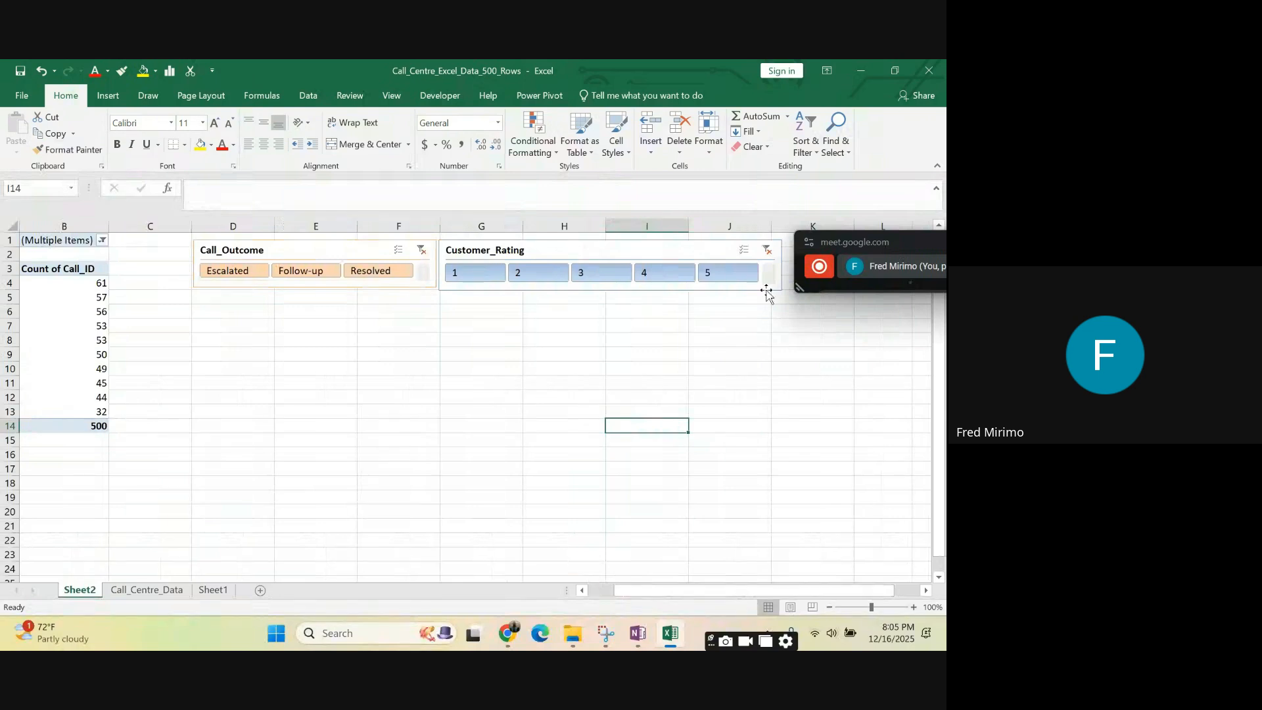
{"action": "left_click", "coordinate": [767, 286]}
{"action": "left_click_drag", "start_coordinate": [783, 265], "coordinate": [771, 265]}
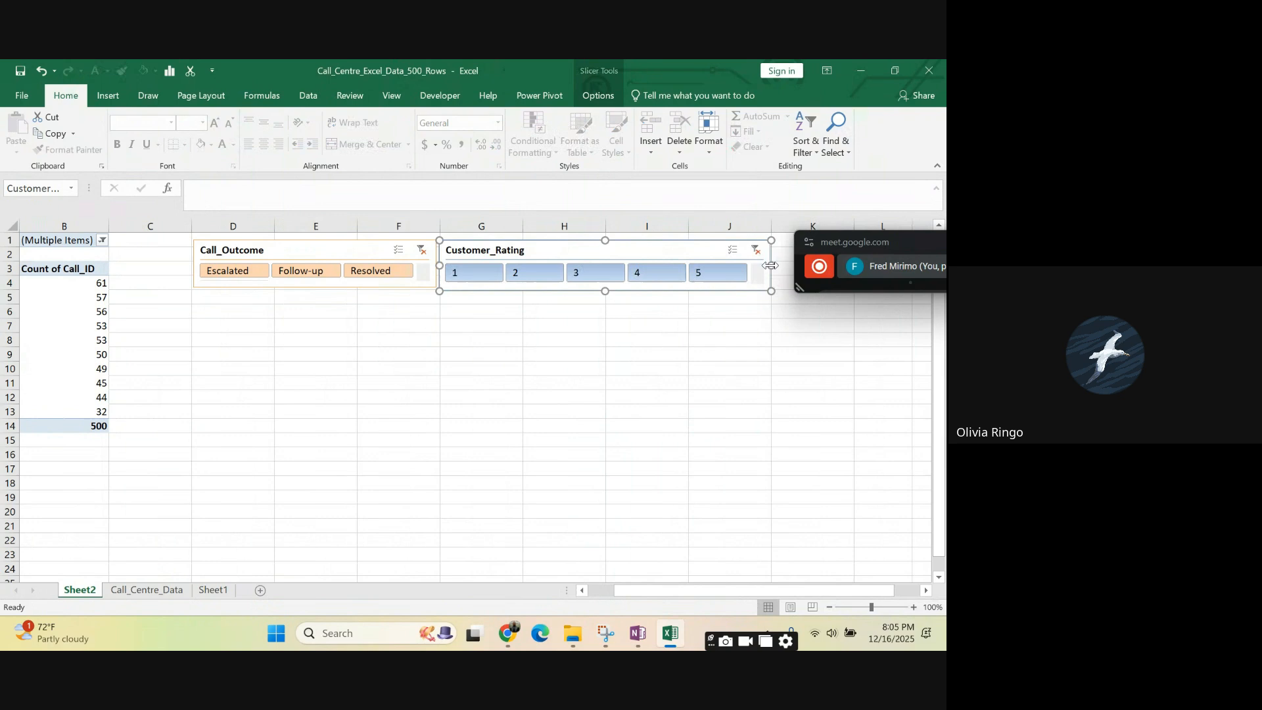
{"action": "left_click", "coordinate": [681, 380]}
{"action": "left_click", "coordinate": [495, 365]}
{"action": "left_click", "coordinate": [768, 287]}
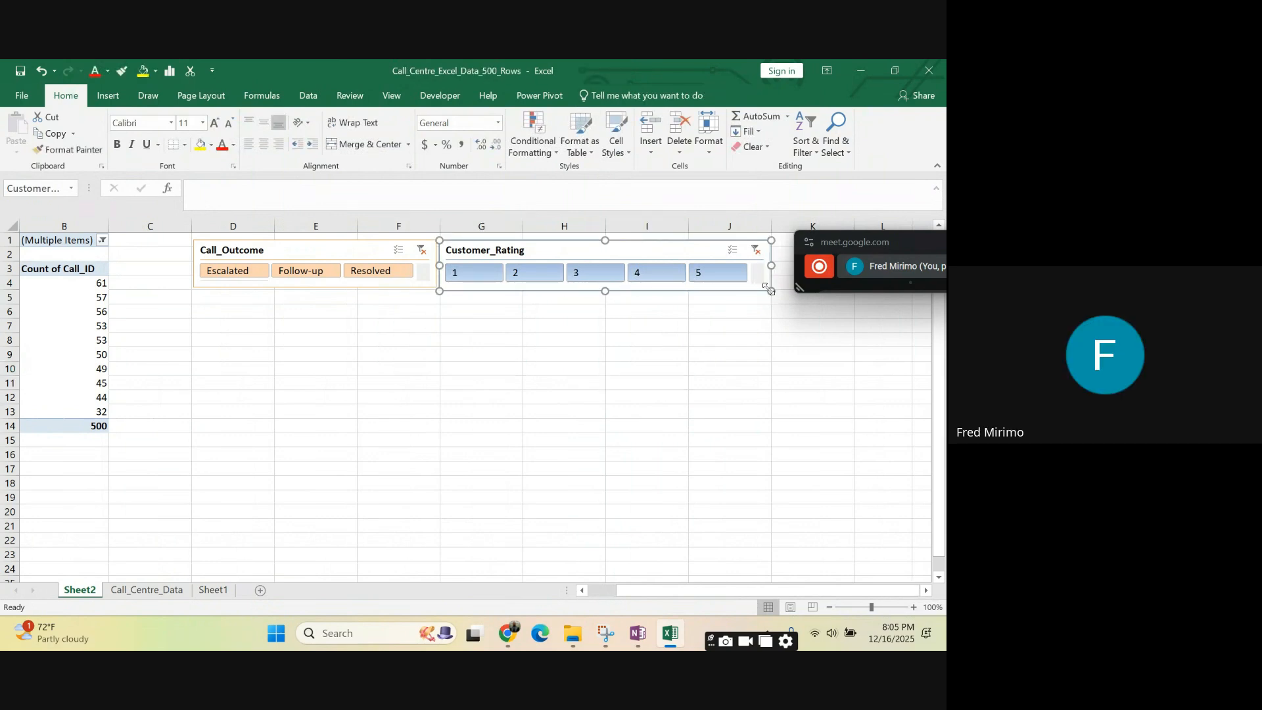
{"action": "left_click", "coordinate": [542, 315]}
{"action": "left_click", "coordinate": [478, 373]}
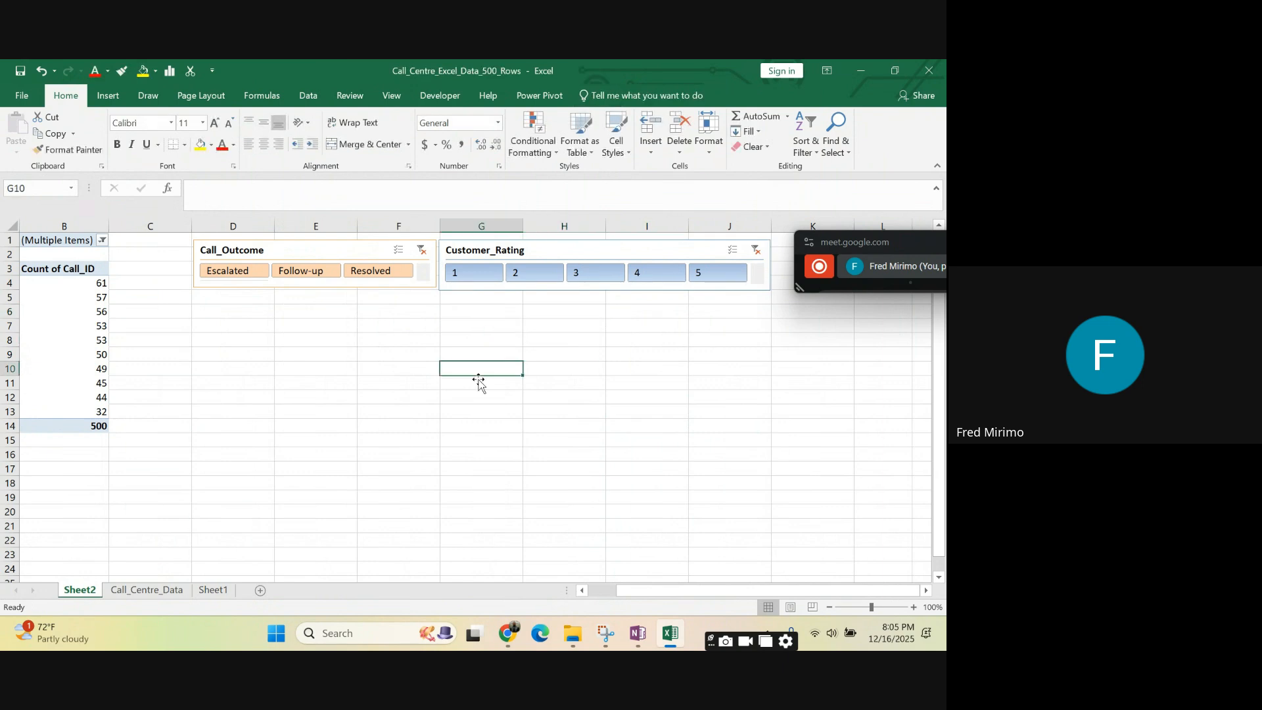
{"action": "left_click_drag", "start_coordinate": [642, 594], "coordinate": [592, 594]}
{"action": "left_click", "coordinate": [293, 453]}
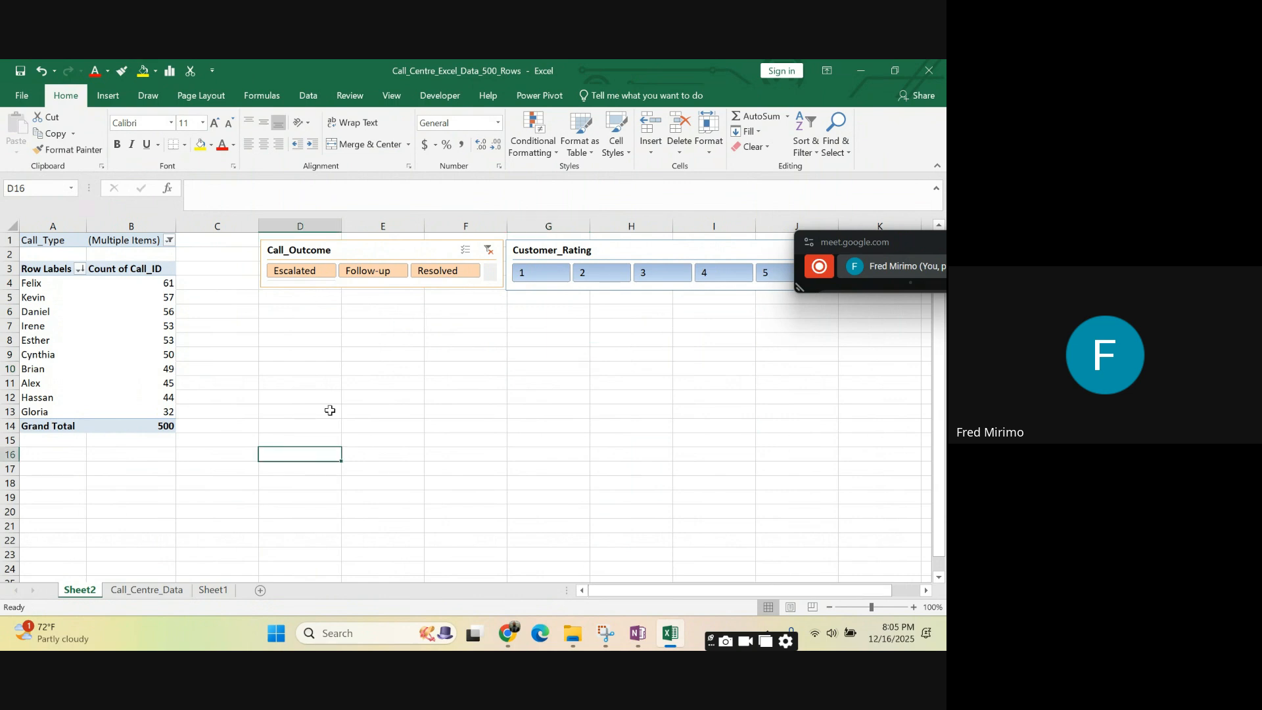
- Centre the Count of Call_ID values in B4:B14, including the grand total
{"action": "left_click_drag", "start_coordinate": [148, 284], "coordinate": [161, 426]}
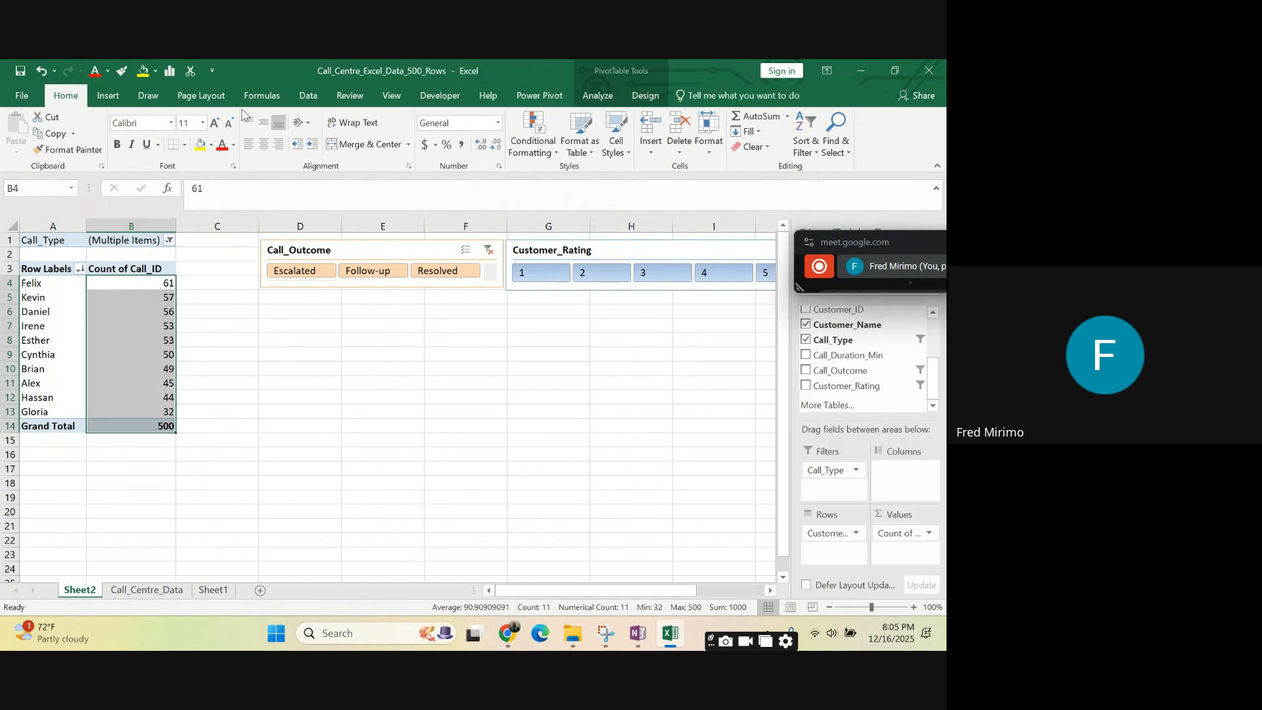
{"action": "left_click", "coordinate": [308, 96]}
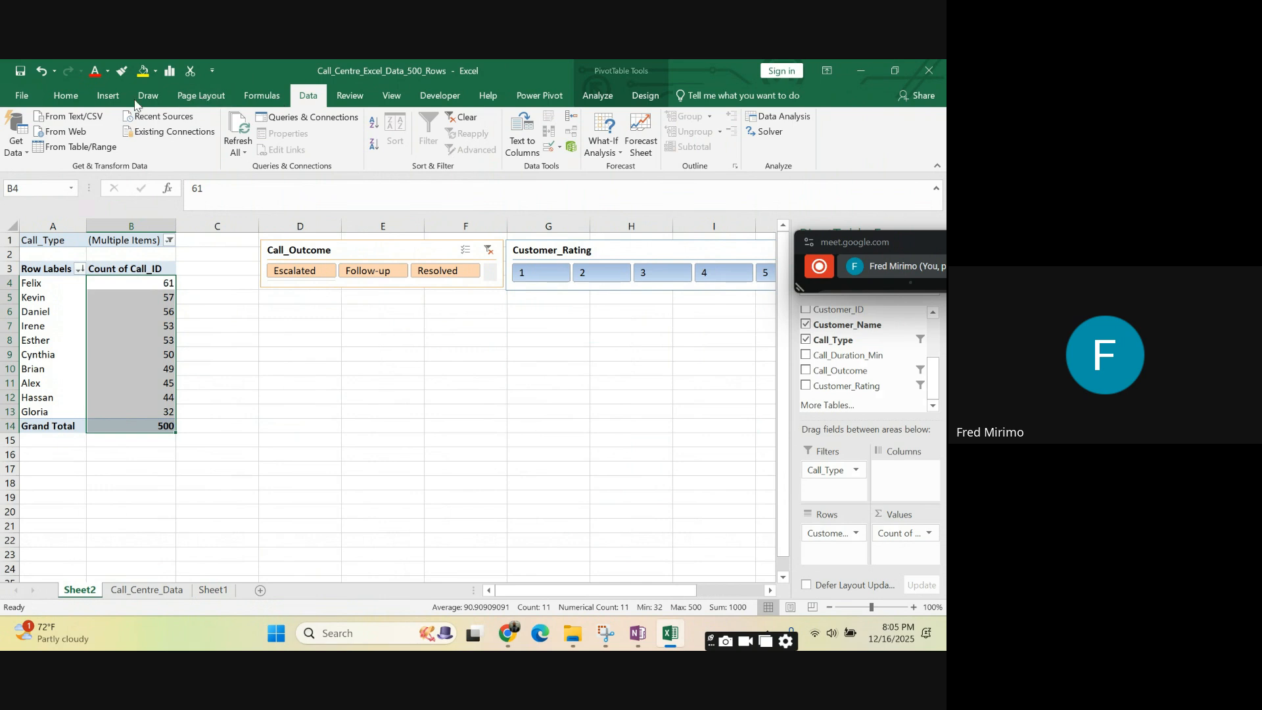
{"action": "left_click", "coordinate": [66, 96]}
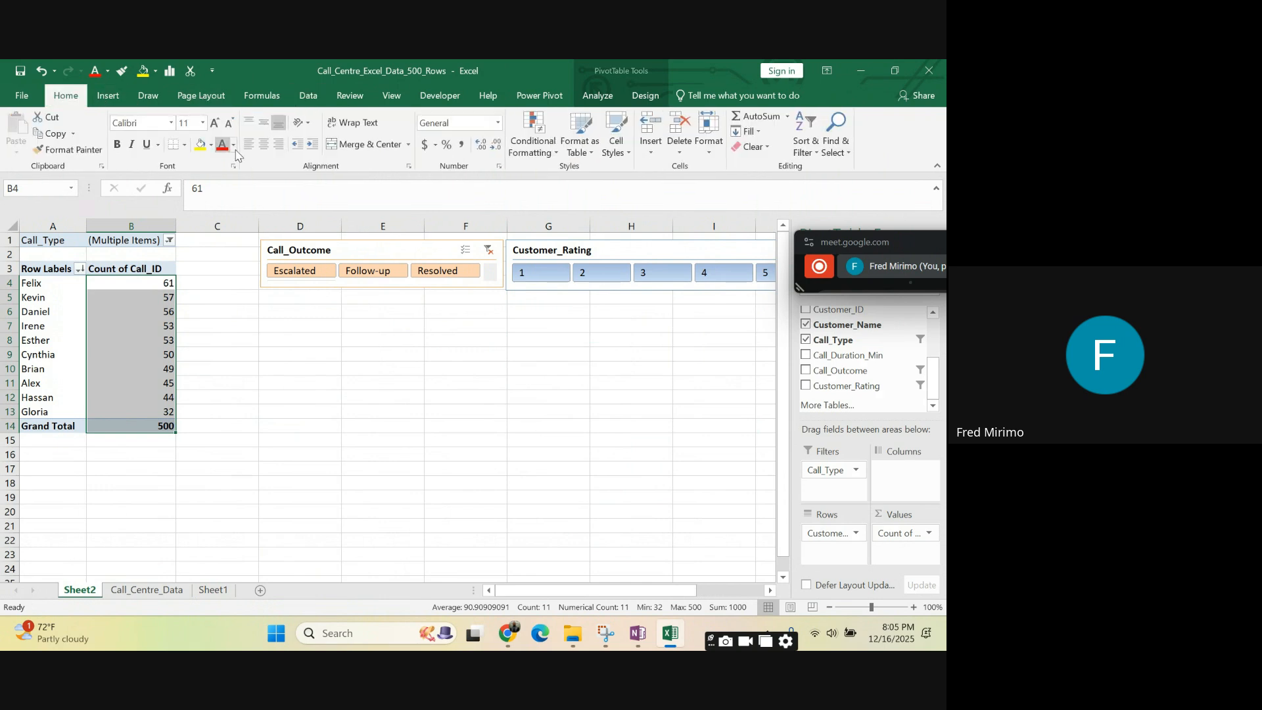
{"action": "left_click", "coordinate": [264, 144]}
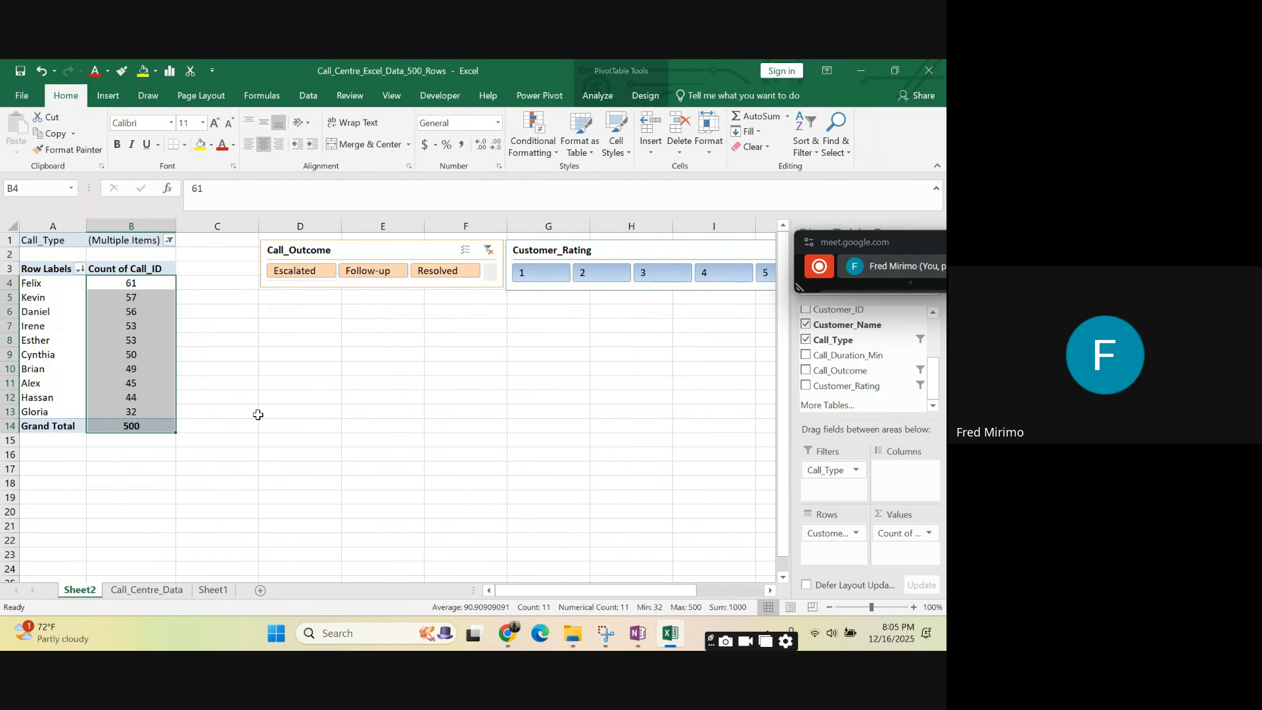
{"action": "left_click", "coordinate": [257, 414]}
{"action": "left_click", "coordinate": [136, 426]}
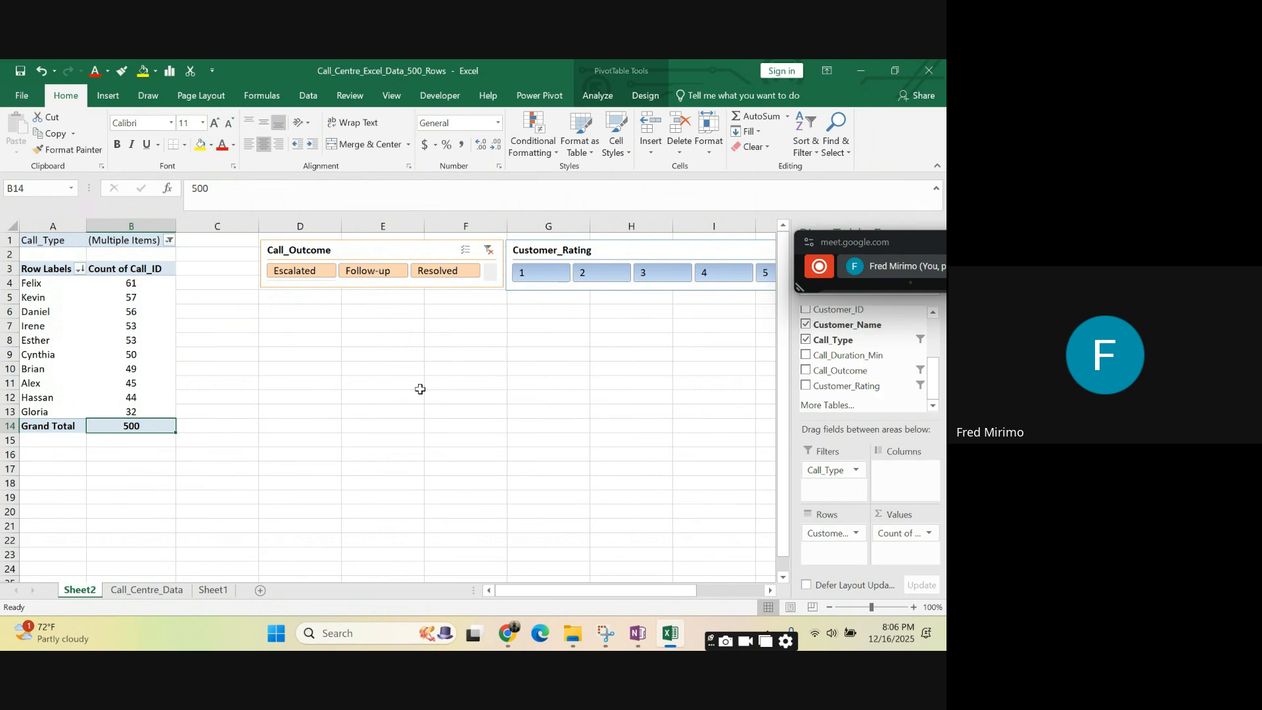
{"action": "left_click", "coordinate": [479, 397]}
{"action": "left_click", "coordinate": [128, 327]}
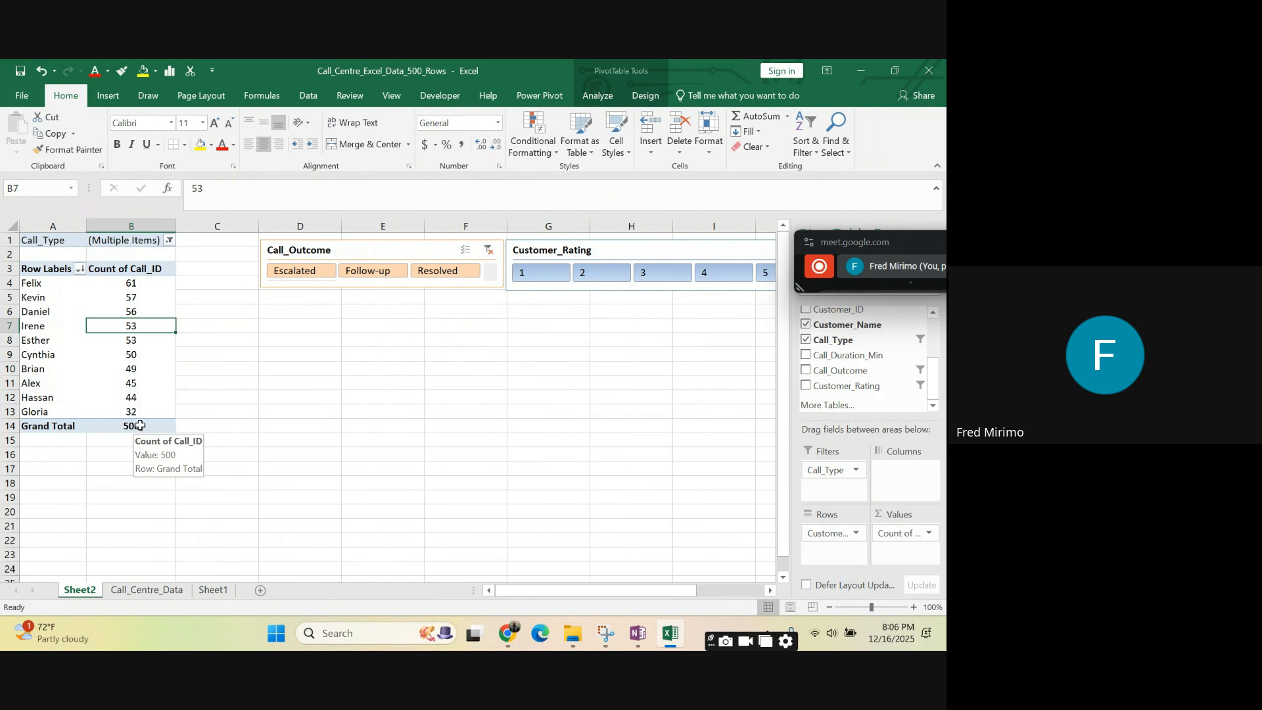
{"action": "left_click", "coordinate": [132, 285]}
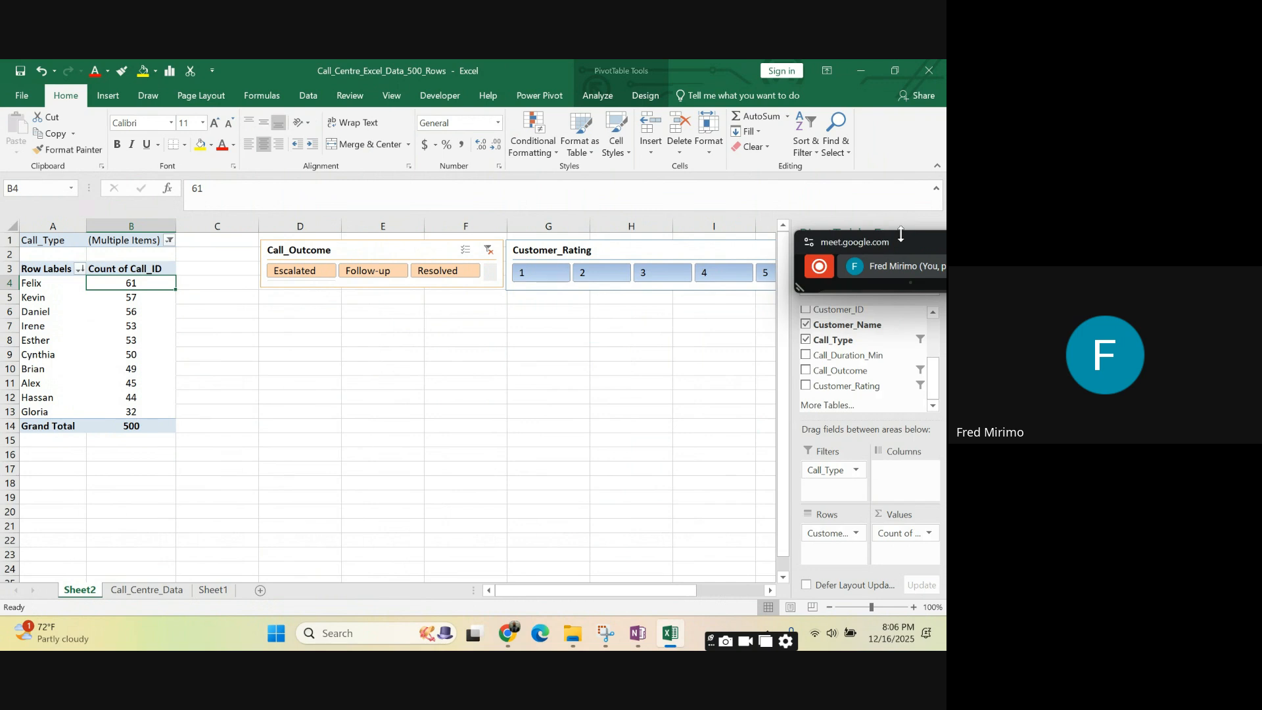
{"action": "left_click_drag", "start_coordinate": [909, 242], "coordinate": [906, 178]}
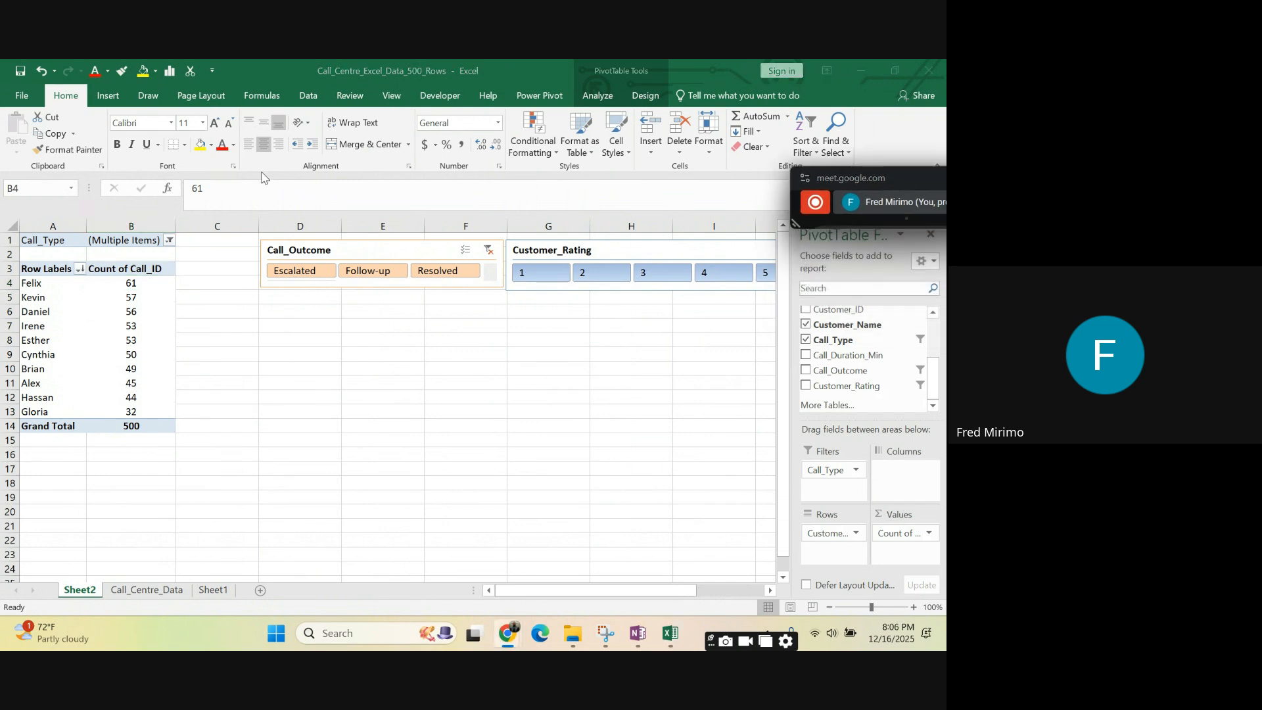
{"action": "left_click", "coordinate": [120, 286]}
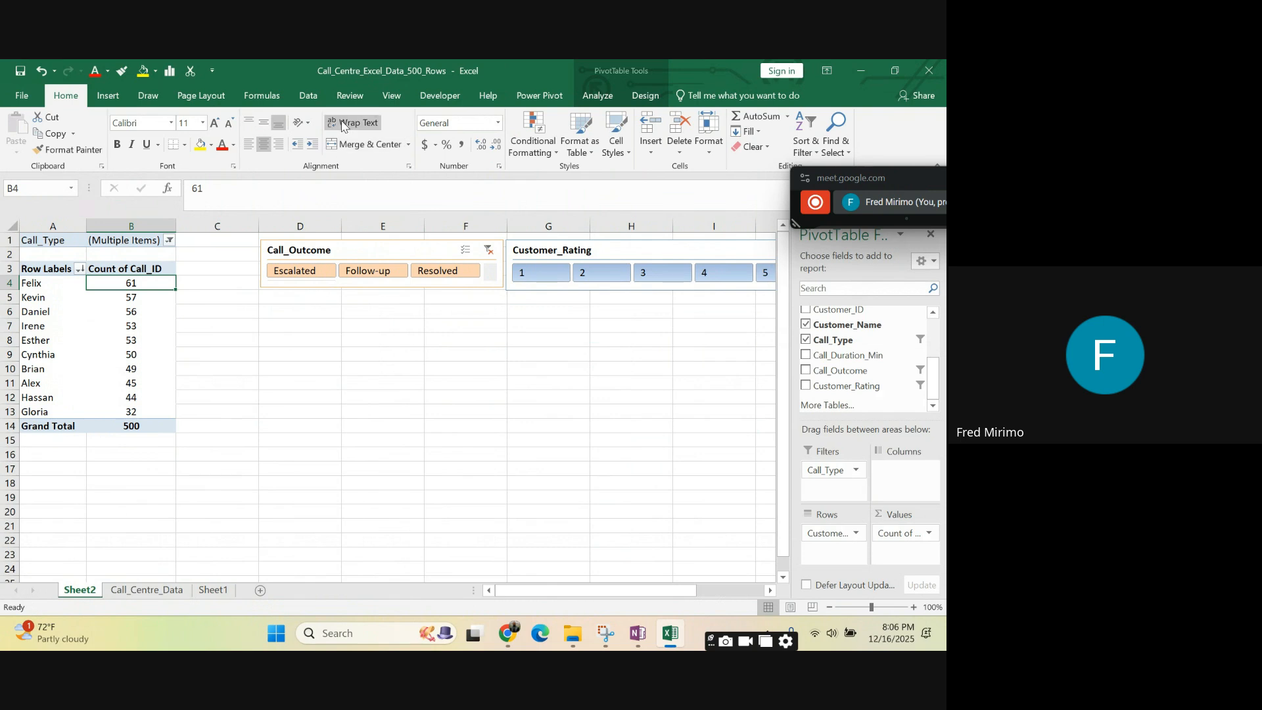
- Insert a timeline for the Call_Date field of the PivotTable
{"action": "left_click", "coordinate": [112, 95]}
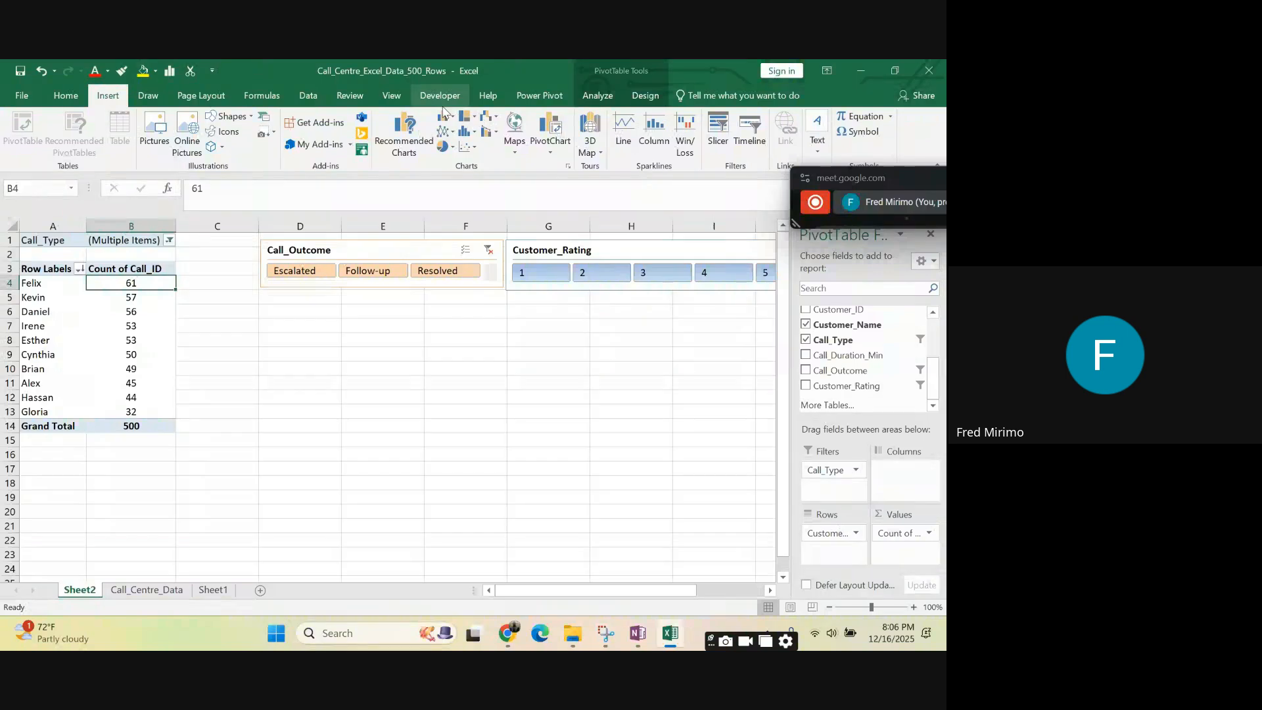
{"action": "left_click", "coordinate": [93, 323]}
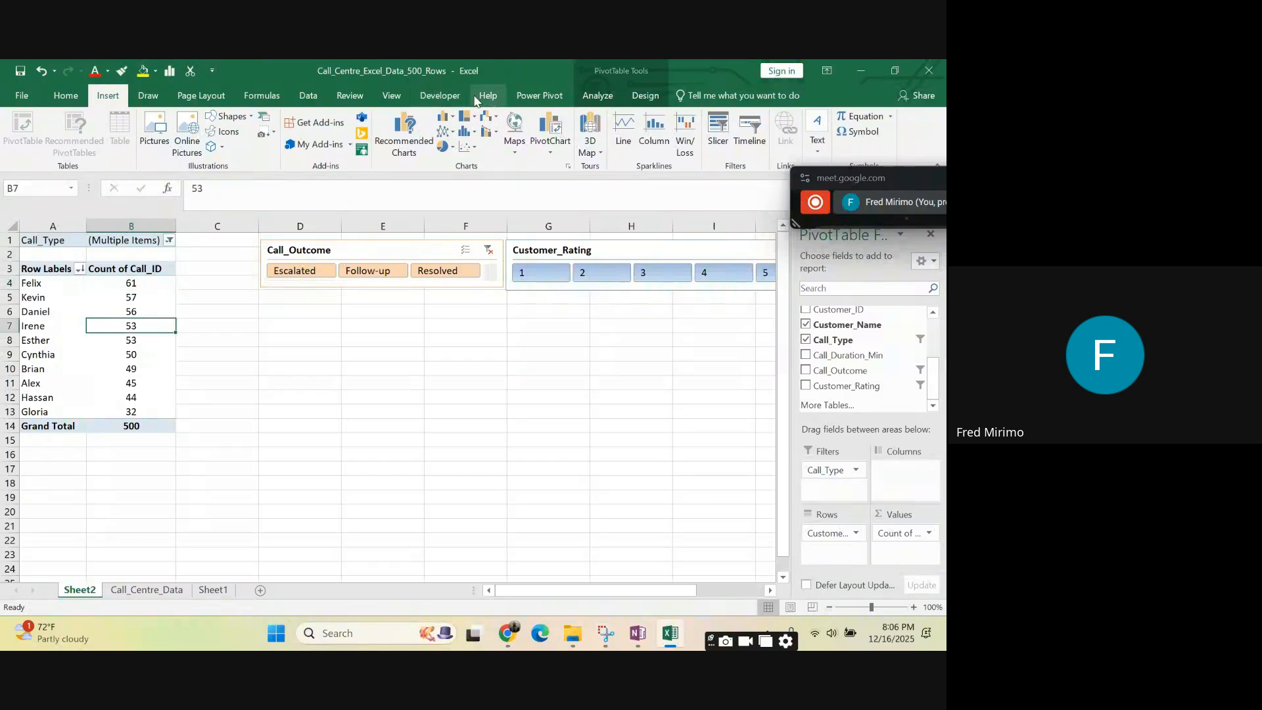
{"action": "left_click", "coordinate": [598, 95]}
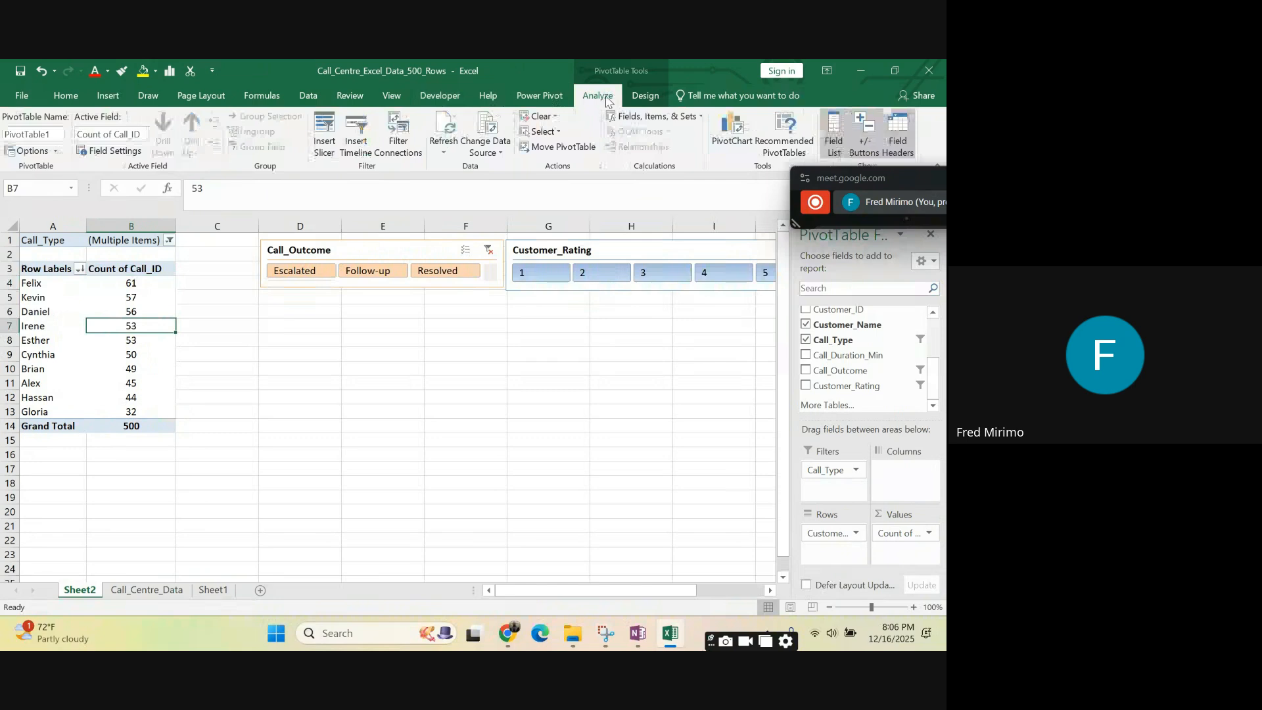
{"action": "left_click", "coordinate": [362, 137]}
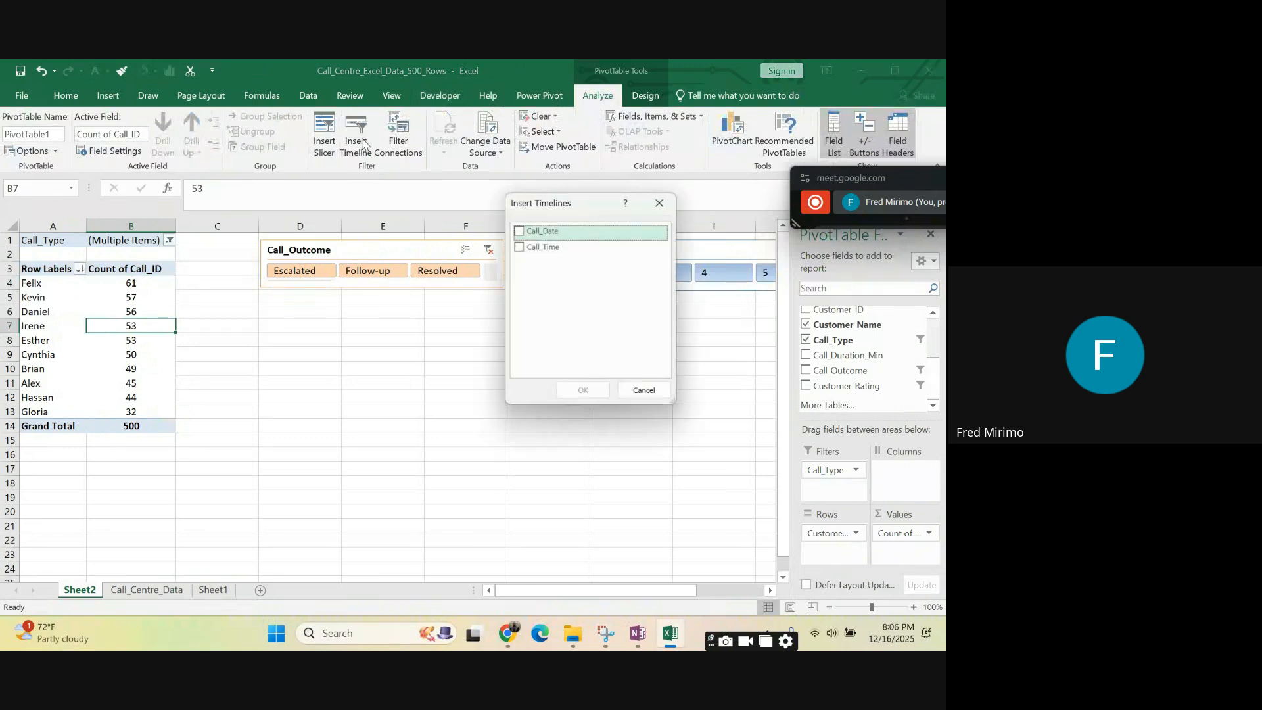
{"action": "left_click", "coordinate": [519, 230]}
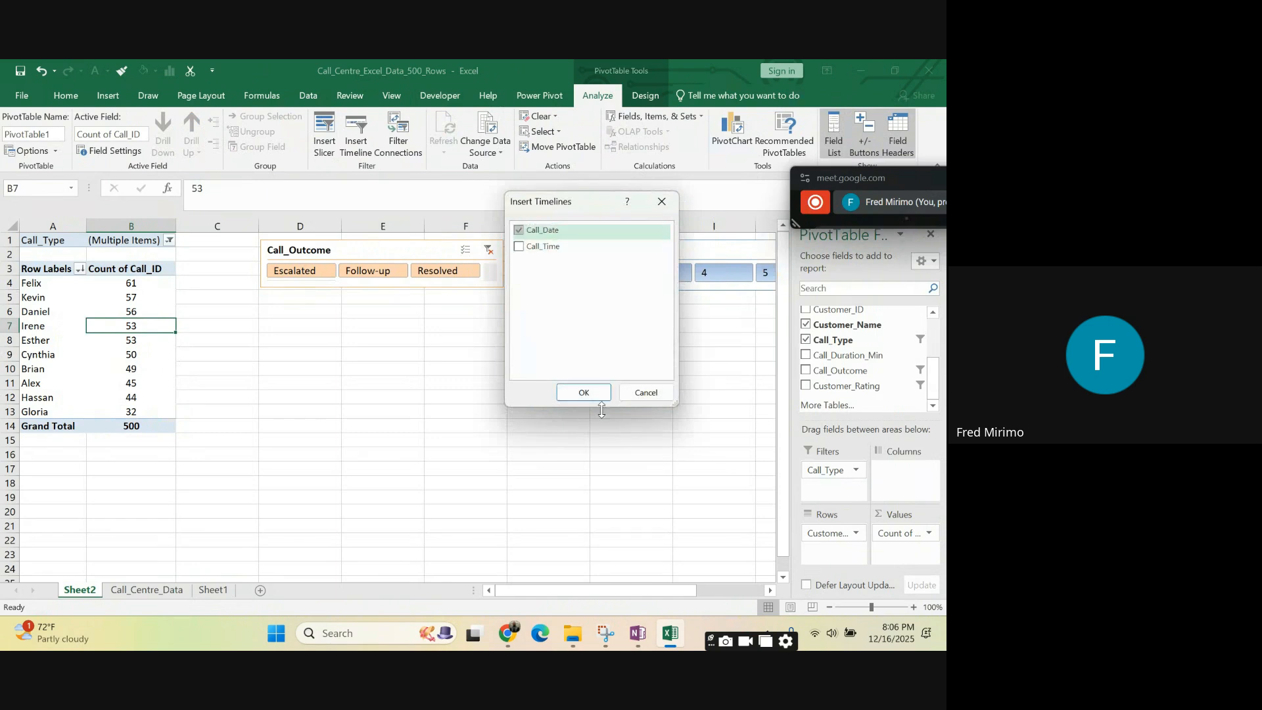
{"action": "left_click", "coordinate": [584, 393]}
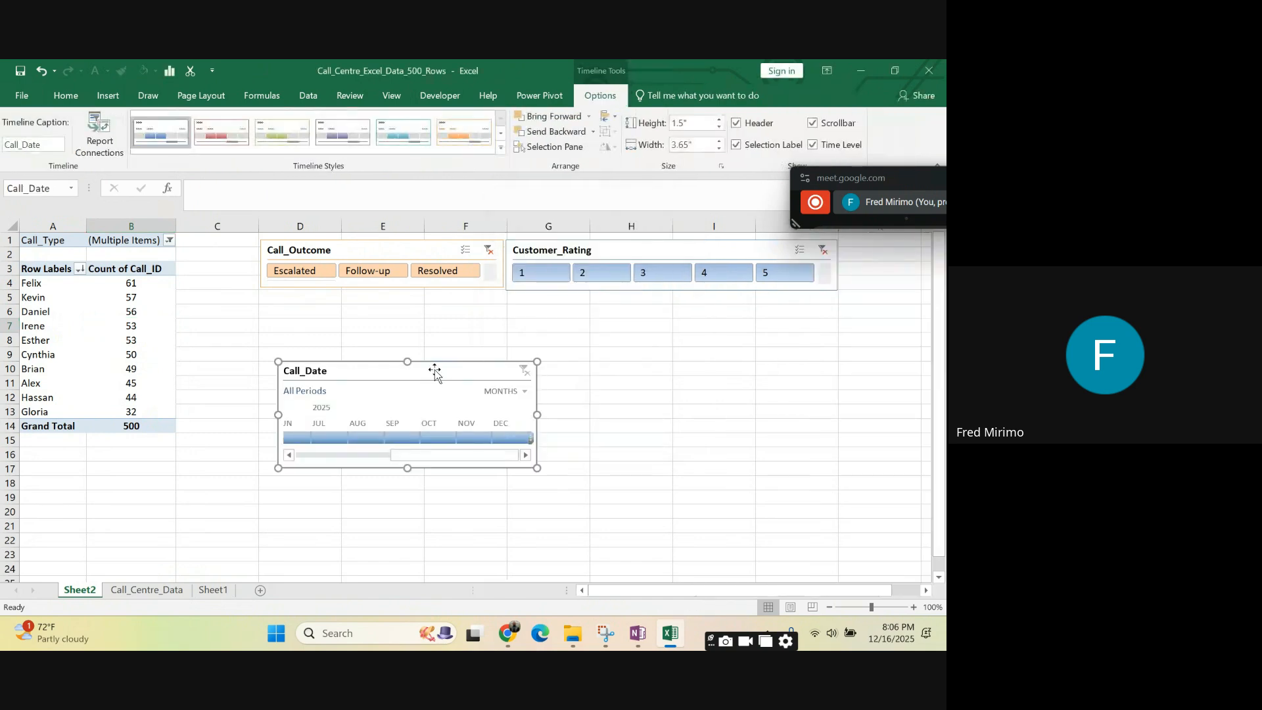
- Place the Call_Date timeline below the two slicers and widen it to about 8.15 inches, spanning columns D to J
{"action": "left_click_drag", "start_coordinate": [431, 367], "coordinate": [384, 383]}
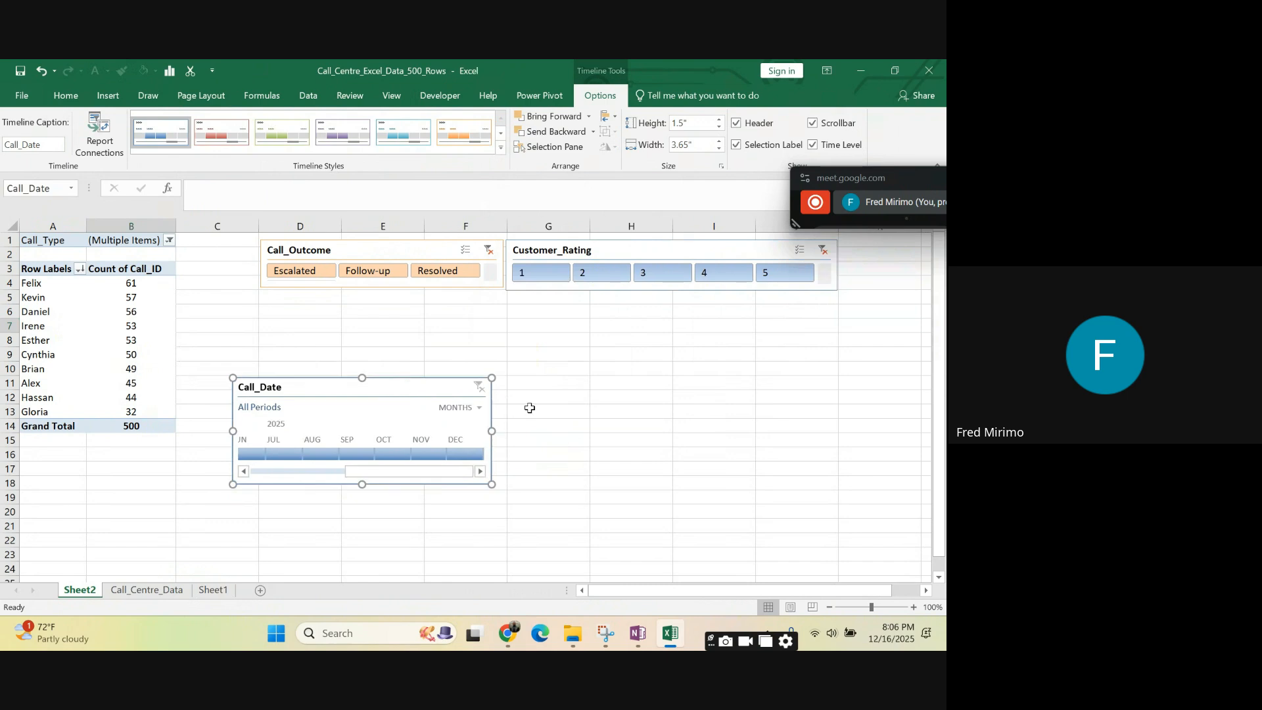
{"action": "left_click_drag", "start_coordinate": [492, 431], "coordinate": [580, 431]}
{"action": "left_click_drag", "start_coordinate": [454, 380], "coordinate": [479, 307]}
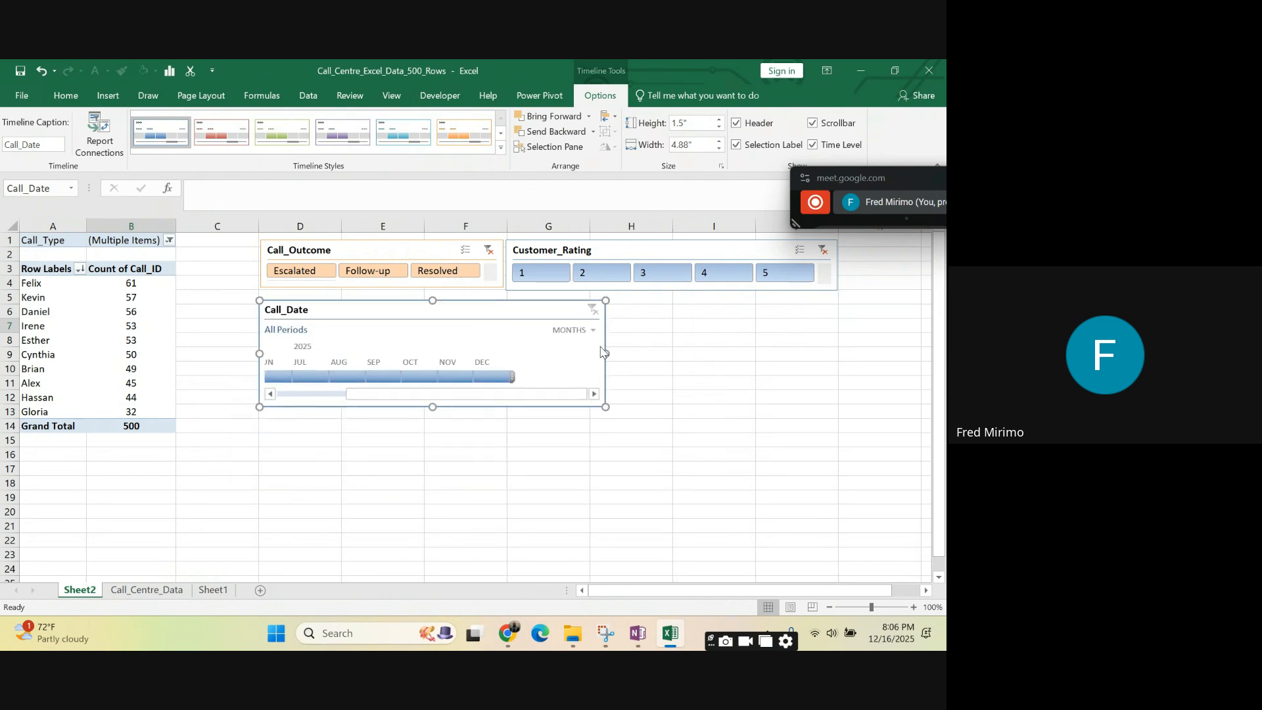
{"action": "left_click_drag", "start_coordinate": [607, 353], "coordinate": [839, 367]}
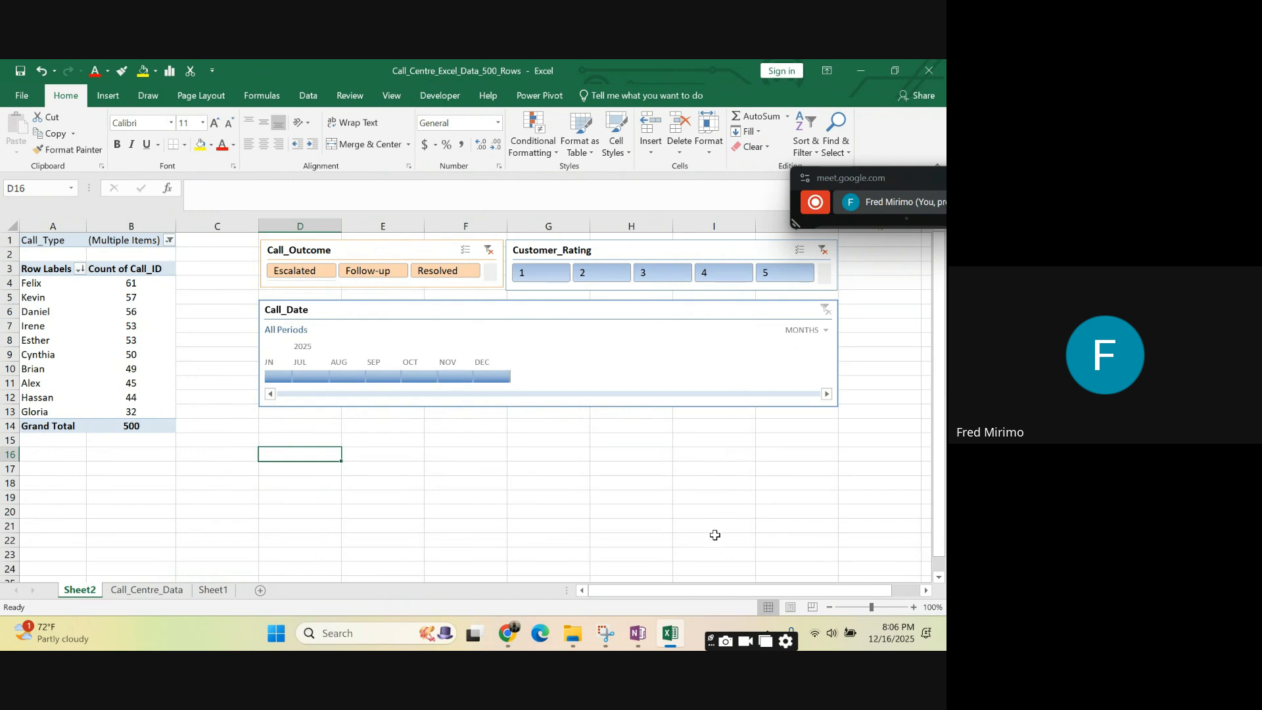
{"action": "left_click", "coordinate": [800, 447]}
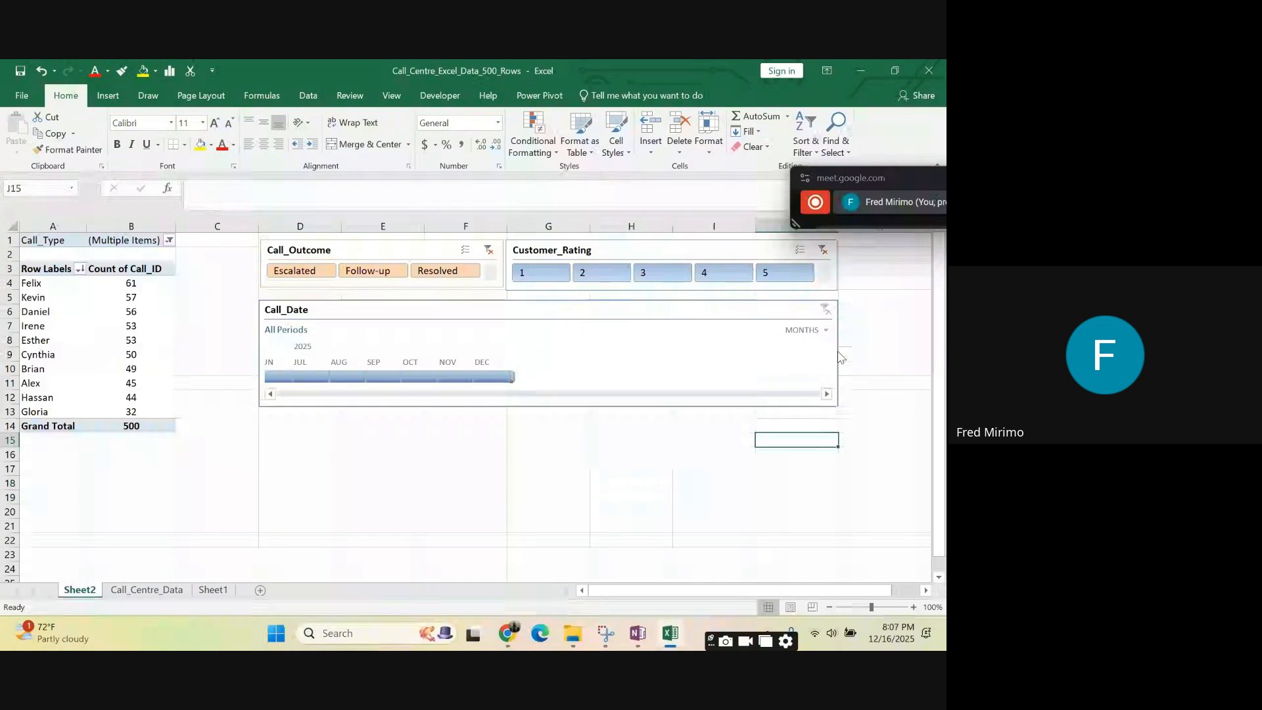
- Switch the Call_Date timeline to days and browse the daily periods from December back to January 2025, then on to April
{"action": "left_click", "coordinate": [827, 334]}
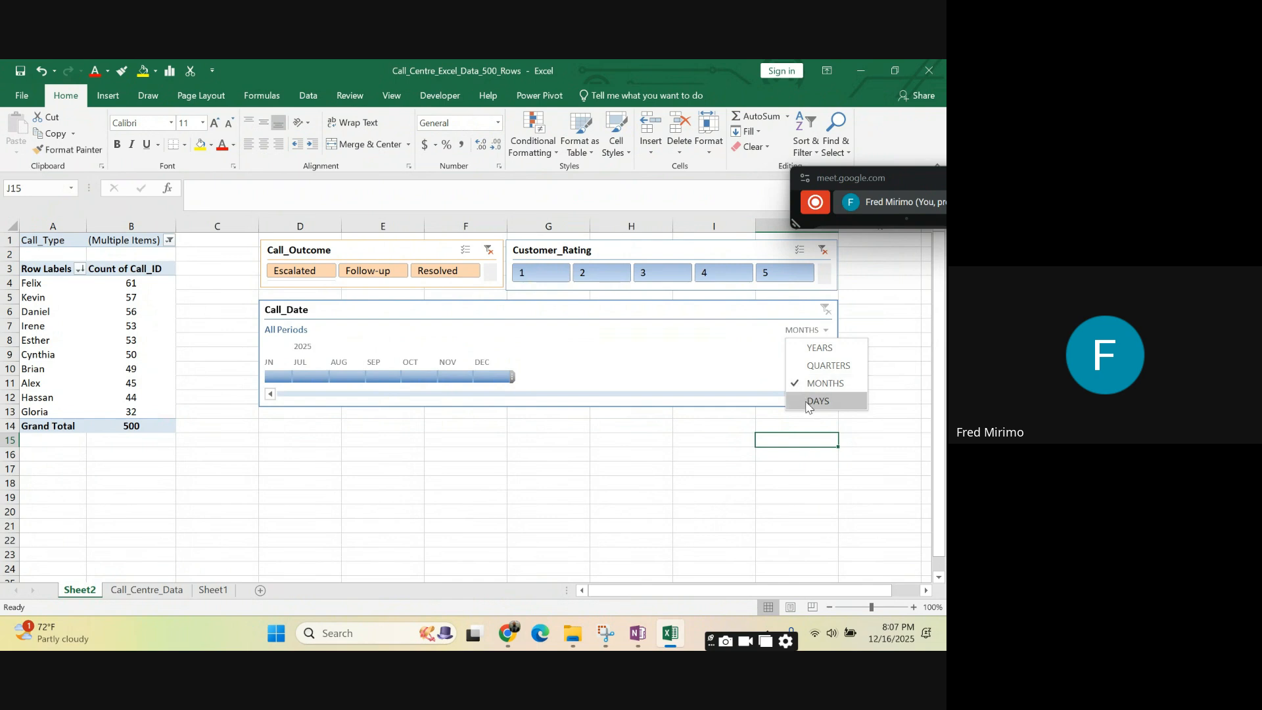
{"action": "left_click", "coordinate": [809, 403]}
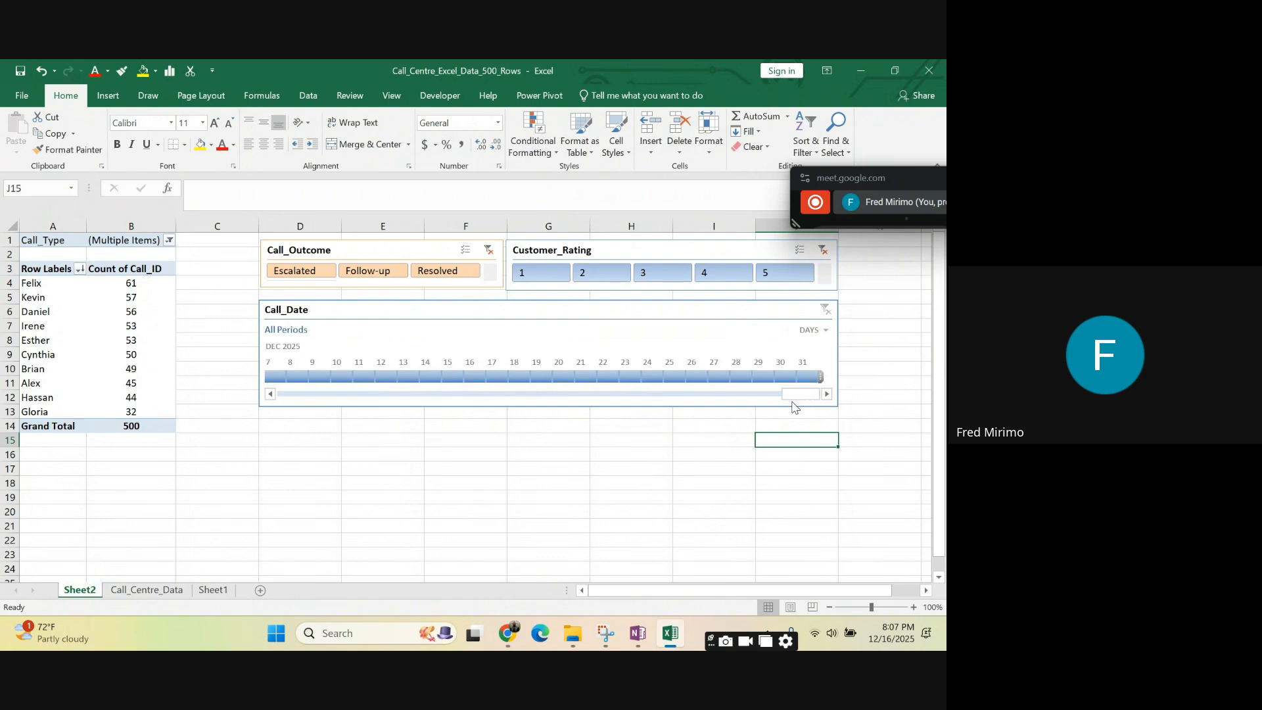
{"action": "left_click", "coordinate": [632, 397]}
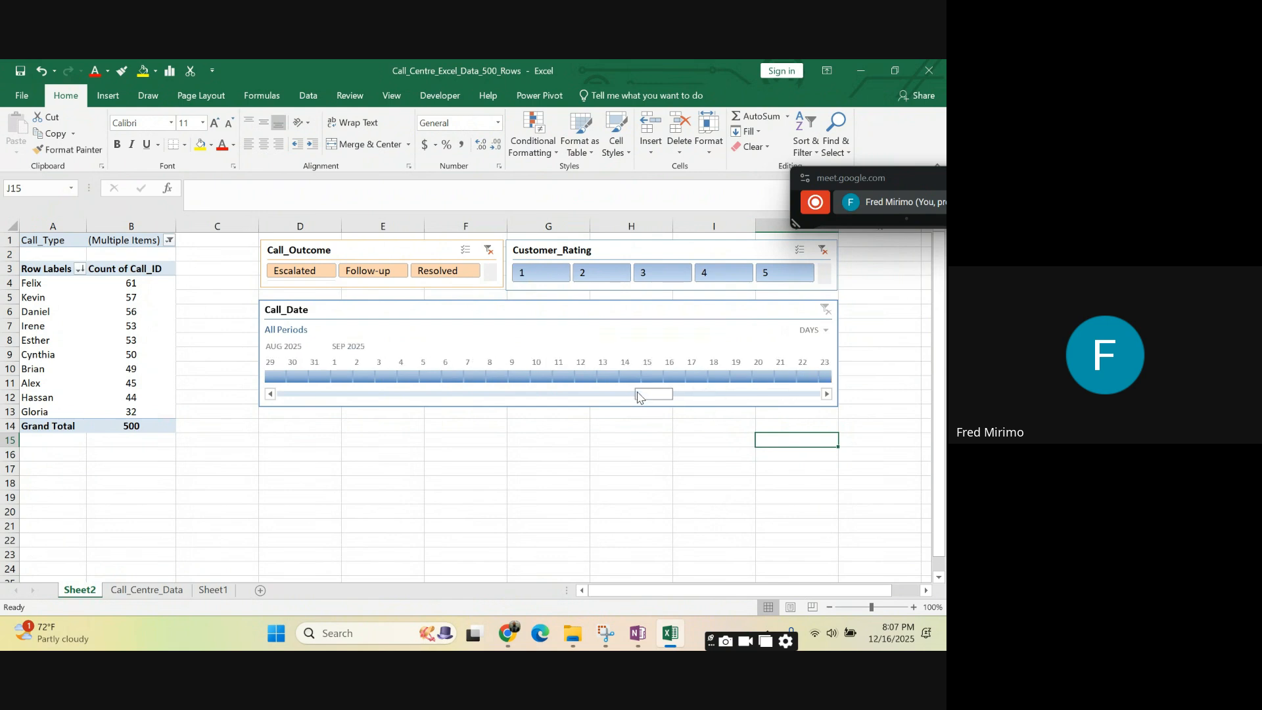
{"action": "left_click", "coordinate": [583, 395]}
{"action": "left_click_drag", "start_coordinate": [588, 398], "coordinate": [291, 395]}
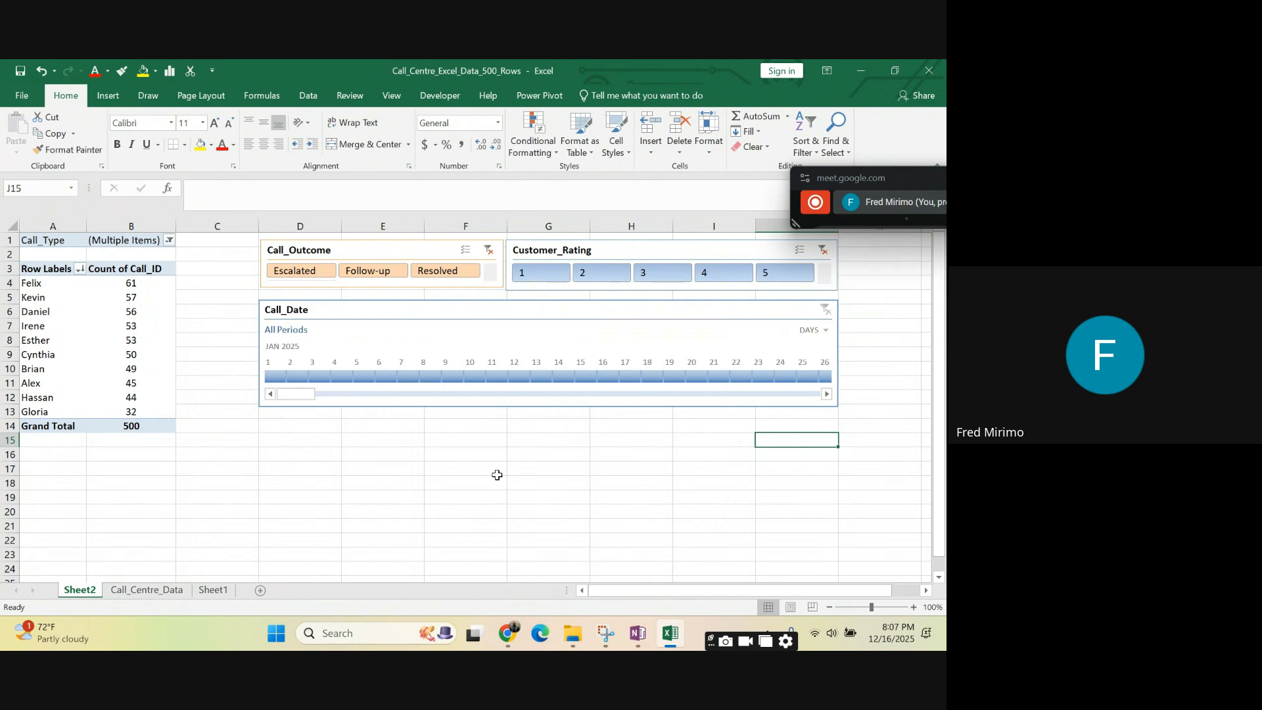
{"action": "left_click", "coordinate": [524, 492]}
{"action": "left_click", "coordinate": [702, 471]}
{"action": "left_click", "coordinate": [774, 451]}
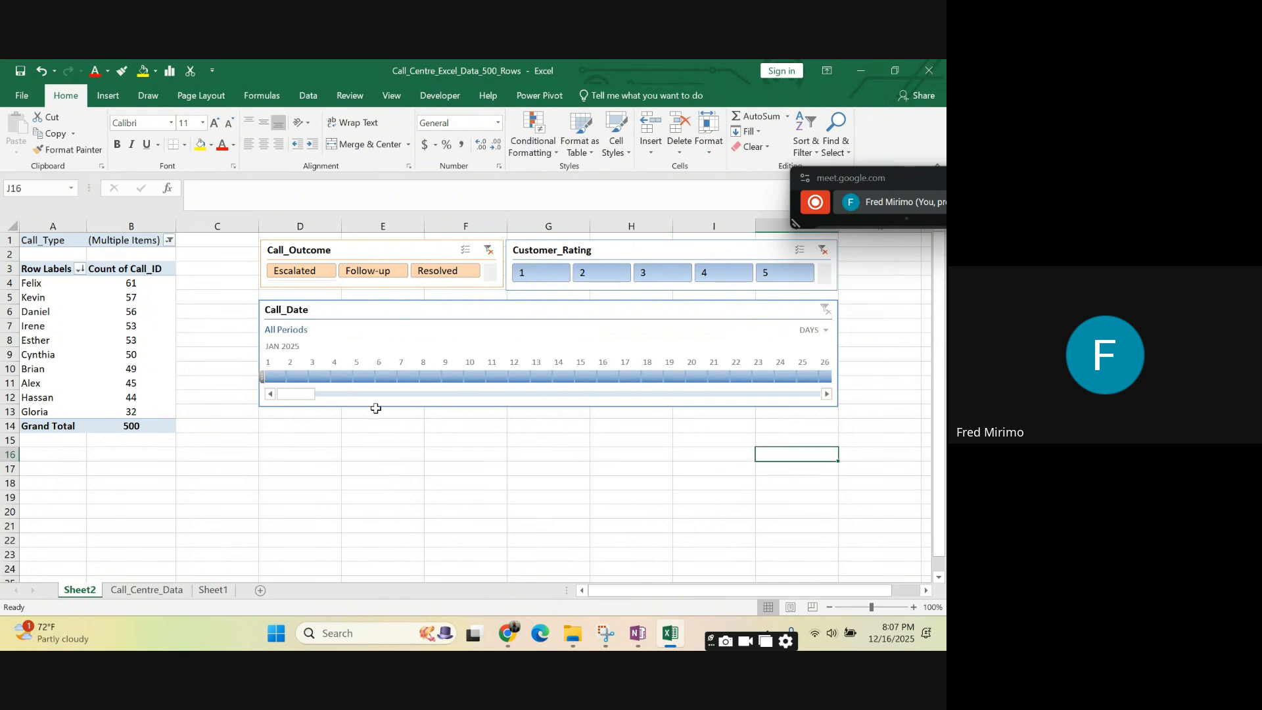
{"action": "left_click_drag", "start_coordinate": [290, 394], "coordinate": [445, 411]}
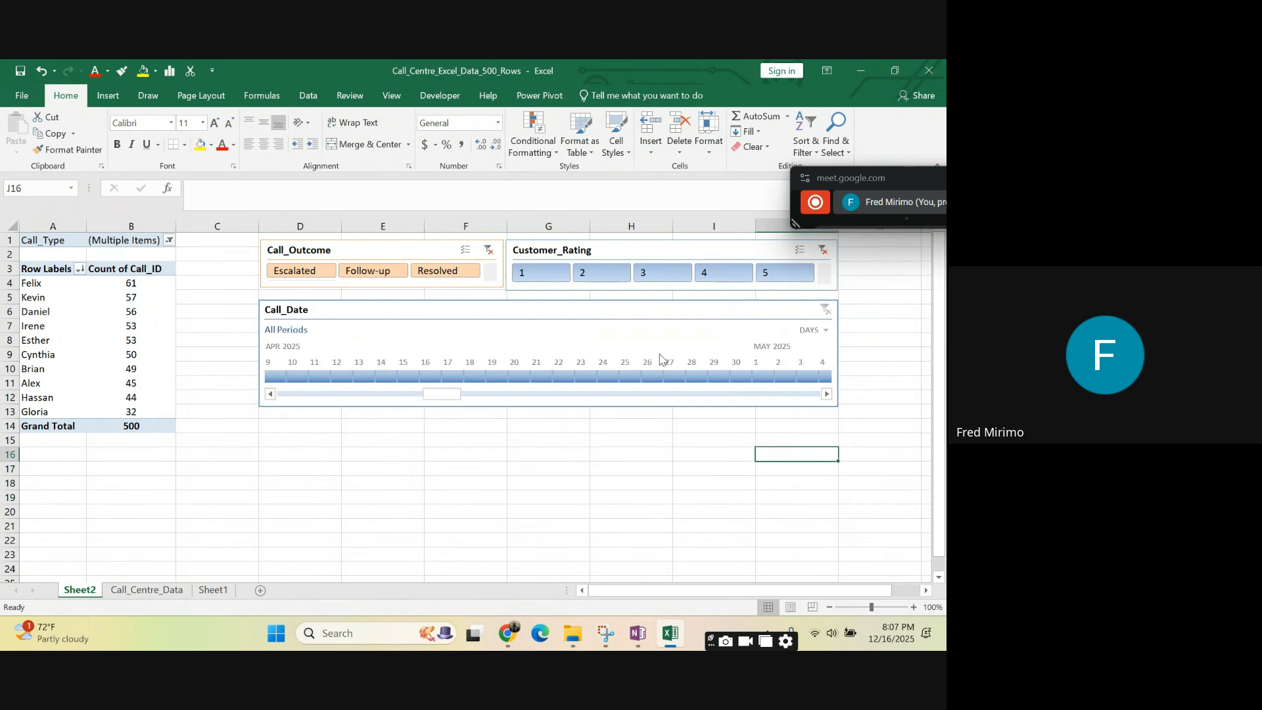
- Set the time level of the Call_Date timeline back to months
{"action": "left_click", "coordinate": [826, 331]}
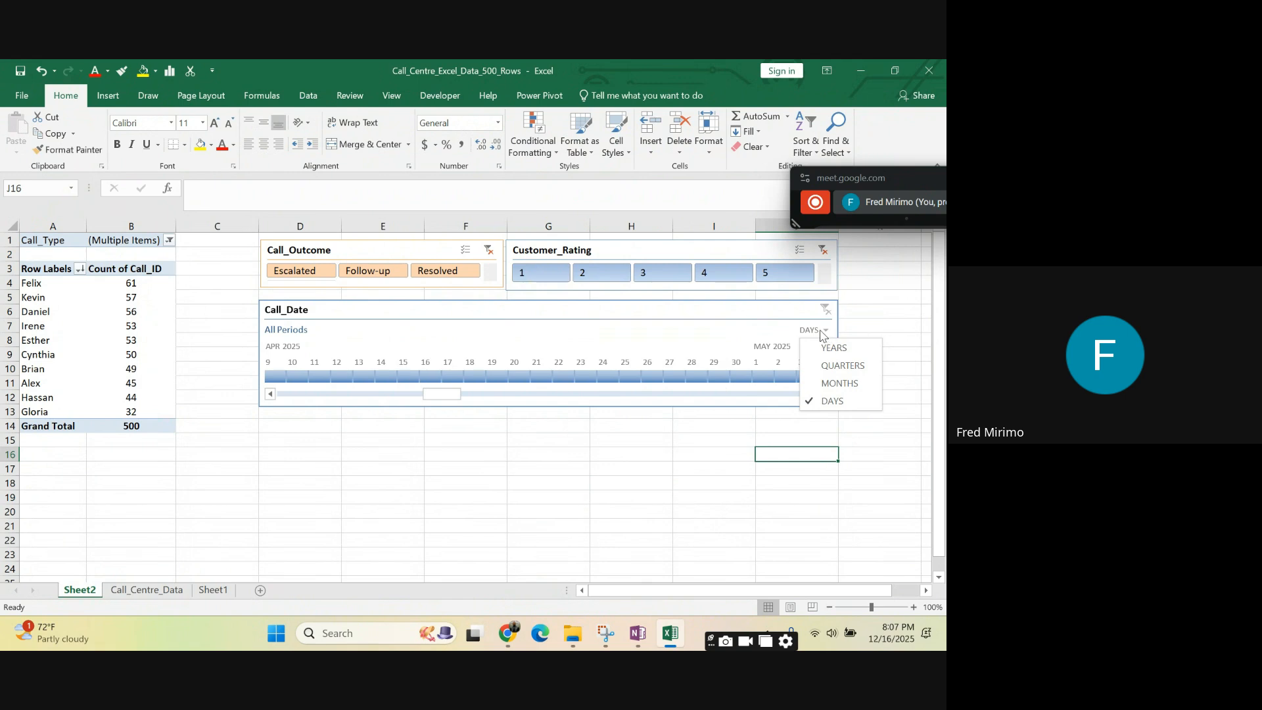
{"action": "left_click", "coordinate": [844, 384]}
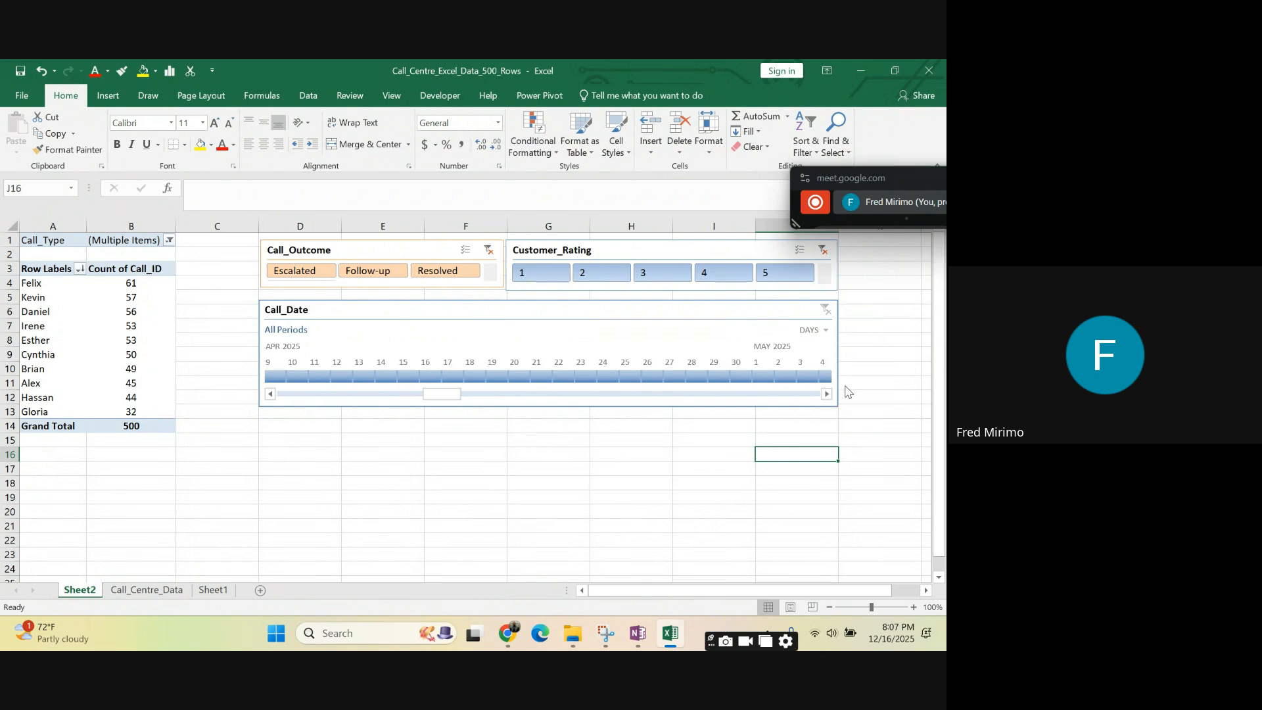
{"action": "left_click", "coordinate": [582, 469]}
{"action": "left_click_drag", "start_coordinate": [667, 594], "coordinate": [619, 593]}
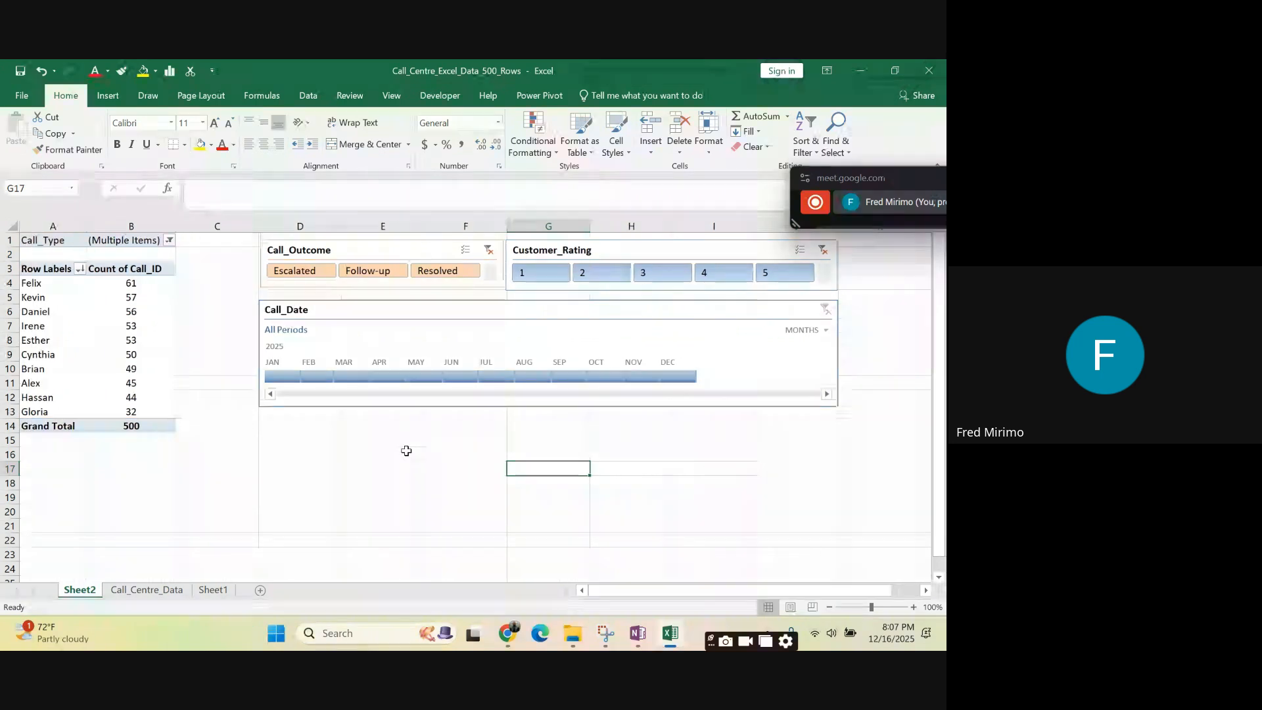
- Filter the PivotTable with the Call_Date timeline by each single month from February to December 2025 in turn
{"action": "left_click", "coordinate": [321, 378]}
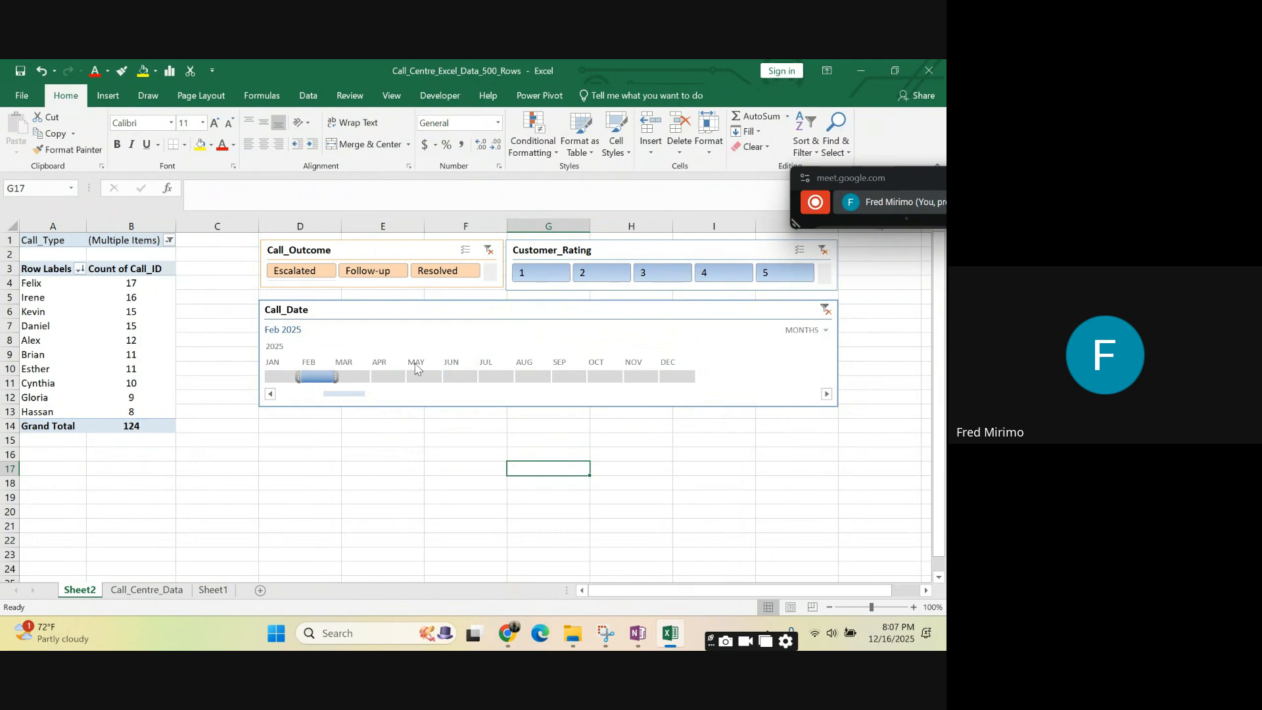
{"action": "left_click", "coordinate": [356, 380]}
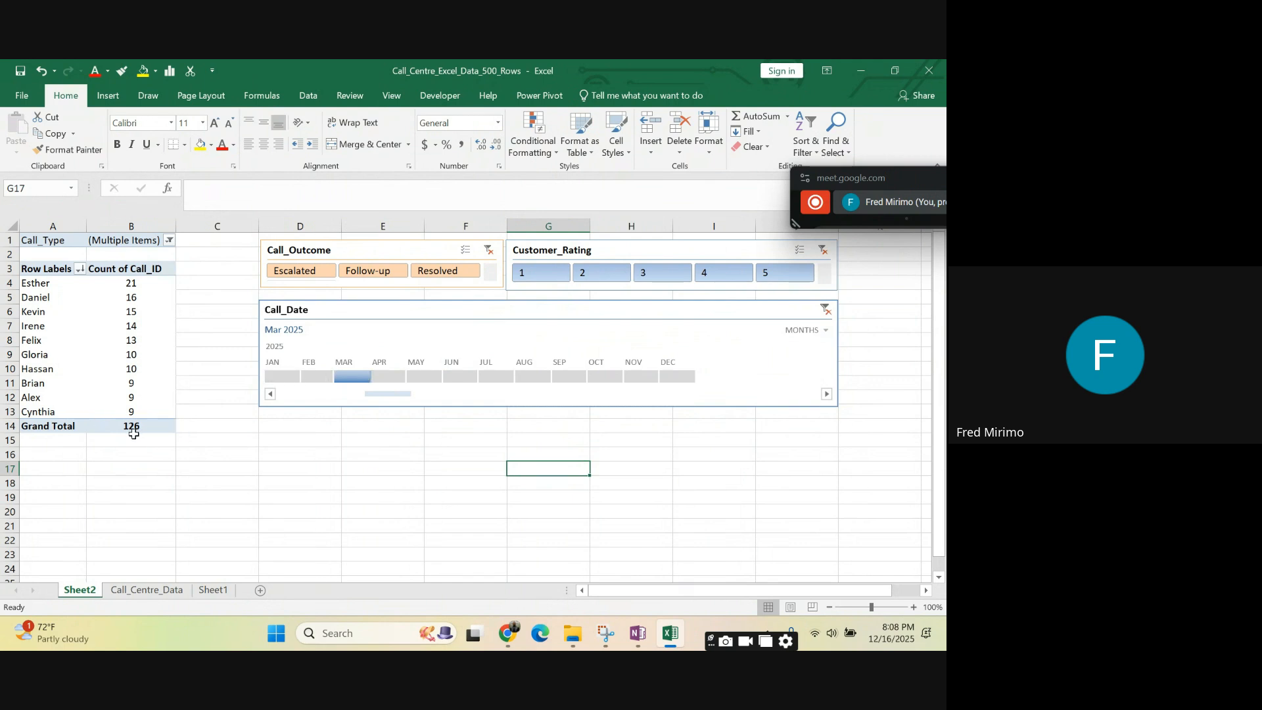
{"action": "left_click", "coordinate": [388, 377]}
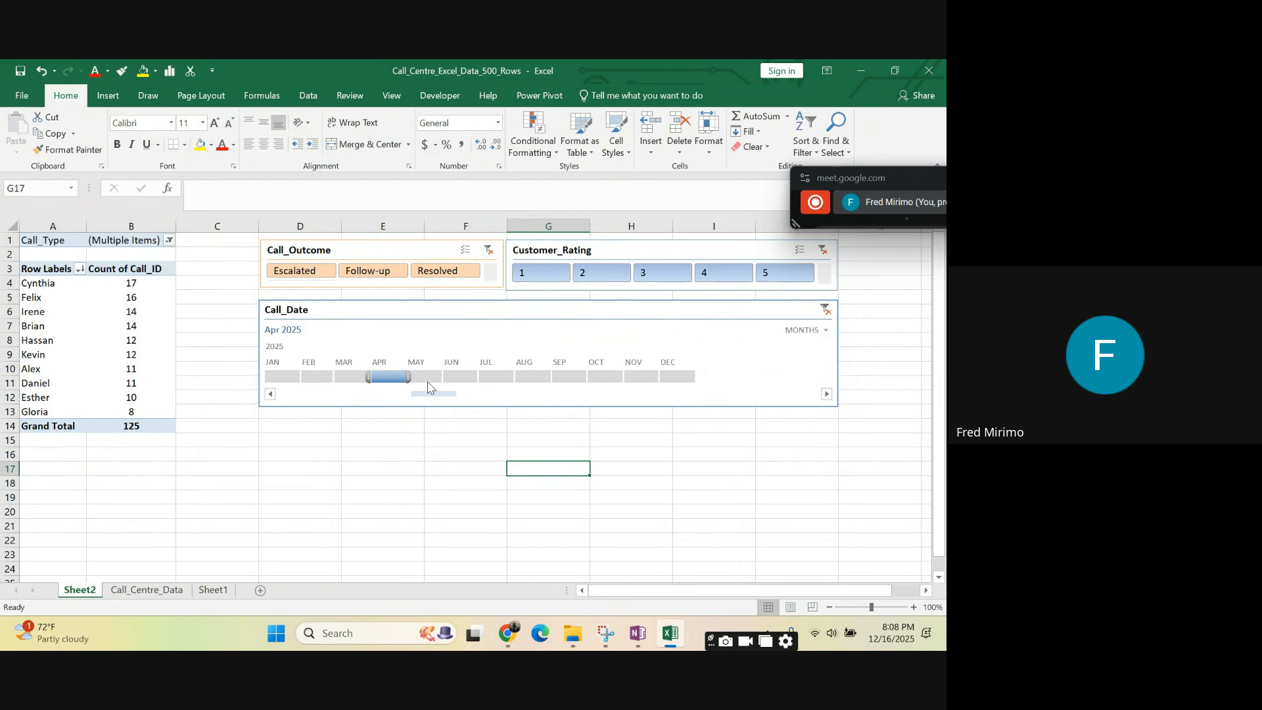
{"action": "left_click", "coordinate": [428, 381]}
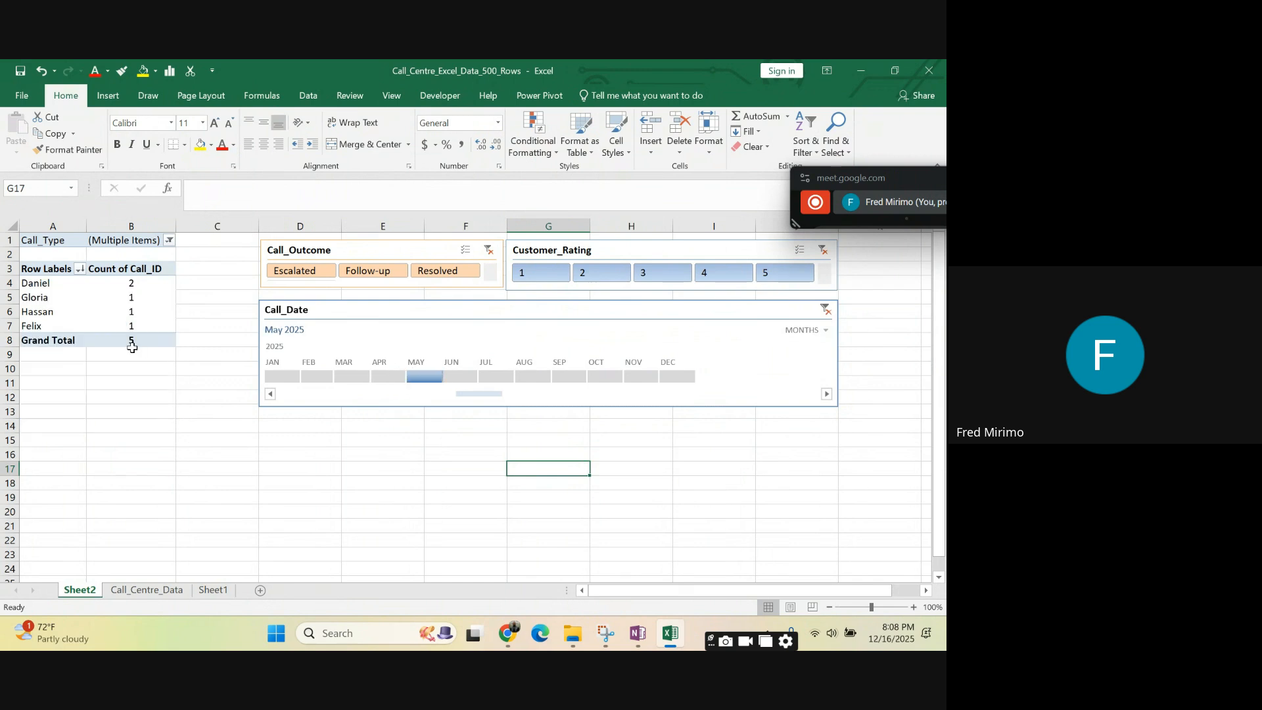
{"action": "left_click", "coordinate": [471, 380]}
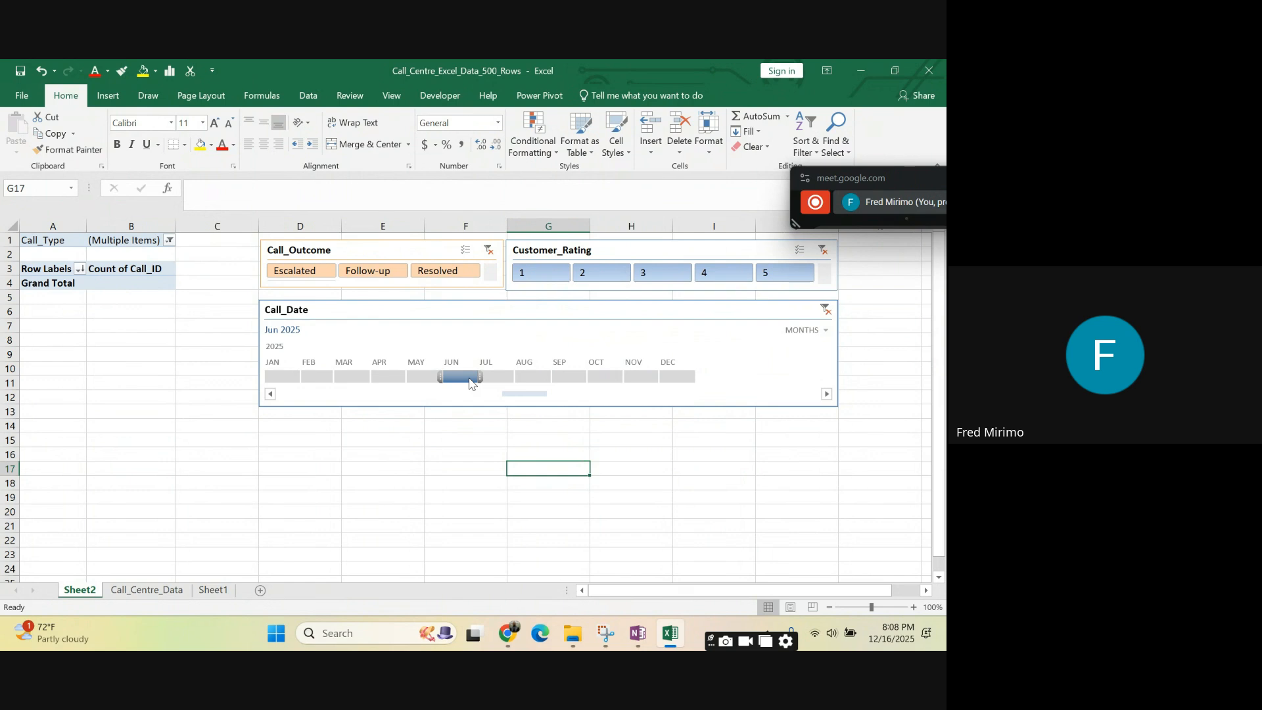
{"action": "left_click", "coordinate": [496, 378]}
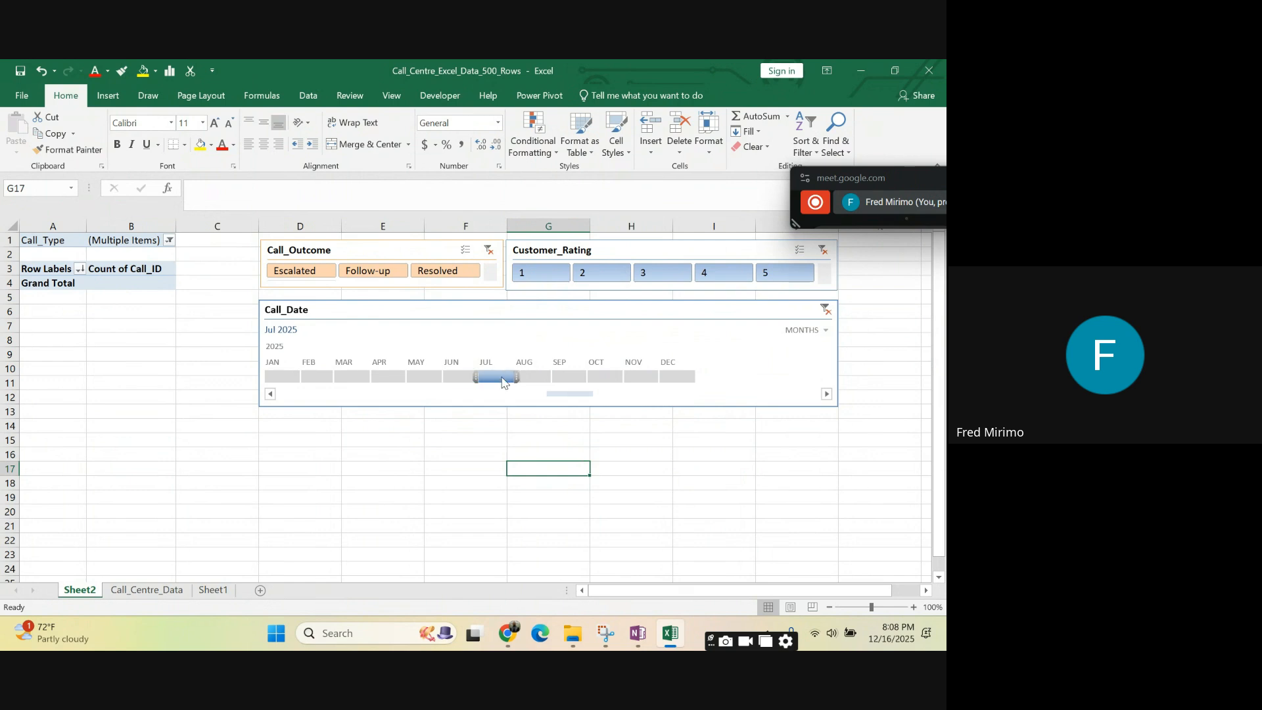
{"action": "left_click", "coordinate": [532, 378]}
{"action": "left_click", "coordinate": [569, 378]}
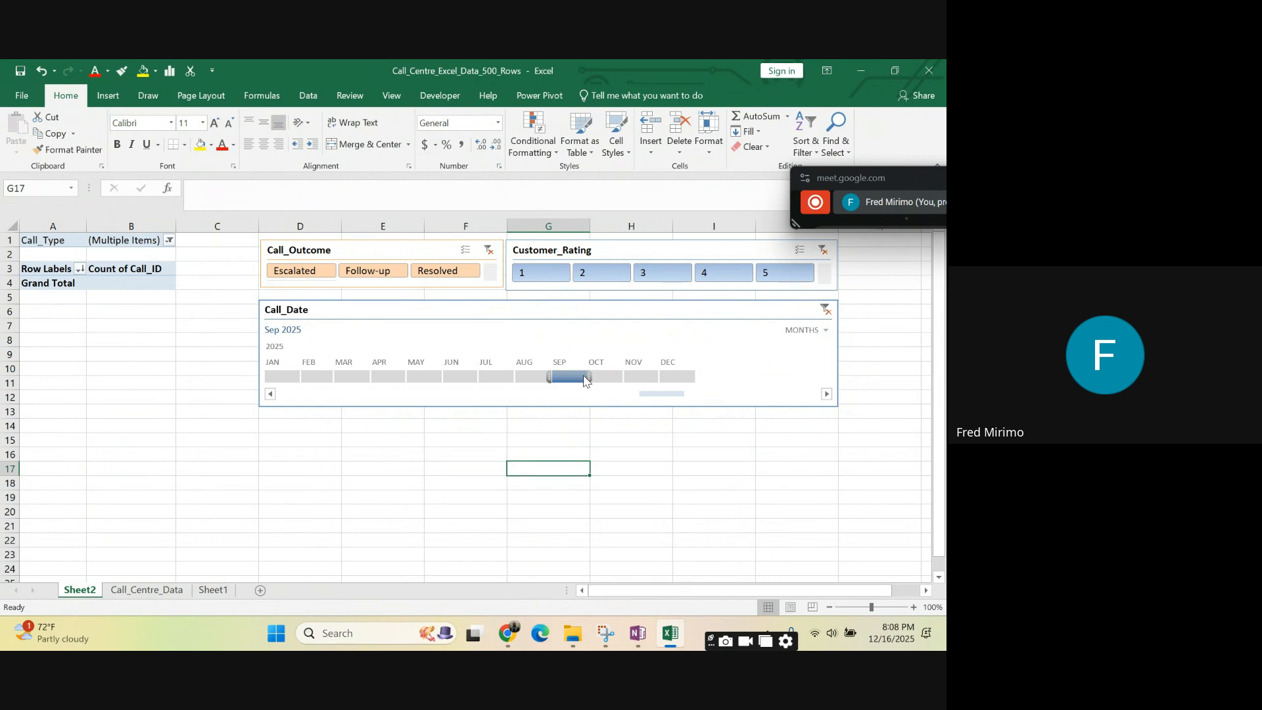
{"action": "left_click", "coordinate": [605, 378]}
{"action": "left_click", "coordinate": [653, 377]}
{"action": "left_click", "coordinate": [680, 377]}
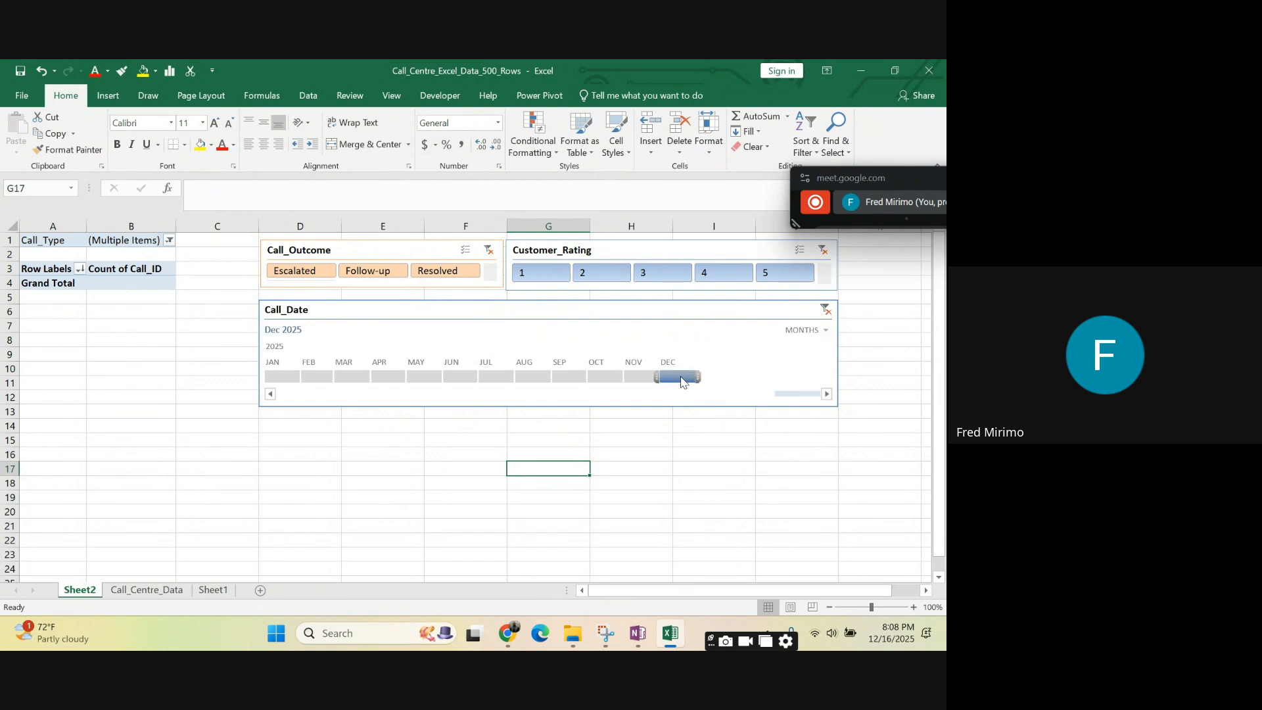
- Step the Call_Date timeline filter through January, February, March and April 2025, ending on May 2025
{"action": "left_click", "coordinate": [279, 379]}
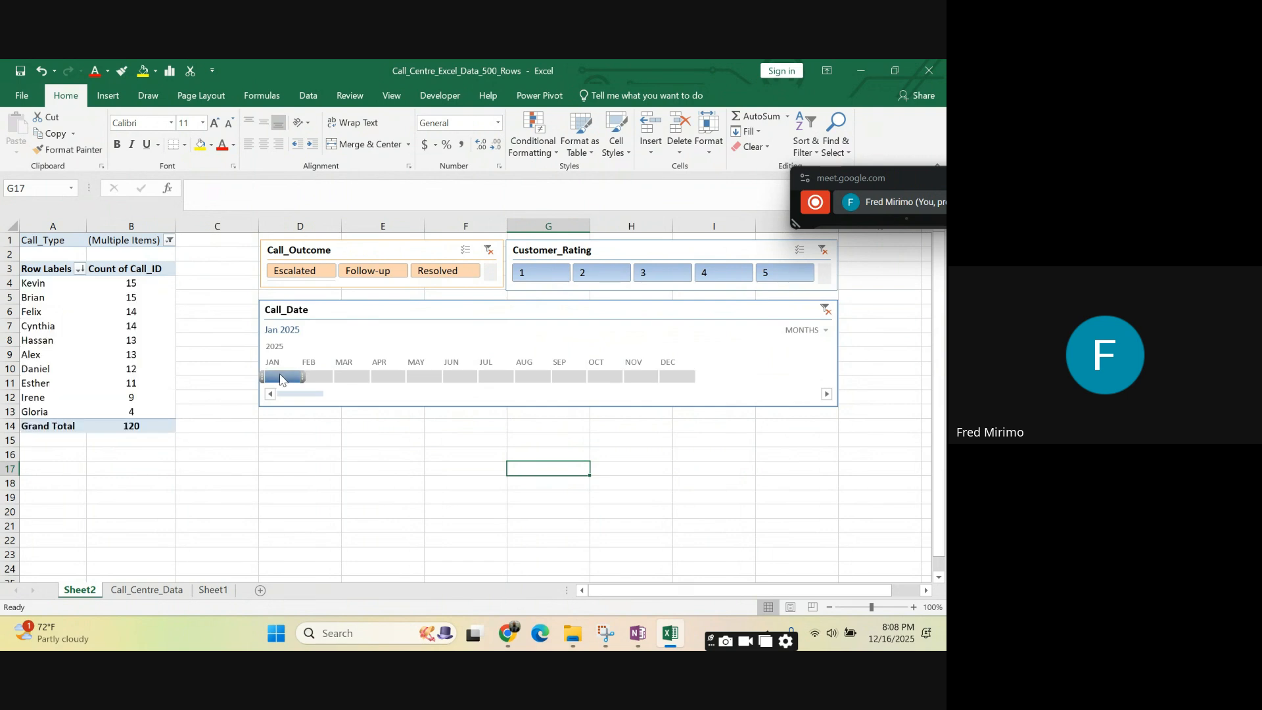
{"action": "left_click", "coordinate": [316, 380]}
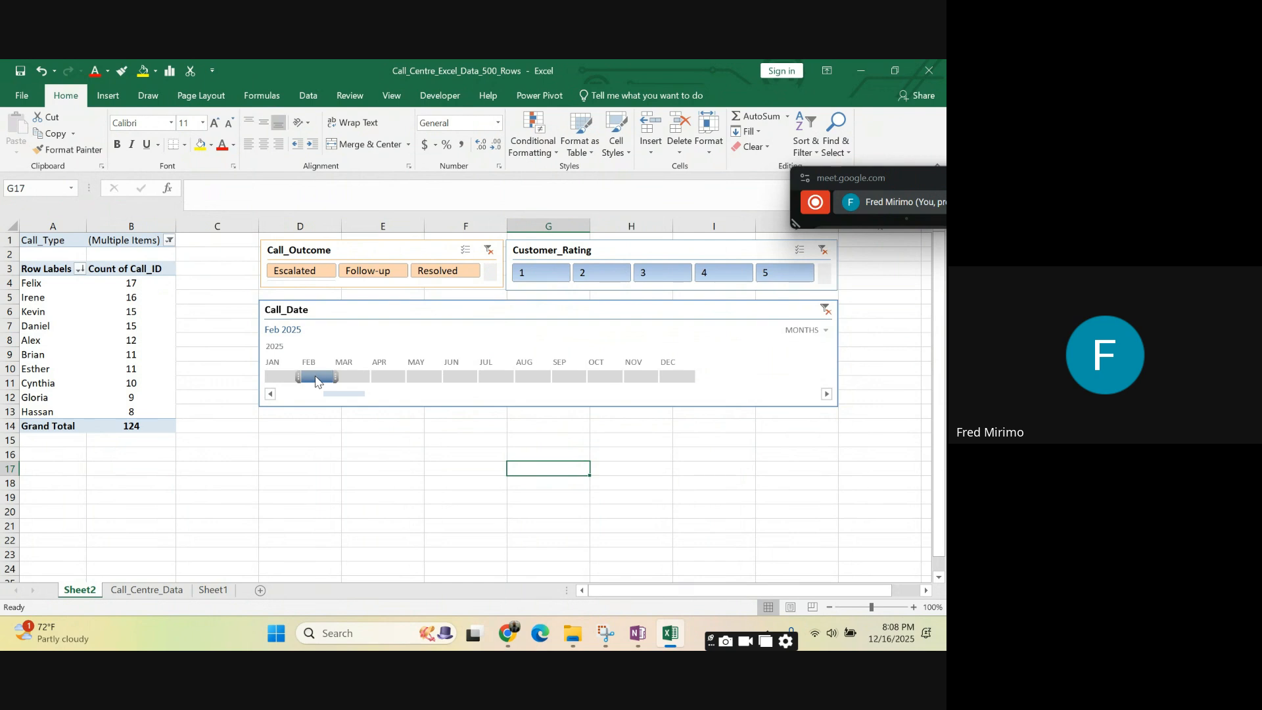
{"action": "left_click", "coordinate": [356, 380]}
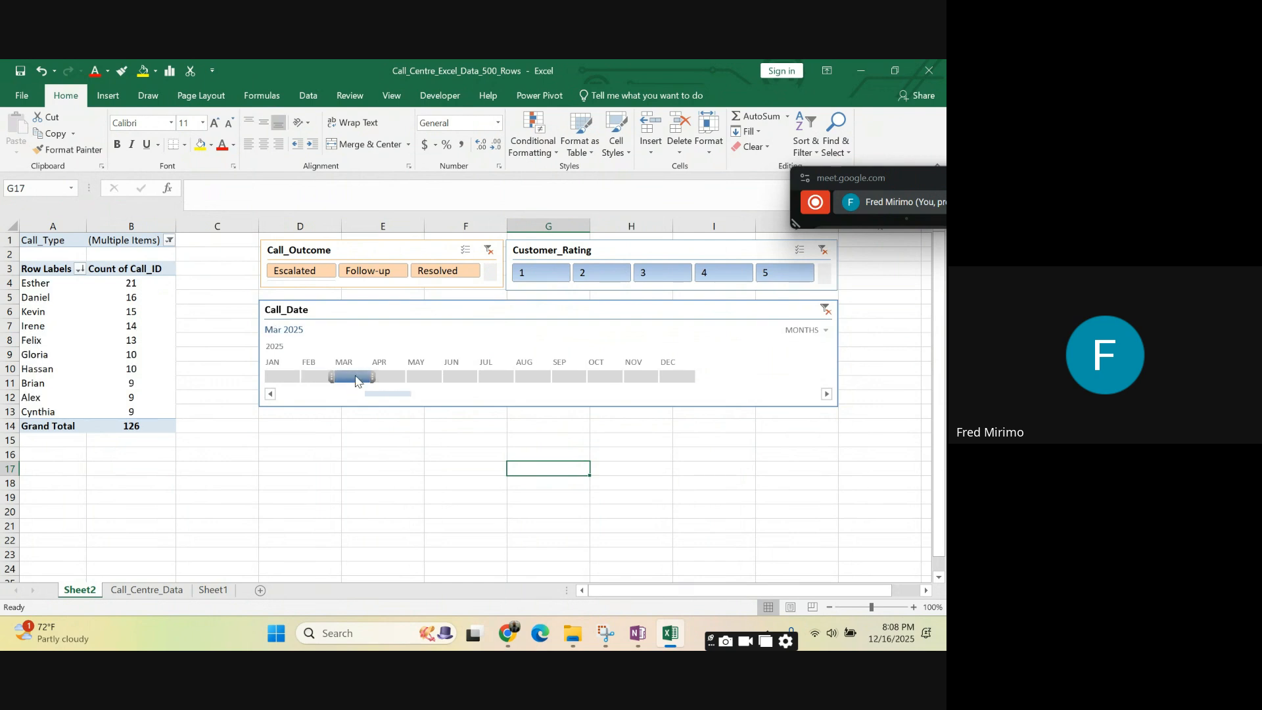
{"action": "left_click", "coordinate": [392, 378]}
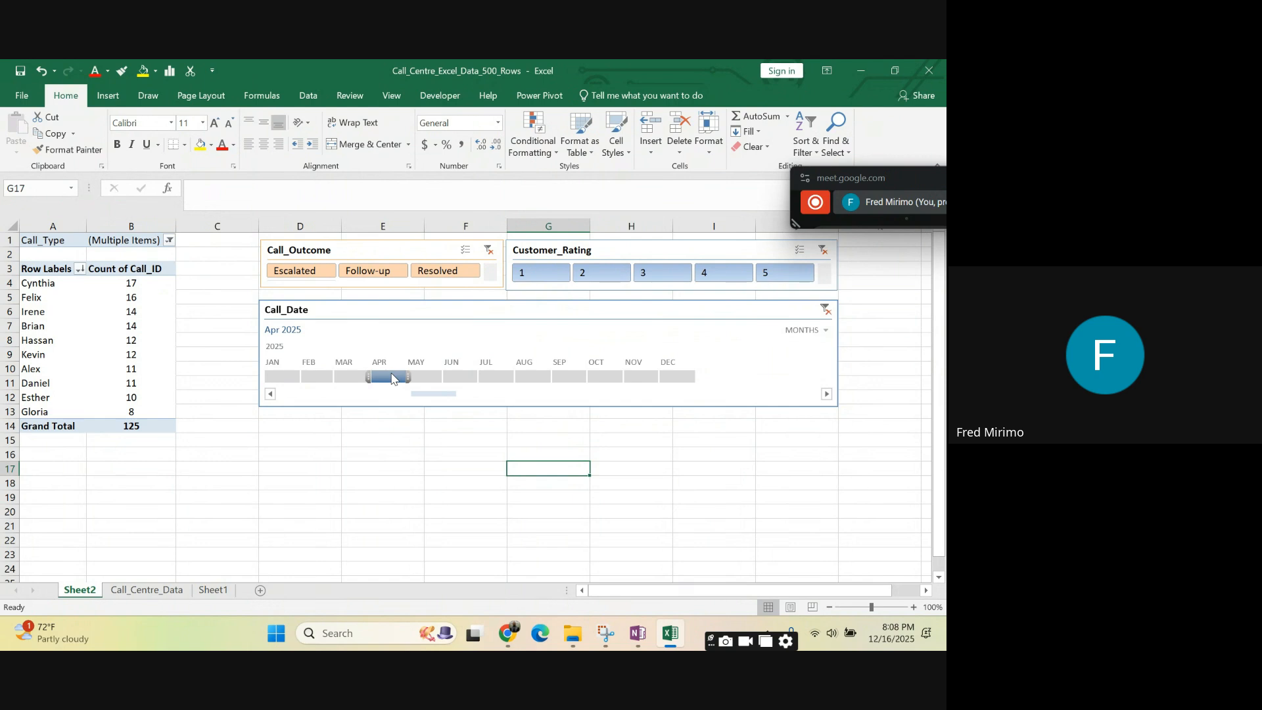
{"action": "left_click", "coordinate": [422, 378]}
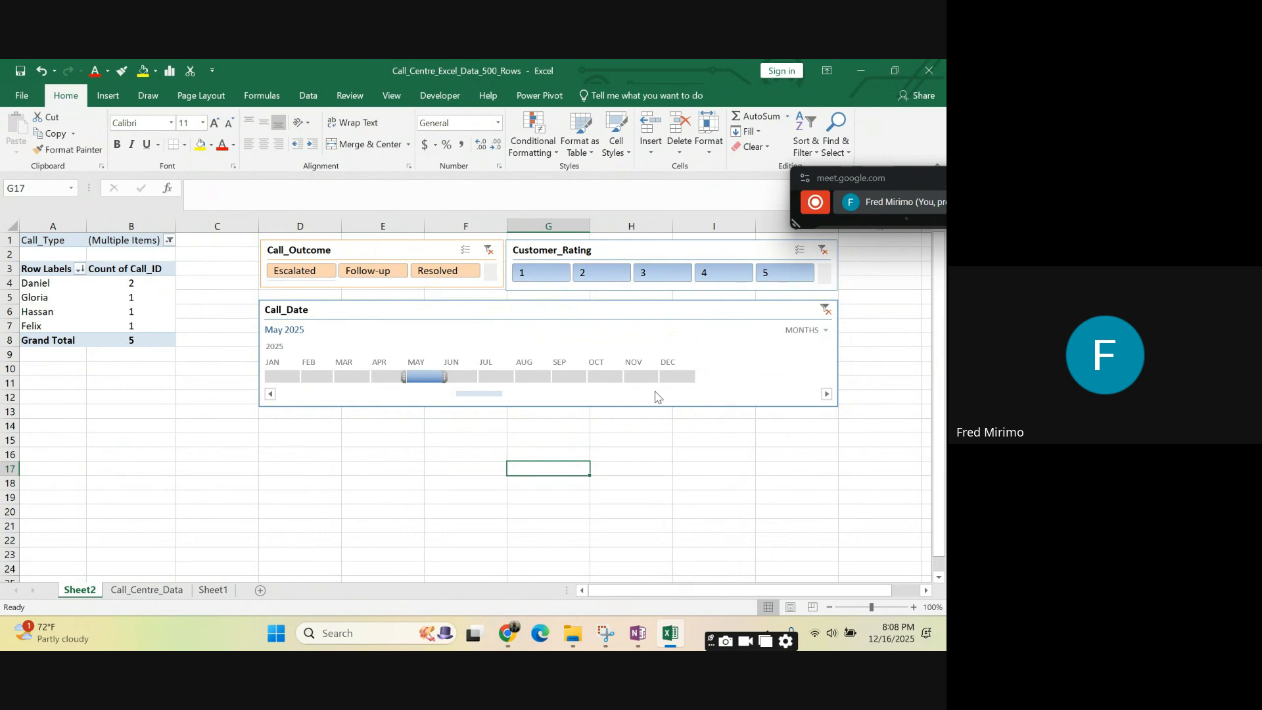
- Select the Call_Date timeline and bring up its style and size options
{"action": "left_click", "coordinate": [367, 312]}
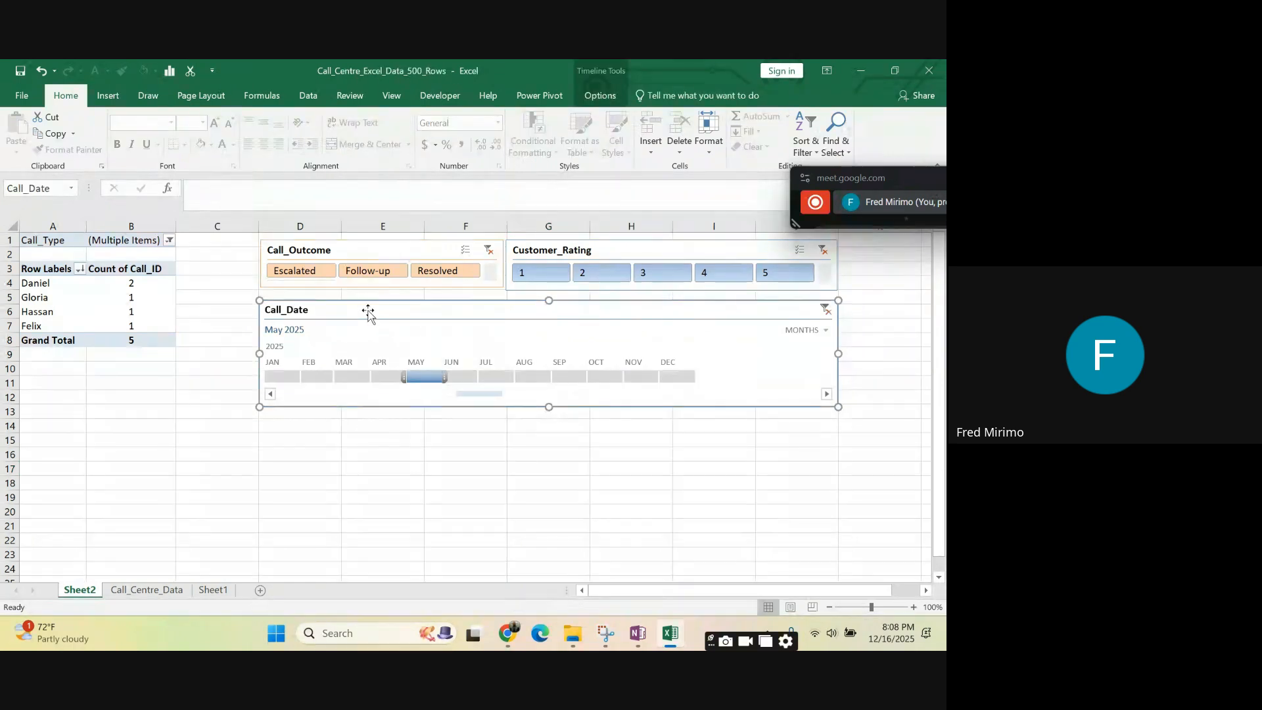
{"action": "left_click", "coordinate": [602, 97]}
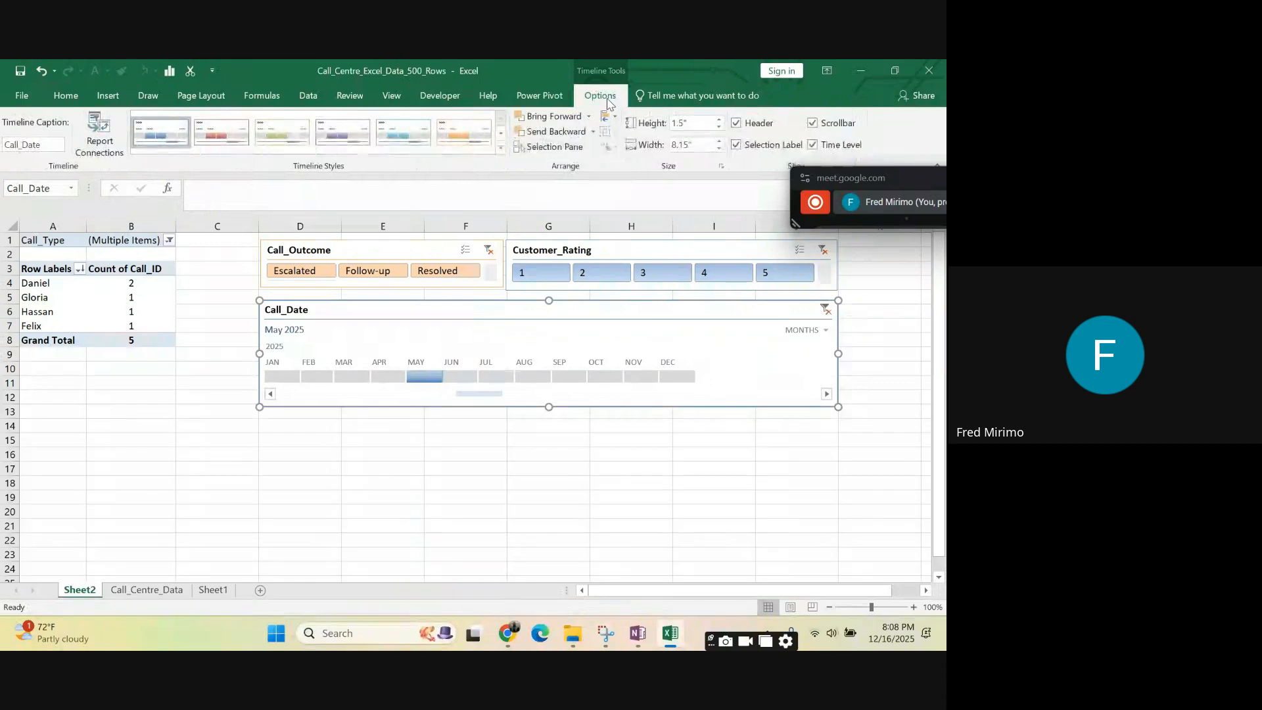
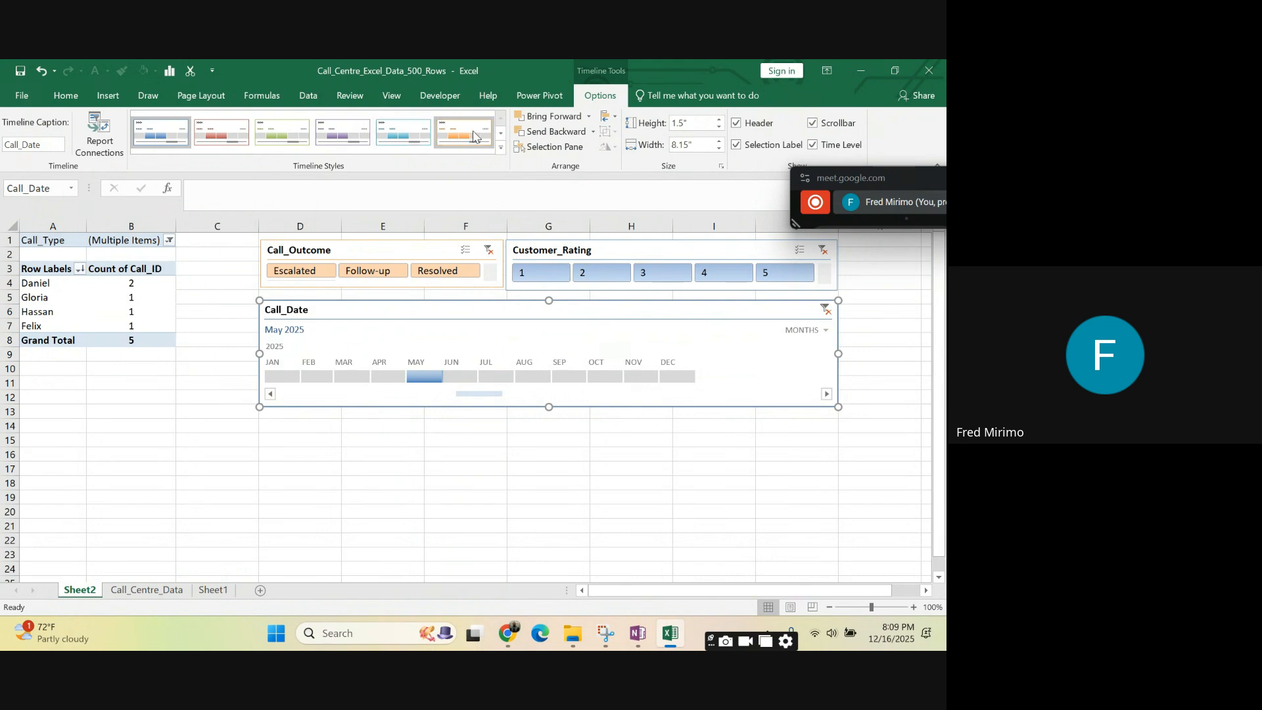
- Try the light red, green, purple, teal and orange timeline styles on the Call_Date timeline
{"action": "left_click", "coordinate": [214, 132]}
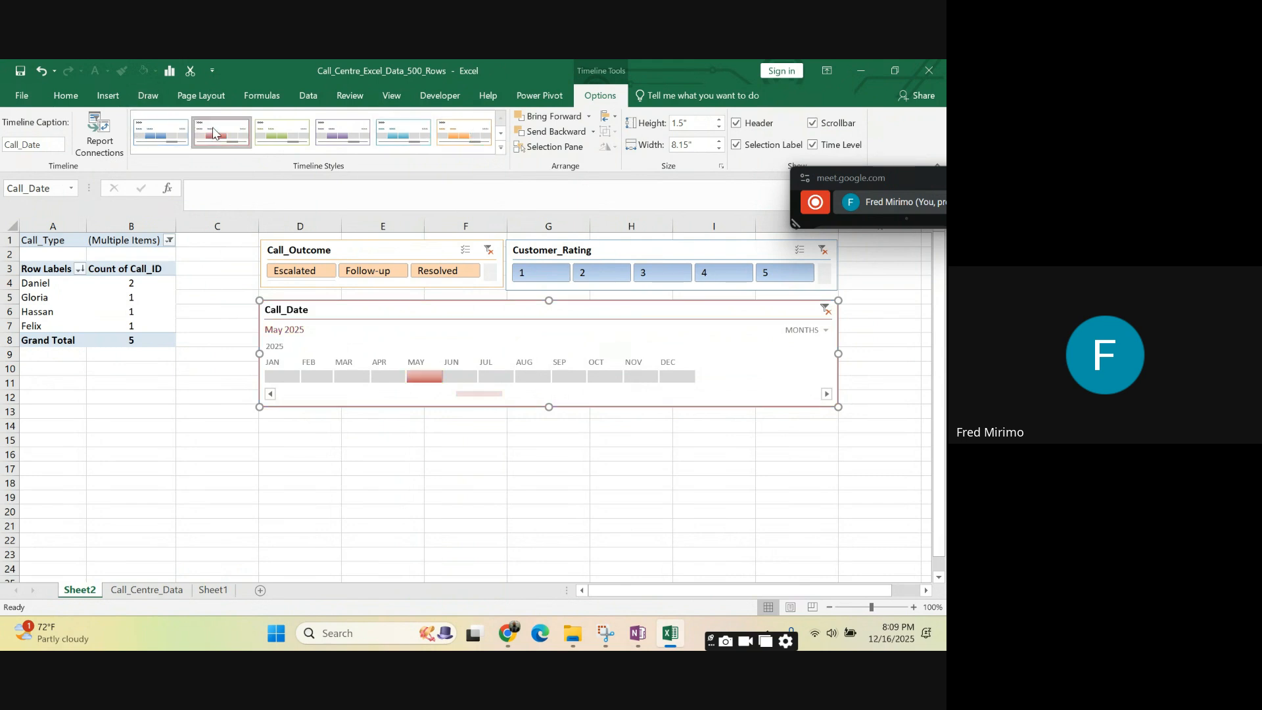
{"action": "left_click", "coordinate": [283, 131]}
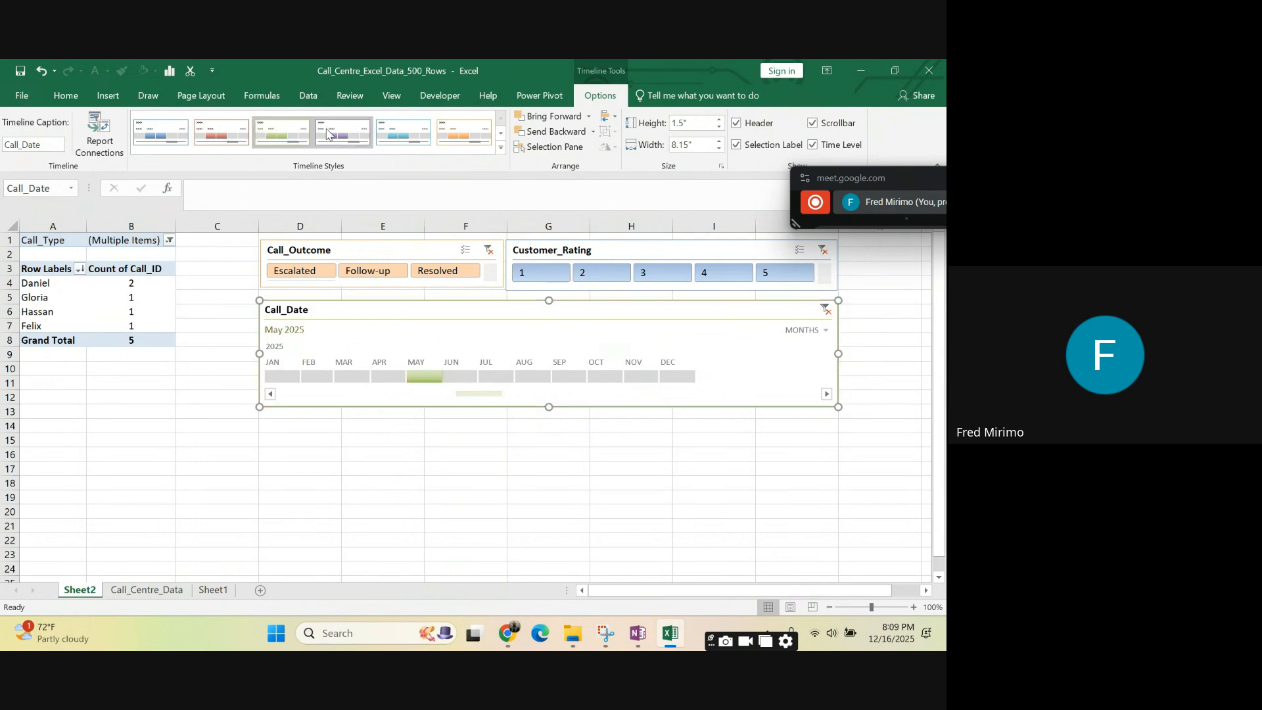
{"action": "left_click", "coordinate": [327, 134]}
{"action": "left_click", "coordinate": [370, 482]}
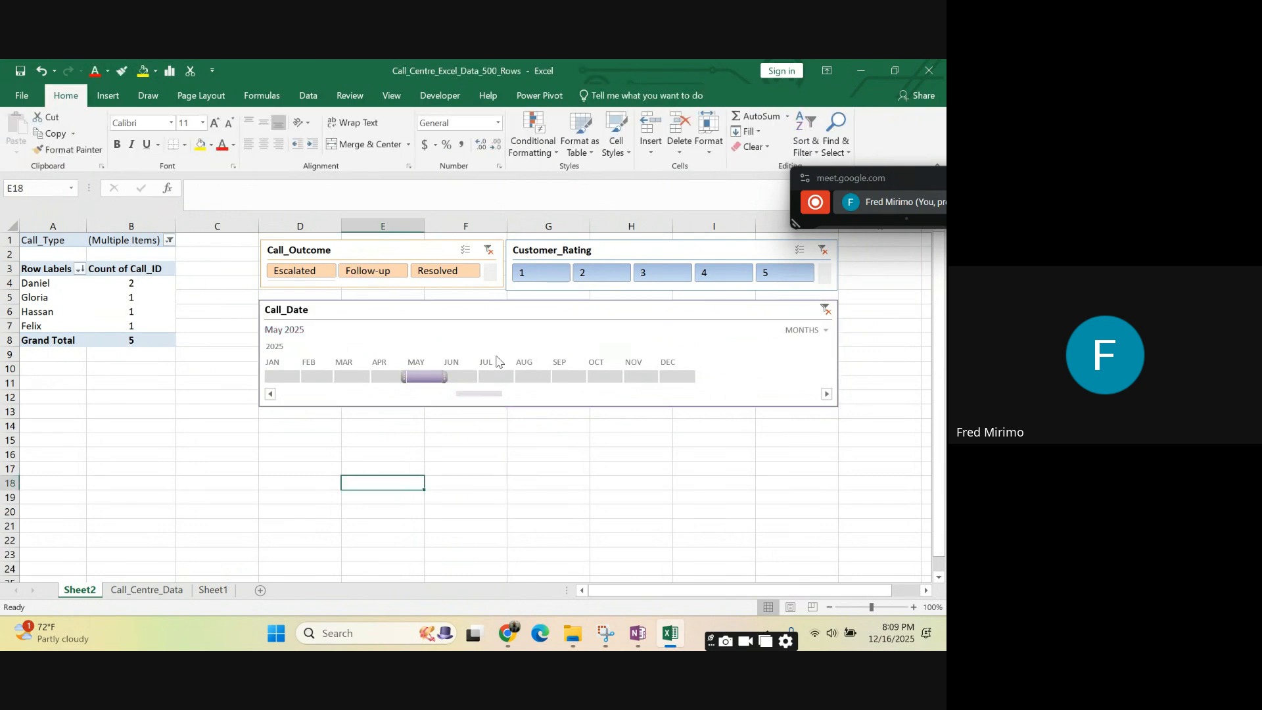
{"action": "left_click", "coordinate": [478, 341]}
{"action": "left_click", "coordinate": [295, 130]}
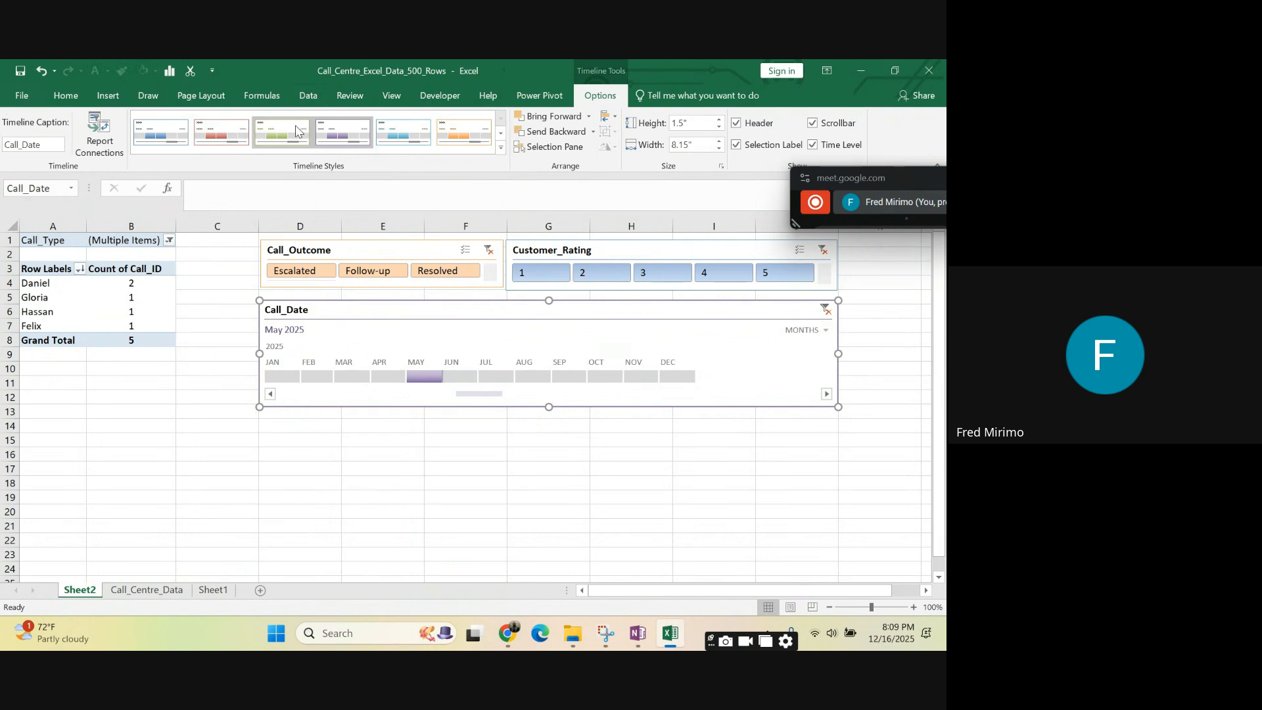
{"action": "left_click", "coordinate": [363, 141]}
{"action": "left_click", "coordinate": [400, 138]}
{"action": "left_click", "coordinate": [463, 142]}
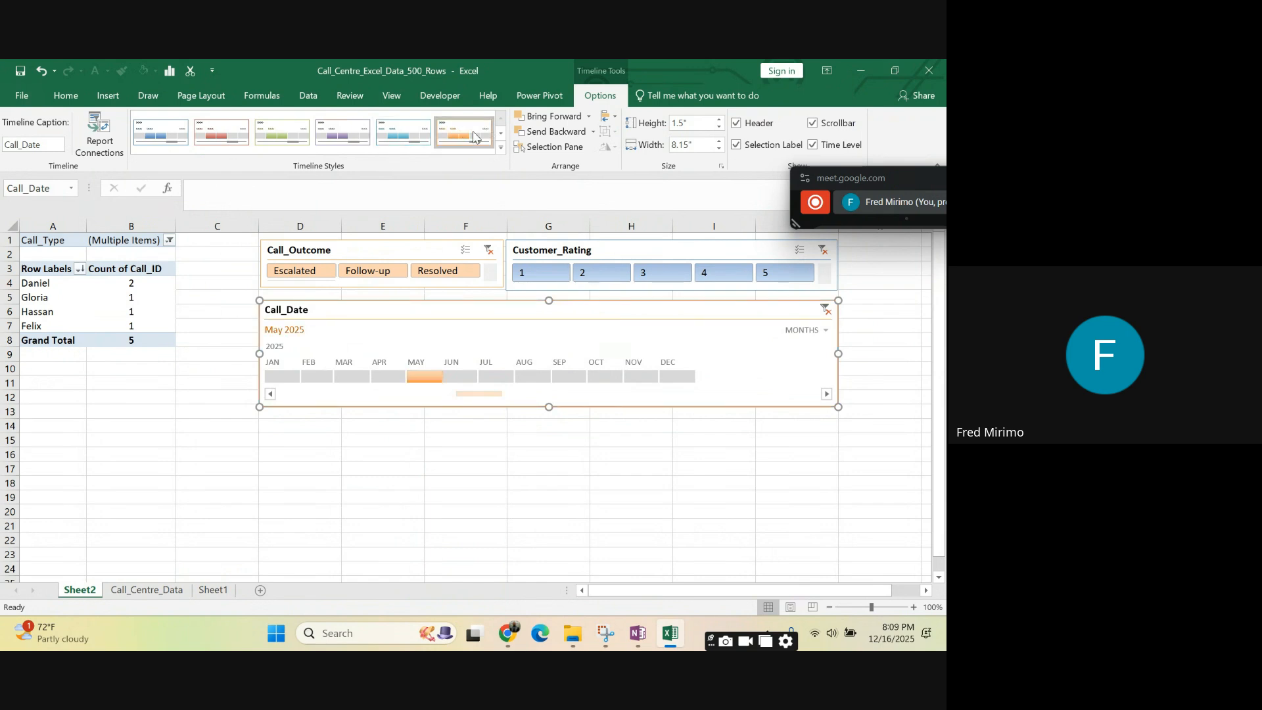
- Try the dark blue style on the Call_Date timeline, settling on the dark teal timeline style
{"action": "left_click", "coordinate": [501, 148]}
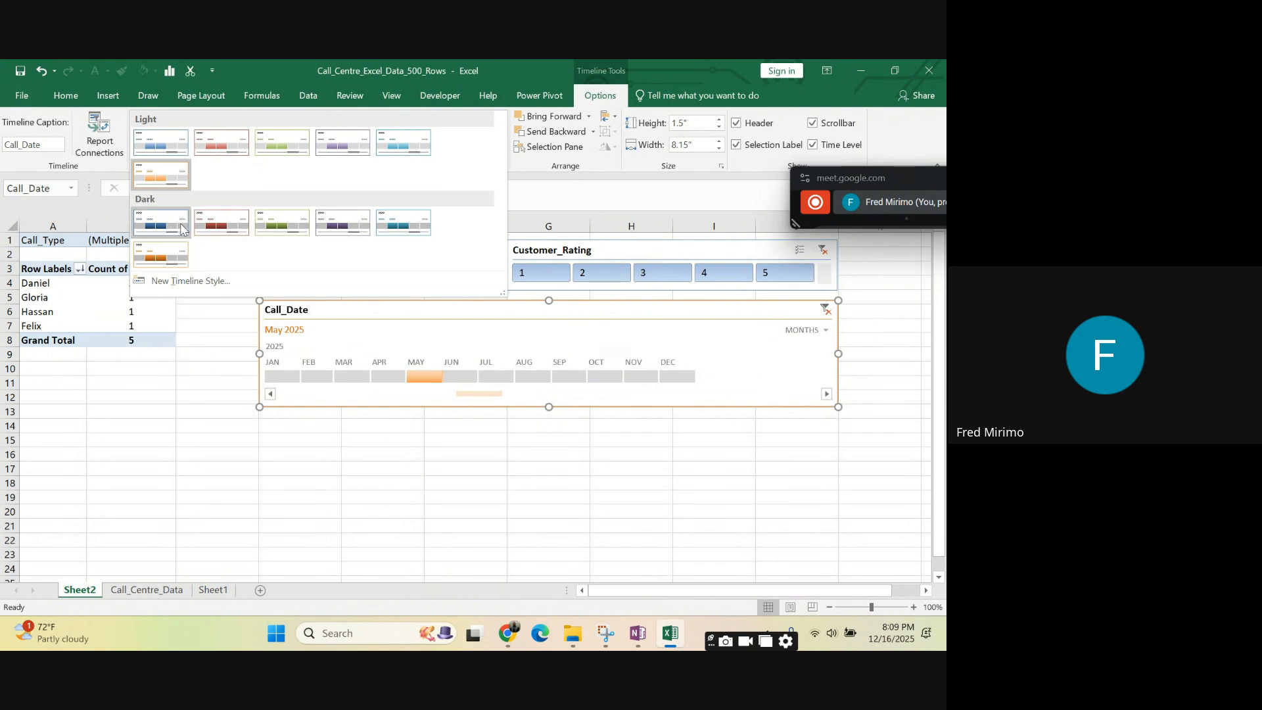
{"action": "left_click", "coordinate": [156, 225]}
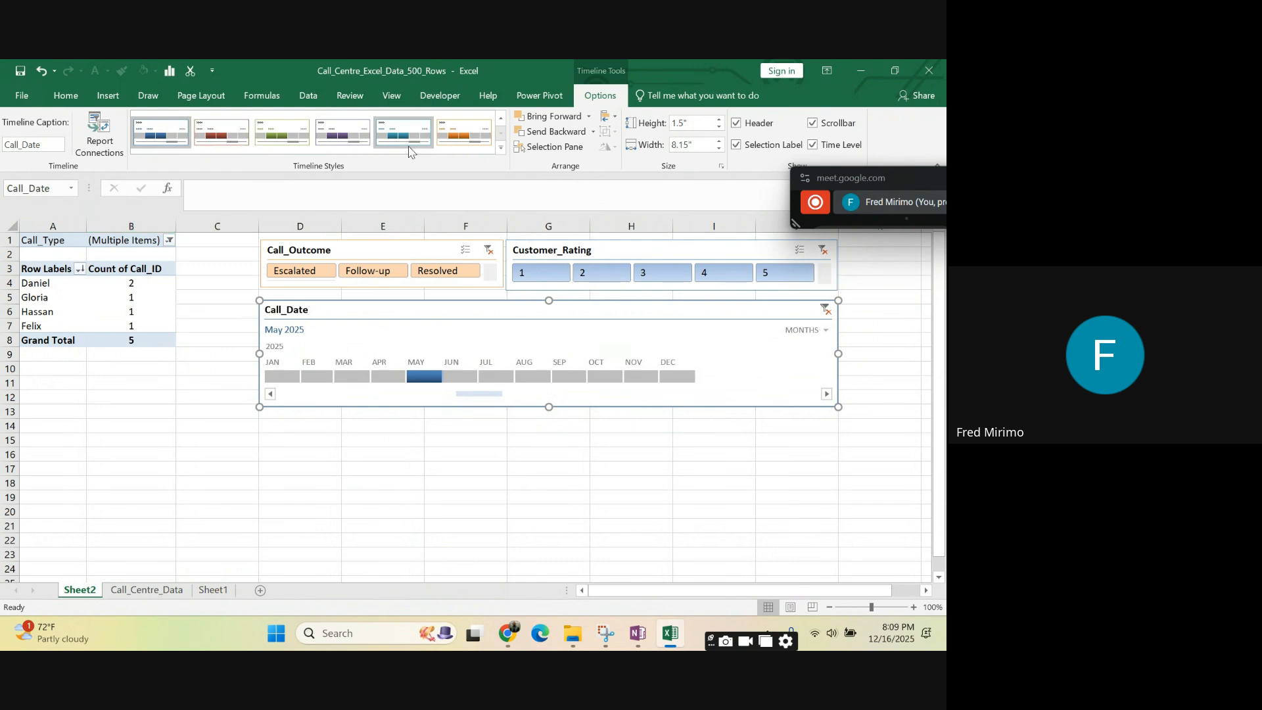
{"action": "left_click", "coordinate": [501, 148]}
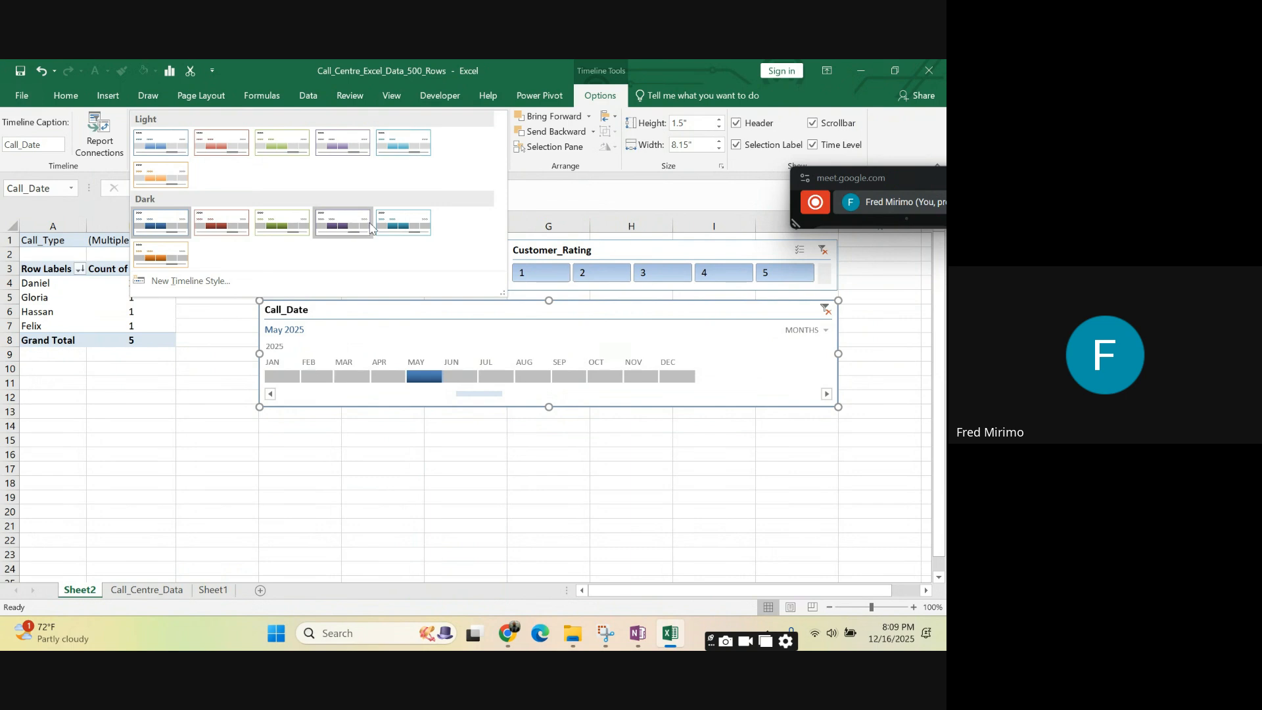
{"action": "key", "text": "Escape"}
{"action": "left_click", "coordinate": [393, 226]}
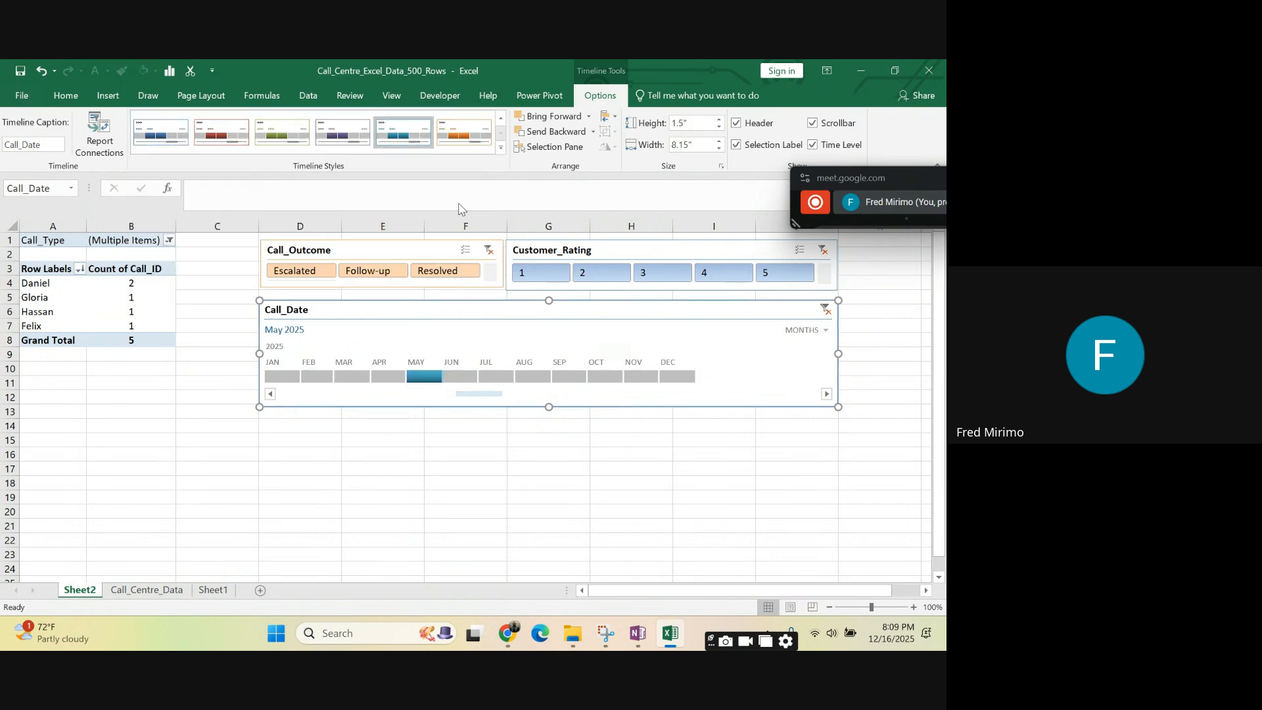
{"action": "left_click", "coordinate": [863, 355]}
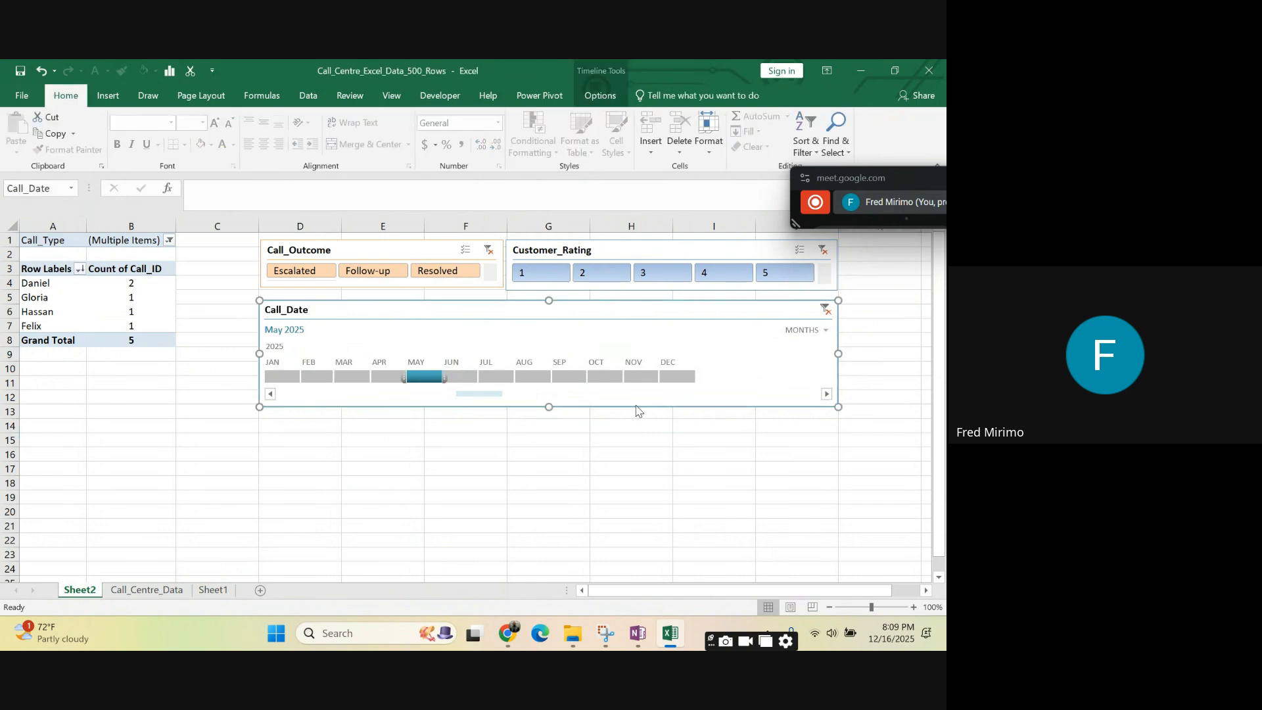
{"action": "left_click", "coordinate": [743, 482]}
- Reduce the height of the Call_Date timeline in small increments down to 0"
{"action": "left_click", "coordinate": [671, 306]}
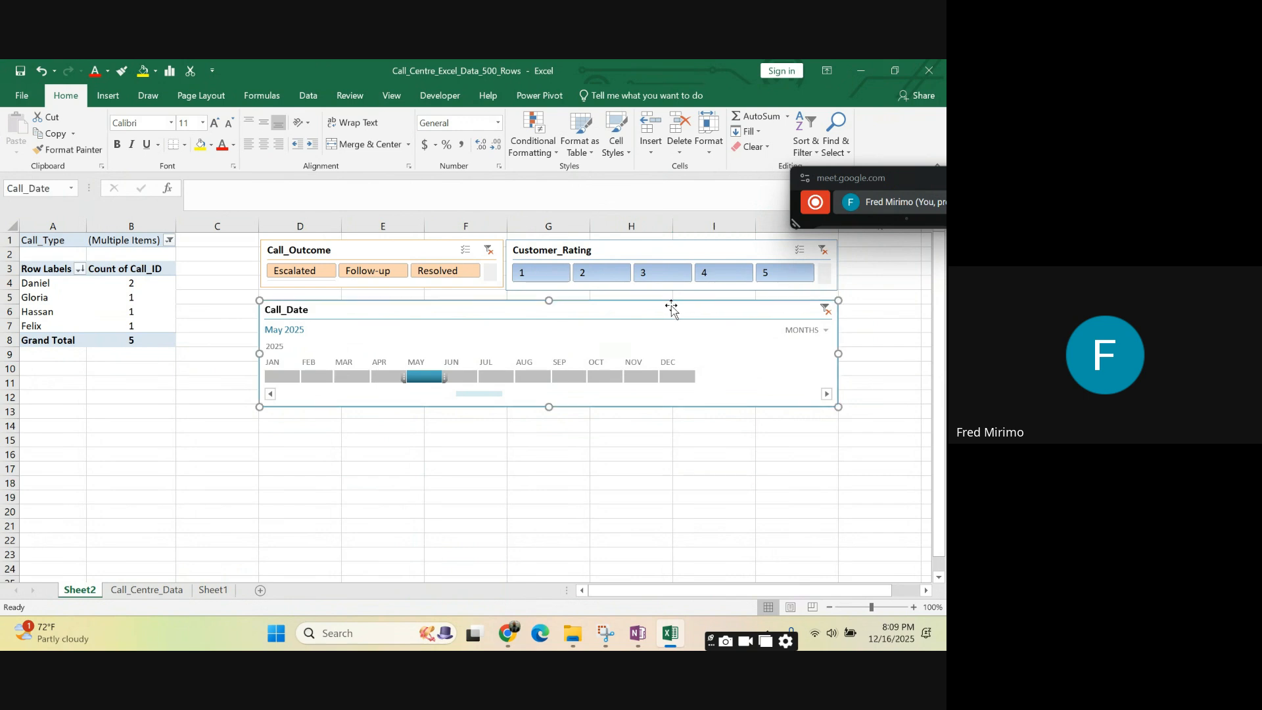
{"action": "left_click", "coordinate": [590, 97]}
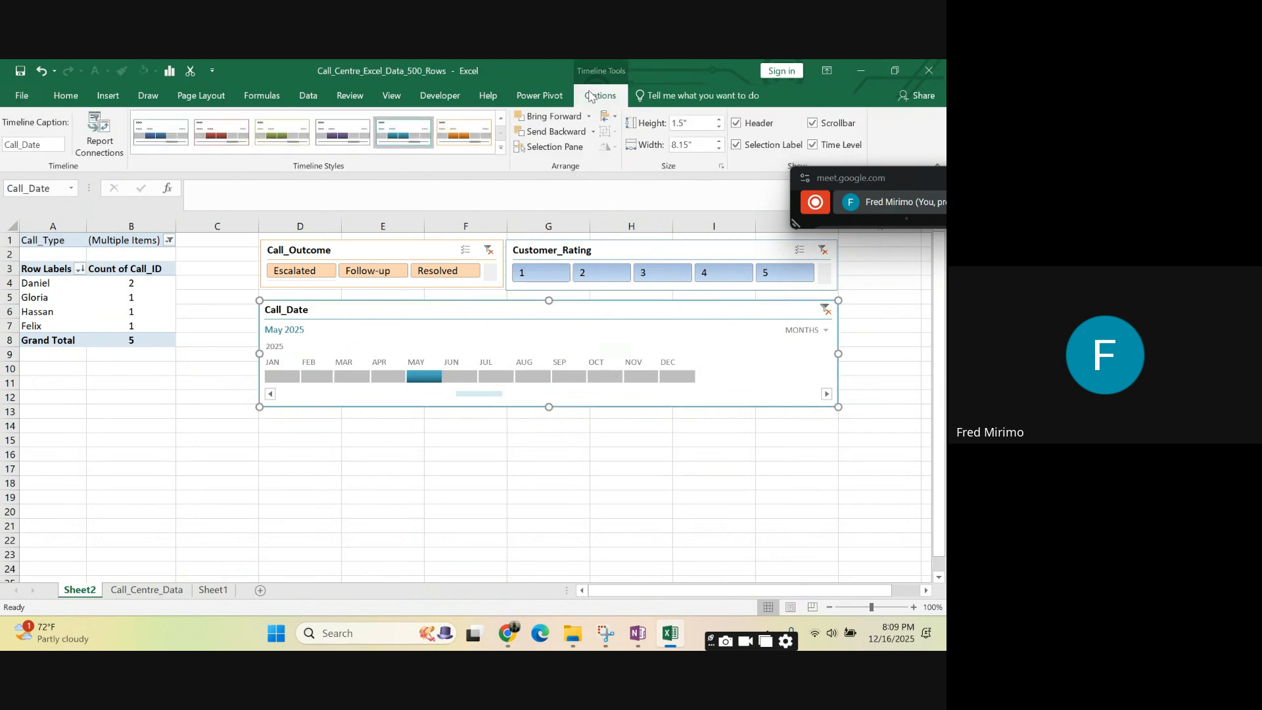
{"action": "left_click", "coordinate": [719, 128]}
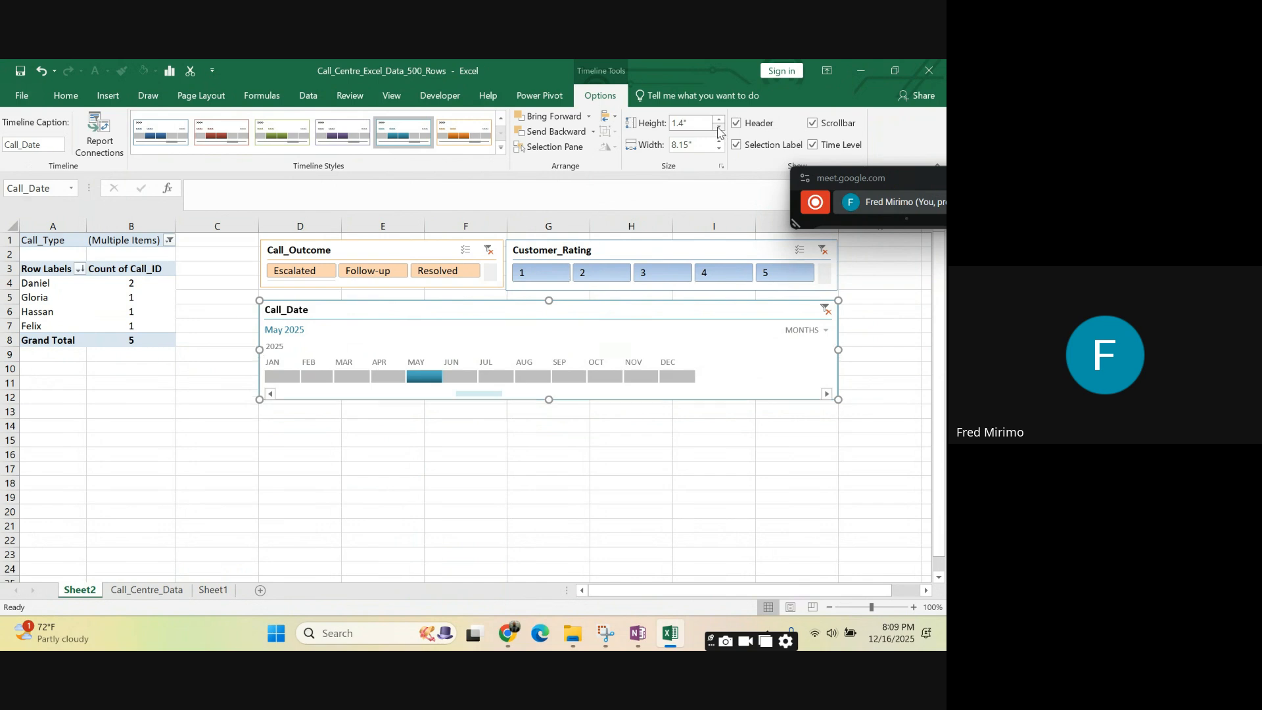
{"action": "left_click", "coordinate": [719, 130]}
{"action": "left_click", "coordinate": [720, 131]}
{"action": "left_click", "coordinate": [719, 131]}
{"action": "left_click", "coordinate": [719, 130]}
{"action": "left_click", "coordinate": [720, 131]}
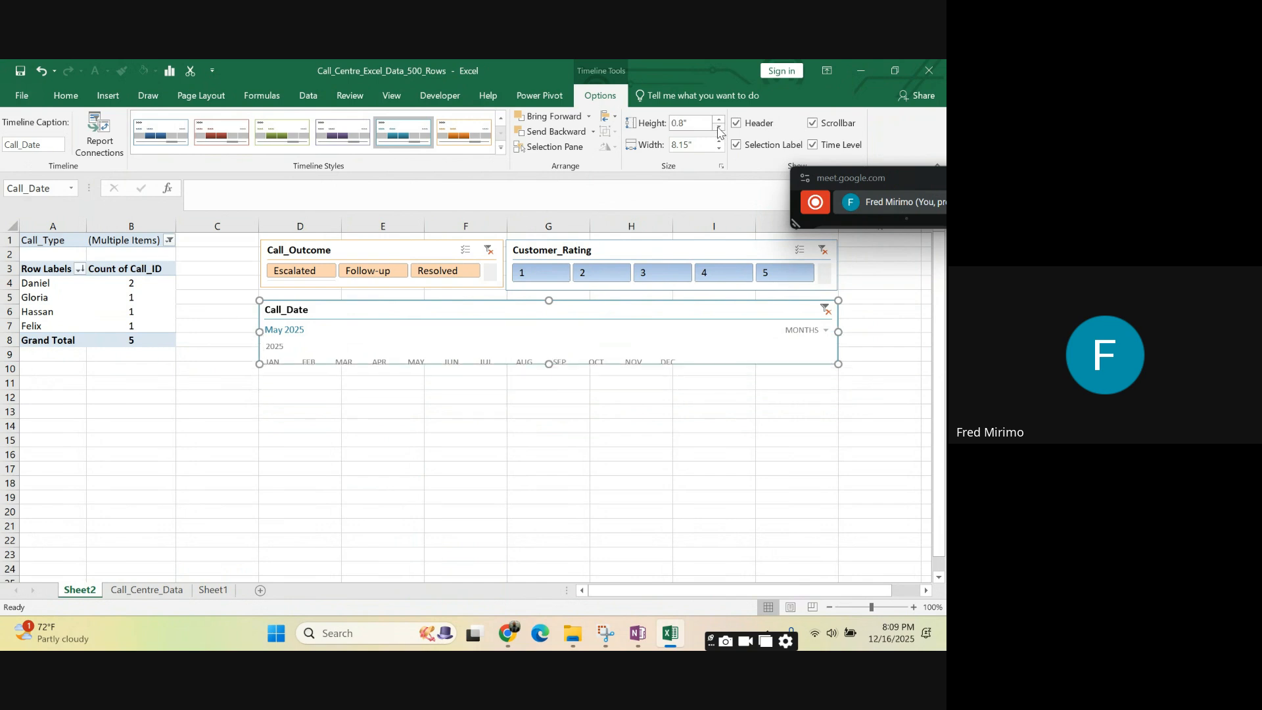
{"action": "left_click", "coordinate": [719, 130]}
{"action": "left_click", "coordinate": [719, 131]}
{"action": "left_click", "coordinate": [719, 131]}
{"action": "left_click", "coordinate": [719, 131]}
{"action": "left_click", "coordinate": [719, 131]}
{"action": "left_click", "coordinate": [720, 131]}
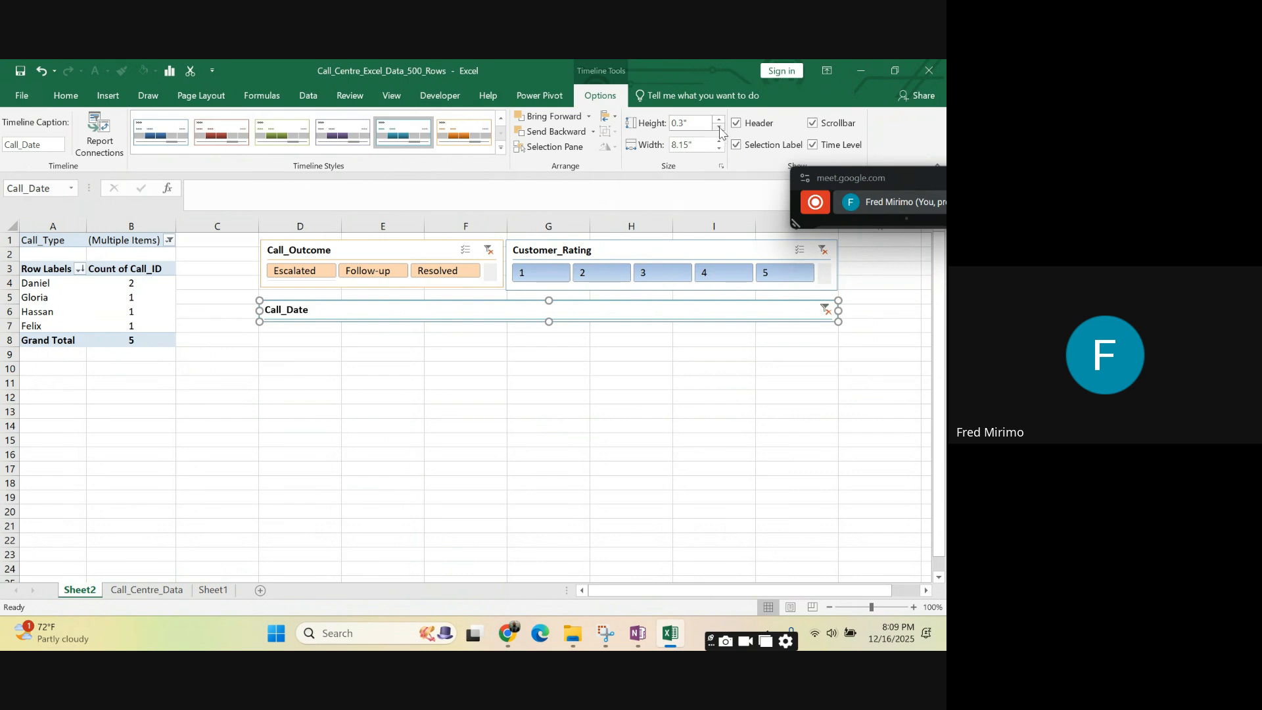
{"action": "left_click", "coordinate": [720, 128]}
{"action": "left_click", "coordinate": [719, 128]}
{"action": "left_click", "coordinate": [719, 128]}
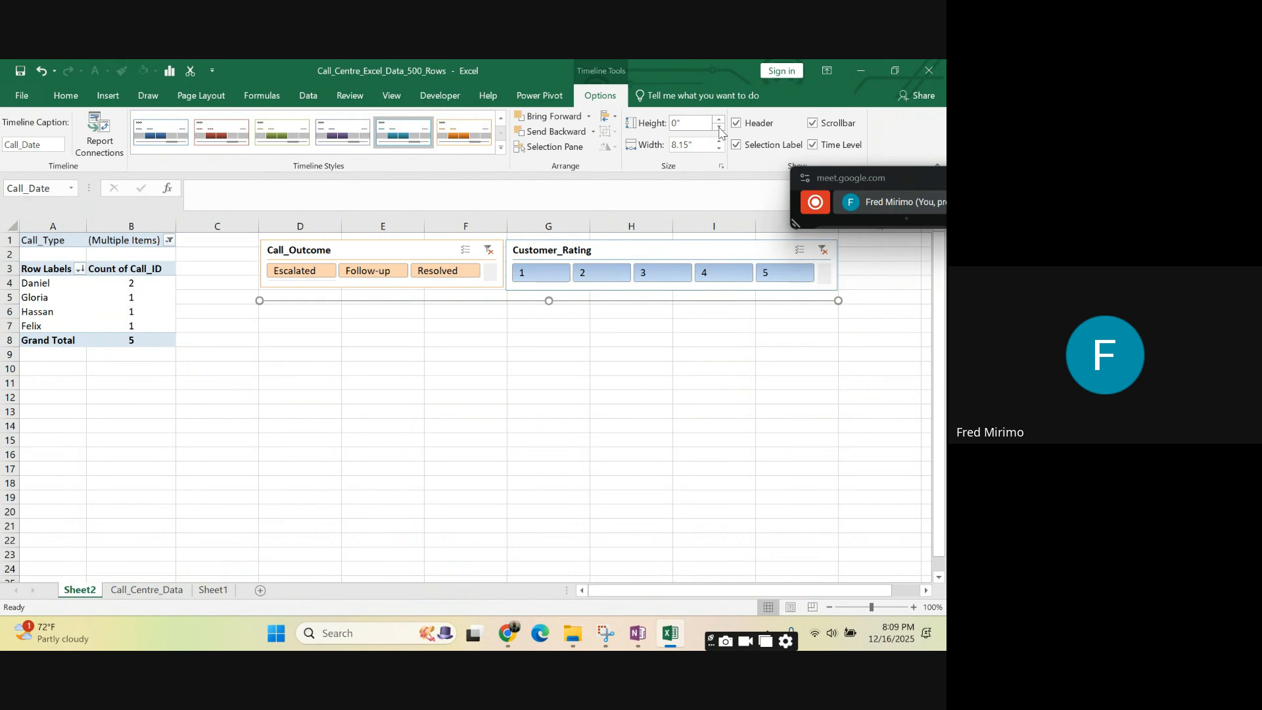
- Increase the height of the Call_Date timeline back to 1.5"
{"action": "left_click", "coordinate": [719, 123]}
{"action": "left_click", "coordinate": [719, 123]}
{"action": "left_click", "coordinate": [719, 123]}
{"action": "left_click", "coordinate": [719, 123]}
{"action": "left_click", "coordinate": [719, 123]}
{"action": "left_click", "coordinate": [719, 123]}
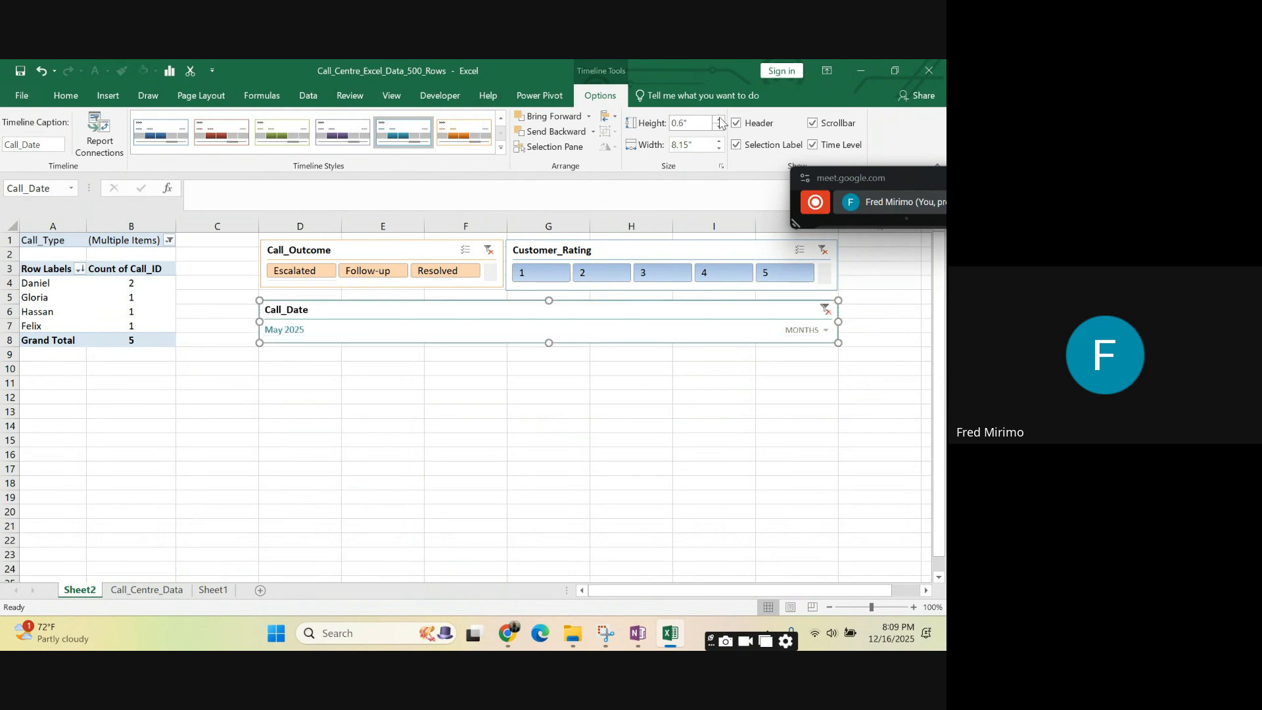
{"action": "left_click", "coordinate": [719, 123]}
{"action": "left_click", "coordinate": [719, 123]}
{"action": "left_click", "coordinate": [720, 123]}
{"action": "left_click", "coordinate": [719, 123]}
{"action": "left_click", "coordinate": [720, 123]}
{"action": "left_click", "coordinate": [720, 123]}
{"action": "left_click", "coordinate": [720, 123]}
{"action": "left_click", "coordinate": [720, 122]}
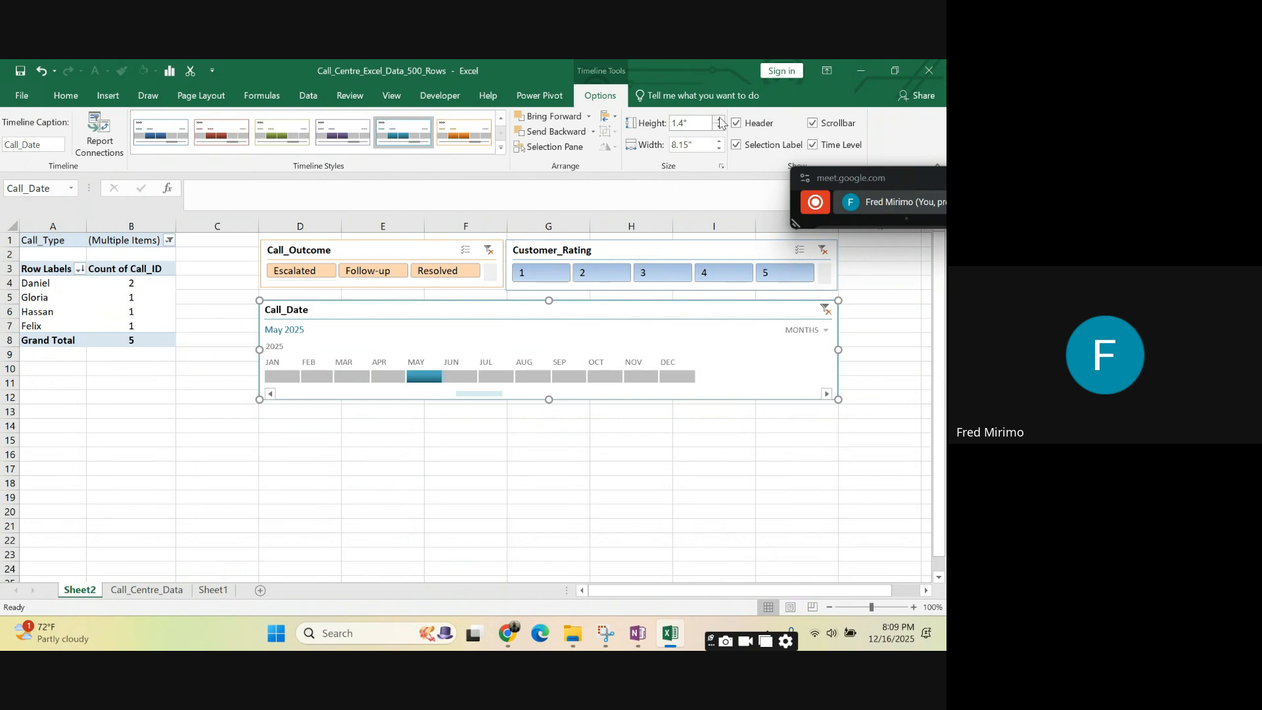
{"action": "left_click", "coordinate": [720, 123]}
- Reduce the width of the Call_Date timeline in small increments to 5.7"
{"action": "left_click", "coordinate": [720, 148]}
{"action": "left_click", "coordinate": [720, 148]}
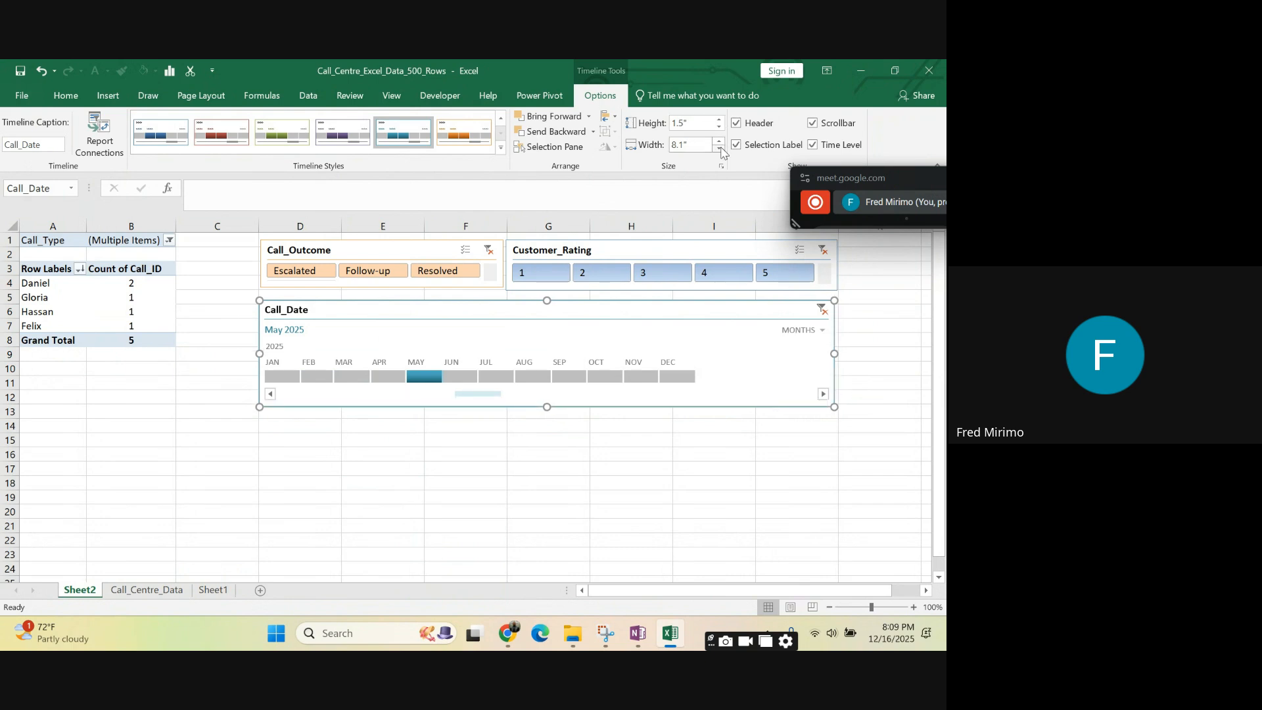
{"action": "left_click", "coordinate": [720, 149]}
{"action": "left_click", "coordinate": [720, 149]}
{"action": "left_click", "coordinate": [720, 149]}
{"action": "left_click", "coordinate": [720, 148]}
{"action": "left_click", "coordinate": [720, 149]}
{"action": "left_click", "coordinate": [720, 149]}
{"action": "double_click", "coordinate": [719, 148]}
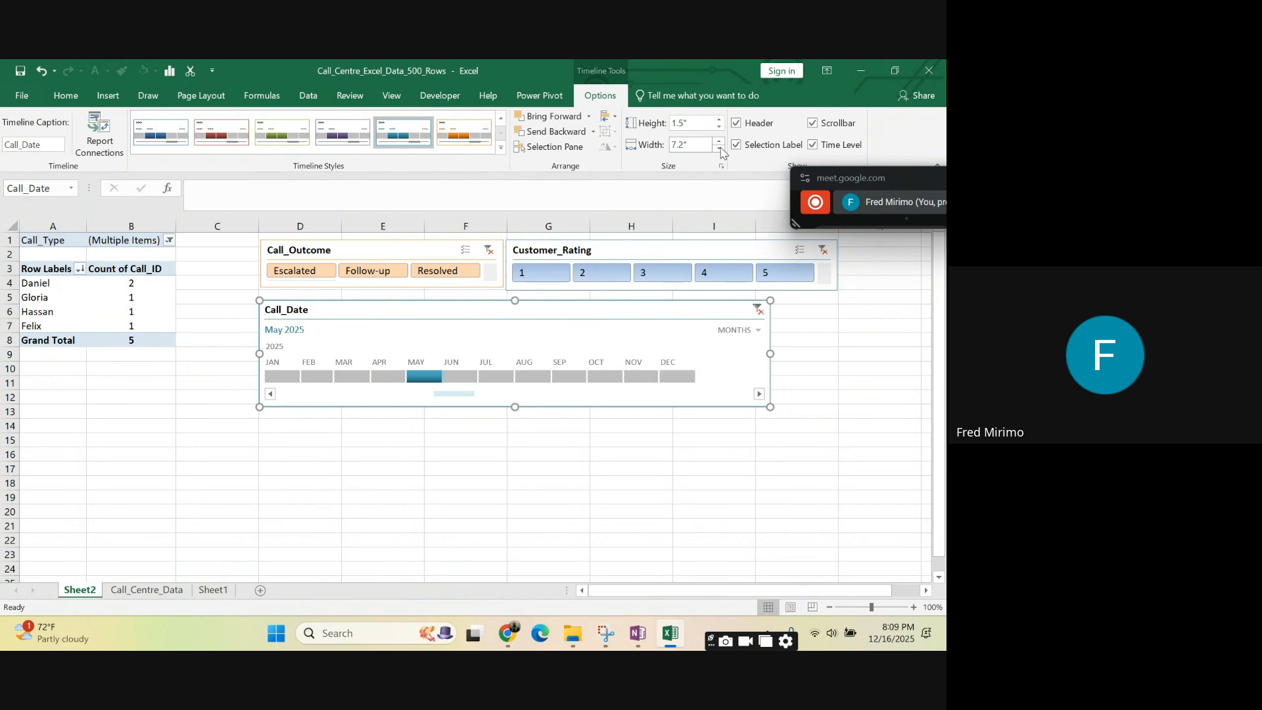
{"action": "double_click", "coordinate": [720, 149]}
{"action": "left_click", "coordinate": [720, 148]}
{"action": "double_click", "coordinate": [720, 149]}
{"action": "double_click", "coordinate": [720, 149]}
{"action": "double_click", "coordinate": [720, 149]}
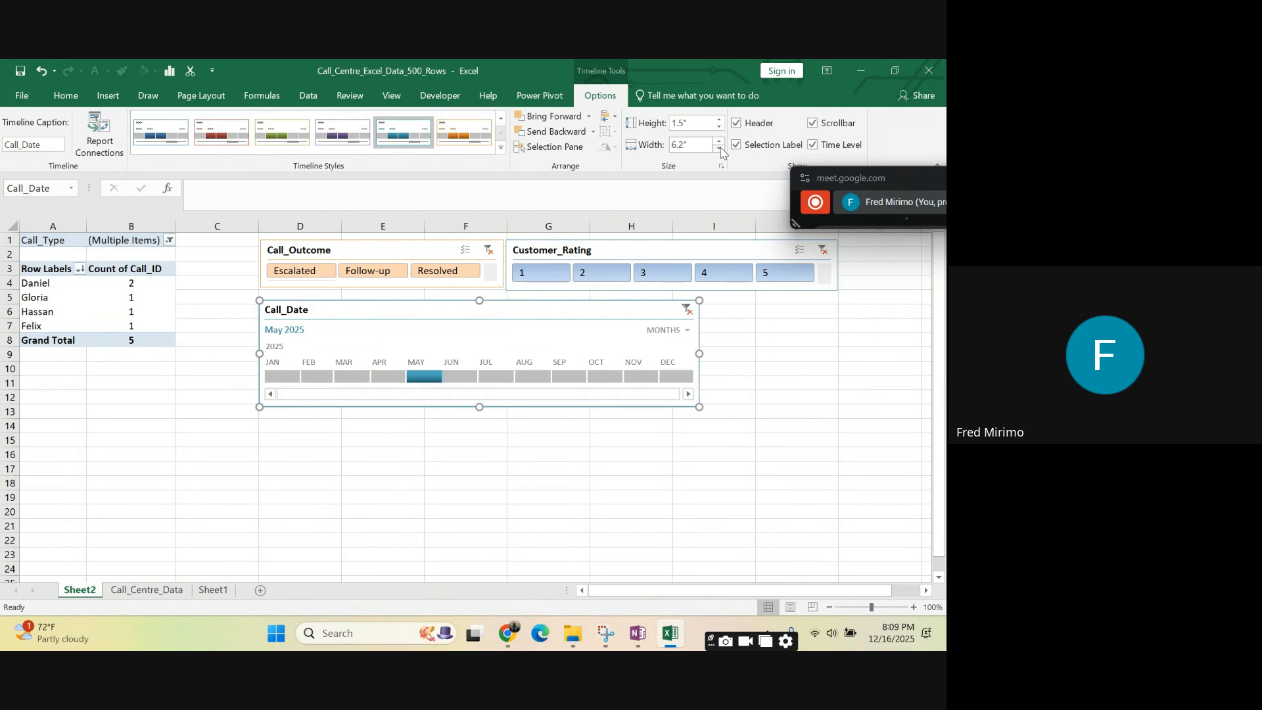
{"action": "double_click", "coordinate": [720, 149]}
{"action": "left_click", "coordinate": [720, 149]}
{"action": "left_click", "coordinate": [720, 149]}
{"action": "double_click", "coordinate": [720, 149]}
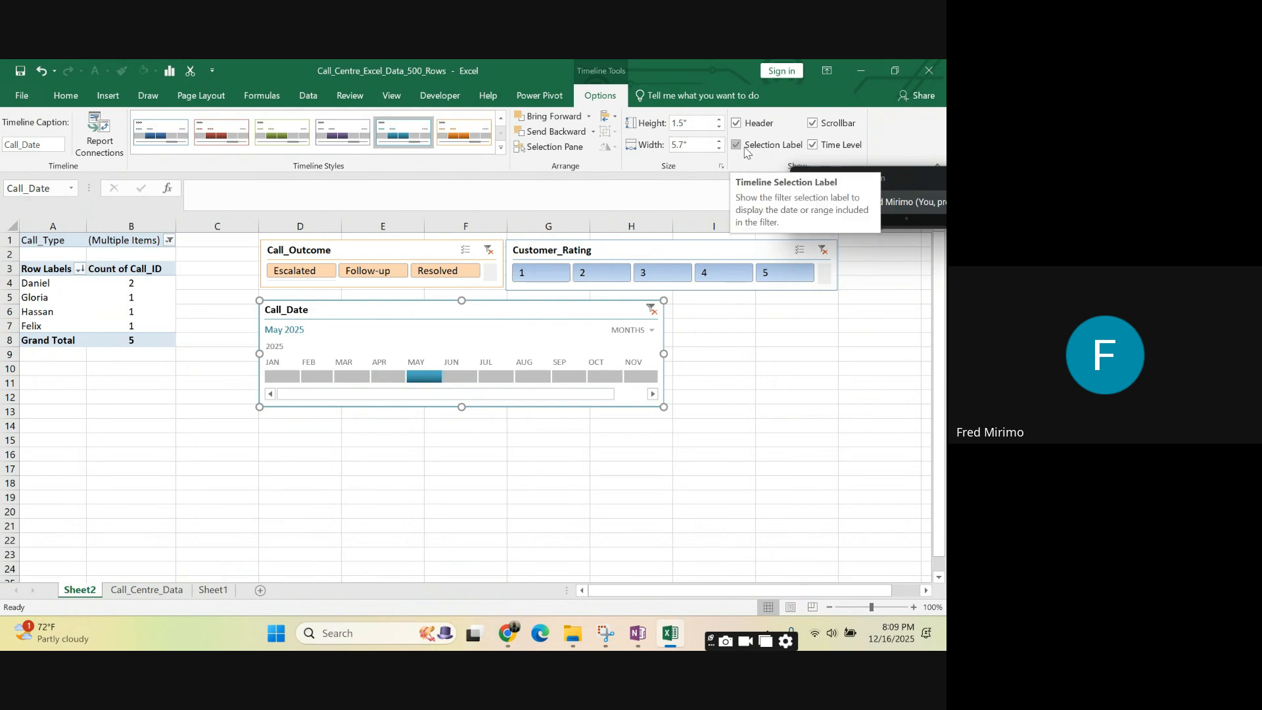
- Hide the time level, header, selection label and scrollbar of the Call_Date timeline one after another
{"action": "left_click", "coordinate": [813, 145]}
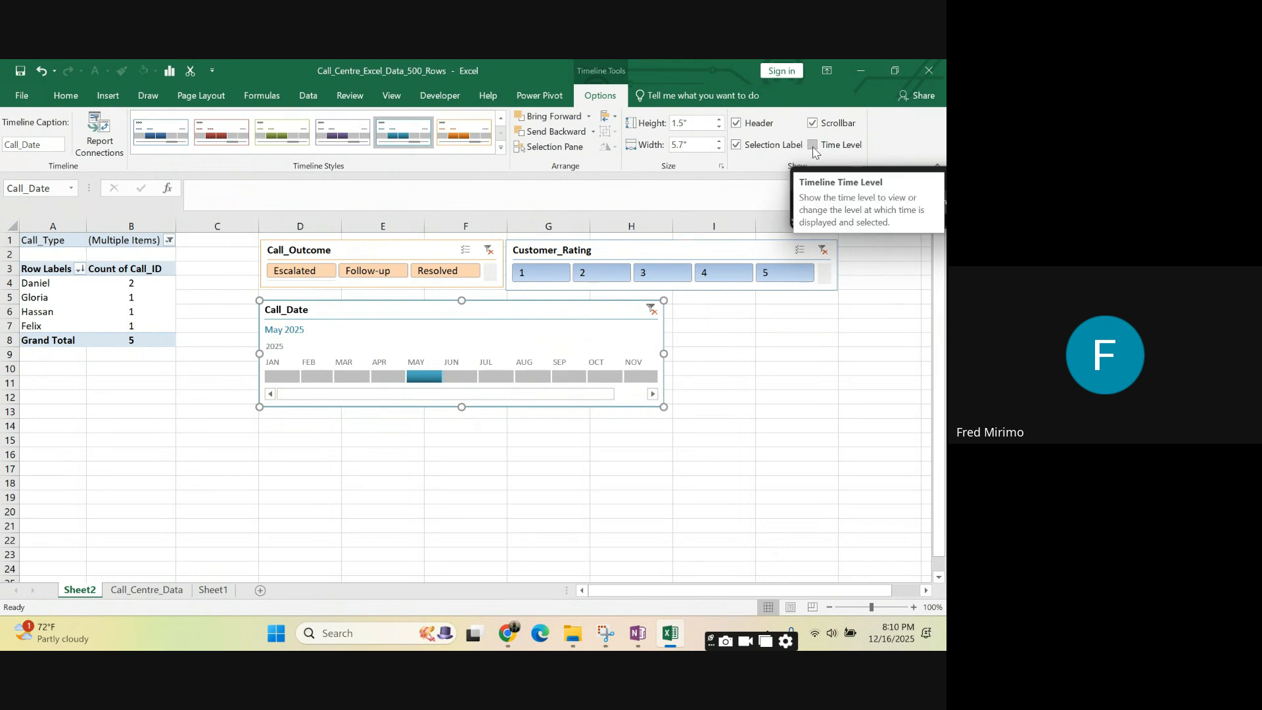
{"action": "left_click", "coordinate": [814, 146]}
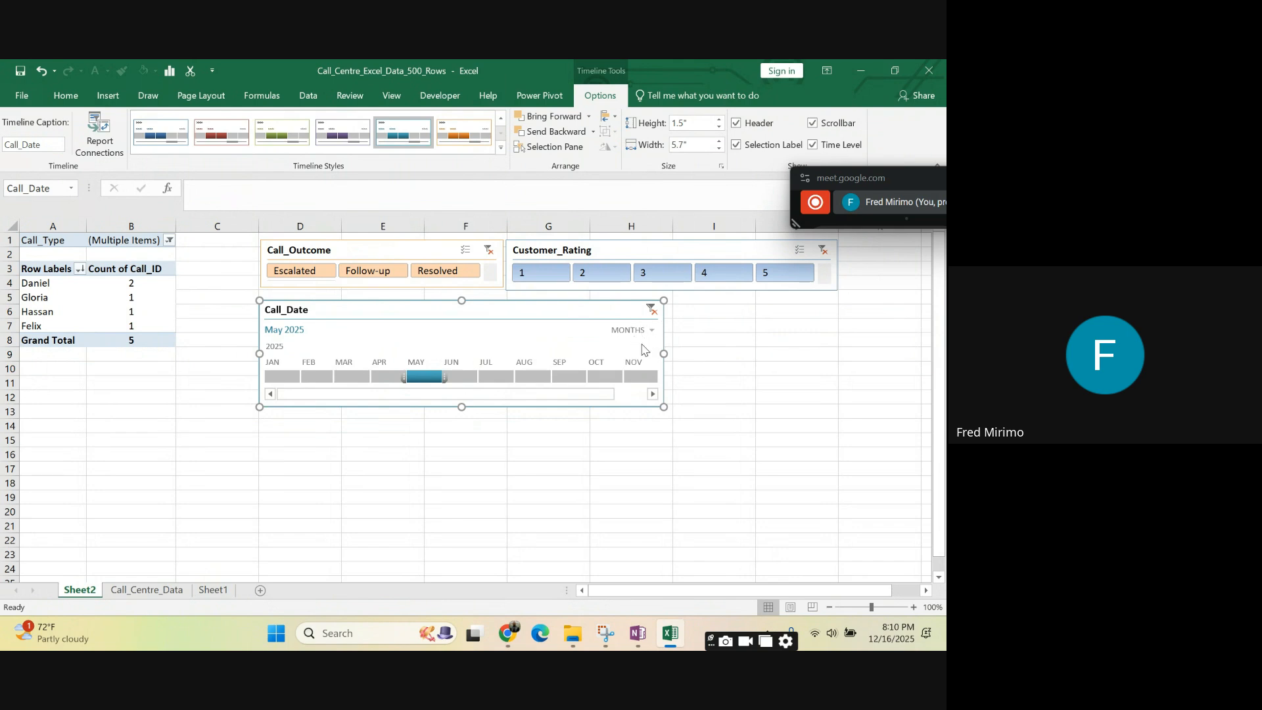
{"action": "left_click", "coordinate": [816, 150]}
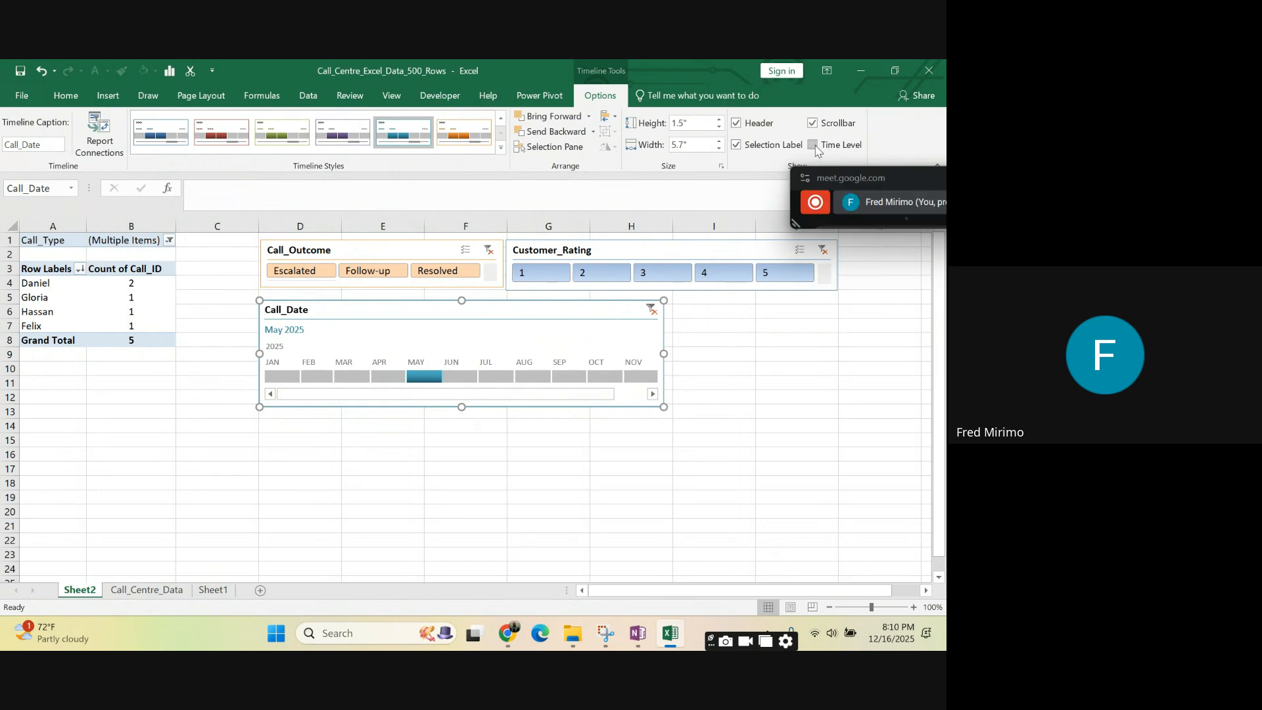
{"action": "left_click", "coordinate": [737, 125]}
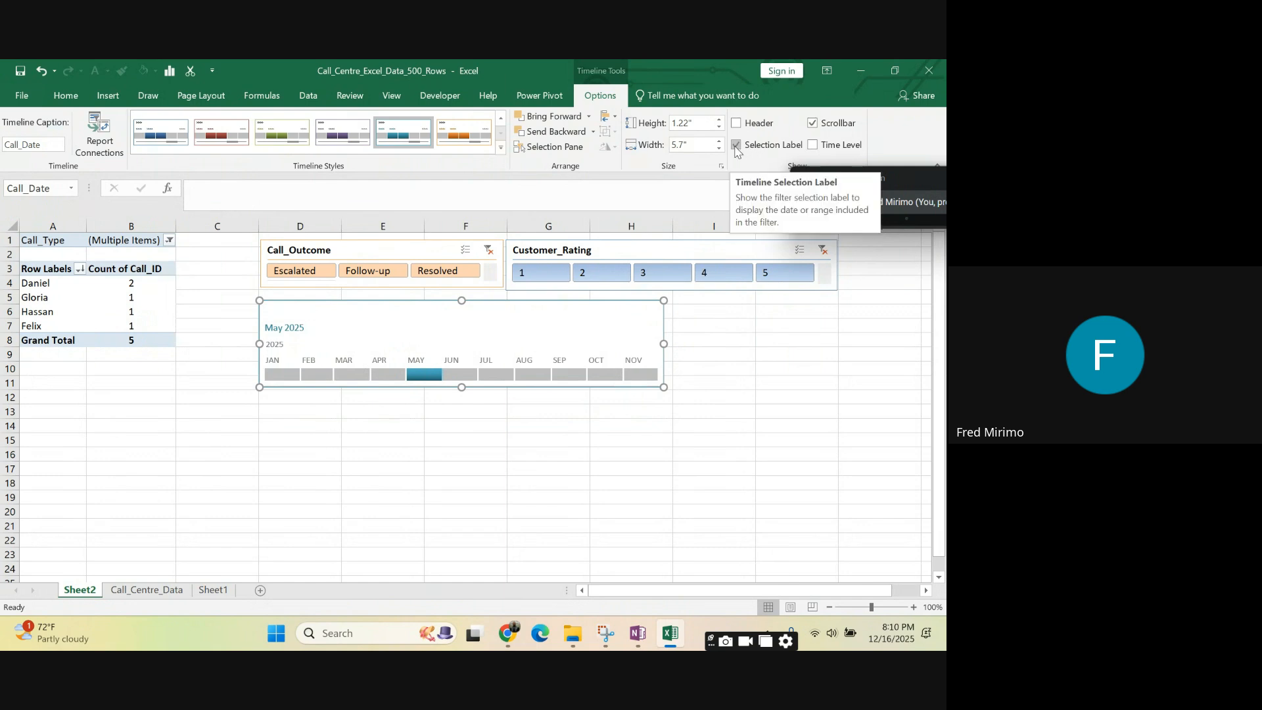
{"action": "left_click", "coordinate": [738, 146]}
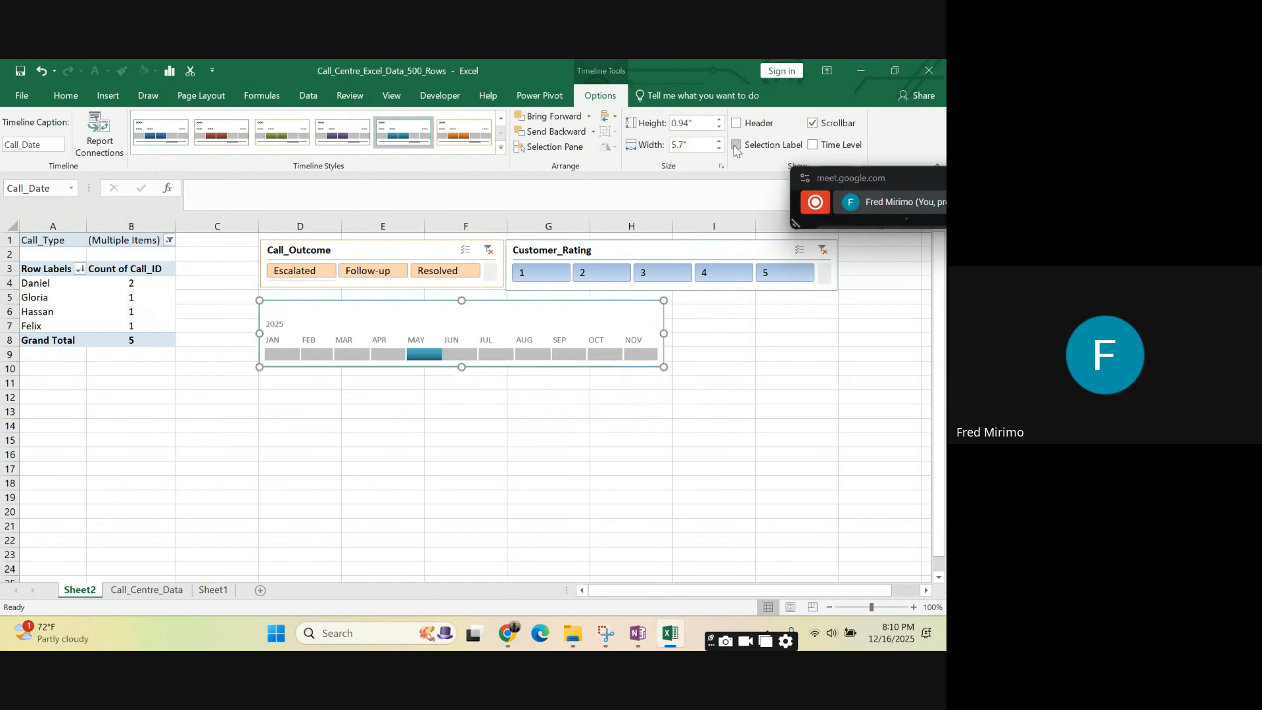
{"action": "left_click", "coordinate": [813, 127]}
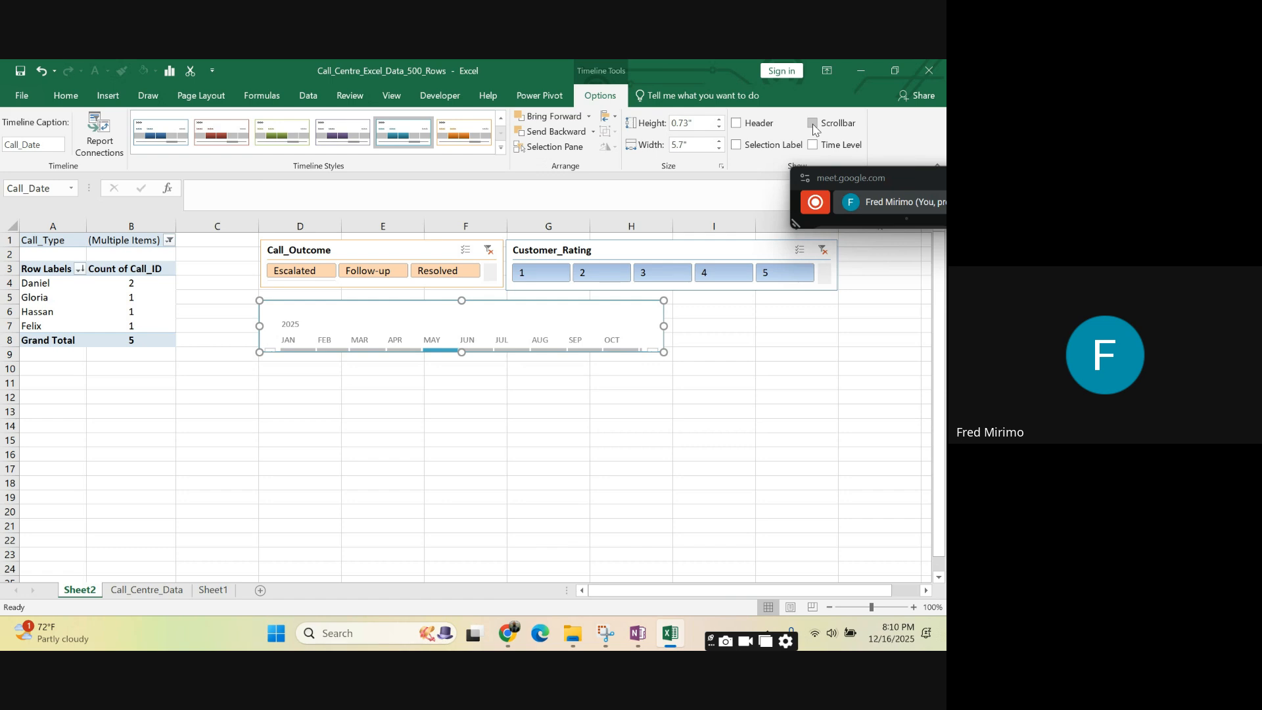
- Show the scrollbar, time level, header and selection label of the Call_Date timeline again
{"action": "left_click", "coordinate": [814, 127]}
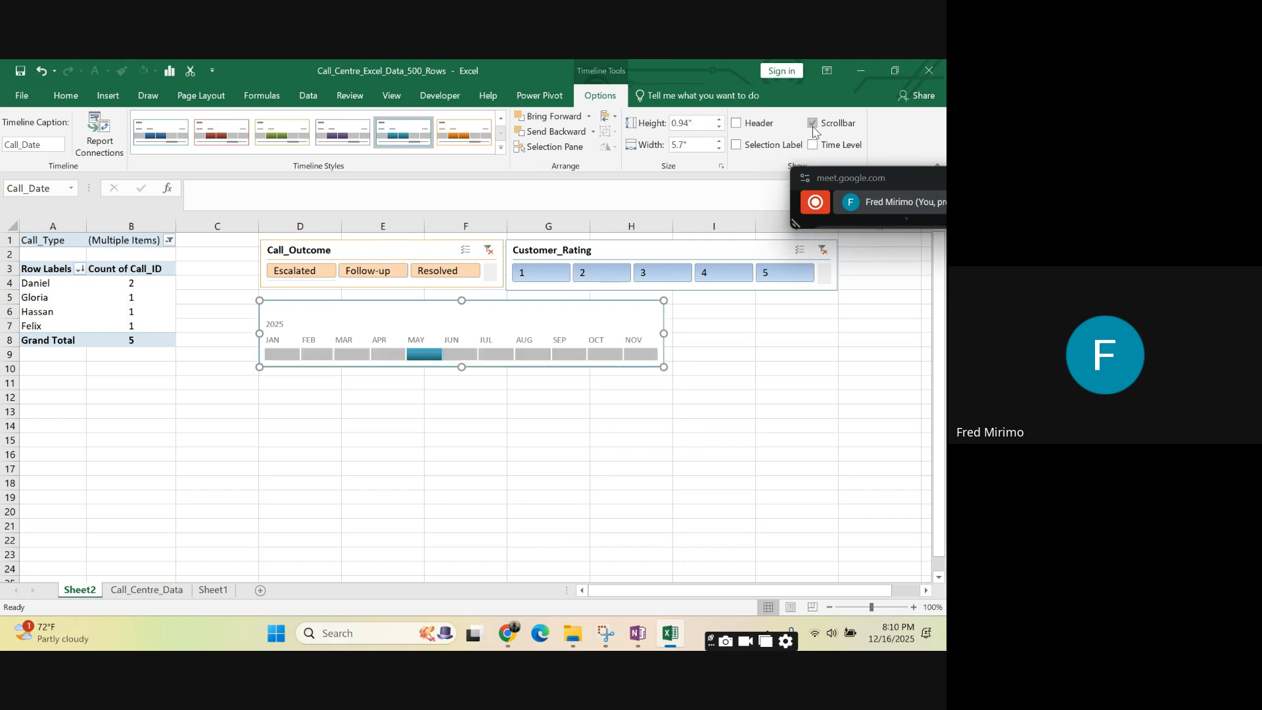
{"action": "left_click", "coordinate": [813, 146]}
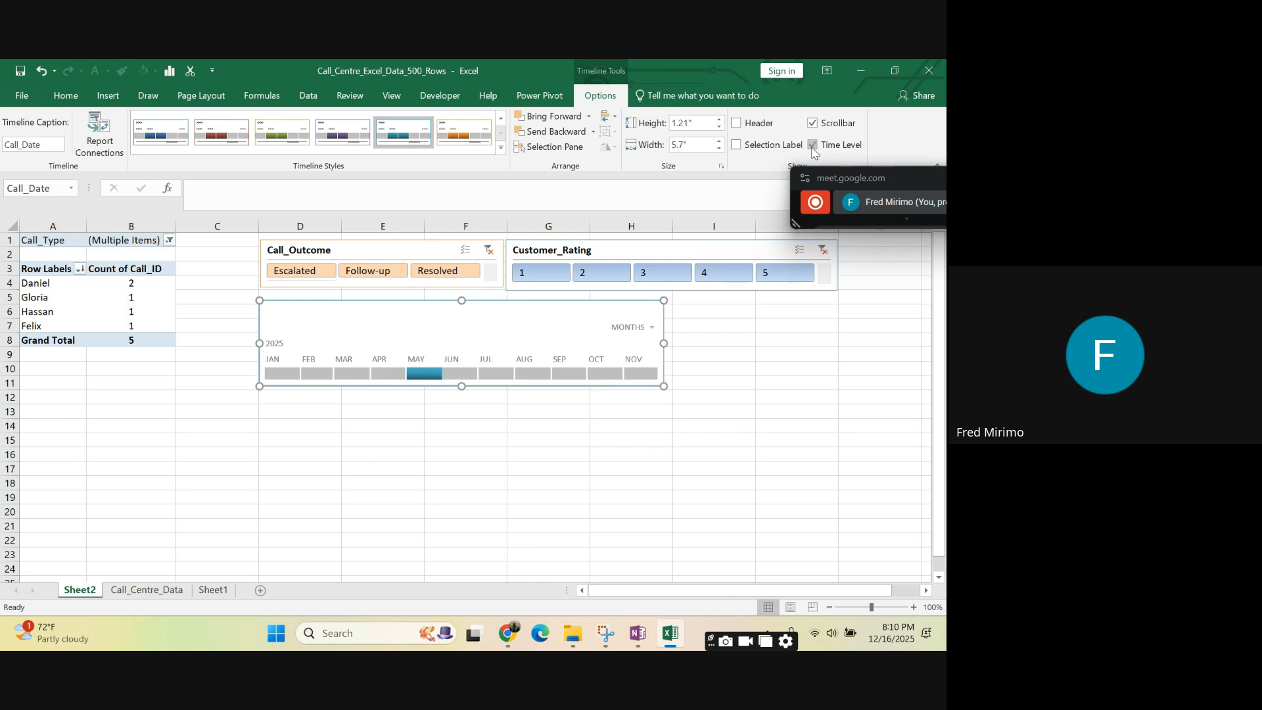
{"action": "left_click", "coordinate": [737, 124]}
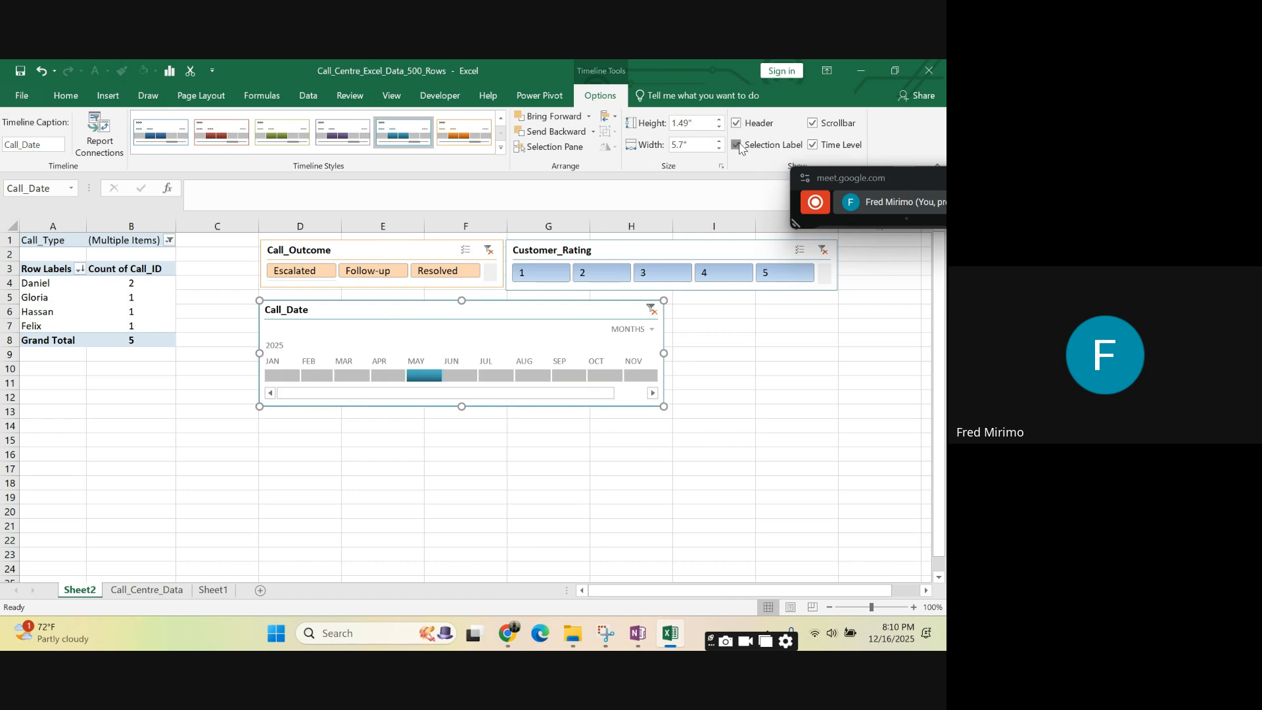
{"action": "left_click", "coordinate": [737, 144]}
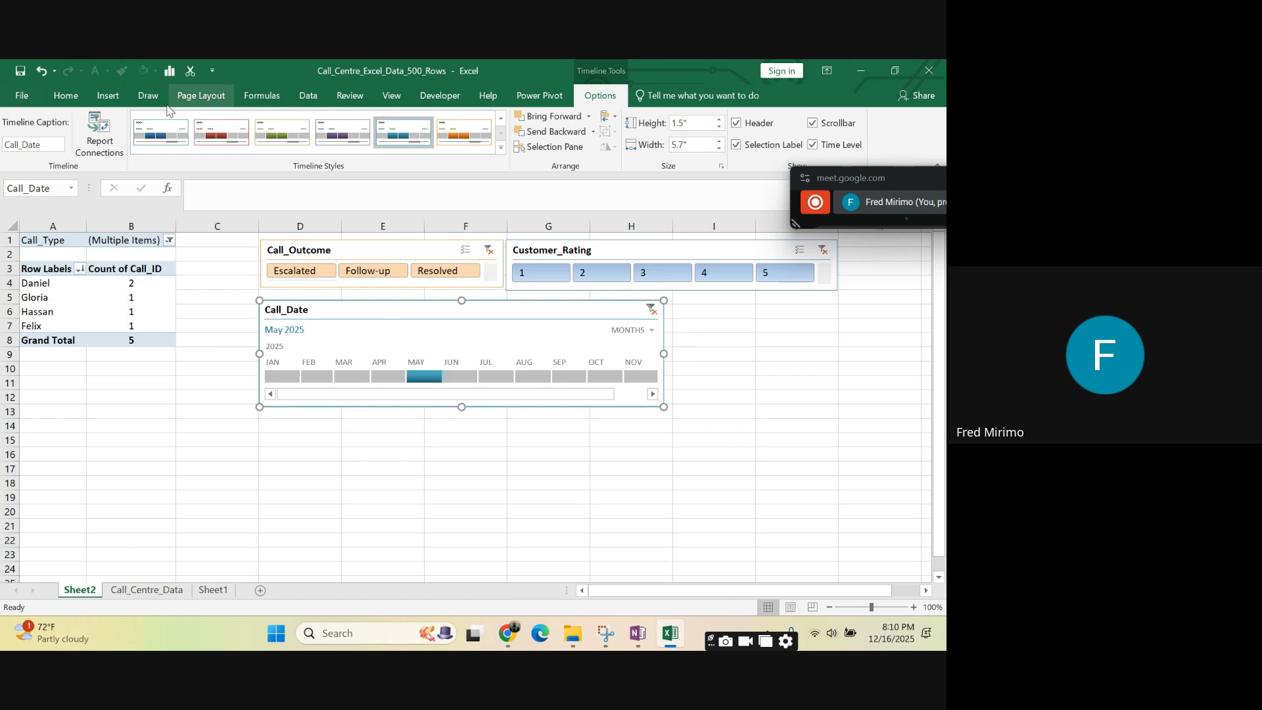
- Move the Call_Date timeline up directly beneath the two slicers and widen it to about 8.1" to match their combined width
{"action": "left_click_drag", "start_coordinate": [619, 479], "coordinate": [616, 468]}
{"action": "left_click_drag", "start_coordinate": [528, 307], "coordinate": [531, 296]}
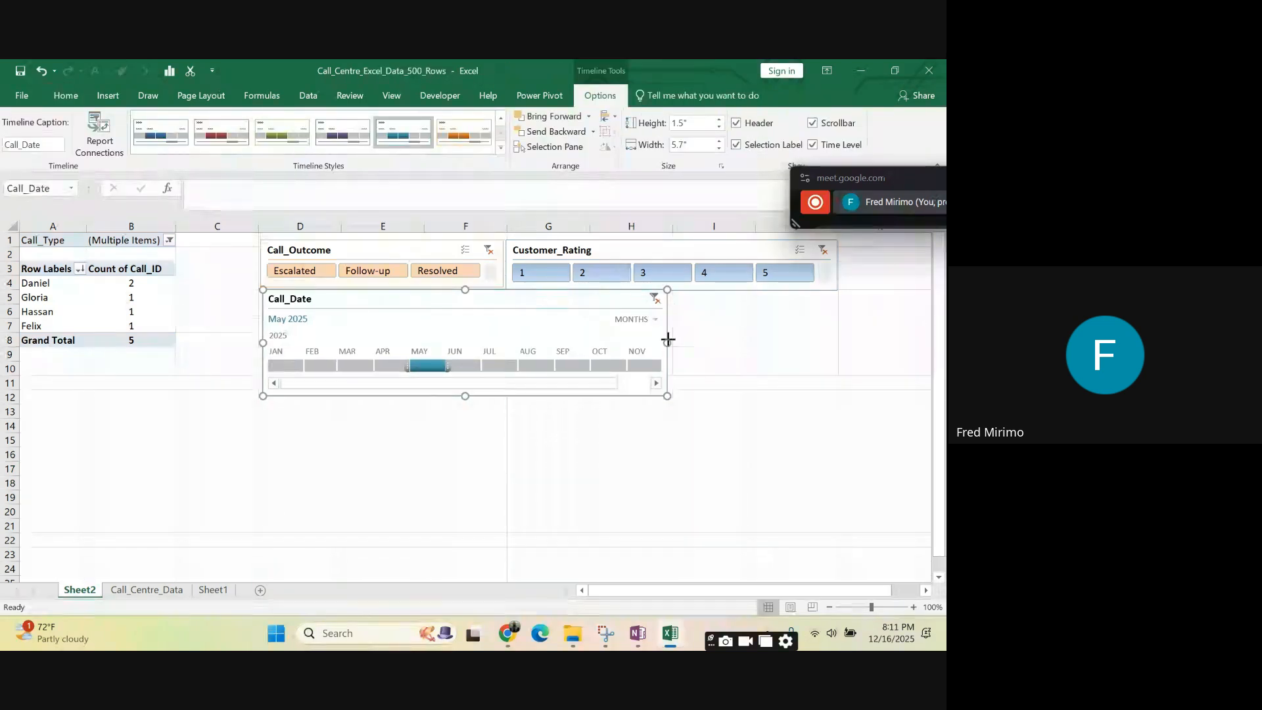
{"action": "left_click_drag", "start_coordinate": [669, 341], "coordinate": [838, 352]}
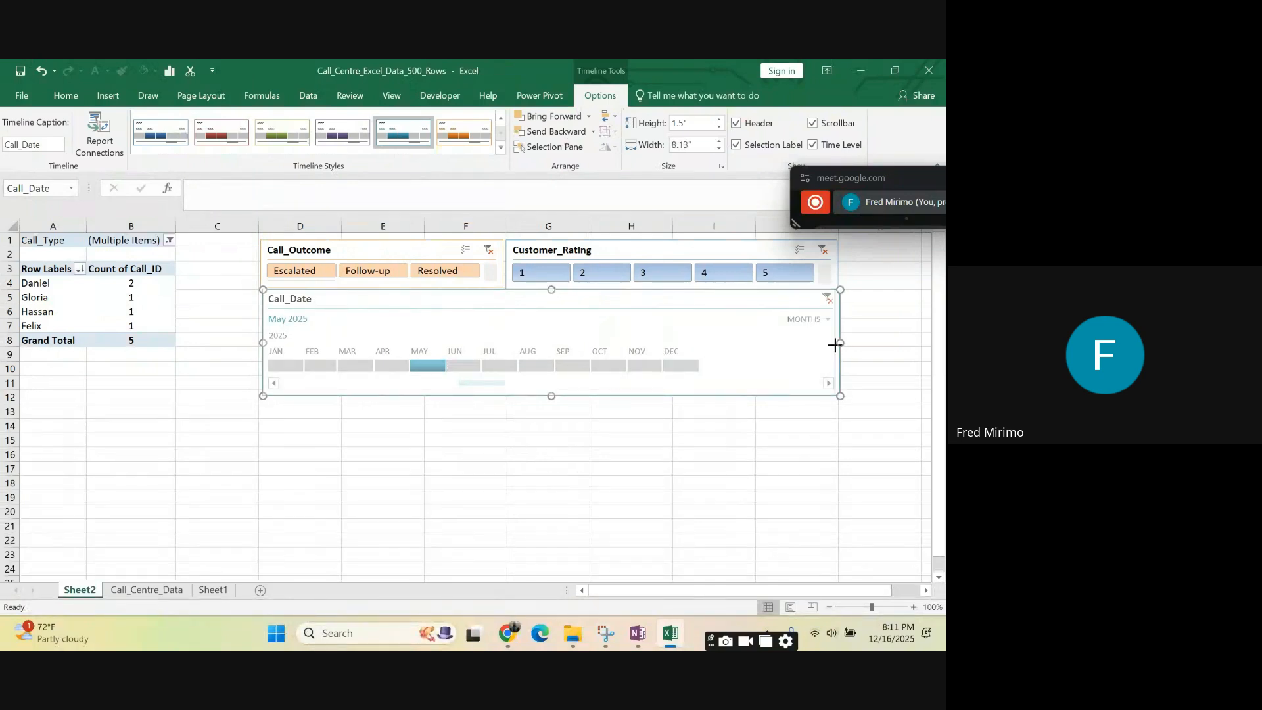
{"action": "left_click", "coordinate": [781, 471]}
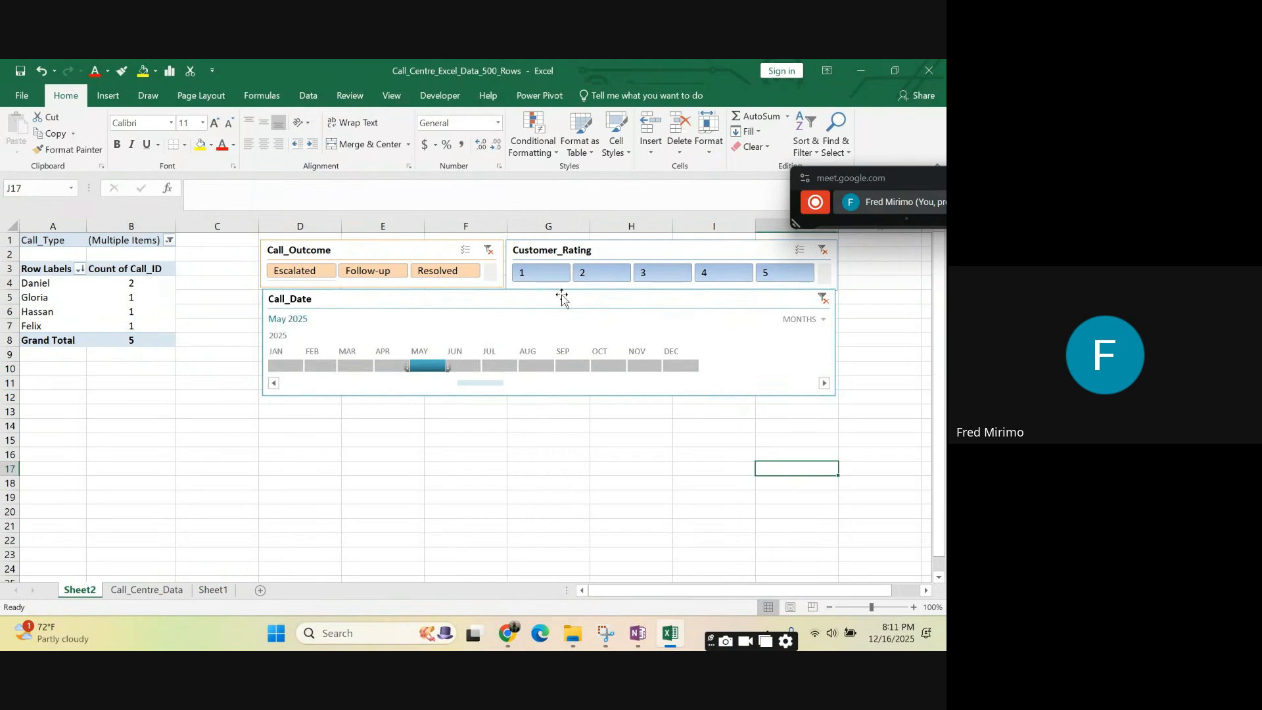
- Nudge the Call_Date timeline slightly down from the slicers and make the Call_Outcome slicer slightly taller to match Customer_Rating
{"action": "mouse_move", "coordinate": [562, 297]}
{"action": "left_mouse_down"}
{"action": "mouse_move", "coordinate": [550, 293]}
{"action": "mouse_move", "coordinate": [556, 304]}
{"action": "left_mouse_up"}
{"action": "left_click", "coordinate": [470, 284]}
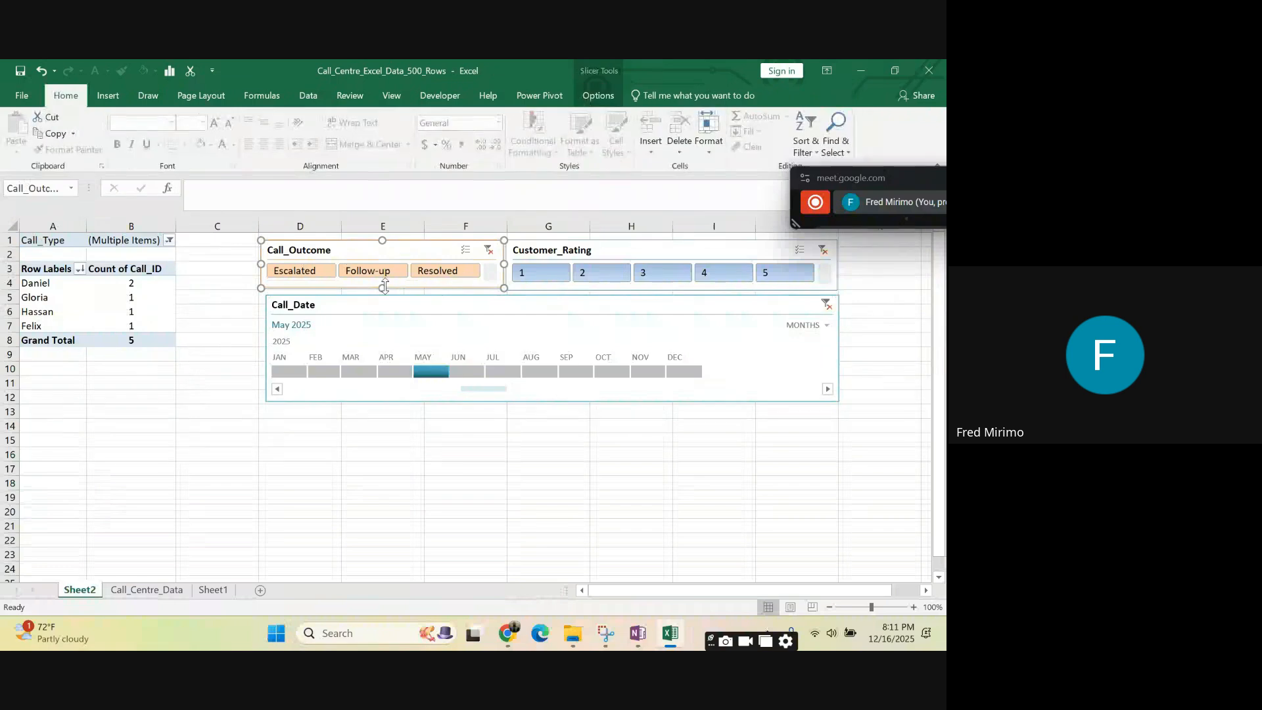
{"action": "left_click_drag", "start_coordinate": [384, 290], "coordinate": [385, 292]}
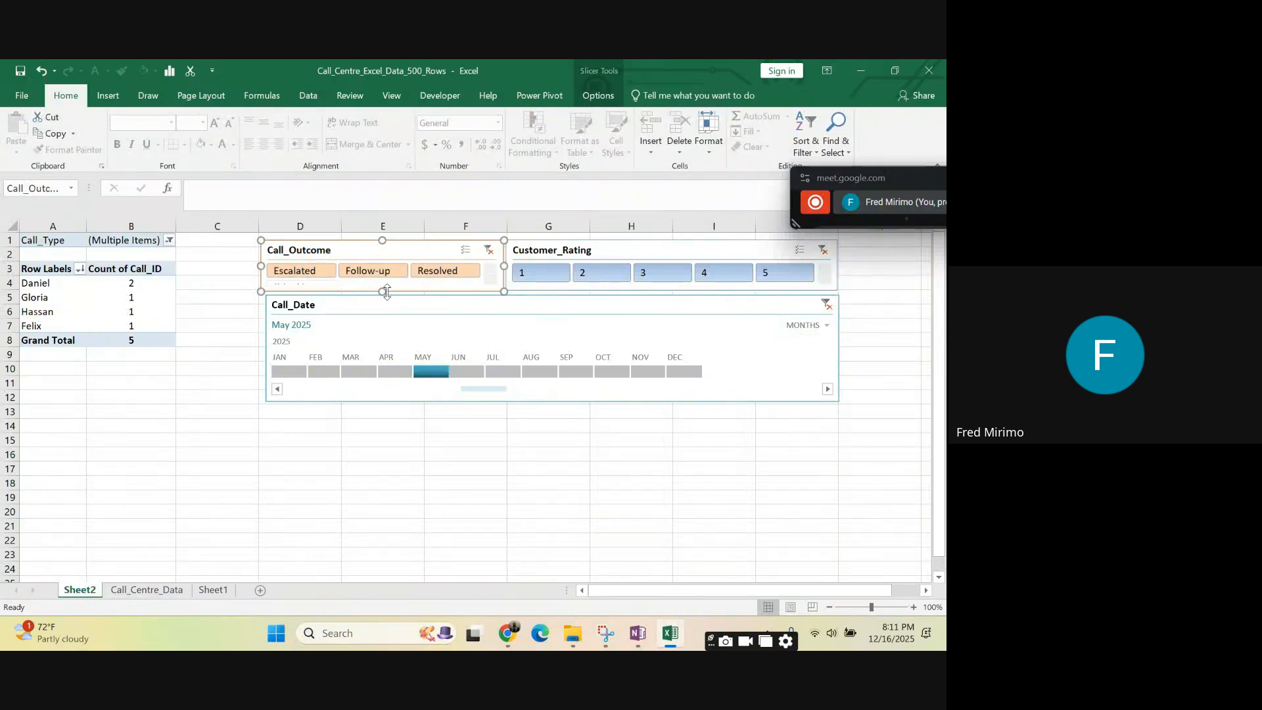
{"action": "left_click", "coordinate": [357, 463]}
{"action": "left_click", "coordinate": [211, 411]}
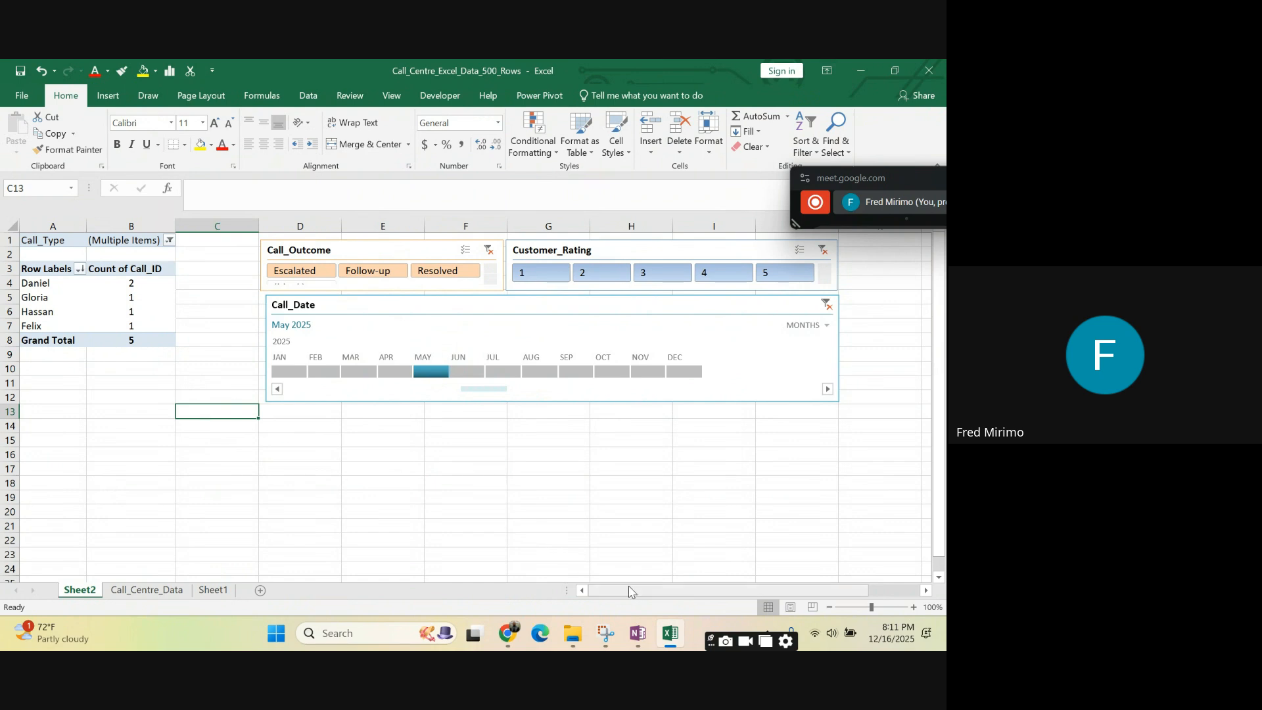
{"action": "mouse_move", "coordinate": [634, 596]}
{"action": "left_mouse_down"}
{"action": "mouse_move", "coordinate": [672, 596]}
{"action": "mouse_move", "coordinate": [629, 600]}
{"action": "left_mouse_up"}
- Enter the labels count, sum and average in cells C15 to C17 below the PivotTable
{"action": "left_click", "coordinate": [134, 275]}
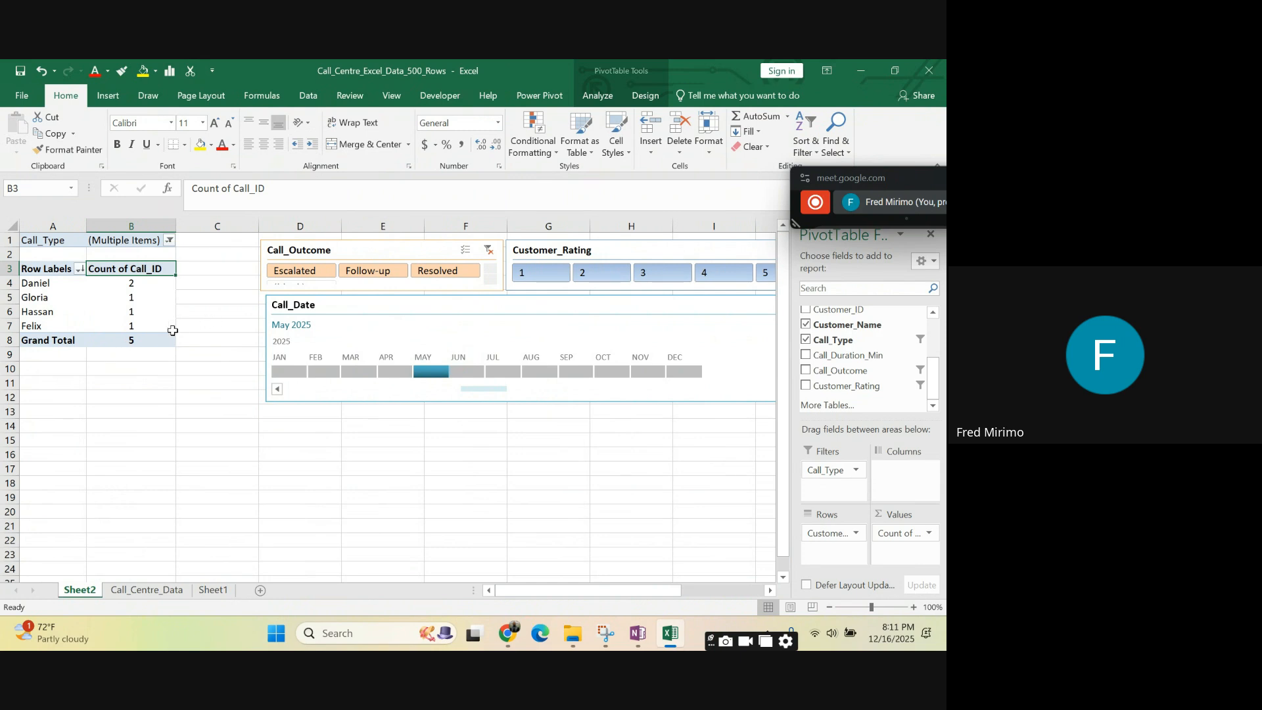
{"action": "left_click", "coordinate": [213, 427]}
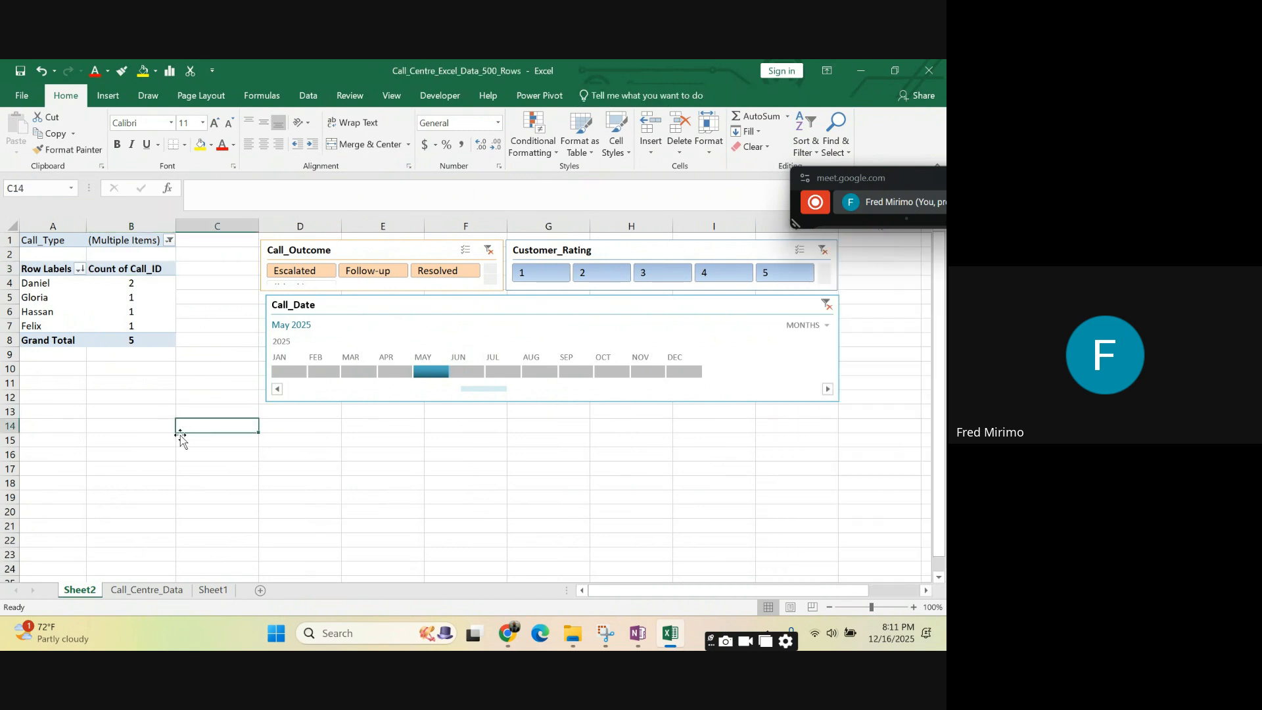
{"action": "left_click", "coordinate": [190, 442]}
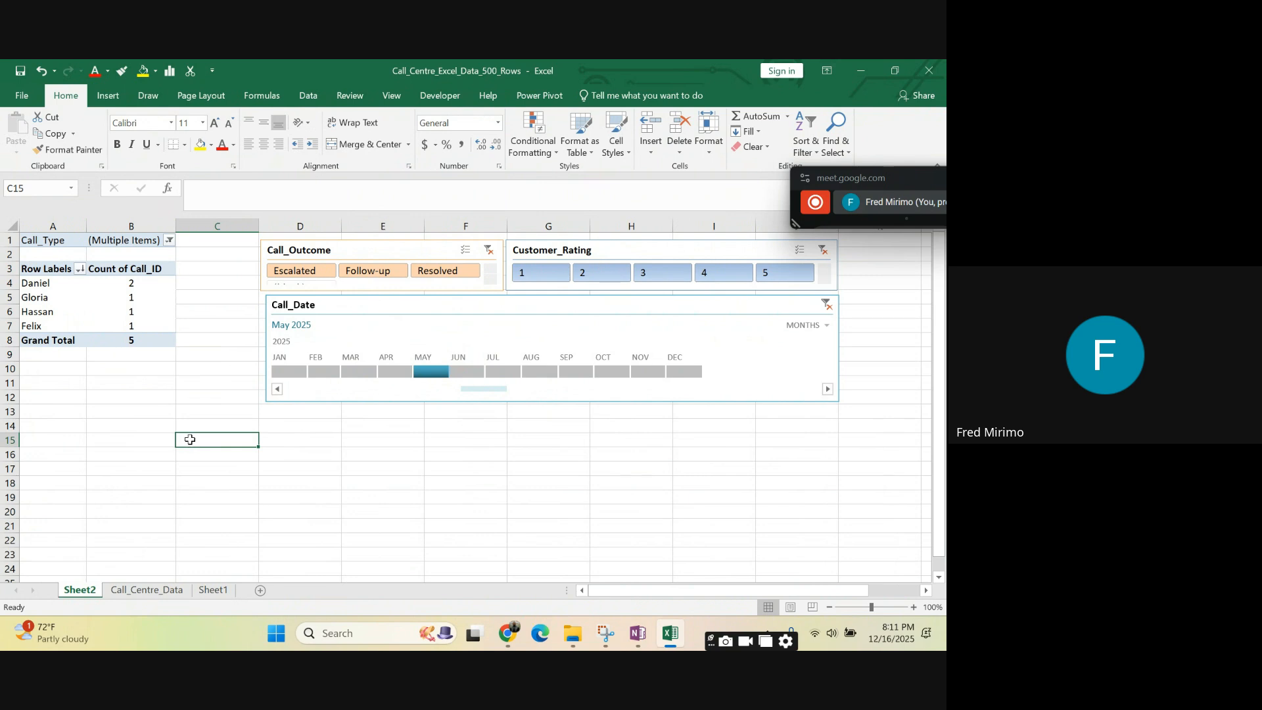
{"action": "type", "text": "co"}
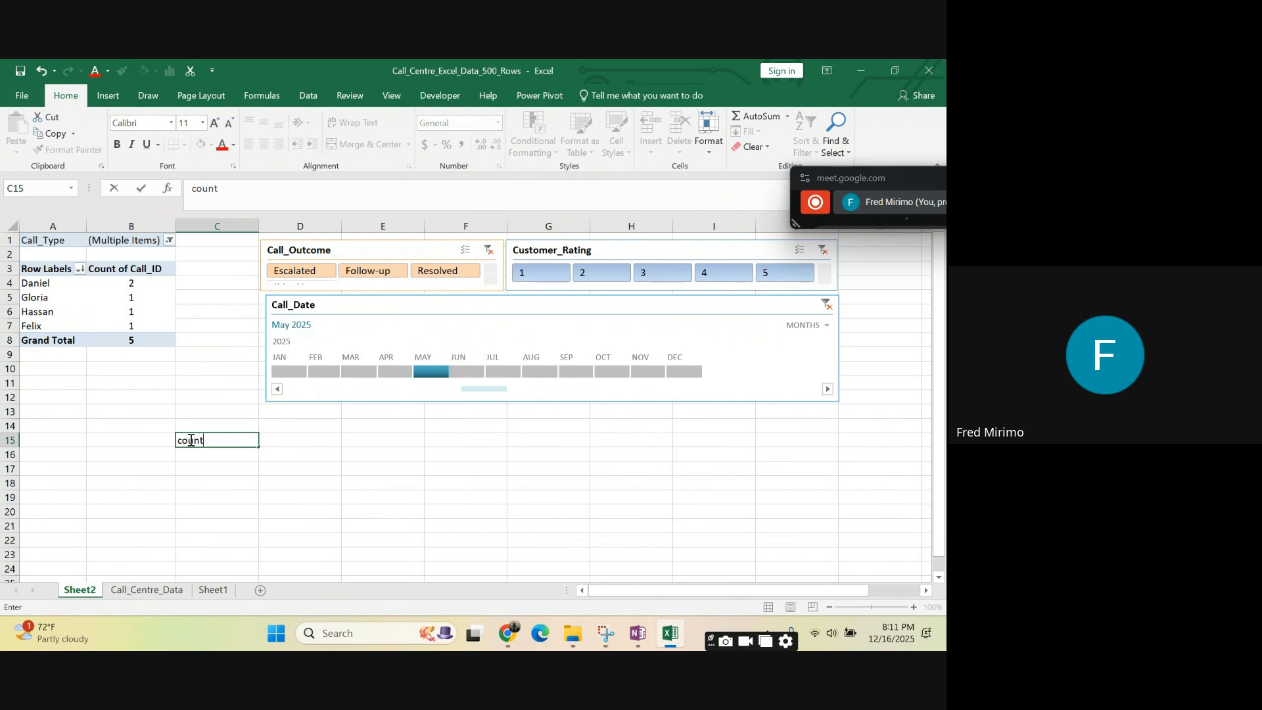
{"action": "type", "text": "unt"}
{"action": "key", "text": "Return"}
{"action": "type", "text": "su"}
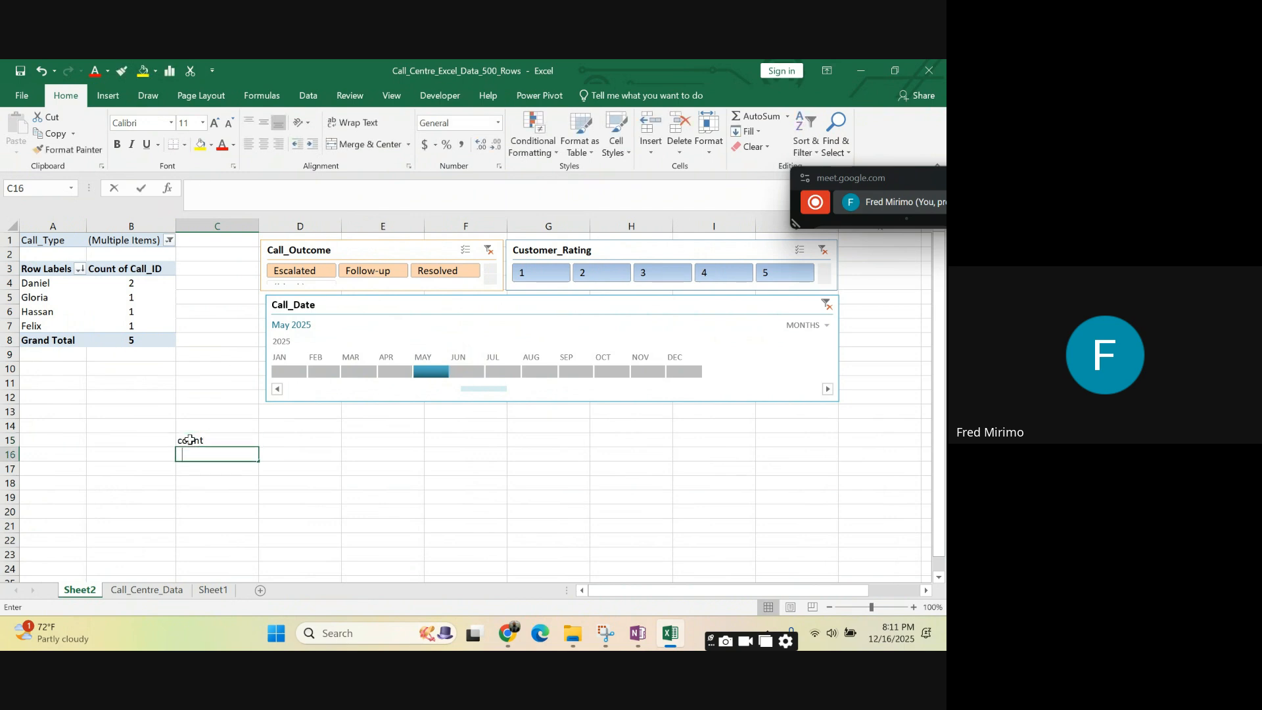
{"action": "type", "text": "m"}
{"action": "key", "text": "Return"}
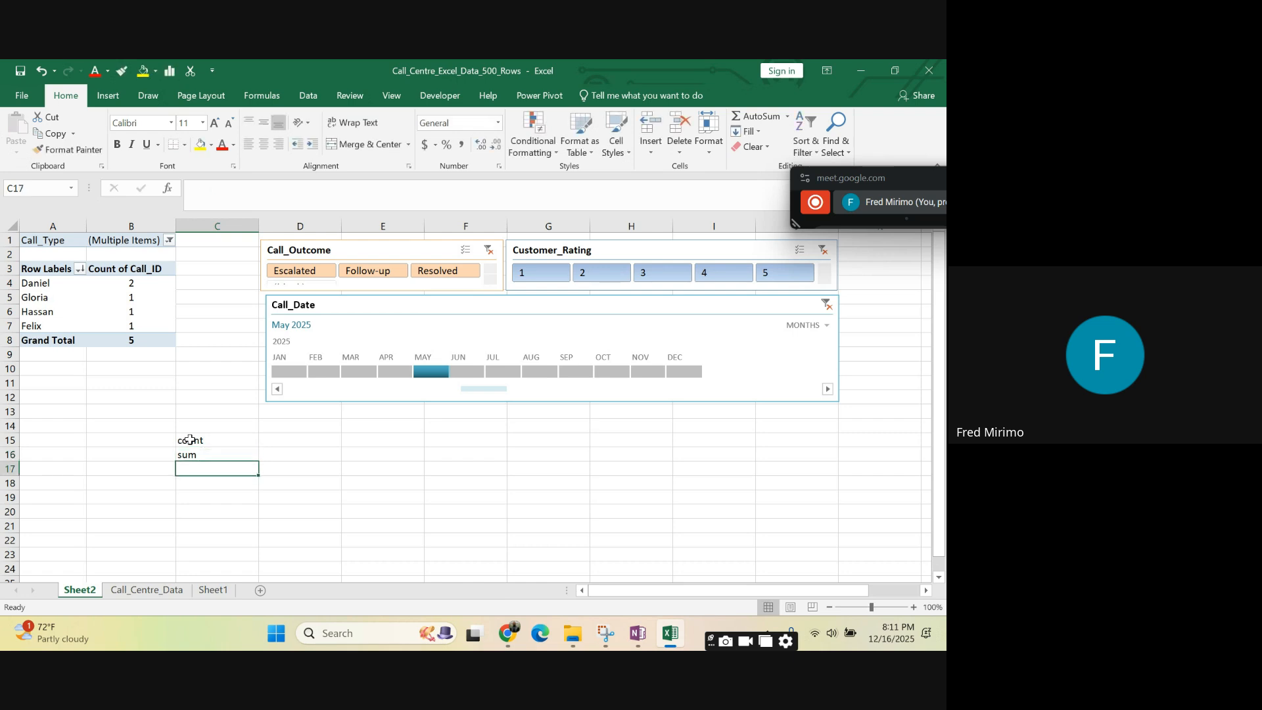
{"action": "type", "text": "ave"}
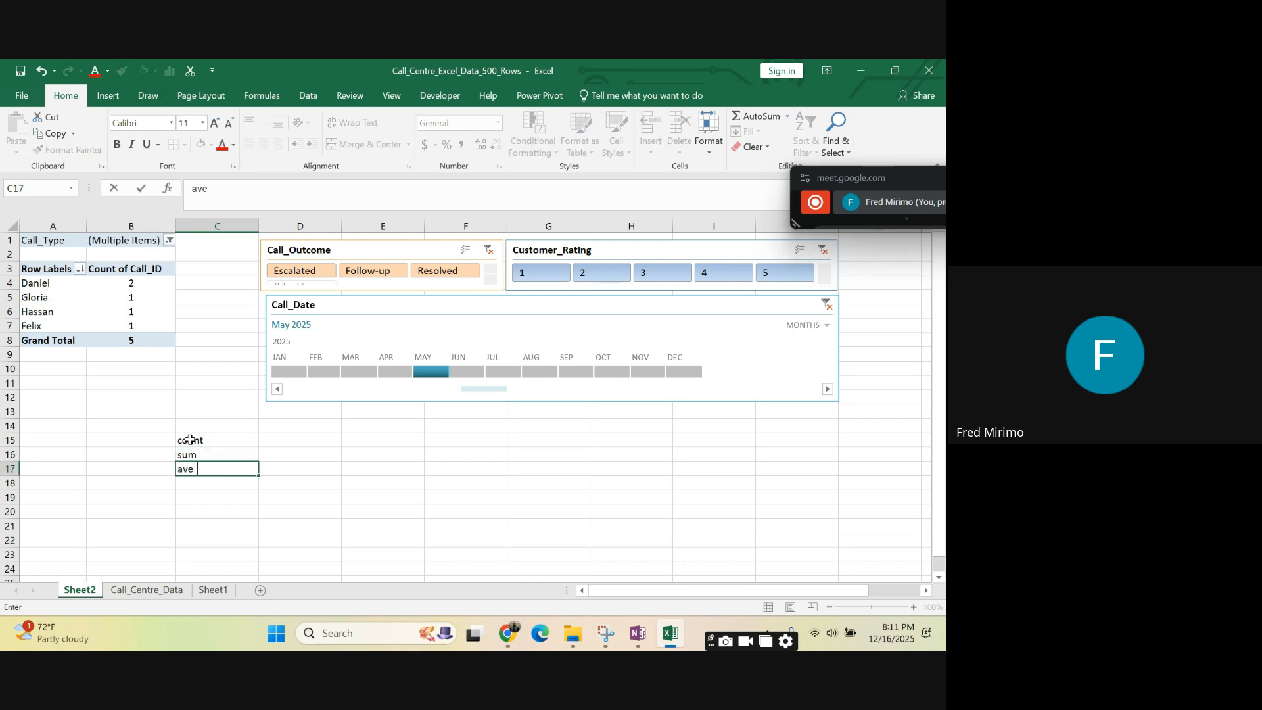
{"action": "type", "text": "rage"}
{"action": "left_click_drag", "start_coordinate": [187, 440], "coordinate": [197, 469]}
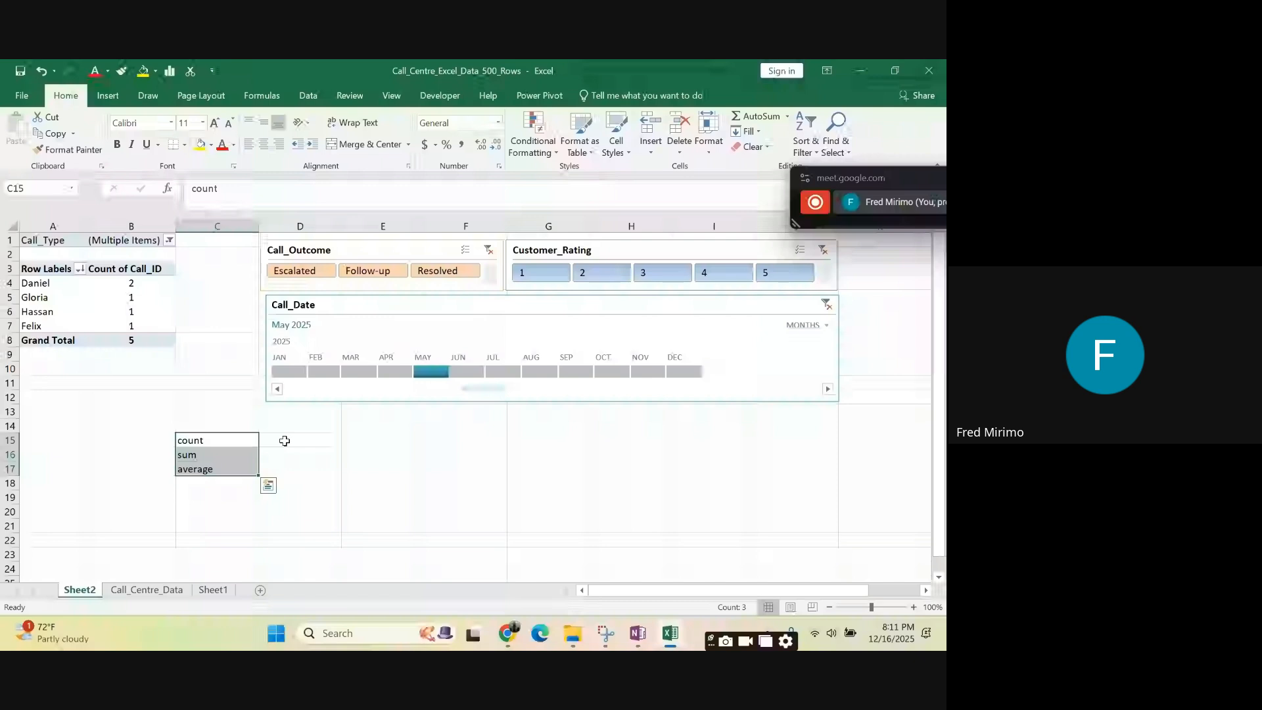
- Open the value field settings for Count of Call_ID in the PivotTable and browse the available calculation types
{"action": "left_click", "coordinate": [134, 340]}
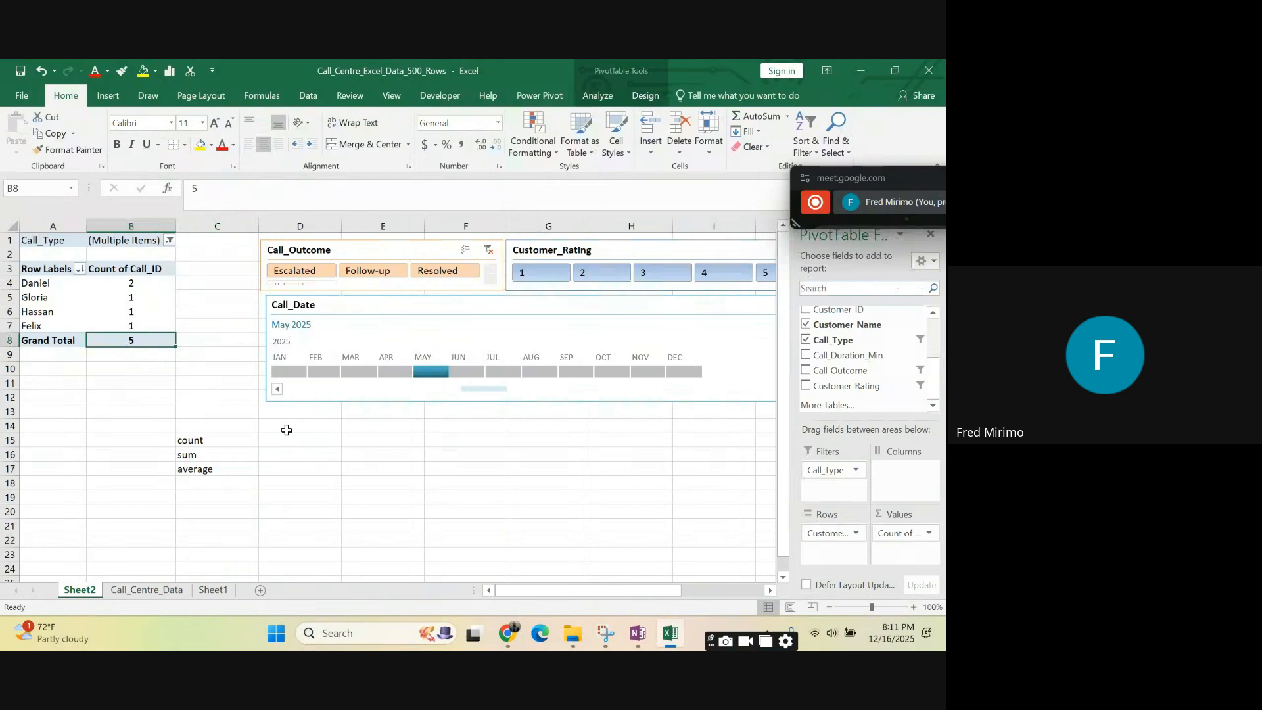
{"action": "left_click", "coordinate": [126, 282]}
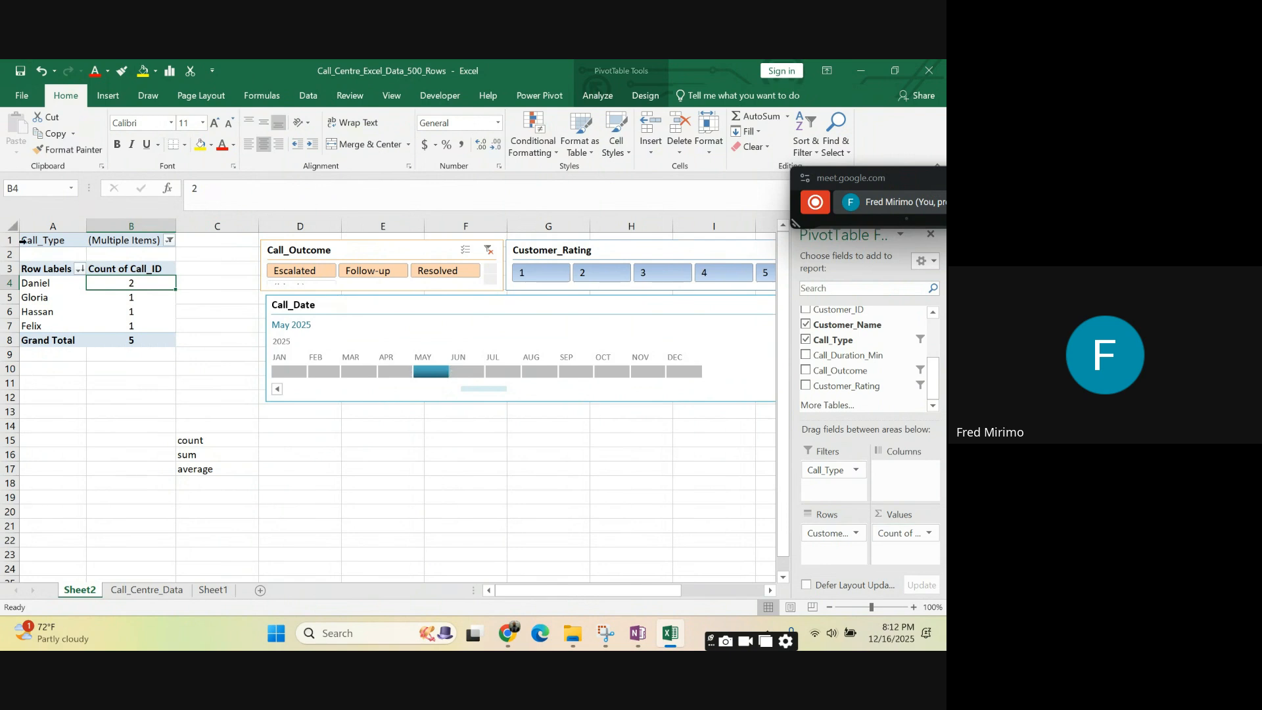
{"action": "left_click", "coordinate": [898, 536]}
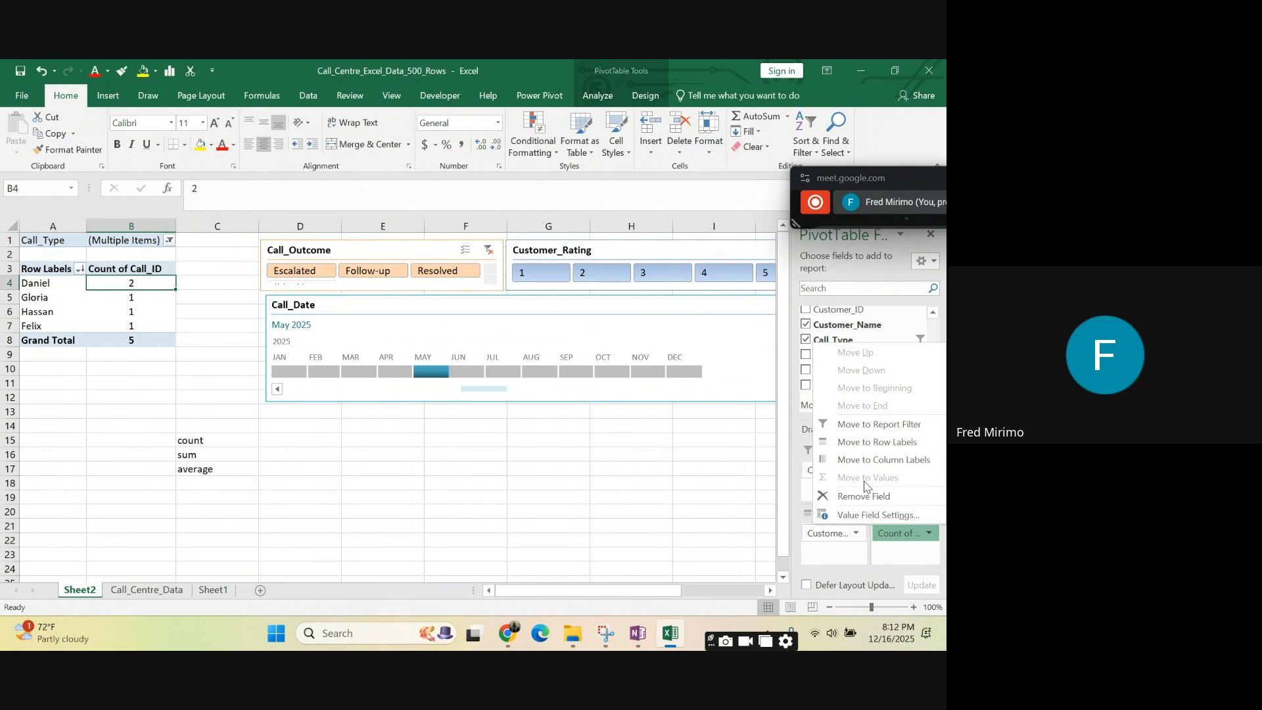
{"action": "left_click", "coordinate": [873, 516]}
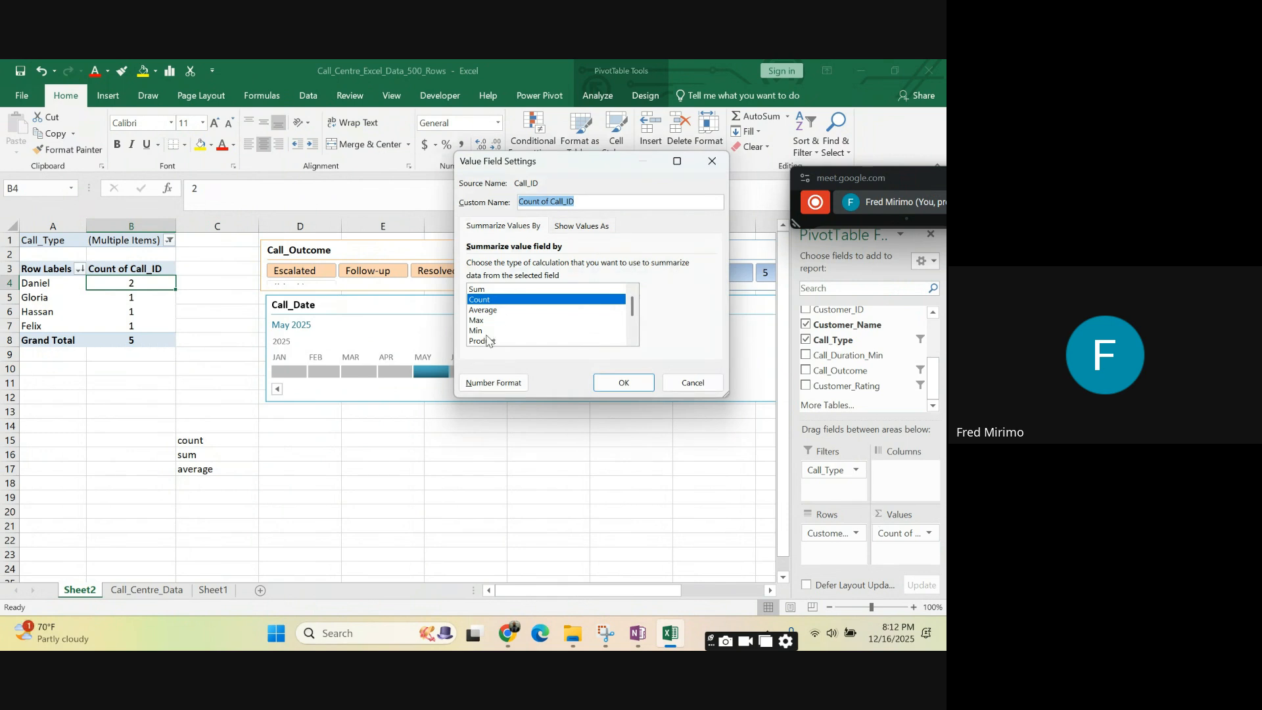
{"action": "scroll", "coordinate": [483, 332], "scroll_direction": "down", "scroll_amount": 1}
{"action": "scroll", "coordinate": [482, 331], "scroll_direction": "up", "scroll_amount": 1}
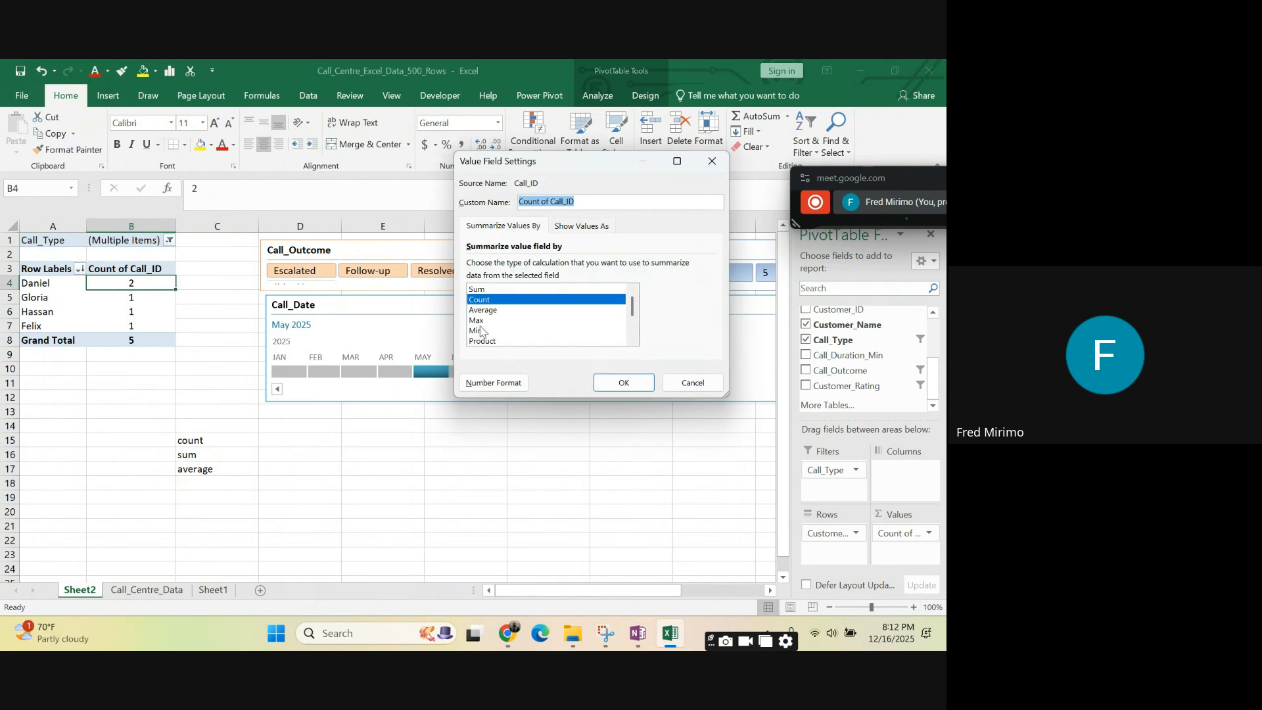
- Try Sum, Count, Average, Max and Min one after another as the calculation for Call_ID
{"action": "left_click", "coordinate": [475, 290]}
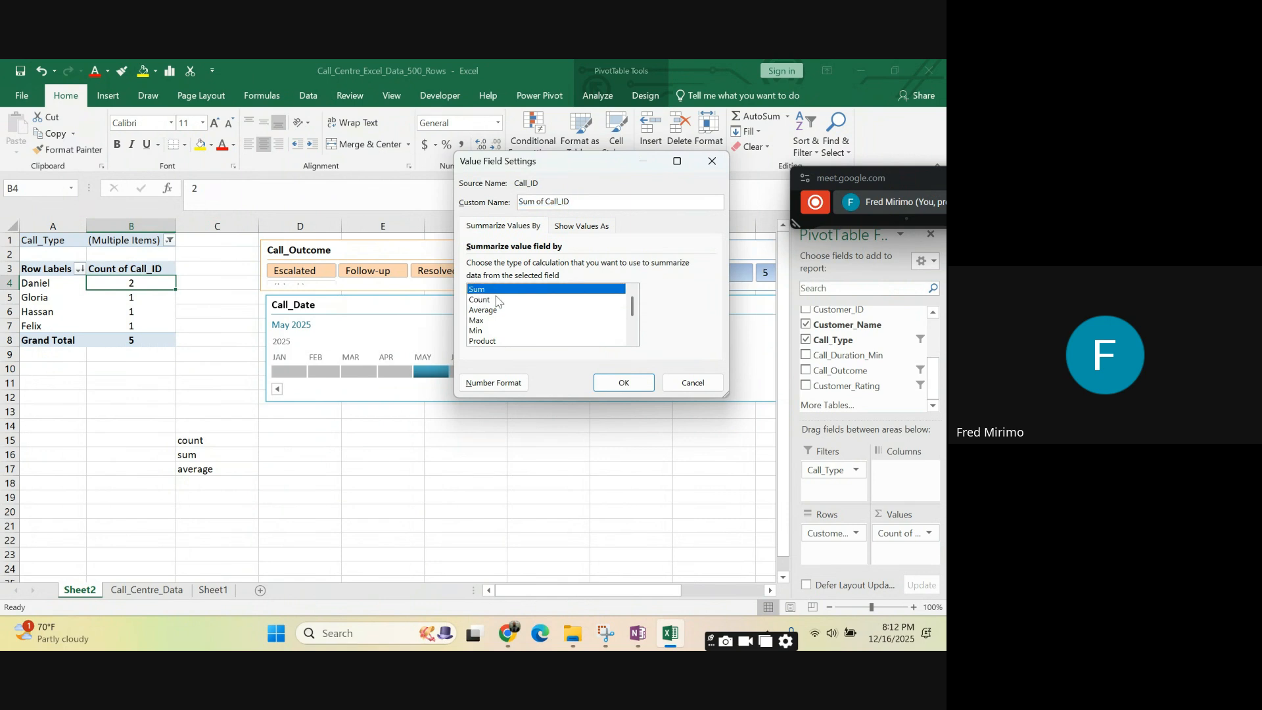
{"action": "left_click", "coordinate": [496, 301]}
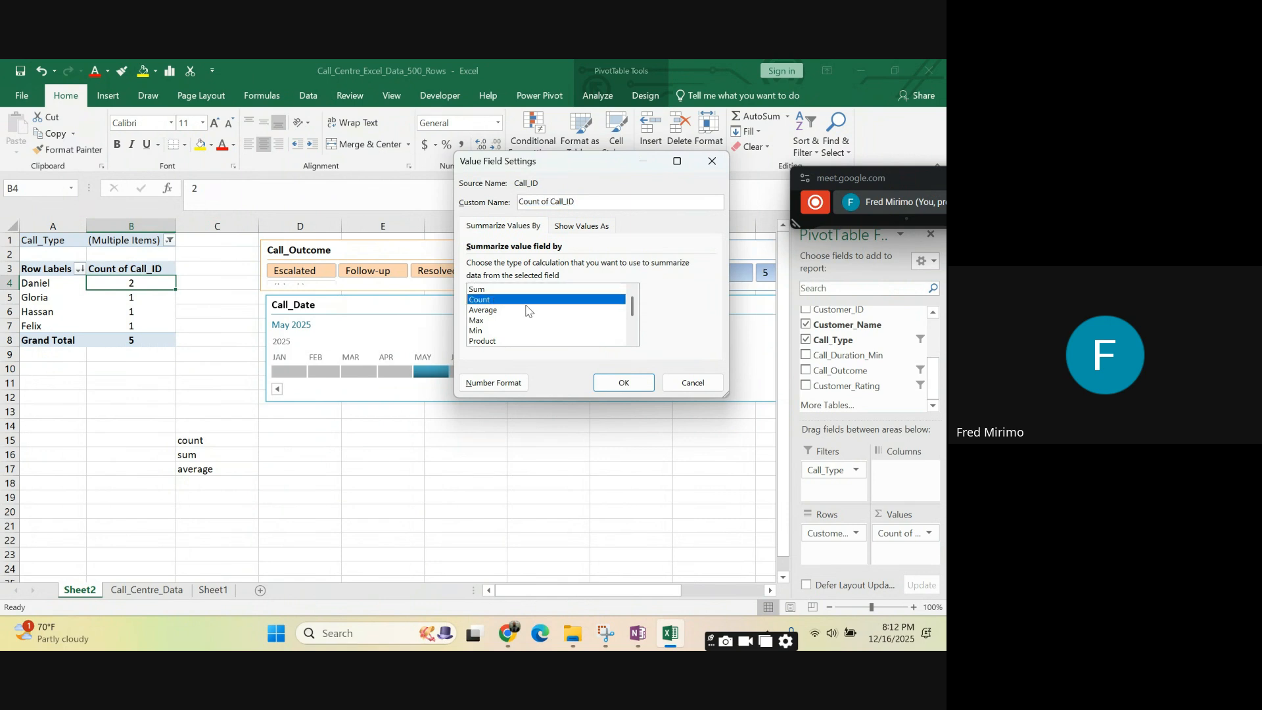
{"action": "left_click", "coordinate": [493, 311]}
{"action": "left_click", "coordinate": [486, 321]}
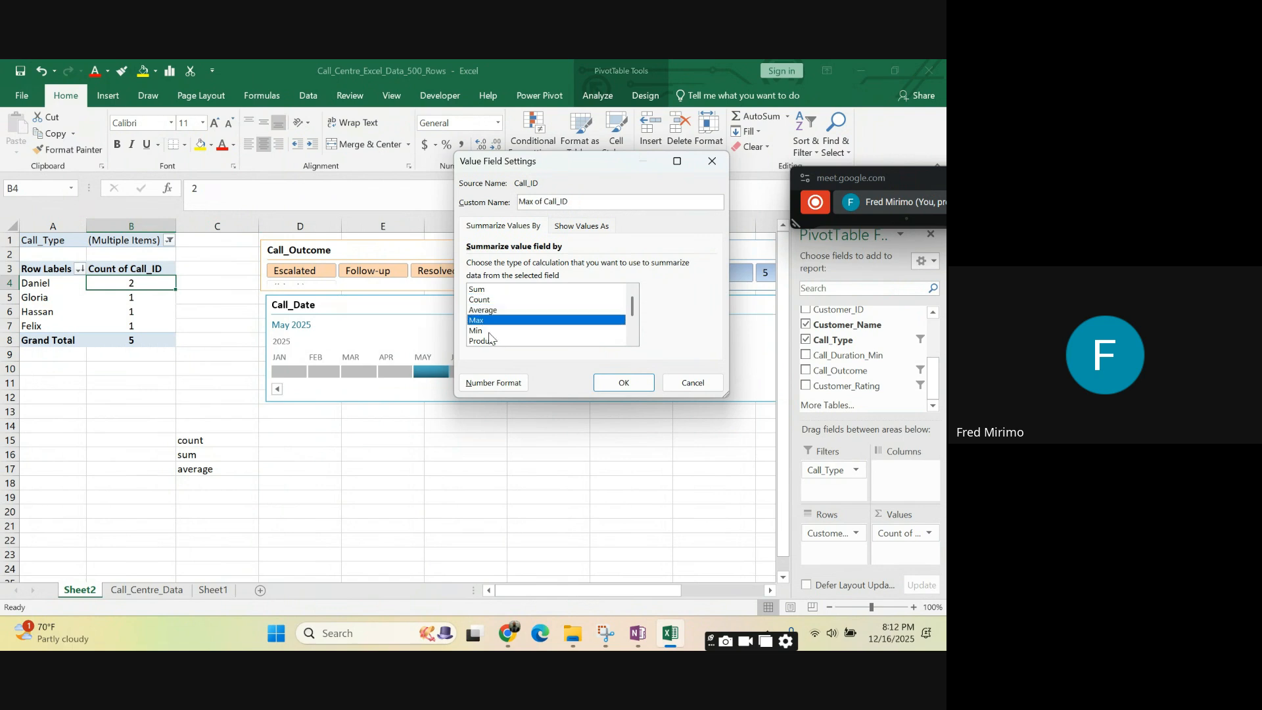
{"action": "left_click", "coordinate": [490, 332]}
{"action": "scroll", "coordinate": [511, 337], "scroll_direction": "down", "scroll_amount": 2}
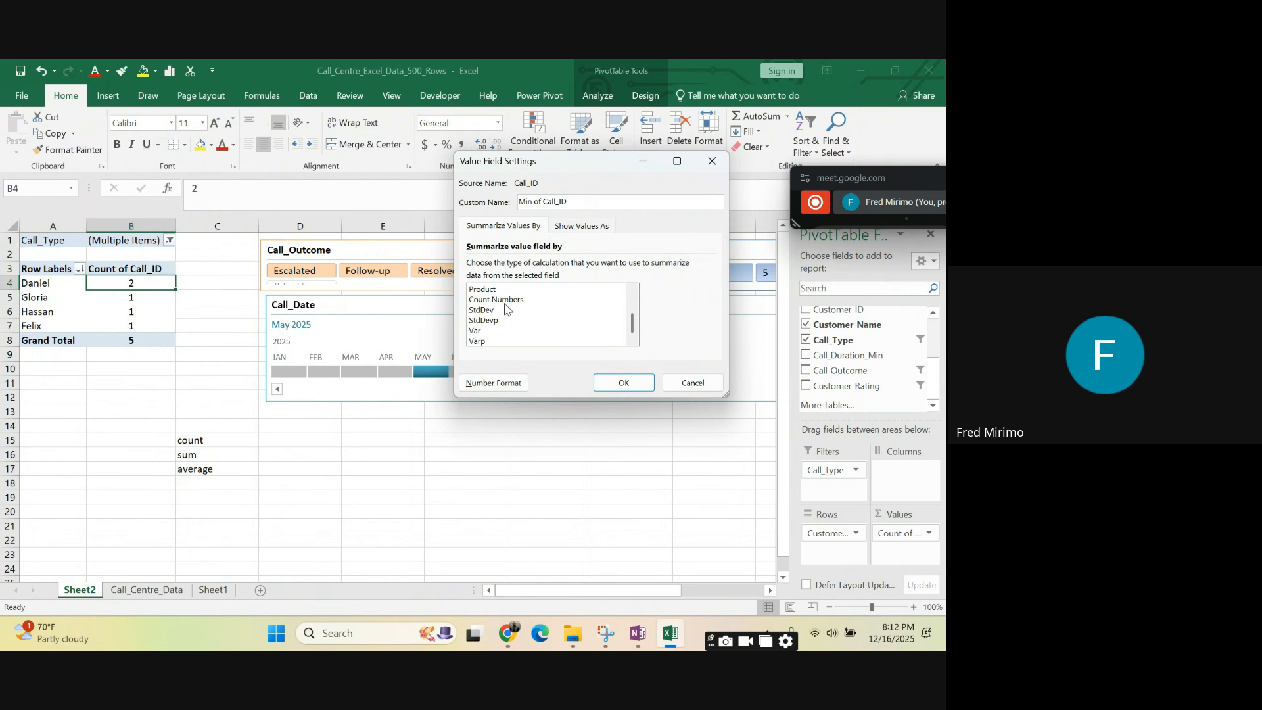
{"action": "scroll", "coordinate": [502, 318], "scroll_direction": "up", "scroll_amount": 2}
{"action": "scroll", "coordinate": [503, 329], "scroll_direction": "down", "scroll_amount": 2}
{"action": "scroll", "coordinate": [526, 332], "scroll_direction": "up", "scroll_amount": 2}
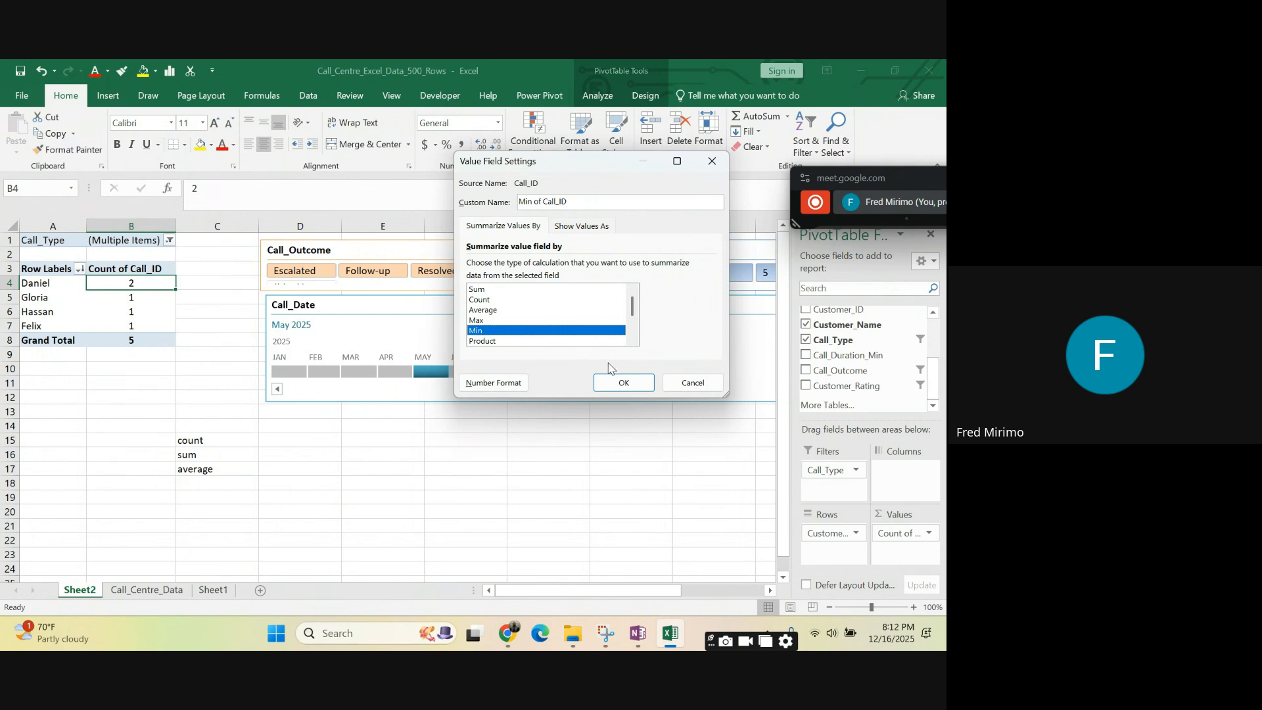
- Choose Count as the calculation for Call_ID and apply the value field settings
{"action": "left_click", "coordinate": [484, 298]}
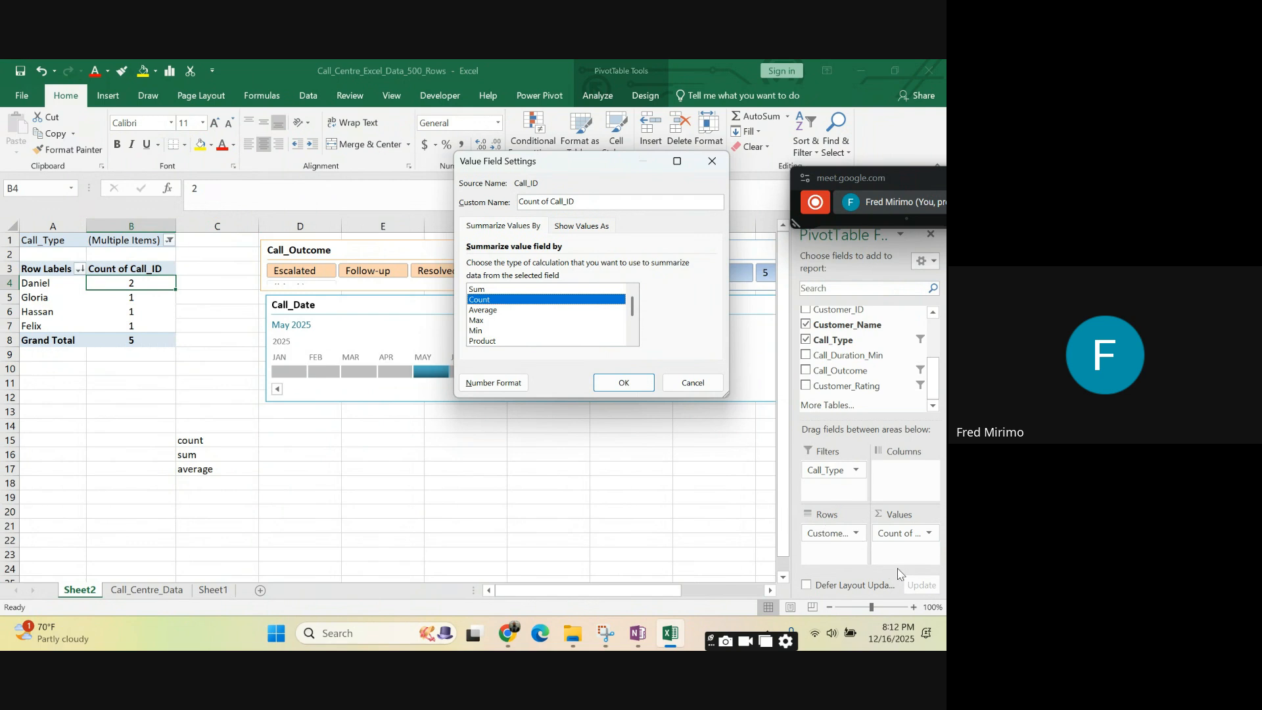
{"action": "left_click", "coordinate": [625, 384]}
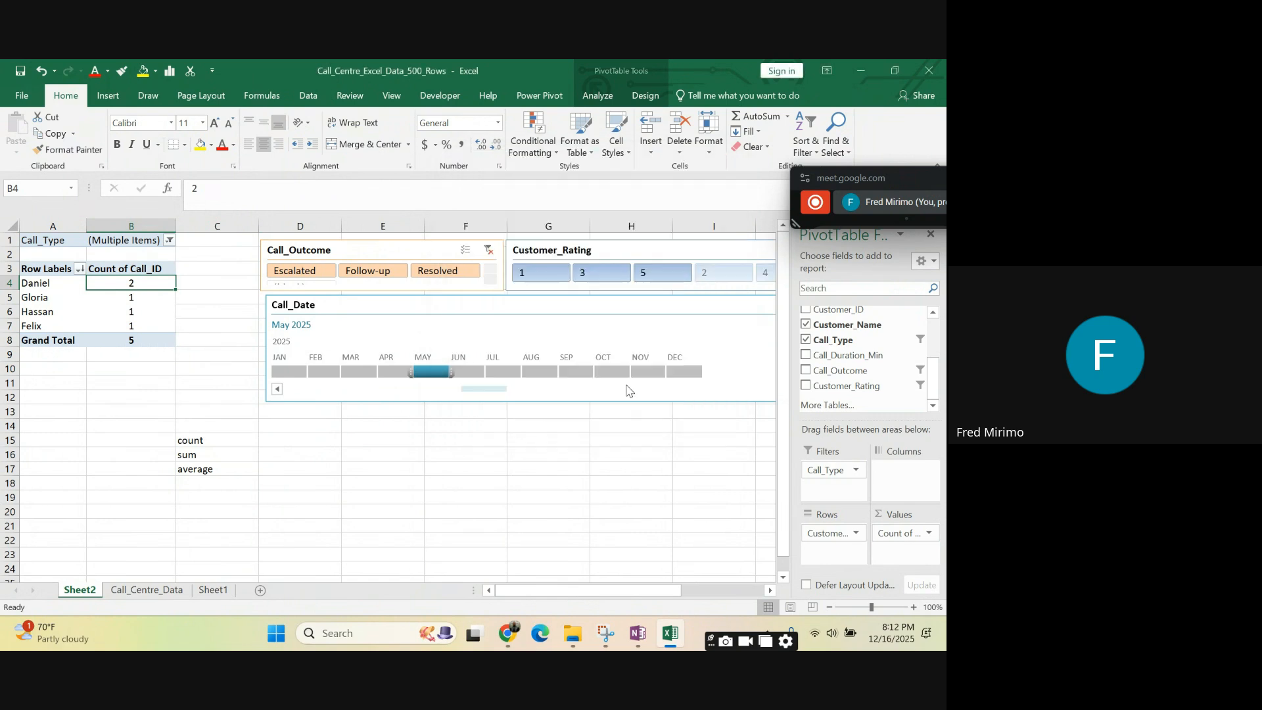
{"action": "left_click", "coordinate": [618, 501]}
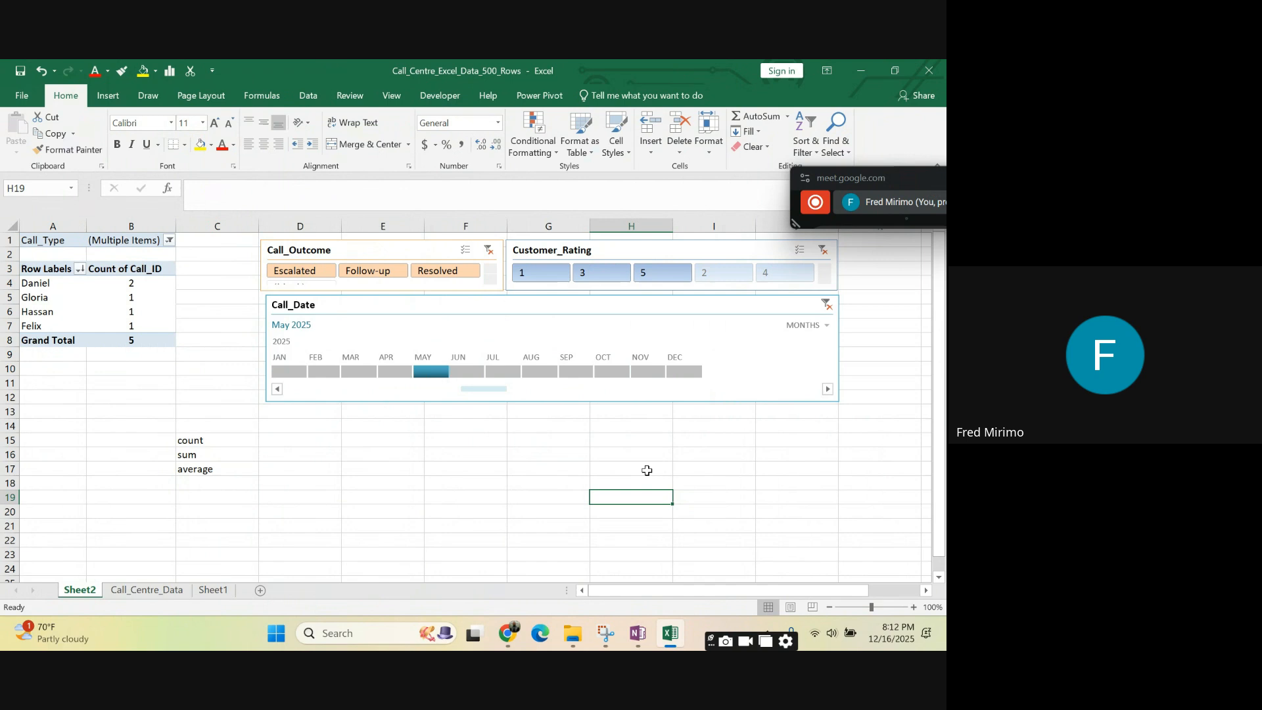
{"action": "left_click", "coordinate": [321, 467]}
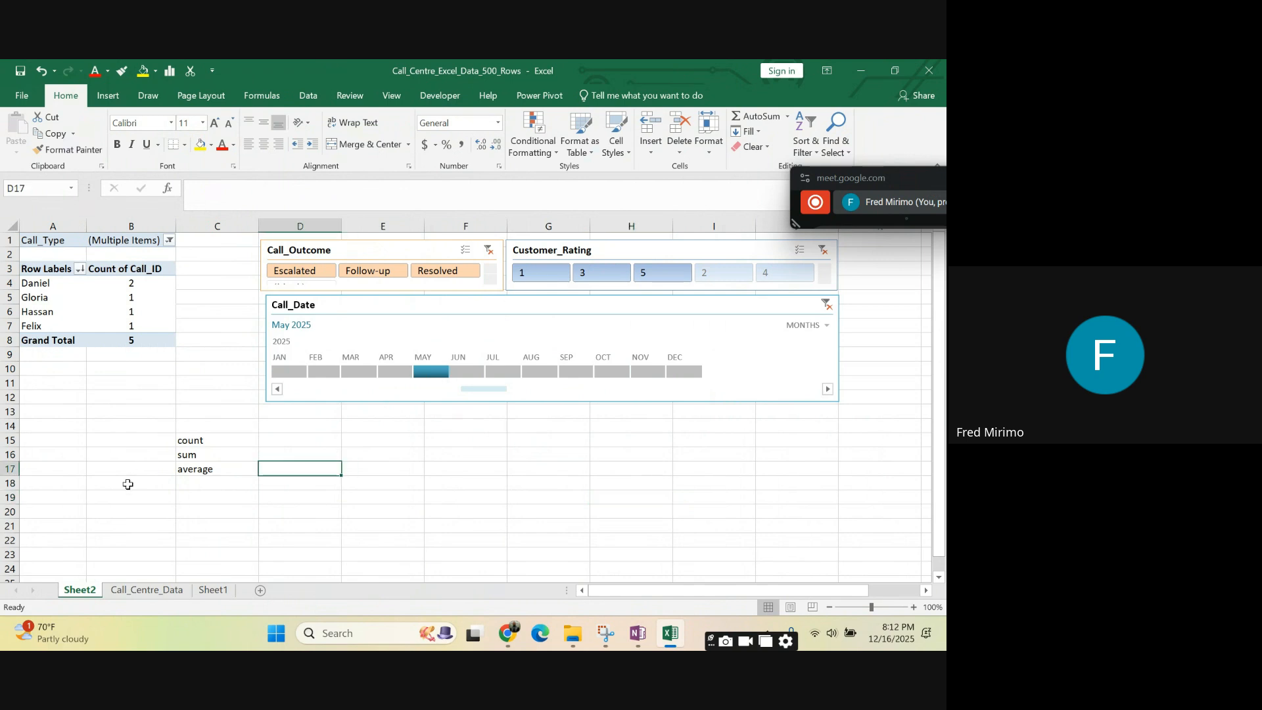
- Review the Call_Centre_Data columns across to Customer_Rating and return to Sheet2
{"action": "left_click", "coordinate": [145, 590]}
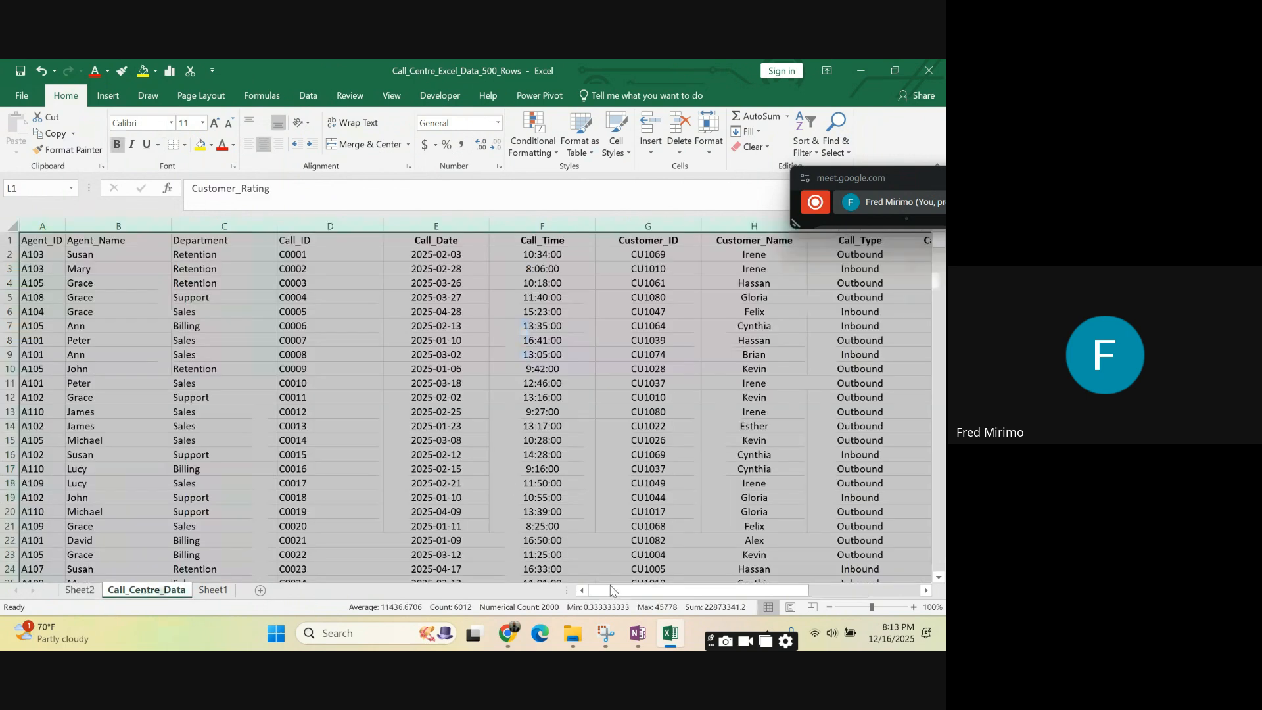
{"action": "left_click_drag", "start_coordinate": [609, 597], "coordinate": [632, 596]}
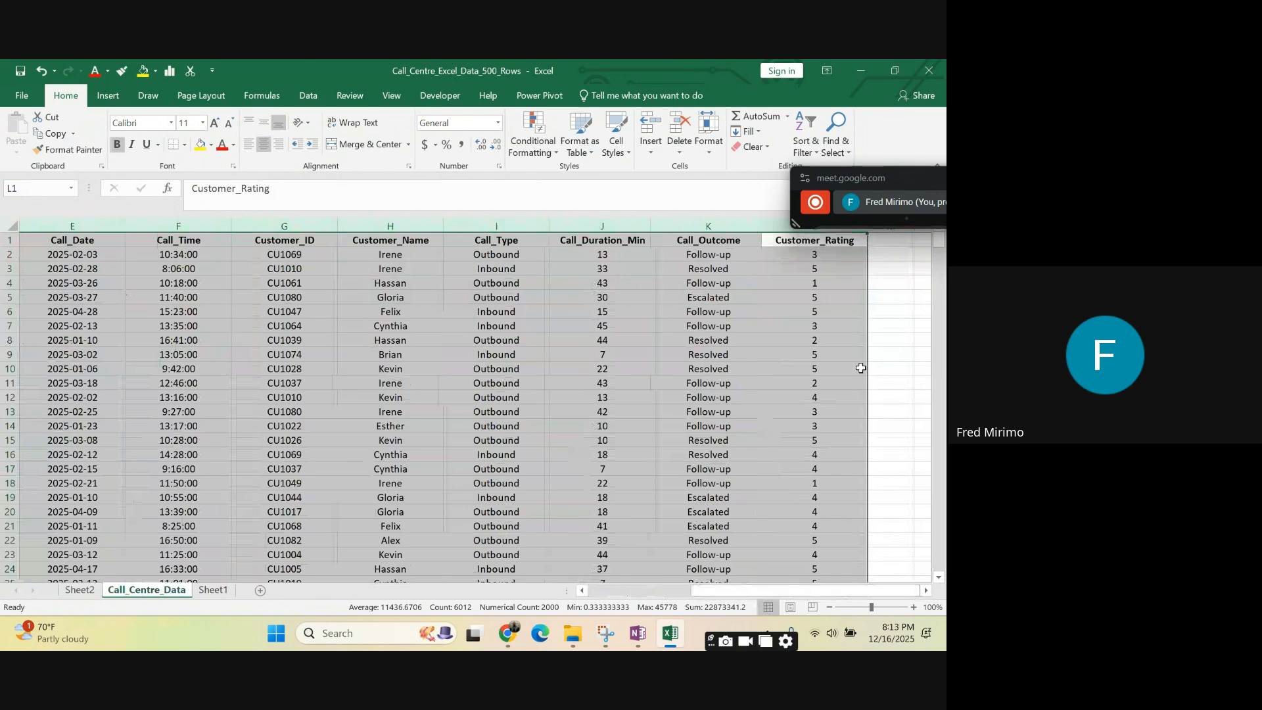
{"action": "left_click", "coordinate": [891, 243]}
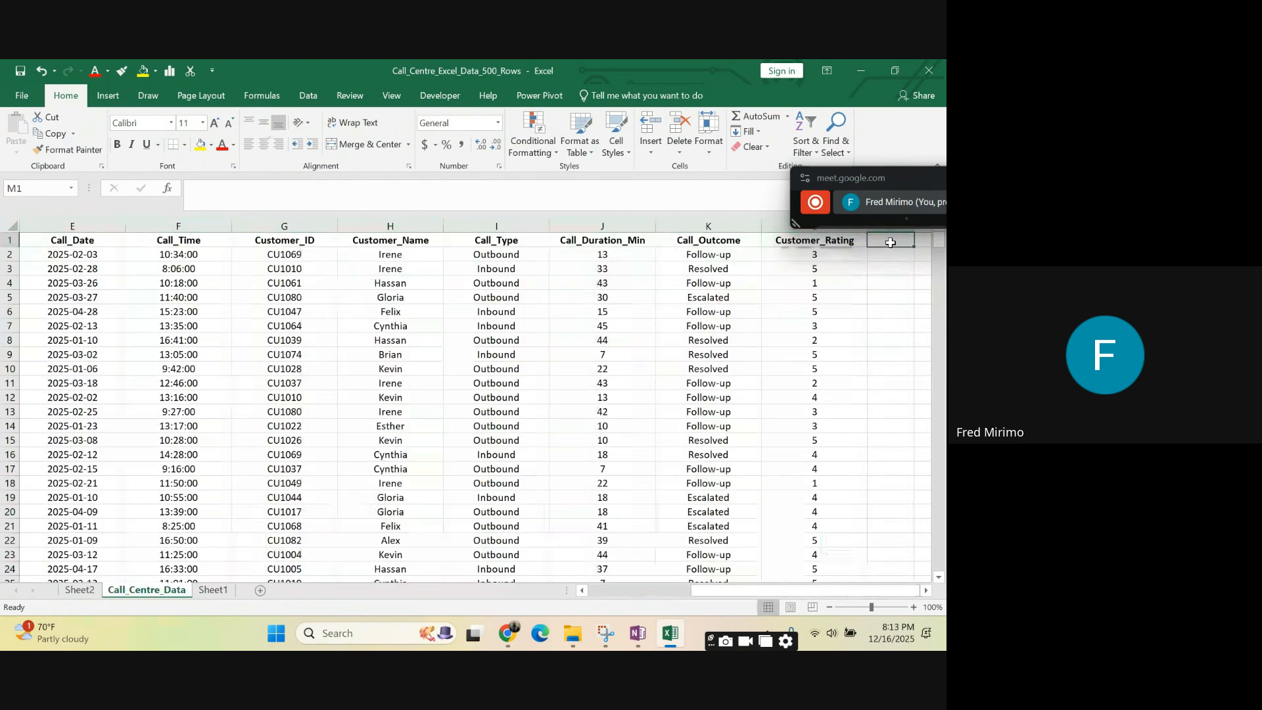
{"action": "left_click", "coordinate": [80, 590]}
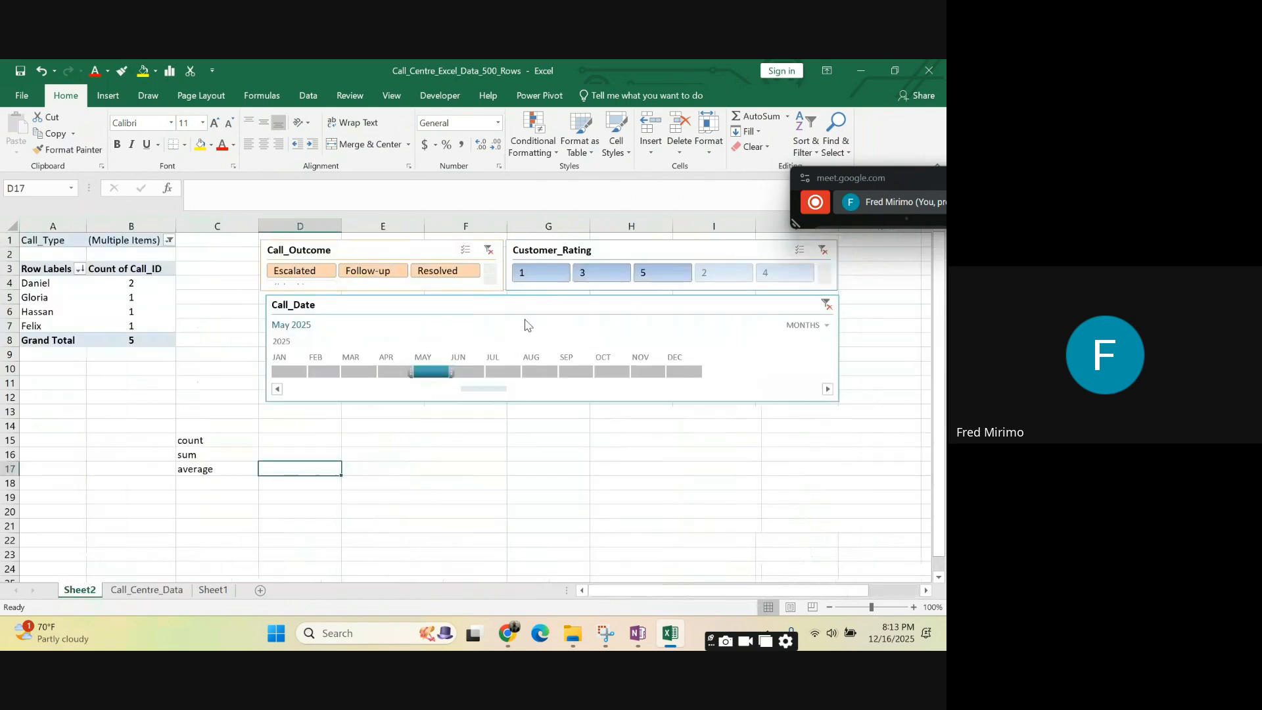
- Examine the PivotTable's Count of Call_ID values alongside the count, sum and average labels in C15 to C17
{"action": "left_click", "coordinate": [199, 455]}
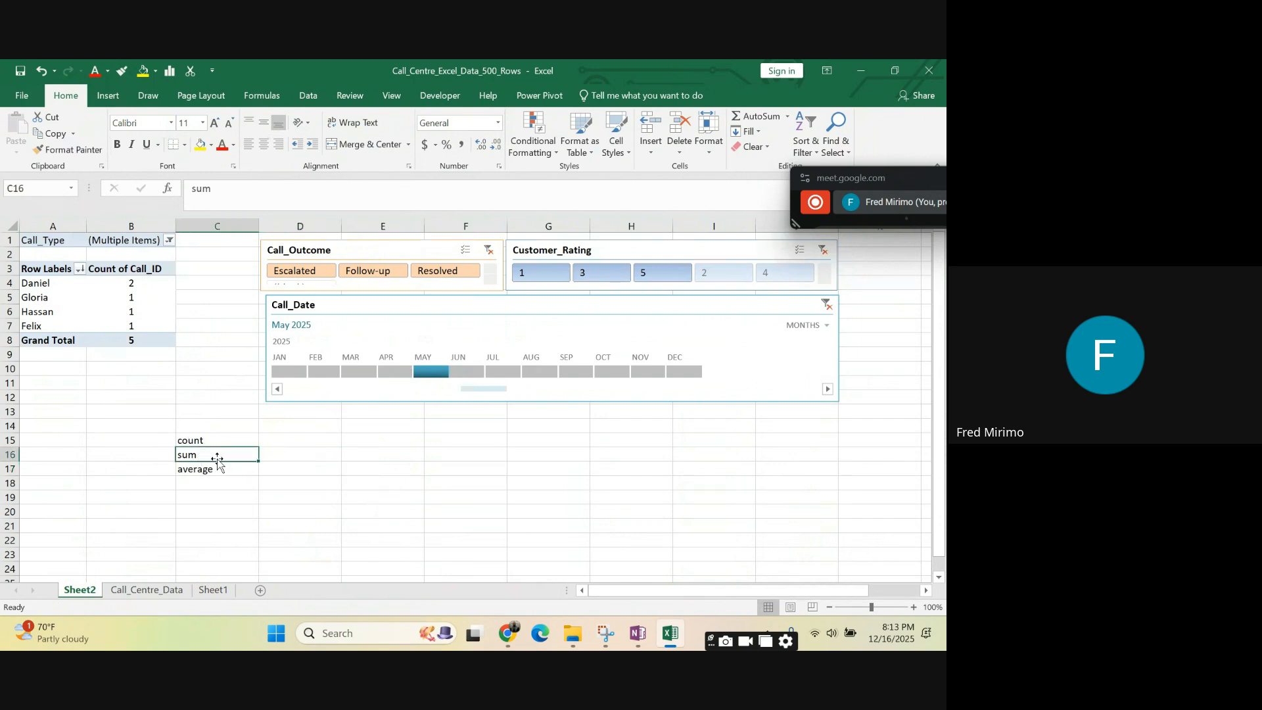
{"action": "left_click", "coordinate": [140, 269]}
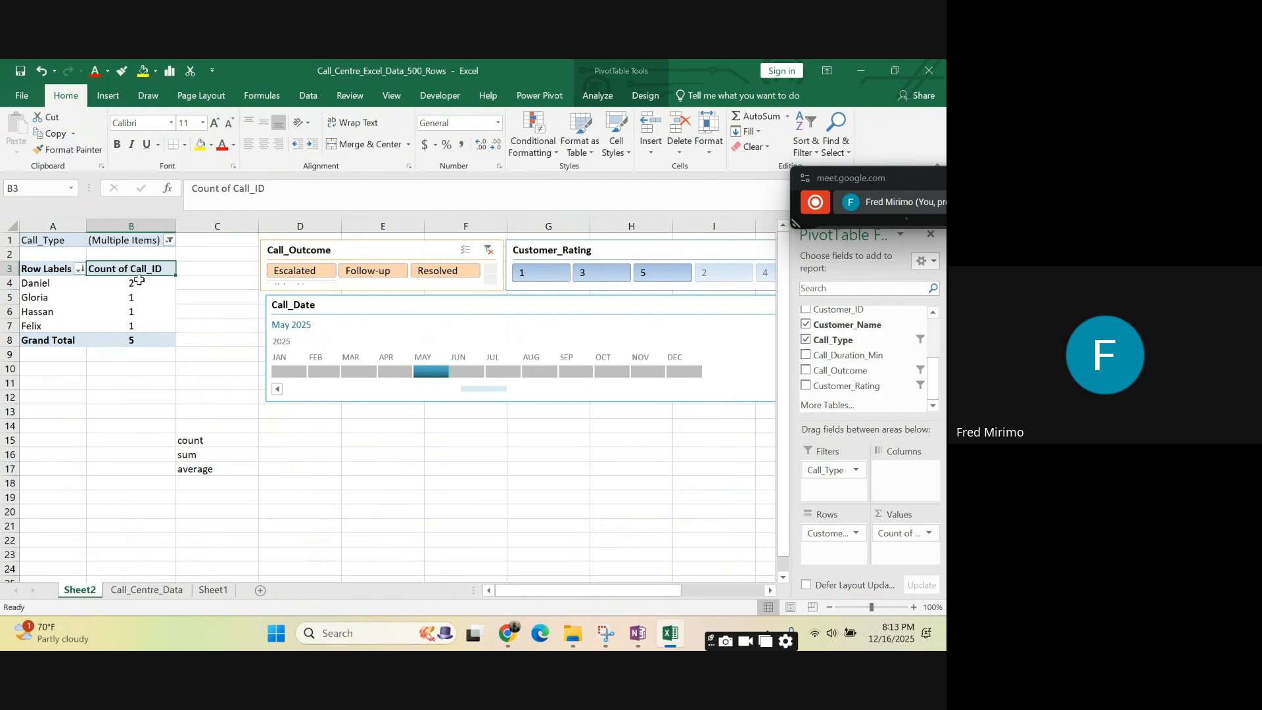
{"action": "left_click", "coordinate": [140, 281]}
{"action": "left_click_drag", "start_coordinate": [135, 297], "coordinate": [136, 341]}
{"action": "left_click", "coordinate": [211, 440]}
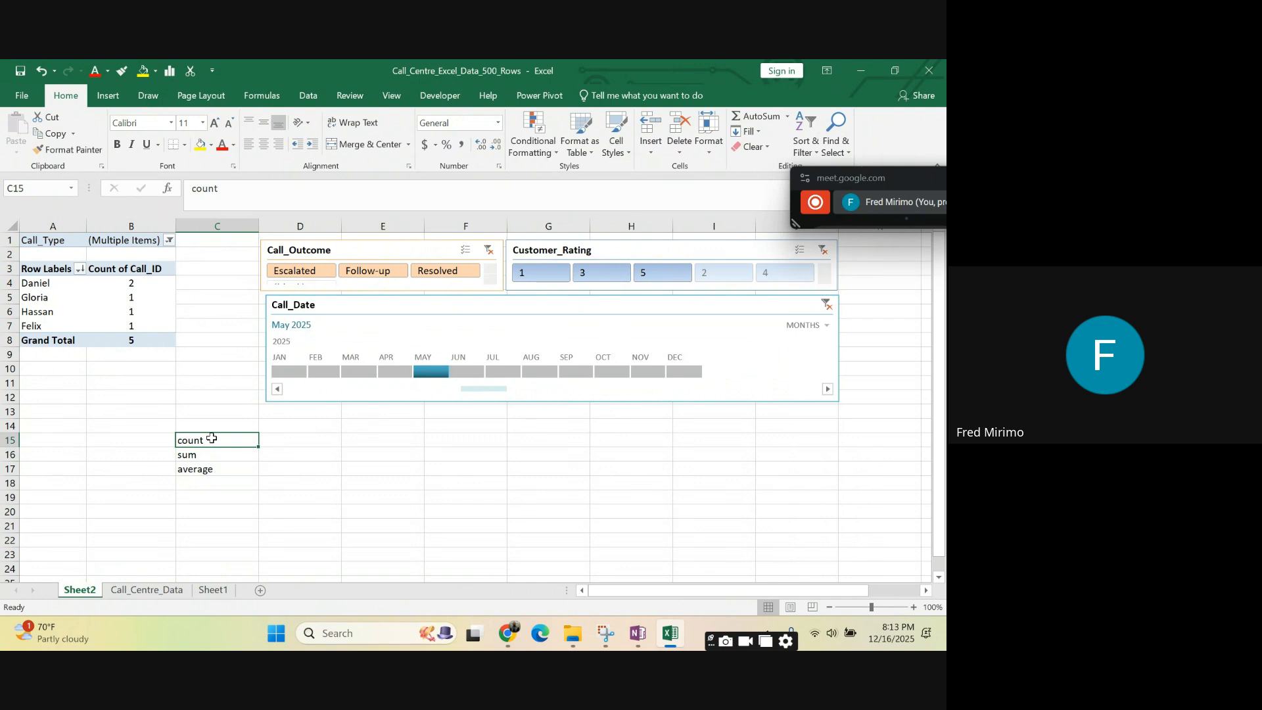
{"action": "right_click", "coordinate": [214, 440]}
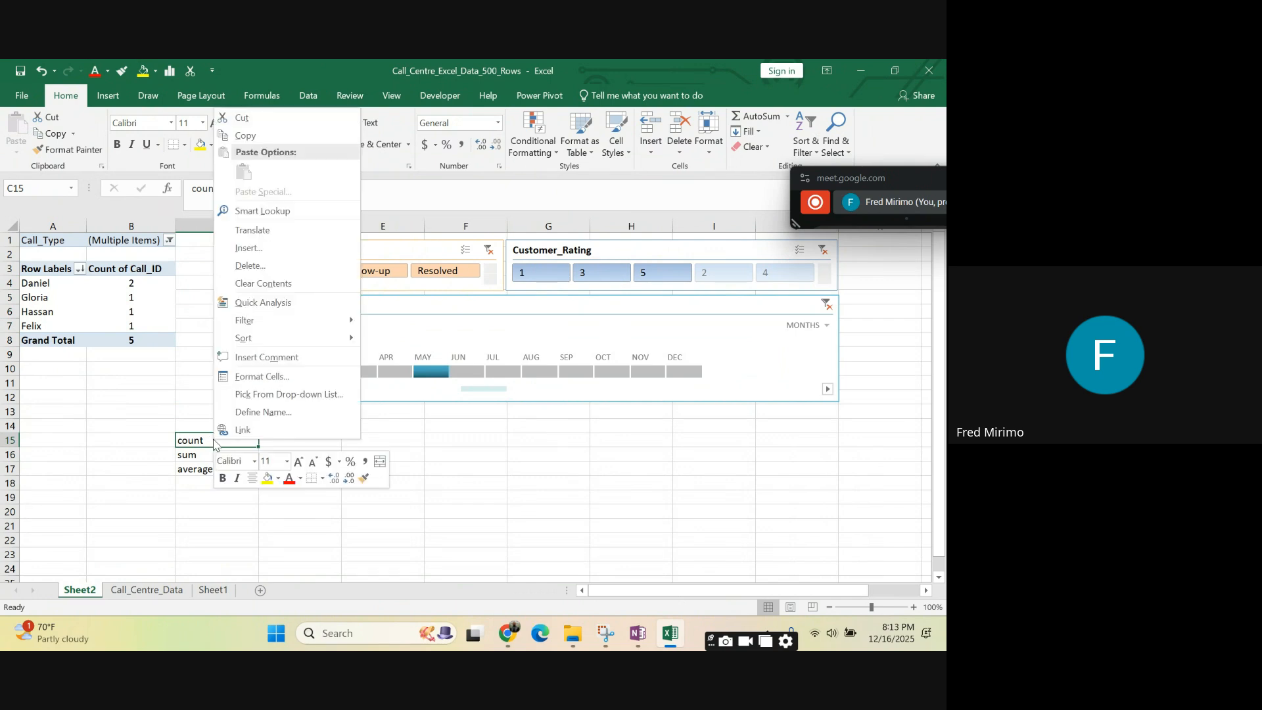
{"action": "left_click", "coordinate": [541, 477]}
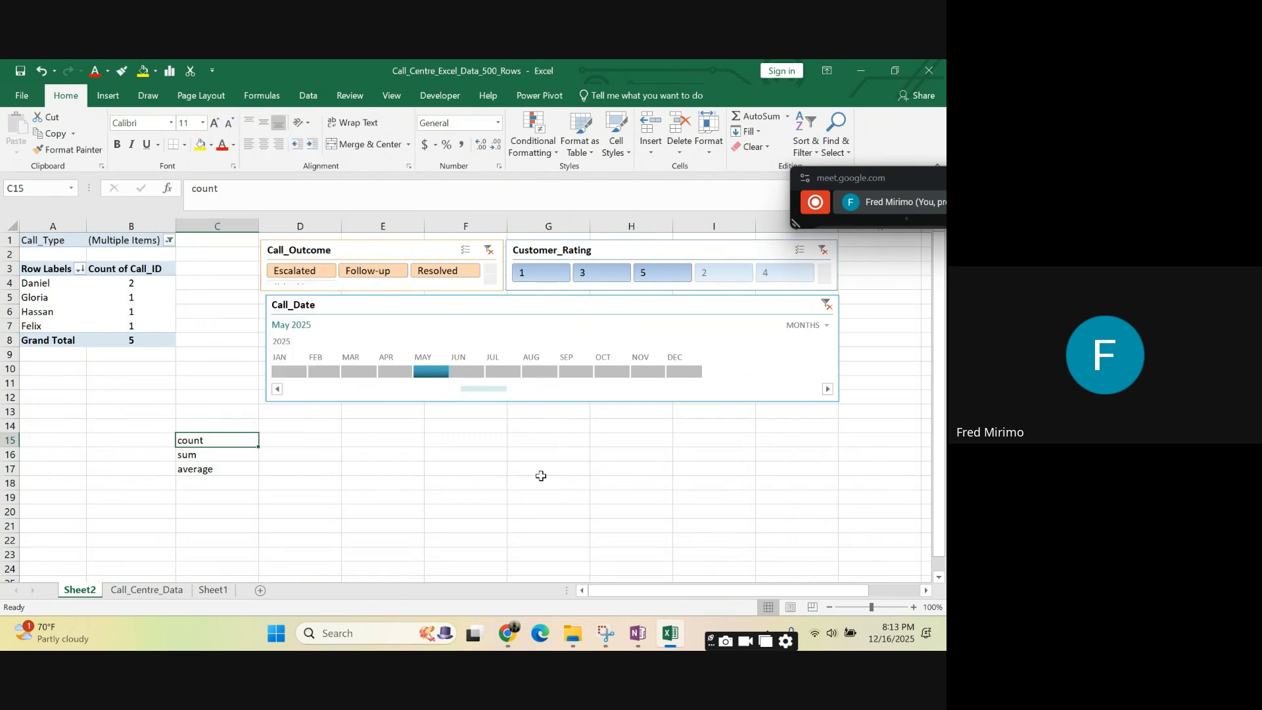
{"action": "left_click", "coordinate": [128, 283]}
{"action": "left_click", "coordinate": [146, 381]}
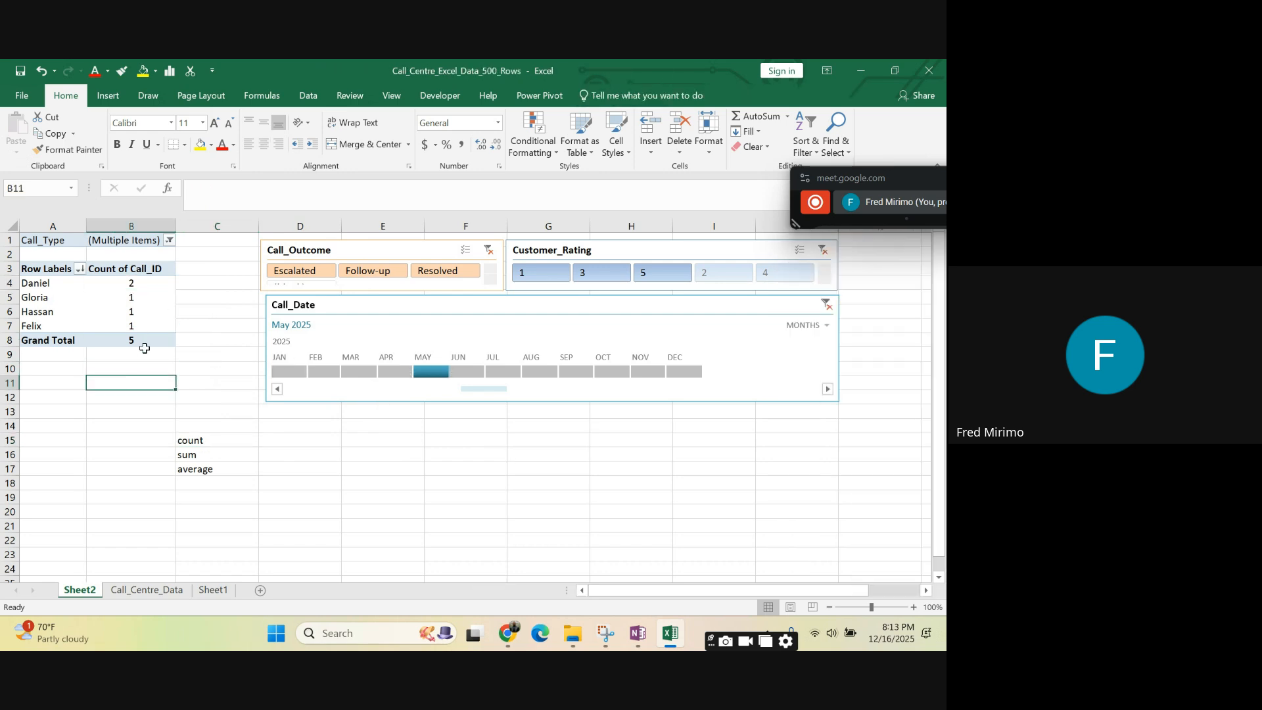
{"action": "left_click", "coordinate": [127, 299]}
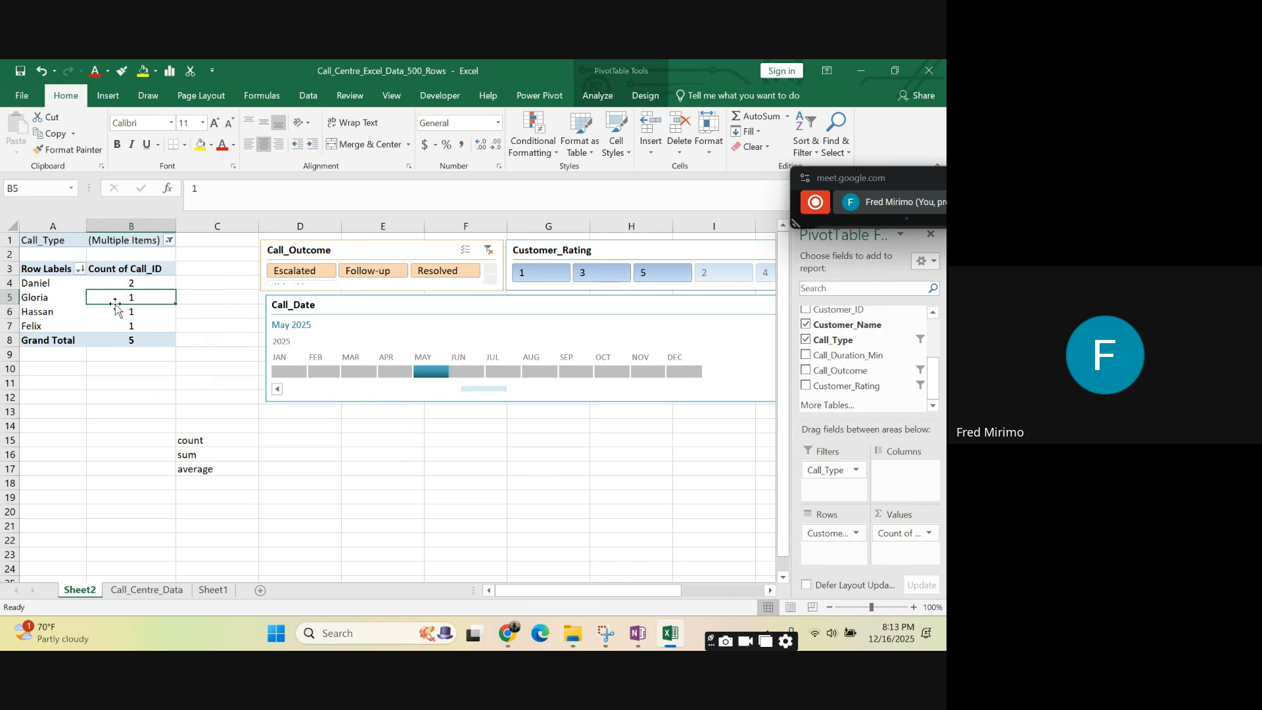
- Try Average, Sum and Var as the calculation for Call_ID and apply Count in the value field settings
{"action": "right_click", "coordinate": [124, 298]}
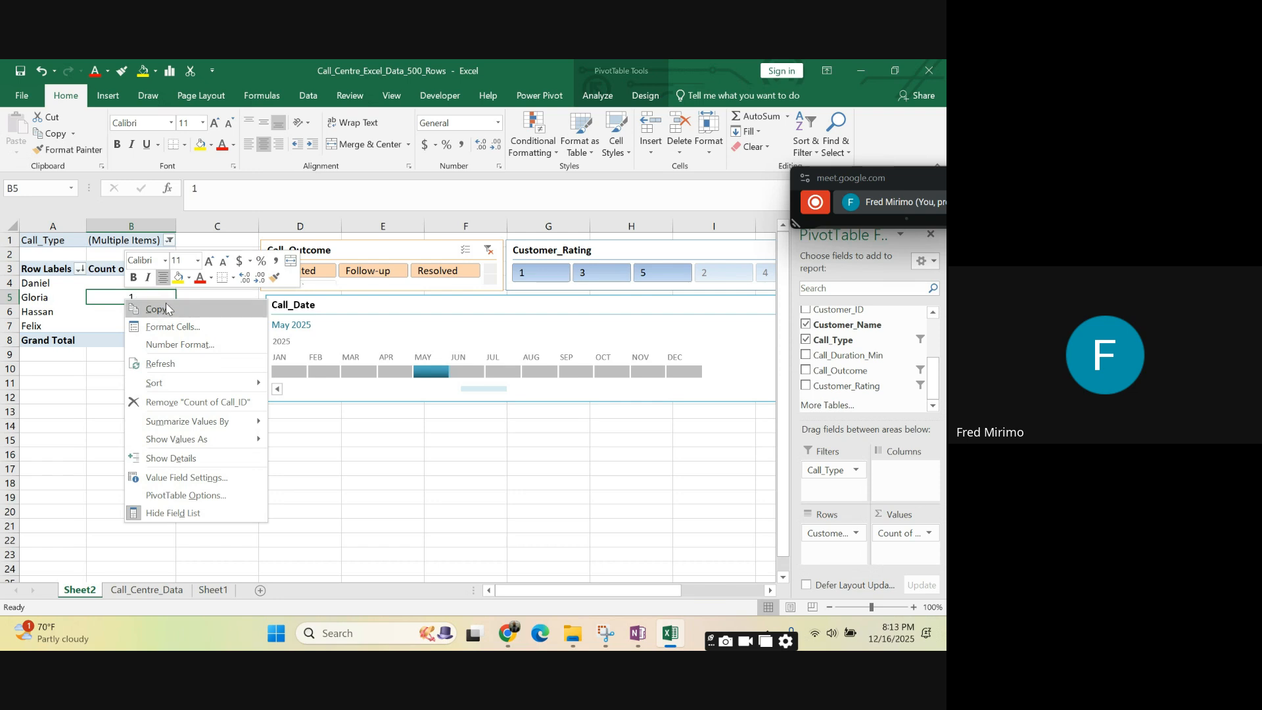
{"action": "left_click", "coordinate": [186, 478]}
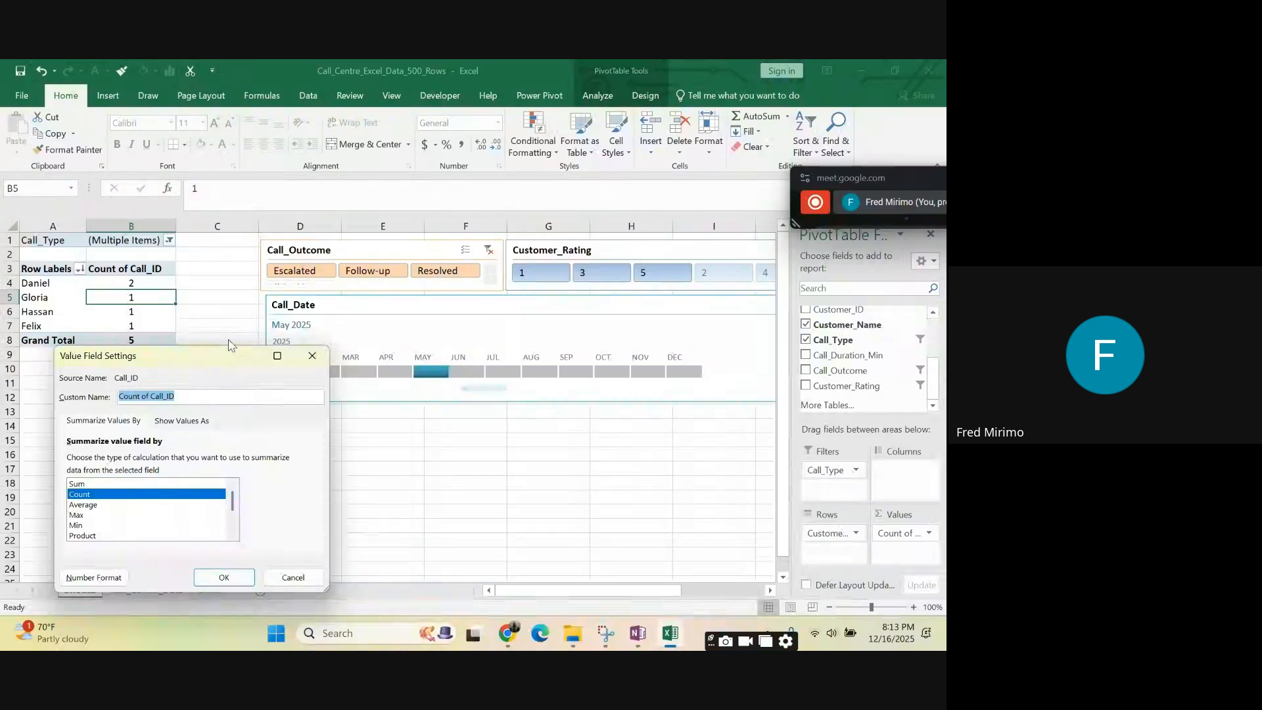
{"action": "left_click", "coordinate": [84, 505]}
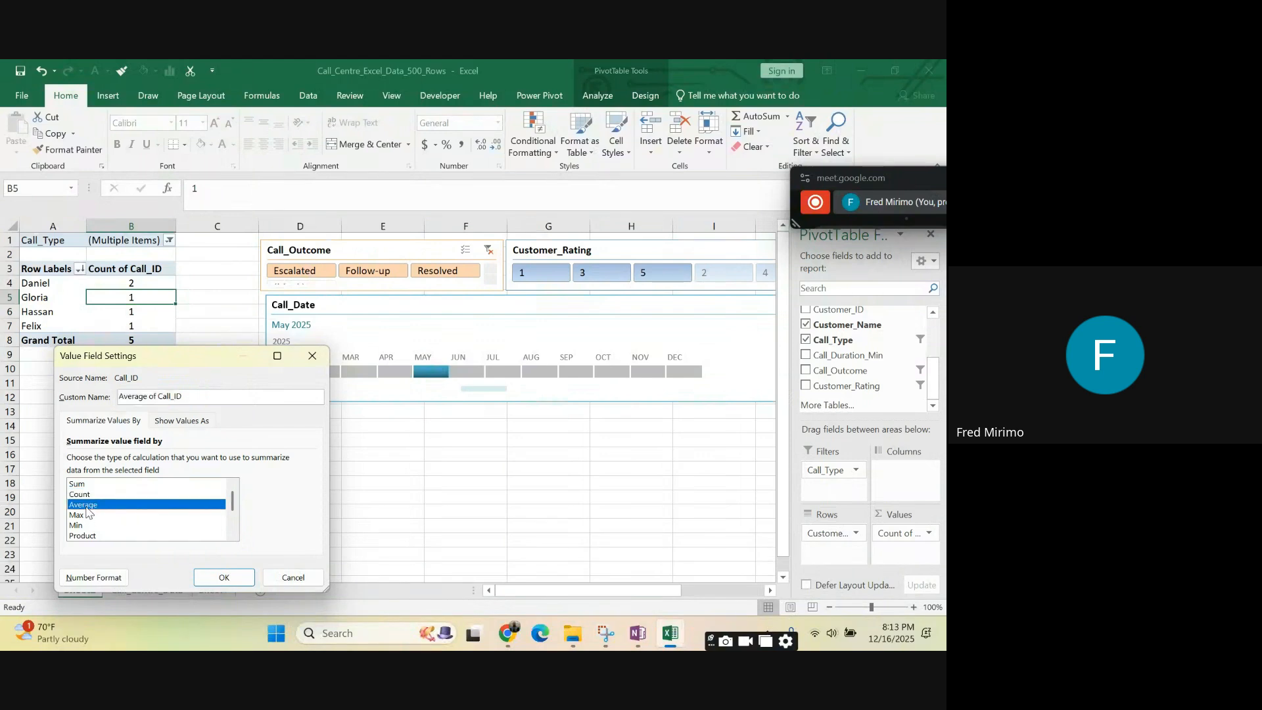
{"action": "left_click", "coordinate": [82, 494]}
{"action": "left_click", "coordinate": [79, 484]}
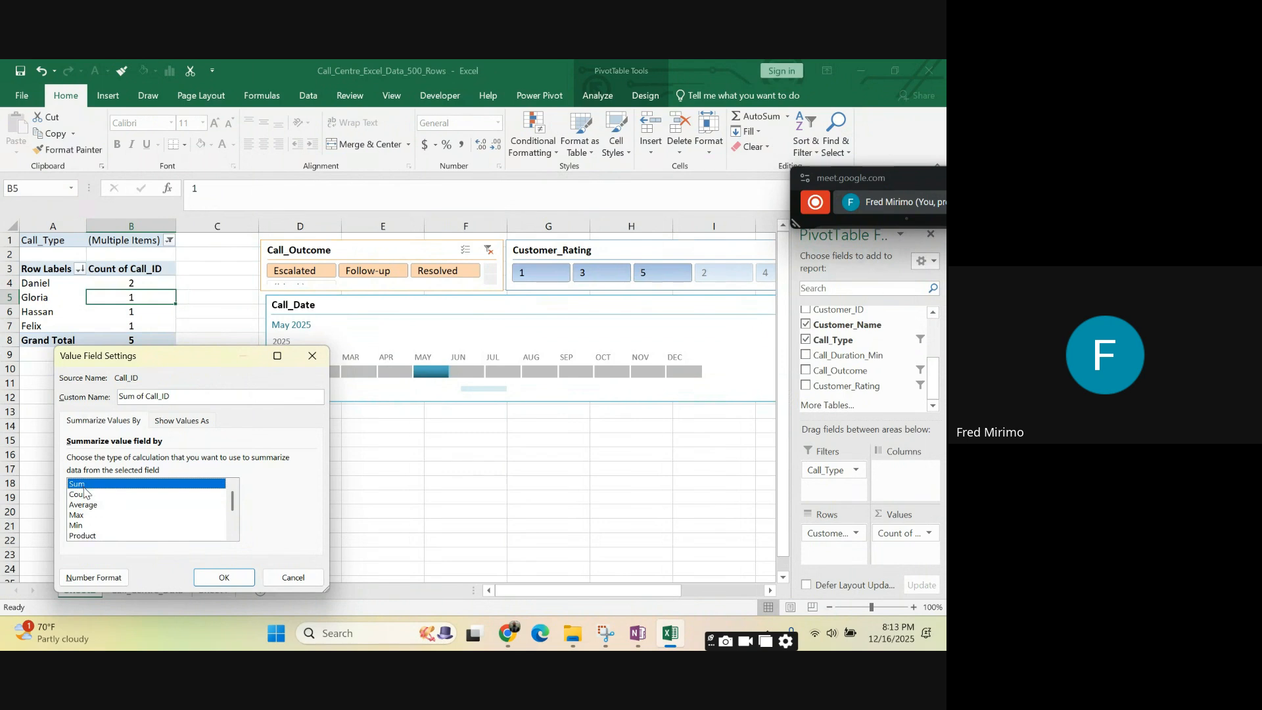
{"action": "scroll", "coordinate": [103, 526], "scroll_direction": "down", "scroll_amount": 2}
{"action": "left_click", "coordinate": [98, 526]}
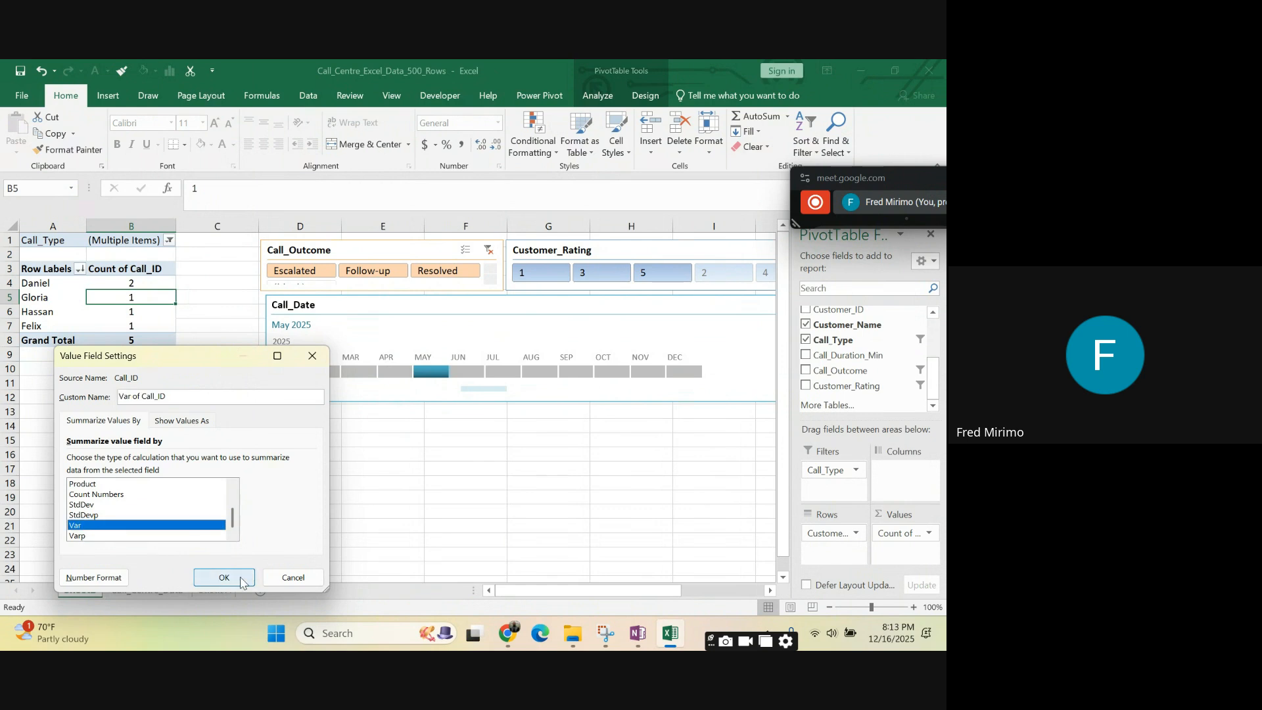
{"action": "scroll", "coordinate": [88, 504], "scroll_direction": "up", "scroll_amount": 2}
{"action": "left_click", "coordinate": [84, 494]}
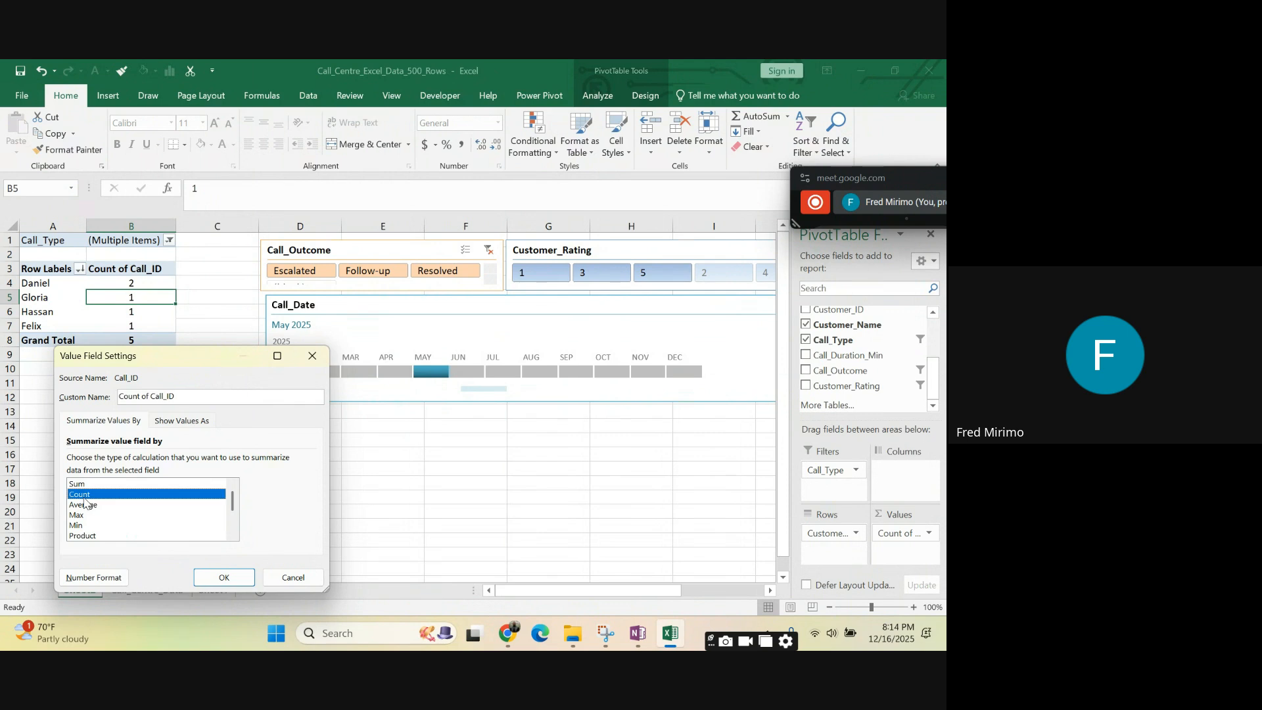
{"action": "left_click", "coordinate": [219, 578]}
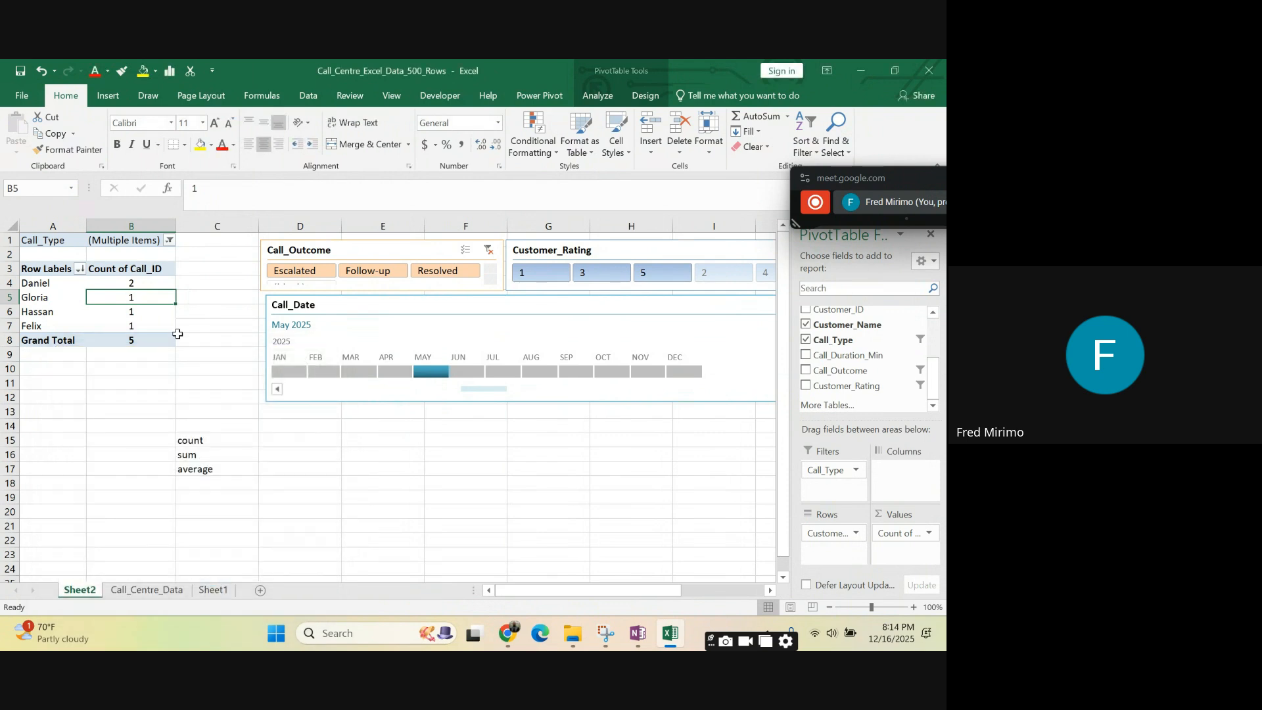
- Clear the count, sum and average labels from cells C15 to C17
{"action": "left_click", "coordinate": [117, 337]}
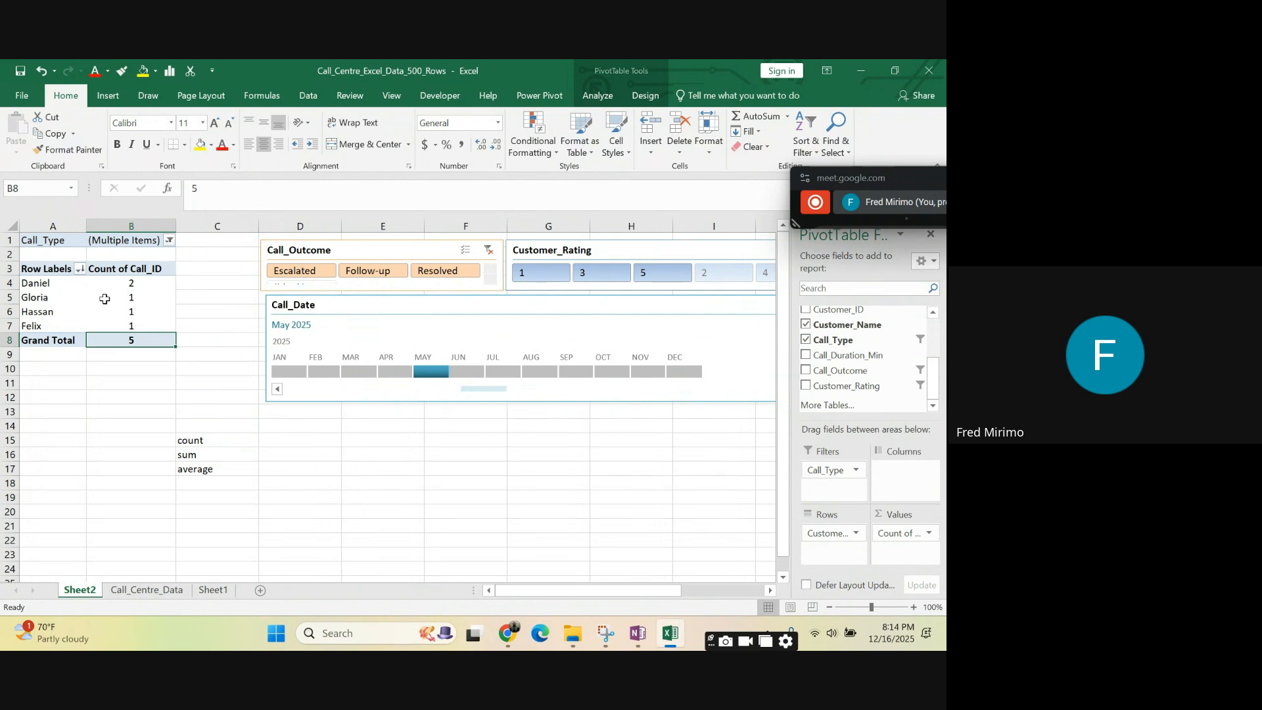
{"action": "left_click", "coordinate": [189, 266]}
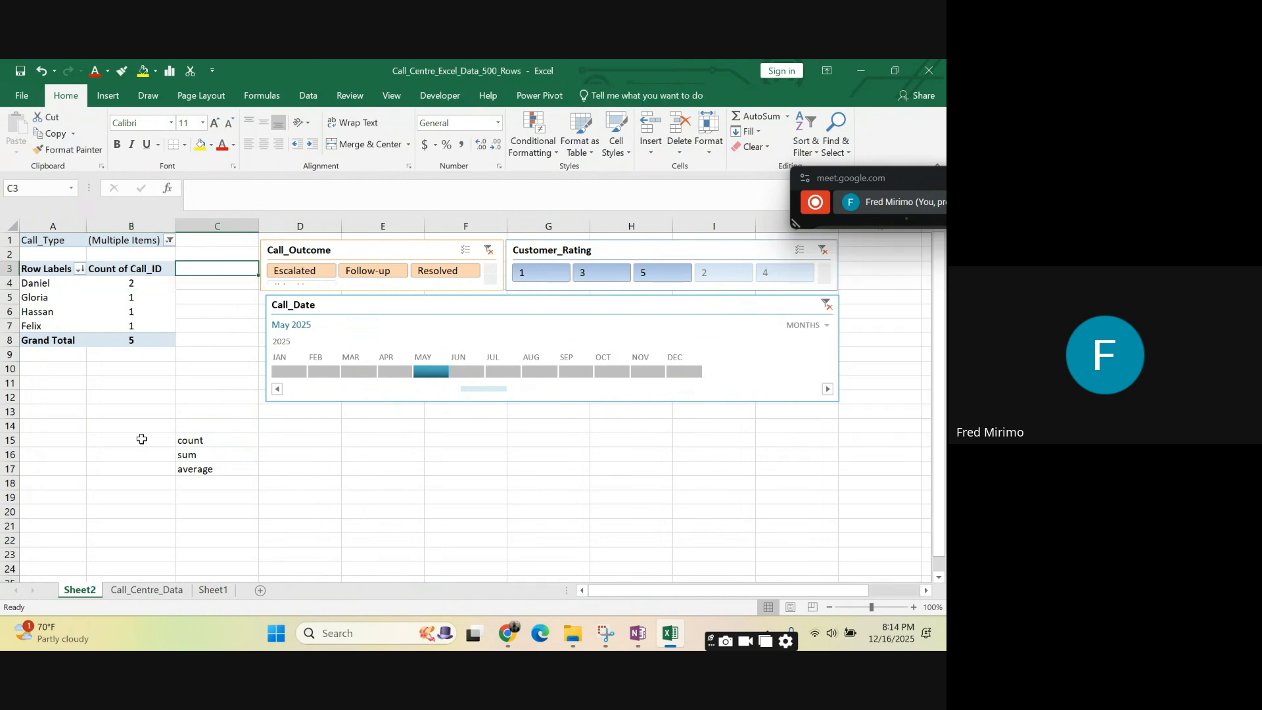
{"action": "left_click_drag", "start_coordinate": [131, 425], "coordinate": [219, 504]}
{"action": "left_click", "coordinate": [434, 508]}
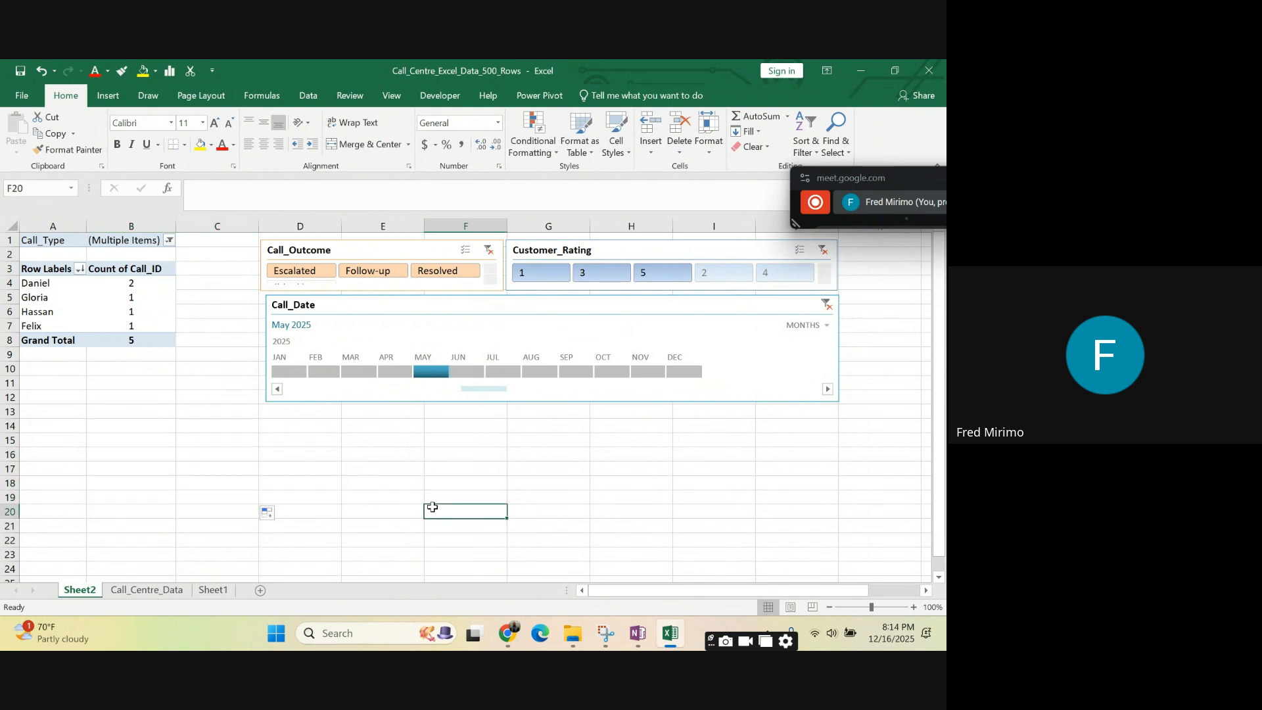
{"action": "left_click", "coordinate": [192, 413]}
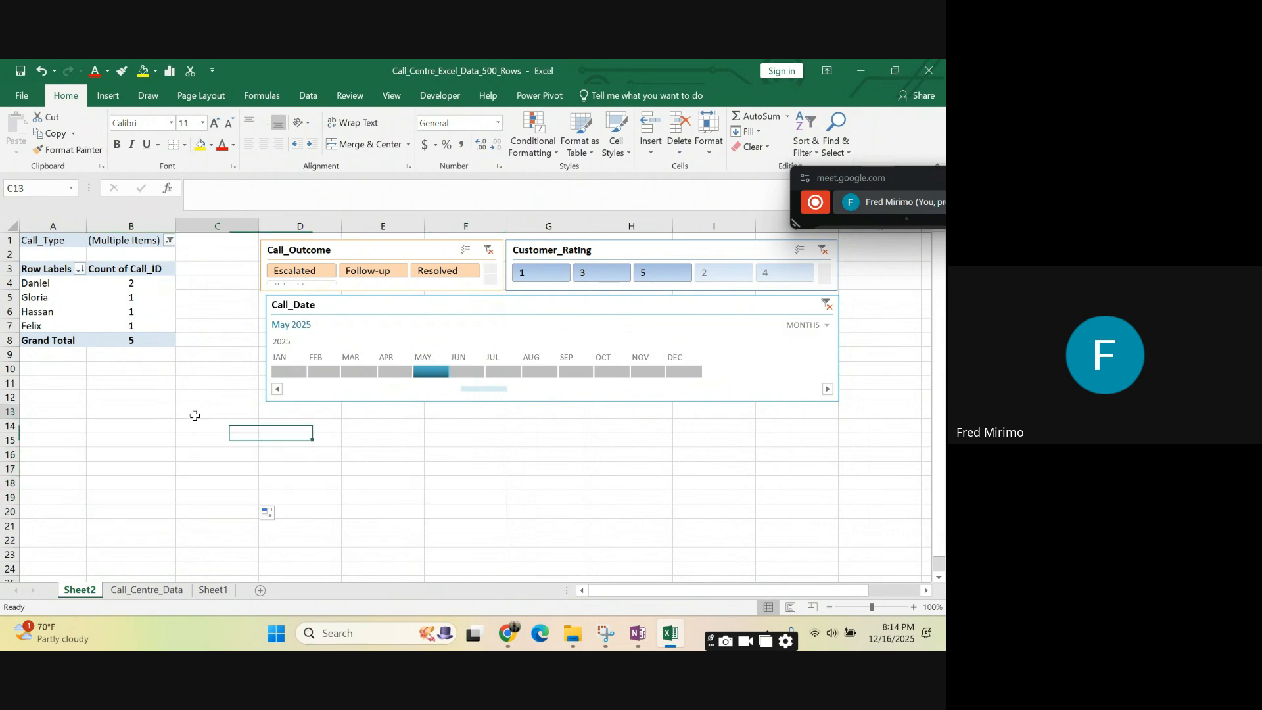
- Review the Call_Type filter options above the PivotTable and close the list without changing the selection
{"action": "left_click", "coordinate": [158, 282]}
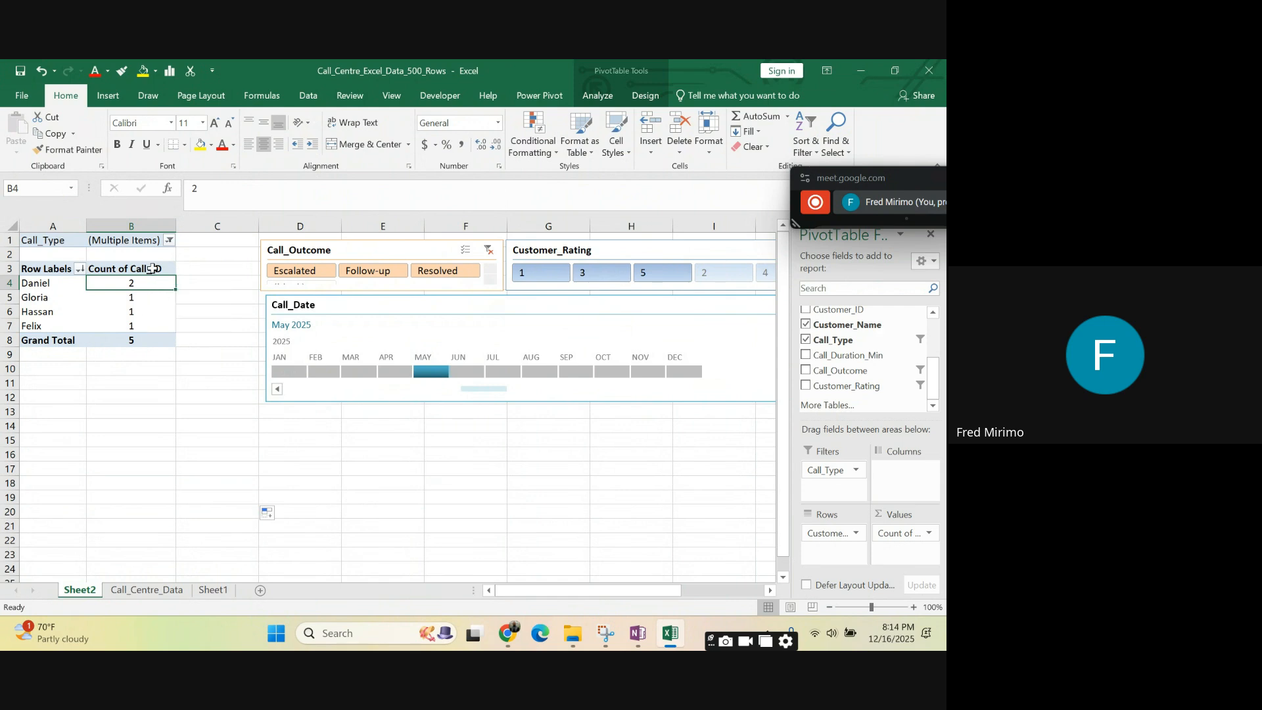
{"action": "left_click", "coordinate": [169, 240]}
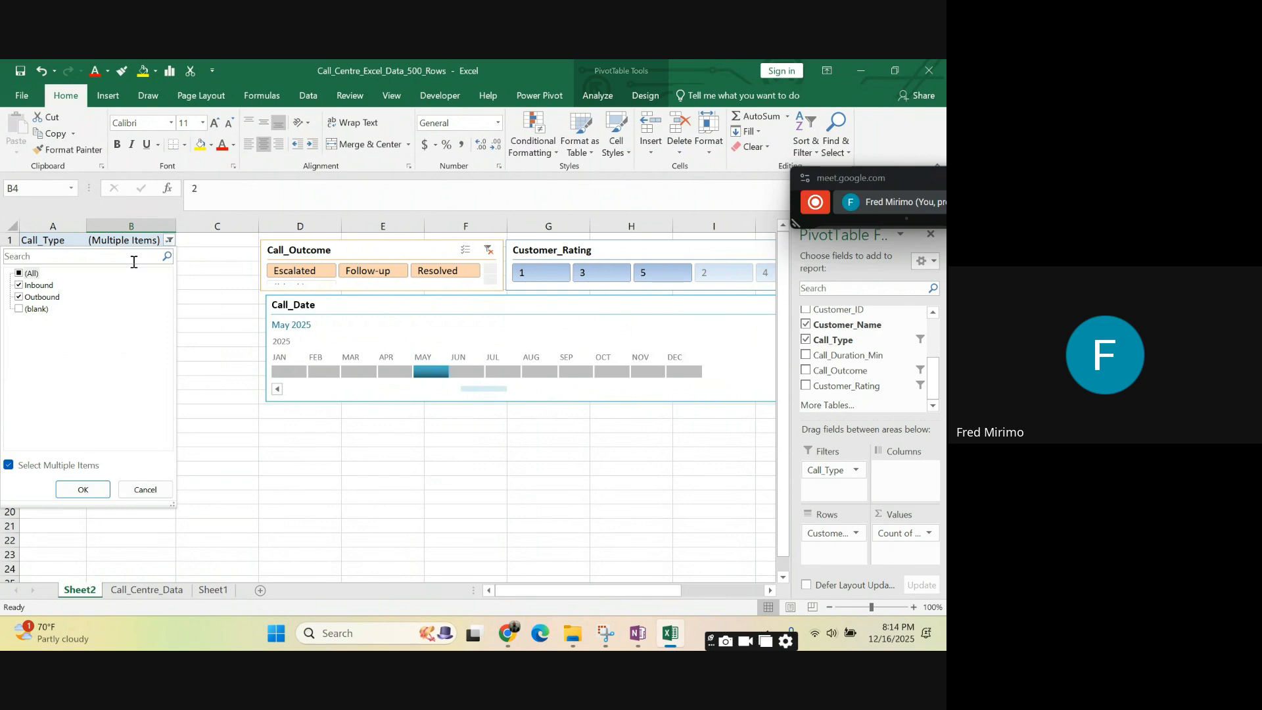
{"action": "left_click", "coordinate": [351, 512]}
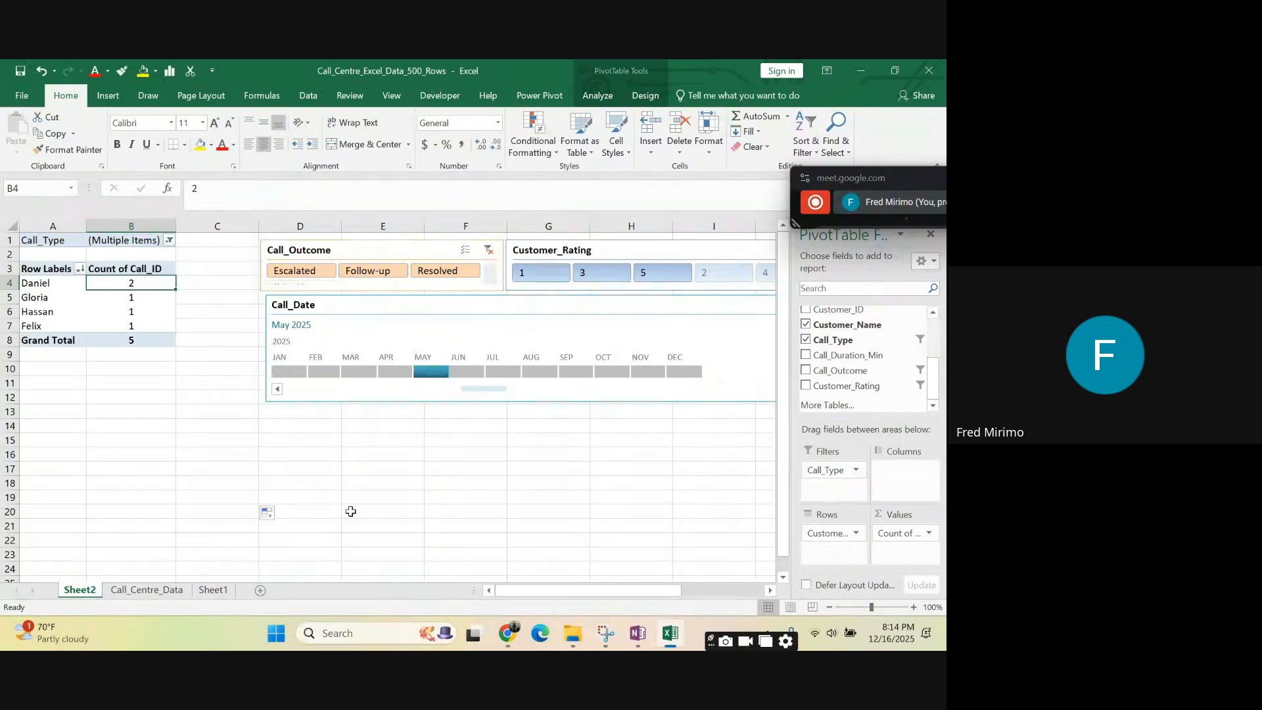
{"action": "left_click", "coordinate": [351, 512]}
{"action": "left_click", "coordinate": [108, 340]}
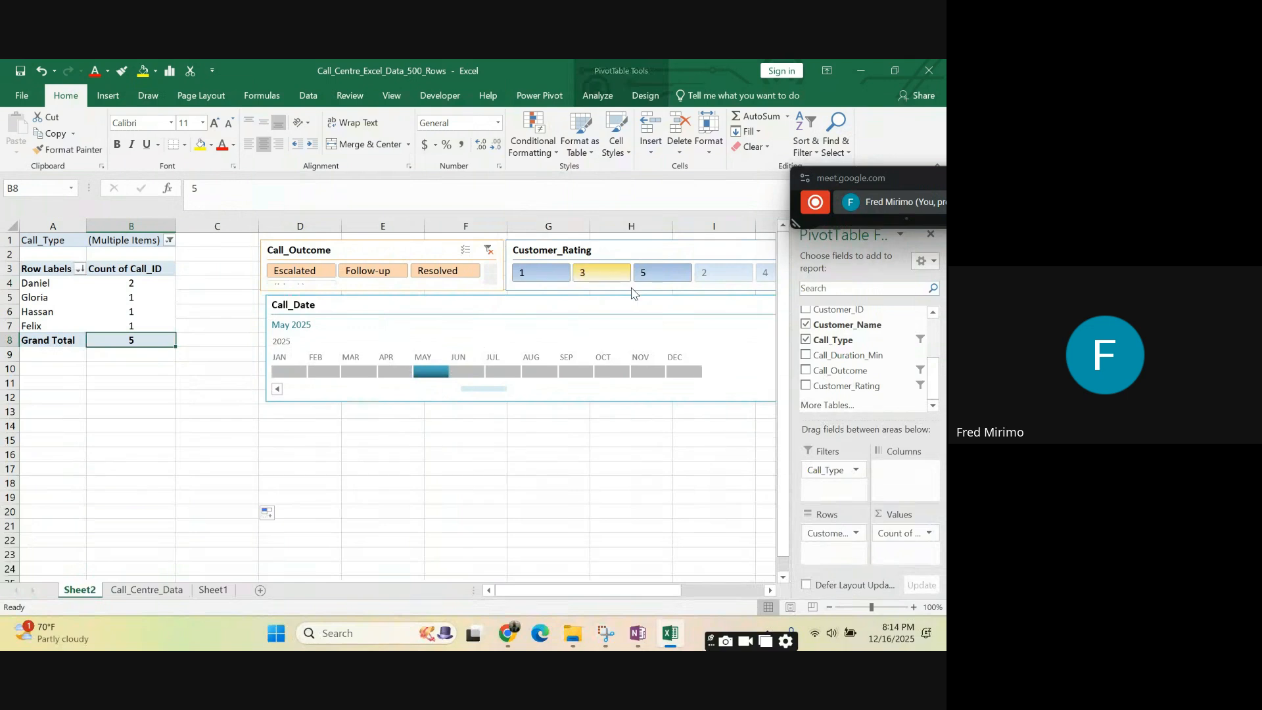
{"action": "left_click_drag", "start_coordinate": [893, 179], "coordinate": [944, 111]}
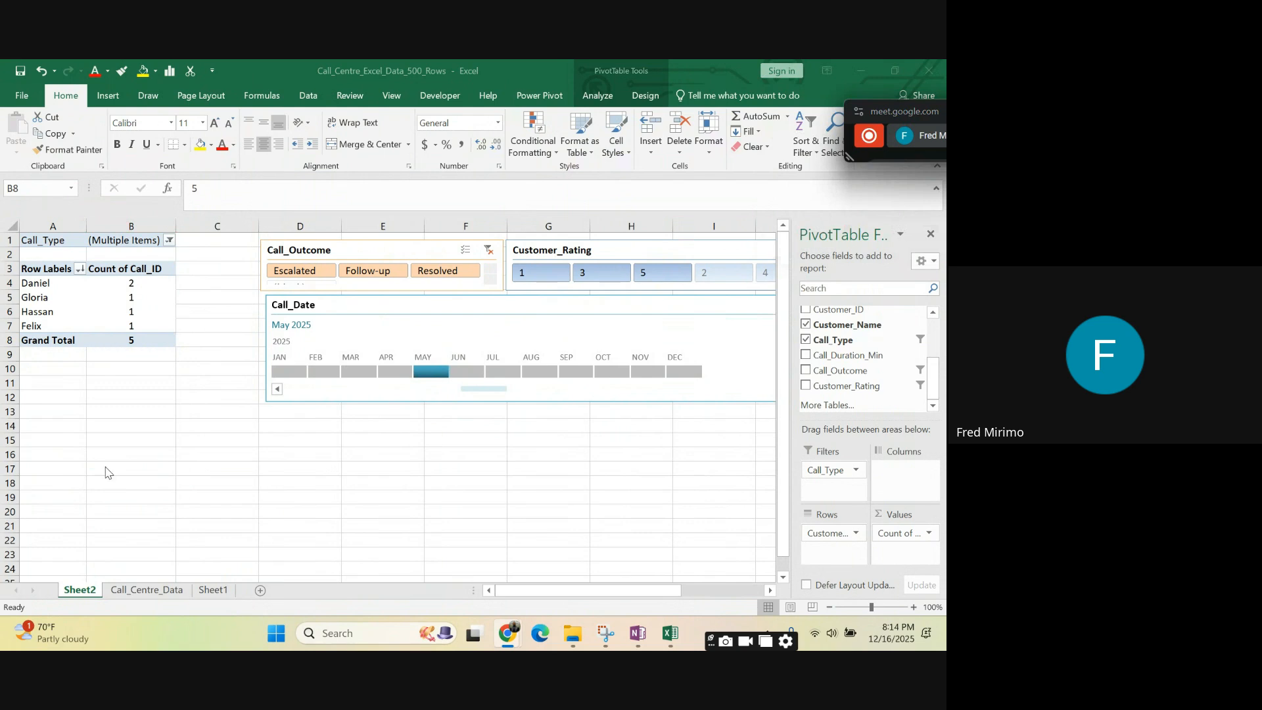
{"action": "left_click", "coordinate": [169, 240]}
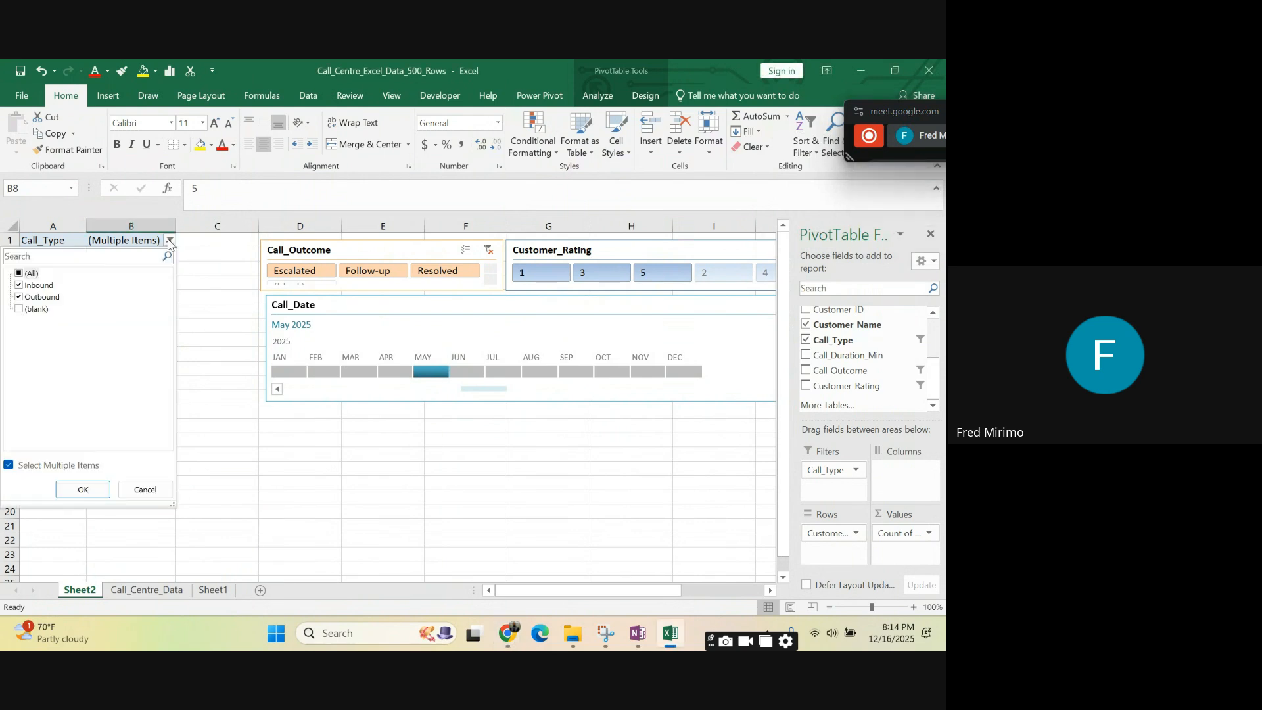
{"action": "left_click", "coordinate": [326, 506]}
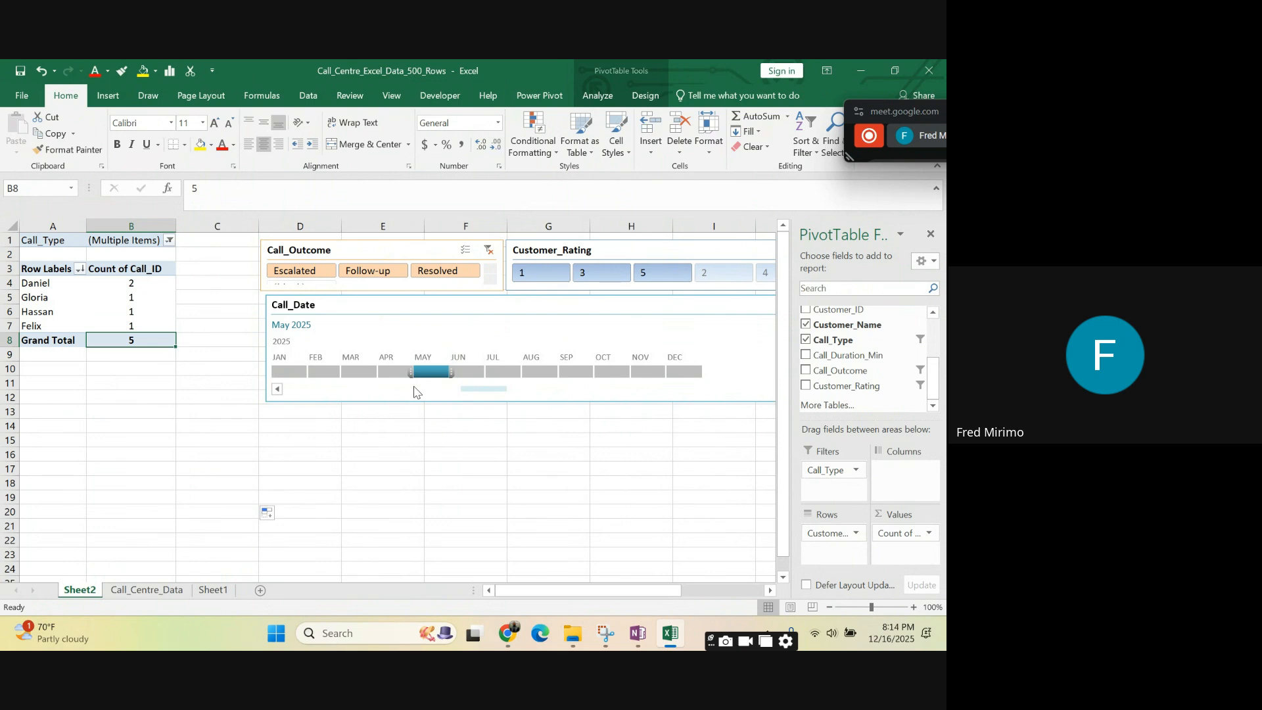
- Filter the PivotTable by various months from April back to January 2025 and by January–February on the Call_Date timeline, finishing on February
{"action": "left_click", "coordinate": [398, 372]}
{"action": "left_click", "coordinate": [358, 372]}
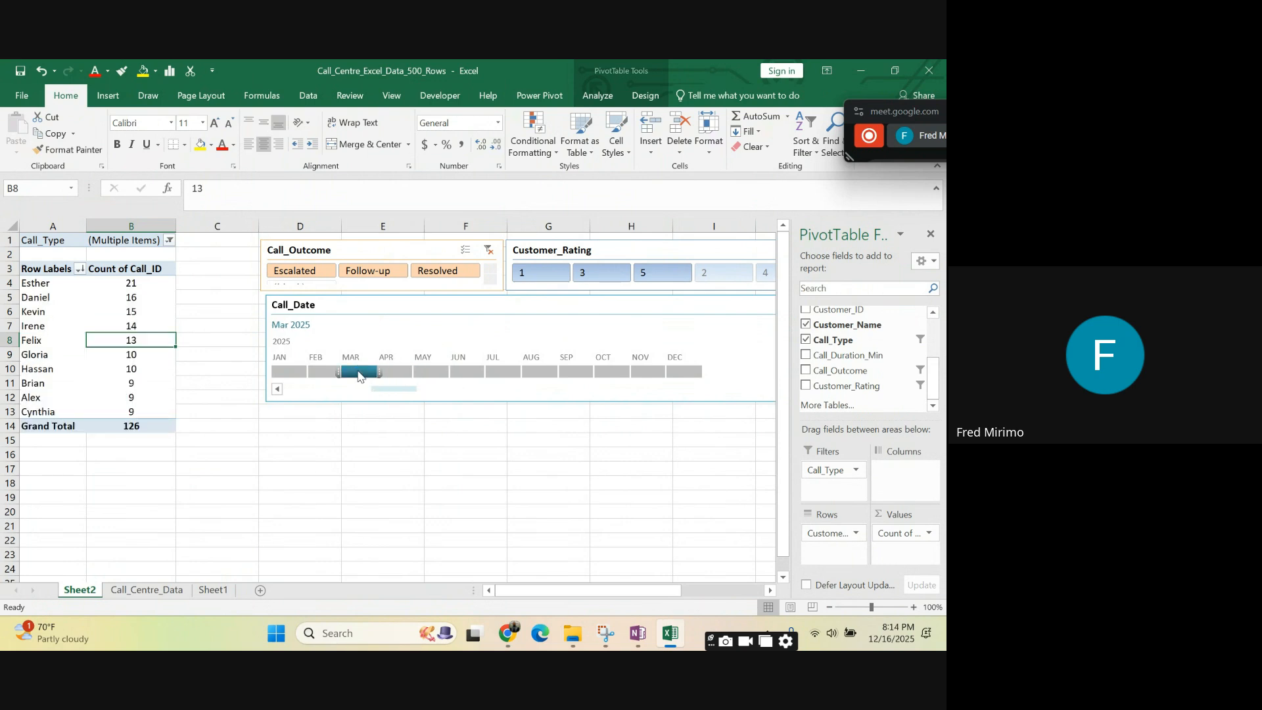
{"action": "left_click", "coordinate": [324, 372]}
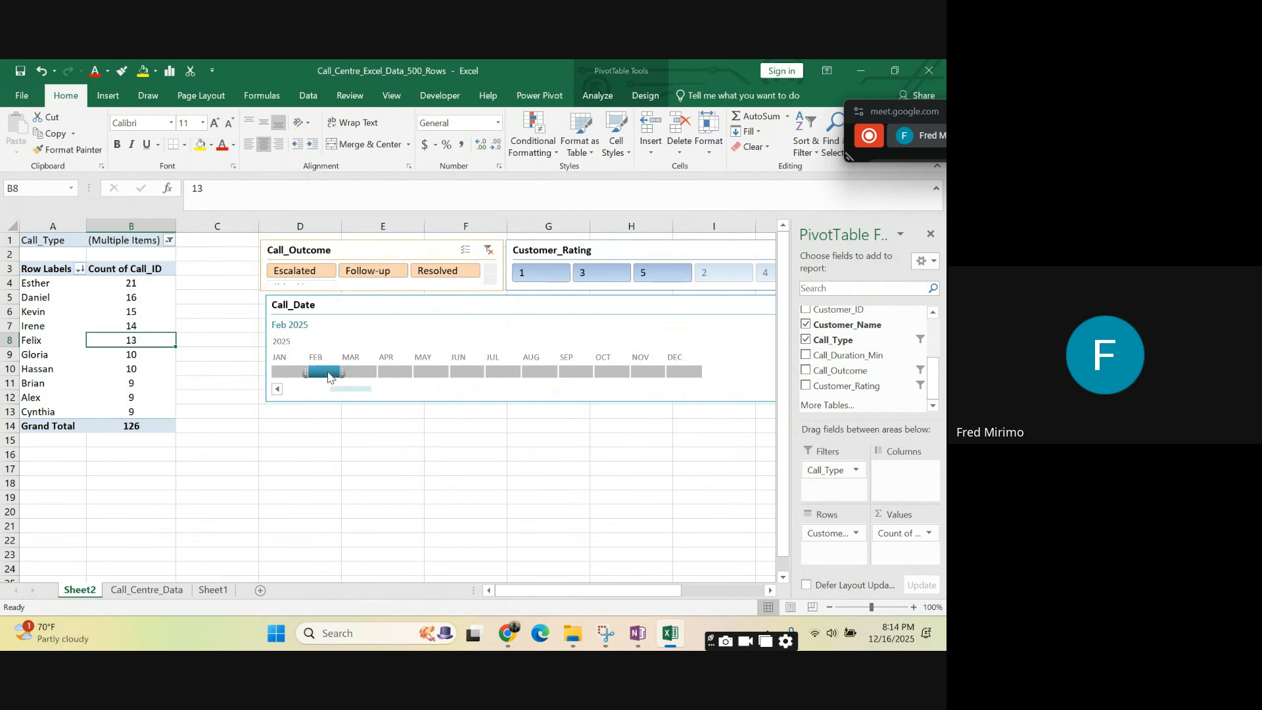
{"action": "left_click", "coordinate": [287, 372]}
{"action": "left_click", "coordinate": [329, 374]}
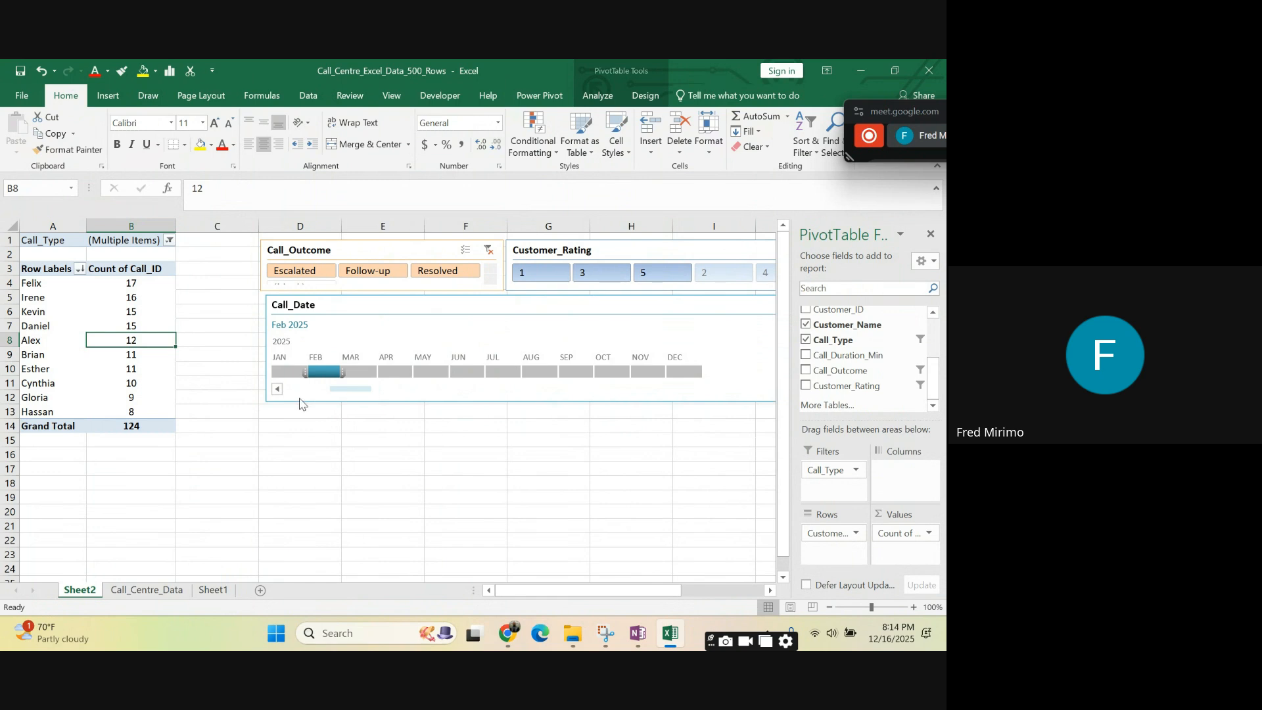
{"action": "left_click", "coordinate": [279, 374]}
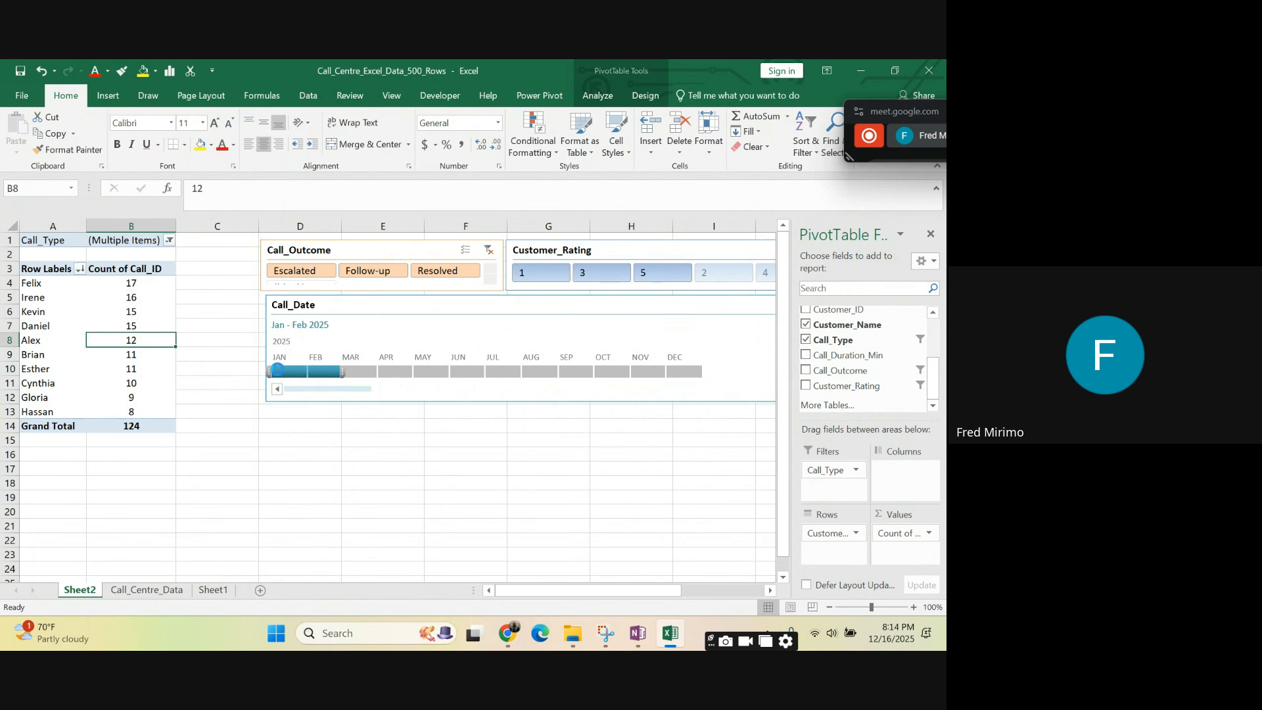
{"action": "left_click", "coordinate": [325, 373], "text": "shift"}
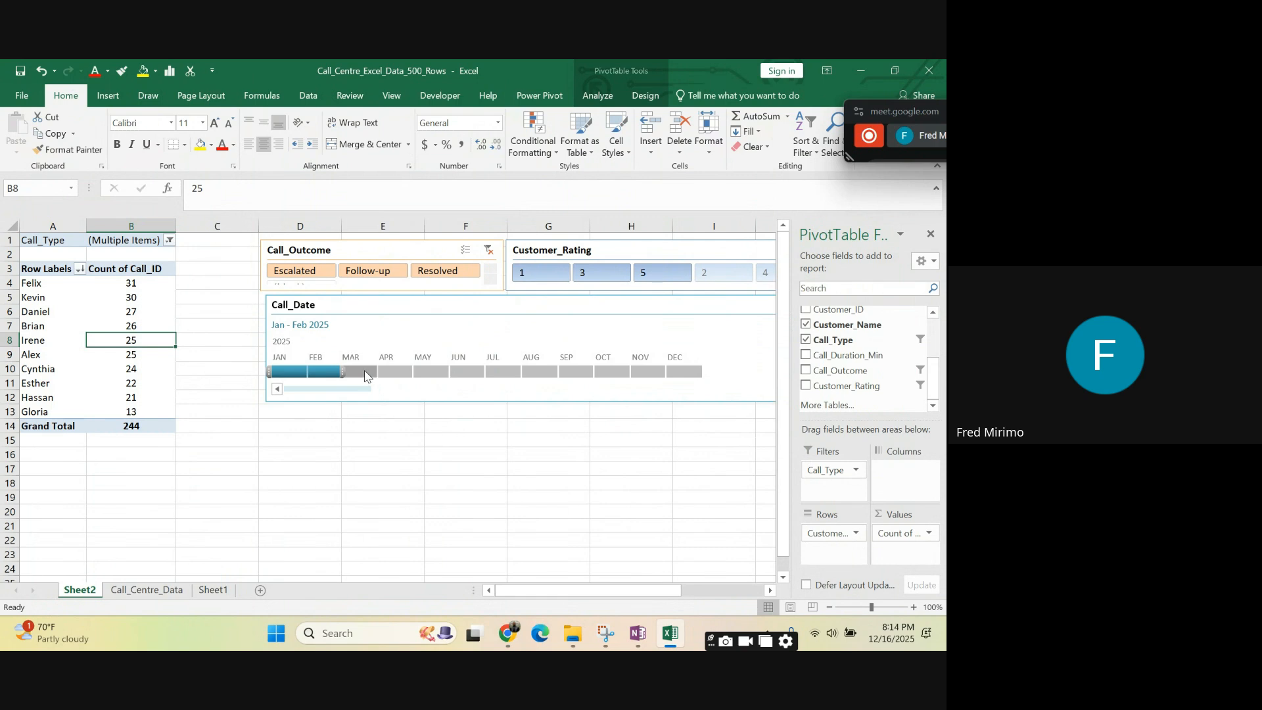
{"action": "left_click", "coordinate": [368, 374]}
{"action": "left_click", "coordinate": [326, 374]}
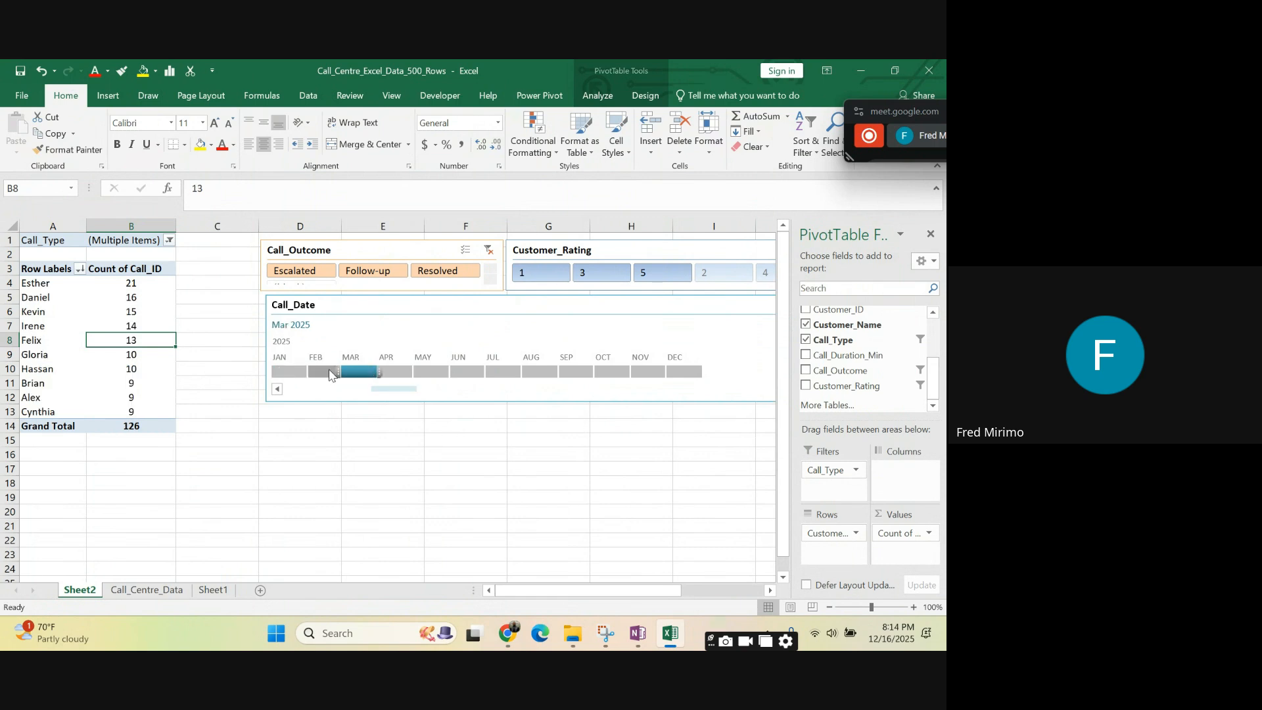
- Cut the Call_Date timeline from Sheet2
{"action": "left_click", "coordinate": [352, 402]}
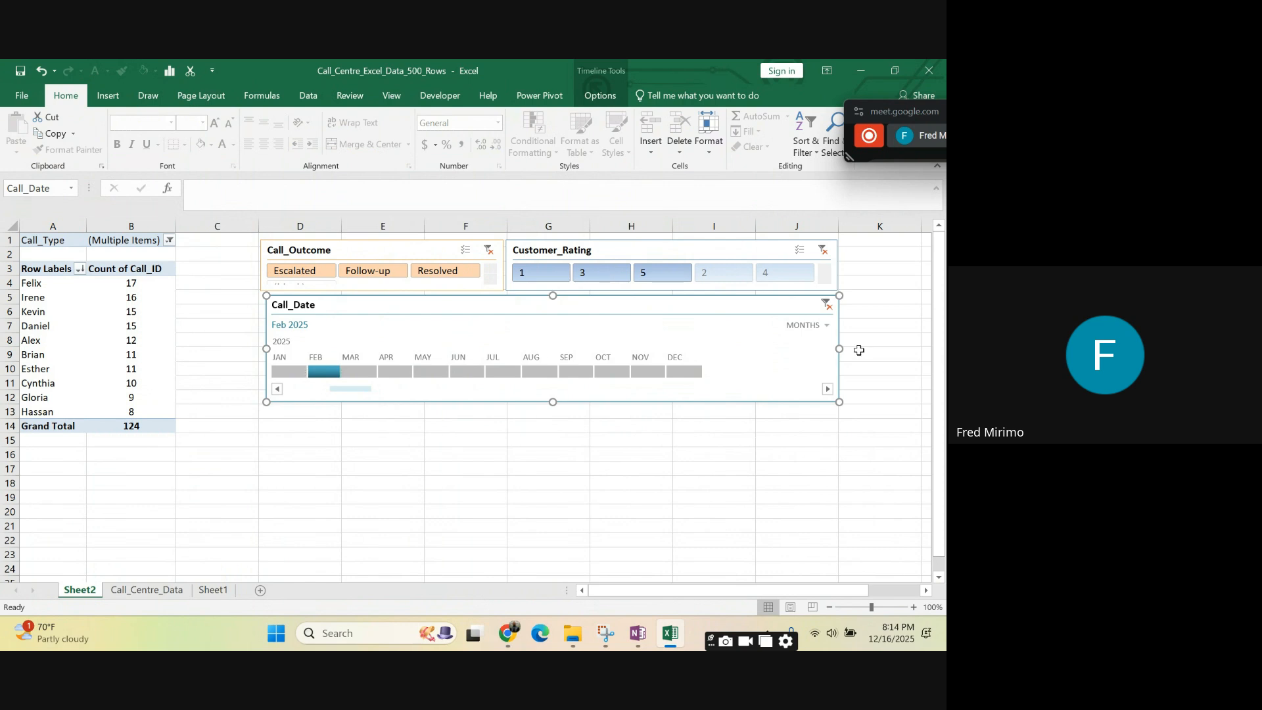
{"action": "right_click", "coordinate": [837, 295]}
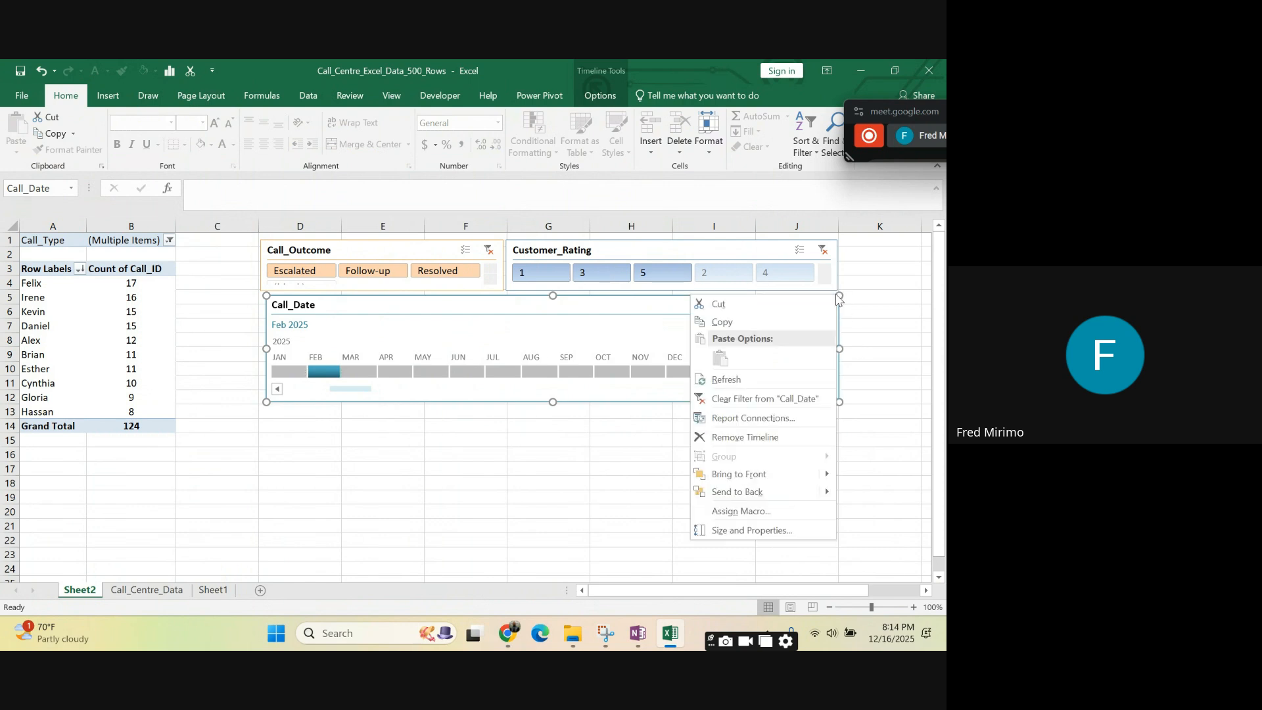
{"action": "left_click", "coordinate": [738, 302]}
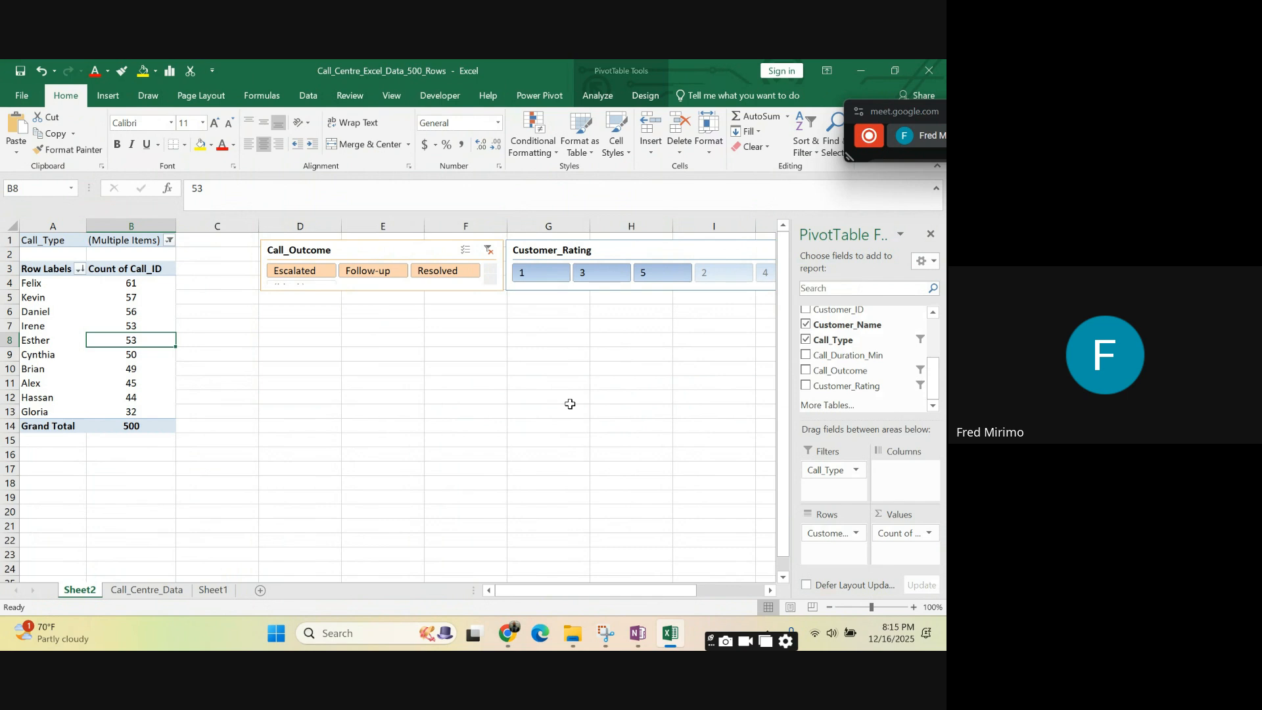
{"action": "left_click", "coordinate": [570, 403]}
{"action": "left_click", "coordinate": [109, 321]}
{"action": "left_click", "coordinate": [499, 438]}
{"action": "left_click", "coordinate": [240, 422]}
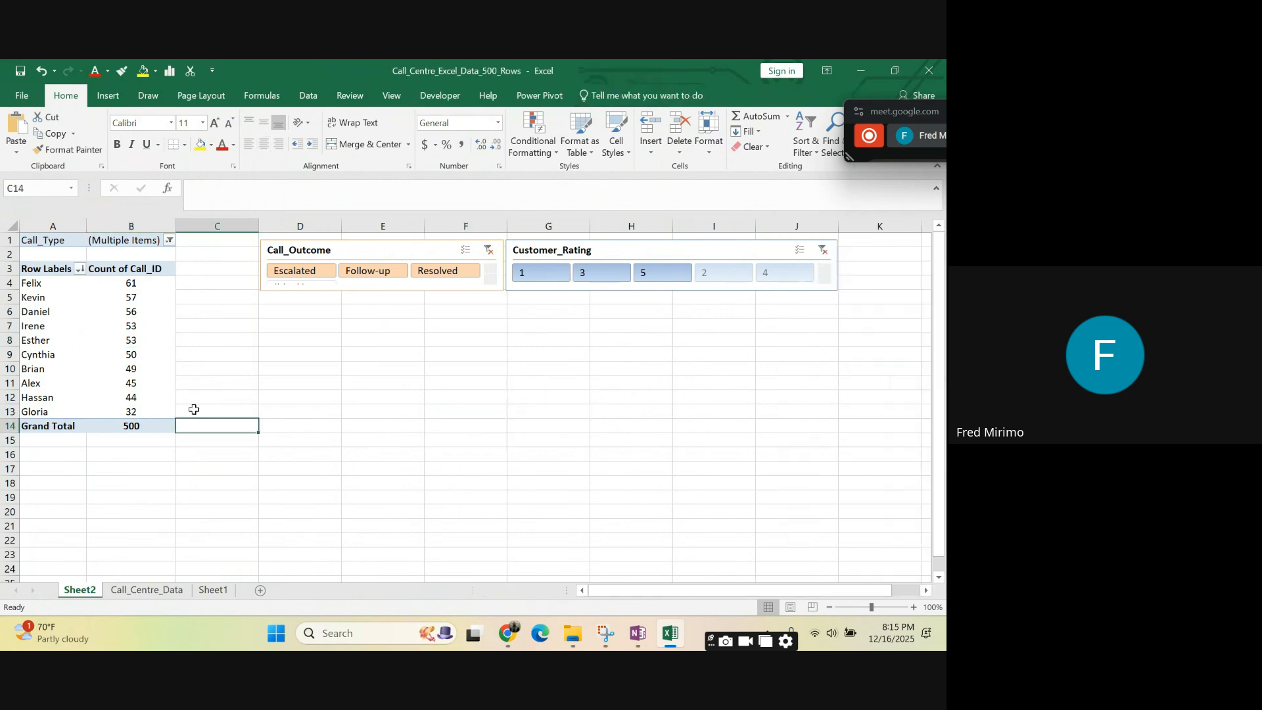
- Insert a Clustered Column PivotChart based on the Count of Call_ID PivotTable, below the slicers
{"action": "left_click", "coordinate": [96, 337]}
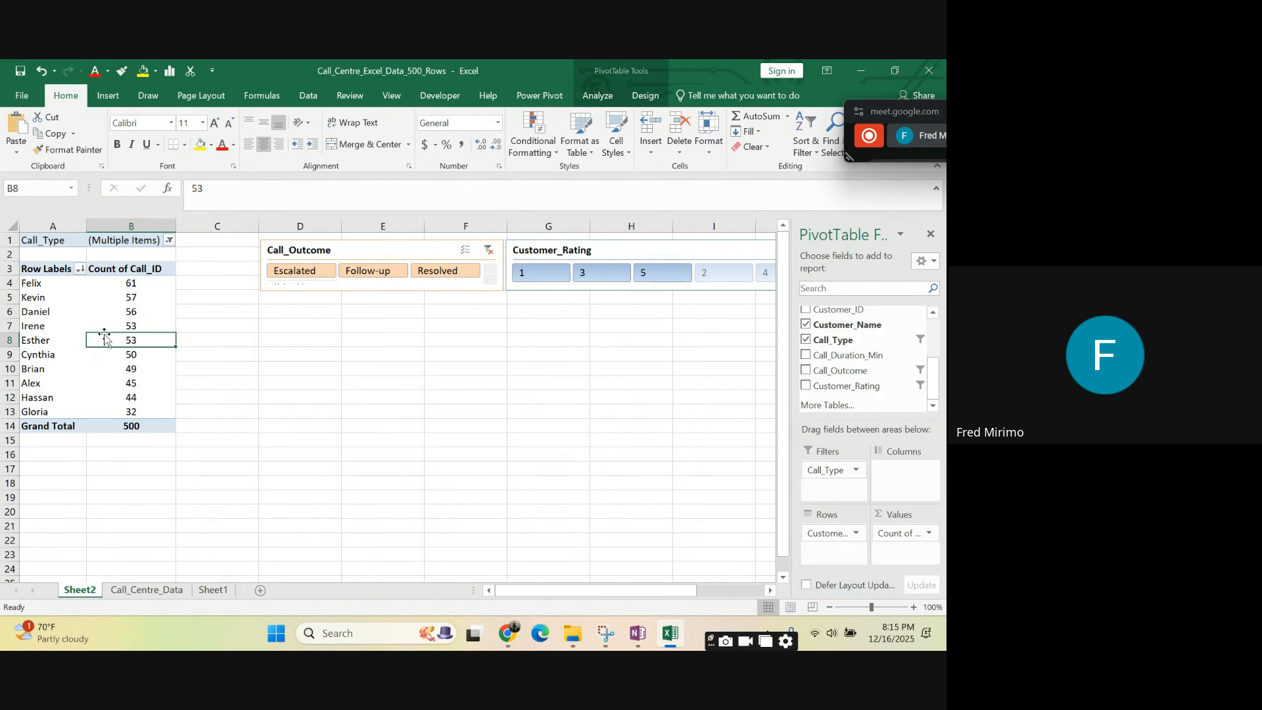
{"action": "left_click", "coordinate": [38, 270]}
{"action": "left_click_drag", "start_coordinate": [37, 270], "coordinate": [122, 426]}
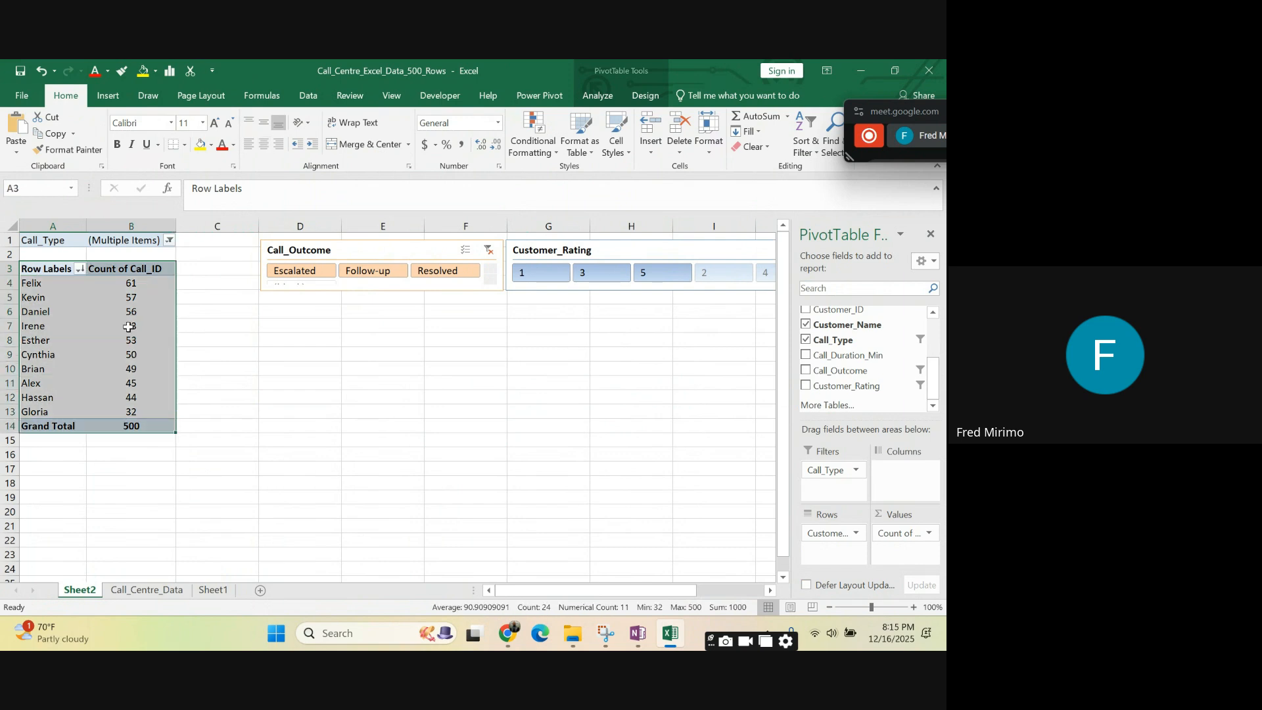
{"action": "left_click", "coordinate": [129, 327]}
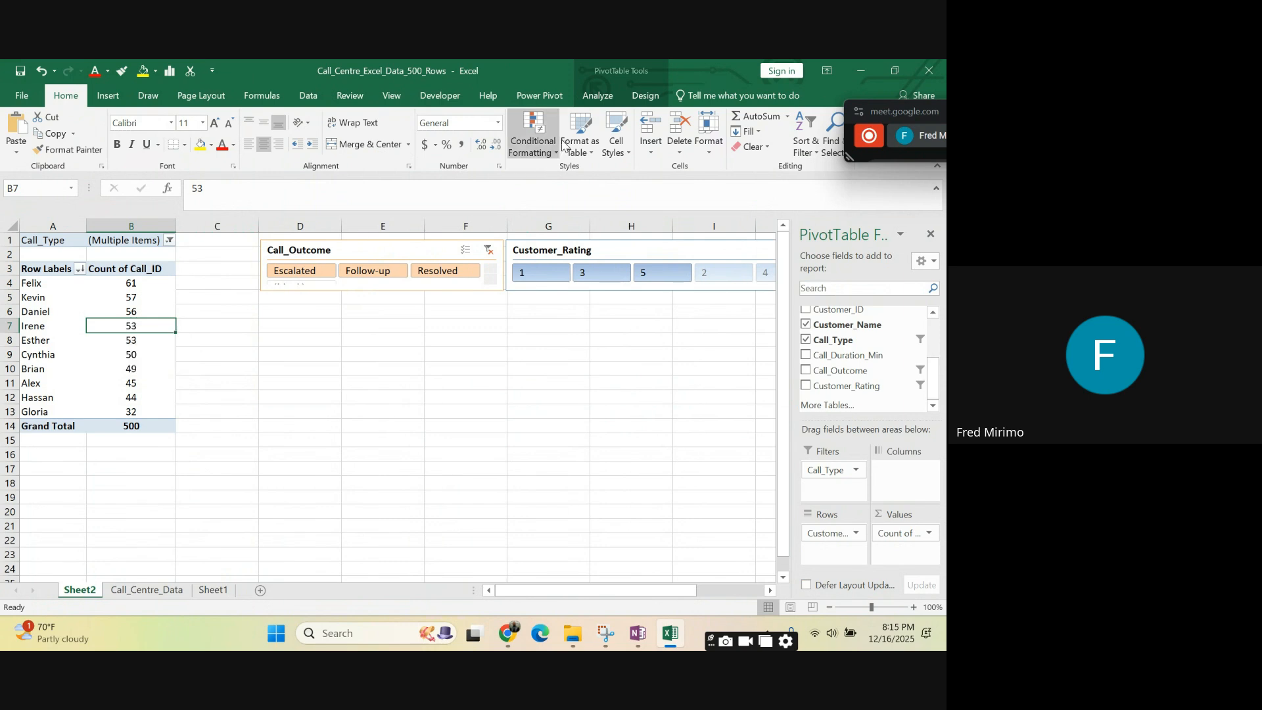
{"action": "left_click", "coordinate": [599, 97]}
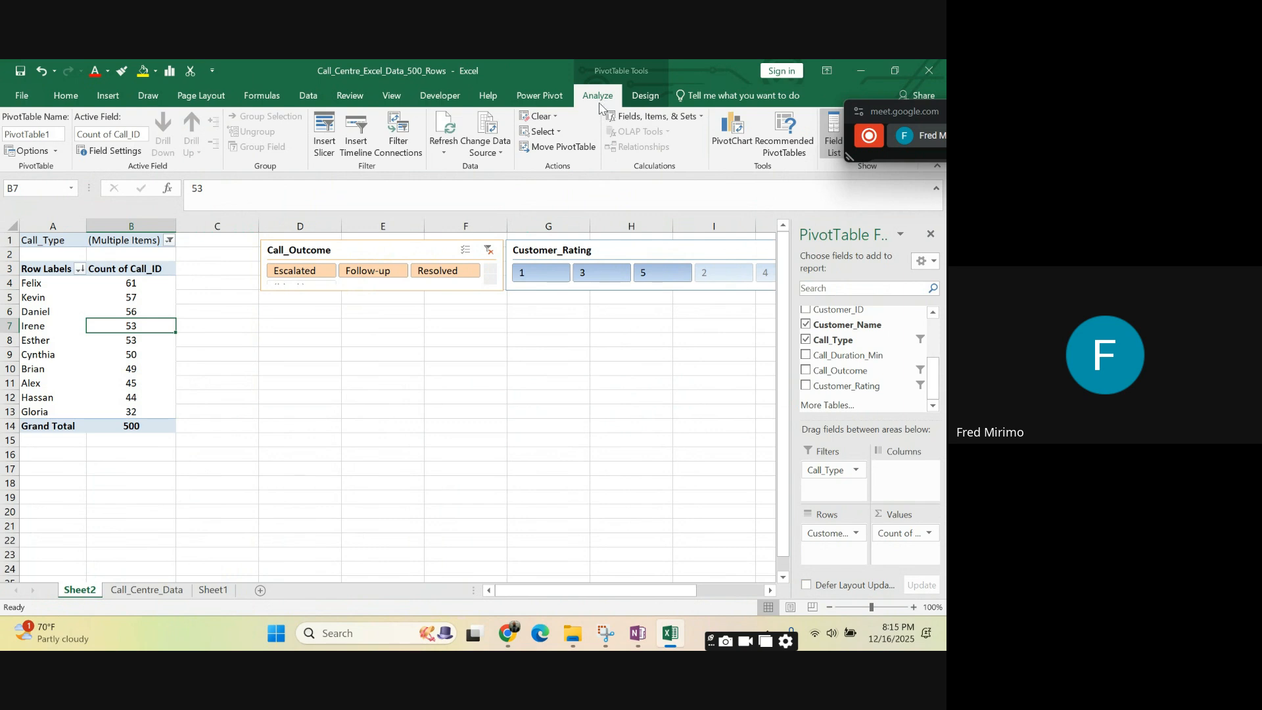
{"action": "left_click_drag", "start_coordinate": [569, 590], "coordinate": [617, 591]}
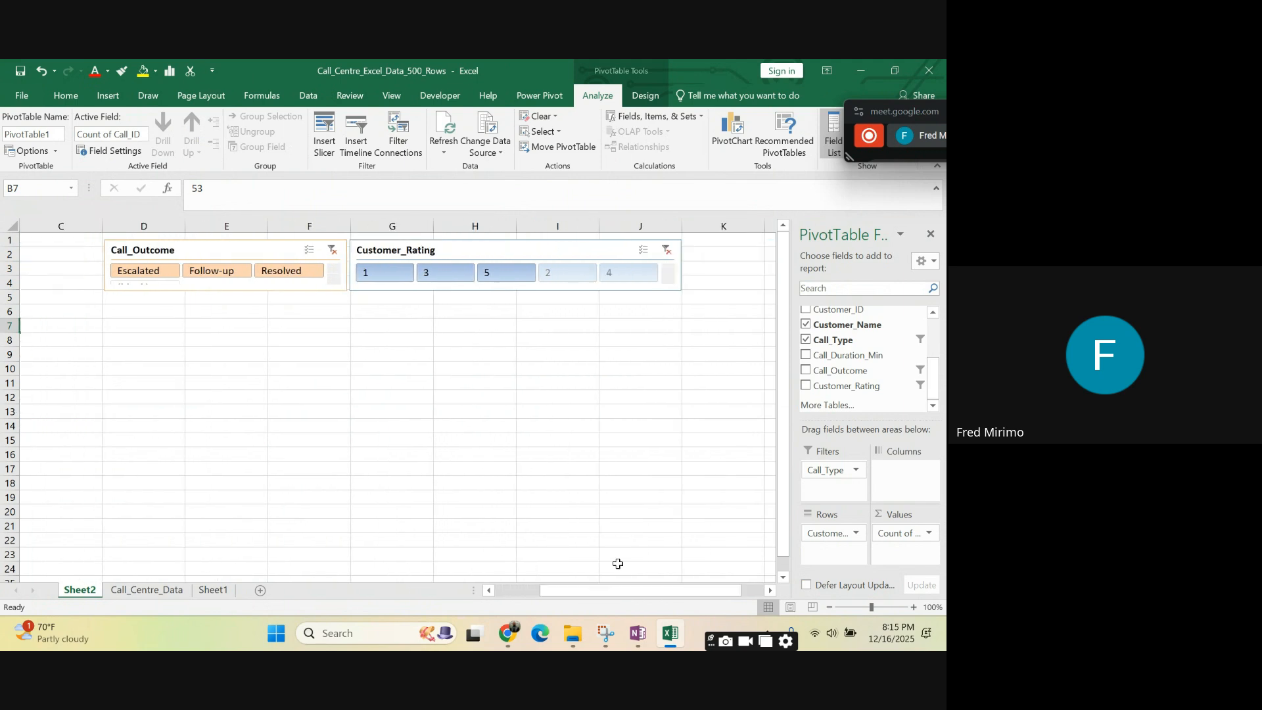
{"action": "left_click", "coordinate": [730, 130]}
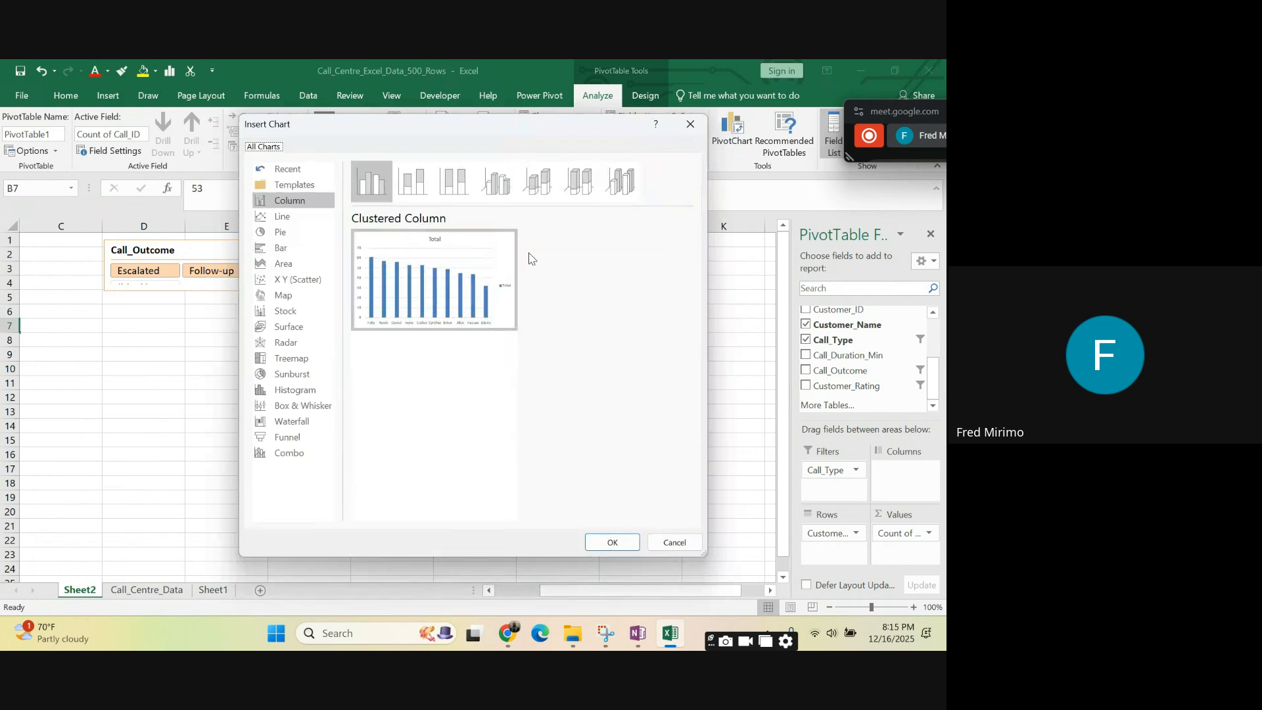
{"action": "left_click", "coordinate": [606, 546]}
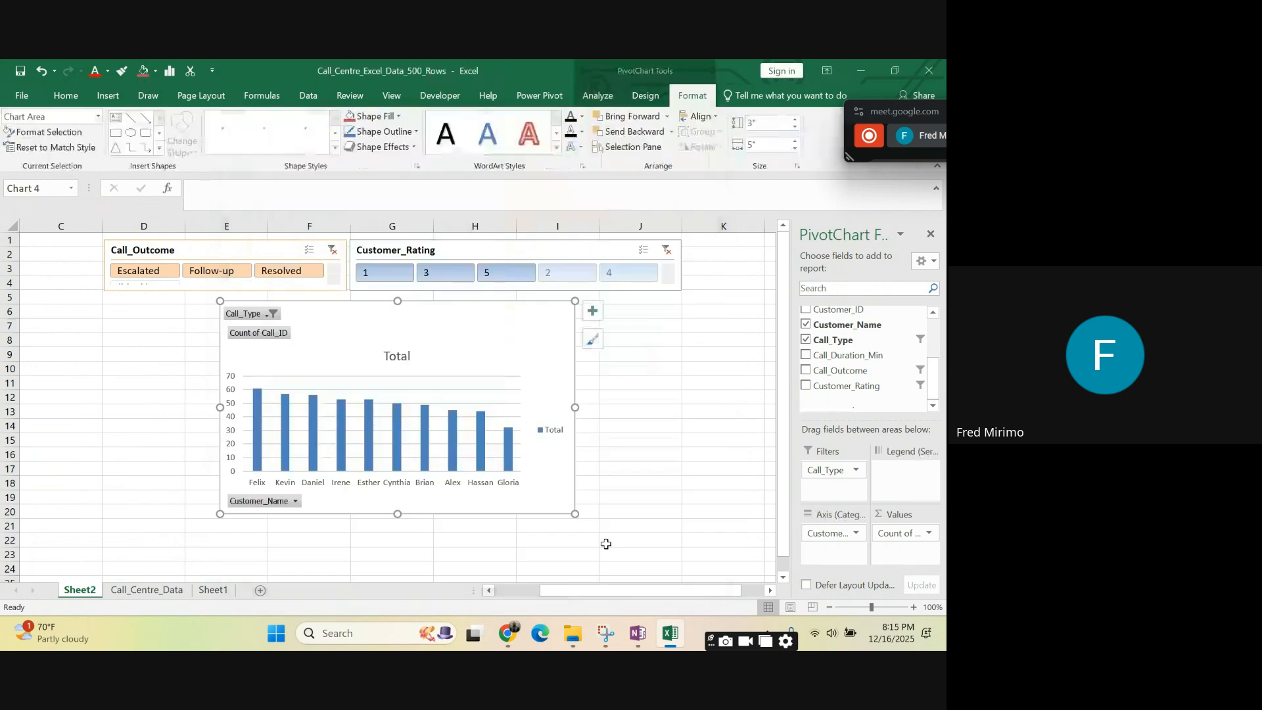
- Fit the PivotChart directly beneath the two slicers, sizing it to about 3.11" high by 8.08" wide, with the field list closed
{"action": "left_click_drag", "start_coordinate": [334, 317], "coordinate": [244, 317]}
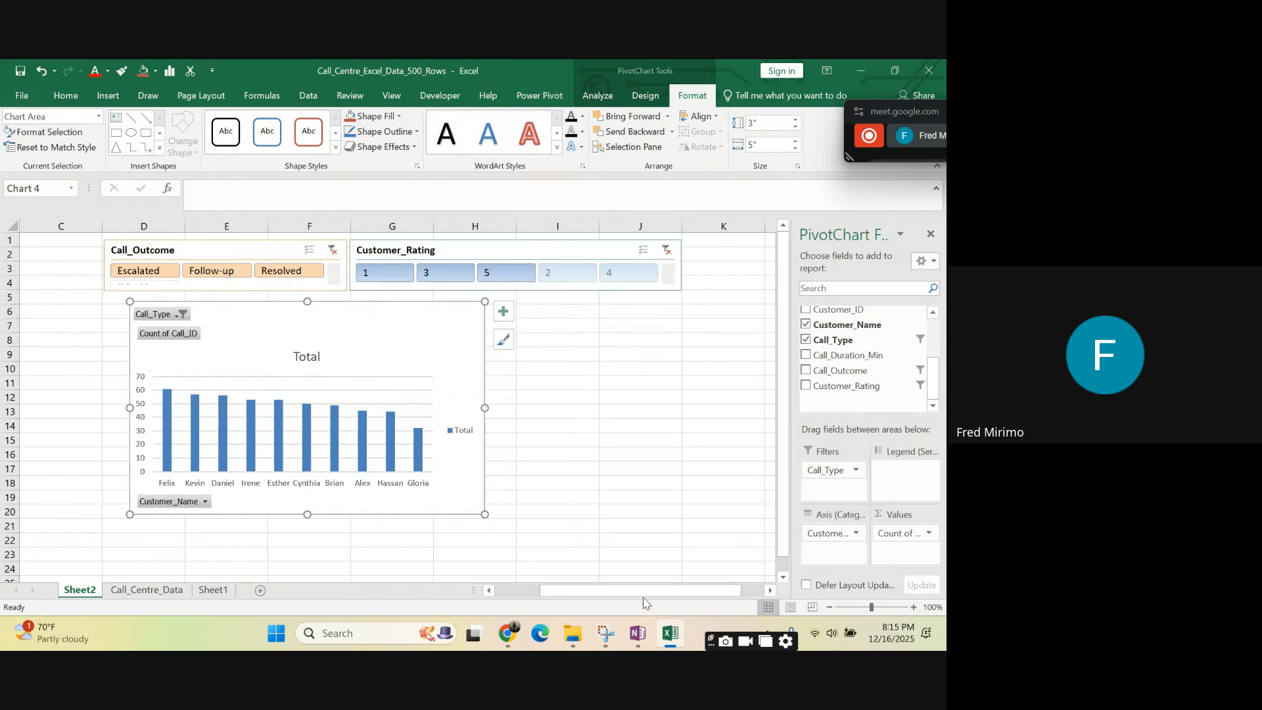
{"action": "left_click_drag", "start_coordinate": [642, 590], "coordinate": [596, 590]}
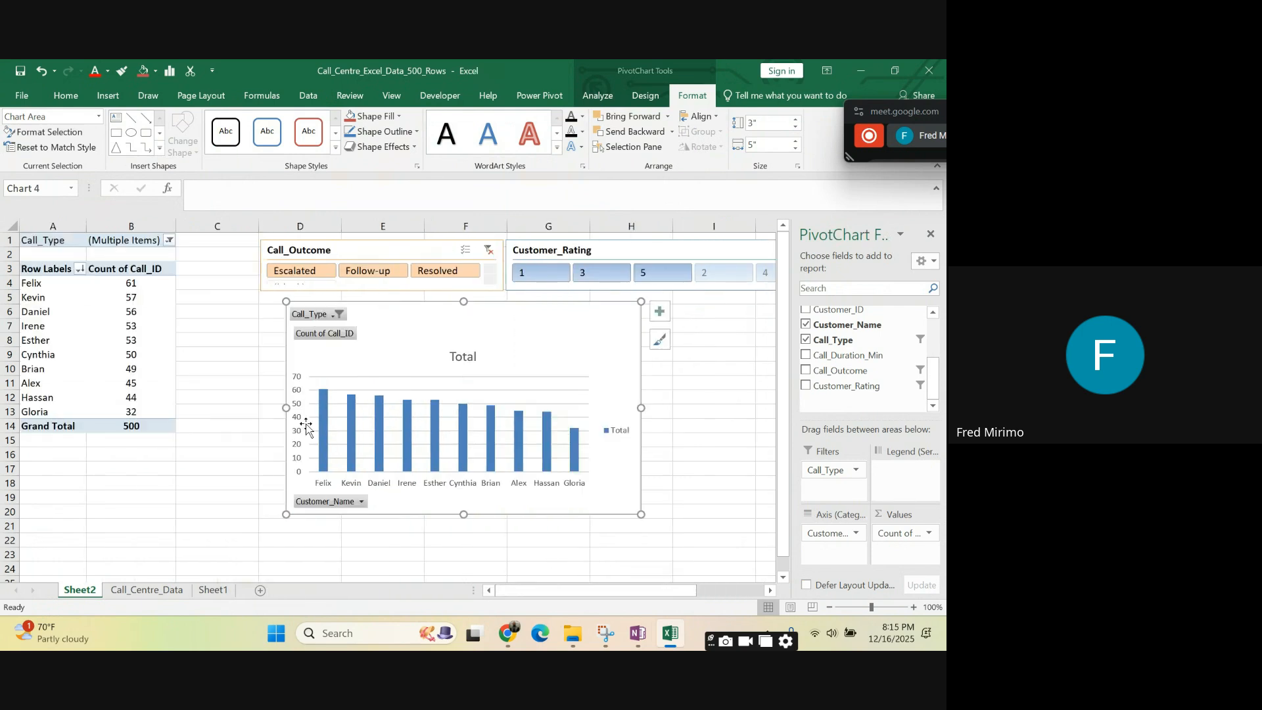
{"action": "left_click_drag", "start_coordinate": [286, 407], "coordinate": [260, 403]}
{"action": "mouse_move", "coordinate": [449, 516]}
{"action": "left_mouse_down"}
{"action": "mouse_move", "coordinate": [444, 471]}
{"action": "mouse_move", "coordinate": [453, 513]}
{"action": "left_mouse_up"}
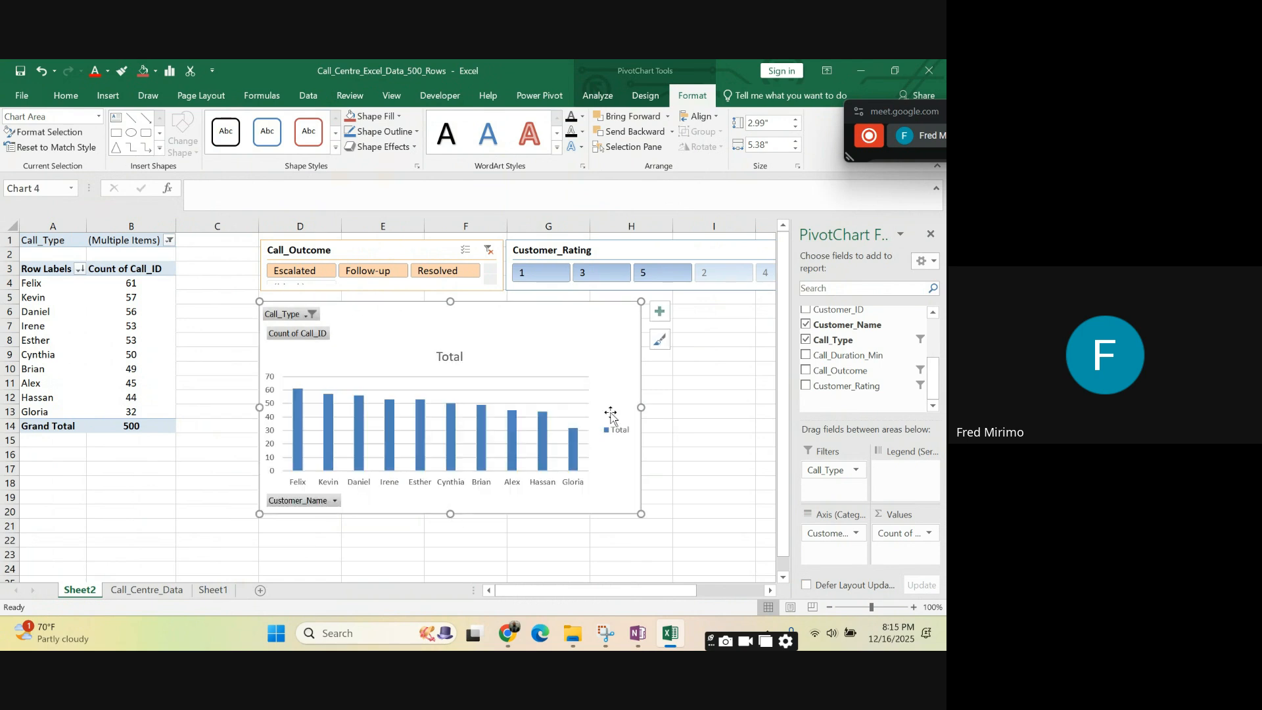
{"action": "left_click", "coordinate": [930, 234]}
{"action": "left_click", "coordinate": [743, 338]}
{"action": "left_click", "coordinate": [574, 349]}
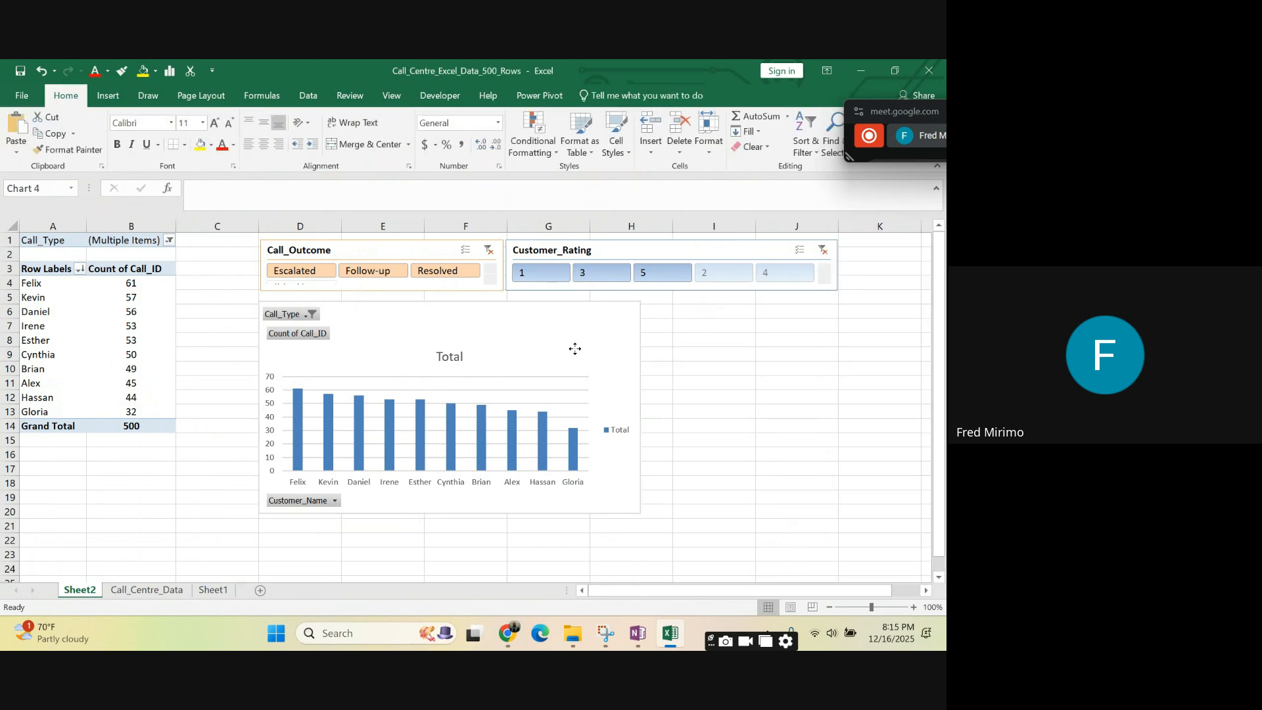
{"action": "left_click_drag", "start_coordinate": [643, 408], "coordinate": [833, 423]}
{"action": "left_click_drag", "start_coordinate": [539, 295], "coordinate": [537, 293]}
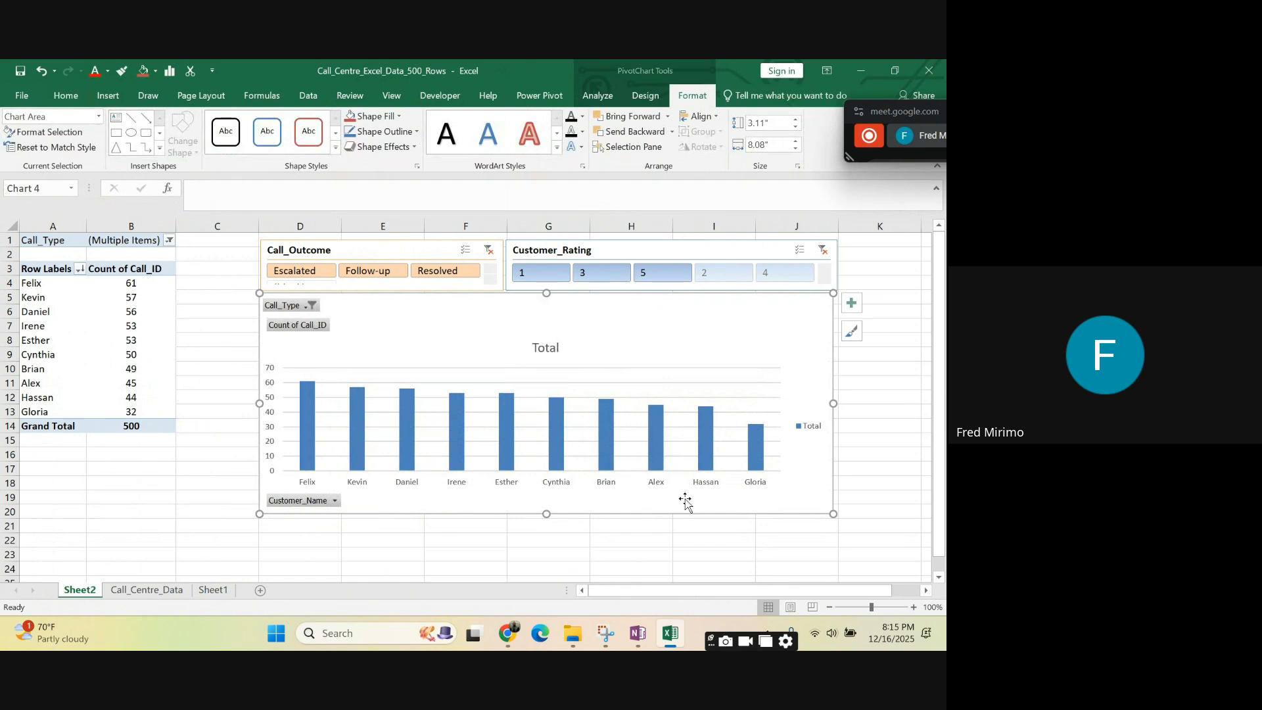
{"action": "left_click", "coordinate": [692, 524]}
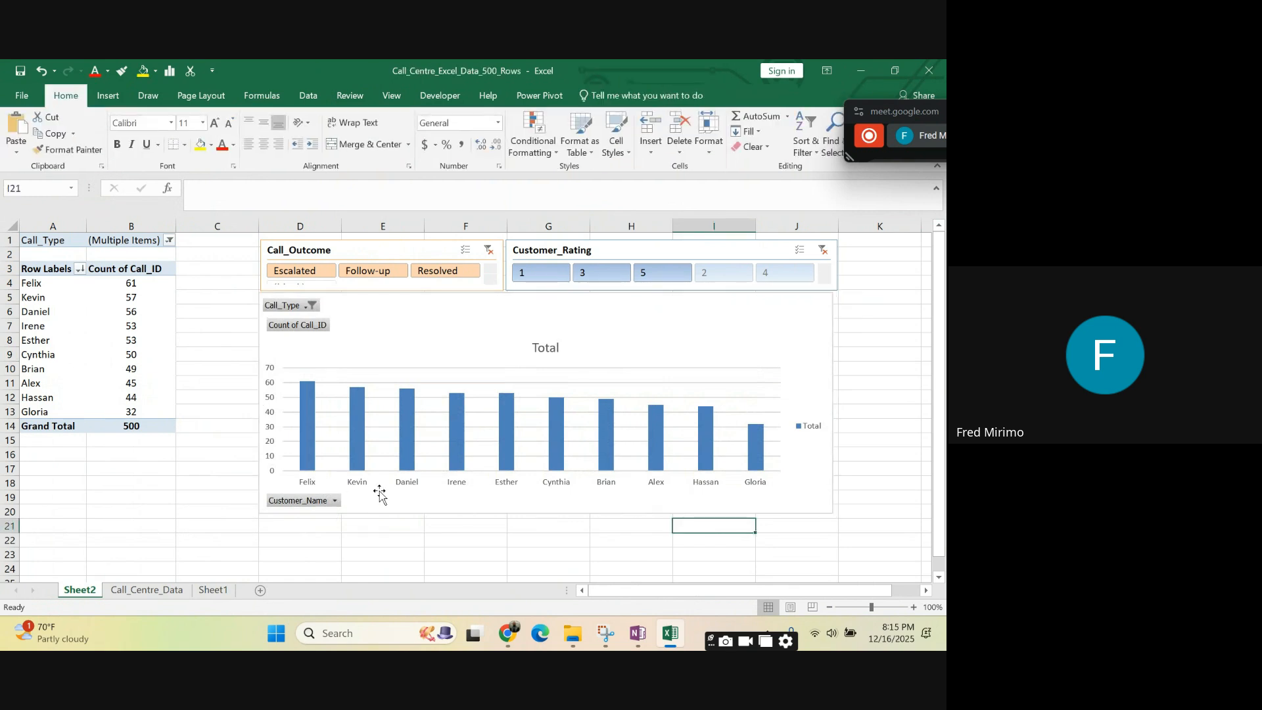
- Change the PivotChart's title to "Calls Per Agent"
{"action": "left_click", "coordinate": [538, 360]}
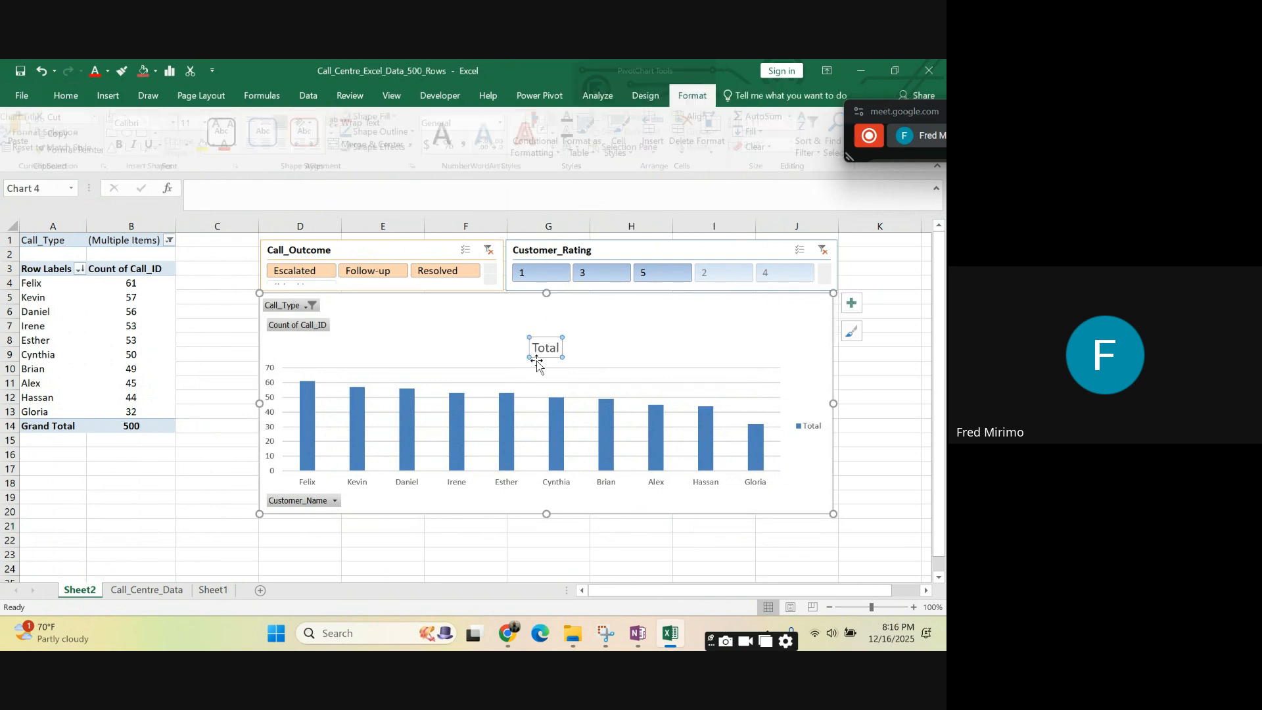
{"action": "left_click", "coordinate": [561, 348]}
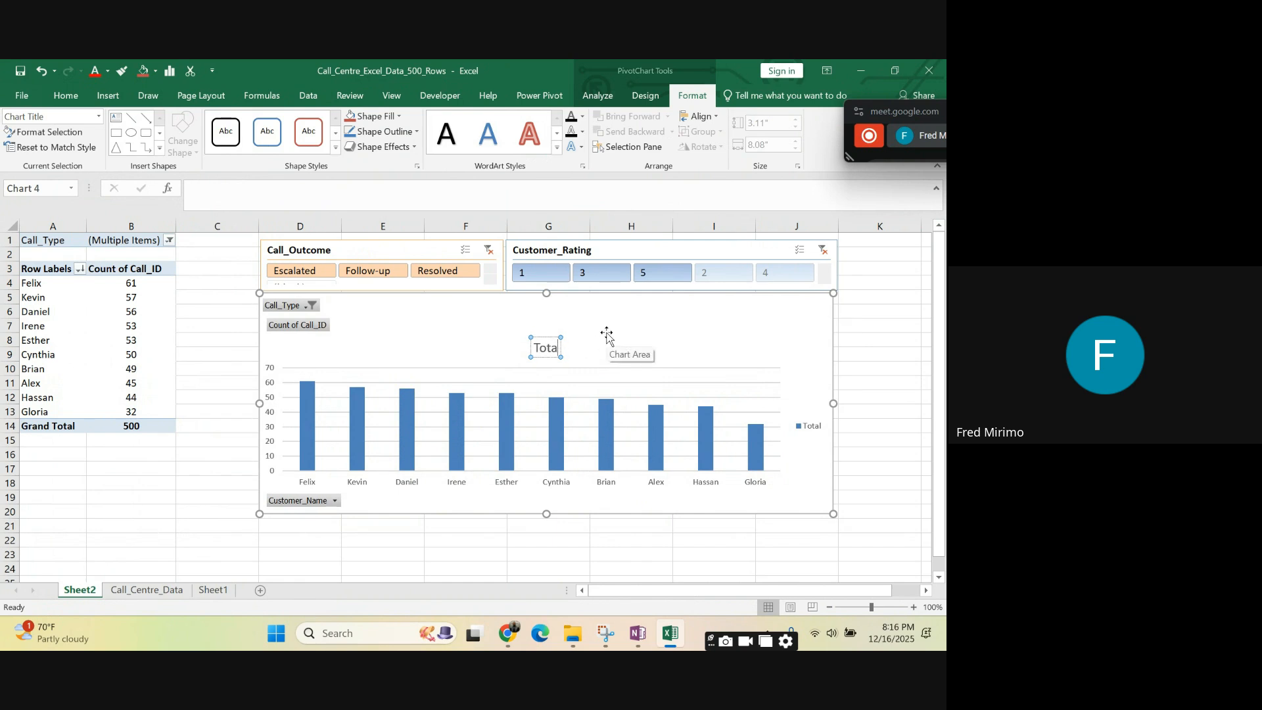
{"action": "key", "text": "BackSpace"}
{"action": "key", "text": "BackSpace"}
{"action": "key", "text": "BackSpace"}
{"action": "key", "text": "BackSpace"}
{"action": "key", "text": "BackSpace"}
{"action": "type", "text": "Calls Per Agent"}
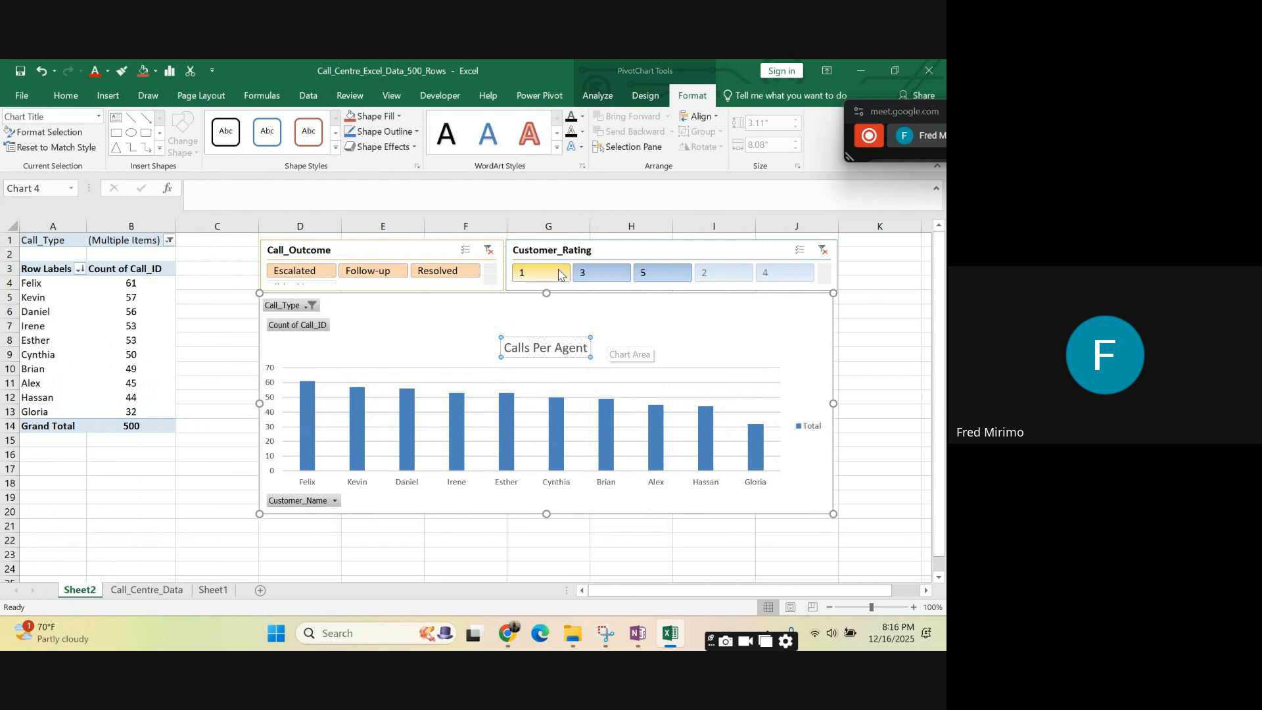
- Make the "Calls Per Agent" chart title bold and underlined
{"action": "double_click", "coordinate": [507, 347]}
{"action": "triple_click", "coordinate": [548, 343]}
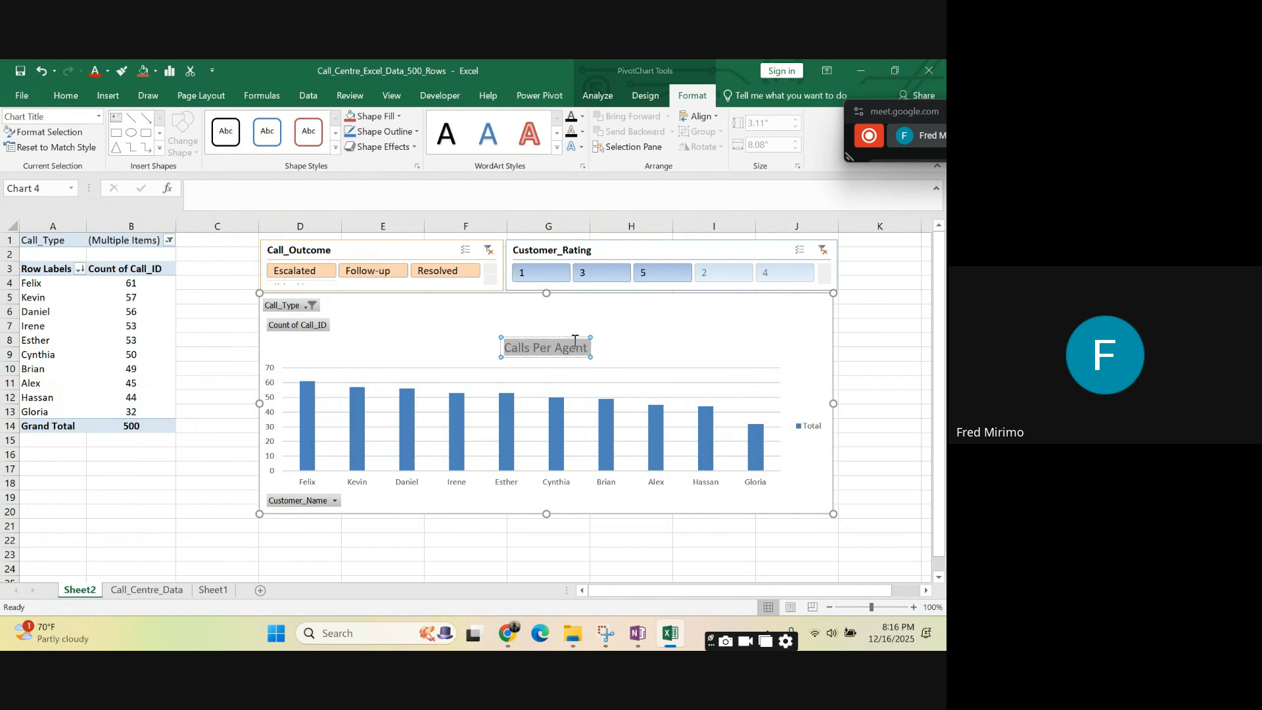
{"action": "left_click", "coordinate": [582, 318]}
{"action": "left_click", "coordinate": [612, 319]}
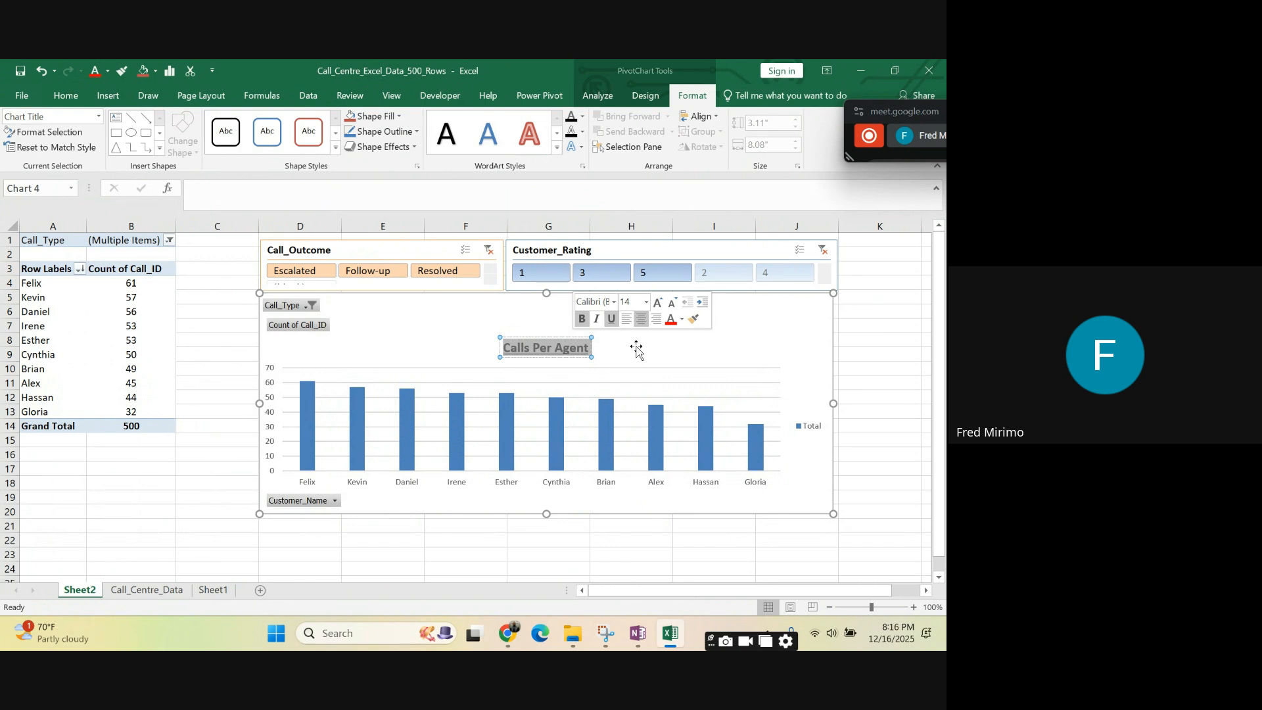
{"action": "left_click", "coordinate": [677, 524]}
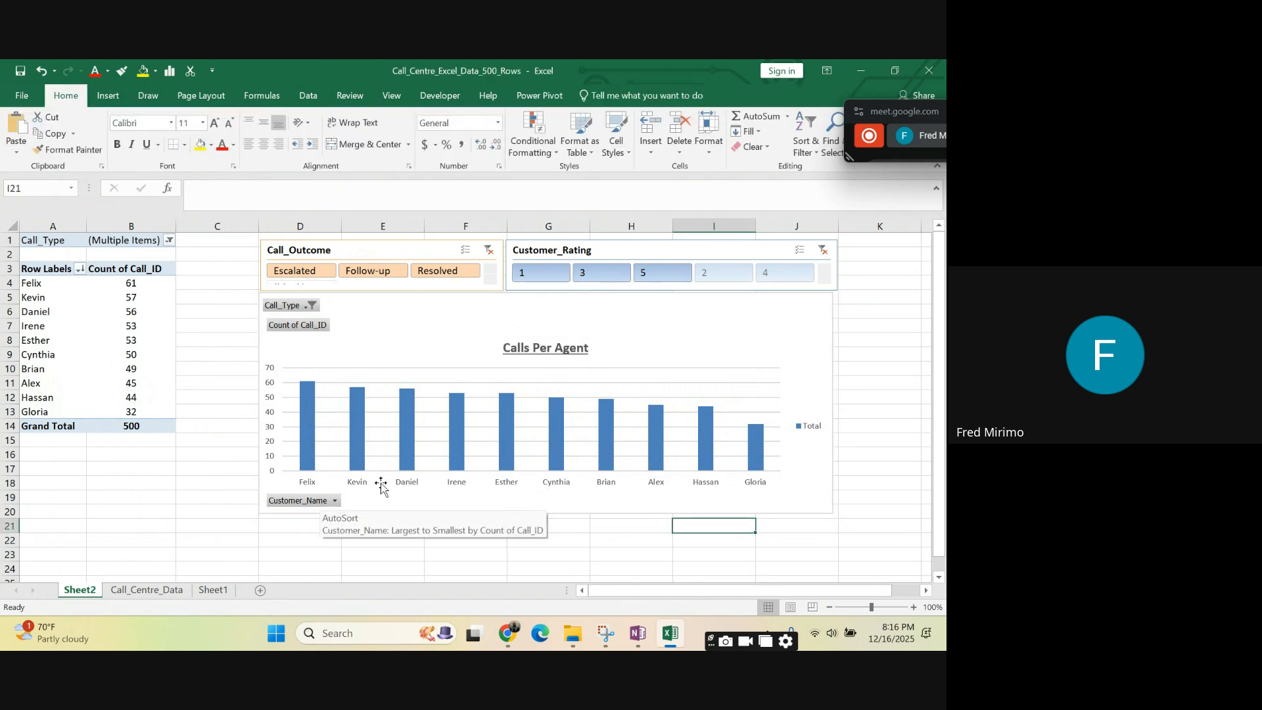
- Reset the PivotChart's Call_Type filter to (All) and recheck its list of options
{"action": "left_click", "coordinate": [598, 316]}
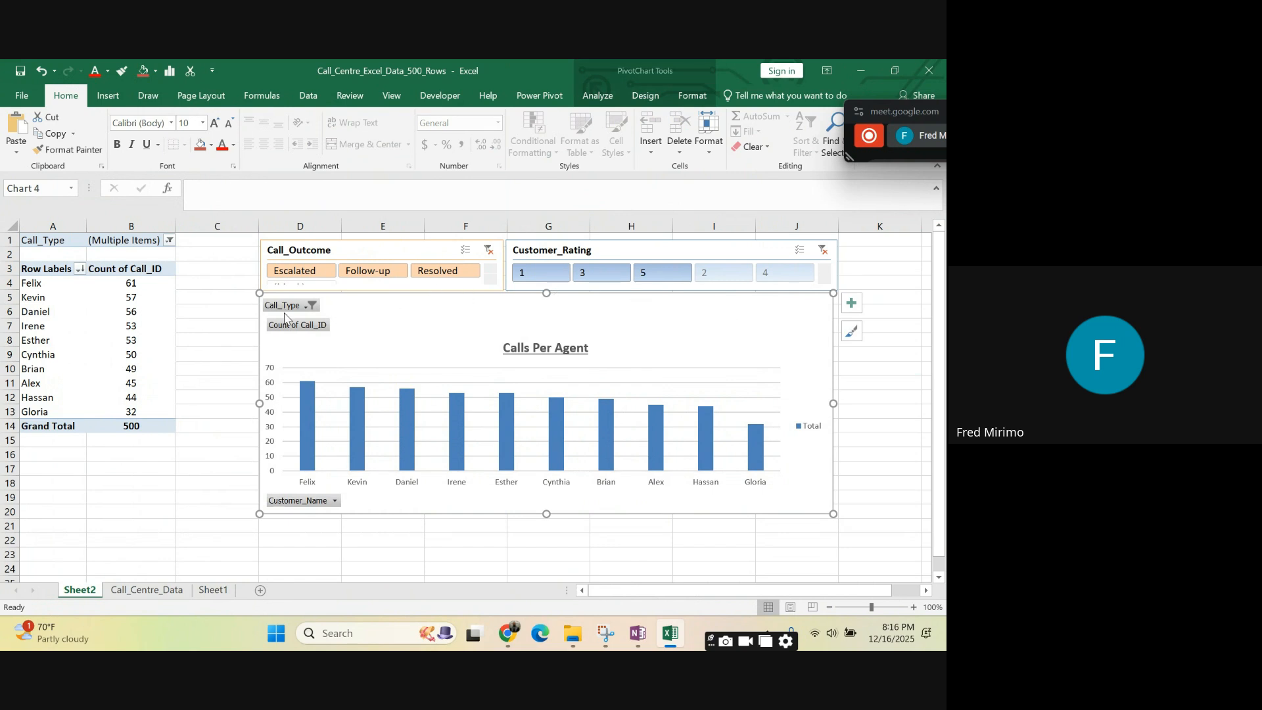
{"action": "left_click", "coordinate": [311, 306]}
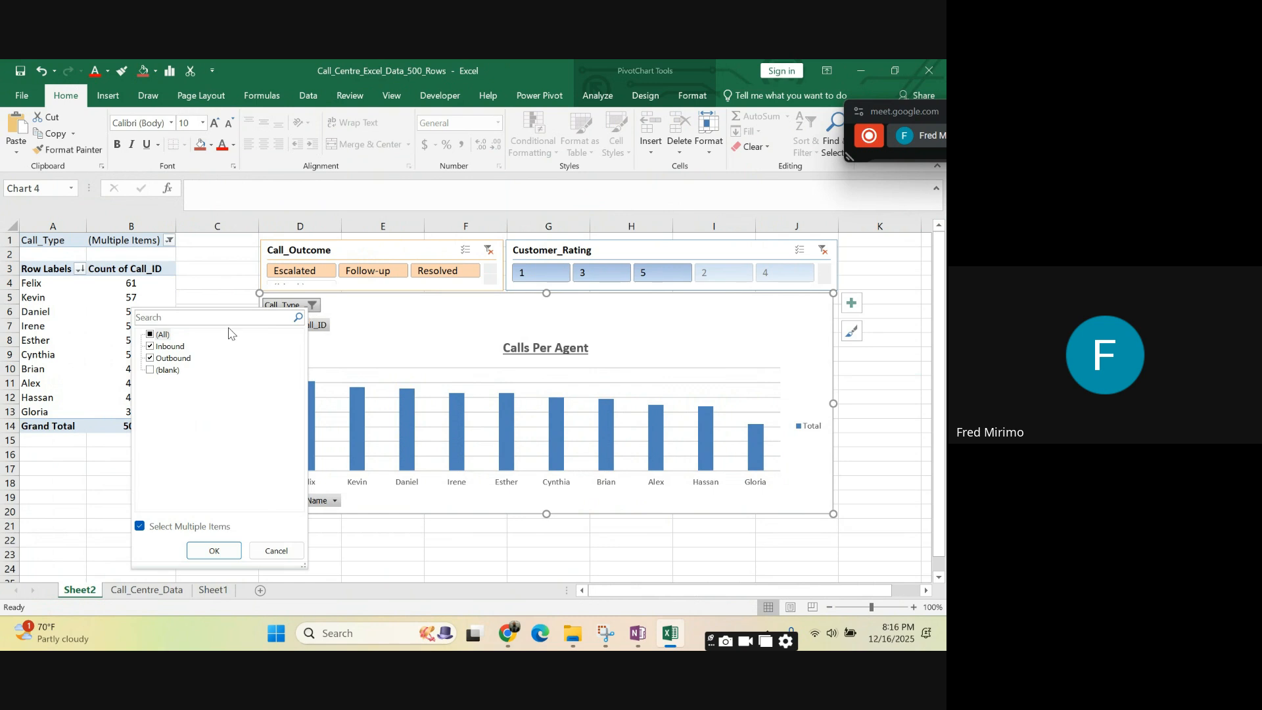
{"action": "left_click", "coordinate": [140, 527]}
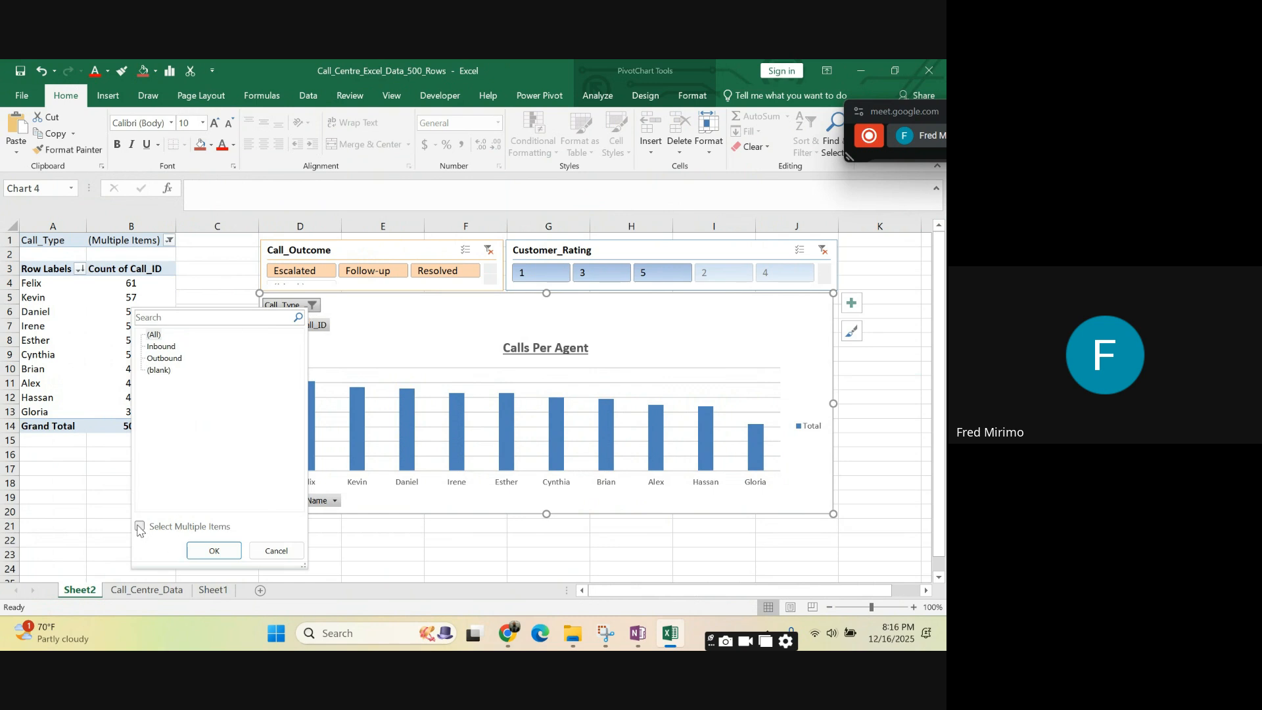
{"action": "left_click", "coordinate": [215, 551]}
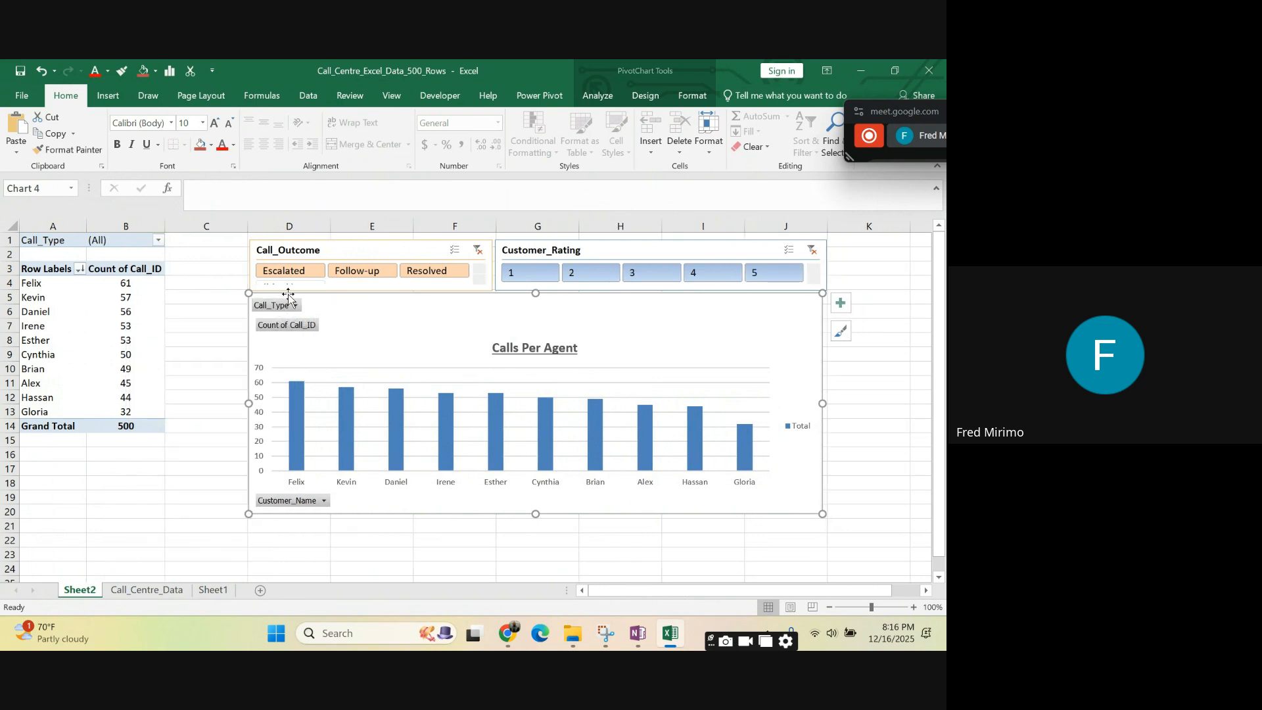
{"action": "left_click", "coordinate": [272, 307]}
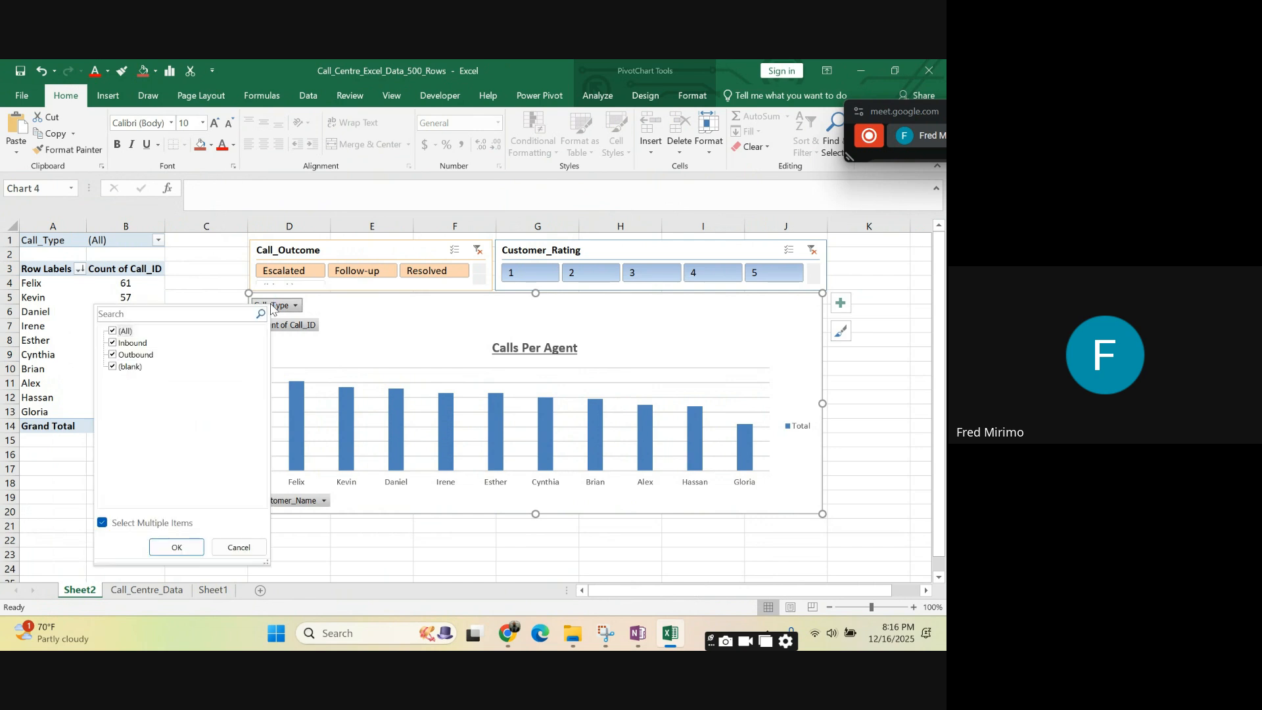
{"action": "left_click", "coordinate": [342, 322]}
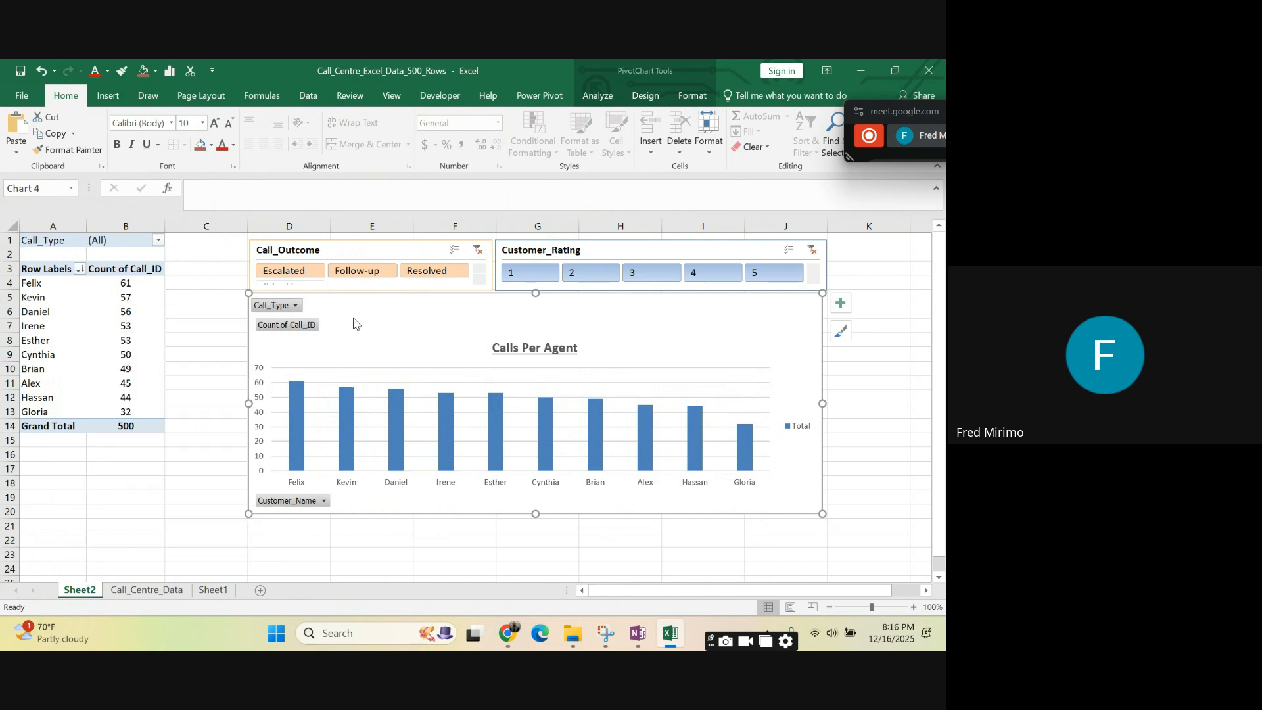
{"action": "left_click", "coordinate": [902, 414]}
{"action": "left_click", "coordinate": [921, 355]}
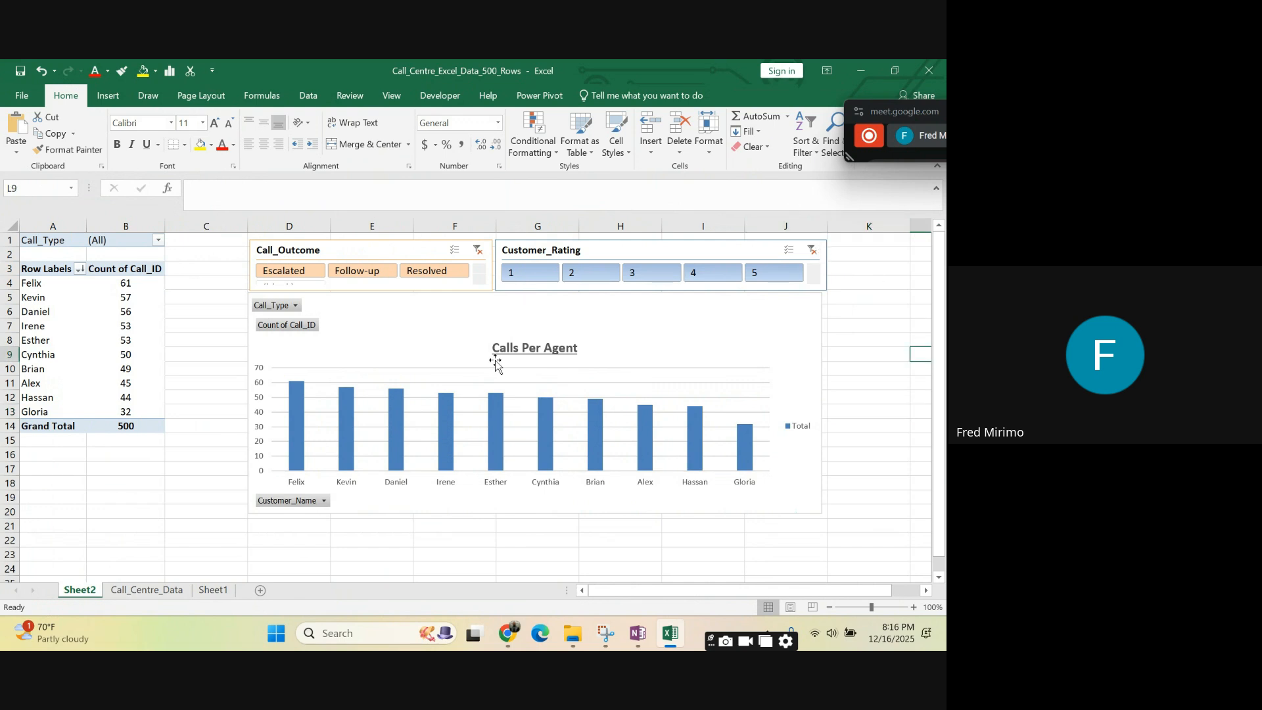
- Hide all field buttons on the PivotChart, moving the floating meeting window out of the way
{"action": "left_click", "coordinate": [417, 358]}
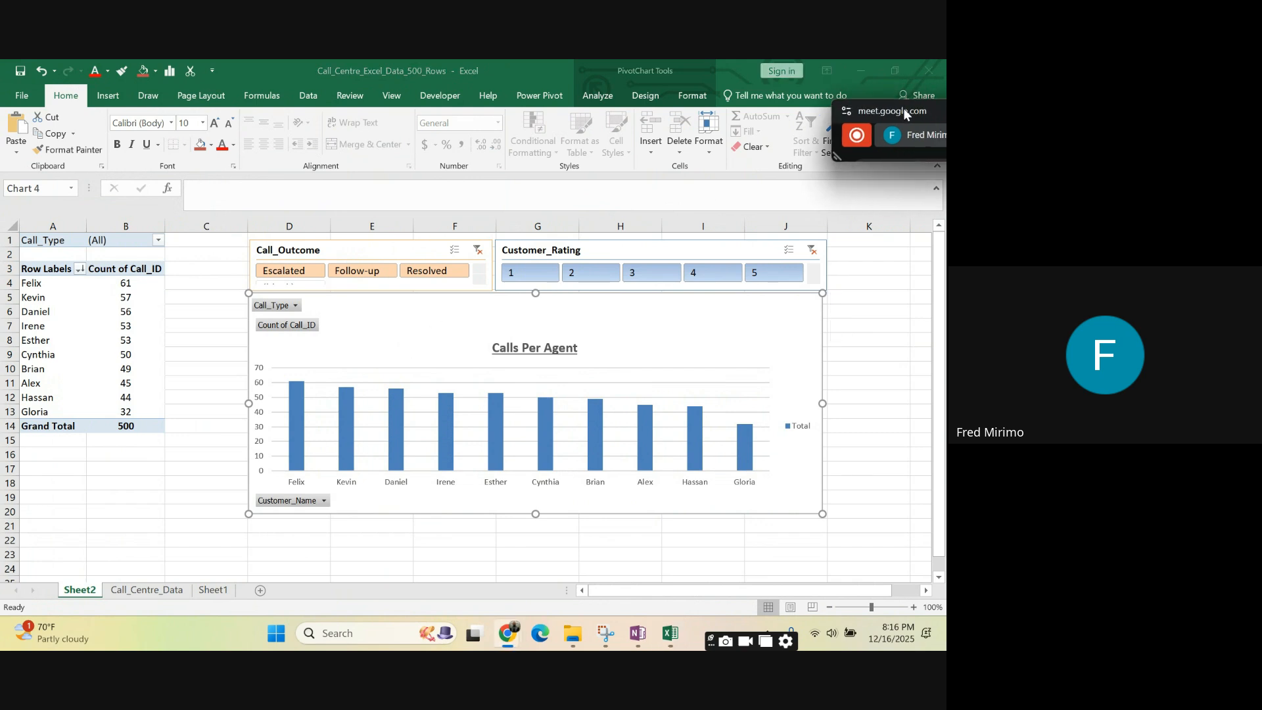
{"action": "left_click_drag", "start_coordinate": [913, 112], "coordinate": [875, 153]}
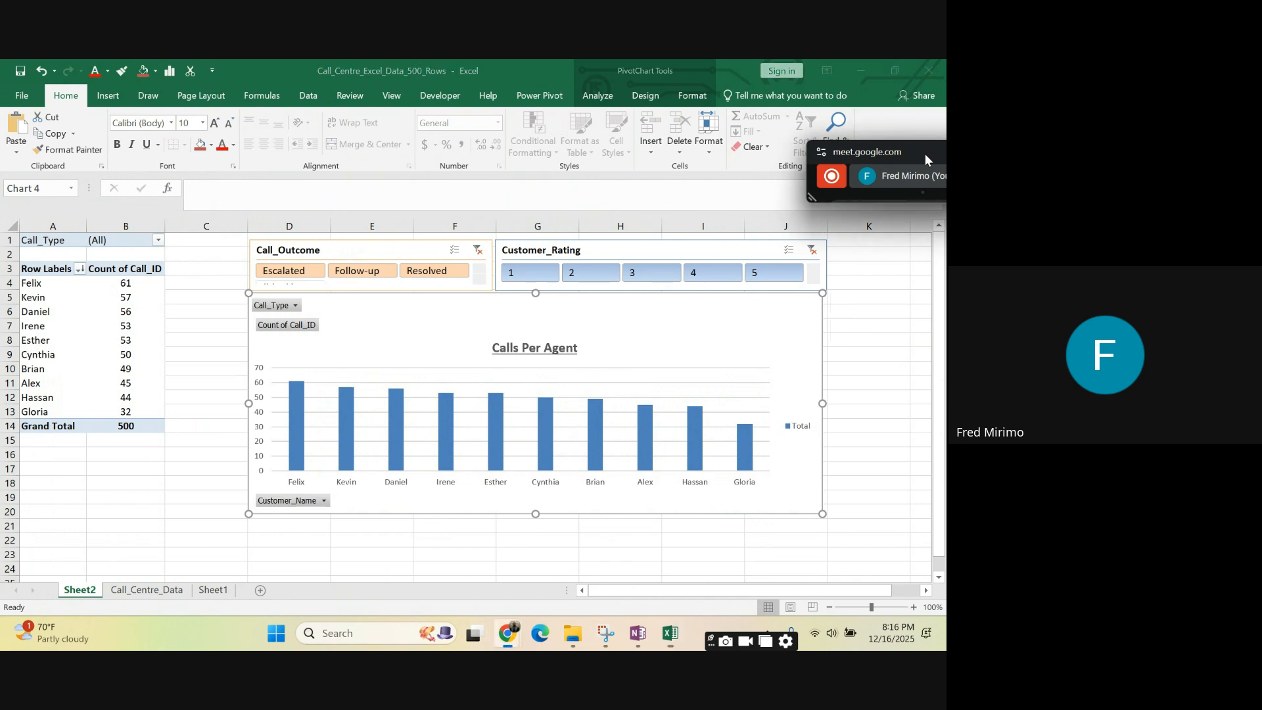
{"action": "left_click_drag", "start_coordinate": [925, 155], "coordinate": [449, 105]}
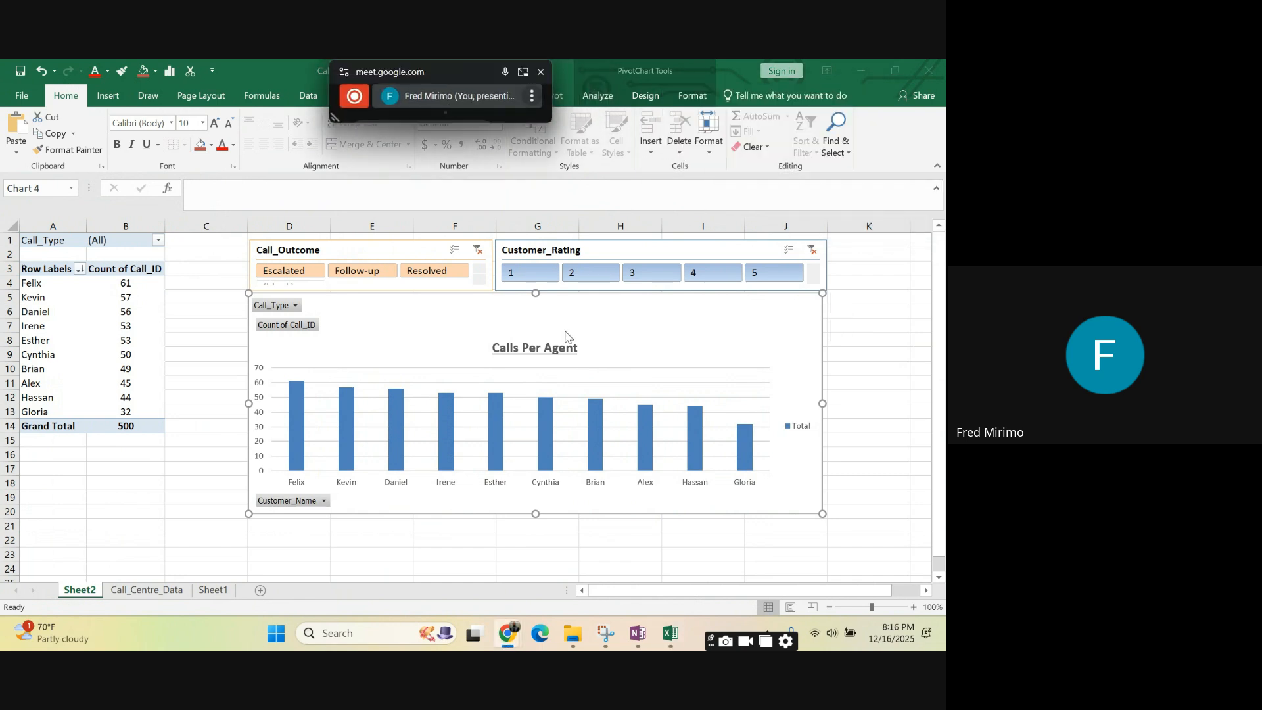
{"action": "double_click", "coordinate": [581, 351]}
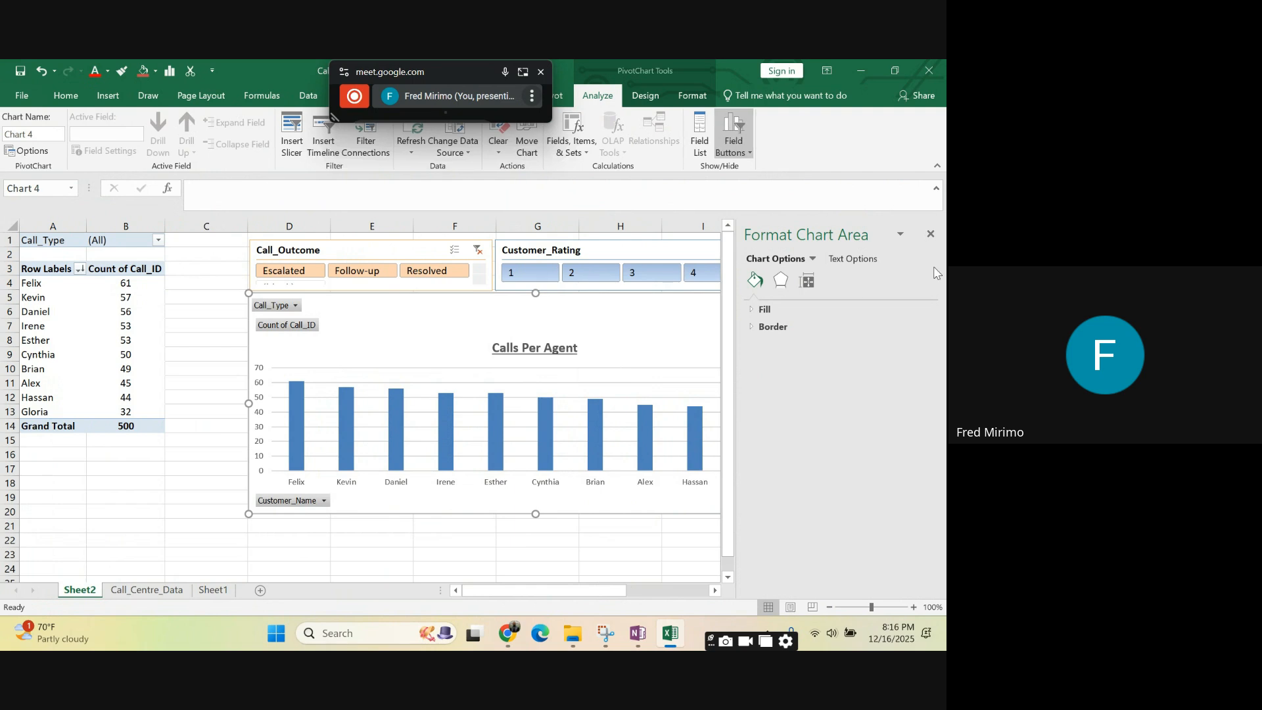
{"action": "left_click", "coordinate": [930, 235]}
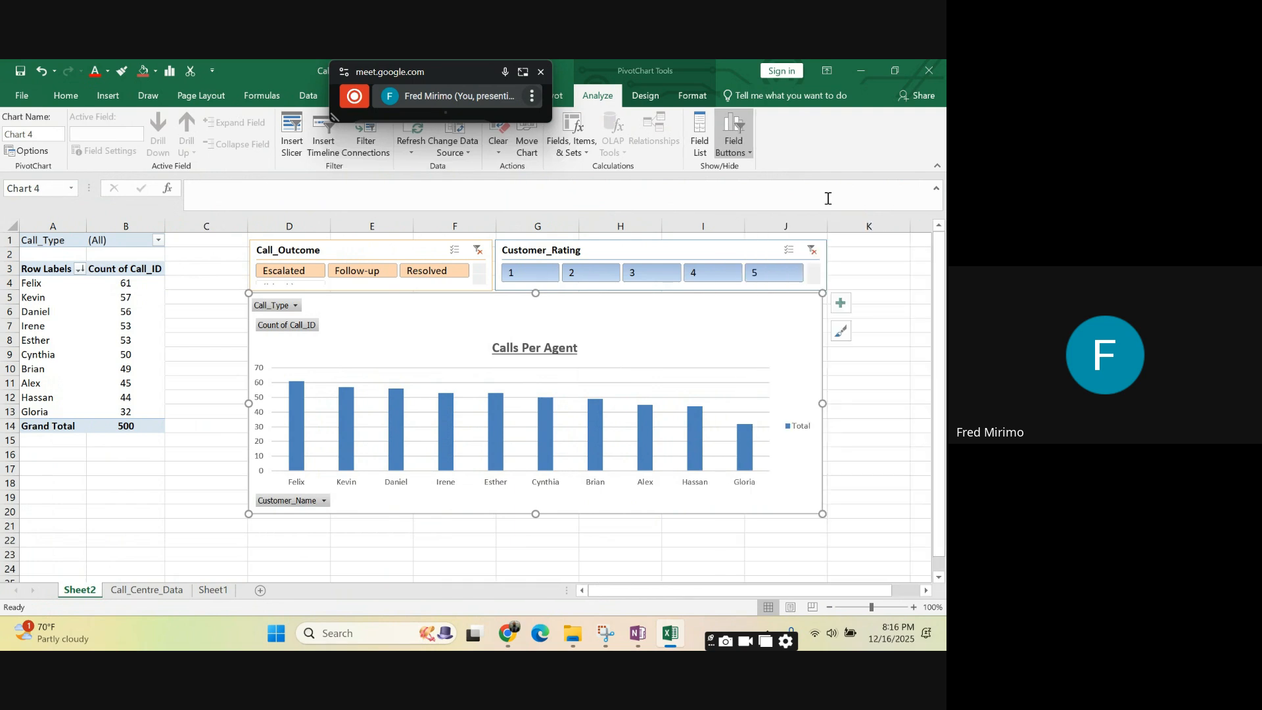
{"action": "left_click", "coordinate": [750, 154]}
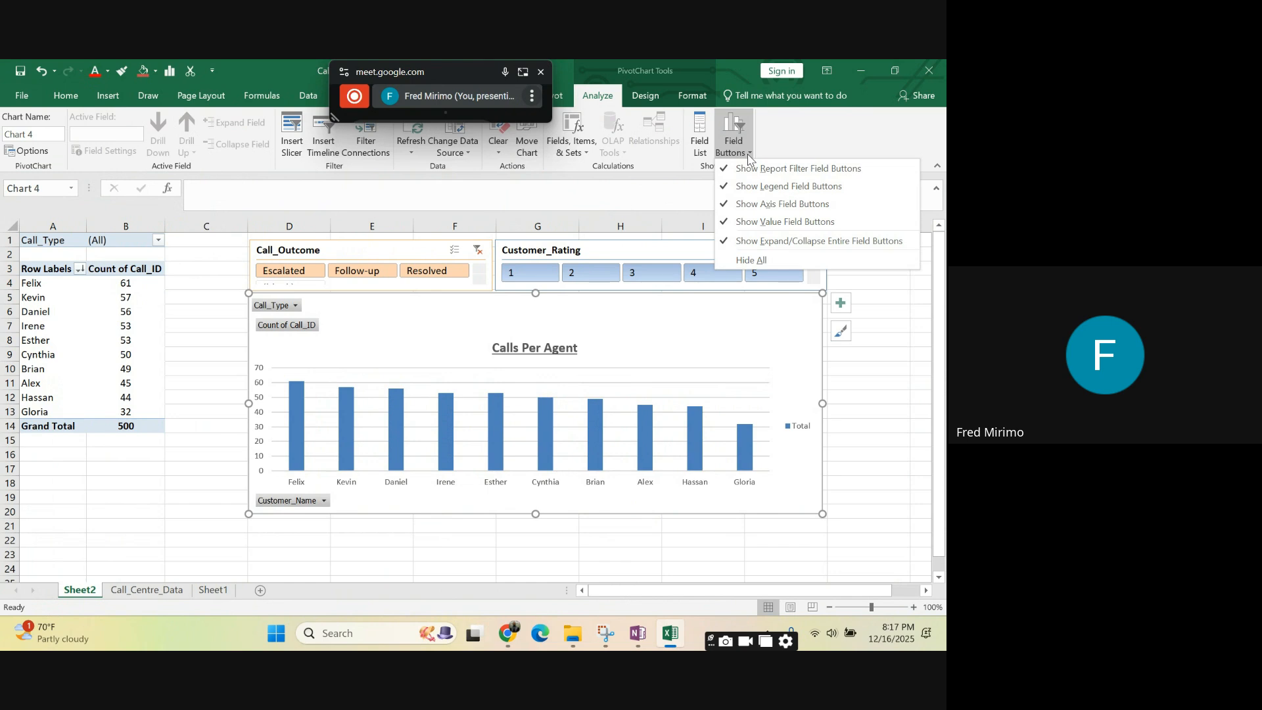
{"action": "left_click", "coordinate": [745, 261]}
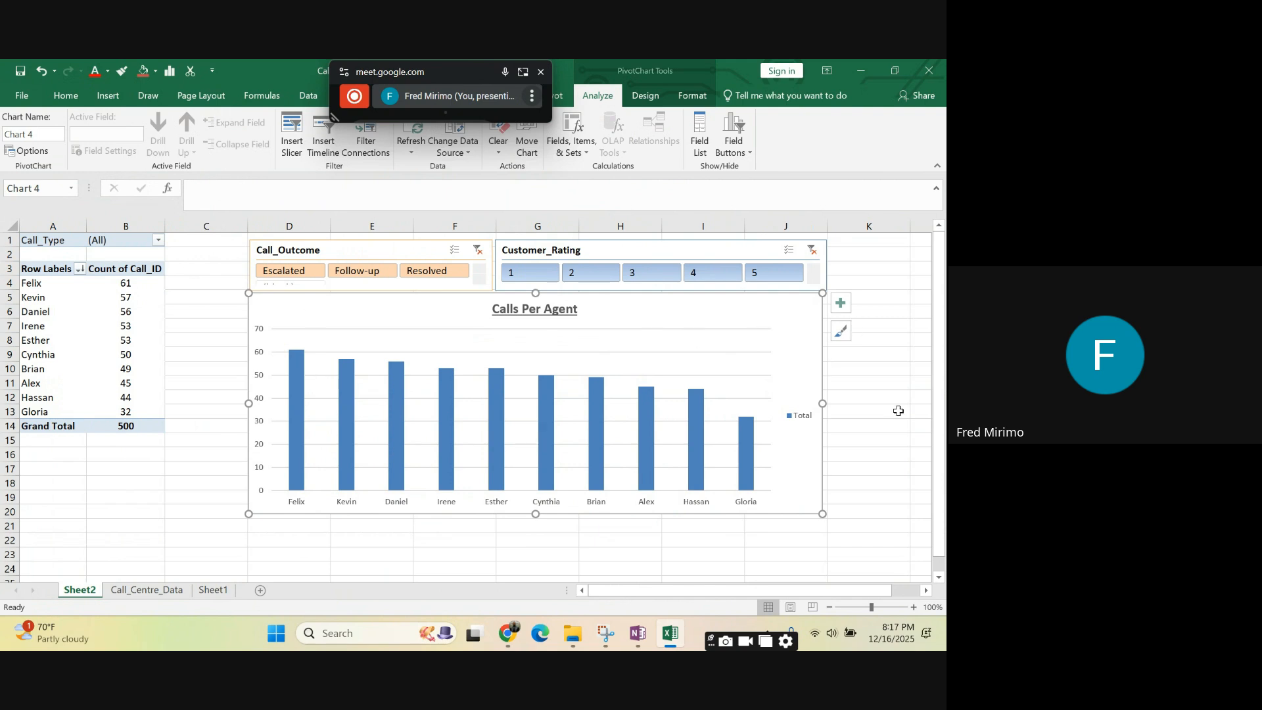
- Fill all columns of the Calls Per Agent chart with the standard Green colour
{"action": "left_click", "coordinate": [534, 308]}
{"action": "left_click", "coordinate": [597, 419]}
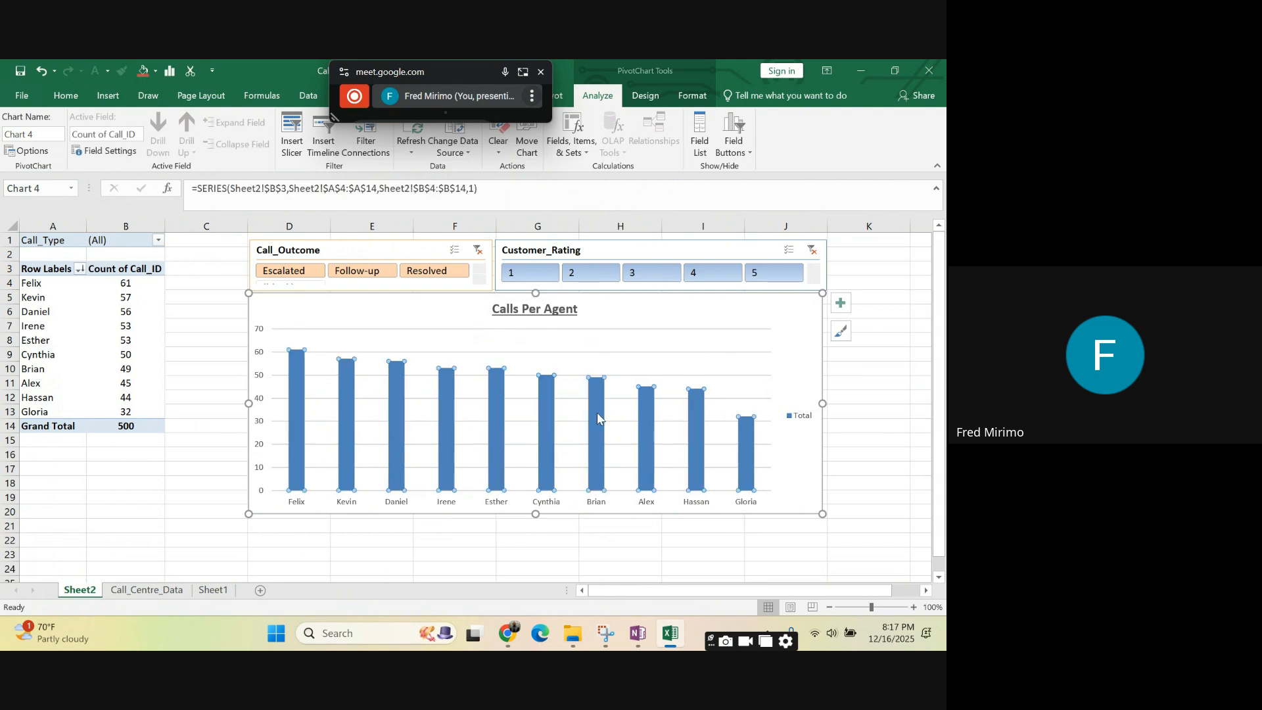
{"action": "left_click", "coordinate": [65, 95]}
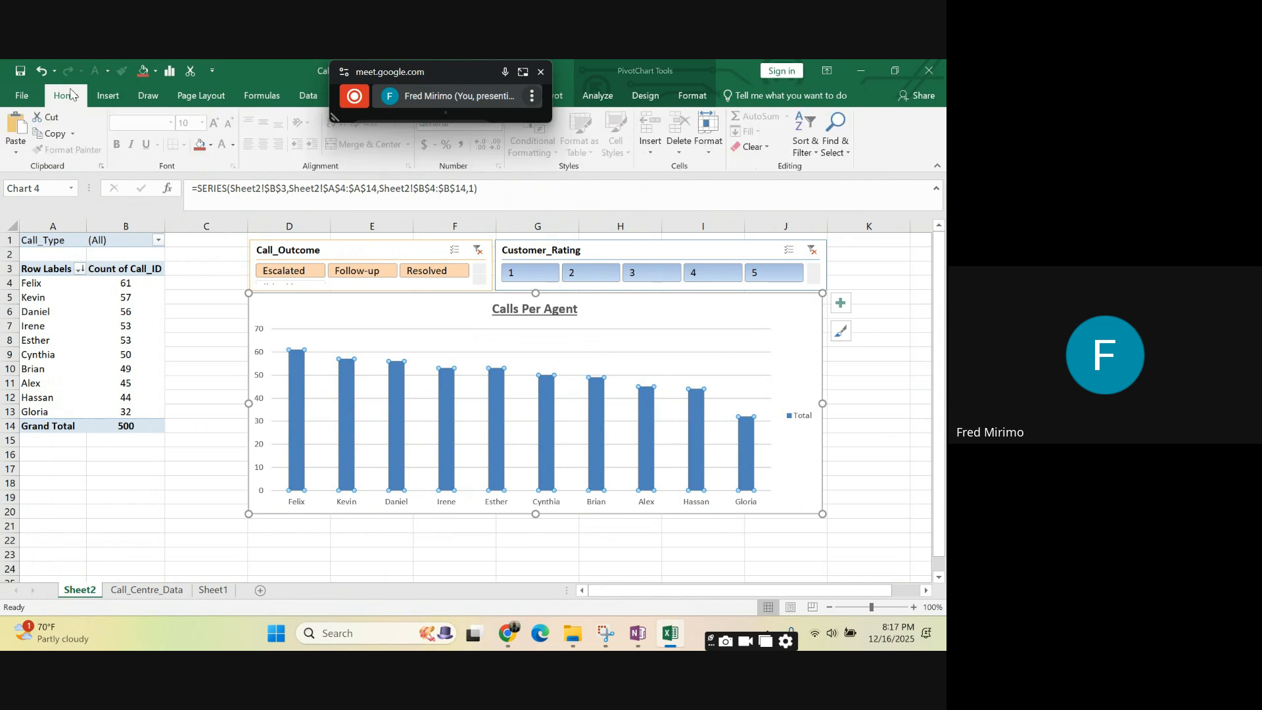
{"action": "left_click", "coordinate": [211, 145]}
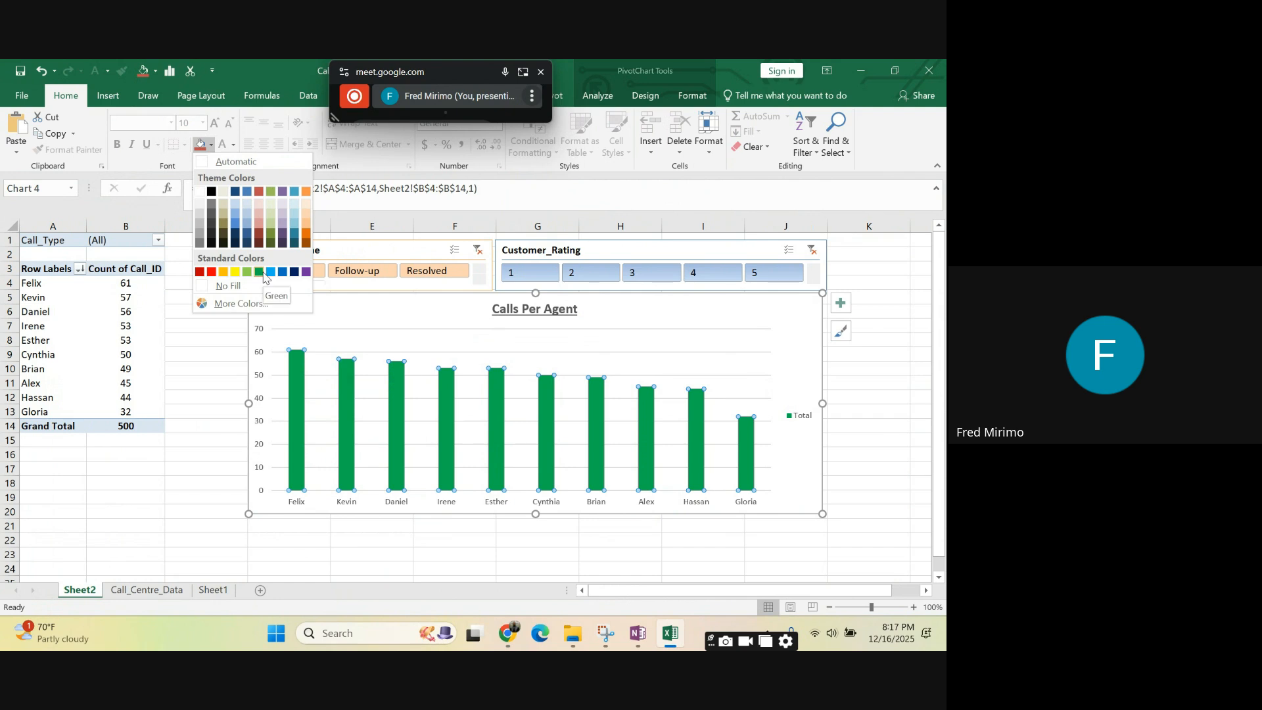
{"action": "left_click", "coordinate": [260, 272]}
{"action": "left_click", "coordinate": [916, 432]}
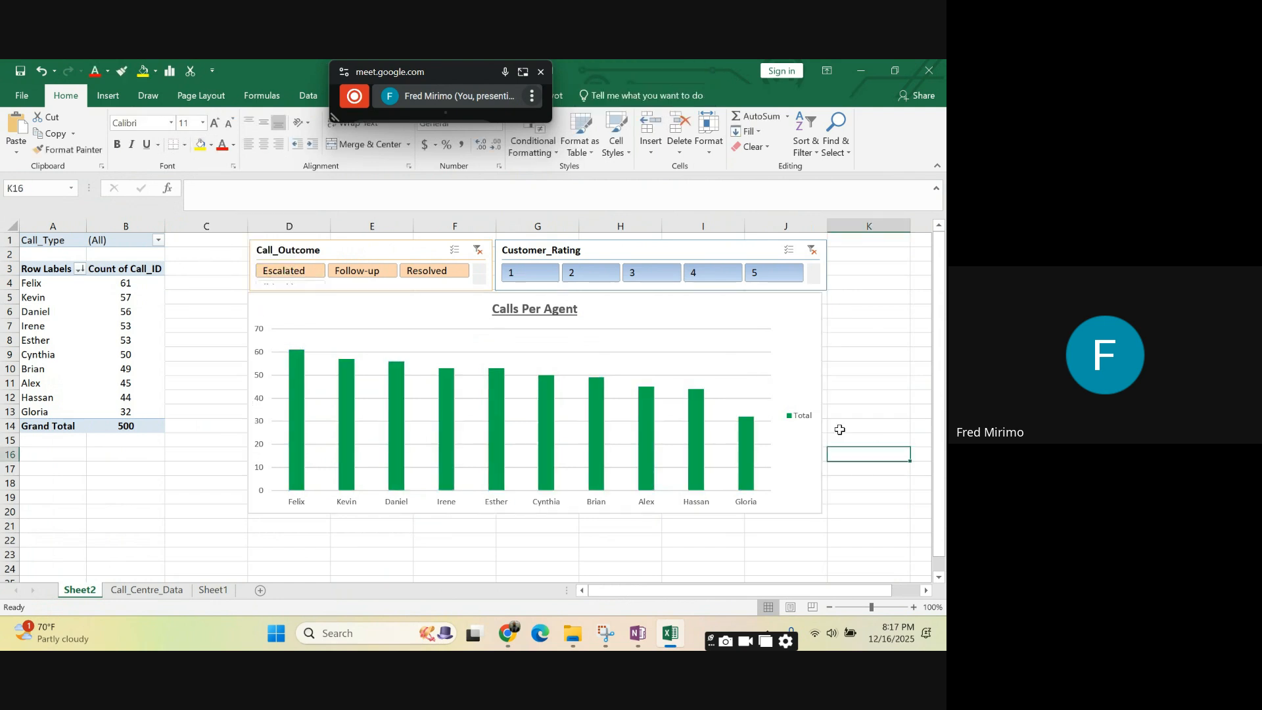
- Remove the gridlines from the Calls Per Agent chart
{"action": "left_click", "coordinate": [685, 346]}
{"action": "left_click", "coordinate": [537, 569]}
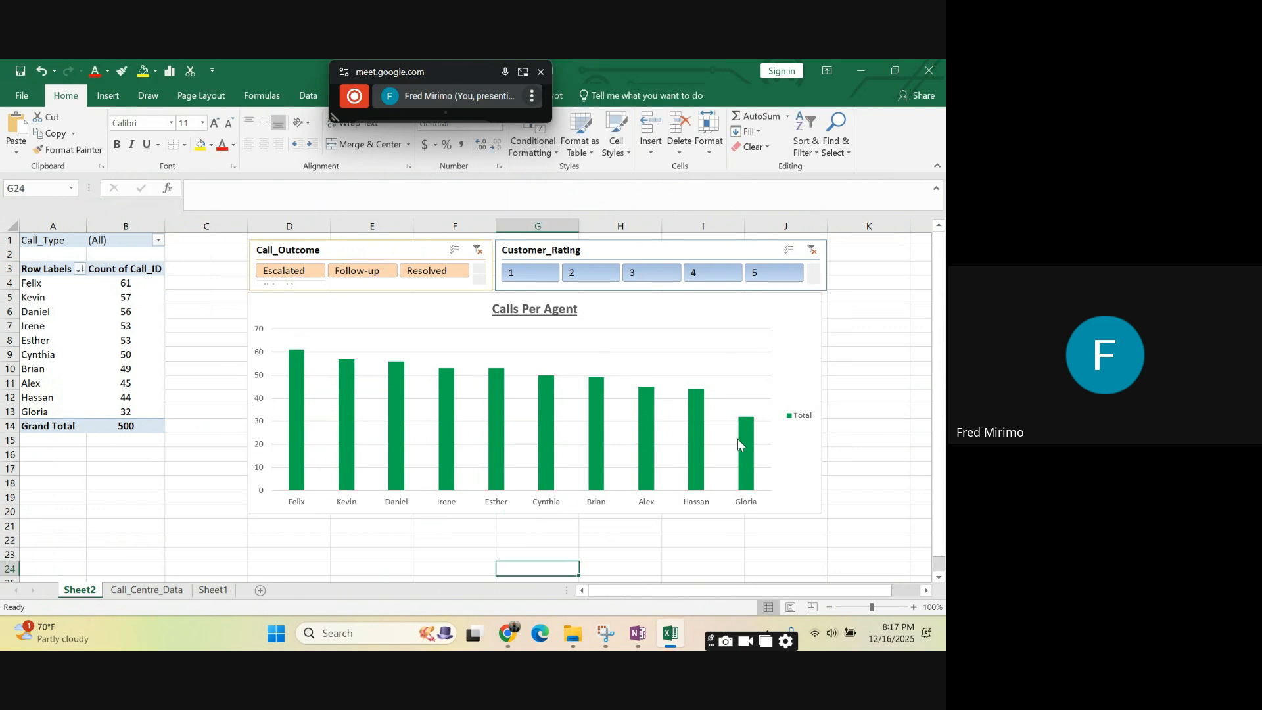
{"action": "left_click", "coordinate": [737, 439]}
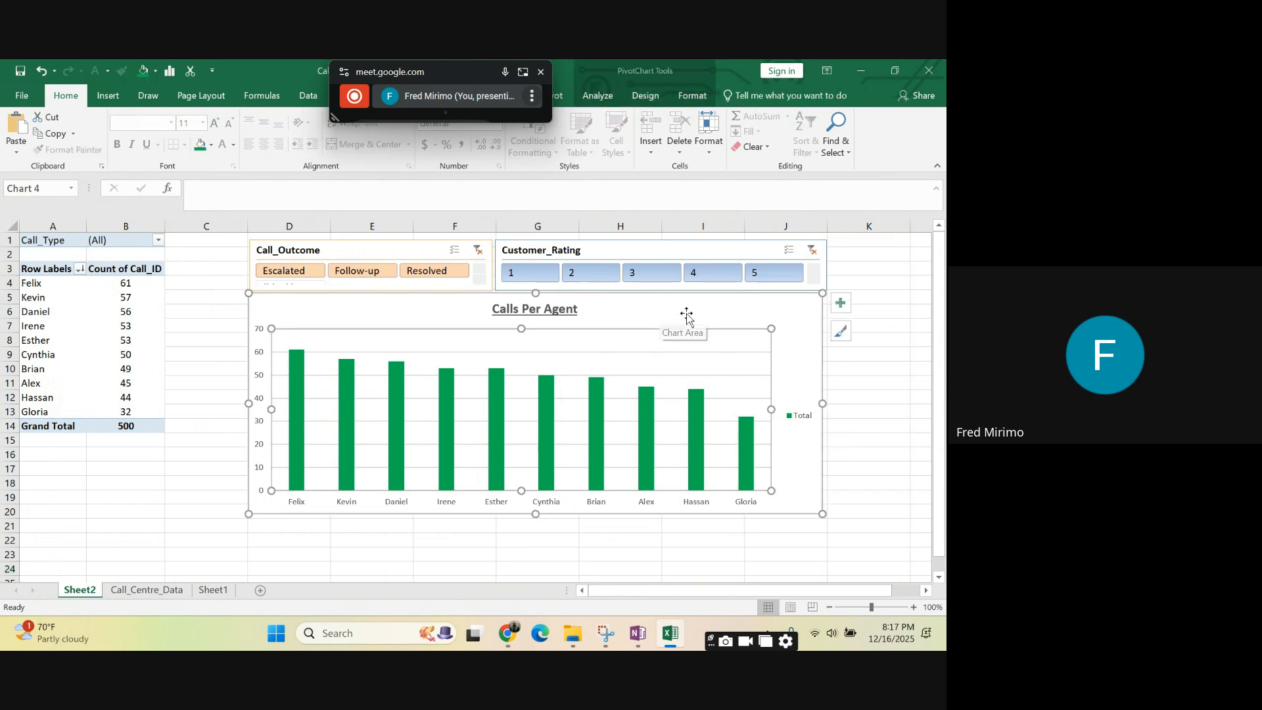
{"action": "left_click", "coordinate": [841, 303]}
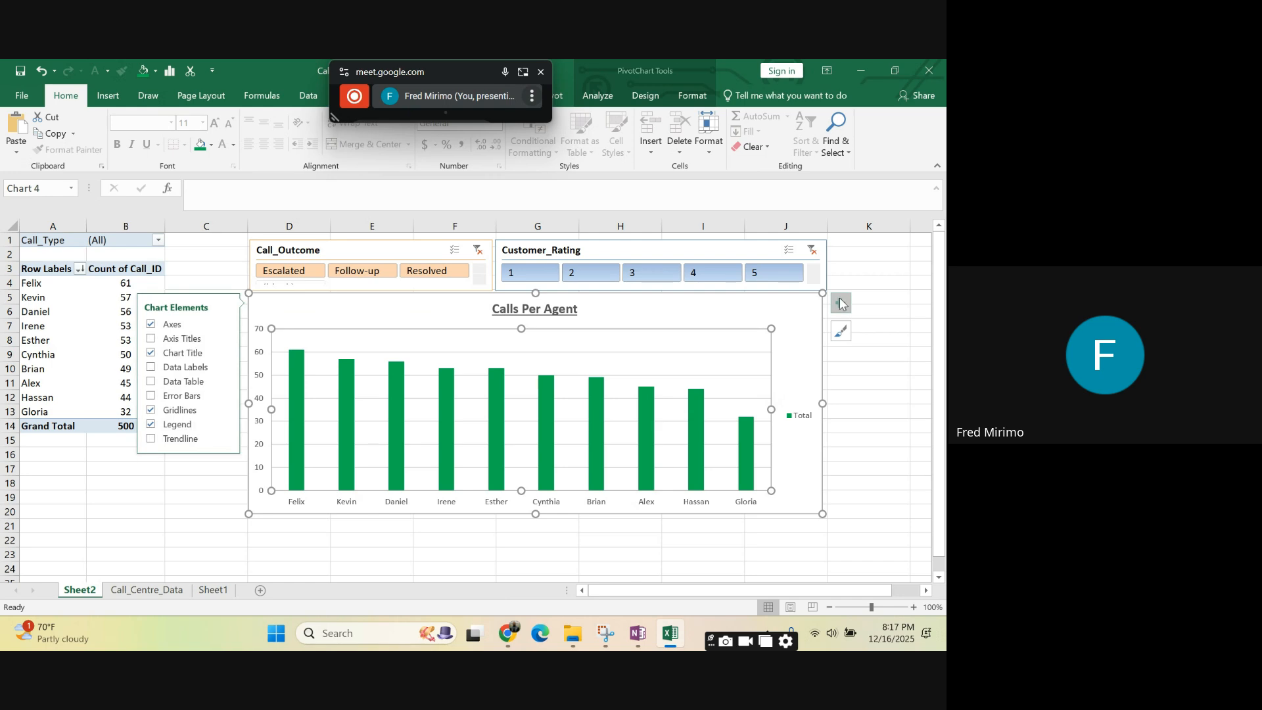
{"action": "left_click", "coordinate": [152, 410]}
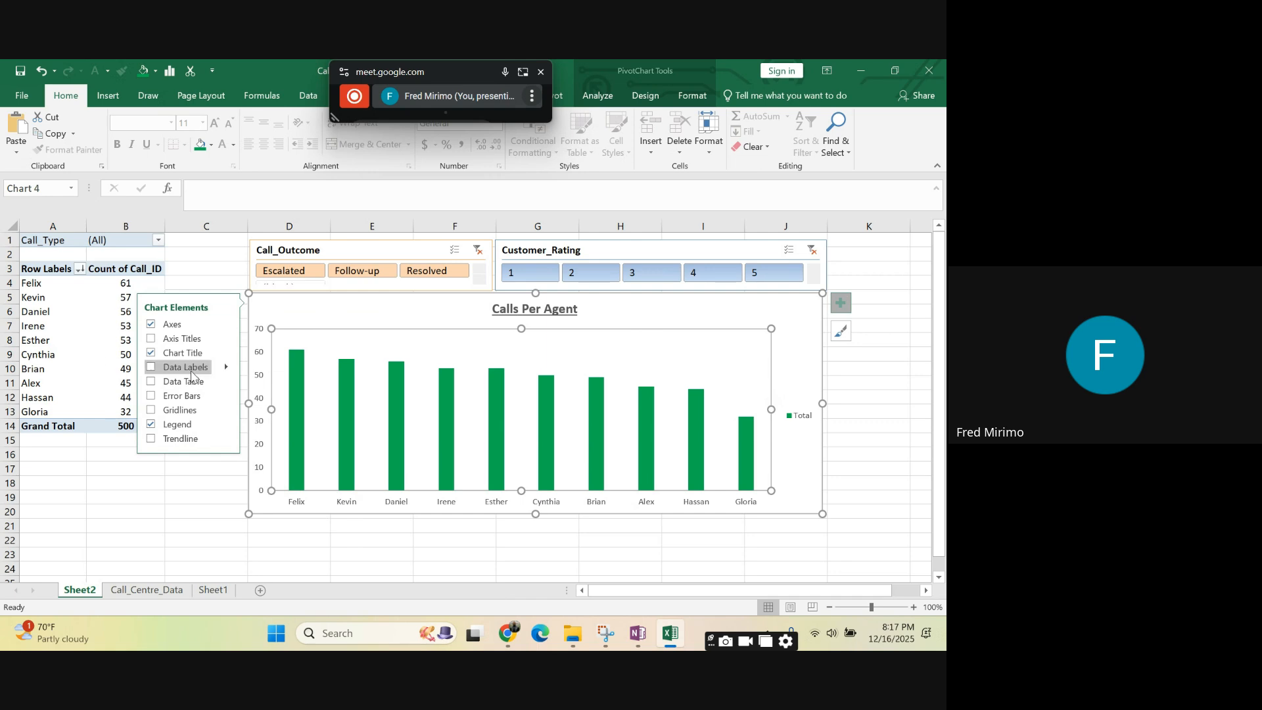
{"action": "left_click", "coordinate": [487, 558]}
{"action": "left_click", "coordinate": [597, 552]}
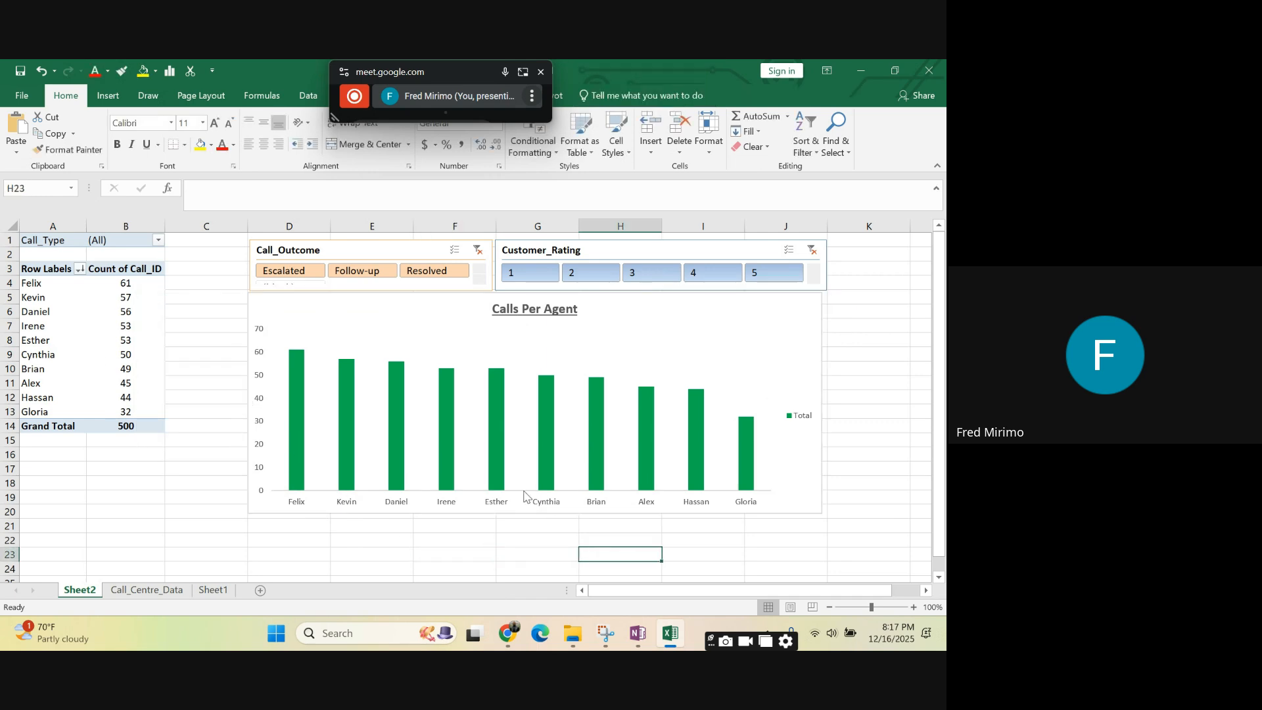
- Delete the Total legend from the Calls Per Agent chart
{"action": "left_click", "coordinate": [626, 338]}
{"action": "left_click", "coordinate": [802, 416]}
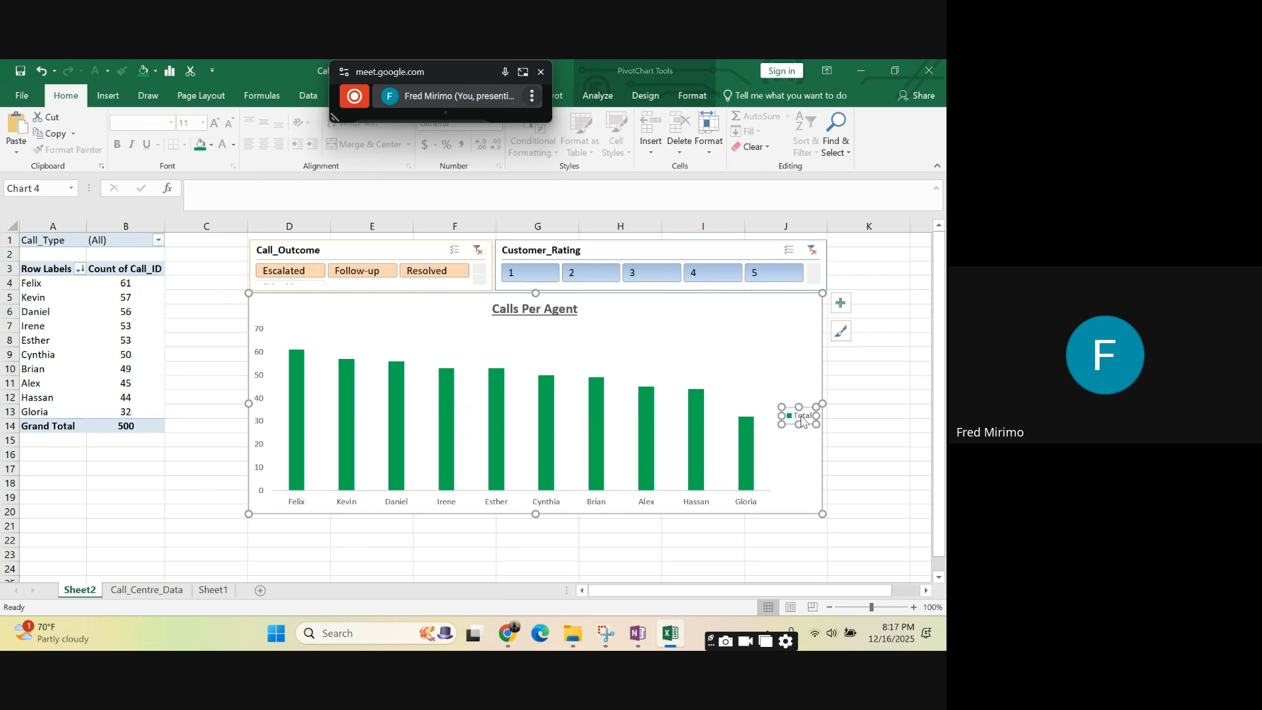
{"action": "right_click", "coordinate": [803, 418]}
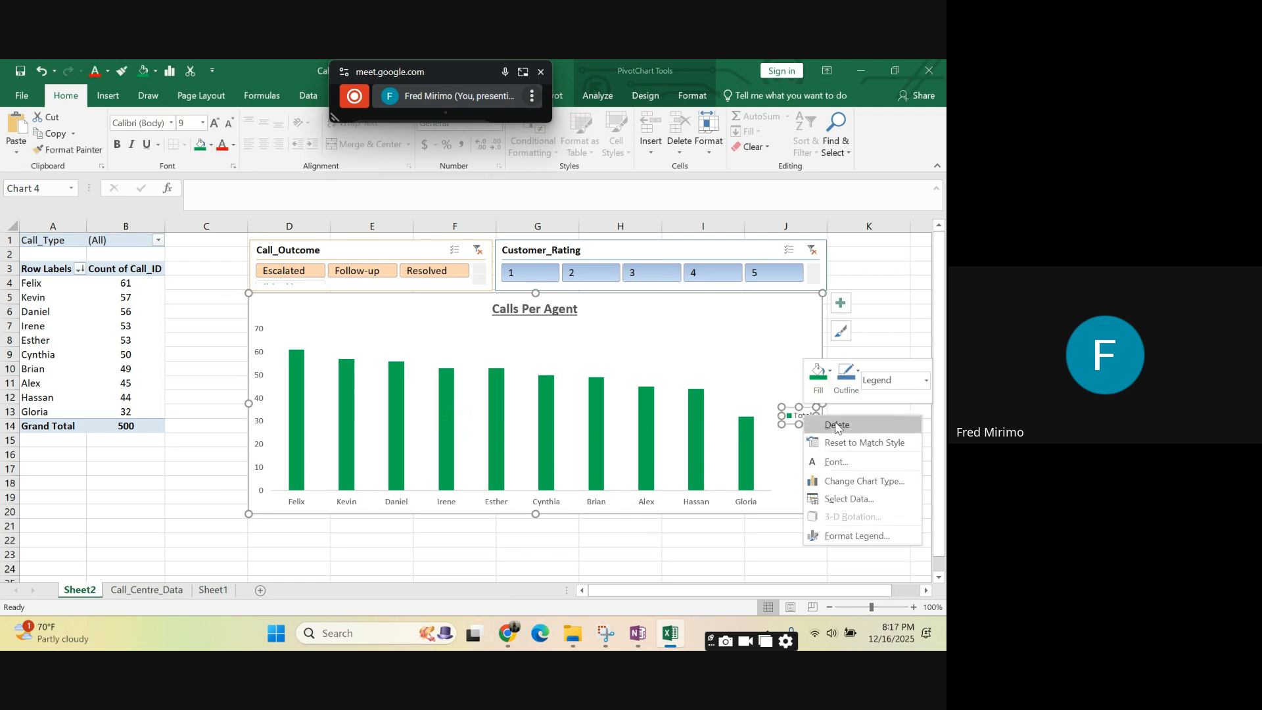
{"action": "left_click", "coordinate": [835, 424]}
- Add data labels above the columns of the Calls Per Agent chart
{"action": "left_click", "coordinate": [701, 353]}
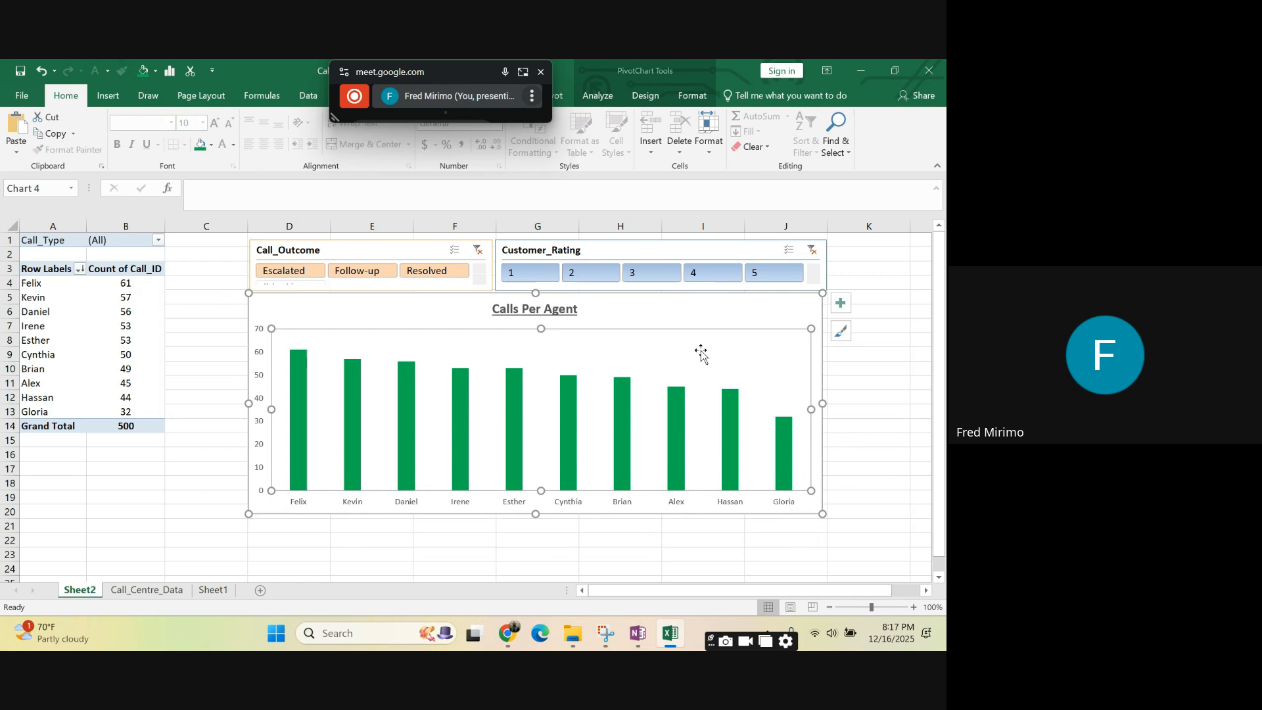
{"action": "left_click", "coordinate": [840, 303]}
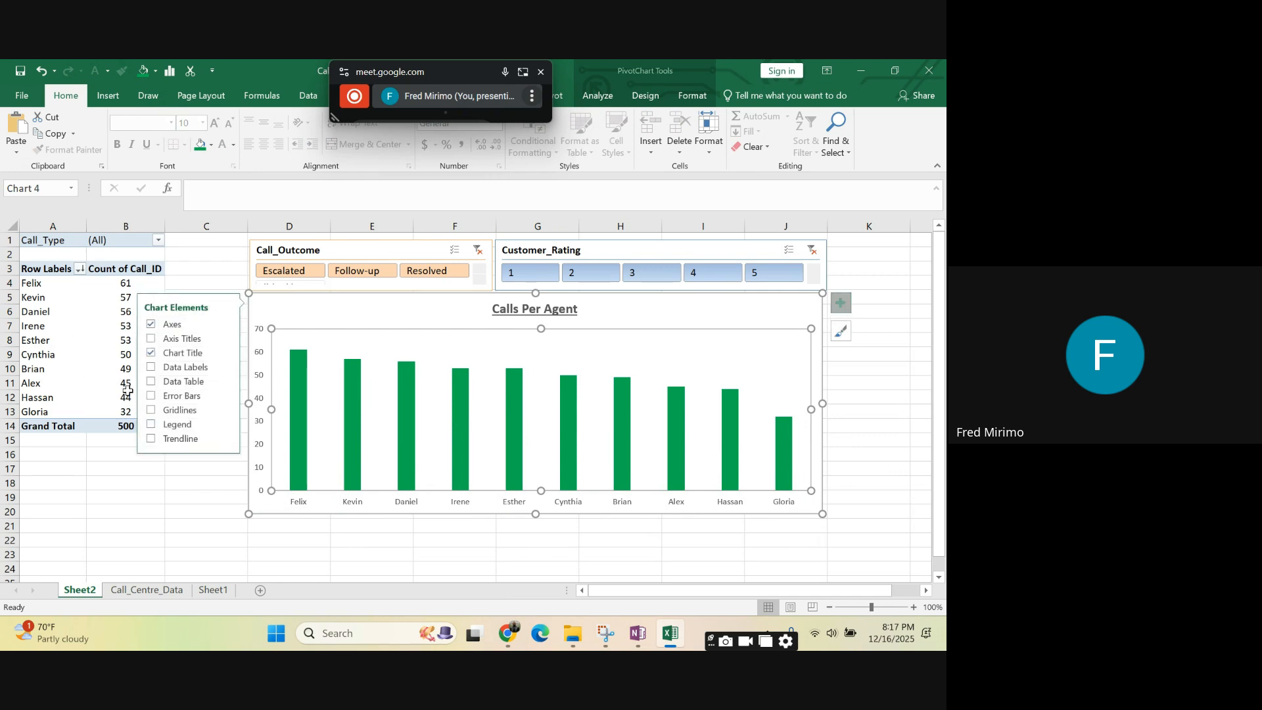
{"action": "left_click", "coordinate": [151, 368]}
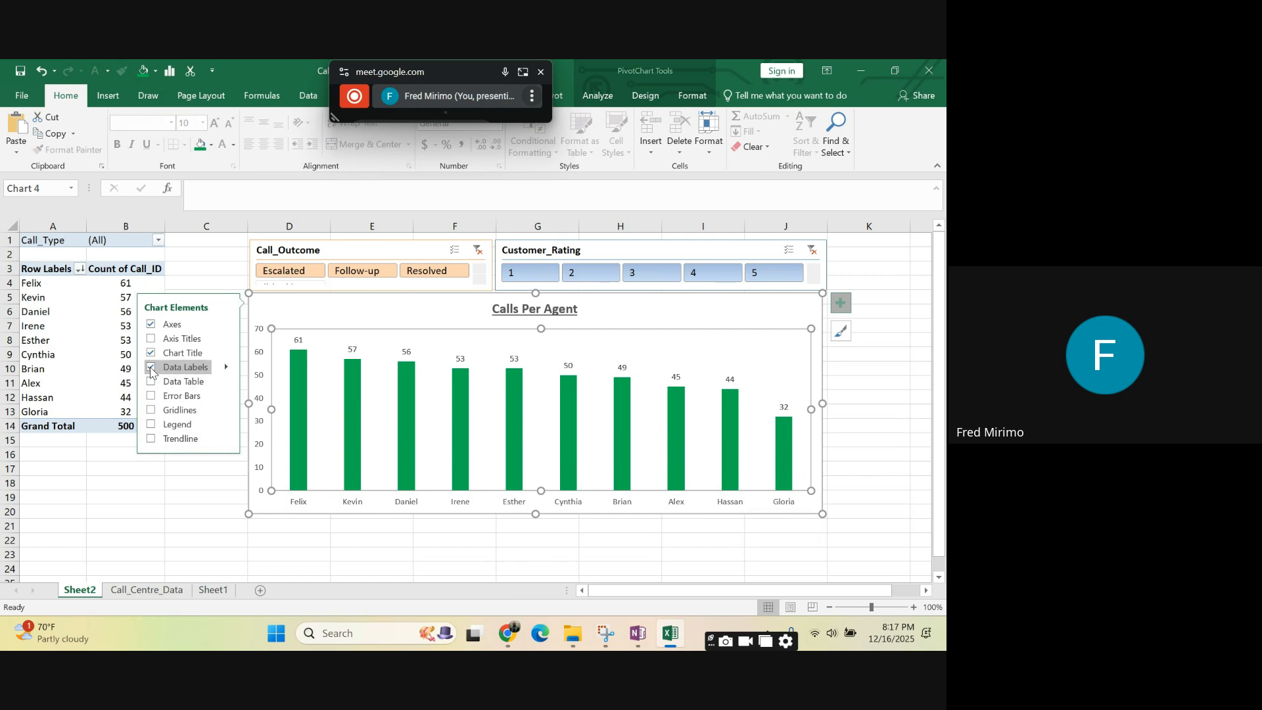
{"action": "left_click", "coordinate": [505, 554]}
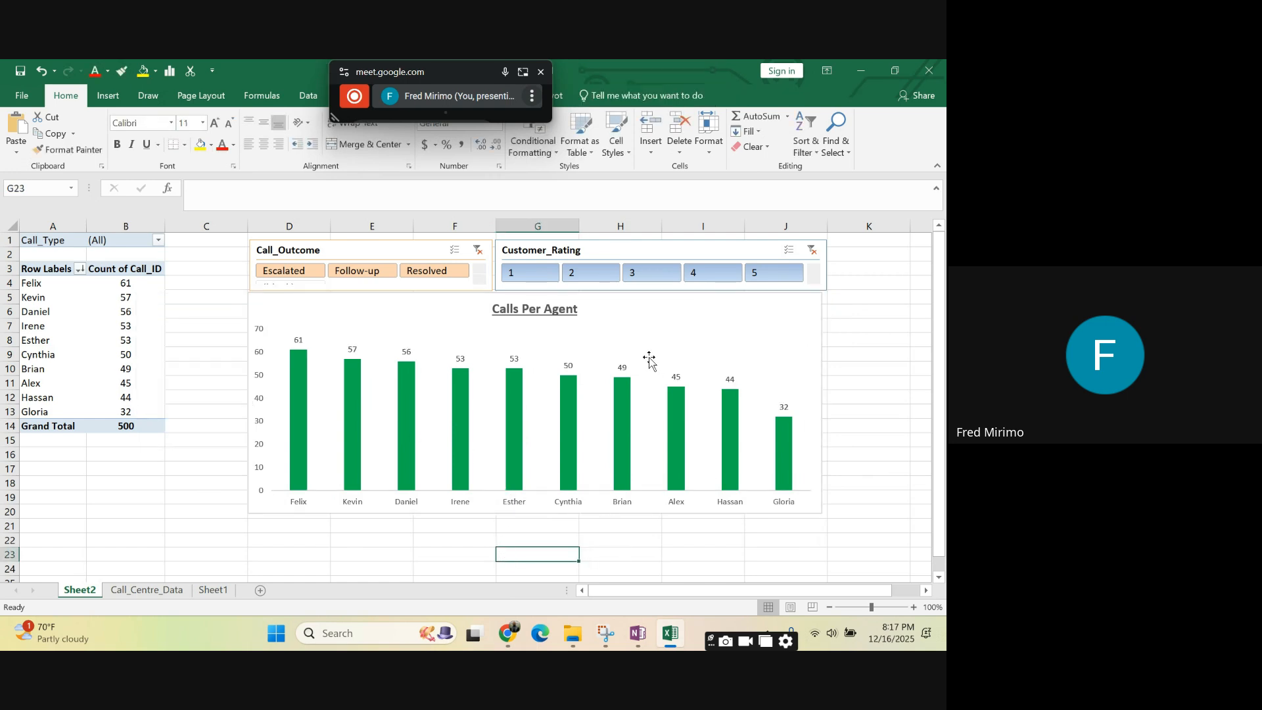
{"action": "left_click", "coordinate": [508, 357]}
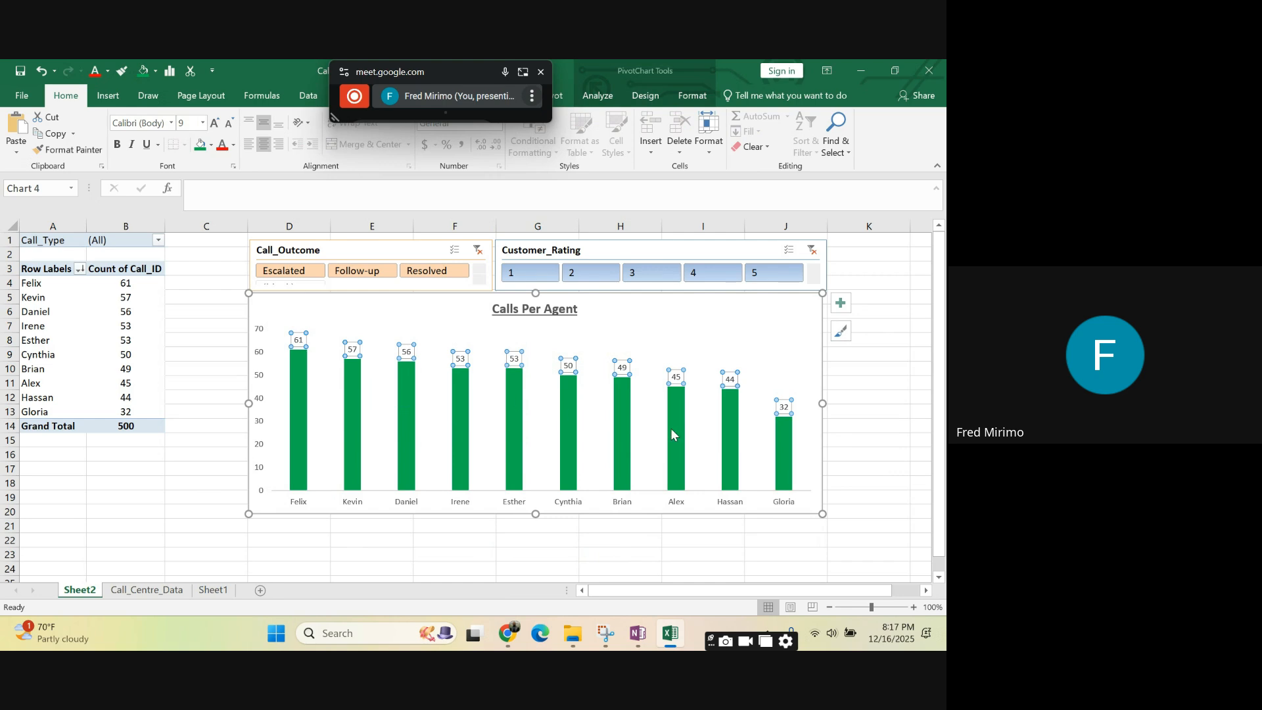
{"action": "left_click", "coordinate": [787, 456]}
{"action": "left_click", "coordinate": [738, 431]}
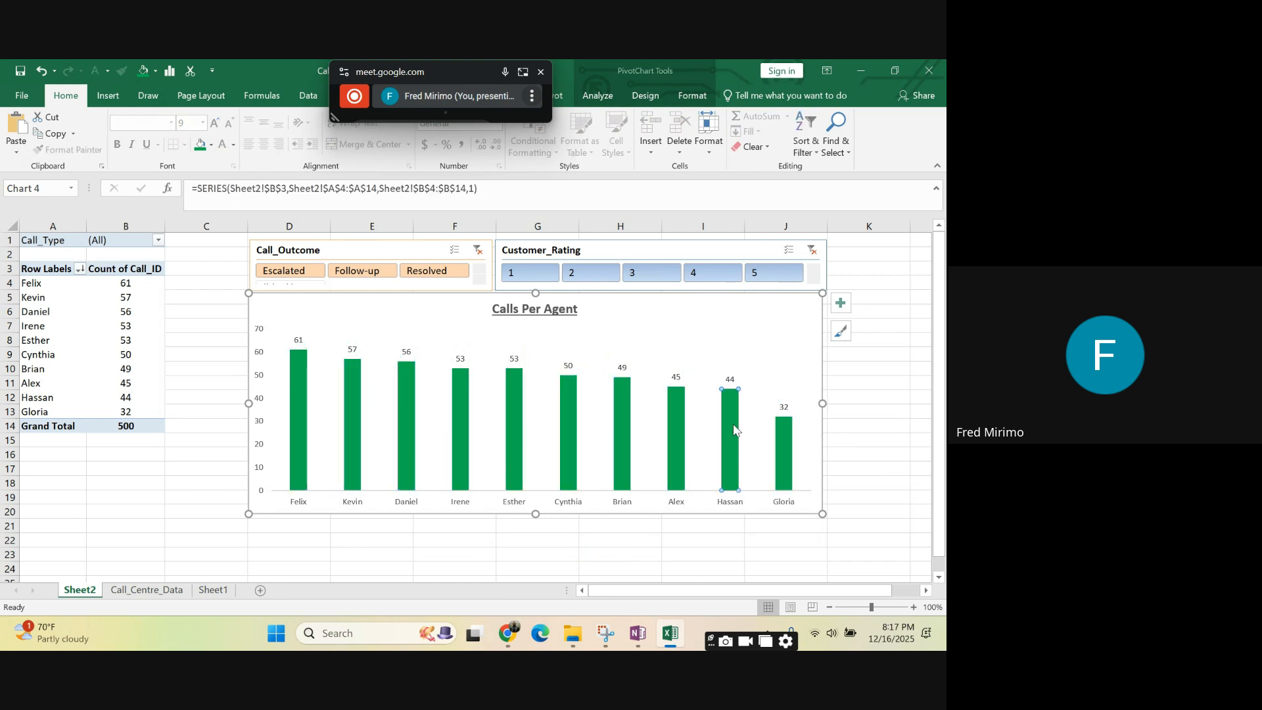
- Make the labels of the chart's vertical axis and horizontal agent axis bold
{"action": "left_click", "coordinate": [261, 333]}
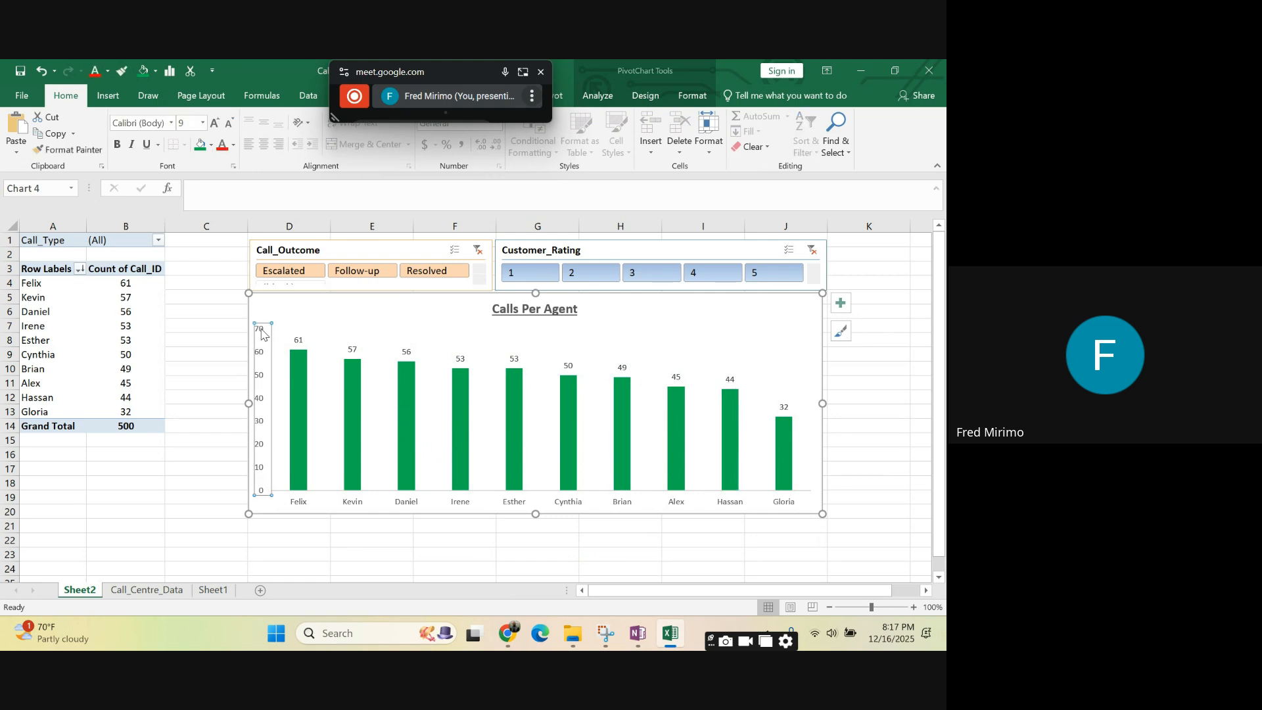
{"action": "left_click", "coordinate": [117, 146]}
{"action": "left_click", "coordinate": [332, 498]}
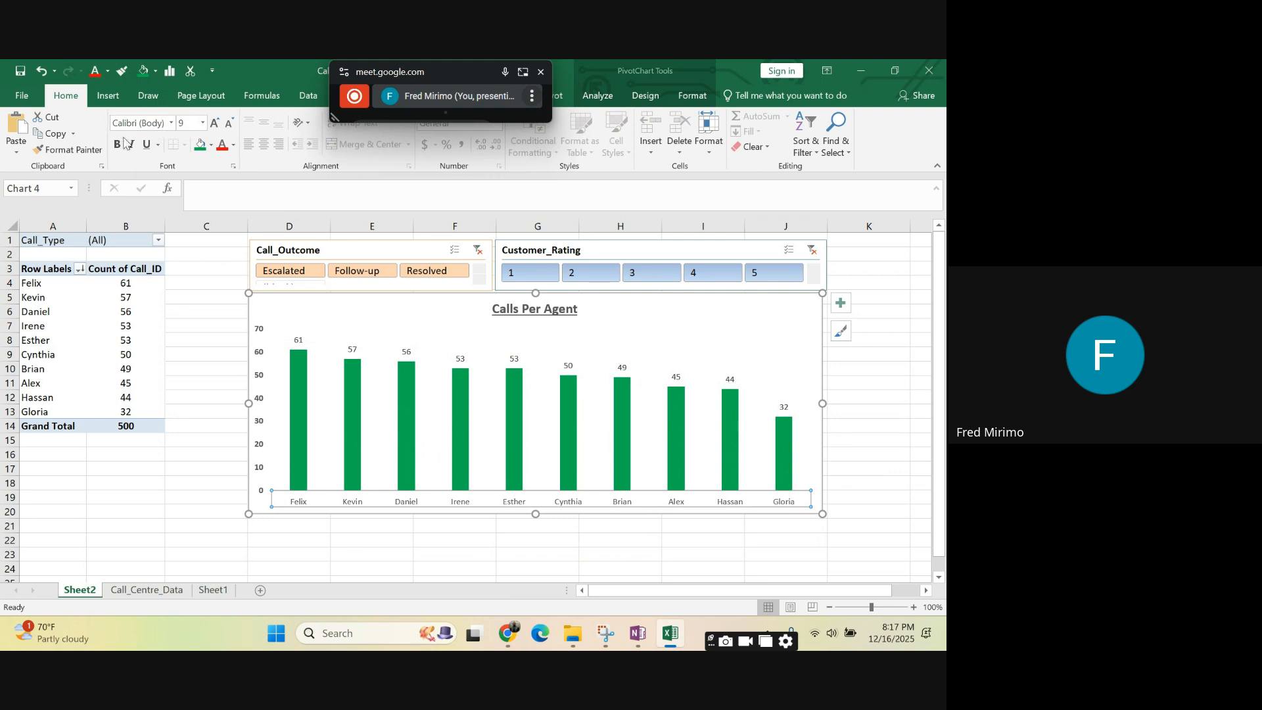
{"action": "left_click", "coordinate": [118, 144]}
{"action": "left_click", "coordinate": [862, 424]}
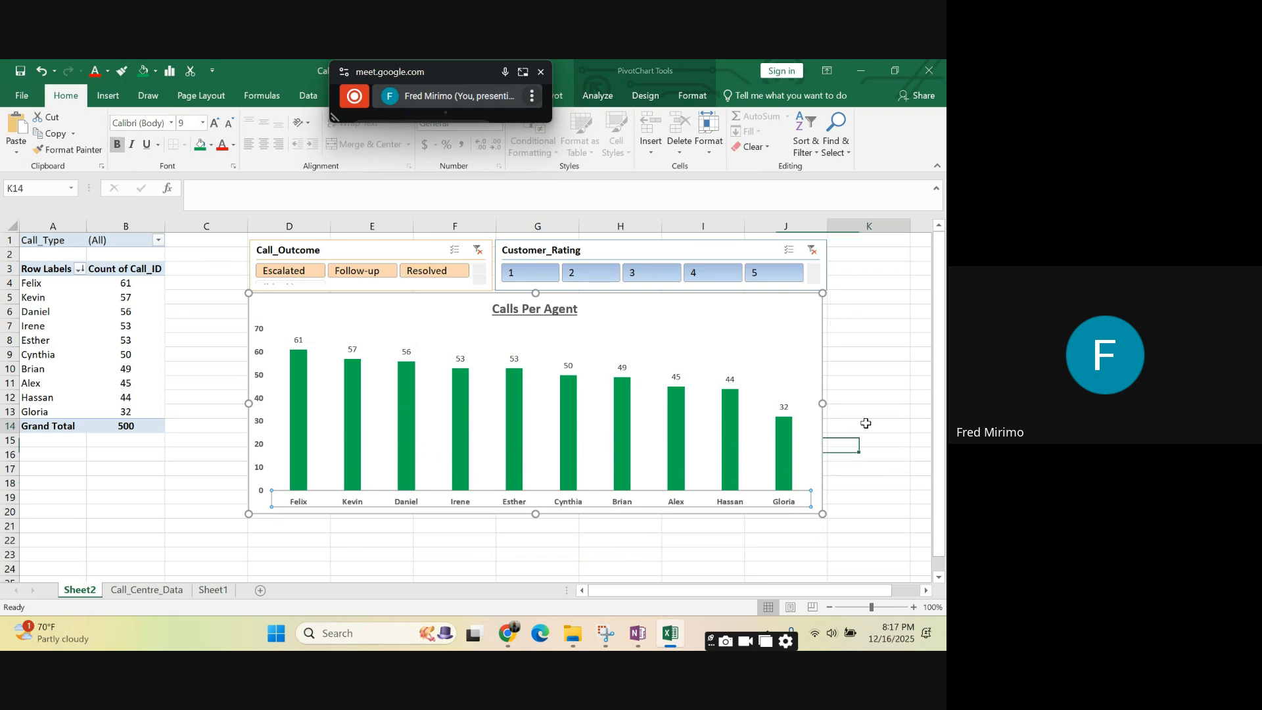
- Make the data labels above the chart's columns bold
{"action": "left_click", "coordinate": [512, 356]}
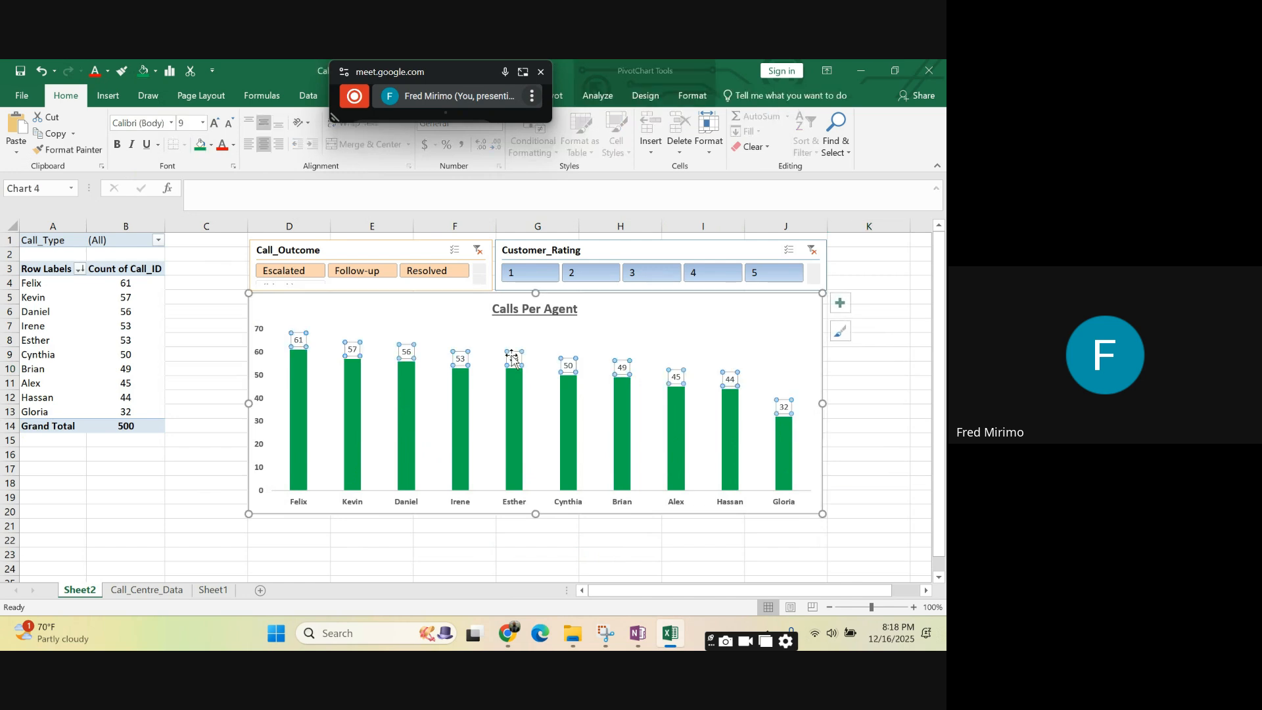
{"action": "left_click", "coordinate": [117, 146]}
{"action": "left_click", "coordinate": [625, 442]}
{"action": "left_click", "coordinate": [855, 451]}
{"action": "left_click", "coordinate": [906, 378]}
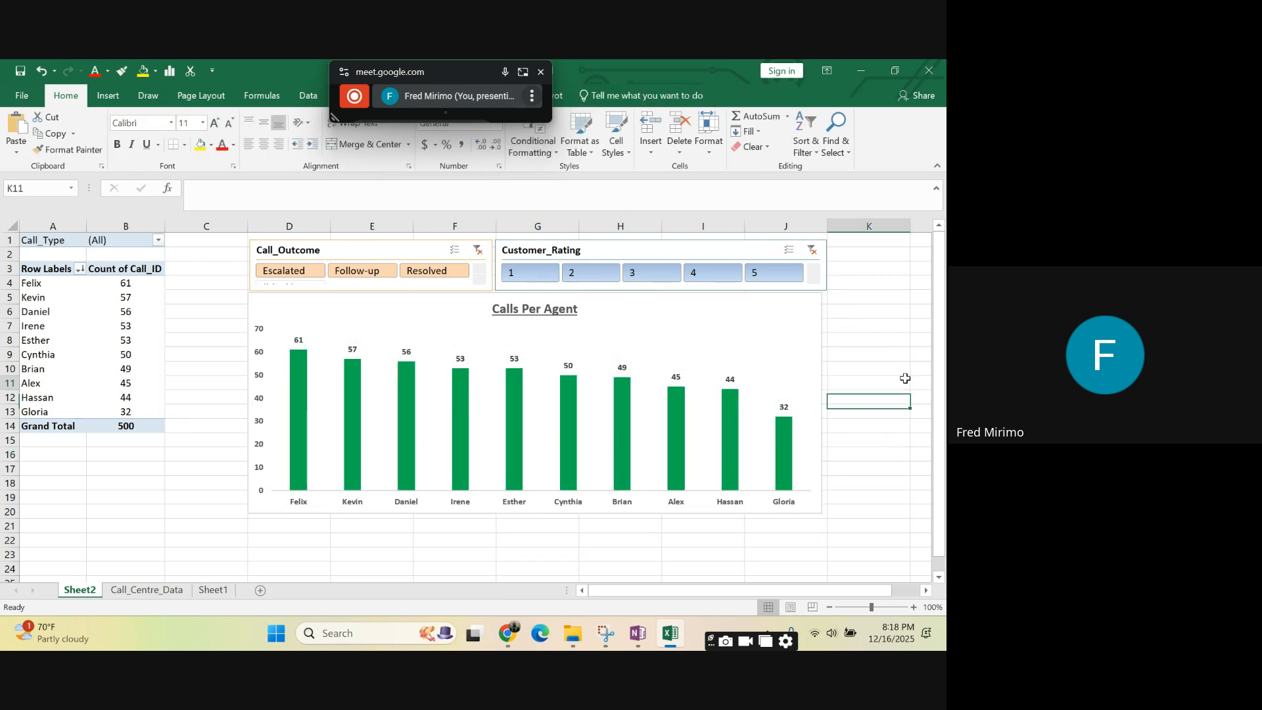
{"action": "double_click", "coordinate": [465, 503]}
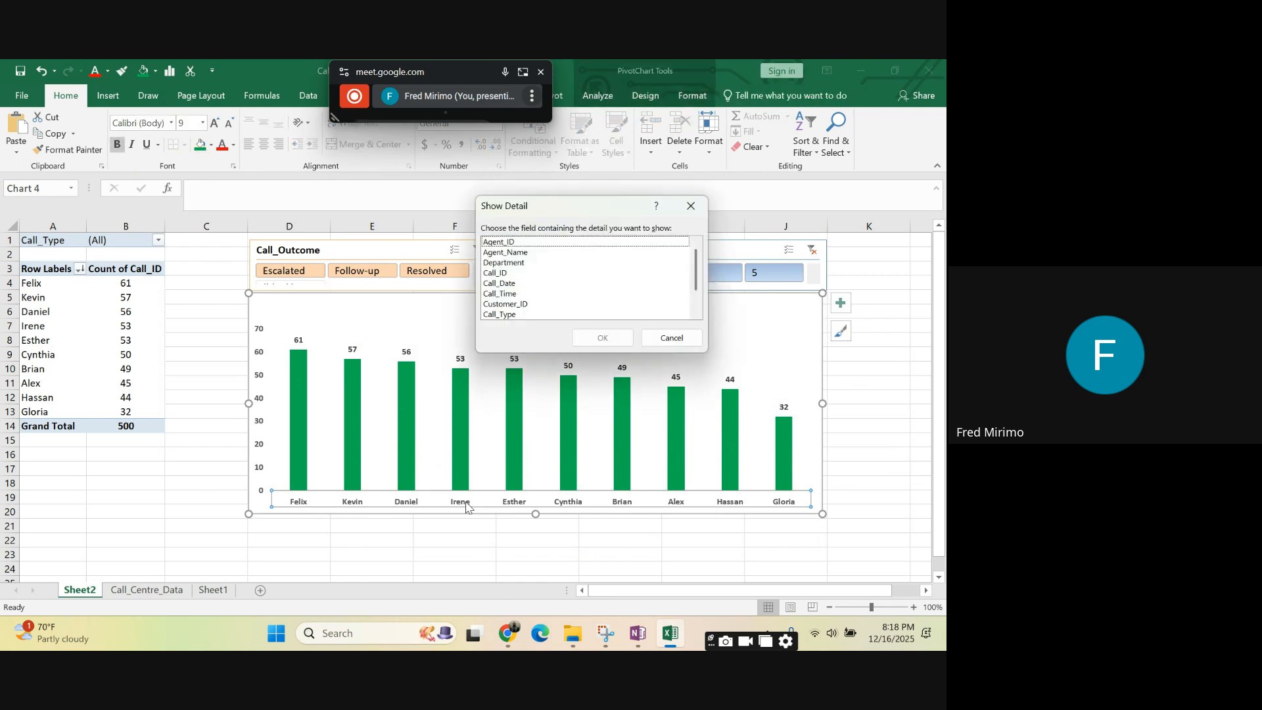
{"action": "left_click", "coordinate": [691, 206]}
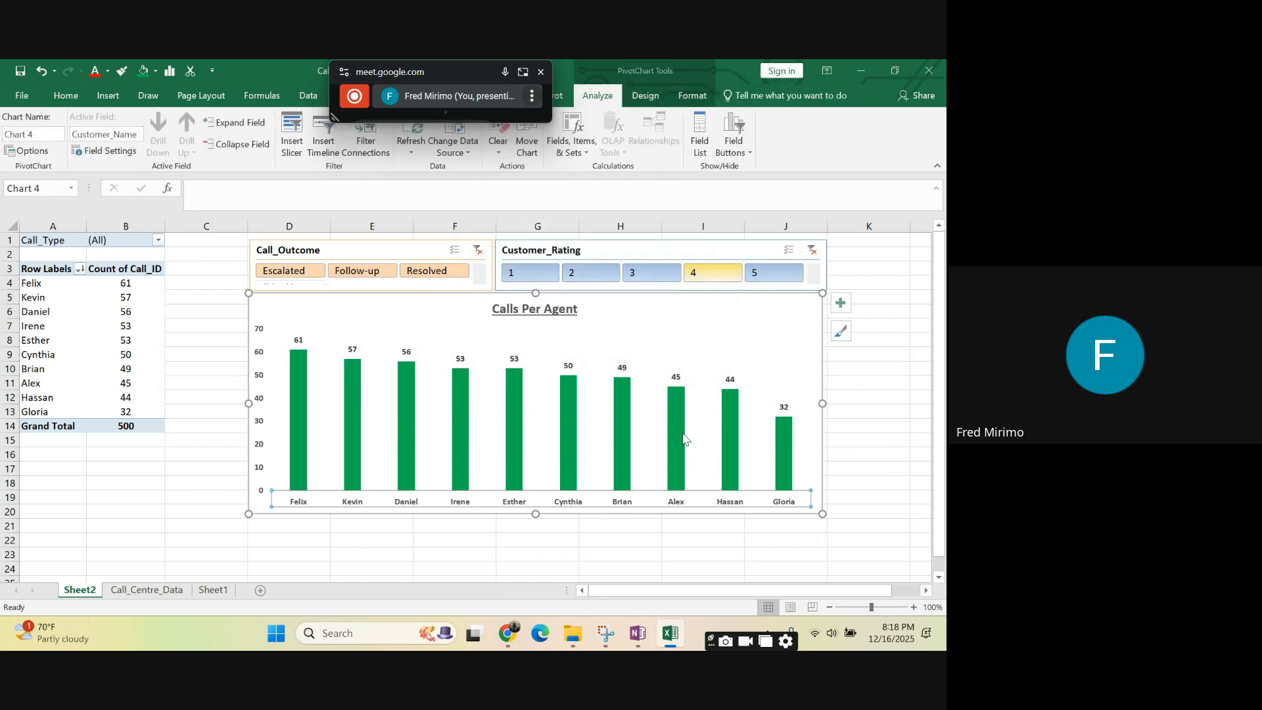
{"action": "double_click", "coordinate": [674, 505]}
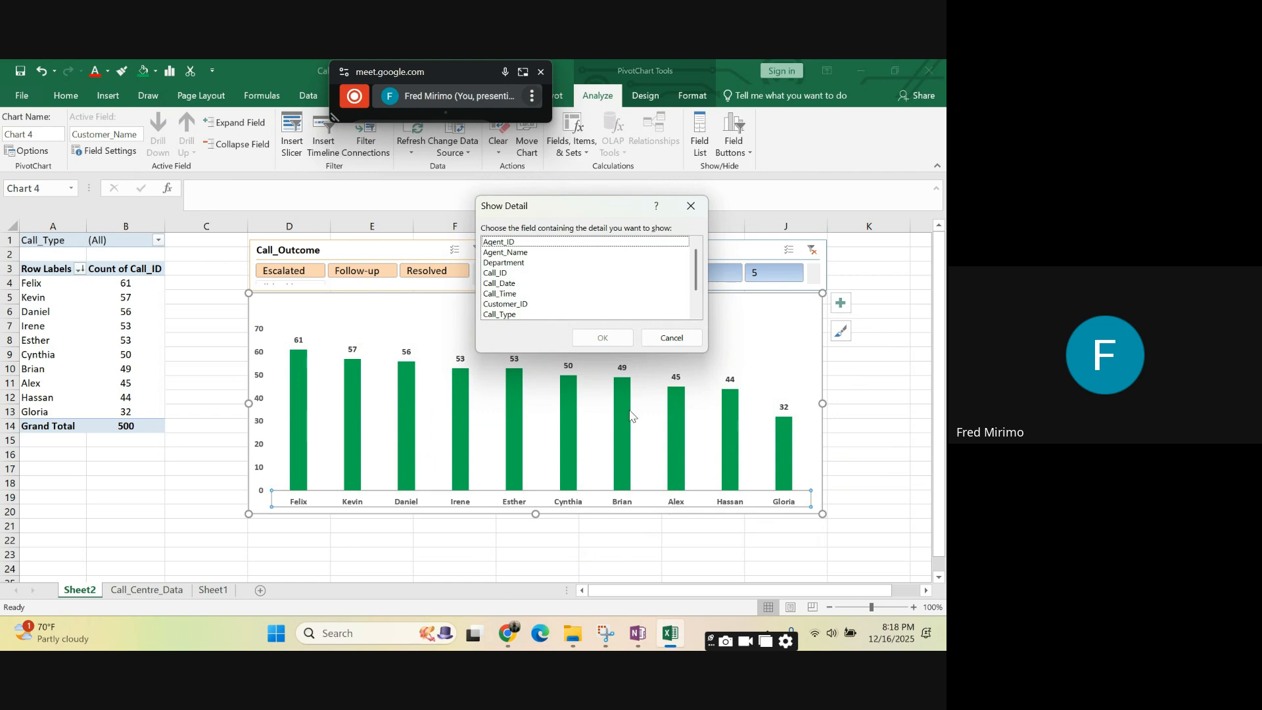
{"action": "scroll", "coordinate": [587, 280], "scroll_direction": "down", "scroll_amount": 1}
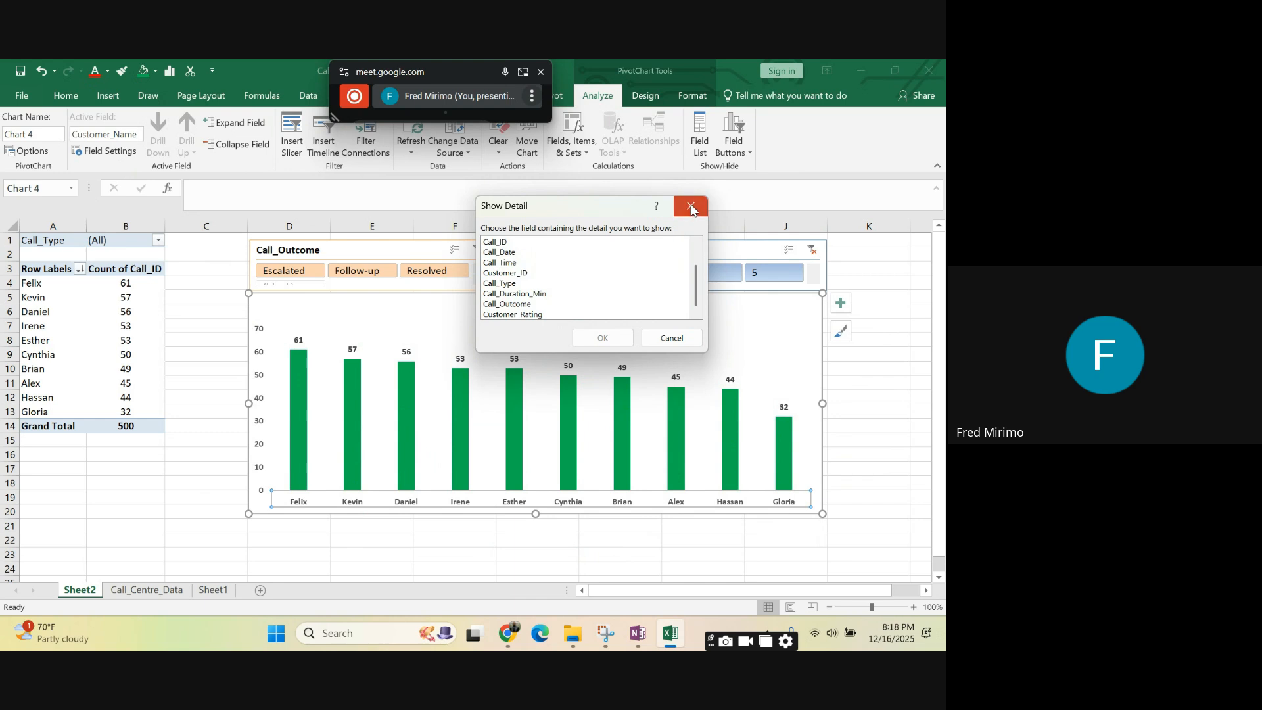
{"action": "left_click", "coordinate": [691, 205]}
- Format the agent names on the chart's horizontal axis as bold italic in black
{"action": "left_click", "coordinate": [723, 507]}
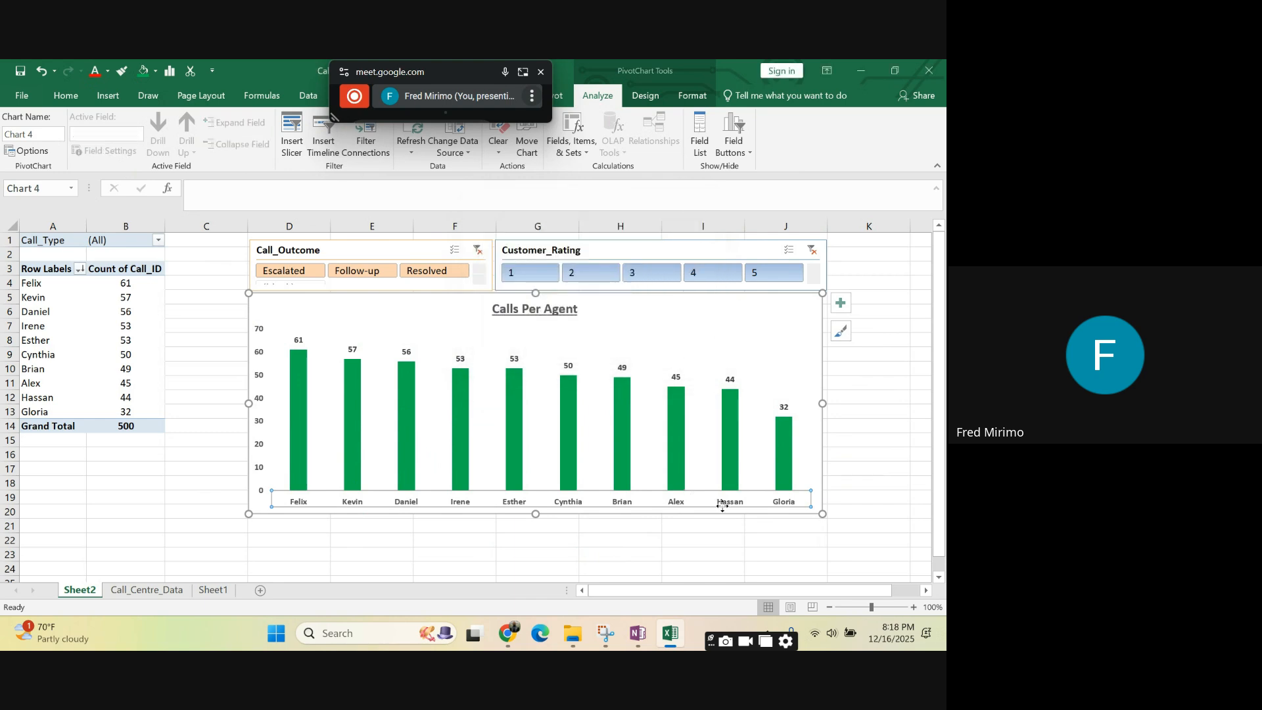
{"action": "left_click", "coordinate": [65, 95]}
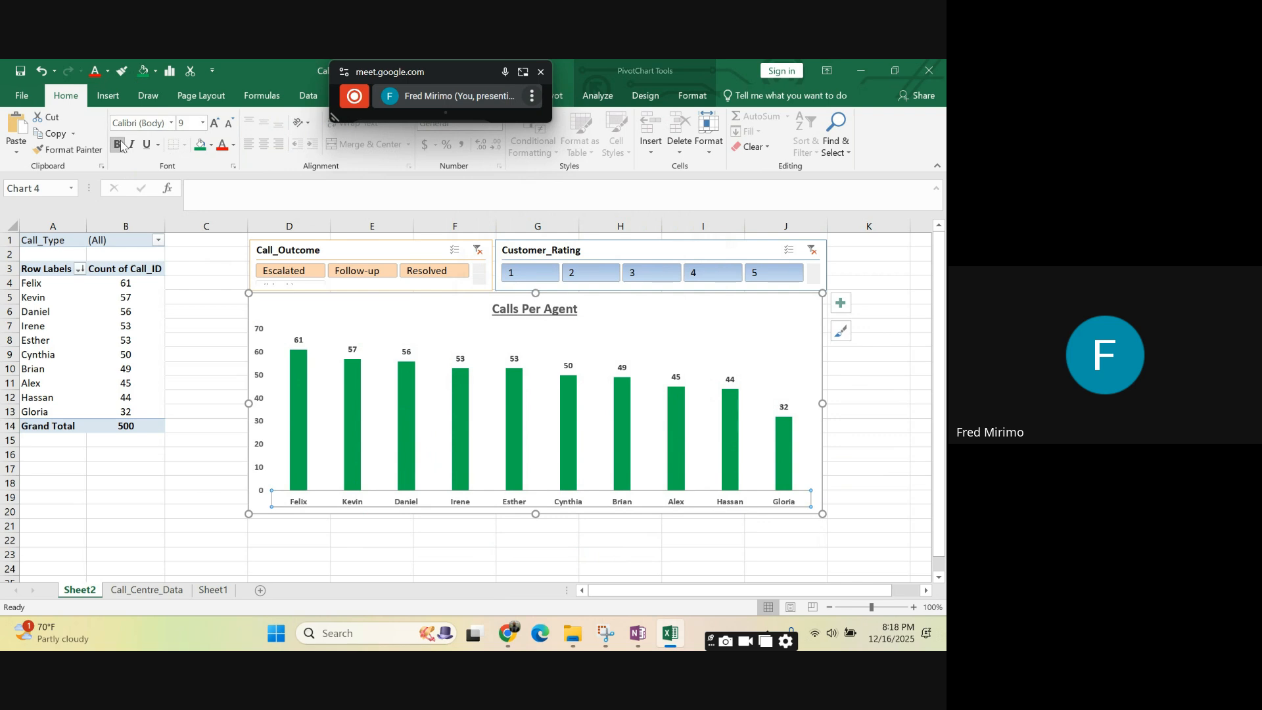
{"action": "left_click", "coordinate": [119, 145]}
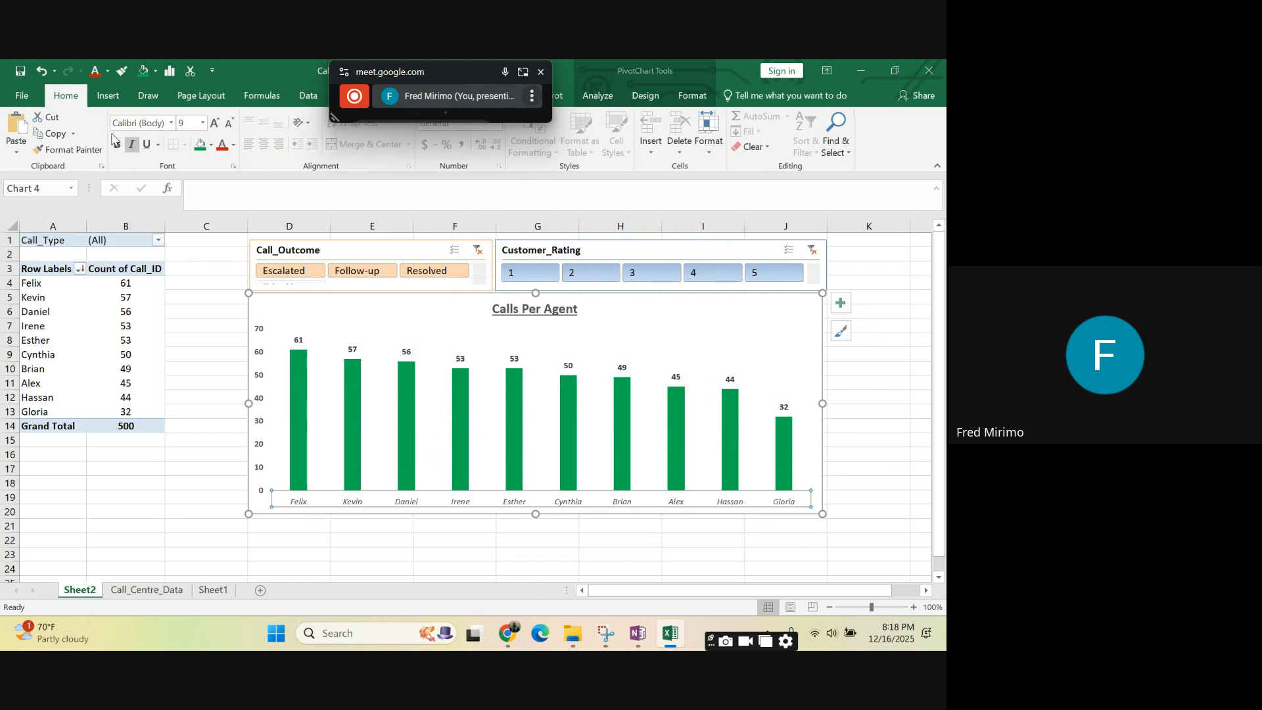
{"action": "left_click", "coordinate": [118, 146]}
{"action": "left_click", "coordinate": [234, 145]}
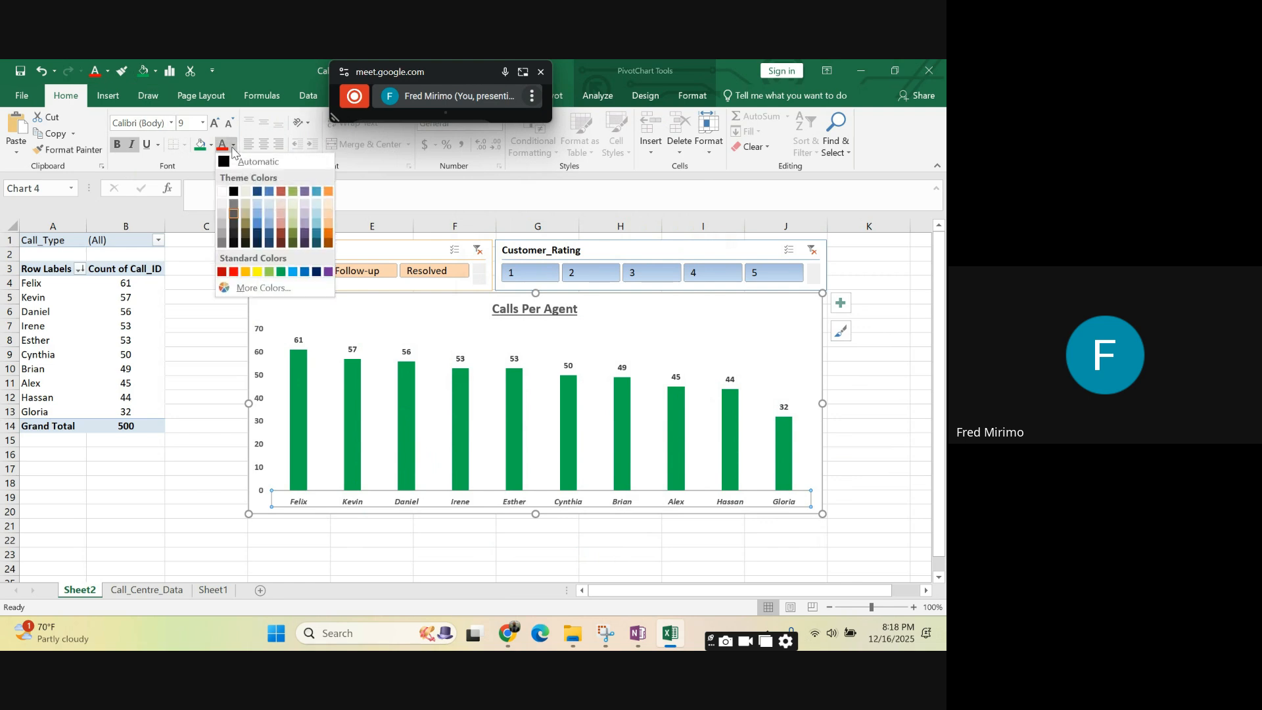
{"action": "left_click", "coordinate": [236, 192]}
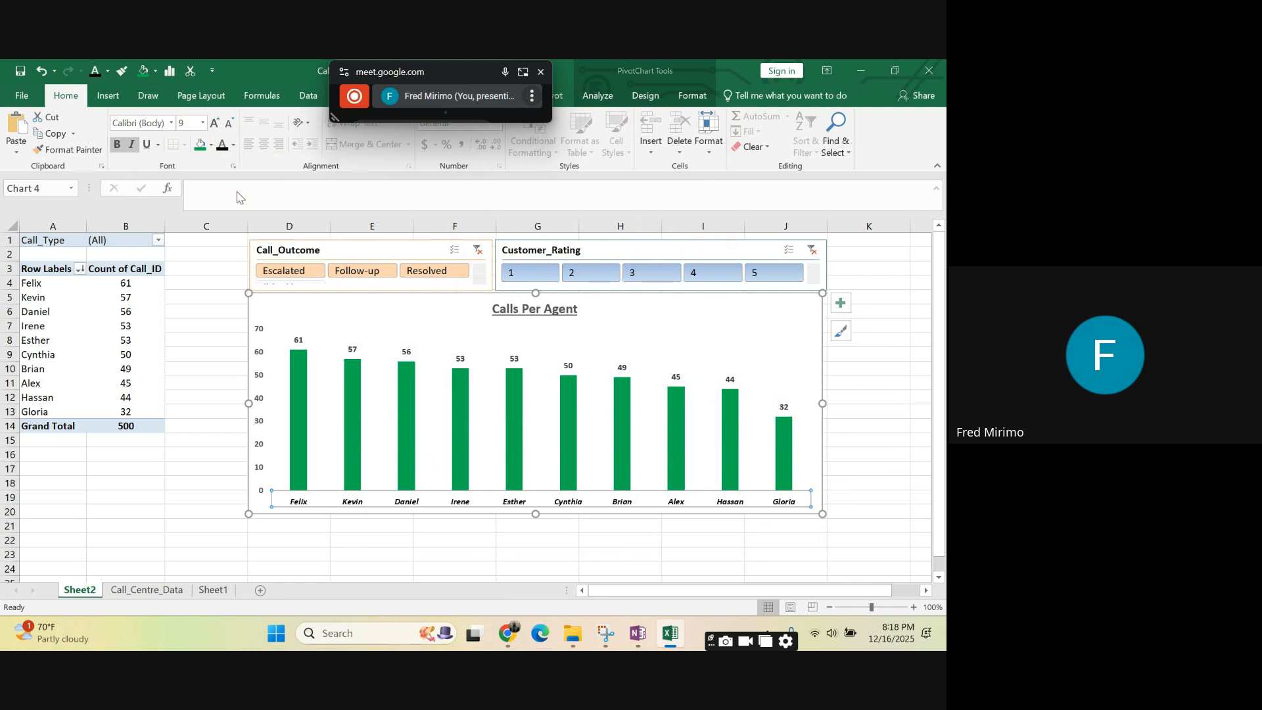
- Set the font colour of the chart's vertical axis values to black
{"action": "left_click", "coordinate": [263, 338]}
{"action": "left_click", "coordinate": [234, 146]}
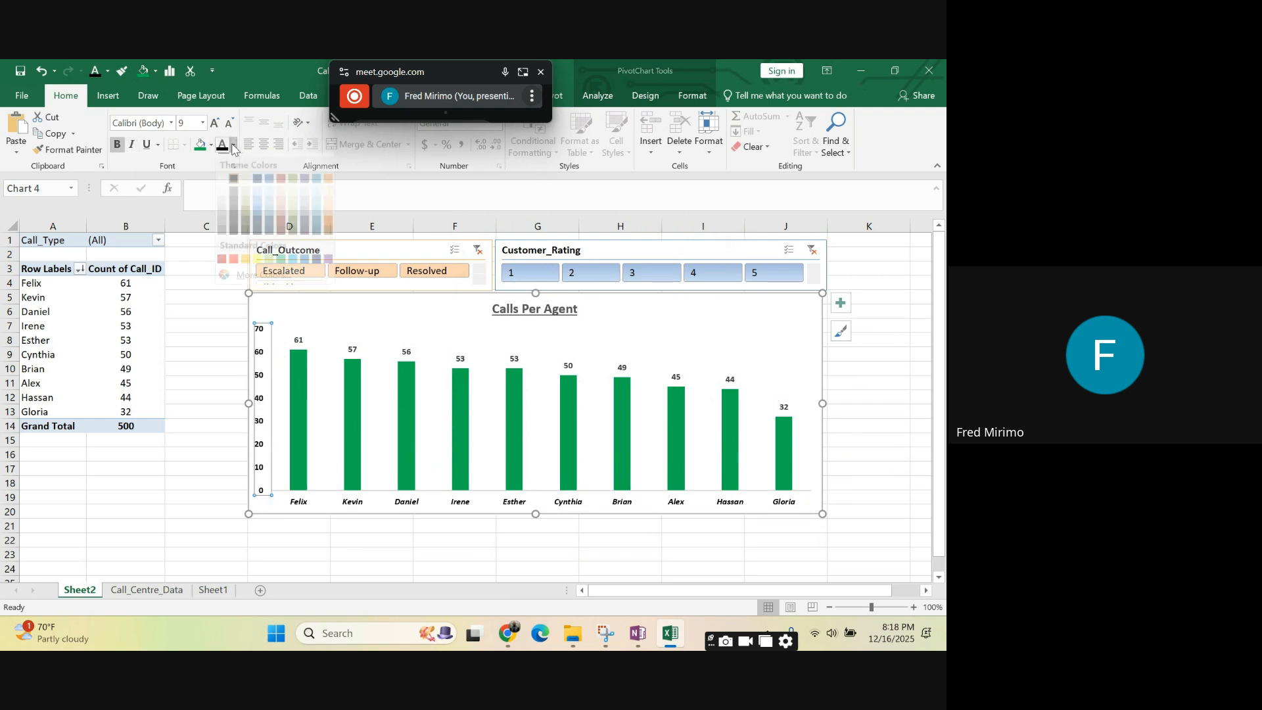
{"action": "left_click", "coordinate": [235, 193]}
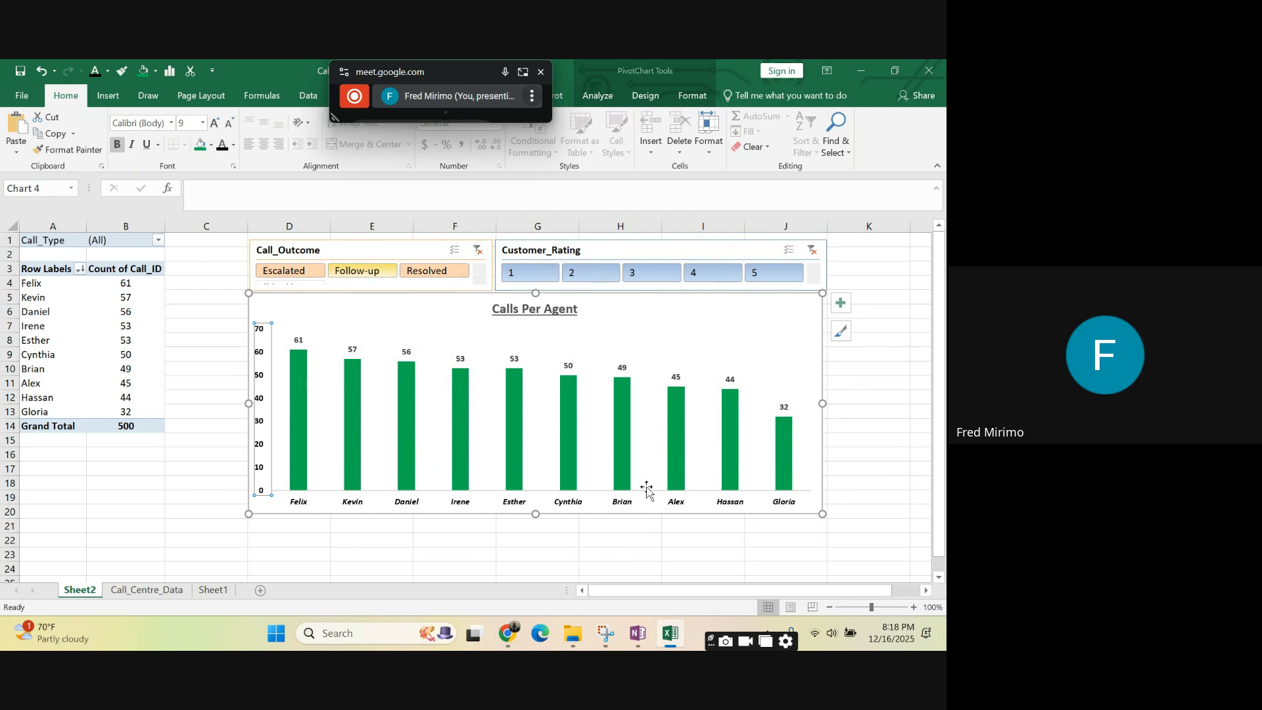
{"action": "left_click", "coordinate": [707, 527]}
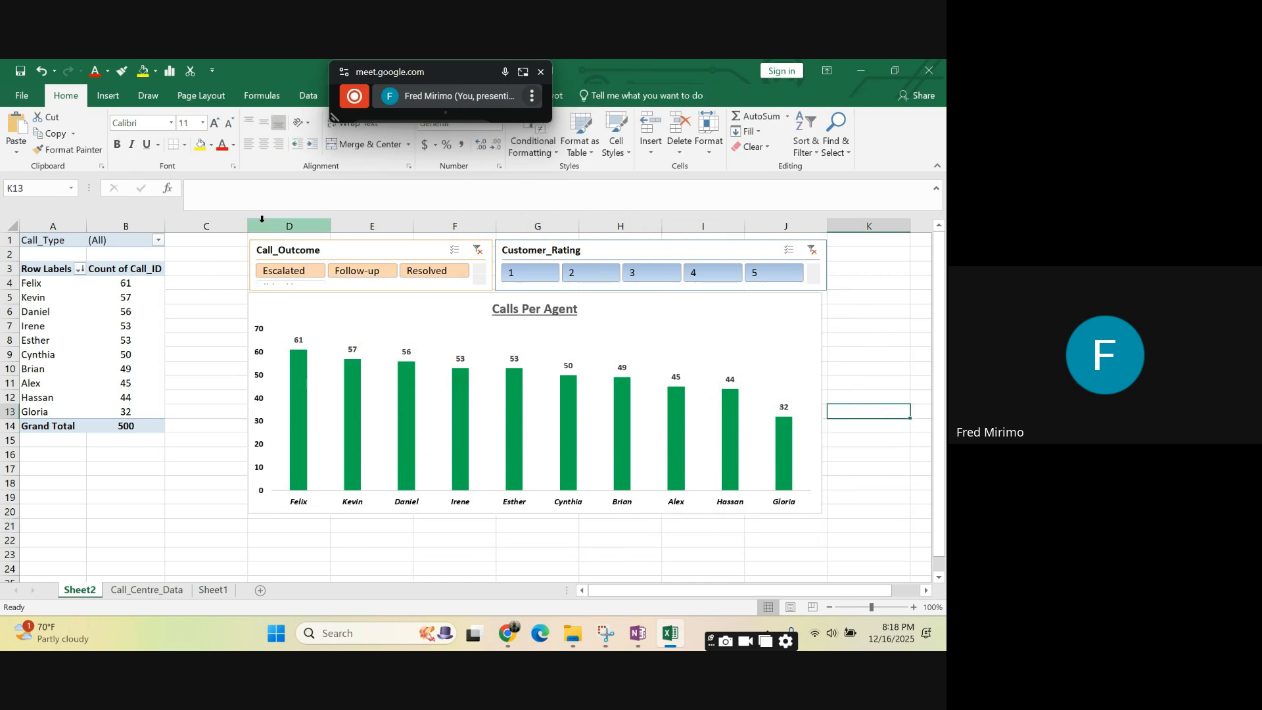
- Widen the chart's columns by setting the data series gap width to 60%
{"action": "left_click", "coordinate": [516, 406]}
{"action": "double_click", "coordinate": [515, 400]}
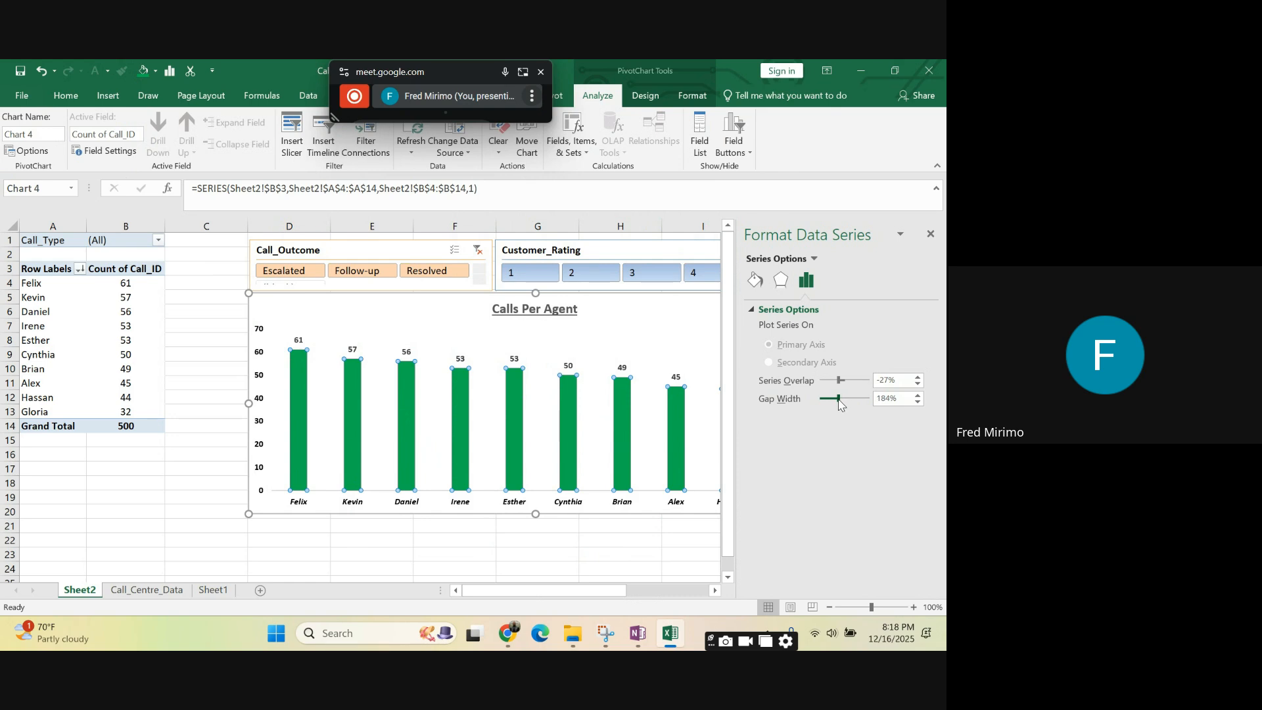
{"action": "left_click_drag", "start_coordinate": [839, 403], "coordinate": [831, 405]}
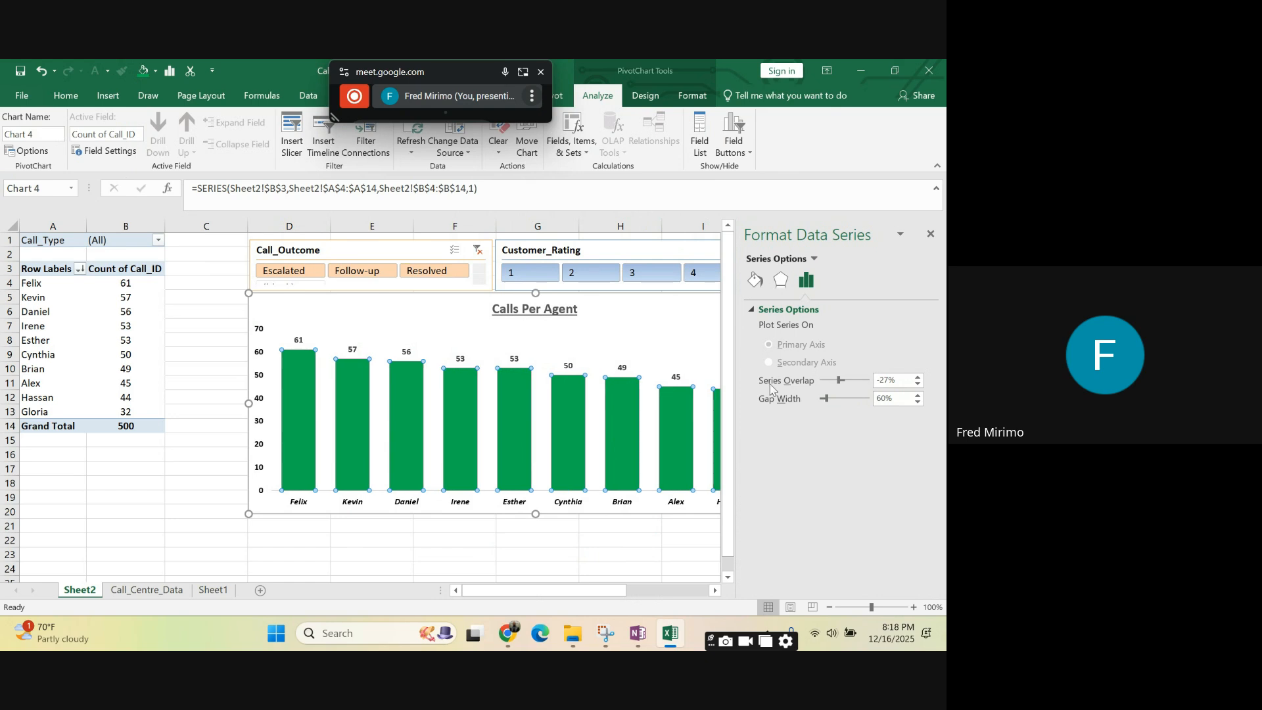
{"action": "left_click", "coordinate": [647, 325]}
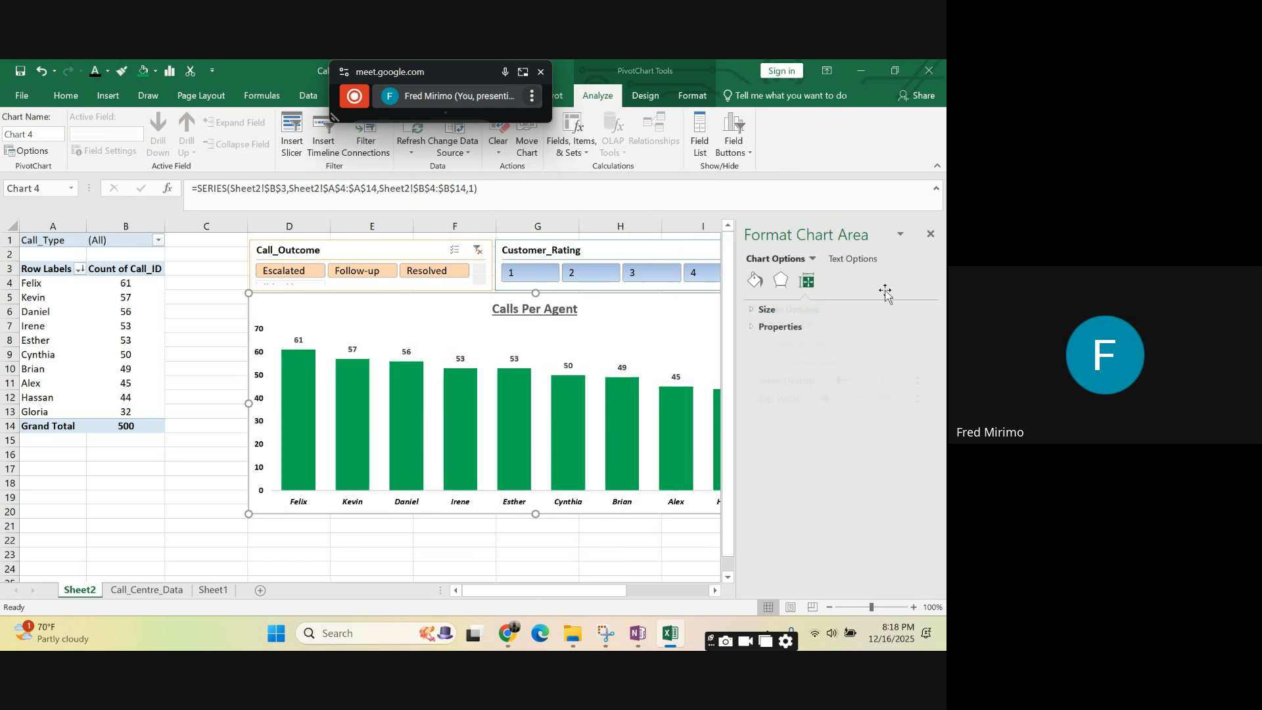
{"action": "left_click", "coordinate": [930, 234]}
{"action": "left_click", "coordinate": [781, 340]}
{"action": "left_click", "coordinate": [896, 358]}
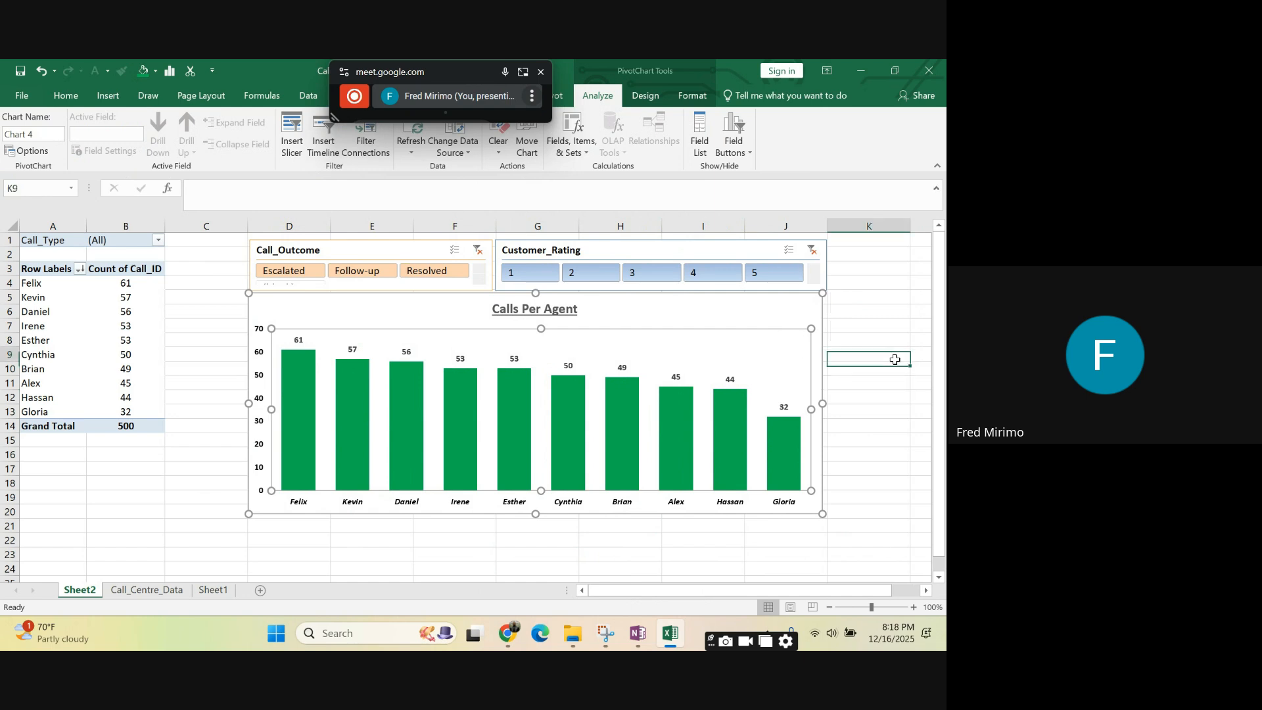
- Lower the chart's top edge slightly and shift the chart a little to the right beneath the slicers
{"action": "left_click", "coordinate": [635, 319]}
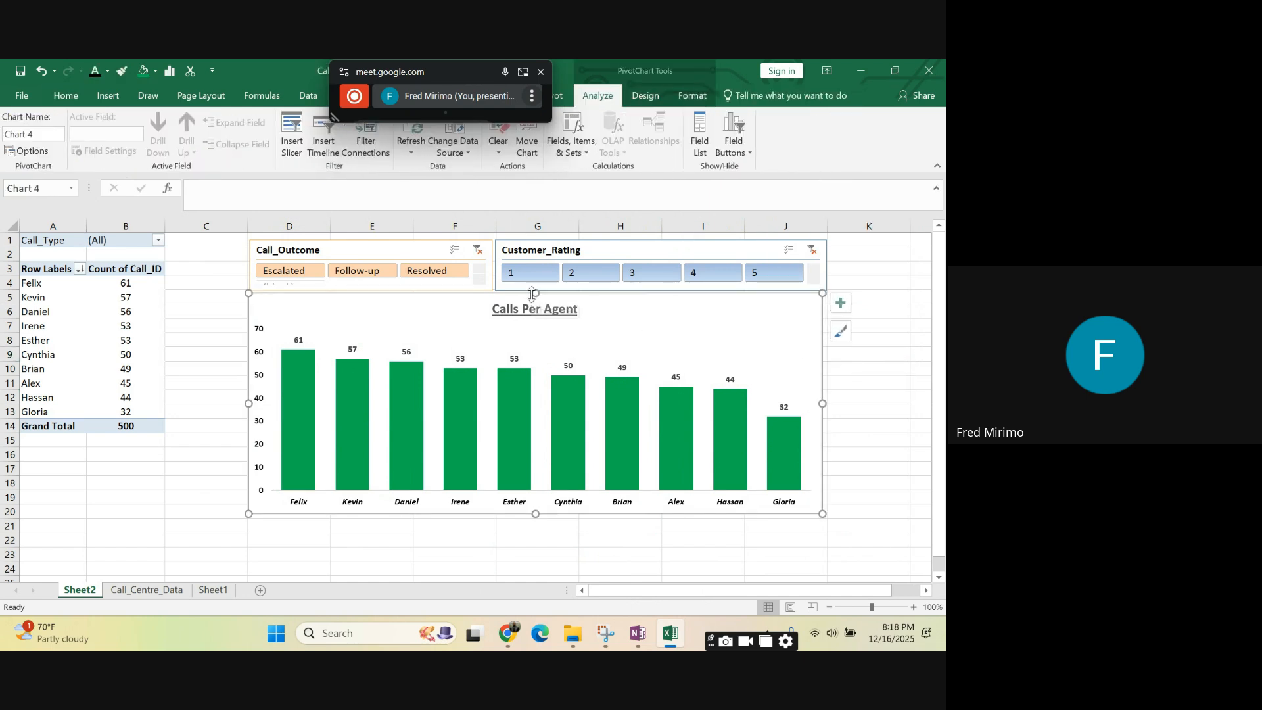
{"action": "left_click_drag", "start_coordinate": [534, 289], "coordinate": [535, 292]}
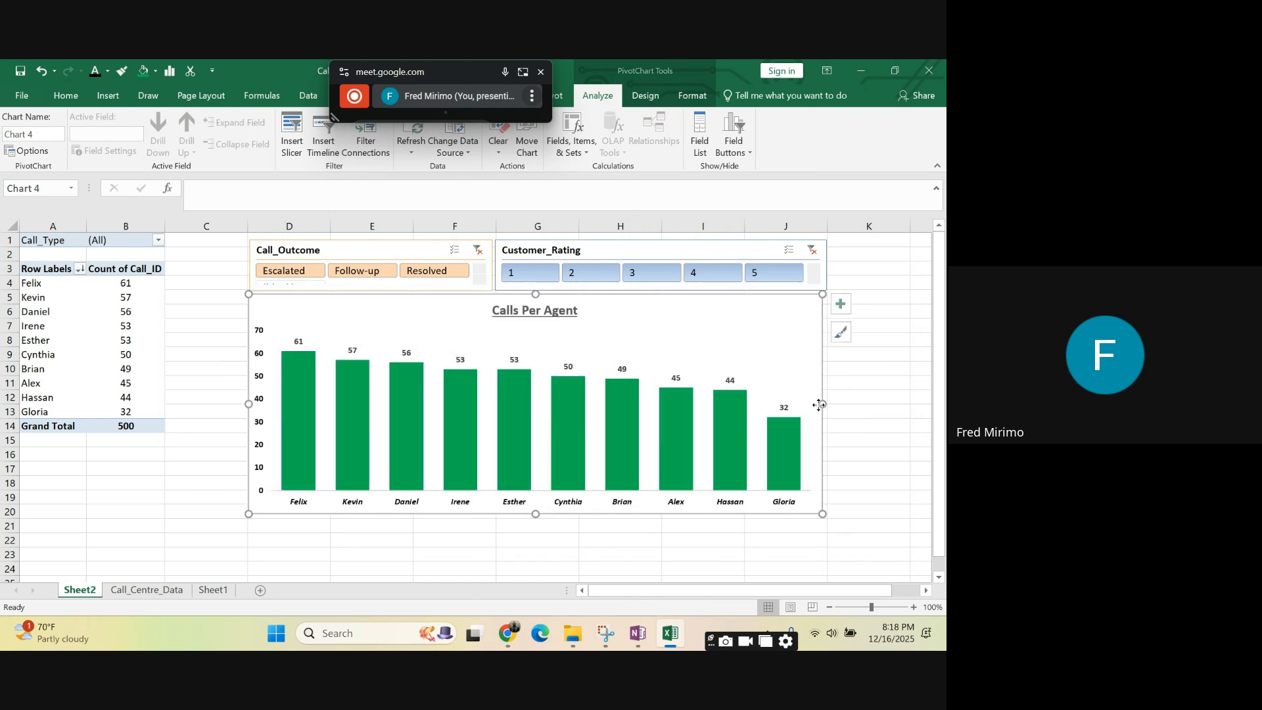
{"action": "left_click_drag", "start_coordinate": [819, 405], "coordinate": [820, 405]}
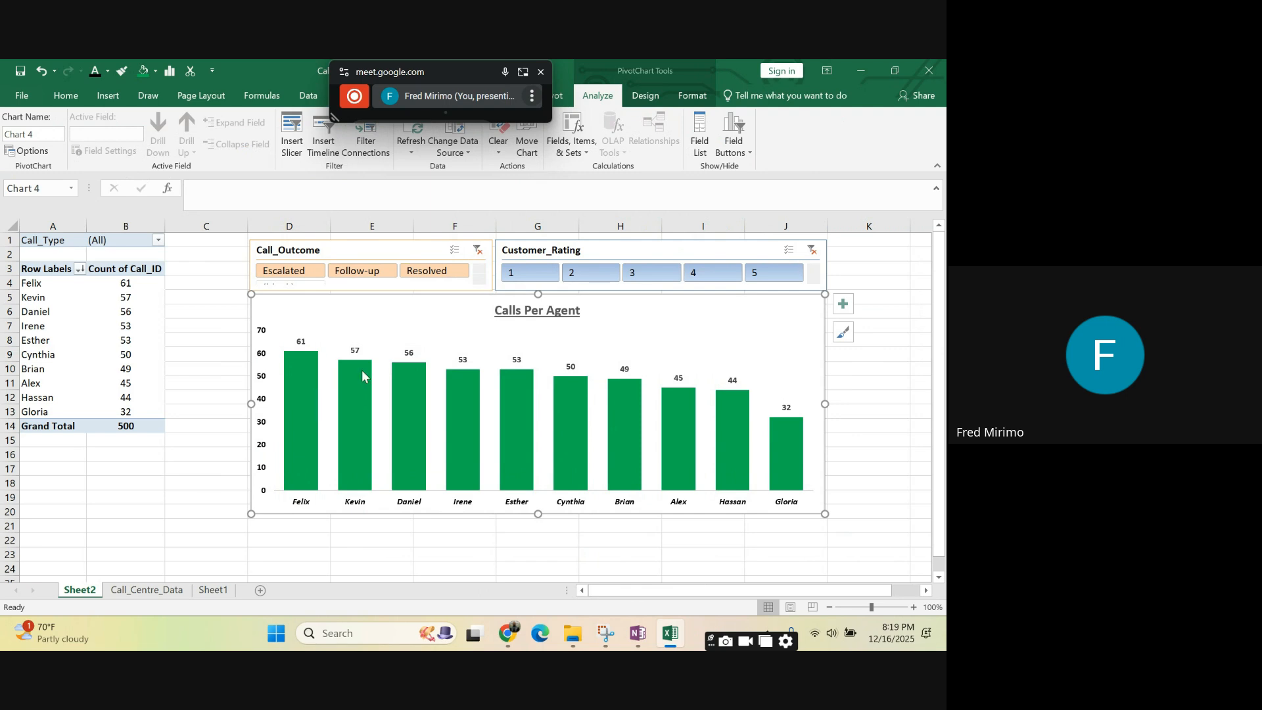
- Filter the PivotTable and chart with the Call_Outcome slicer by Resolved, followed by Follow-up
{"action": "left_click", "coordinate": [443, 275]}
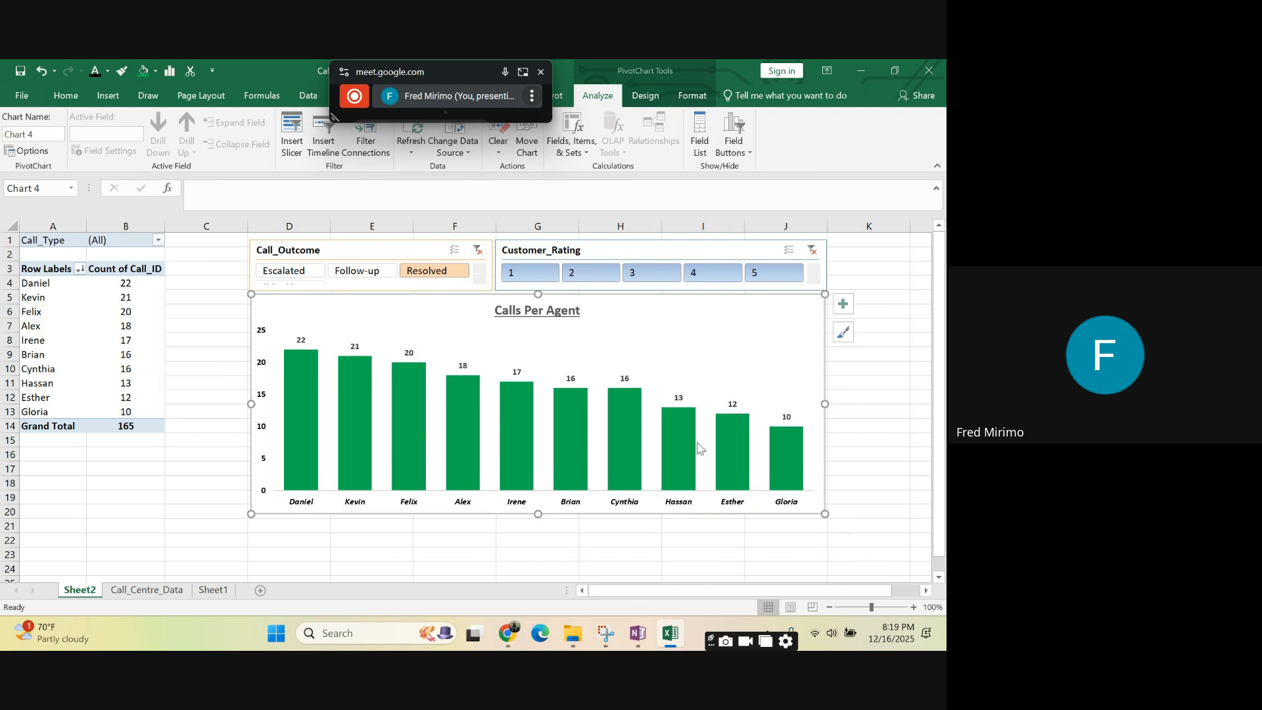
{"action": "left_click", "coordinate": [367, 276]}
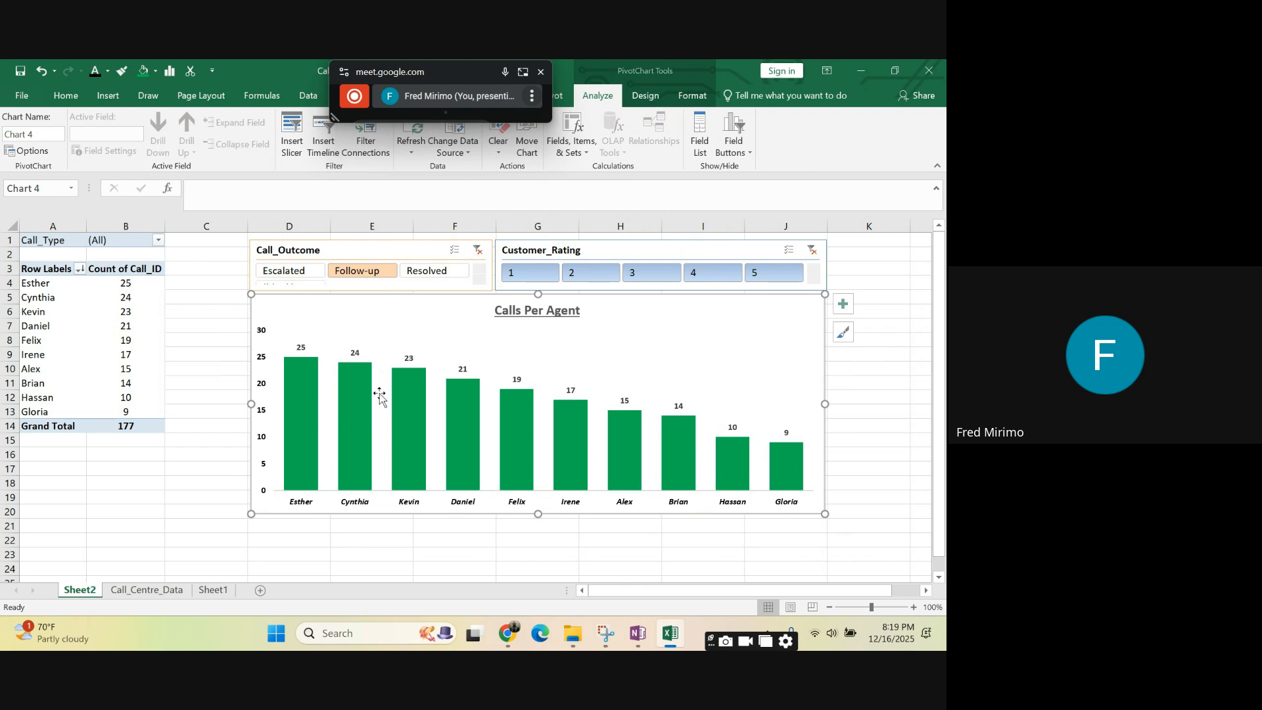
- Filter the PivotTable and chart to Escalated calls and exclude customer ratings 2 and 4 with the slicers
{"action": "left_click", "coordinate": [284, 272]}
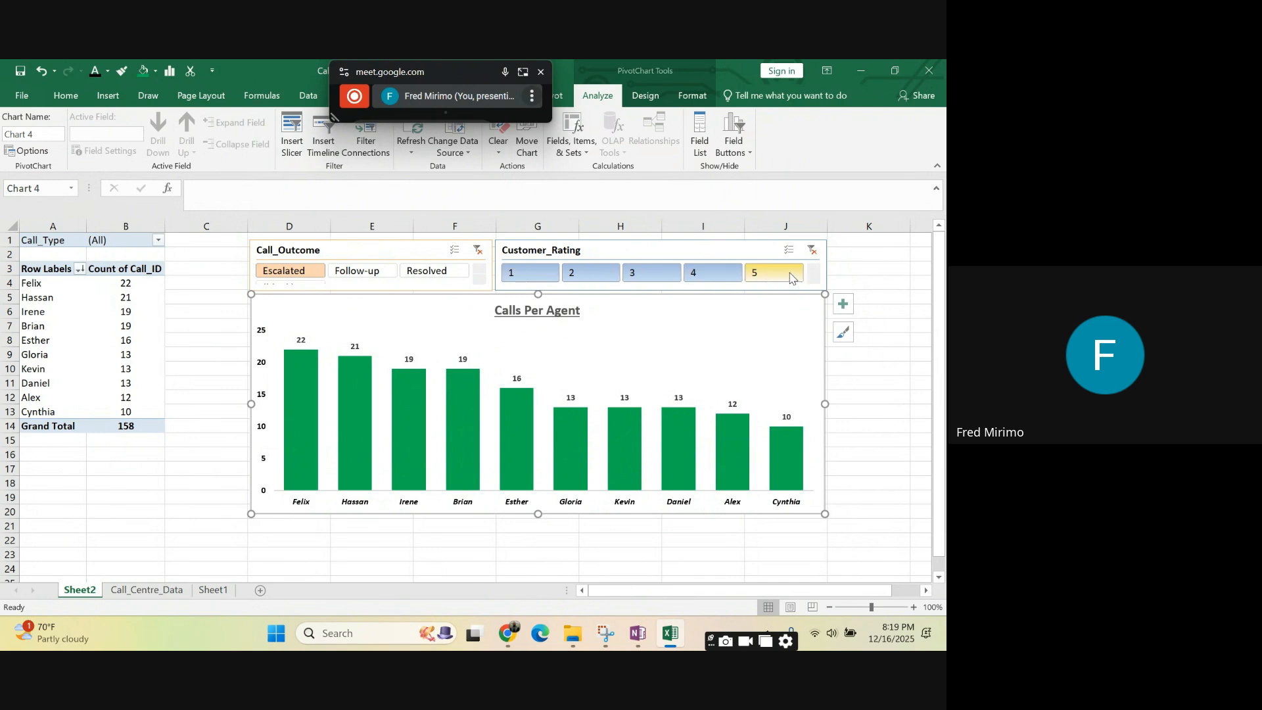
{"action": "left_click", "coordinate": [578, 276]}
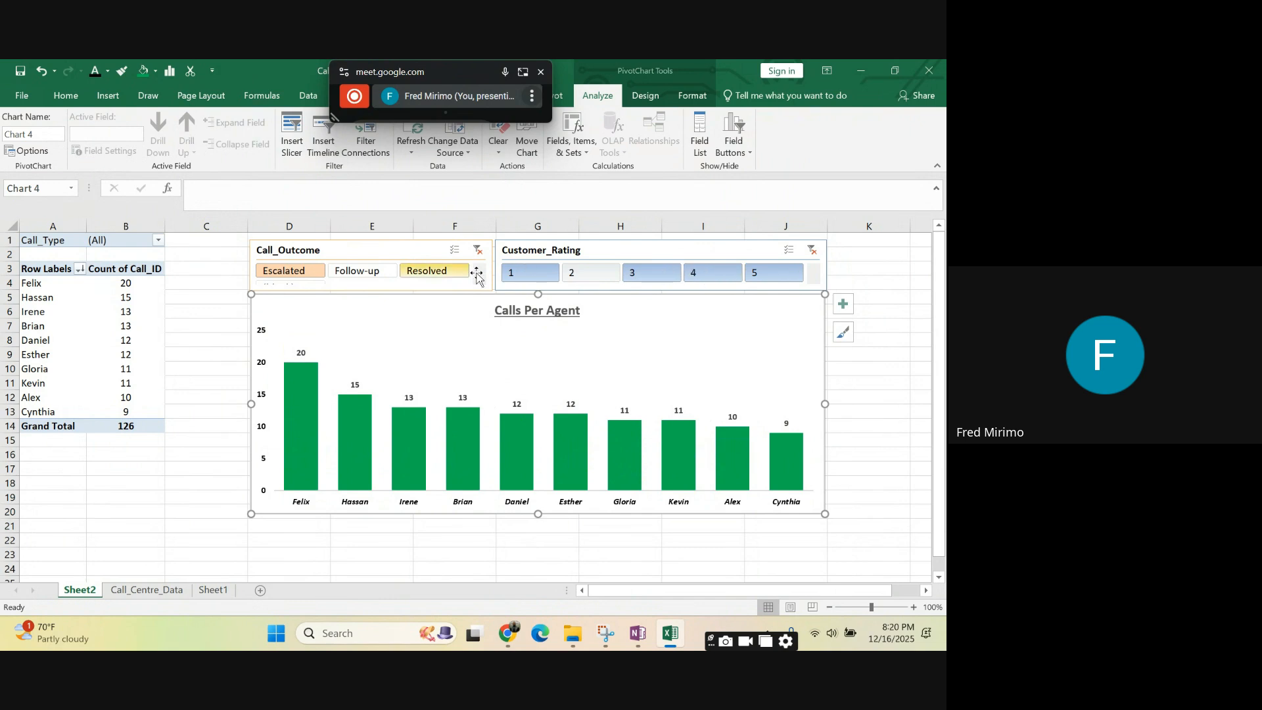
{"action": "left_click", "coordinate": [710, 274]}
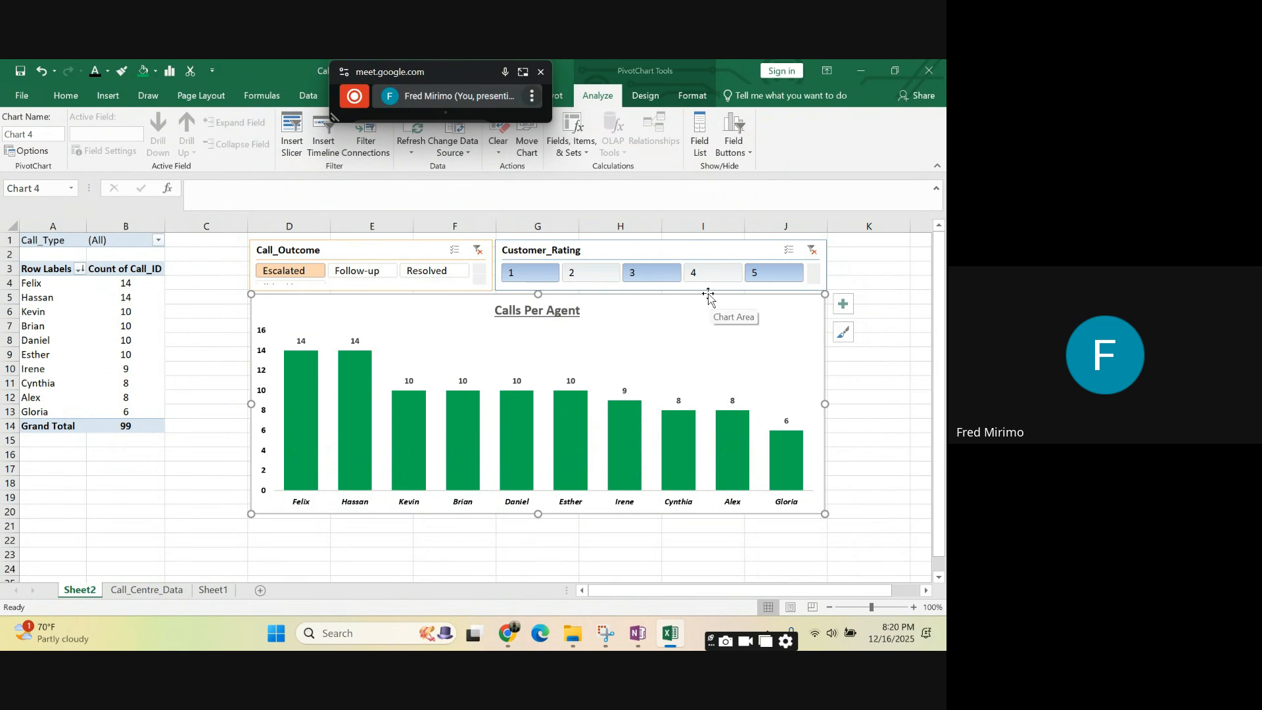
- Widen the chart slightly on both sides and nudge it into line beneath the slicers
{"action": "left_click", "coordinate": [624, 552]}
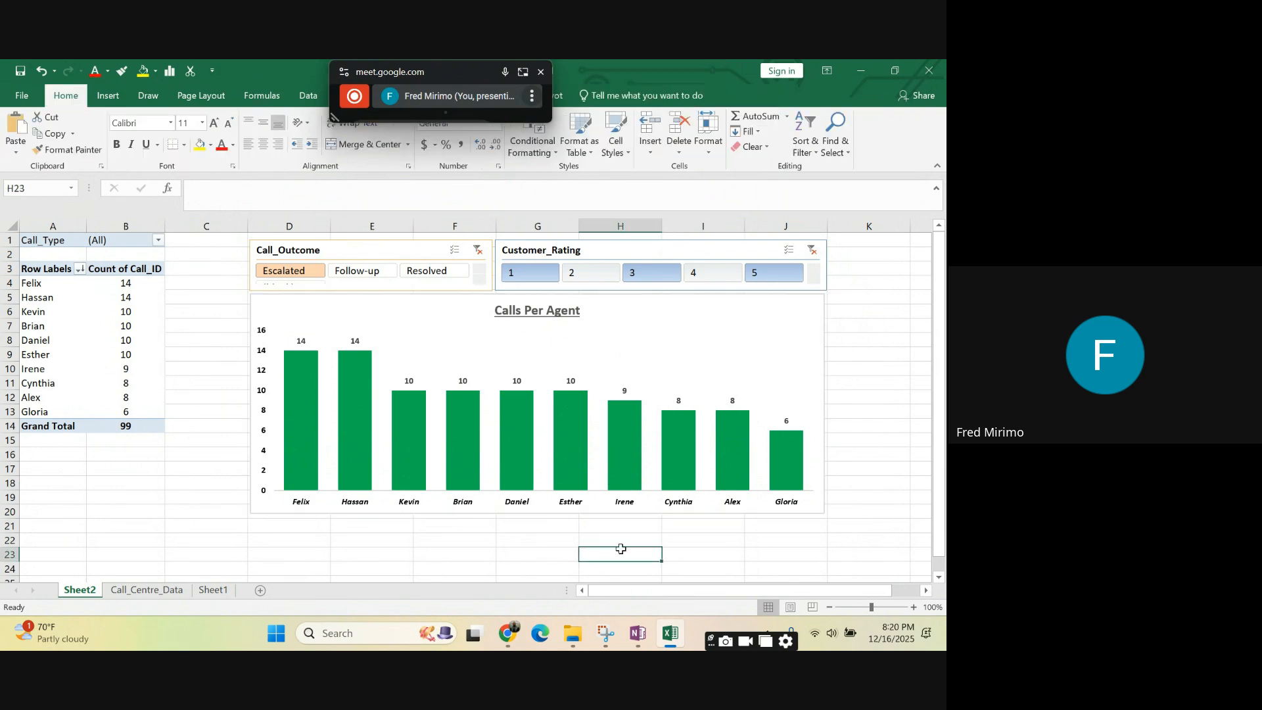
{"action": "left_click", "coordinate": [265, 297]}
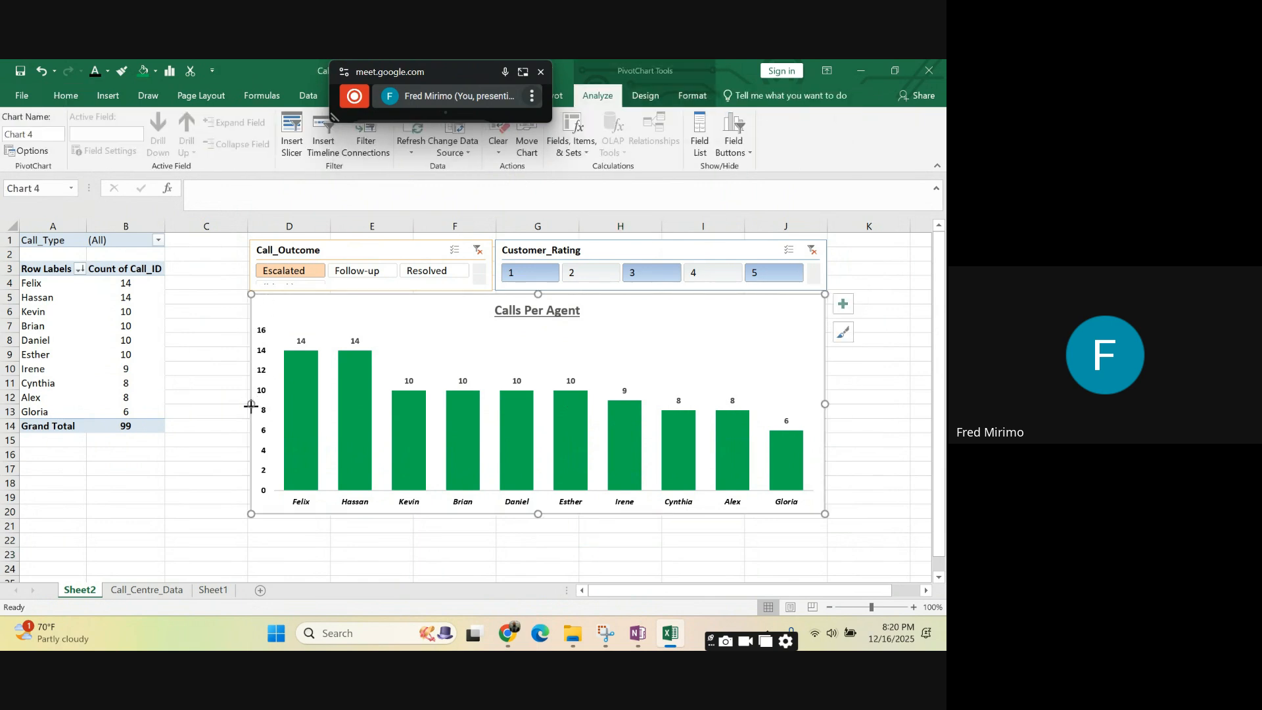
{"action": "left_click_drag", "start_coordinate": [250, 405], "coordinate": [248, 406]}
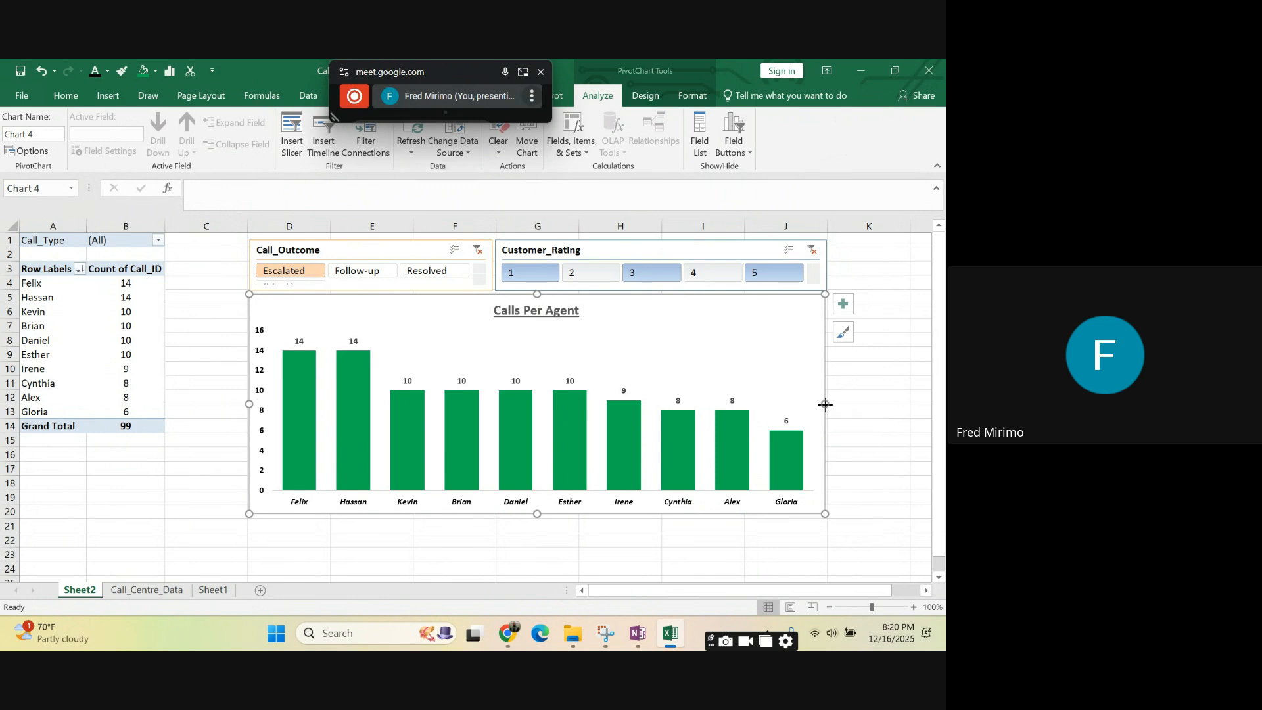
{"action": "left_click_drag", "start_coordinate": [826, 404], "coordinate": [827, 403]}
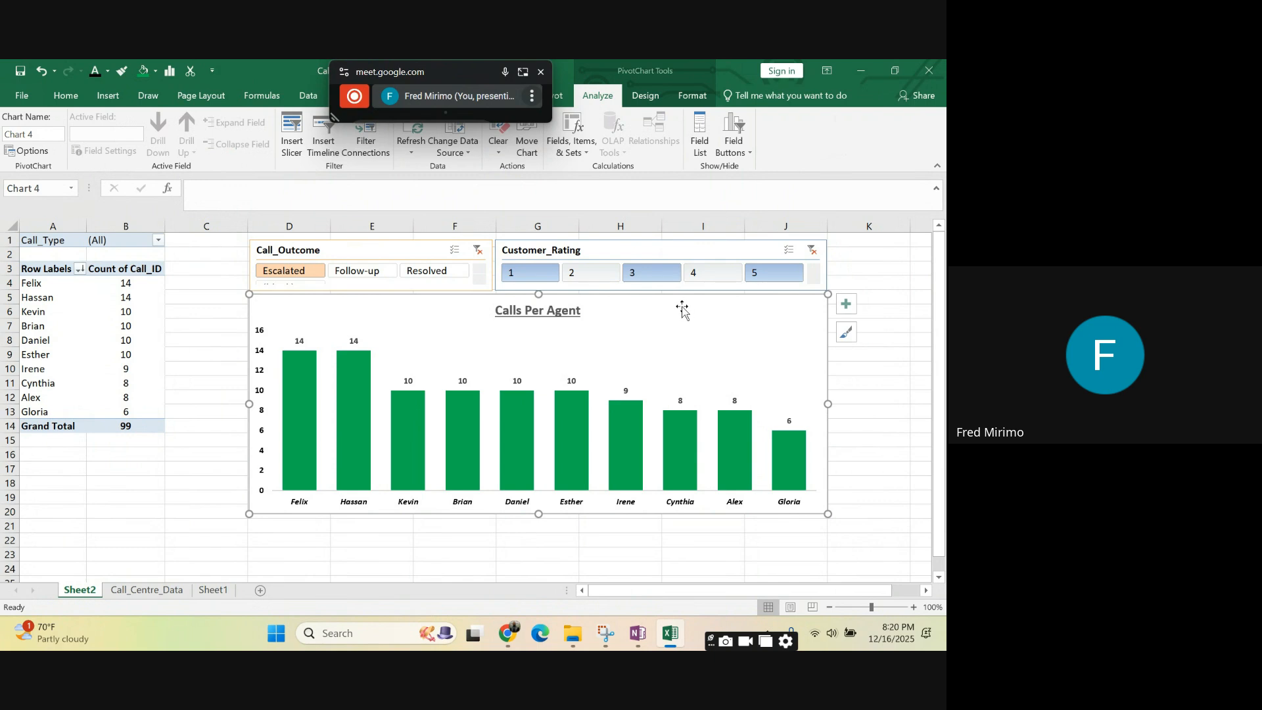
{"action": "left_click_drag", "start_coordinate": [678, 303], "coordinate": [681, 301]}
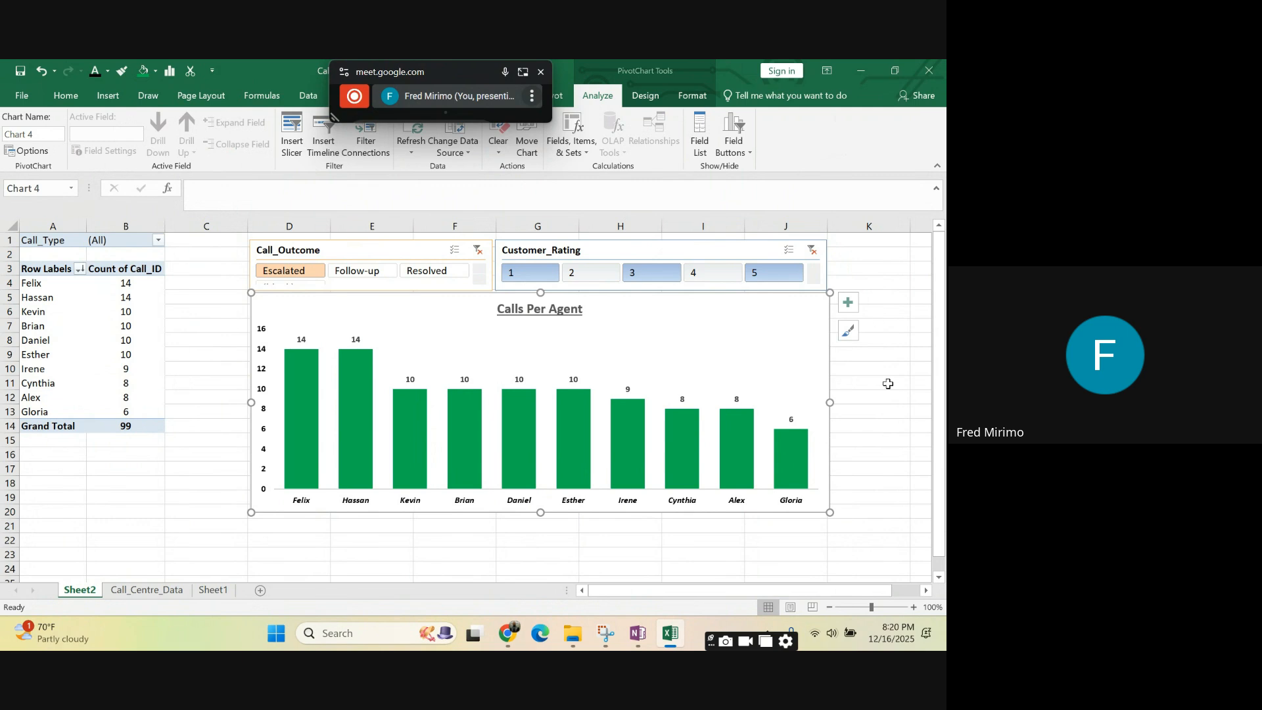
{"action": "left_click", "coordinate": [882, 408]}
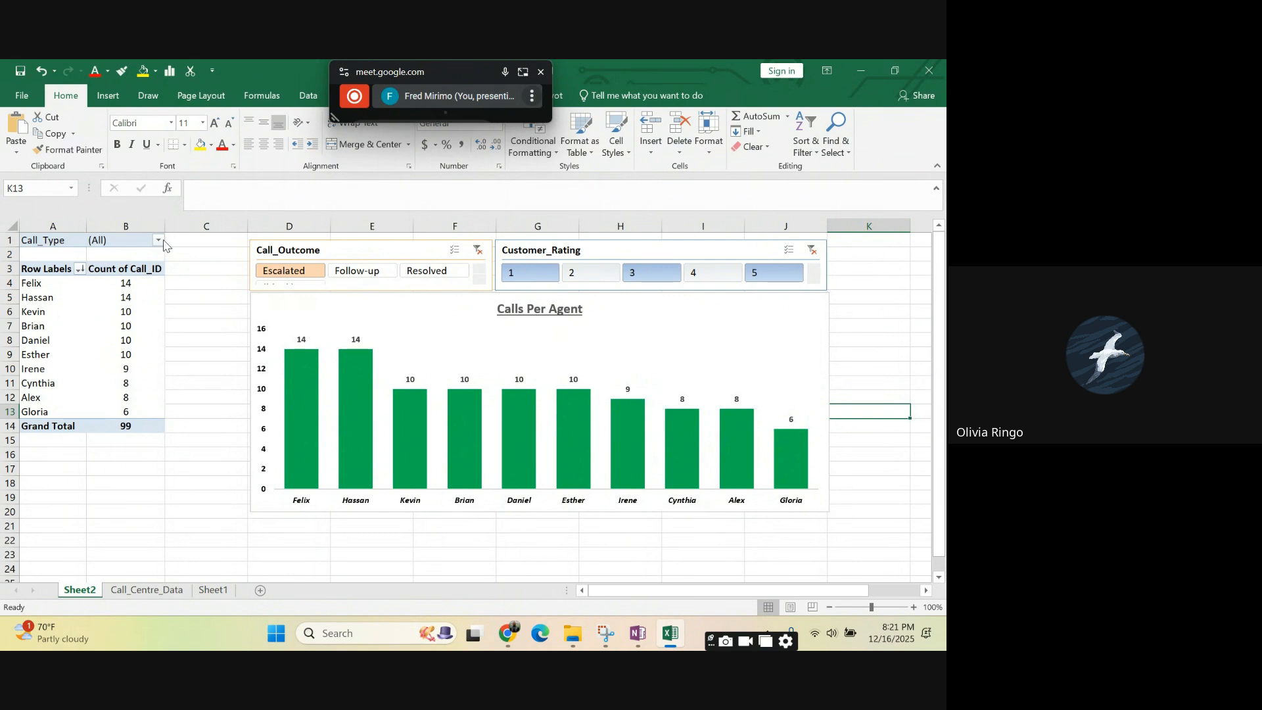
- Filter the escalated calls by Customer_Rating, choosing 3, 4, 1, 2, 3, 4 and 5 in turn
{"action": "left_click", "coordinate": [654, 278]}
{"action": "left_click", "coordinate": [722, 275]}
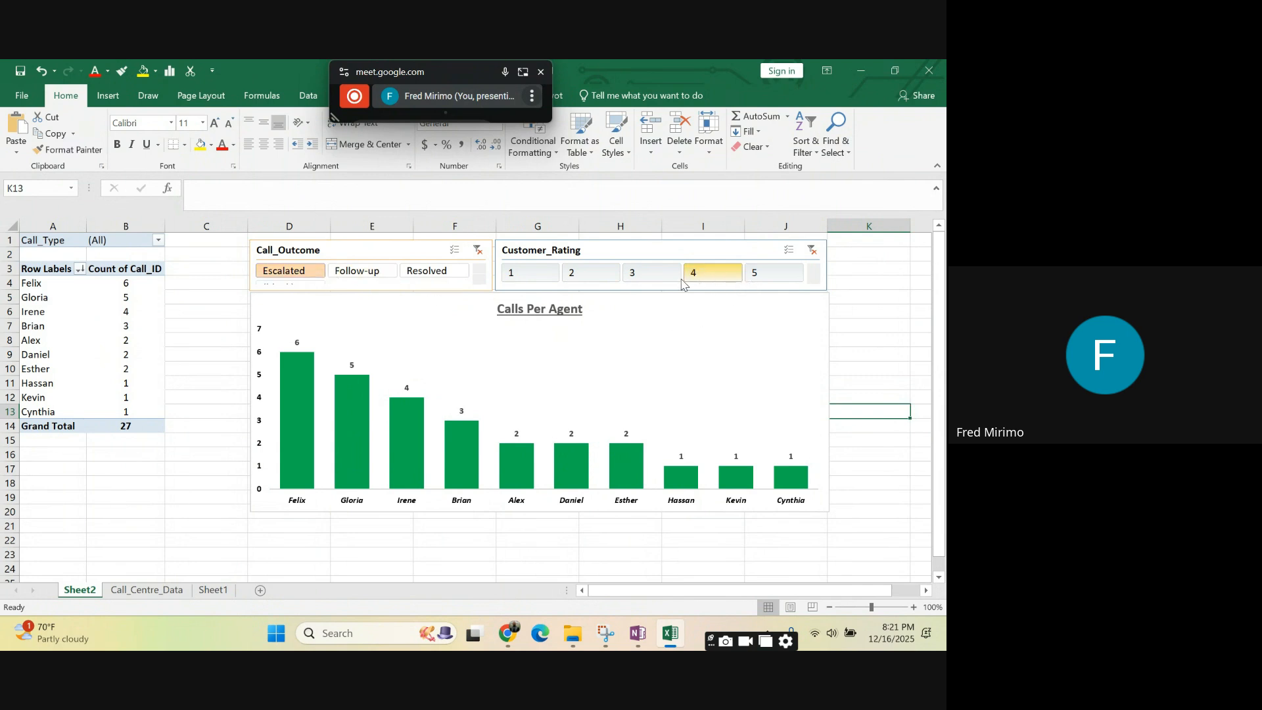
{"action": "left_click", "coordinate": [534, 278]}
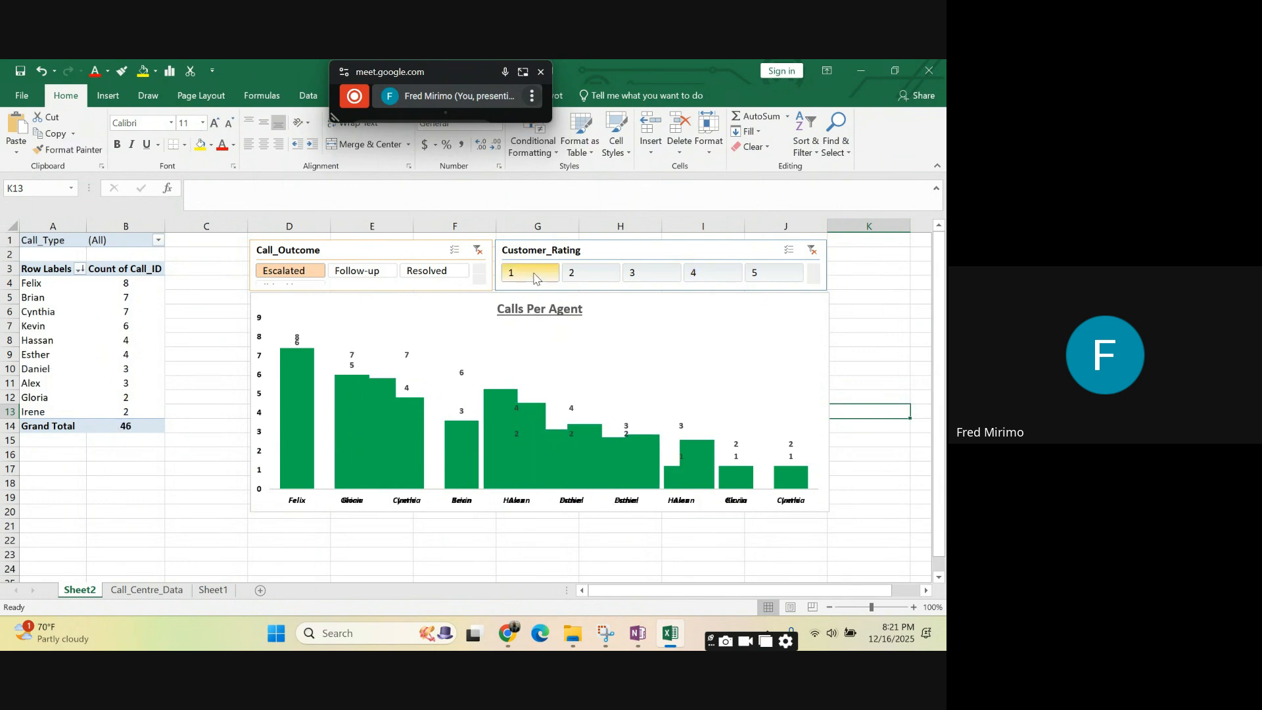
{"action": "left_click", "coordinate": [602, 279]}
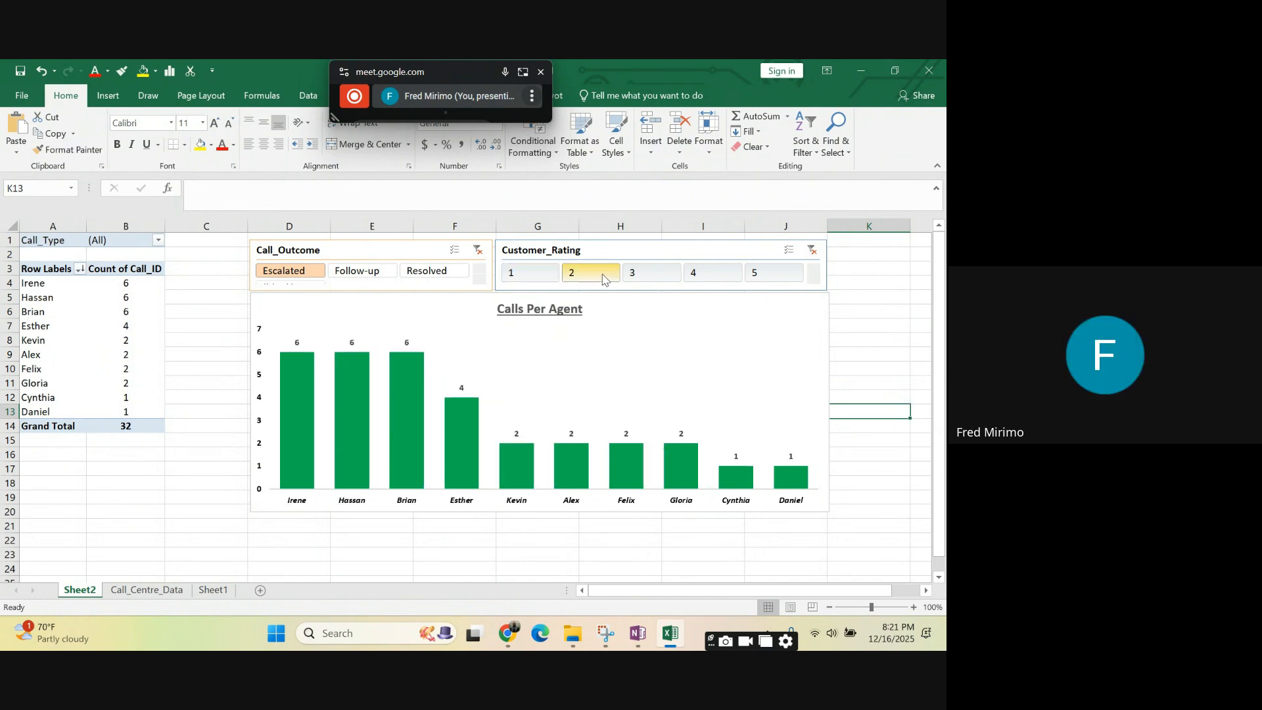
{"action": "left_click", "coordinate": [670, 276]}
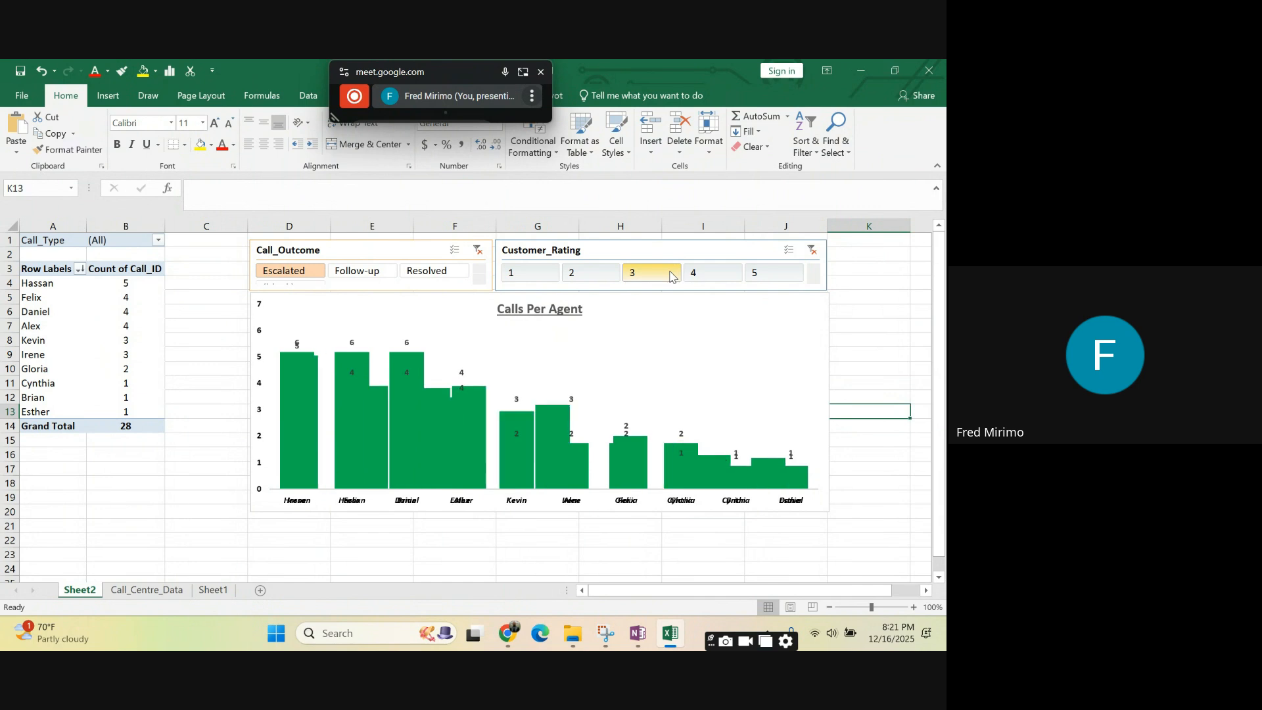
{"action": "left_click", "coordinate": [717, 273]}
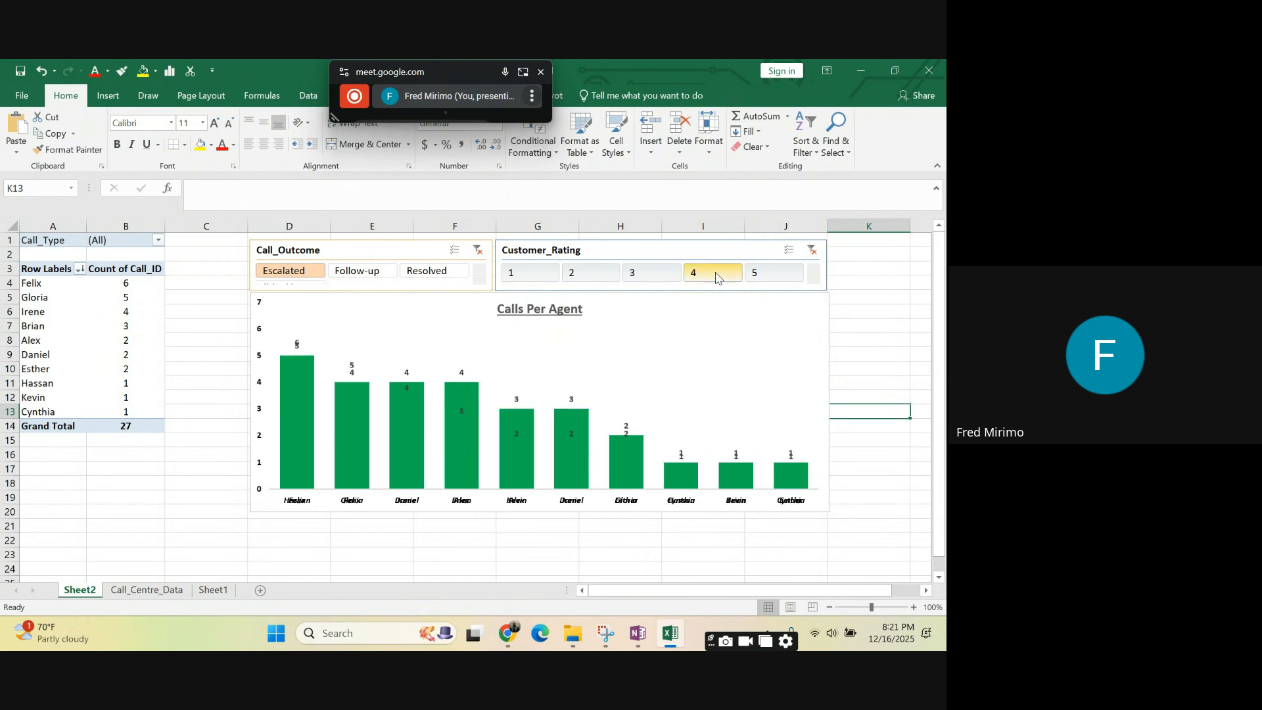
{"action": "left_click", "coordinate": [762, 276]}
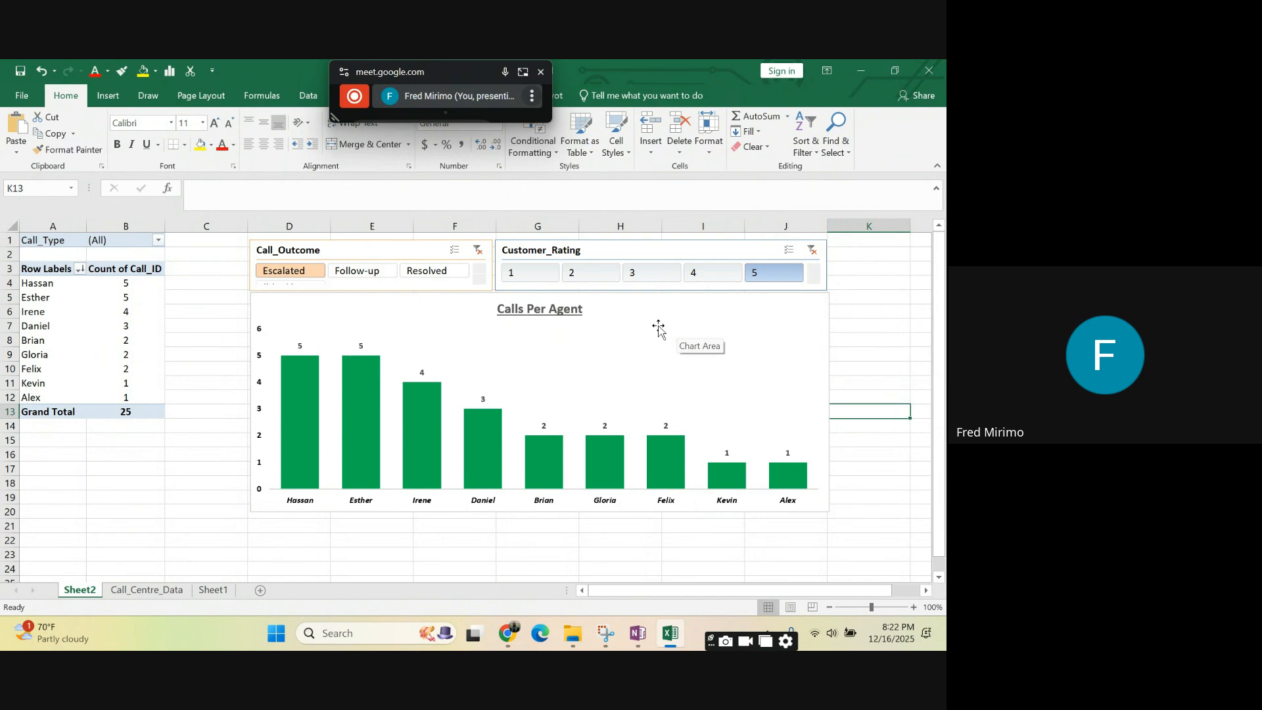
- Narrow the chart slightly at its right edge to match the width of the slicers
{"action": "left_click", "coordinate": [787, 349]}
{"action": "left_click", "coordinate": [832, 403]}
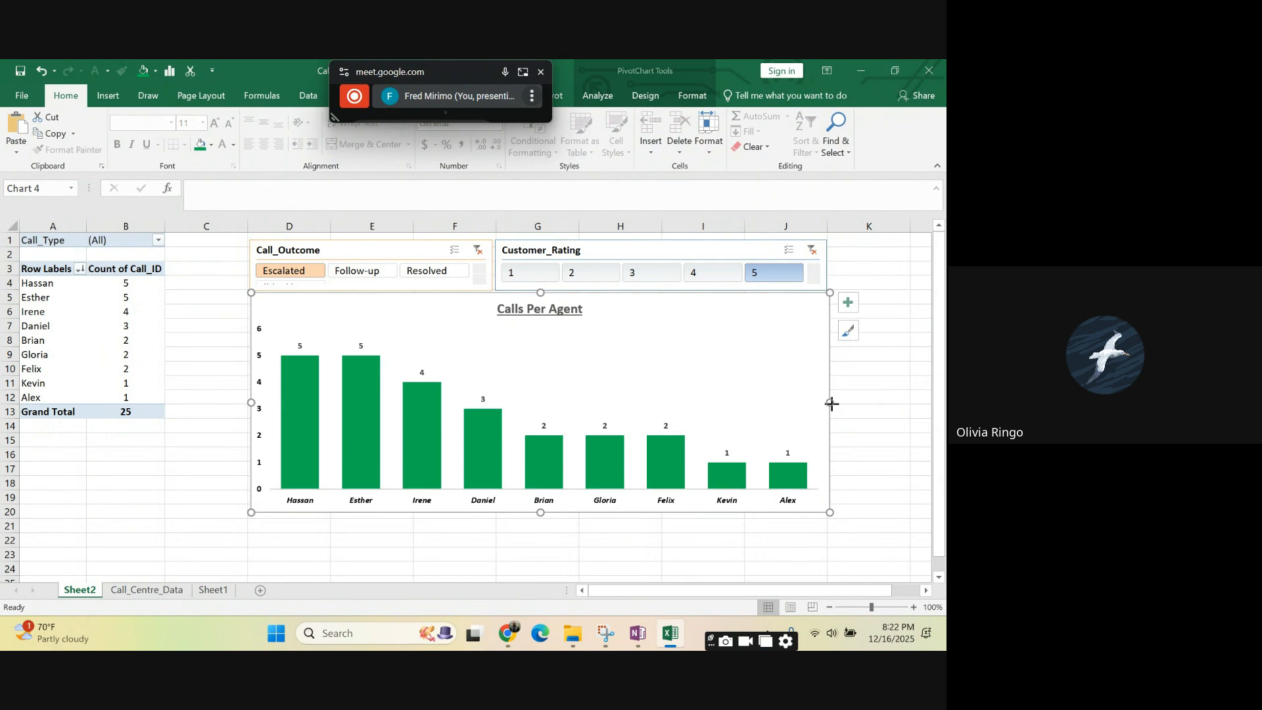
{"action": "left_click_drag", "start_coordinate": [831, 405], "coordinate": [826, 401]}
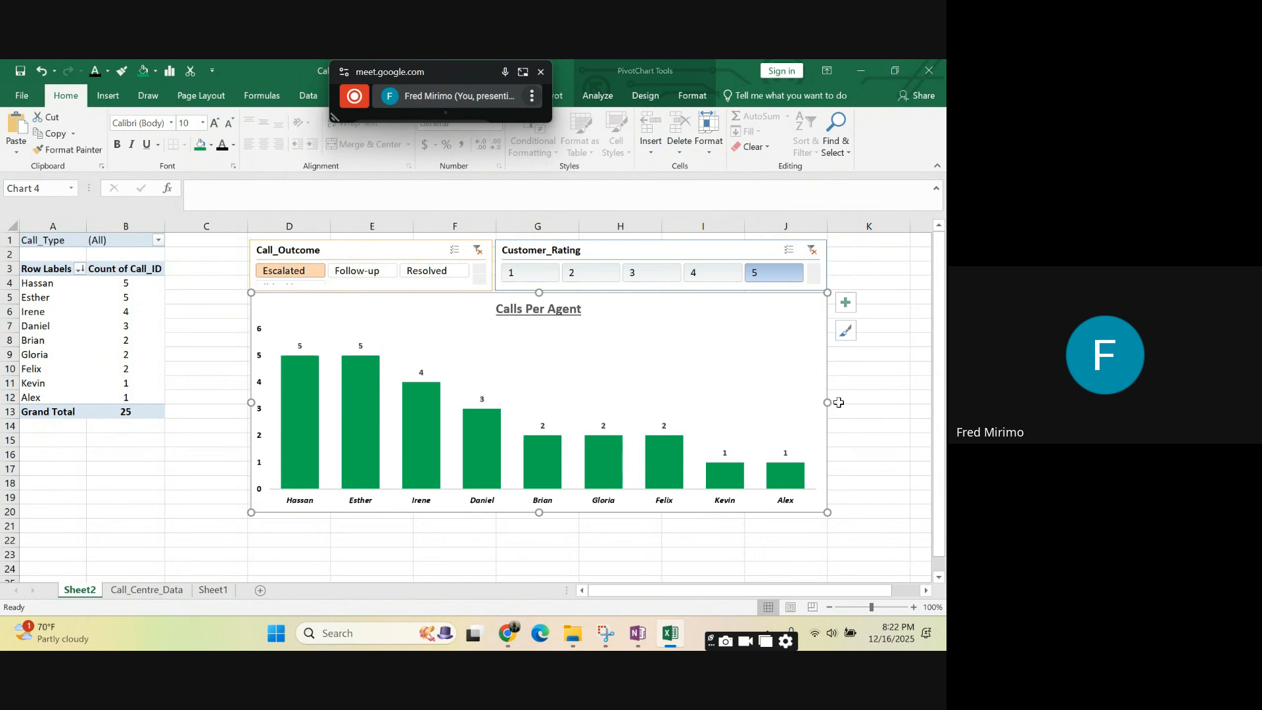
{"action": "left_click", "coordinate": [867, 425]}
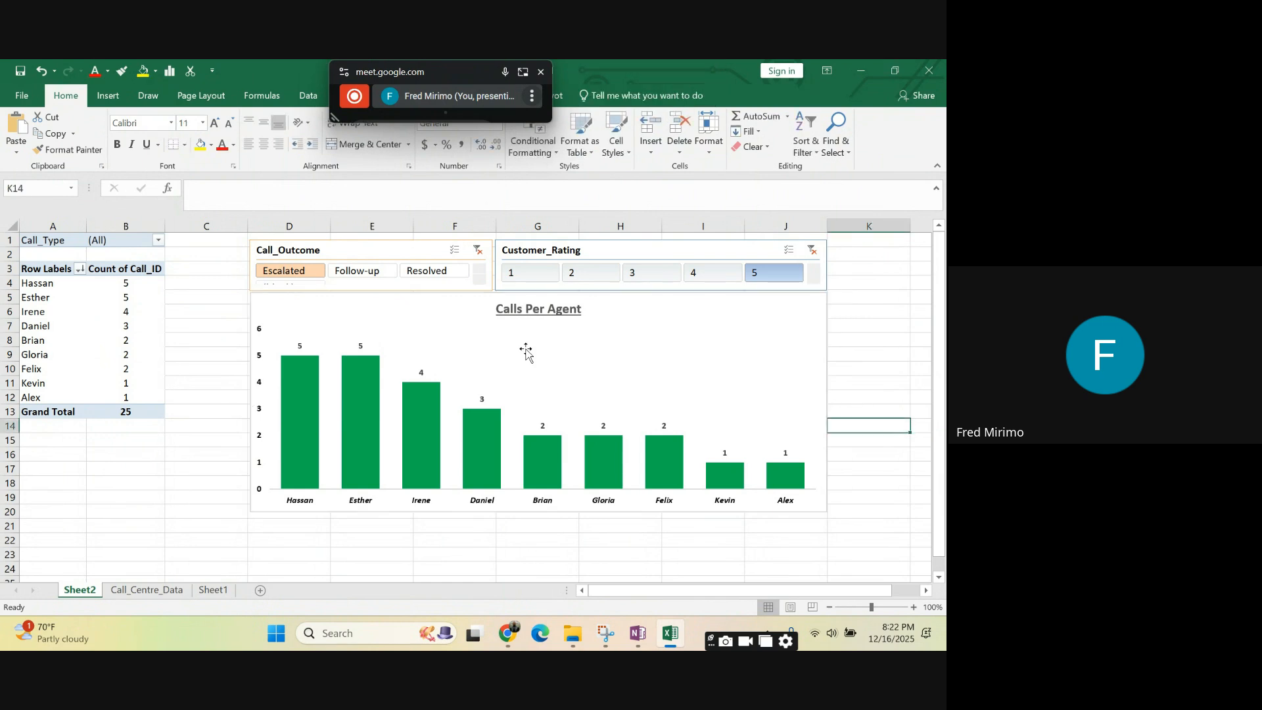
{"action": "left_click", "coordinate": [270, 315]}
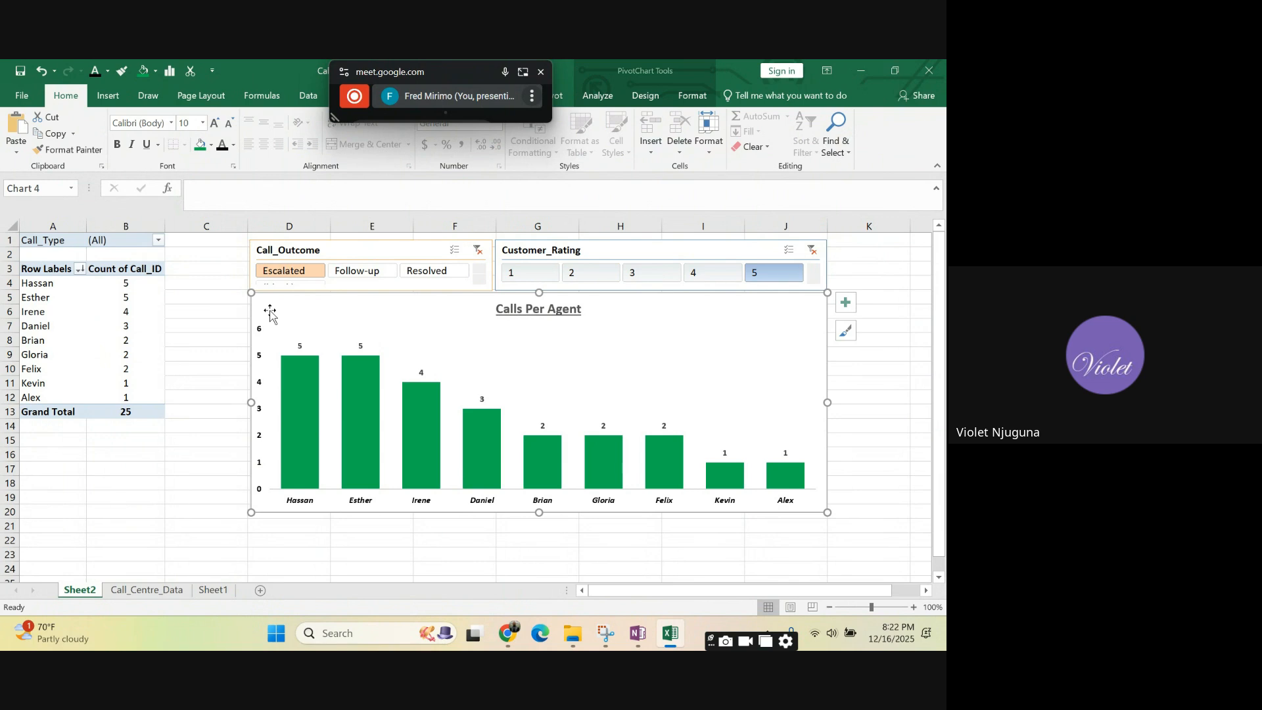
{"action": "left_click", "coordinate": [876, 423]}
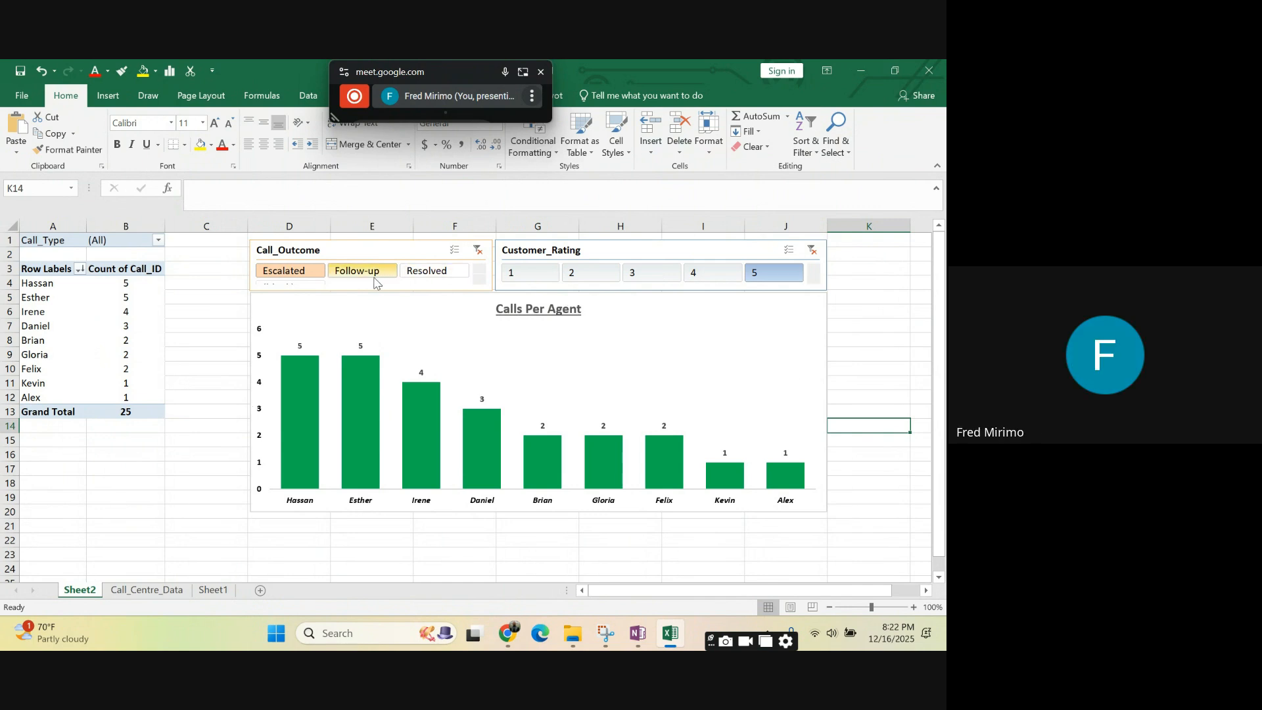
{"action": "left_click", "coordinate": [726, 345]}
{"action": "double_click", "coordinate": [729, 346]}
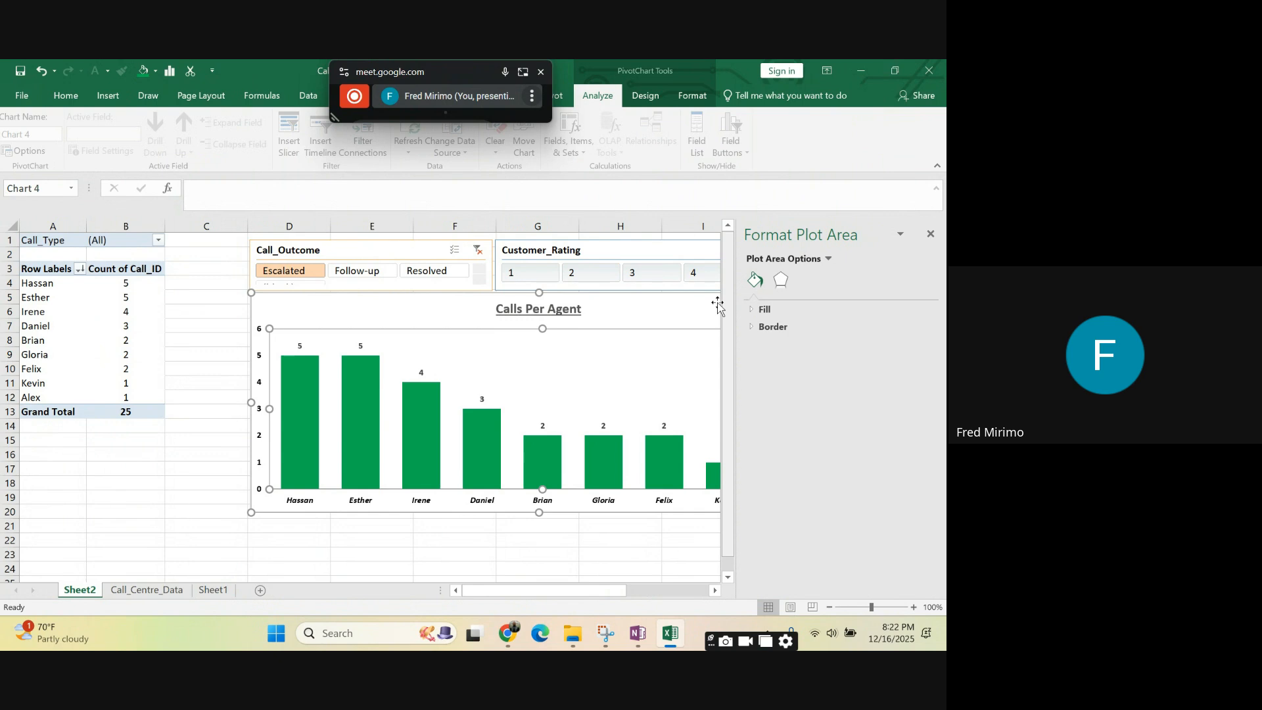
{"action": "left_click", "coordinate": [931, 234]}
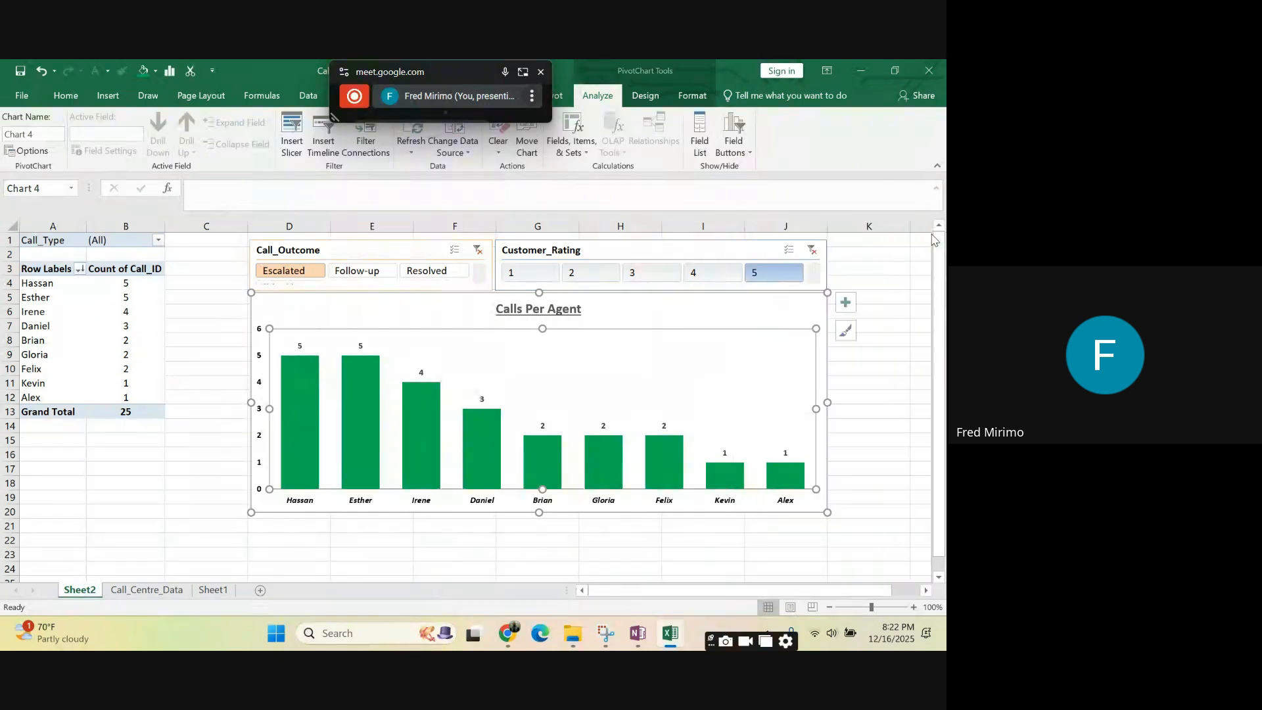
- Extend the chart's left and right edges slightly outward to match the slicer borders
{"action": "left_click", "coordinate": [725, 318]}
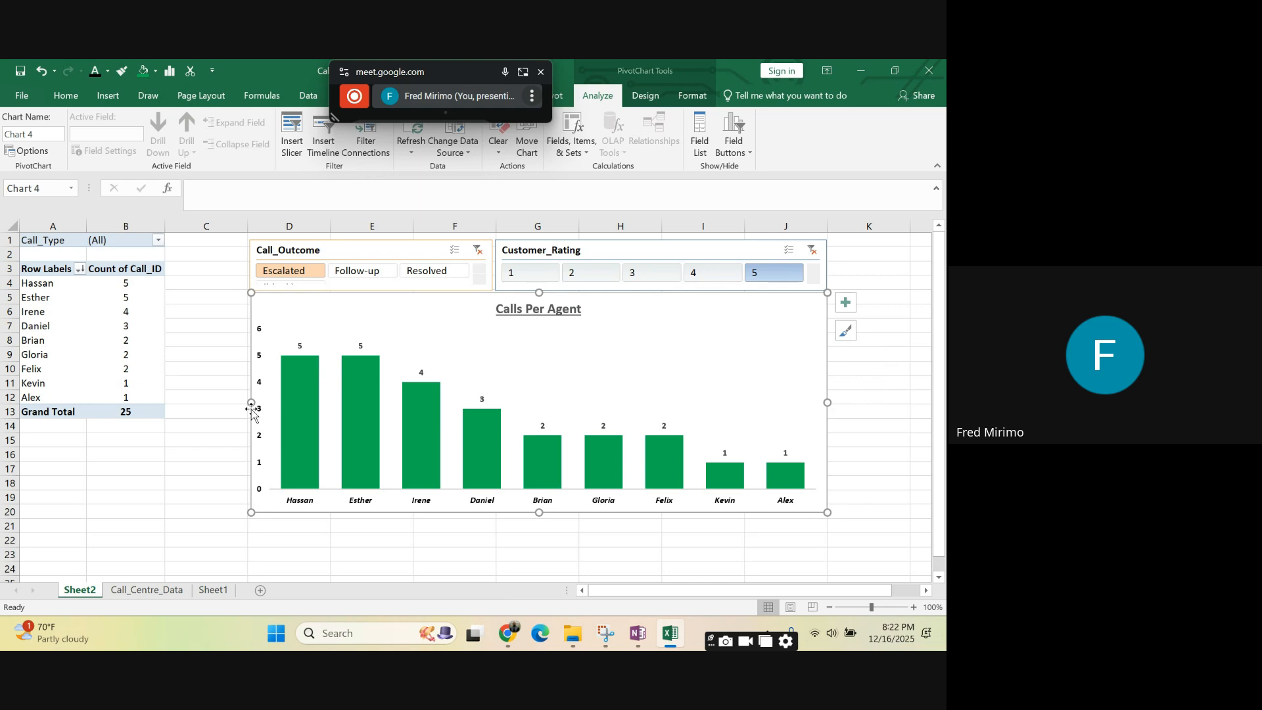
{"action": "left_click_drag", "start_coordinate": [250, 402], "coordinate": [250, 404]}
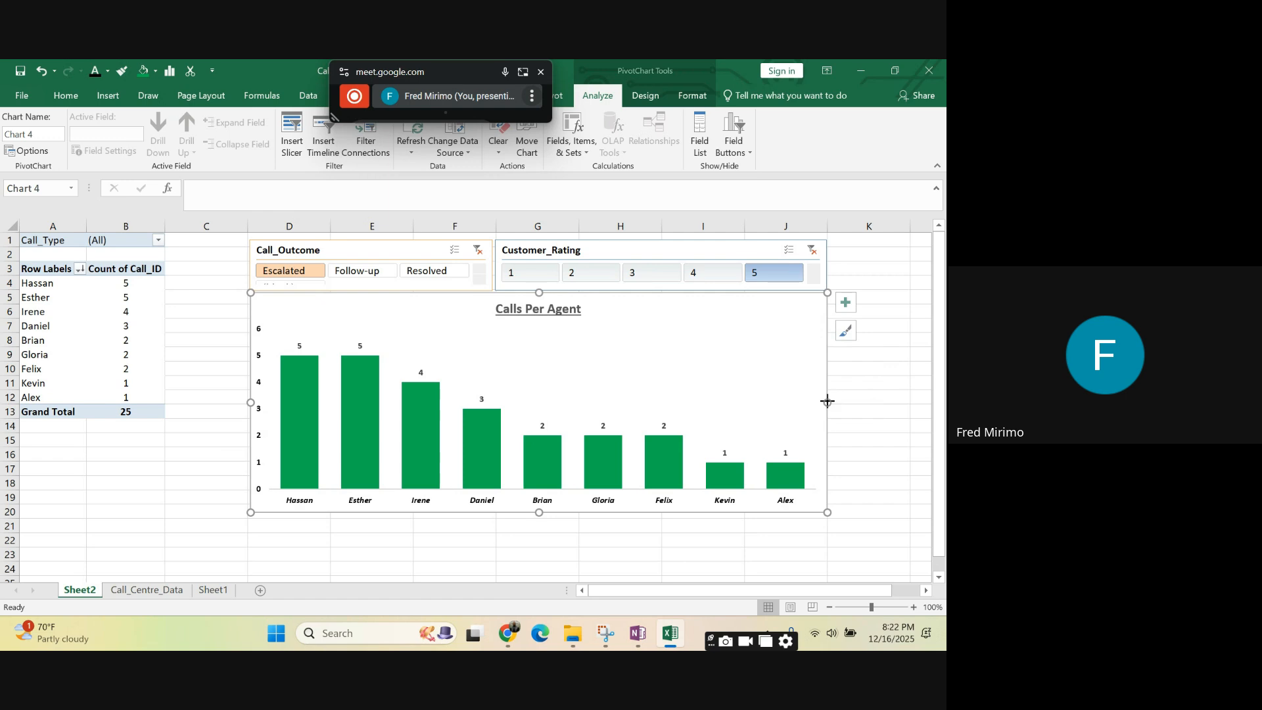
{"action": "left_click_drag", "start_coordinate": [828, 401], "coordinate": [828, 401]}
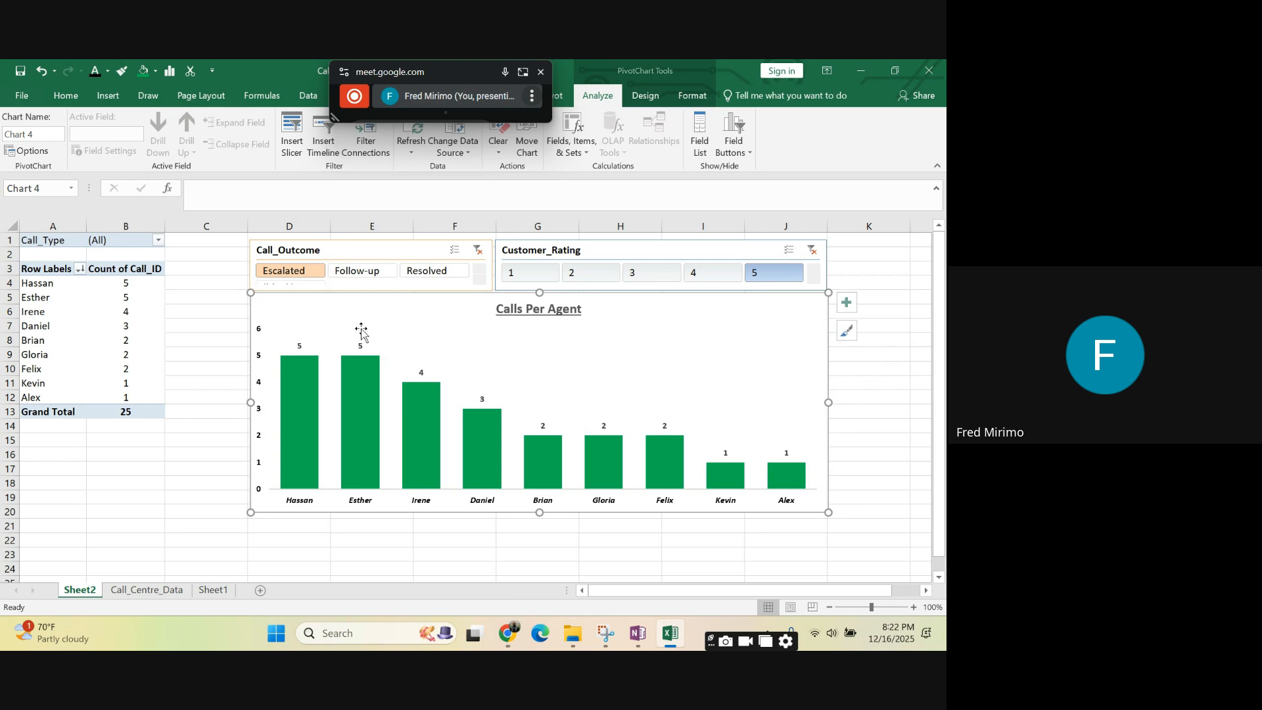
- Filter the PivotTable and chart by Customer_Rating 1 and move the floating meeting window away from the workbook title
{"action": "left_click", "coordinate": [524, 276]}
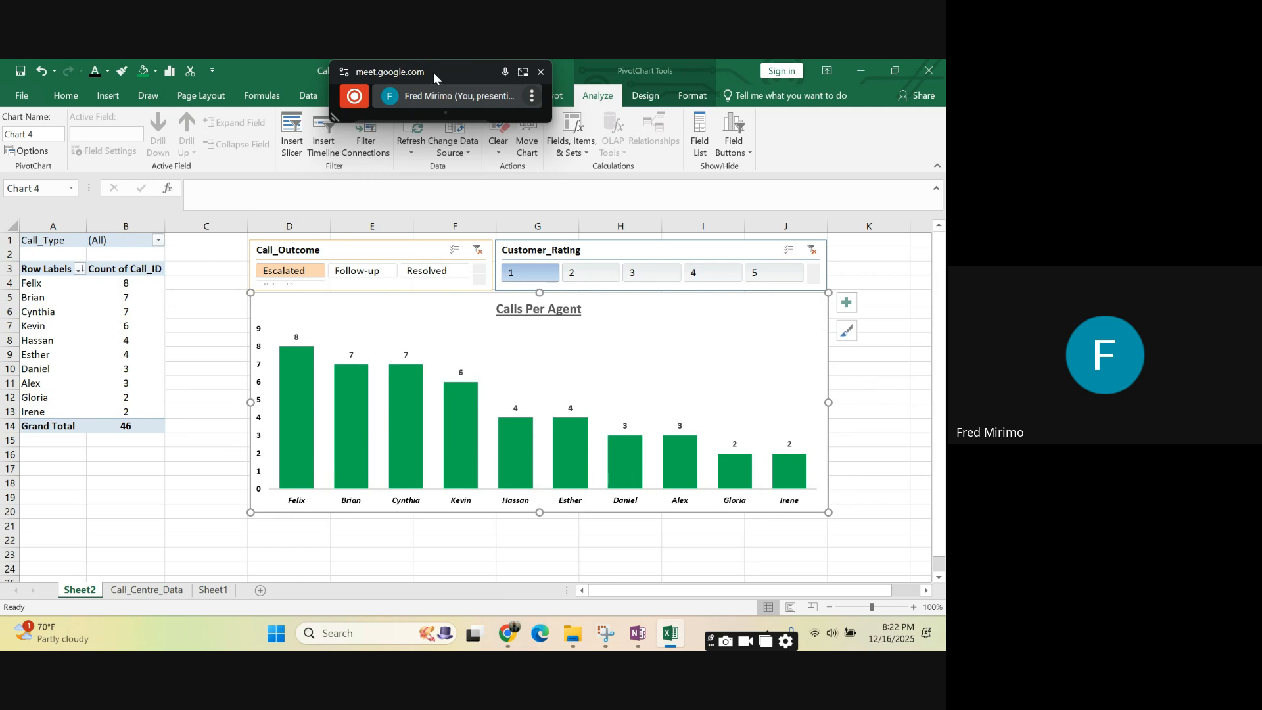
{"action": "left_click_drag", "start_coordinate": [433, 72], "coordinate": [834, 80]}
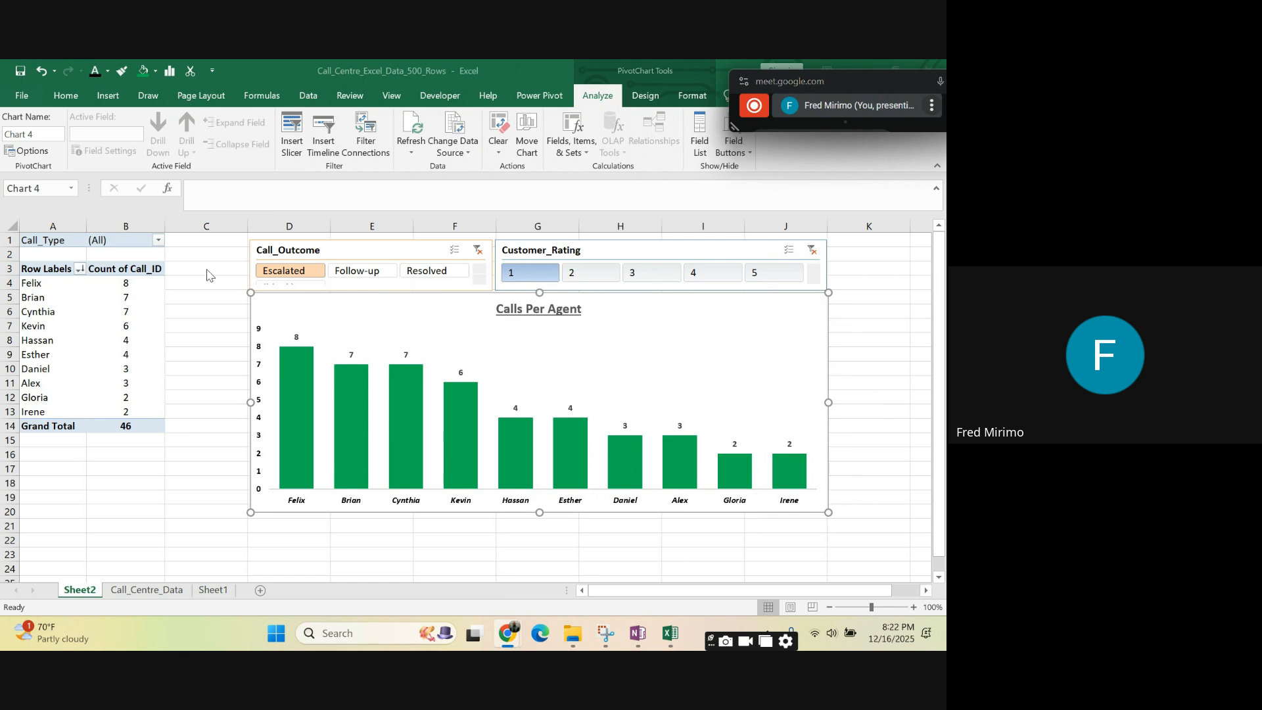
{"action": "left_click", "coordinate": [202, 425]}
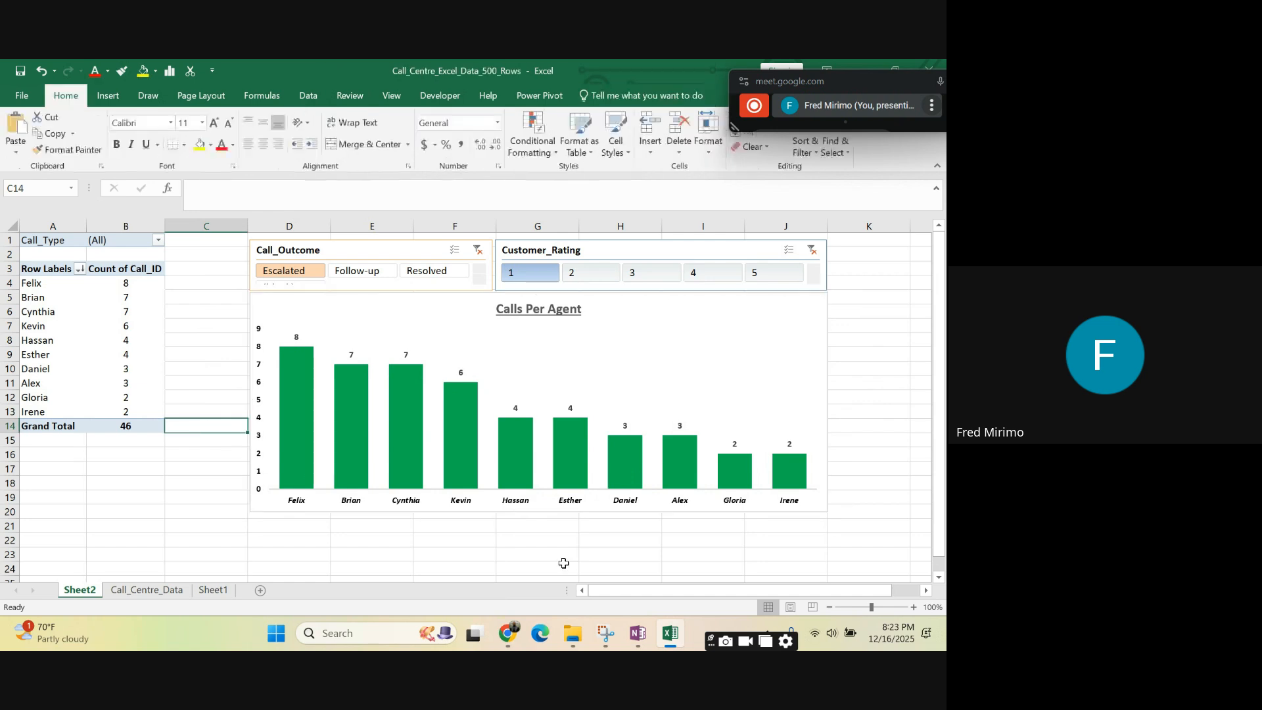
{"action": "mouse_move", "coordinate": [628, 595]}
{"action": "left_mouse_down"}
{"action": "mouse_move", "coordinate": [693, 595]}
{"action": "mouse_move", "coordinate": [620, 588]}
{"action": "left_mouse_up"}
{"action": "left_click", "coordinate": [169, 519]}
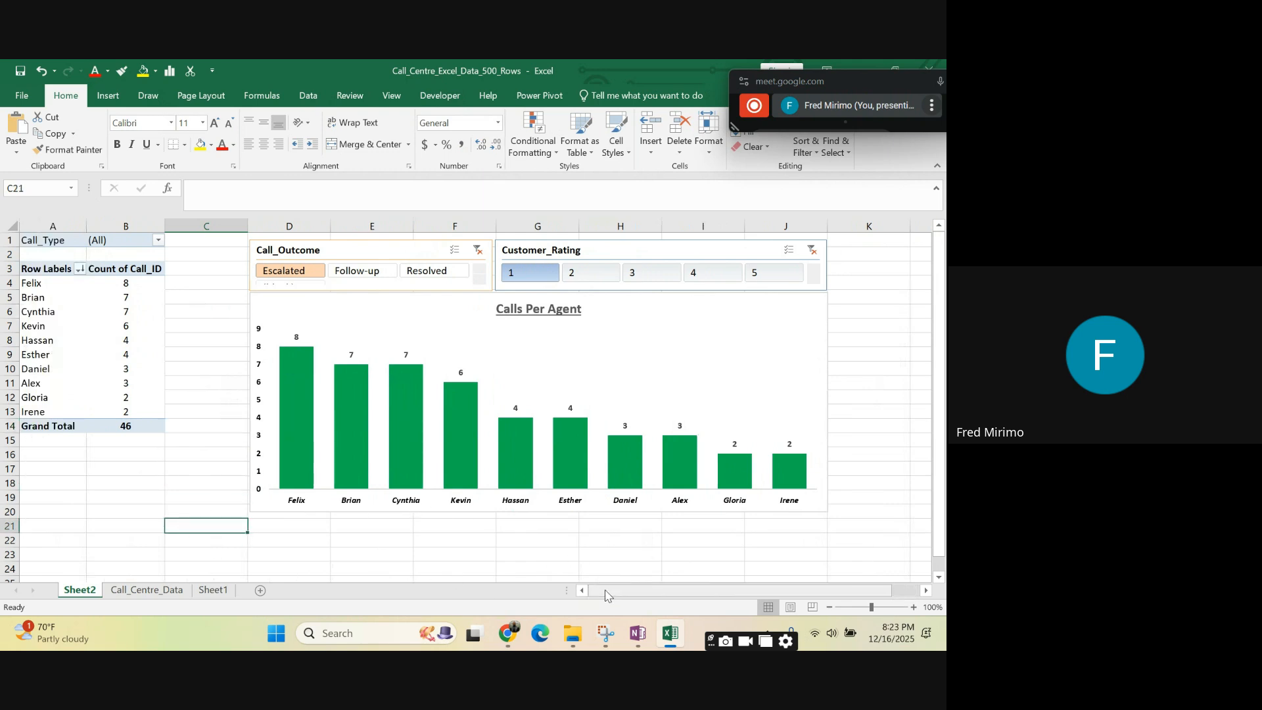
- Widen column B slightly to give the Count of Call_ID values more room
{"action": "left_click", "coordinate": [796, 343]}
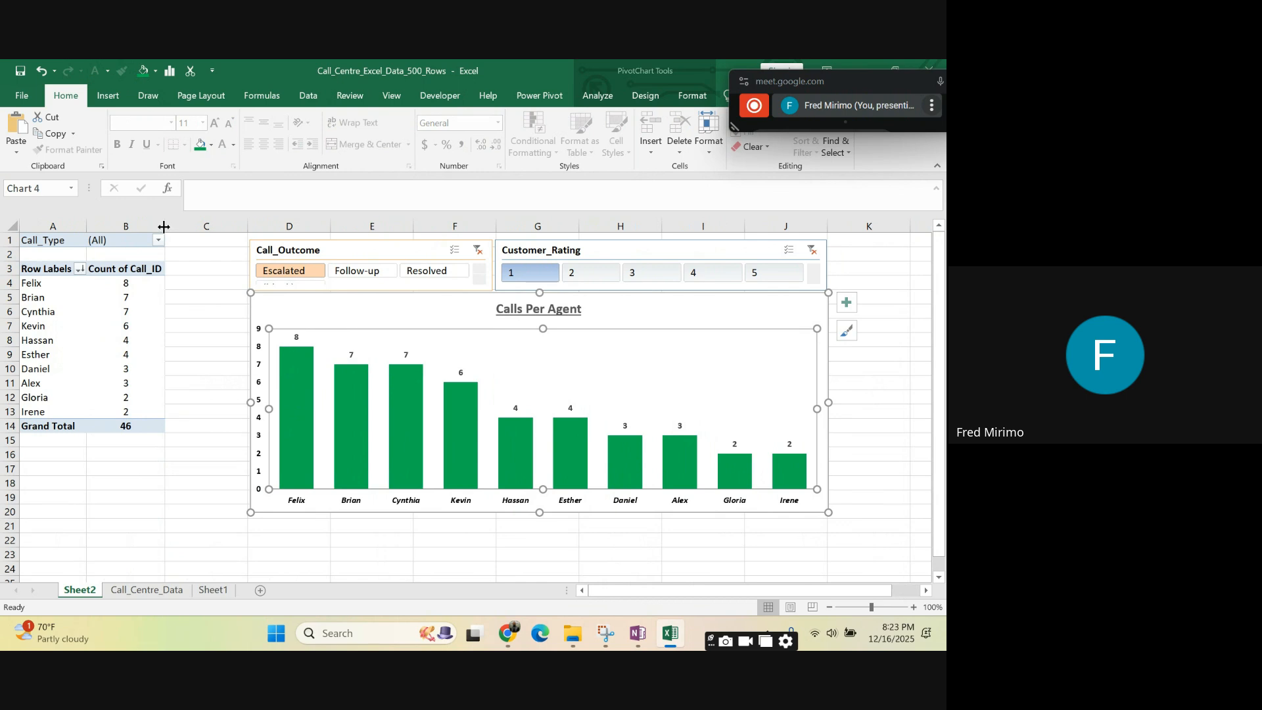
{"action": "left_click_drag", "start_coordinate": [163, 222], "coordinate": [172, 223]}
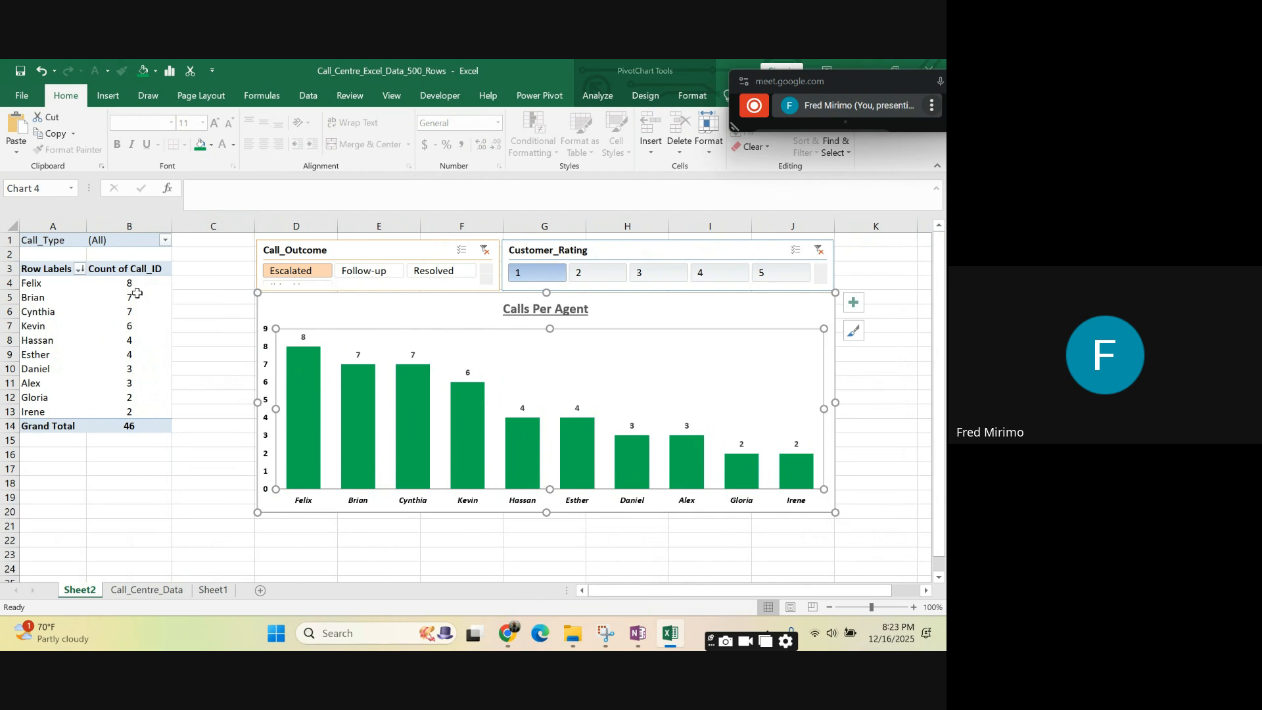
{"action": "left_click", "coordinate": [123, 427]}
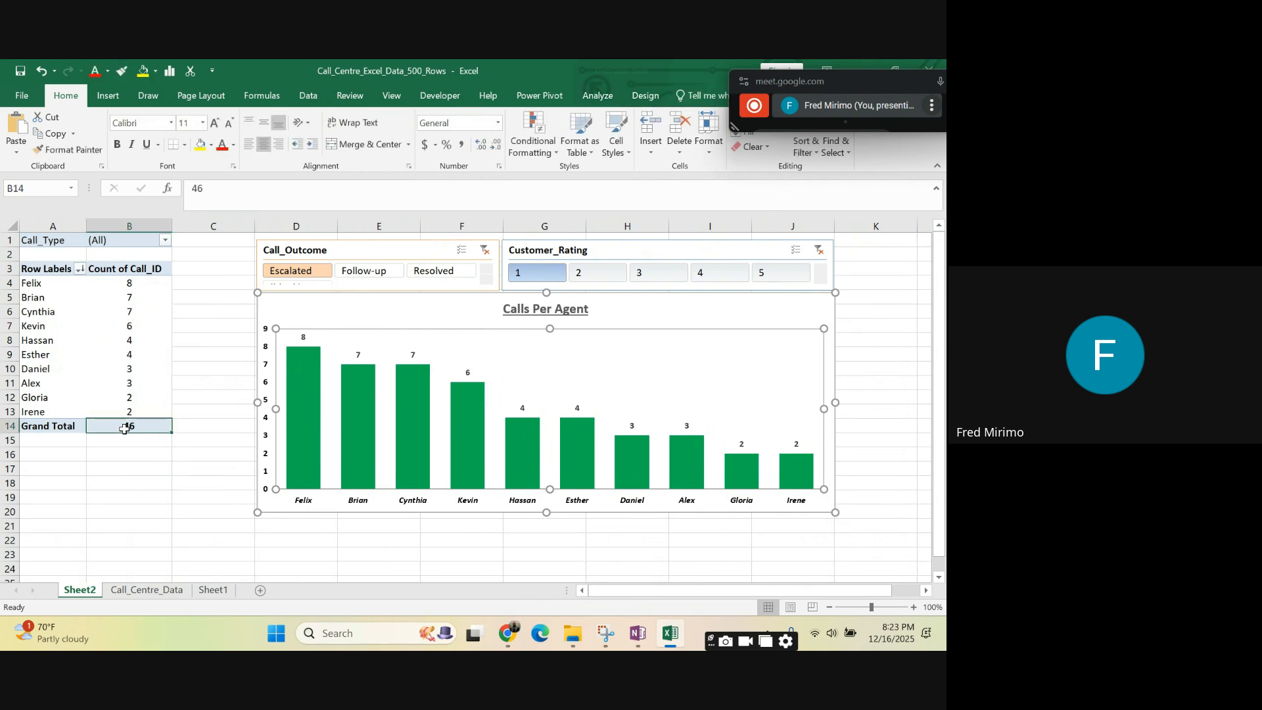
- Remove Call_Type from the PivotTable filters and add Call_Outcome as the column field
{"action": "left_click", "coordinate": [129, 284]}
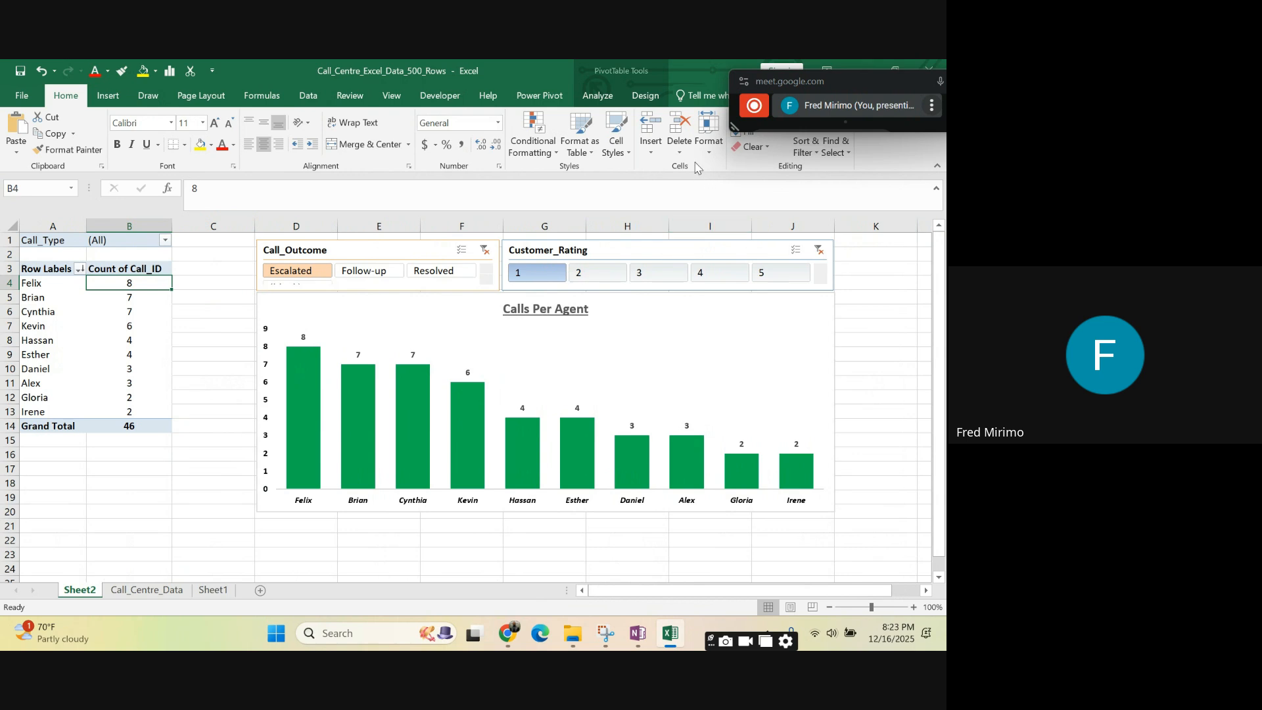
{"action": "left_click_drag", "start_coordinate": [822, 84], "coordinate": [441, 75]}
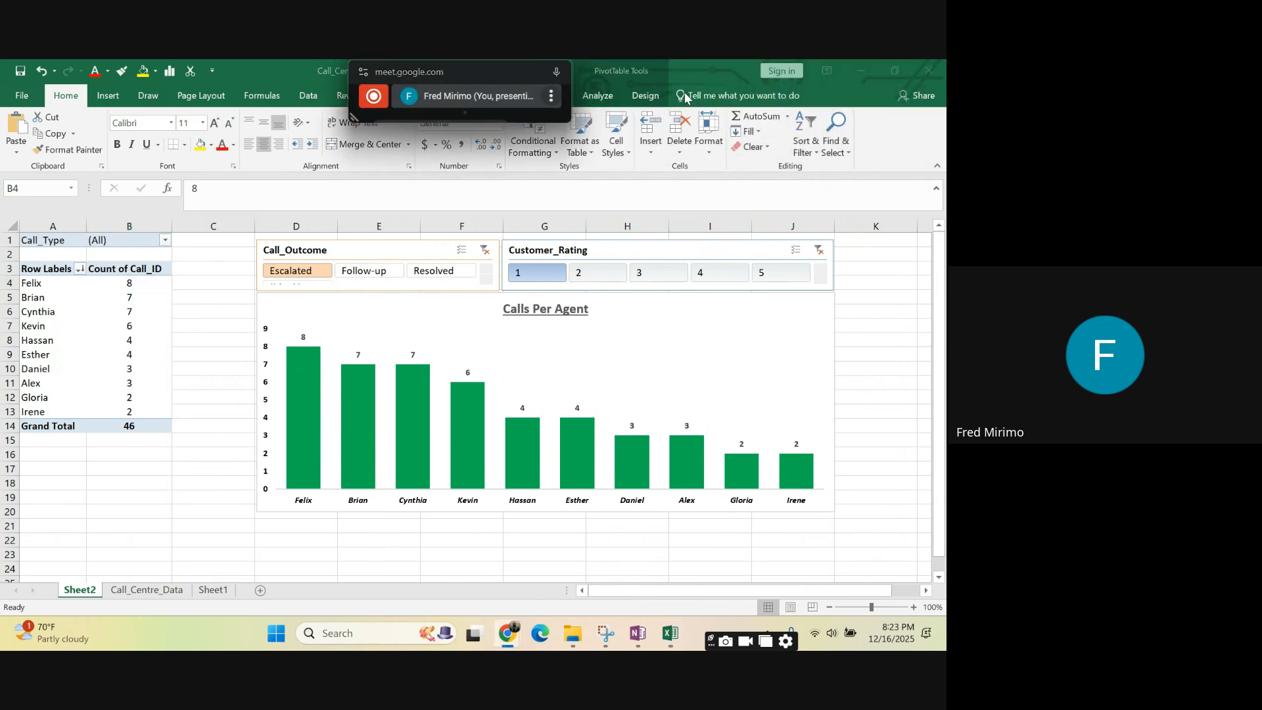
{"action": "left_click", "coordinate": [612, 98]}
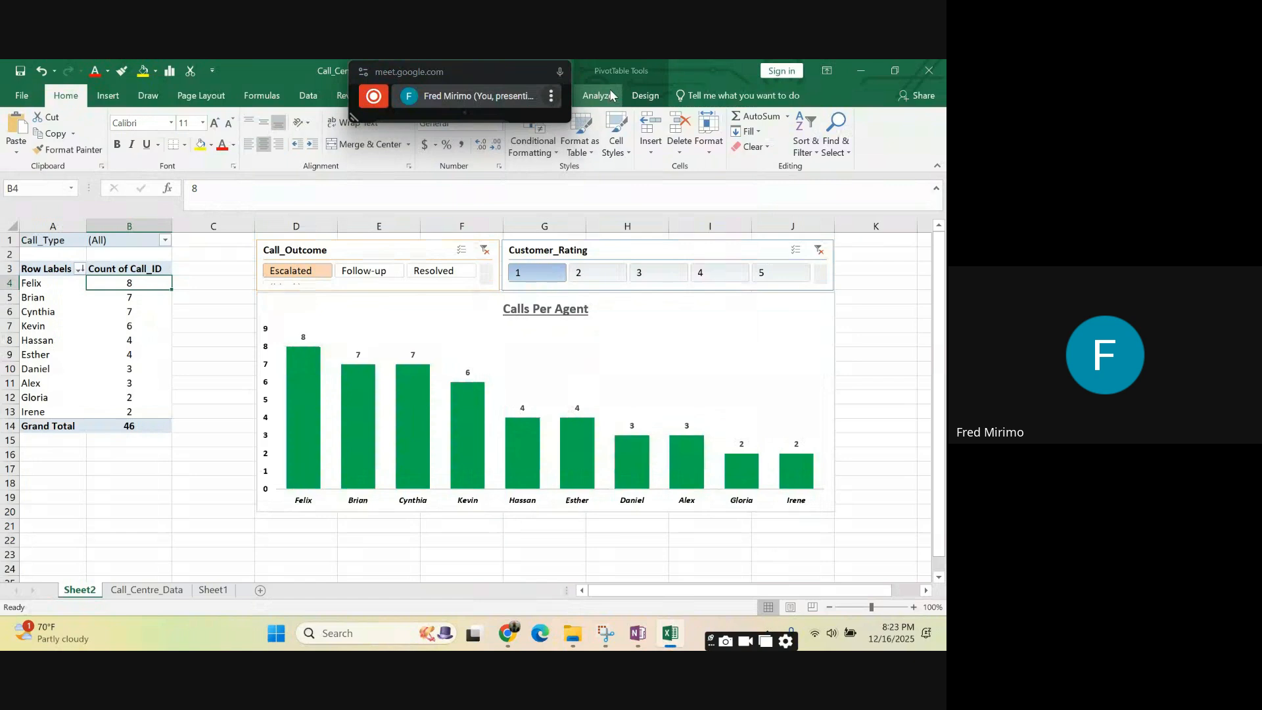
{"action": "left_click", "coordinate": [610, 95]}
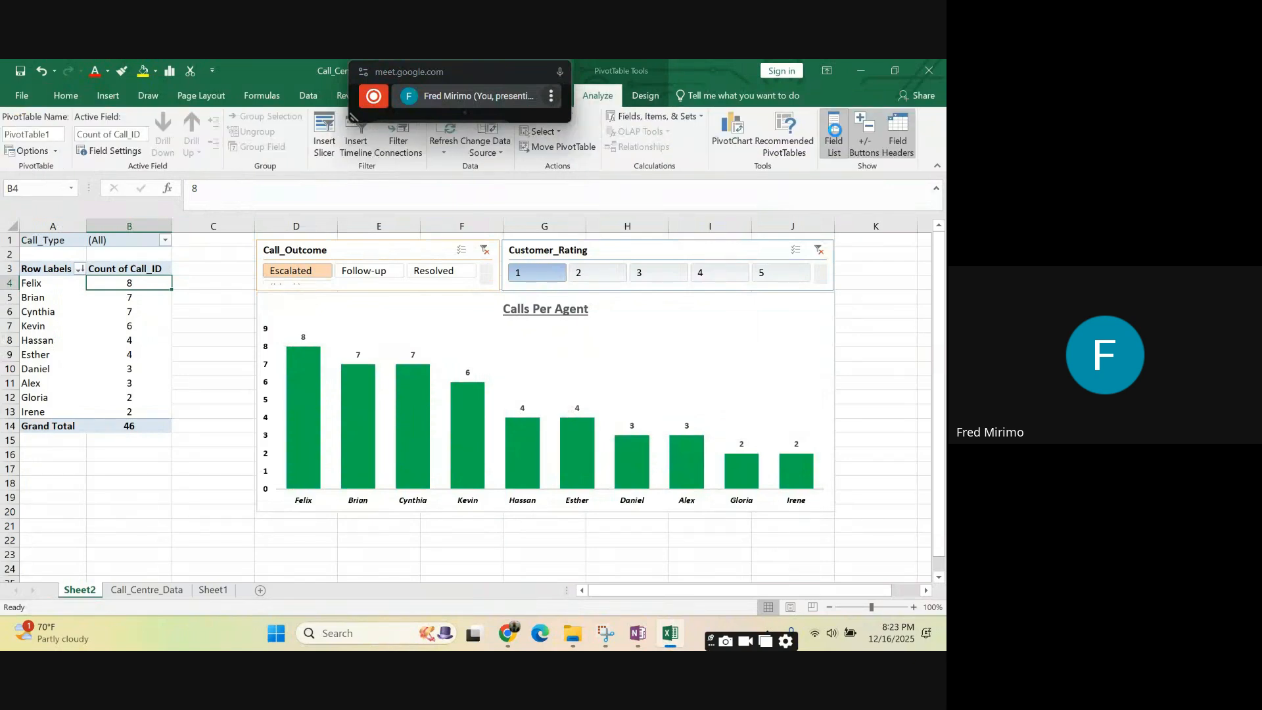
{"action": "left_click", "coordinate": [835, 132]}
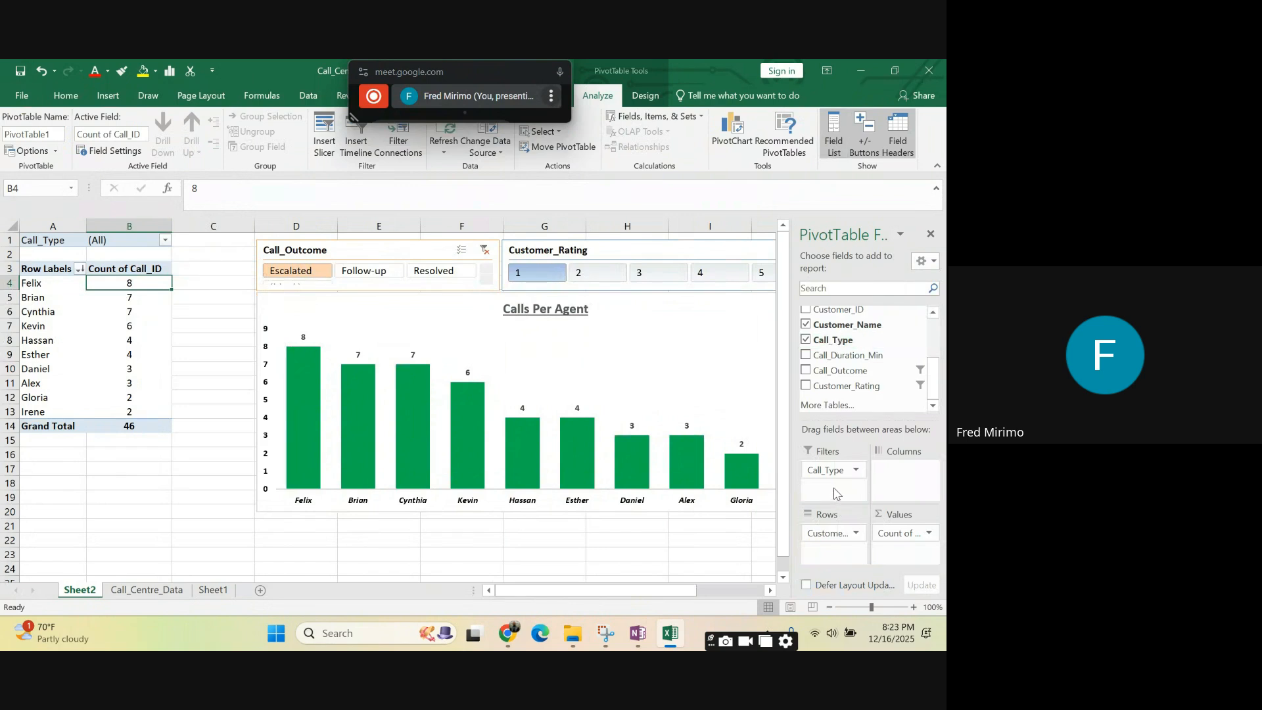
{"action": "left_click_drag", "start_coordinate": [833, 470], "coordinate": [736, 372]}
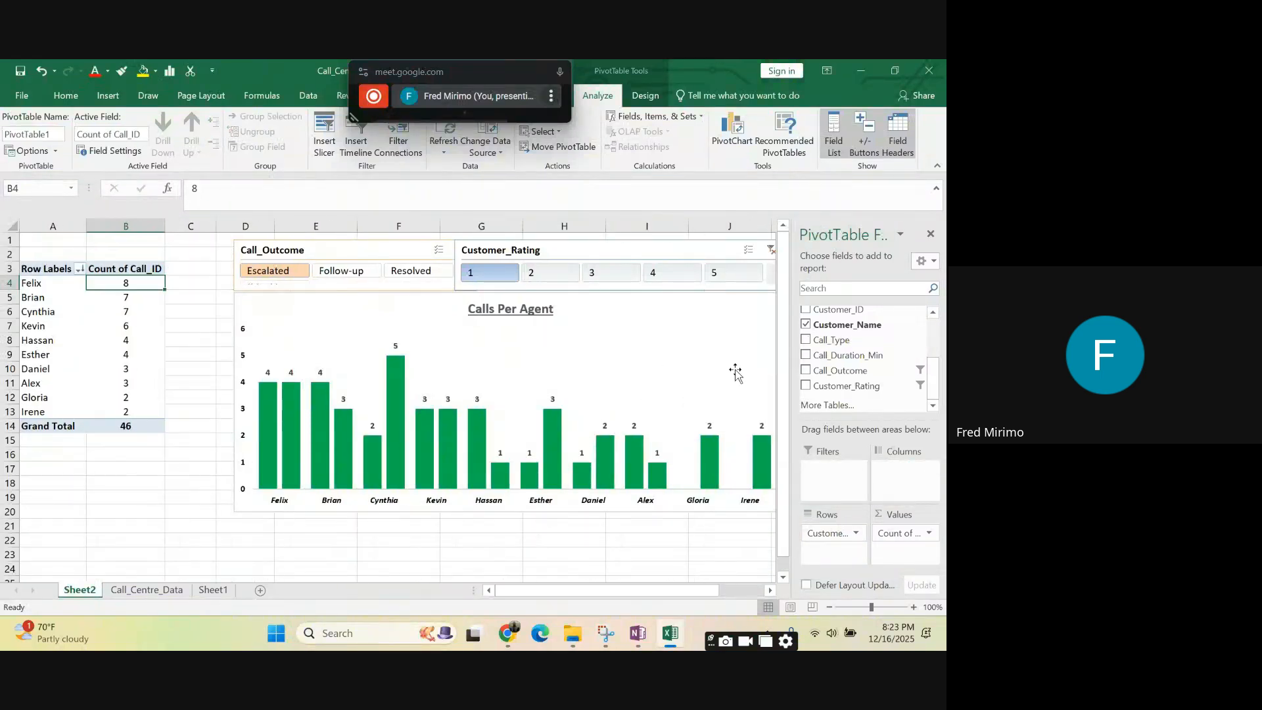
{"action": "left_click_drag", "start_coordinate": [840, 371], "coordinate": [920, 487]}
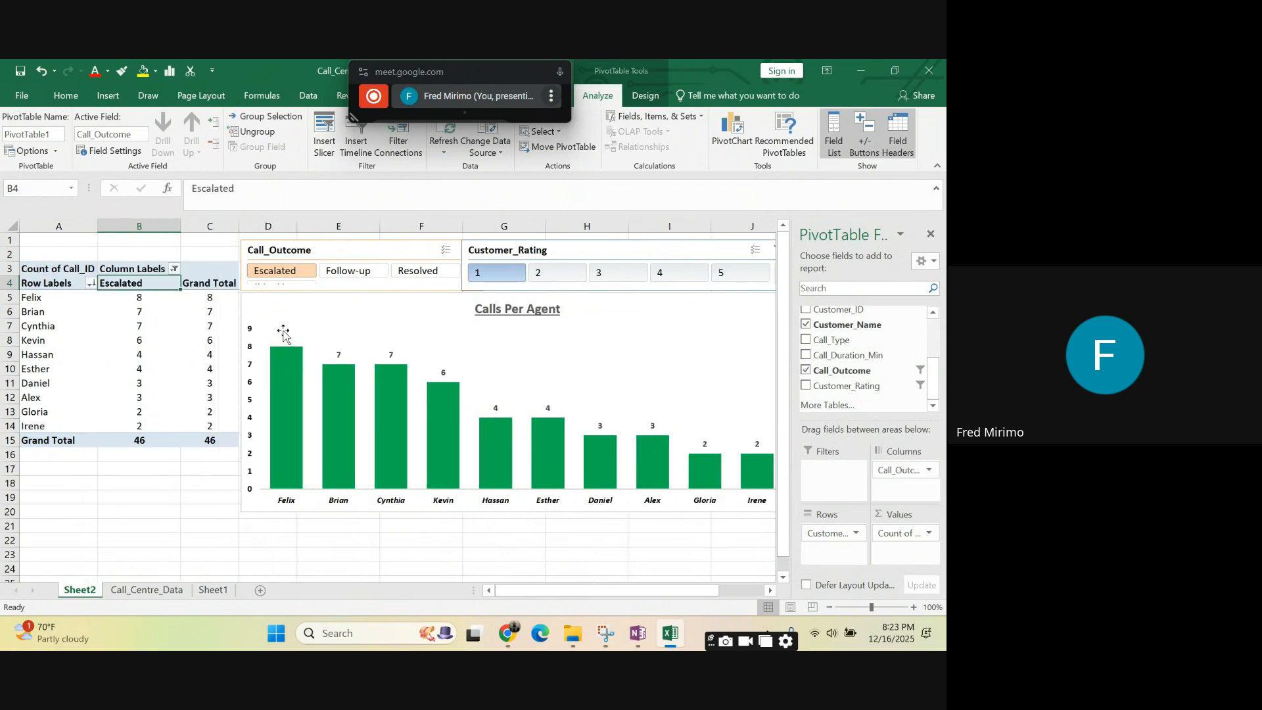
- Include the Follow-up and Resolved outcomes alongside Escalated in the column labels filter and close the field list
{"action": "left_click", "coordinate": [92, 283]}
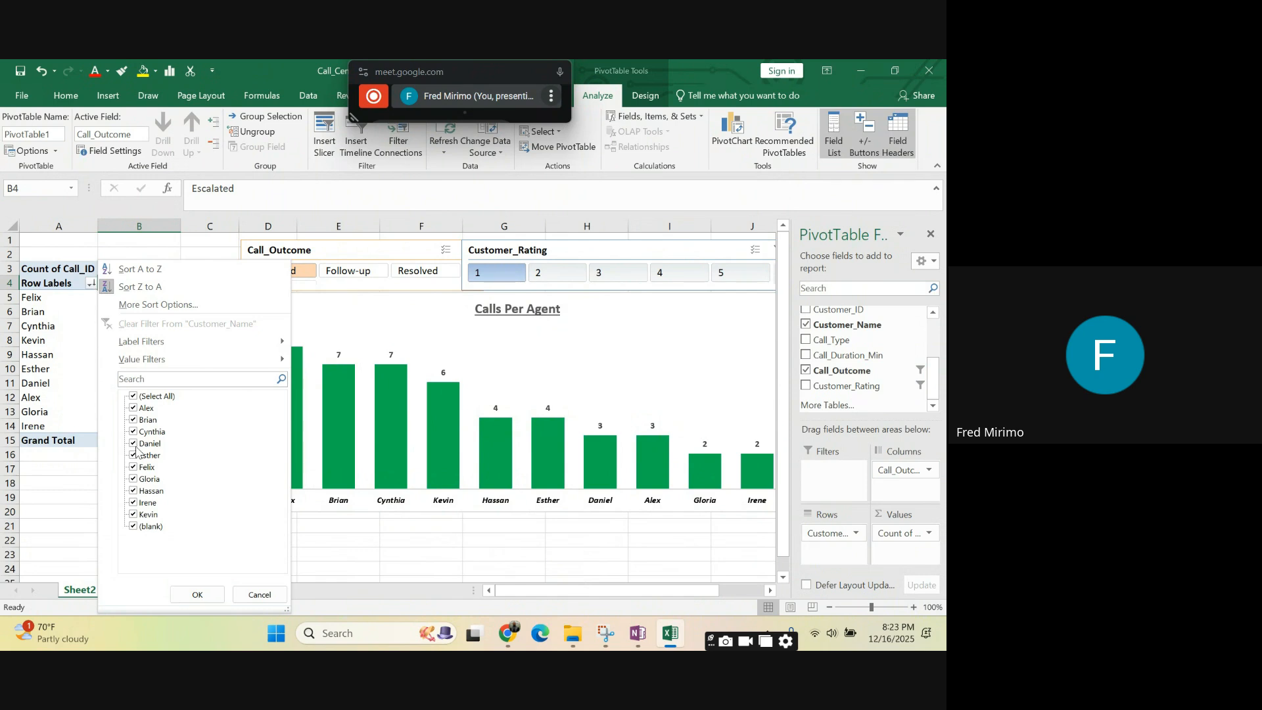
{"action": "left_click", "coordinate": [82, 301]}
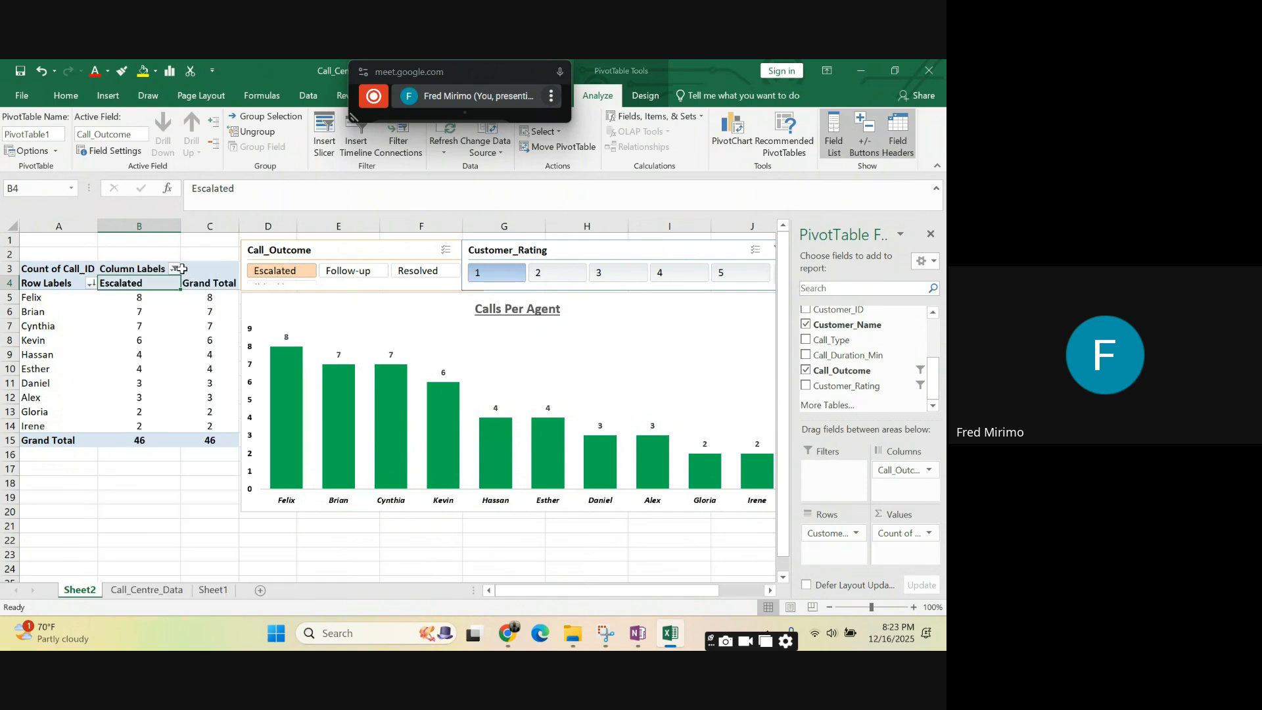
{"action": "left_click", "coordinate": [175, 269]}
{"action": "left_click", "coordinate": [223, 420]}
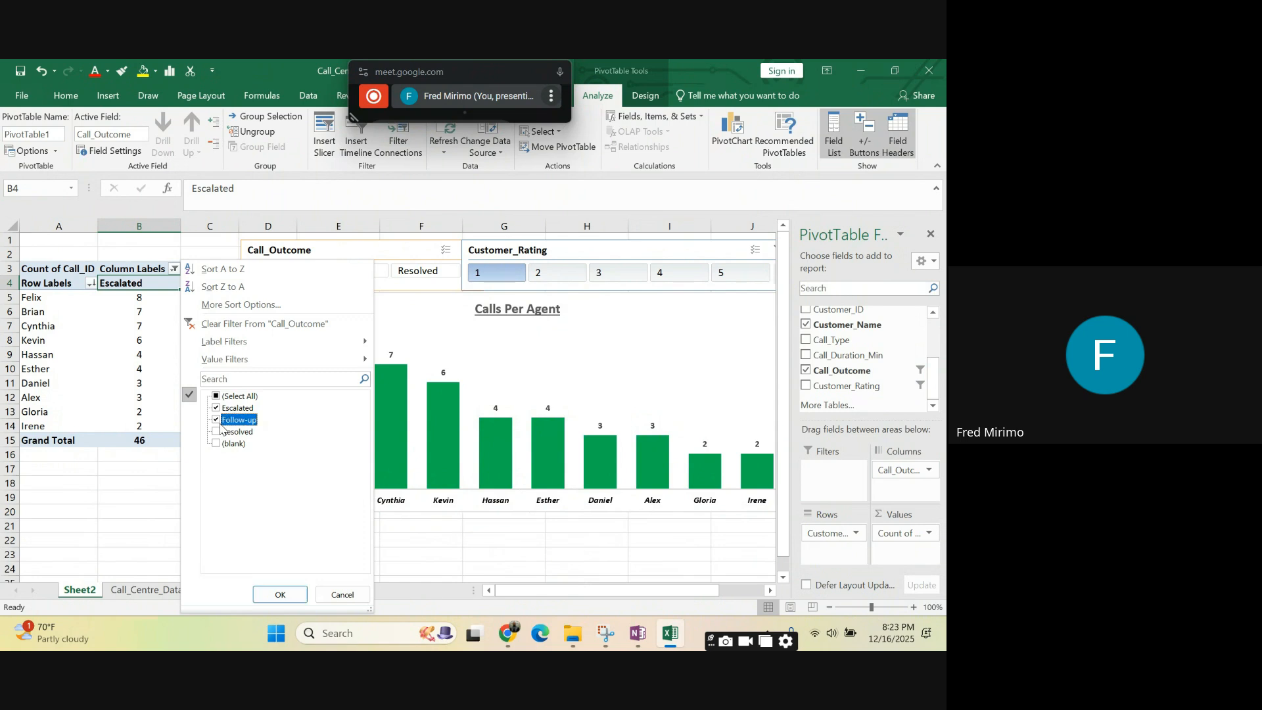
{"action": "left_click", "coordinate": [286, 595]}
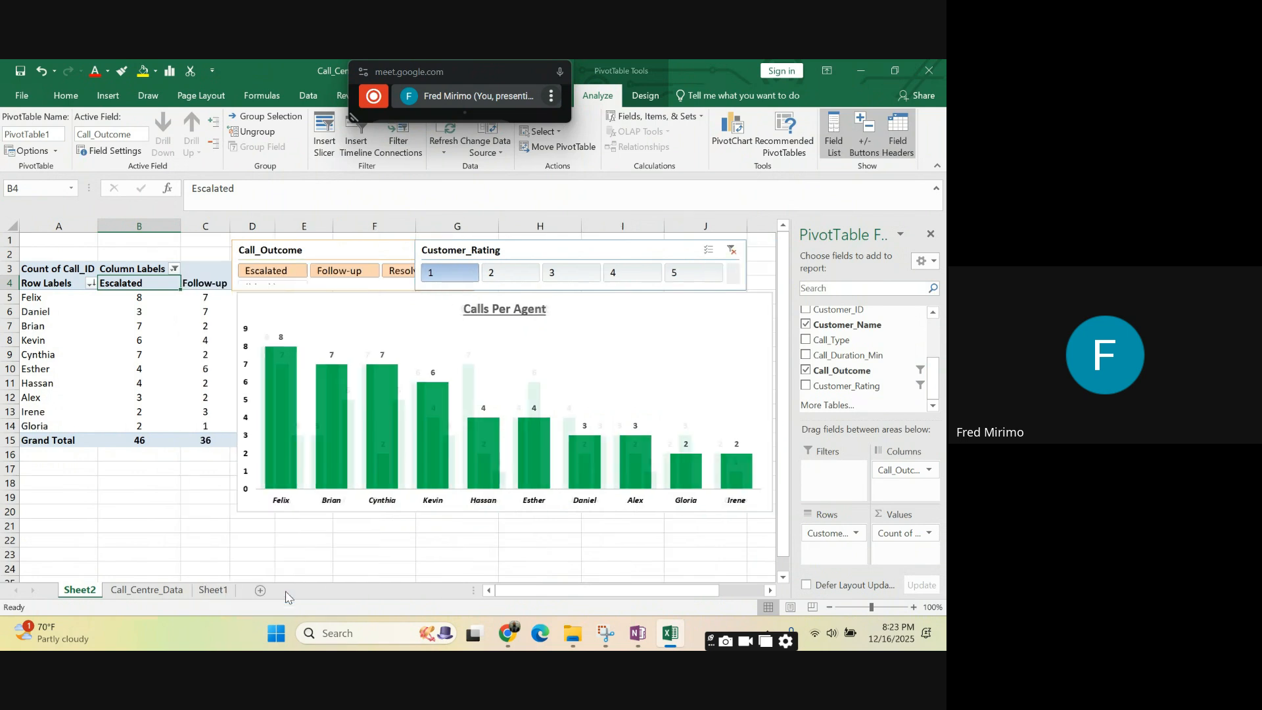
{"action": "left_click", "coordinate": [929, 234]}
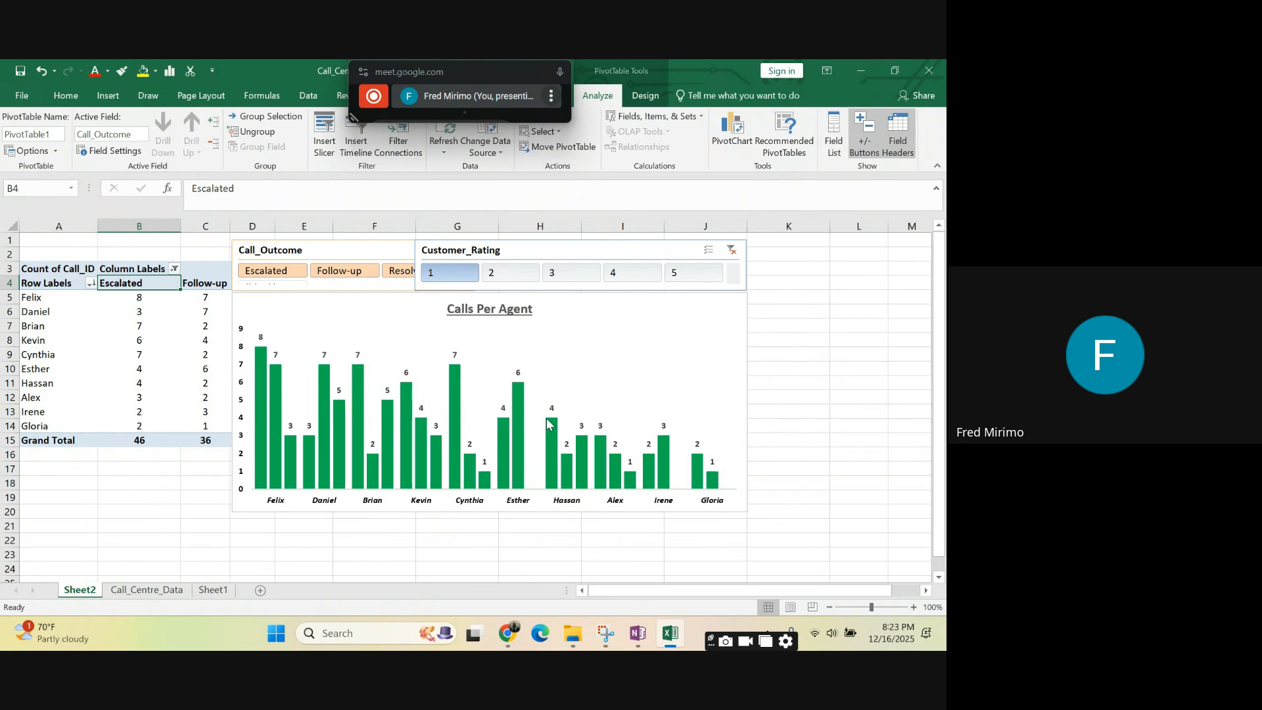
- Move the Calls Per Agent chart and the Call_Outcome and Customer_Rating slicers clear of the expanded PivotTable, with the slicers side by side
{"action": "left_click_drag", "start_coordinate": [321, 298], "coordinate": [599, 316]}
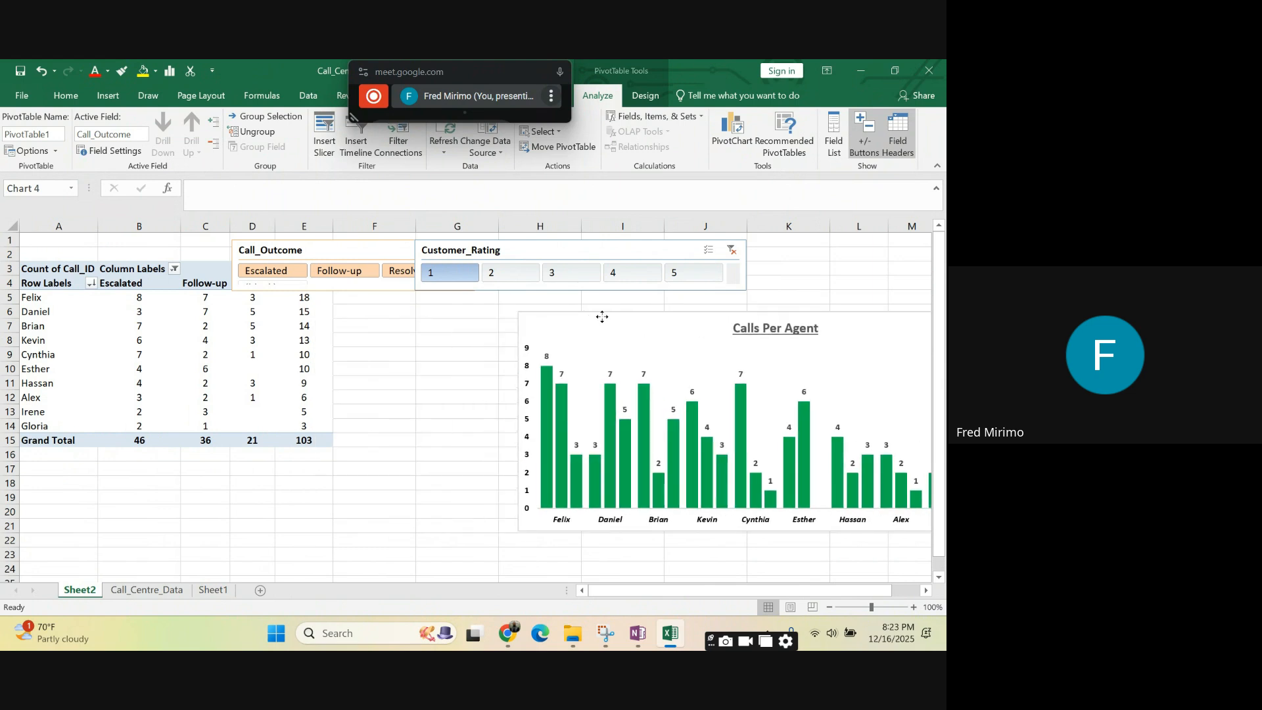
{"action": "left_click", "coordinate": [518, 244]}
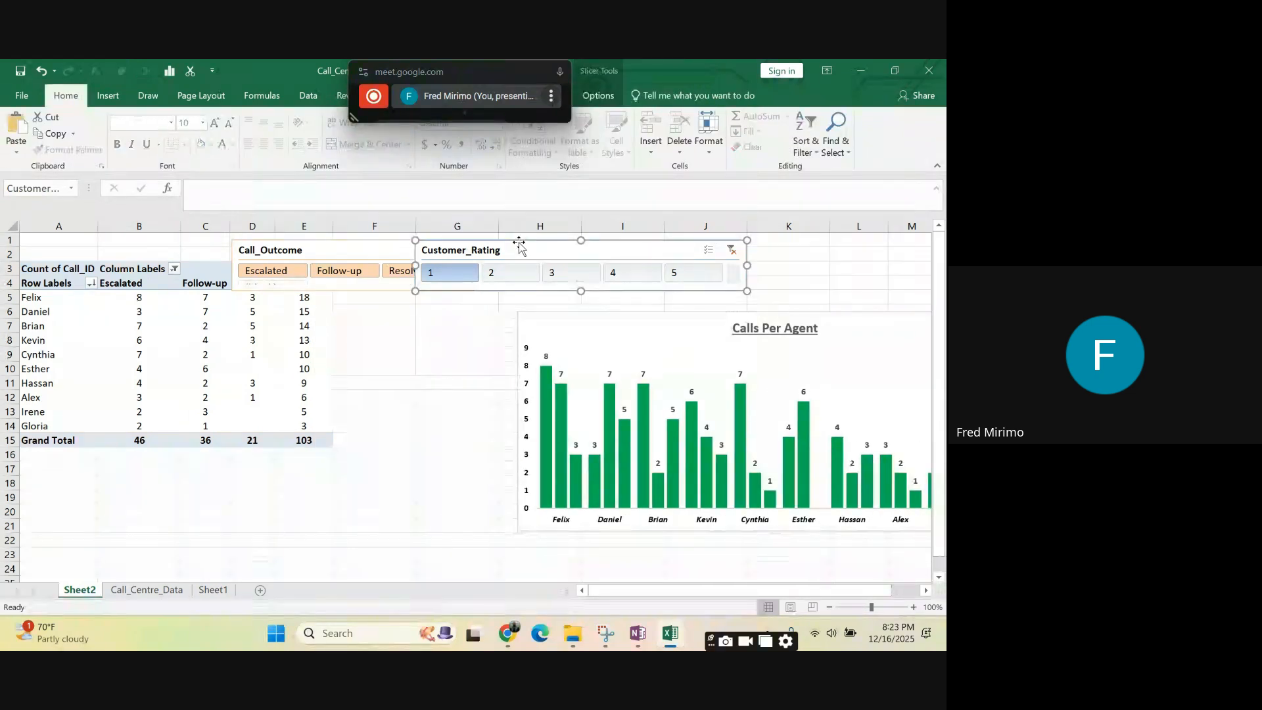
{"action": "left_click_drag", "start_coordinate": [523, 242], "coordinate": [791, 251]}
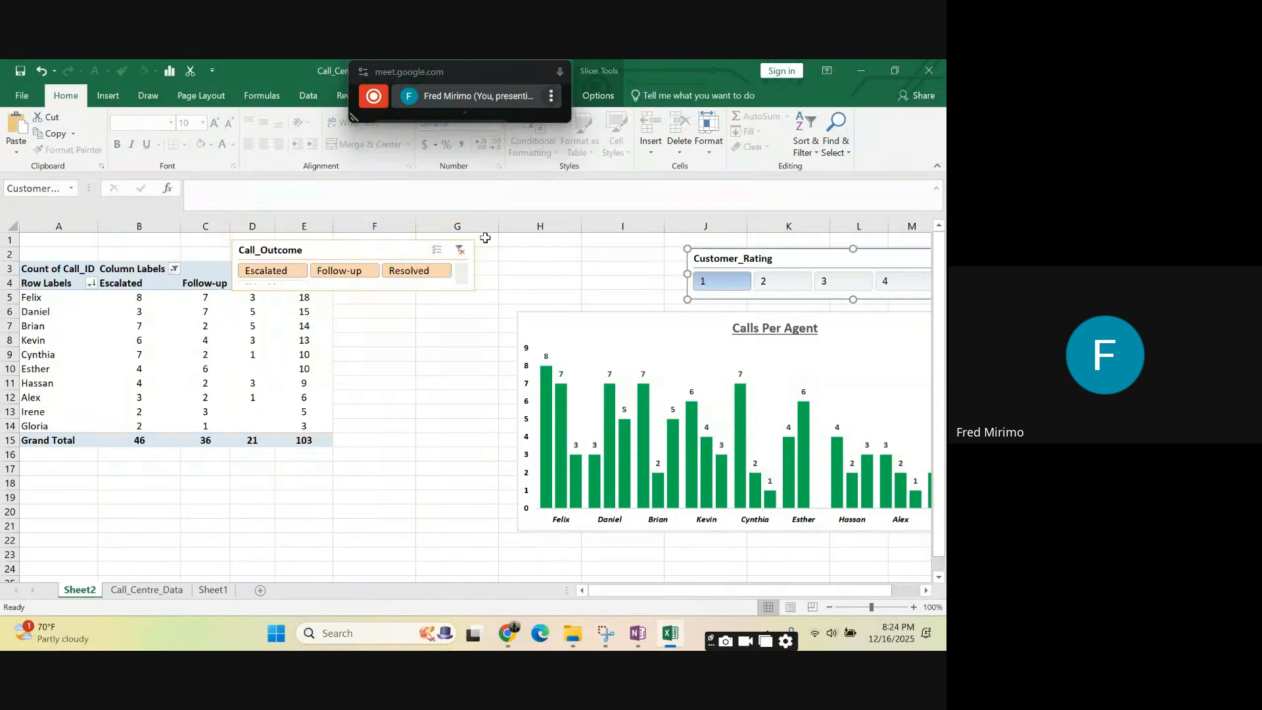
{"action": "left_click_drag", "start_coordinate": [367, 250], "coordinate": [614, 238]}
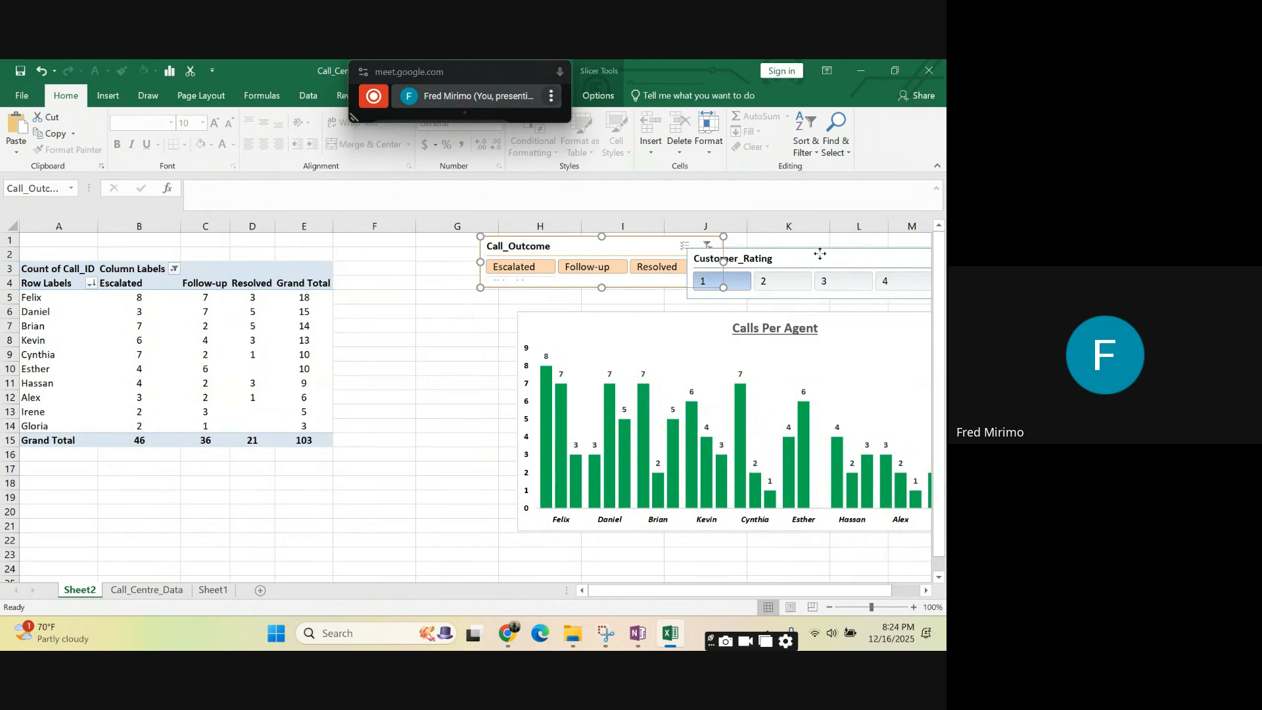
{"action": "left_click_drag", "start_coordinate": [827, 255], "coordinate": [929, 254]}
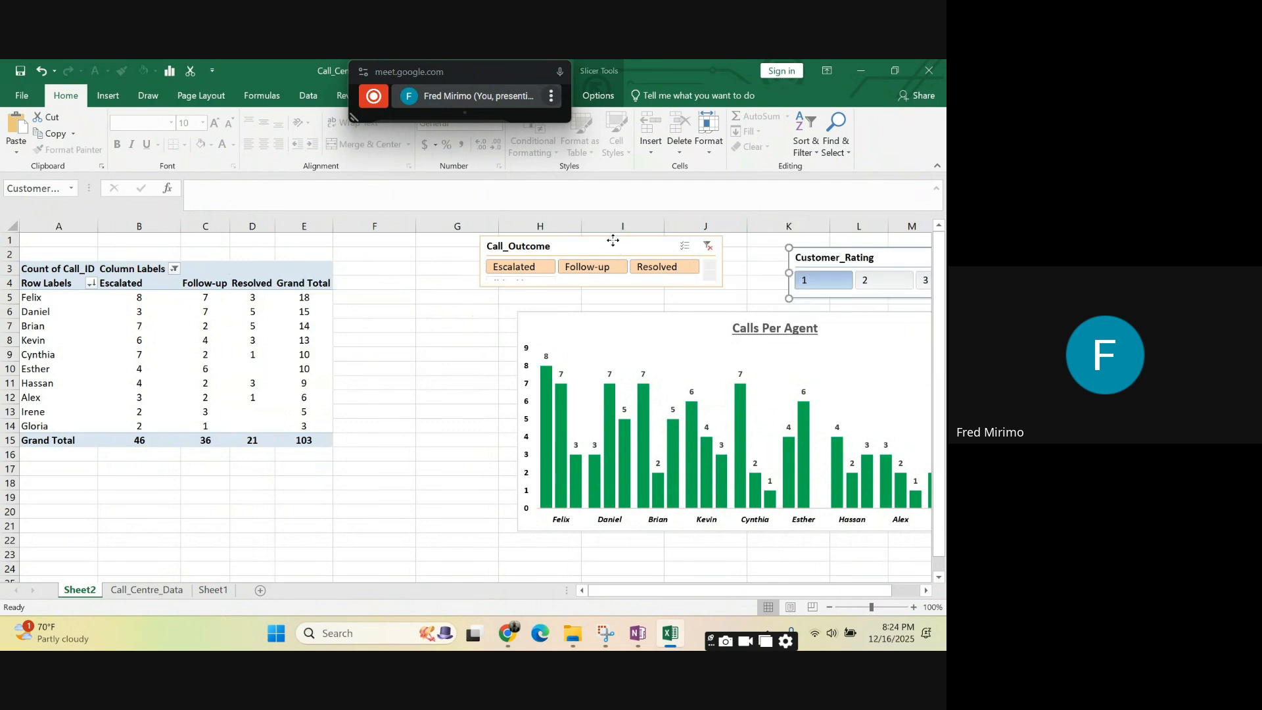
{"action": "left_click_drag", "start_coordinate": [614, 240], "coordinate": [654, 259]}
- Examine the call outcome columns and the Grand Total column and row of the PivotTable
{"action": "left_click", "coordinate": [403, 326]}
{"action": "left_click", "coordinate": [355, 397]}
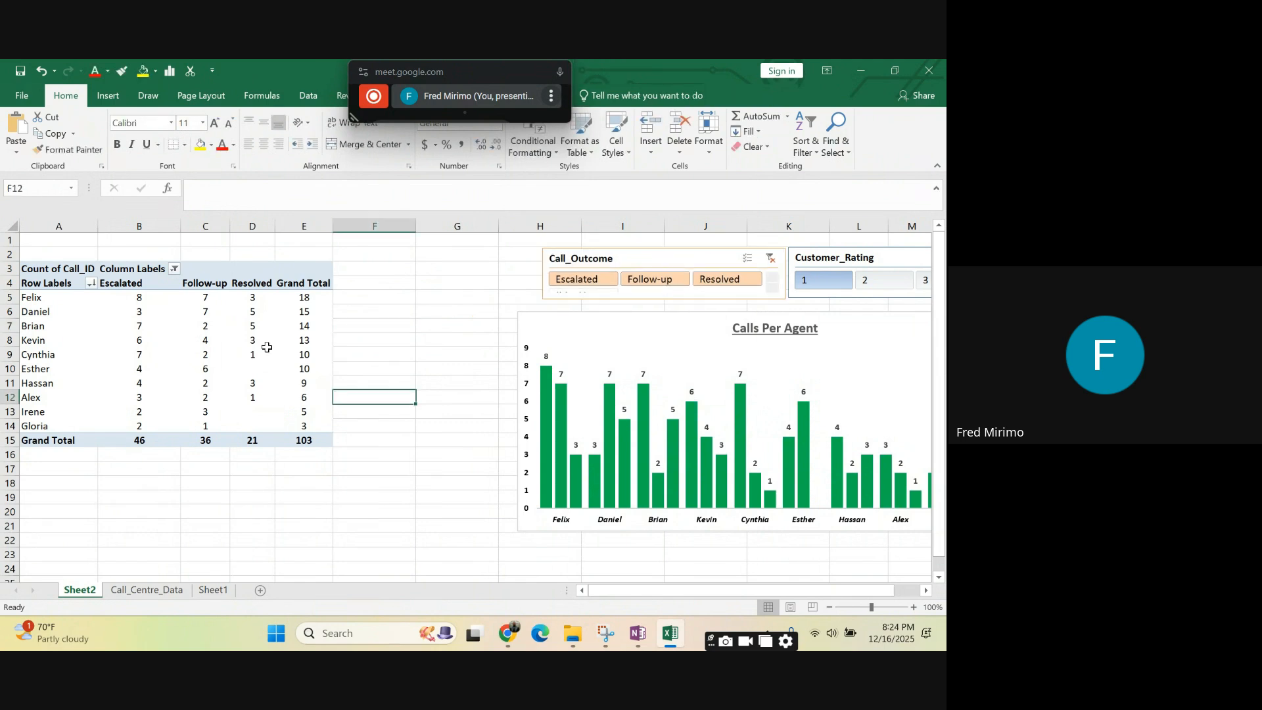
{"action": "left_click", "coordinate": [206, 285]}
{"action": "left_click", "coordinate": [260, 341]}
{"action": "left_click", "coordinate": [304, 394]}
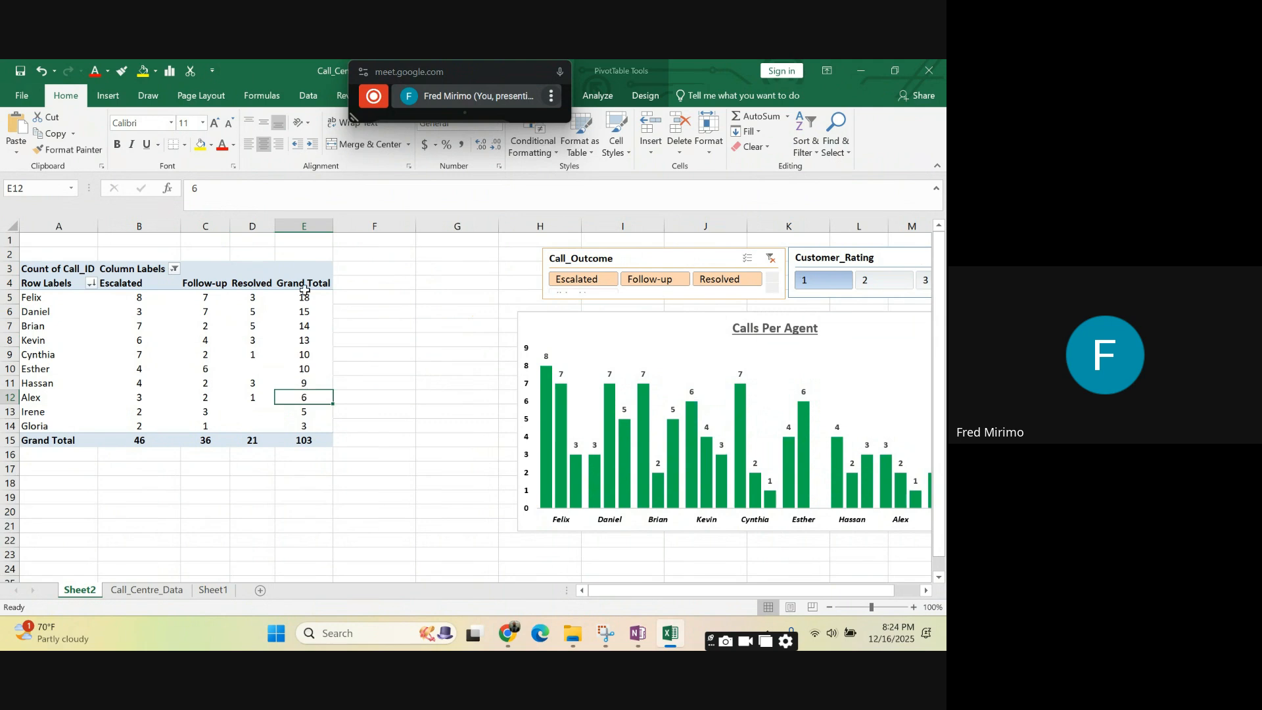
{"action": "left_click", "coordinate": [304, 285]}
{"action": "left_click", "coordinate": [304, 340]}
{"action": "left_click", "coordinate": [304, 368]}
{"action": "left_click", "coordinate": [304, 354]}
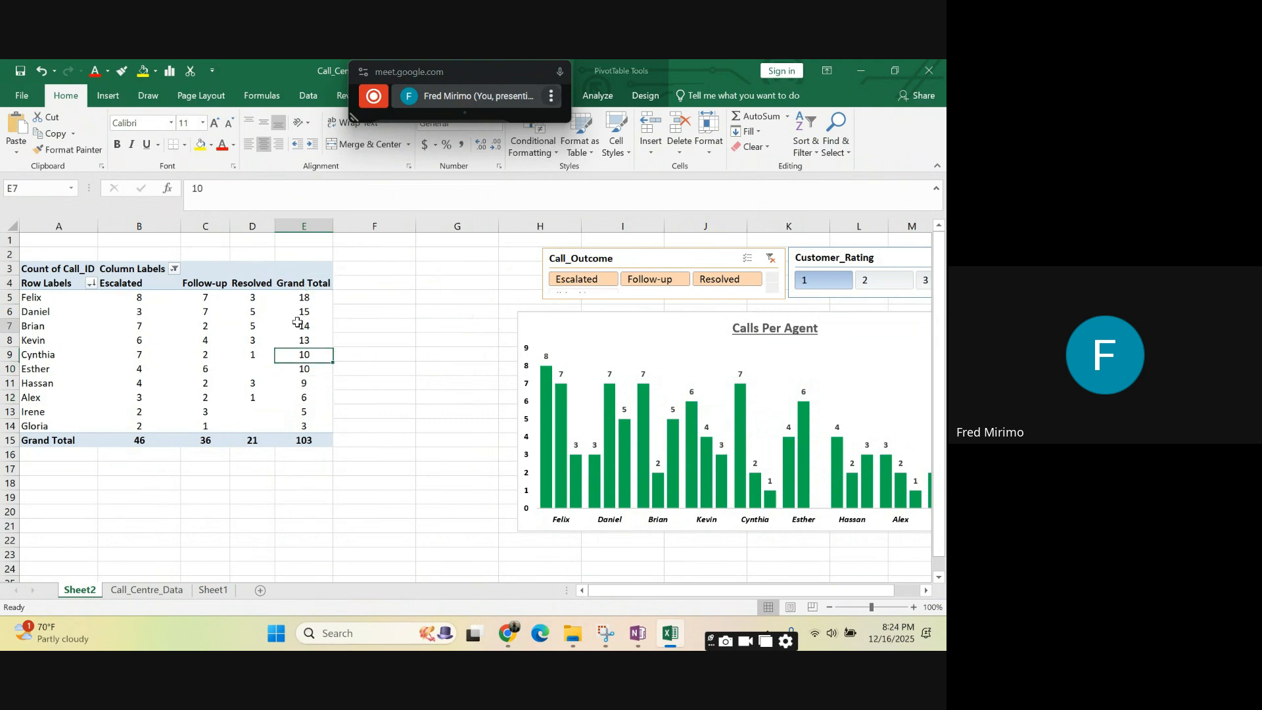
{"action": "left_click", "coordinate": [309, 326]}
{"action": "left_click", "coordinate": [374, 369]}
{"action": "left_click", "coordinate": [303, 426]}
{"action": "left_click", "coordinate": [304, 440]}
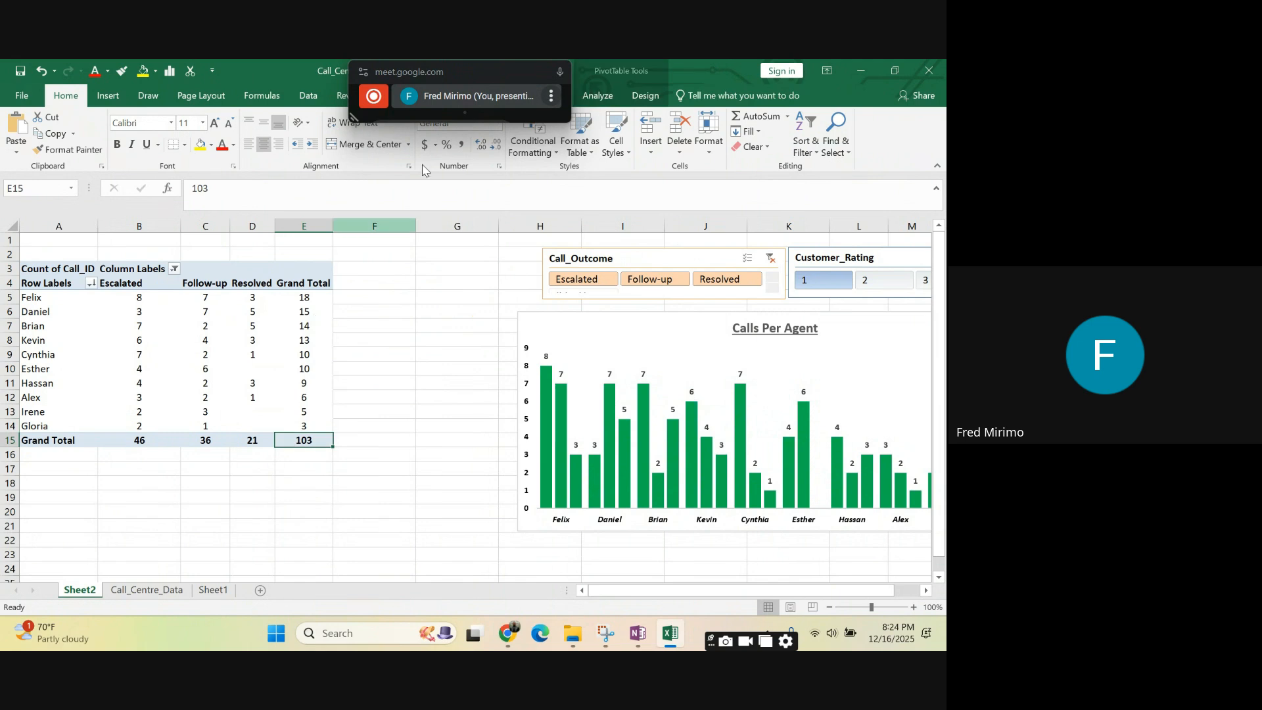
- Move the floating meeting window off the workbook title and ribbon commands and select a Resolved count in the PivotTable
{"action": "left_click", "coordinate": [460, 78]}
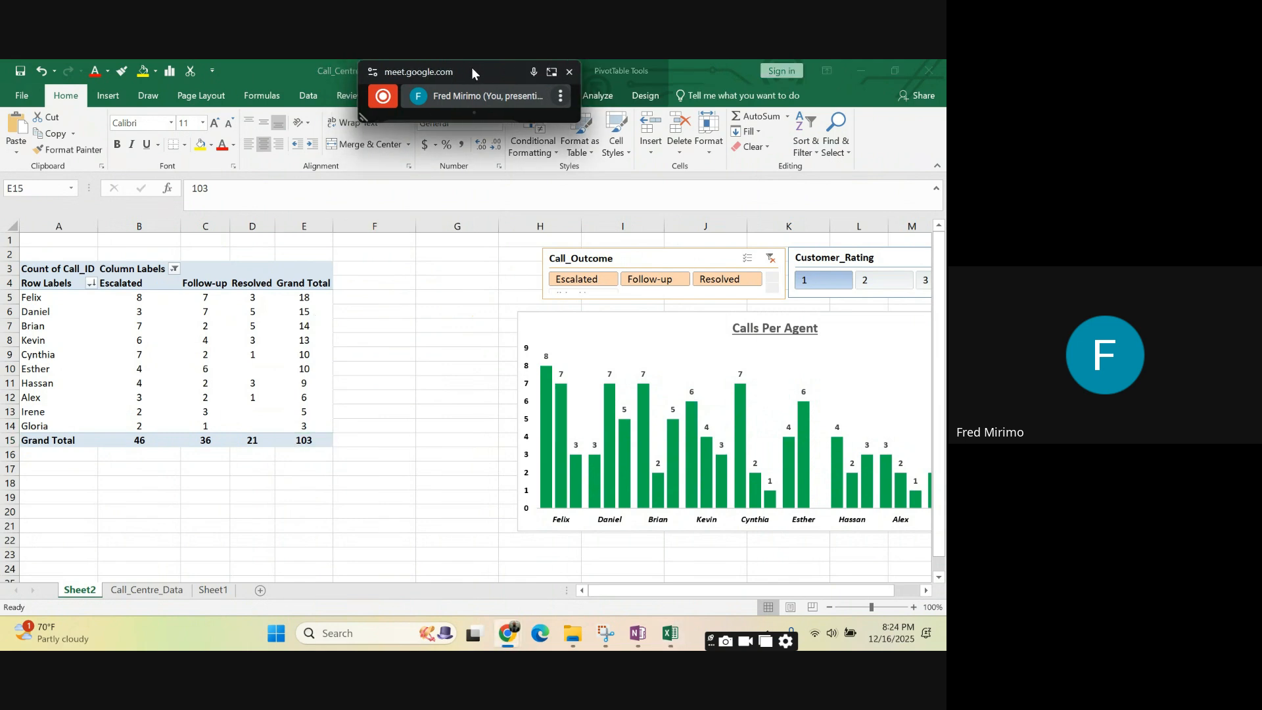
{"action": "left_click_drag", "start_coordinate": [471, 67], "coordinate": [840, 175]}
{"action": "left_click", "coordinate": [307, 297]}
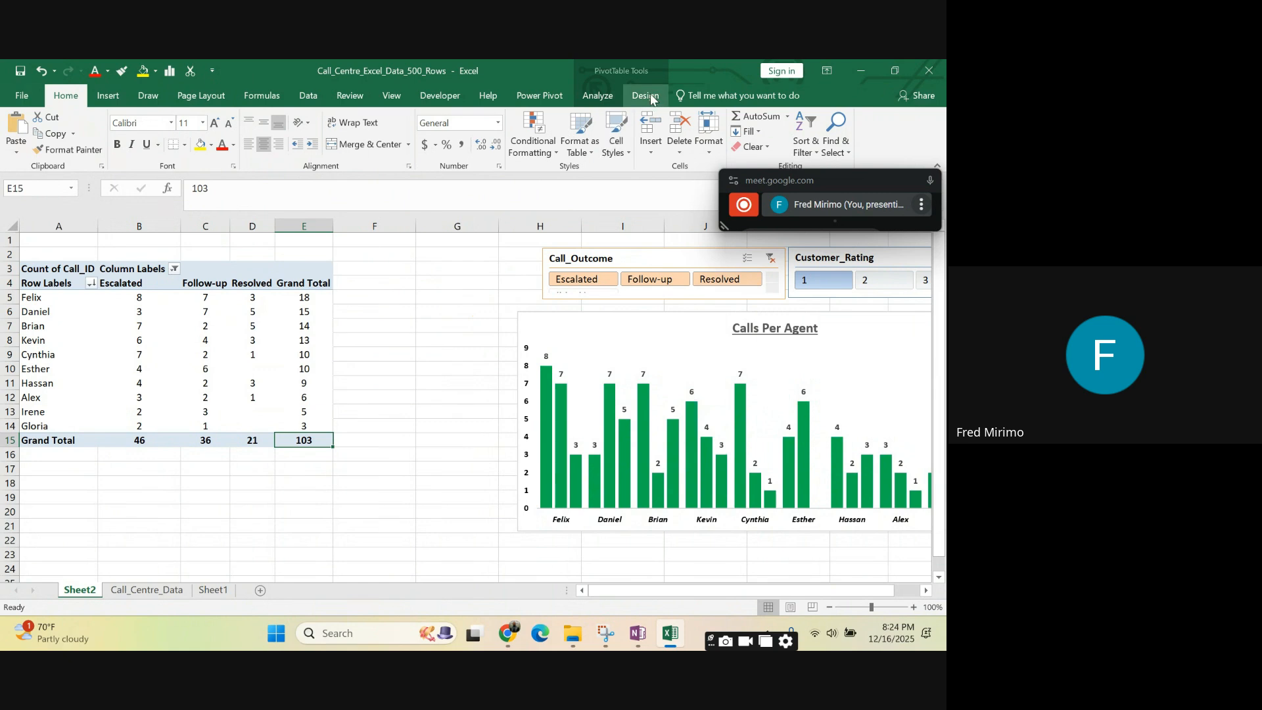
{"action": "left_click", "coordinate": [405, 337]}
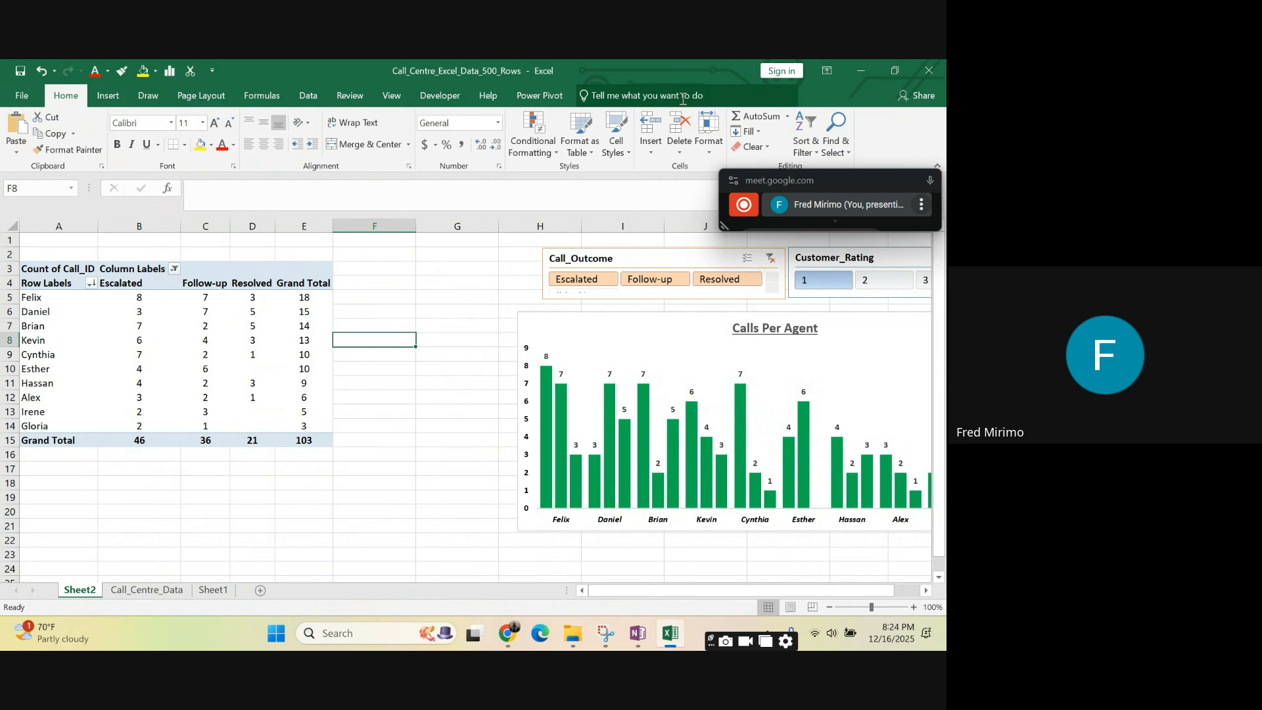
{"action": "left_click", "coordinate": [197, 327]}
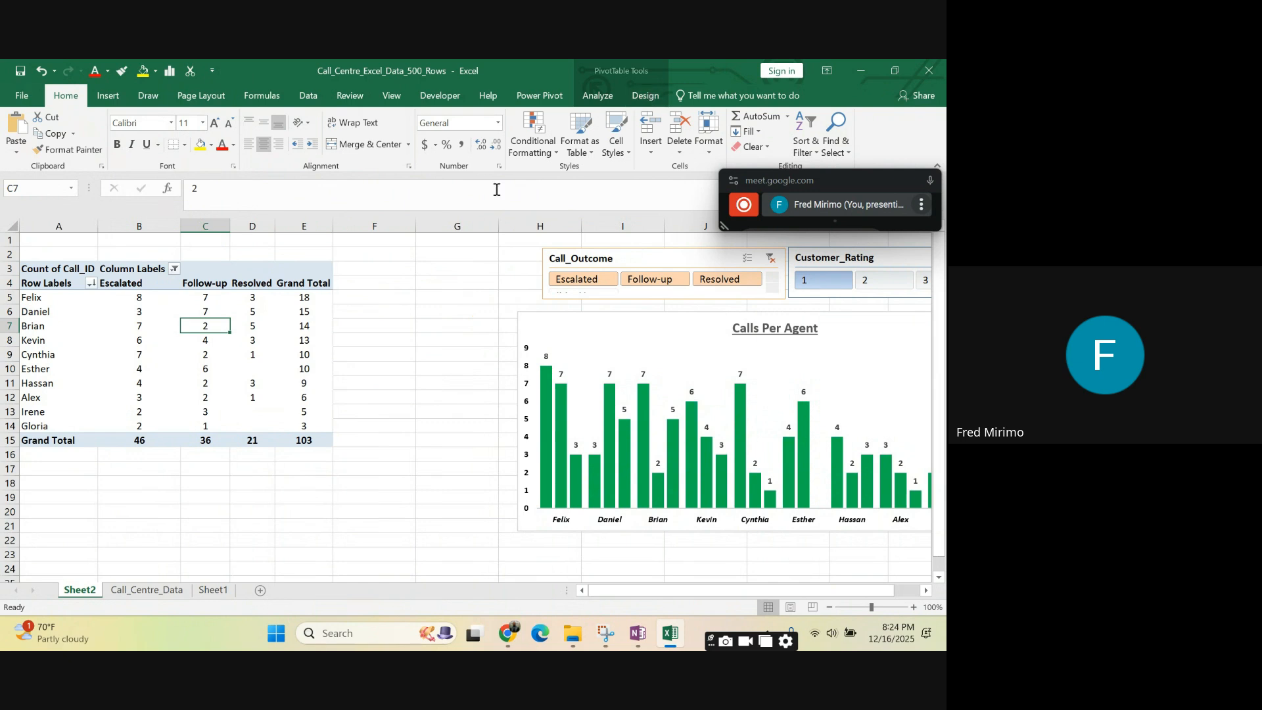
{"action": "left_click", "coordinate": [428, 354]}
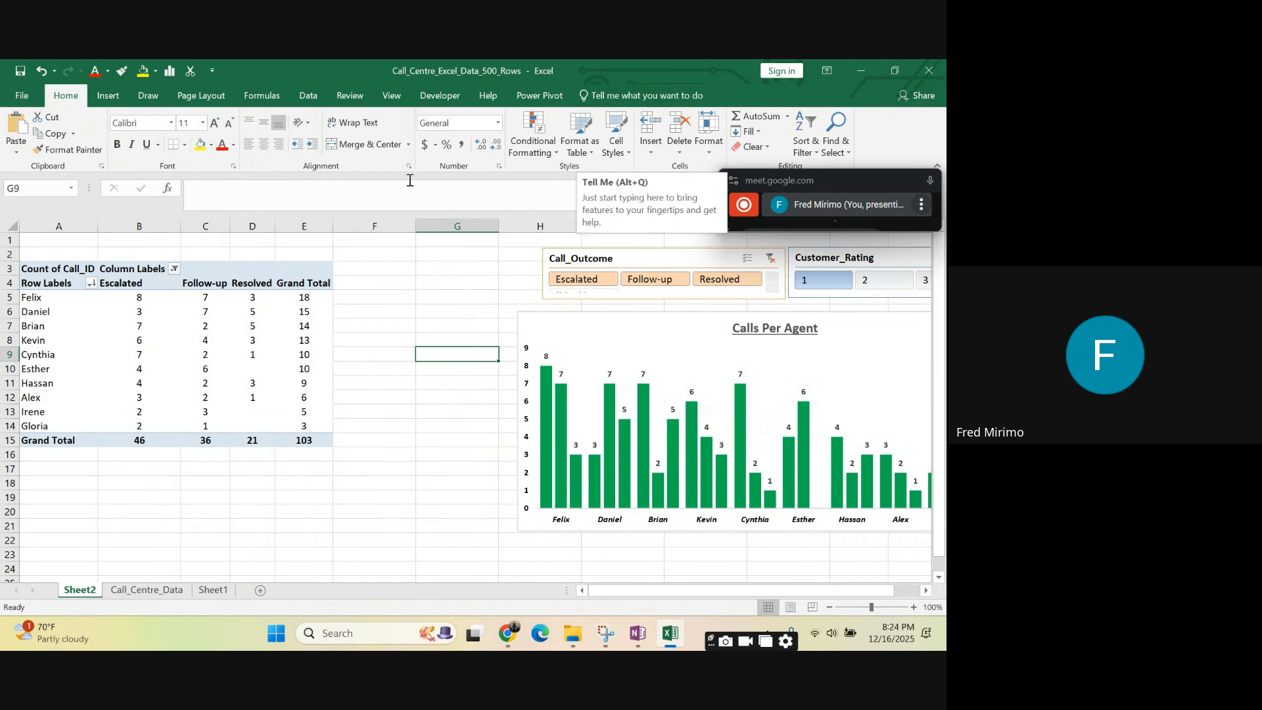
{"action": "mouse_move", "coordinate": [252, 329]}
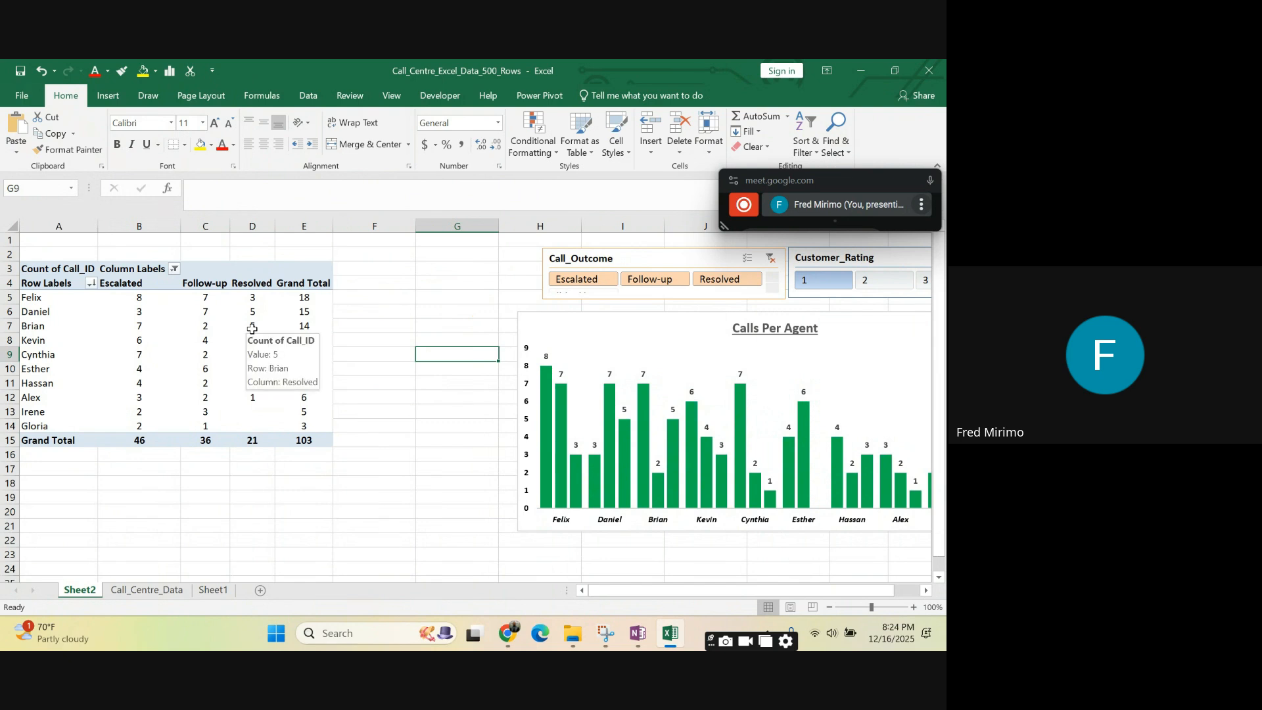
{"action": "left_click", "coordinate": [253, 328]}
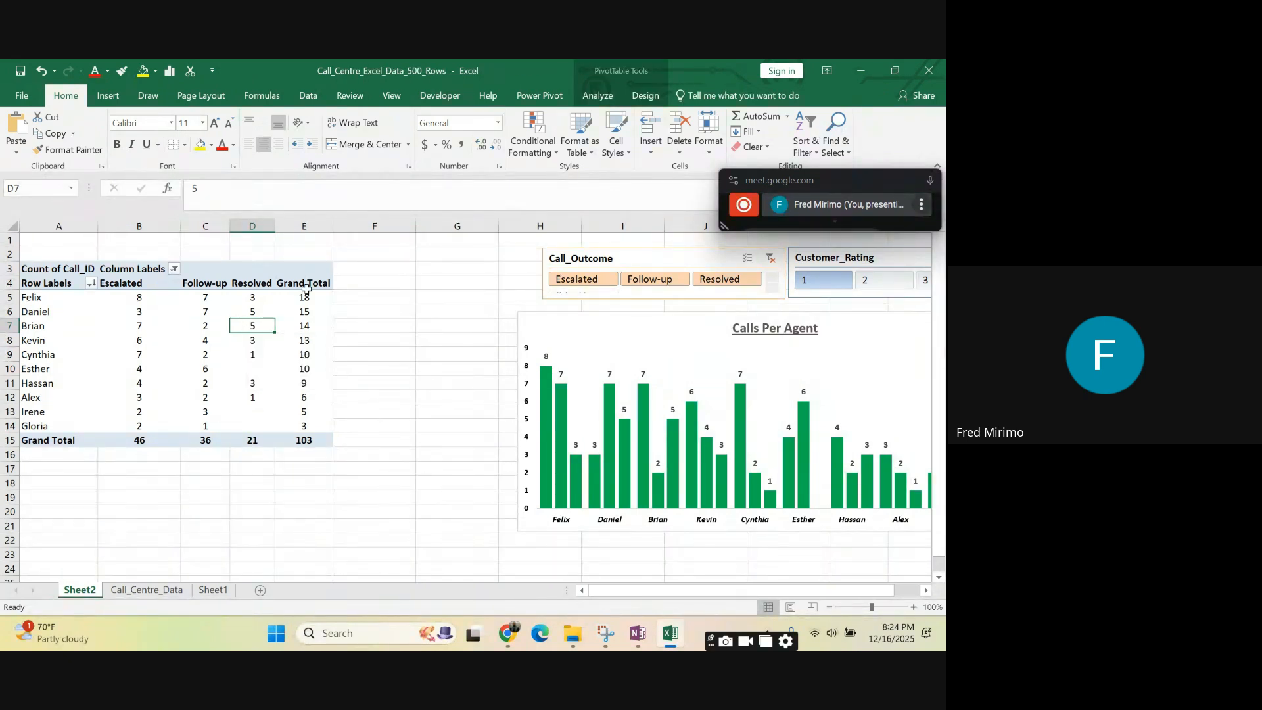
- Try a light green PivotTable style, followed by a light red one from the Light group, on the PivotTable
{"action": "left_click", "coordinate": [611, 96]}
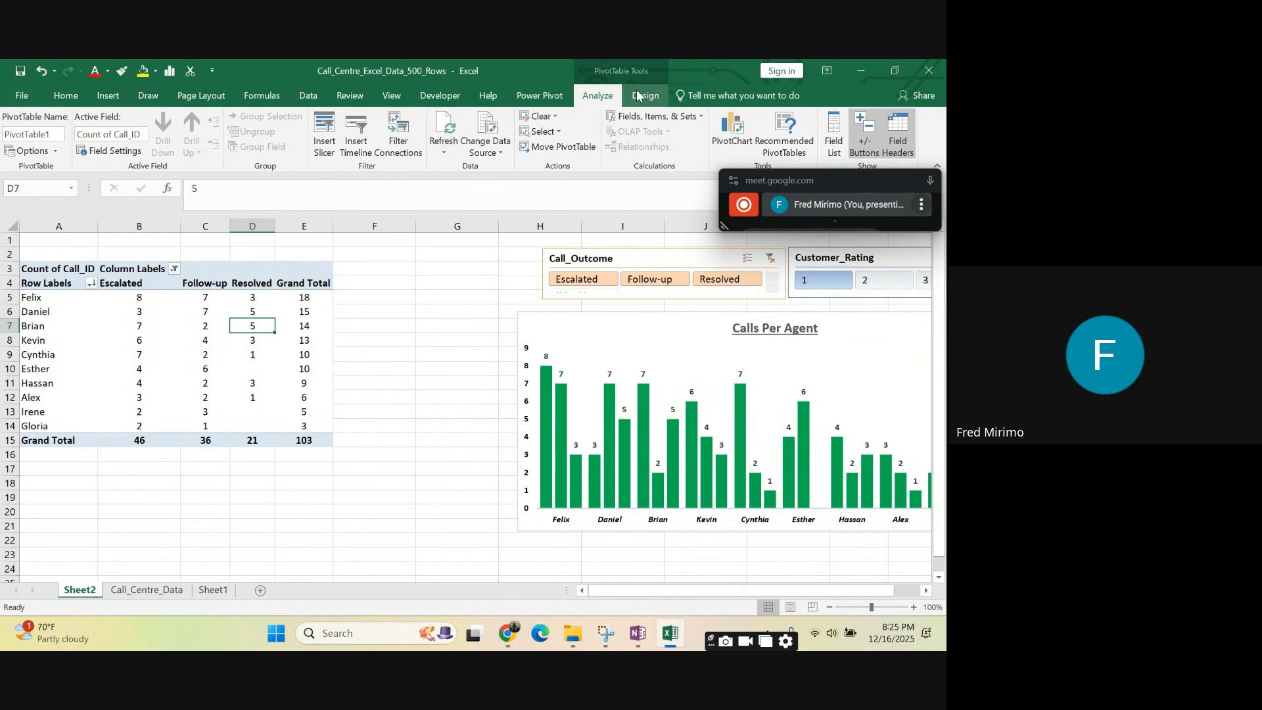
{"action": "left_click", "coordinate": [639, 96]}
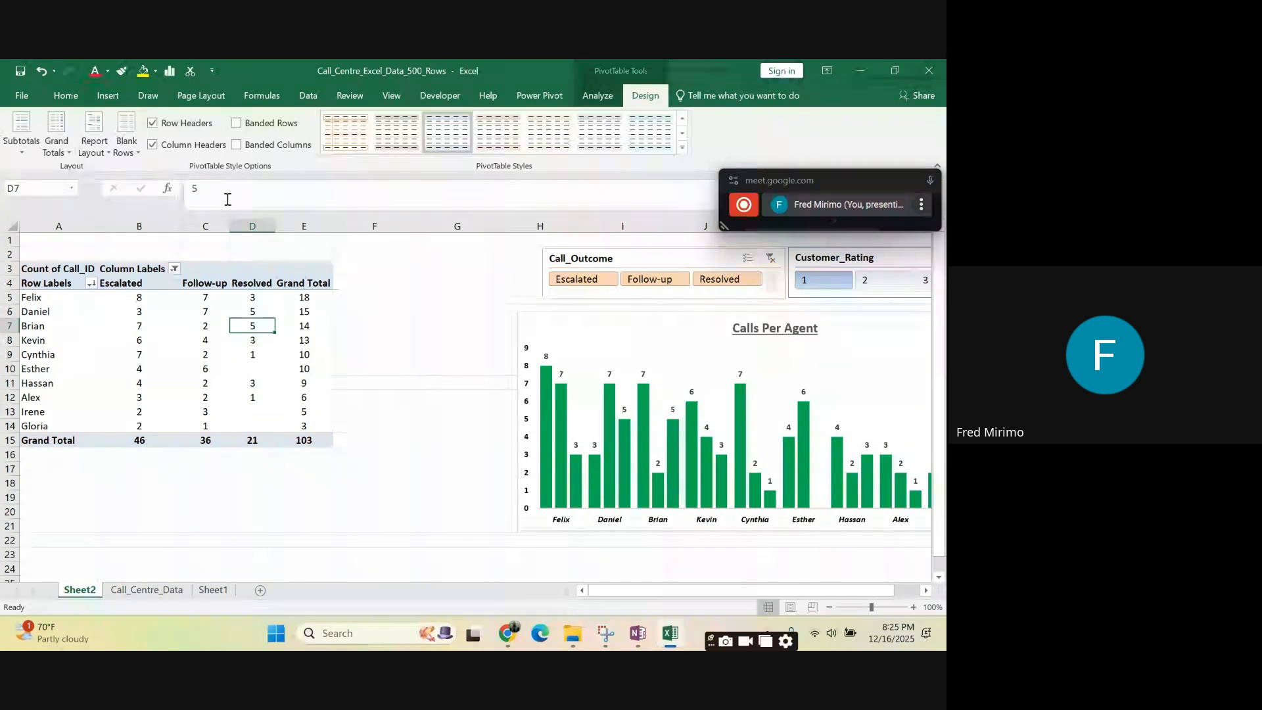
{"action": "left_click", "coordinate": [649, 135]}
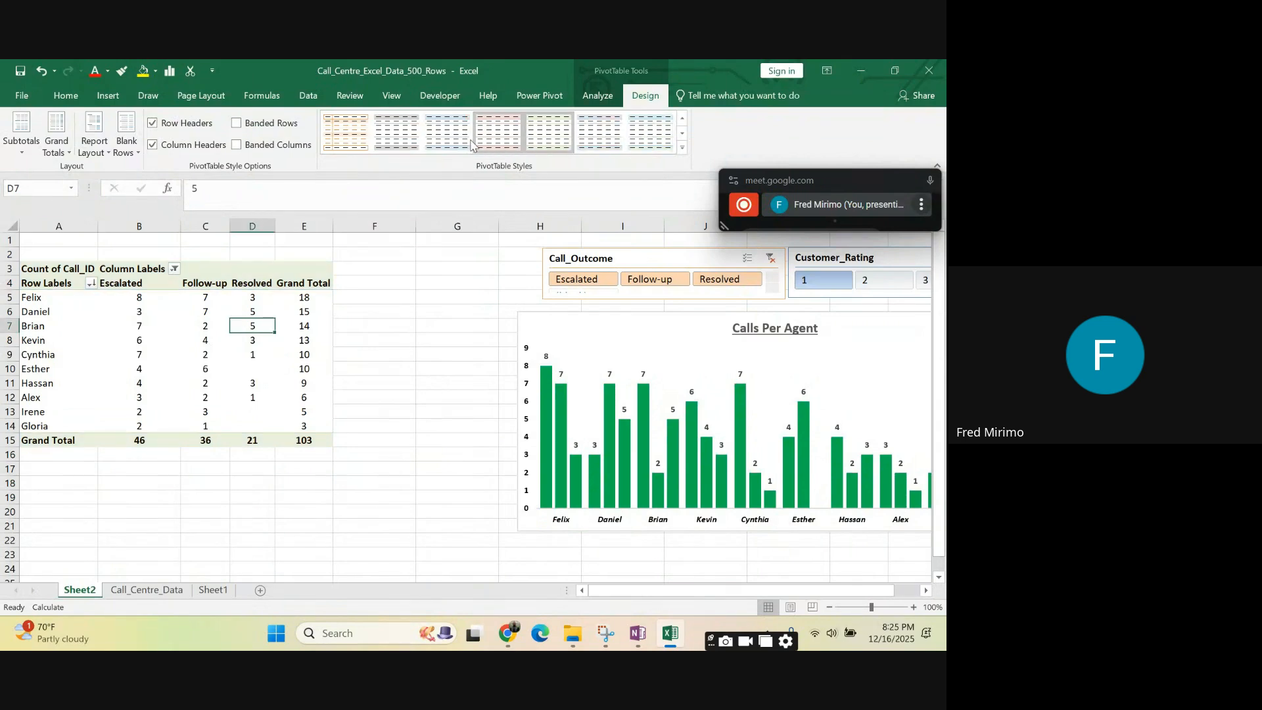
{"action": "left_click", "coordinate": [682, 149]}
{"action": "scroll", "coordinate": [485, 348], "scroll_direction": "down", "scroll_amount": 5}
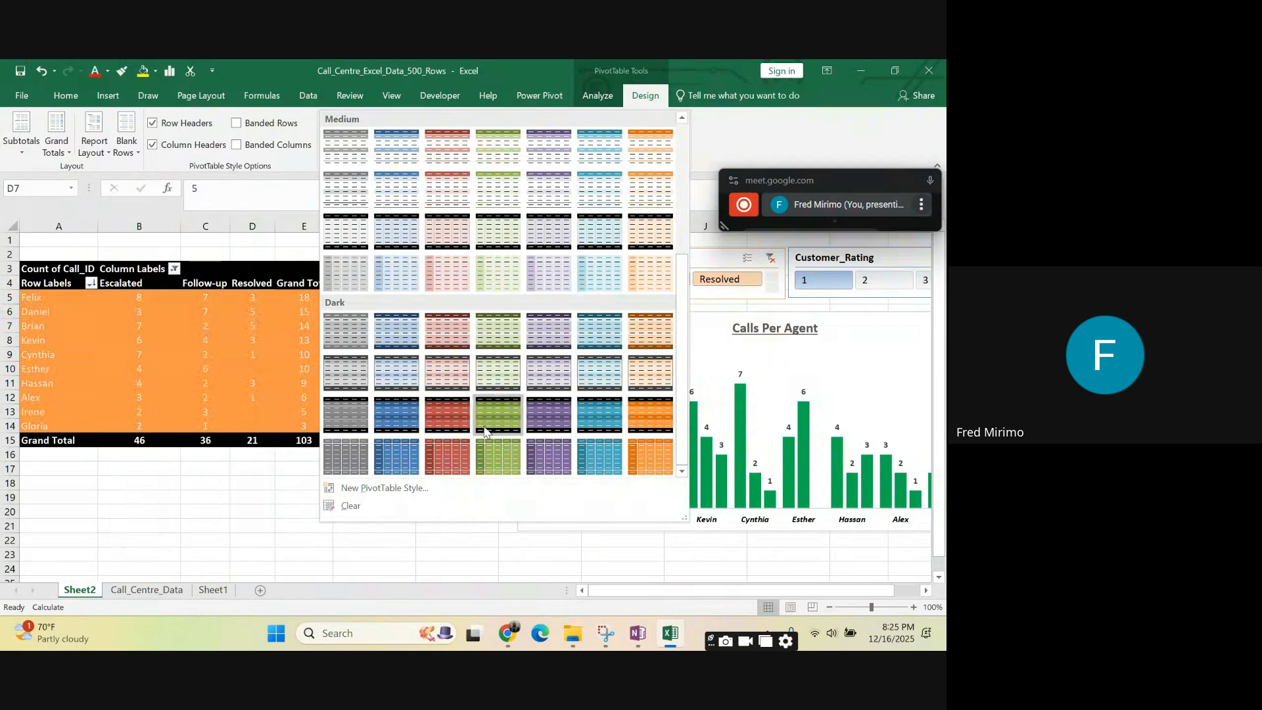
{"action": "scroll", "coordinate": [403, 310], "scroll_direction": "up", "scroll_amount": 5}
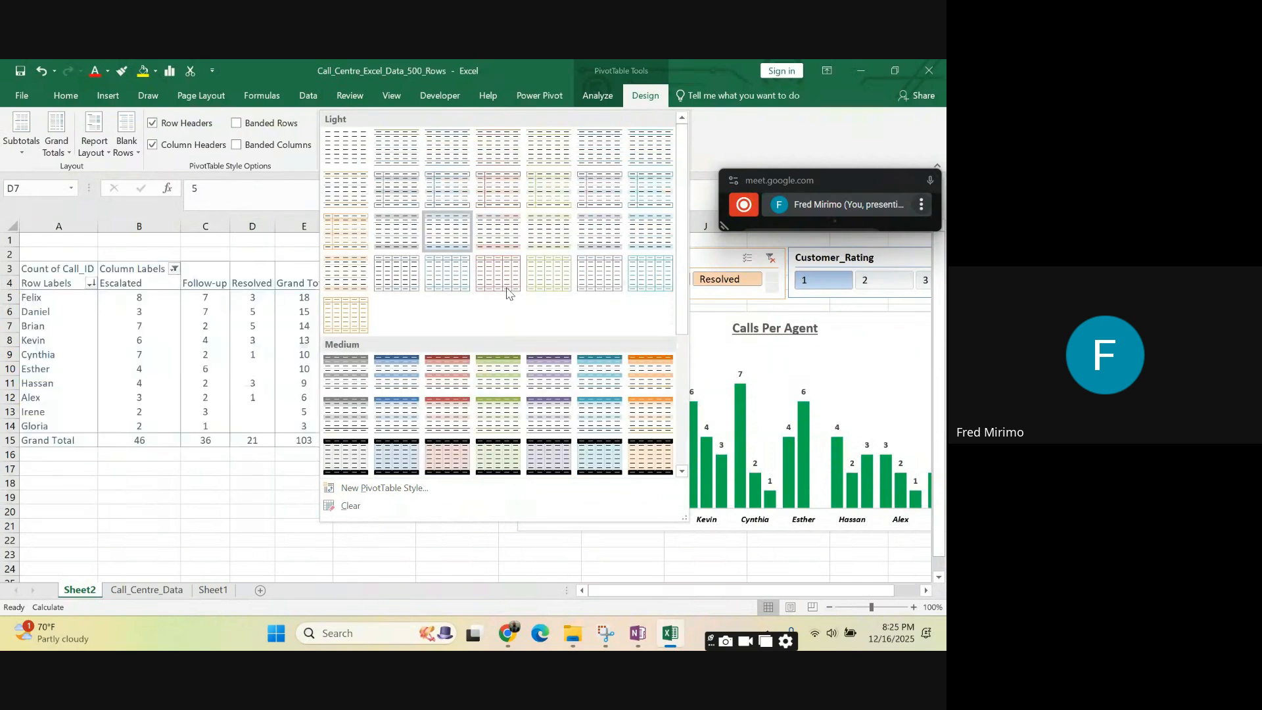
{"action": "left_click", "coordinate": [506, 151]}
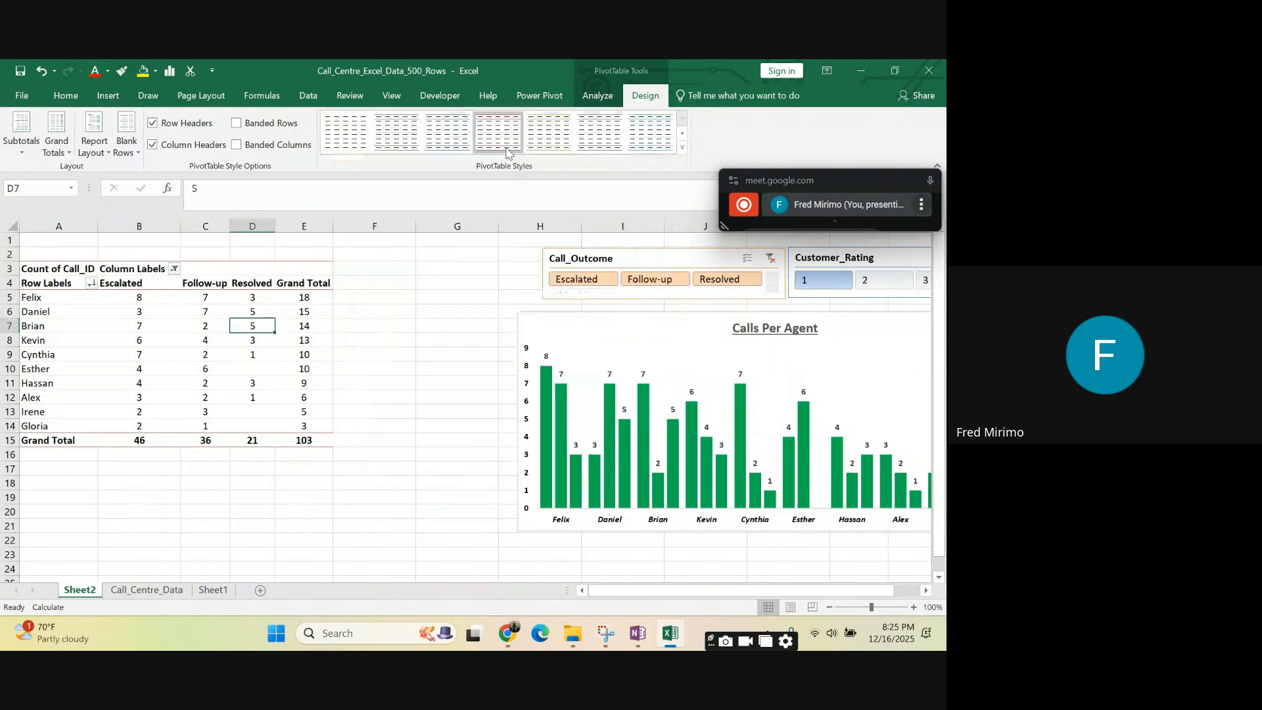
- Apply the purple style from the first row of the Medium group to the PivotTable and select the whole table
{"action": "left_click", "coordinate": [684, 148]}
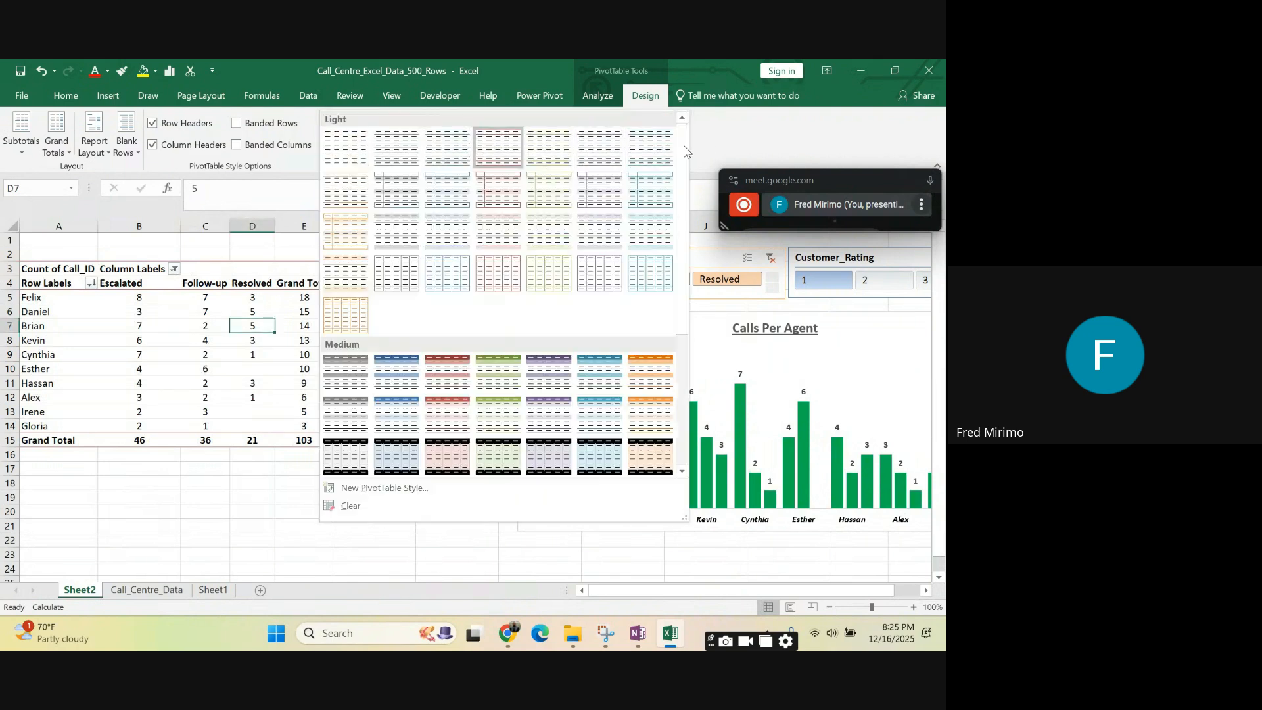
{"action": "left_click", "coordinate": [544, 366]}
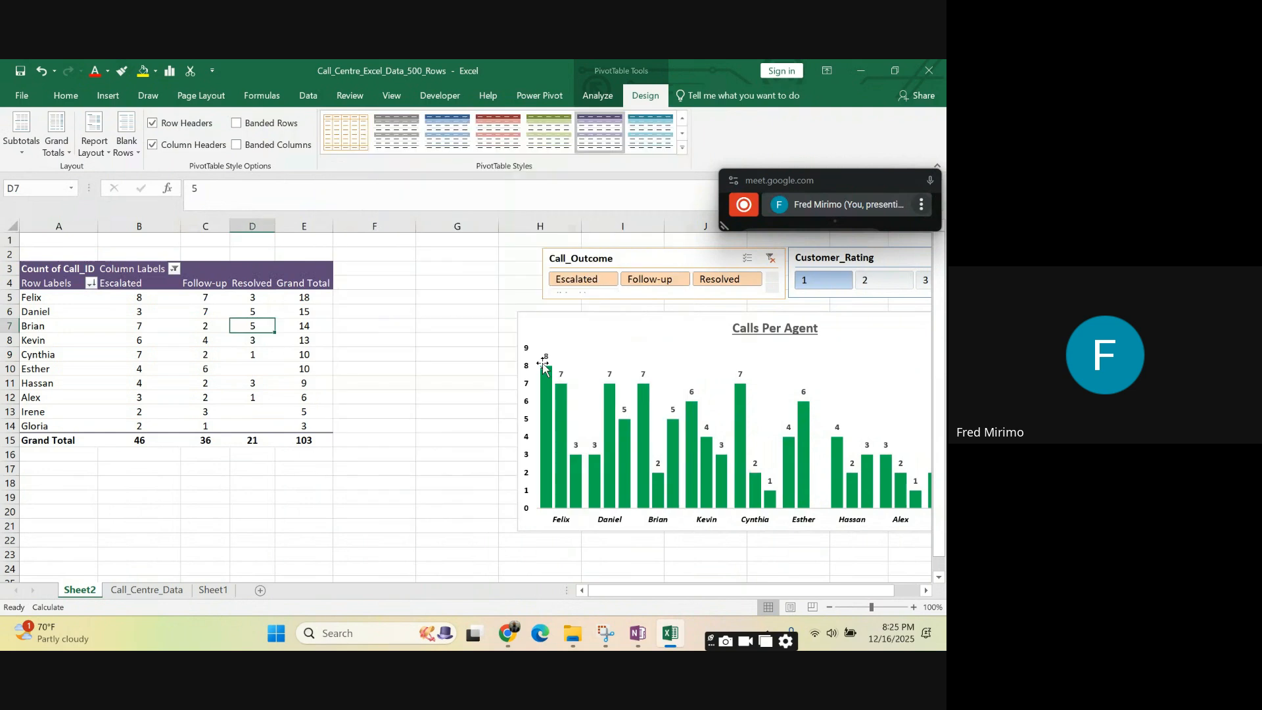
{"action": "left_click", "coordinate": [363, 367]}
{"action": "left_click", "coordinate": [284, 352]}
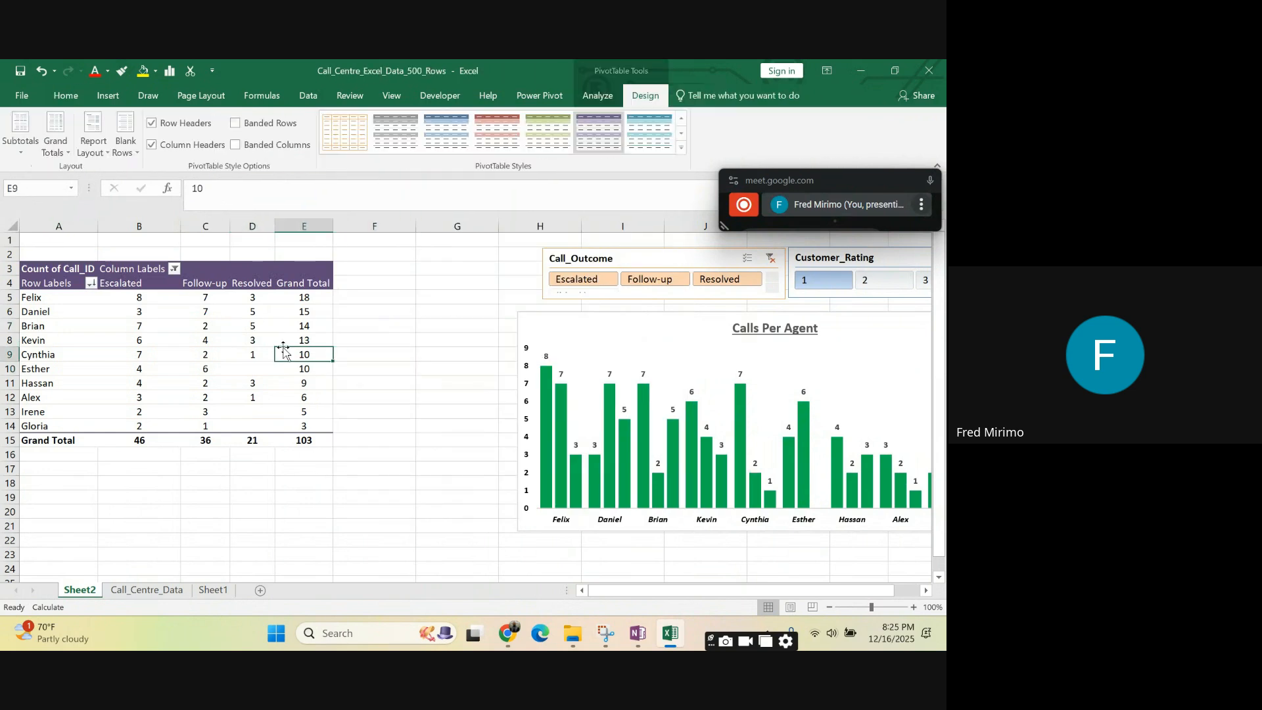
{"action": "left_click", "coordinate": [36, 273]}
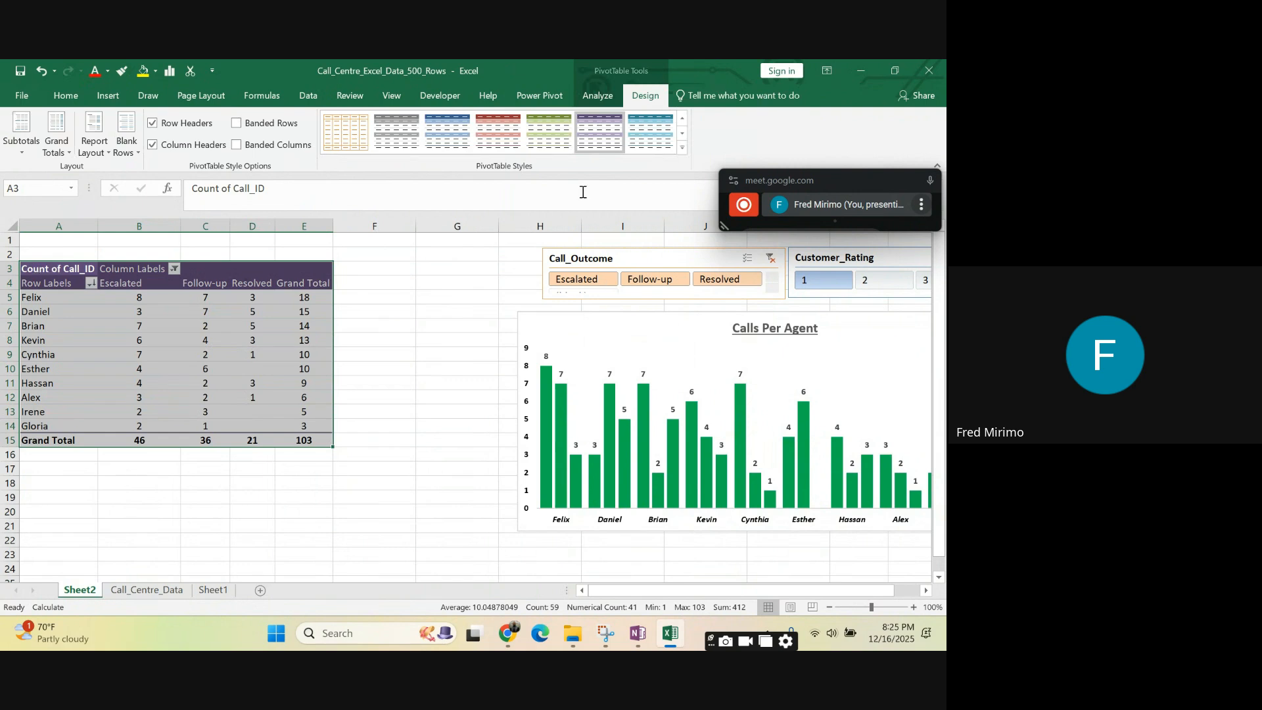
{"action": "left_click", "coordinate": [595, 127]}
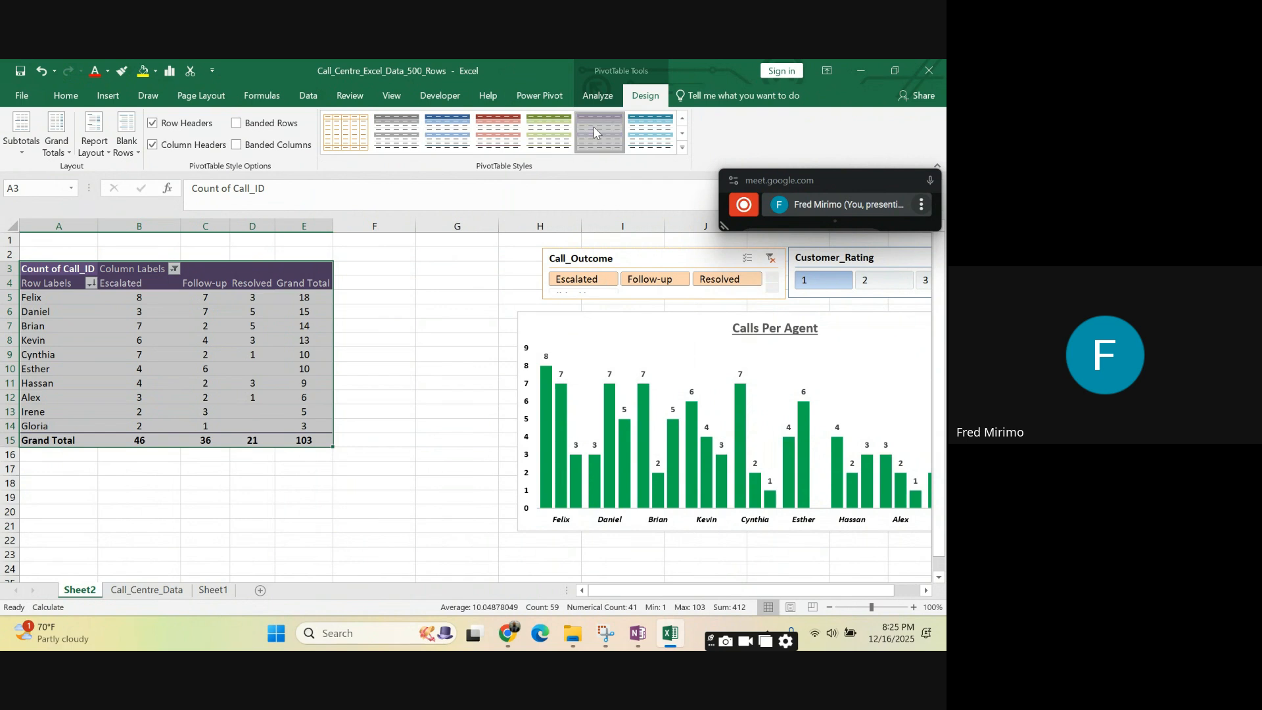
{"action": "left_click", "coordinate": [594, 127]}
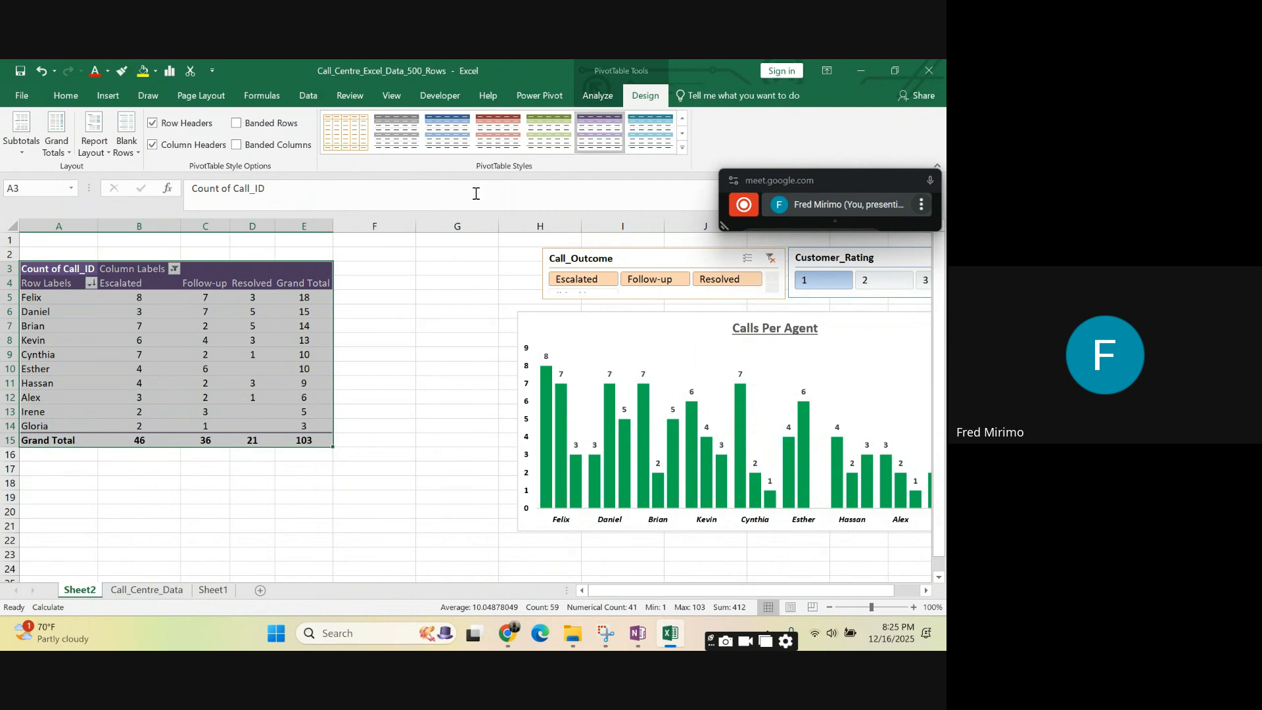
- Apply the purple style from the first row of the Dark group to the PivotTable and deselect the table
{"action": "left_click", "coordinate": [683, 149]}
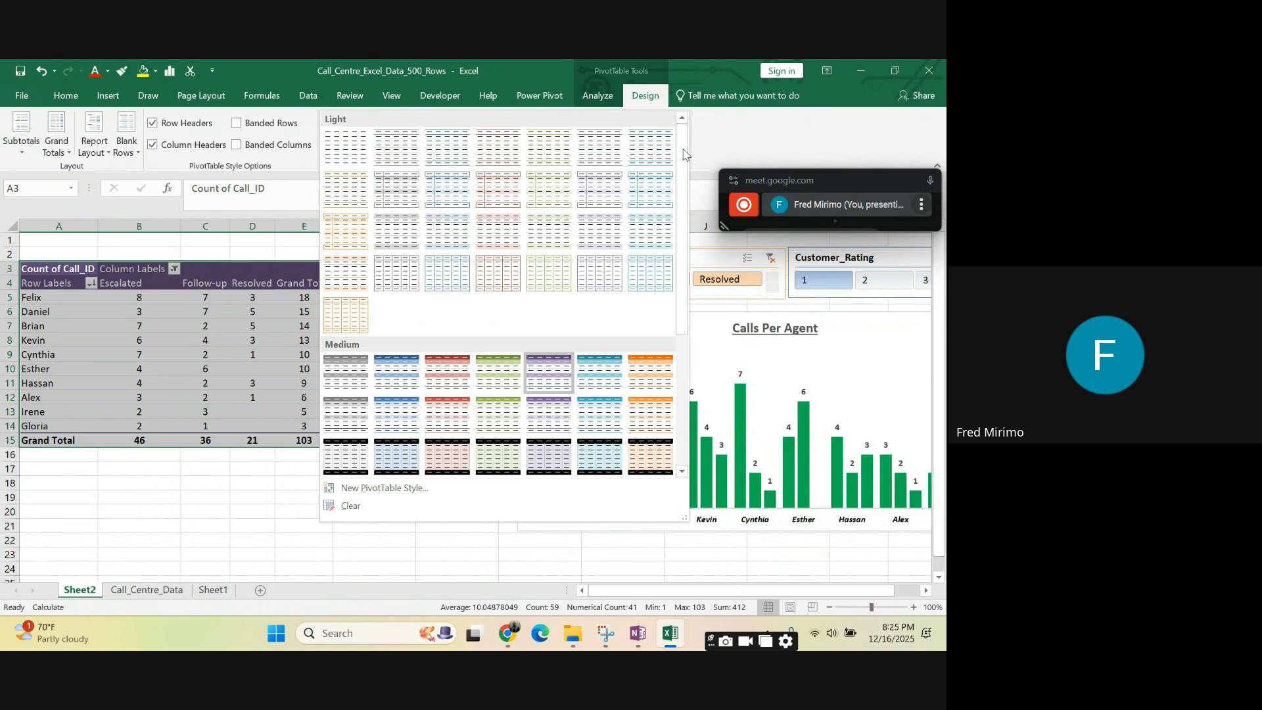
{"action": "scroll", "coordinate": [546, 393], "scroll_direction": "down", "scroll_amount": 3}
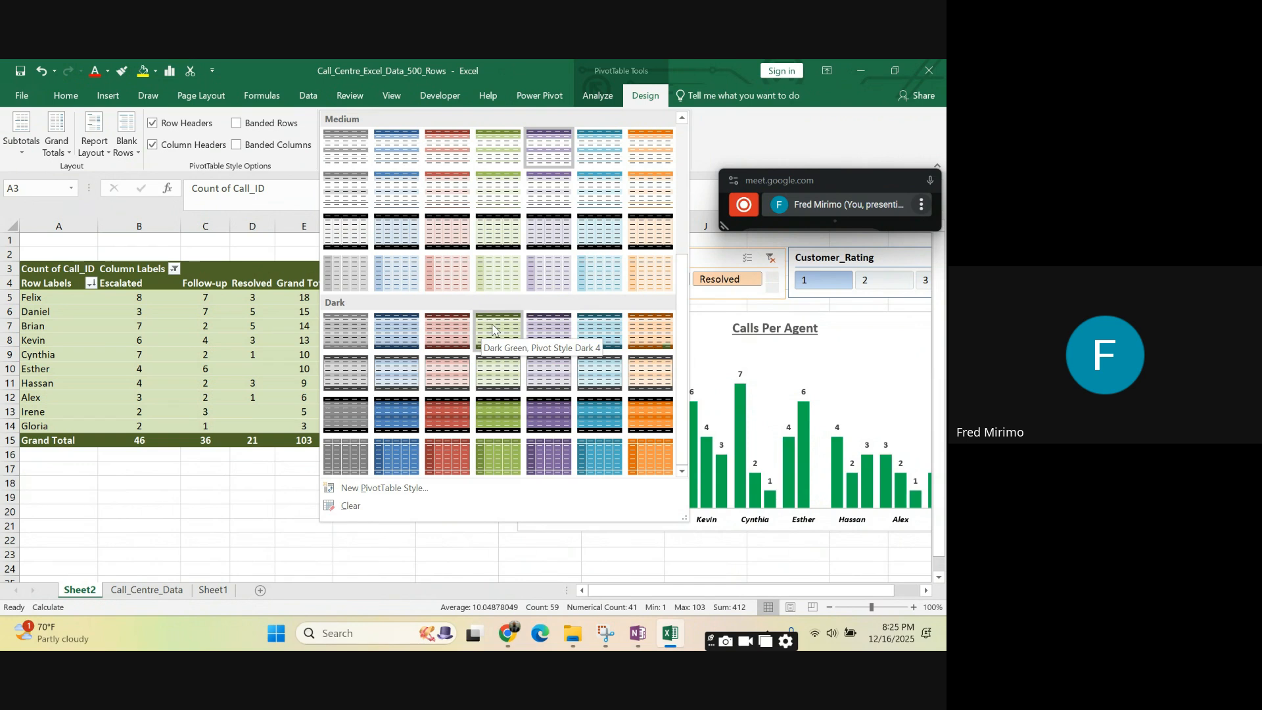
{"action": "left_click", "coordinate": [543, 336]}
{"action": "left_click", "coordinate": [442, 322]}
{"action": "left_click", "coordinate": [388, 327]}
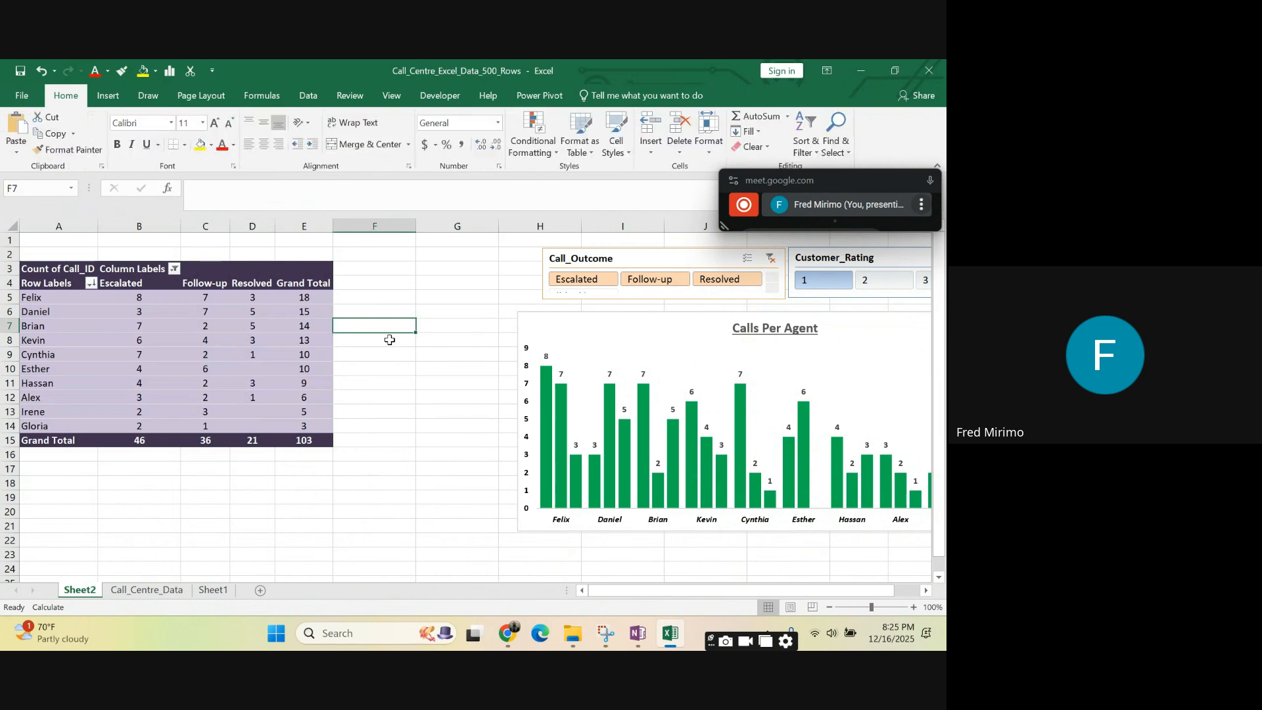
{"action": "left_click", "coordinate": [401, 425]}
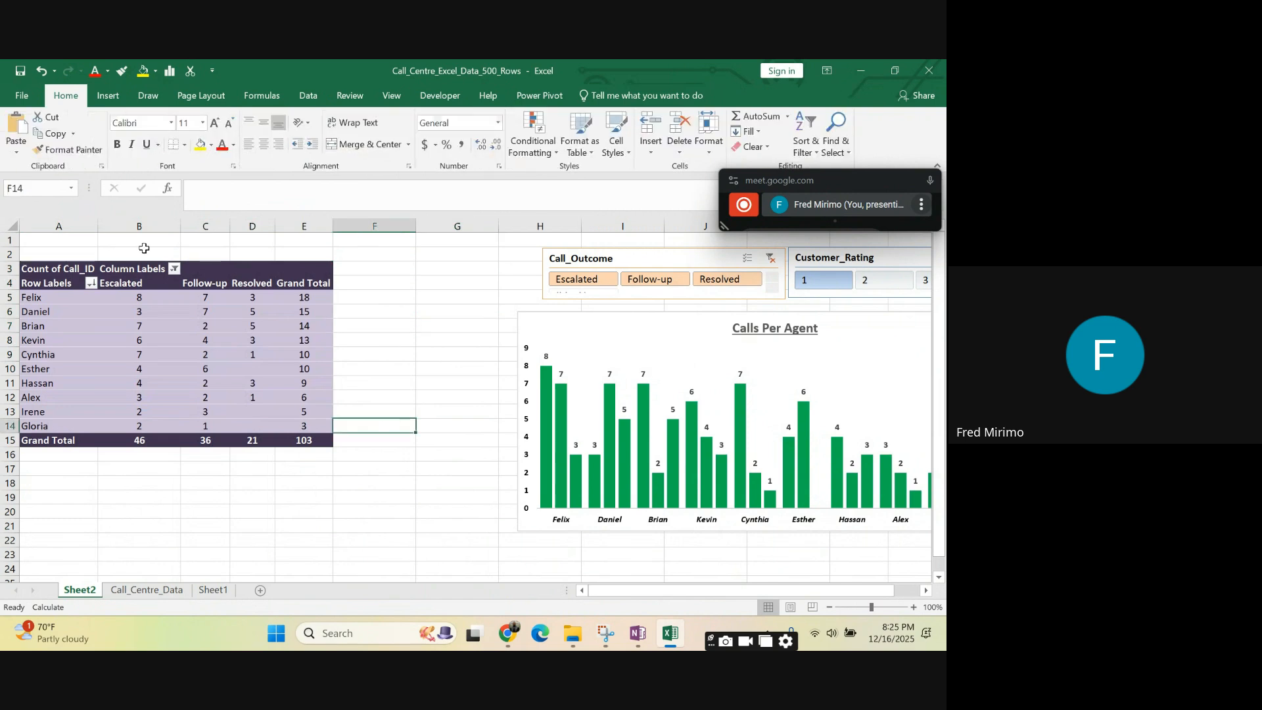
- Turn on banded rows and banded columns for the PivotTable
{"action": "left_click", "coordinate": [262, 313]}
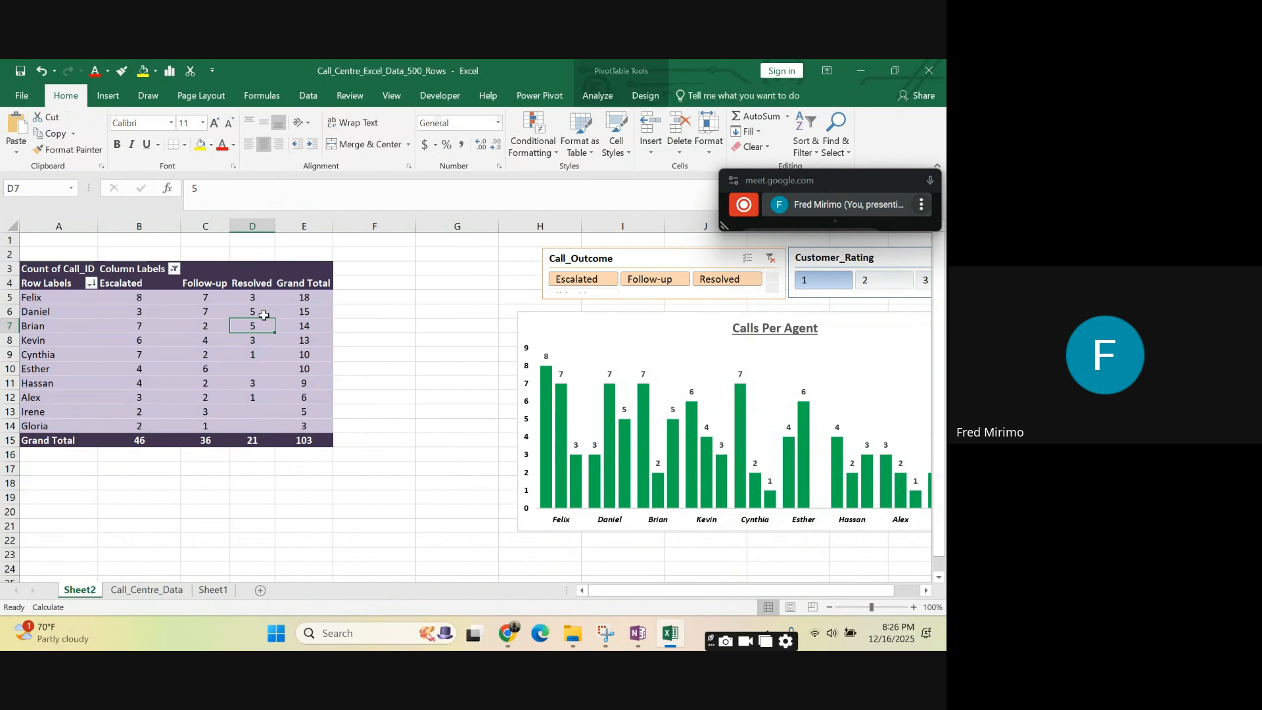
{"action": "left_click", "coordinate": [343, 296]}
{"action": "left_click", "coordinate": [297, 311]}
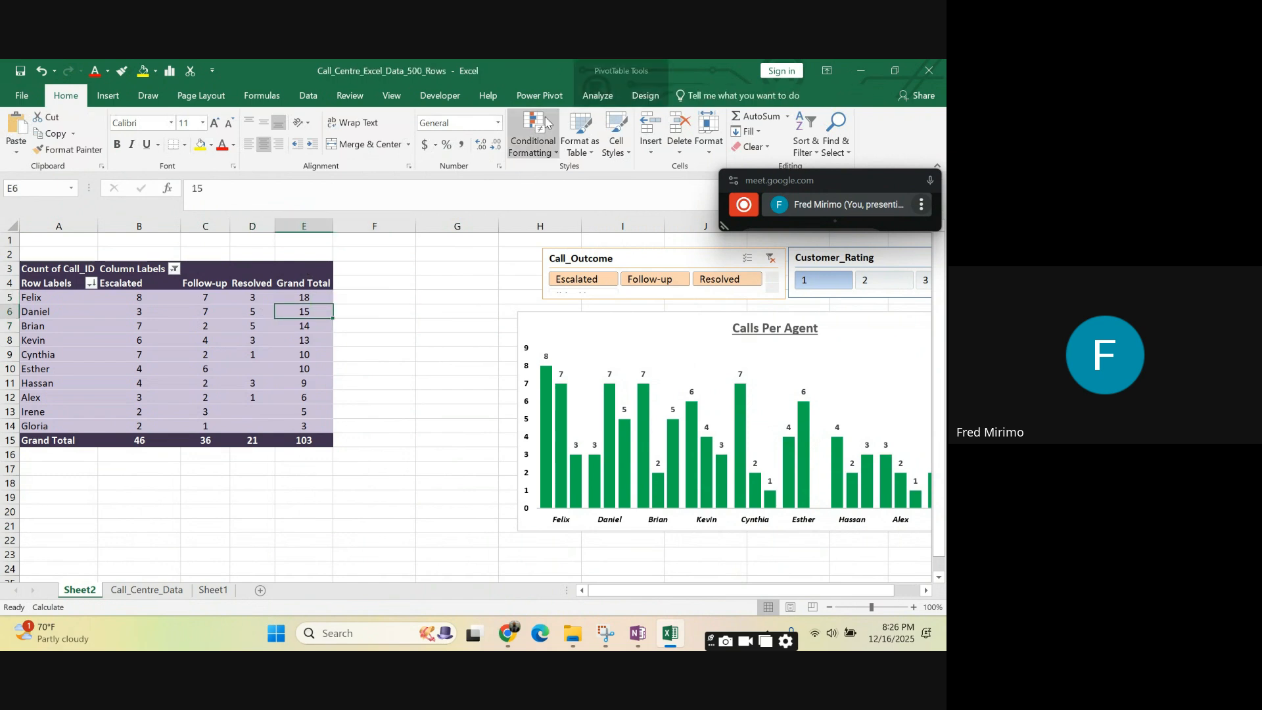
{"action": "left_click", "coordinate": [646, 97]}
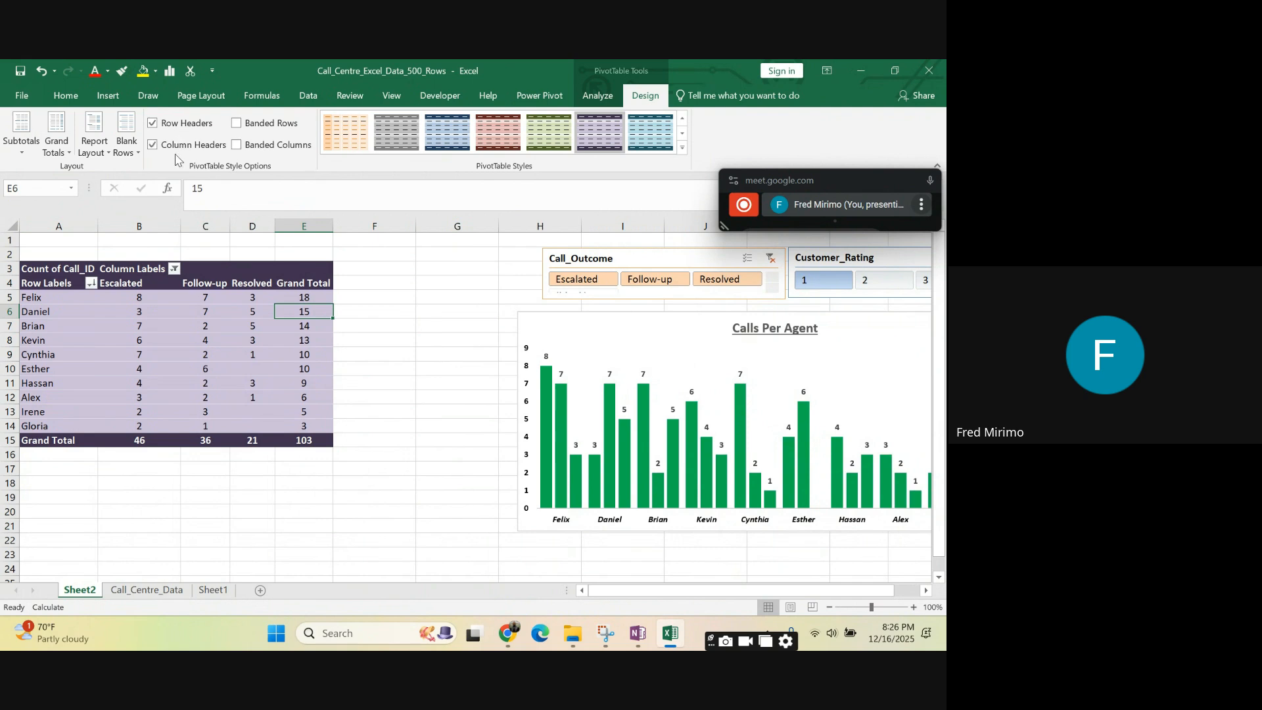
{"action": "left_click", "coordinate": [237, 123]}
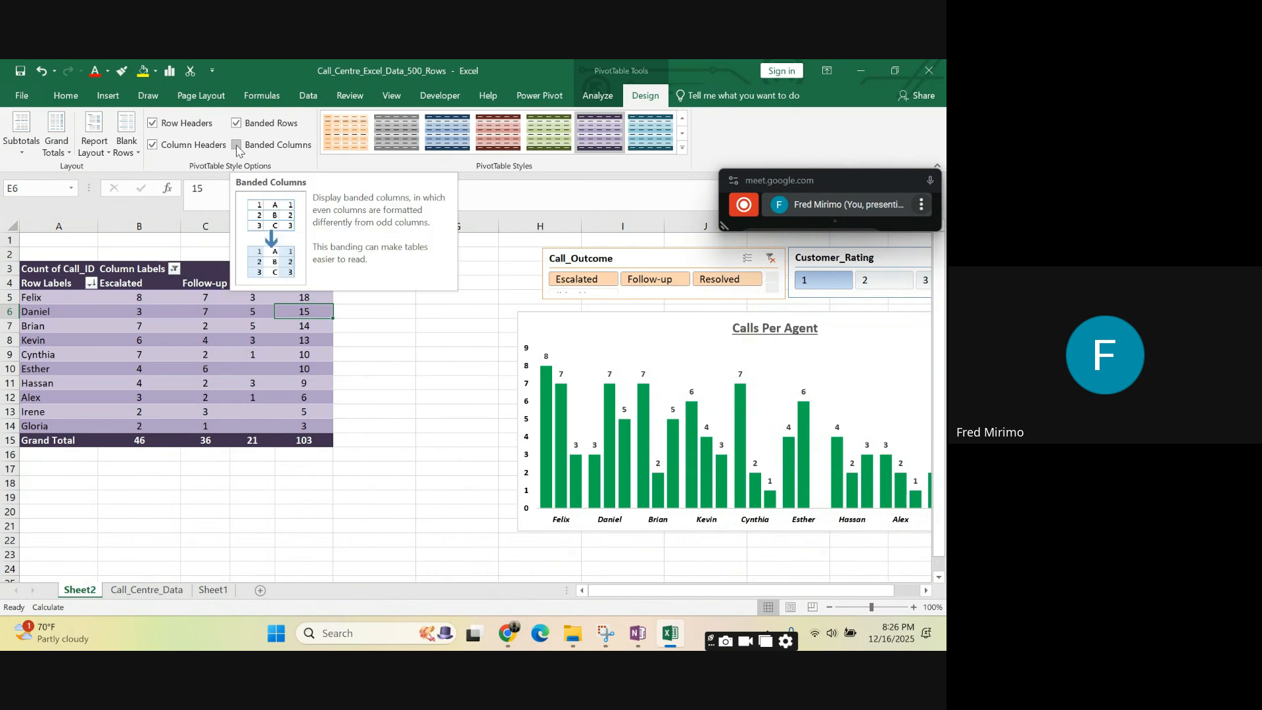
{"action": "left_click", "coordinate": [236, 146]}
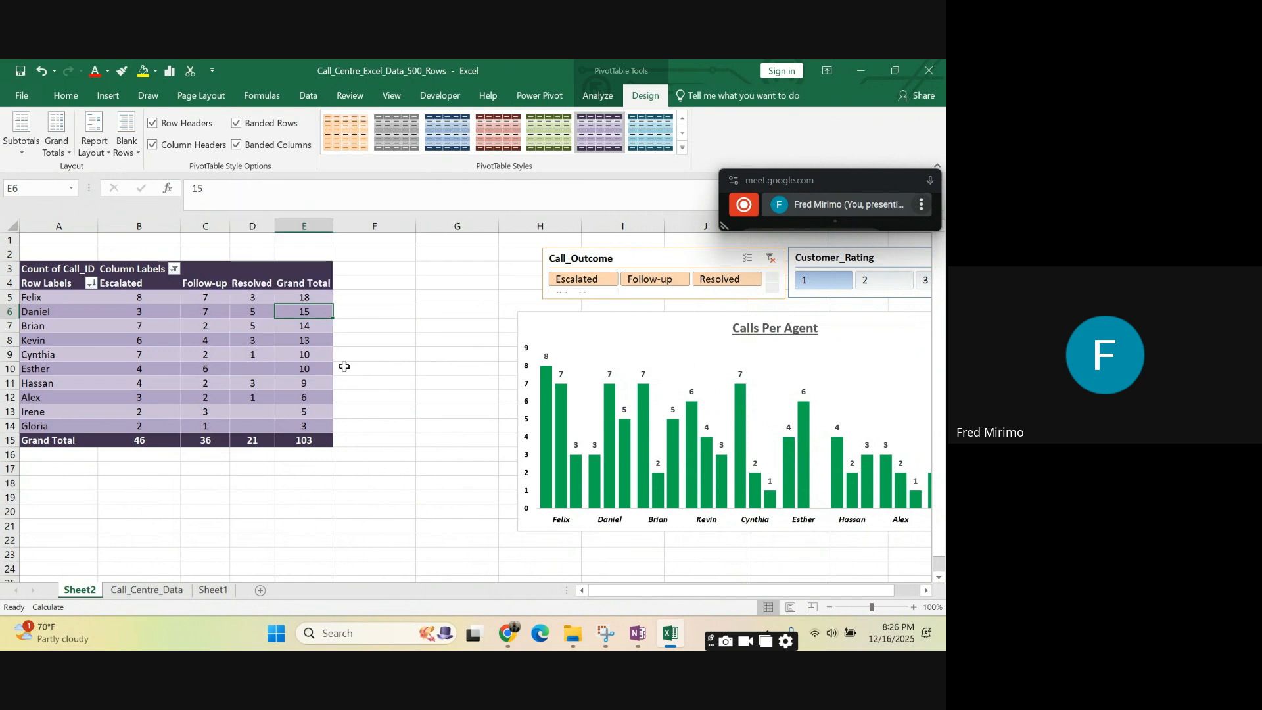
{"action": "left_click", "coordinate": [432, 394]}
{"action": "left_click", "coordinate": [389, 322]}
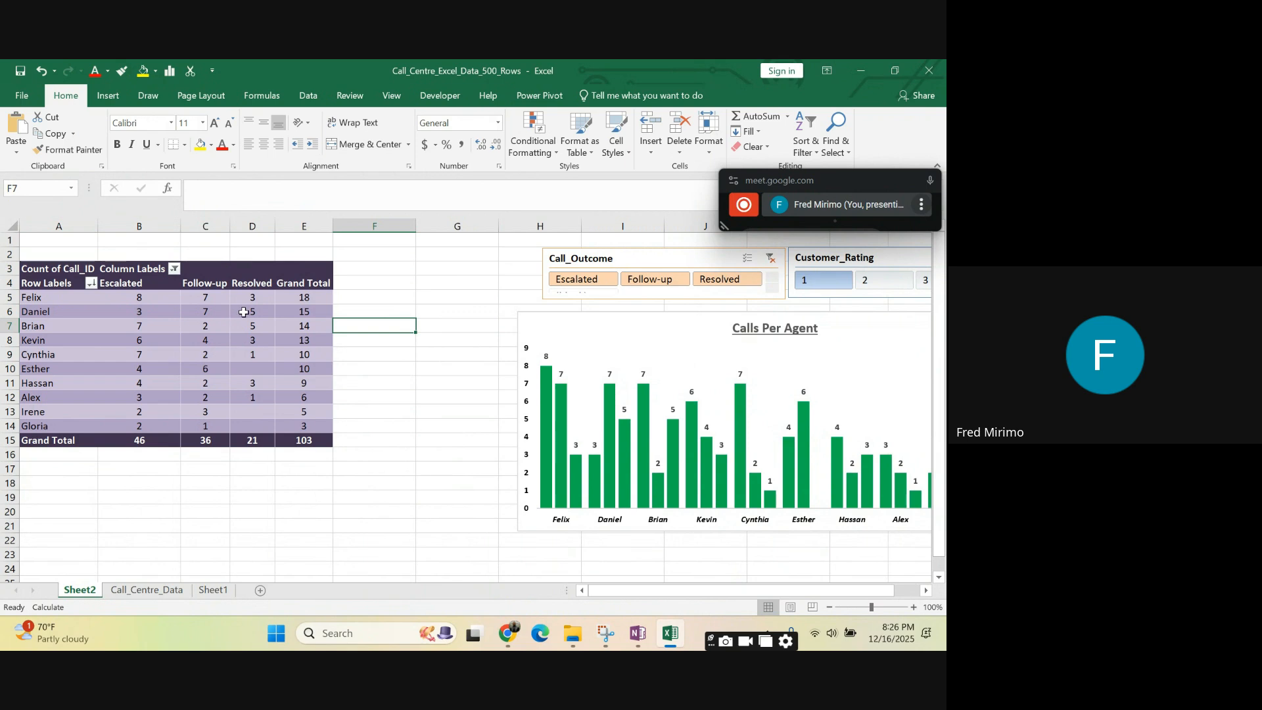
- Select the whole PivotTable to review its banding and preview other PivotTable styles without applying one
{"action": "mouse_move", "coordinate": [229, 324]}
{"action": "left_click", "coordinate": [299, 374]}
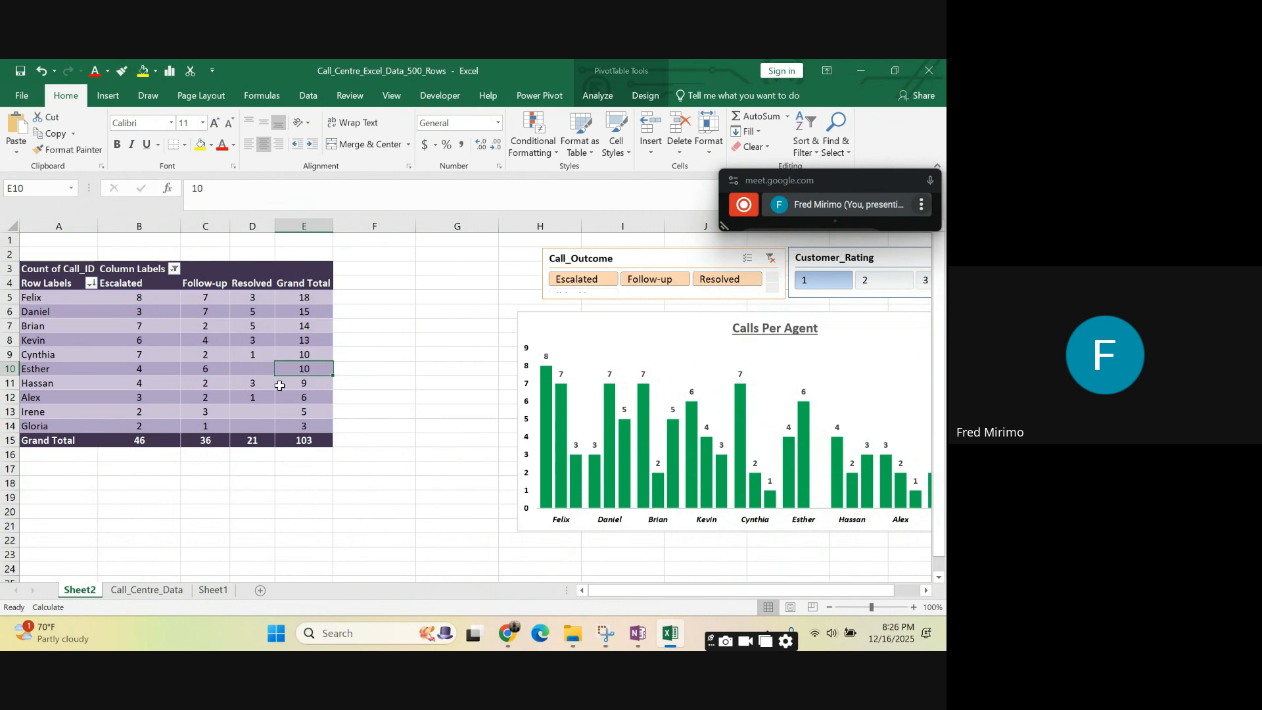
{"action": "left_click", "coordinate": [55, 270]}
{"action": "left_click_drag", "start_coordinate": [55, 270], "coordinate": [305, 439]}
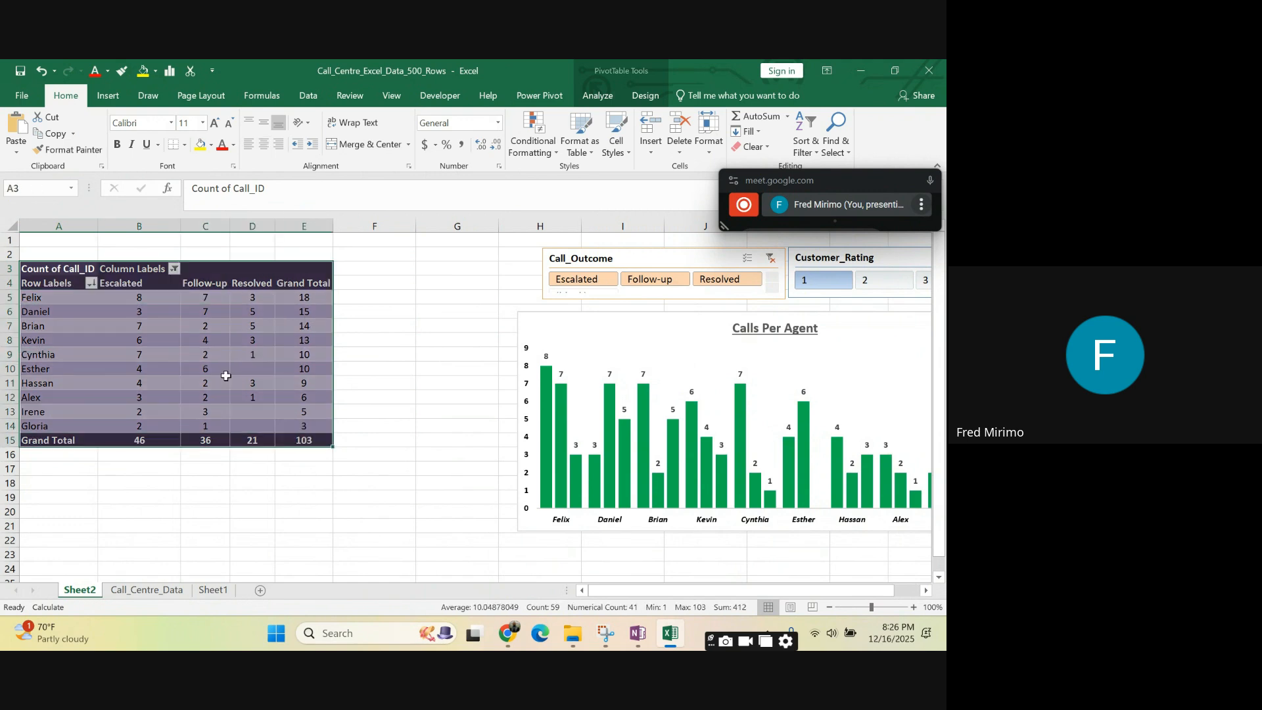
{"action": "left_click", "coordinate": [203, 341]}
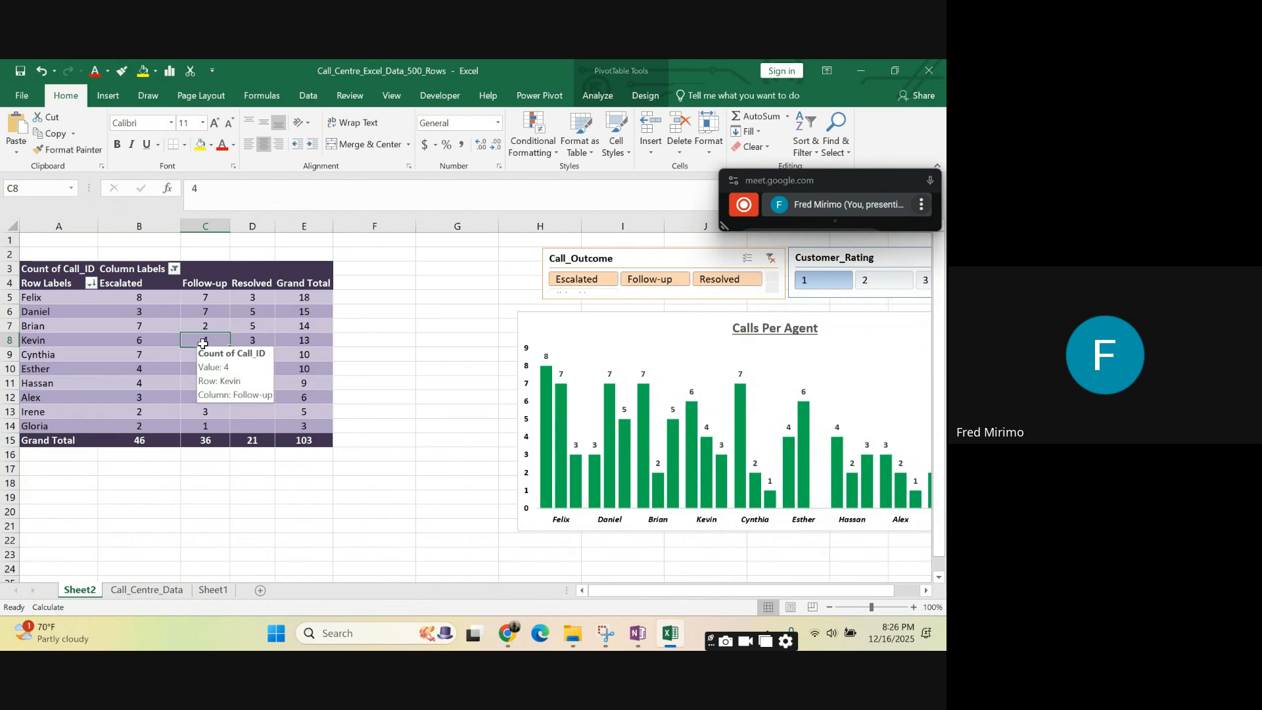
{"action": "left_click", "coordinate": [647, 96]}
{"action": "left_click", "coordinate": [682, 148]}
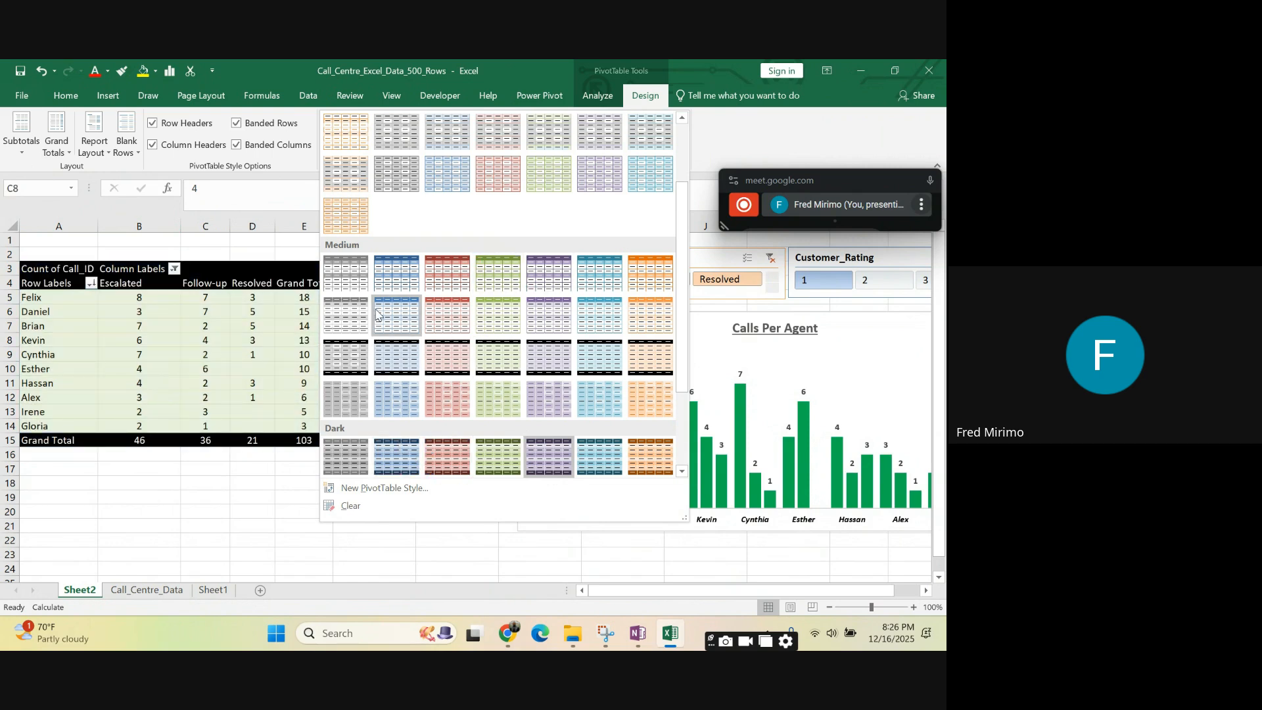
{"action": "left_click", "coordinate": [193, 576]}
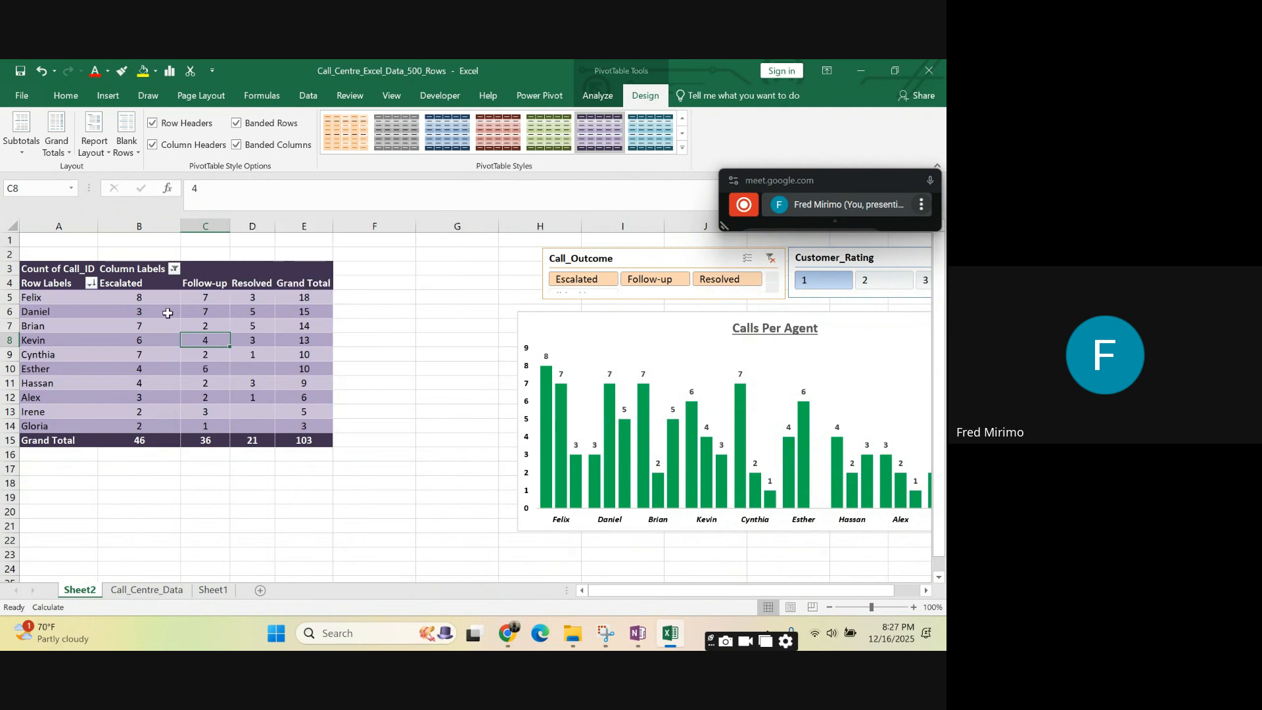
- Switch banded rows and banded columns off and back on, comparing the shading of the agent rows
{"action": "left_click", "coordinate": [236, 124]}
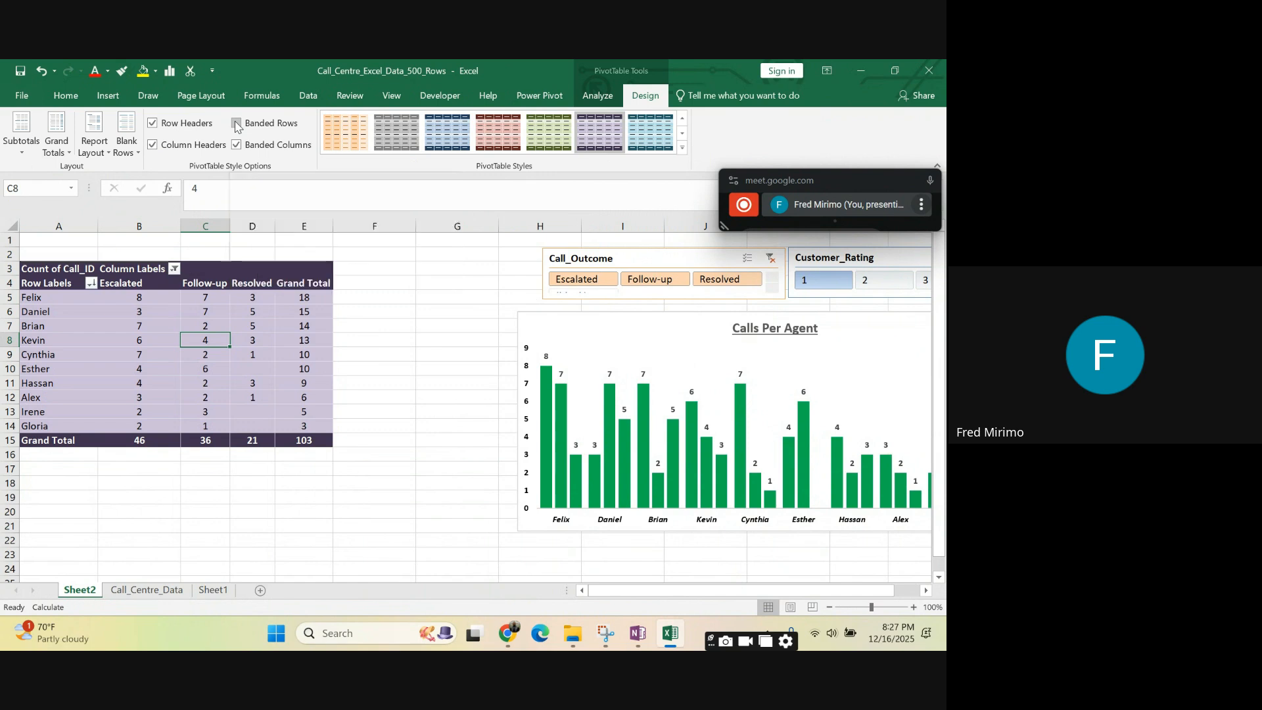
{"action": "left_click", "coordinate": [236, 124]}
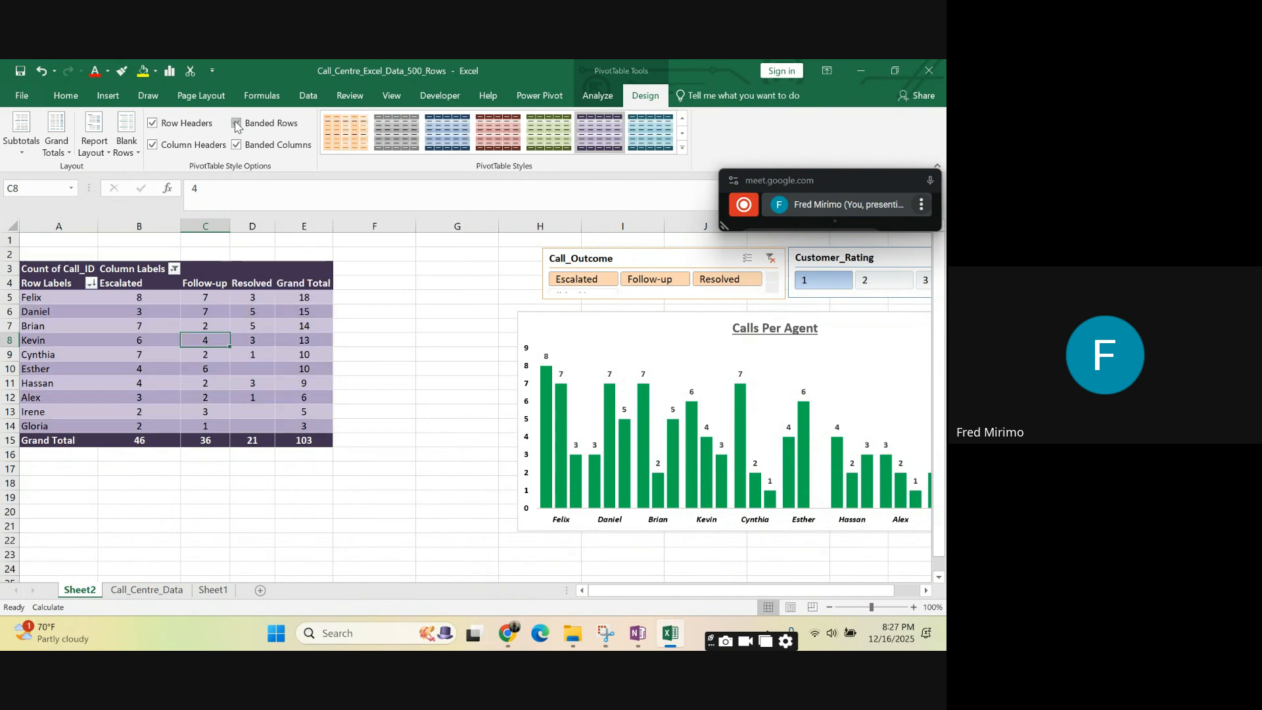
{"action": "left_click", "coordinate": [158, 355]}
{"action": "left_click_drag", "start_coordinate": [57, 313], "coordinate": [253, 308]}
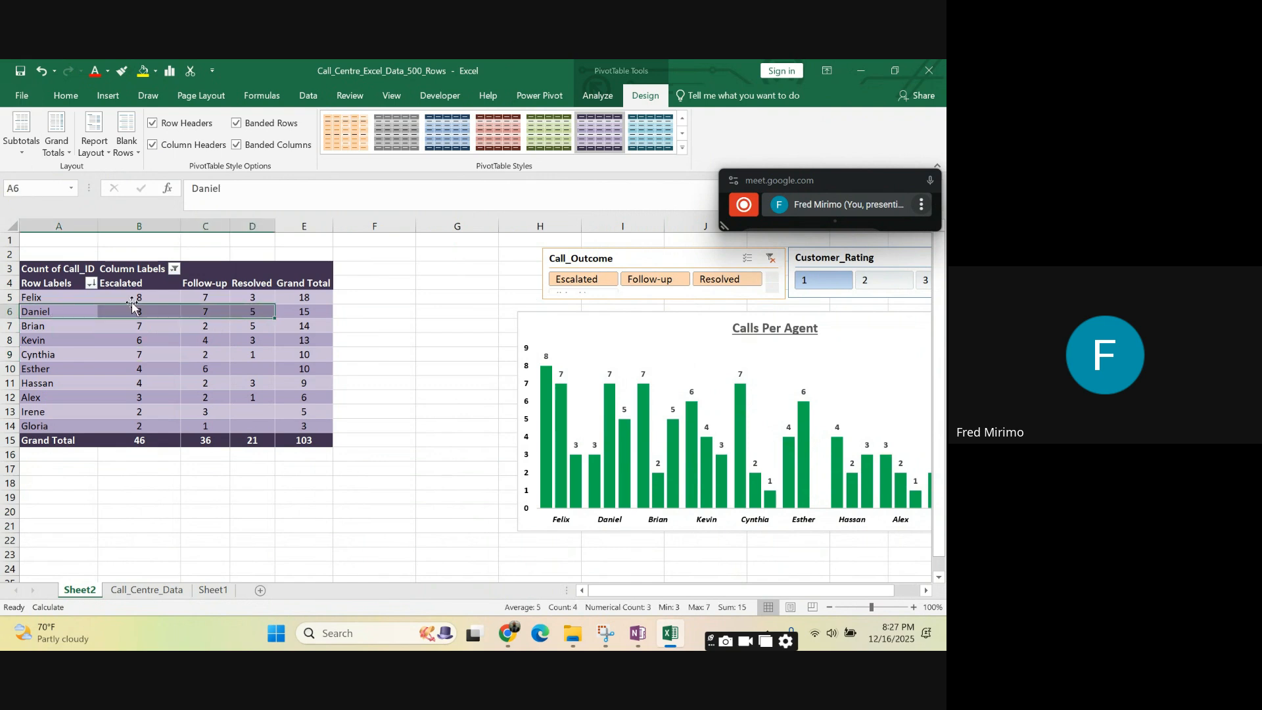
{"action": "left_click_drag", "start_coordinate": [37, 296], "coordinate": [171, 292]}
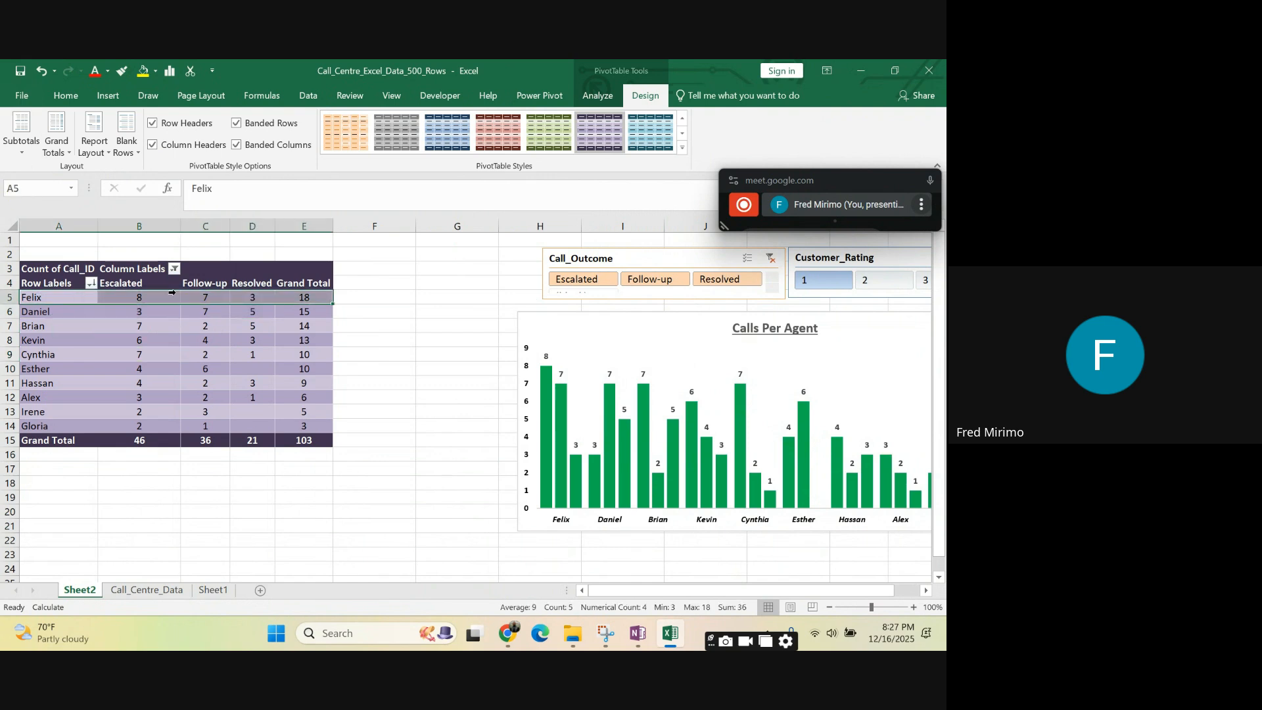
{"action": "left_click", "coordinate": [40, 313]}
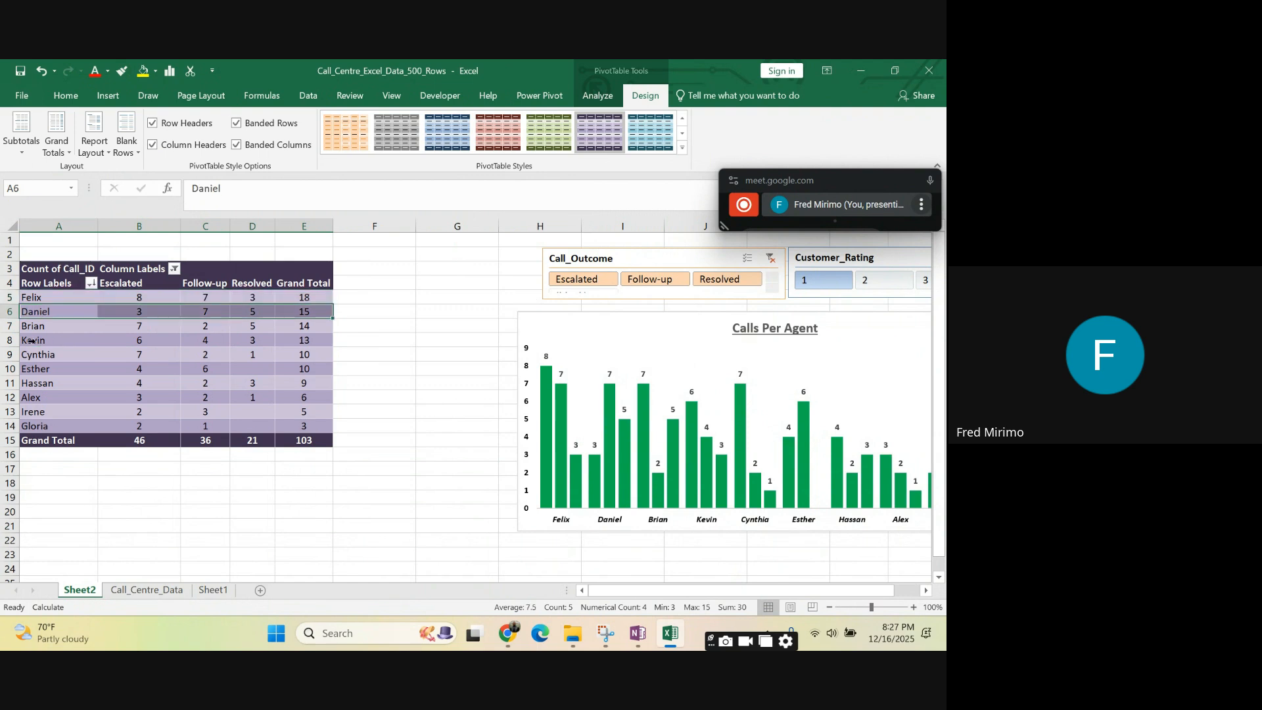
{"action": "left_click", "coordinate": [33, 341]}
{"action": "left_click", "coordinate": [49, 369]}
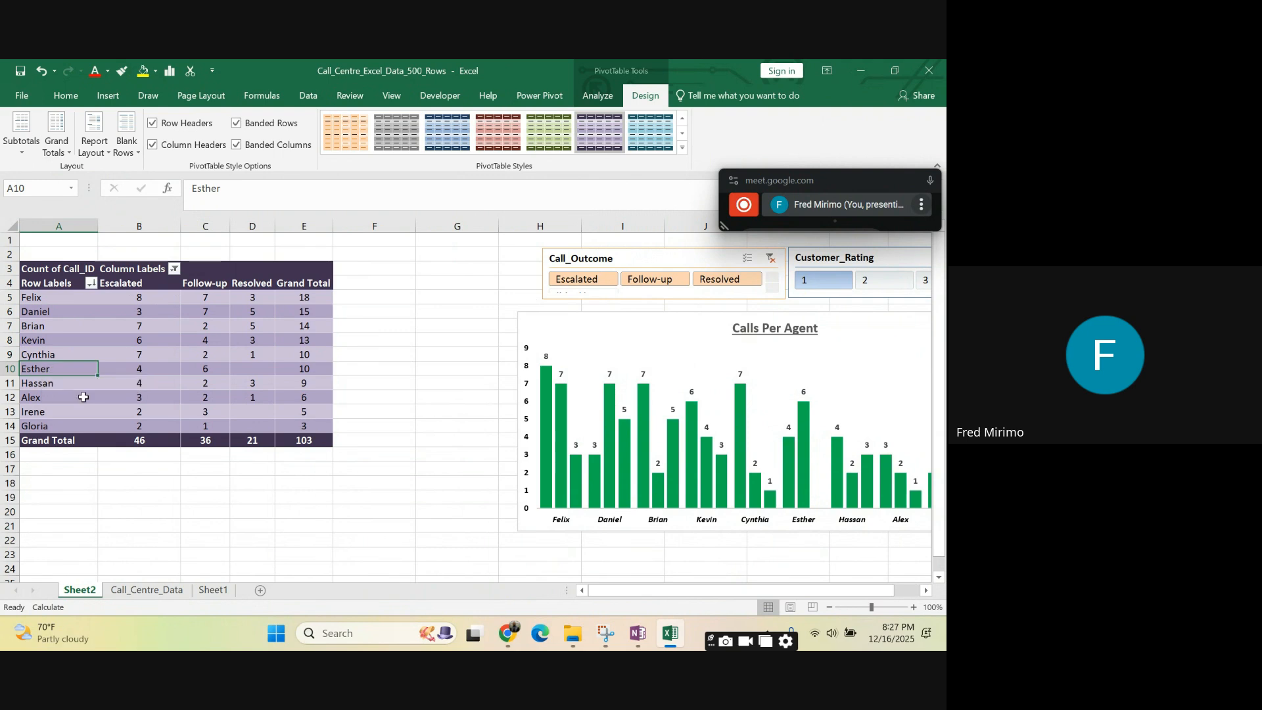
{"action": "left_click", "coordinate": [60, 397]}
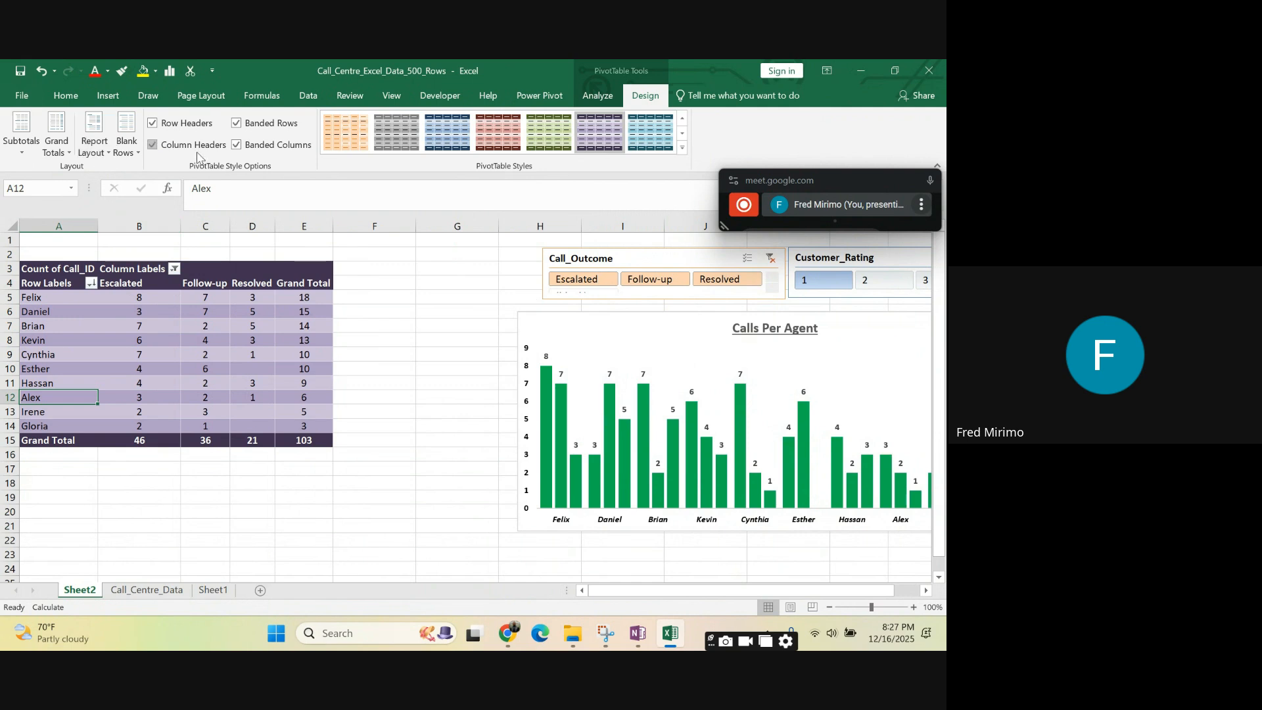
{"action": "left_click", "coordinate": [236, 145]}
{"action": "left_click", "coordinate": [236, 145]}
- Narrow the Escalated column of the PivotTable and open the report layout options
{"action": "left_click_drag", "start_coordinate": [182, 226], "coordinate": [159, 230]}
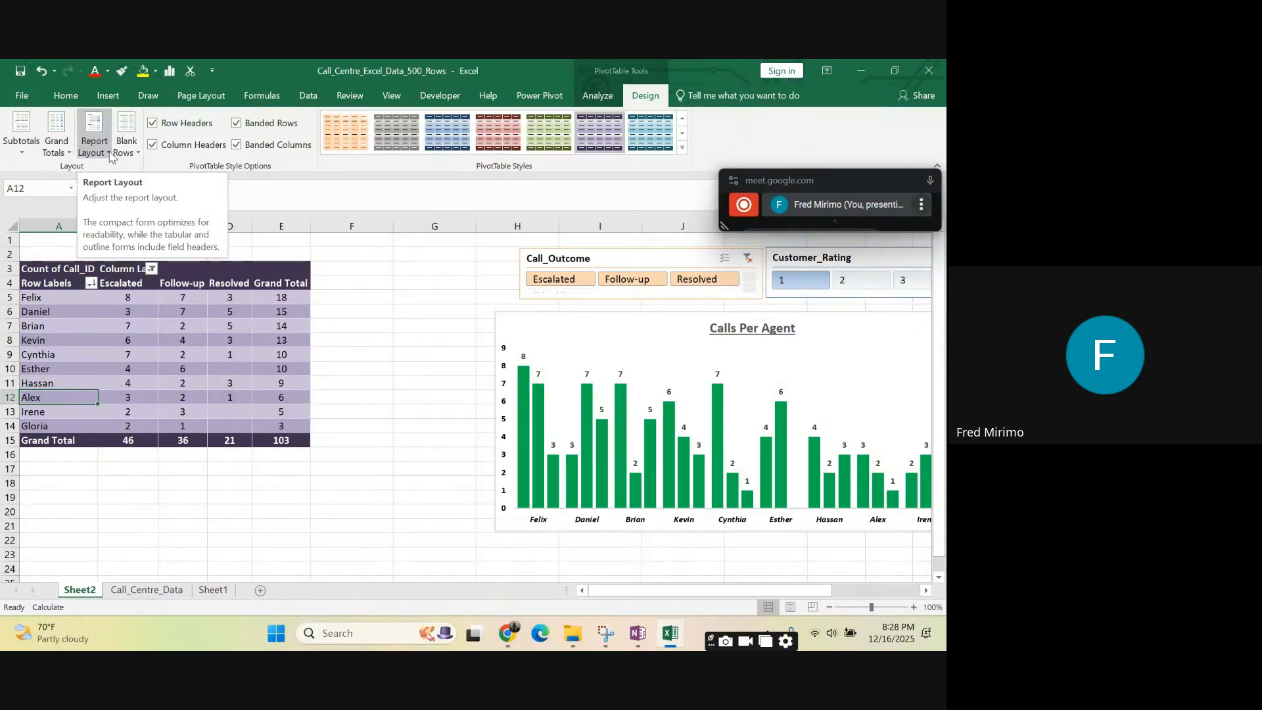
{"action": "left_click", "coordinate": [112, 156]}
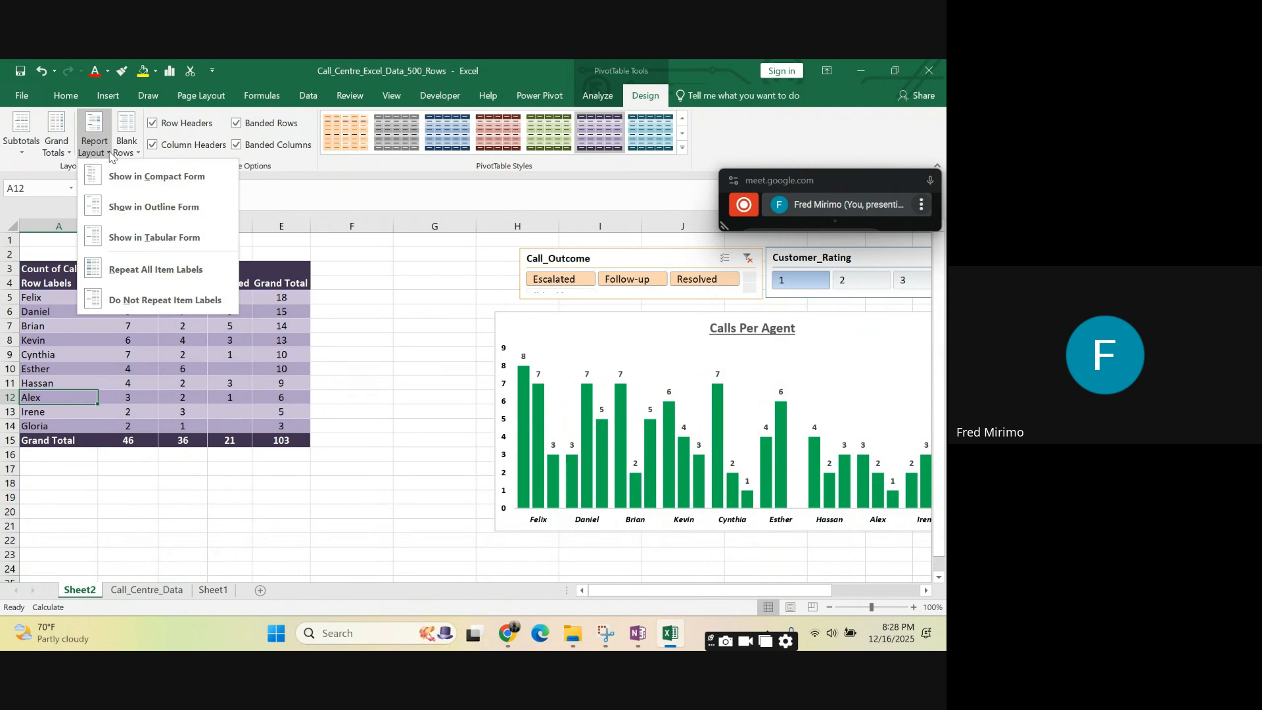
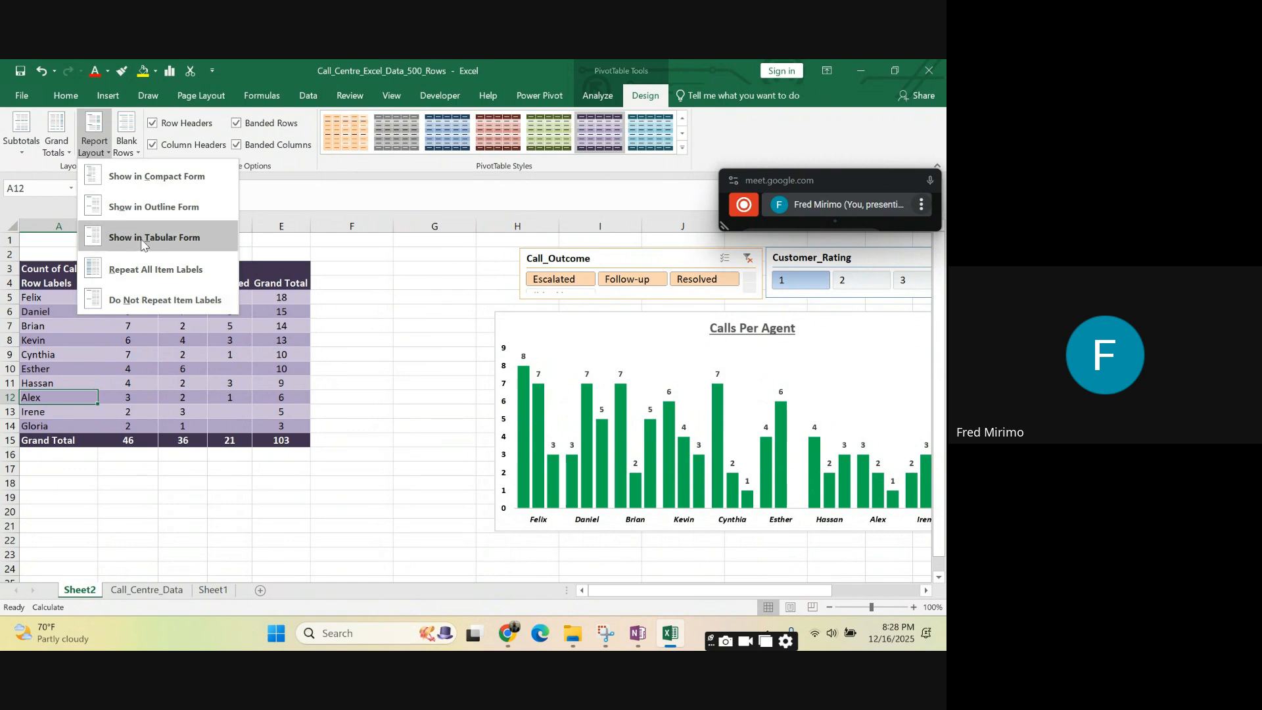
- Change the PivotTable's report layout to Tabular Form and check its agent rows and Grand Total column
{"action": "left_click", "coordinate": [142, 241]}
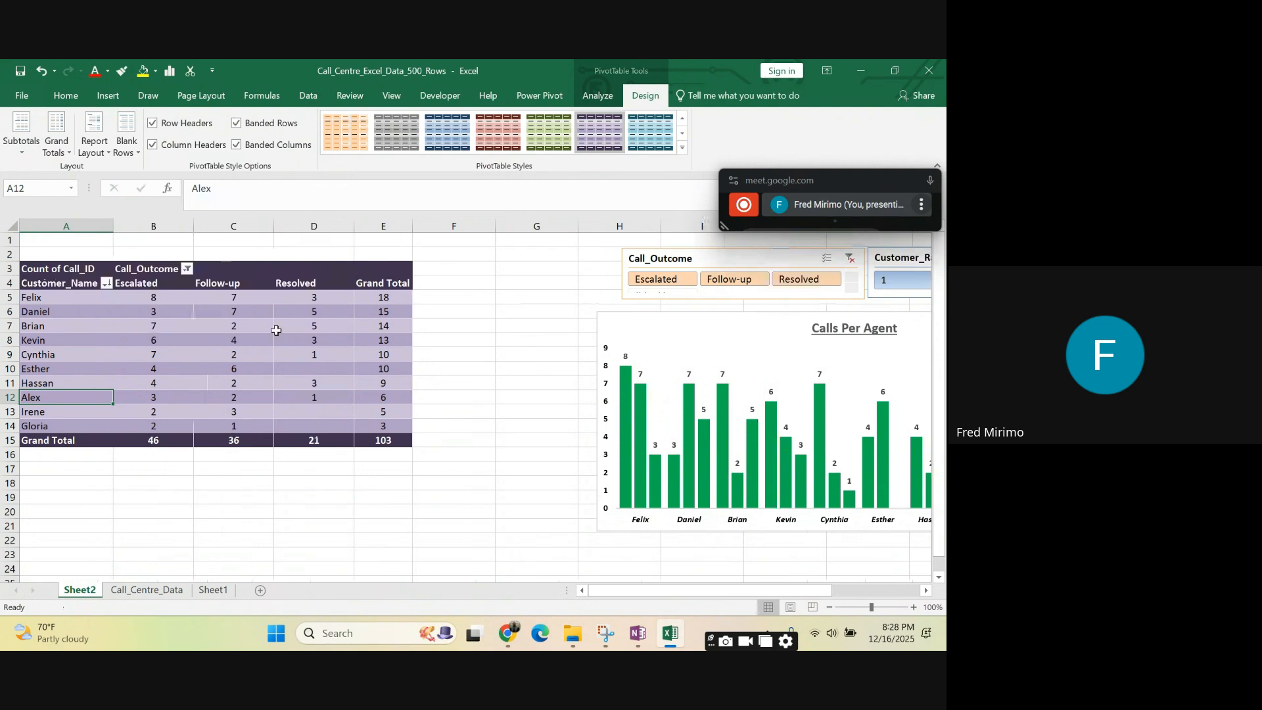
{"action": "left_click", "coordinate": [359, 372]}
{"action": "left_click", "coordinate": [367, 309]}
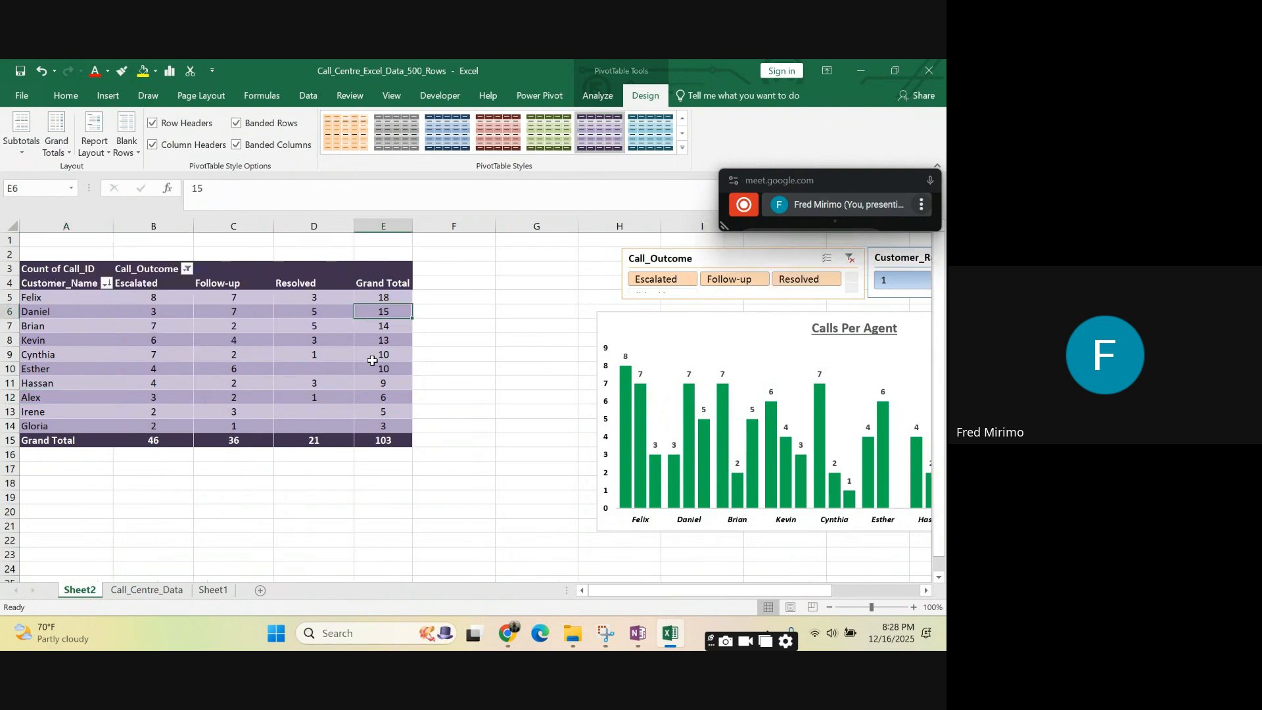
{"action": "left_click", "coordinate": [250, 341]}
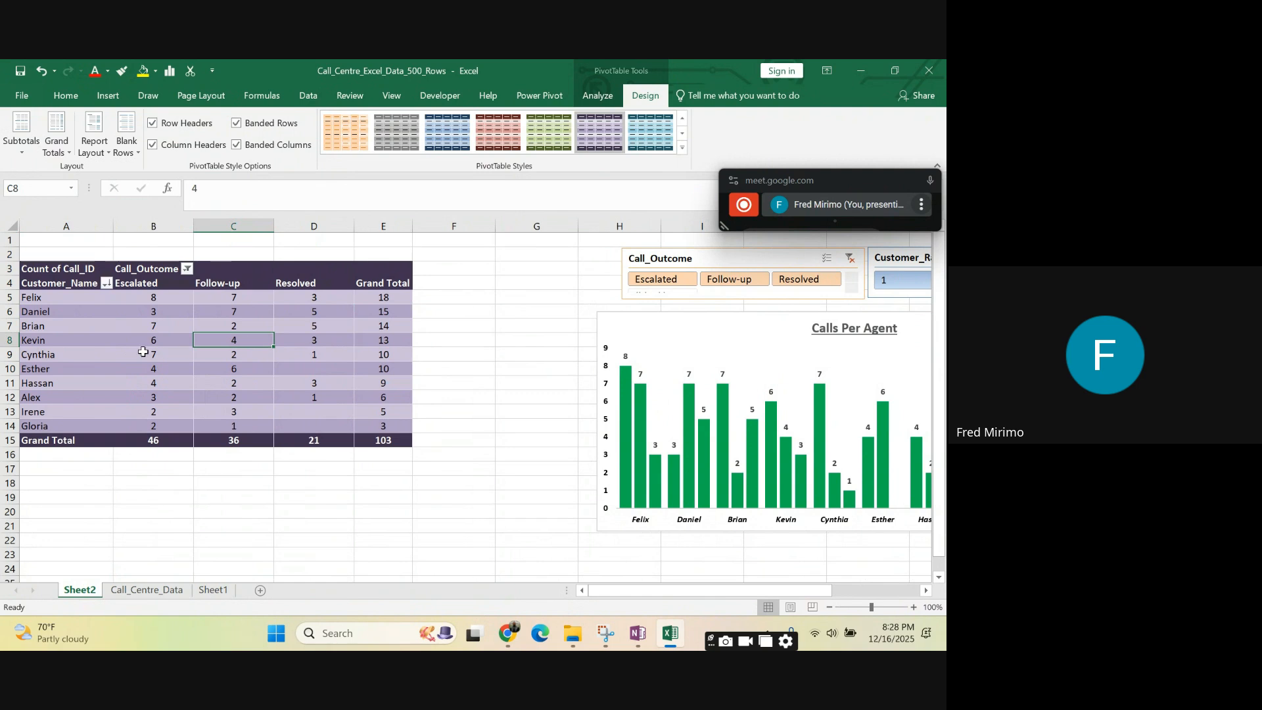
- Narrow the Customer_Name and Escalated columns of the PivotTable slightly and check the Grand Total column
{"action": "left_click_drag", "start_coordinate": [144, 354], "coordinate": [146, 340]}
{"action": "left_click_drag", "start_coordinate": [113, 225], "coordinate": [111, 225]}
{"action": "left_click_drag", "start_coordinate": [190, 224], "coordinate": [166, 222]}
{"action": "left_click", "coordinate": [316, 326]}
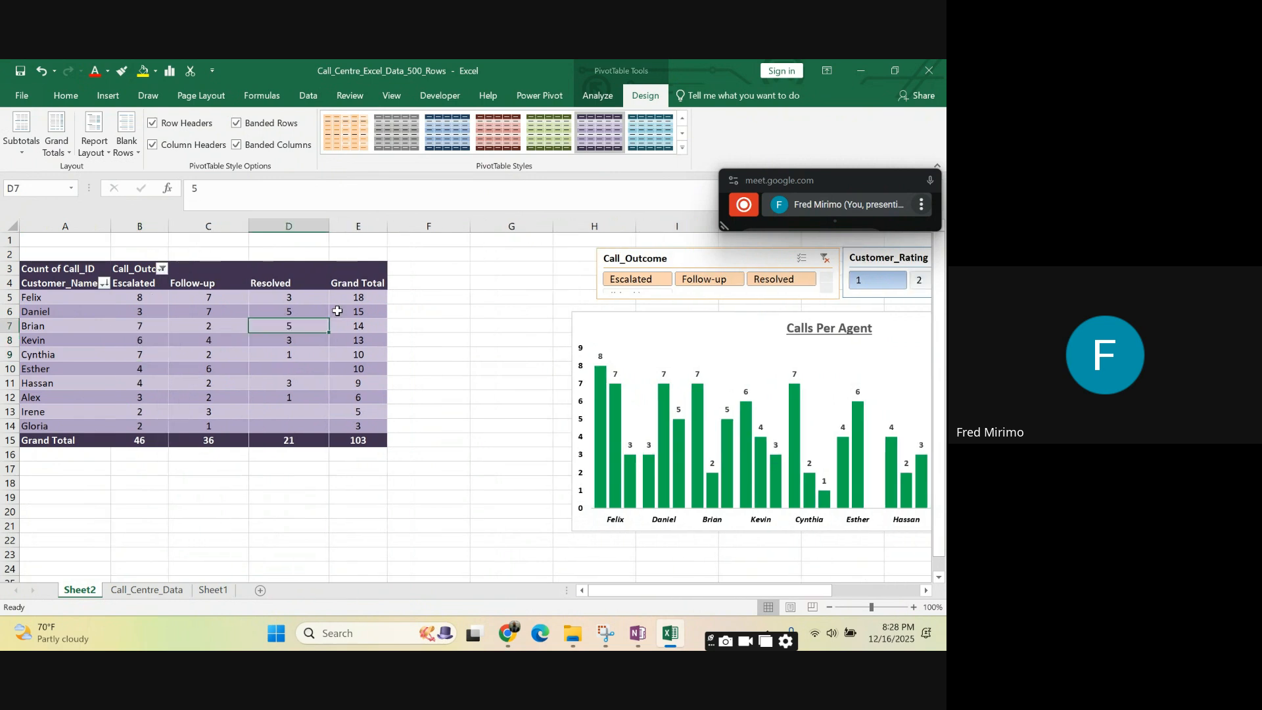
{"action": "left_click", "coordinate": [370, 316]}
{"action": "left_click", "coordinate": [361, 399]}
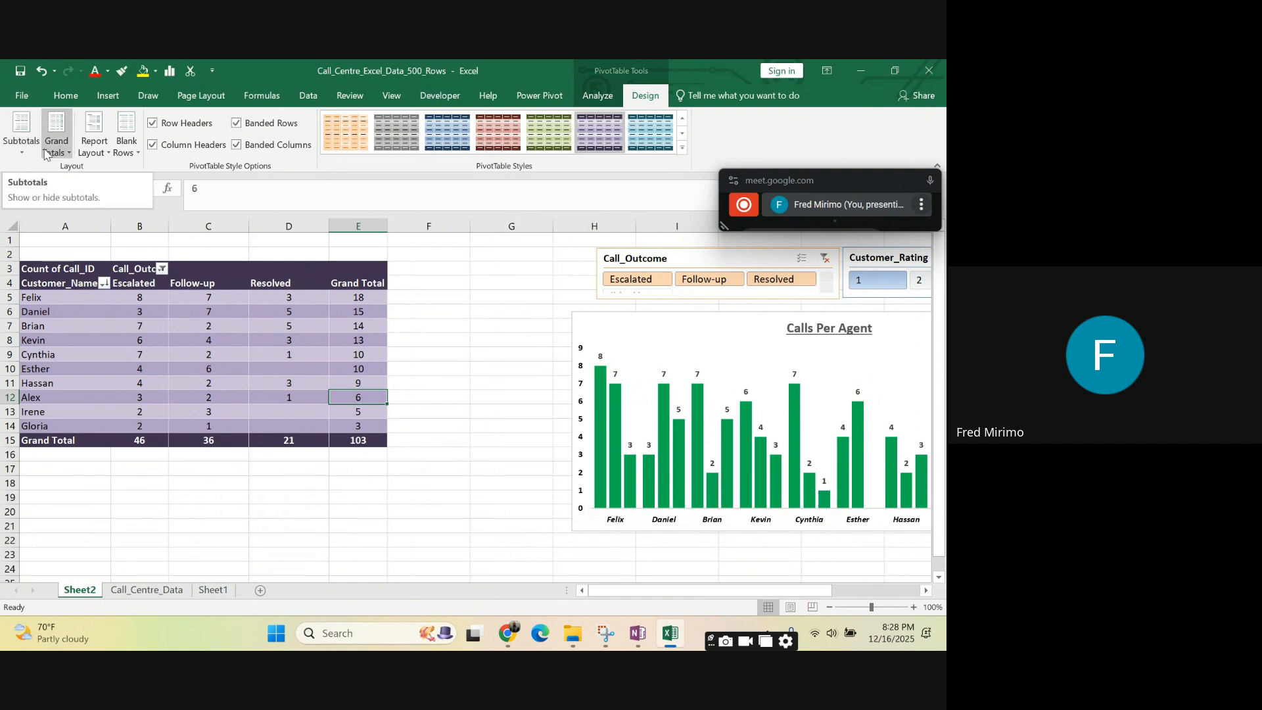
- Try turning grand totals off for both rows and columns, and undo the change
{"action": "left_click", "coordinate": [70, 153]}
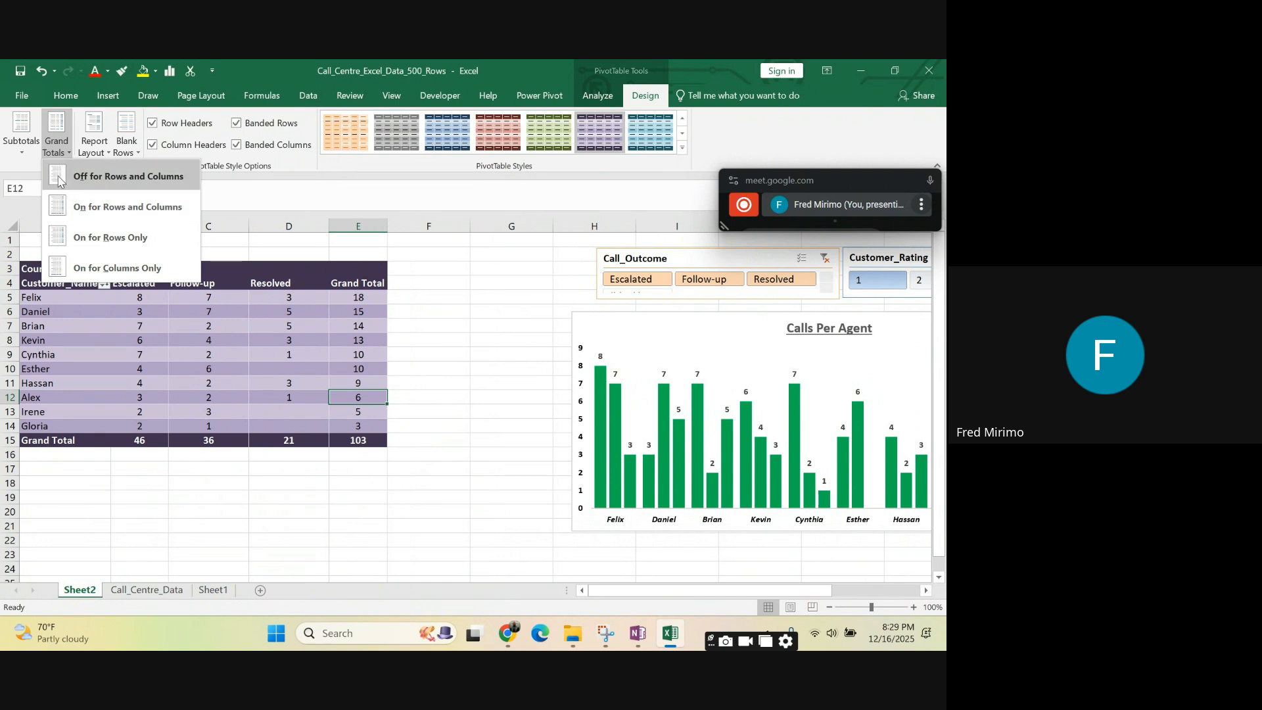
{"action": "left_click", "coordinate": [59, 179]}
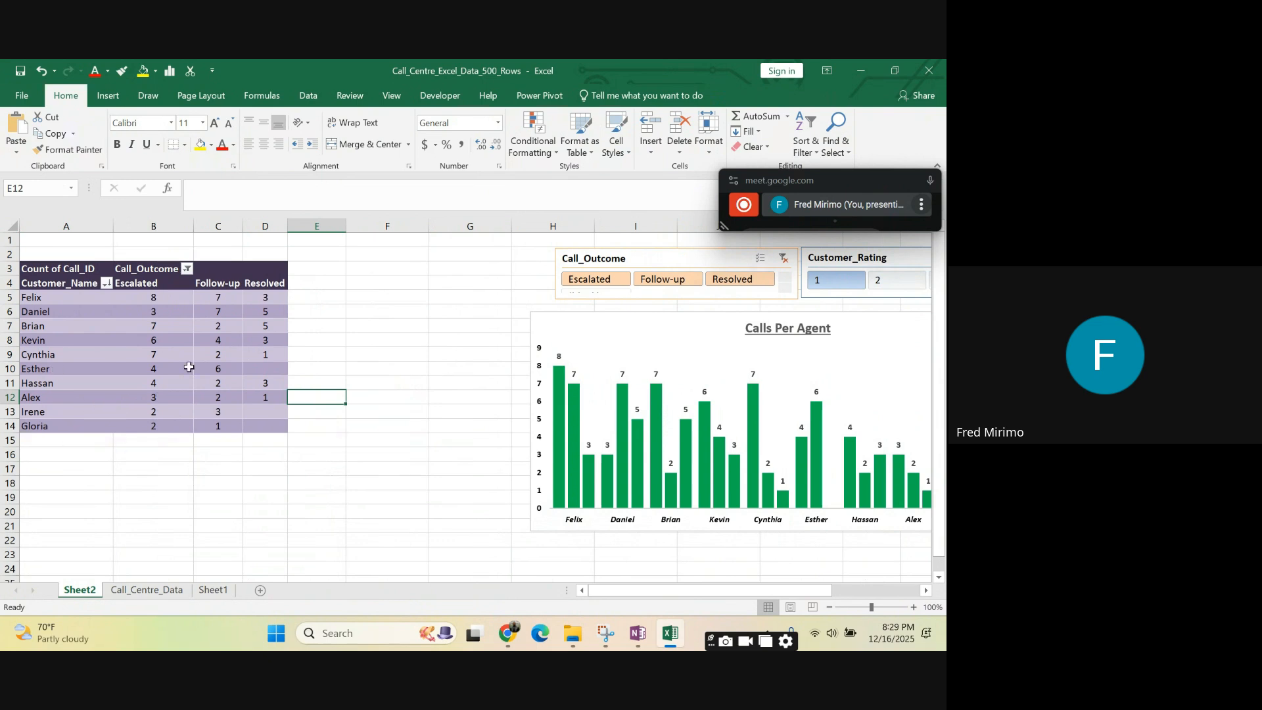
{"action": "left_click", "coordinate": [42, 70]}
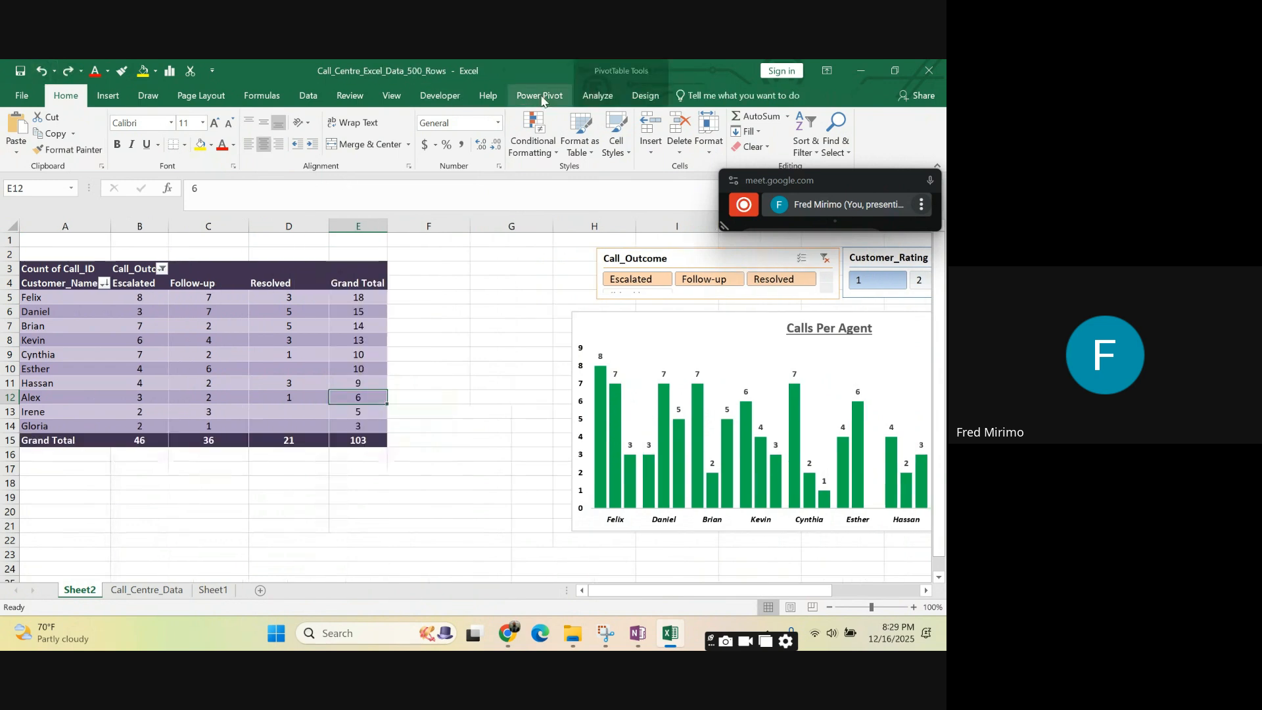
- Show the PivotTable's grand totals for rows only and select the Grand Total column to review it
{"action": "left_click", "coordinate": [641, 98]}
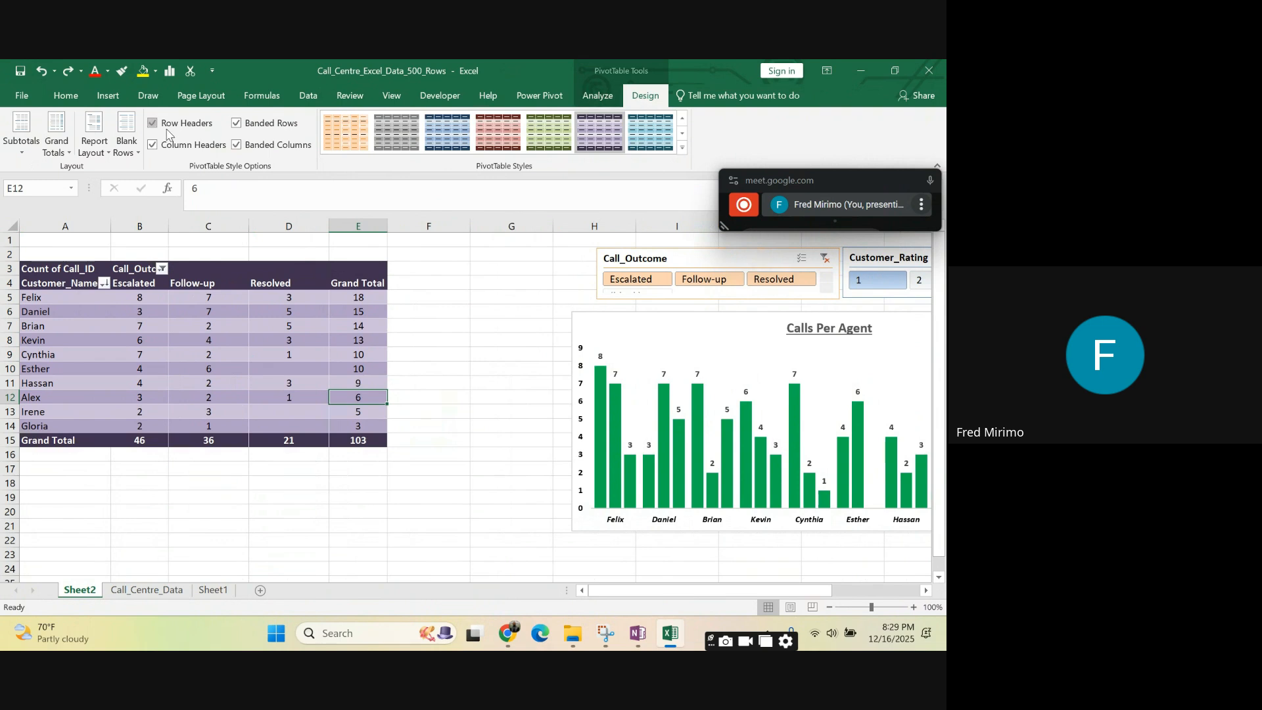
{"action": "left_click", "coordinate": [71, 153]}
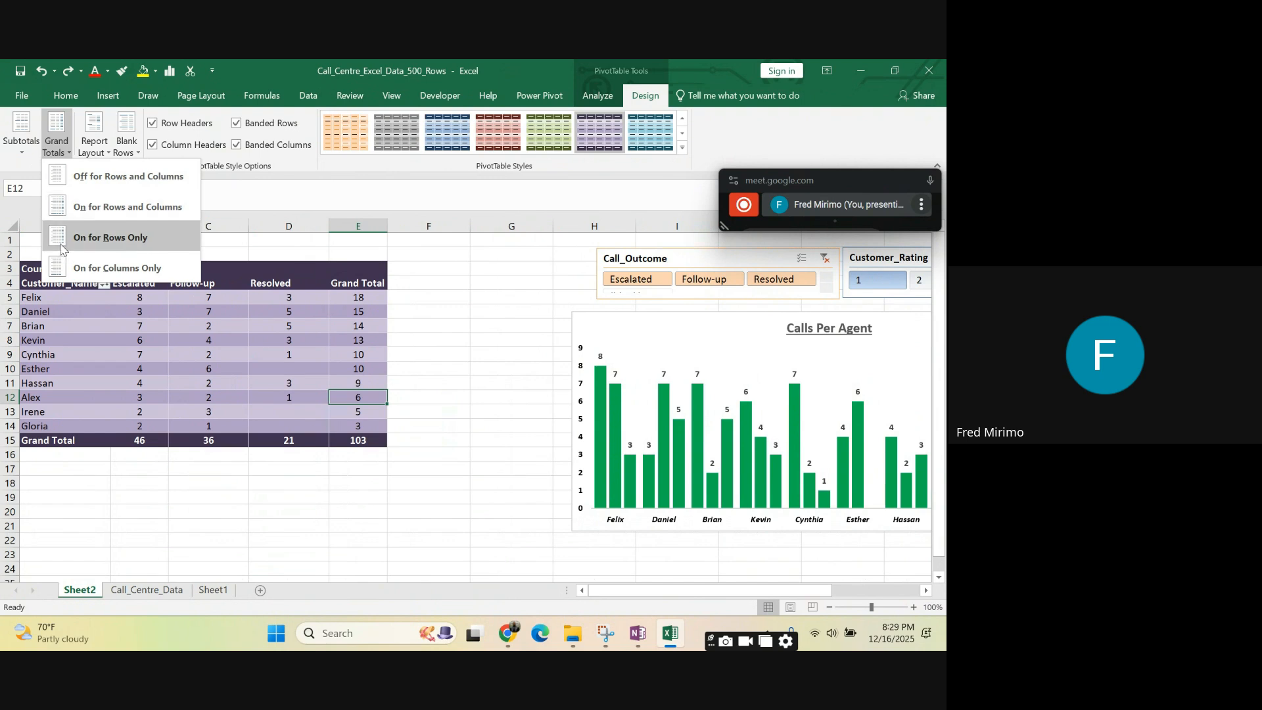
{"action": "left_click", "coordinate": [110, 240]}
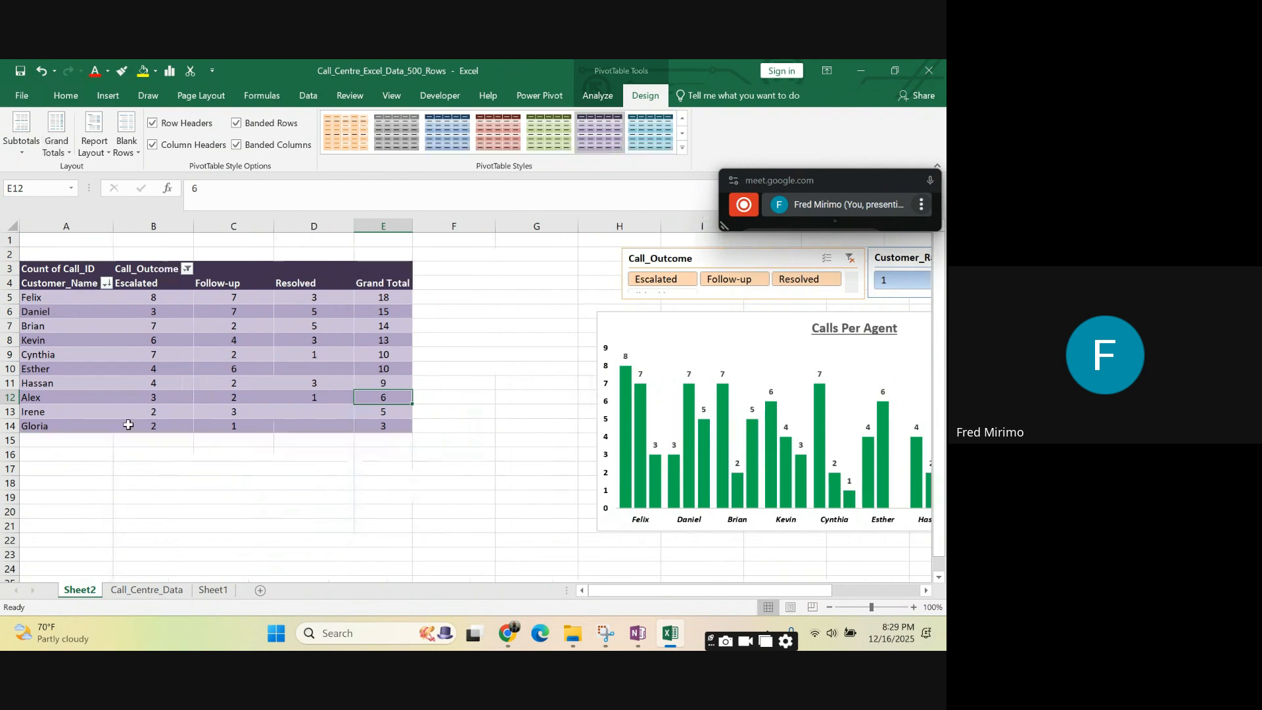
{"action": "left_click", "coordinate": [133, 439]}
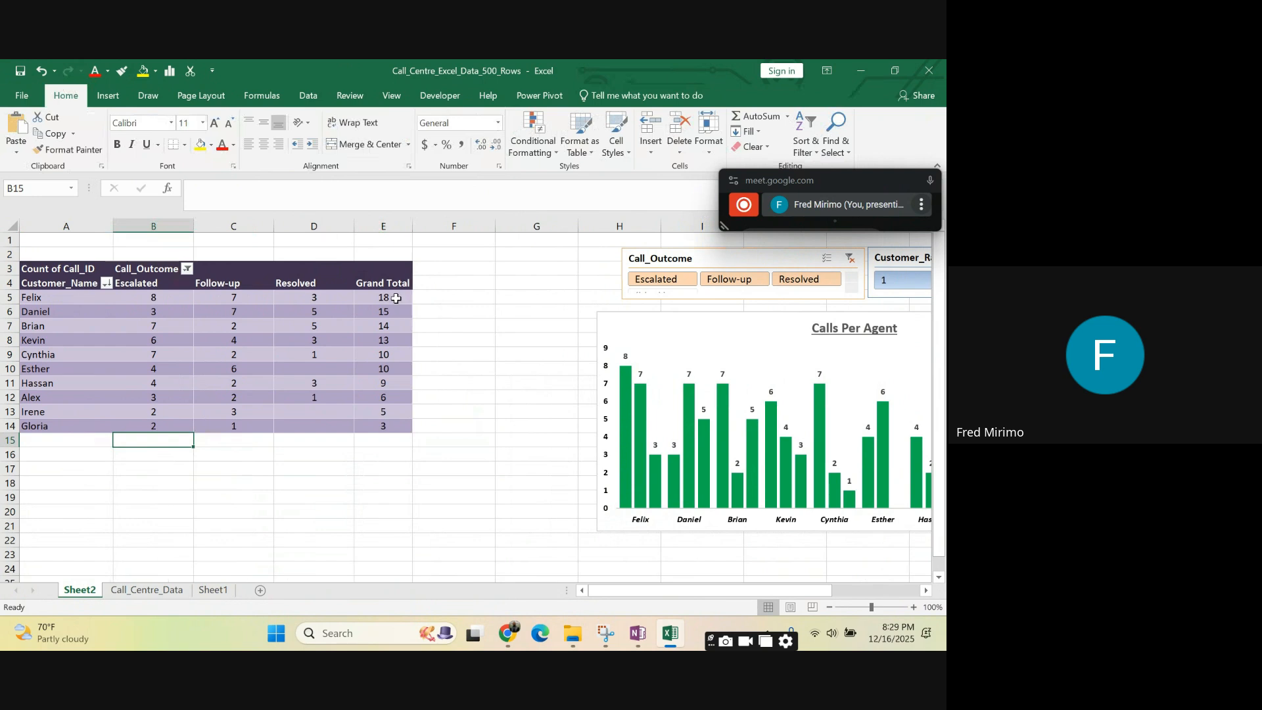
{"action": "left_click_drag", "start_coordinate": [398, 297], "coordinate": [407, 433]}
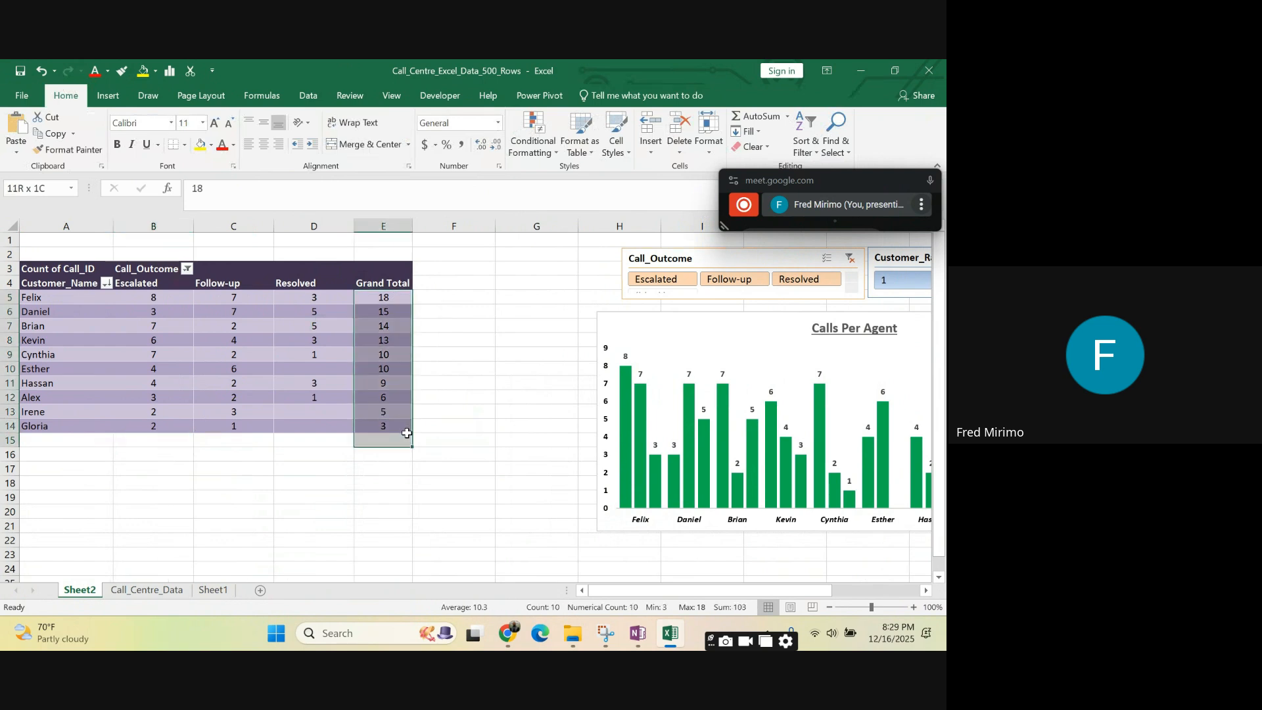
- Show the PivotTable's grand totals for columns only and select the Grand Total row to review it
{"action": "left_click", "coordinate": [201, 409]}
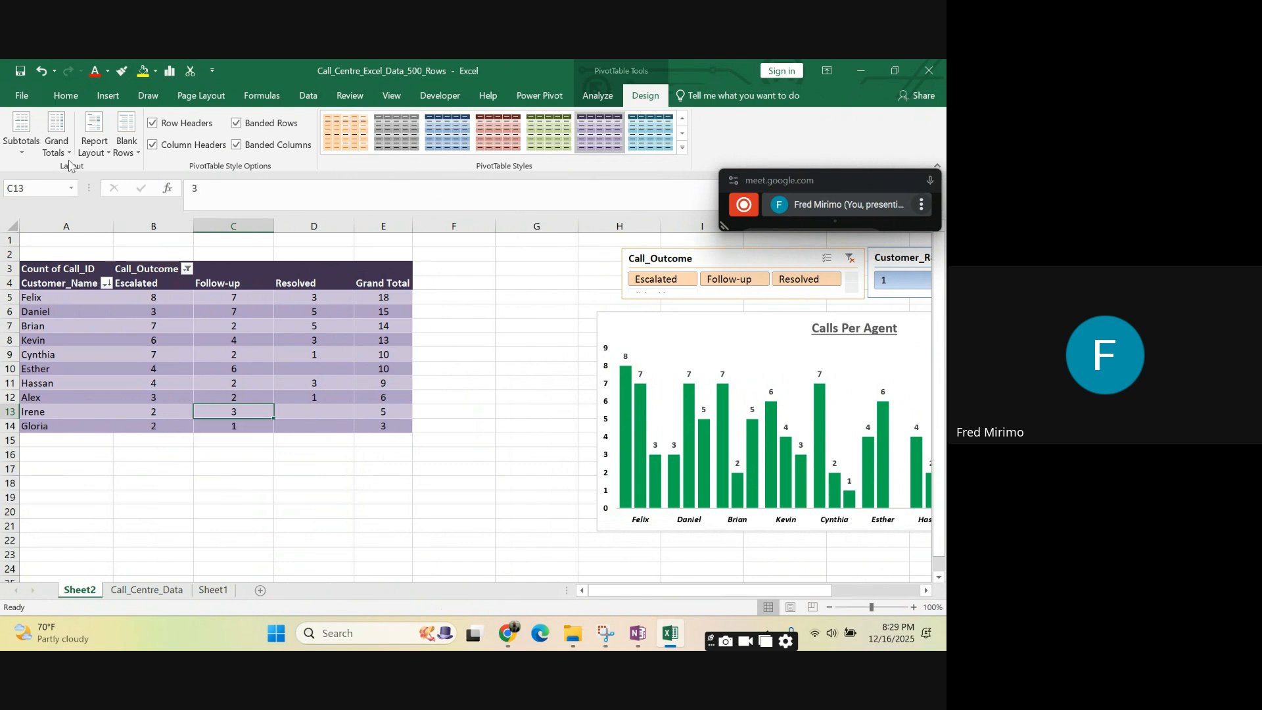
{"action": "left_click", "coordinate": [57, 141]}
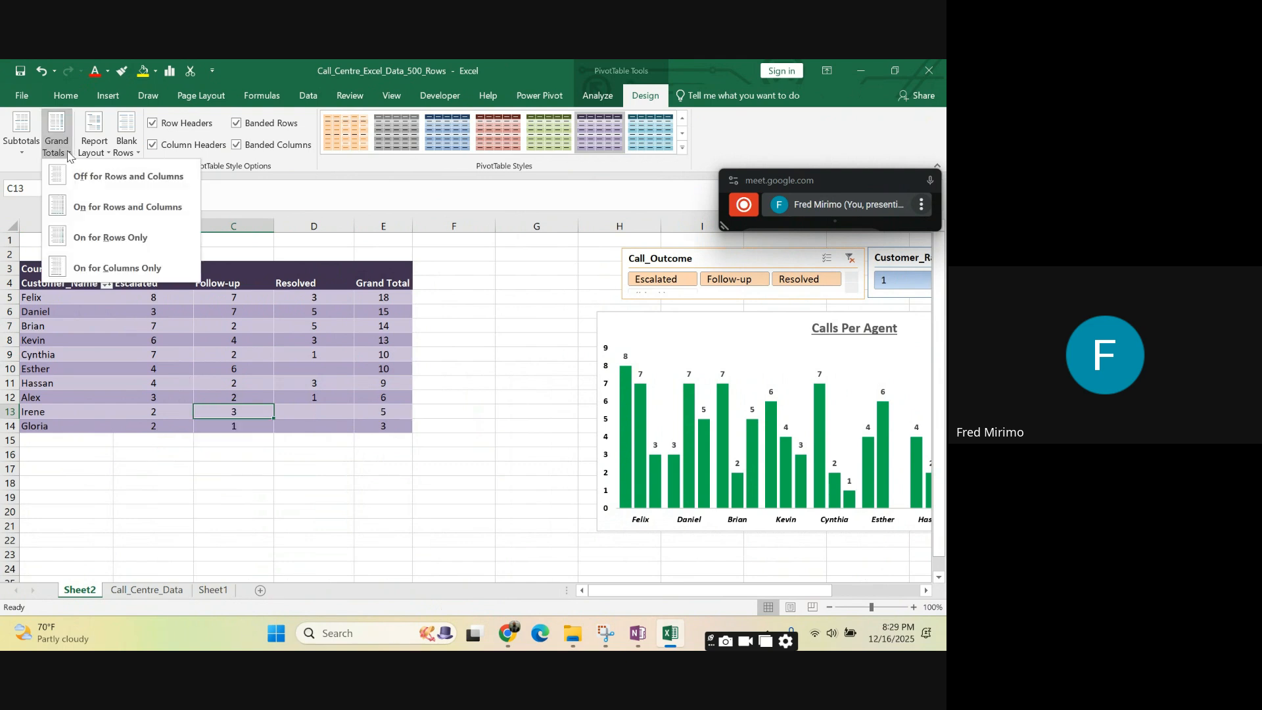
{"action": "left_click", "coordinate": [102, 266]}
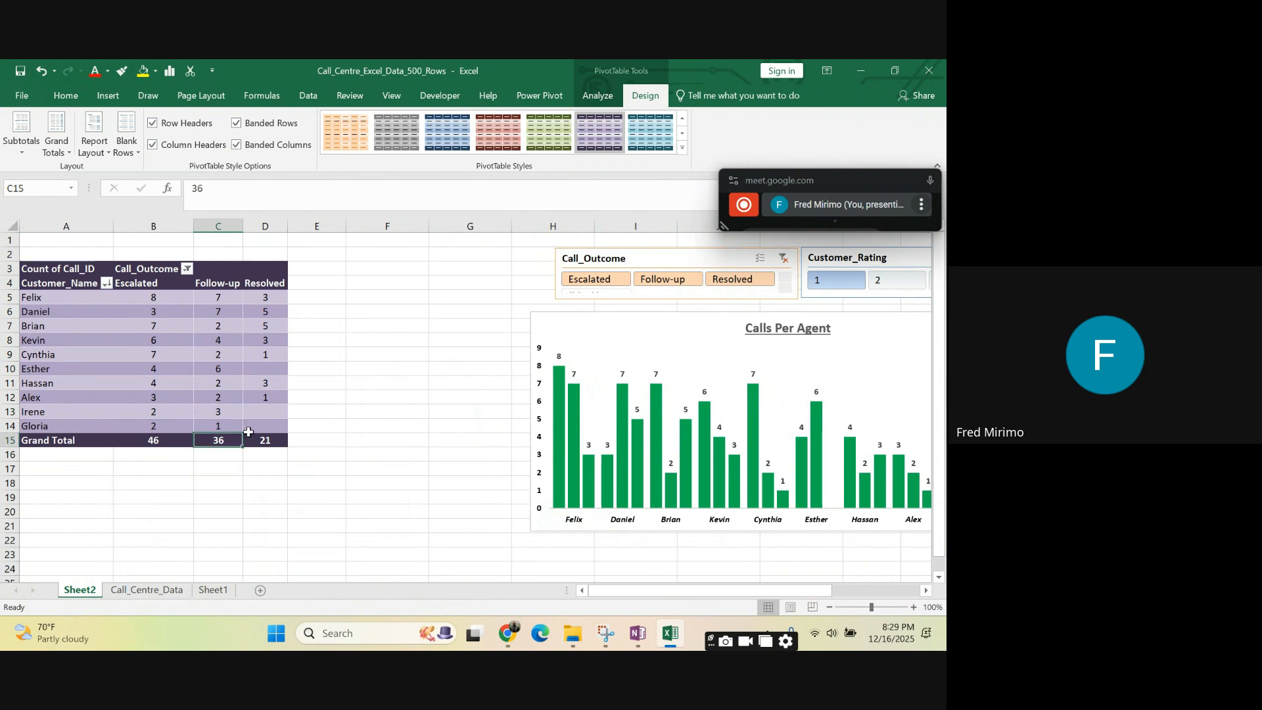
{"action": "left_click", "coordinate": [270, 440]}
{"action": "left_click", "coordinate": [148, 441]}
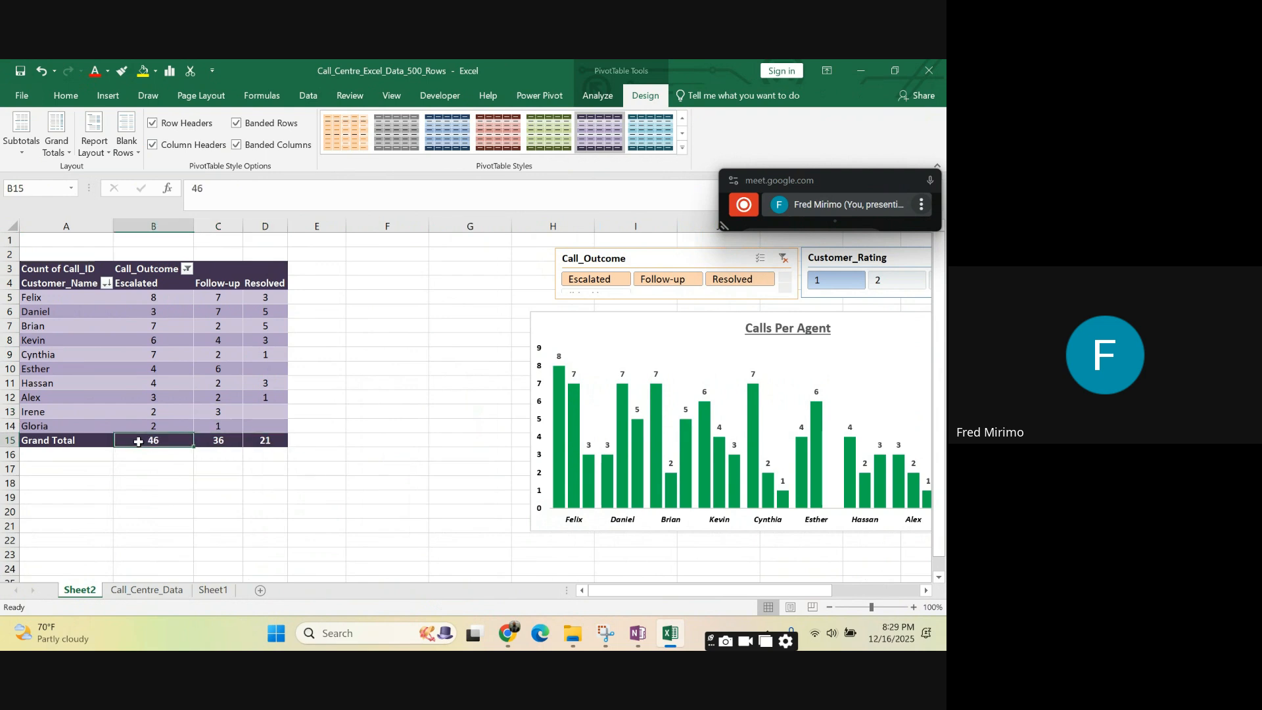
{"action": "left_click", "coordinate": [61, 442]}
{"action": "left_click_drag", "start_coordinate": [61, 442], "coordinate": [260, 439]}
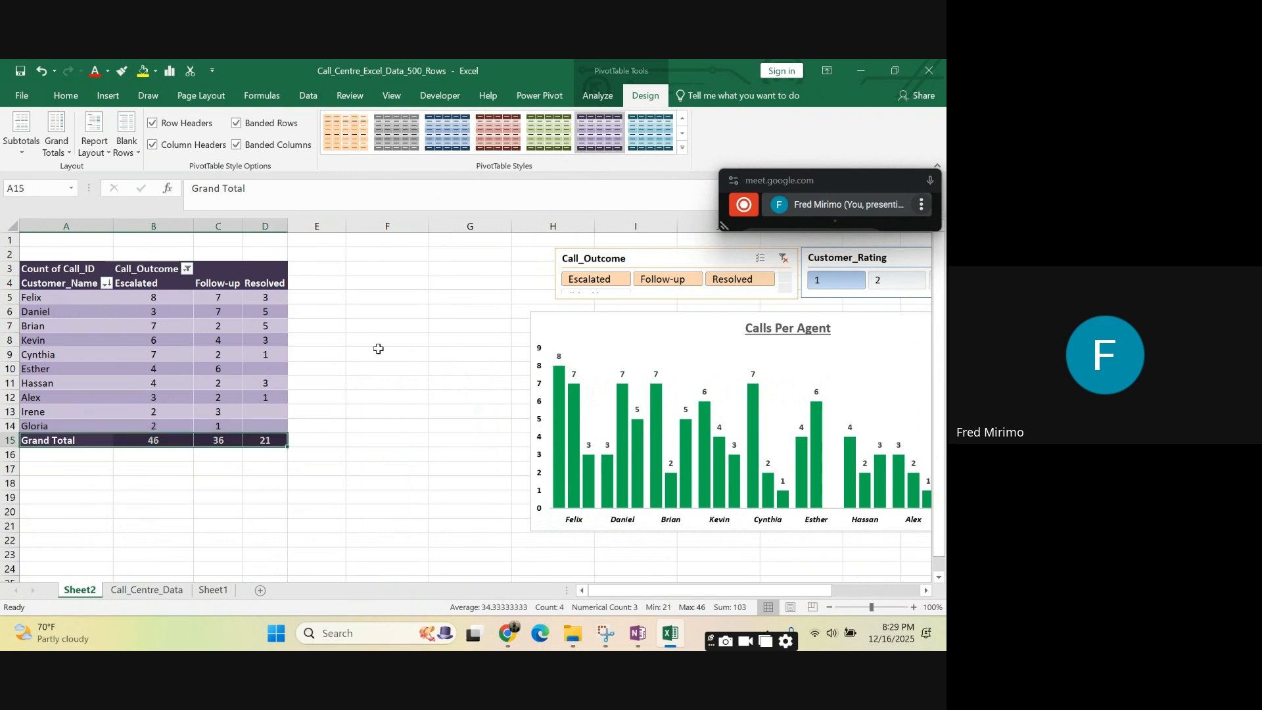
- View the subtotal options, and switch row headers and column headers off and back on to compare the PivotTable's formatting
{"action": "left_click", "coordinate": [379, 351]}
{"action": "left_click", "coordinate": [271, 311]}
{"action": "left_click", "coordinate": [290, 394]}
{"action": "left_click", "coordinate": [246, 384]}
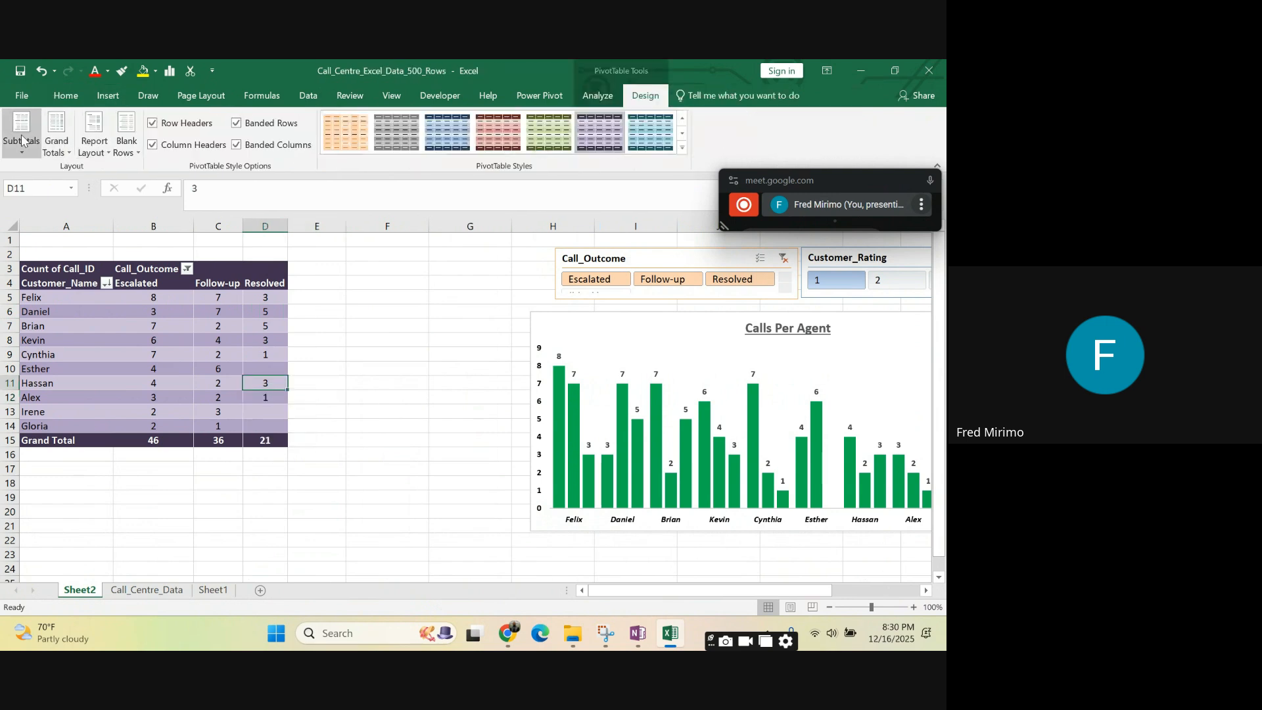
{"action": "left_click", "coordinate": [23, 153]}
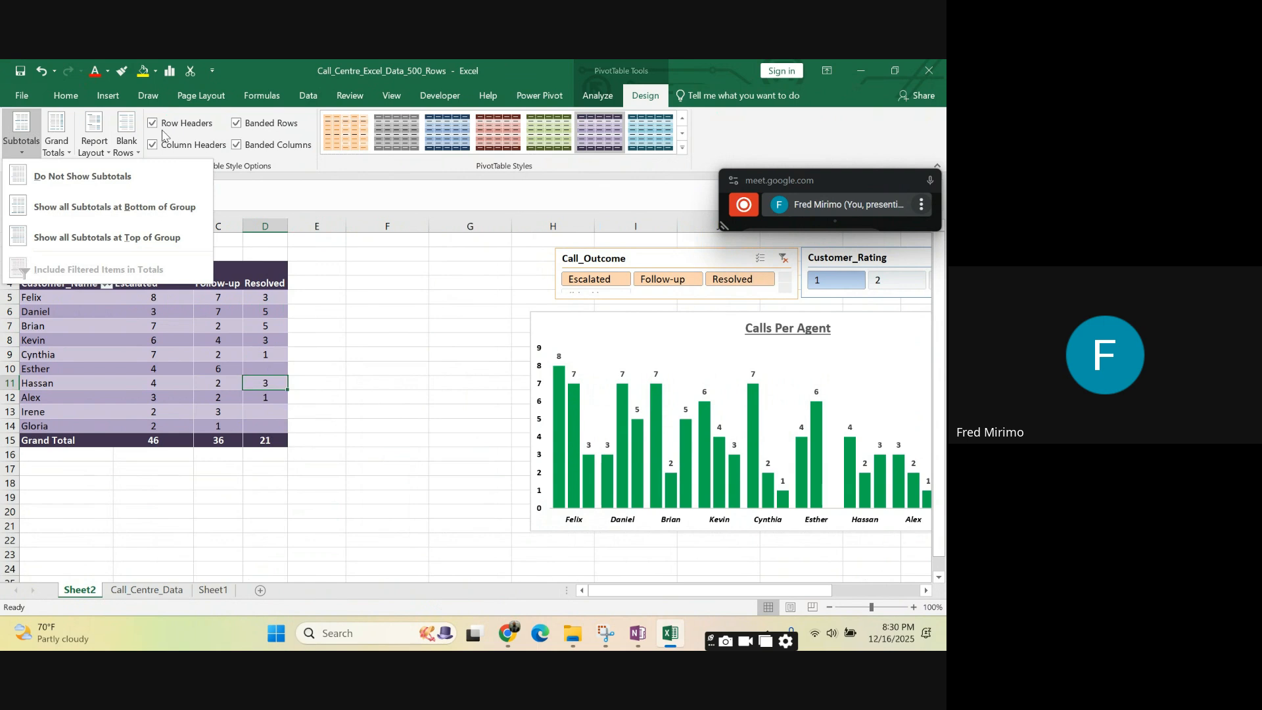
{"action": "left_click", "coordinate": [154, 124]}
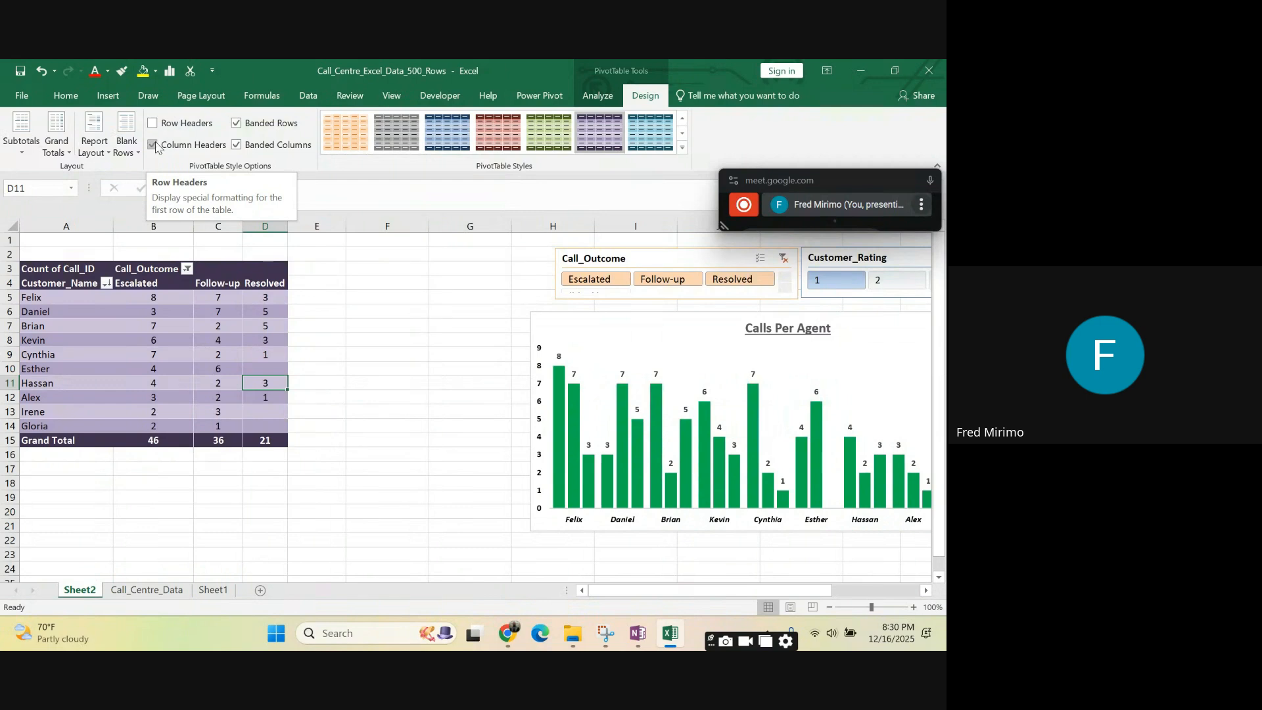
{"action": "left_click", "coordinate": [155, 145]}
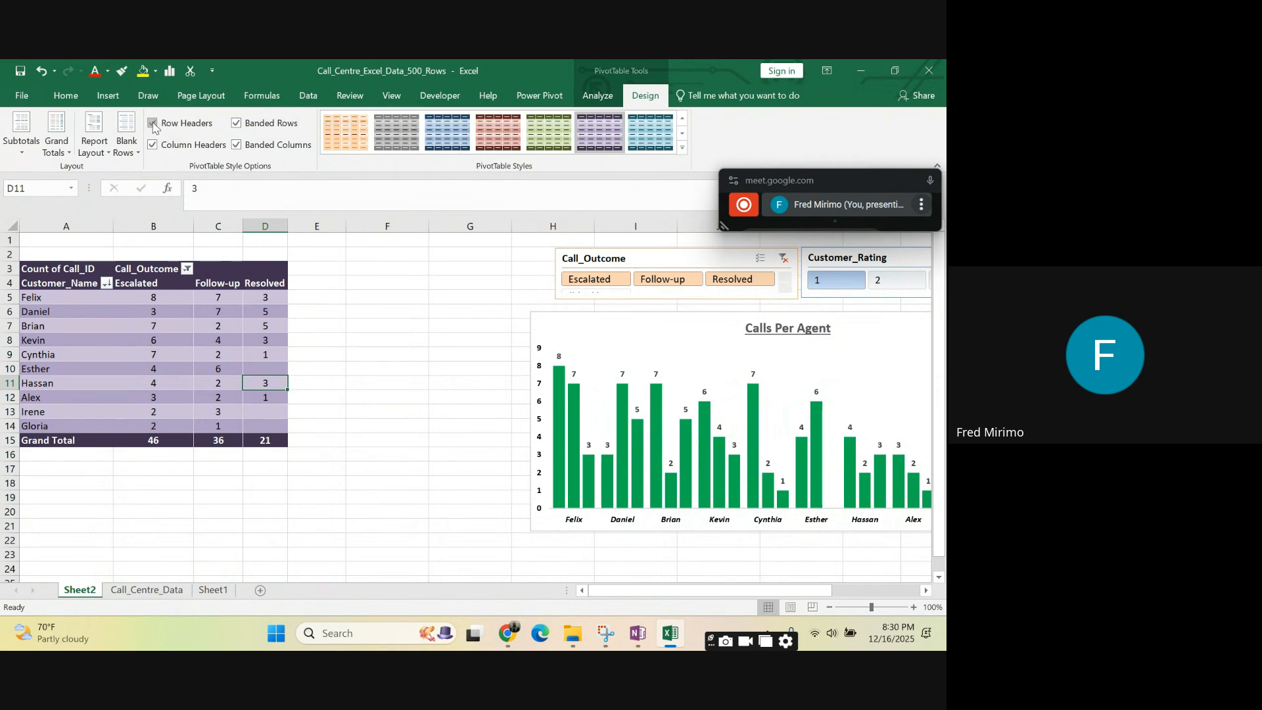
- Select the whole PivotTable and its outcome header row to review the layout and header formatting
{"action": "left_click", "coordinate": [413, 255]}
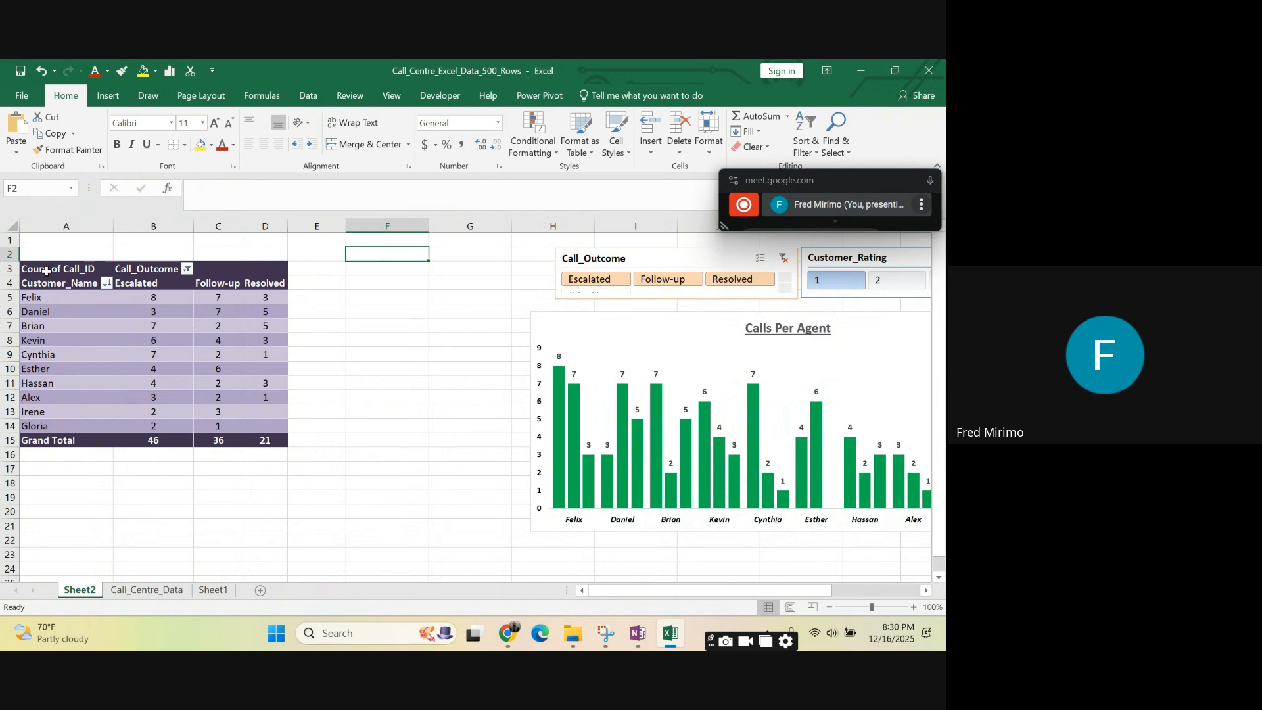
{"action": "left_click_drag", "start_coordinate": [46, 269], "coordinate": [271, 441]}
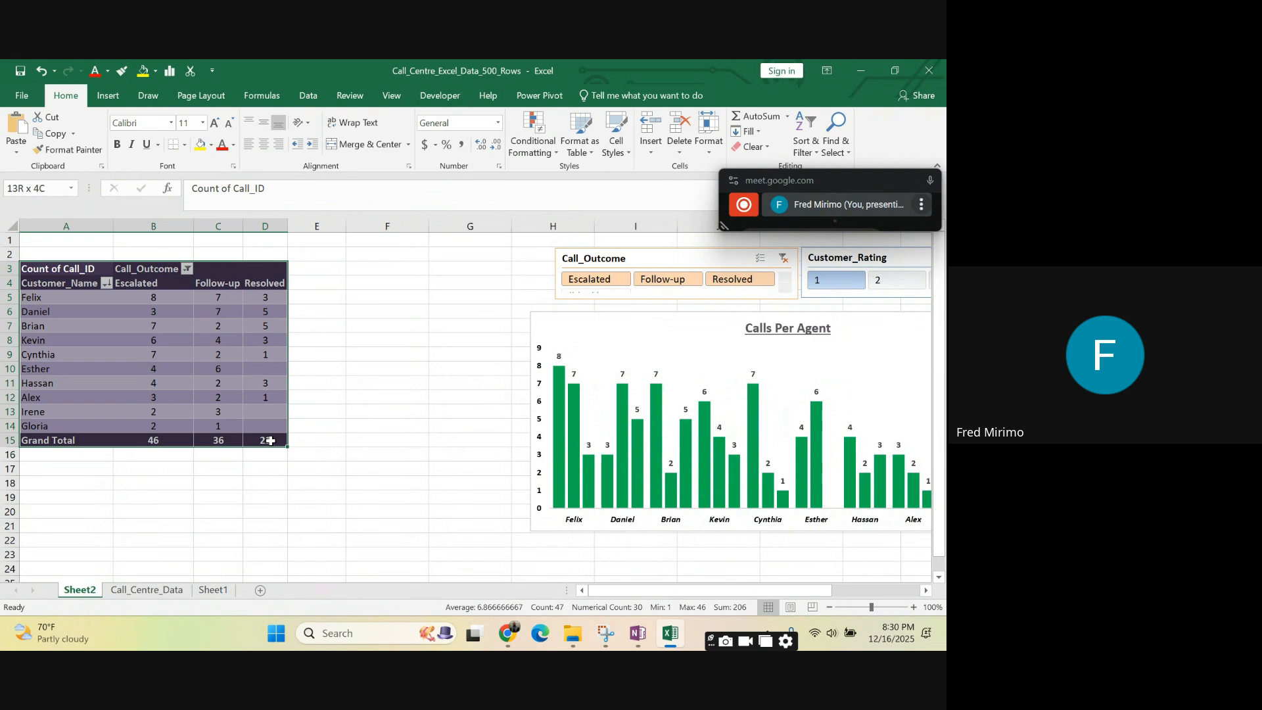
{"action": "left_click", "coordinate": [388, 325]}
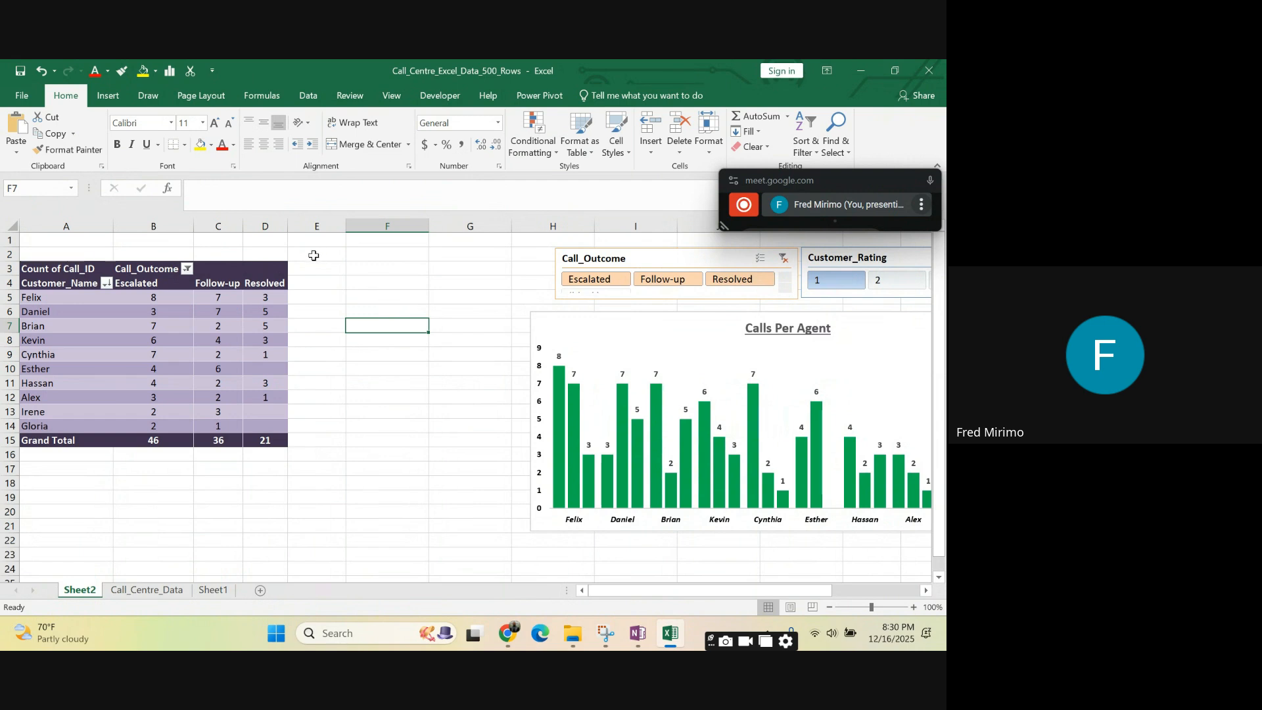
{"action": "left_click", "coordinate": [269, 268]}
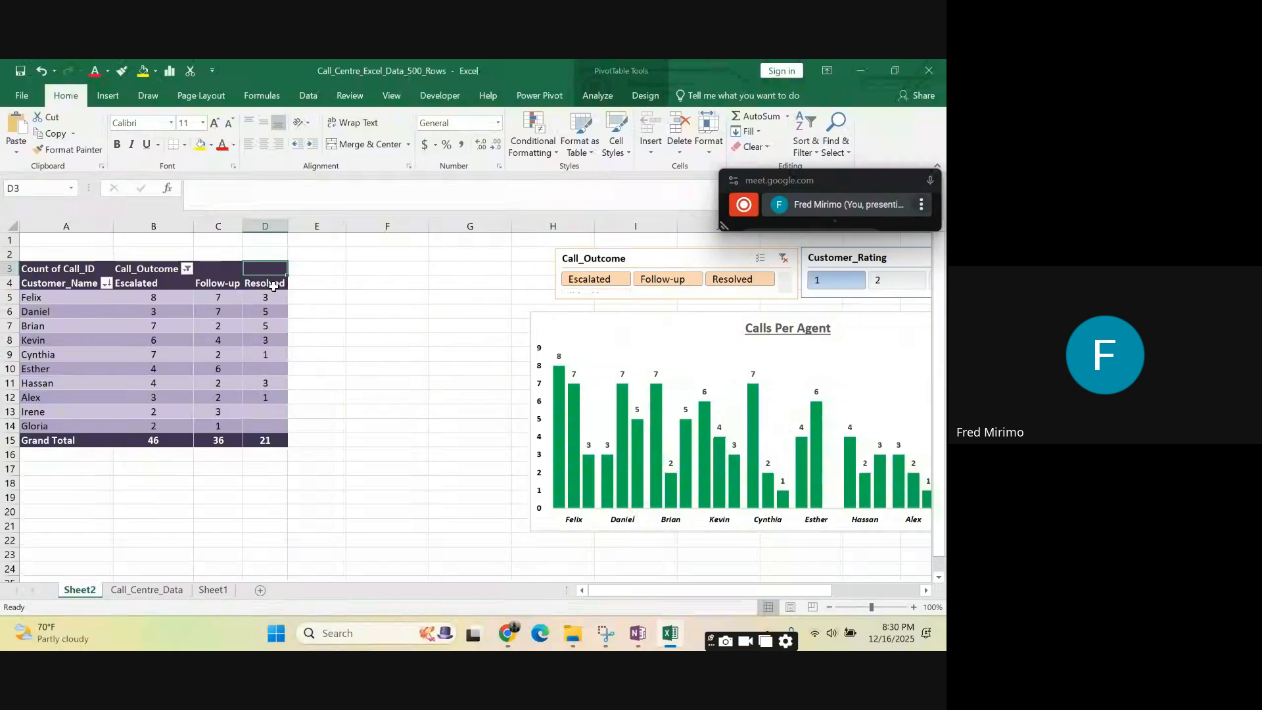
{"action": "left_click_drag", "start_coordinate": [274, 286], "coordinate": [30, 273]}
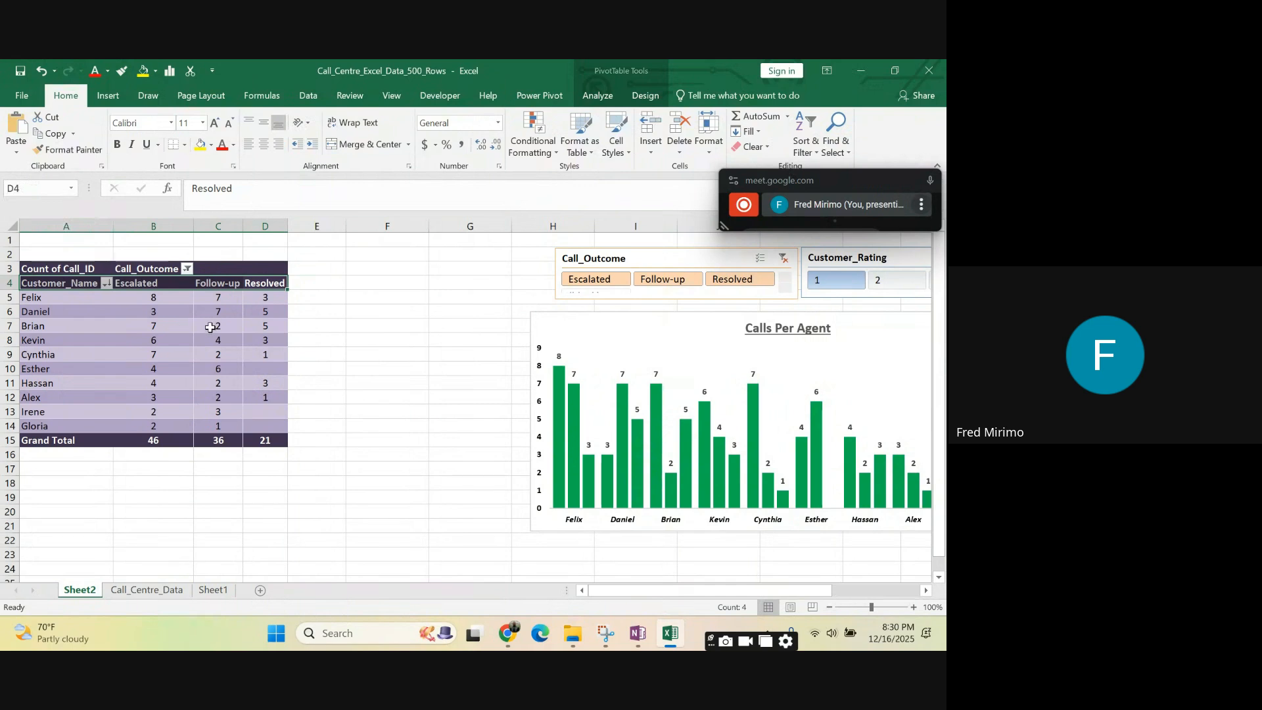
{"action": "mouse_move", "coordinate": [209, 327]}
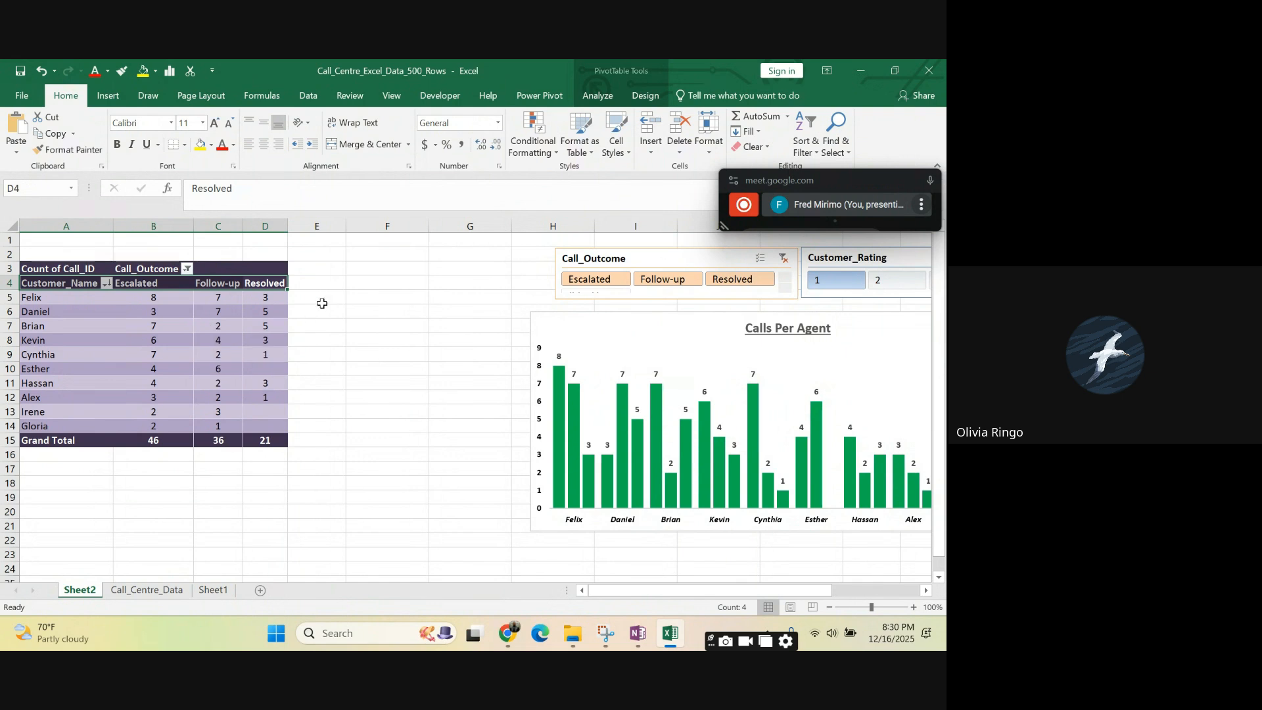
{"action": "left_click", "coordinate": [377, 367]}
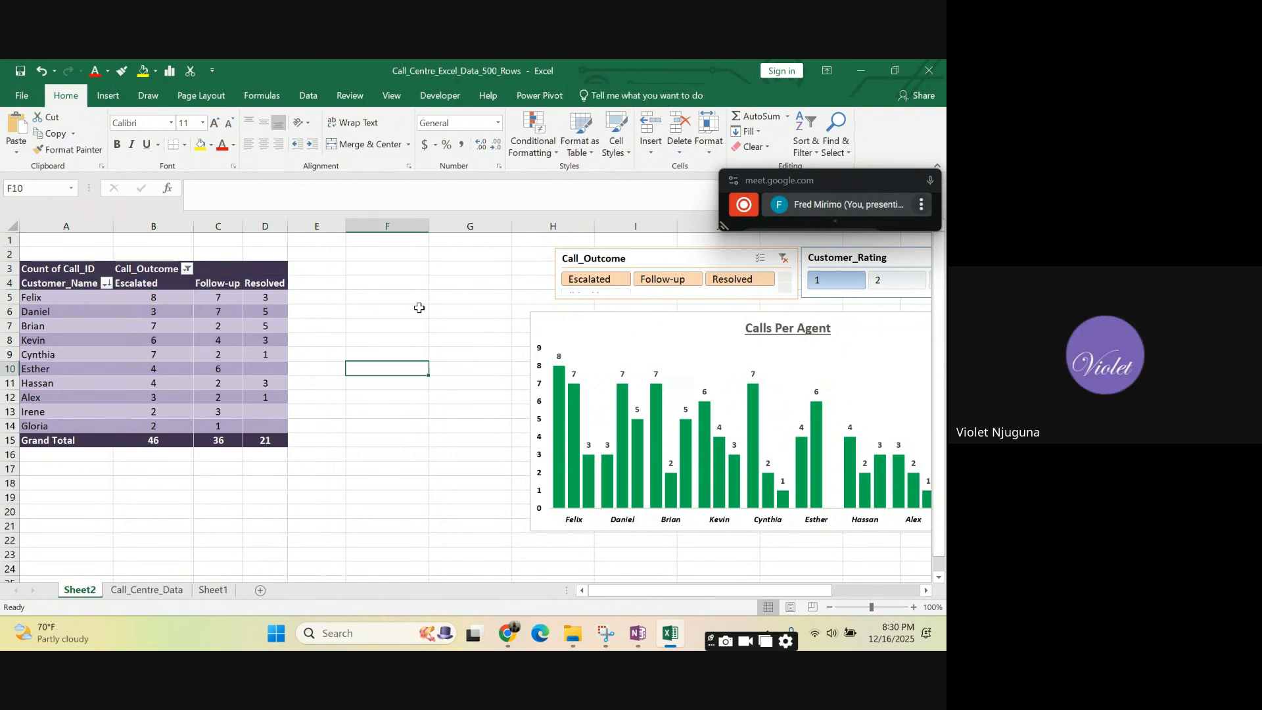
- View the PivotTable analysis tools with a cell in the Resolved column selected
{"action": "left_click", "coordinate": [418, 307]}
{"action": "left_click", "coordinate": [264, 310]}
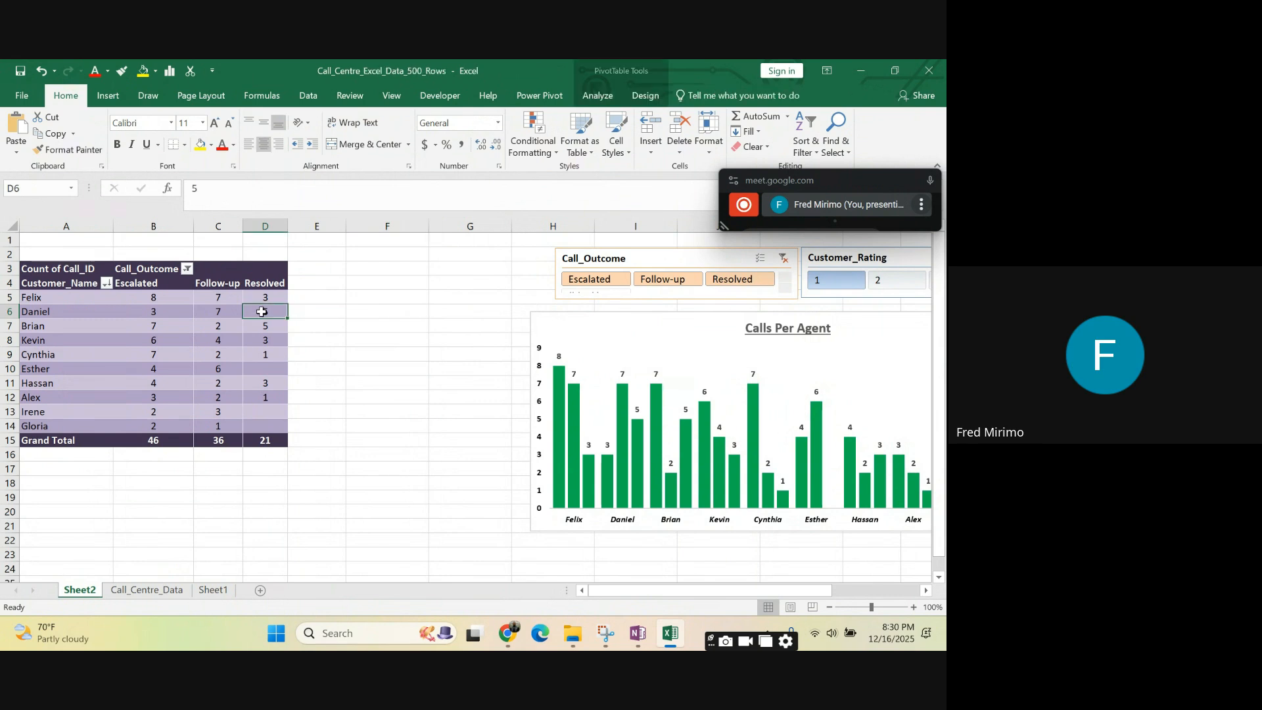
{"action": "left_click", "coordinate": [600, 97]}
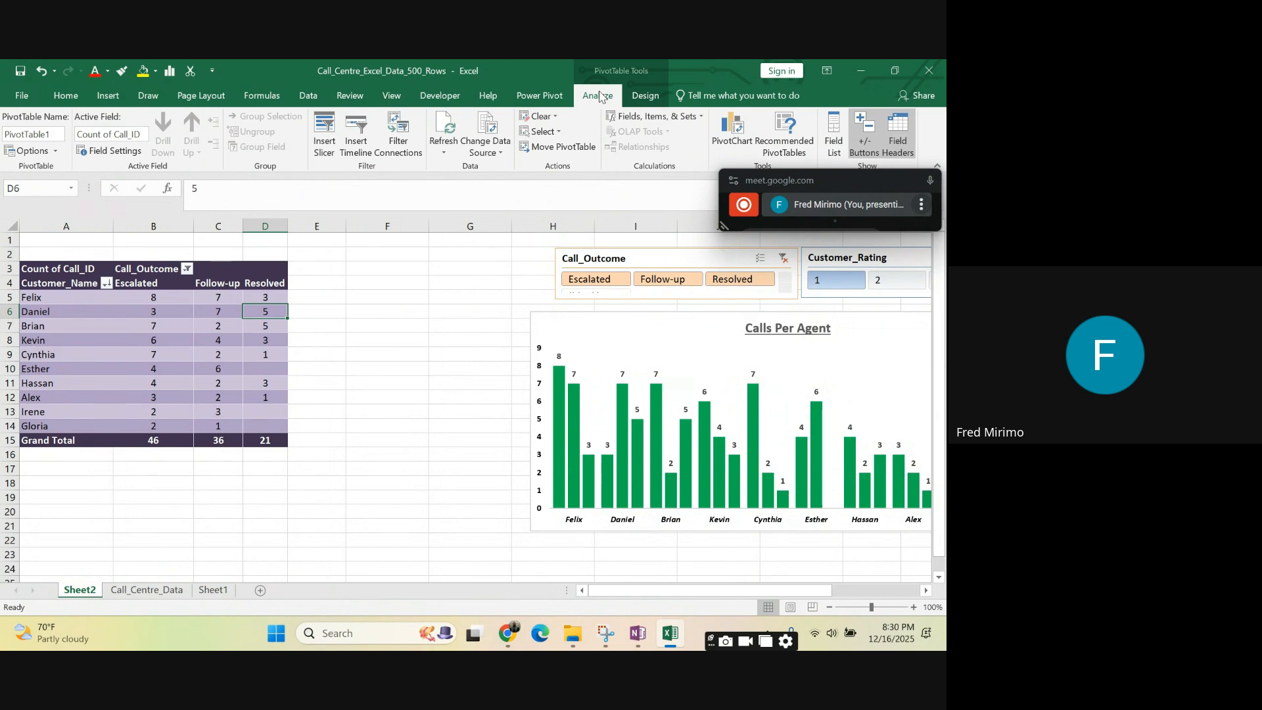
{"action": "left_click", "coordinate": [449, 325]}
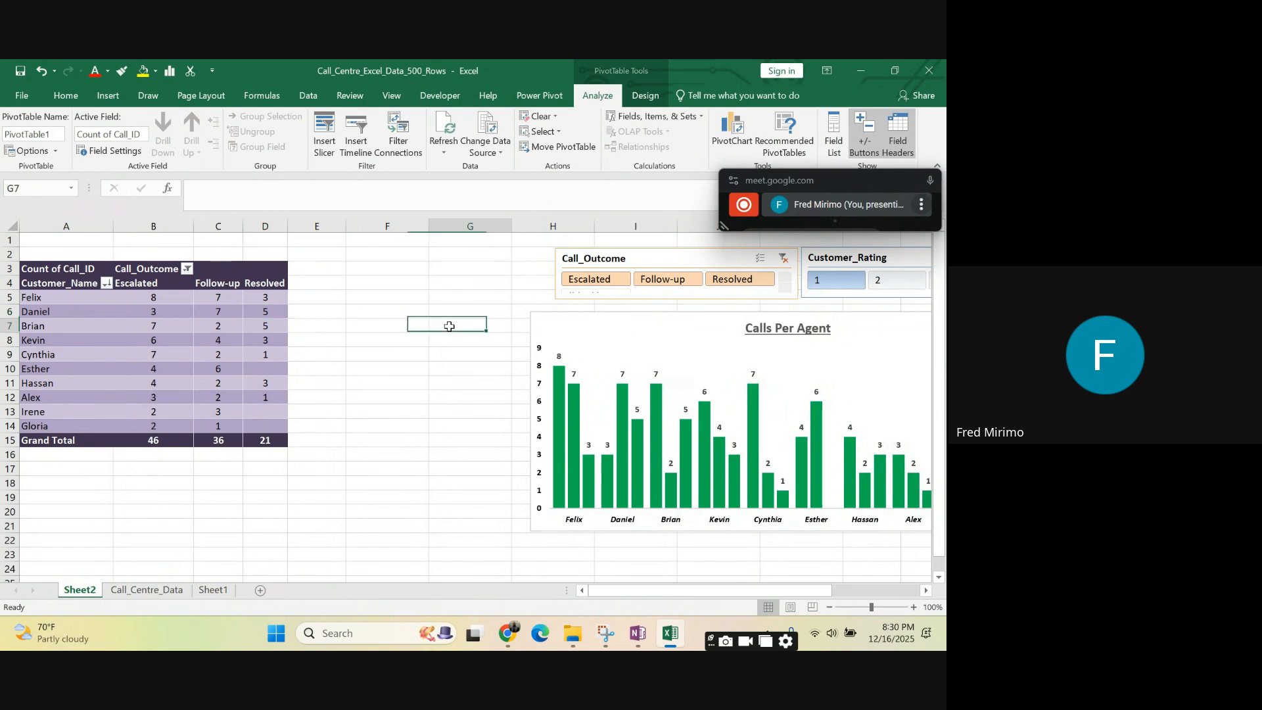
- Examine the PivotTable from its Count of Call_ID header down through the agent rows, ending on the Call_Outcome header
{"action": "left_click", "coordinate": [314, 399]}
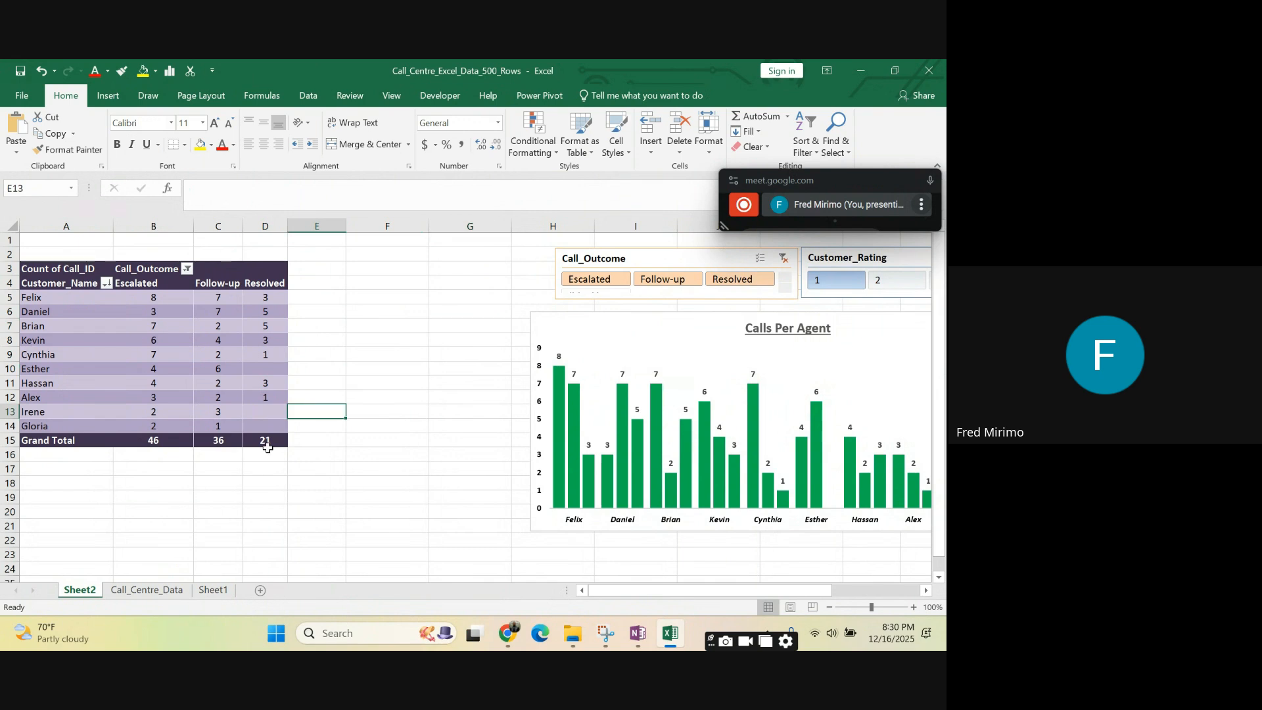
{"action": "left_click", "coordinate": [210, 275]}
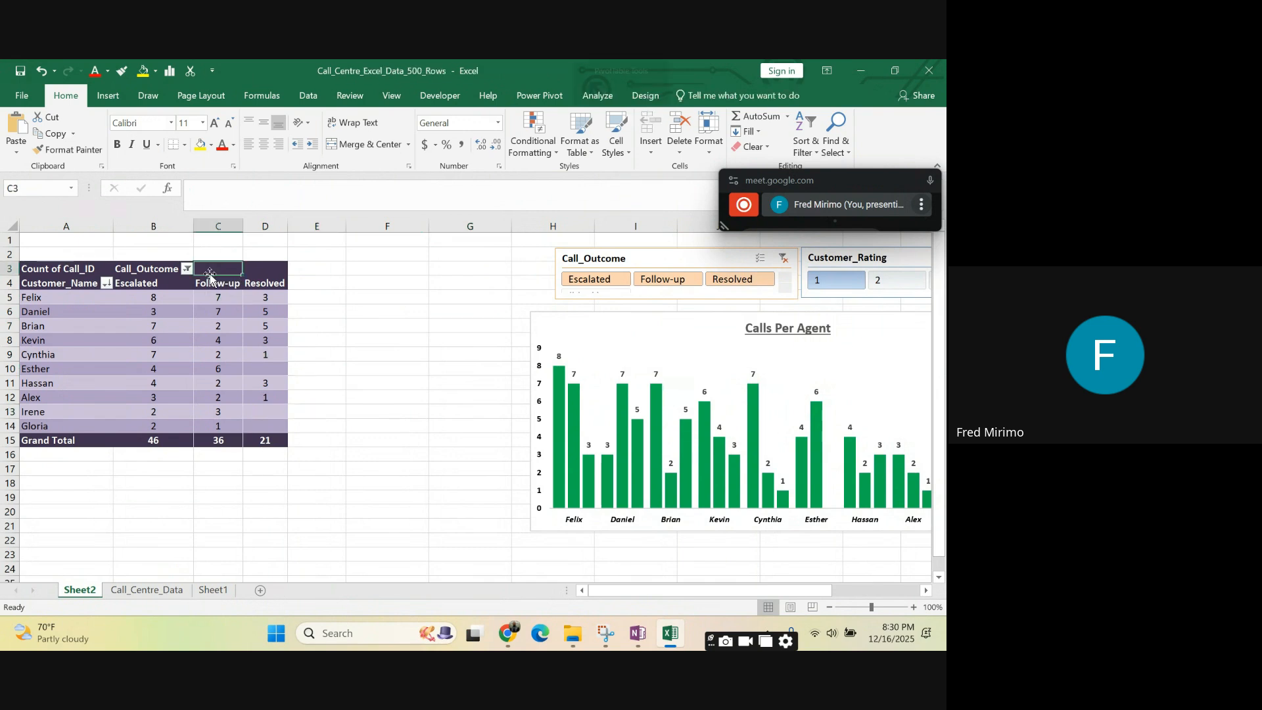
{"action": "left_click", "coordinate": [139, 269]}
{"action": "left_click_drag", "start_coordinate": [73, 269], "coordinate": [272, 430]}
{"action": "left_click", "coordinate": [164, 267]}
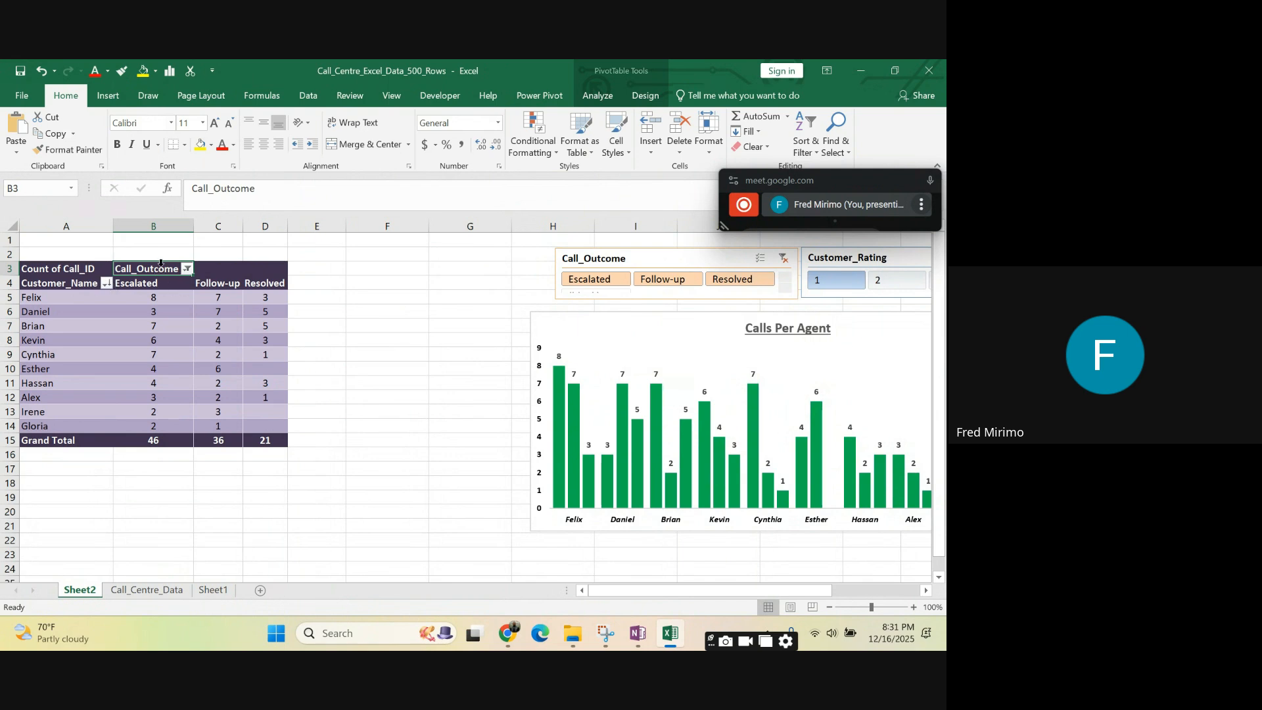
- Widen columns A to D to one equal width and select the PivotTable's two header rows
{"action": "left_click_drag", "start_coordinate": [59, 225], "coordinate": [325, 221]}
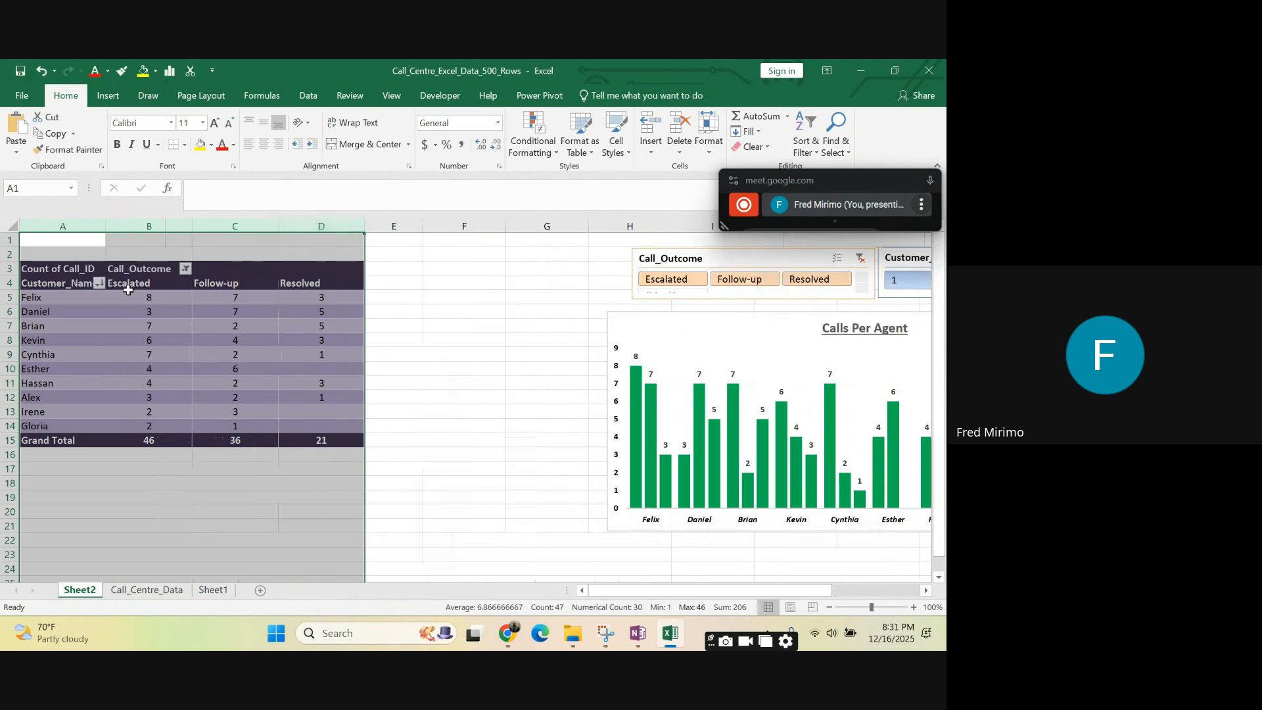
{"action": "left_click_drag", "start_coordinate": [64, 275], "coordinate": [316, 286]}
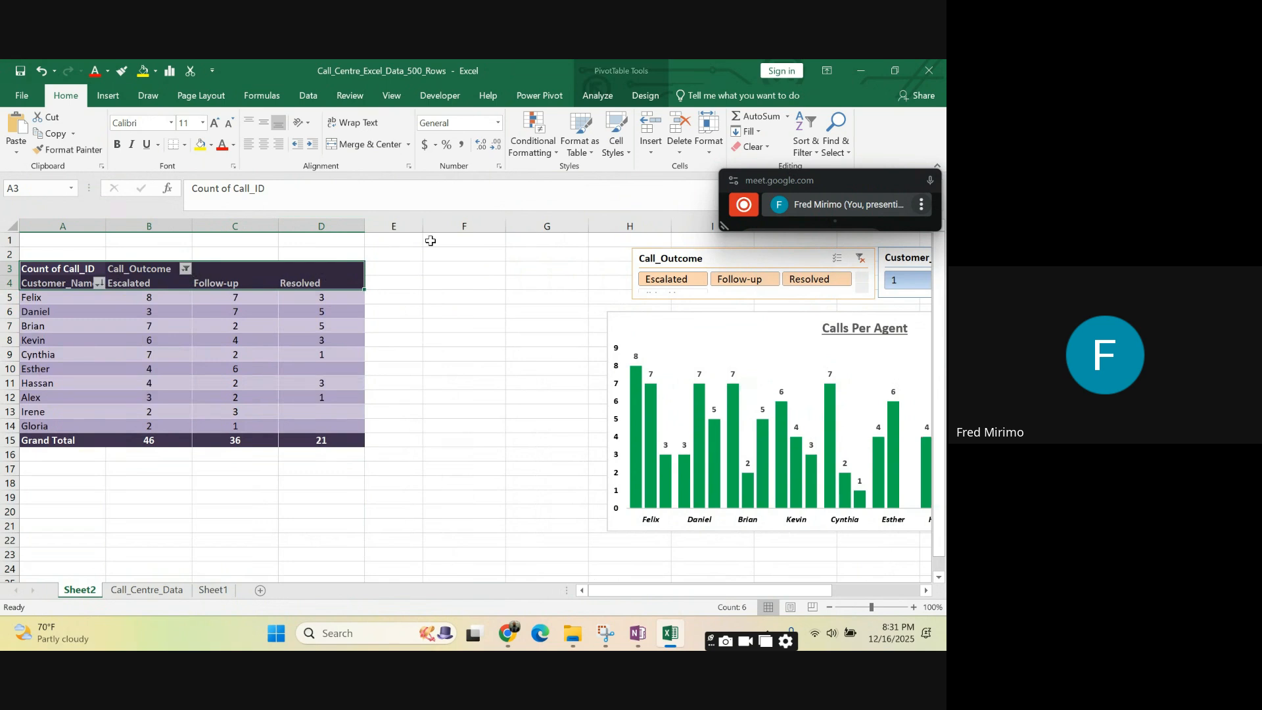
- Switch the PivotTable's expand/collapse buttons off and back on, and hide its field headers
{"action": "left_click_drag", "start_coordinate": [827, 179], "coordinate": [848, 231]}
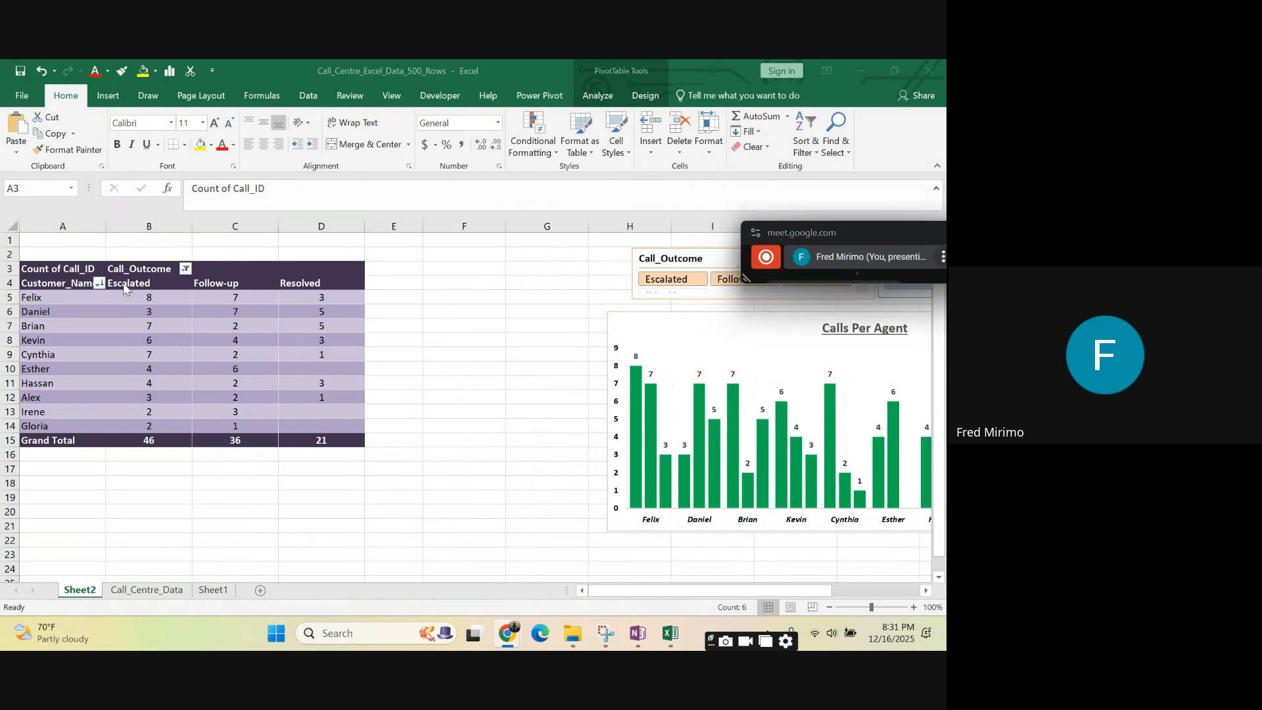
{"action": "left_click", "coordinate": [612, 98]}
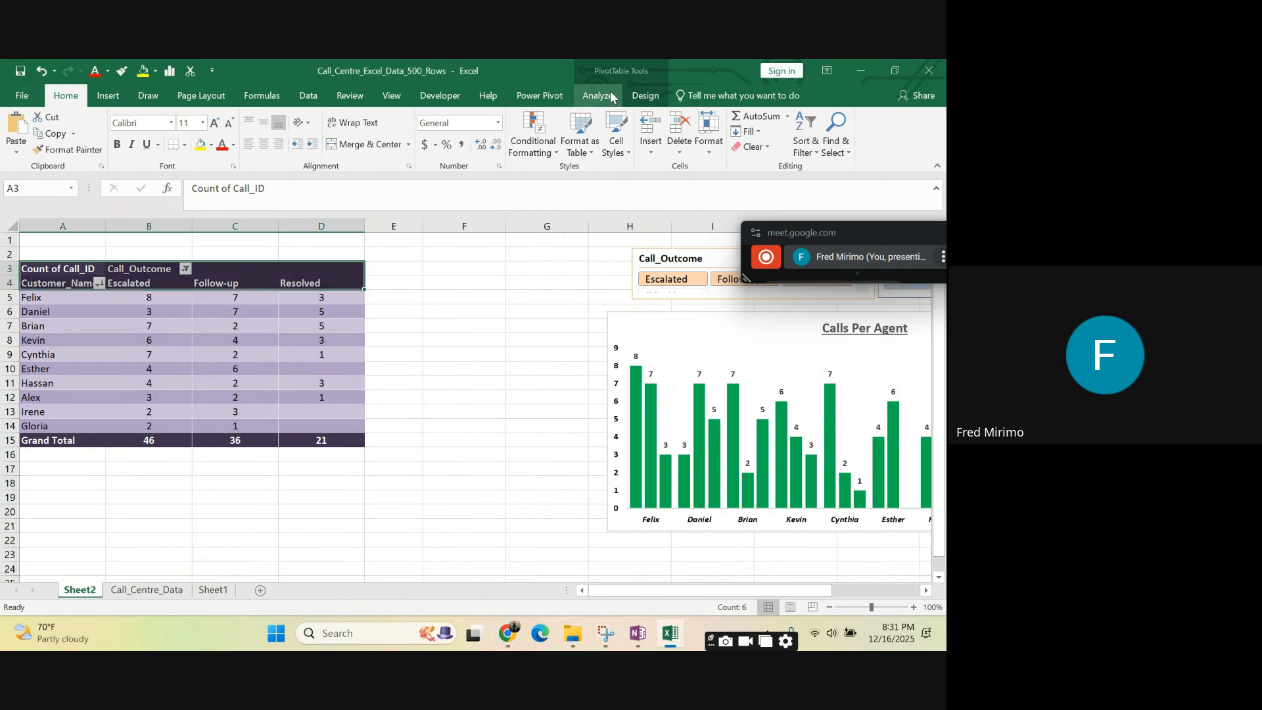
{"action": "left_click", "coordinate": [606, 97]}
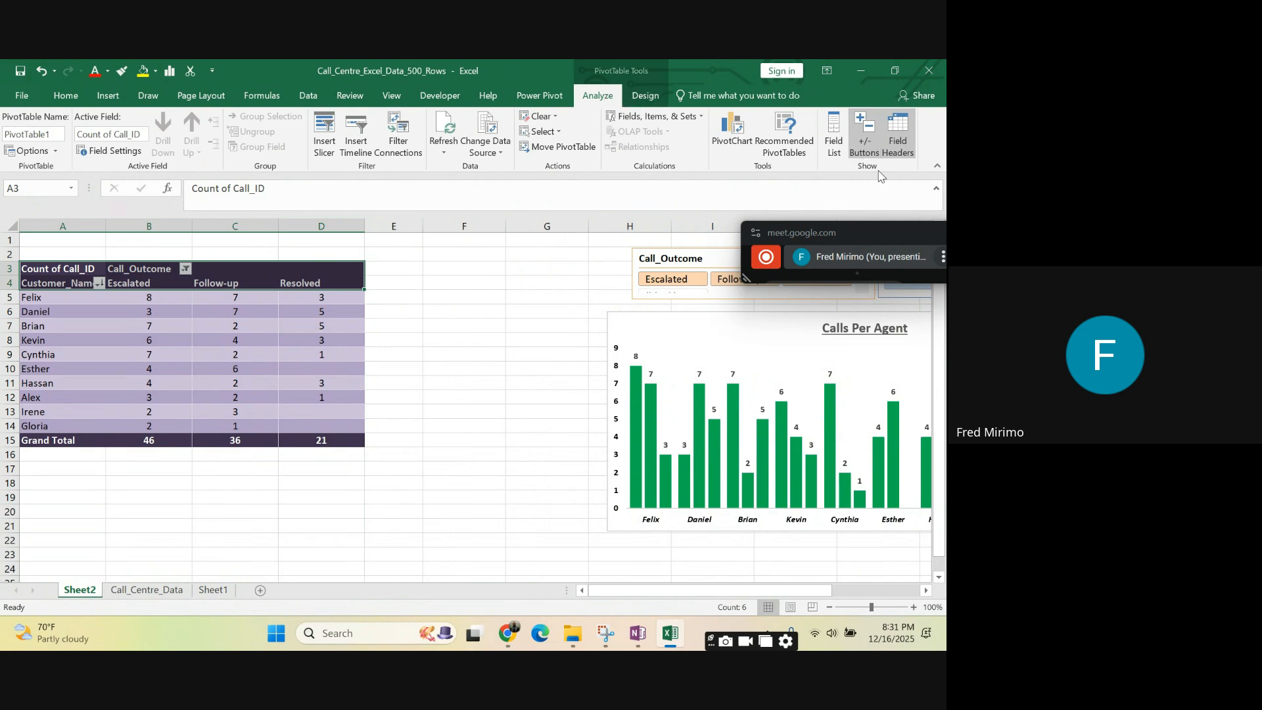
{"action": "left_click", "coordinate": [869, 150]}
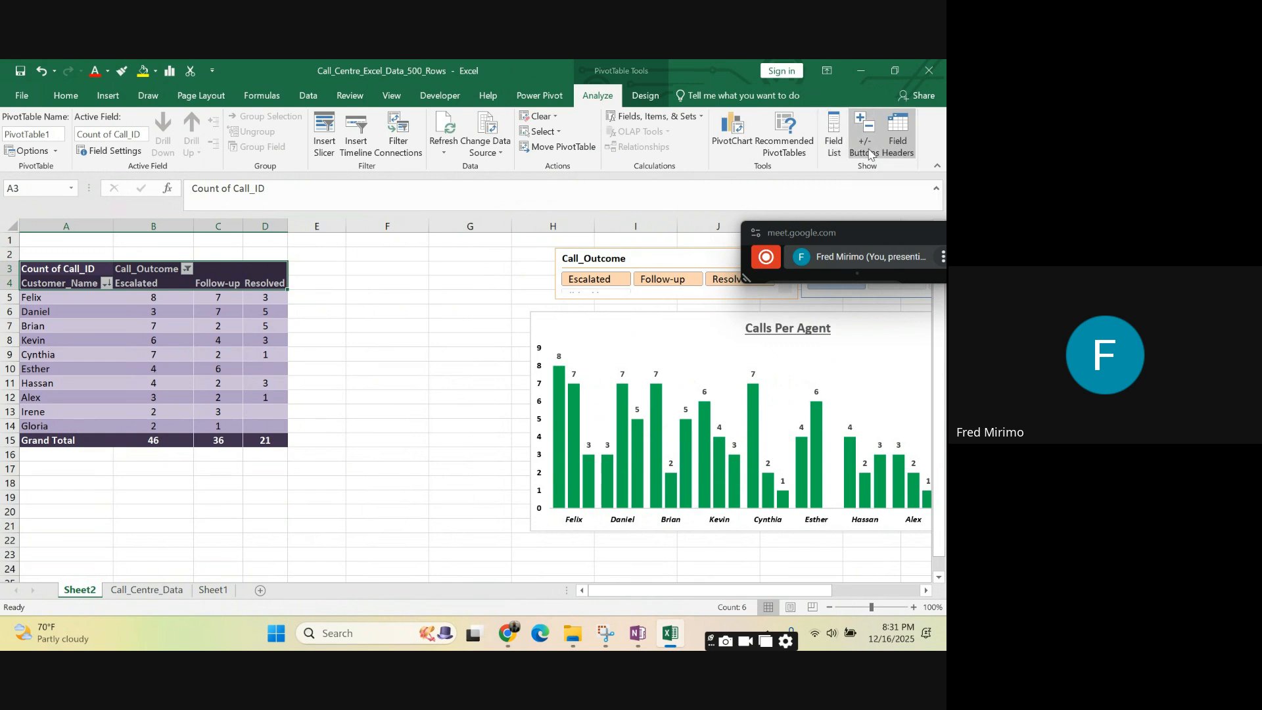
{"action": "left_click", "coordinate": [874, 156]}
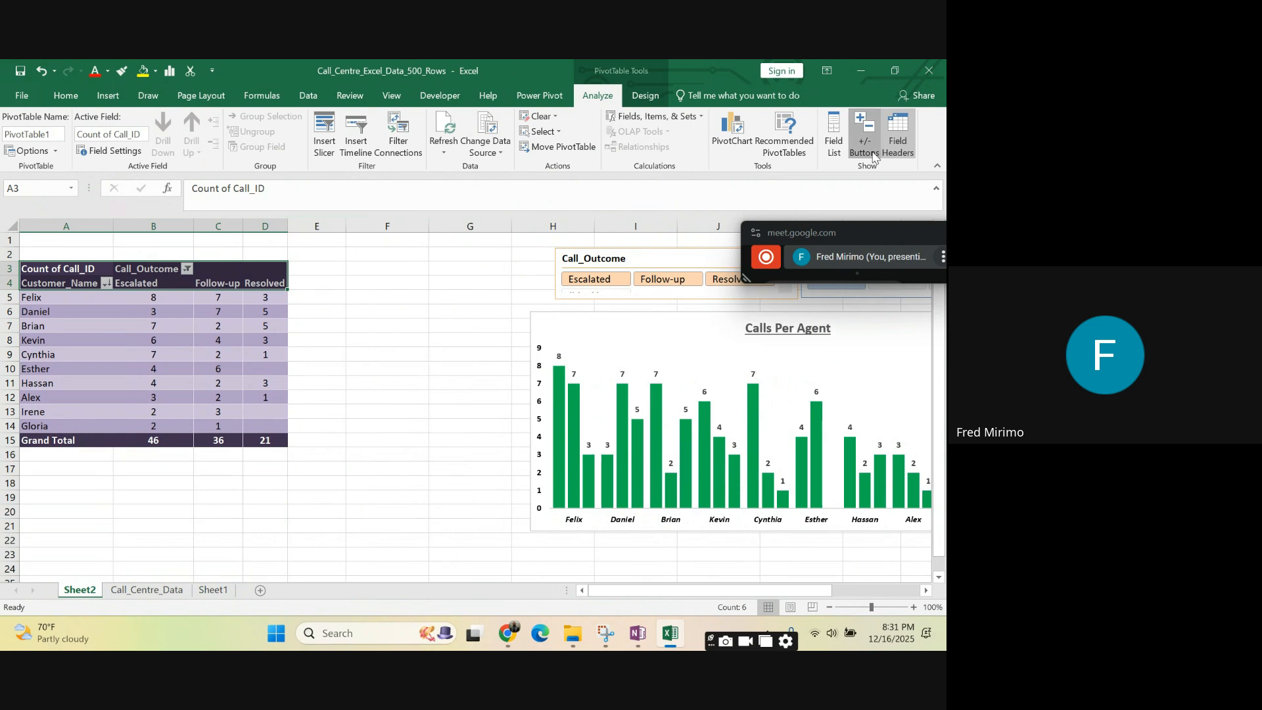
{"action": "left_click", "coordinate": [865, 142]}
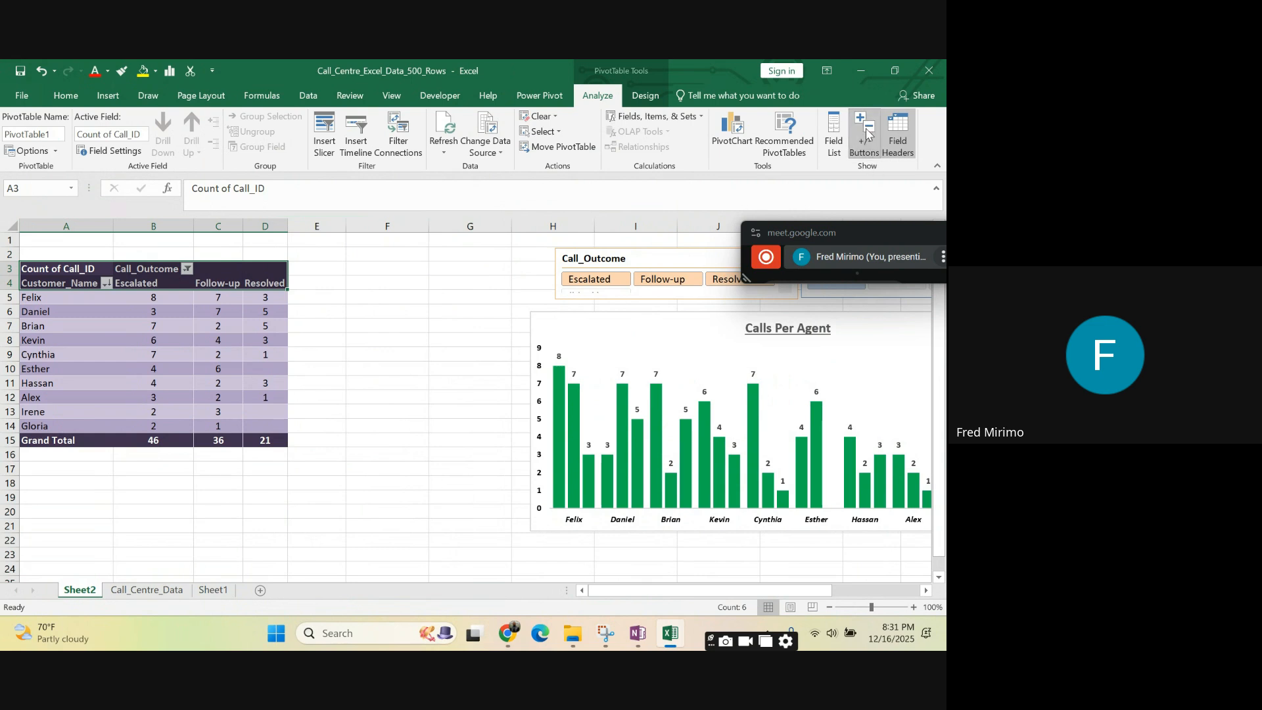
{"action": "left_click", "coordinate": [907, 154]}
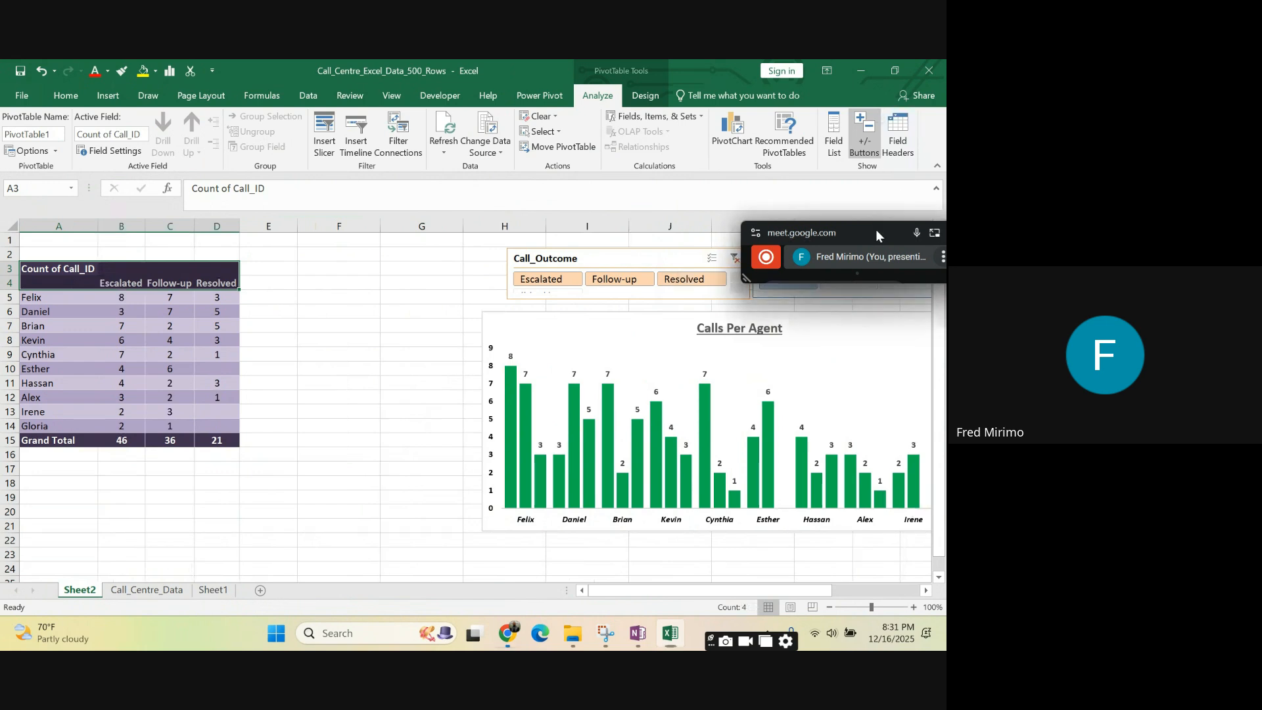
{"action": "left_click_drag", "start_coordinate": [876, 230], "coordinate": [862, 148]}
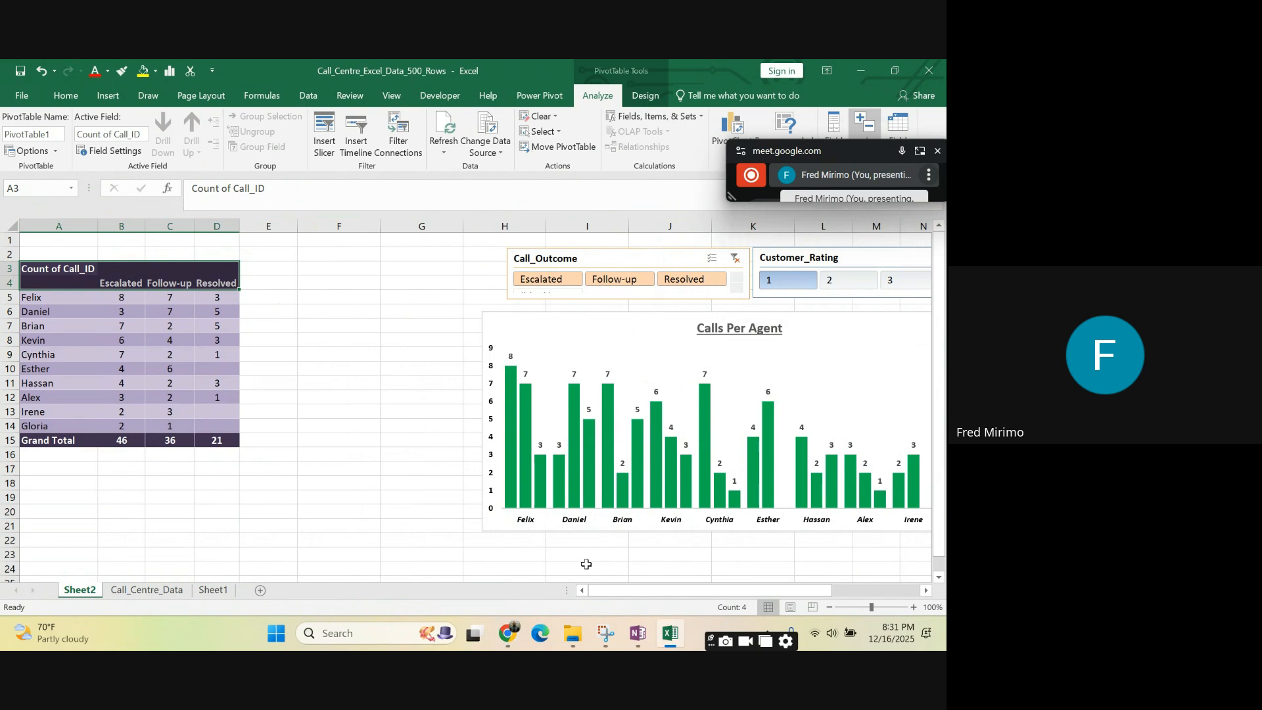
{"action": "left_click", "coordinate": [61, 268]}
{"action": "left_click", "coordinate": [138, 272]}
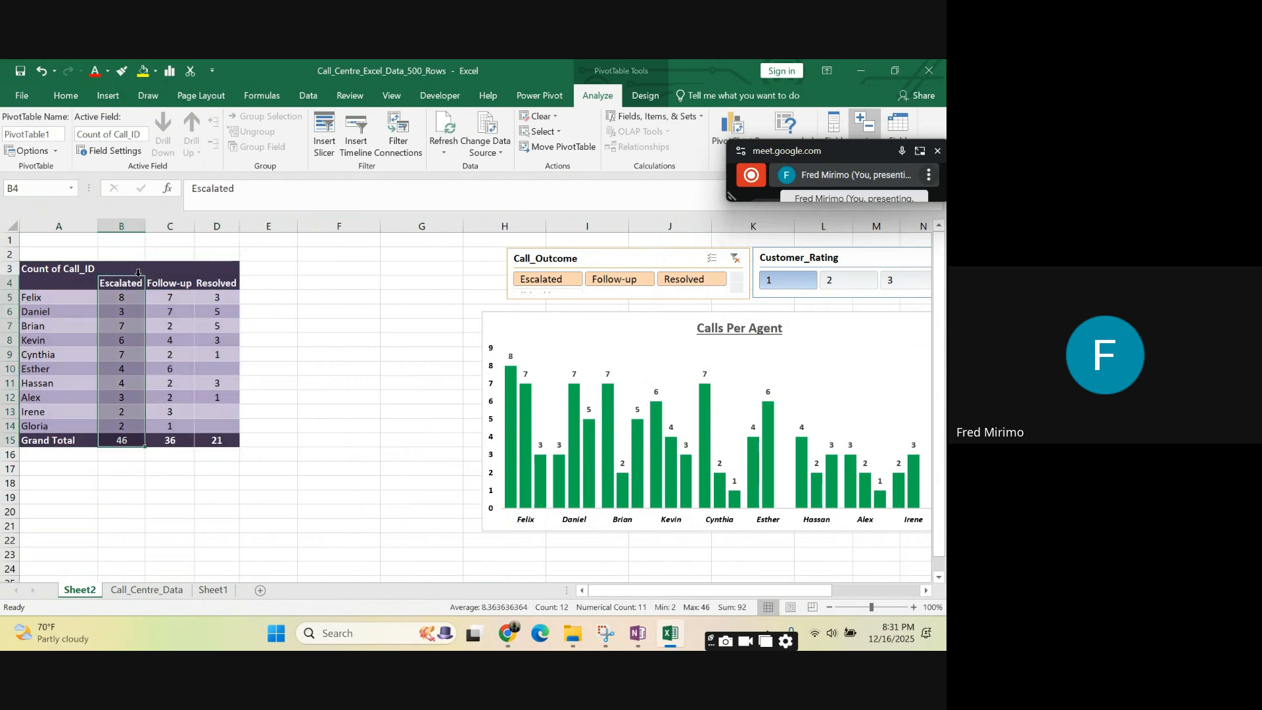
- Widen columns A to D of the PivotTable equally again with the field headers hidden
{"action": "left_click_drag", "start_coordinate": [58, 222], "coordinate": [261, 228]}
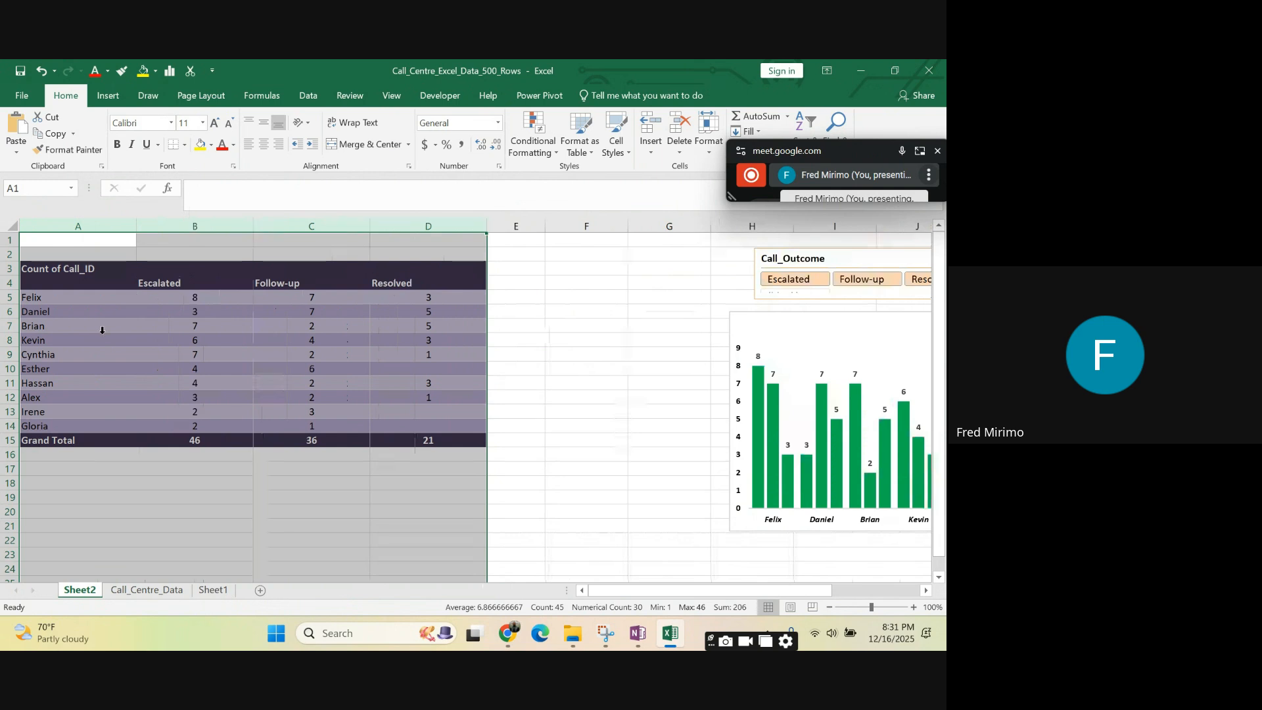
{"action": "left_click", "coordinate": [81, 282]}
{"action": "left_click", "coordinate": [68, 276]}
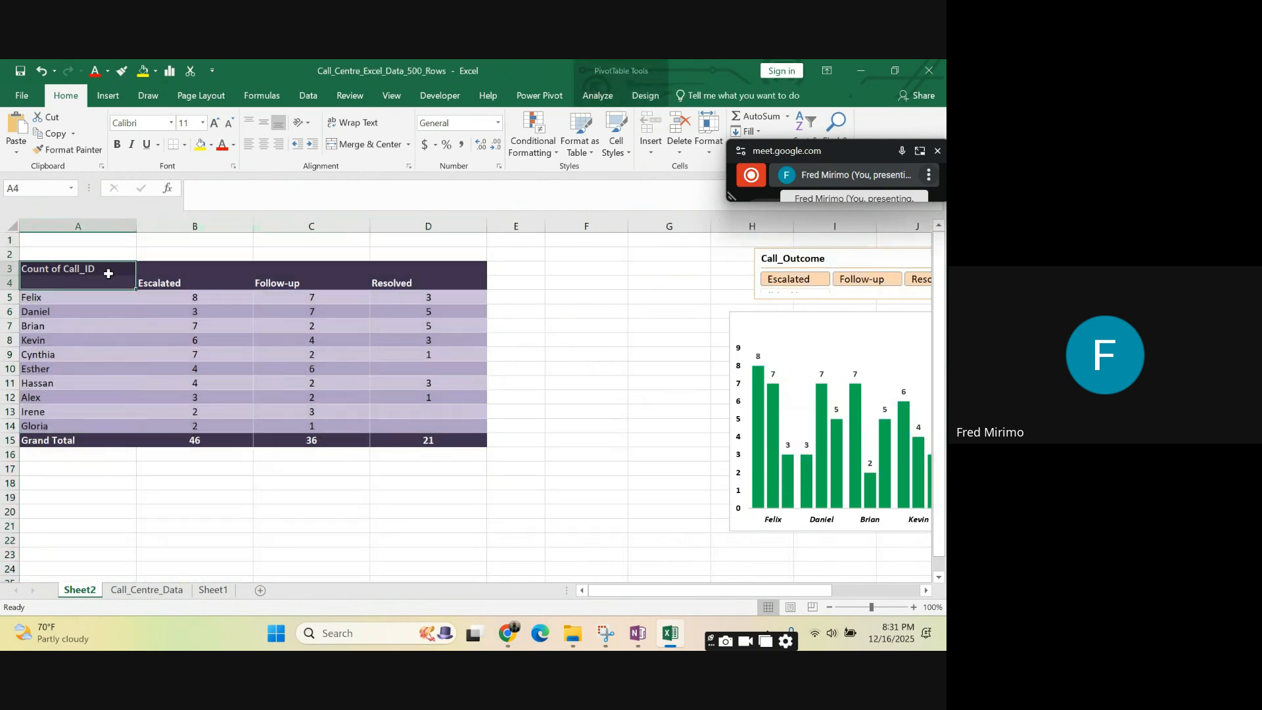
- Center the text of the PivotTable's two header rows, A3 to D4, both vertically and horizontally
{"action": "left_click_drag", "start_coordinate": [80, 269], "coordinate": [404, 282]}
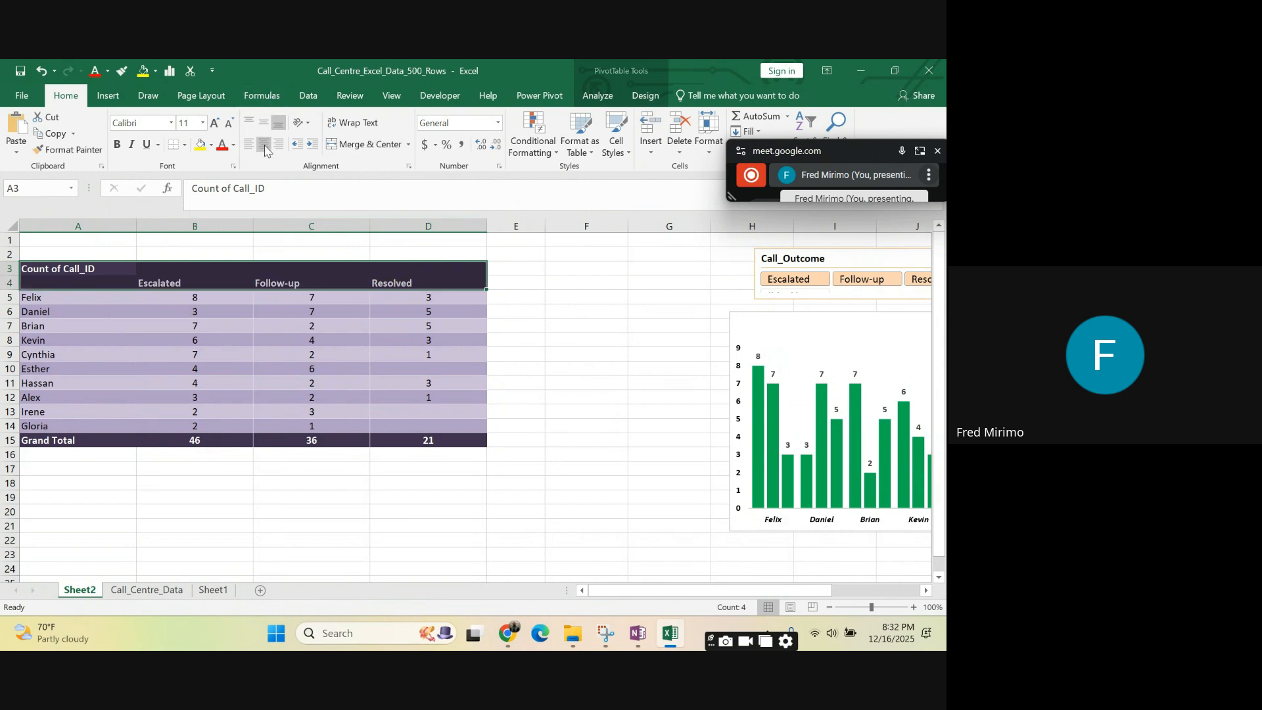
{"action": "left_click", "coordinate": [264, 123]}
{"action": "left_click", "coordinate": [265, 145]}
{"action": "left_click", "coordinate": [323, 272]}
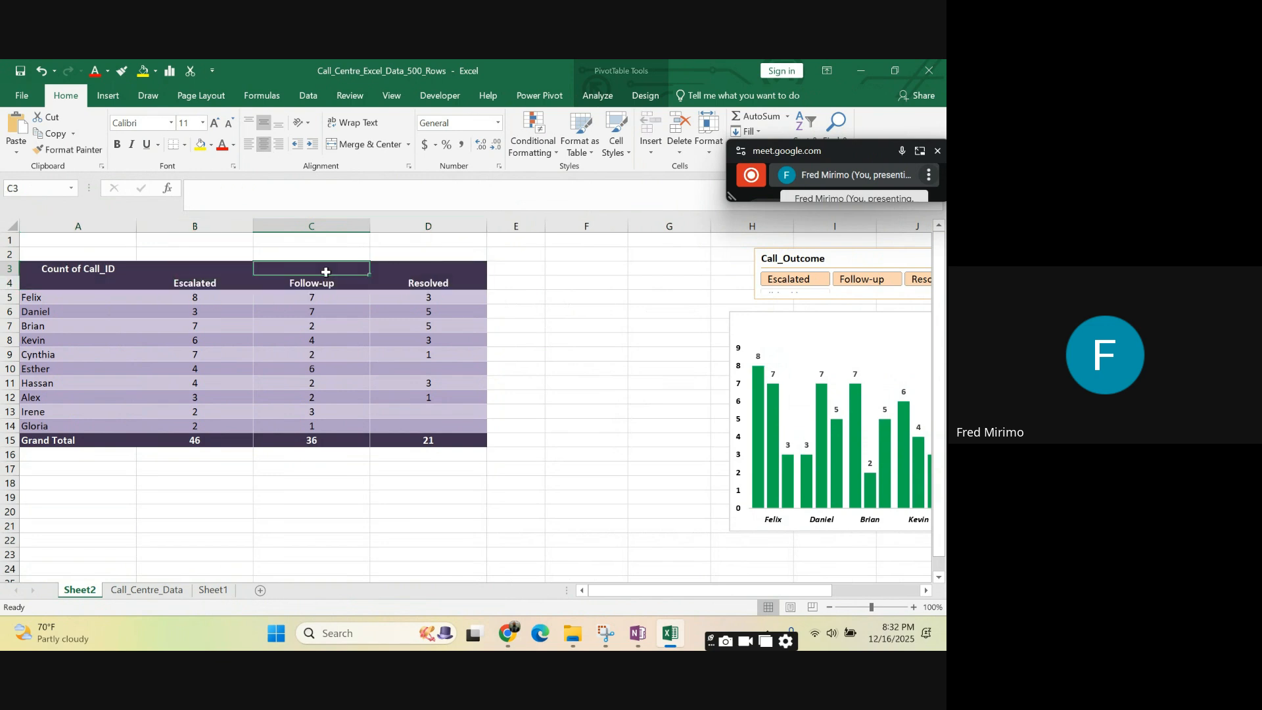
{"action": "left_click", "coordinate": [166, 266]}
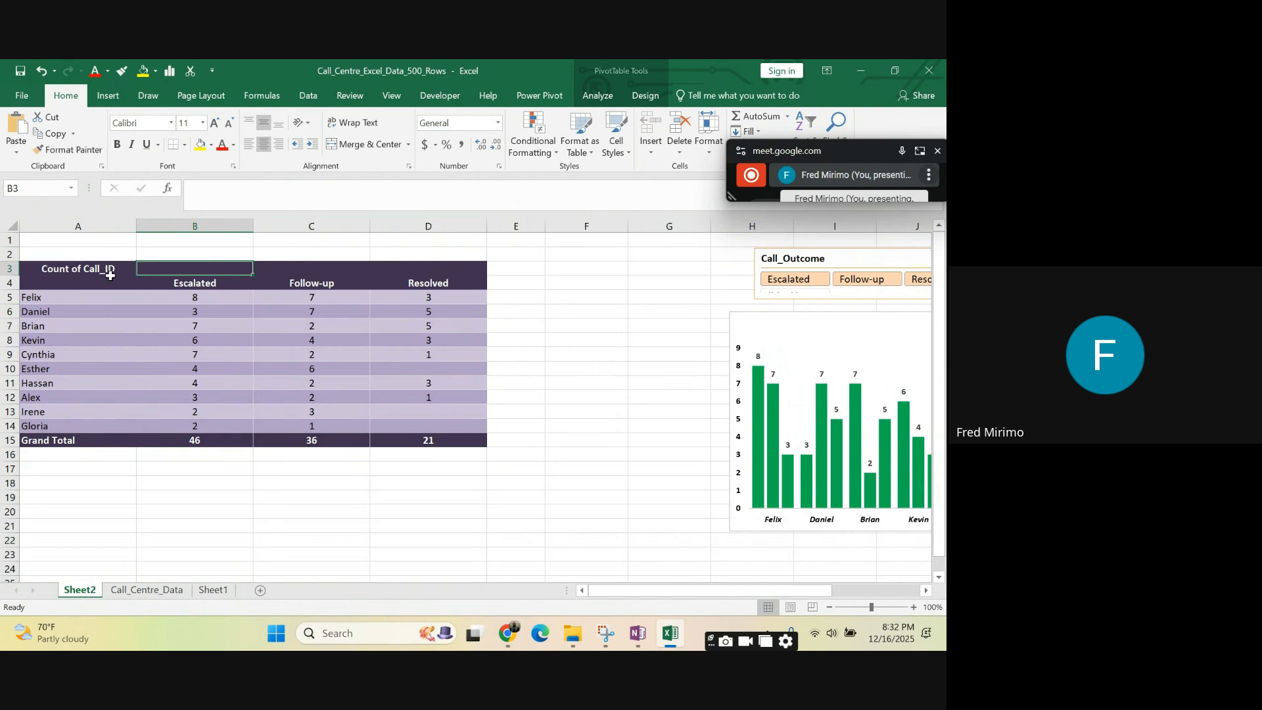
{"action": "left_click", "coordinate": [175, 283]}
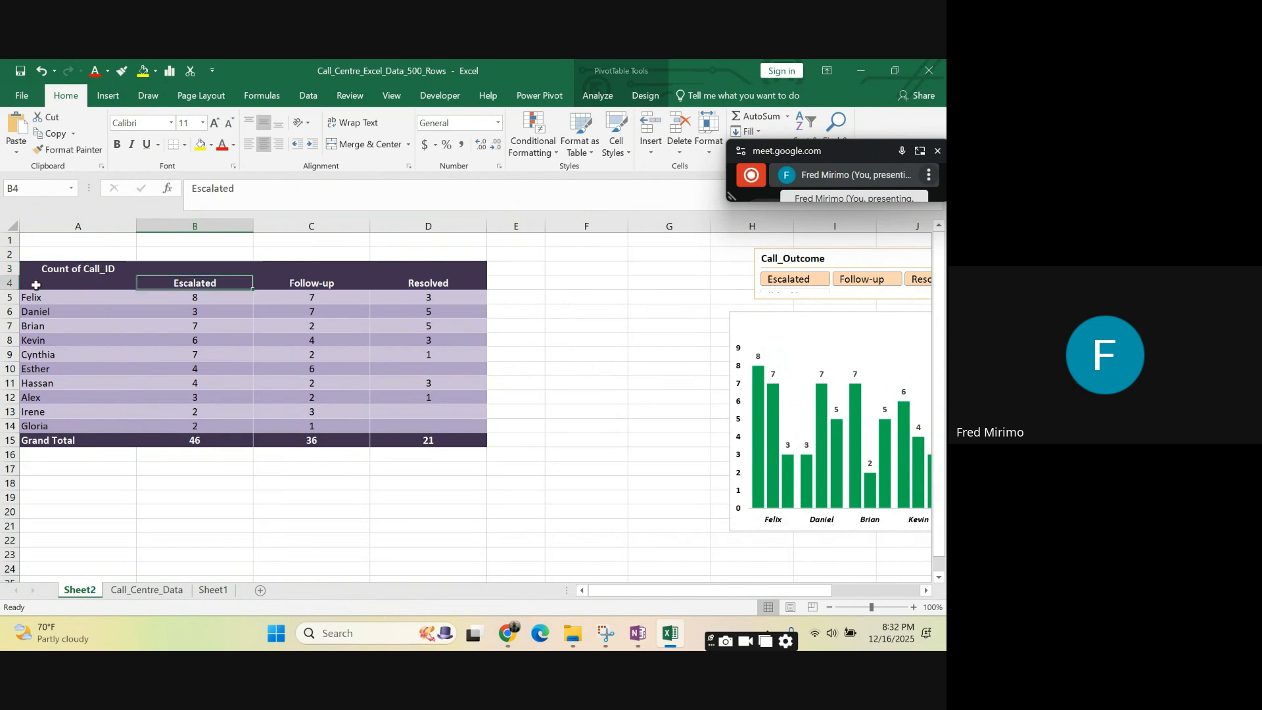
- Increase the height of row 4, which holds the call outcome headers, and select that header row to check its alignment
{"action": "left_click_drag", "start_coordinate": [17, 290], "coordinate": [17, 300]}
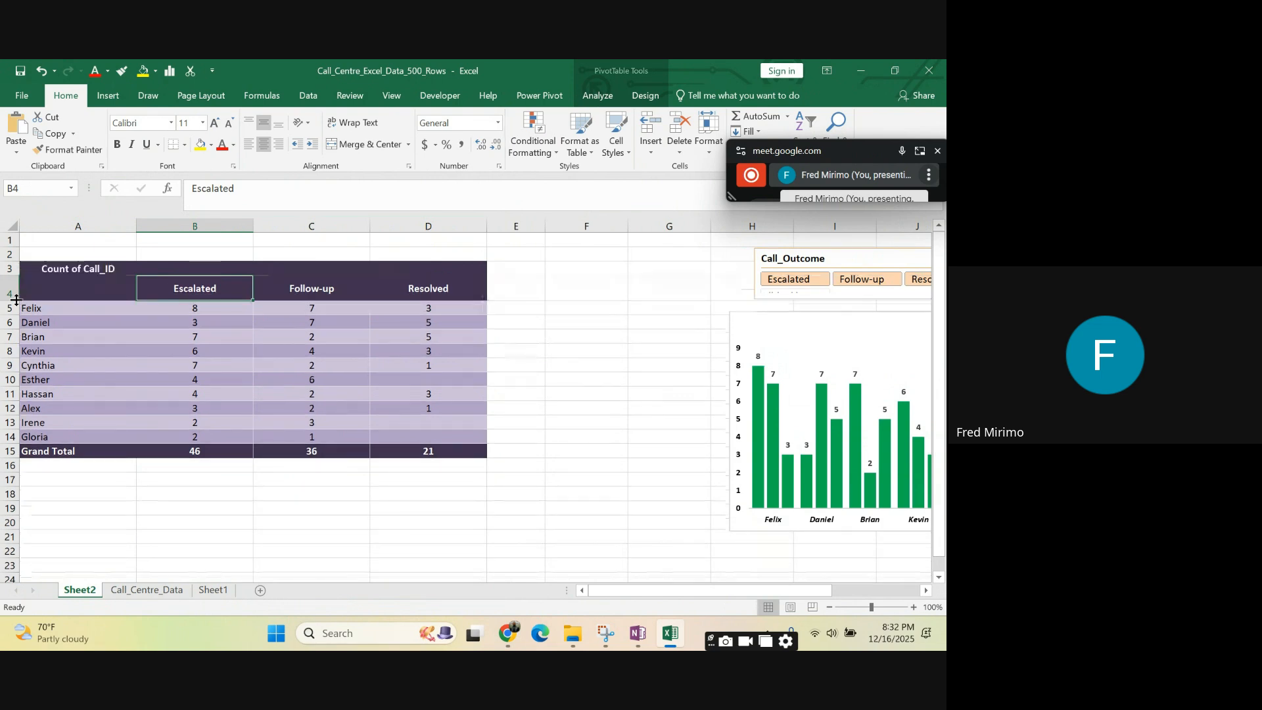
{"action": "left_click_drag", "start_coordinate": [467, 296], "coordinate": [97, 290]}
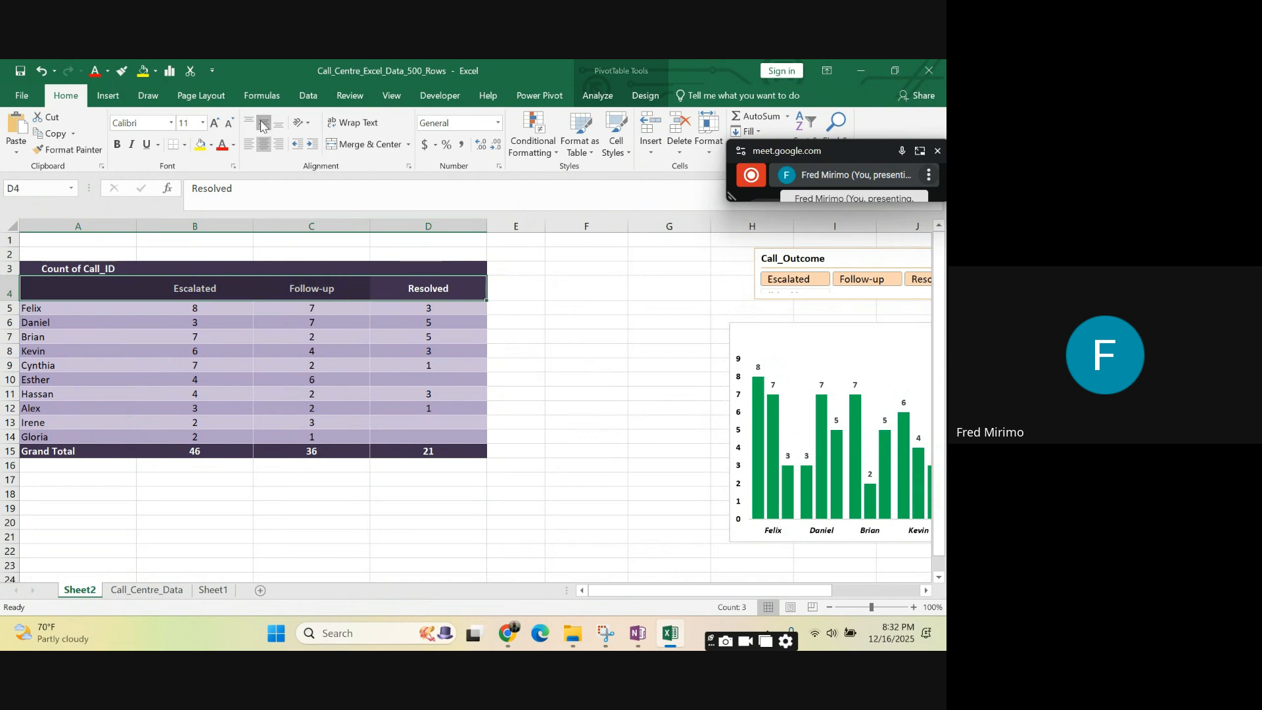
{"action": "left_click", "coordinate": [332, 395]}
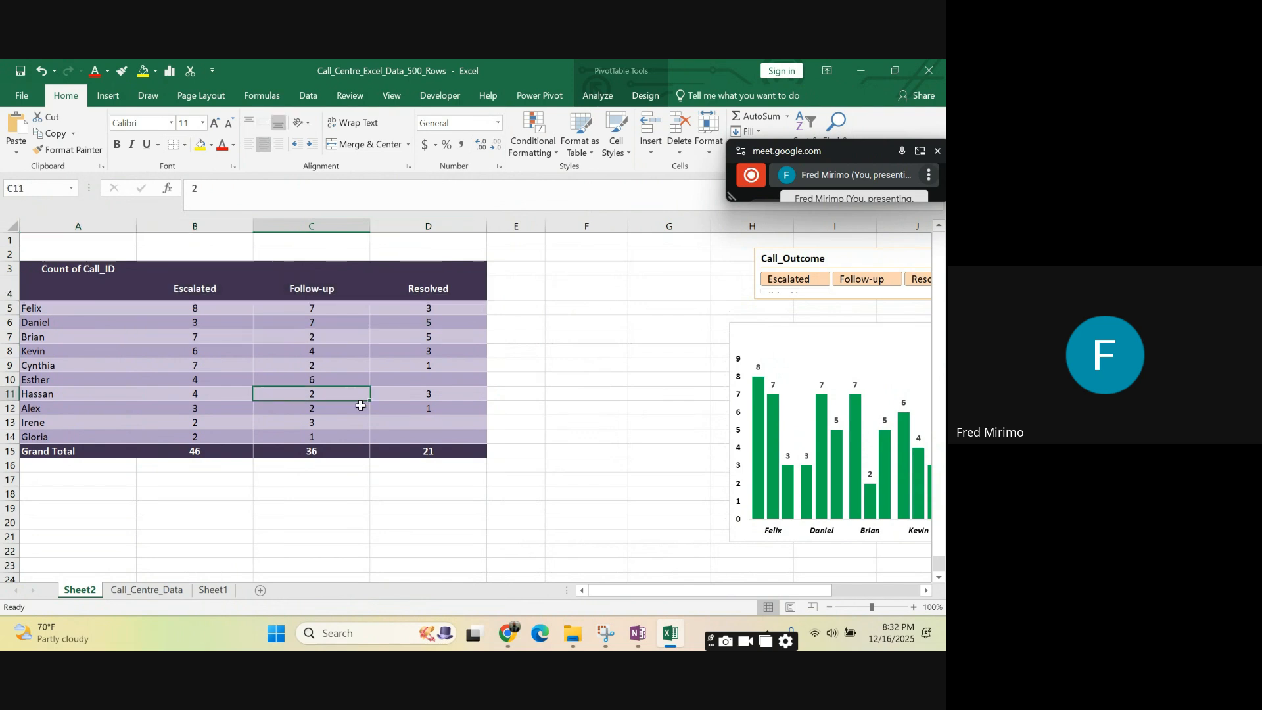
- Rename the PivotTable's value header in cell A3 as "Calls Per Agent"
{"action": "left_click", "coordinate": [96, 271]}
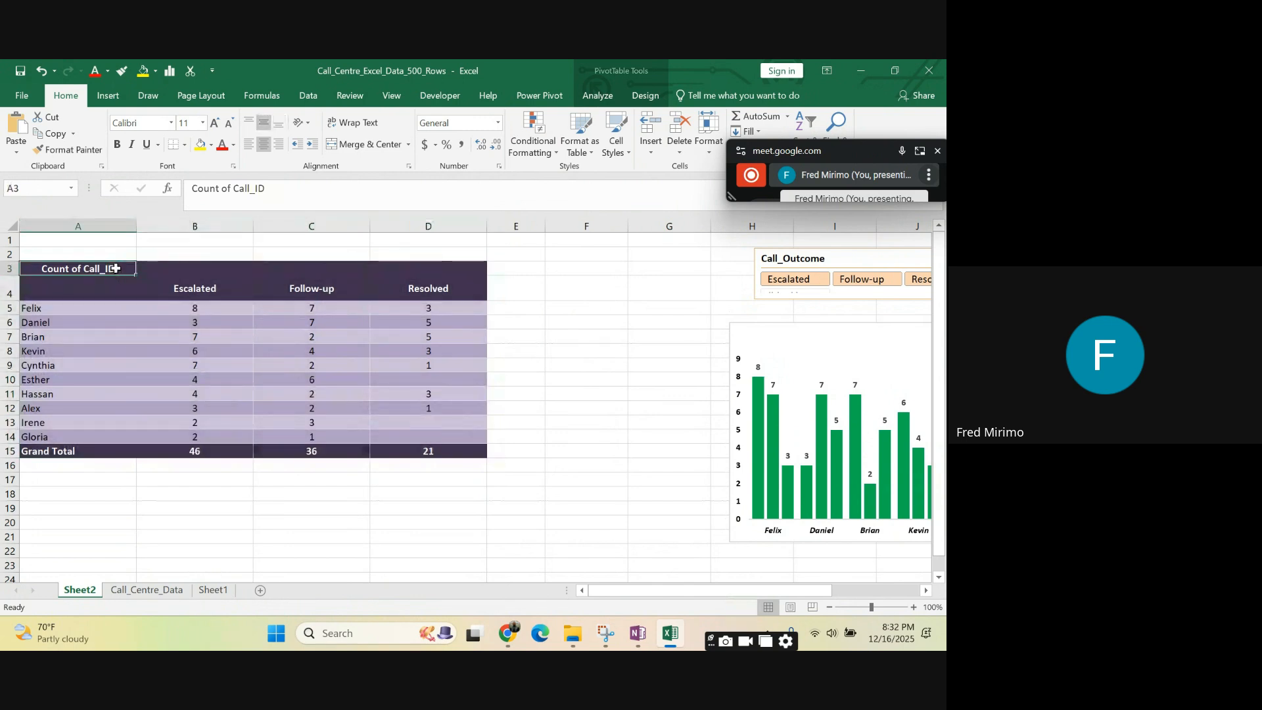
{"action": "double_click", "coordinate": [116, 268]}
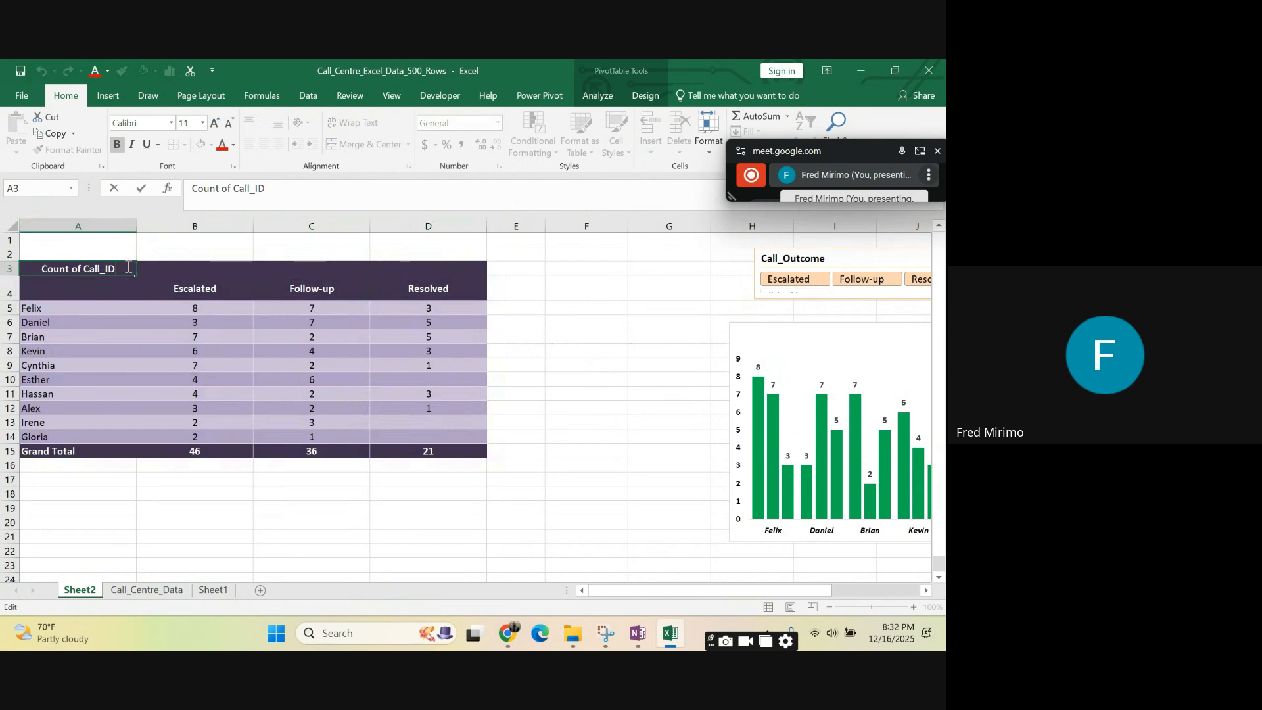
{"action": "key", "text": "BackSpace"}
{"action": "key", "text": "BackSpace"}
{"action": "key", "text": "BackSpace"}
{"action": "key", "text": "BackSpace"}
{"action": "key", "text": "BackSpace"}
{"action": "key", "text": "BackSpace"}
{"action": "key", "text": "BackSpace"}
{"action": "key", "text": "BackSpace"}
{"action": "key", "text": "BackSpace"}
{"action": "key", "text": "BackSpace"}
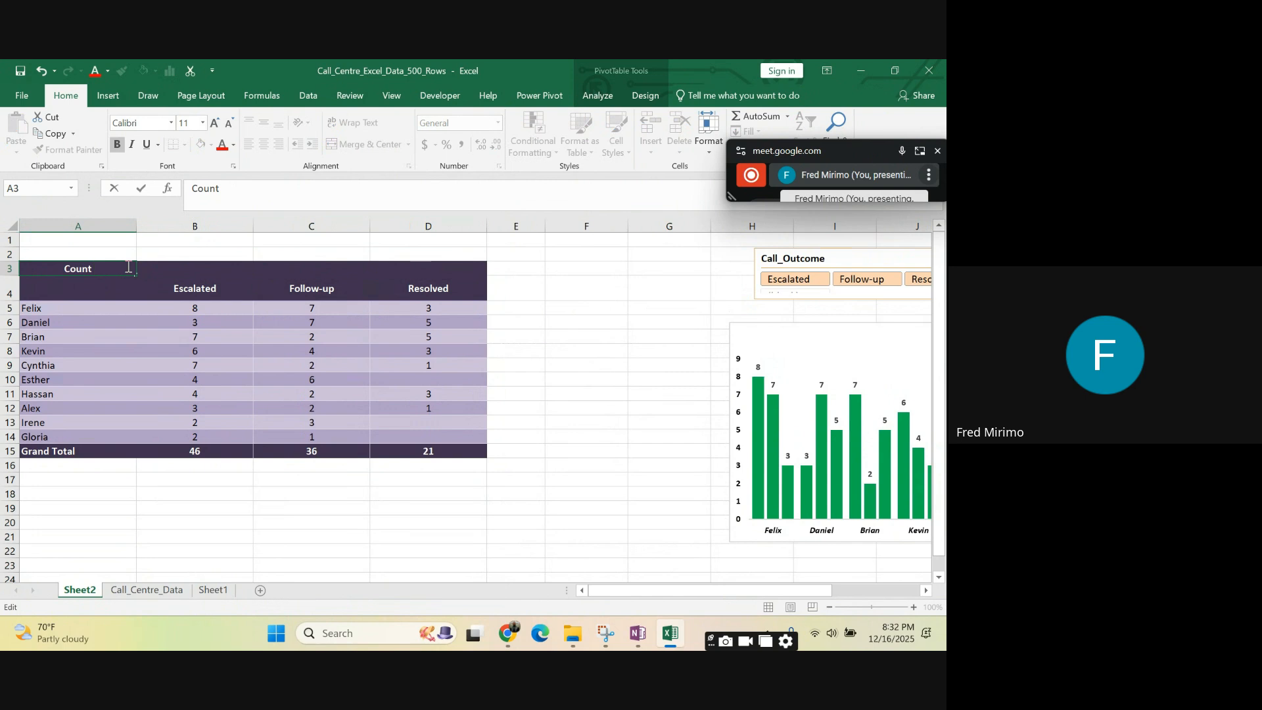
{"action": "key", "text": "BackSpace"}
{"action": "key", "text": "BackSpace"}
{"action": "key", "text": "BackSpace"}
{"action": "type", "text": "C"}
{"action": "type", "text": "al"}
{"action": "type", "text": "ls P"}
{"action": "type", "text": "etr"}
{"action": "key", "text": "BackSpace"}
{"action": "key", "text": "BackSpace"}
{"action": "type", "text": "e"}
{"action": "key", "text": "BackSpace"}
{"action": "type", "text": "r Agent"}
{"action": "left_click", "coordinate": [242, 348]}
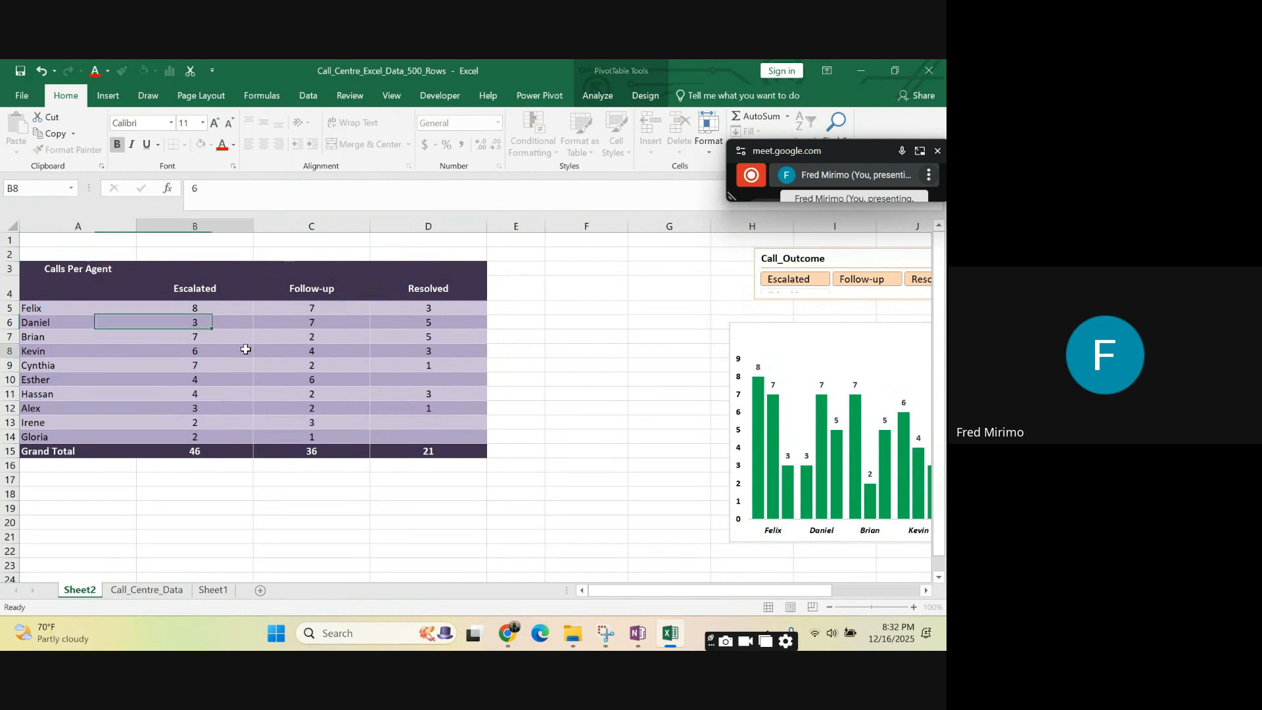
- Try to merge and center the "Calls Per Agent" header across cells A3 to D3
{"action": "left_click", "coordinate": [65, 263]}
{"action": "left_click", "coordinate": [157, 267]}
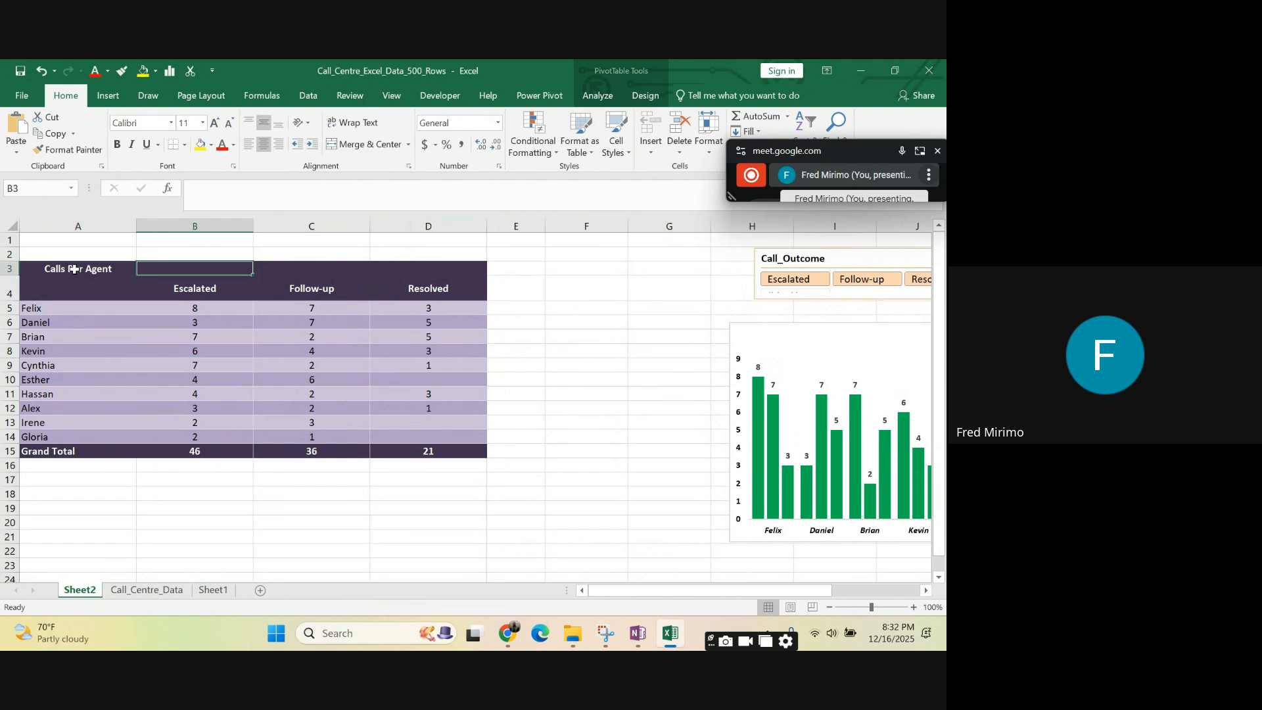
{"action": "left_click_drag", "start_coordinate": [74, 269], "coordinate": [418, 266]}
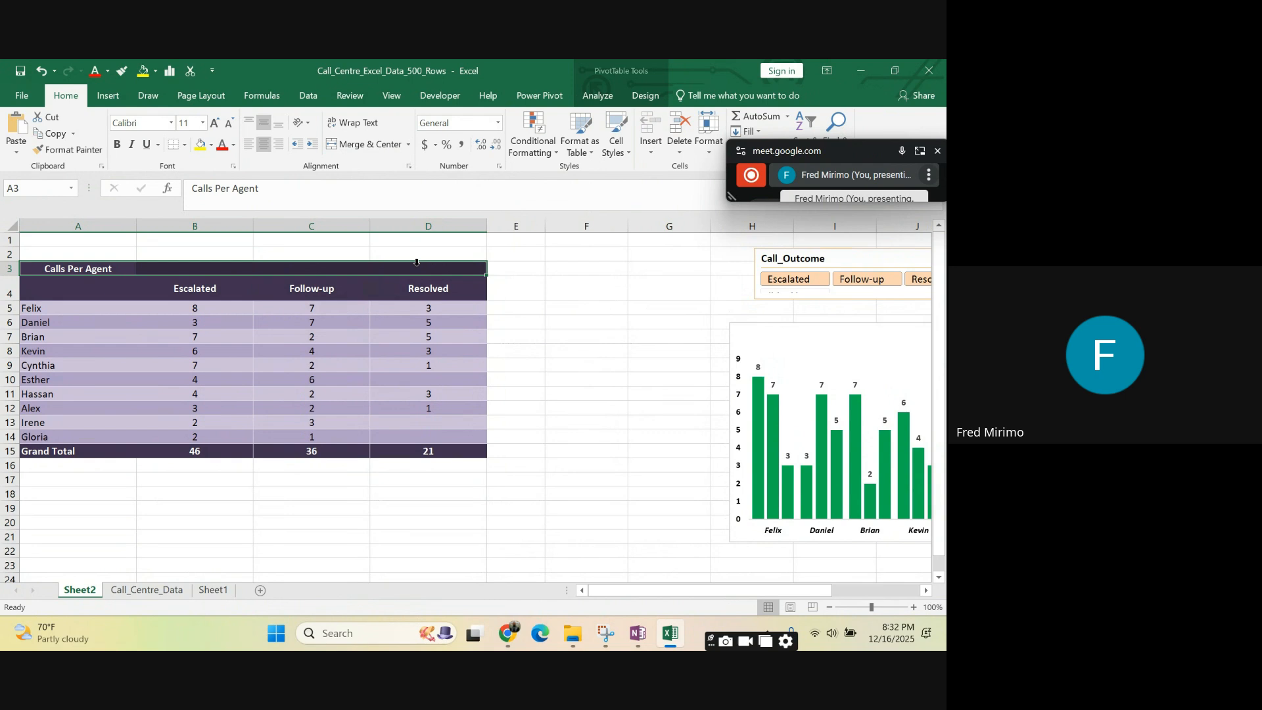
{"action": "left_click", "coordinate": [361, 145]}
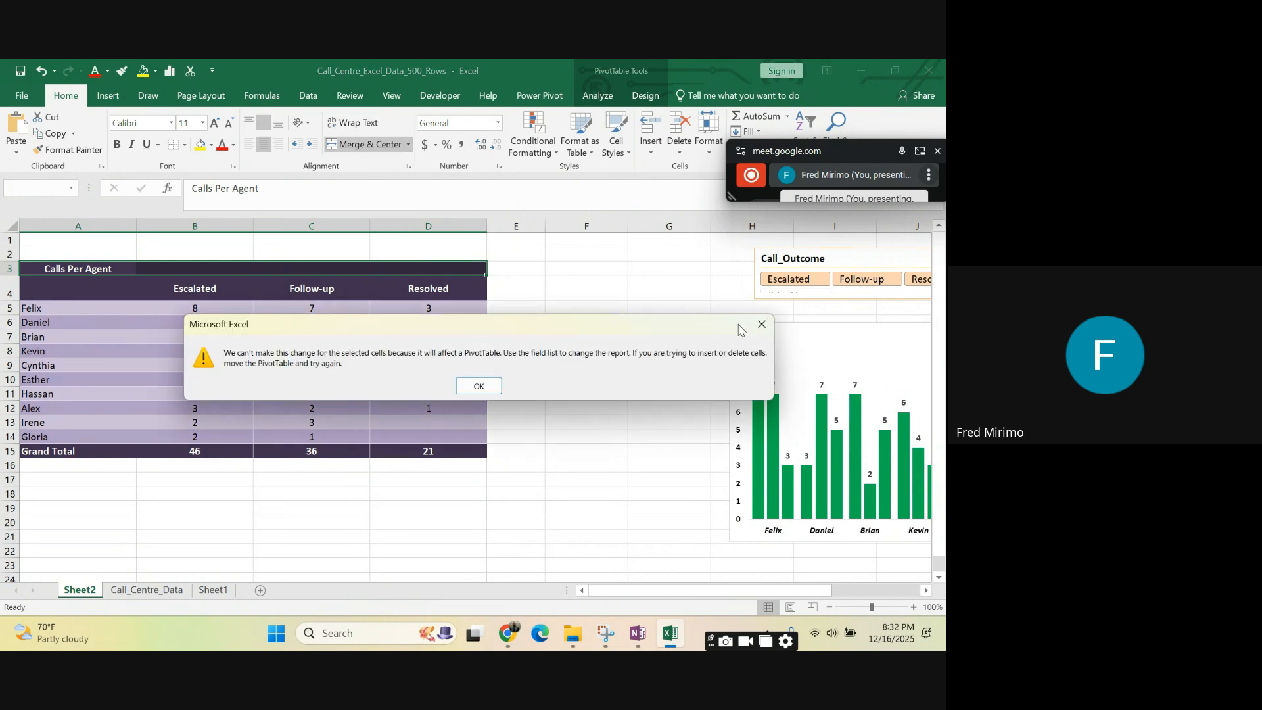
{"action": "left_click", "coordinate": [762, 325]}
{"action": "left_click", "coordinate": [589, 334]}
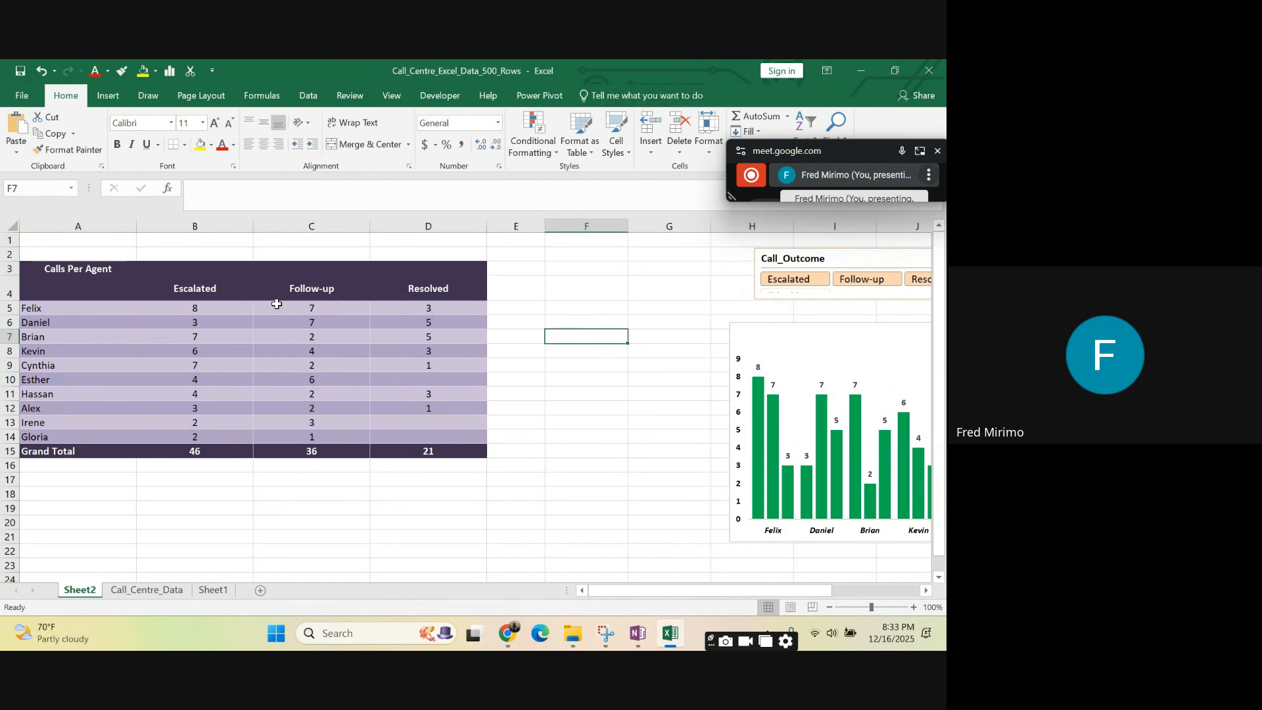
- Narrow the Escalated, Follow-up and Resolved columns, B to D, equally
{"action": "left_click", "coordinate": [183, 294]}
{"action": "left_click", "coordinate": [263, 289]}
{"action": "left_click", "coordinate": [409, 291]}
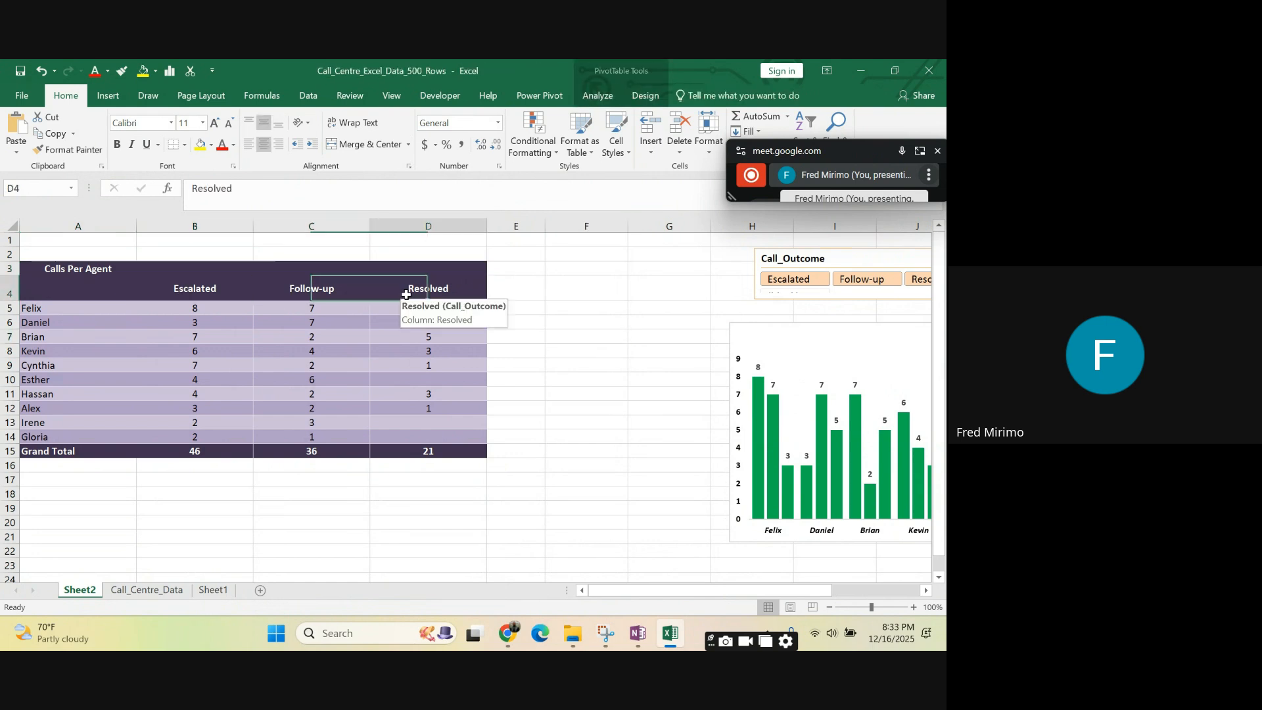
{"action": "left_click", "coordinate": [395, 411]}
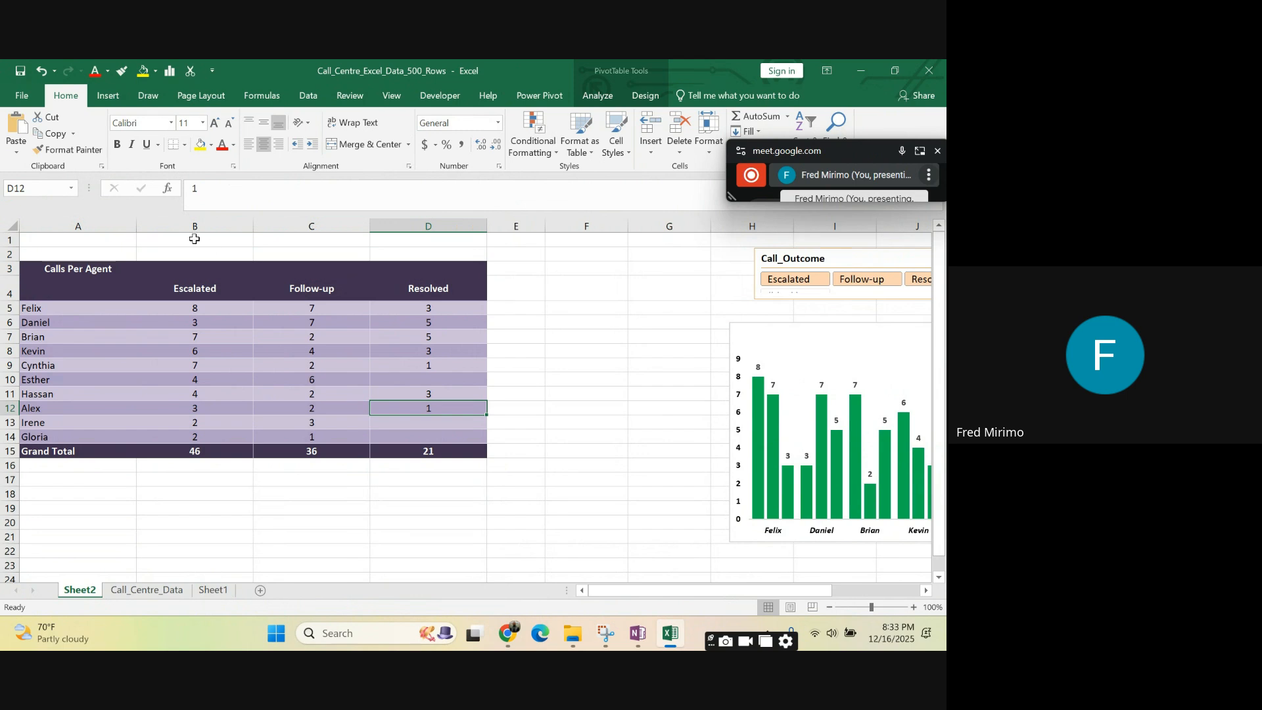
{"action": "left_click_drag", "start_coordinate": [186, 225], "coordinate": [409, 260]}
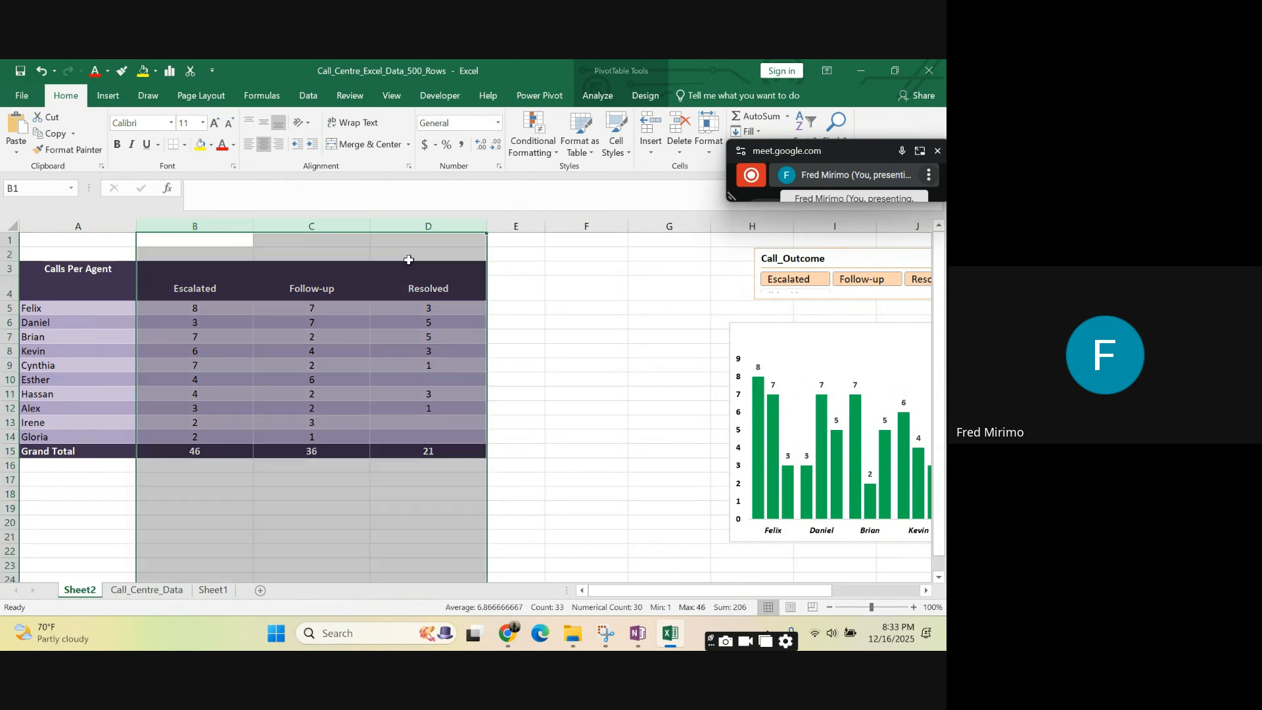
{"action": "left_click_drag", "start_coordinate": [487, 228], "coordinate": [463, 230]}
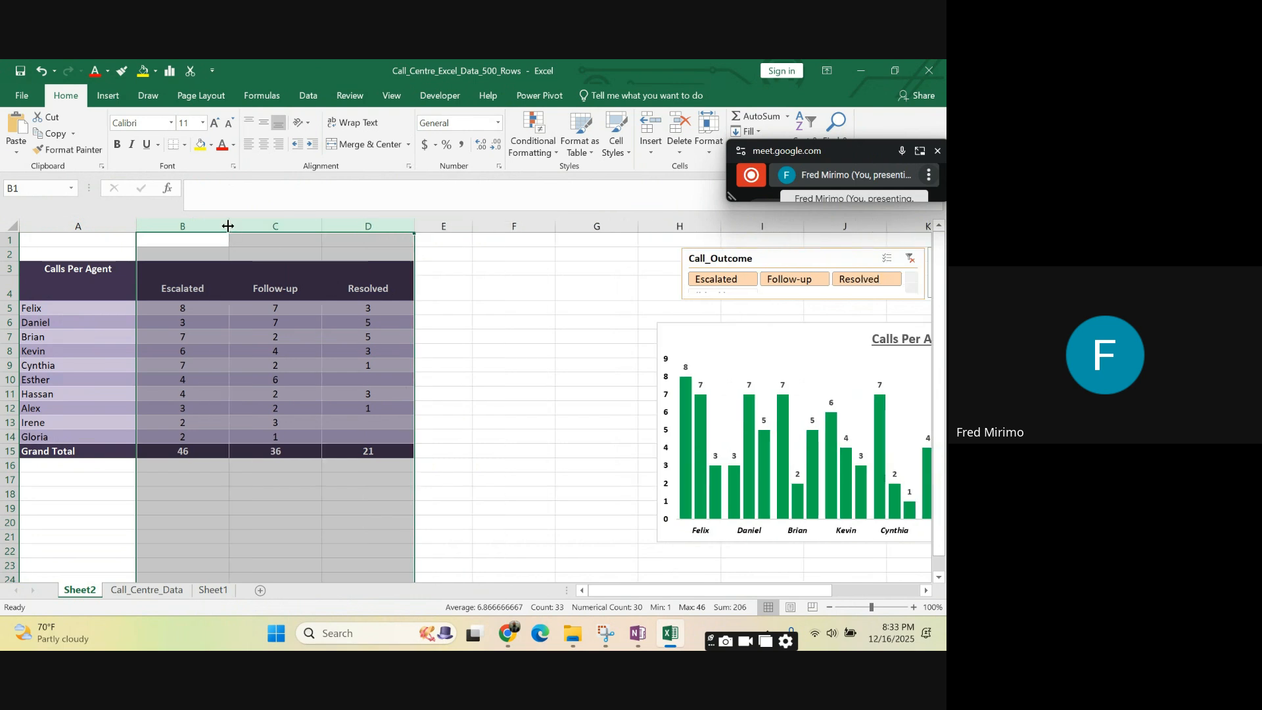
{"action": "left_click_drag", "start_coordinate": [229, 225], "coordinate": [209, 228]}
{"action": "left_click", "coordinate": [402, 336]}
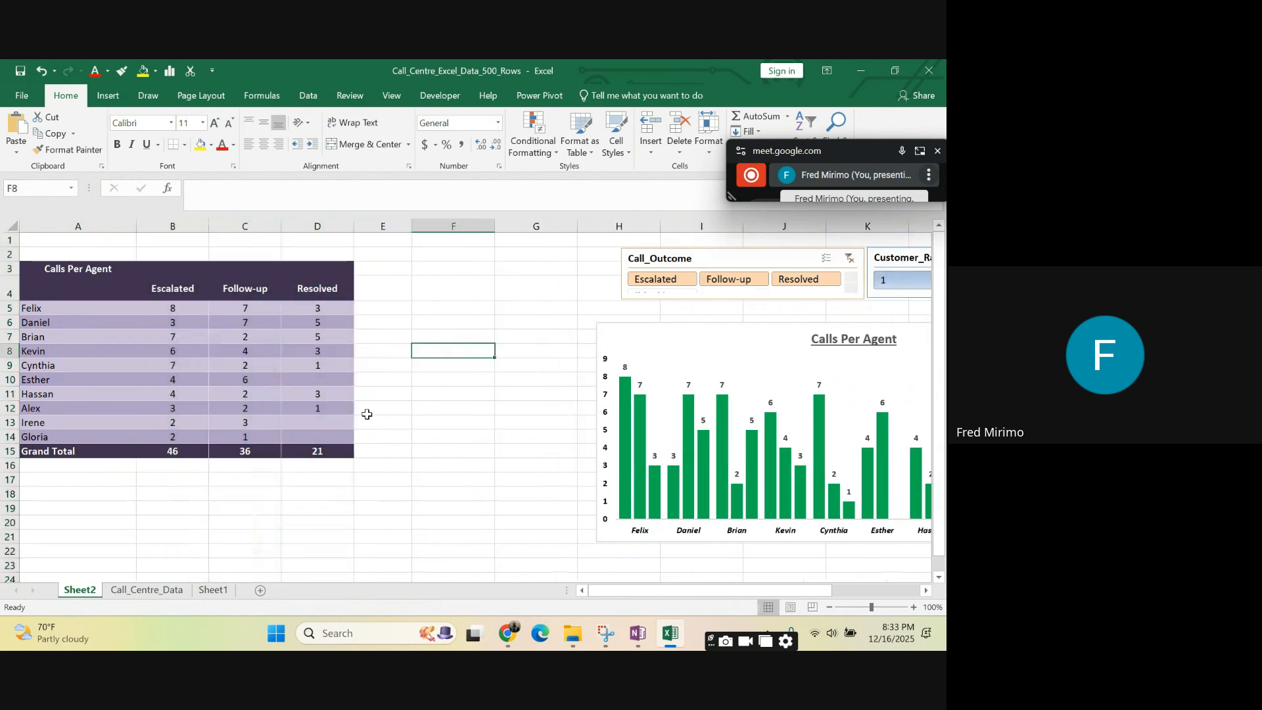
- Review the PivotTable's list of agents in cells A5 to A14
{"action": "left_click", "coordinate": [305, 425]}
{"action": "left_click_drag", "start_coordinate": [79, 313], "coordinate": [92, 435]}
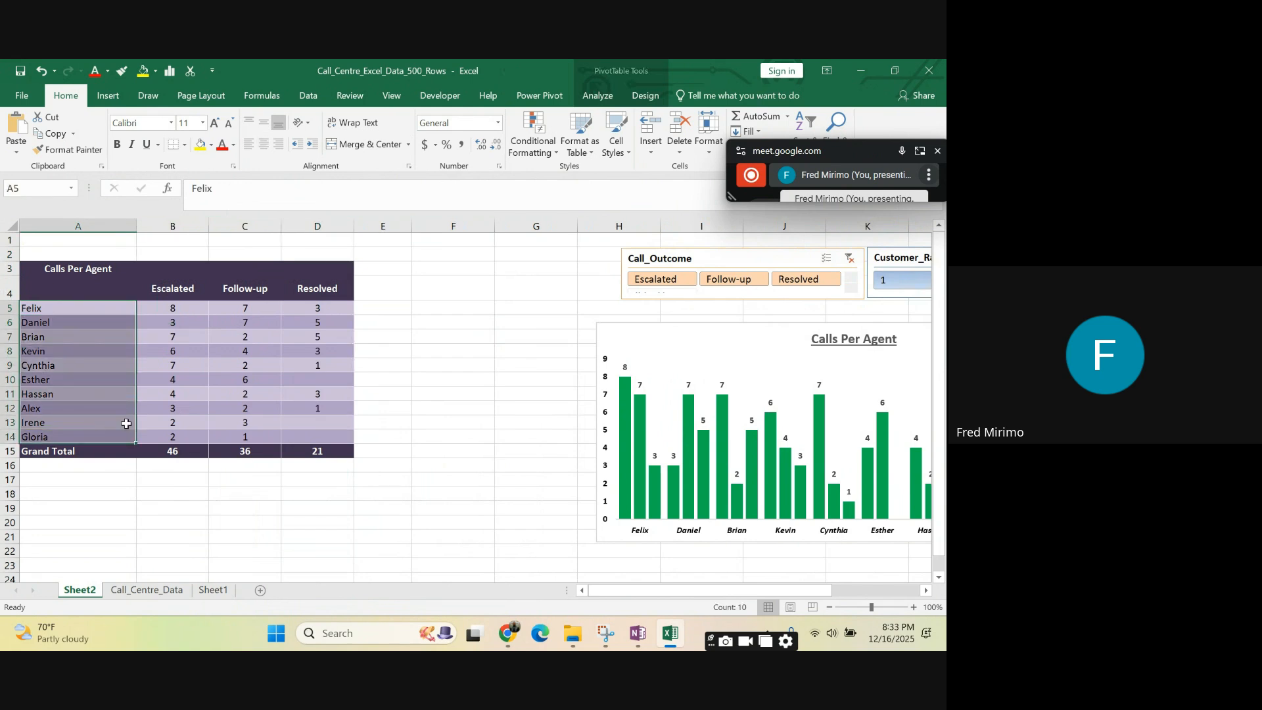
{"action": "left_click", "coordinate": [454, 386]}
{"action": "left_click", "coordinate": [463, 406]}
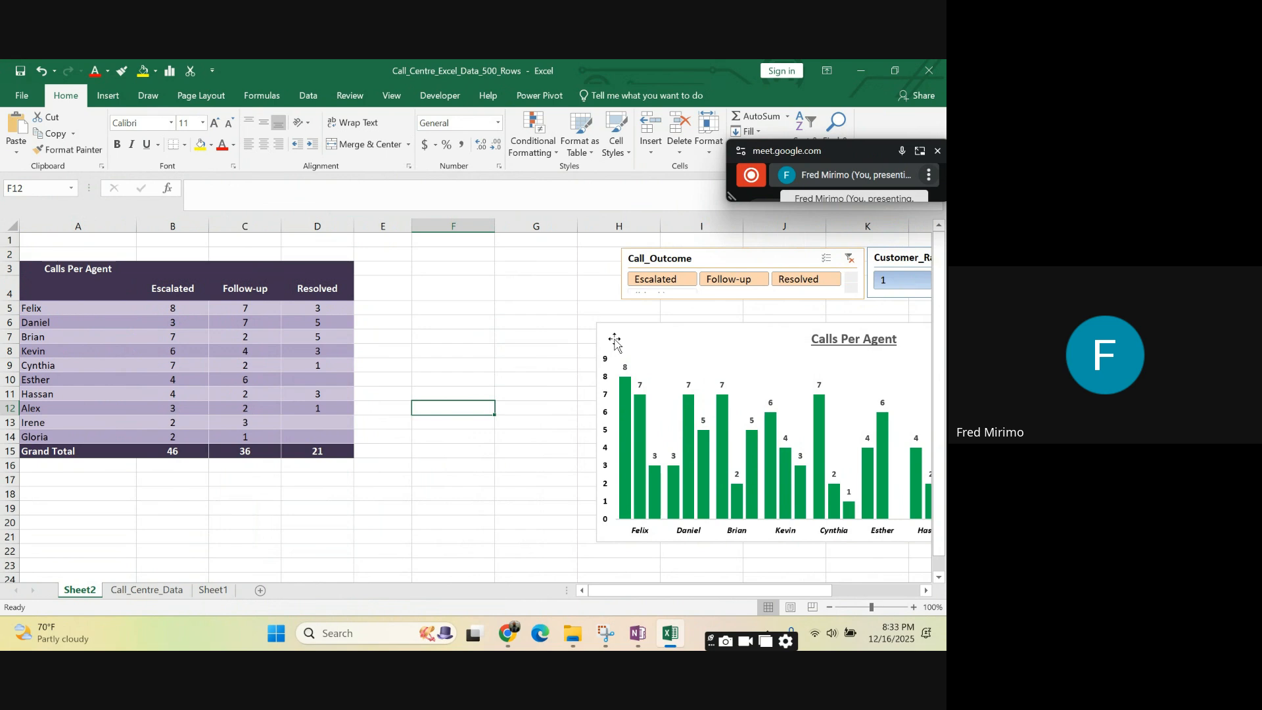
- Move the "Calls Per Agent" PivotChart directly beneath the slicers and widen it to match their combined width
{"action": "left_click_drag", "start_coordinate": [614, 339], "coordinate": [638, 320]}
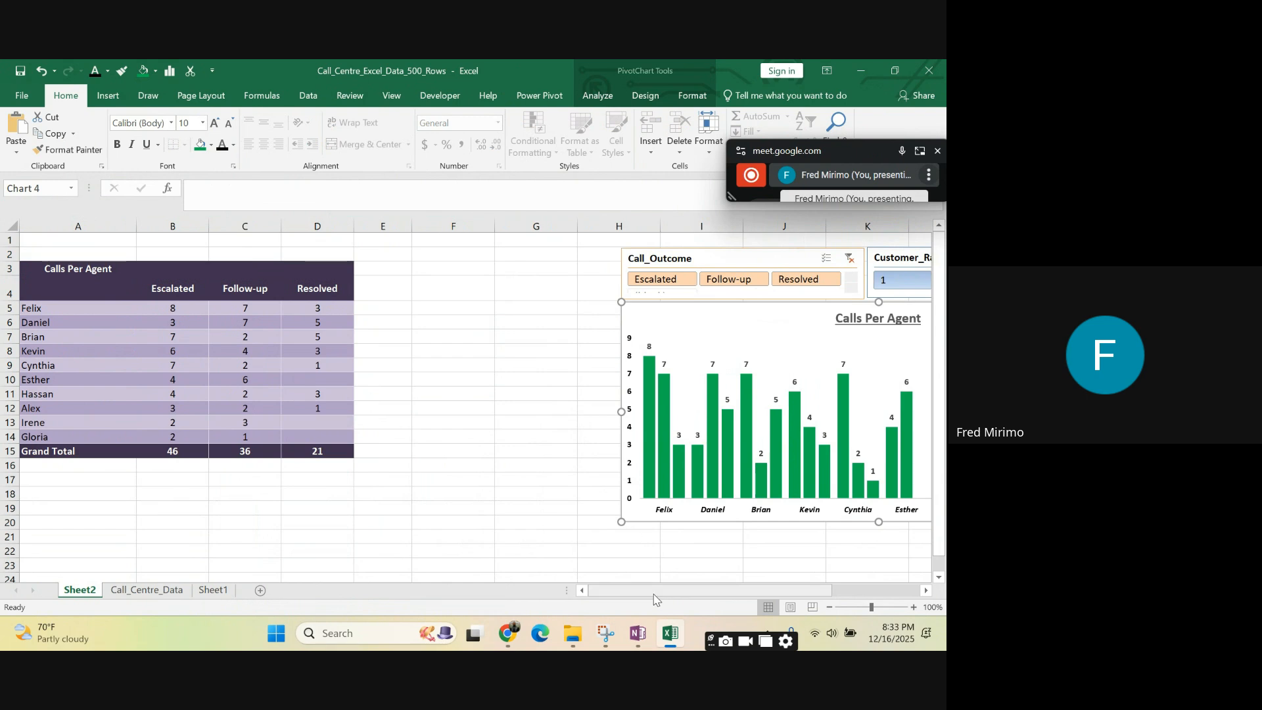
{"action": "left_click_drag", "start_coordinate": [654, 594], "coordinate": [744, 593]}
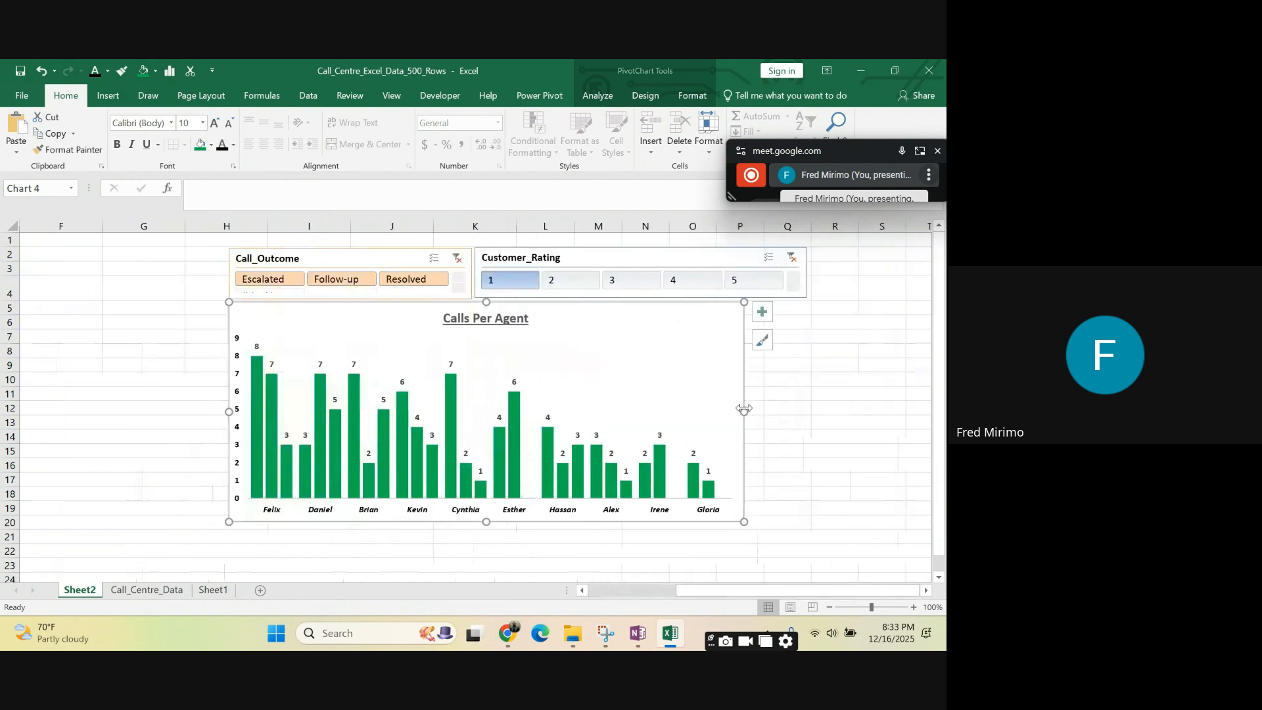
{"action": "left_click_drag", "start_coordinate": [743, 414], "coordinate": [810, 406]}
{"action": "left_click", "coordinate": [879, 381]}
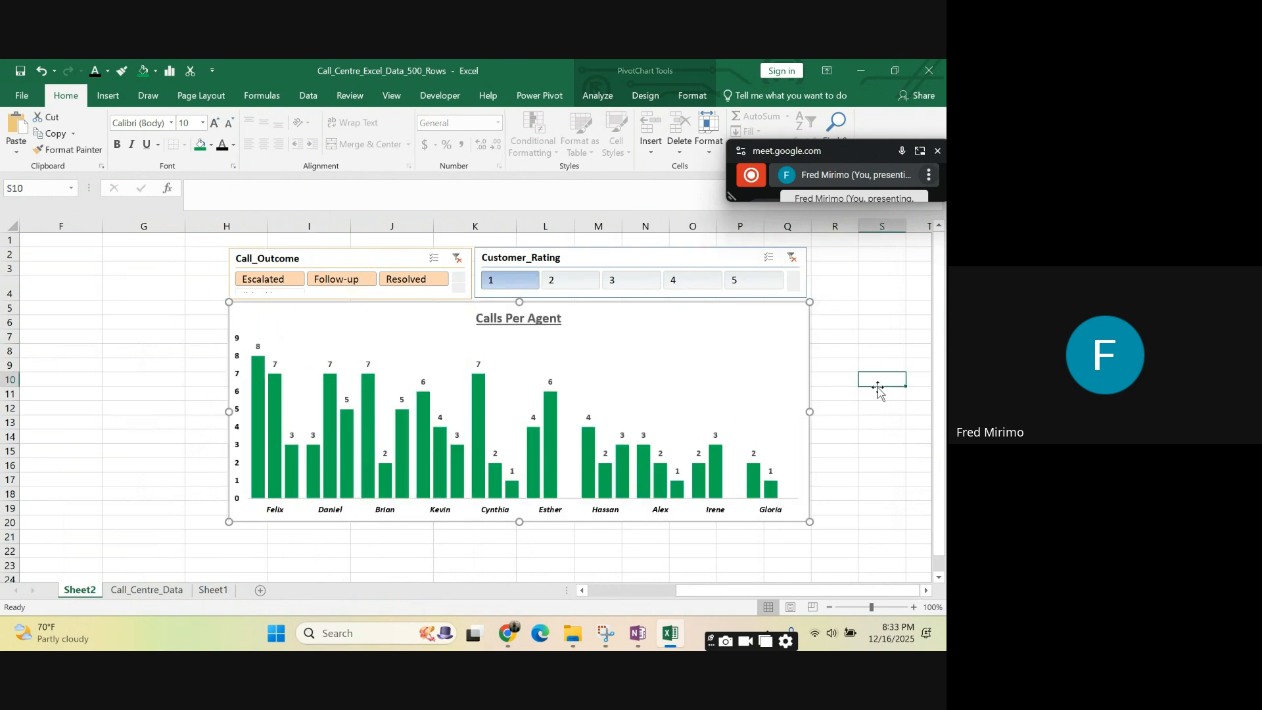
{"action": "left_click", "coordinate": [886, 422]}
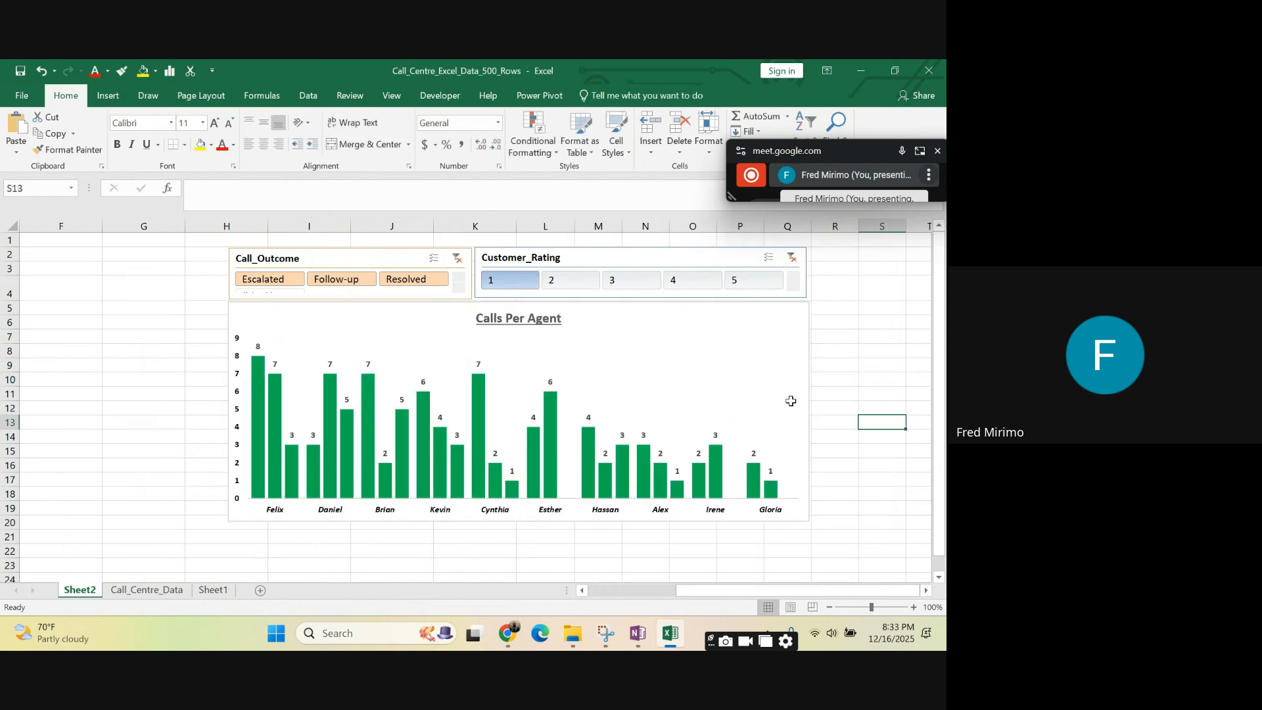
{"action": "left_click", "coordinate": [835, 322]}
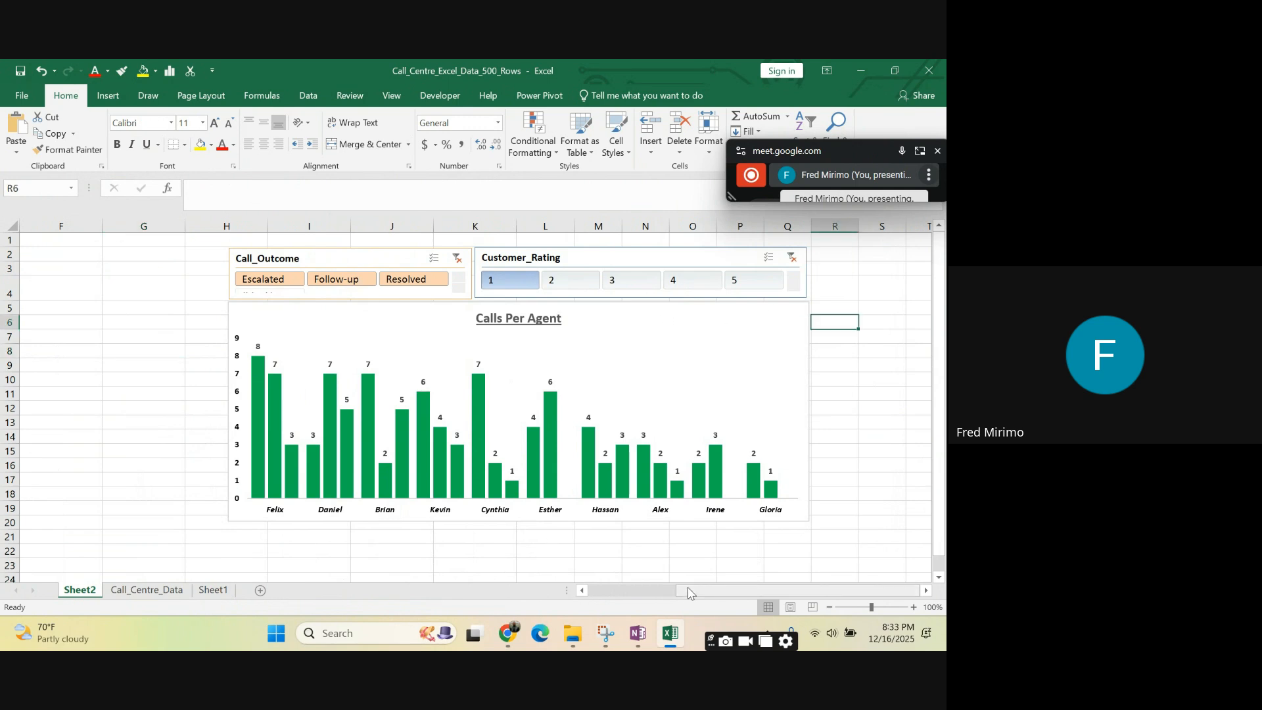
- Review the PivotTable's Escalated, Follow-up and Resolved headers and its "Calls Per Agent" title
{"action": "left_click_drag", "start_coordinate": [671, 590], "coordinate": [580, 592]}
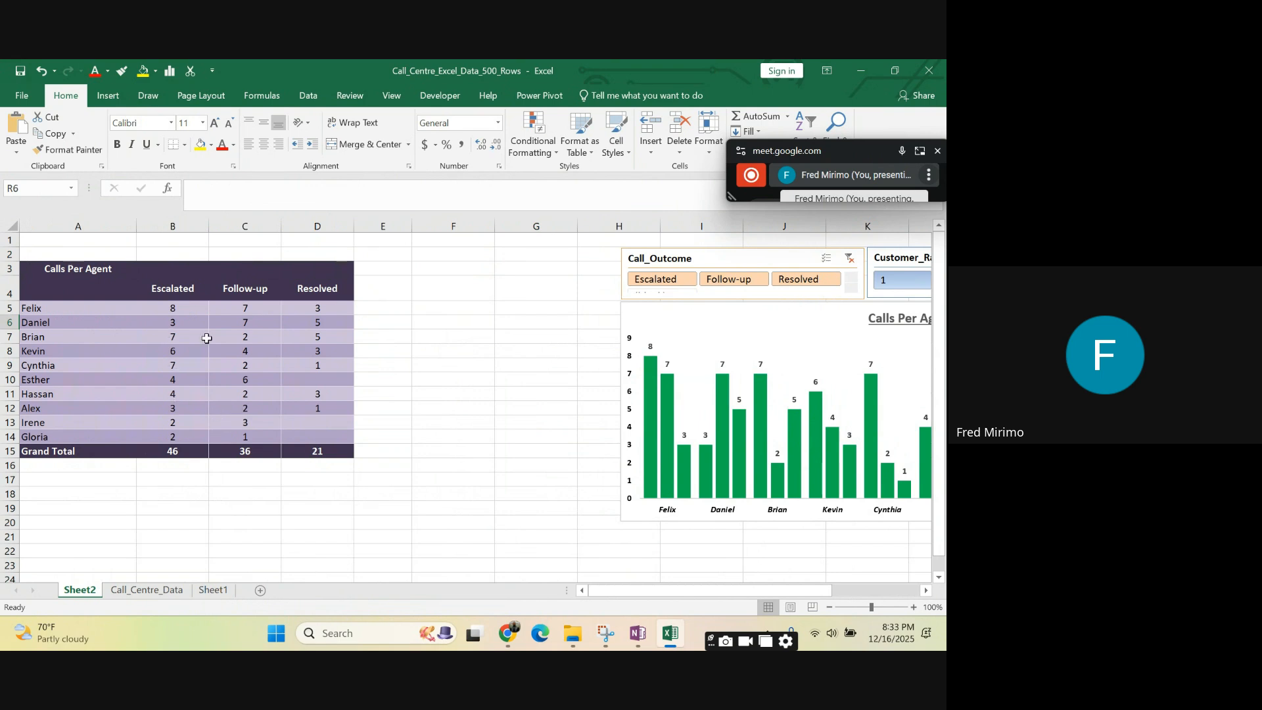
{"action": "left_click", "coordinate": [167, 289]}
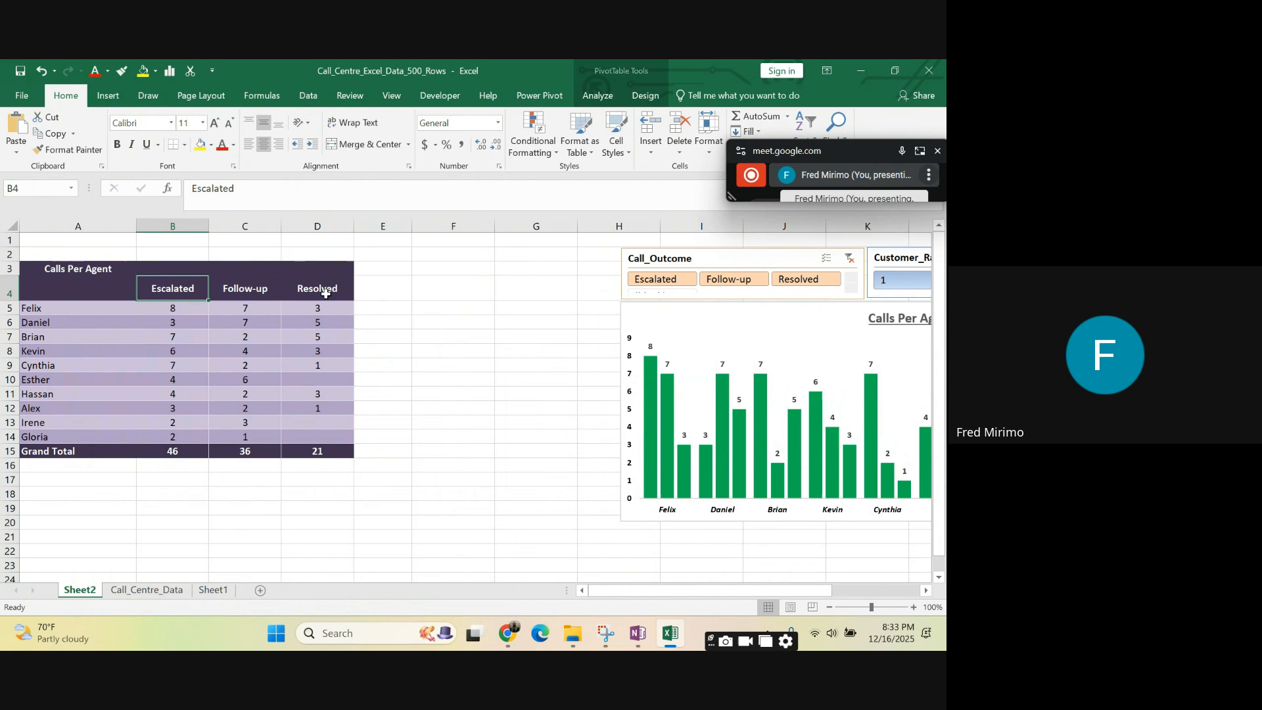
{"action": "left_click", "coordinate": [269, 288]}
{"action": "left_click", "coordinate": [306, 288]}
{"action": "left_click", "coordinate": [233, 288]}
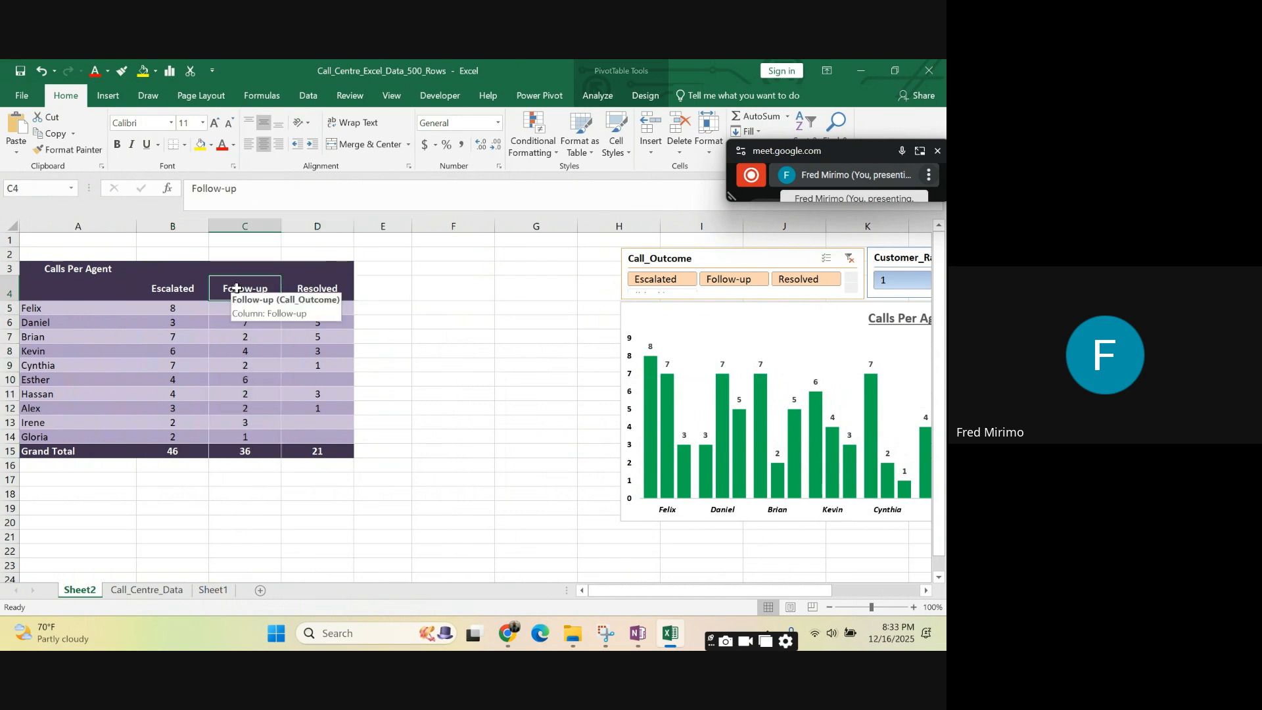
{"action": "left_click", "coordinate": [174, 287]}
{"action": "left_click", "coordinate": [249, 288]}
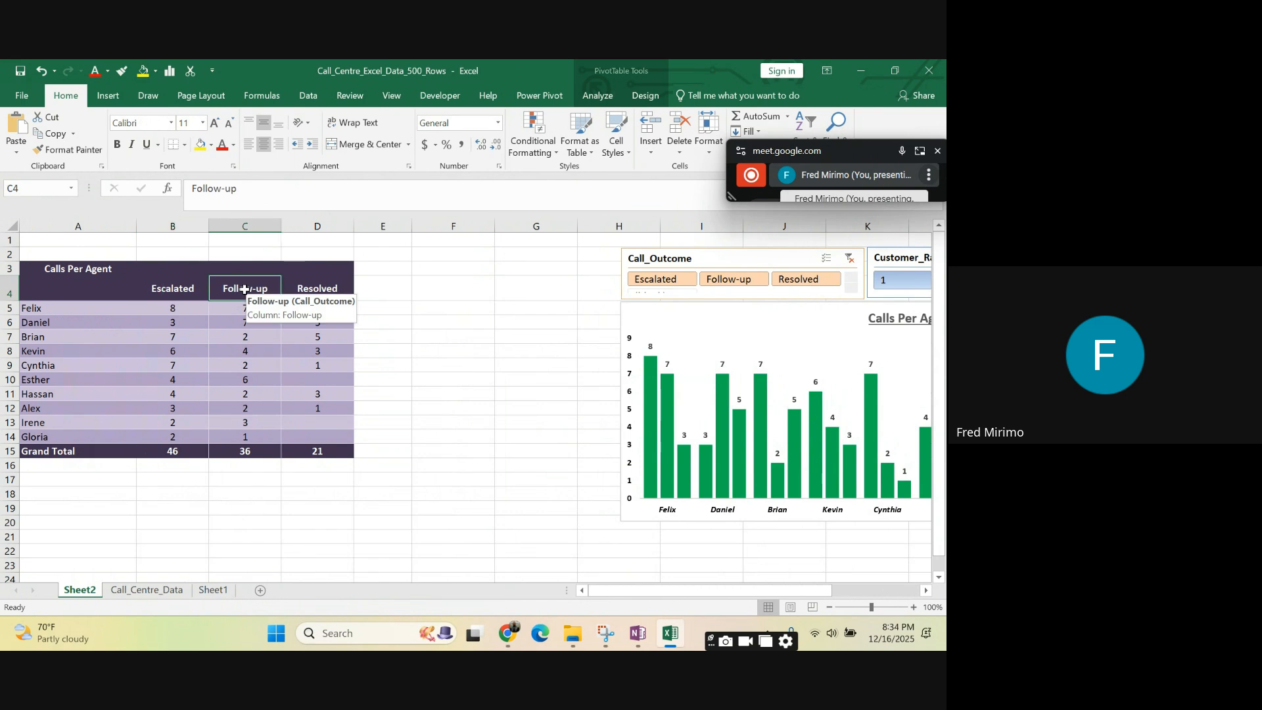
{"action": "left_click", "coordinate": [322, 289]}
{"action": "left_click", "coordinate": [244, 289]}
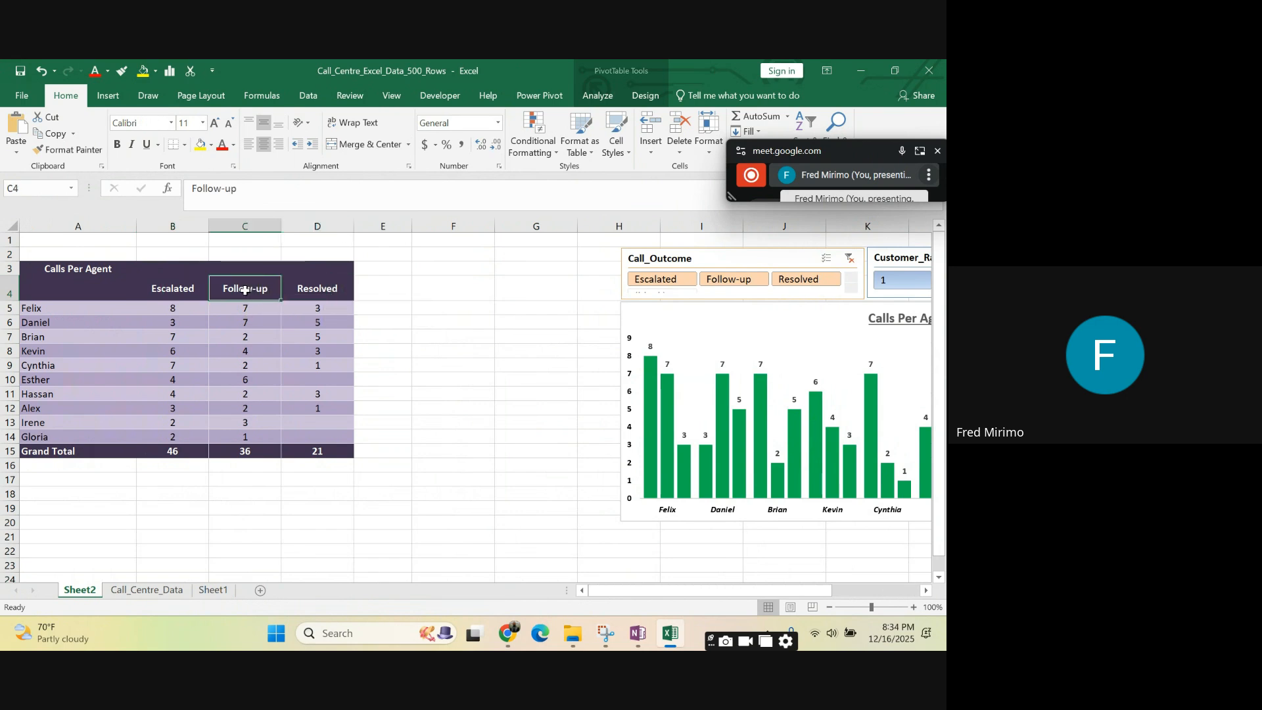
{"action": "left_click", "coordinate": [160, 287]}
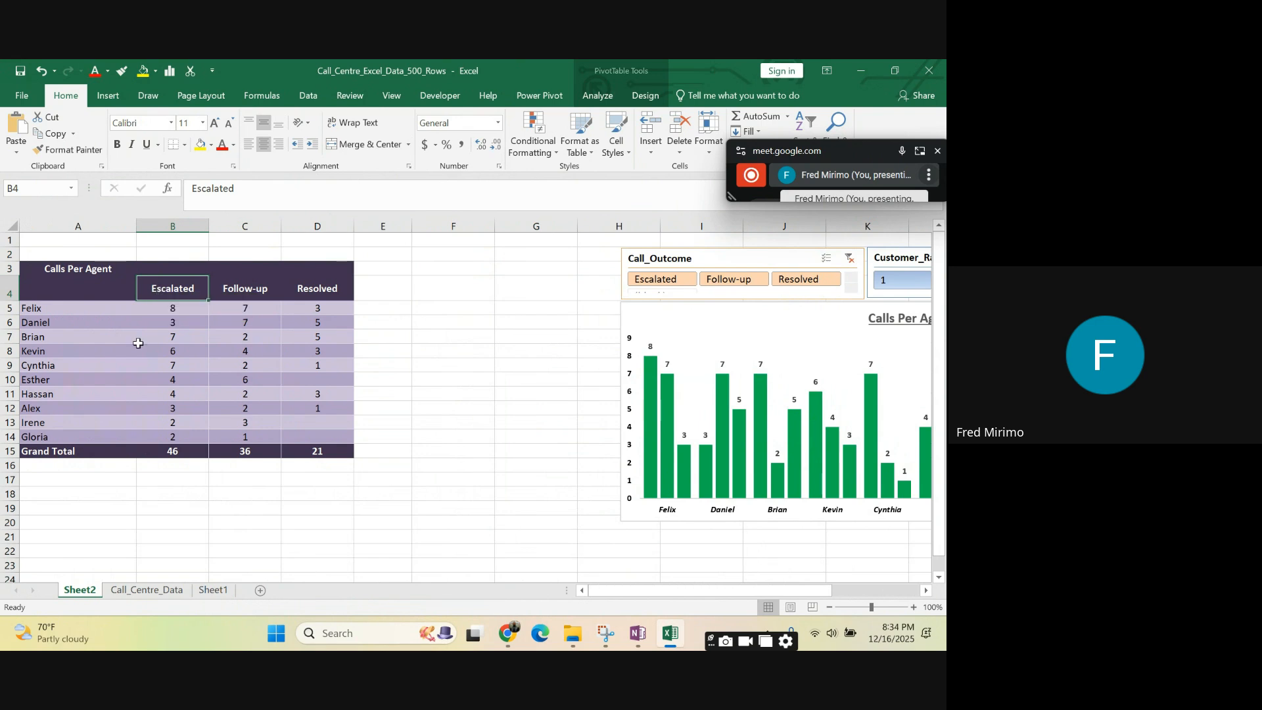
{"action": "left_click", "coordinate": [84, 272]}
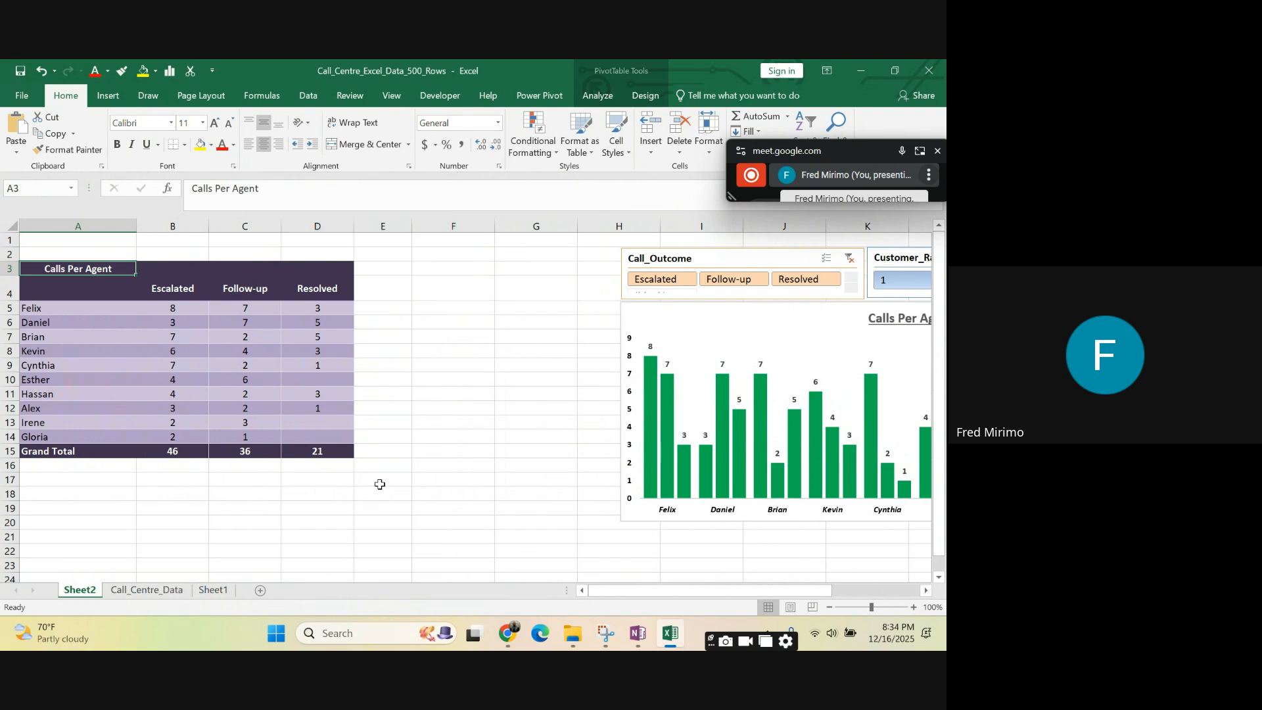
- Nudge the "Calls Per Agent" PivotChart up slightly to sit closer to the slicers
{"action": "left_click", "coordinate": [509, 297]}
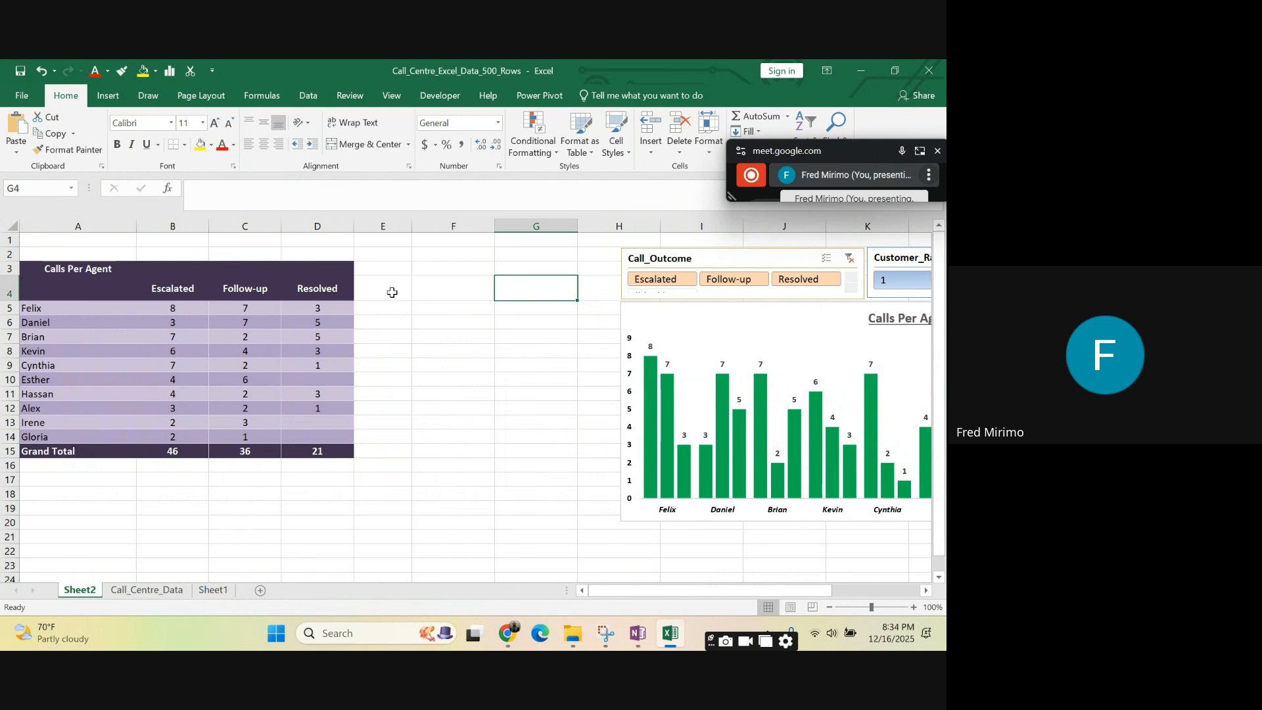
{"action": "left_click_drag", "start_coordinate": [353, 230], "coordinate": [353, 230]}
{"action": "mouse_move", "coordinate": [662, 316]}
{"action": "left_mouse_down"}
{"action": "mouse_move", "coordinate": [518, 321]}
{"action": "mouse_move", "coordinate": [662, 311]}
{"action": "left_mouse_up"}
{"action": "left_click", "coordinate": [446, 294]}
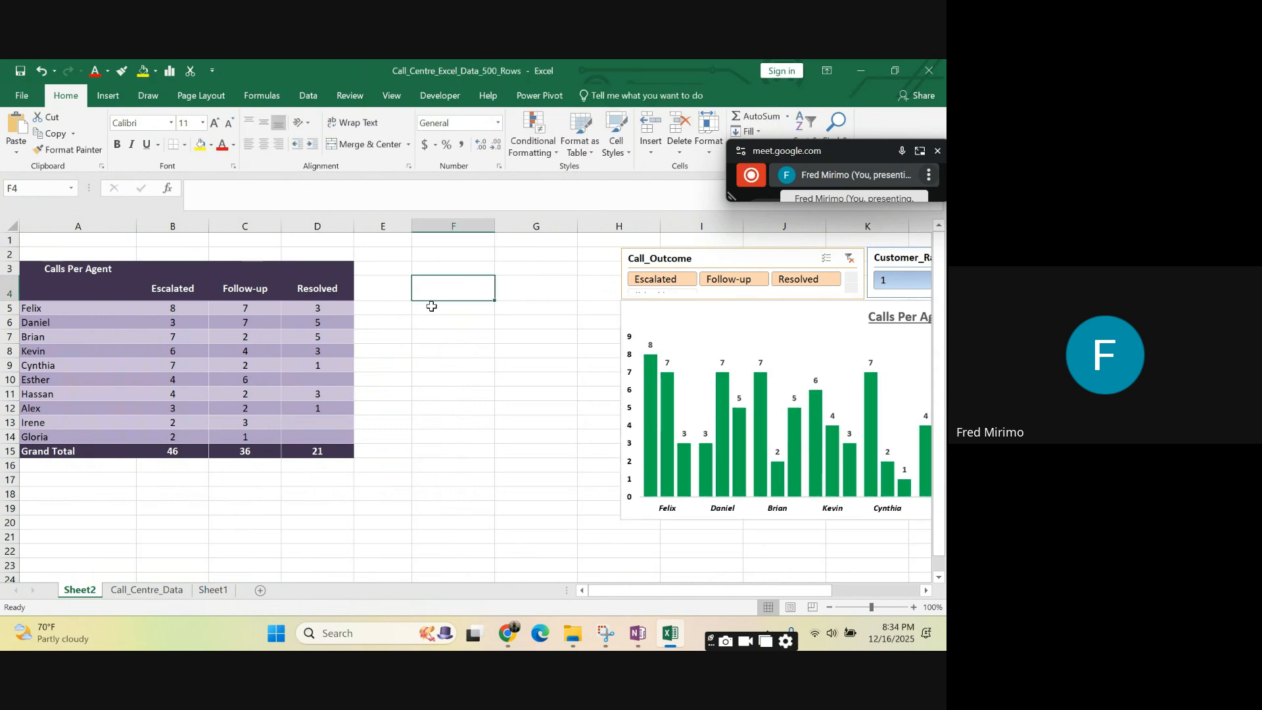
- Review the PivotTable's call outcome columns and look over the Call_Centre_Data and Sheet1 worksheets
{"action": "scroll", "coordinate": [394, 306], "scroll_direction": "down", "scroll_amount": 1}
{"action": "scroll", "coordinate": [378, 304], "scroll_direction": "up", "scroll_amount": 1}
{"action": "left_click", "coordinate": [320, 441]}
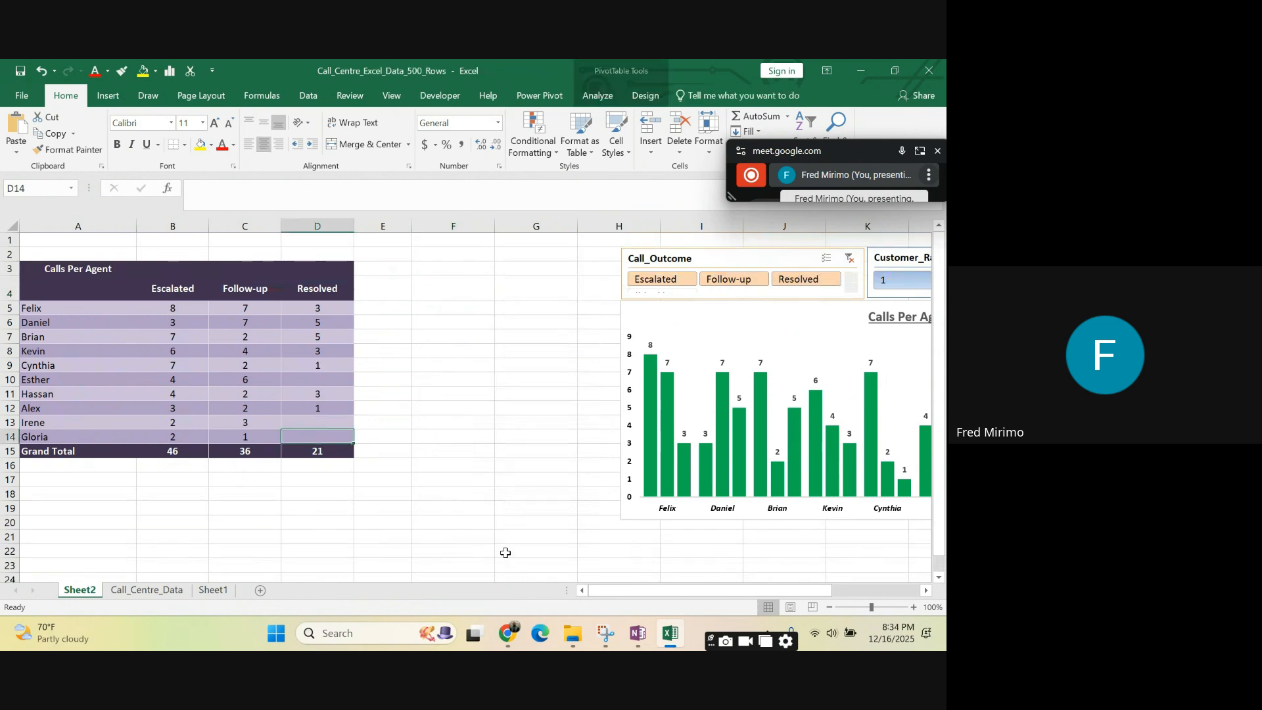
{"action": "left_click_drag", "start_coordinate": [618, 591], "coordinate": [559, 598]}
{"action": "left_click", "coordinate": [318, 290]}
{"action": "left_click", "coordinate": [261, 293]}
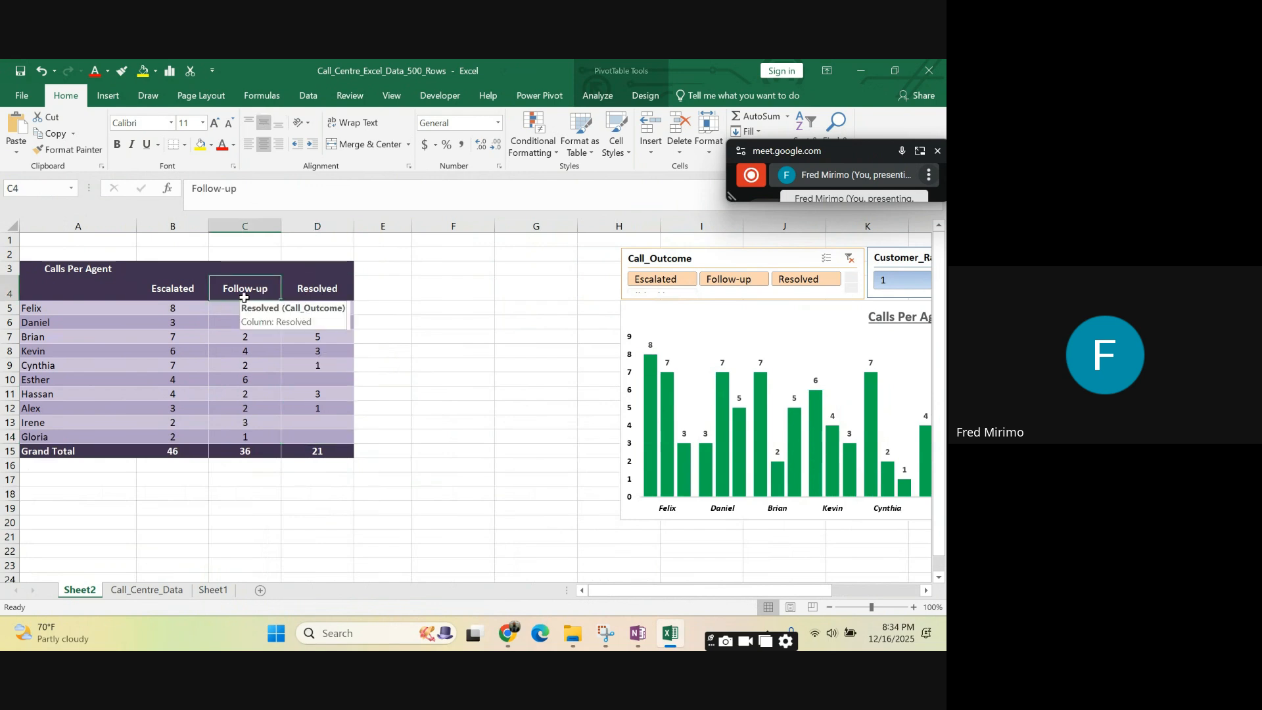
{"action": "left_click", "coordinate": [175, 291]}
{"action": "left_click", "coordinate": [447, 351]}
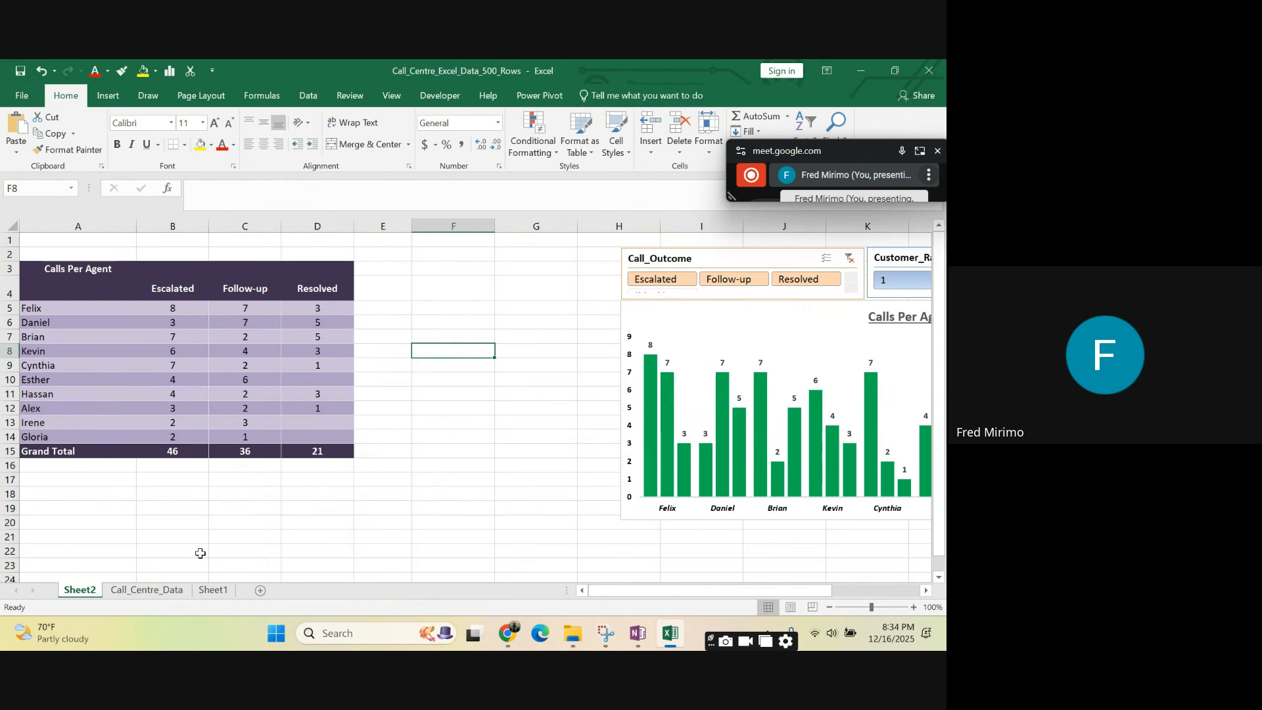
{"action": "left_click", "coordinate": [146, 591]}
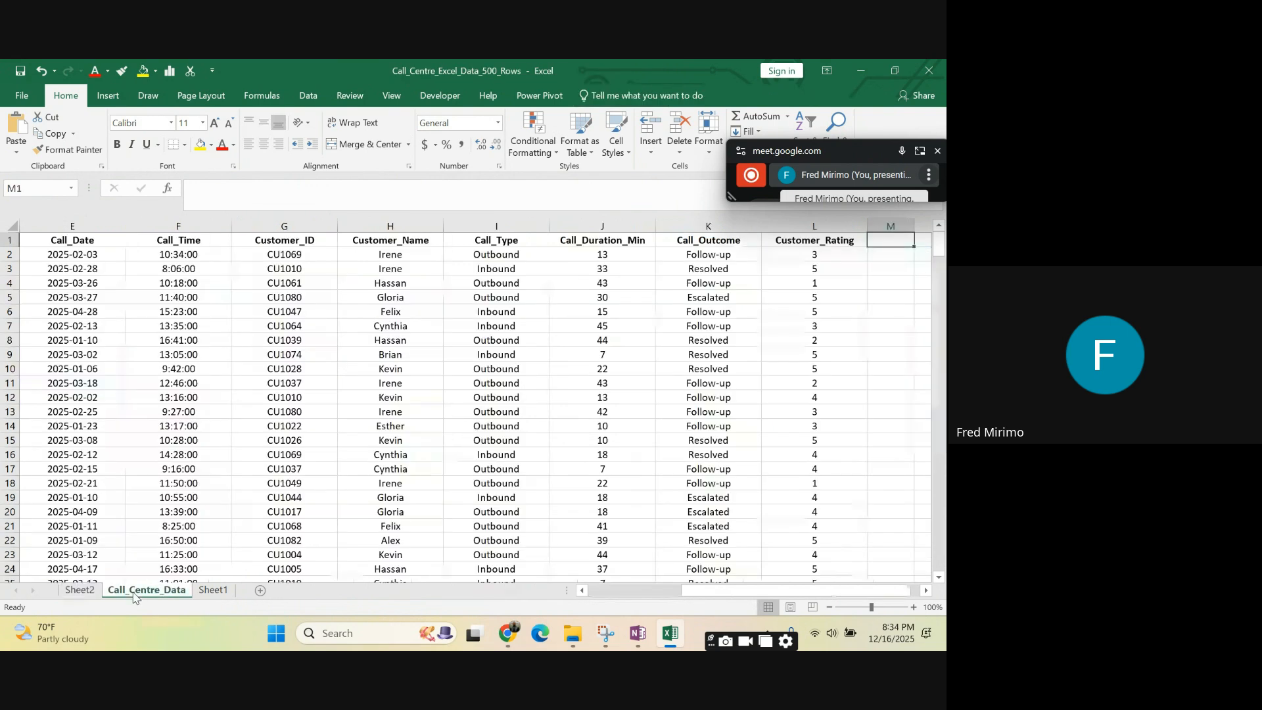
{"action": "left_click", "coordinate": [213, 591]}
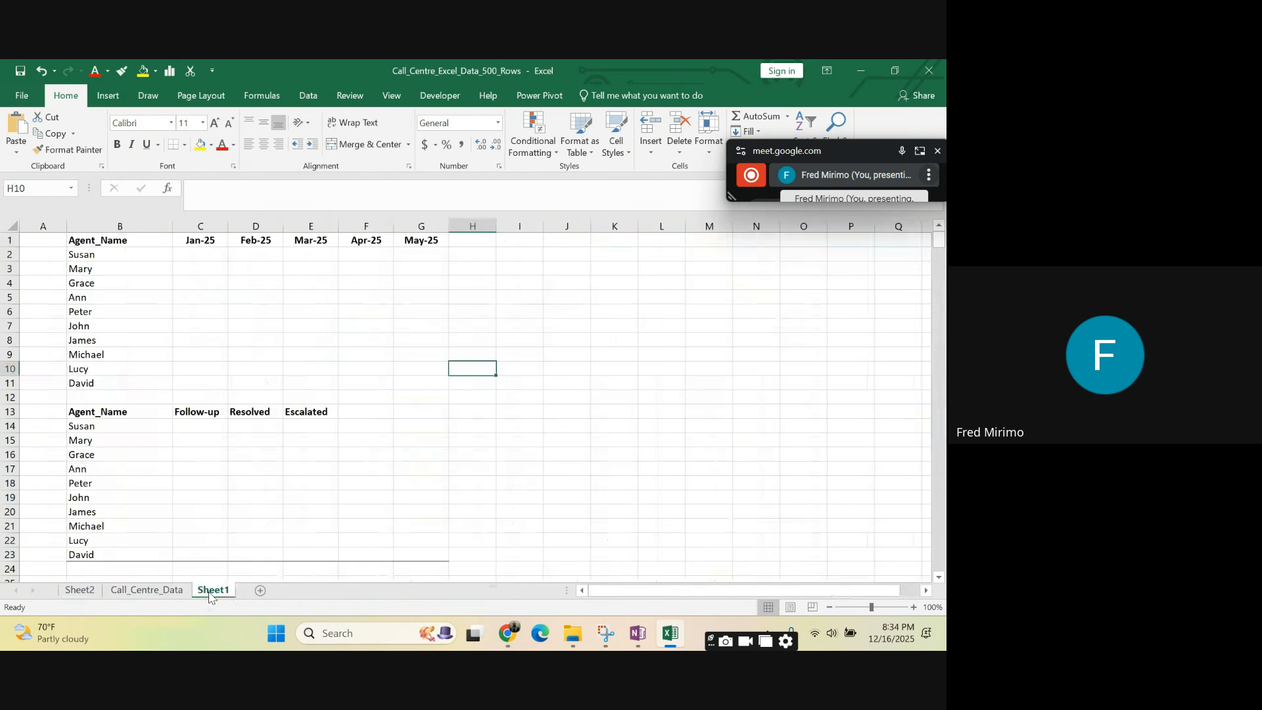
{"action": "left_click", "coordinate": [614, 412]}
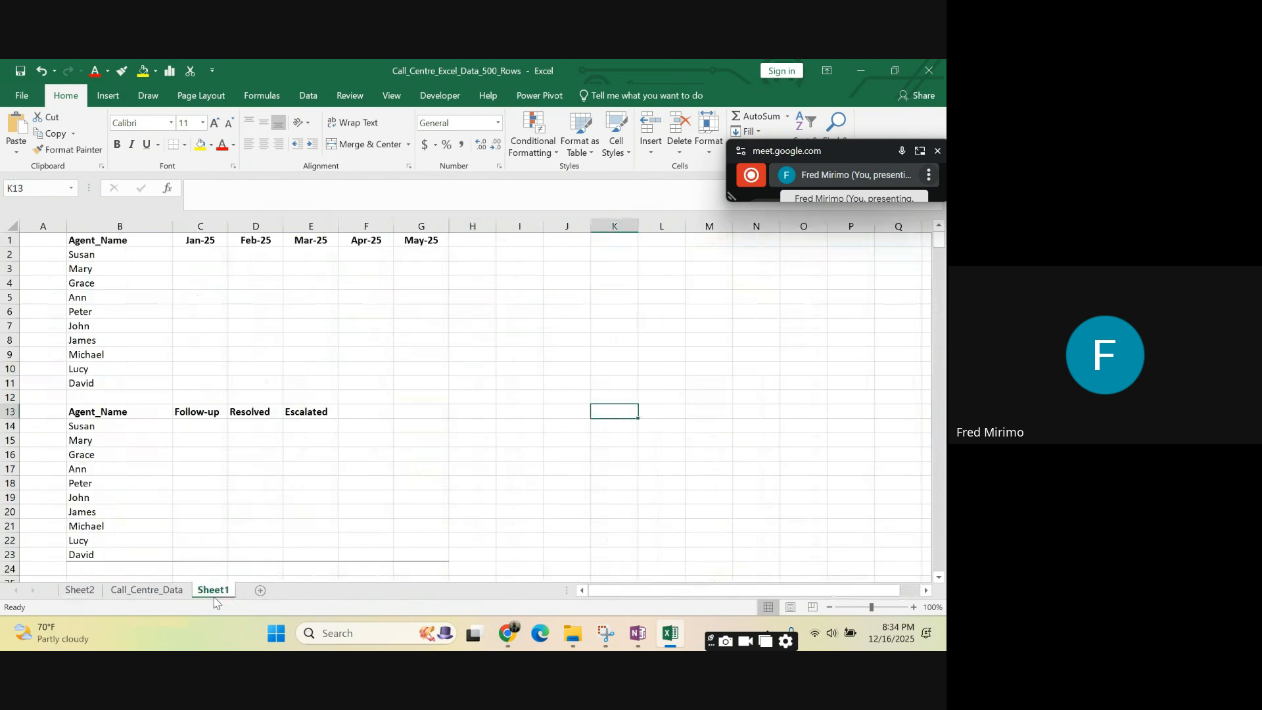
- Narrow the PivotTable's Resolved column, D, slightly on Sheet2
{"action": "left_click", "coordinate": [80, 591]}
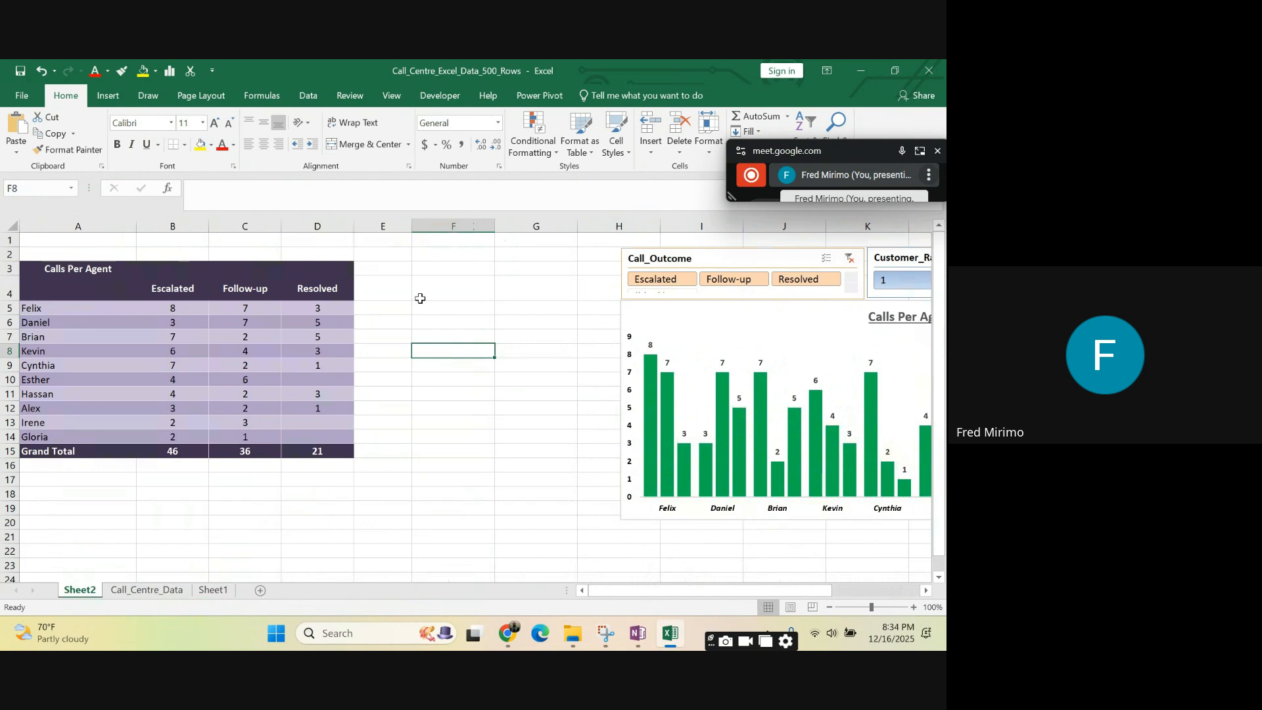
{"action": "left_click_drag", "start_coordinate": [354, 225], "coordinate": [348, 226]}
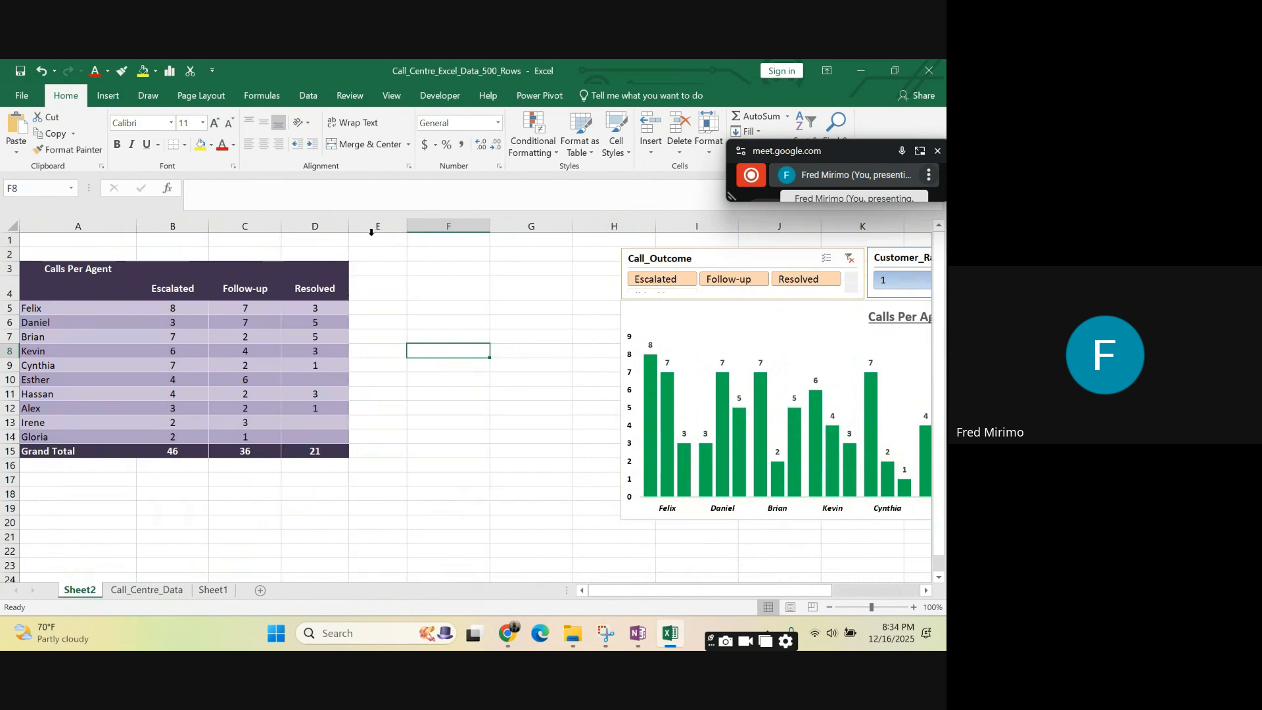
{"action": "left_click", "coordinate": [426, 264]}
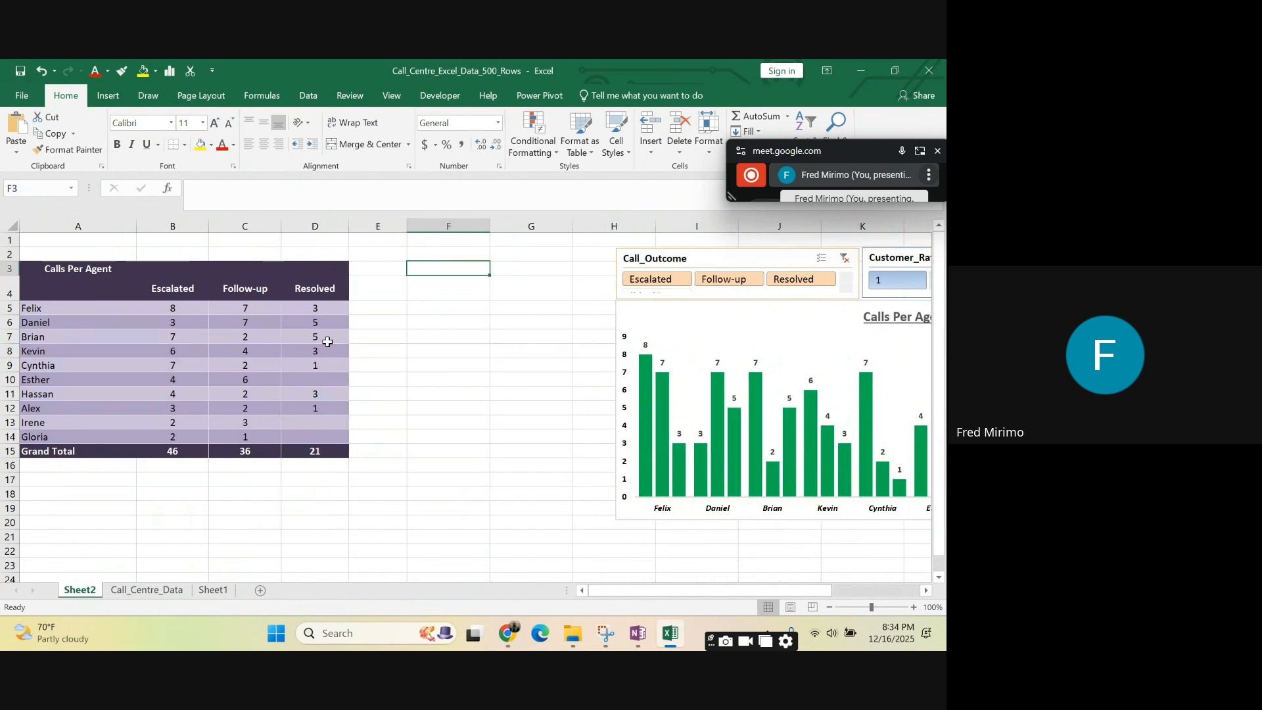
- Examine the source columns on Call_Centre_Data and compare them with the Sheet2 PivotTable and the Sheet1 summary layout
{"action": "left_click", "coordinate": [176, 590]}
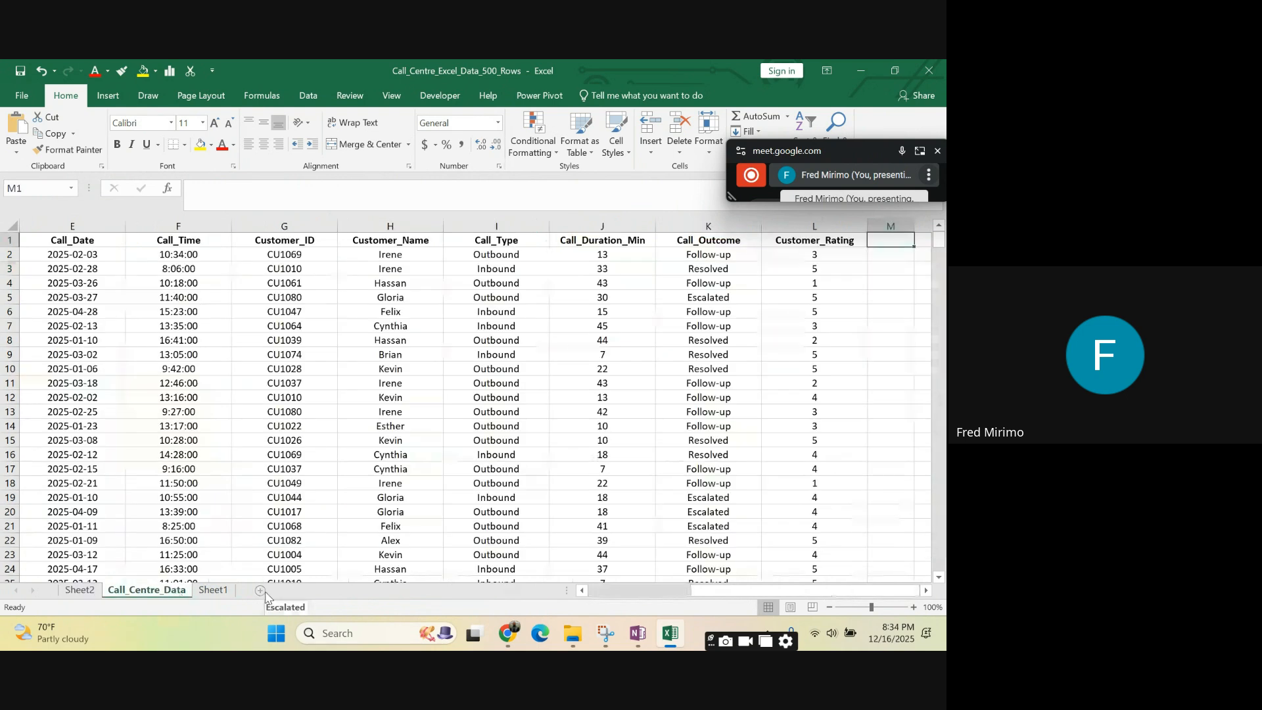
{"action": "left_click", "coordinate": [927, 591]}
{"action": "left_click", "coordinate": [928, 591]}
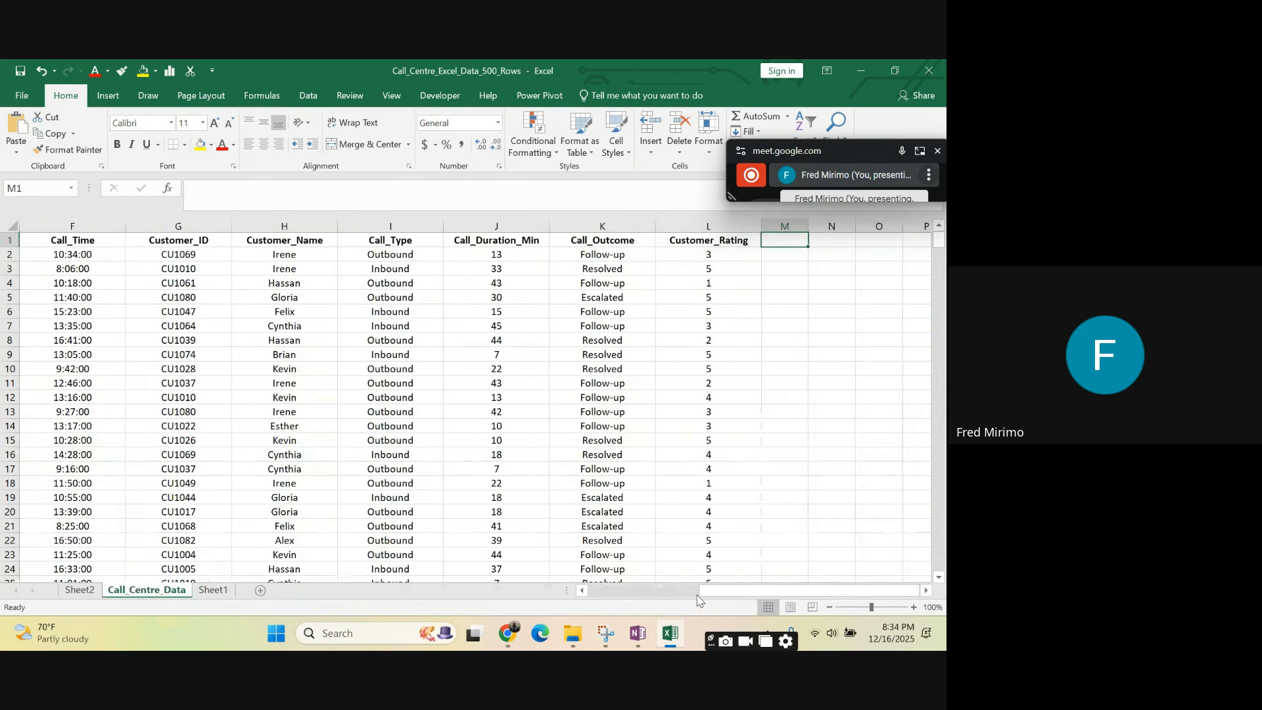
{"action": "left_click_drag", "start_coordinate": [699, 593], "coordinate": [632, 593]}
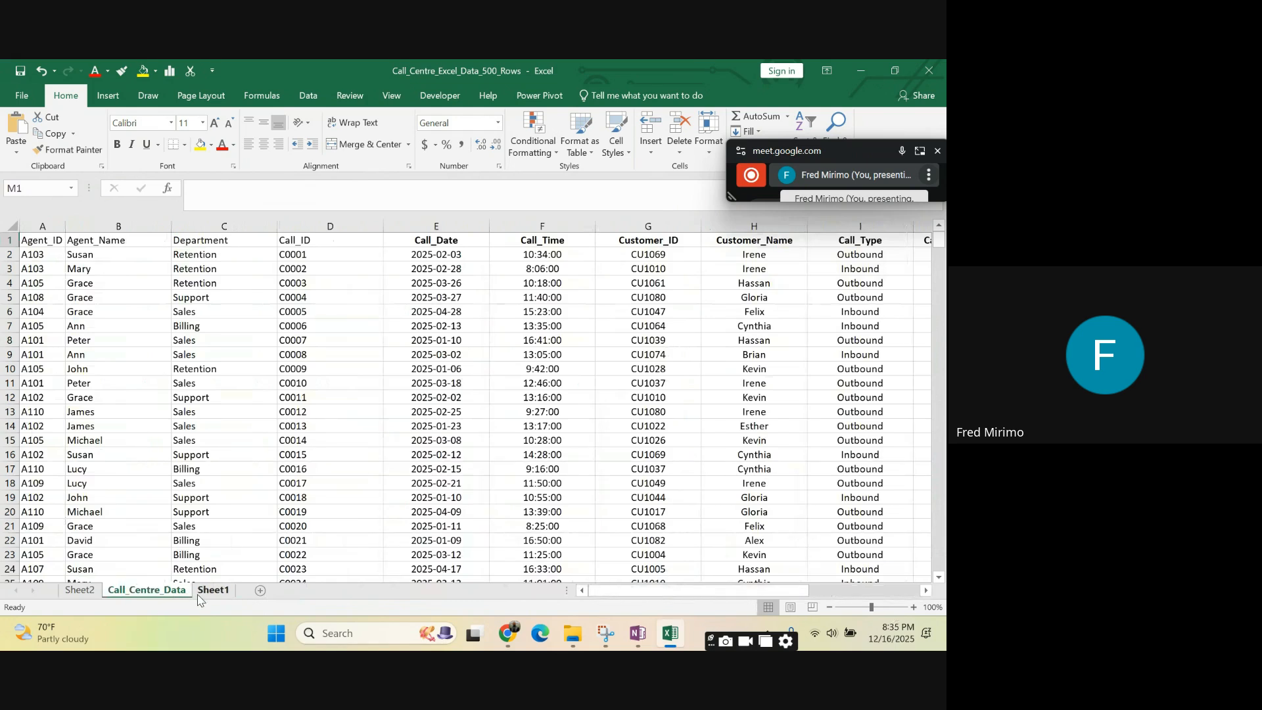
{"action": "left_click", "coordinate": [219, 591]}
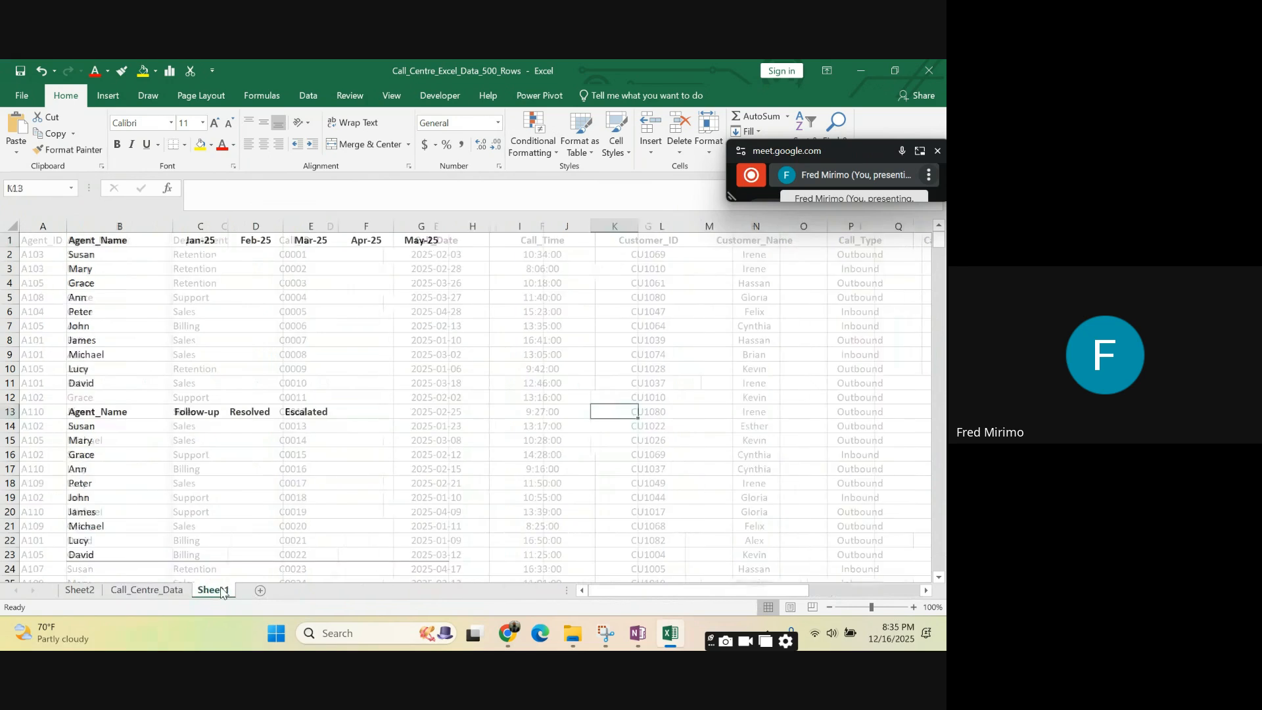
{"action": "left_click", "coordinate": [139, 591]}
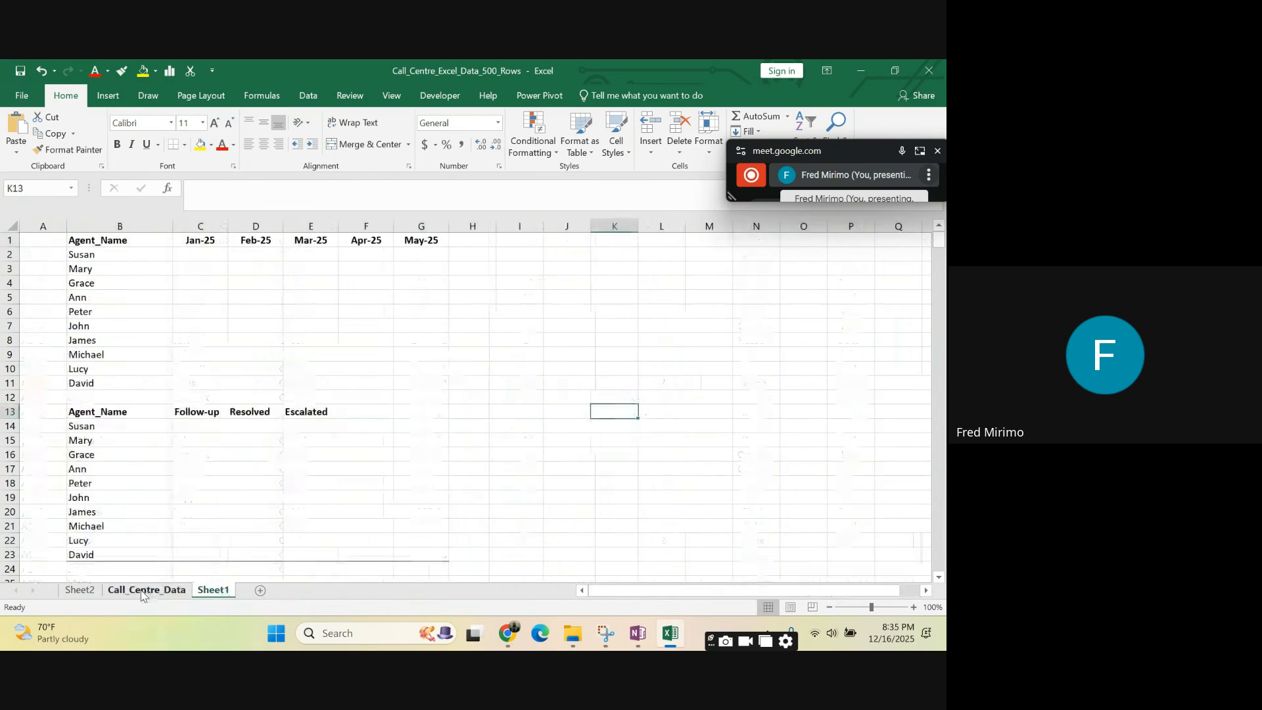
{"action": "left_click", "coordinate": [80, 592]}
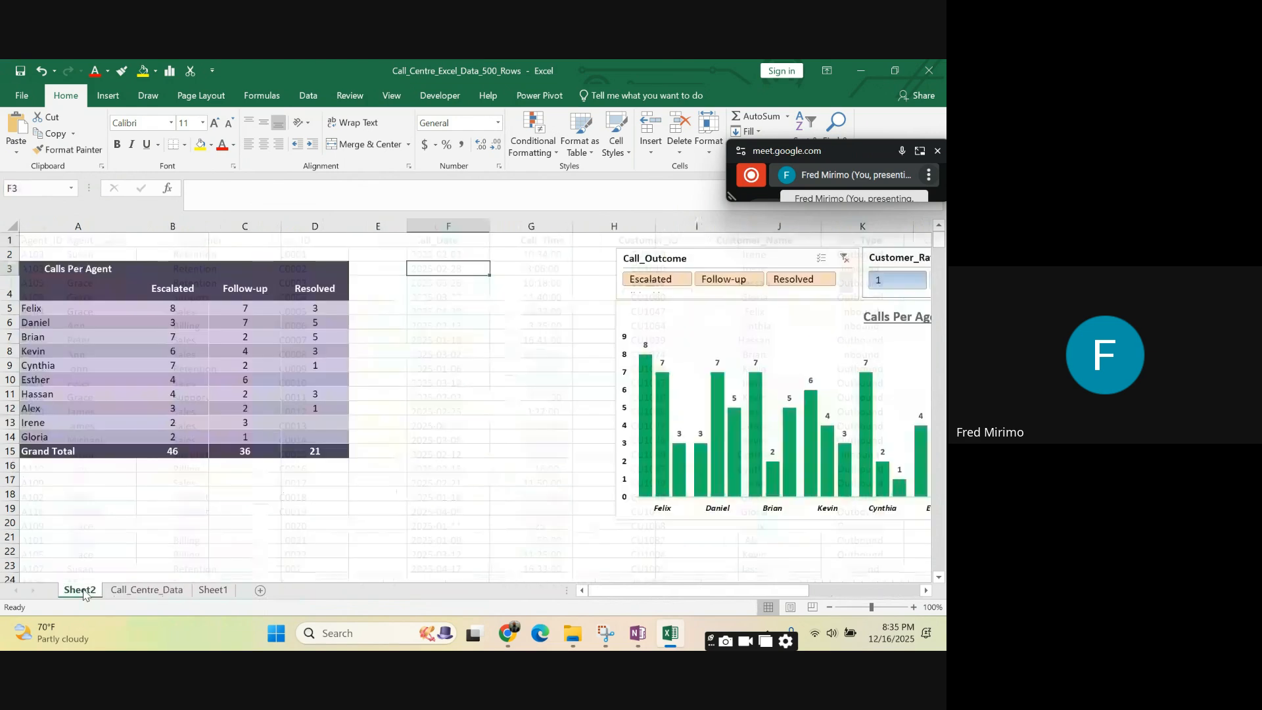
{"action": "left_click", "coordinate": [150, 591]}
{"action": "left_click", "coordinate": [206, 591]}
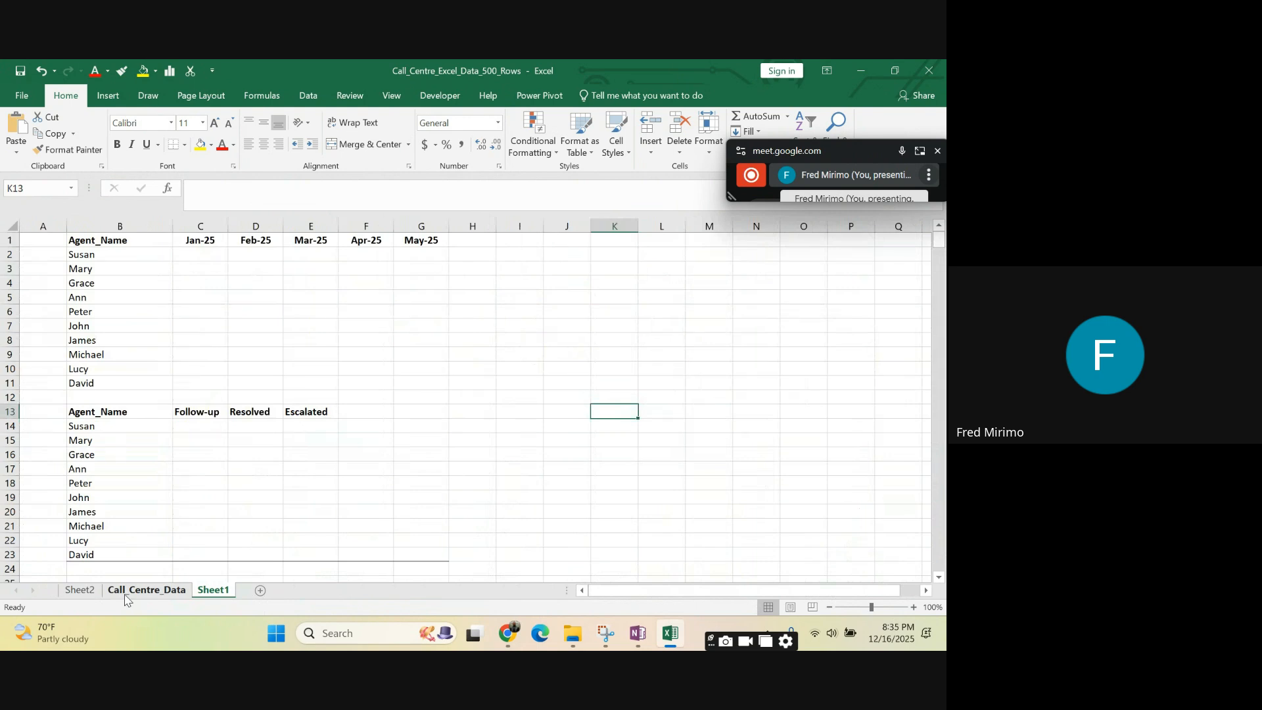
- Examine Sheet1's agent table with its Follow-up, Resolved and Escalated columns in rows 13 to 23
{"action": "left_click", "coordinate": [357, 339]}
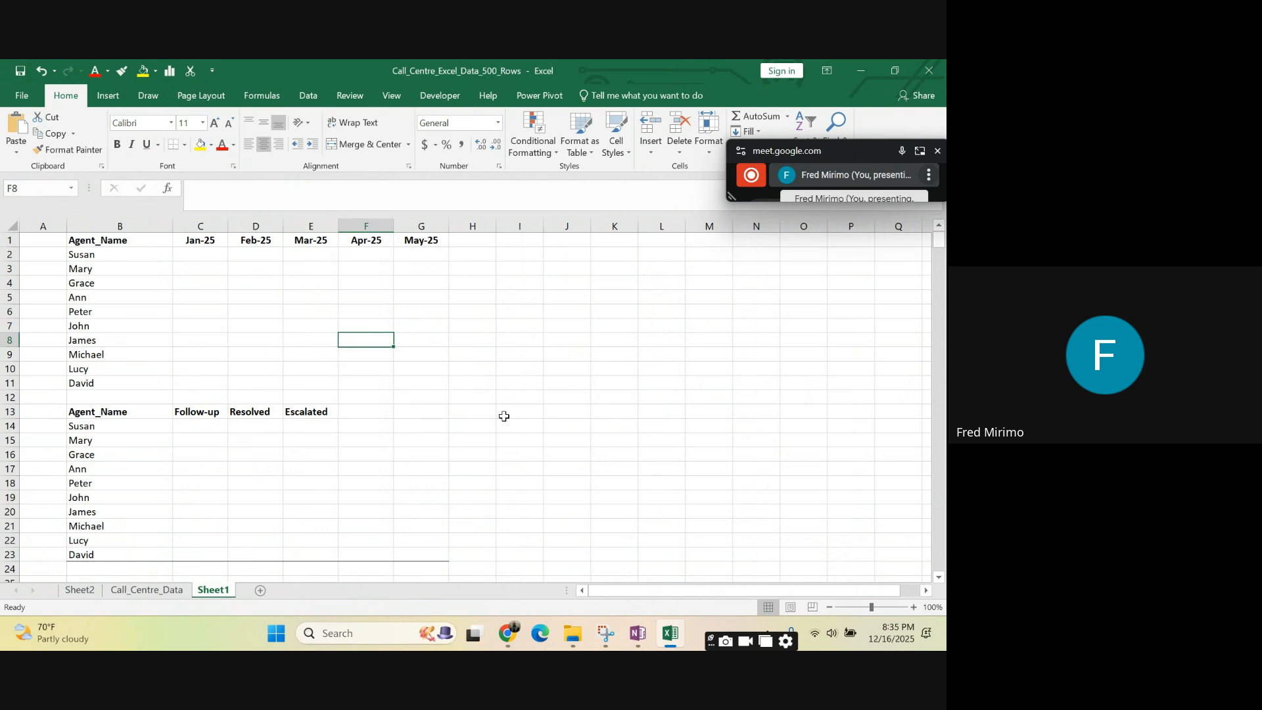
{"action": "left_click", "coordinate": [523, 424]}
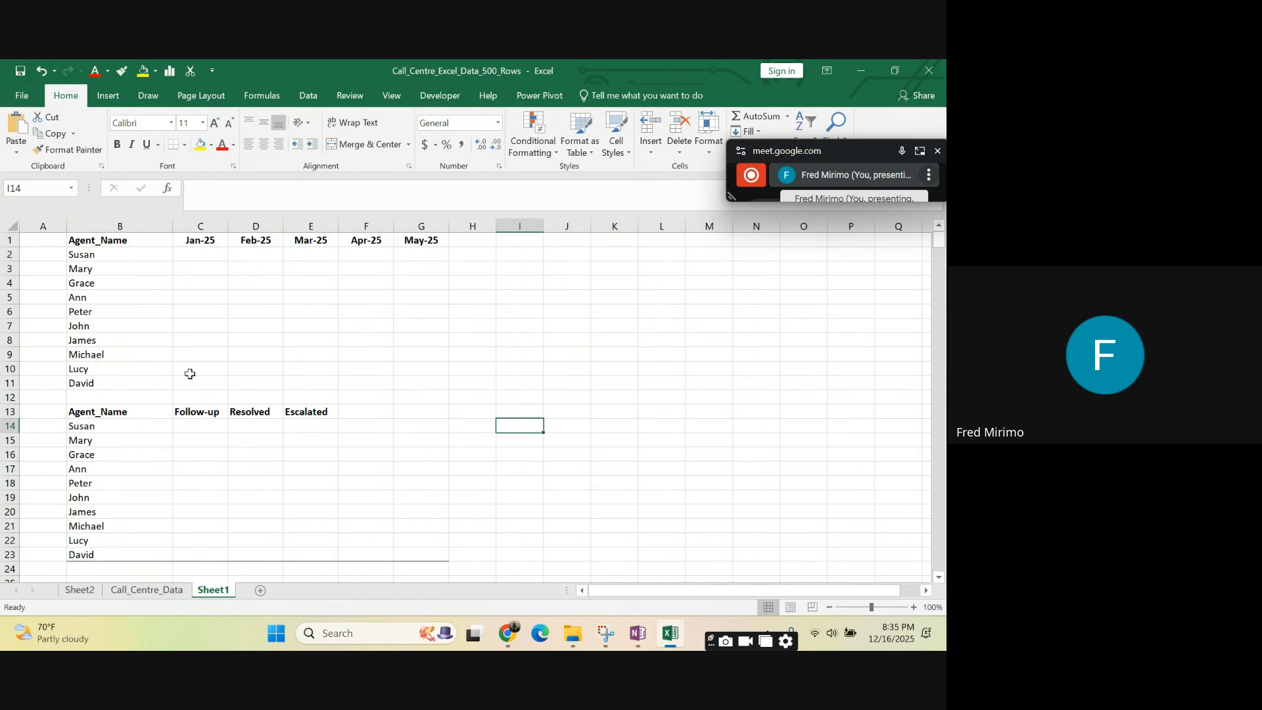
{"action": "scroll", "coordinate": [189, 372], "scroll_direction": "down", "scroll_amount": 2}
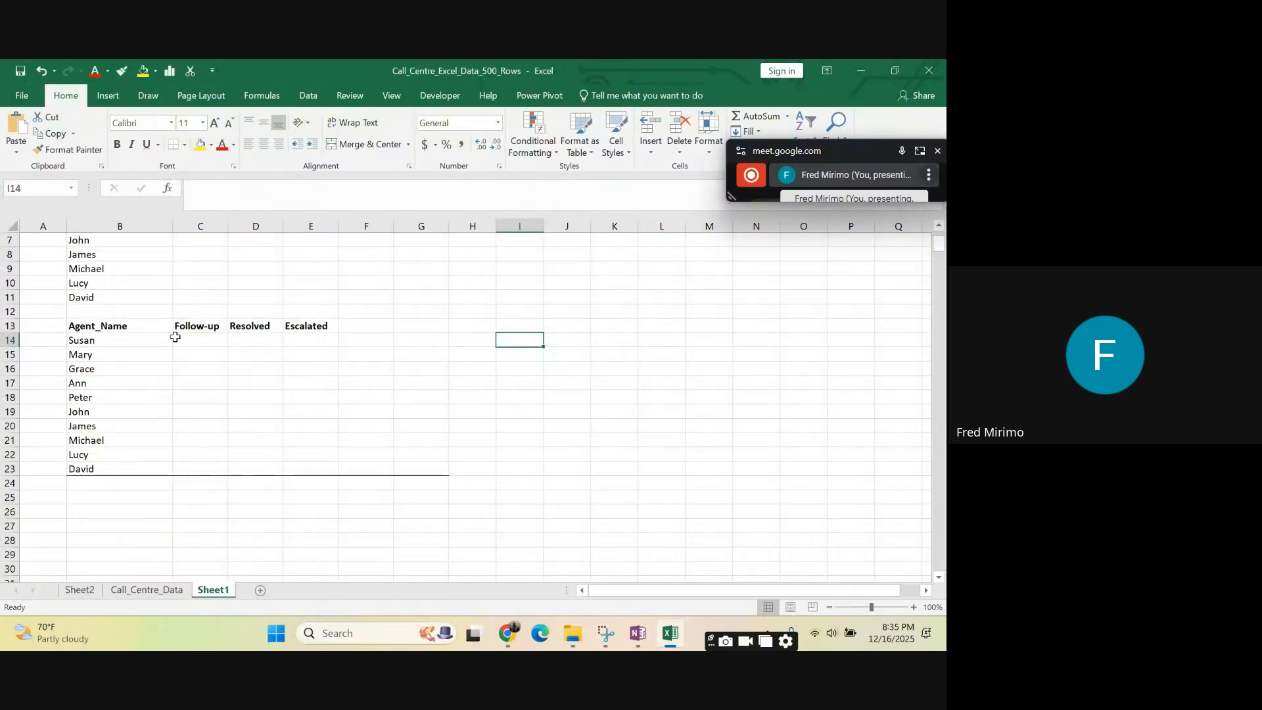
{"action": "left_click", "coordinate": [211, 341]}
{"action": "left_click_drag", "start_coordinate": [78, 345], "coordinate": [84, 348]}
{"action": "left_click", "coordinate": [196, 340]}
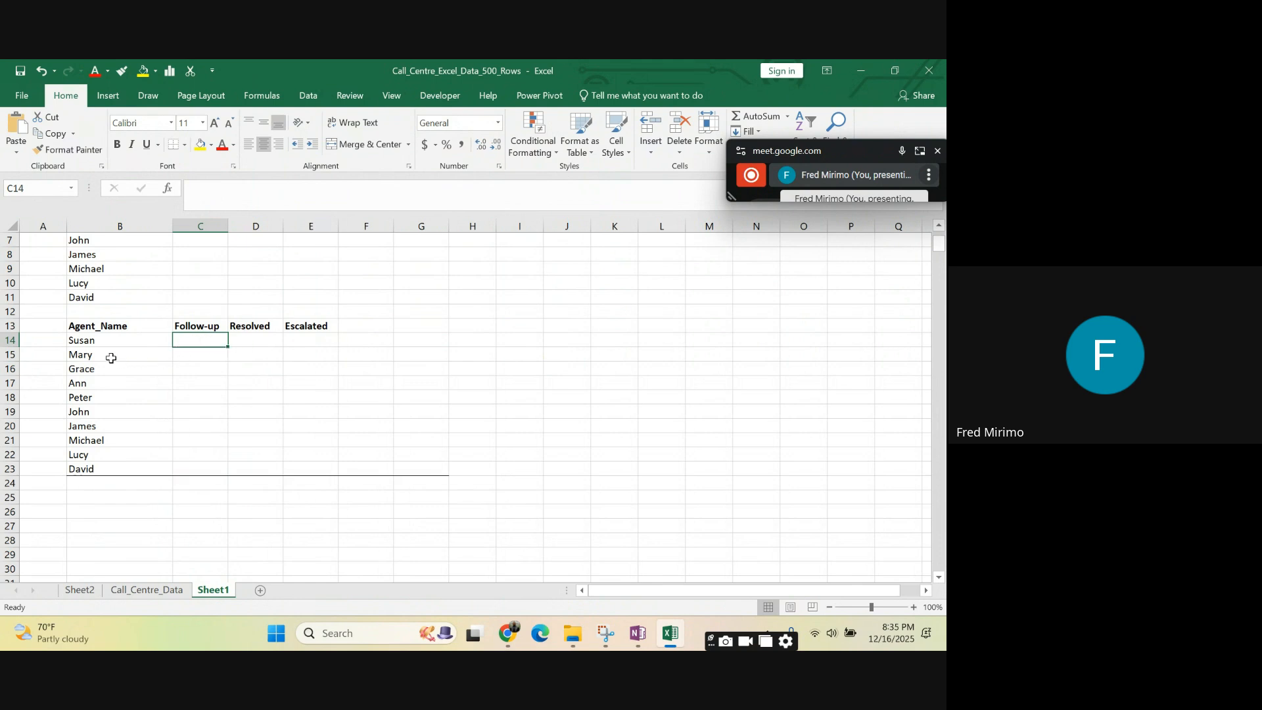
{"action": "left_click_drag", "start_coordinate": [81, 348], "coordinate": [116, 470]}
{"action": "left_click", "coordinate": [260, 328]}
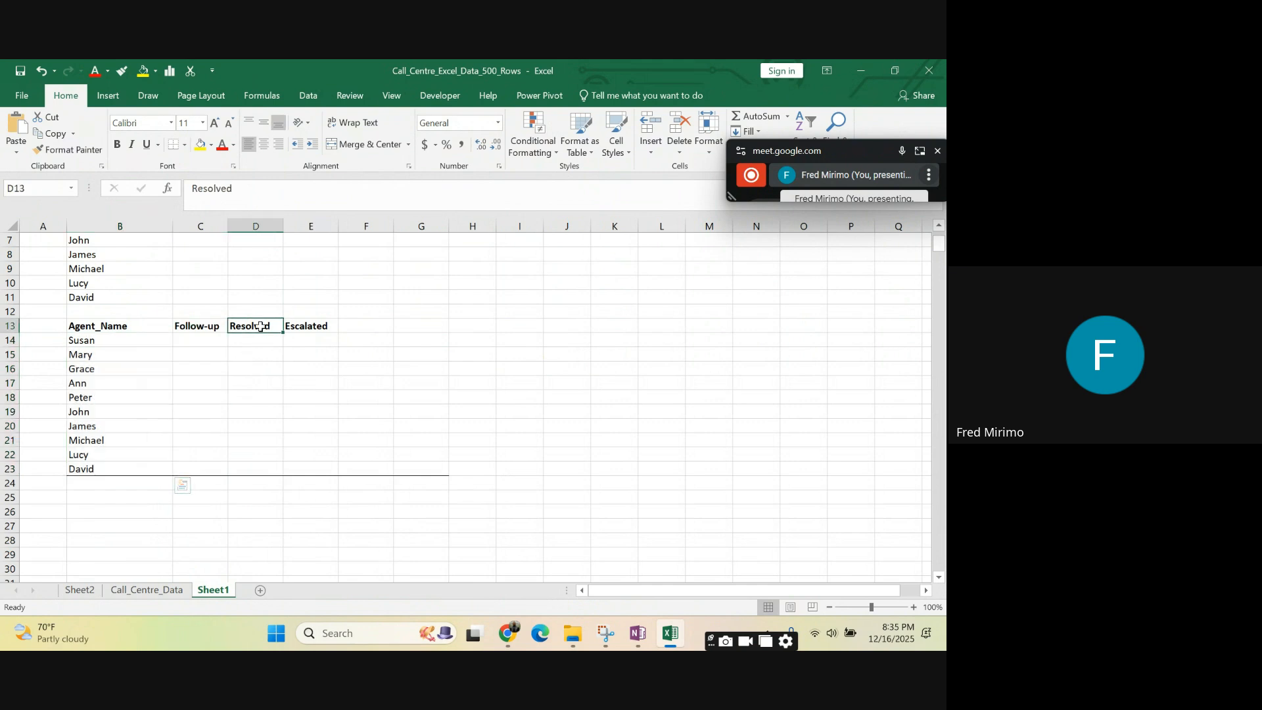
- Look over the Escalated heading and the empty Follow-up, Resolved and Escalated cells of the first agent in row 14
{"action": "left_click", "coordinate": [324, 327]}
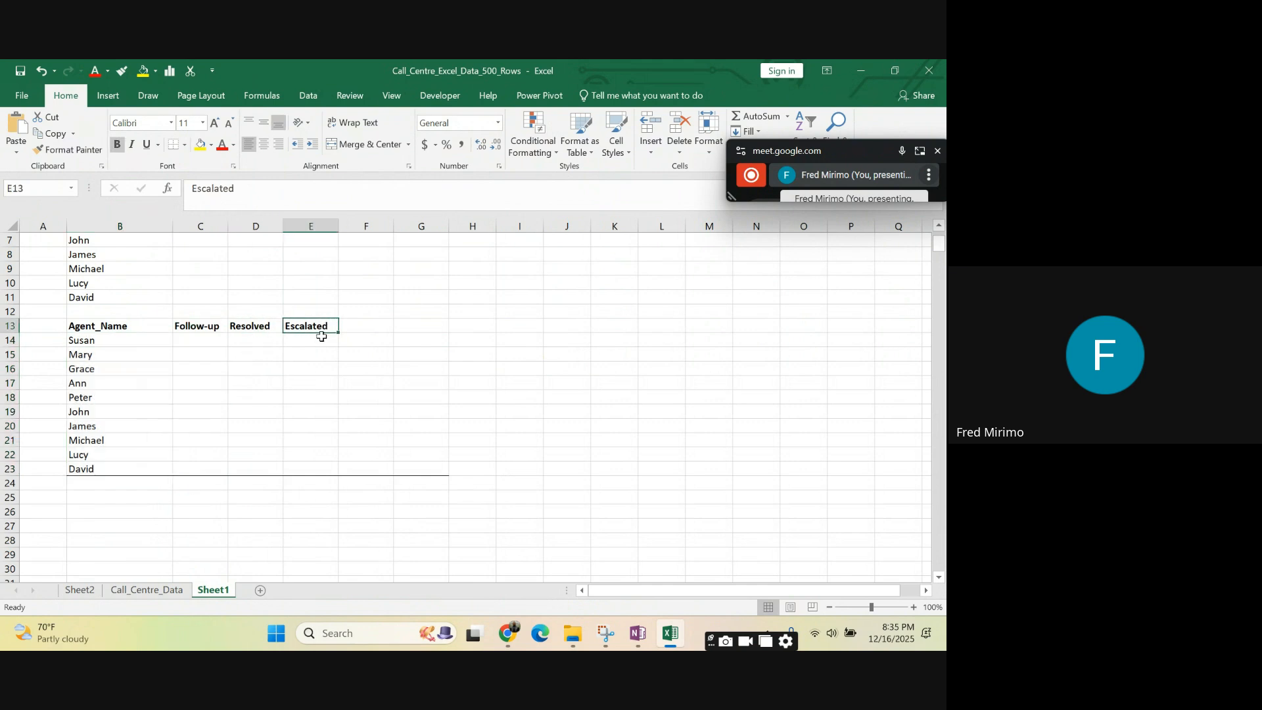
{"action": "left_click", "coordinate": [298, 341]}
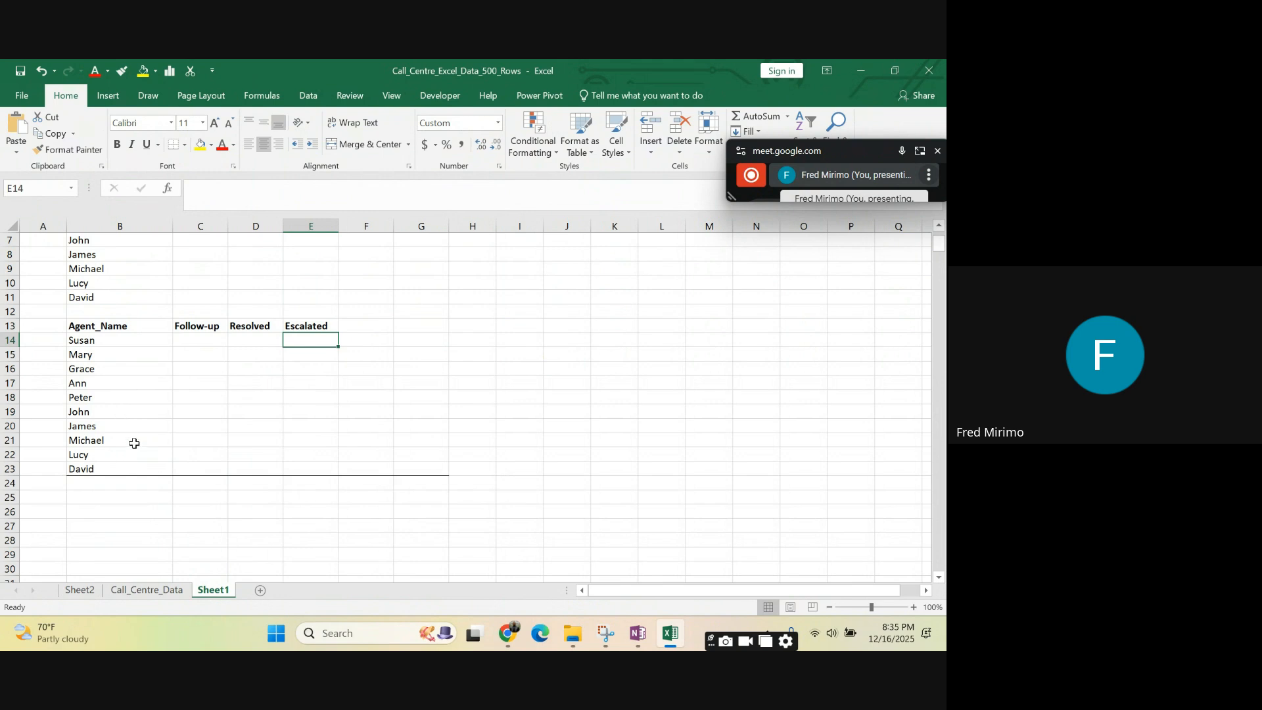
{"action": "left_click", "coordinate": [198, 342]}
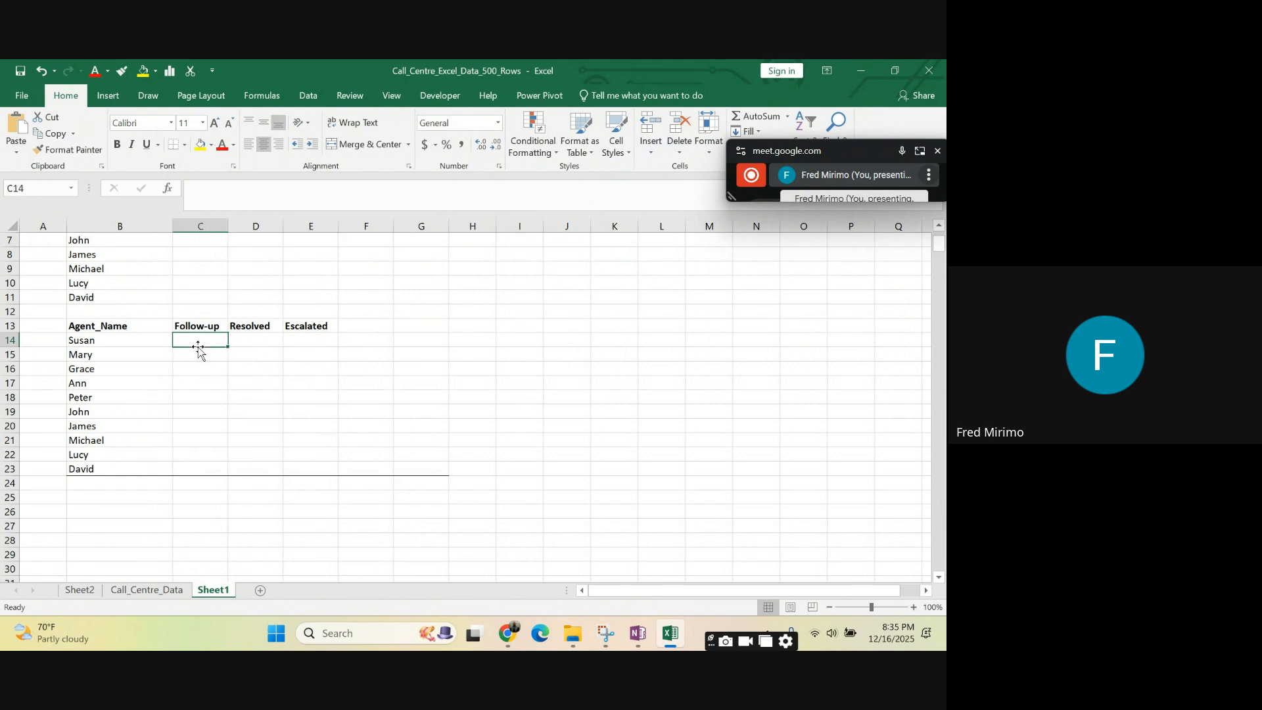
{"action": "left_click", "coordinate": [250, 339]}
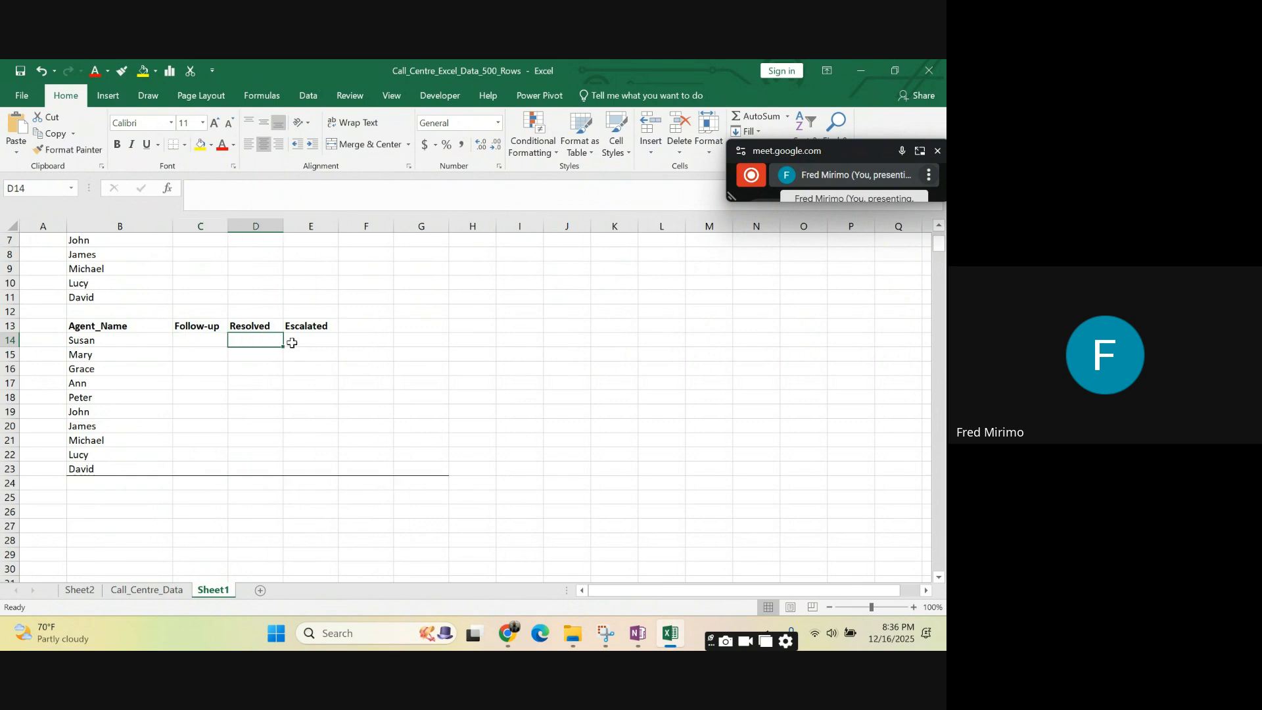
{"action": "left_click", "coordinate": [314, 337]}
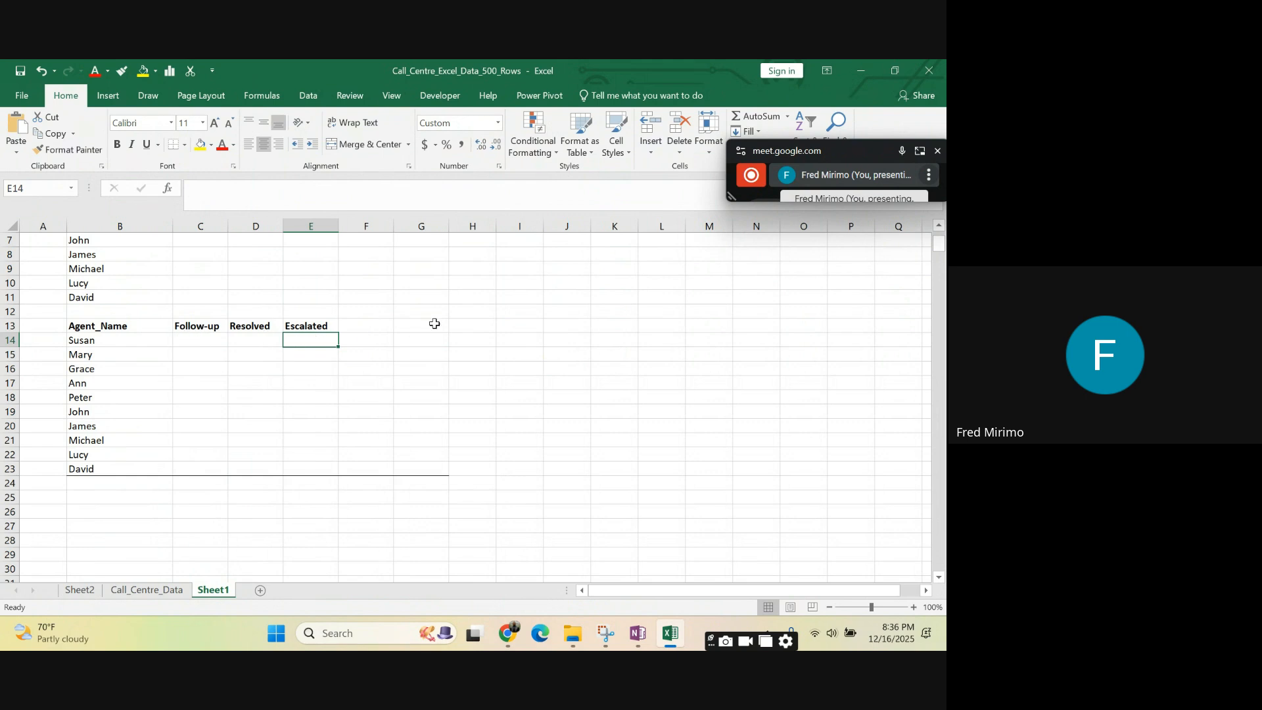
- Enter the label "Formulas/Functions" in K13 and widen column K to fit the text
{"action": "left_click", "coordinate": [606, 326]}
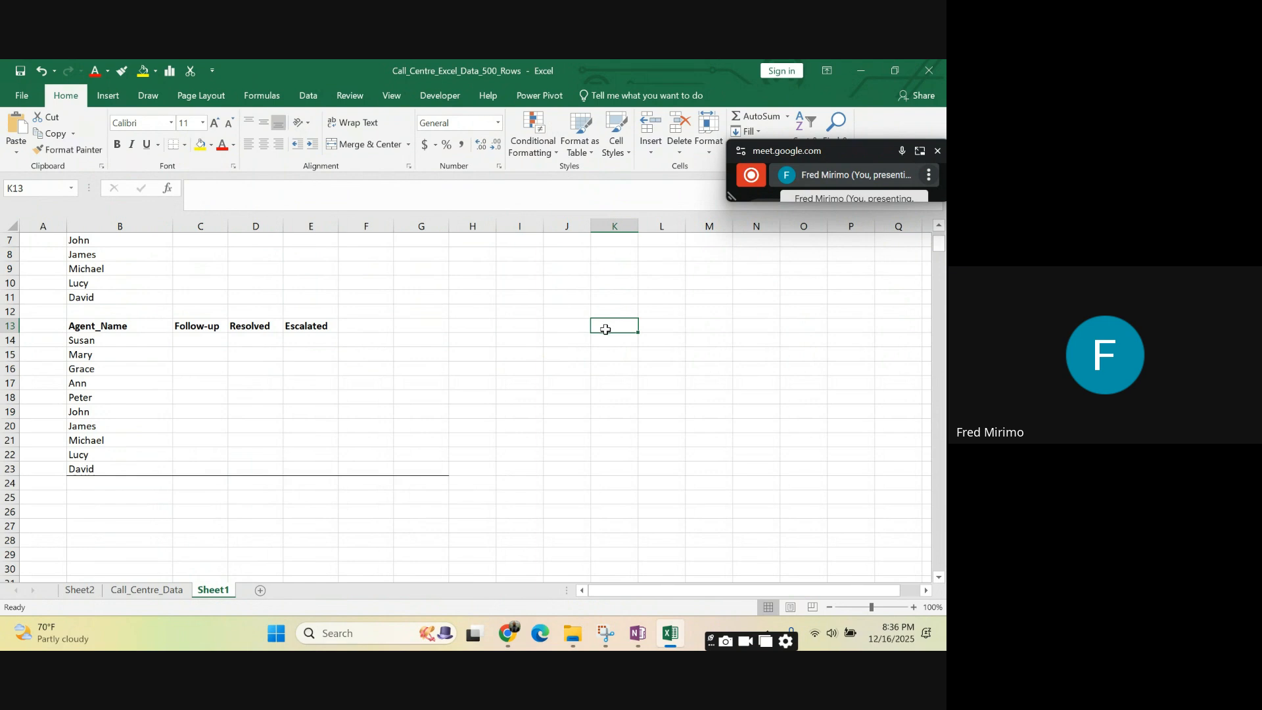
{"action": "type", "text": "Formulas/Funct"}
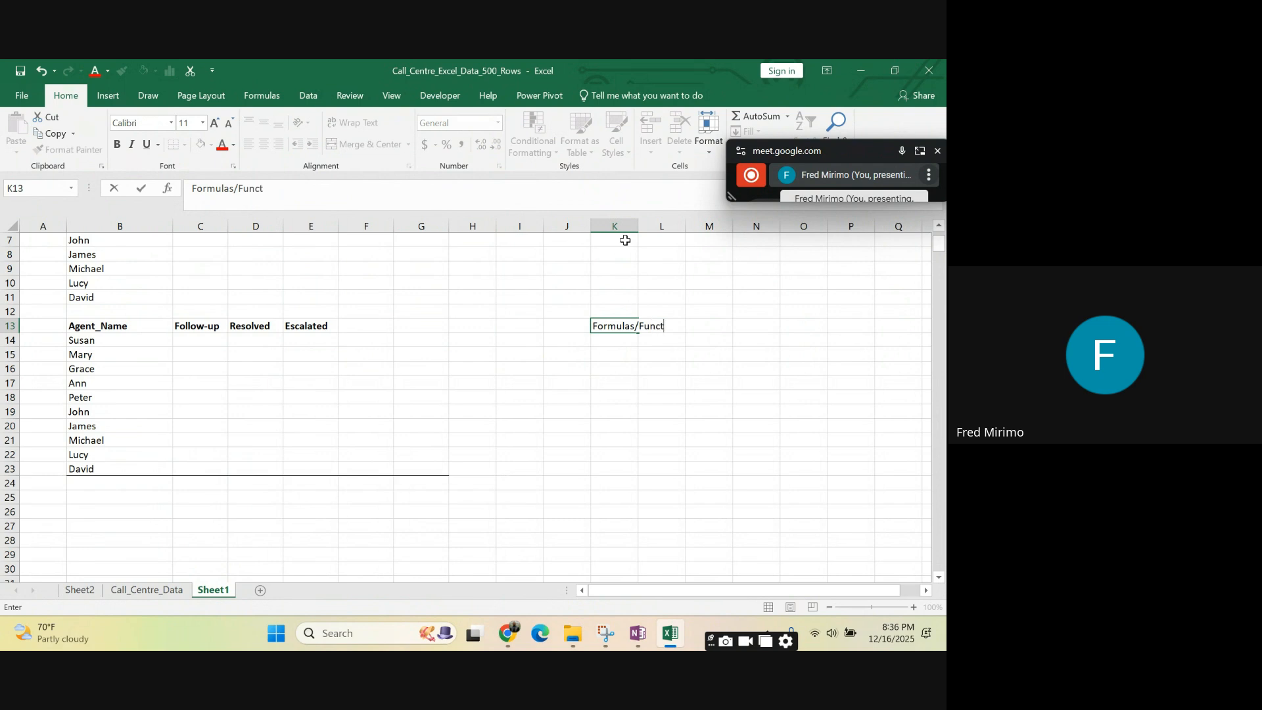
{"action": "type", "text": "ions"}
{"action": "left_click", "coordinate": [656, 406]}
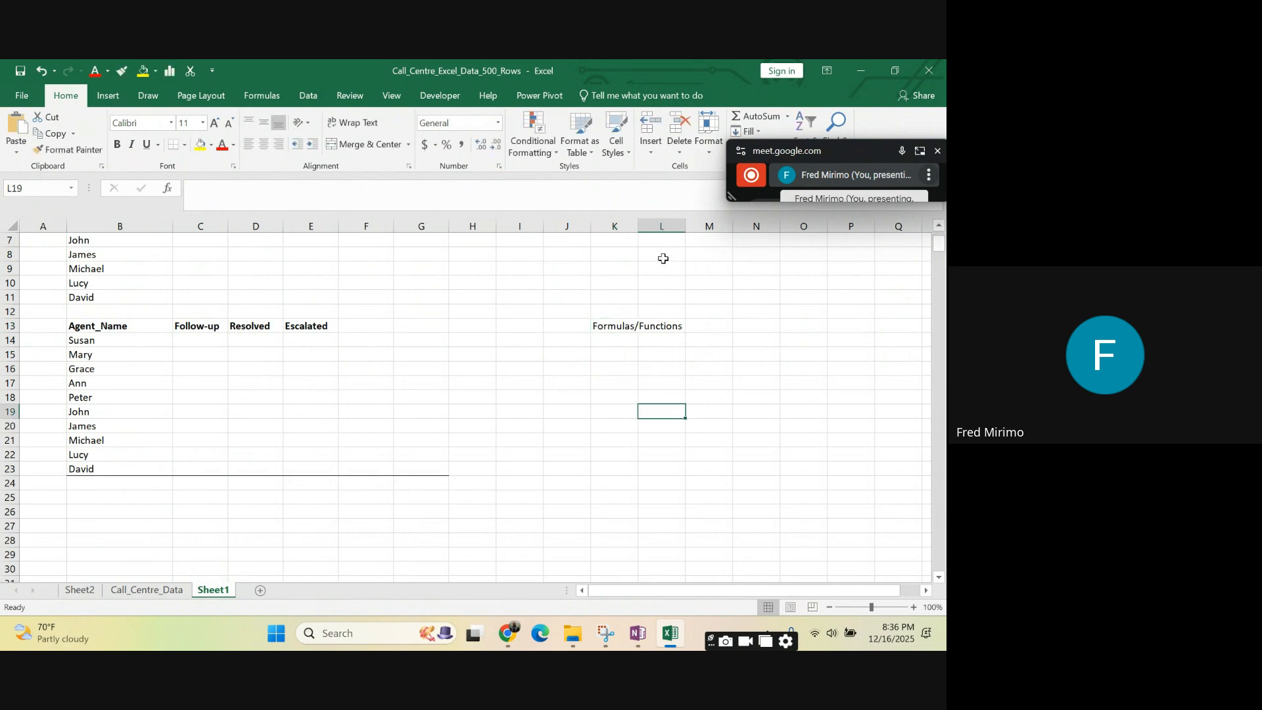
{"action": "left_click_drag", "start_coordinate": [638, 227], "coordinate": [711, 245]}
- List the function names Count, Sum and Average in cells L13 to L15
{"action": "key", "text": "Up"}
{"action": "key", "text": "Up"}
{"action": "key", "text": "Up"}
{"action": "key", "text": "Up"}
{"action": "key", "text": "Up"}
{"action": "key", "text": "Up"}
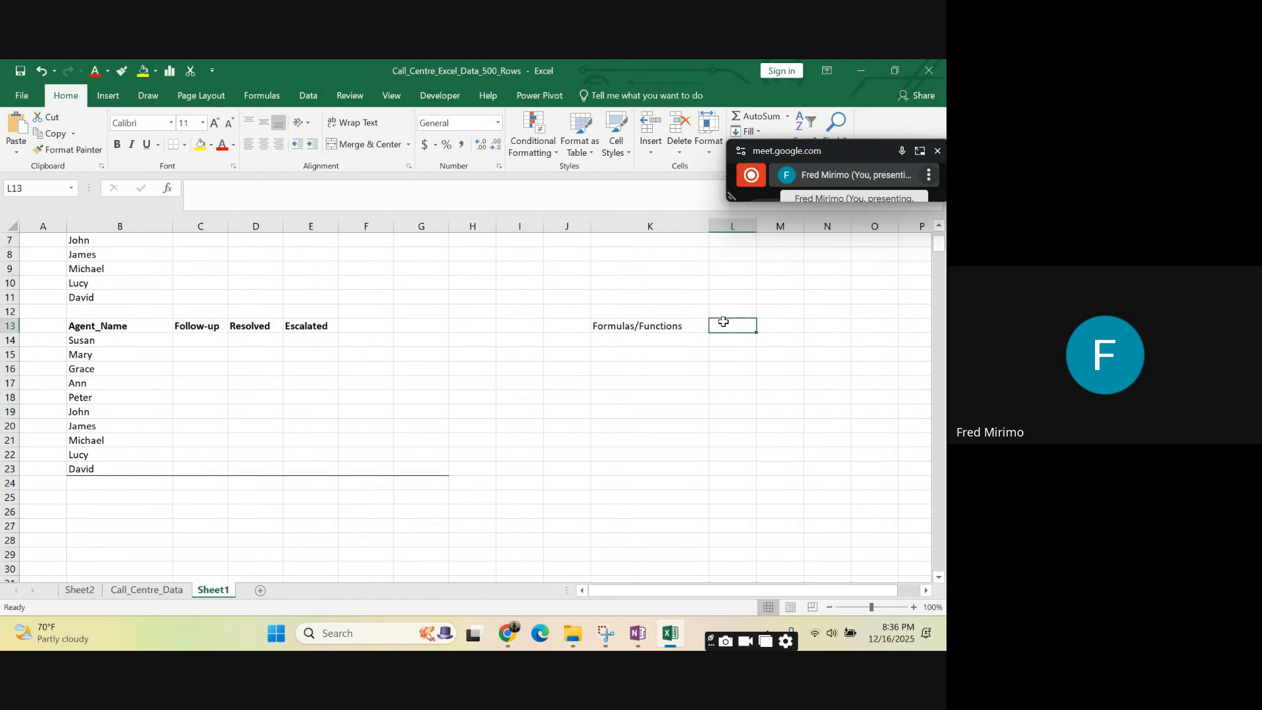
{"action": "type", "text": "C"}
{"action": "type", "text": "oung"}
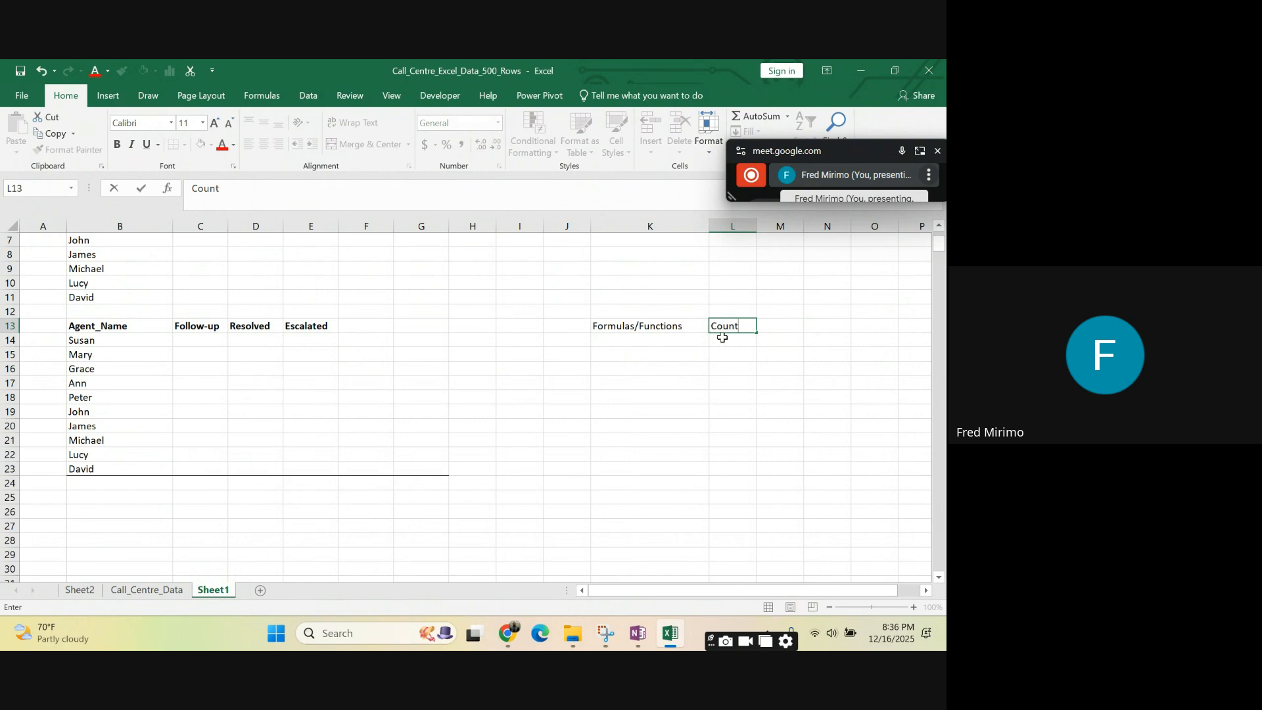
{"action": "left_click", "coordinate": [723, 338]}
{"action": "type", "text": "Sum"}
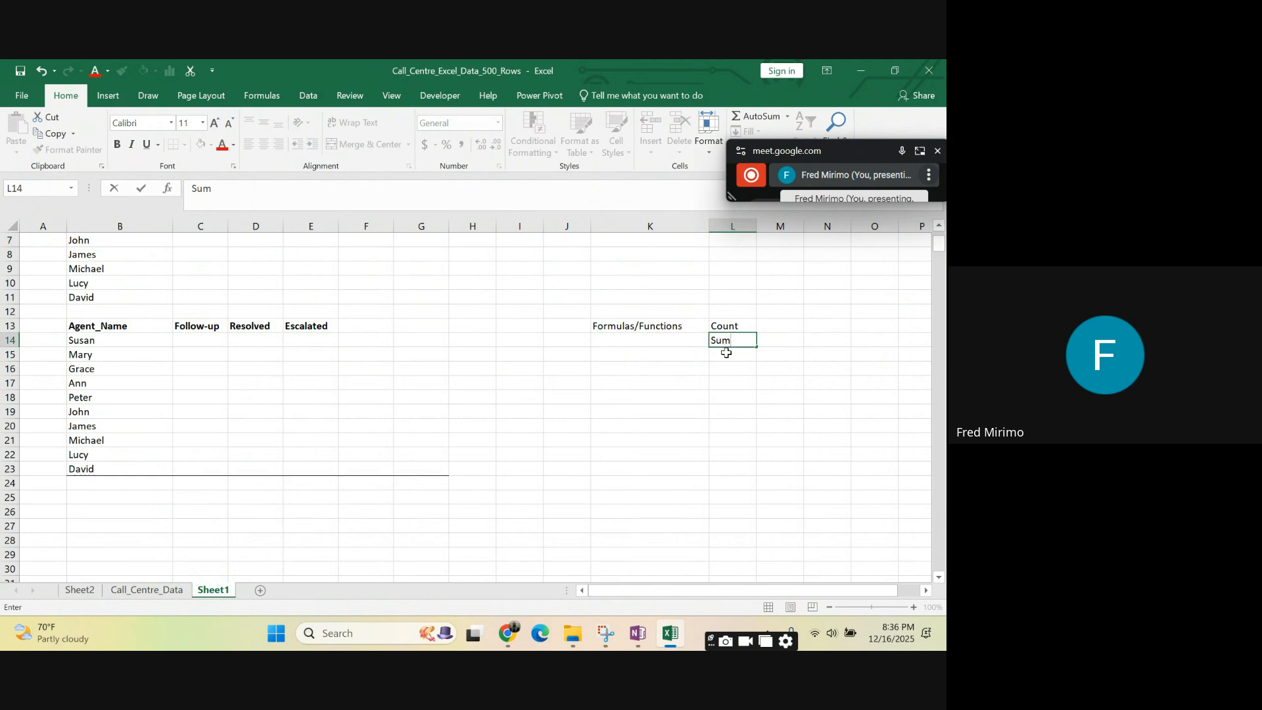
{"action": "left_click", "coordinate": [727, 354]}
{"action": "type", "text": "Average"}
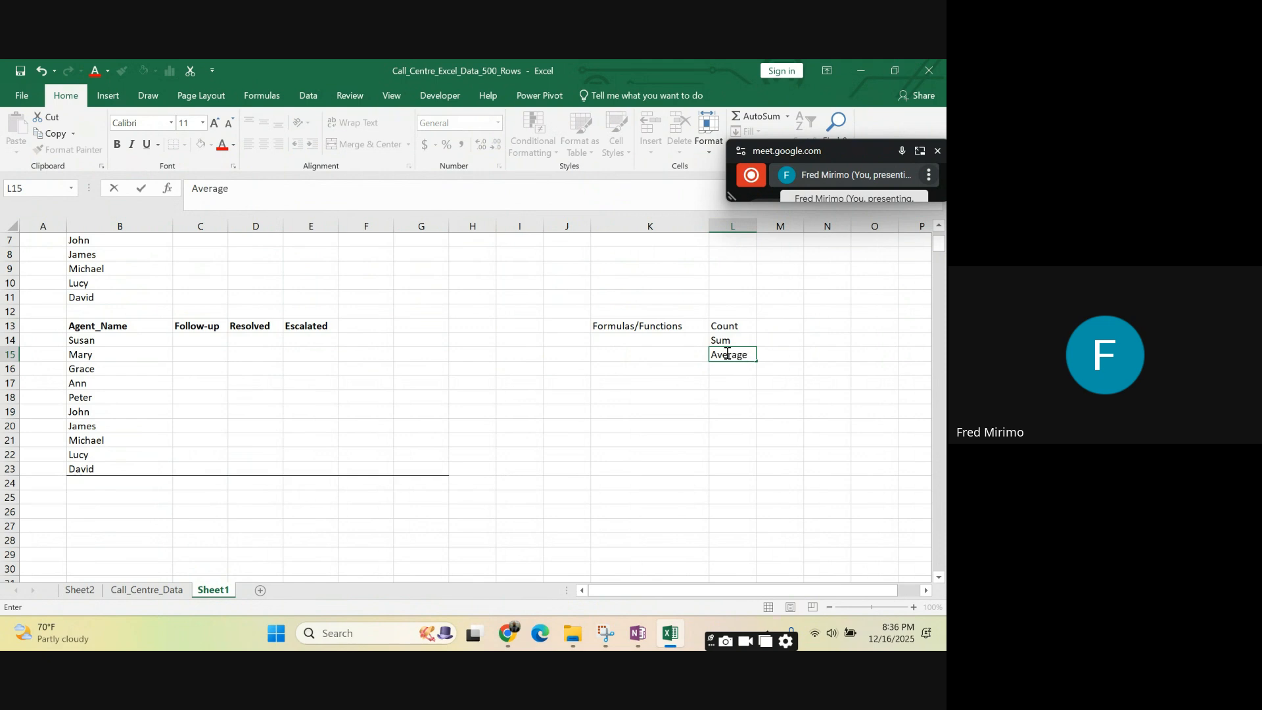
- Add "Count If" in L16 and "Count ifs" in L17 to the function list
{"action": "left_click", "coordinate": [731, 367]}
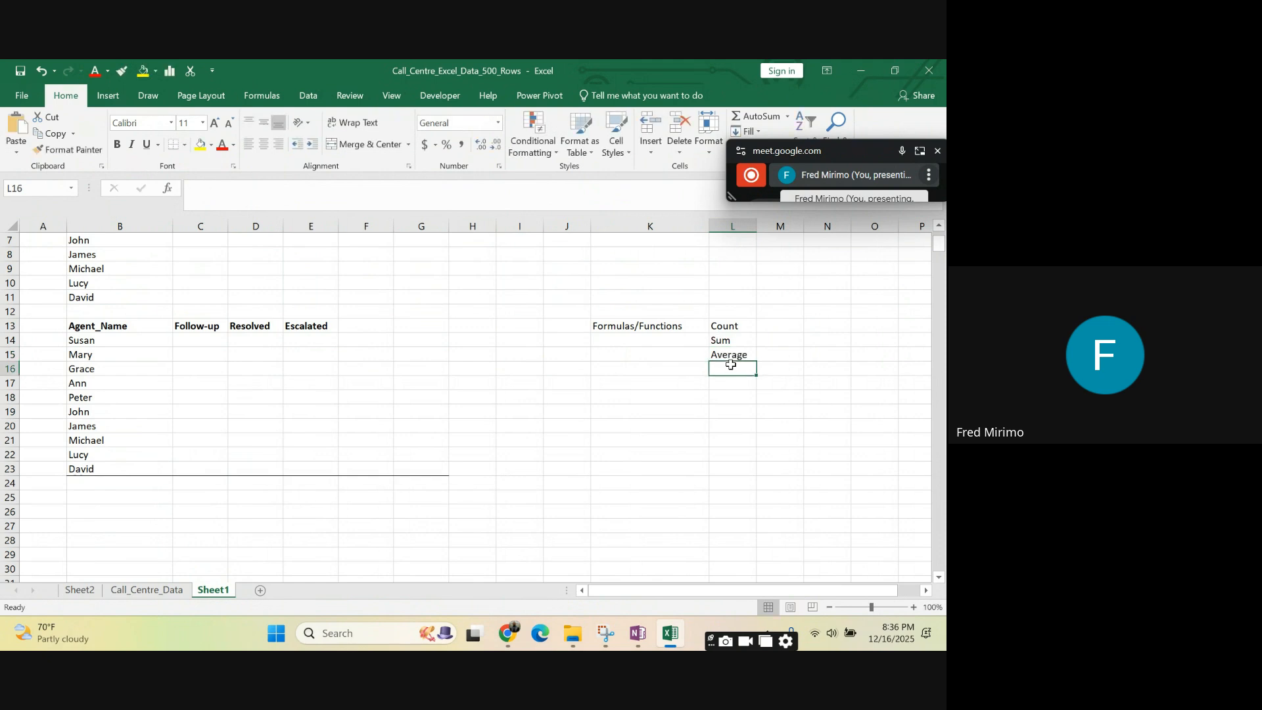
{"action": "left_click", "coordinate": [729, 422]}
{"action": "left_click", "coordinate": [719, 372]}
{"action": "type", "text": "C"}
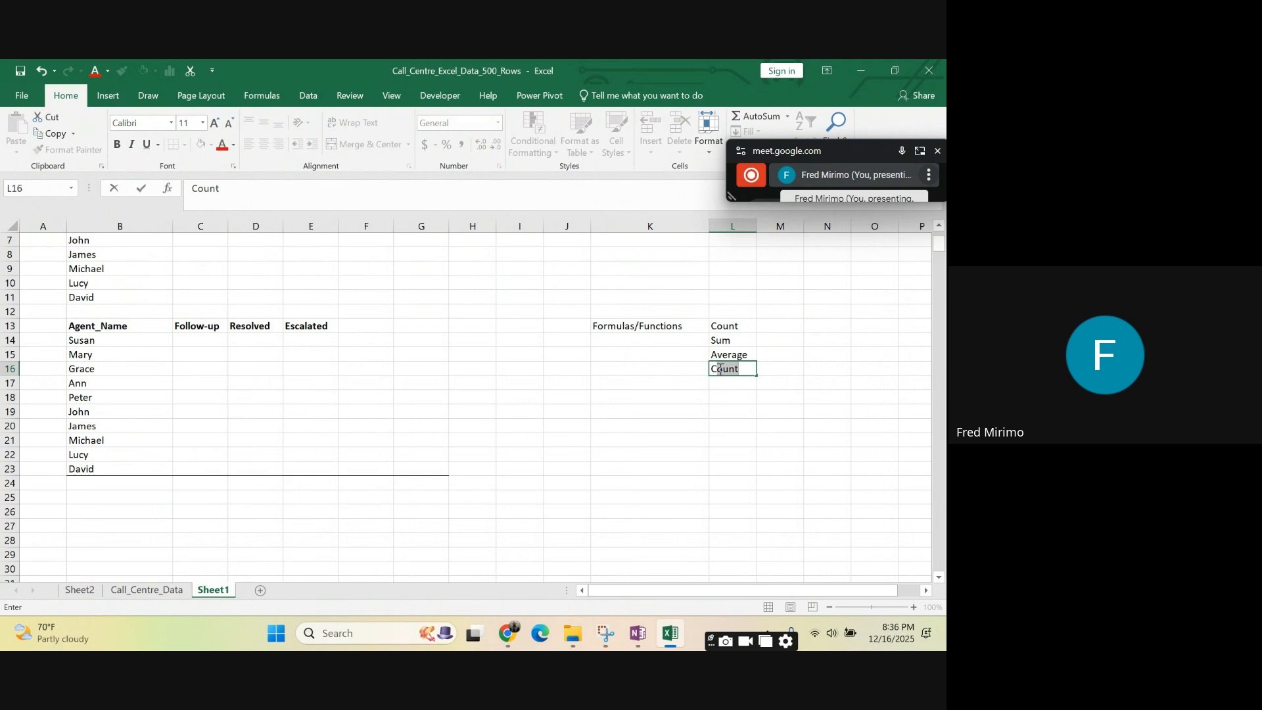
{"action": "key", "text": "BackSpace"}
{"action": "type", "text": "o"}
{"action": "key", "text": "Return"}
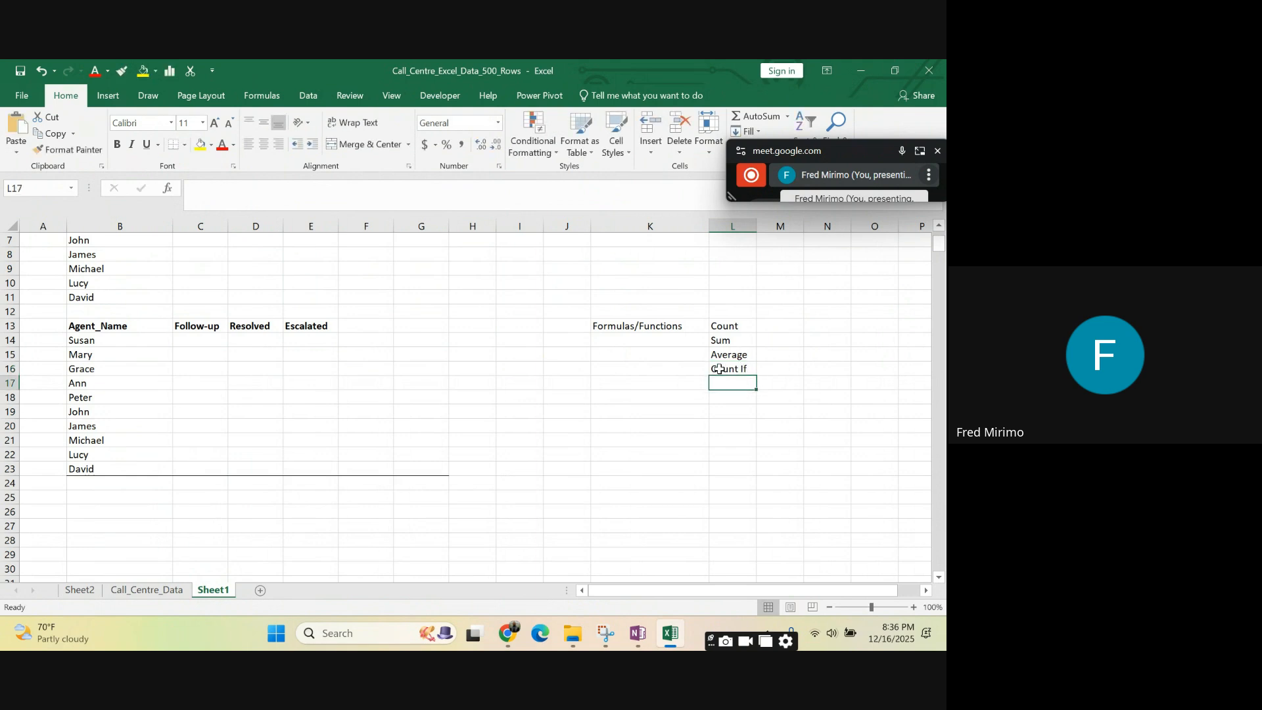
{"action": "type", "text": "Co"}
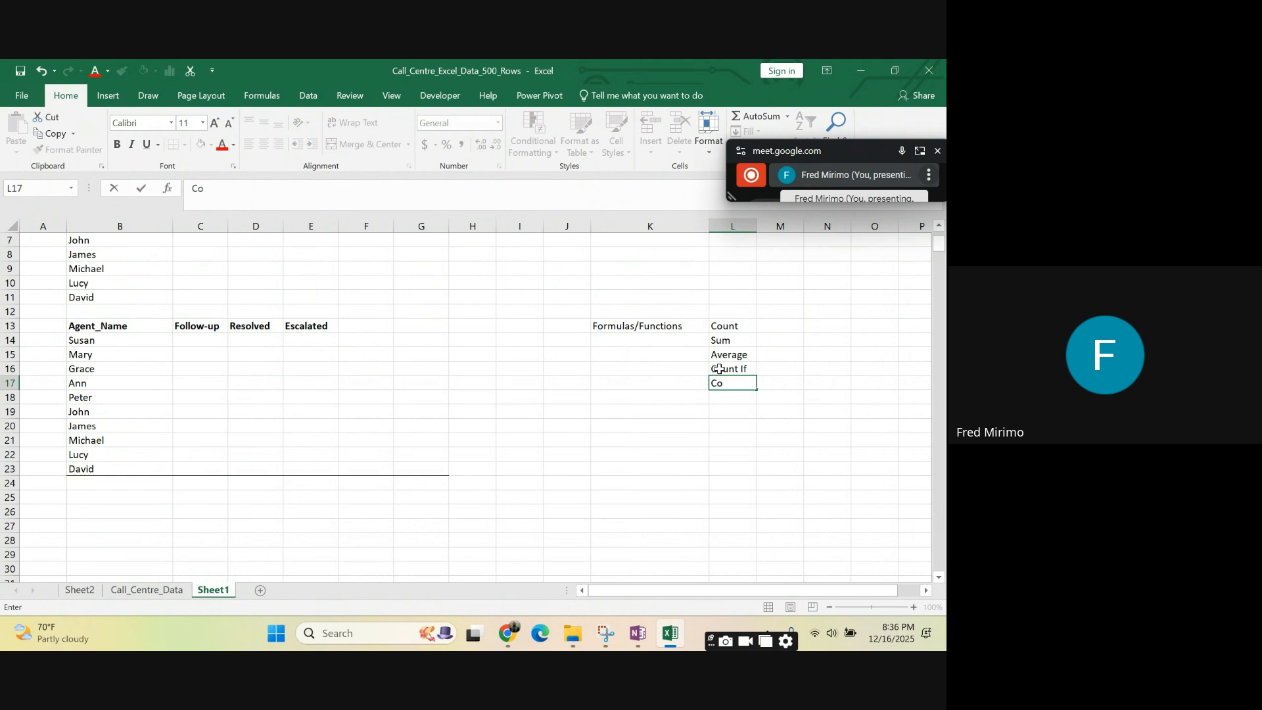
{"action": "type", "text": "unt ifs"}
{"action": "key", "text": "Return"}
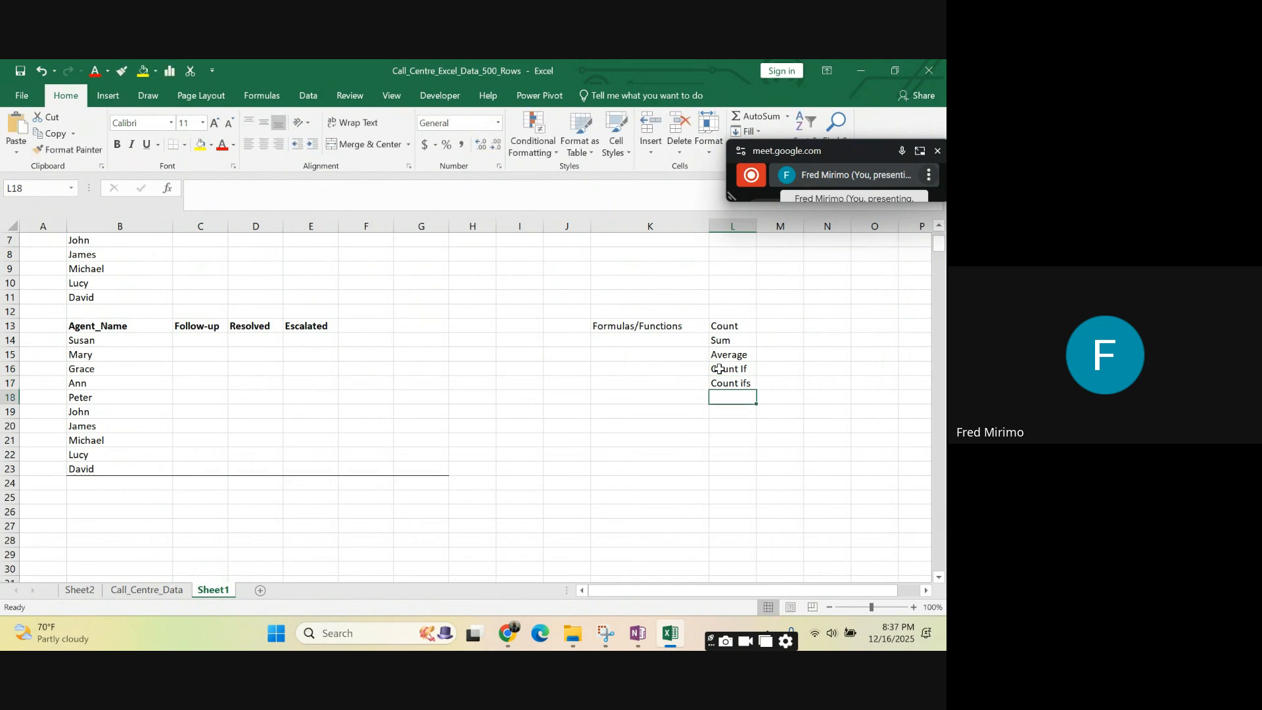
- Add "Counta" in L18 and "Sum if" in L19 to the function list
{"action": "type", "text": "Counta"}
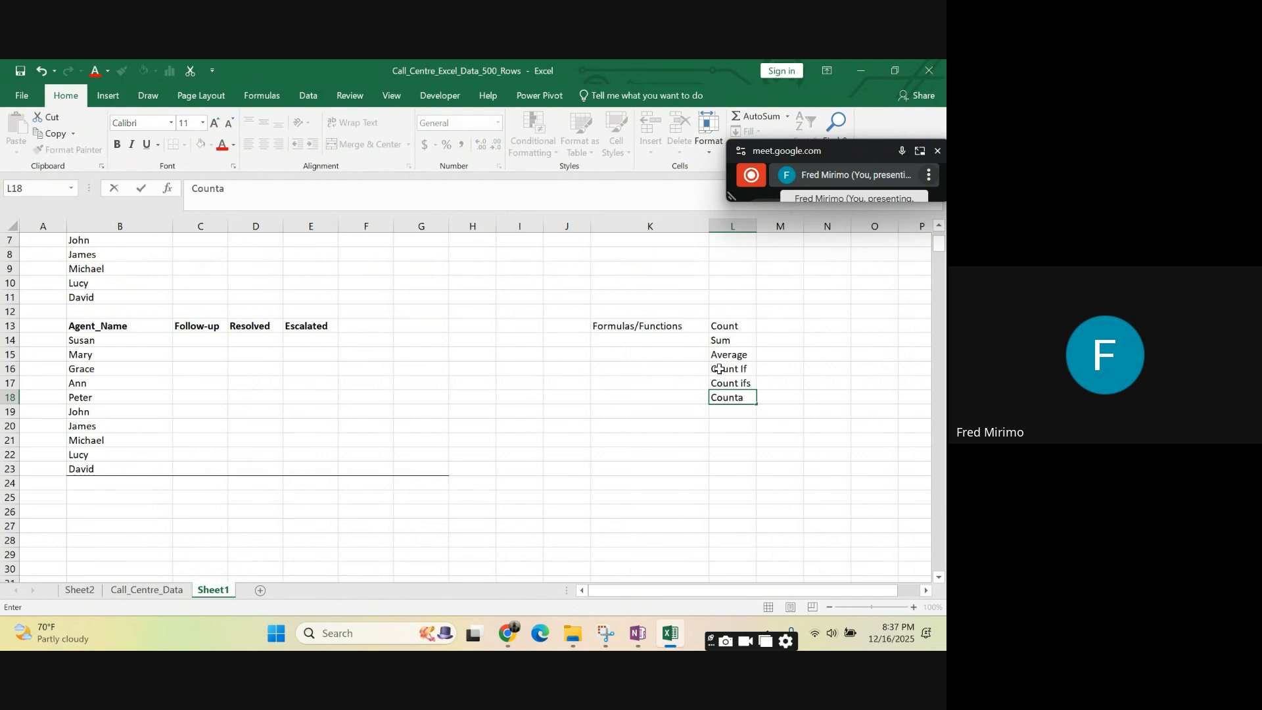
{"action": "left_click", "coordinate": [737, 411]}
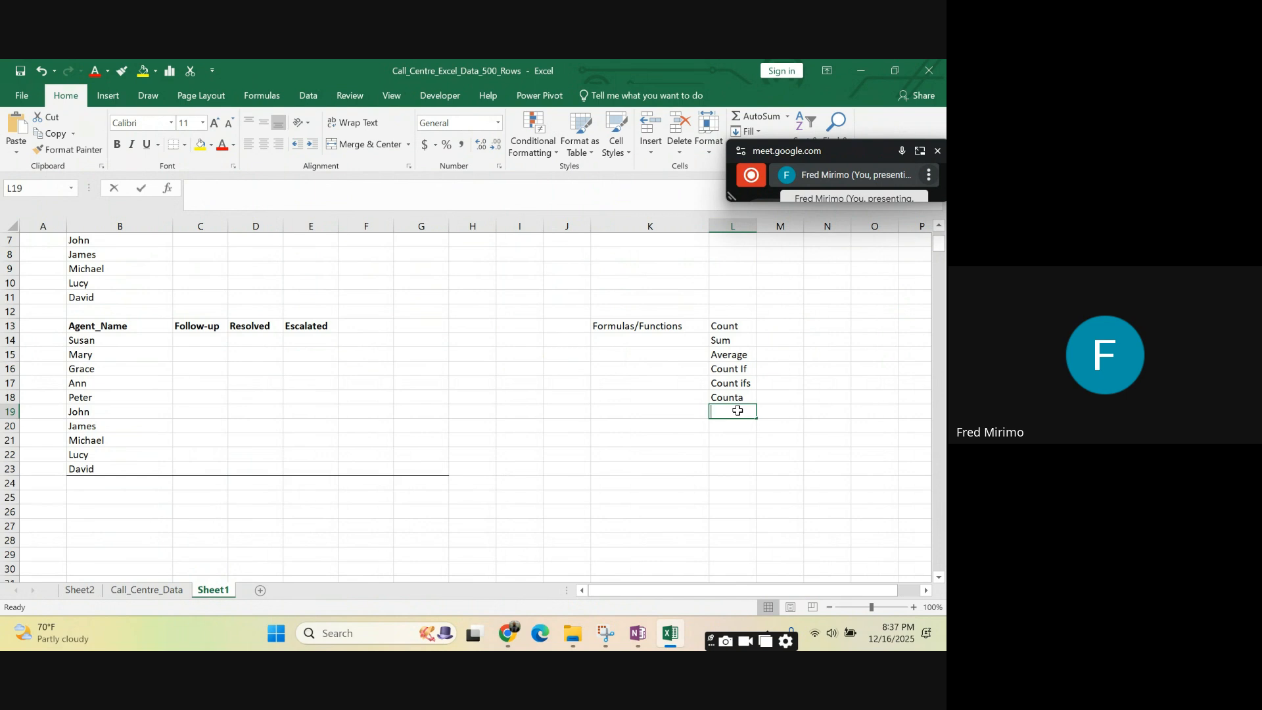
{"action": "type", "text": "S"}
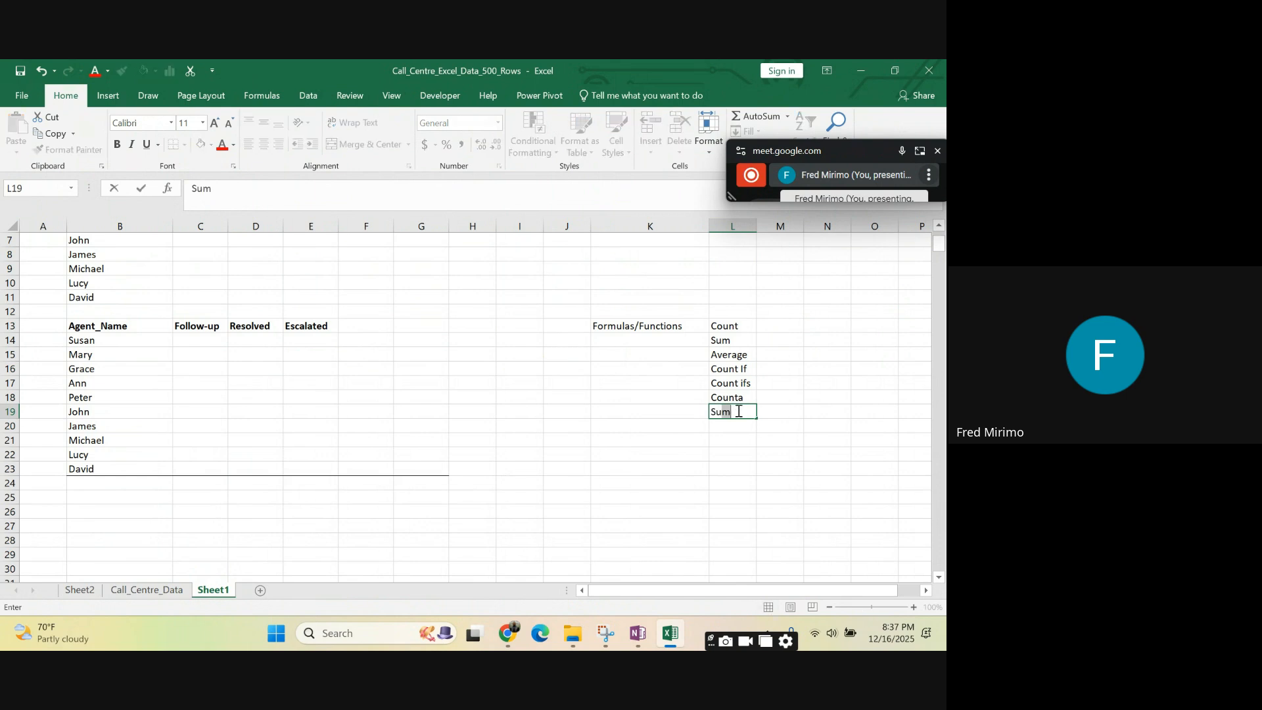
{"action": "type", "text": "um if"}
- Add "Average ifs" in L20 and "Average IF" in L21 to the function list
{"action": "left_click", "coordinate": [725, 428]}
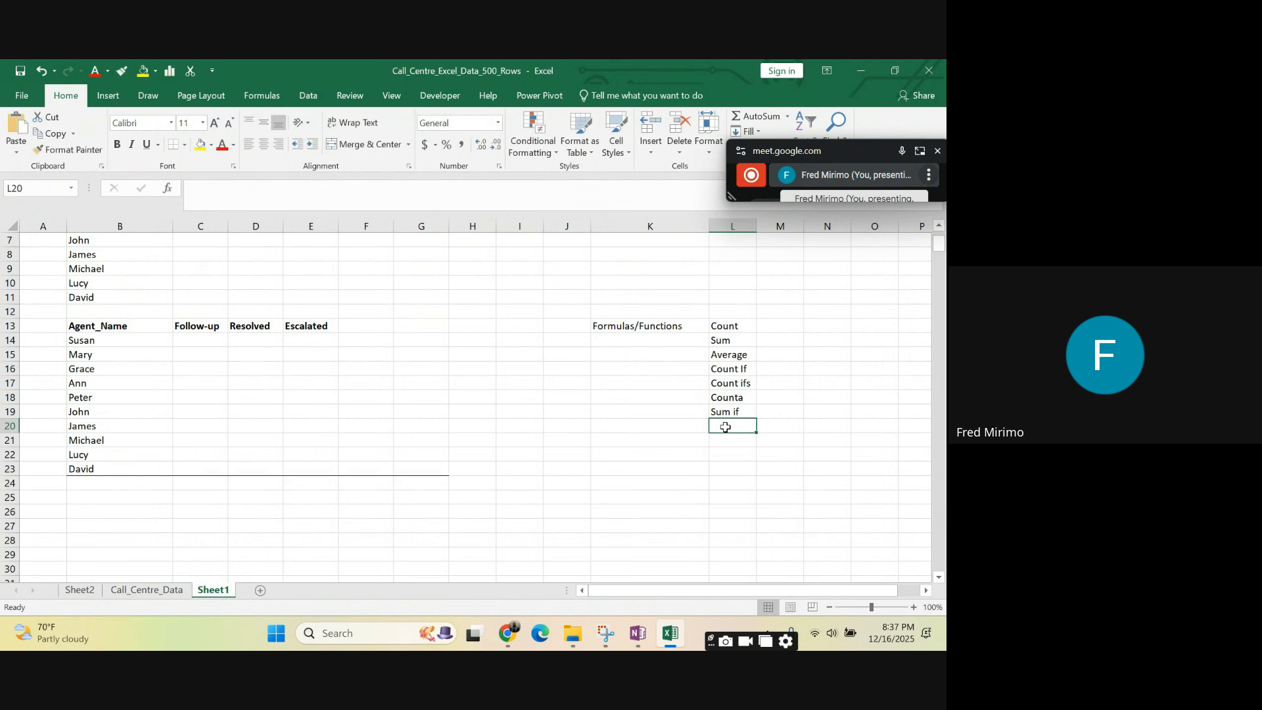
{"action": "type", "text": "Averag"}
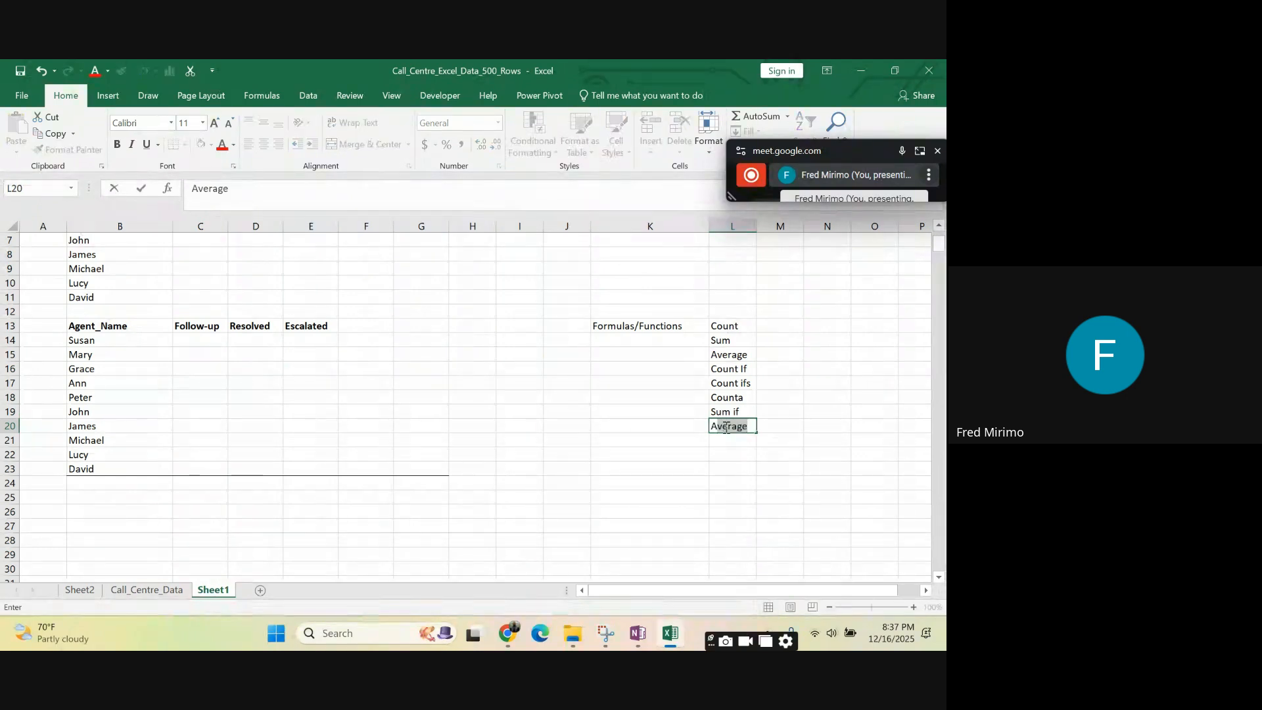
{"action": "type", "text": "e"}
{"action": "type", "text": "rg"}
{"action": "type", "text": "a"}
{"action": "left_click", "coordinate": [257, 195]}
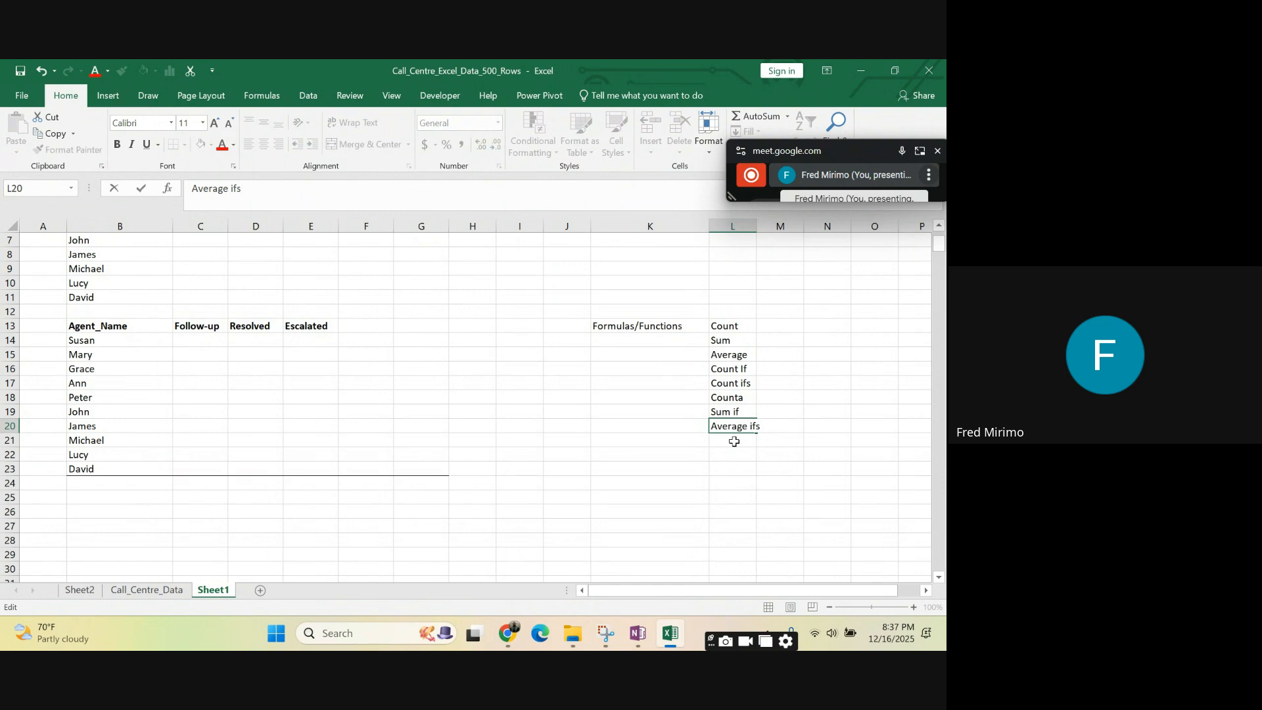
{"action": "left_click", "coordinate": [733, 441]}
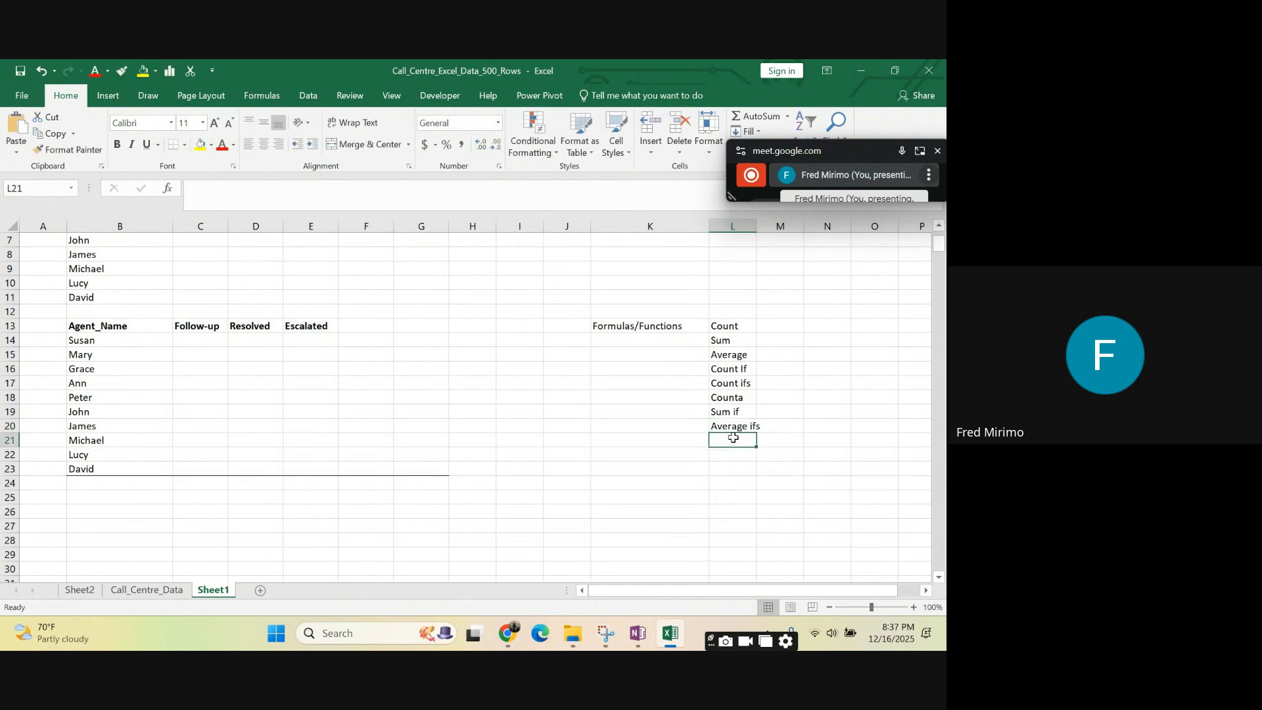
{"action": "type", "text": "Av"}
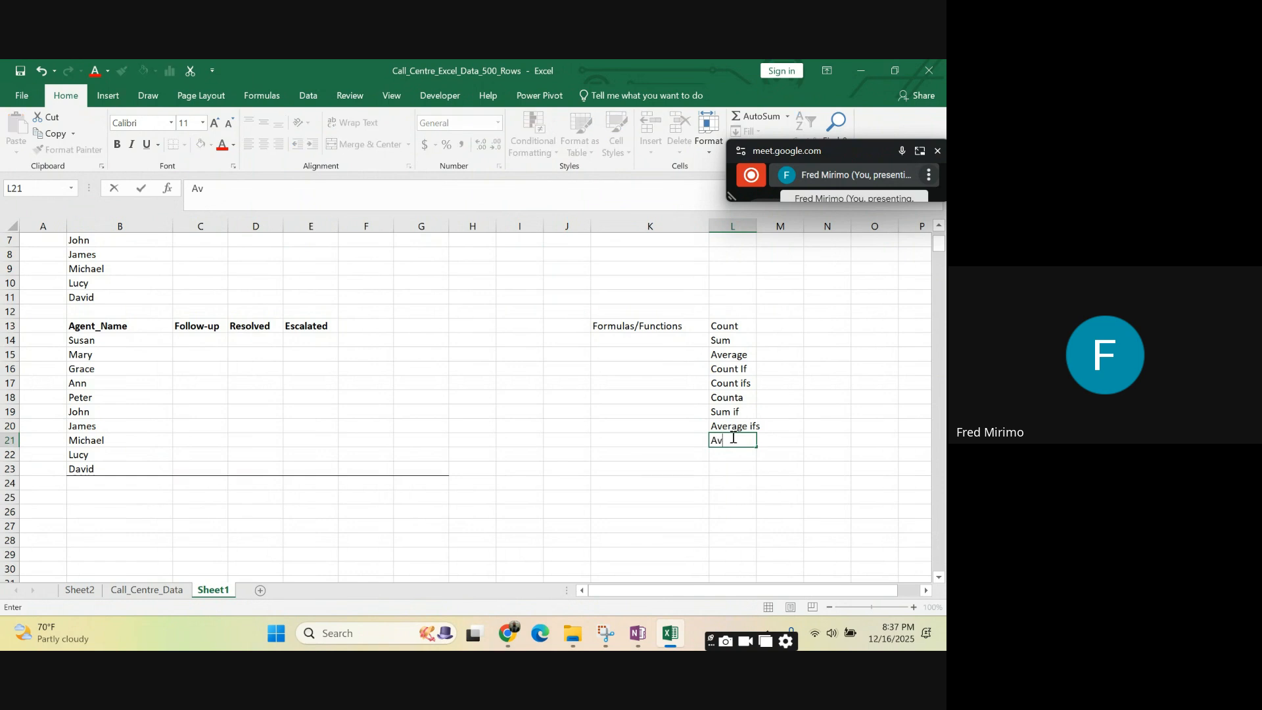
{"action": "type", "text": "erage IF"}
- Check the Sum if and Average ifs entries and add "Sum ifs" in L22
{"action": "left_click", "coordinate": [732, 413]}
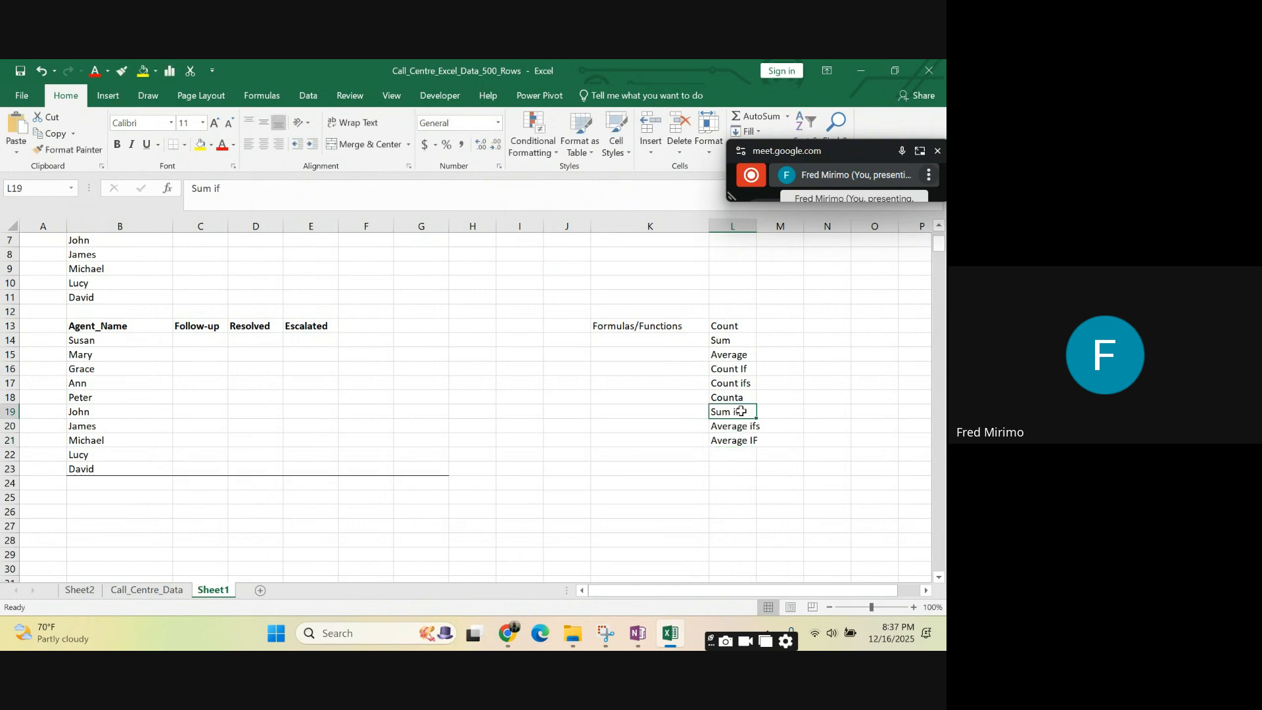
{"action": "left_click", "coordinate": [728, 428]}
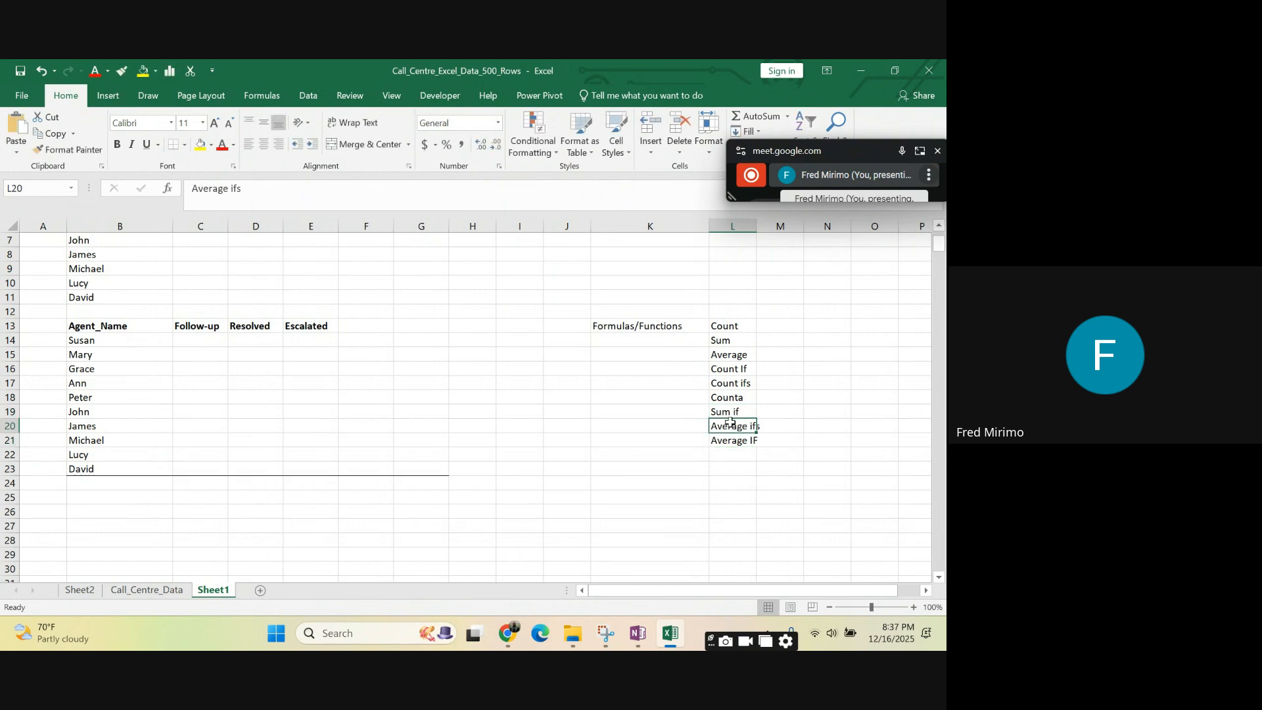
{"action": "left_click", "coordinate": [723, 454]}
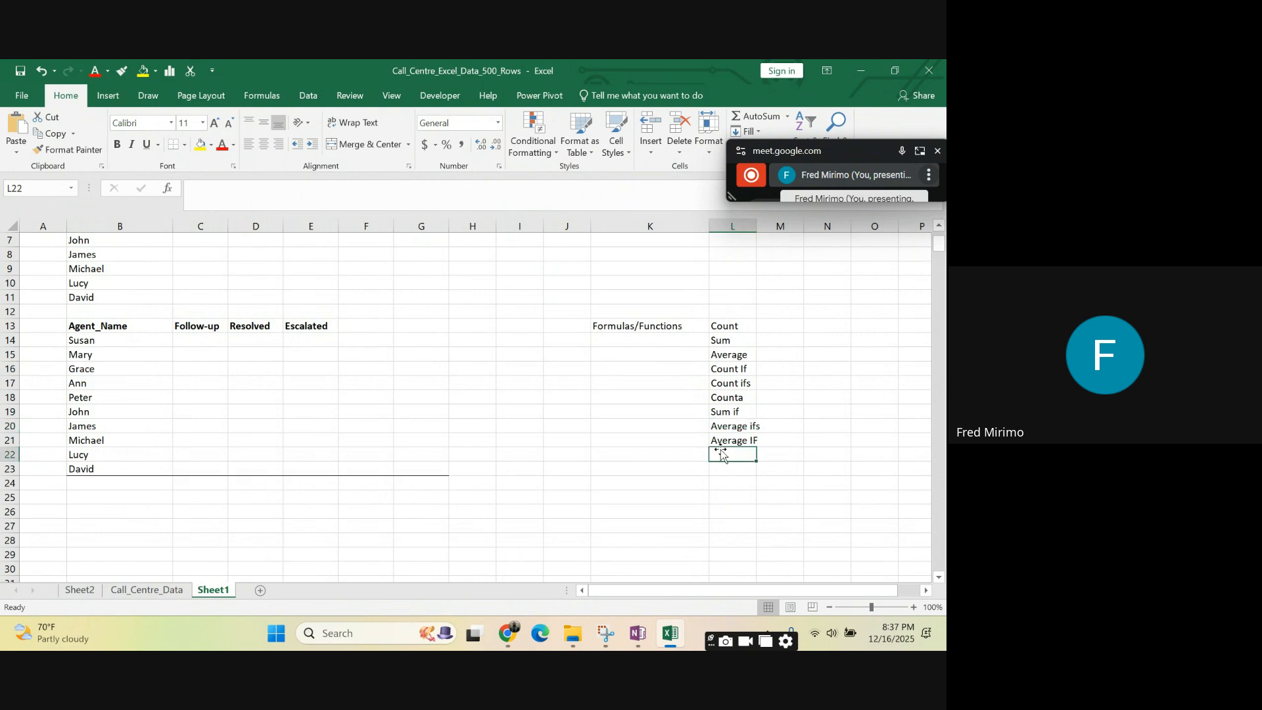
{"action": "type", "text": "s"}
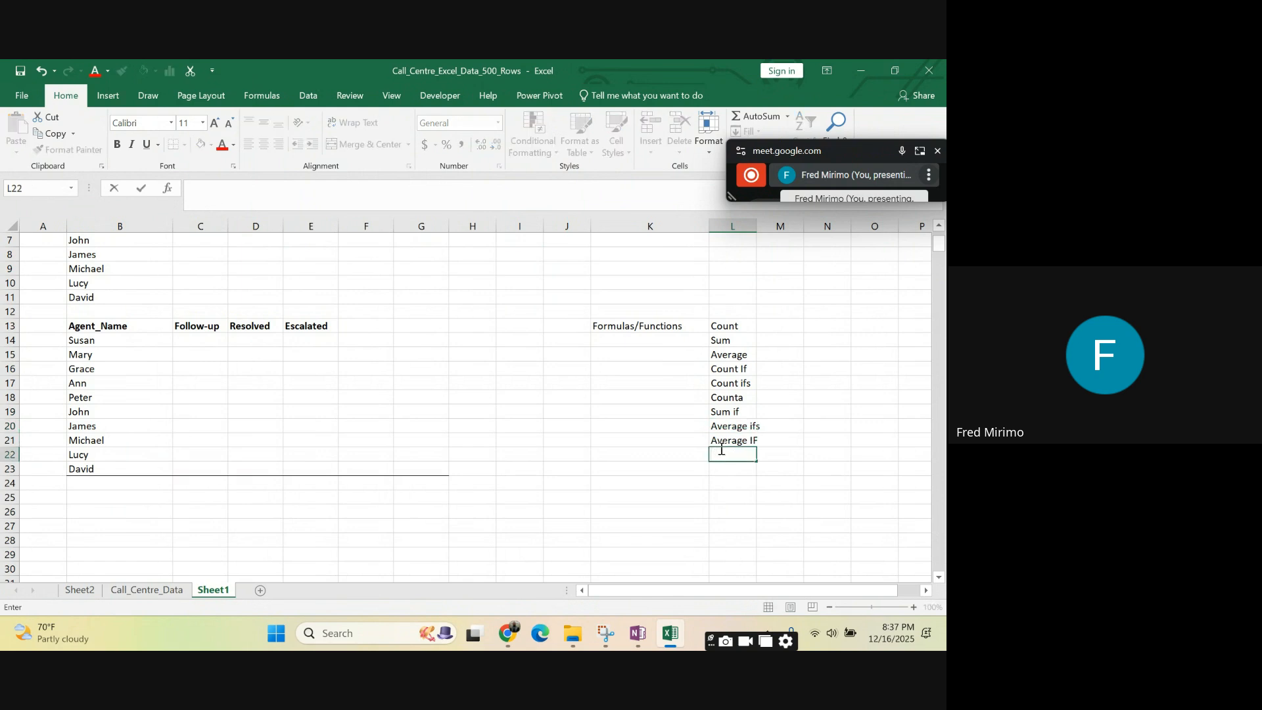
{"action": "type", "text": "Sum ifs"}
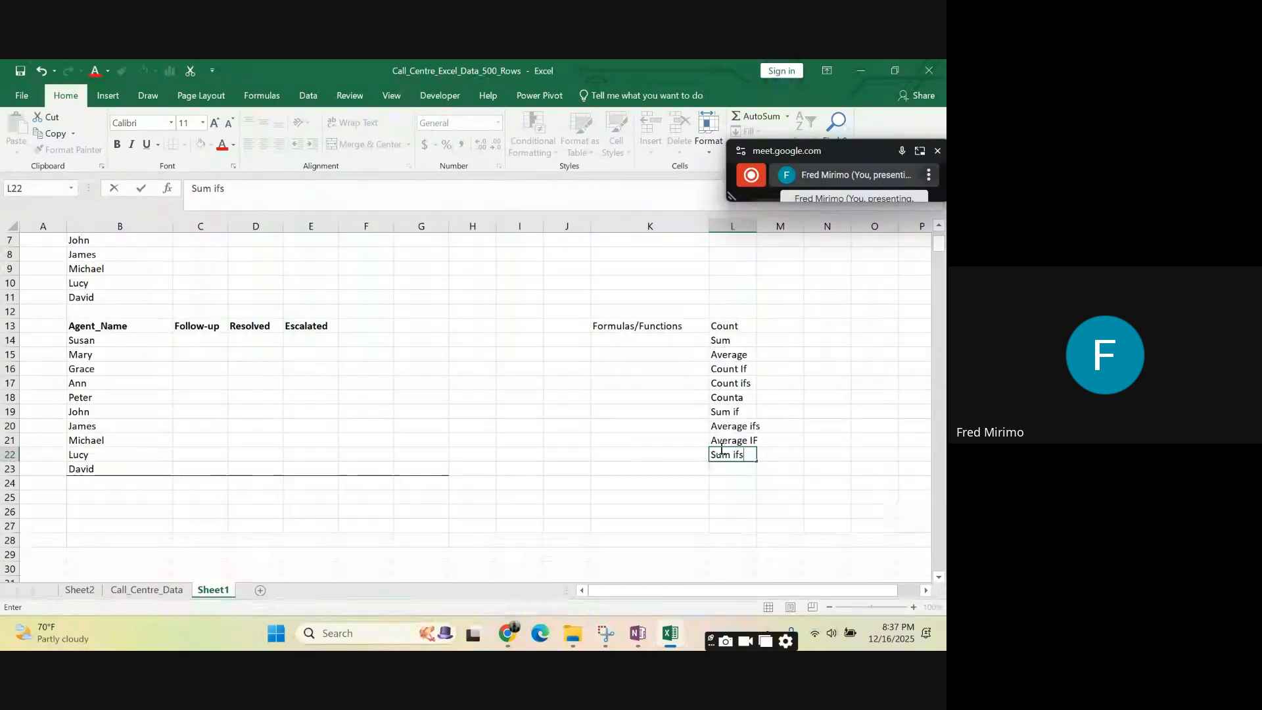
{"action": "left_click_drag", "start_coordinate": [745, 484], "coordinate": [748, 490]}
{"action": "left_click", "coordinate": [761, 431]}
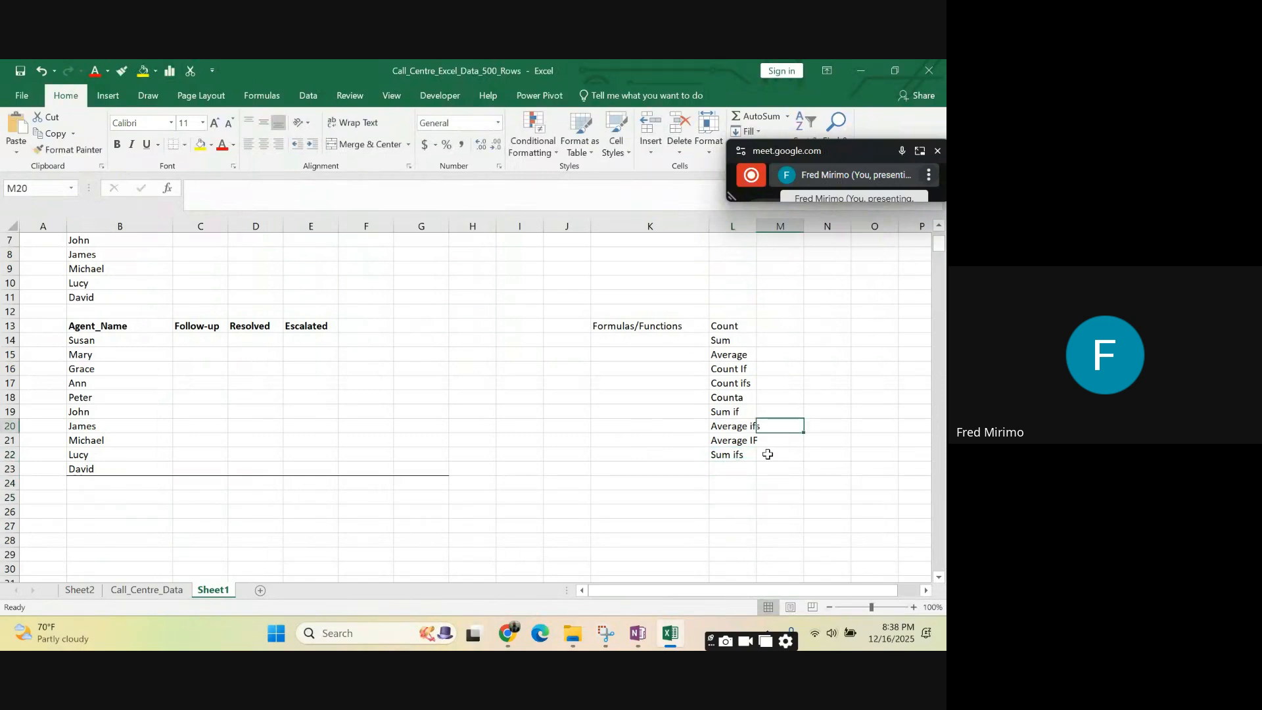
- Add "Counta" in L23 at the end of the function list
{"action": "left_click", "coordinate": [727, 472]}
{"action": "left_click", "coordinate": [862, 477]}
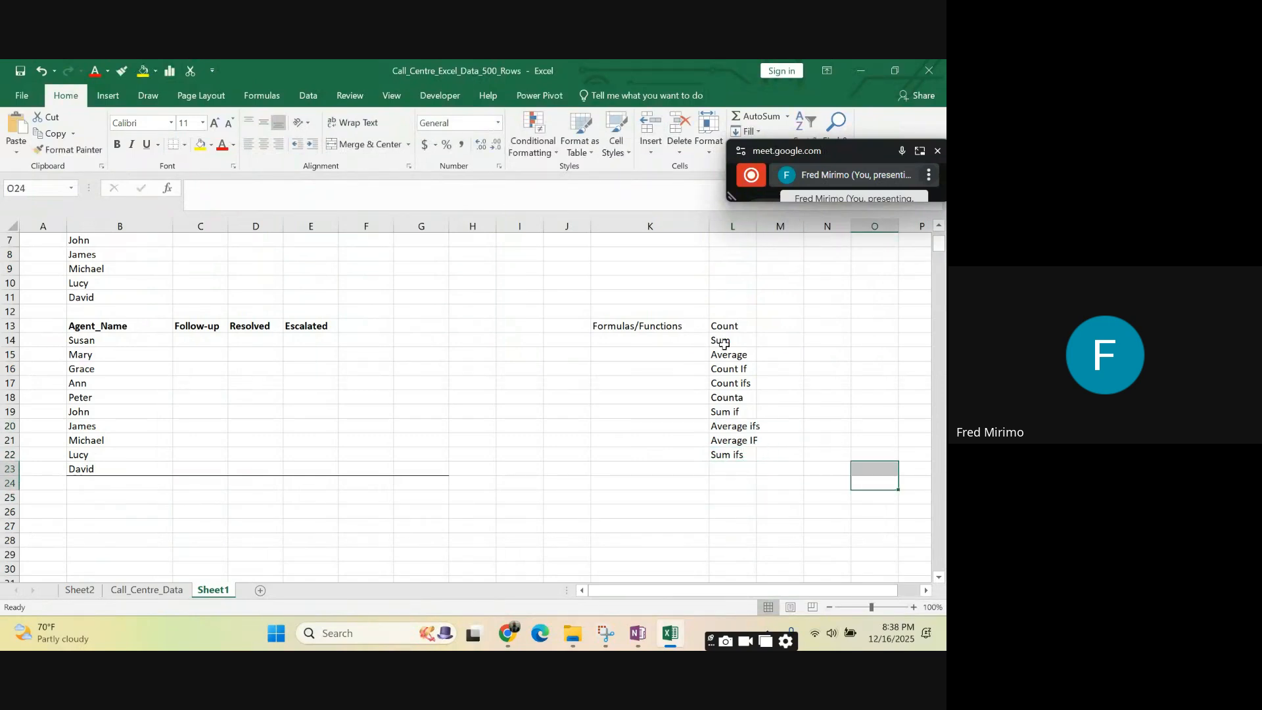
{"action": "left_click", "coordinate": [719, 472]}
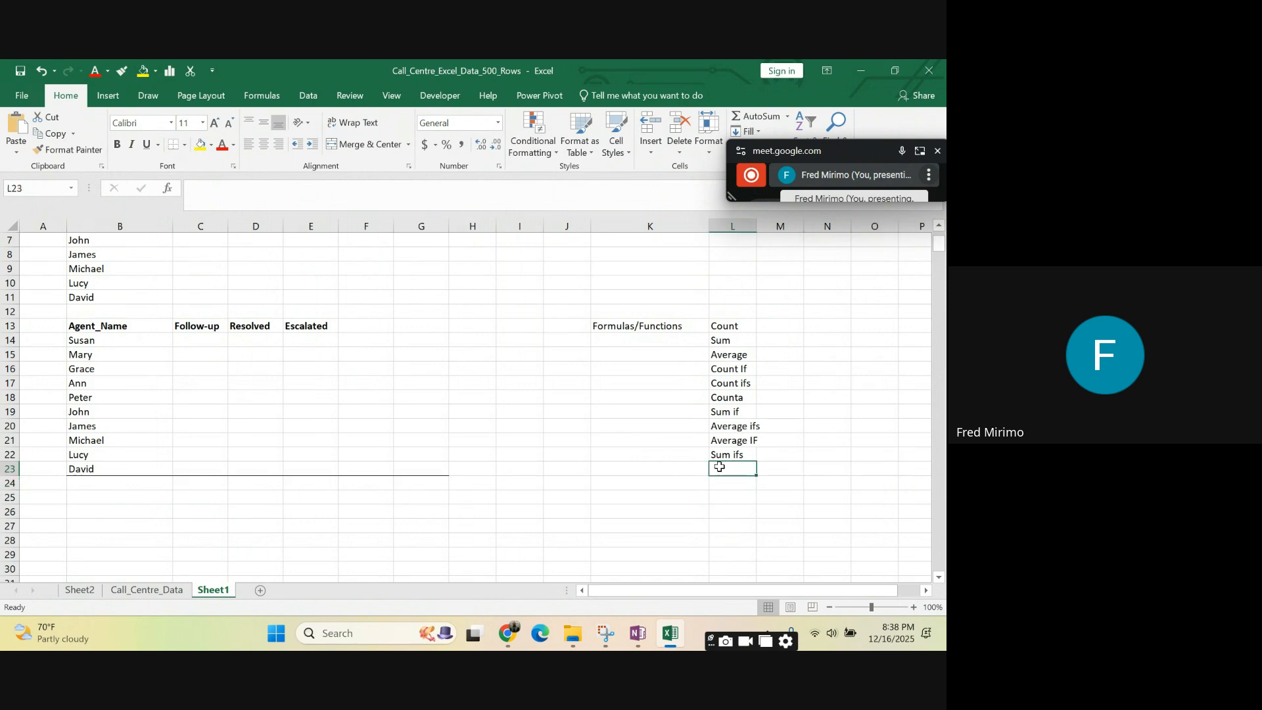
{"action": "type", "text": "Cou"}
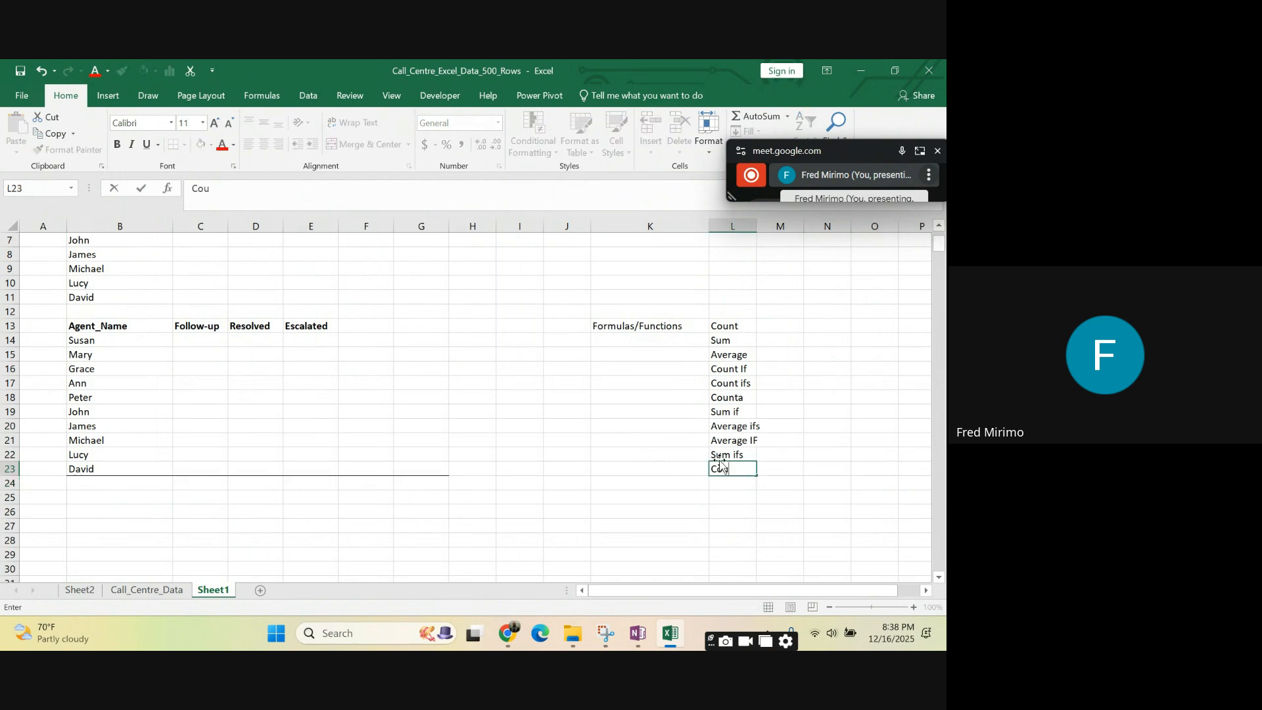
{"action": "type", "text": "nta"}
{"action": "left_click", "coordinate": [815, 400]}
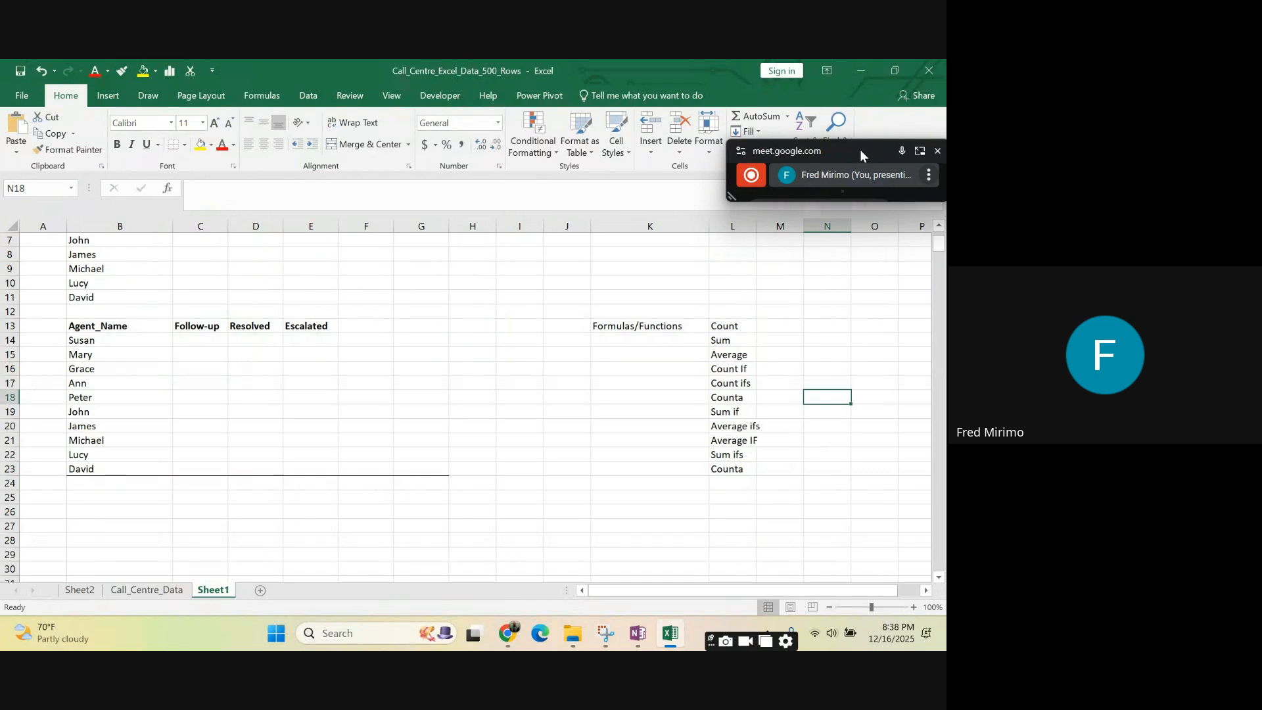
- Widen column L to fit the function names and centre the list in L13:L23
{"action": "left_click_drag", "start_coordinate": [860, 149], "coordinate": [913, 144]}
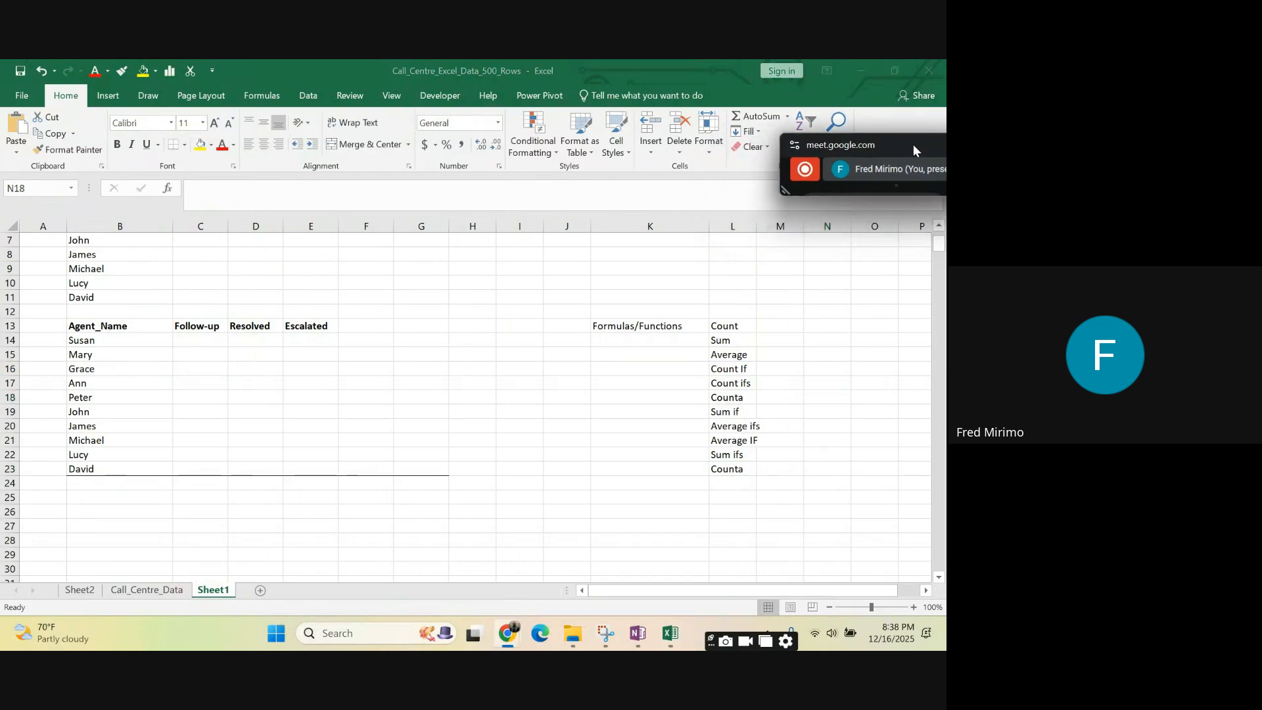
{"action": "left_click", "coordinate": [754, 225]}
{"action": "left_click_drag", "start_coordinate": [755, 225], "coordinate": [767, 225]}
{"action": "left_click", "coordinate": [760, 469]}
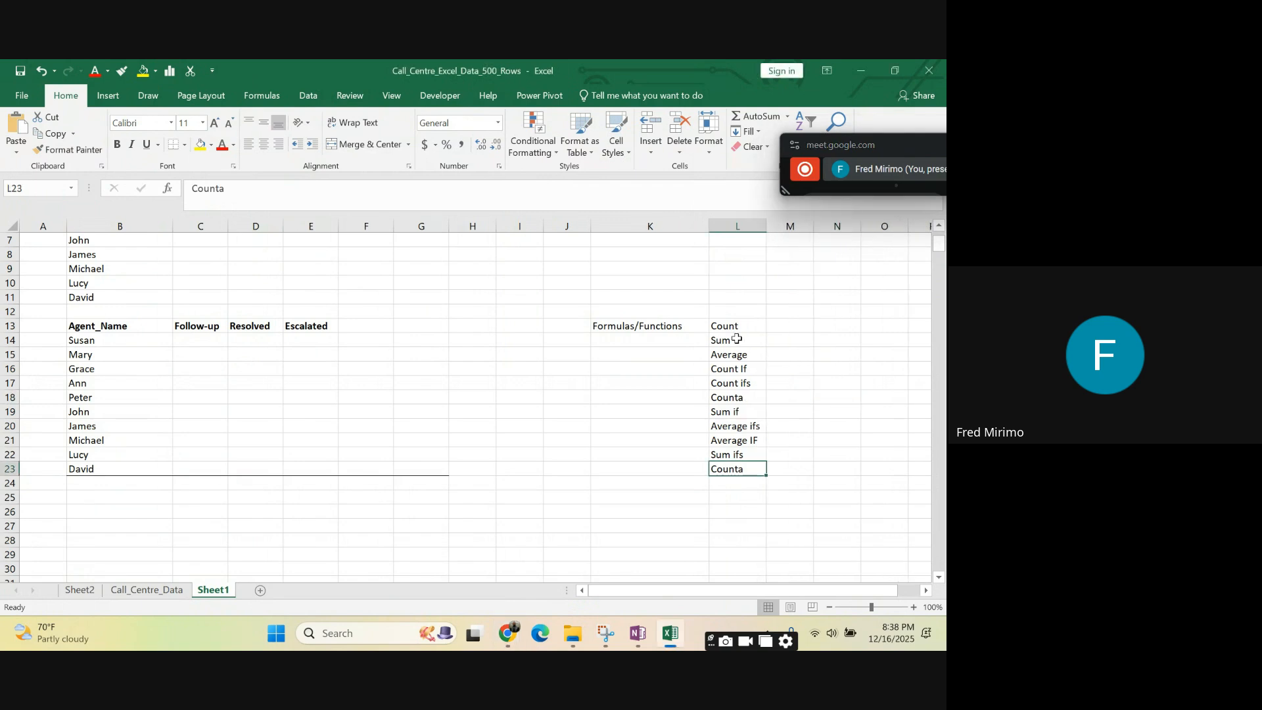
{"action": "left_click_drag", "start_coordinate": [730, 327], "coordinate": [738, 471]}
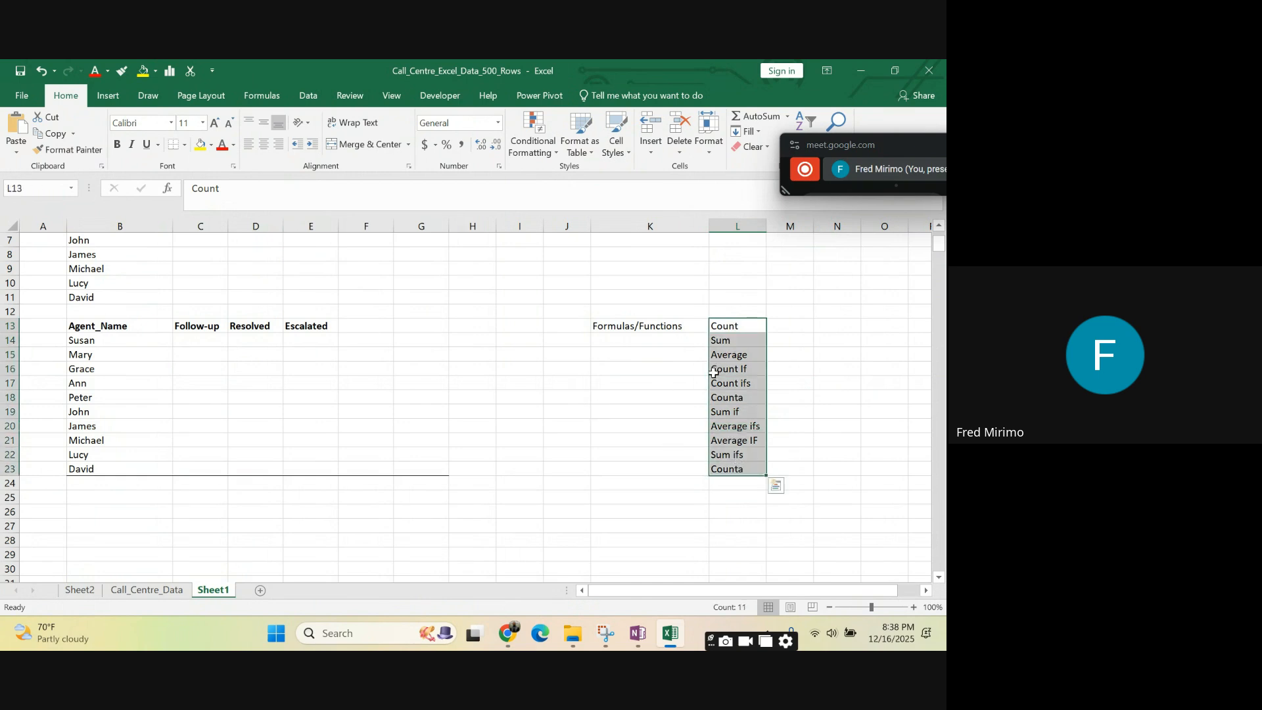
{"action": "left_click", "coordinate": [264, 144]}
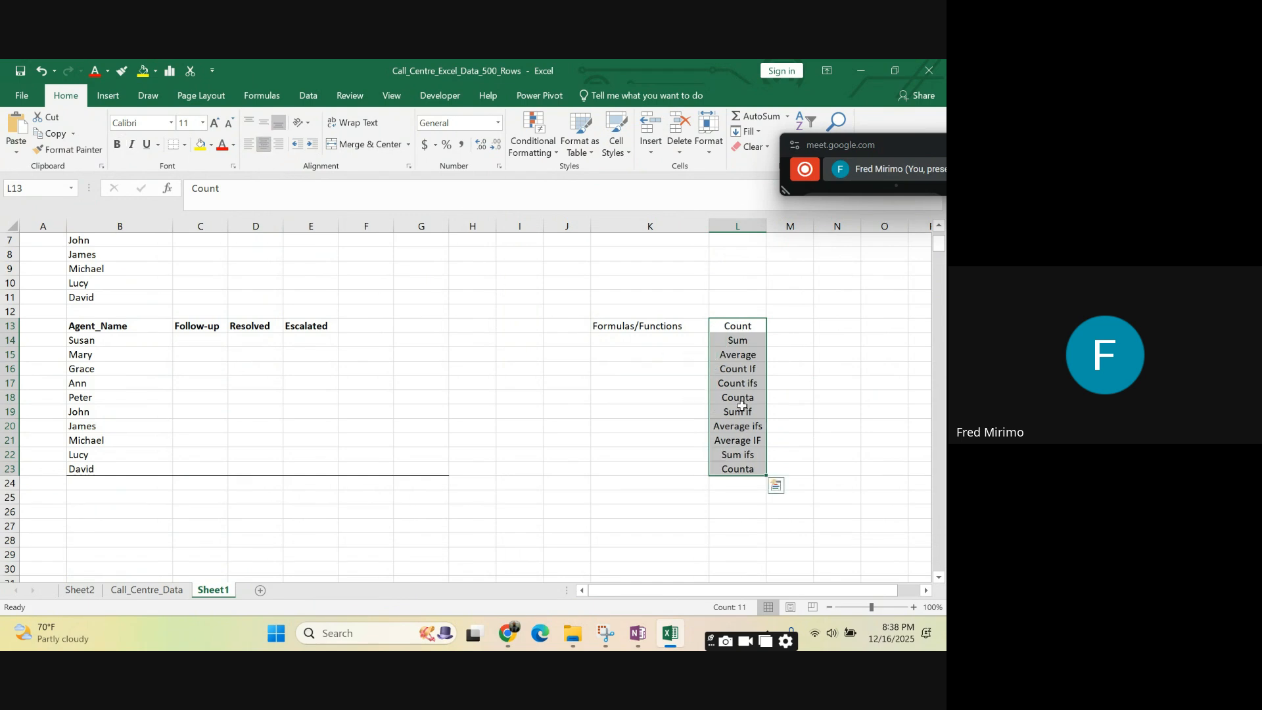
- Delete the Formulas/Functions label in K13
{"action": "scroll", "coordinate": [749, 350], "scroll_direction": "up", "scroll_amount": 2}
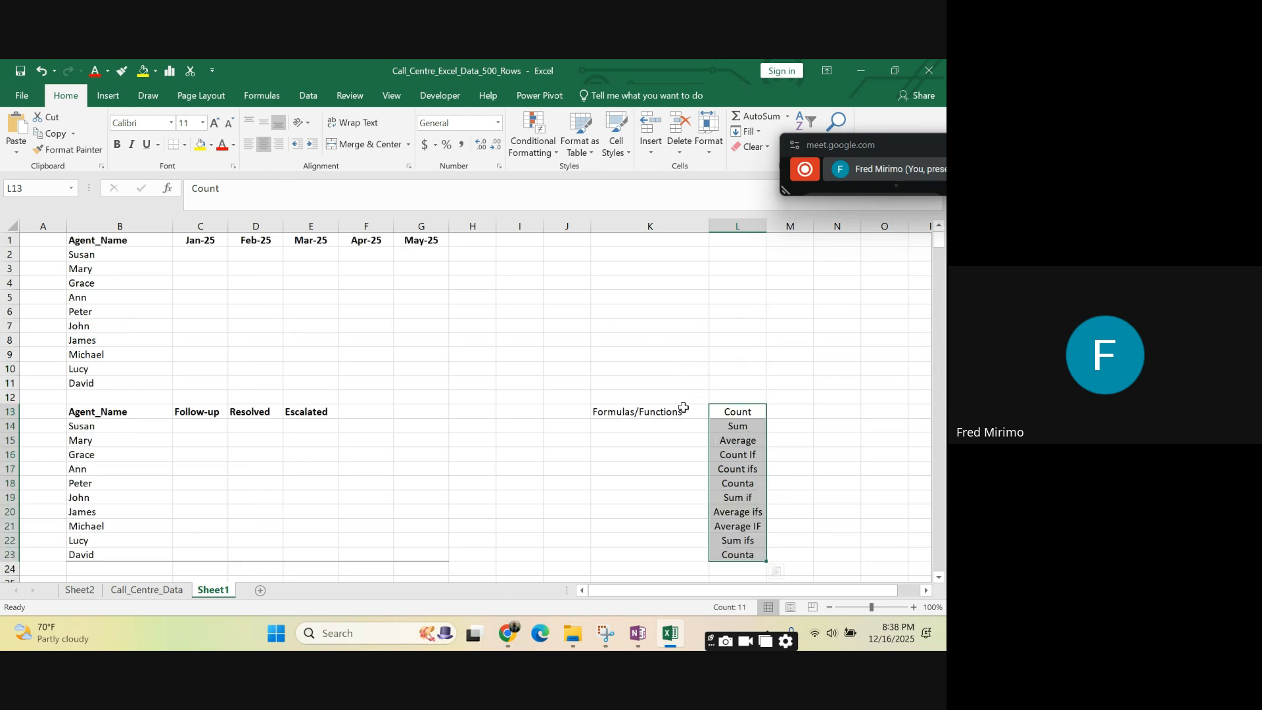
{"action": "left_click", "coordinate": [646, 413]}
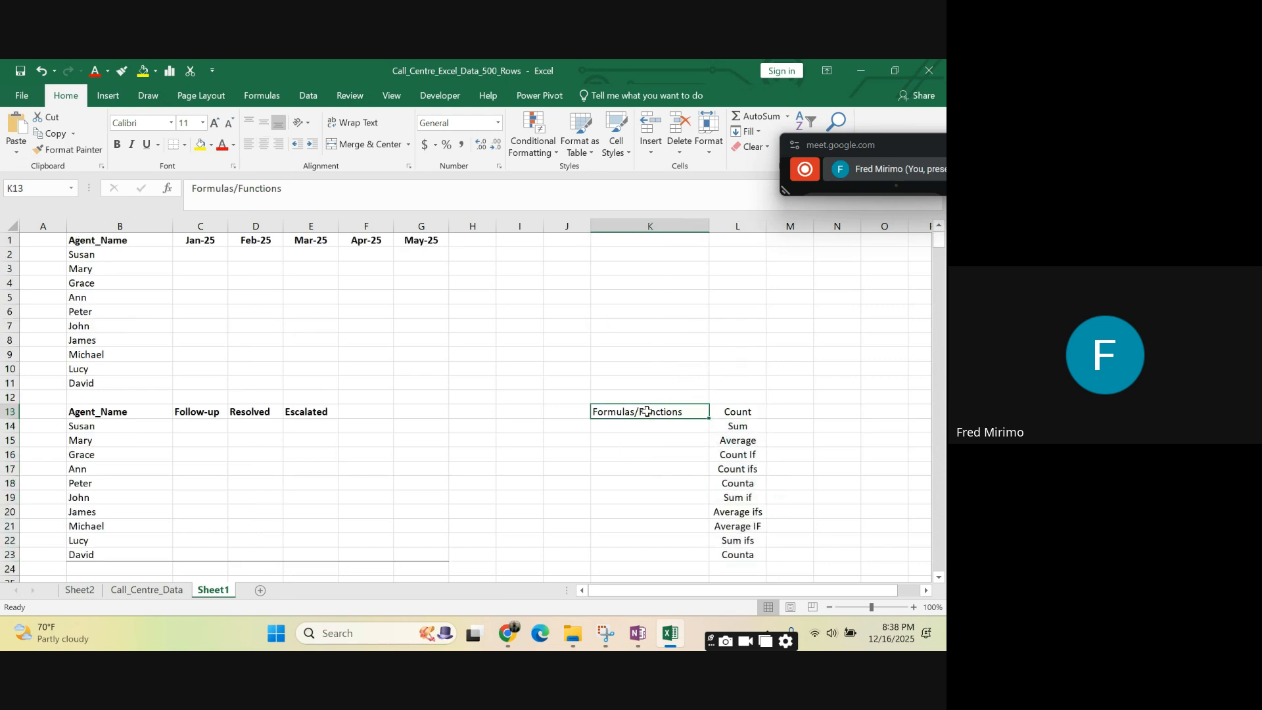
{"action": "key", "text": "Delete"}
{"action": "left_click", "coordinate": [794, 412]}
- Move the function list from L13:L23 to M1:M11, beside the first agent table
{"action": "left_click", "coordinate": [743, 421]}
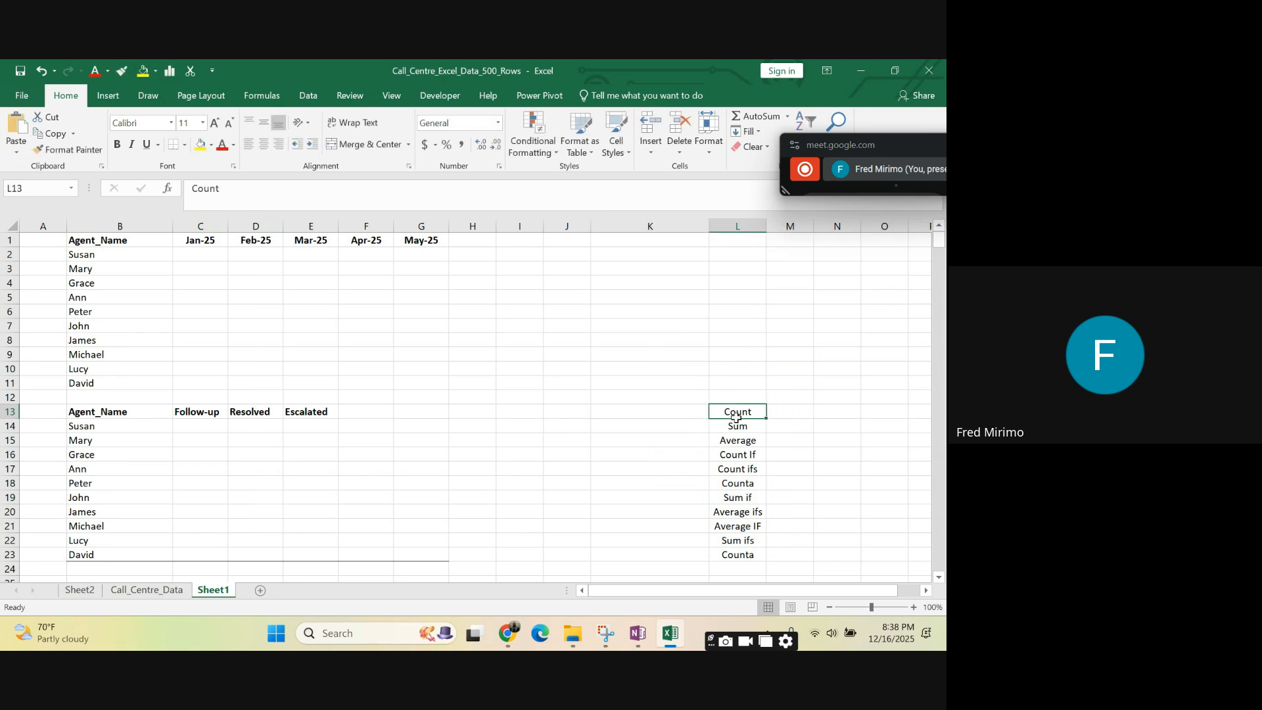
{"action": "key", "text": "shift+Down"}
{"action": "key", "text": "shift+Down"}
{"action": "key", "text": "shift+Down"}
{"action": "key", "text": "shift+Down"}
{"action": "key", "text": "shift+Down"}
{"action": "key", "text": "shift+Down"}
{"action": "key", "text": "shift+Down"}
{"action": "key", "text": "shift+Down"}
{"action": "key", "text": "shift+Down"}
{"action": "key", "text": "shift+Down"}
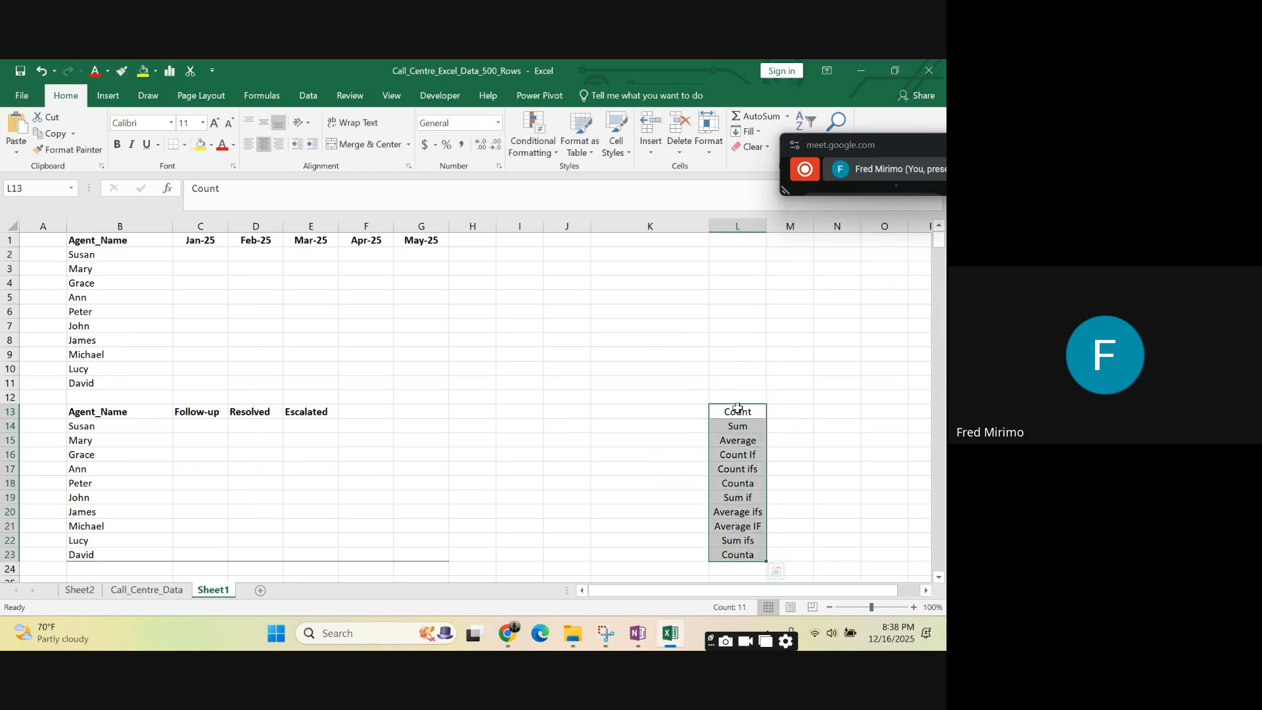
{"action": "left_click_drag", "start_coordinate": [736, 405], "coordinate": [778, 238]}
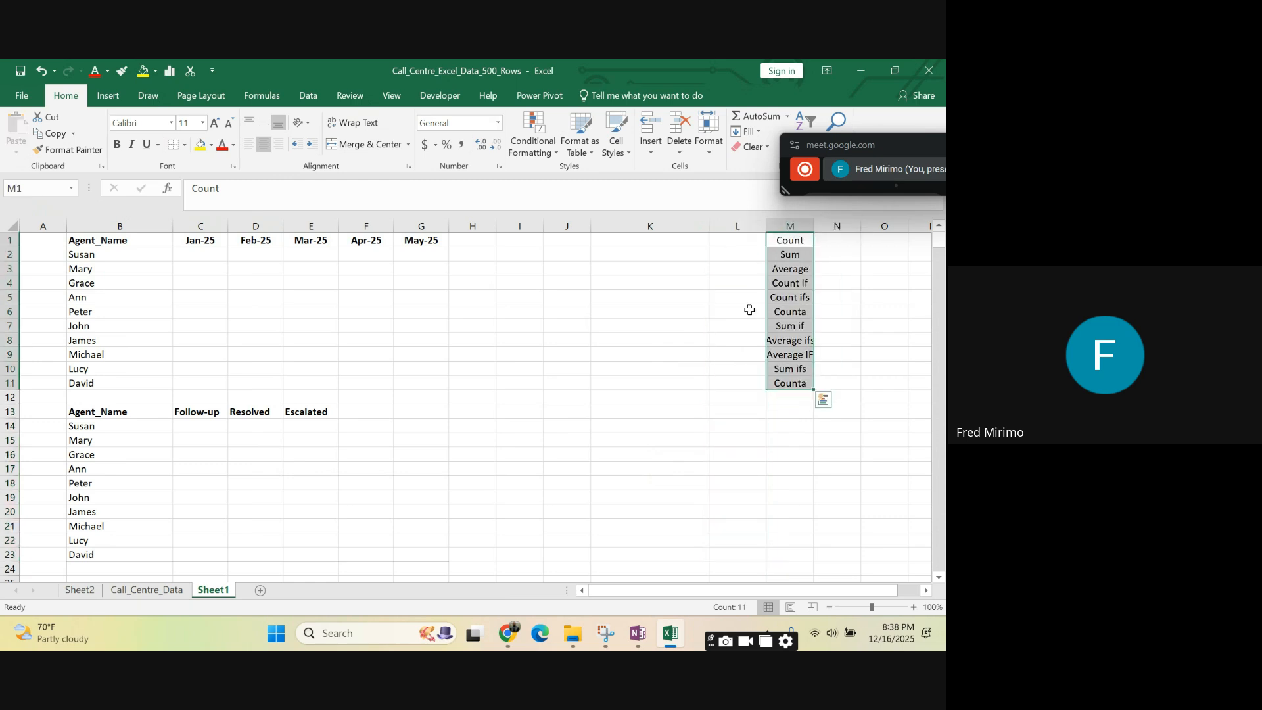
{"action": "left_click", "coordinate": [741, 323]}
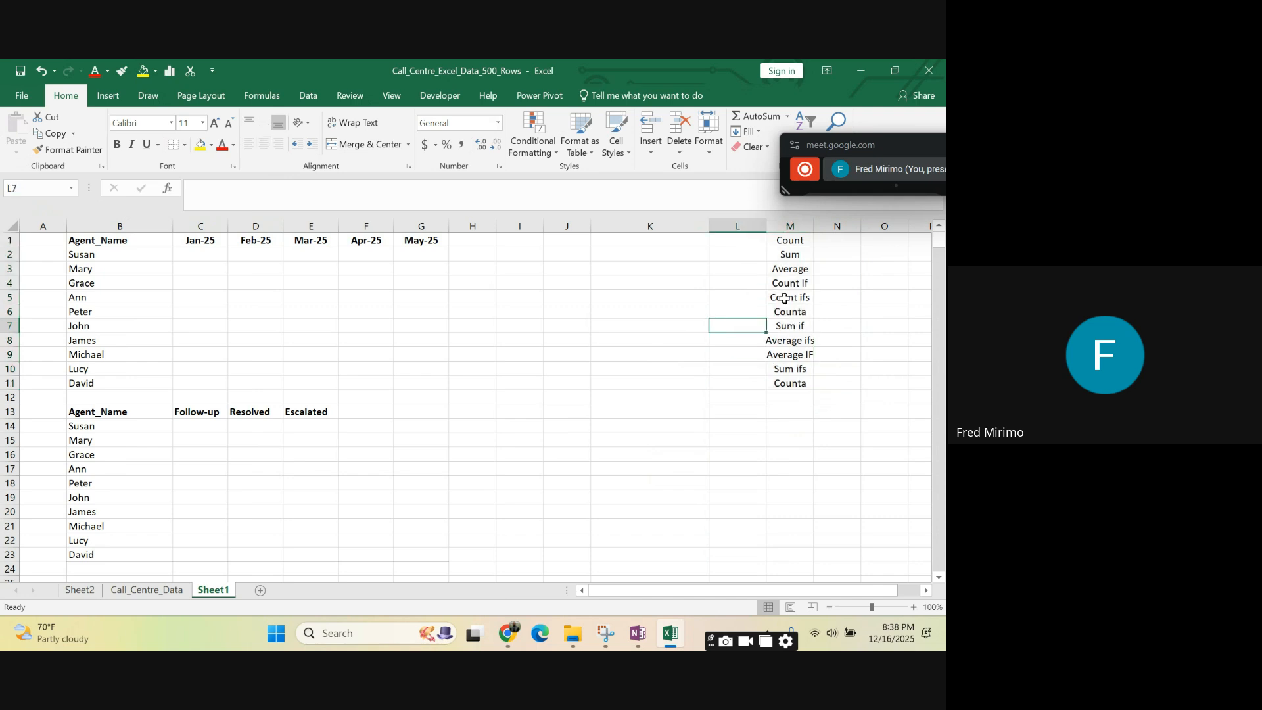
- Examine the function list in M1:M11, including the Count If and Sum if entries
{"action": "left_click", "coordinate": [789, 241]}
{"action": "left_click", "coordinate": [723, 397]}
{"action": "left_click", "coordinate": [680, 426]}
{"action": "scroll", "coordinate": [334, 402], "scroll_direction": "down", "scroll_amount": 3}
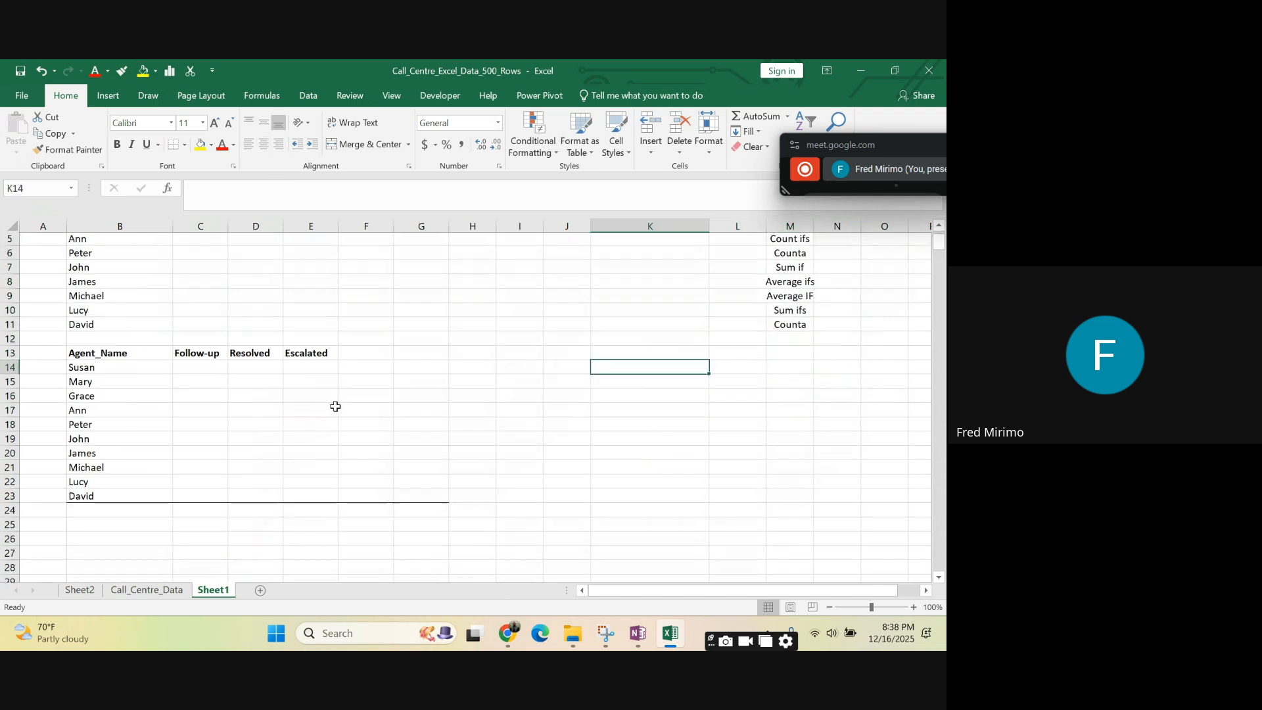
{"action": "scroll", "coordinate": [335, 403], "scroll_direction": "up", "scroll_amount": 3}
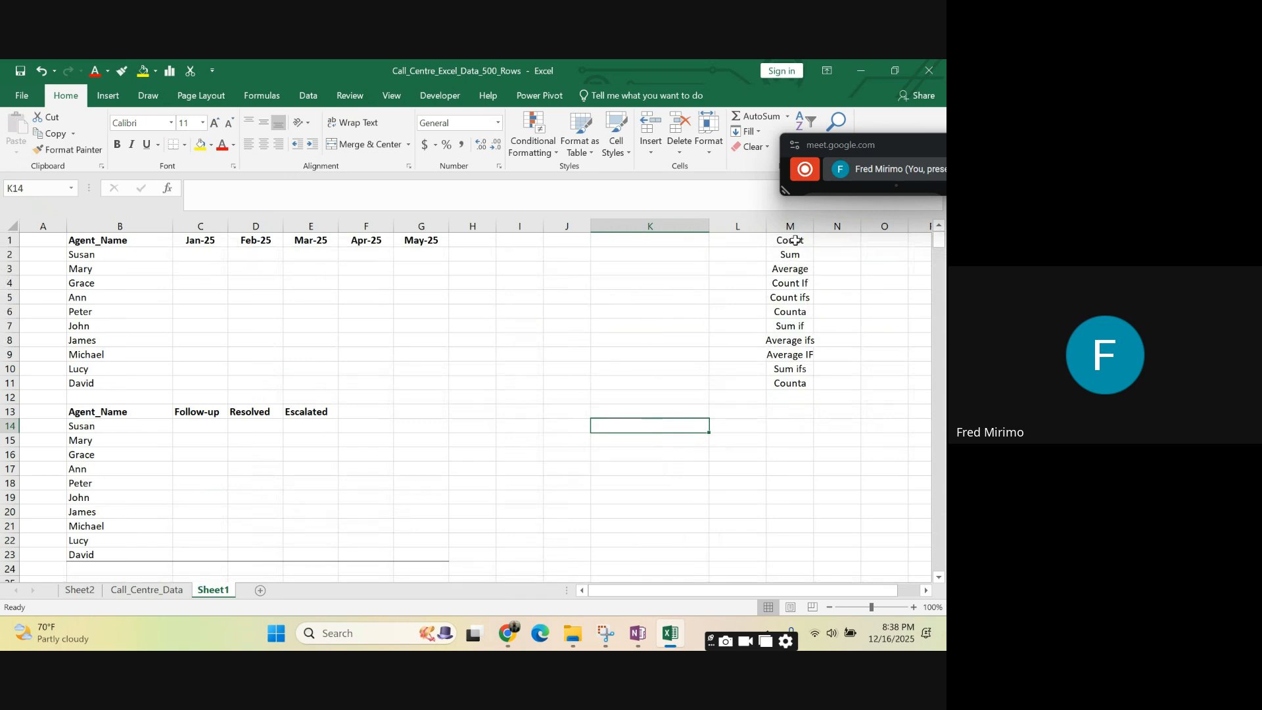
{"action": "left_click_drag", "start_coordinate": [790, 240], "coordinate": [792, 384]}
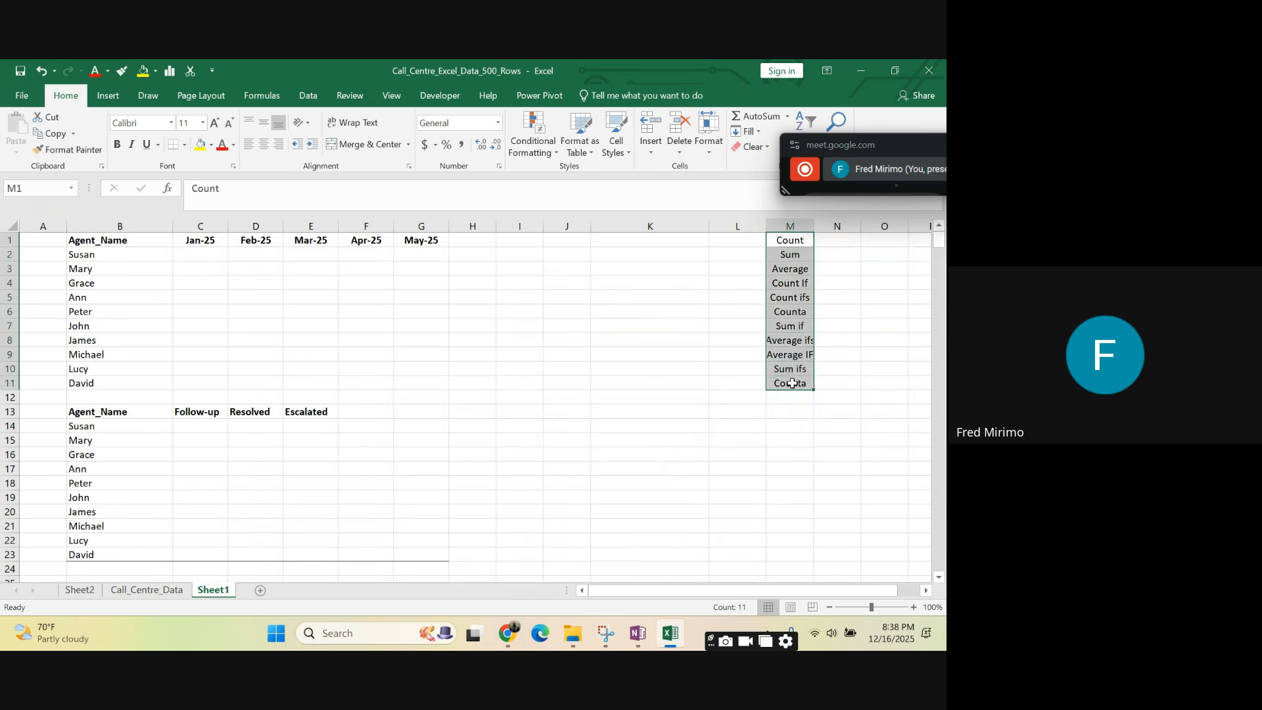
{"action": "left_click", "coordinate": [843, 251]}
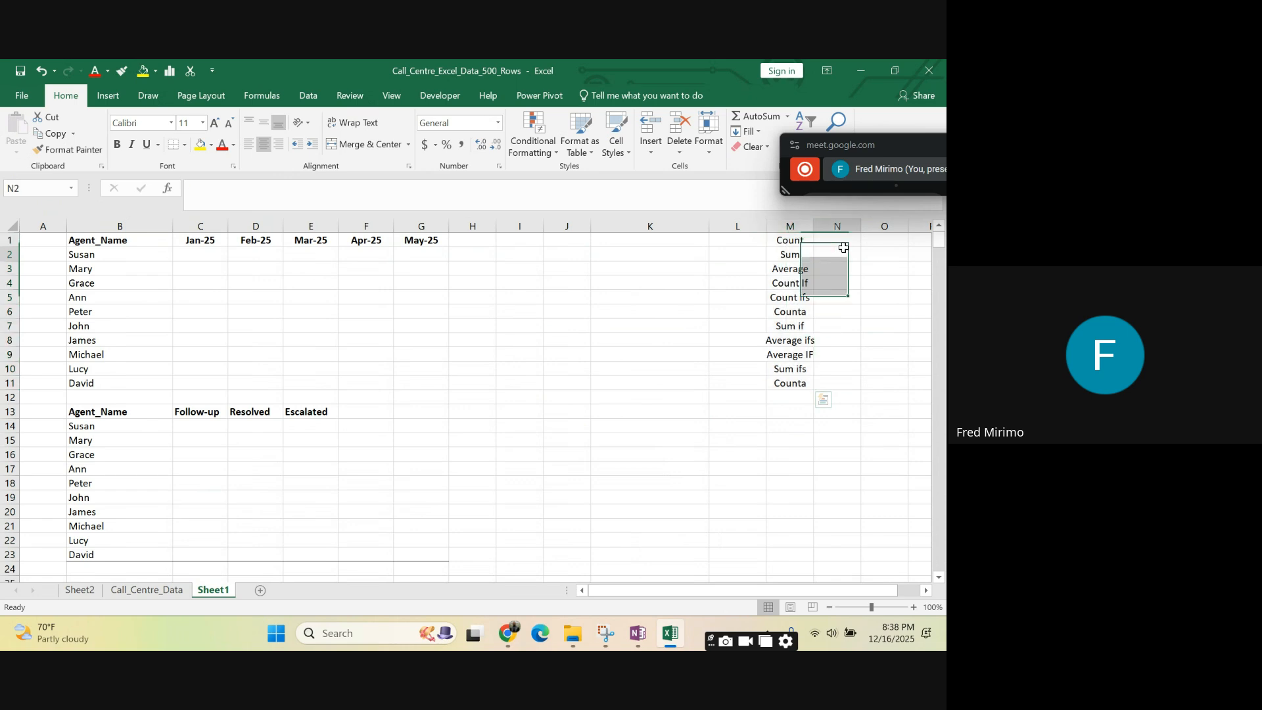
{"action": "left_click", "coordinate": [882, 252]}
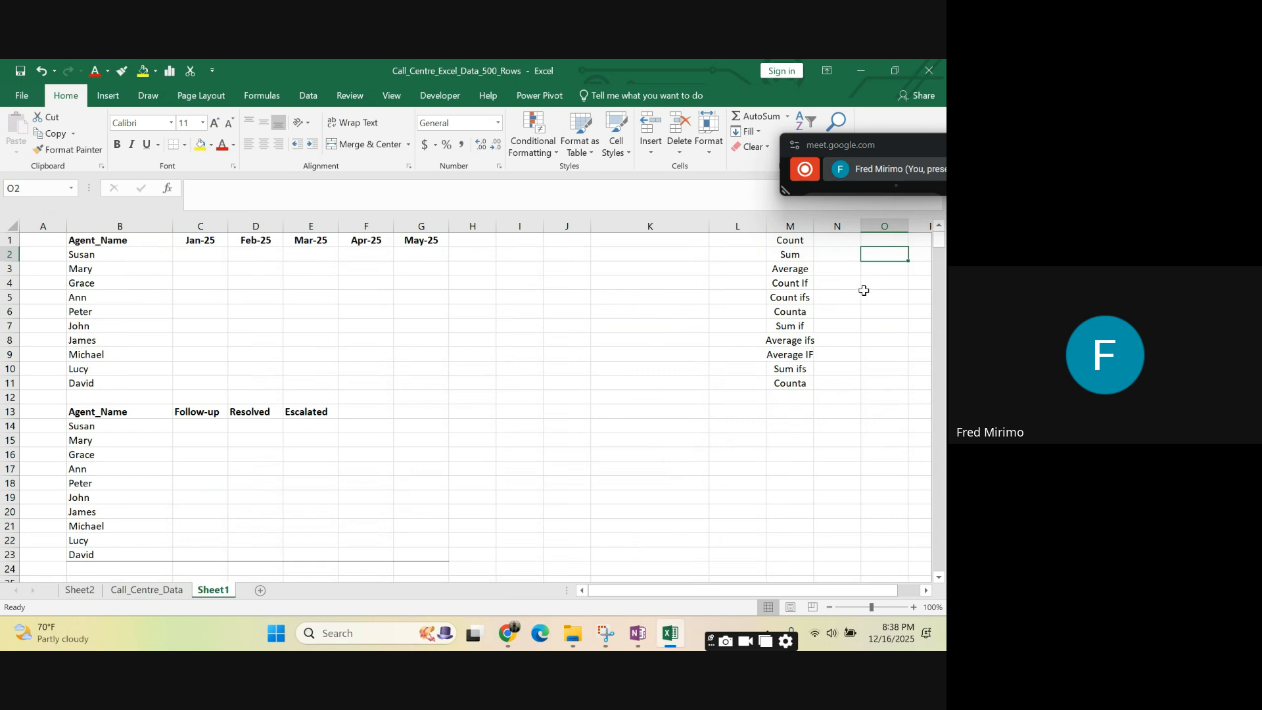
{"action": "key", "text": "Down"}
{"action": "key", "text": "Down"}
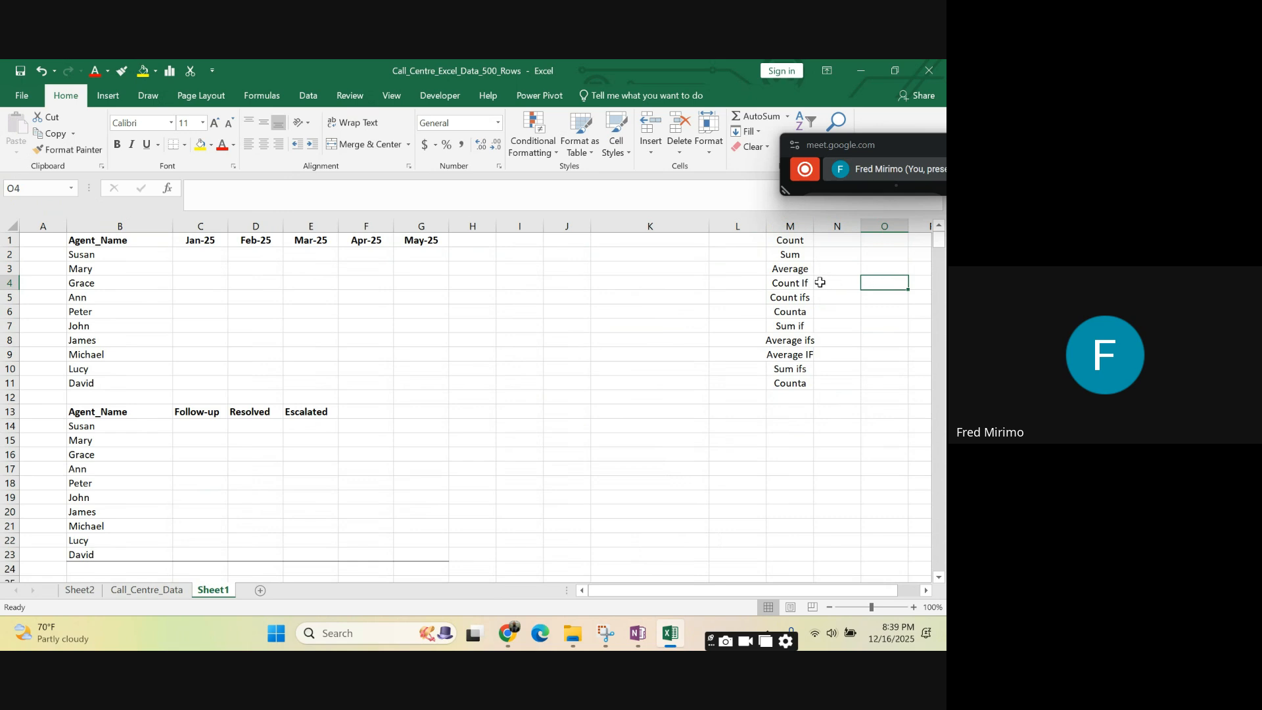
{"action": "left_click", "coordinate": [791, 284]}
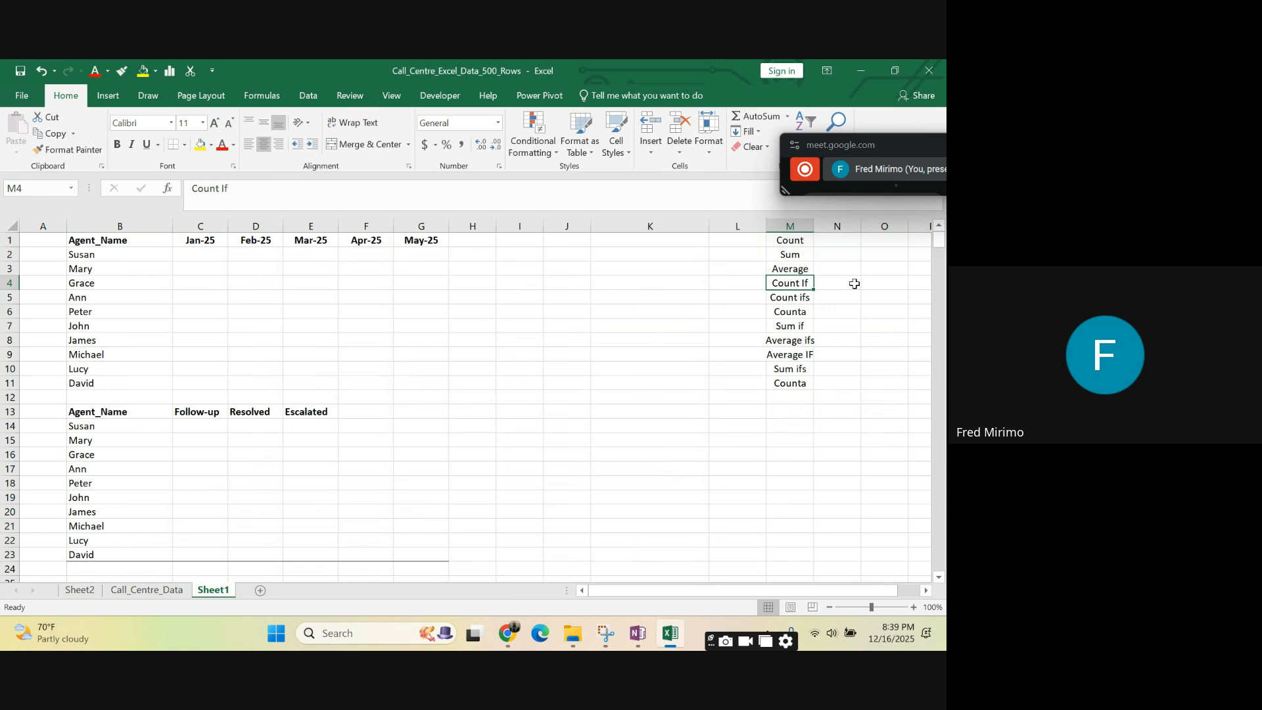
{"action": "left_click", "coordinate": [789, 325]}
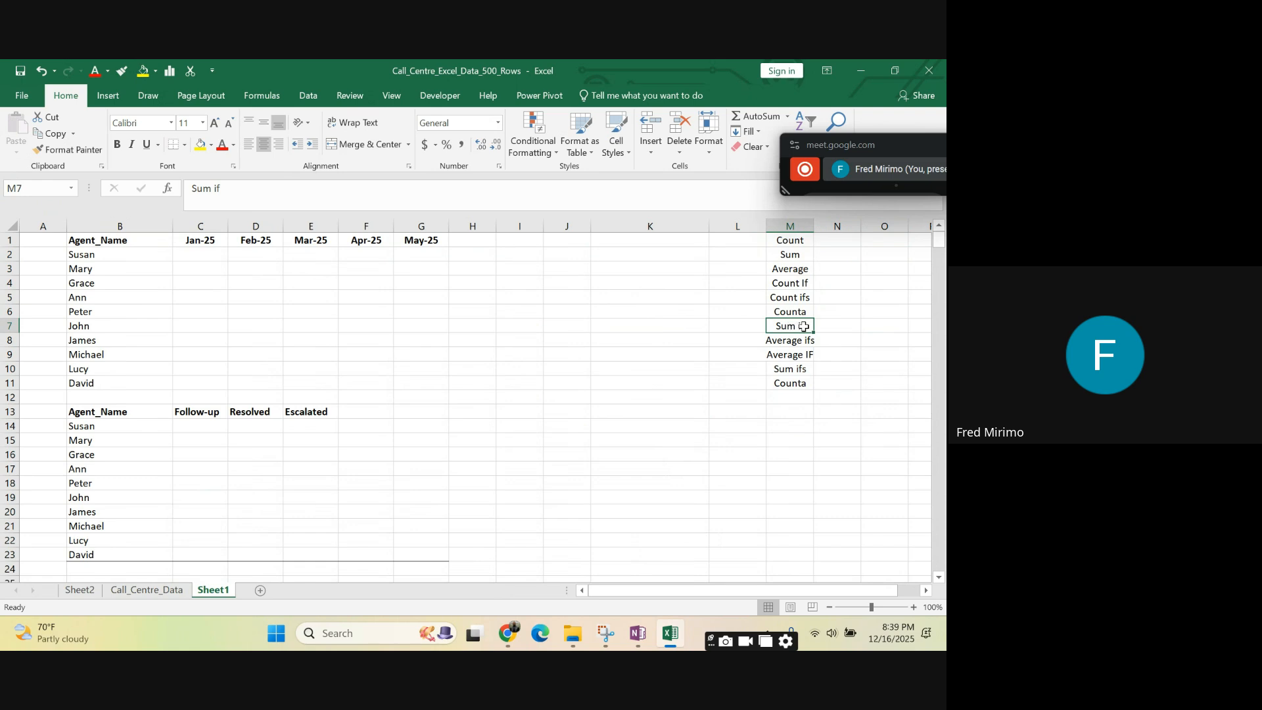
{"action": "left_click", "coordinate": [840, 326]}
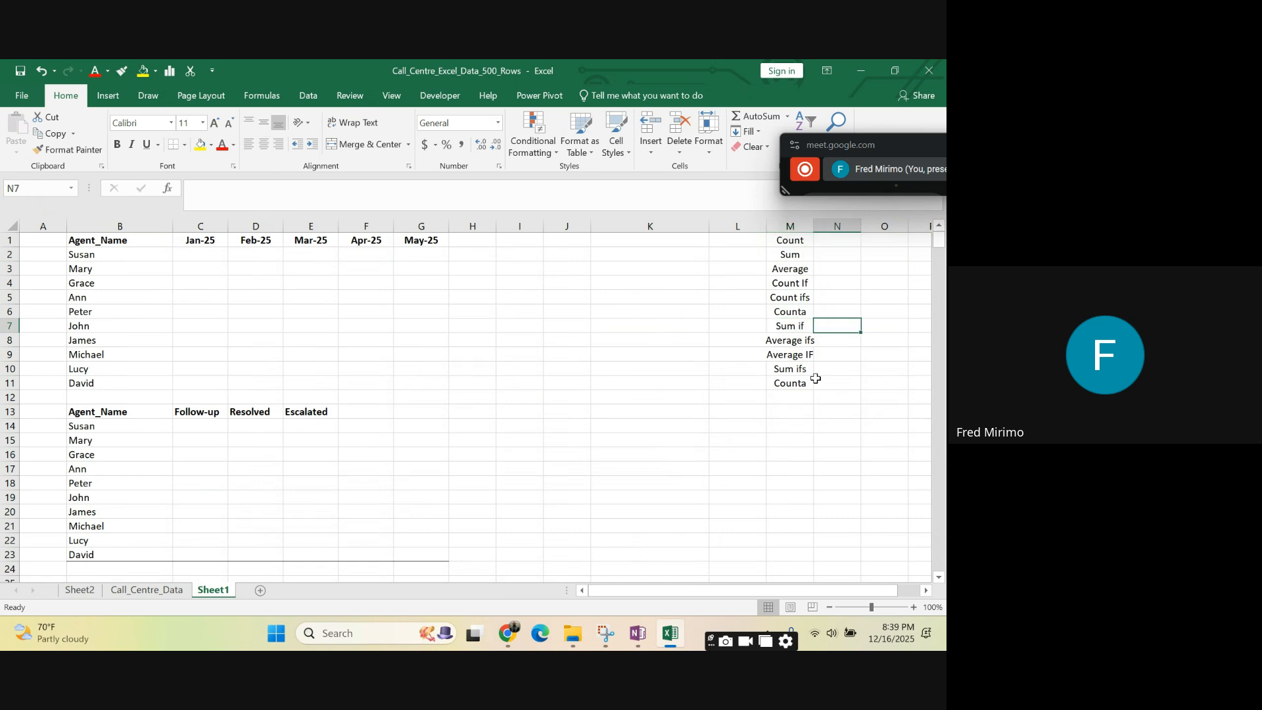
- Widen column M to fit the longest function names and review the Average IF, Average ifs and Count ifs entries
{"action": "left_click", "coordinate": [791, 356]}
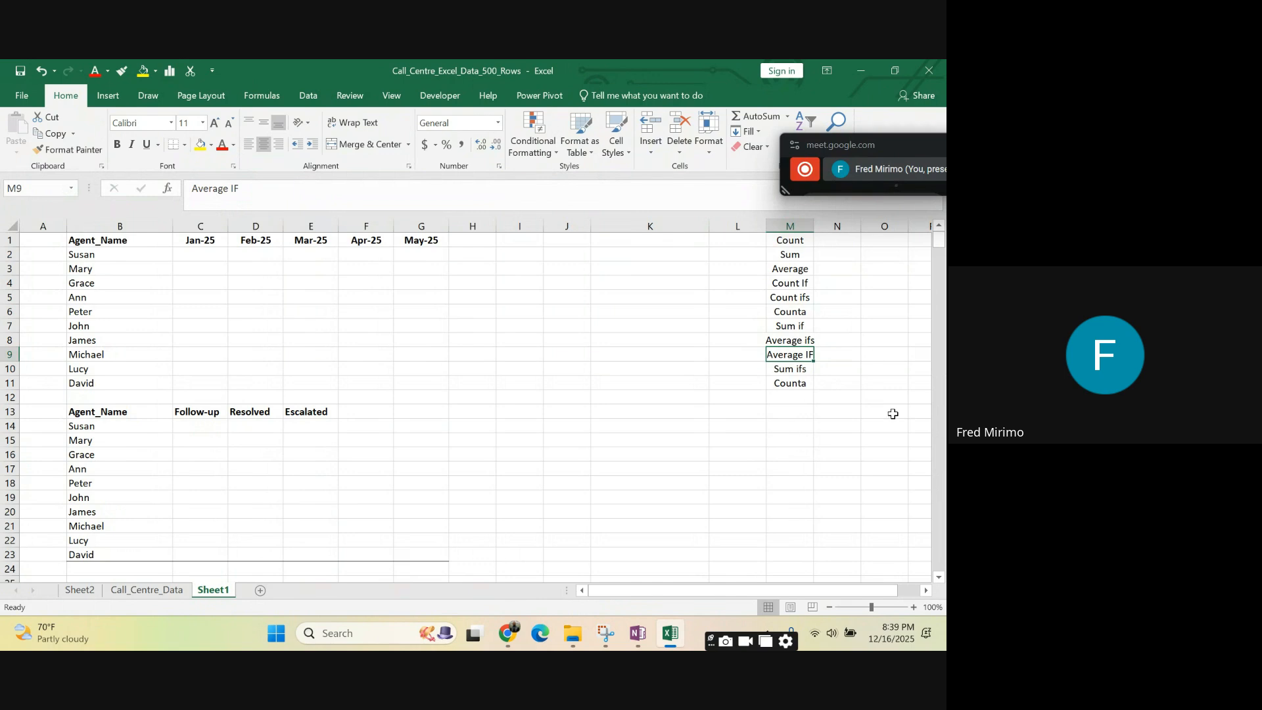
{"action": "left_click", "coordinate": [796, 338]}
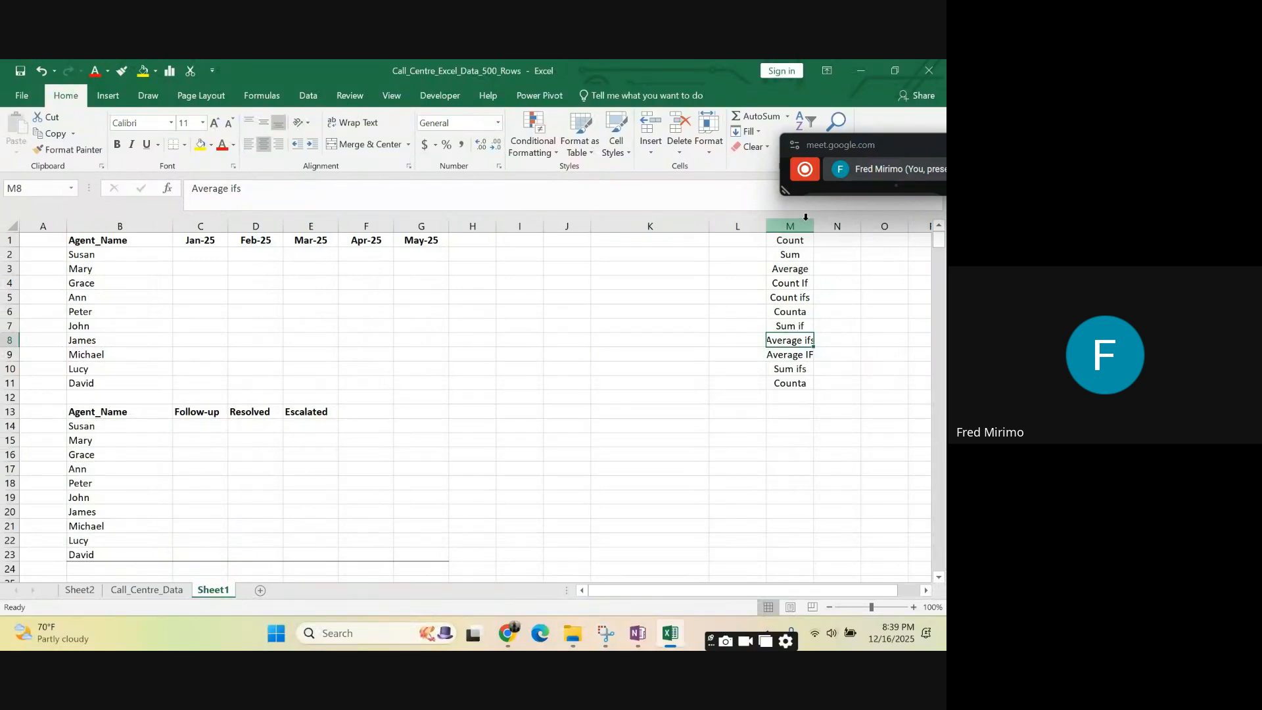
{"action": "left_click_drag", "start_coordinate": [814, 226], "coordinate": [830, 229]}
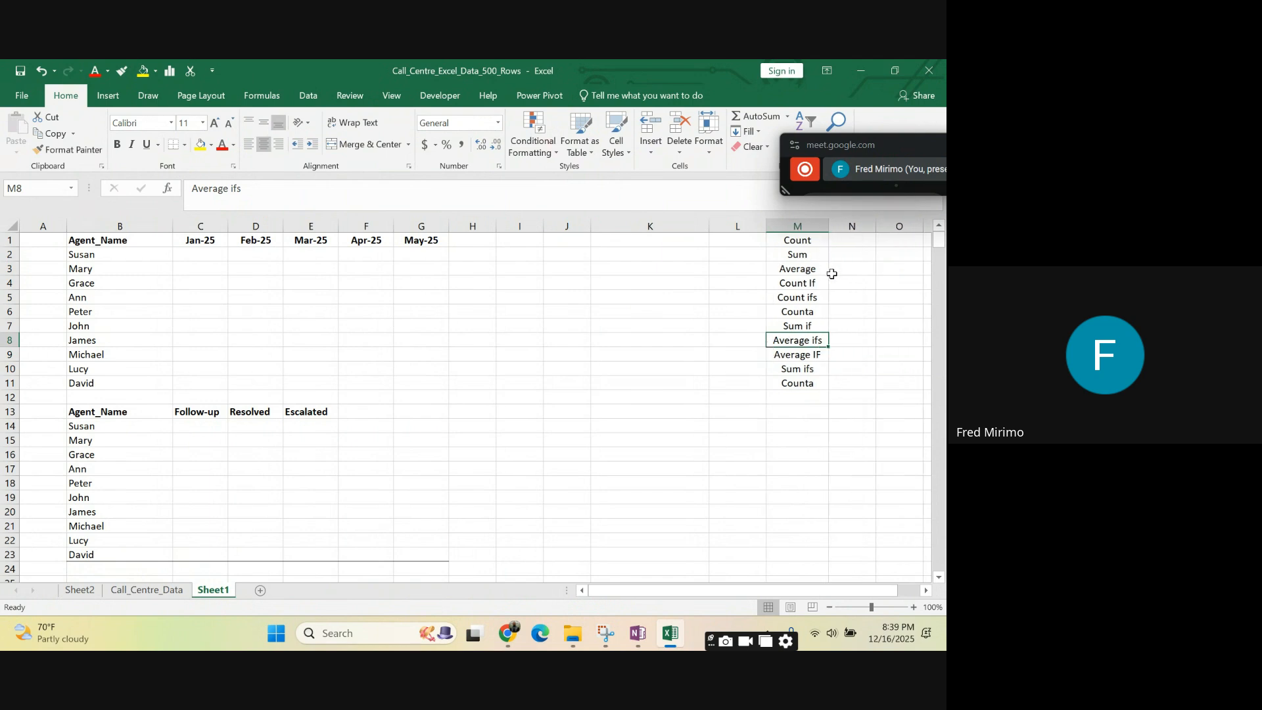
{"action": "left_click", "coordinate": [801, 357]}
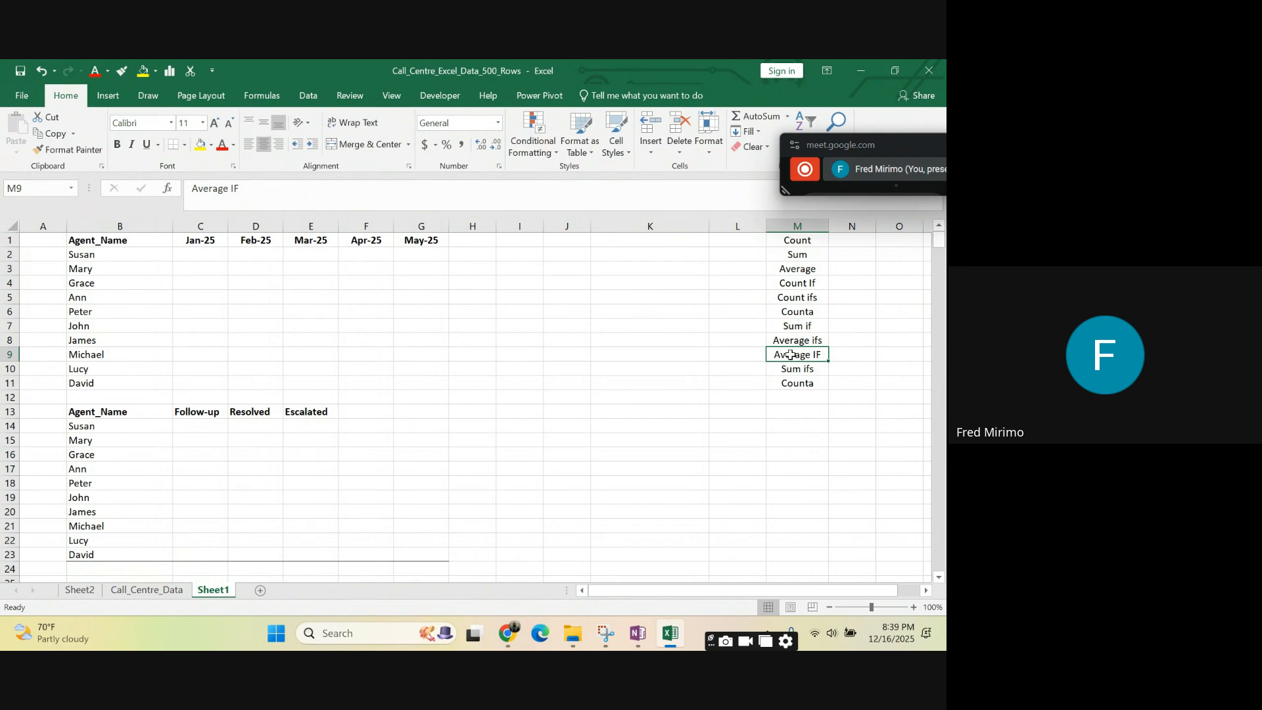
{"action": "left_click", "coordinate": [801, 339]}
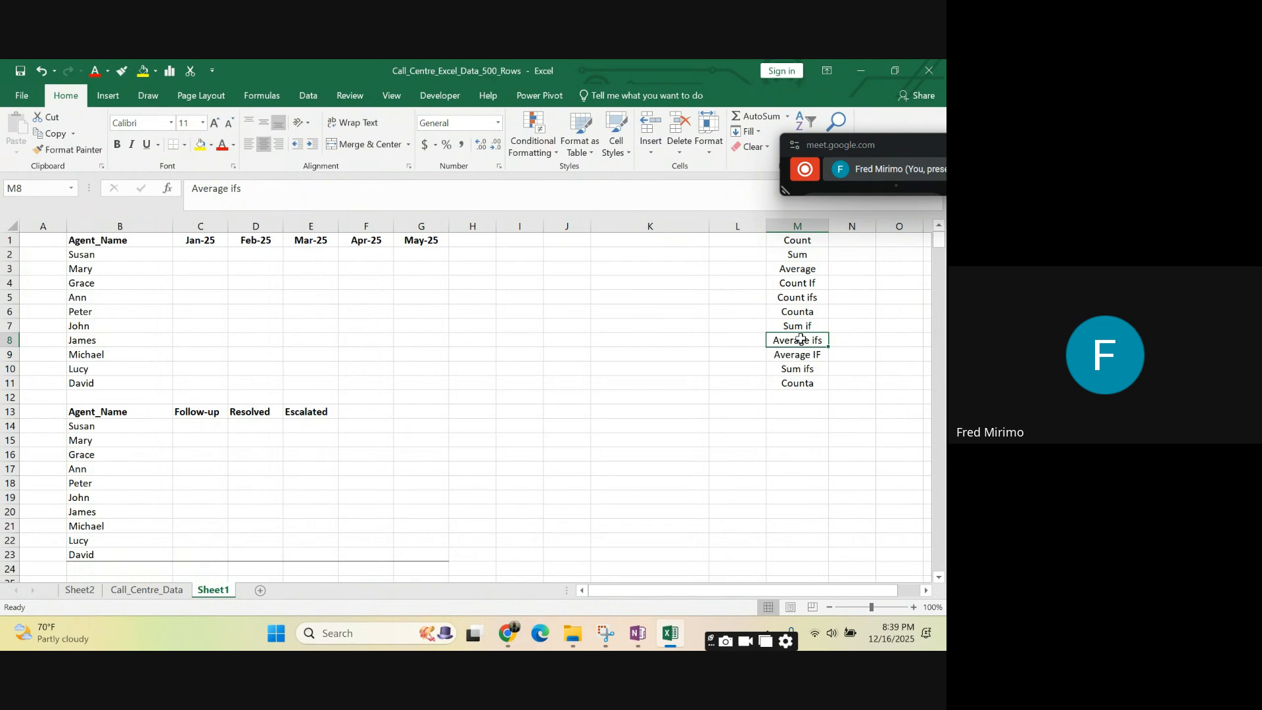
{"action": "left_click", "coordinate": [808, 300]}
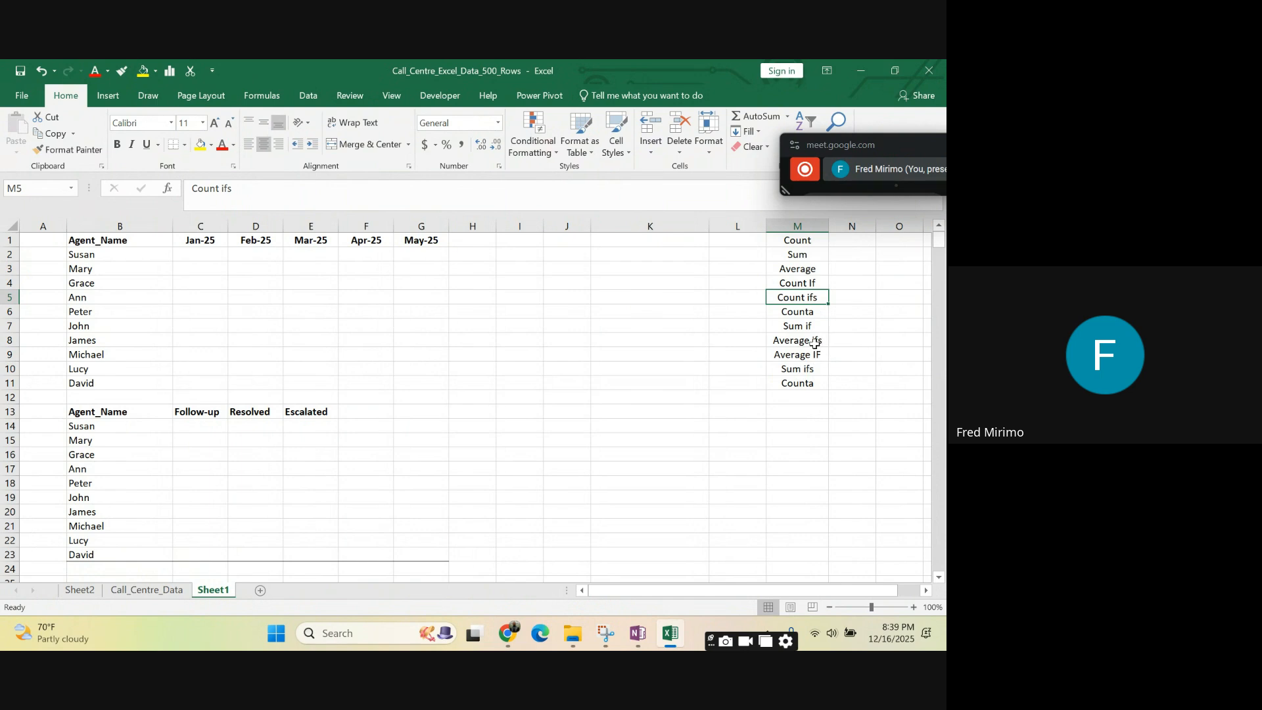
- Examine the second agent table in B13:E23, its agent names and its Follow-up, Resolved and Escalated columns
{"action": "left_click", "coordinate": [421, 410]}
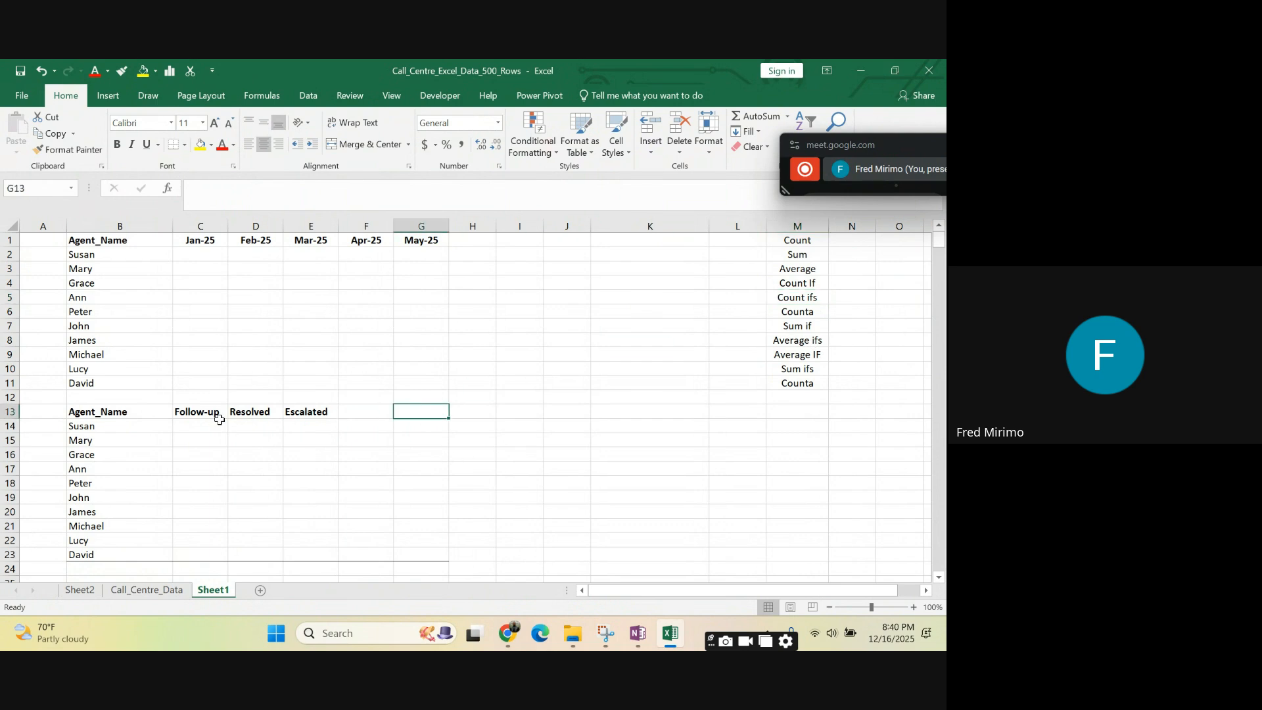
{"action": "scroll", "coordinate": [130, 435], "scroll_direction": "down", "scroll_amount": 1}
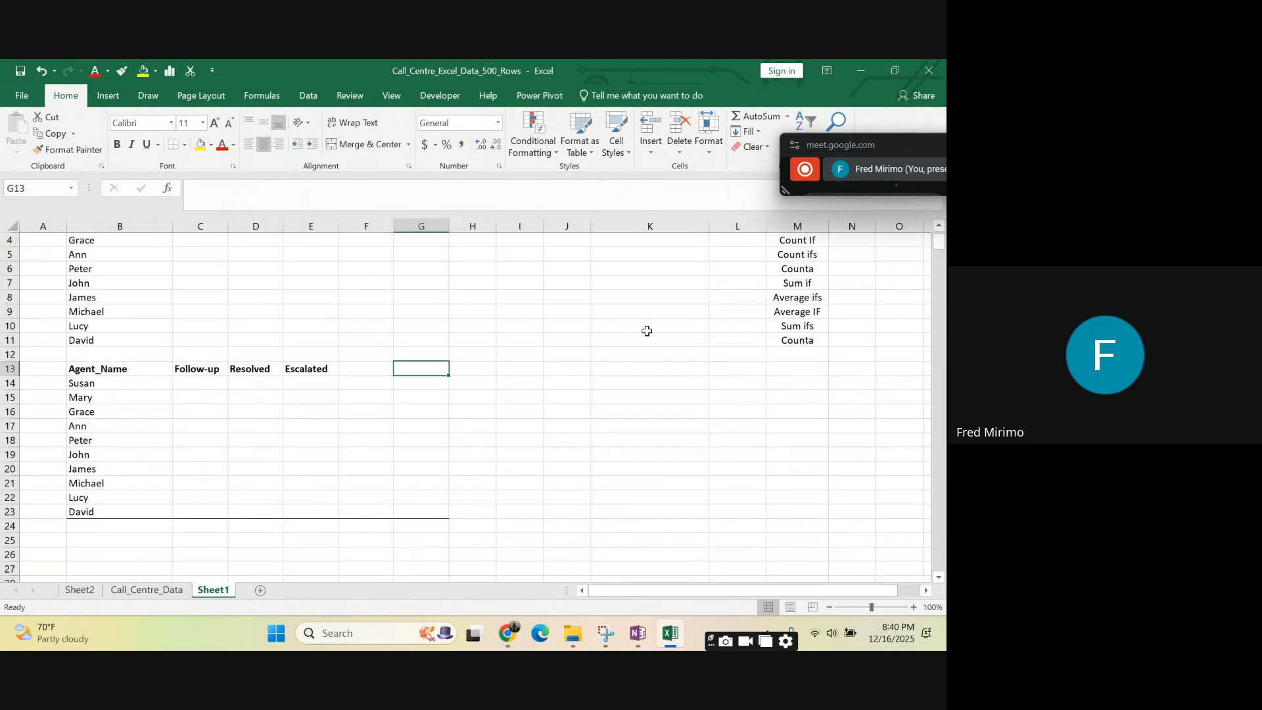
{"action": "scroll", "coordinate": [791, 311], "scroll_direction": "up", "scroll_amount": 1}
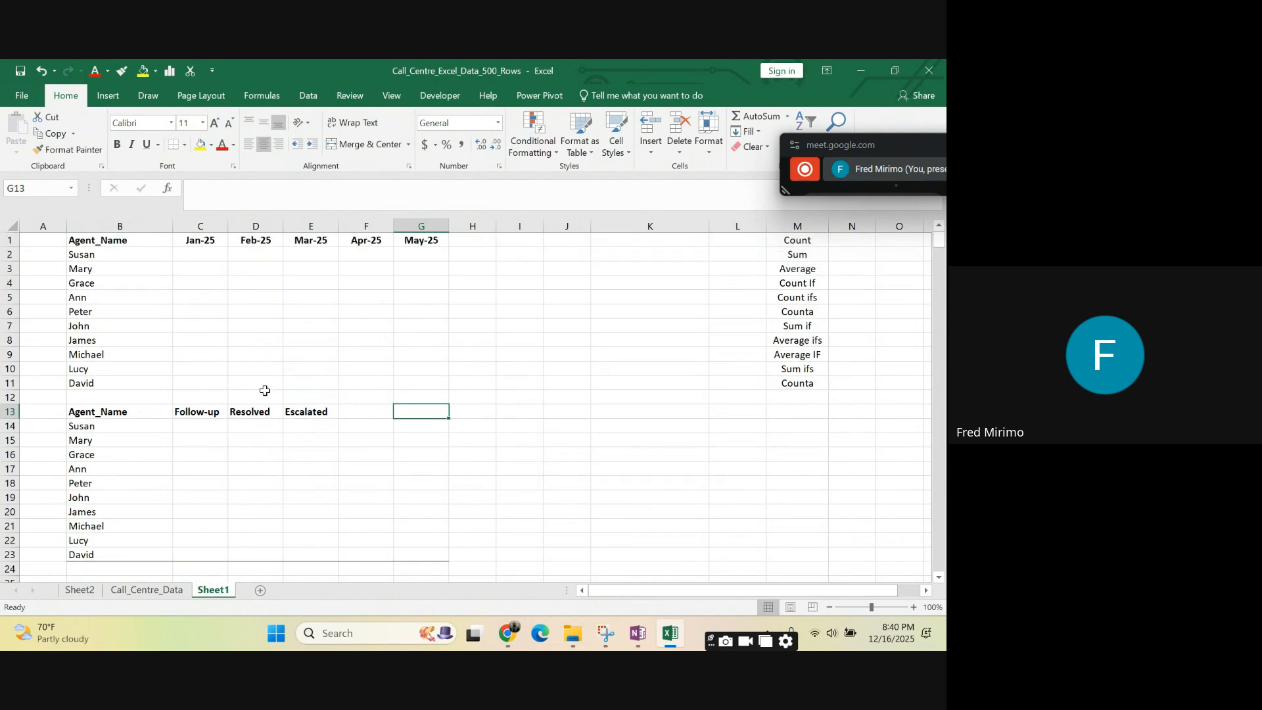
{"action": "left_click", "coordinate": [200, 426]}
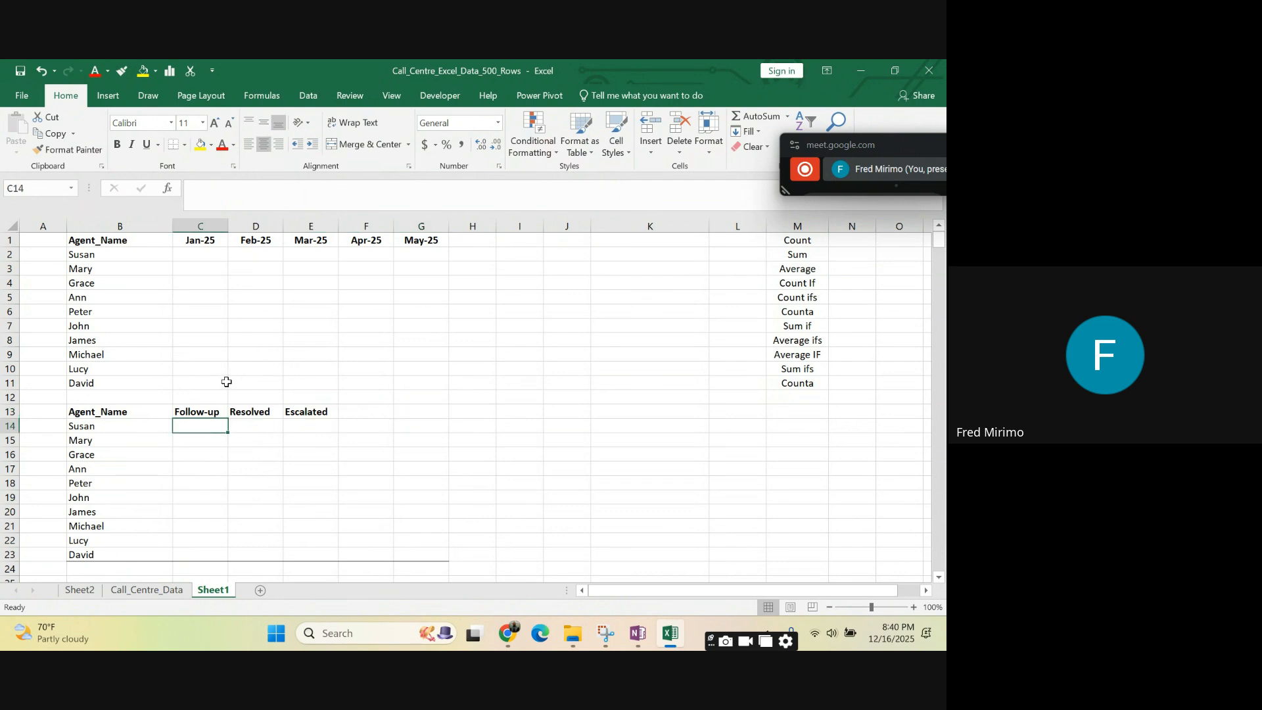
{"action": "scroll", "coordinate": [223, 380], "scroll_direction": "down", "scroll_amount": 1}
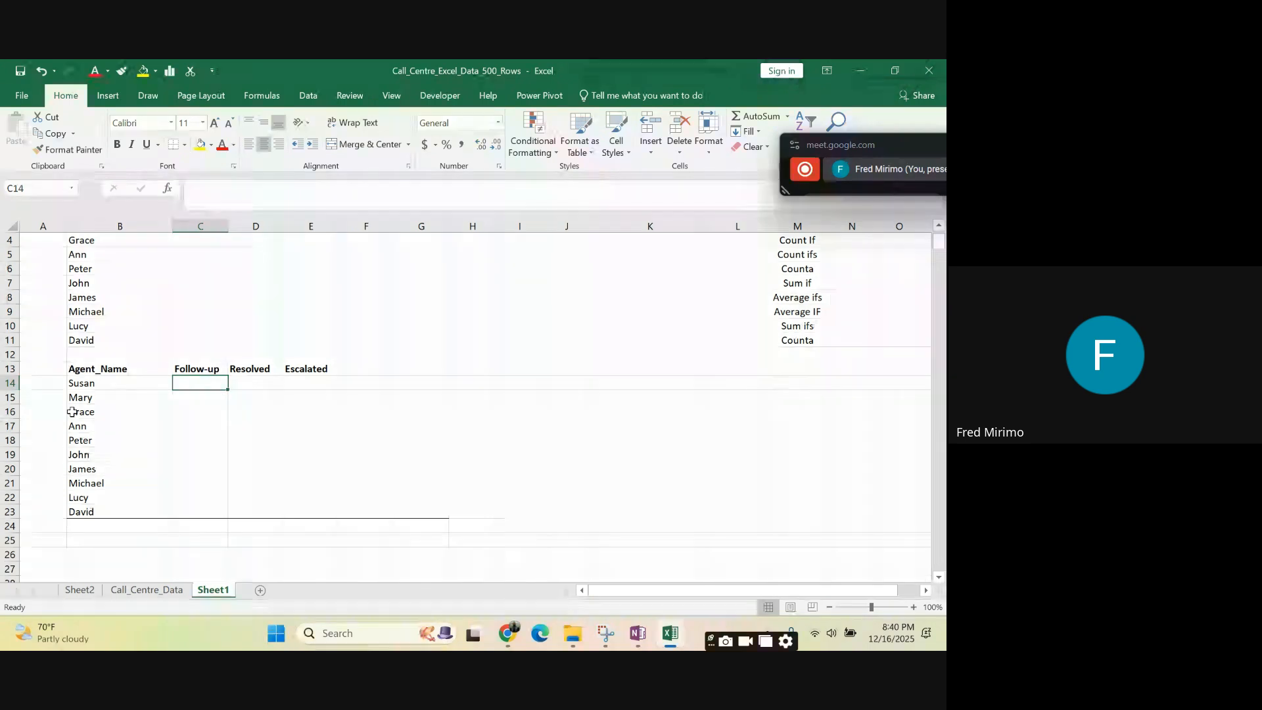
{"action": "left_click", "coordinate": [97, 370]}
{"action": "left_click_drag", "start_coordinate": [98, 369], "coordinate": [108, 513]}
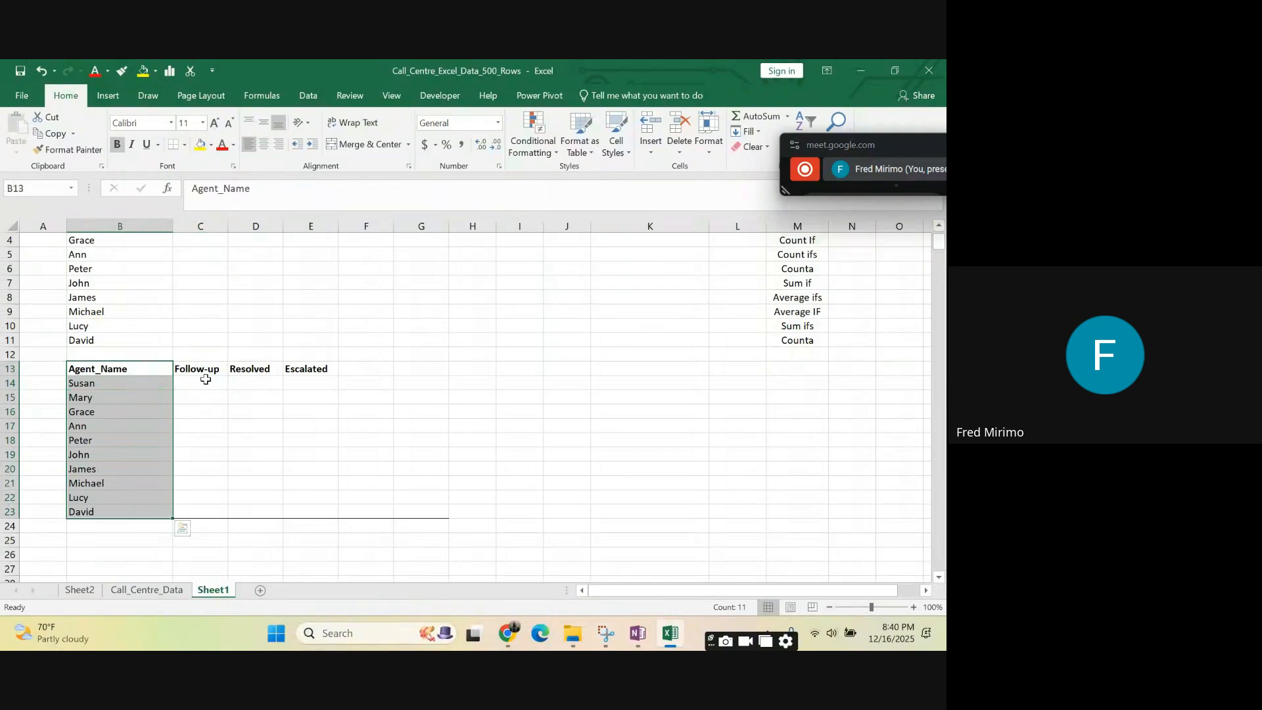
{"action": "left_click", "coordinate": [203, 380]}
{"action": "left_click", "coordinate": [250, 381]}
{"action": "left_click", "coordinate": [306, 379]}
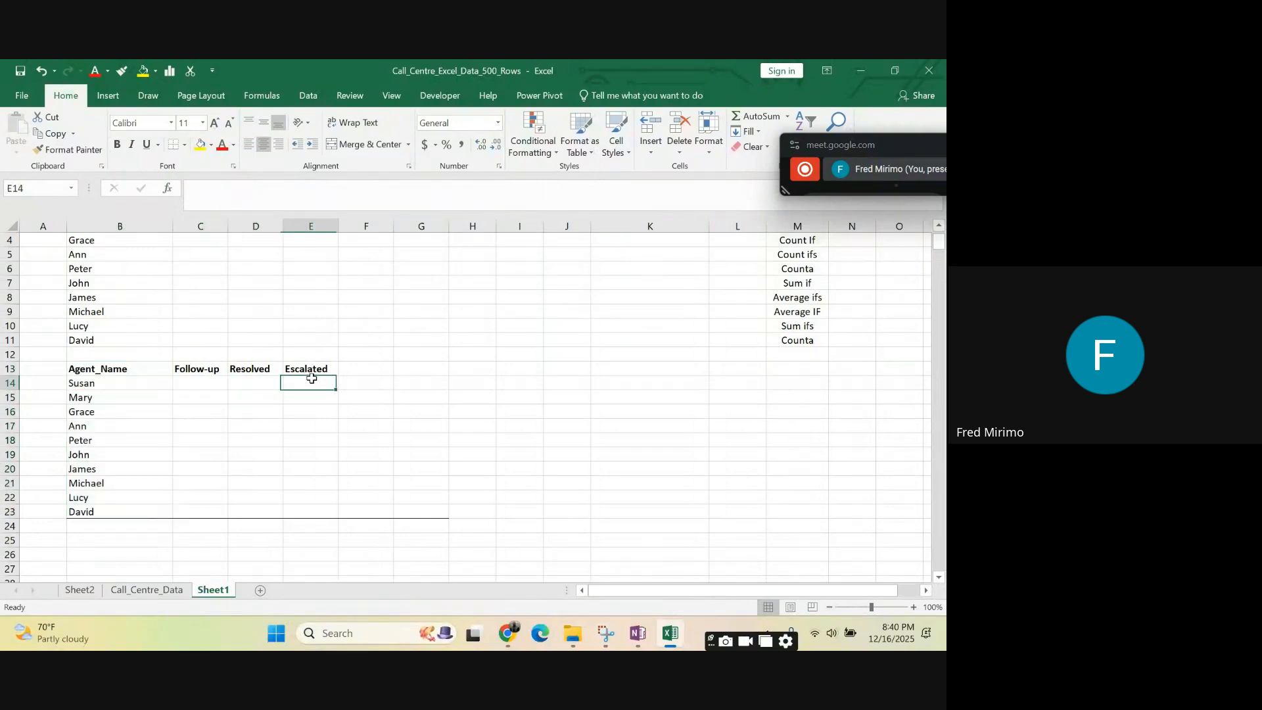
{"action": "left_click", "coordinate": [203, 382]}
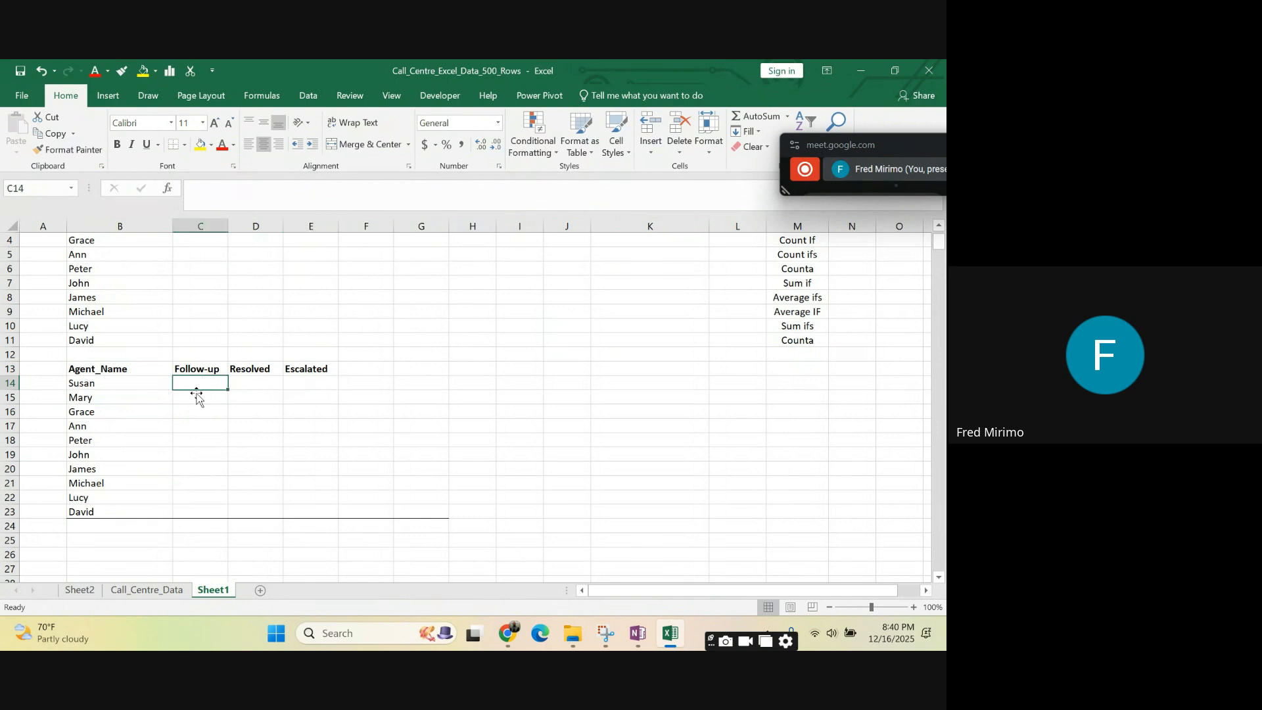
{"action": "left_click", "coordinate": [198, 511]}
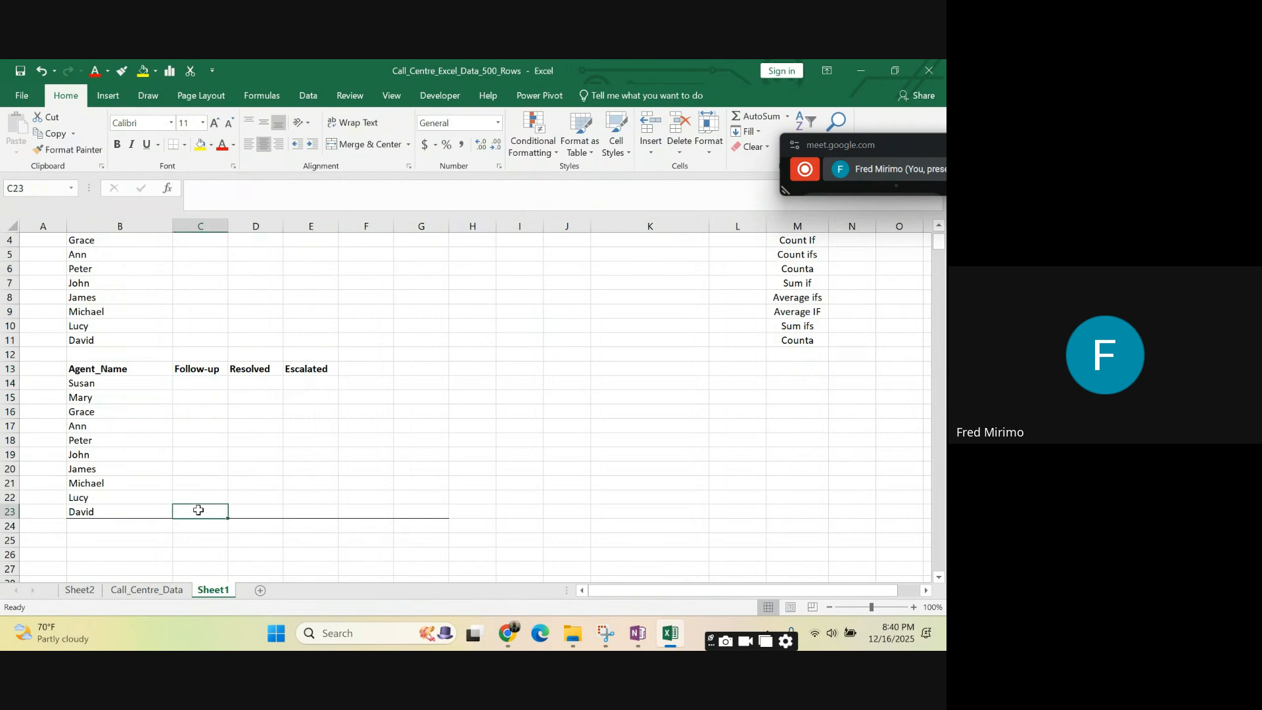
{"action": "left_click", "coordinate": [424, 422]}
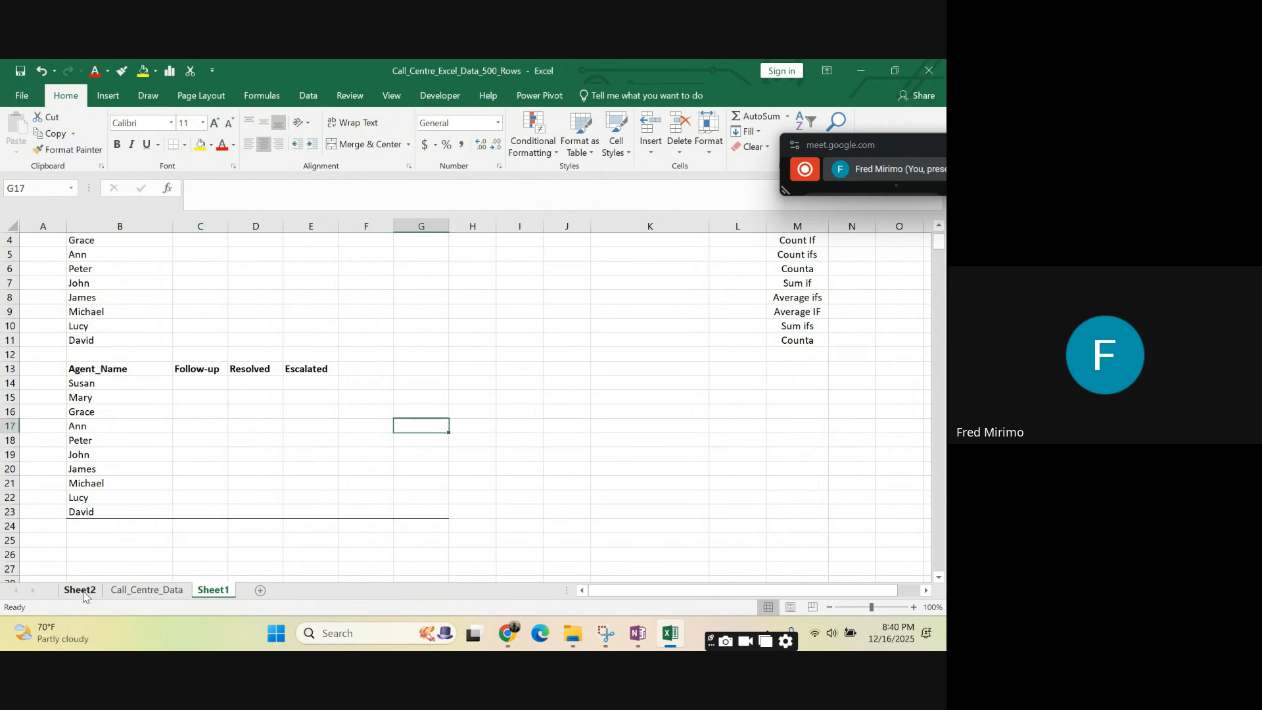
- Review the column headers on the Call_Centre_Data sheet, from Agent_ID and Agent_Name through Call_Outcome and Customer_Rating
{"action": "left_click", "coordinate": [154, 592]}
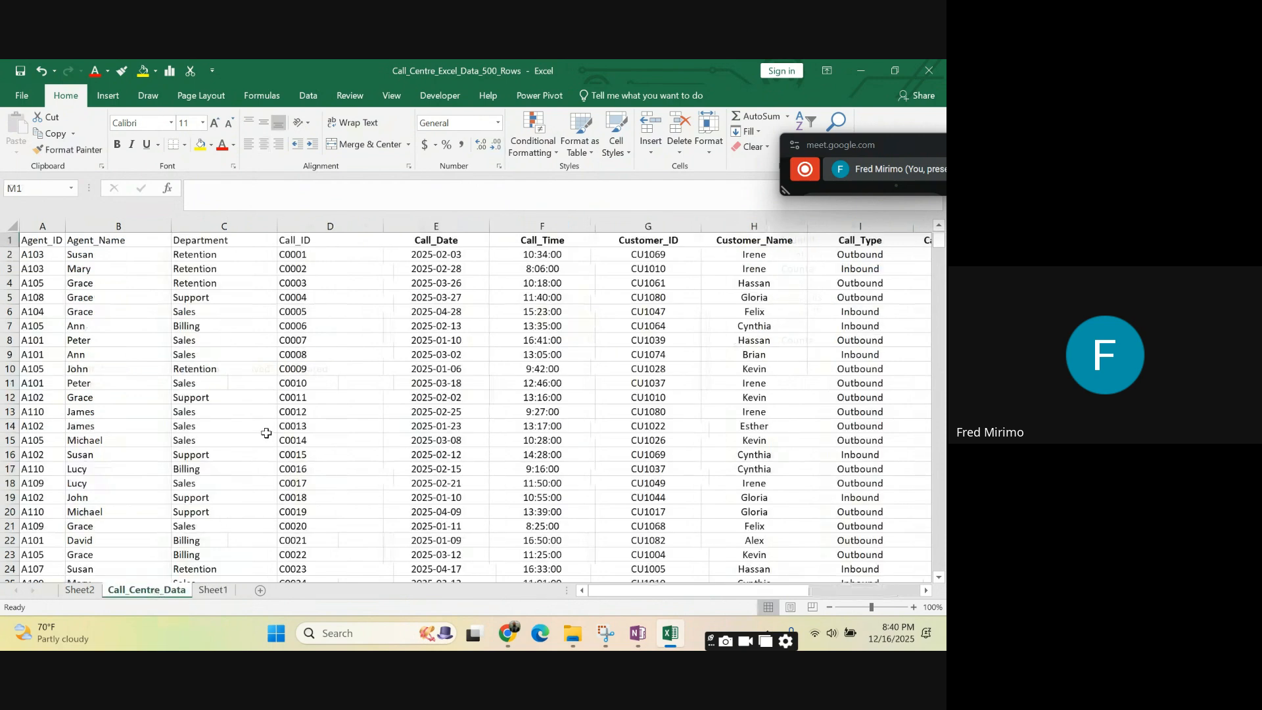
{"action": "left_click", "coordinate": [40, 225]}
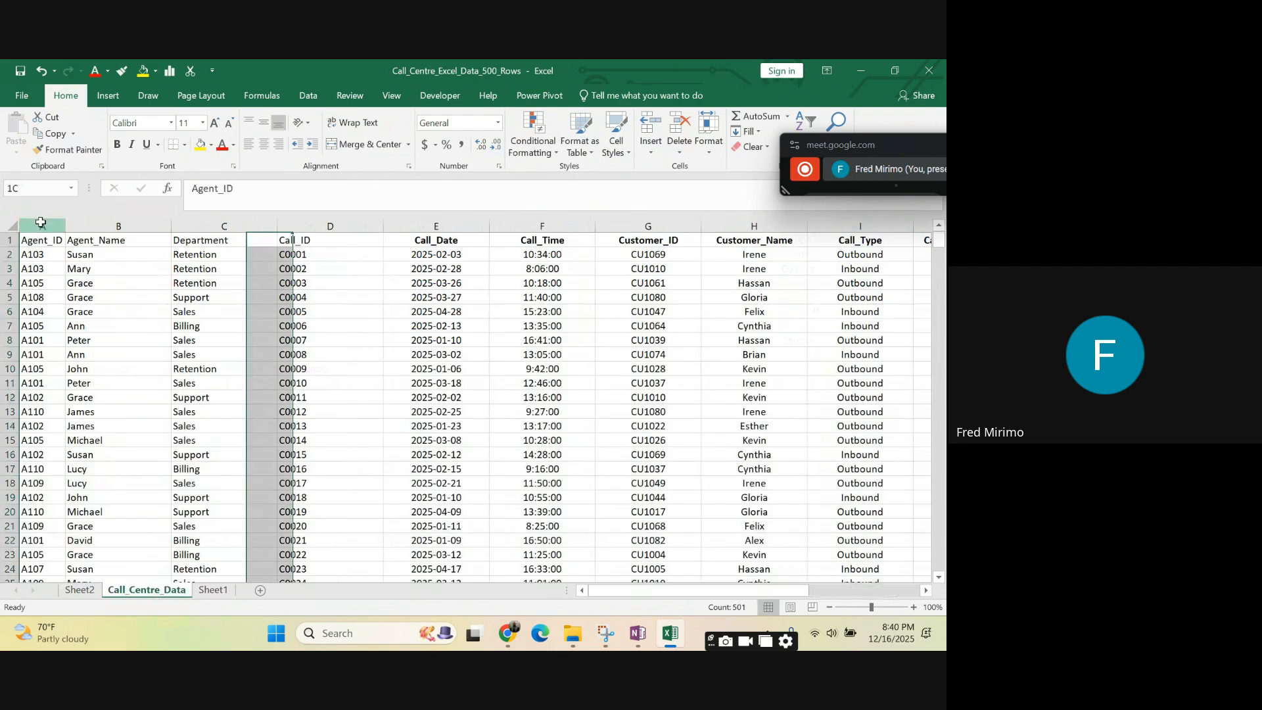
{"action": "left_click", "coordinate": [43, 242]}
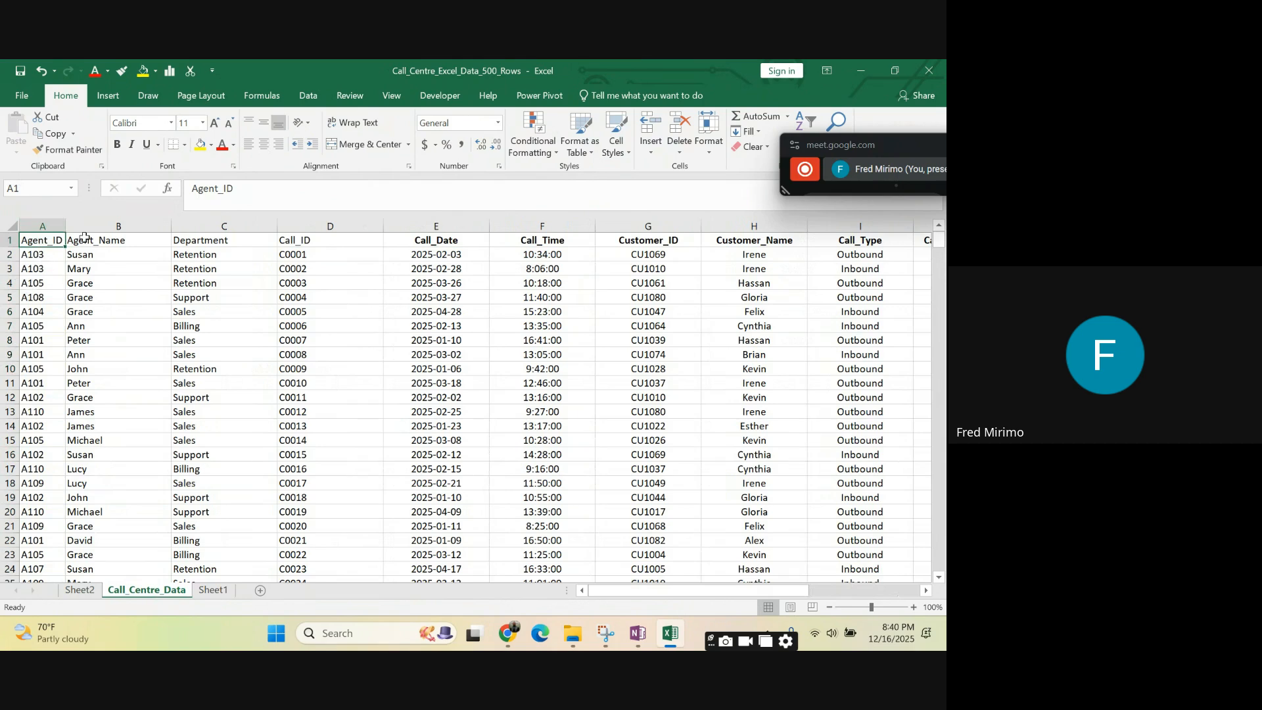
{"action": "left_click", "coordinate": [112, 239]}
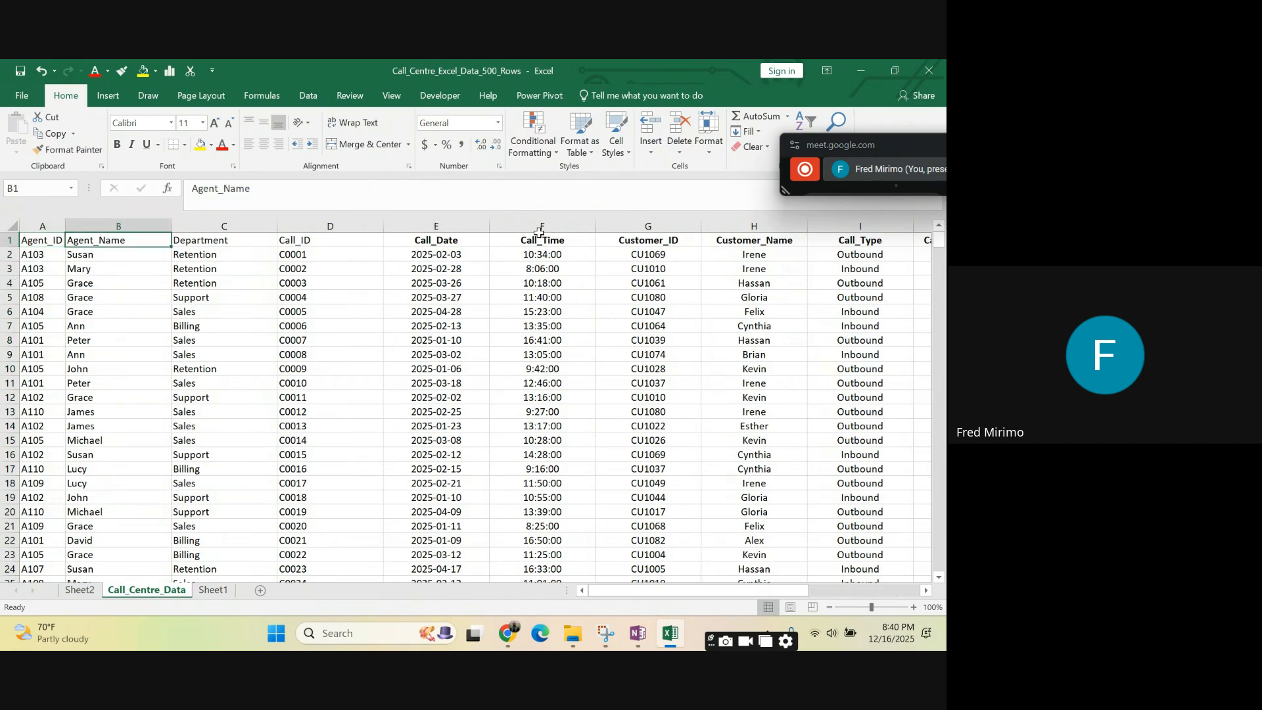
{"action": "left_click", "coordinate": [219, 238]}
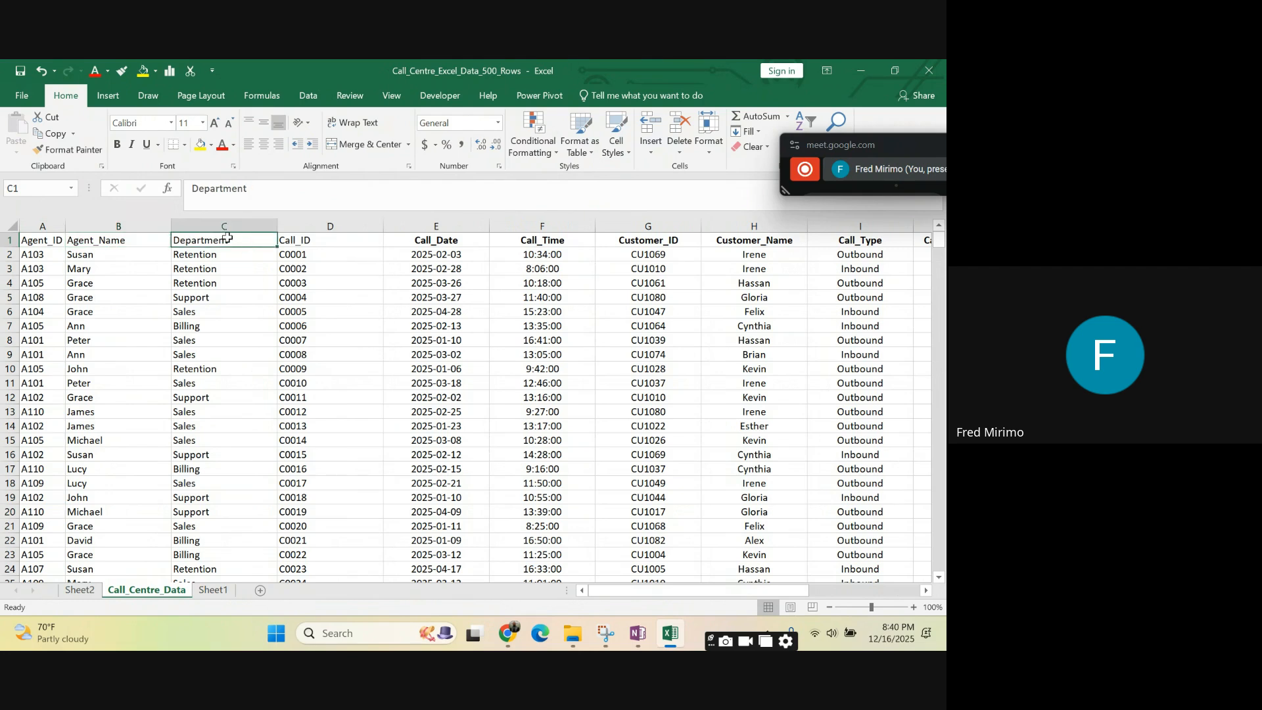
{"action": "left_click", "coordinate": [315, 241]}
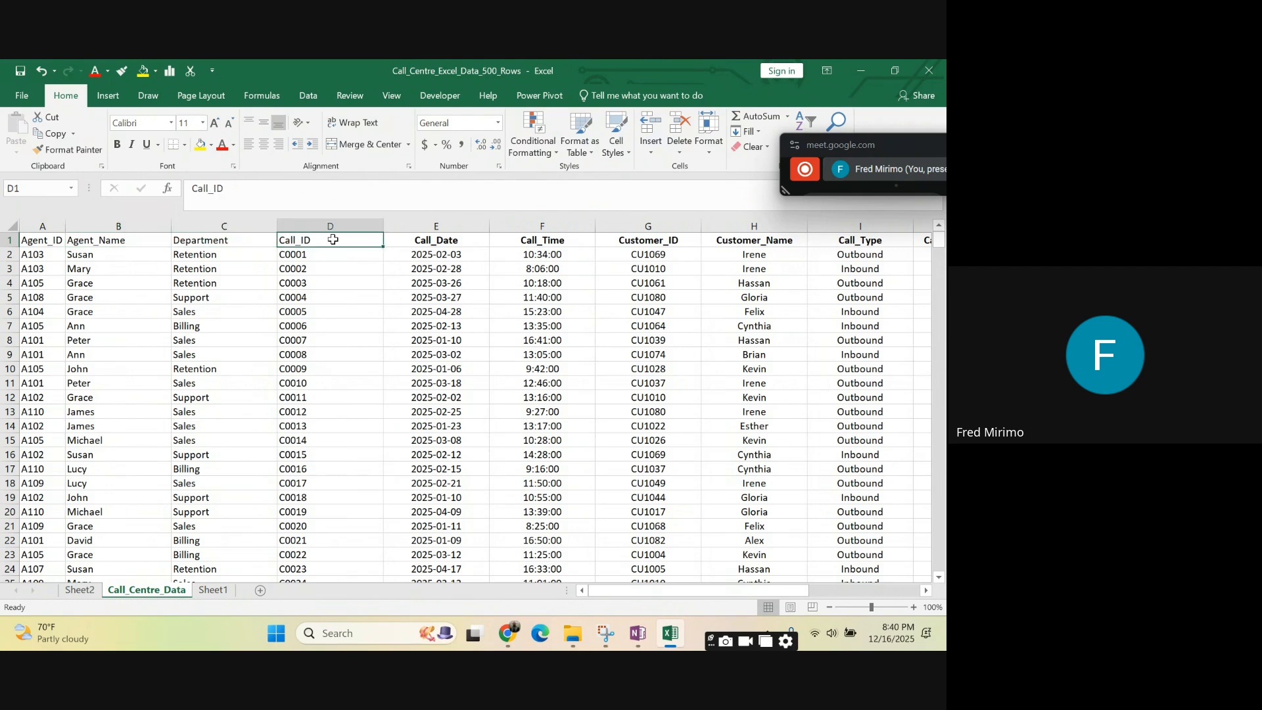
{"action": "left_click", "coordinate": [453, 241]}
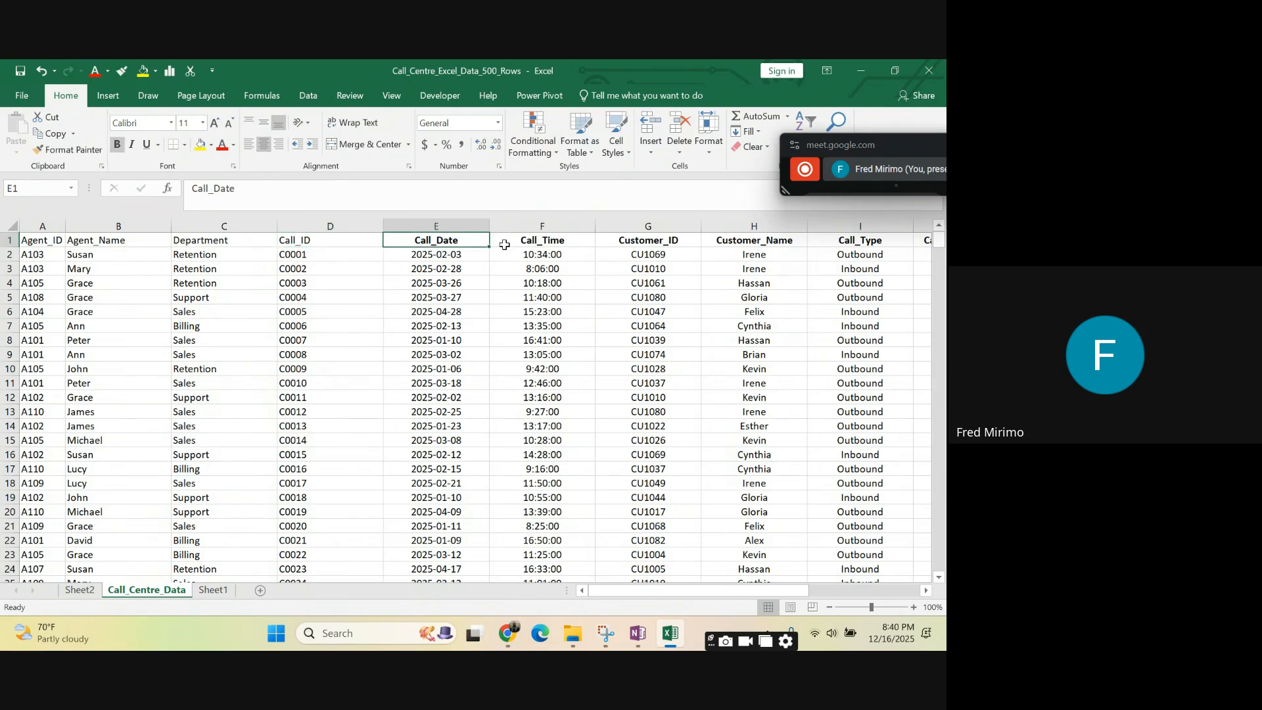
{"action": "left_click", "coordinate": [555, 244]}
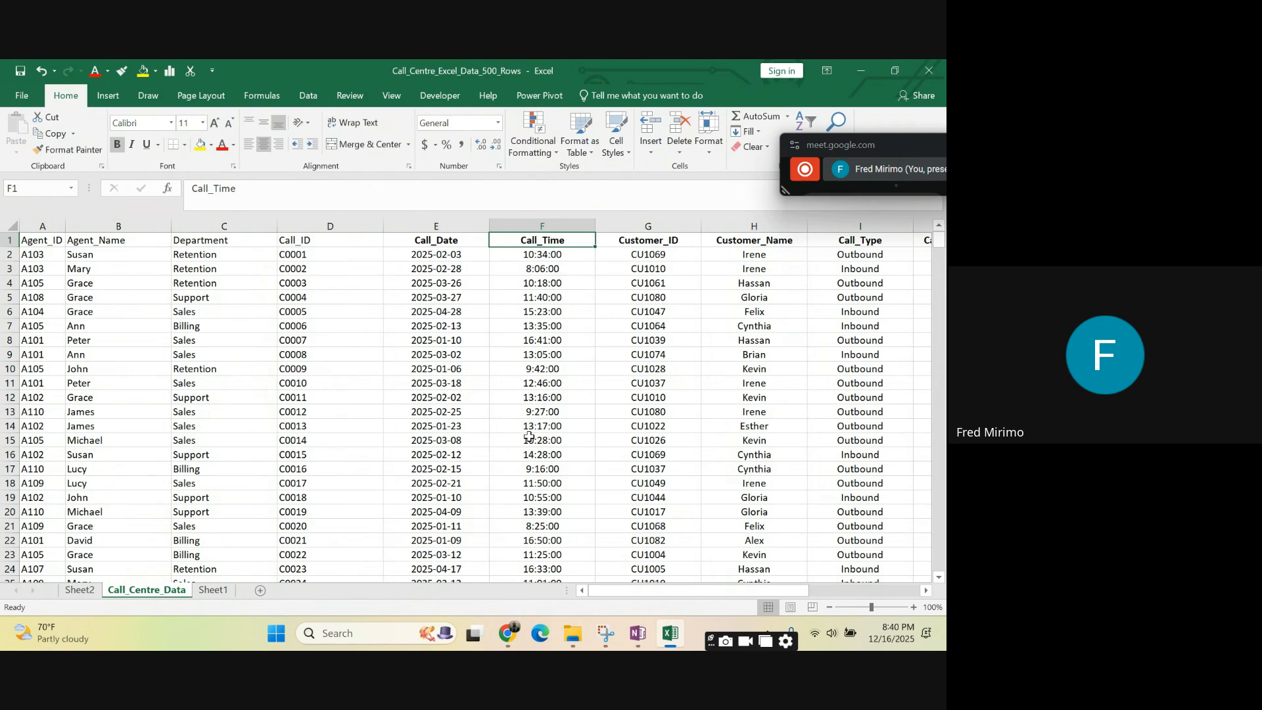
{"action": "left_click_drag", "start_coordinate": [647, 590], "coordinate": [774, 590]}
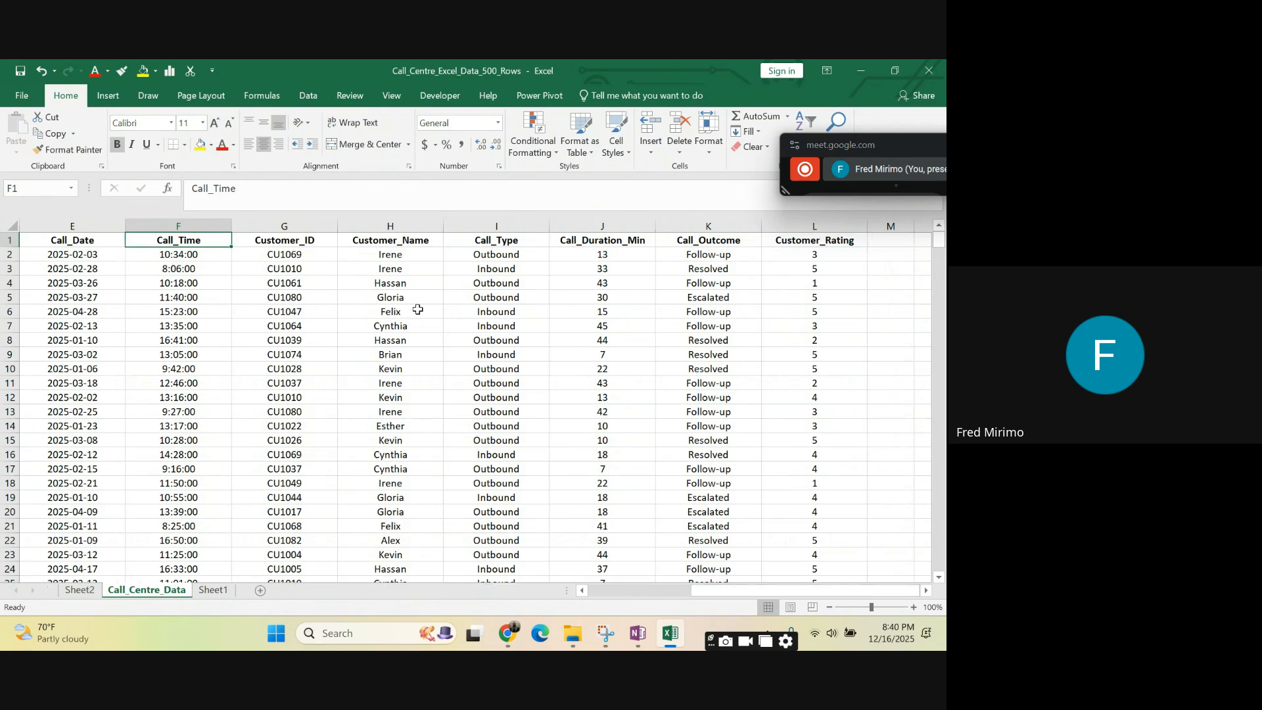
{"action": "left_click", "coordinate": [412, 369]}
{"action": "left_click", "coordinate": [292, 259]}
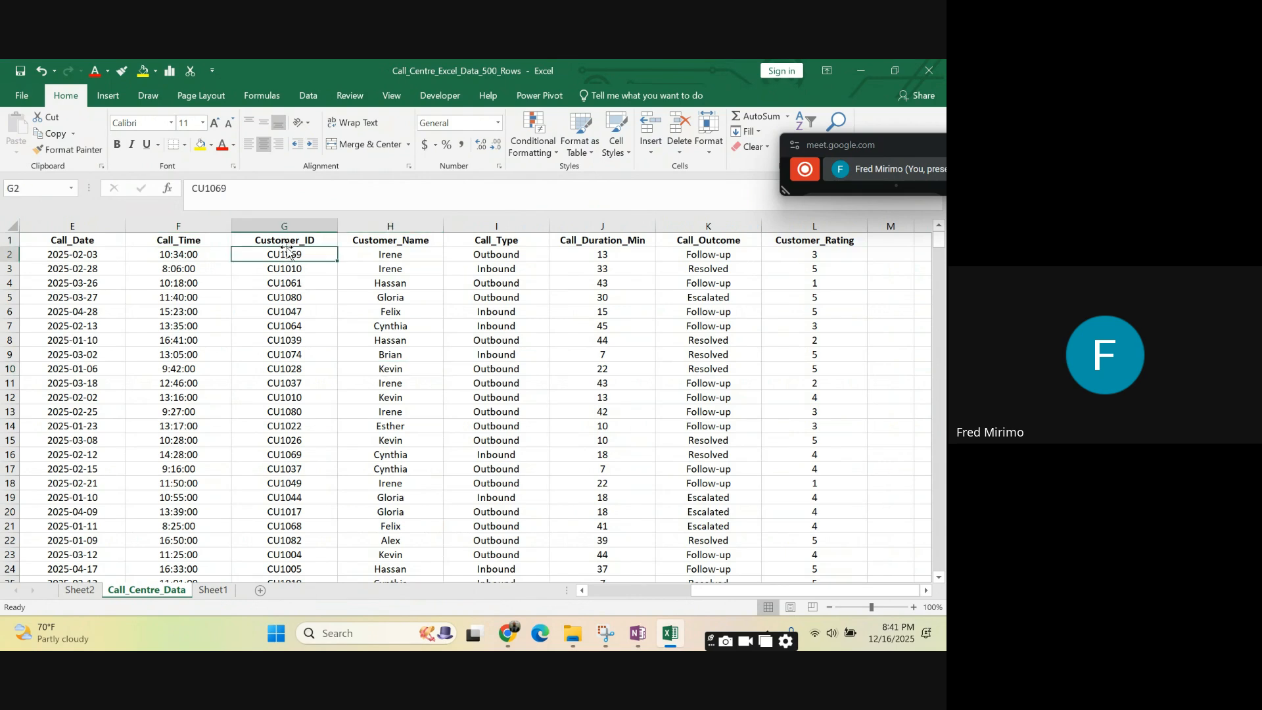
- Examine the Call_ID entries in column D of Call_Centre_Data as the column for counting calls, and return to Sheet1
{"action": "left_click_drag", "start_coordinate": [706, 593], "coordinate": [595, 597]}
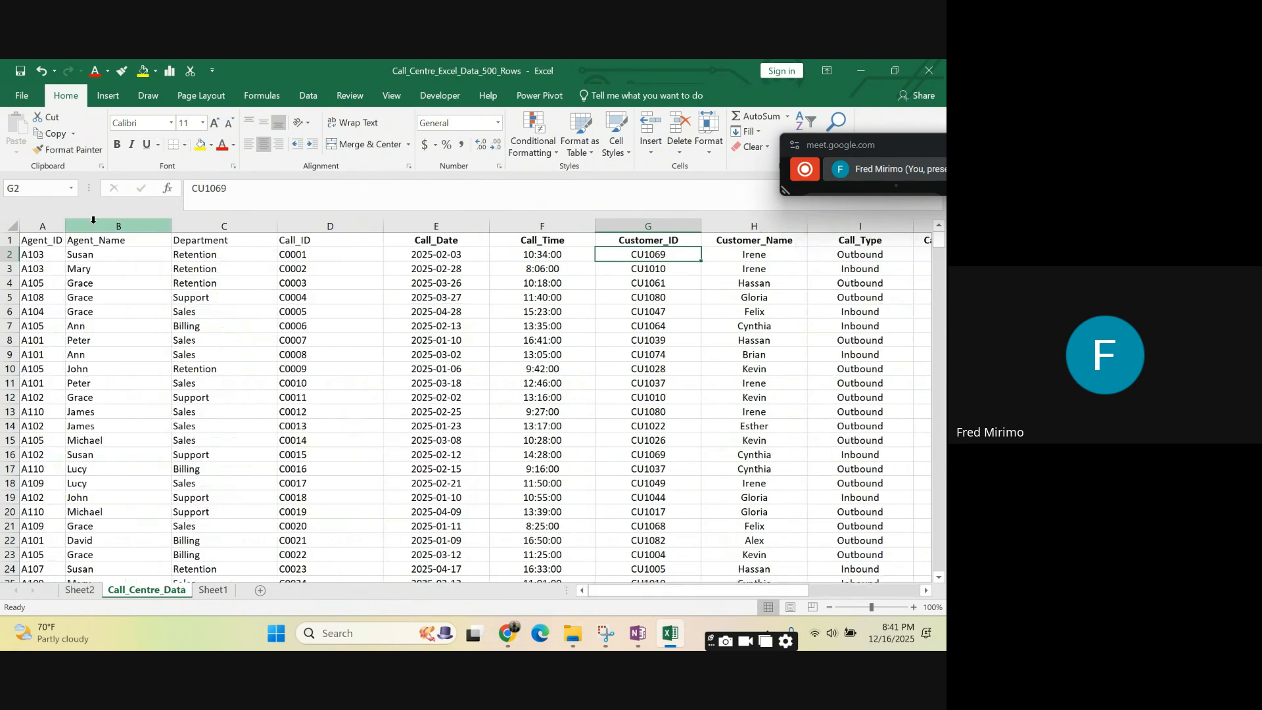
{"action": "left_click", "coordinate": [329, 254]}
{"action": "left_click", "coordinate": [316, 270]}
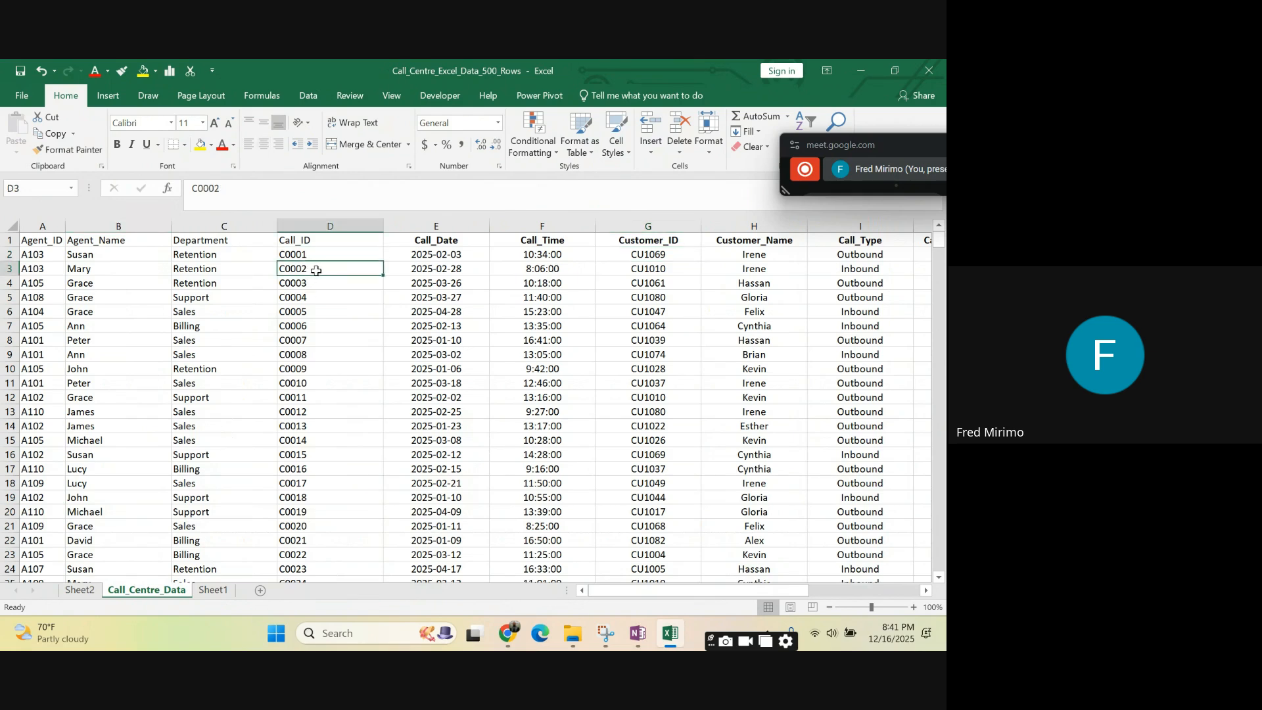
{"action": "left_click", "coordinate": [317, 253]}
{"action": "left_click", "coordinate": [316, 269]}
{"action": "left_click", "coordinate": [317, 284]}
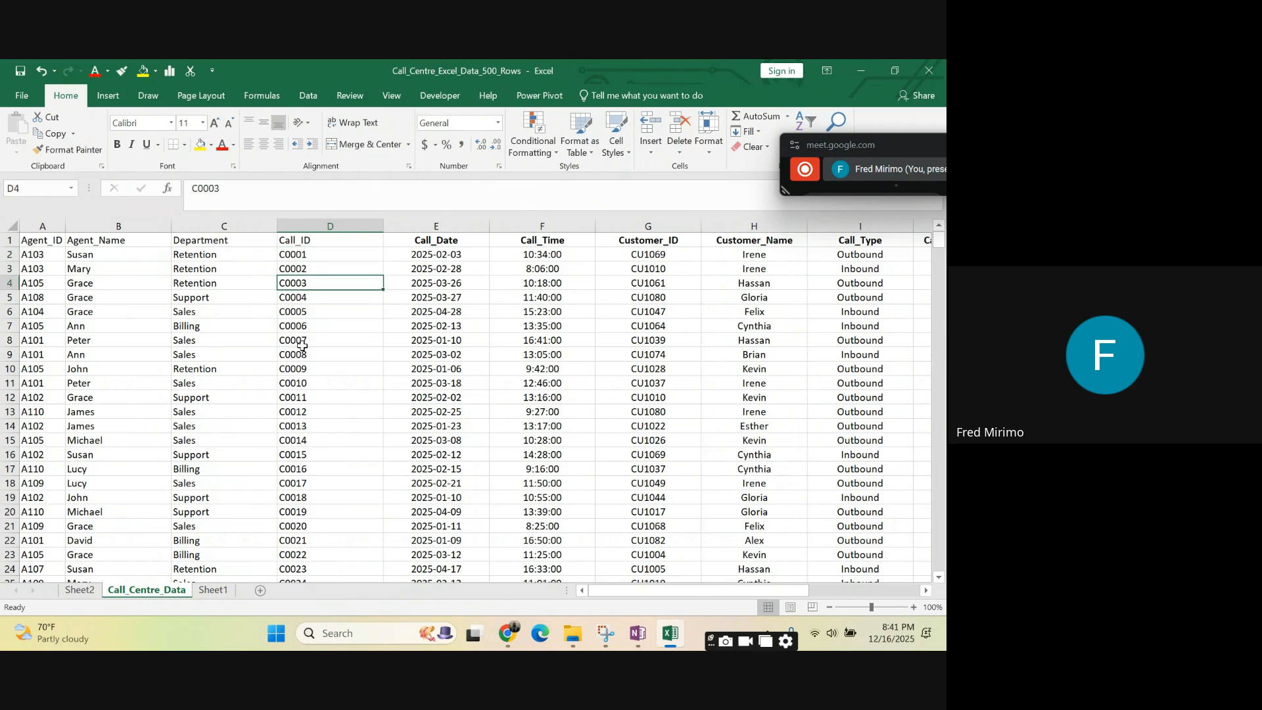
{"action": "left_click", "coordinate": [310, 226]}
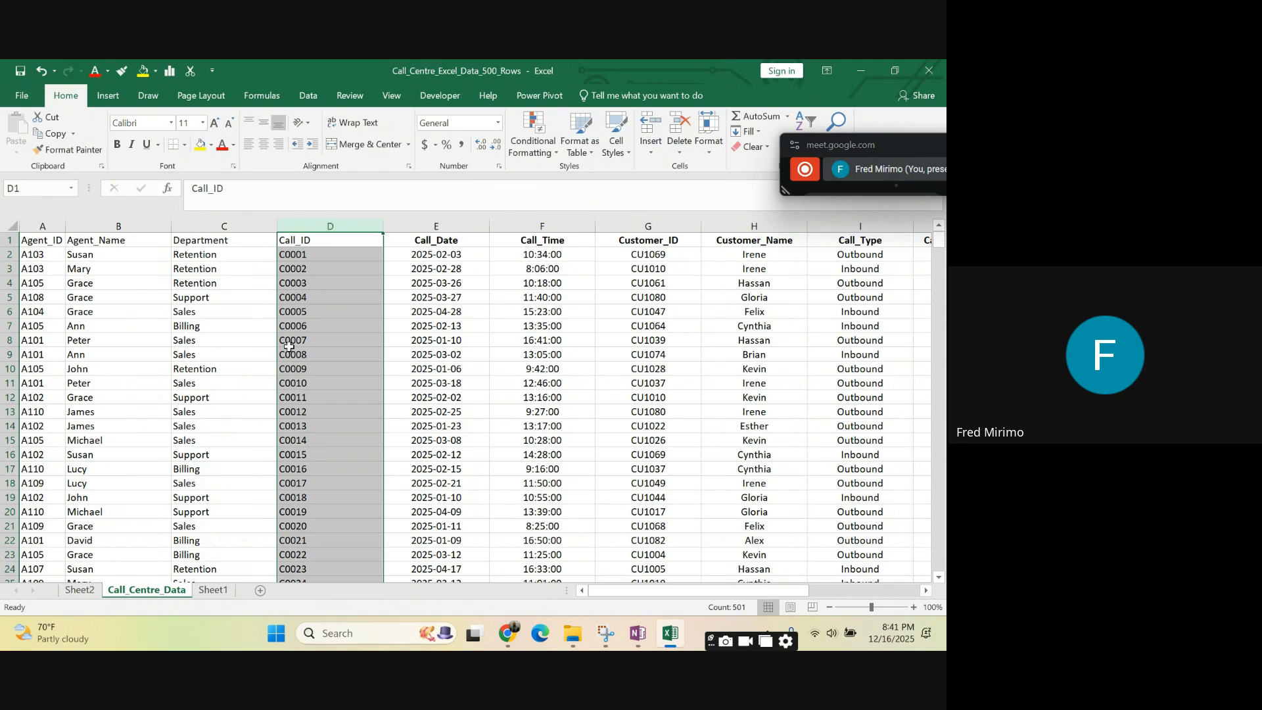
{"action": "left_click", "coordinate": [459, 357]}
{"action": "left_click", "coordinate": [515, 366]}
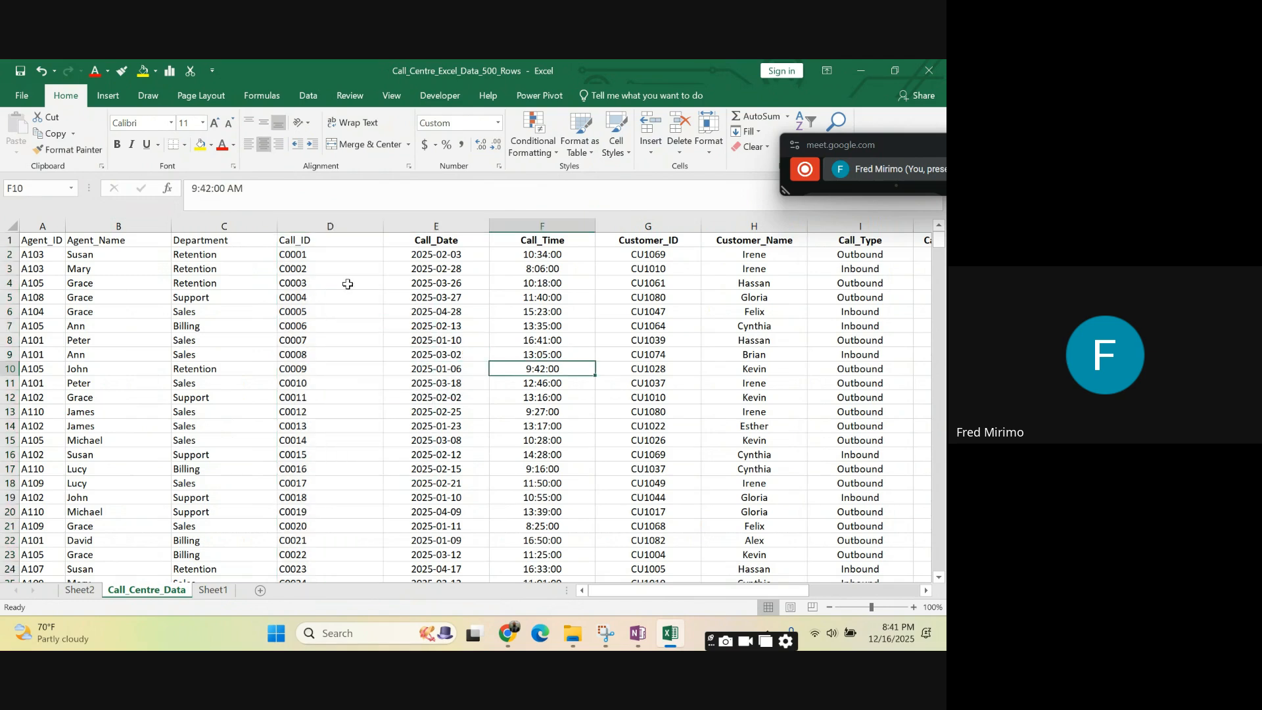
{"action": "left_click", "coordinate": [308, 222]}
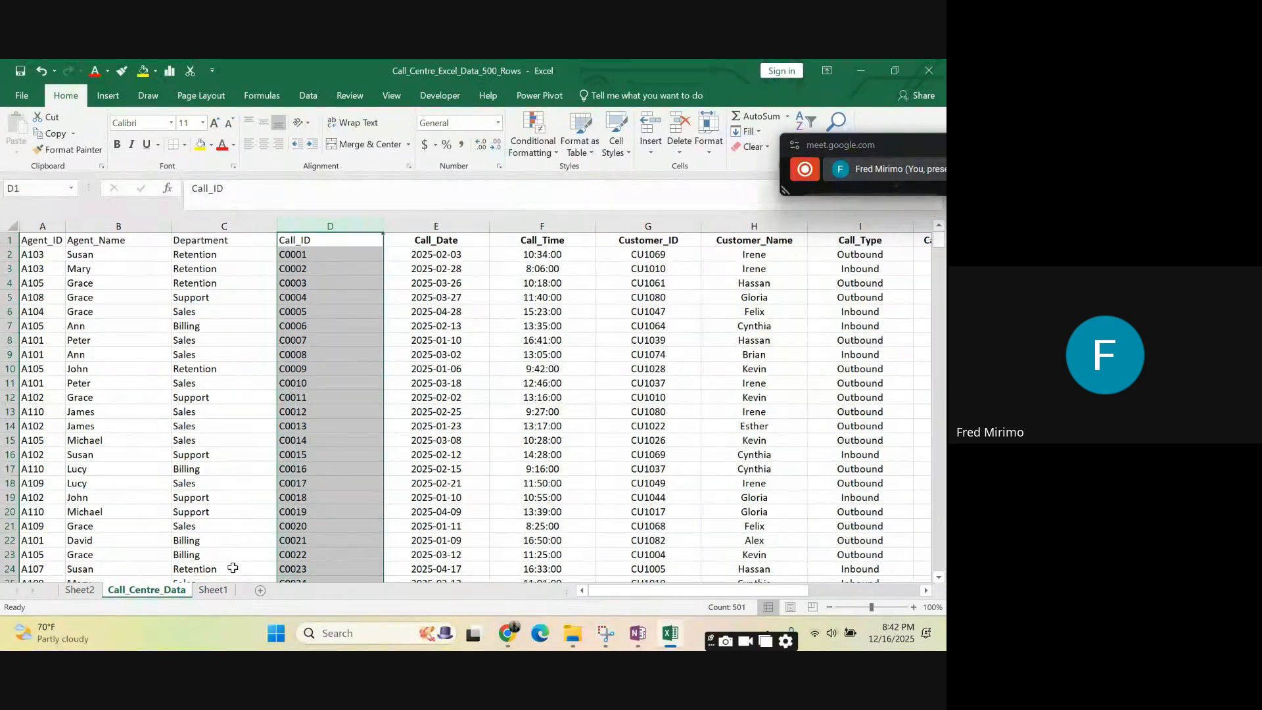
{"action": "left_click", "coordinate": [88, 593]}
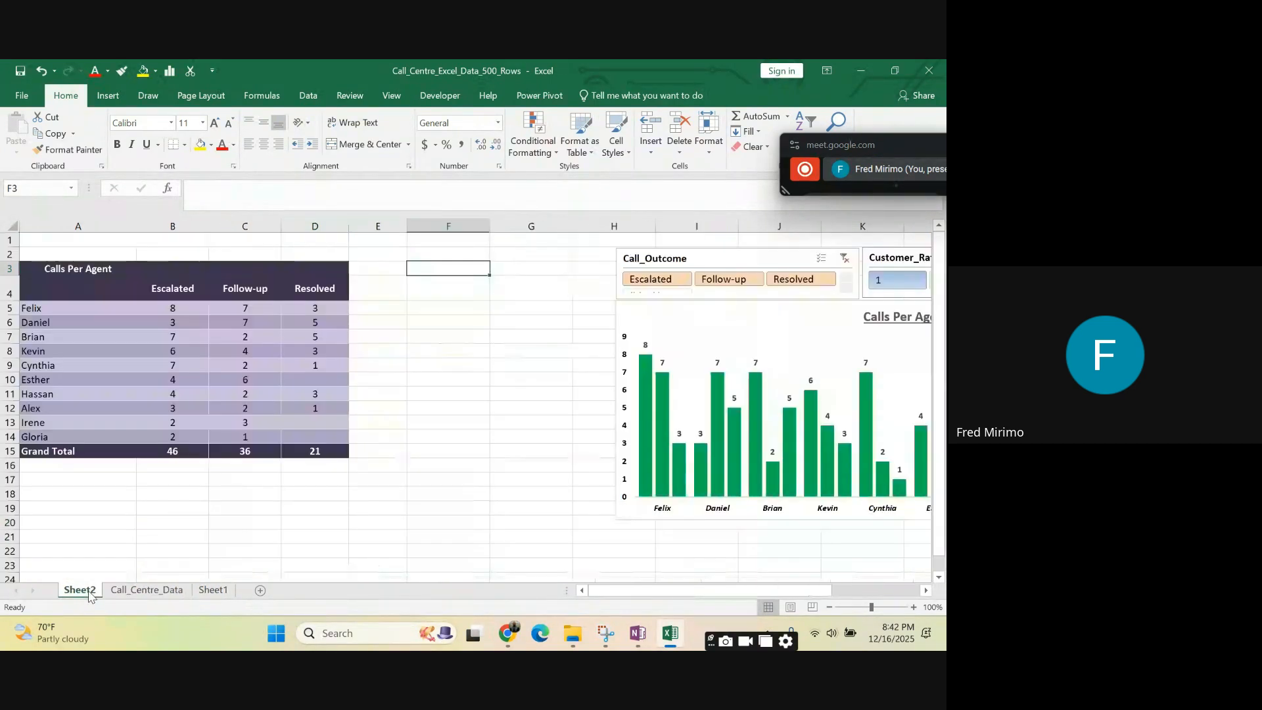
{"action": "left_click", "coordinate": [213, 590]}
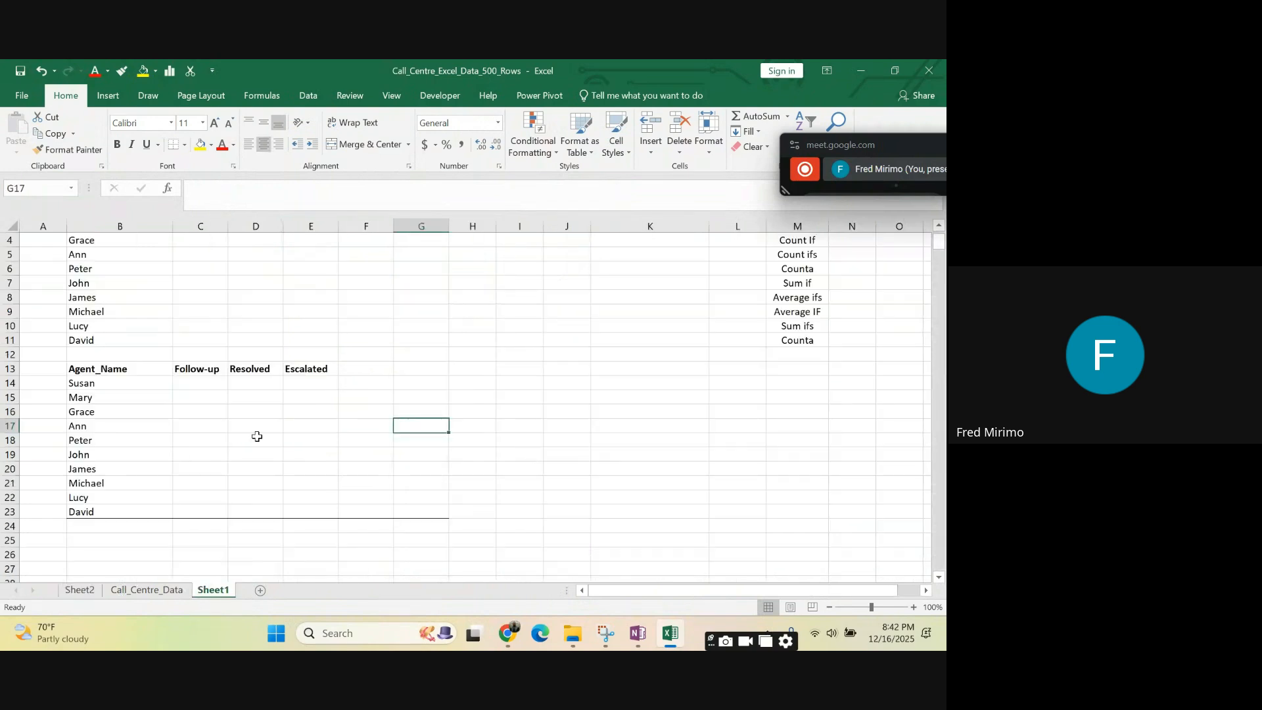
{"action": "left_click", "coordinate": [196, 385]}
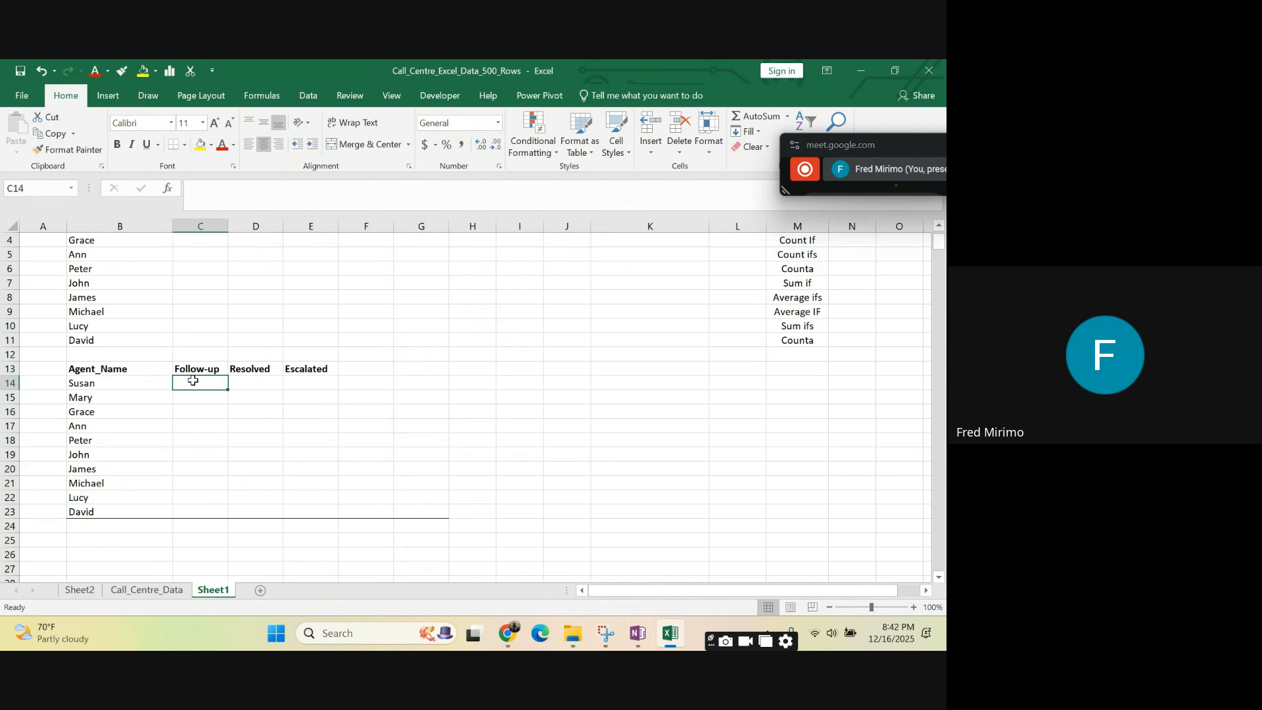
{"action": "type", "text": "="}
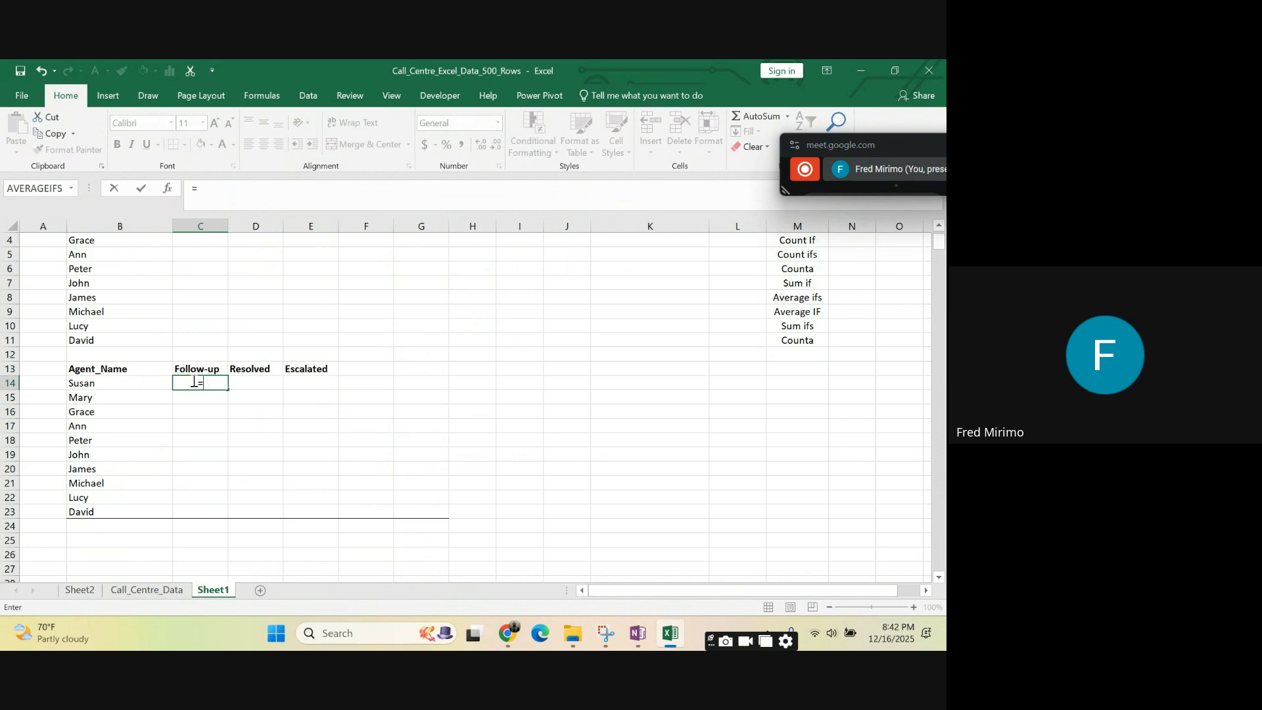
{"action": "type", "text": "cou"}
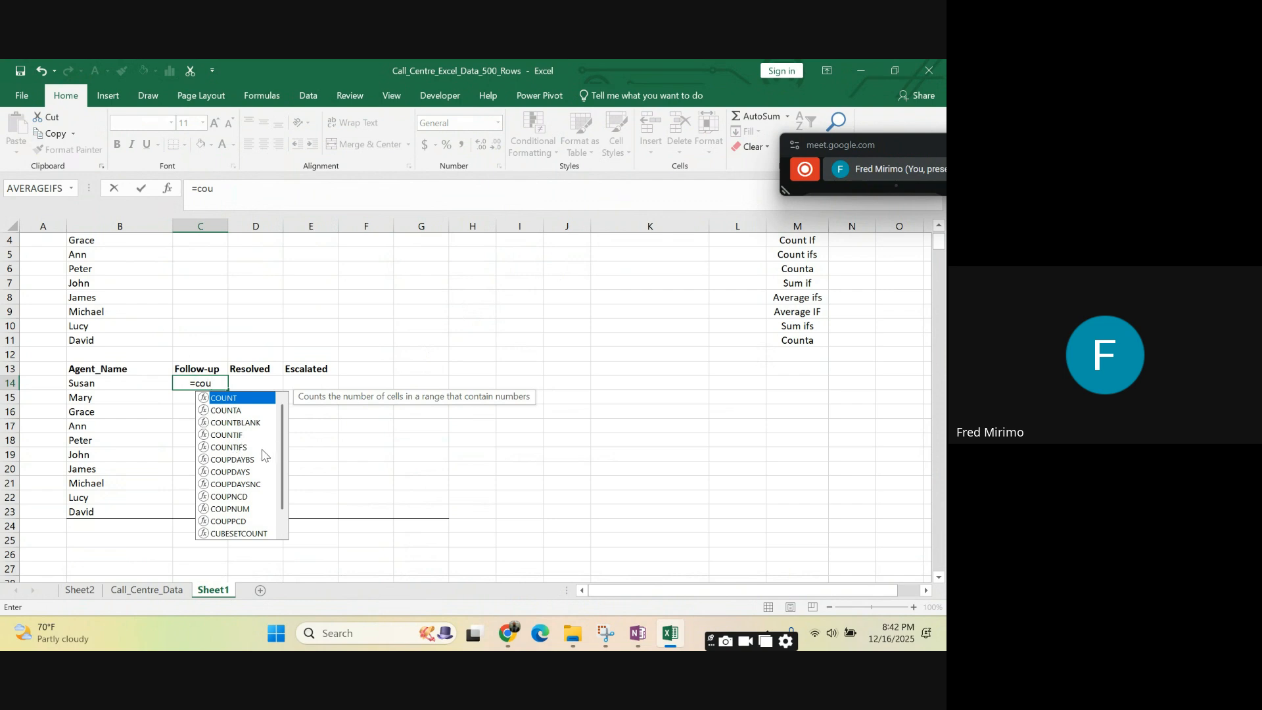
{"action": "double_click", "coordinate": [226, 437]}
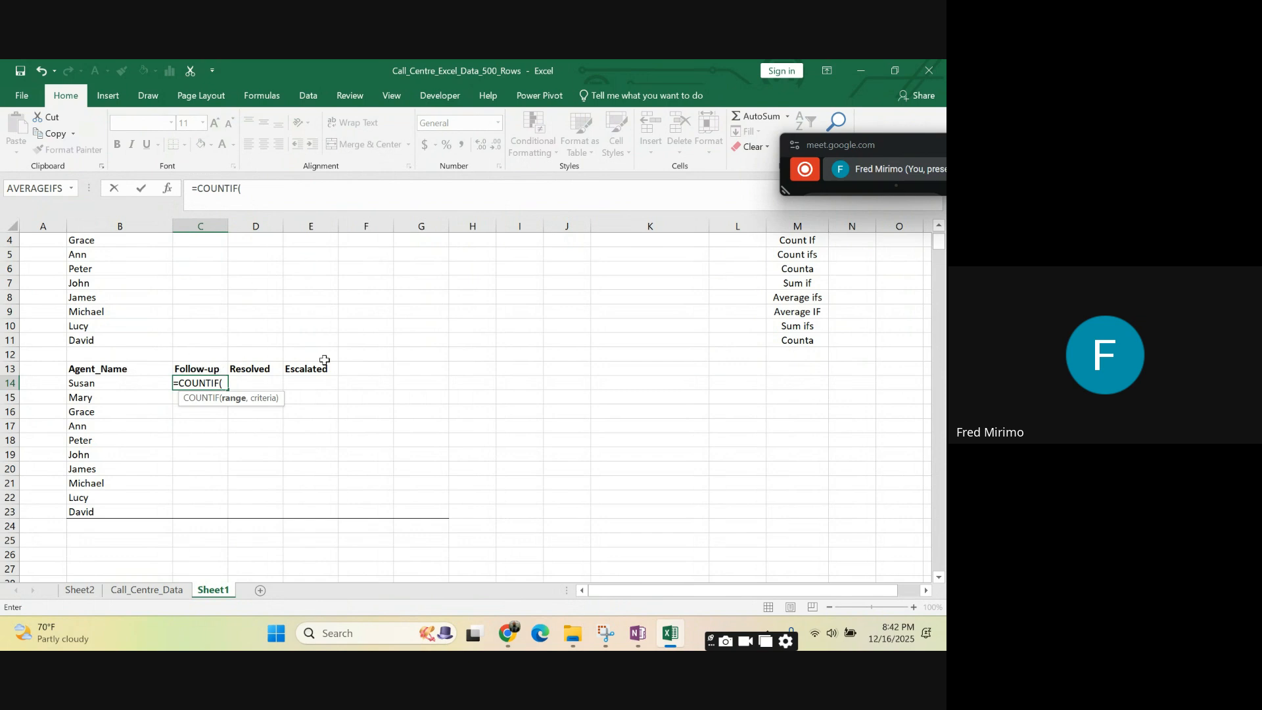
{"action": "left_click", "coordinate": [225, 383]}
{"action": "type", "text": "s"}
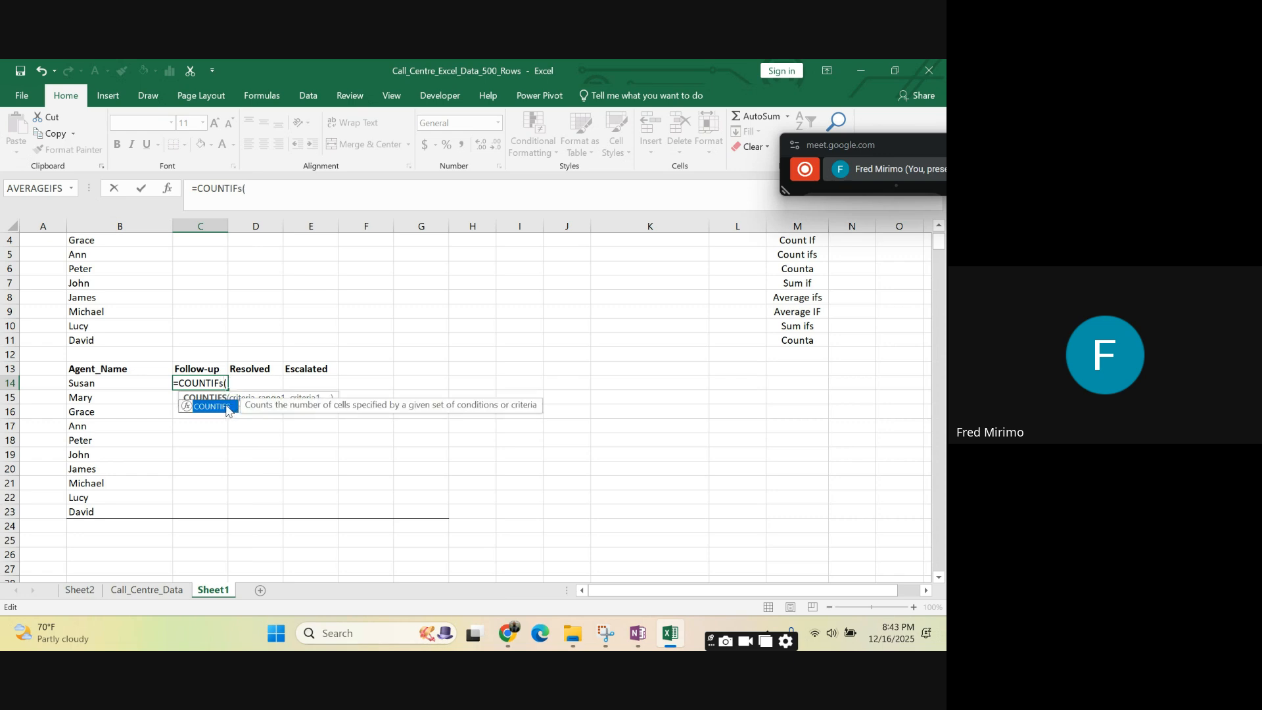
{"action": "double_click", "coordinate": [224, 407]}
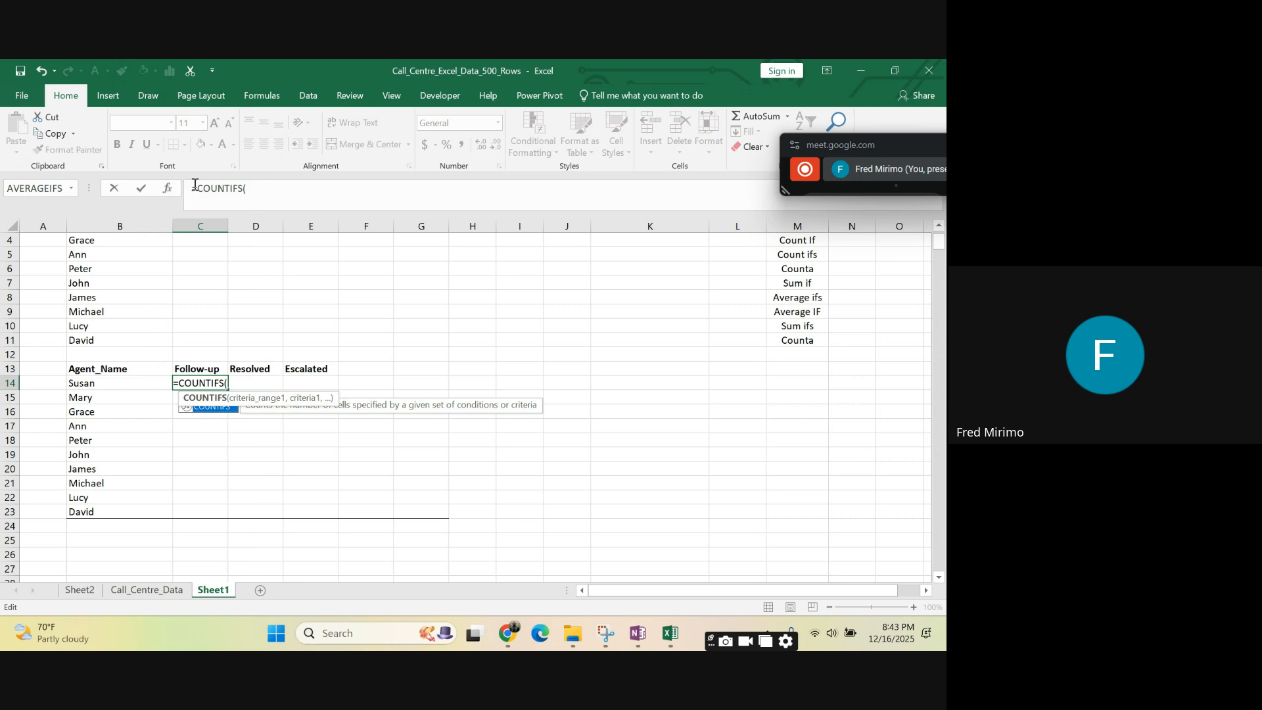
{"action": "left_click", "coordinate": [169, 591]}
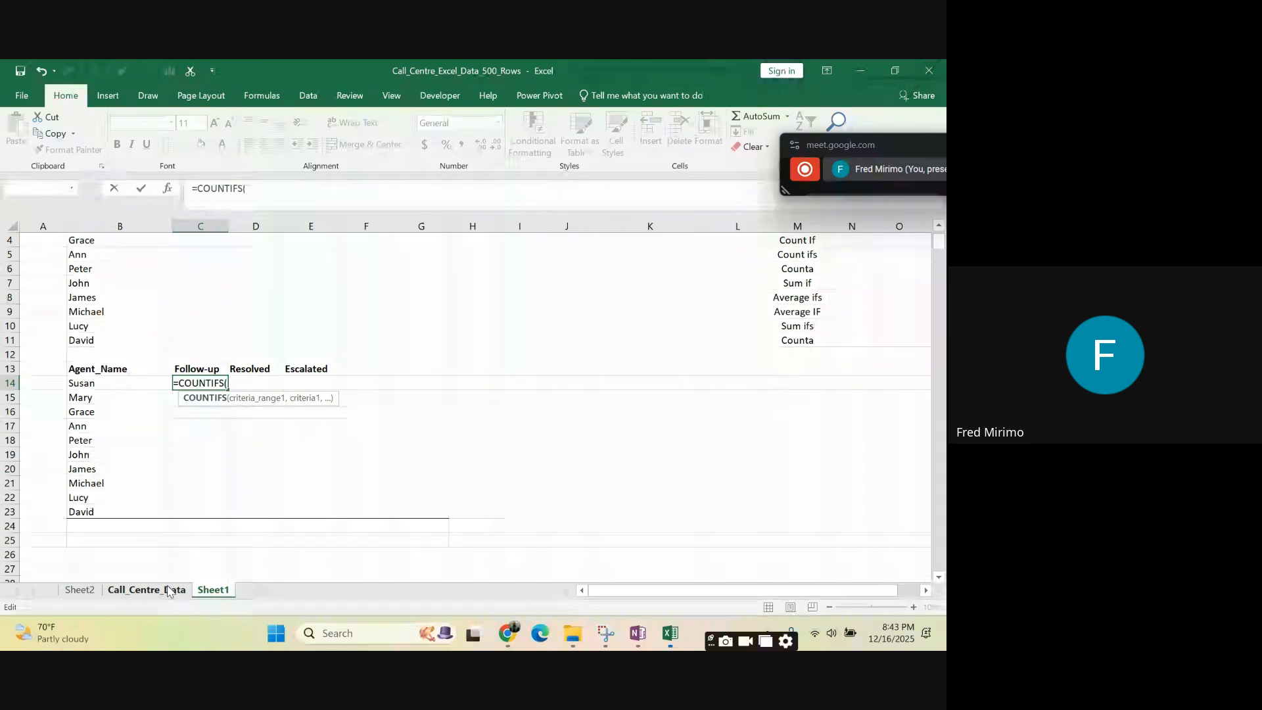
{"action": "key", "text": "Escape"}
{"action": "type", "text": "(("}
{"action": "key", "text": "BackSpace"}
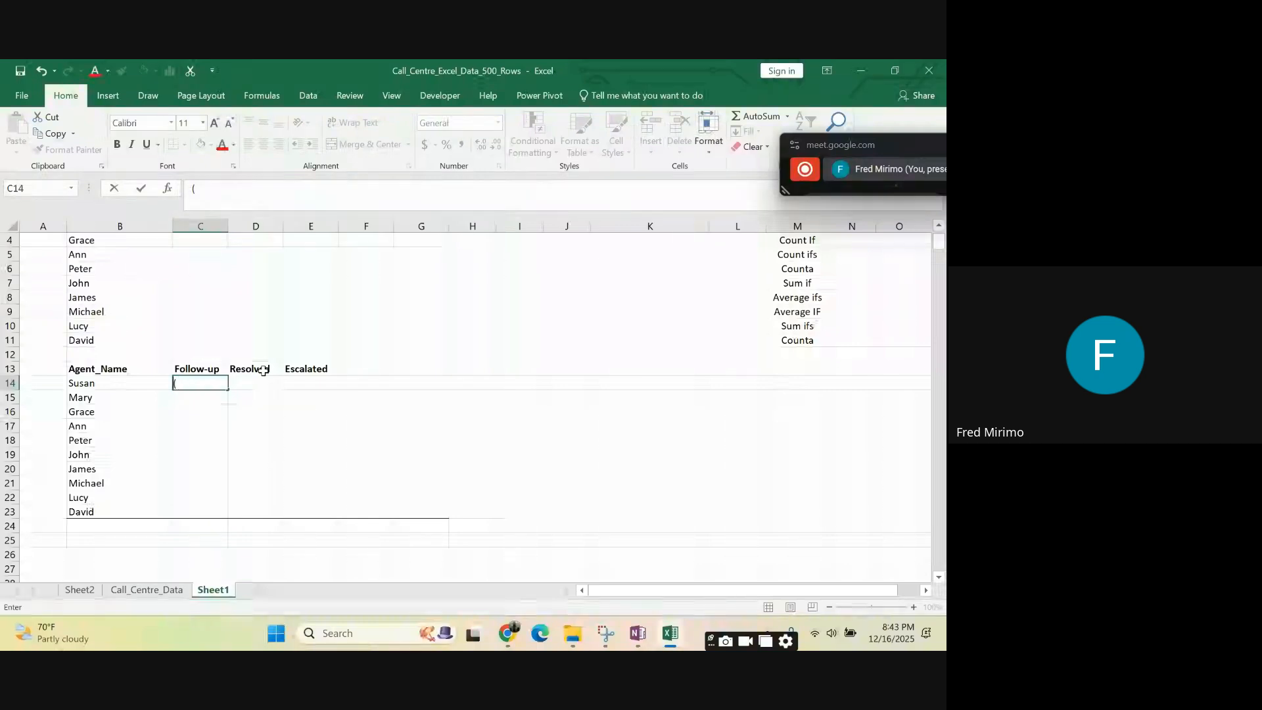
- Start a COUNTIFS formula in C14 under Follow-up, using column D of Call_Centre_Data as the first criteria range
{"action": "left_click", "coordinate": [191, 383]}
{"action": "type", "text": "="}
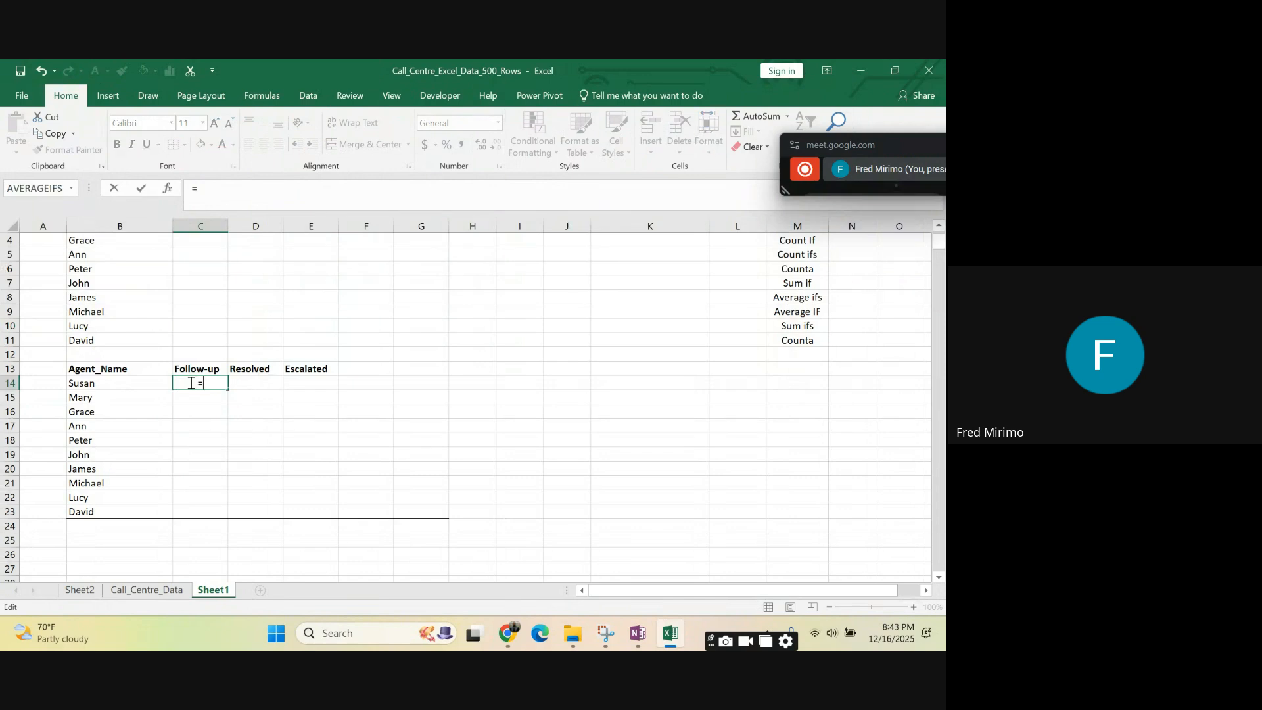
{"action": "type", "text": "cou"}
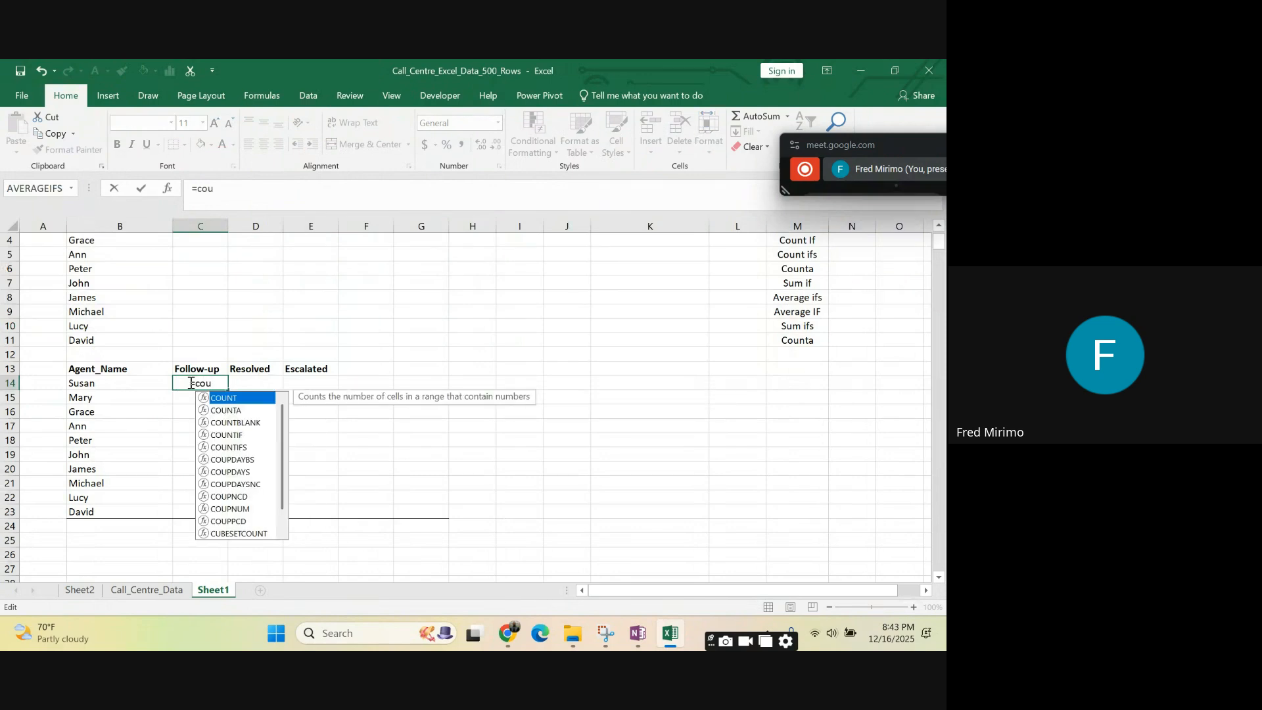
{"action": "double_click", "coordinate": [234, 447]}
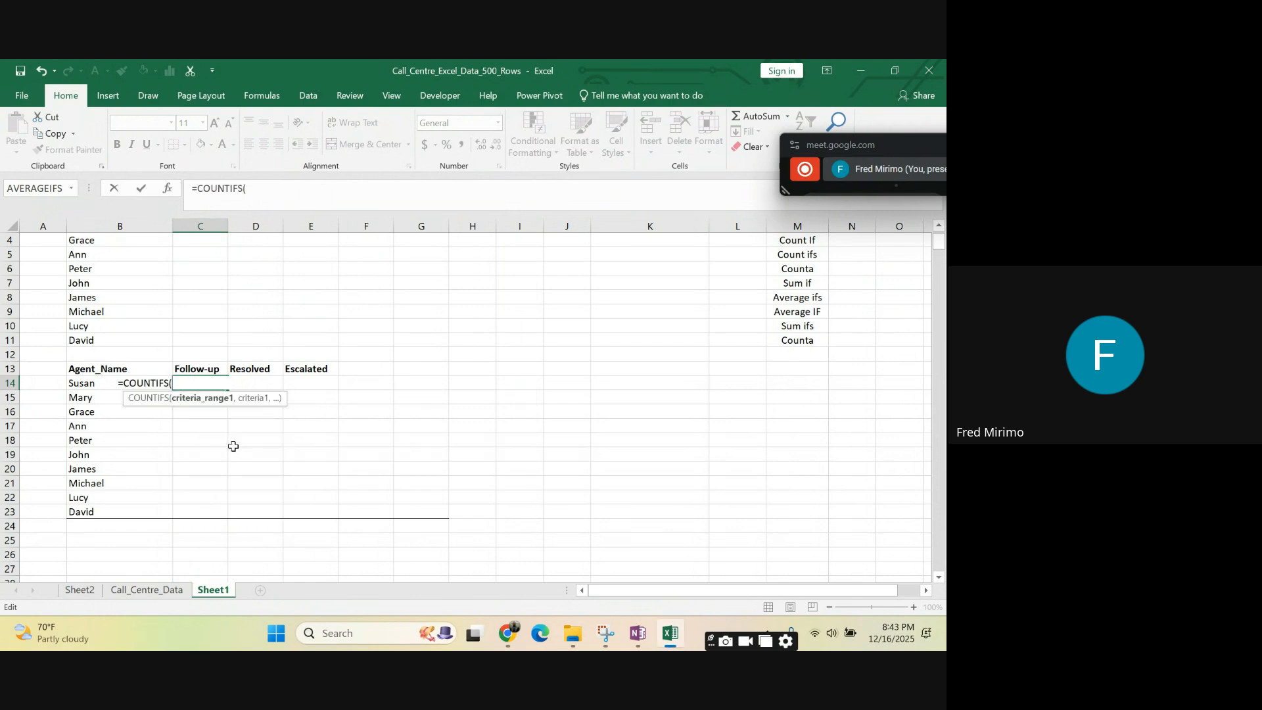
{"action": "left_click", "coordinate": [166, 591]}
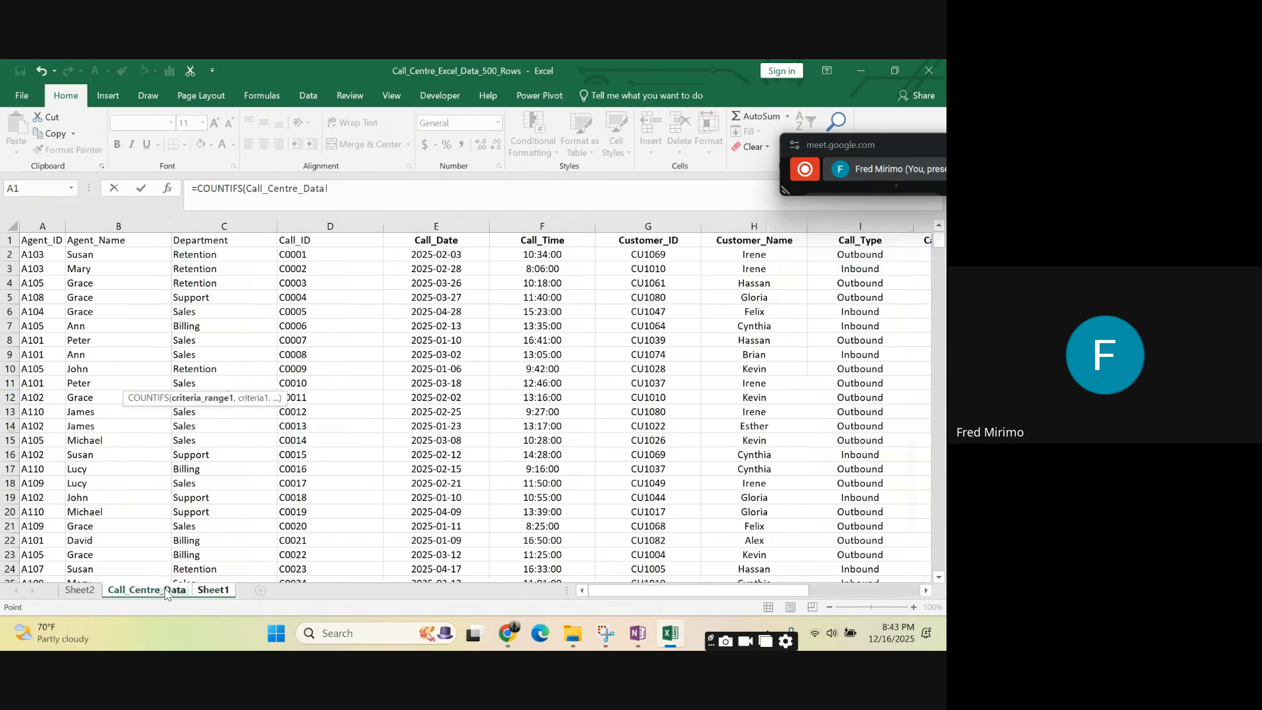
{"action": "left_click", "coordinate": [309, 215]}
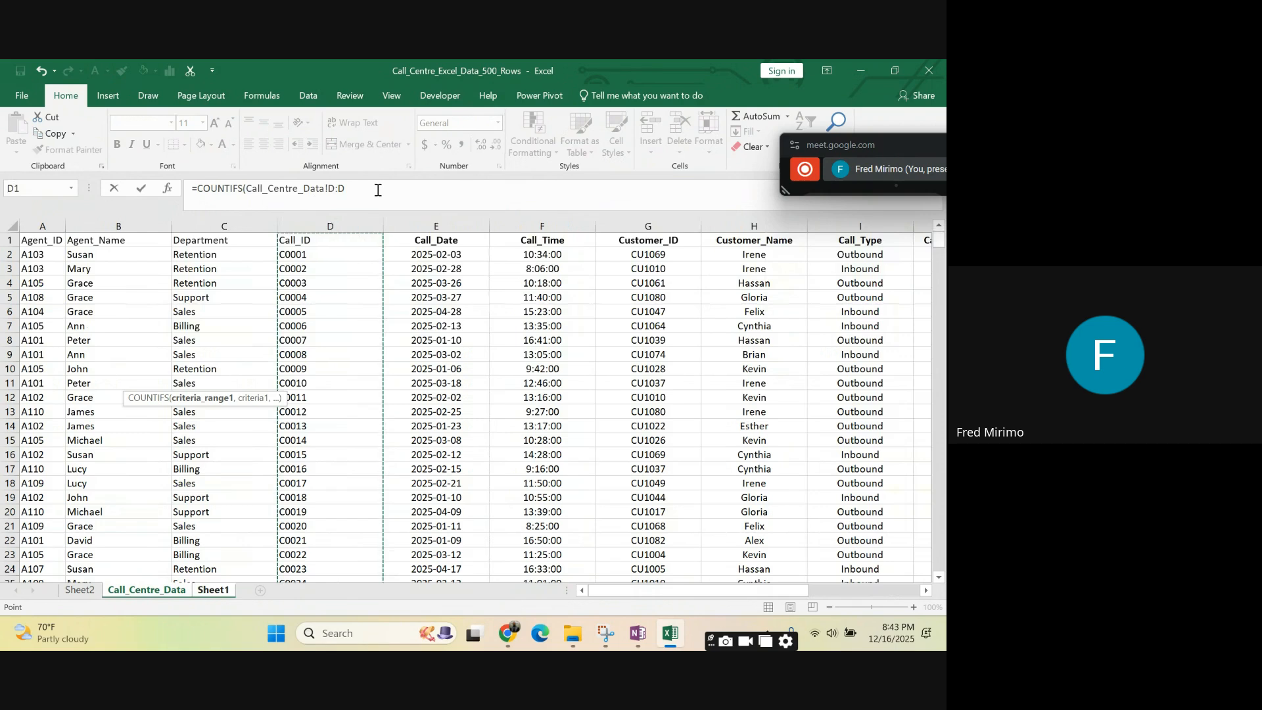
- Make the Call_Centre_Data column D reference in the COUNTIFS formula absolute with dollar signs
{"action": "left_click", "coordinate": [340, 187]}
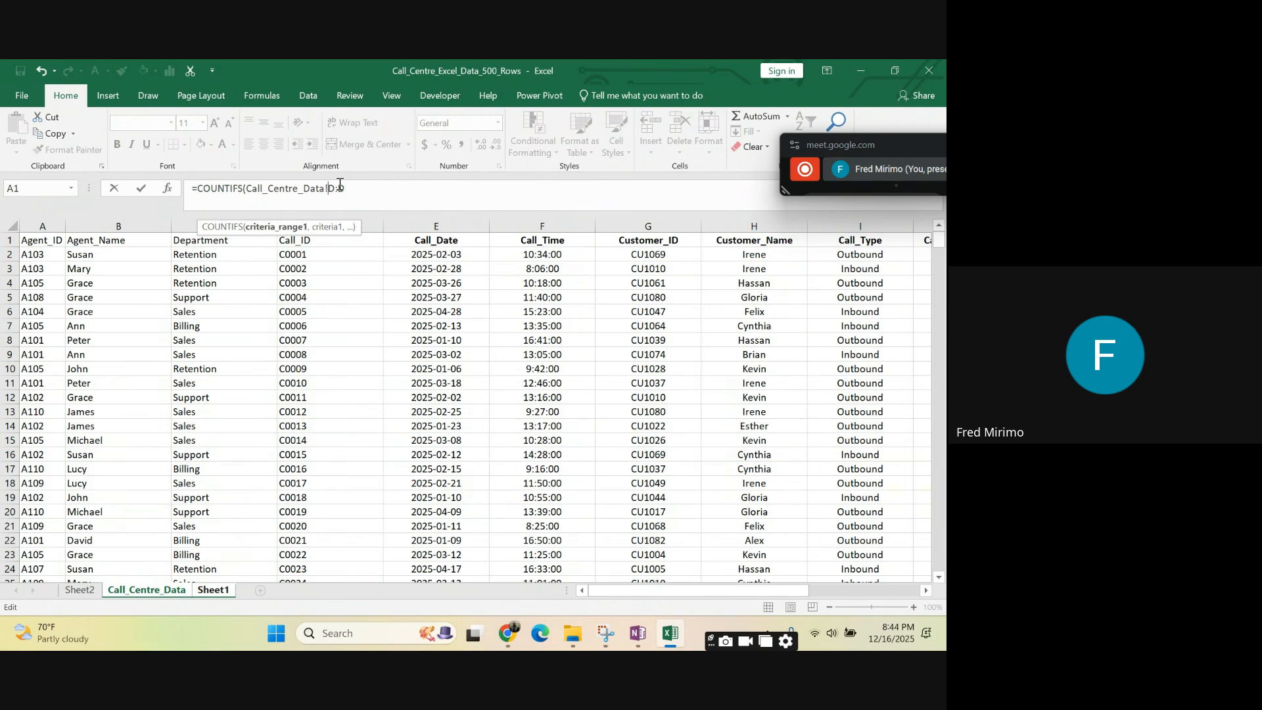
{"action": "type", "text": "$"}
{"action": "left_click", "coordinate": [346, 187]}
{"action": "type", "text": "$$"}
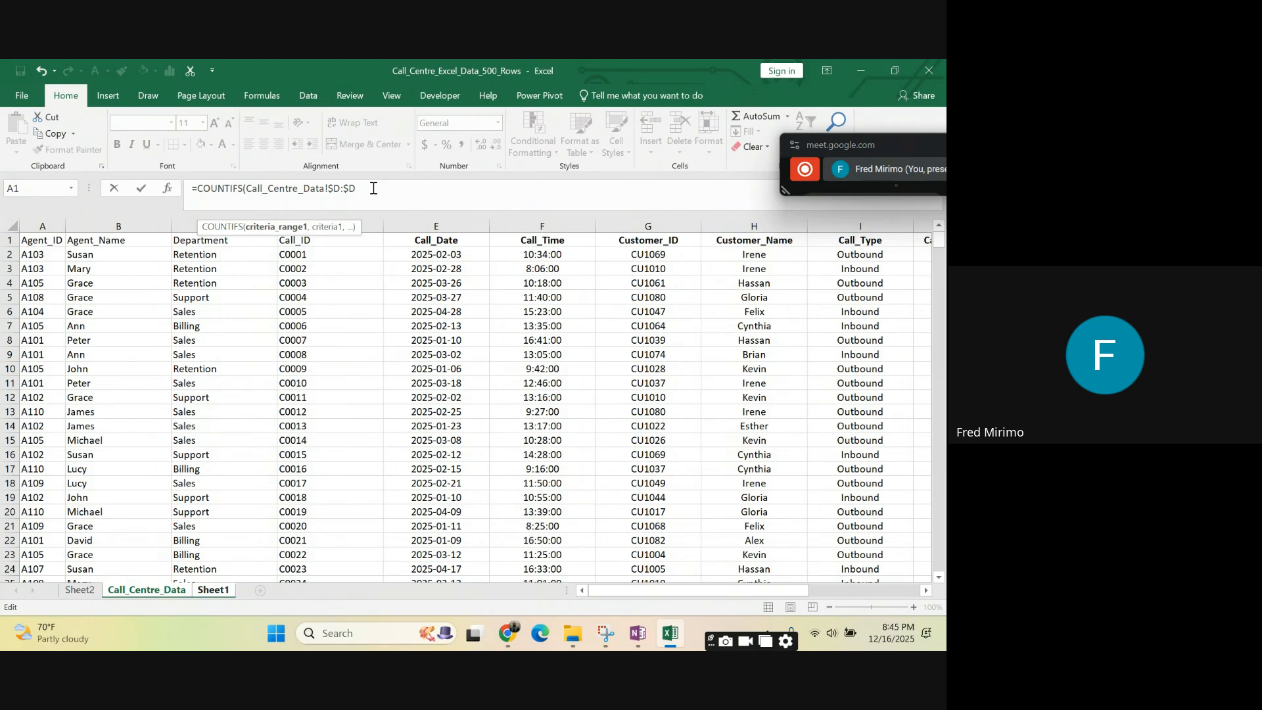
- Add the Call_Outcome column of Call_Centre_Data to the COUNTIFS formula as the absolute range $K:$K
{"action": "type", "text": ","}
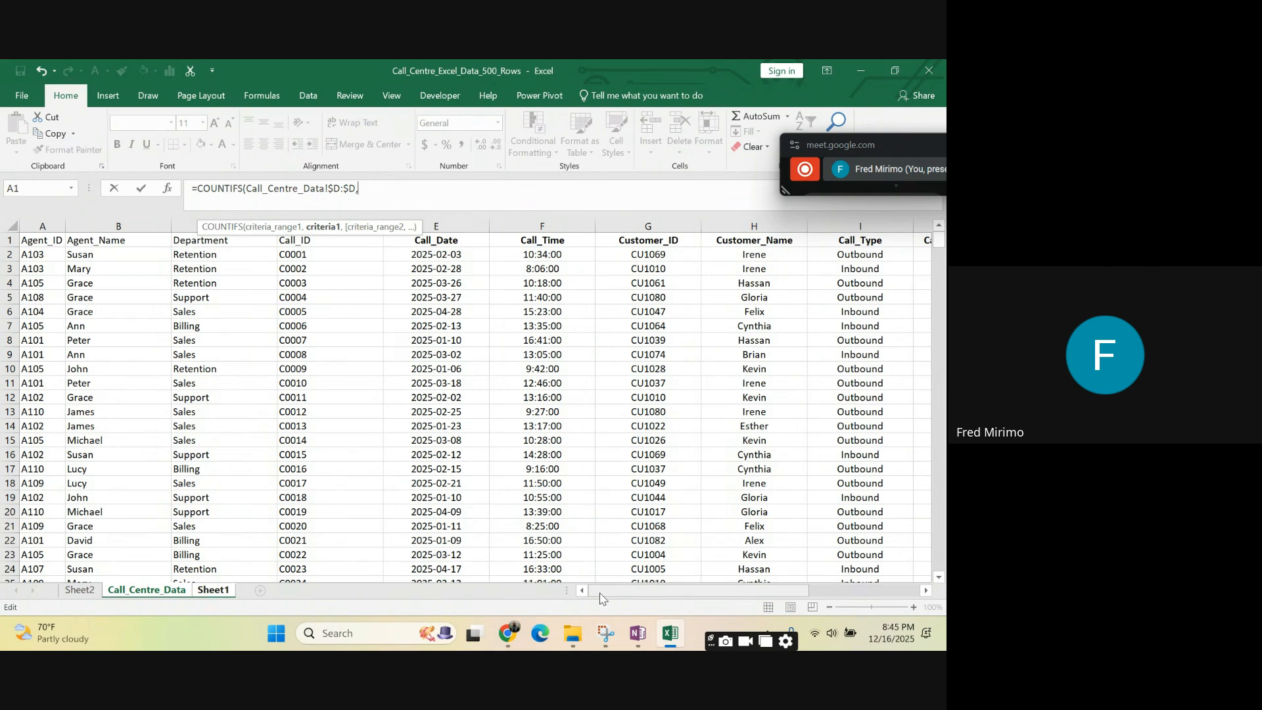
{"action": "left_click_drag", "start_coordinate": [616, 596], "coordinate": [742, 584]}
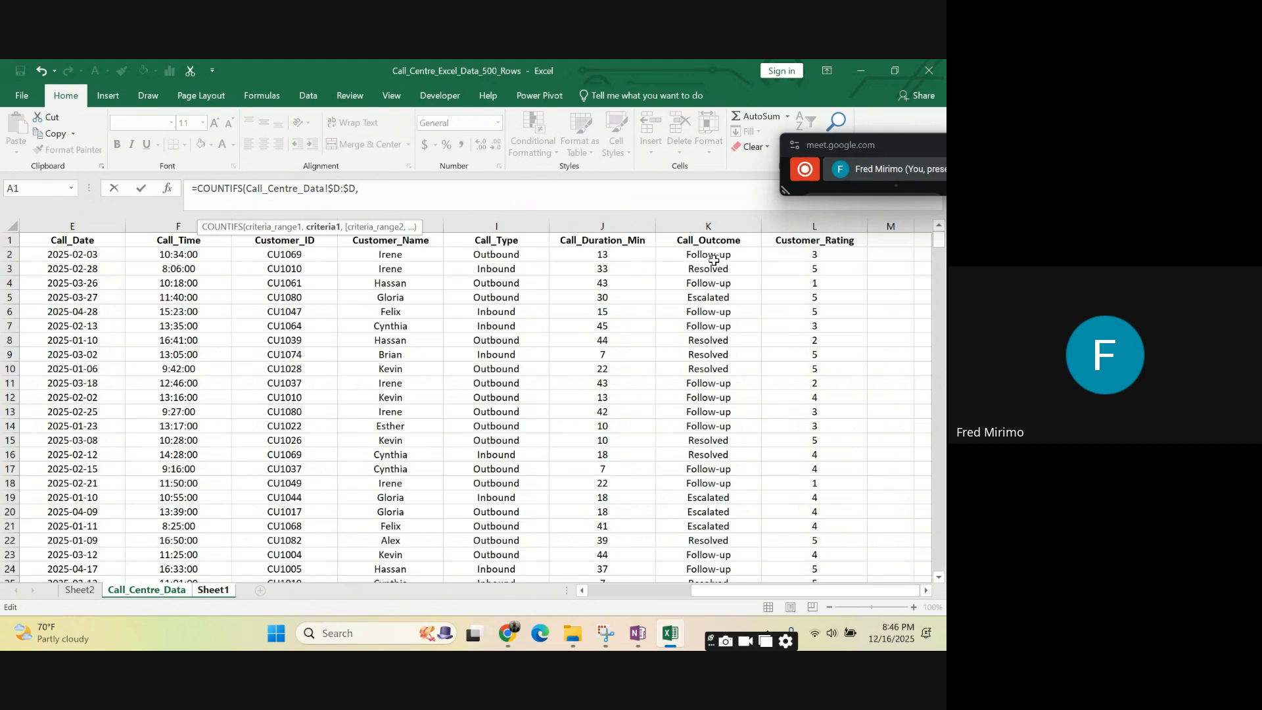
{"action": "left_click", "coordinate": [720, 219]}
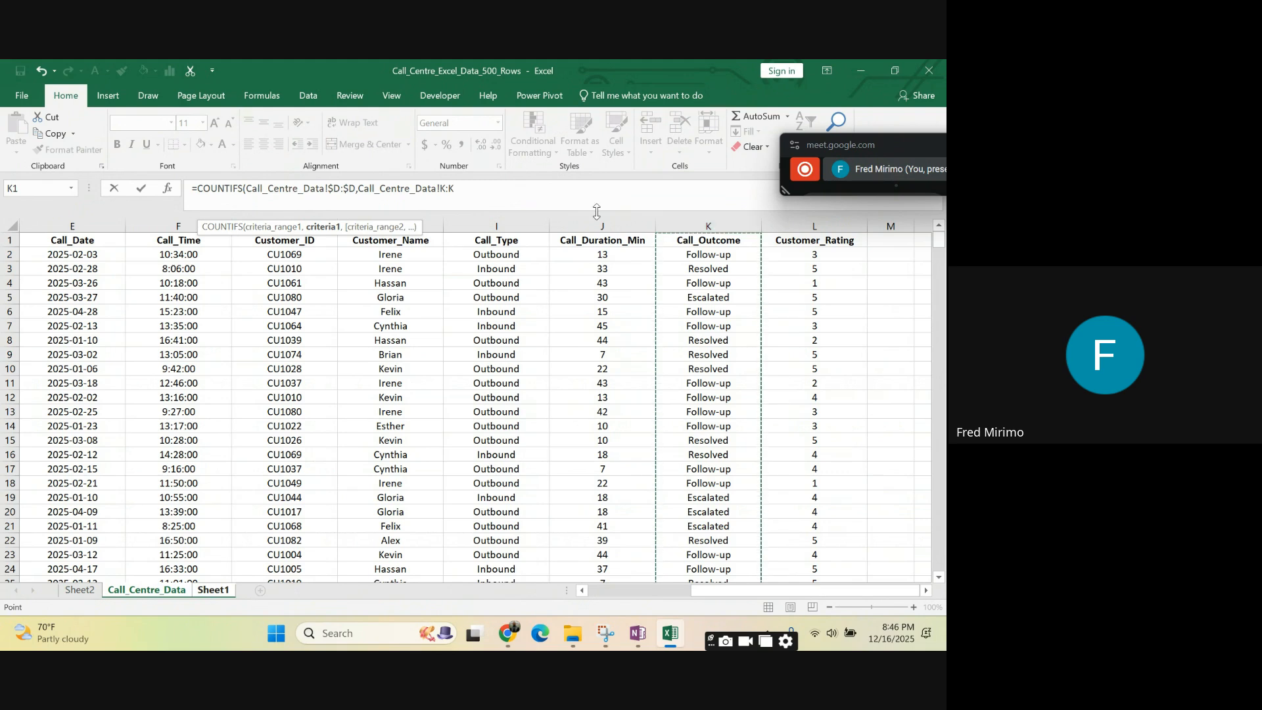
{"action": "left_click", "coordinate": [442, 188]}
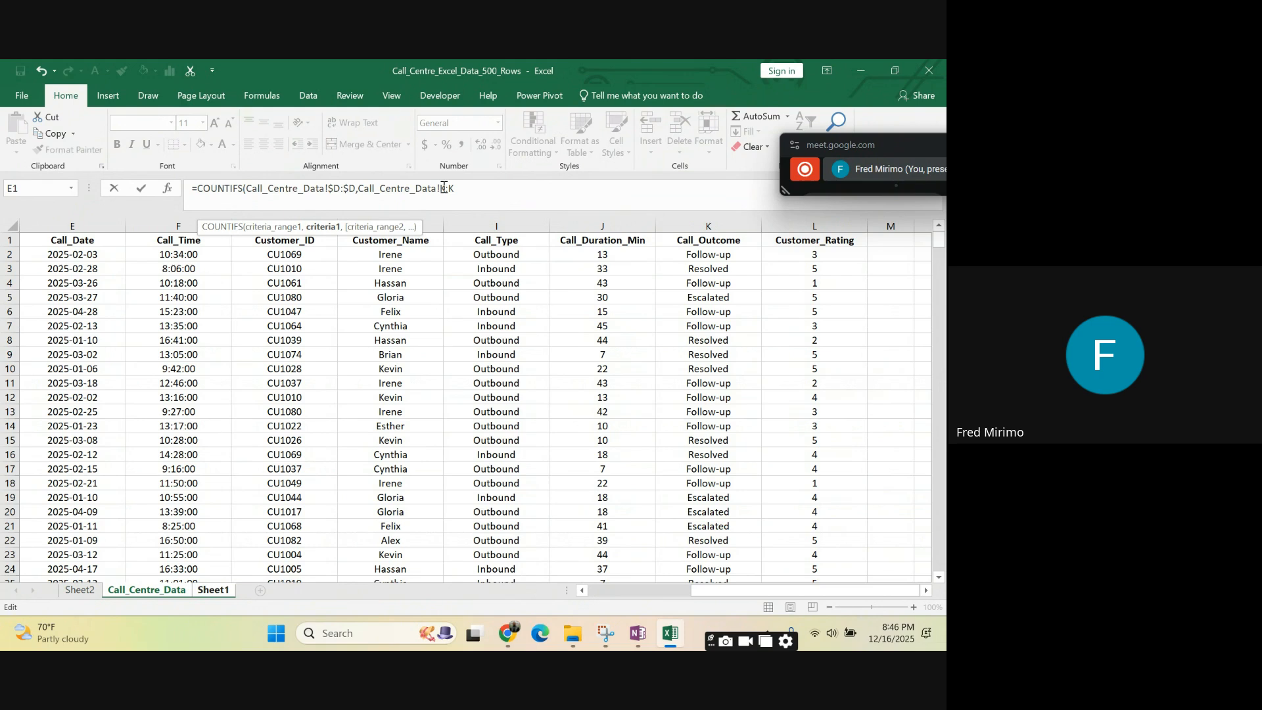
{"action": "type", "text": "$K,"}
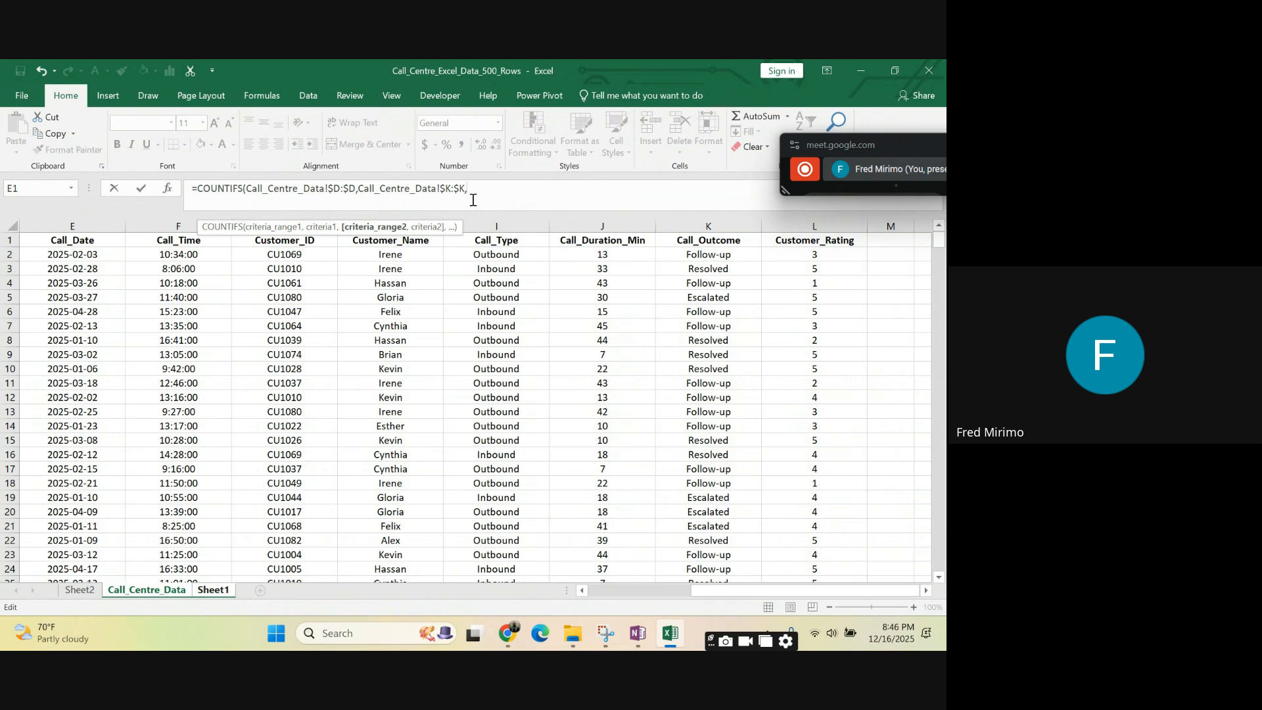
- Reference the Follow-up header on Sheet1 as the criterion, with its row locked as C$13
{"action": "left_click", "coordinate": [214, 591]}
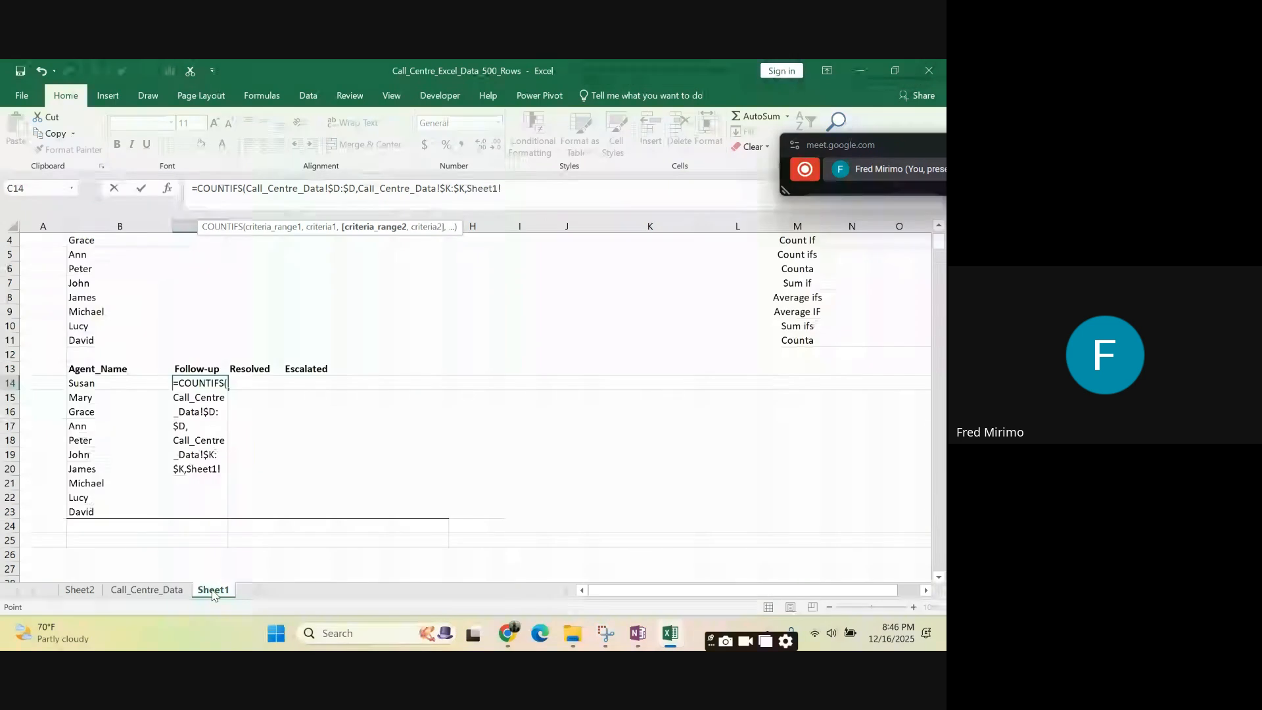
{"action": "left_click", "coordinate": [200, 368]}
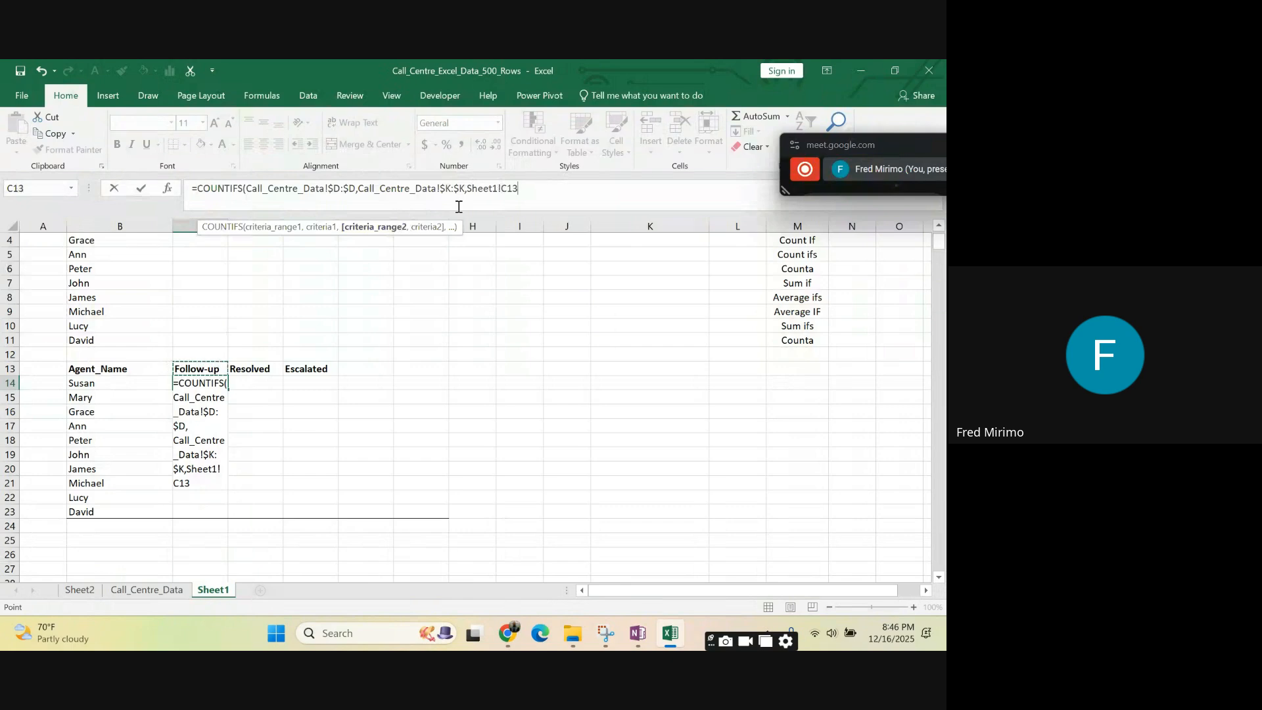
{"action": "left_click", "coordinate": [501, 188]}
{"action": "type", "text": "$"}
{"action": "left_click", "coordinate": [508, 190]}
{"action": "type", "text": "$"}
- Remove the Call_Centre_Data $D:$D range and its comma from the start of the COUNTIFS arguments
{"action": "left_click", "coordinate": [360, 188]}
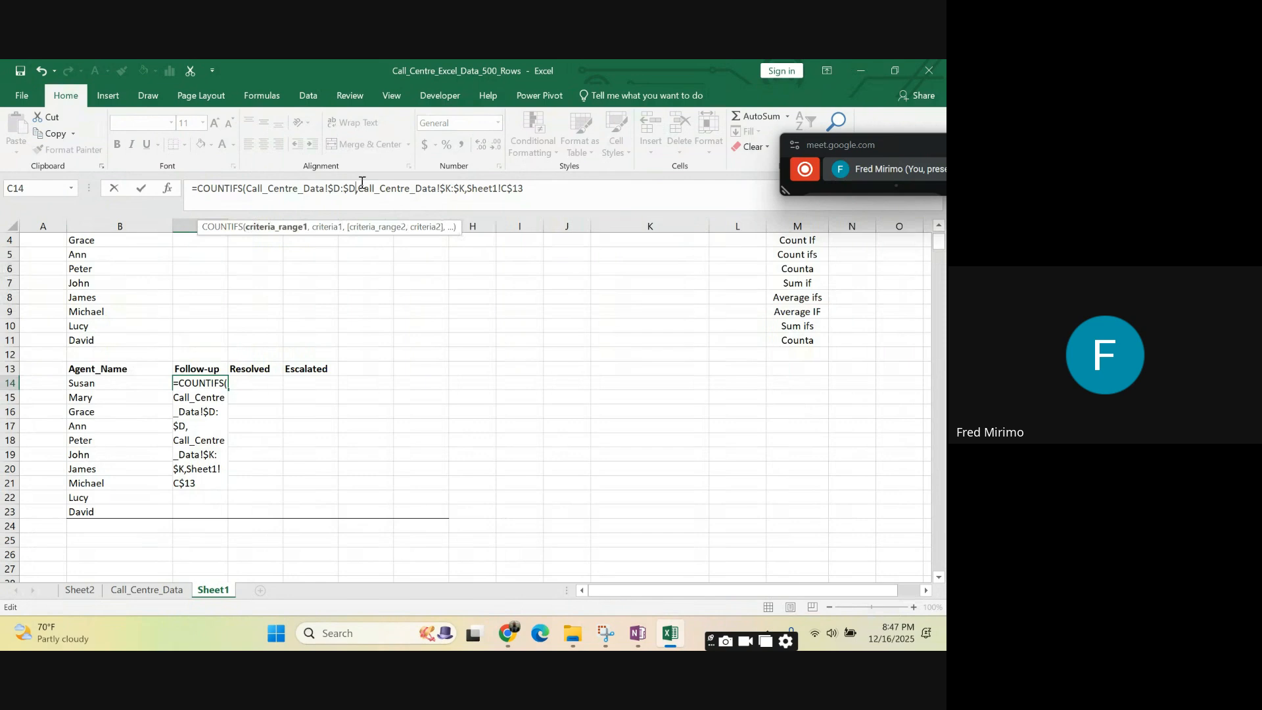
{"action": "key", "text": "BackSpace"}
{"action": "key", "text": "BackSpace"}
{"action": "key", "text": "BackSpace"}
{"action": "key", "text": "BackSpace"}
{"action": "key", "text": "BackSpace"}
{"action": "key", "text": "BackSpace"}
{"action": "key", "text": "BackSpace"}
{"action": "key", "text": "BackSpace"}
{"action": "key", "text": "BackSpace"}
{"action": "key", "text": "BackSpace"}
{"action": "key", "text": "BackSpace"}
{"action": "key", "text": "BackSpace"}
{"action": "key", "text": "BackSpace"}
{"action": "key", "text": "BackSpace"}
{"action": "key", "text": "BackSpace"}
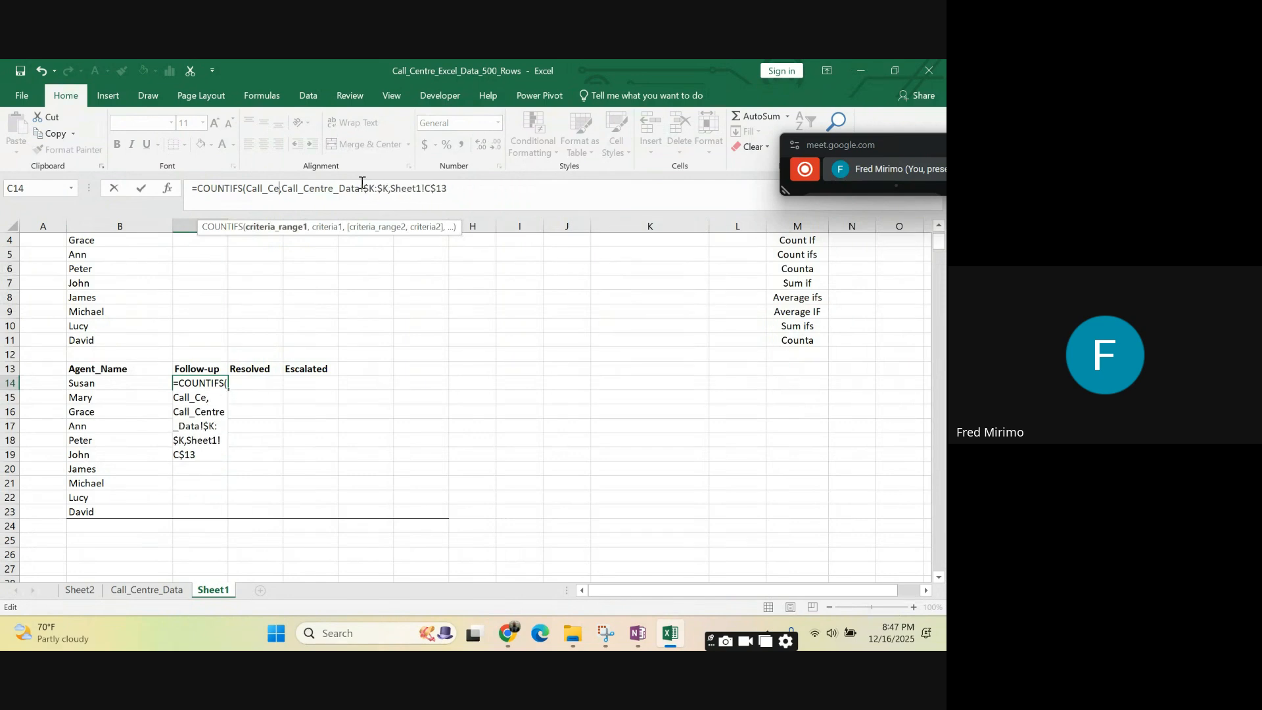
{"action": "key", "text": "BackSpace"}
{"action": "key", "text": "BackSpace"}
{"action": "key", "text": "BackSpace"}
{"action": "key", "text": "BackSpace"}
{"action": "key", "text": "BackSpace"}
{"action": "key", "text": "BackSpace"}
{"action": "key", "text": "BackSpace"}
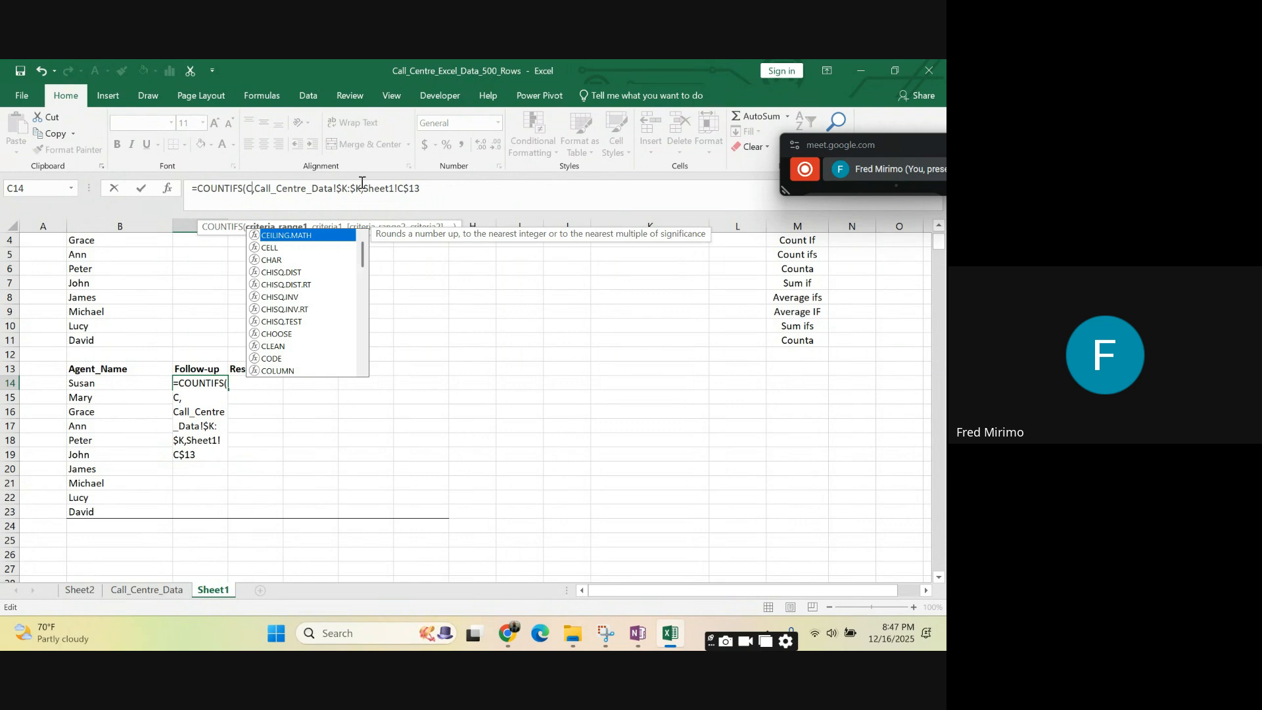
{"action": "left_click", "coordinate": [254, 189]}
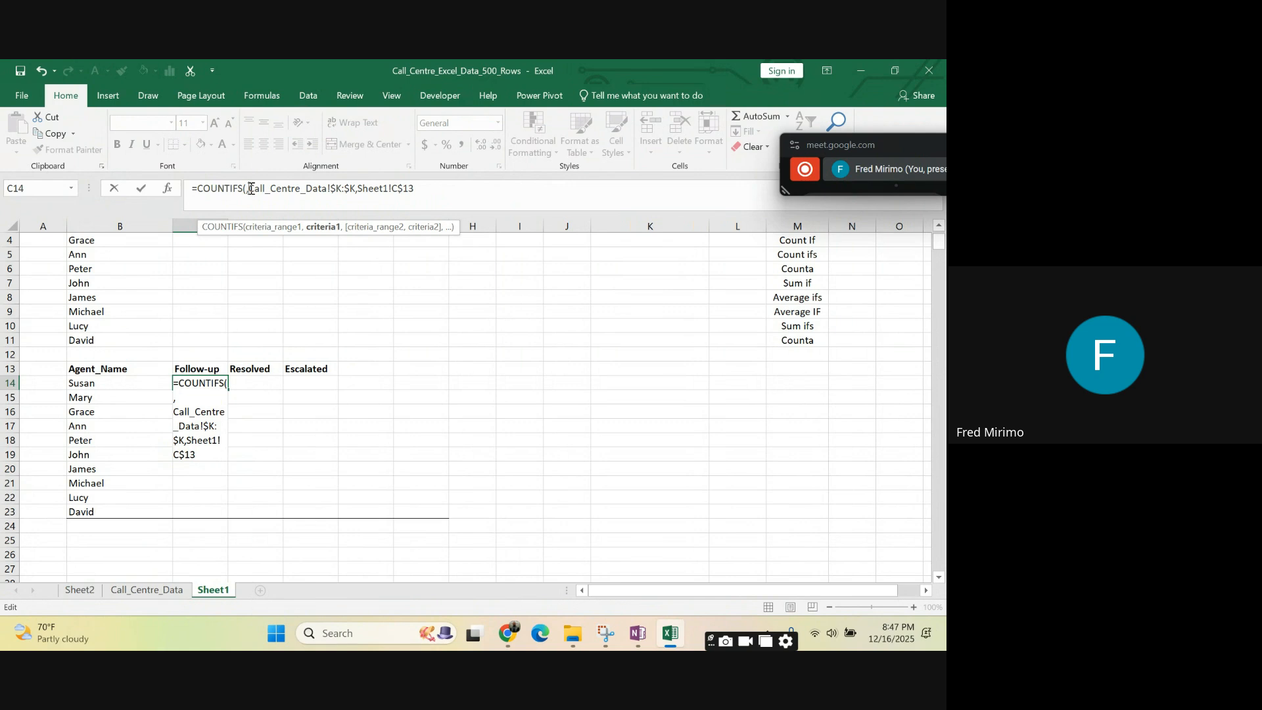
{"action": "key", "text": "BackSpace"}
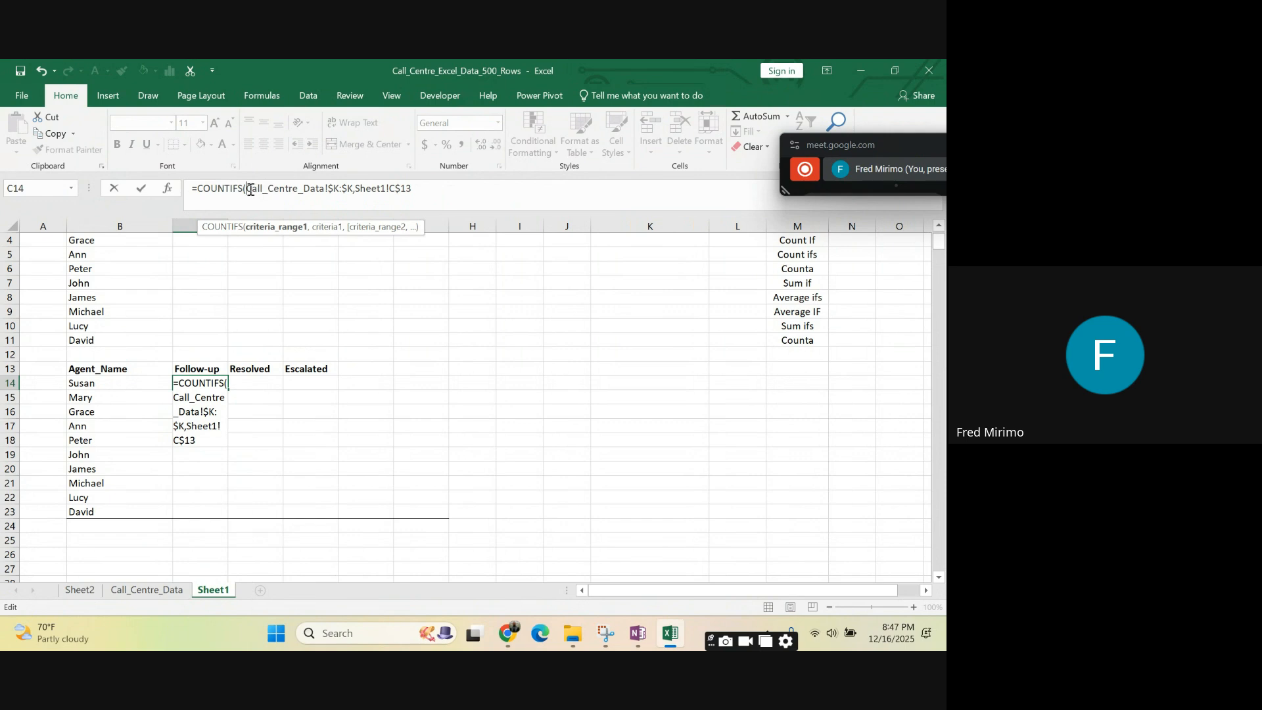
{"action": "left_click", "coordinate": [169, 592]}
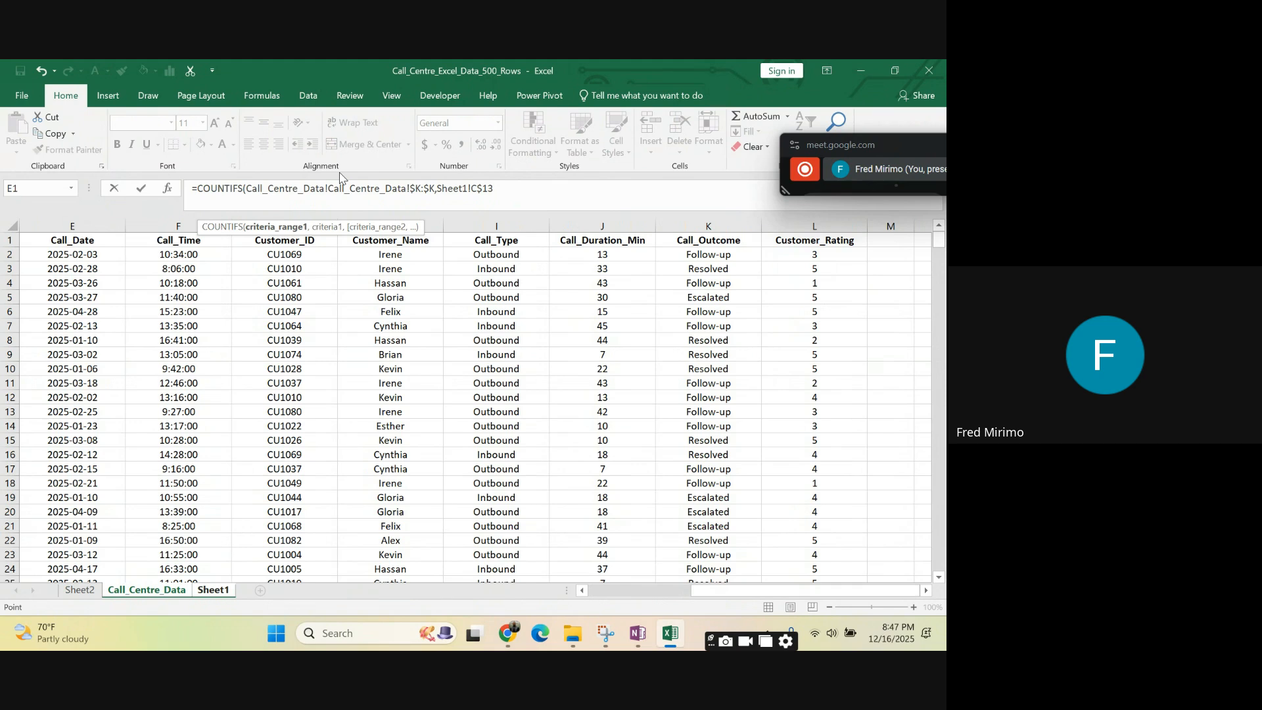
{"action": "key", "text": "BackSpace"}
{"action": "key", "text": "BackSpace"}
{"action": "key", "text": "BackSpace"}
{"action": "key", "text": "BackSpace"}
{"action": "key", "text": "BackSpace"}
{"action": "key", "text": "BackSpace"}
{"action": "key", "text": "BackSpace"}
{"action": "key", "text": "BackSpace"}
{"action": "key", "text": "BackSpace"}
{"action": "key", "text": "BackSpace"}
{"action": "key", "text": "BackSpace"}
{"action": "key", "text": "BackSpace"}
{"action": "key", "text": "BackSpace"}
{"action": "key", "text": "BackSpace"}
{"action": "key", "text": "BackSpace"}
{"action": "key", "text": "BackSpace"}
{"action": "key", "text": "BackSpace"}
{"action": "type", "text": "C"}
{"action": "key", "text": "BackSpace"}
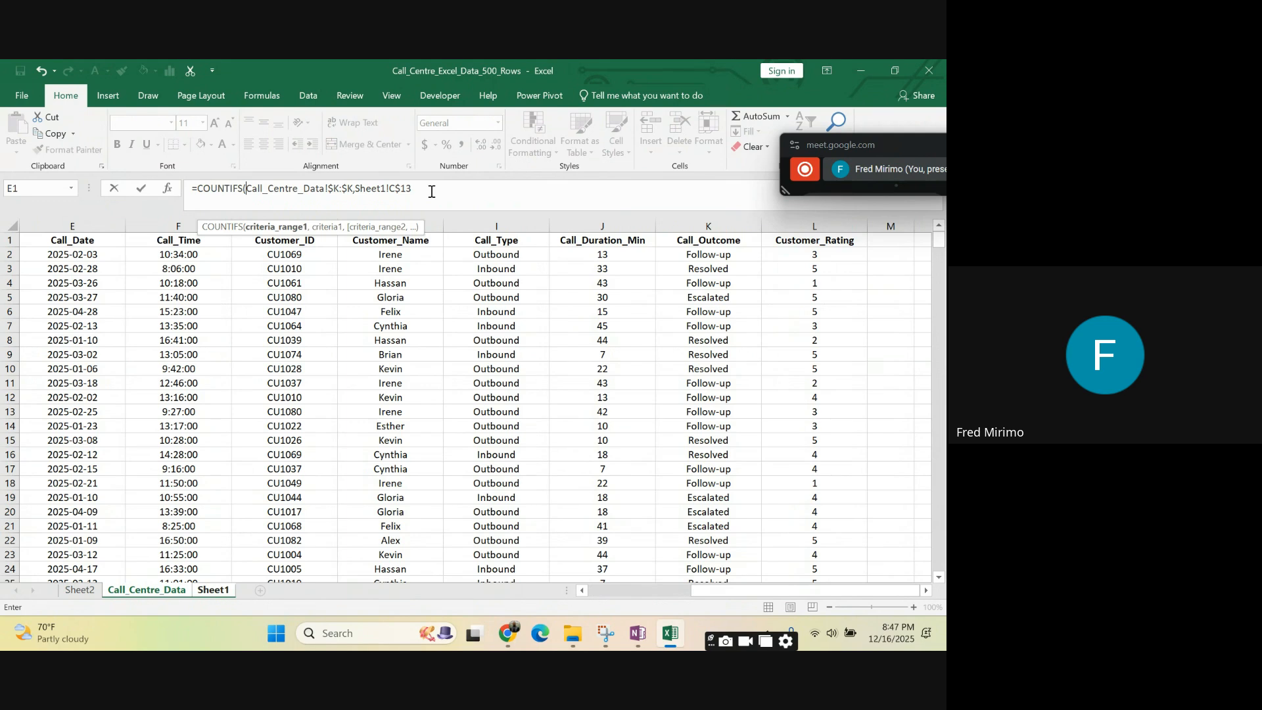
- Close and enter the C14 formula as =COUNTIFS(Call_Centre_Data!$K:$K,Sheet1!C$13)
{"action": "left_click", "coordinate": [425, 185]}
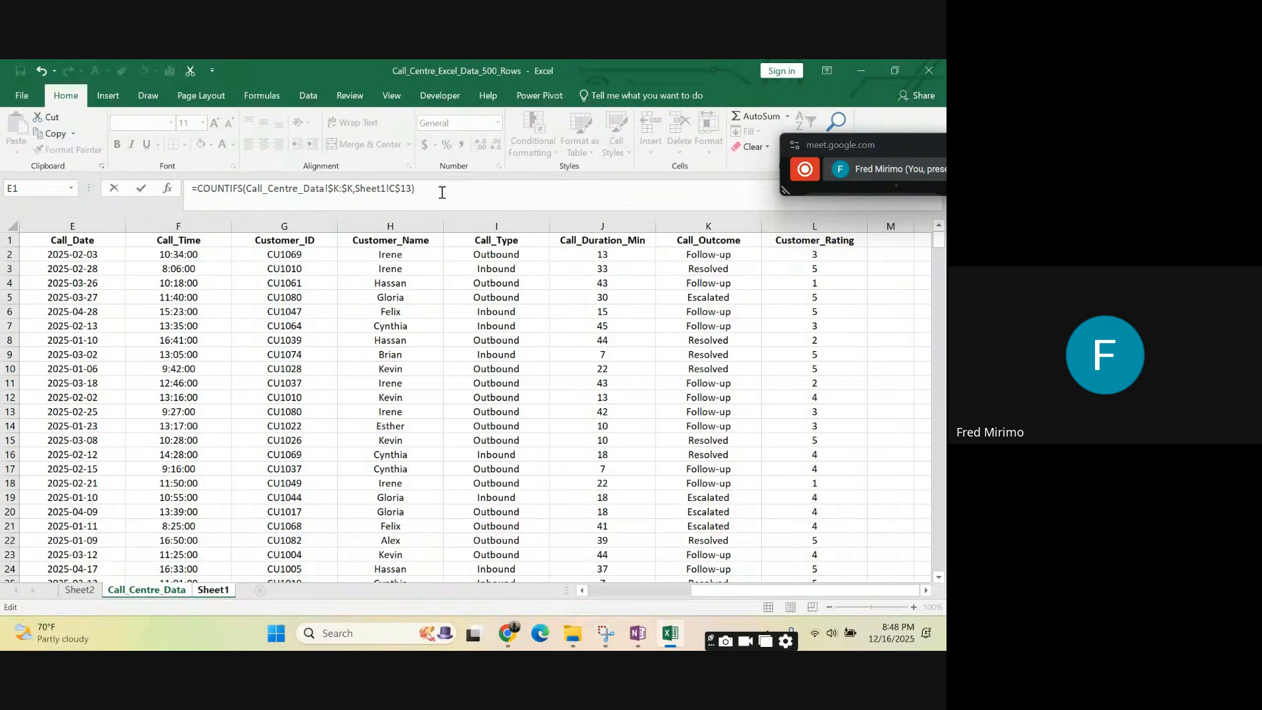
{"action": "key", "text": "Return"}
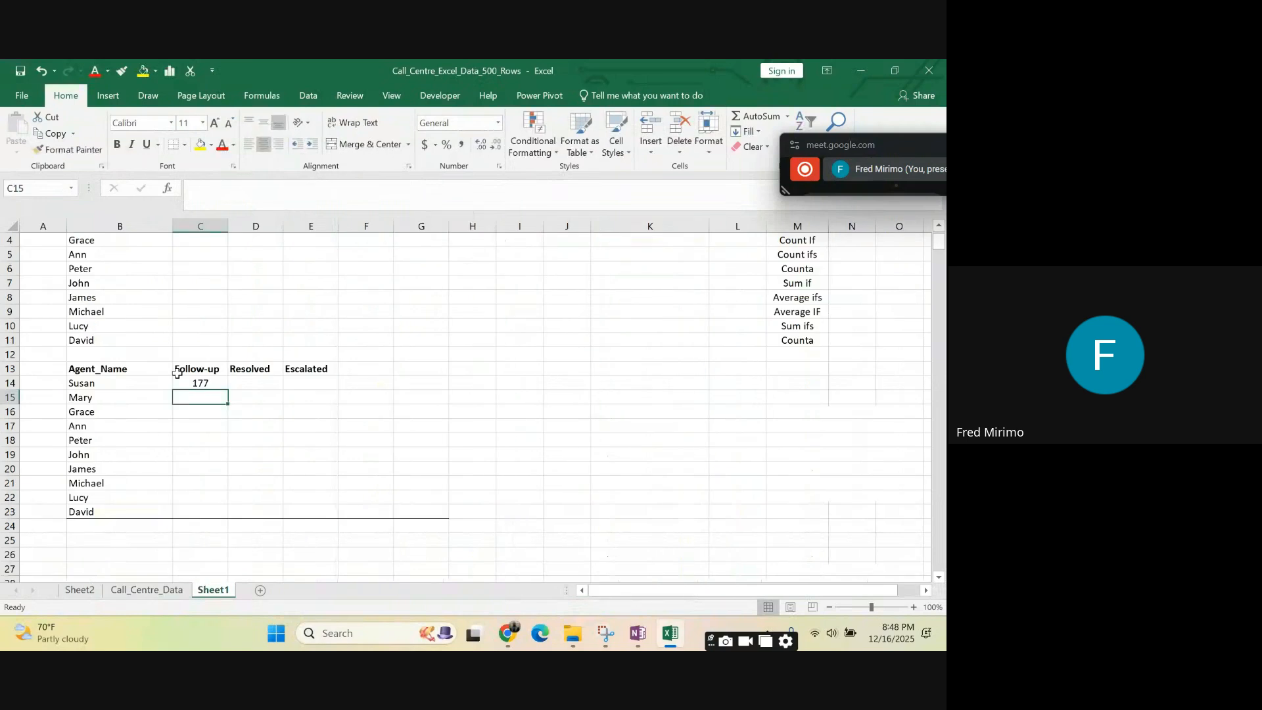
- Examine the COUNTIFS formula in C14, its row-locked header reference, and the neighbouring Resolved and Escalated headers
{"action": "left_click", "coordinate": [204, 384]}
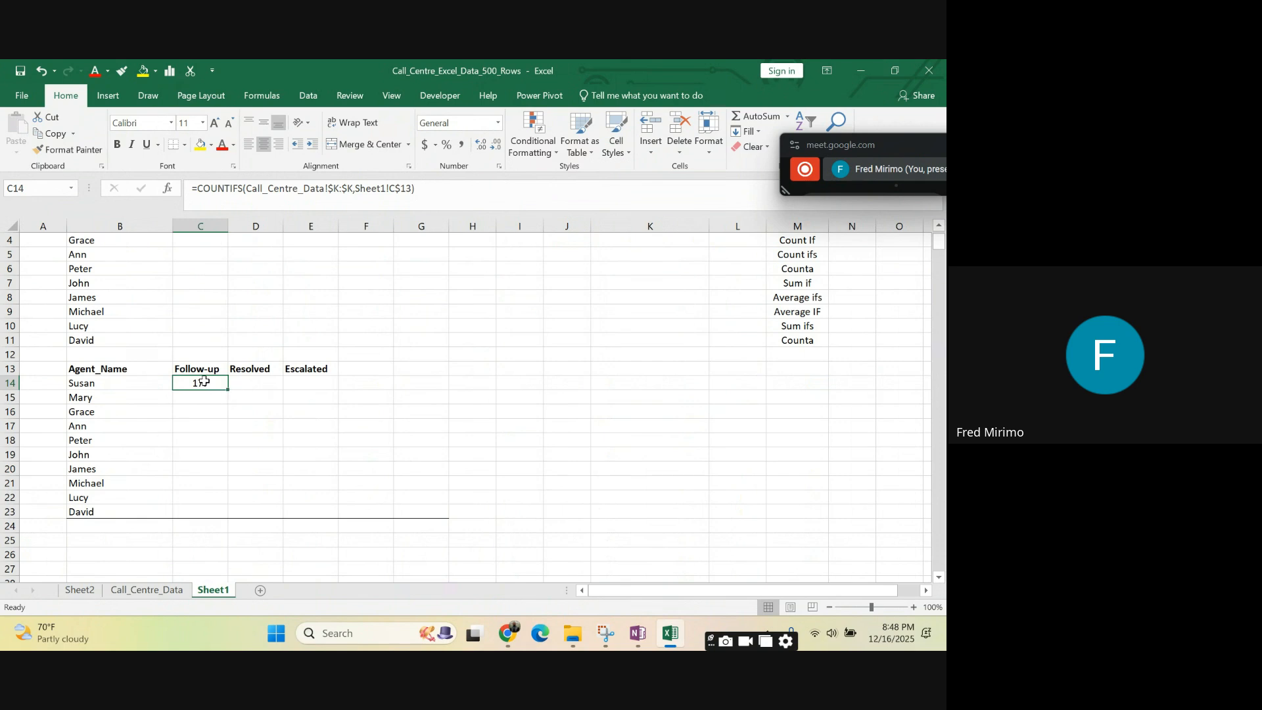
{"action": "left_click", "coordinate": [423, 188]}
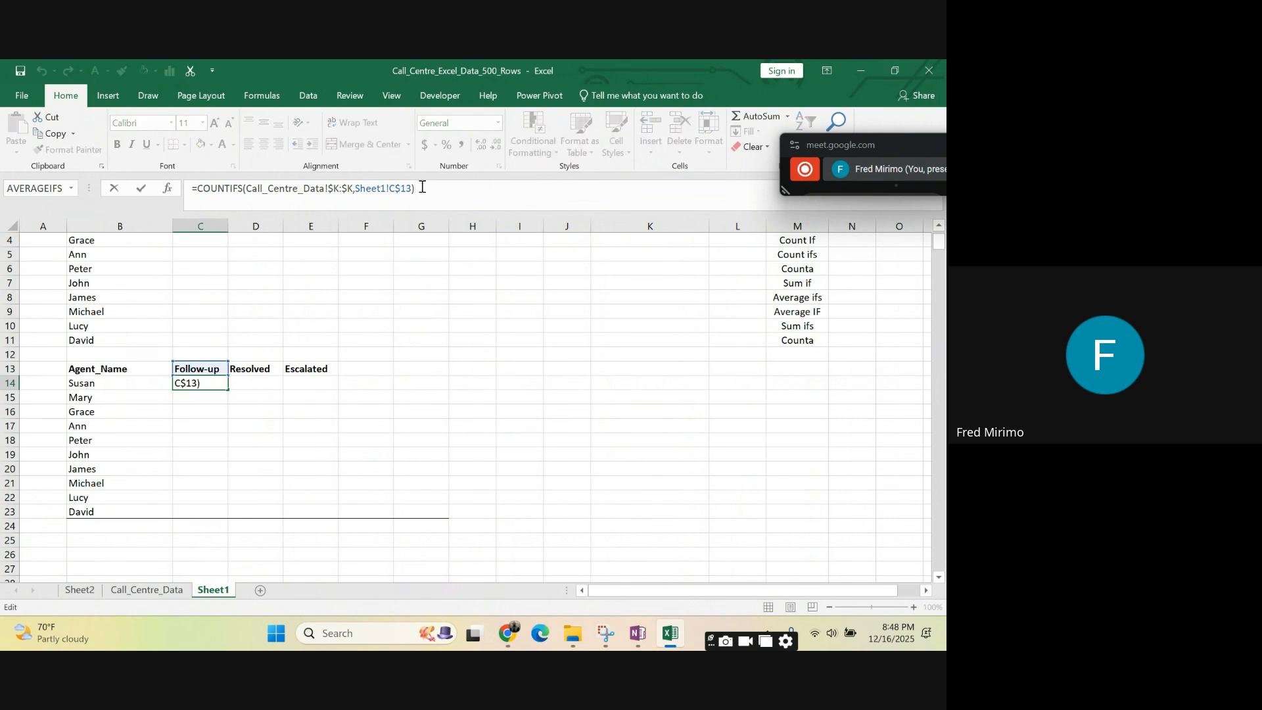
{"action": "left_click", "coordinate": [293, 468]}
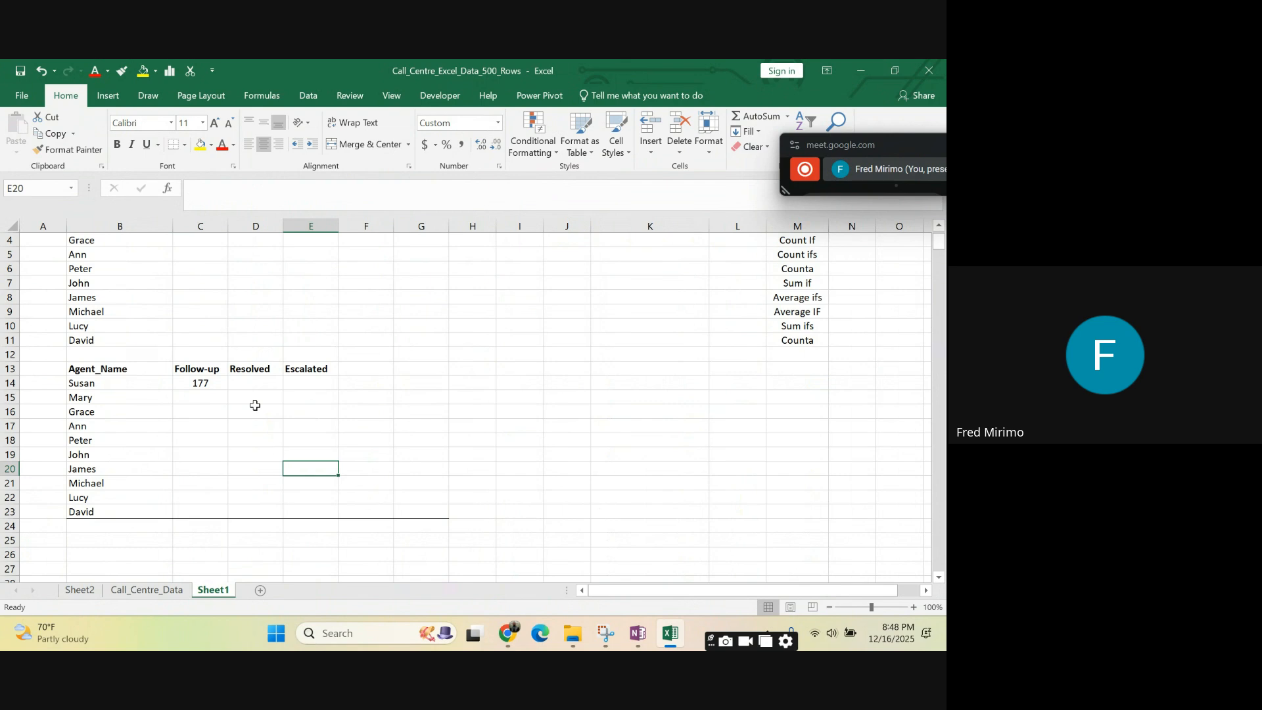
{"action": "left_click", "coordinate": [202, 383]}
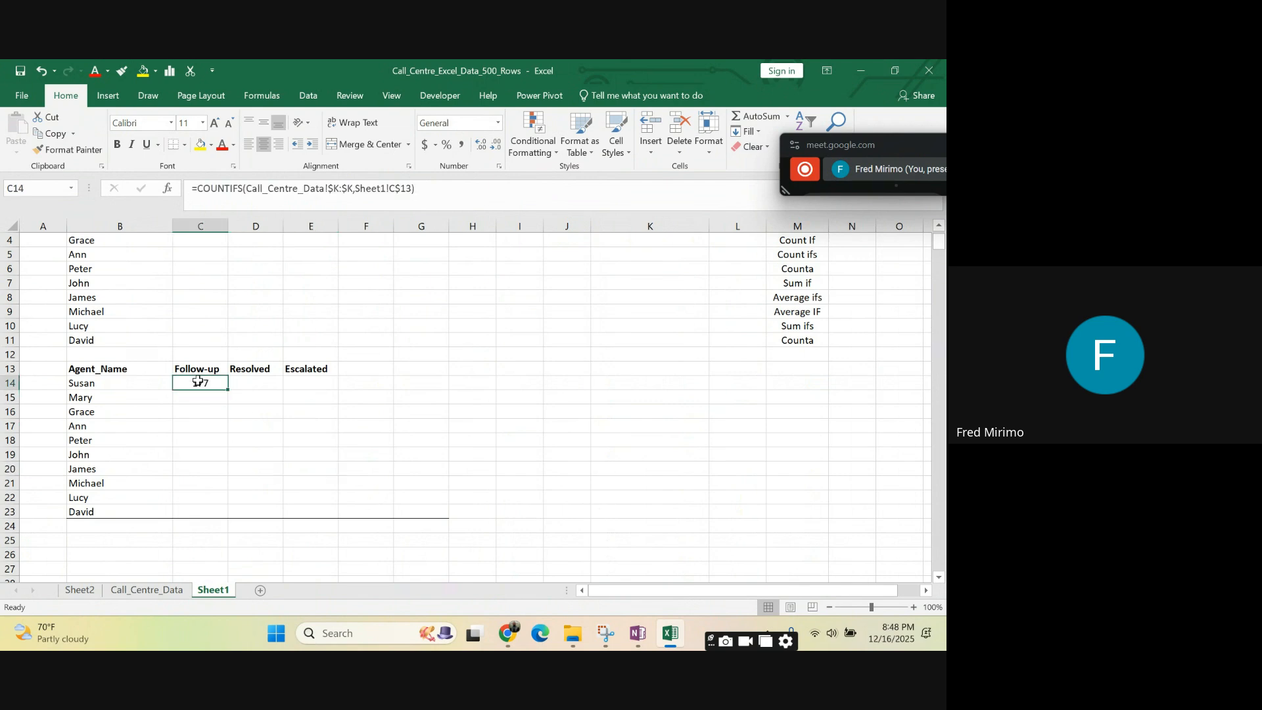
{"action": "left_click", "coordinate": [257, 370]}
{"action": "left_click", "coordinate": [309, 370]}
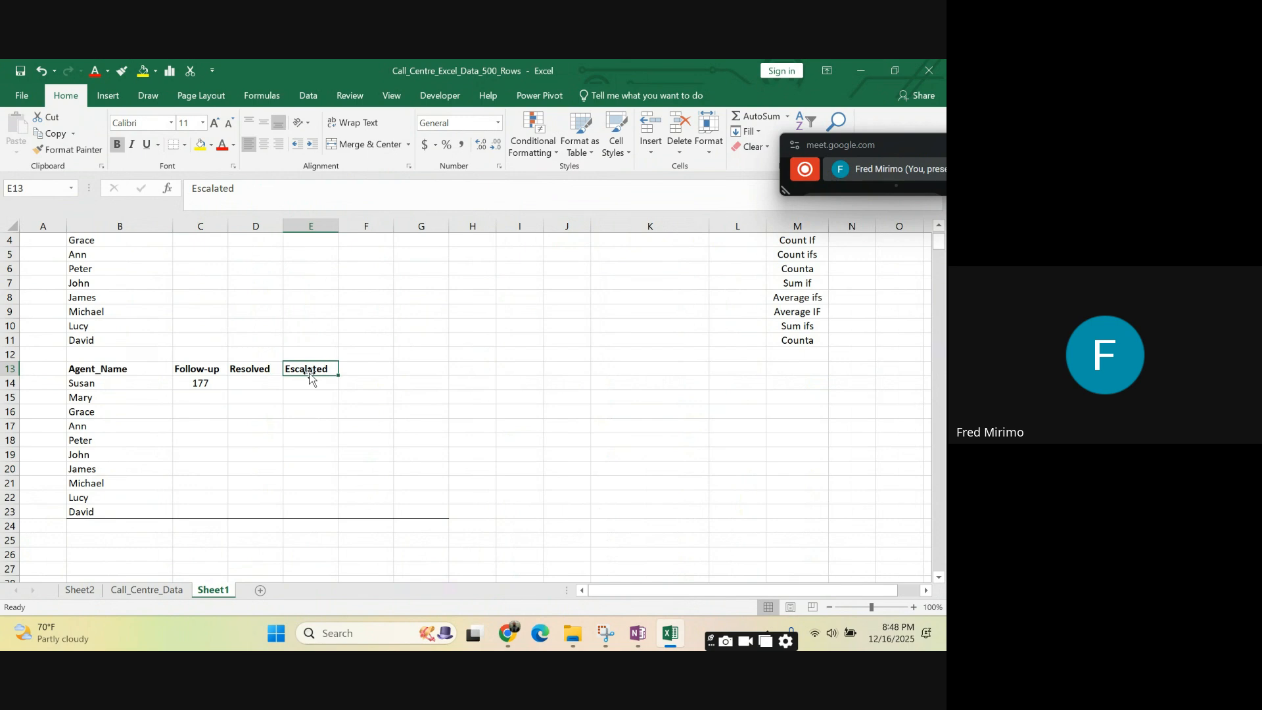
{"action": "left_click", "coordinate": [197, 384]}
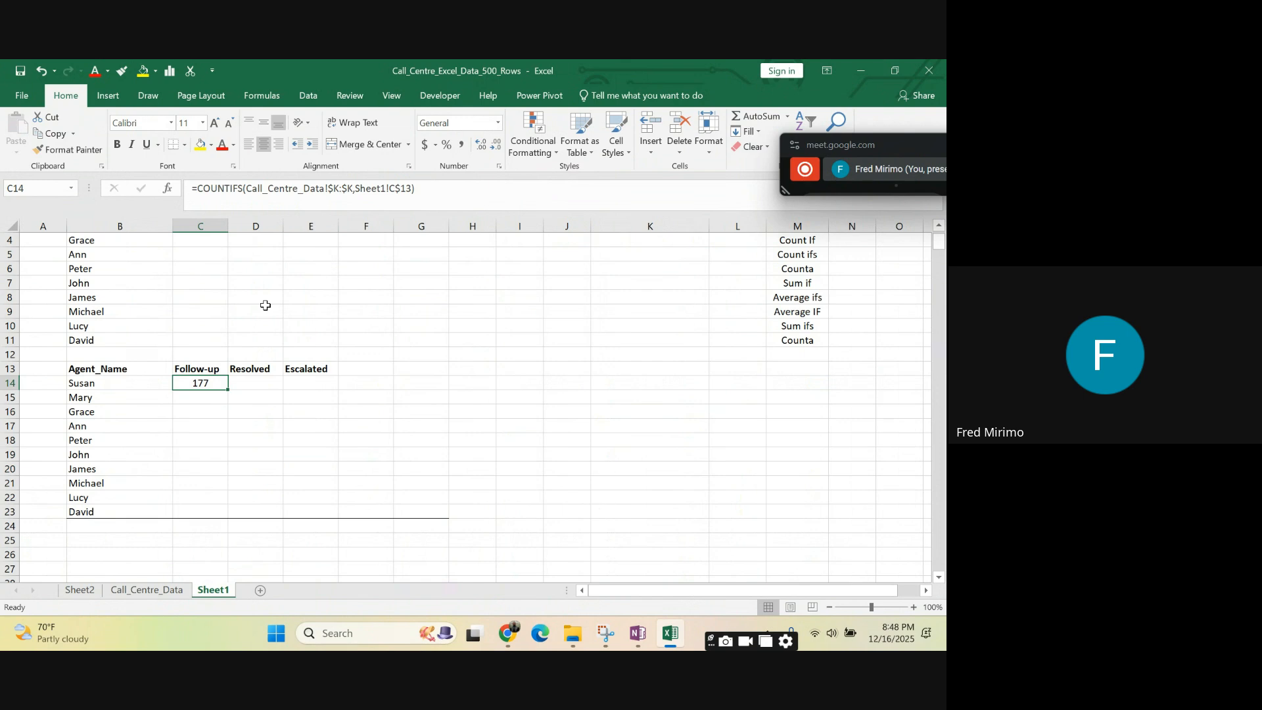
{"action": "left_click_drag", "start_coordinate": [192, 189], "coordinate": [434, 188]}
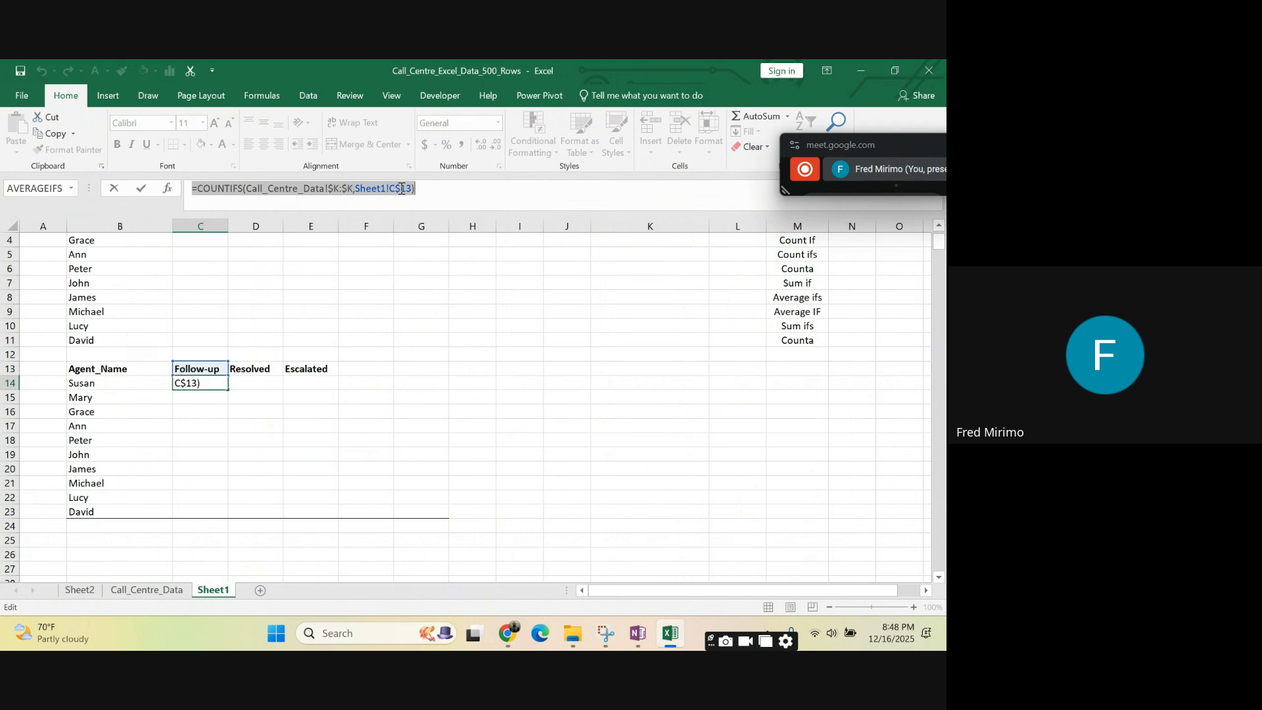
{"action": "left_click", "coordinate": [402, 189]}
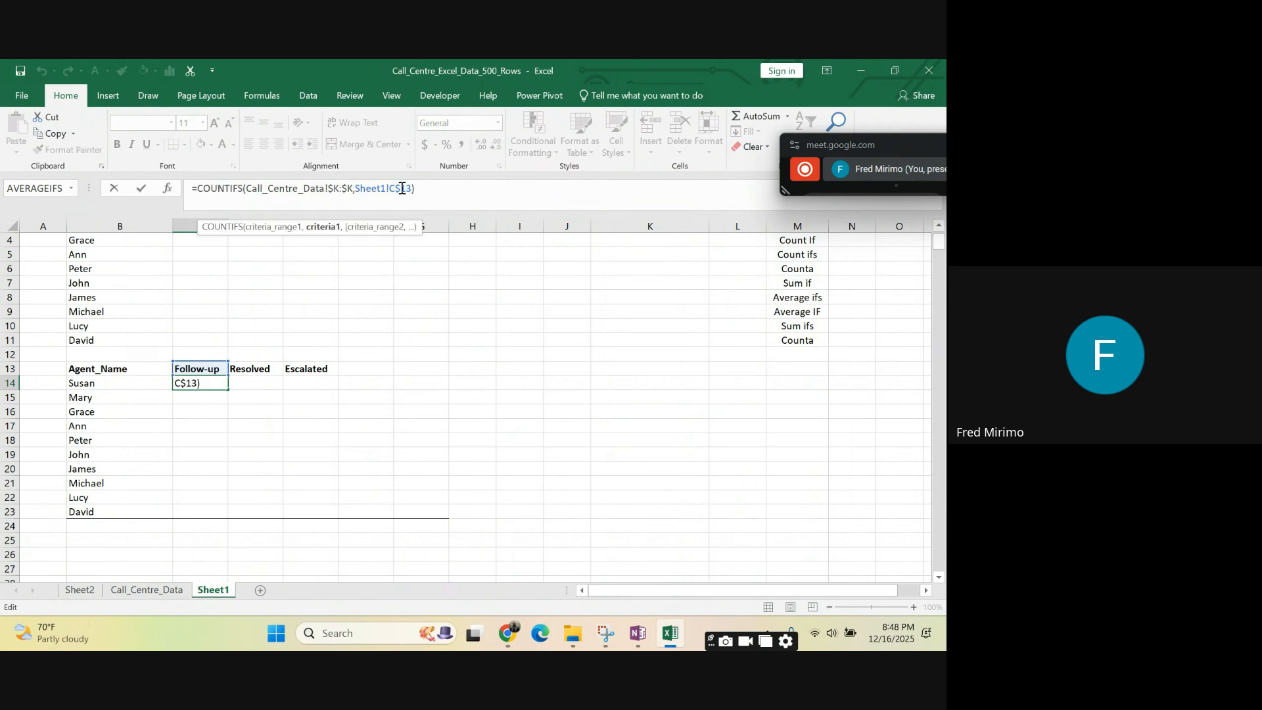
{"action": "left_click", "coordinate": [424, 188]}
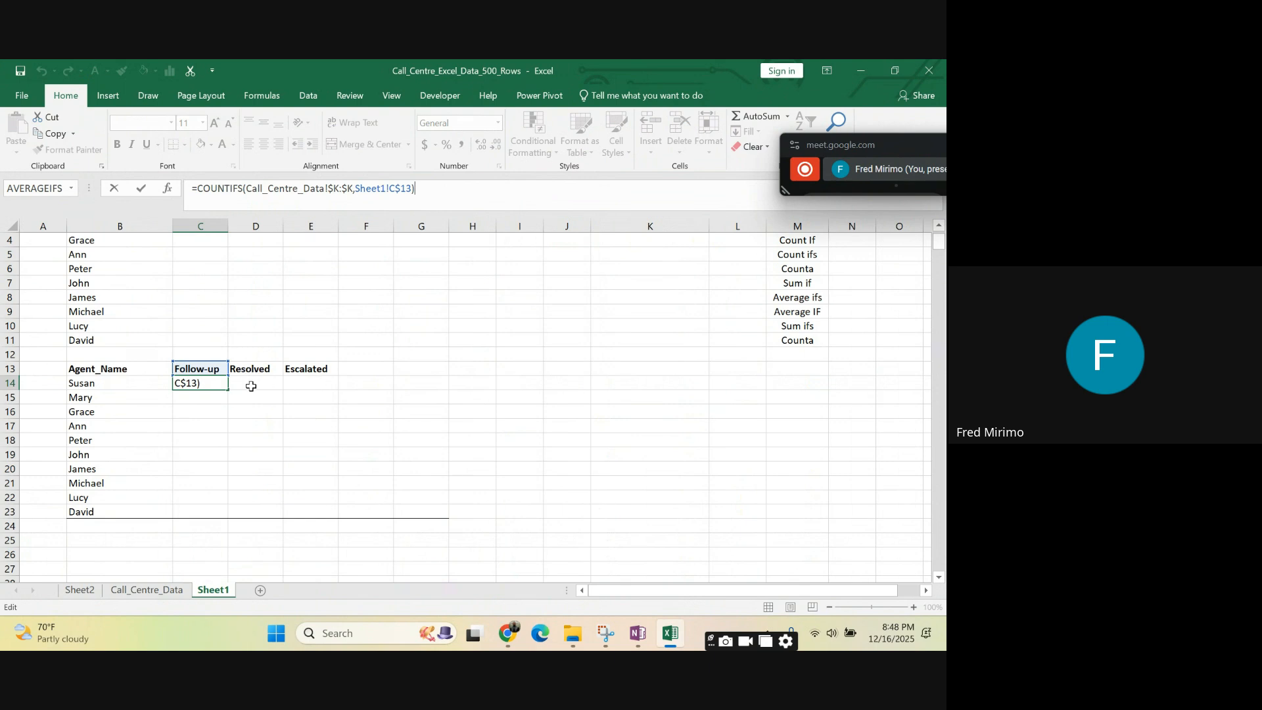
{"action": "key", "text": "Return"}
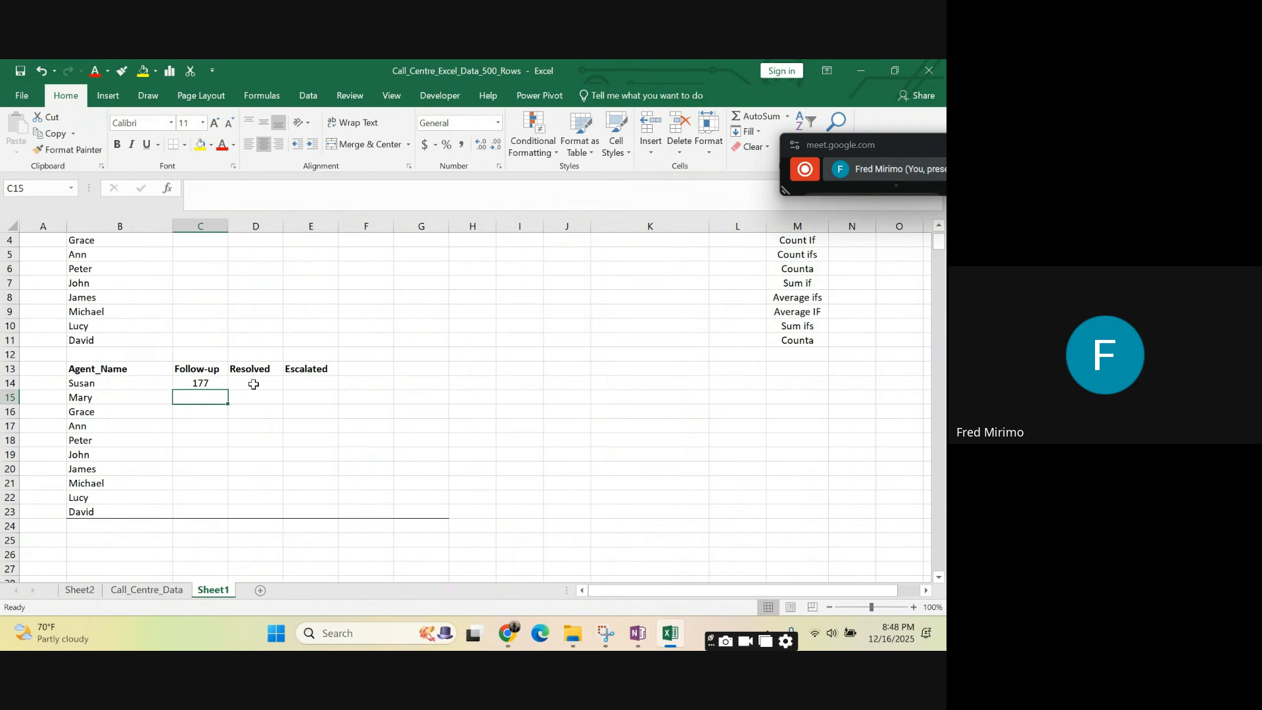
- Fill the C14 COUNTIFS formula across to E14 under Resolved and Escalated
{"action": "left_click", "coordinate": [209, 383]}
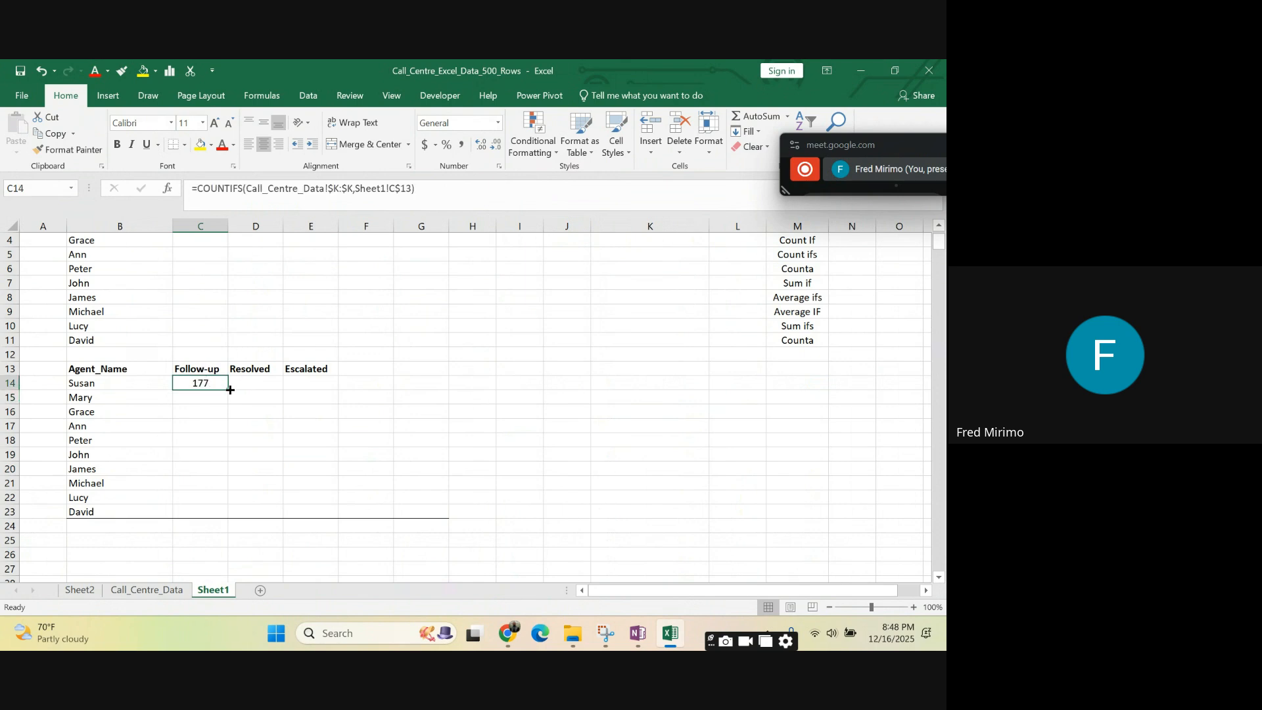
{"action": "left_click_drag", "start_coordinate": [227, 388], "coordinate": [322, 389]}
{"action": "left_click", "coordinate": [311, 420]}
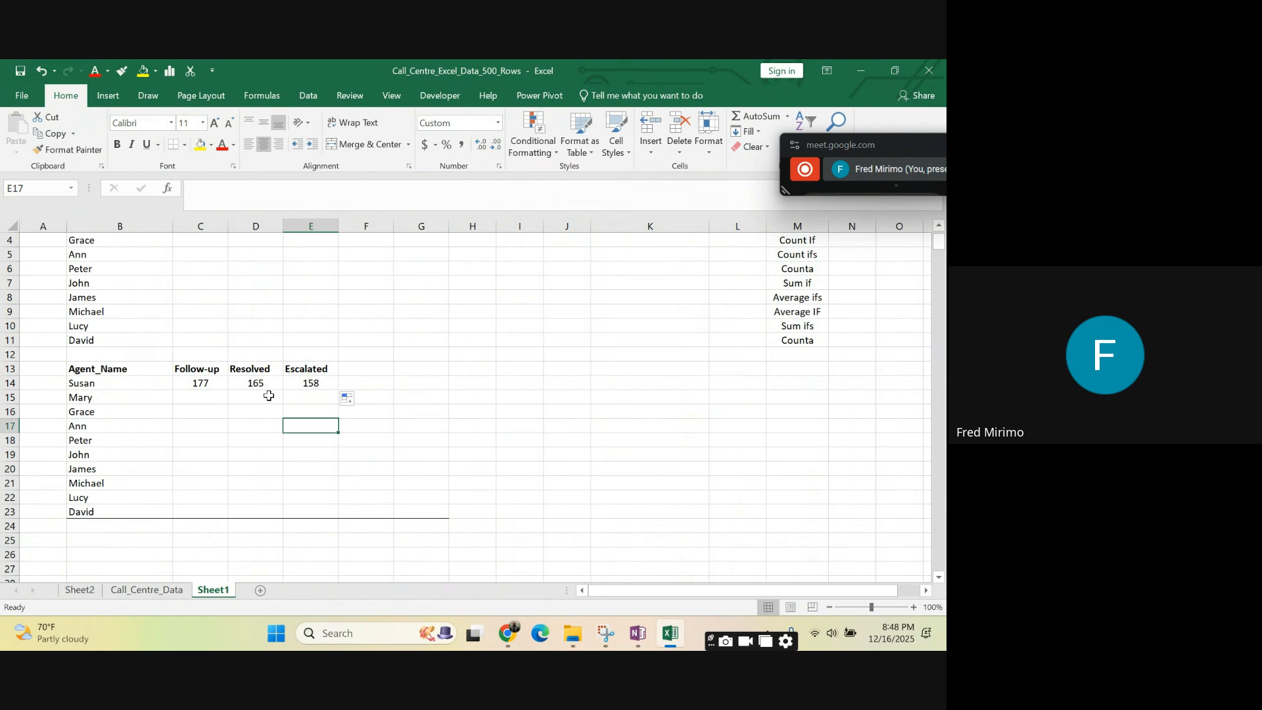
- Compare the COUNTIFS formulas in C14, D14 and E14 with the outcome headers above them
{"action": "left_click", "coordinate": [197, 385]}
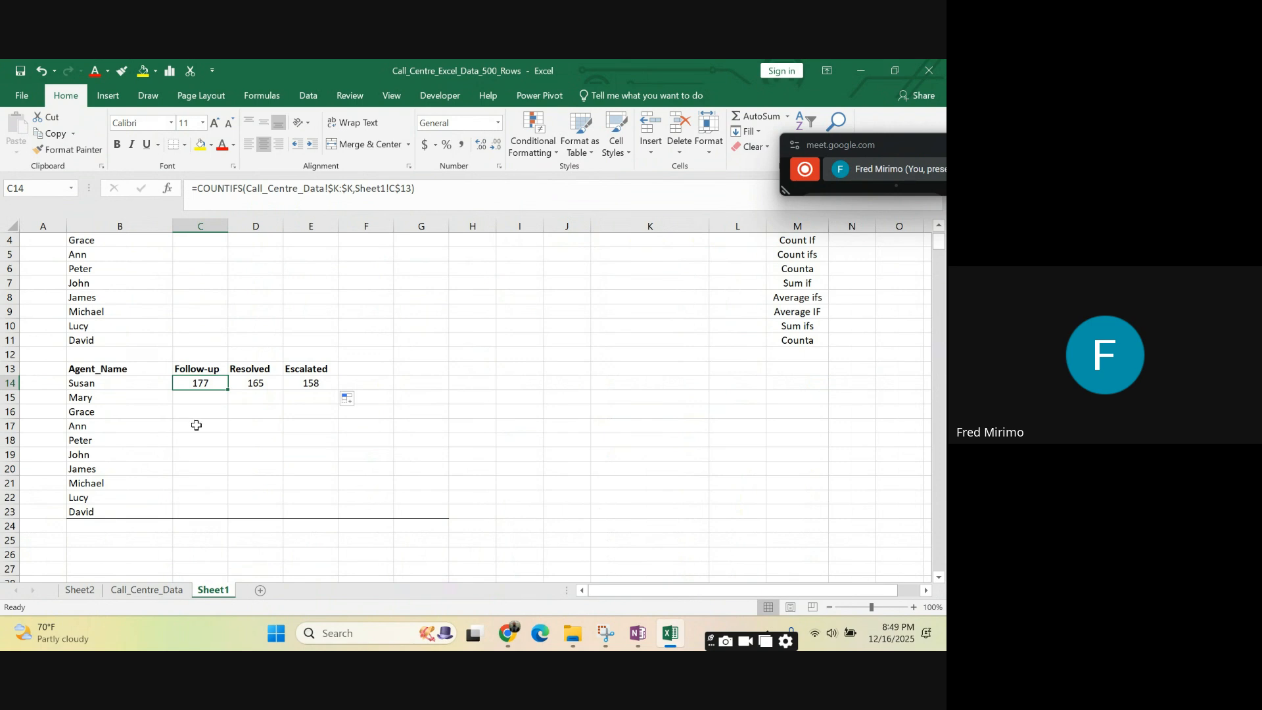
{"action": "left_click", "coordinate": [266, 383]}
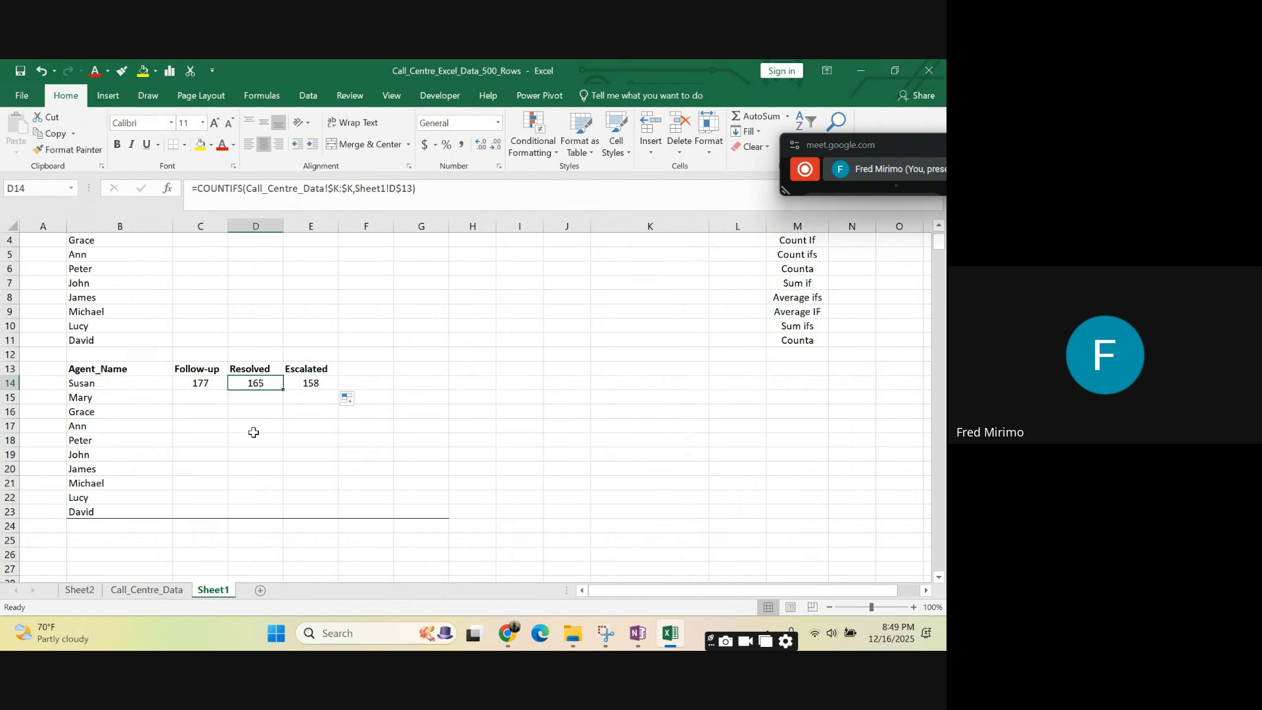
{"action": "left_click", "coordinate": [315, 384]}
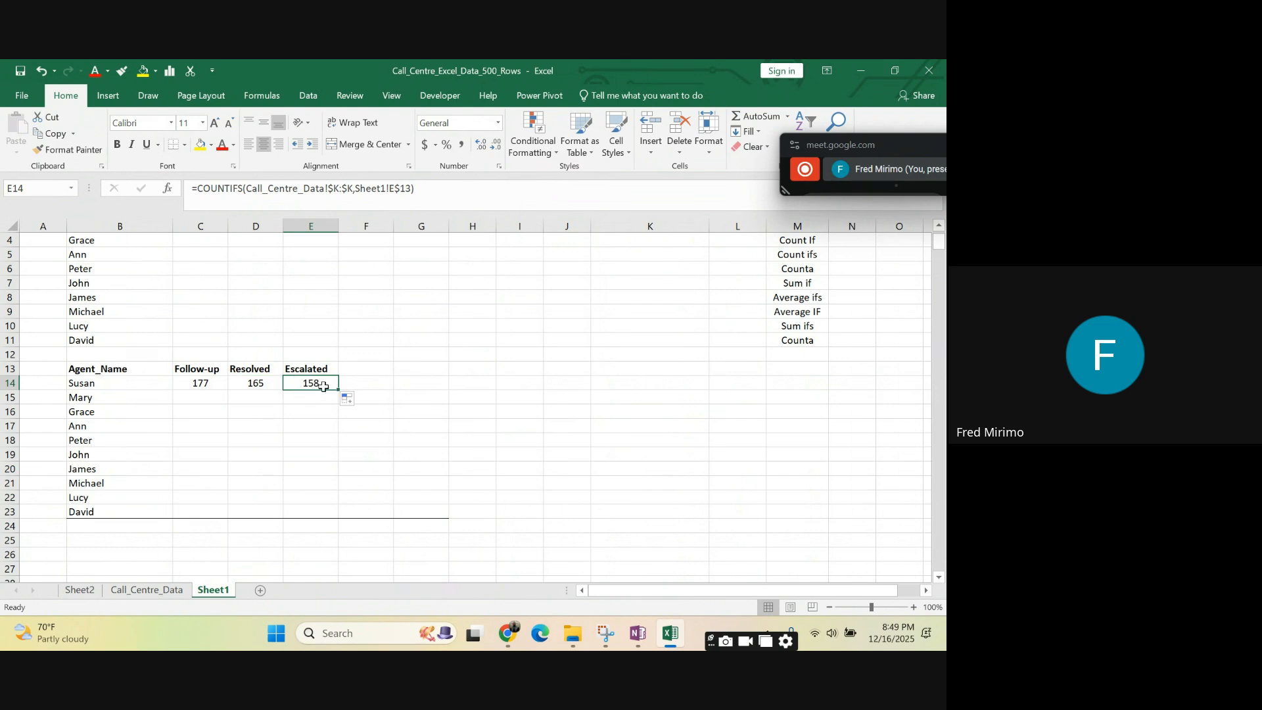
{"action": "left_click", "coordinate": [309, 408]}
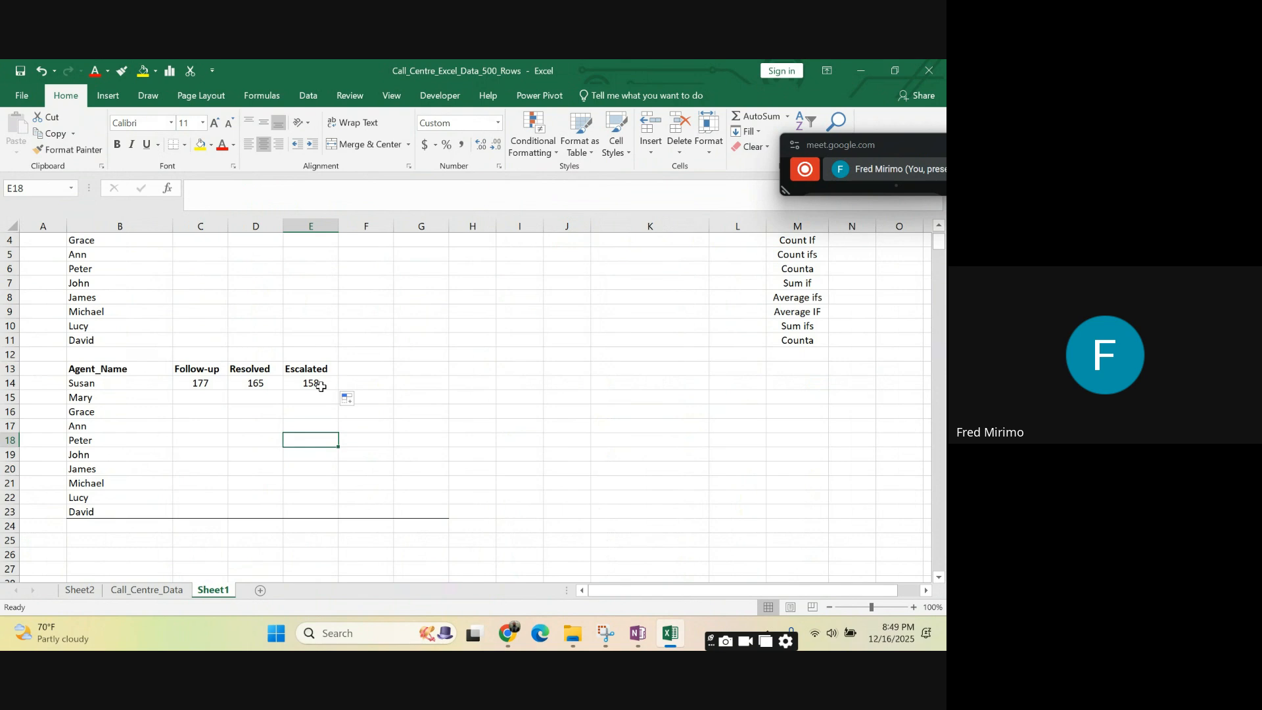
{"action": "left_click", "coordinate": [310, 372]}
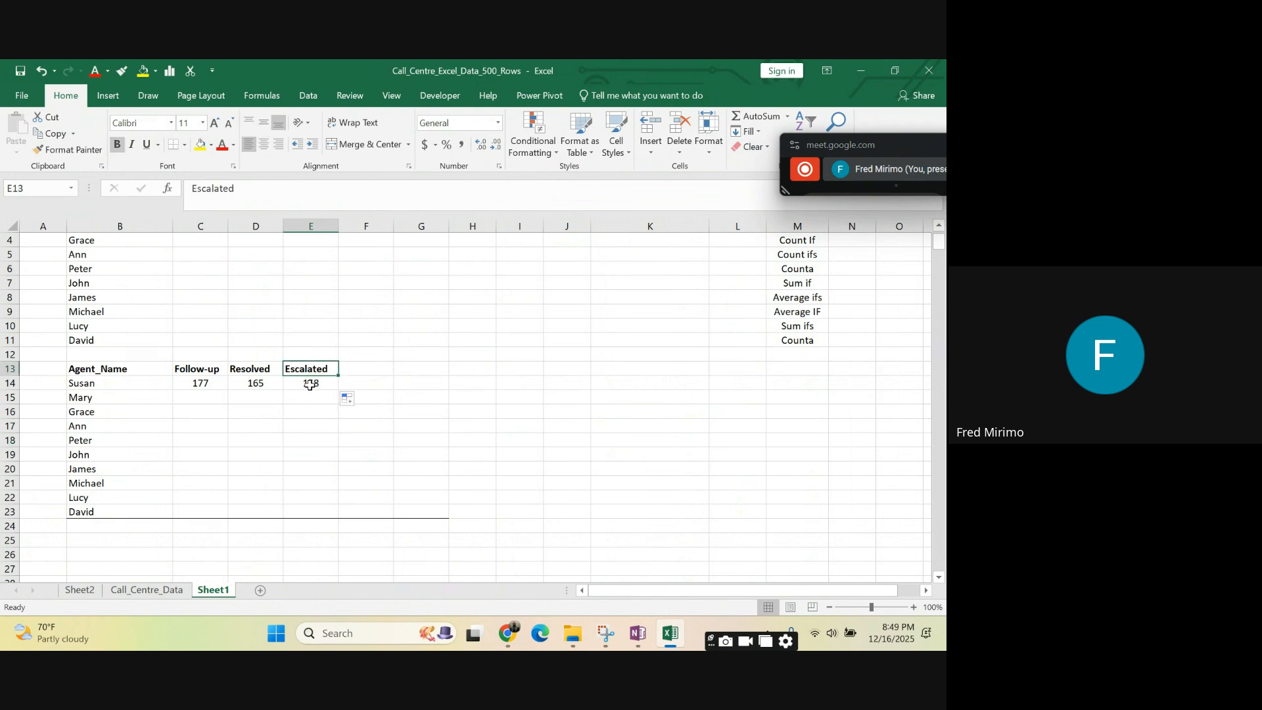
{"action": "left_click", "coordinate": [309, 384]}
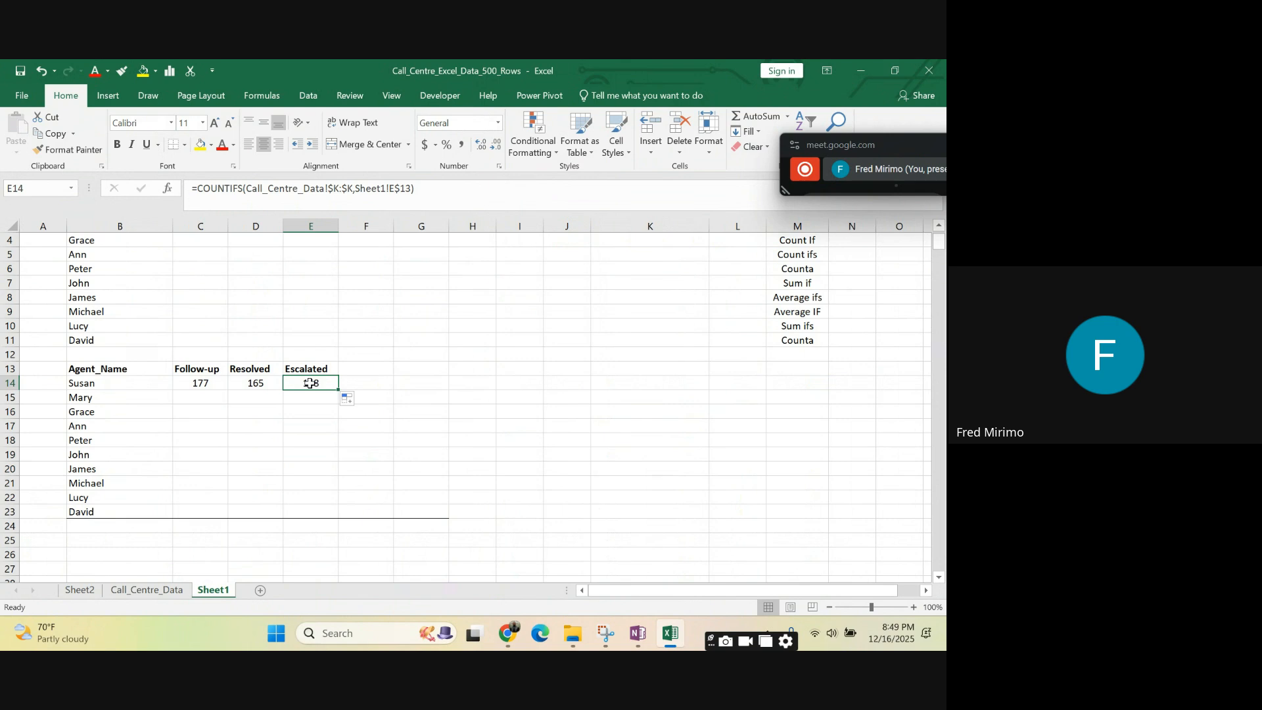
{"action": "left_click", "coordinate": [198, 386]}
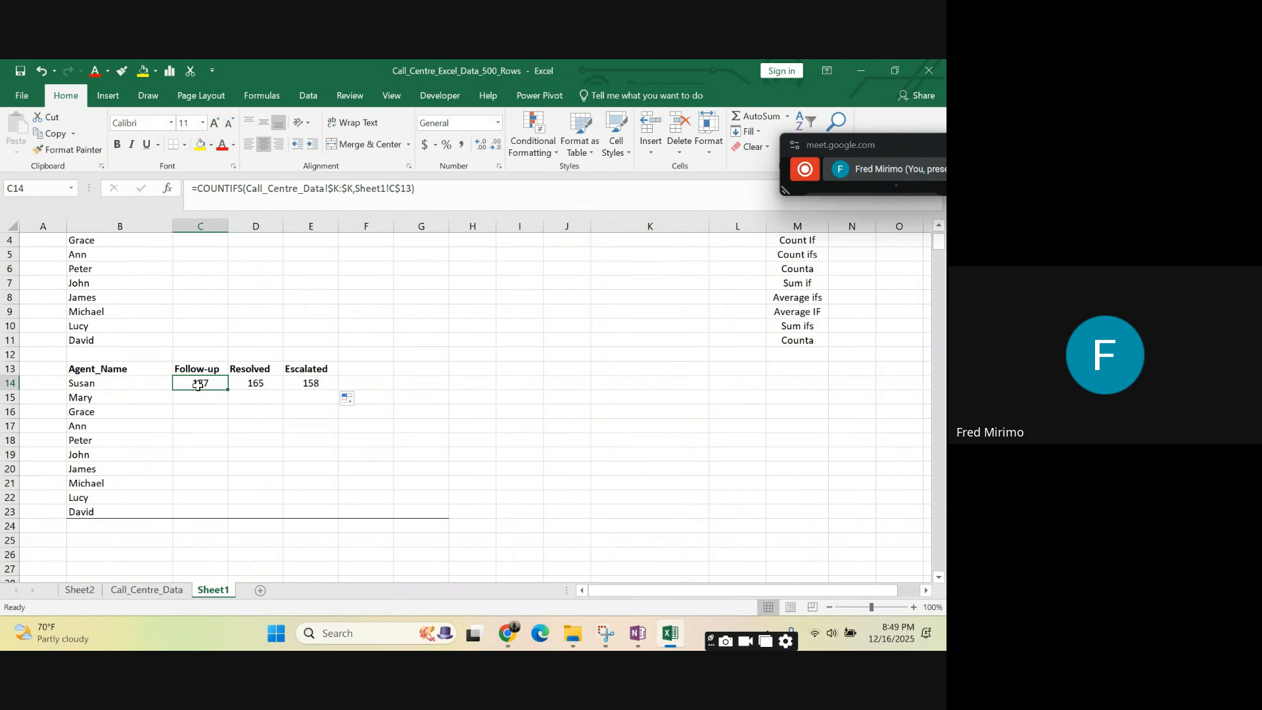
- Examine the outcome headers in row 13, the agent names in column B and the references in the C14 formula
{"action": "left_click", "coordinate": [196, 366]}
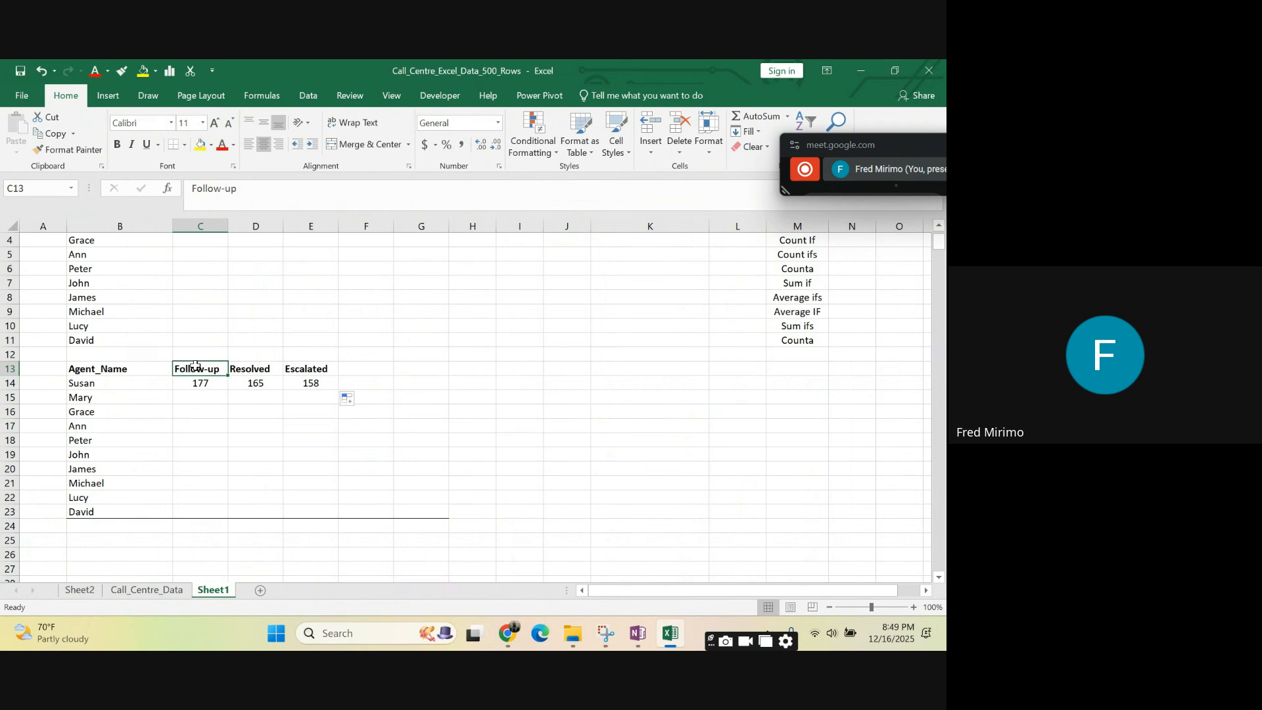
{"action": "left_click", "coordinate": [256, 367]}
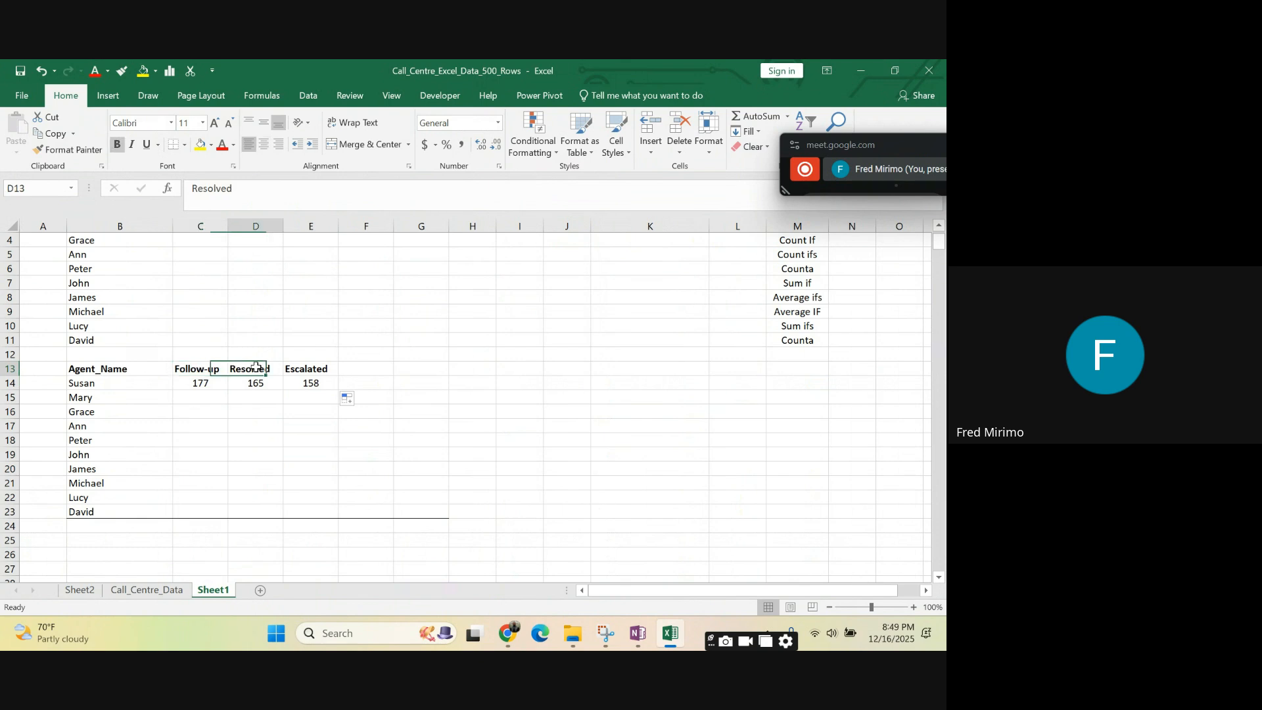
{"action": "left_click", "coordinate": [316, 369]}
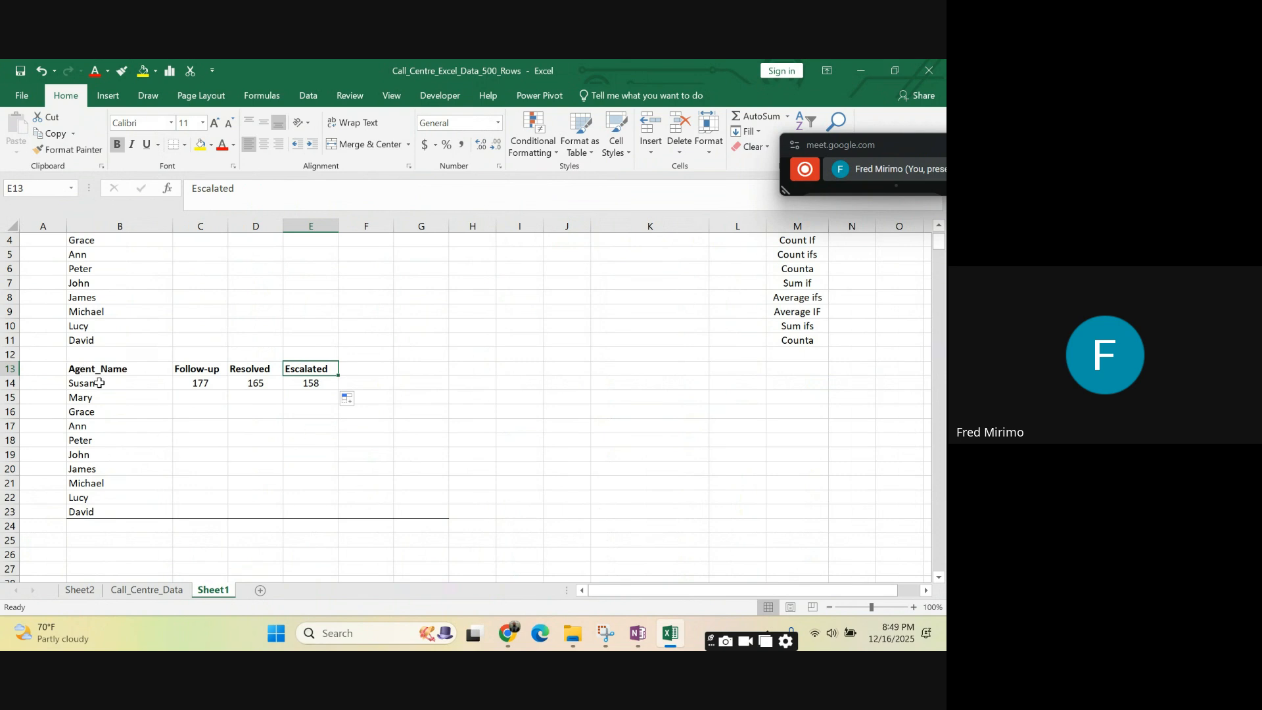
{"action": "left_click_drag", "start_coordinate": [103, 384], "coordinate": [100, 486]}
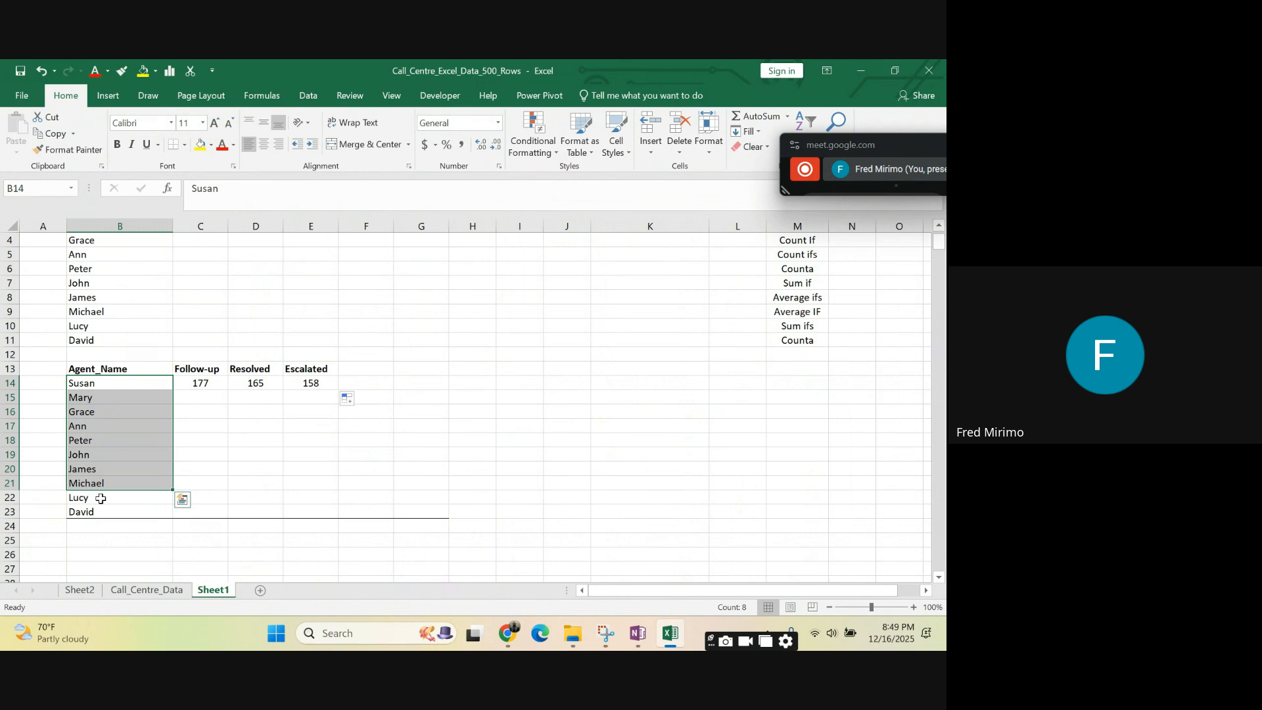
{"action": "left_click", "coordinate": [201, 438]}
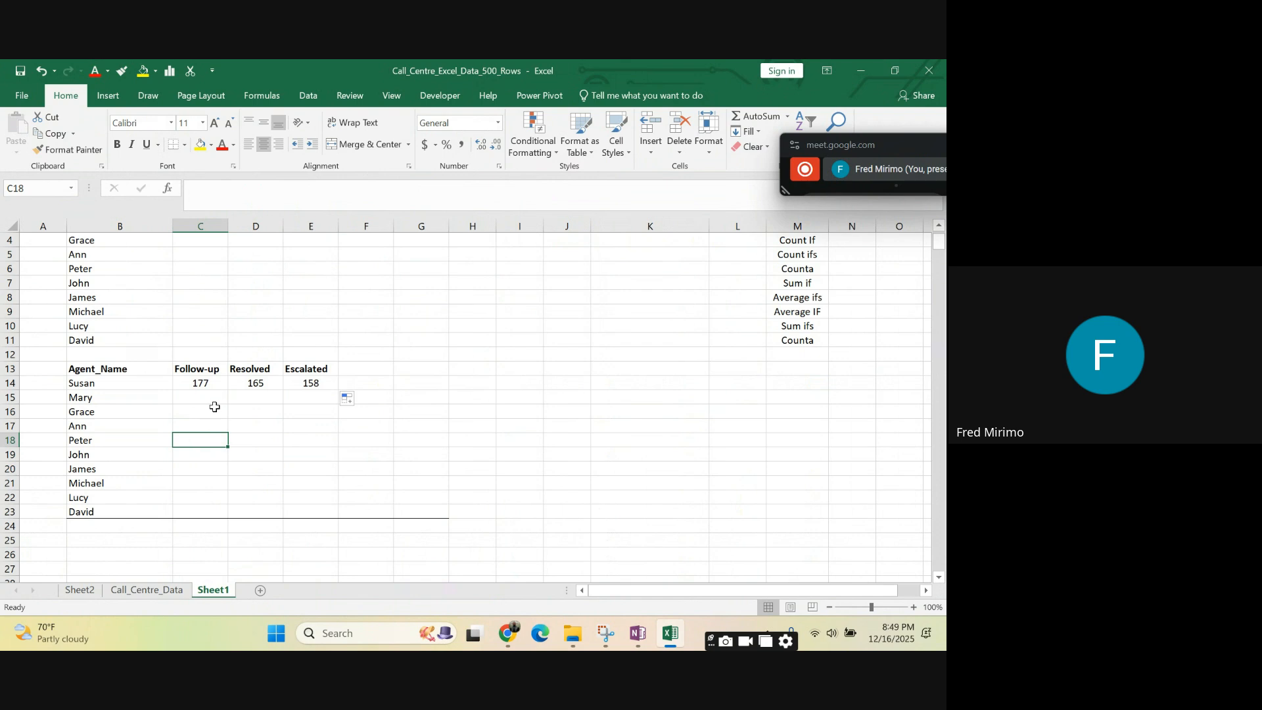
{"action": "left_click", "coordinate": [205, 380]}
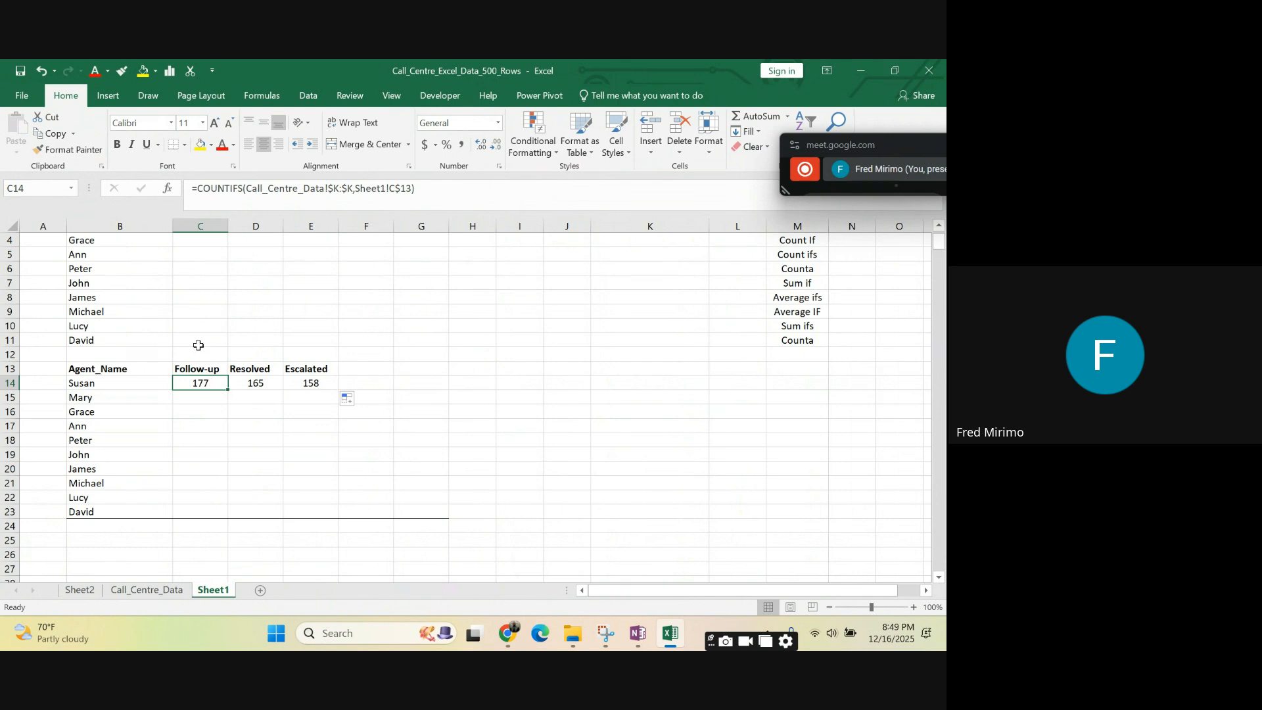
{"action": "left_click", "coordinate": [430, 184]}
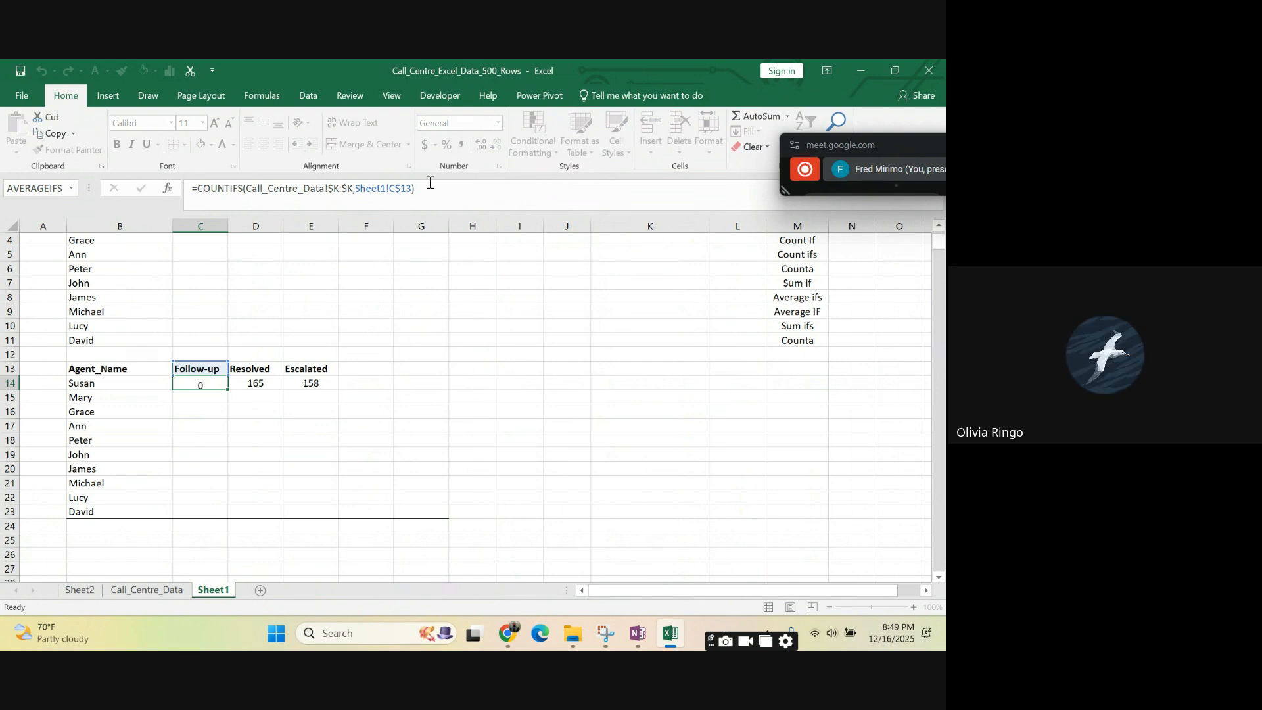
{"action": "key", "text": "Return"}
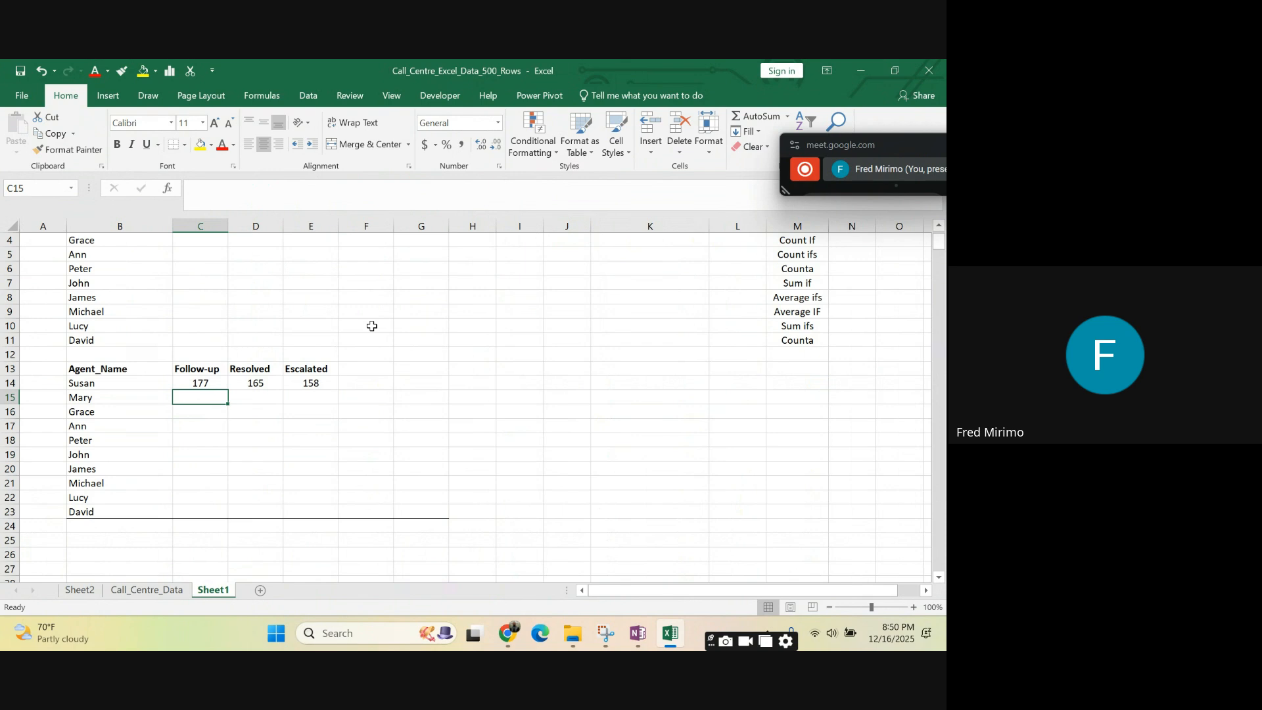
- Compare the header references in the C14, D14 and E14 formulas against the empty cells of the rows below
{"action": "left_click", "coordinate": [198, 381]}
{"action": "left_click", "coordinate": [234, 412]}
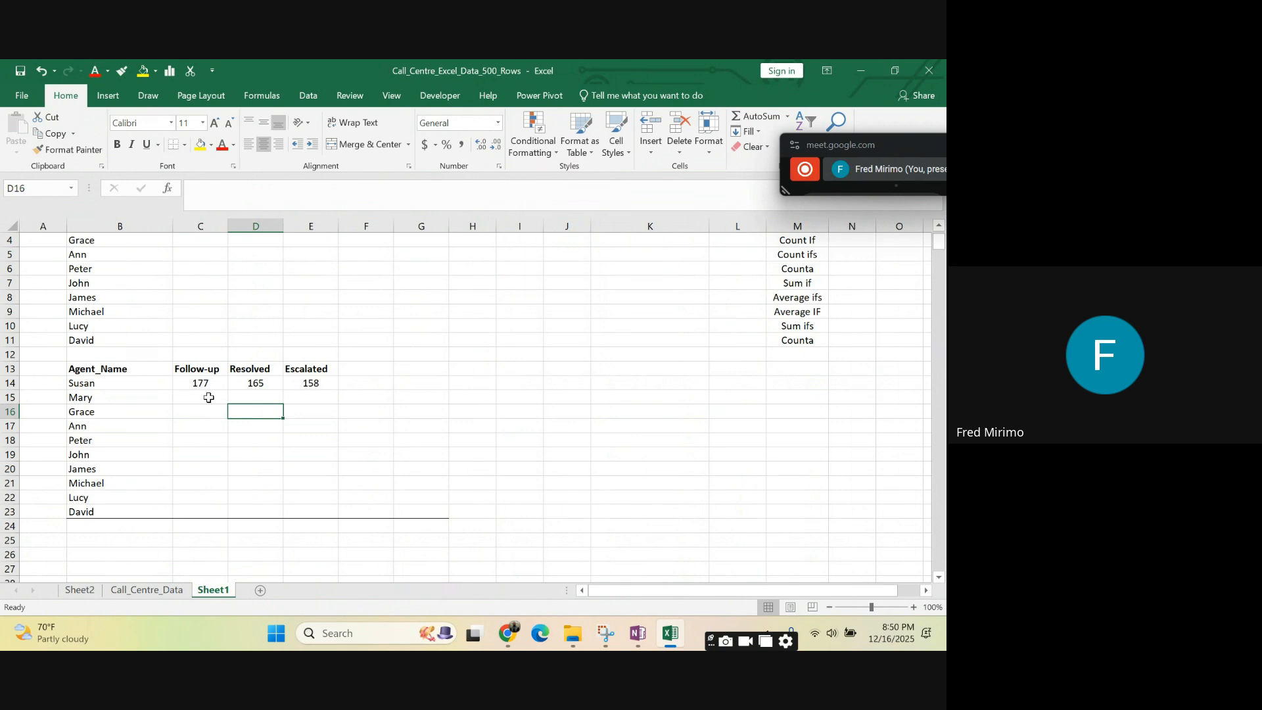
{"action": "left_click", "coordinate": [209, 397]}
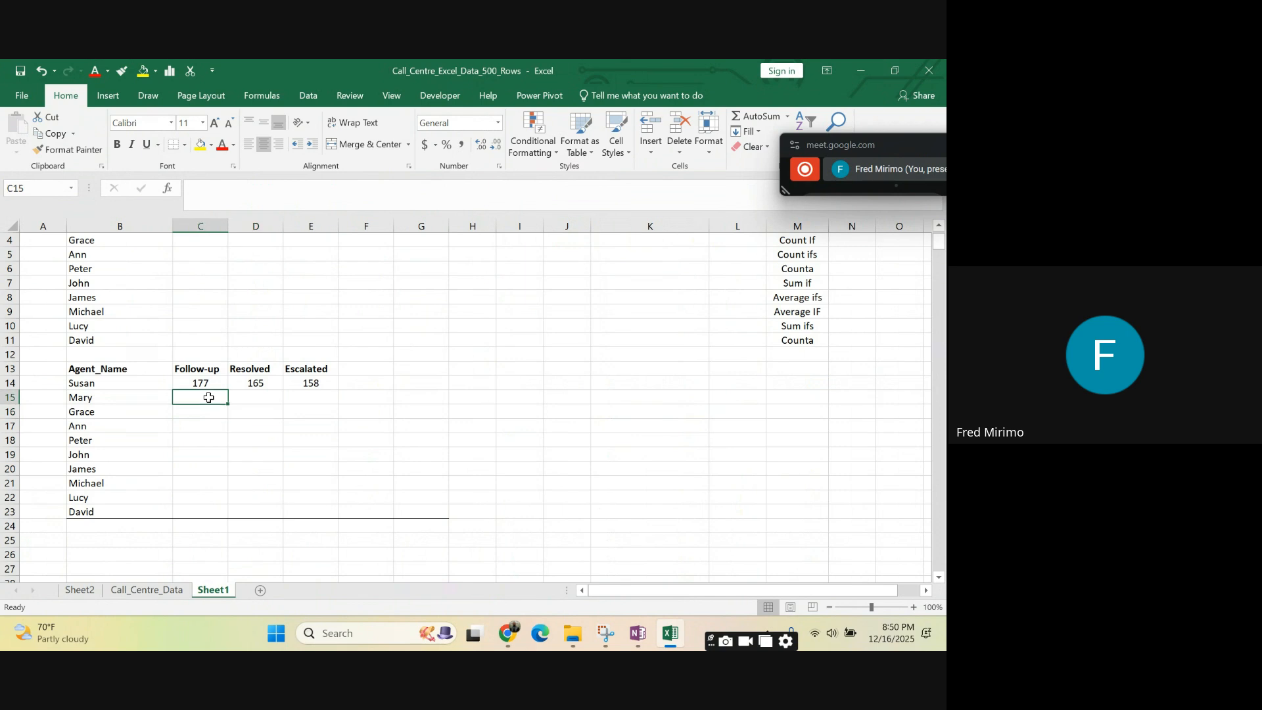
{"action": "left_click", "coordinate": [208, 380]}
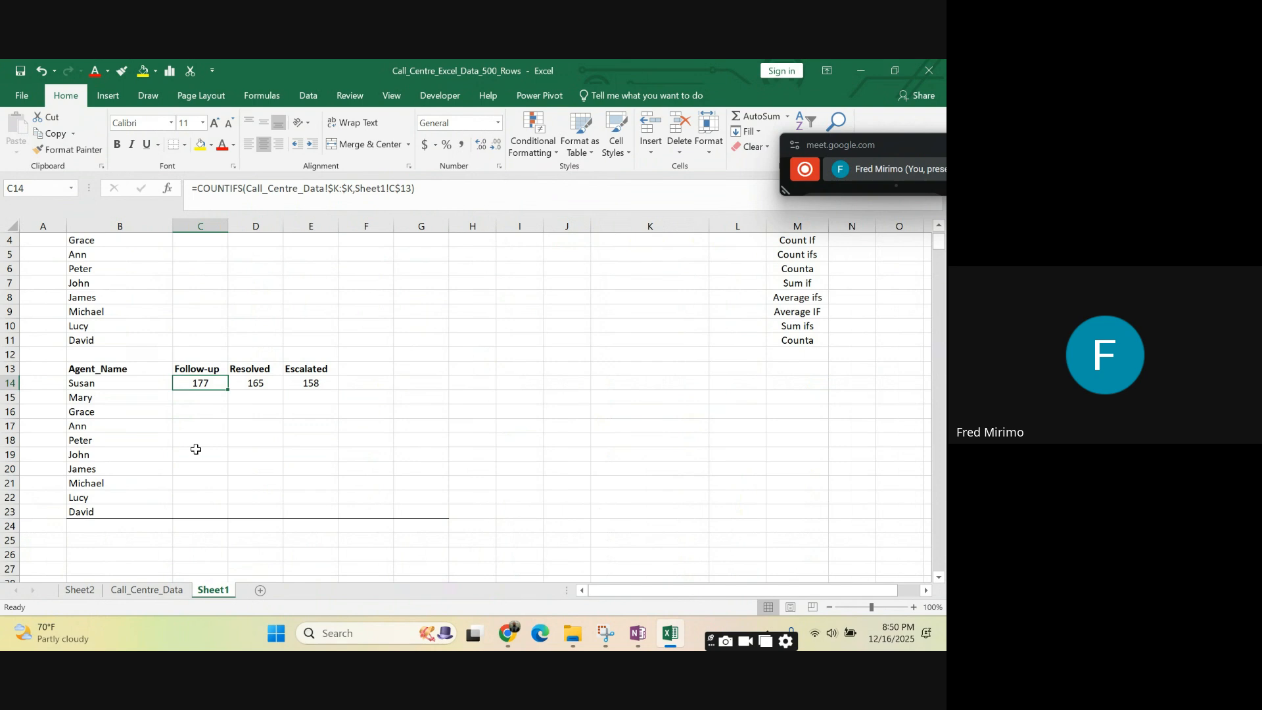
{"action": "left_click", "coordinate": [203, 399]}
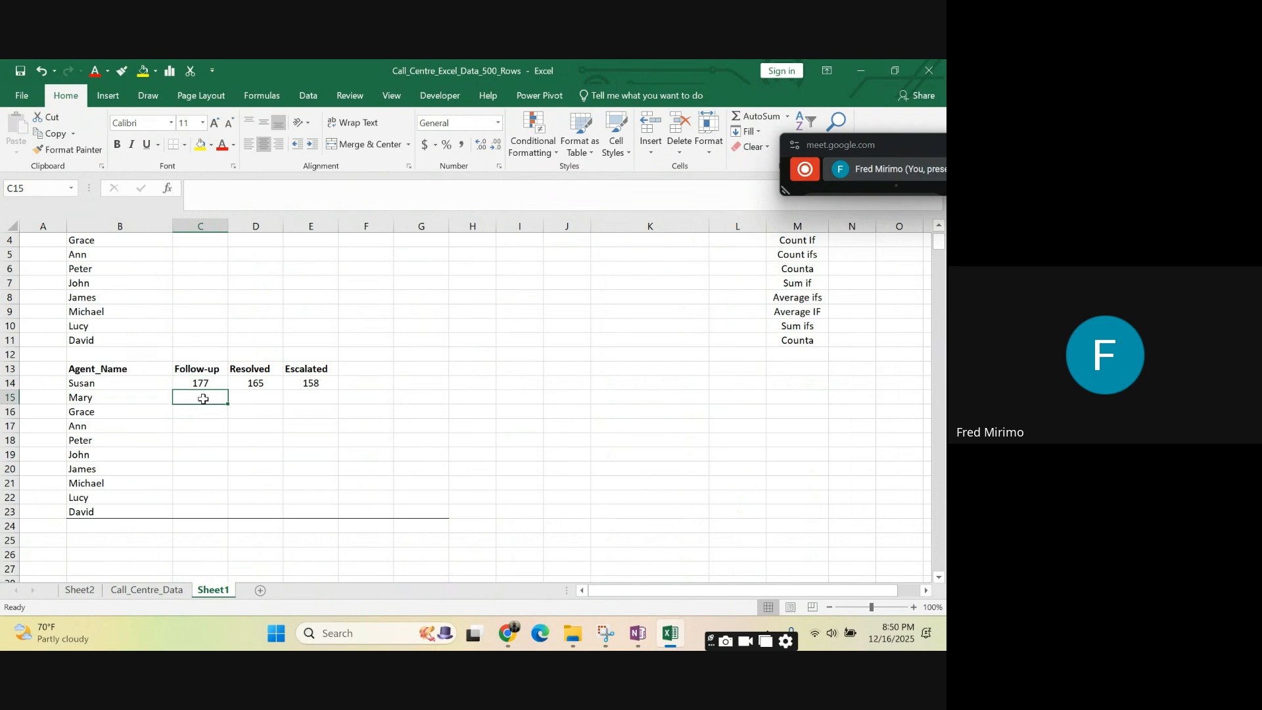
{"action": "left_click", "coordinate": [256, 397]}
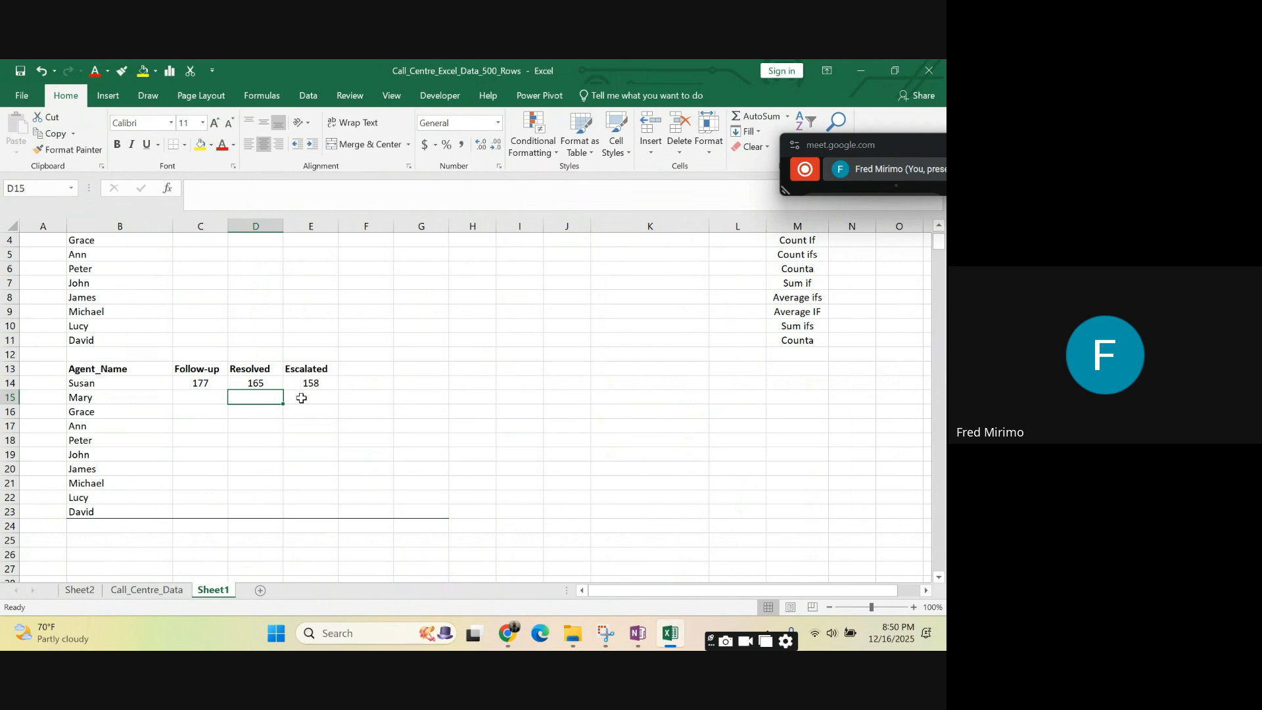
{"action": "left_click", "coordinate": [202, 381]}
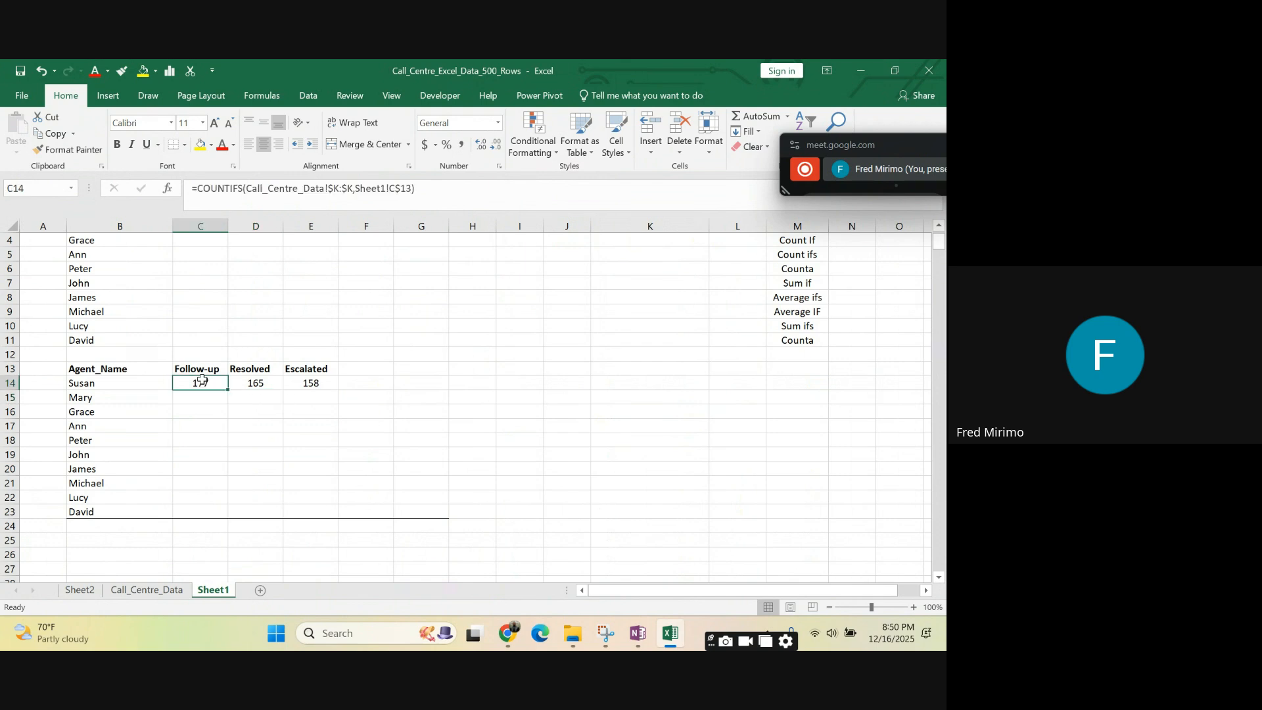
{"action": "left_click", "coordinate": [244, 382]}
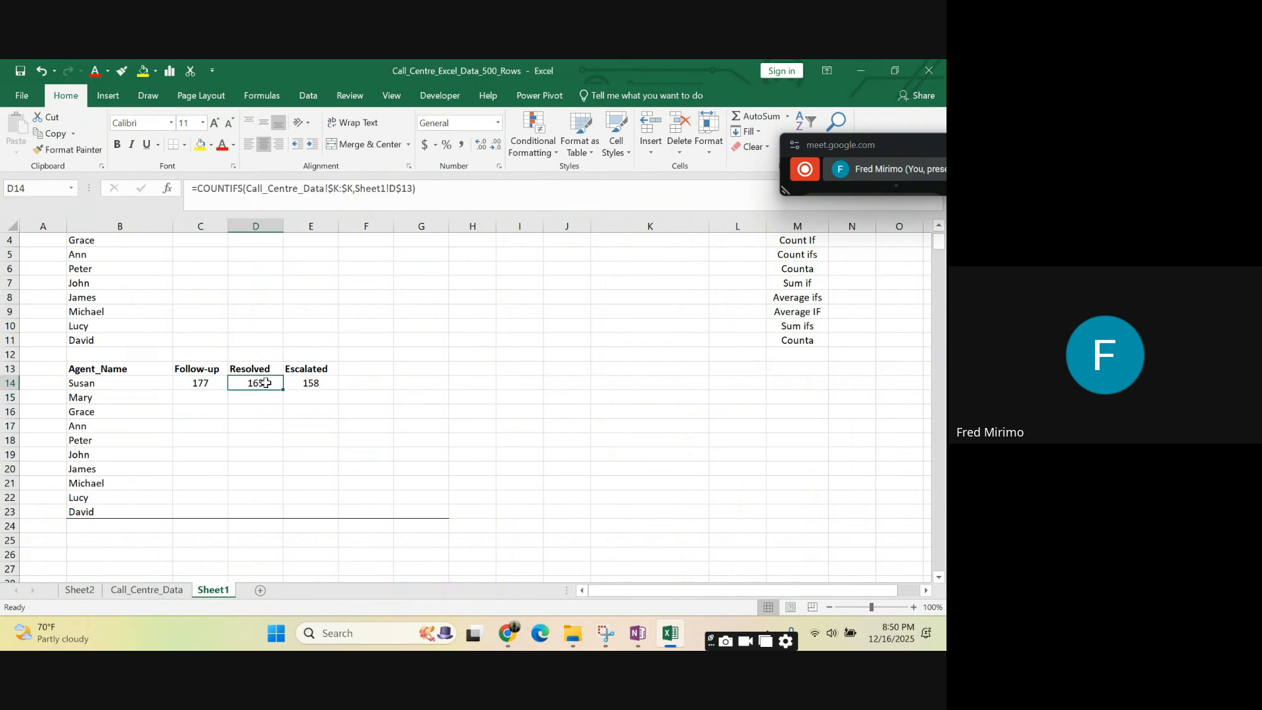
{"action": "left_click", "coordinate": [190, 382]}
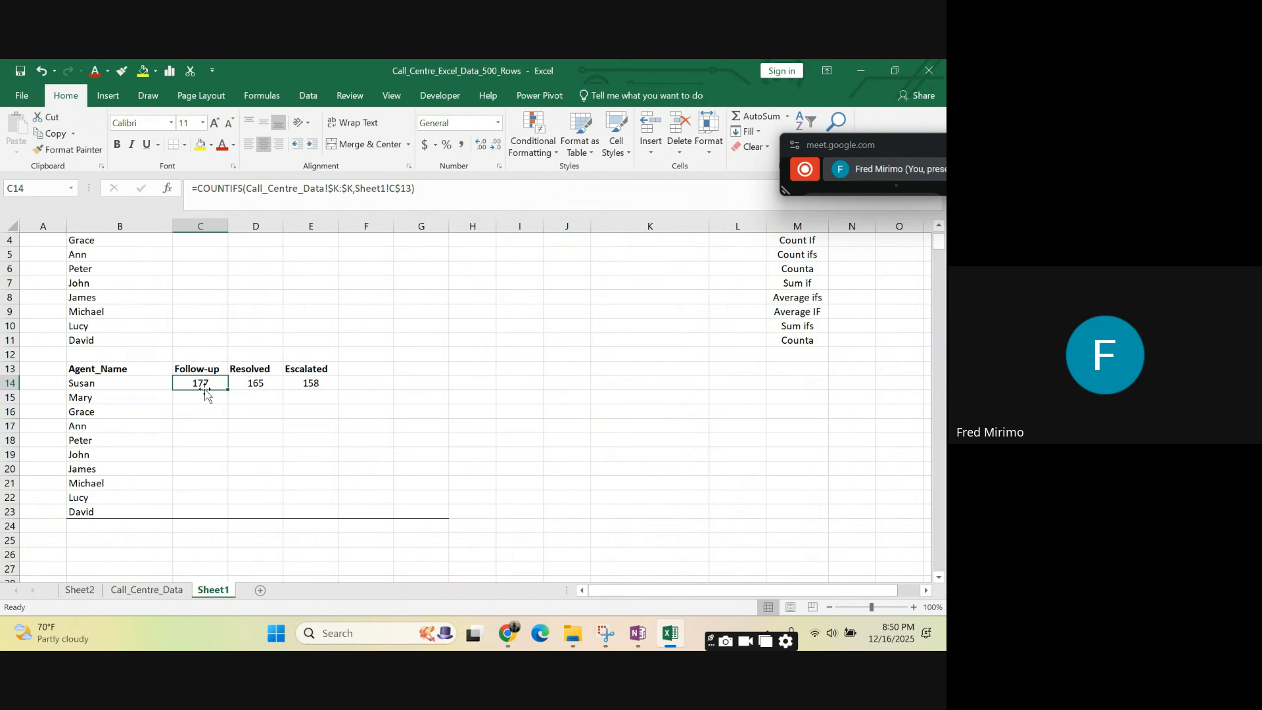
{"action": "left_click", "coordinate": [201, 425]}
{"action": "left_click", "coordinate": [197, 381]}
{"action": "left_click", "coordinate": [266, 381]}
{"action": "left_click", "coordinate": [318, 383]}
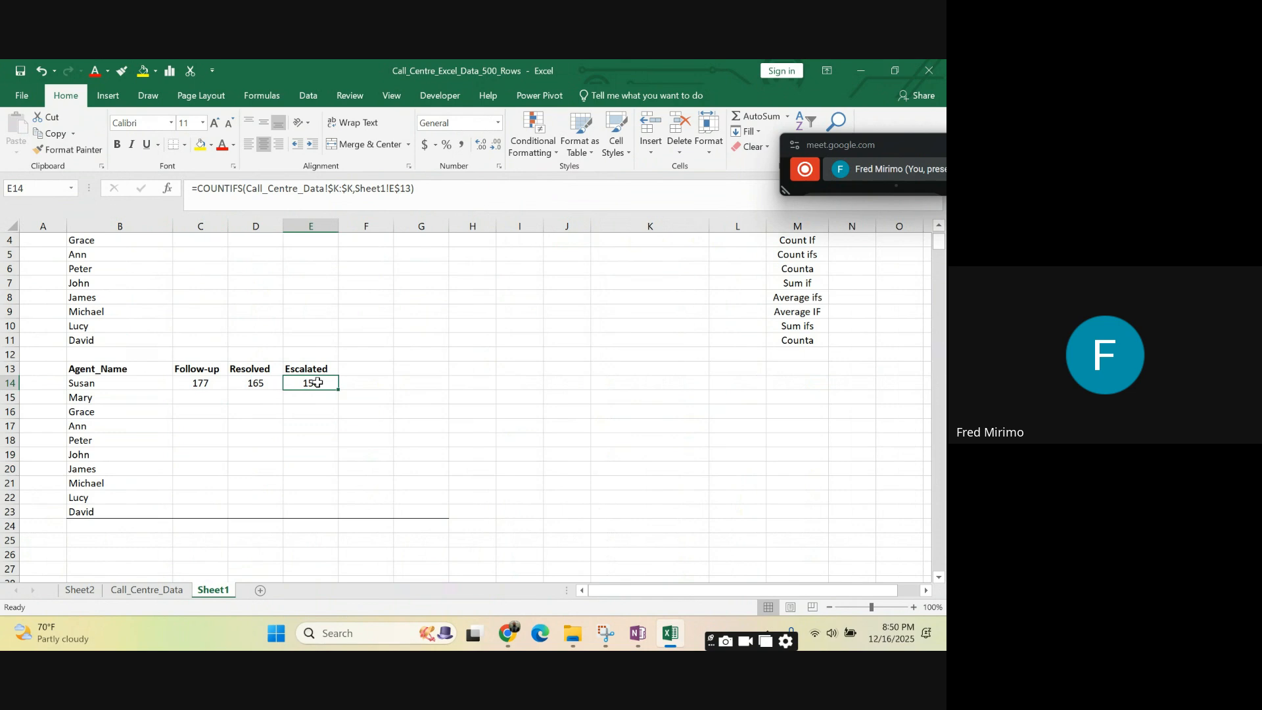
- Review the header row from B13 across and recheck the COUNTIFS formulas in C14 and E14
{"action": "left_click", "coordinate": [465, 395]}
{"action": "left_click", "coordinate": [348, 342]}
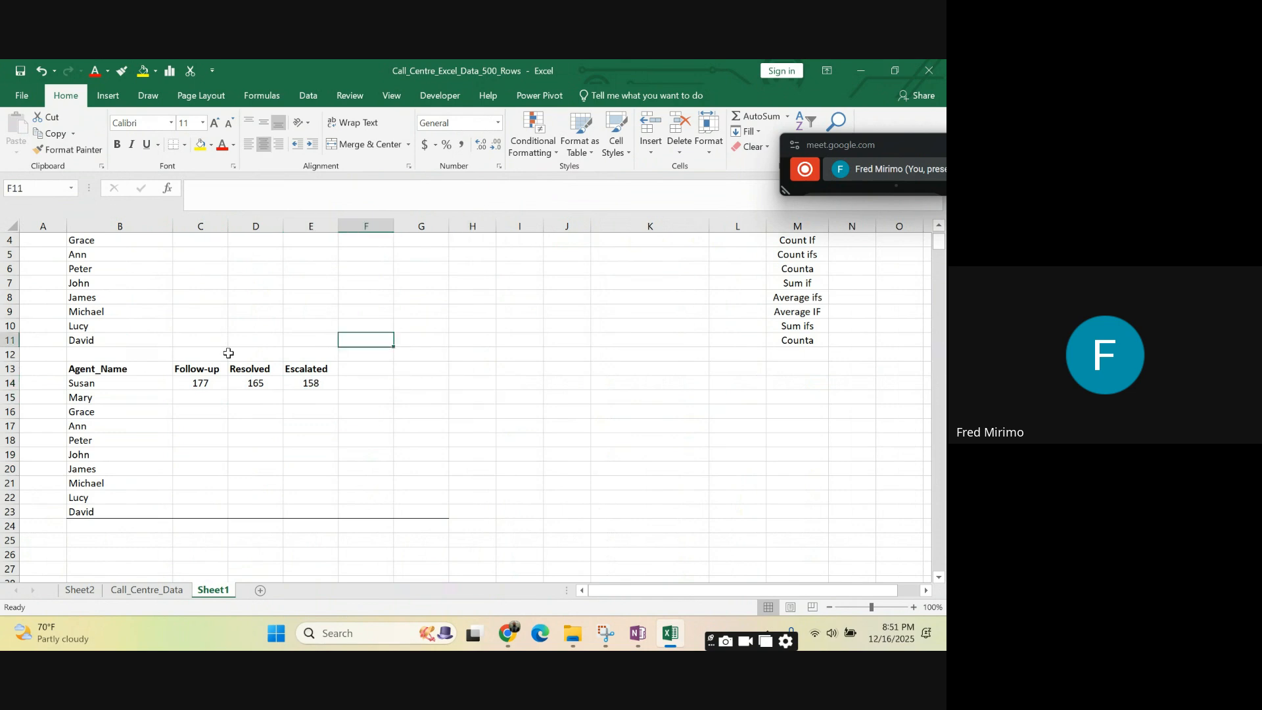
{"action": "left_click_drag", "start_coordinate": [98, 373], "coordinate": [340, 369]}
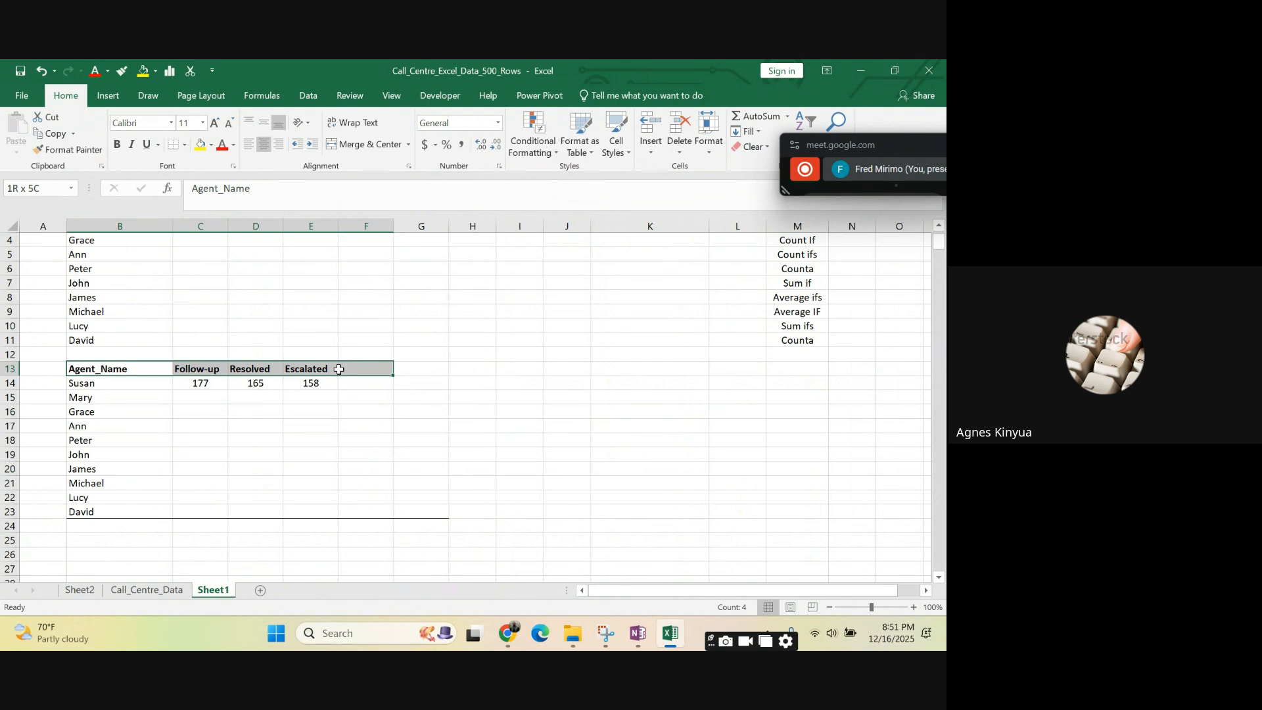
{"action": "left_click", "coordinate": [369, 466]}
{"action": "left_click", "coordinate": [208, 383]}
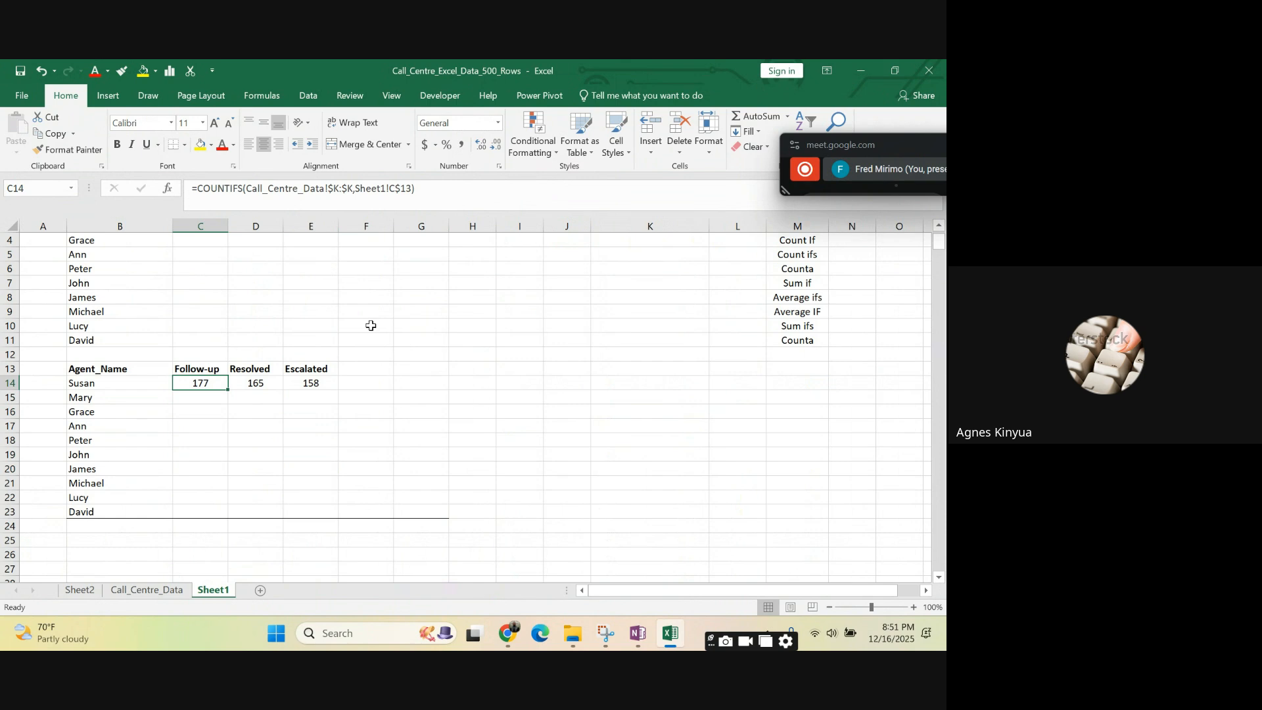
{"action": "left_click", "coordinate": [399, 401]}
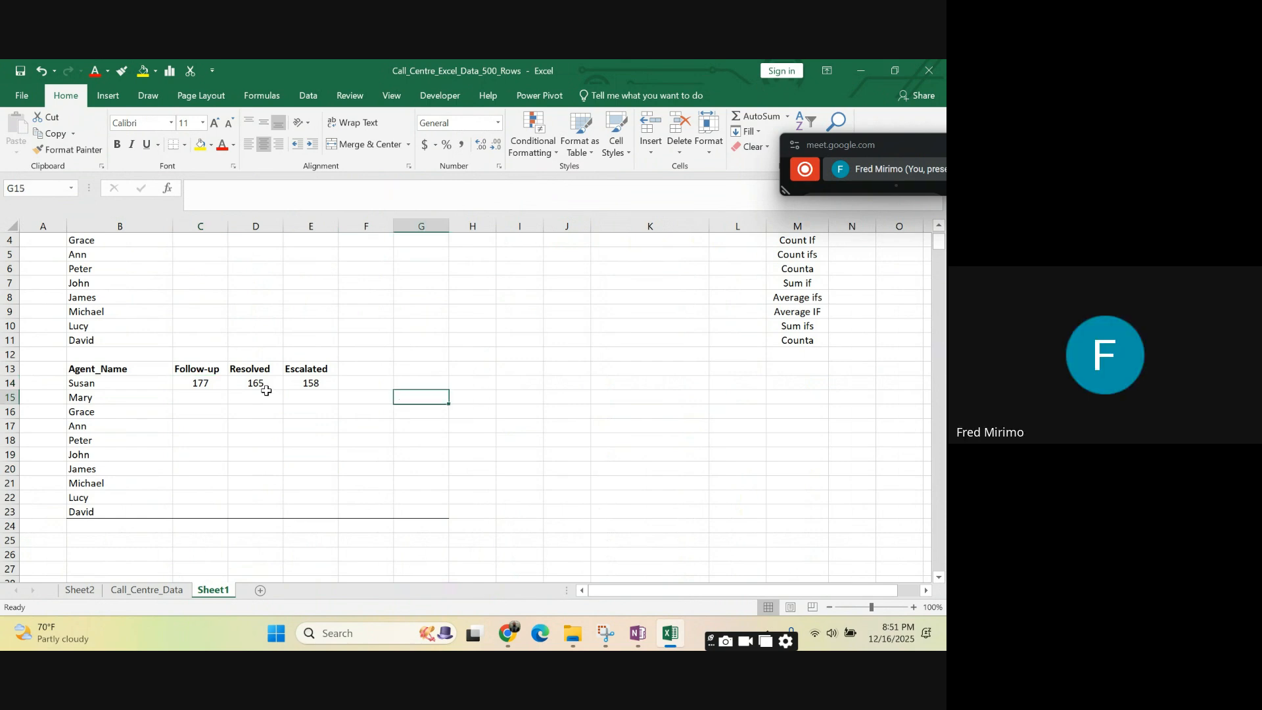
{"action": "left_click", "coordinate": [313, 382]}
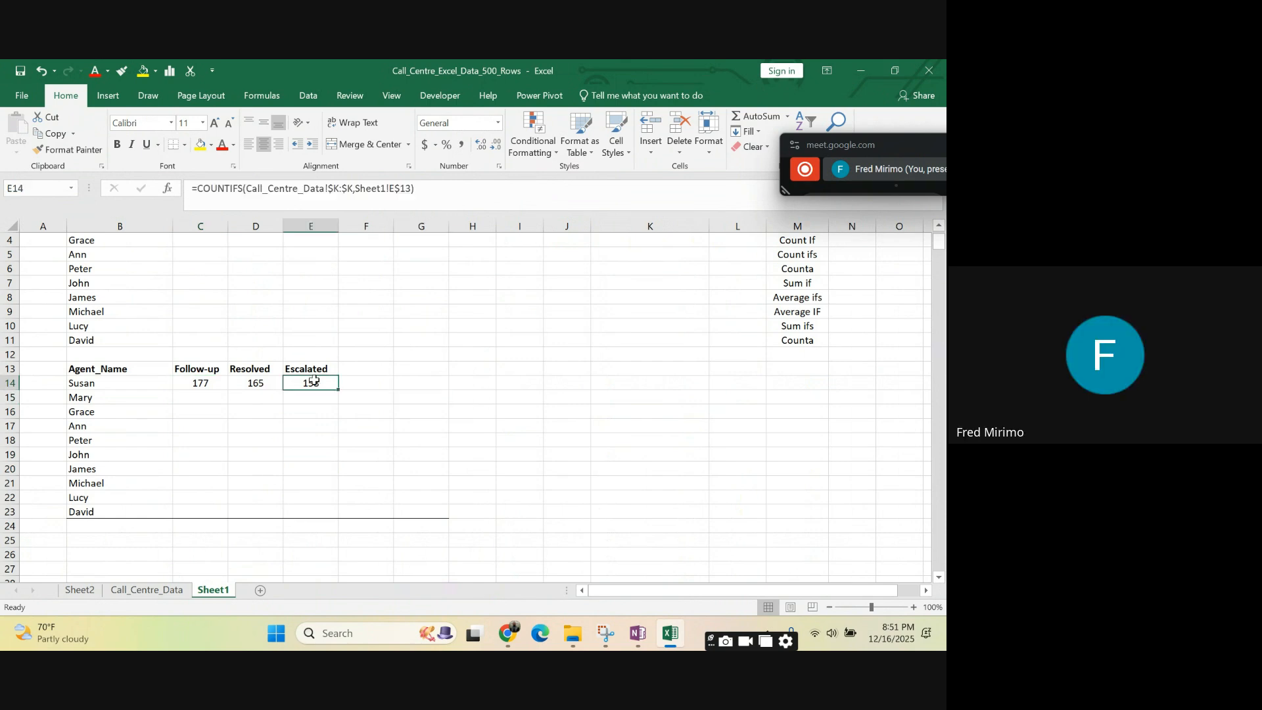
{"action": "left_click", "coordinate": [231, 385]}
{"action": "left_click", "coordinate": [198, 387]}
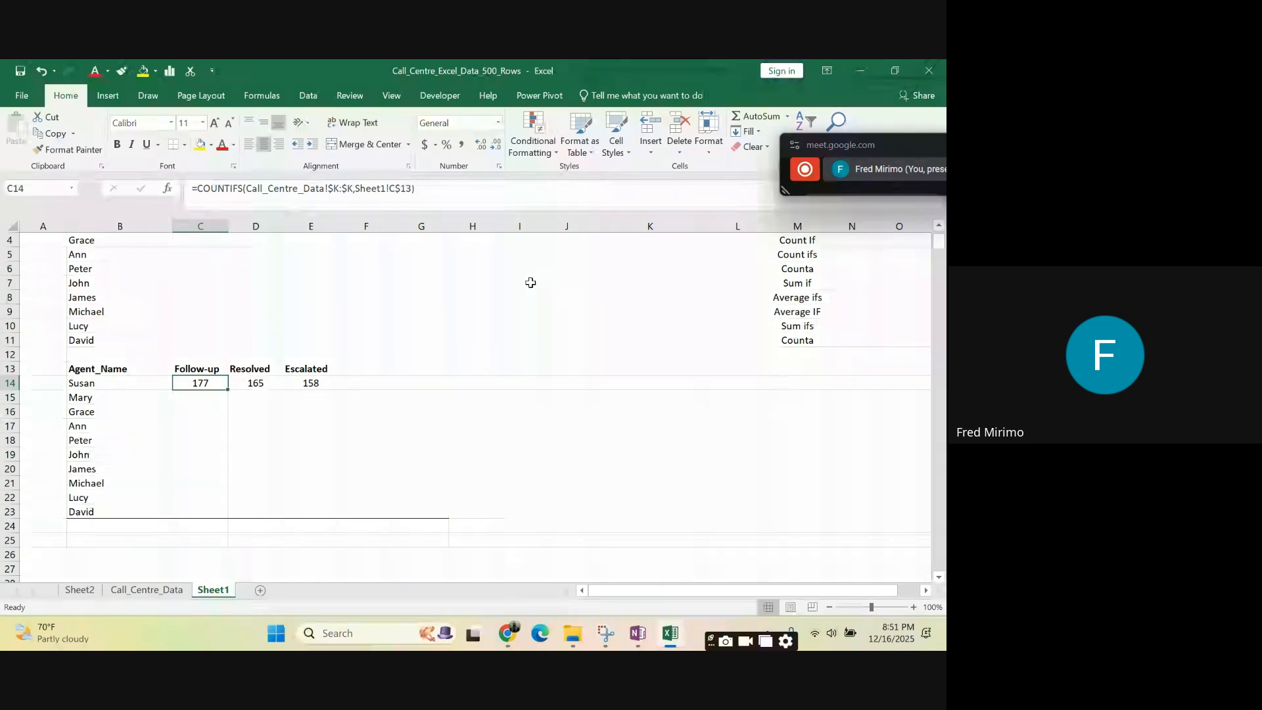
- Enter the labels Relative in I5 and Absolute in J5
{"action": "left_click", "coordinate": [511, 254]}
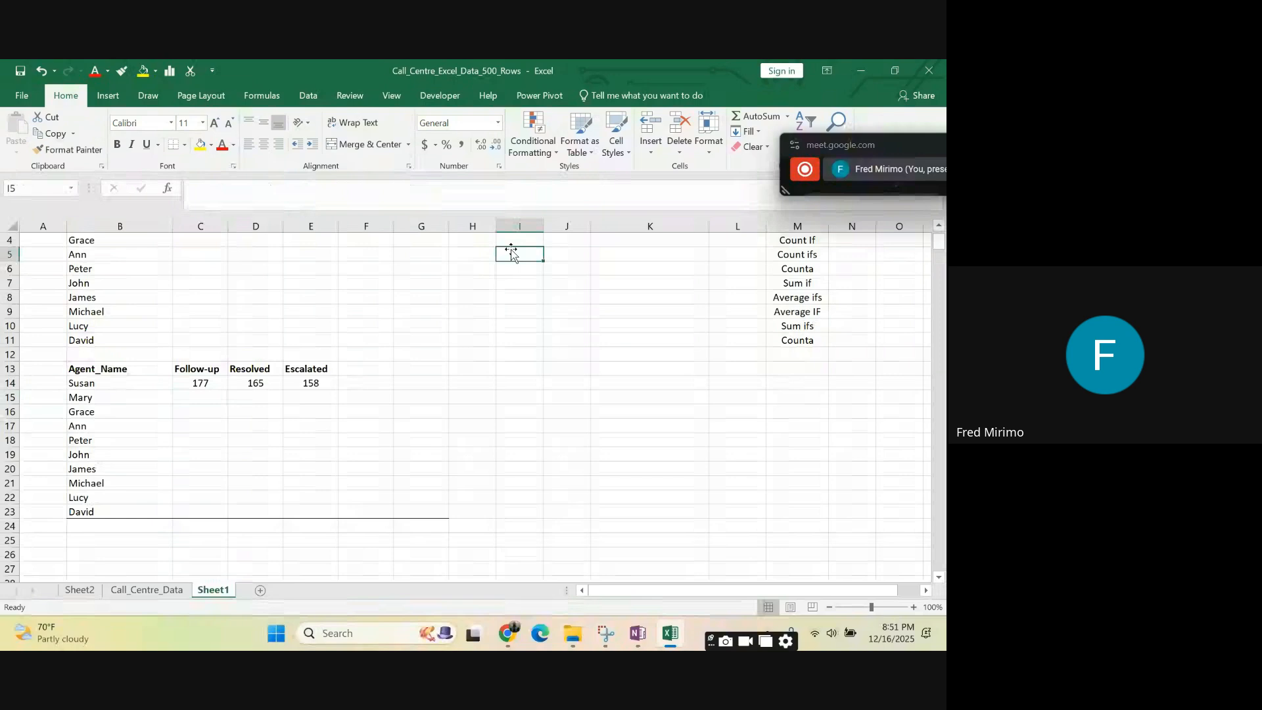
{"action": "type", "text": "R"}
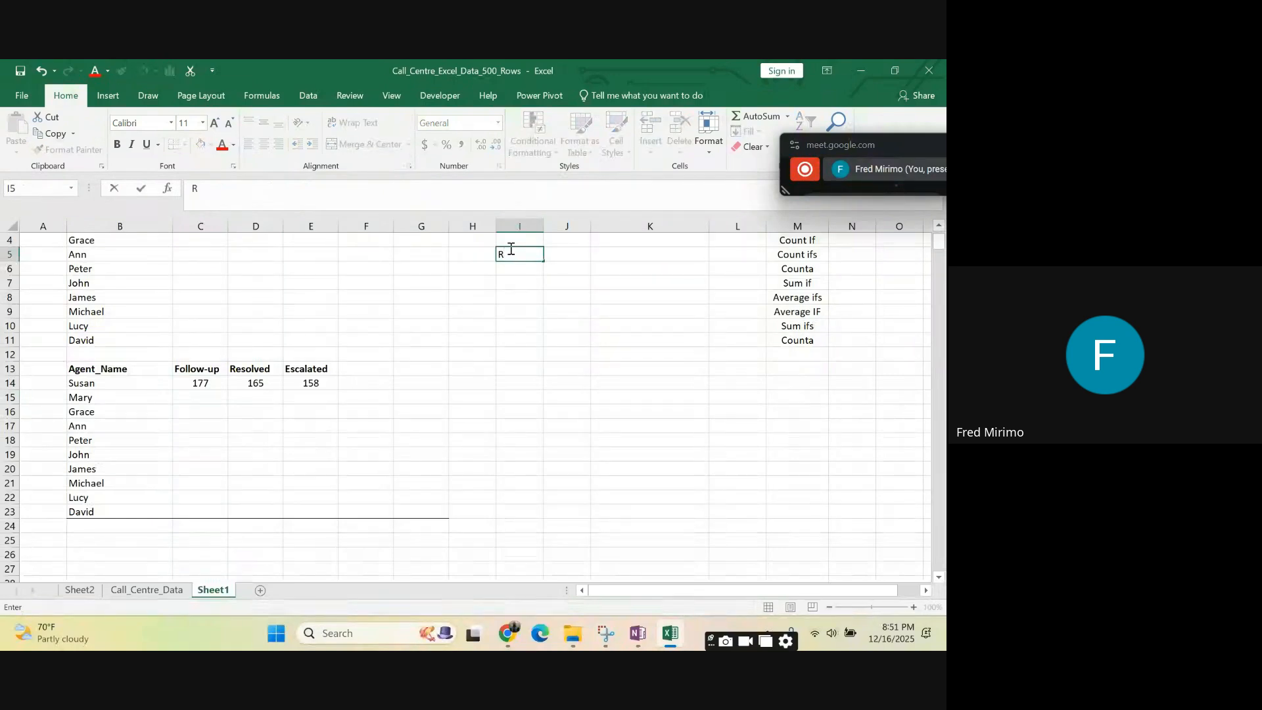
{"action": "type", "text": "elative"}
{"action": "left_click", "coordinate": [564, 255]}
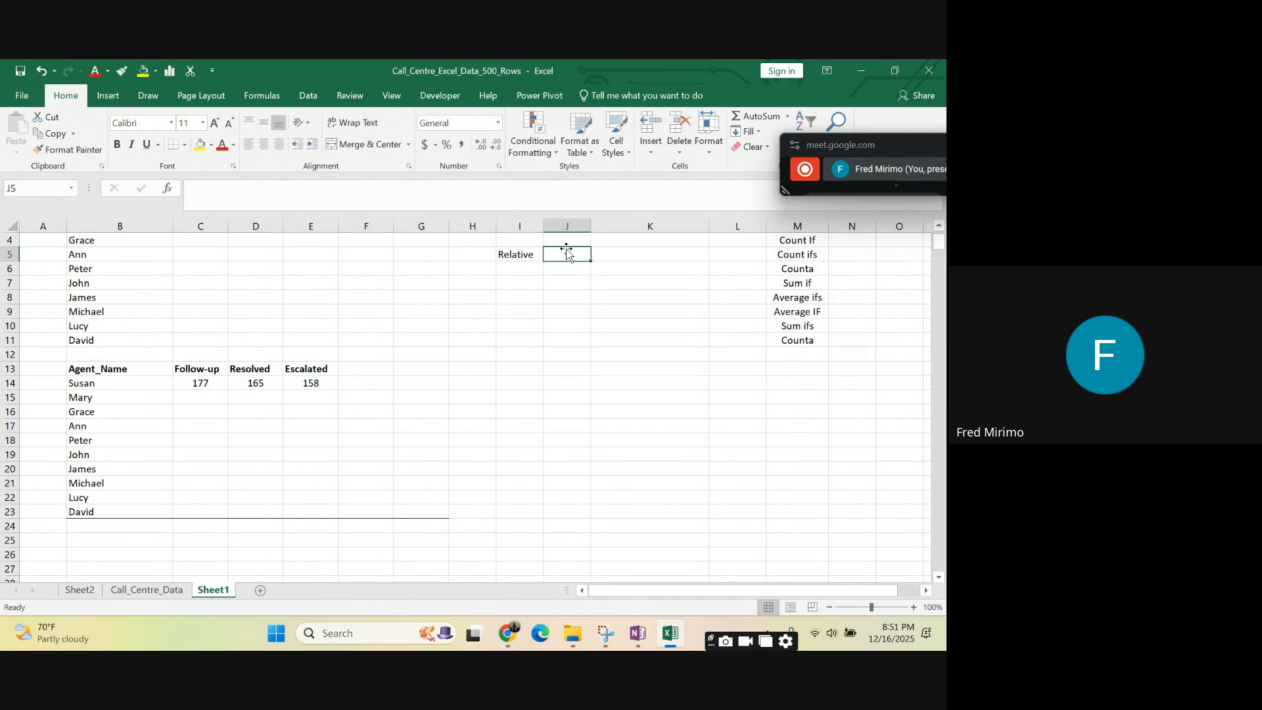
{"action": "type", "text": "O"}
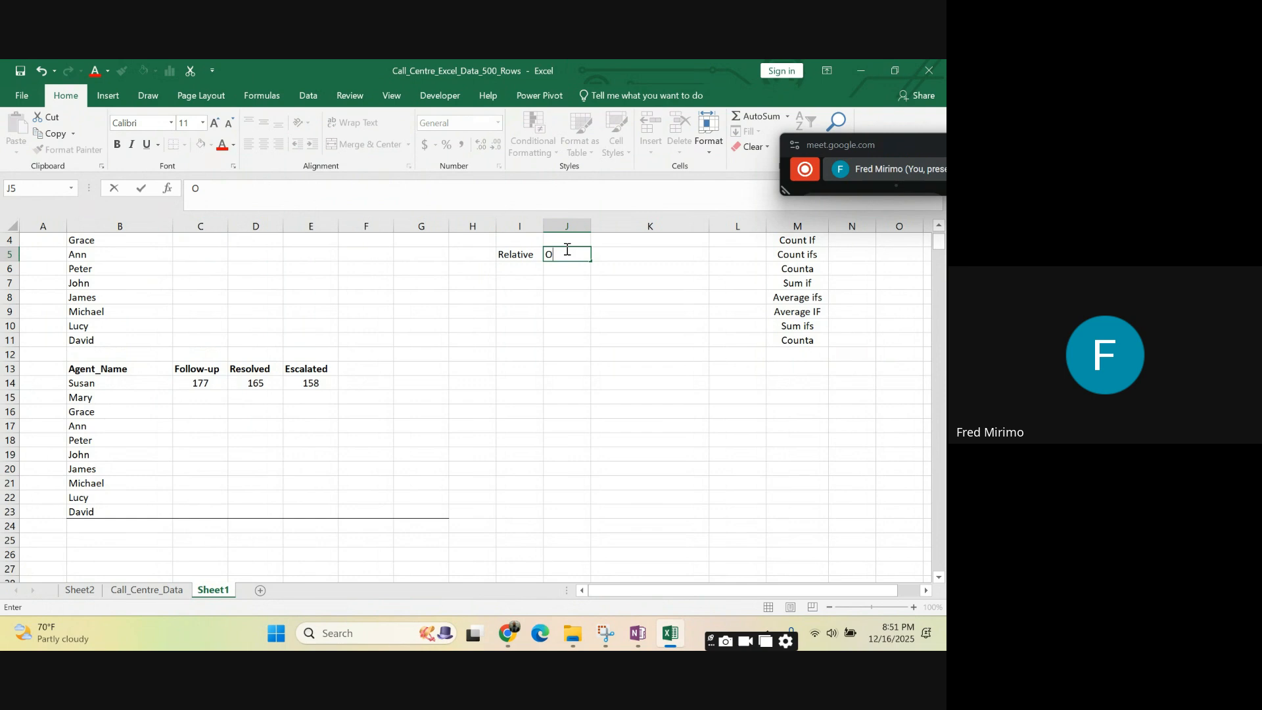
{"action": "key", "text": "BackSpace"}
{"action": "type", "text": "Absolute"}
{"action": "left_click", "coordinate": [567, 340]}
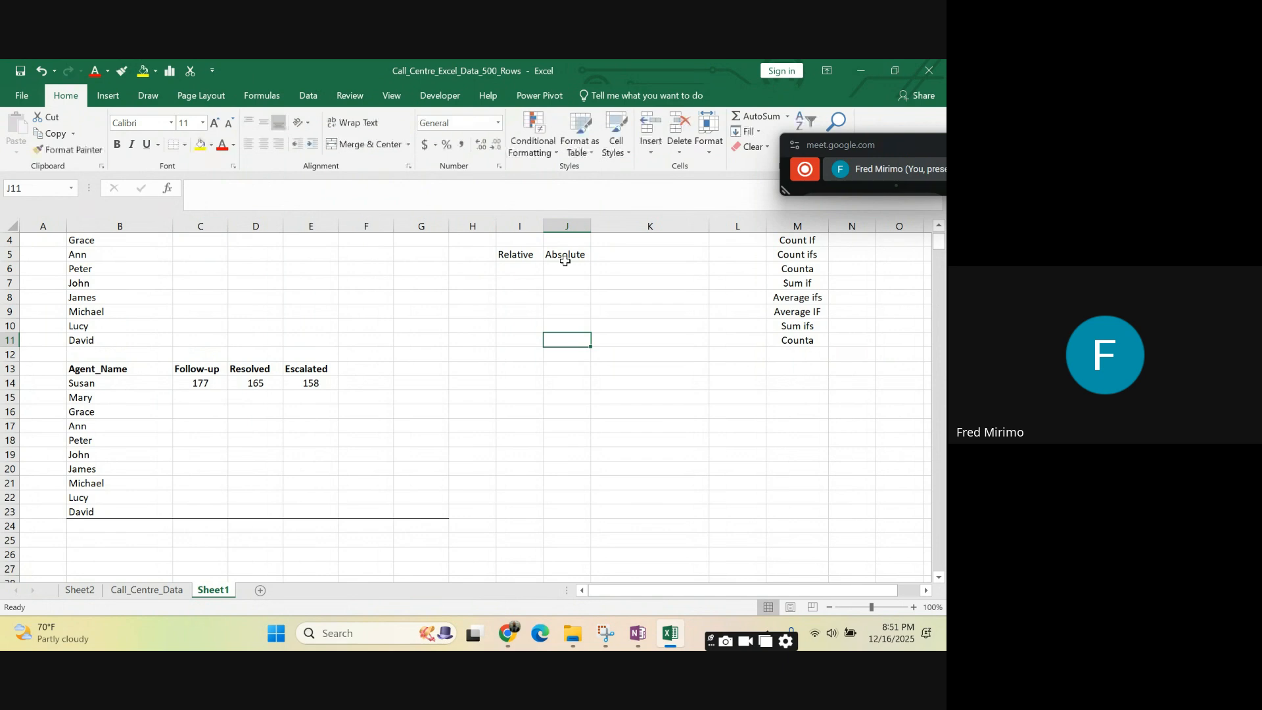
{"action": "left_click", "coordinate": [515, 254]}
{"action": "left_click", "coordinate": [571, 257]}
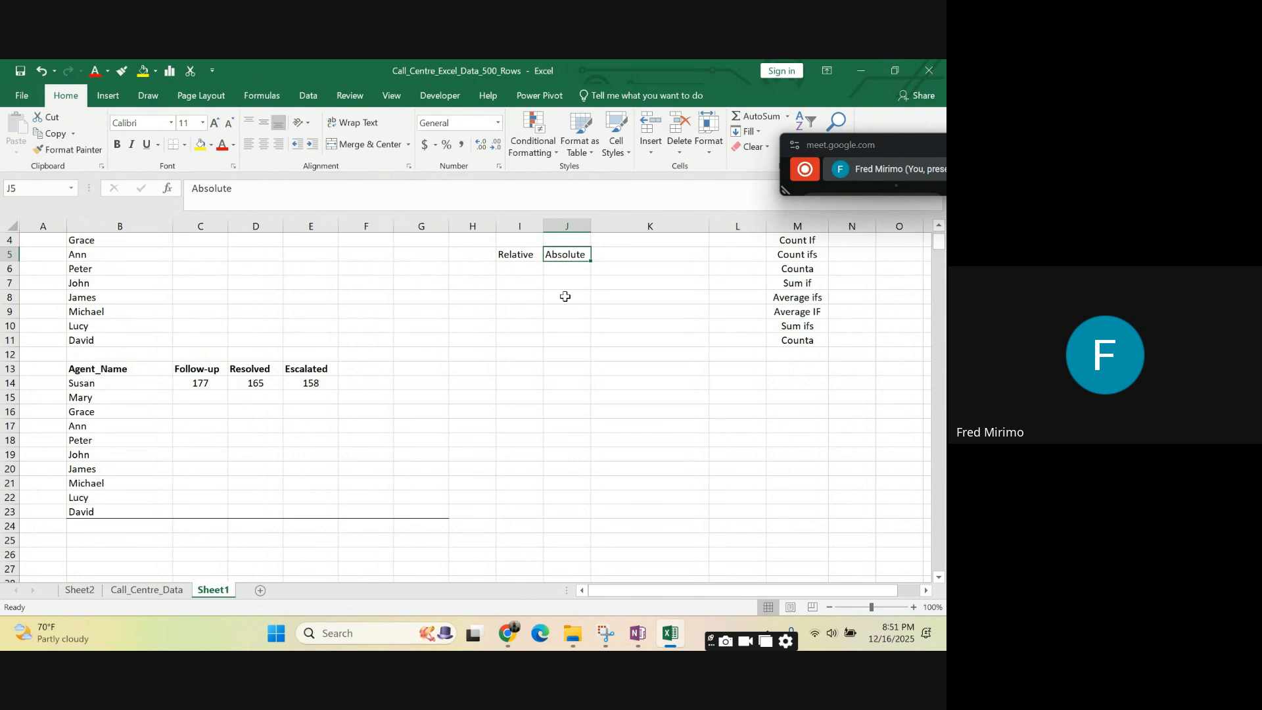
- Enter the sample reference K5 as text in cell K5 and centre it
{"action": "left_click", "coordinate": [641, 256]}
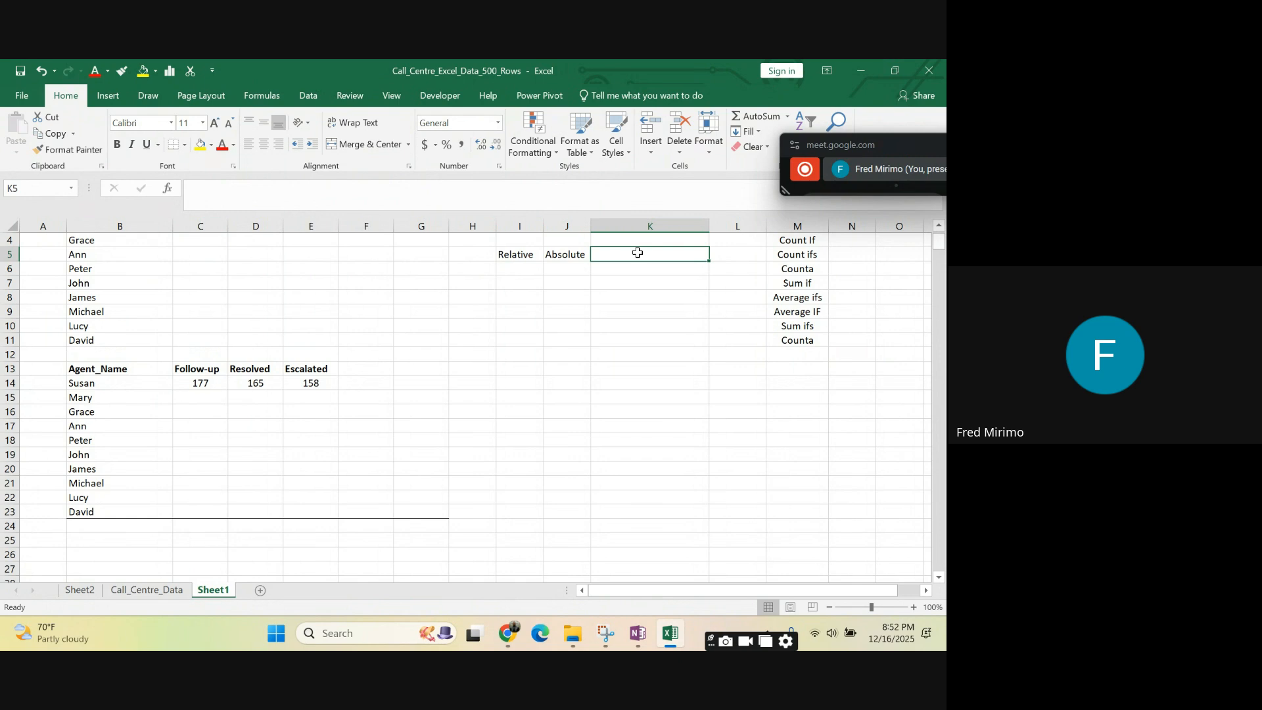
{"action": "type", "text": "K"}
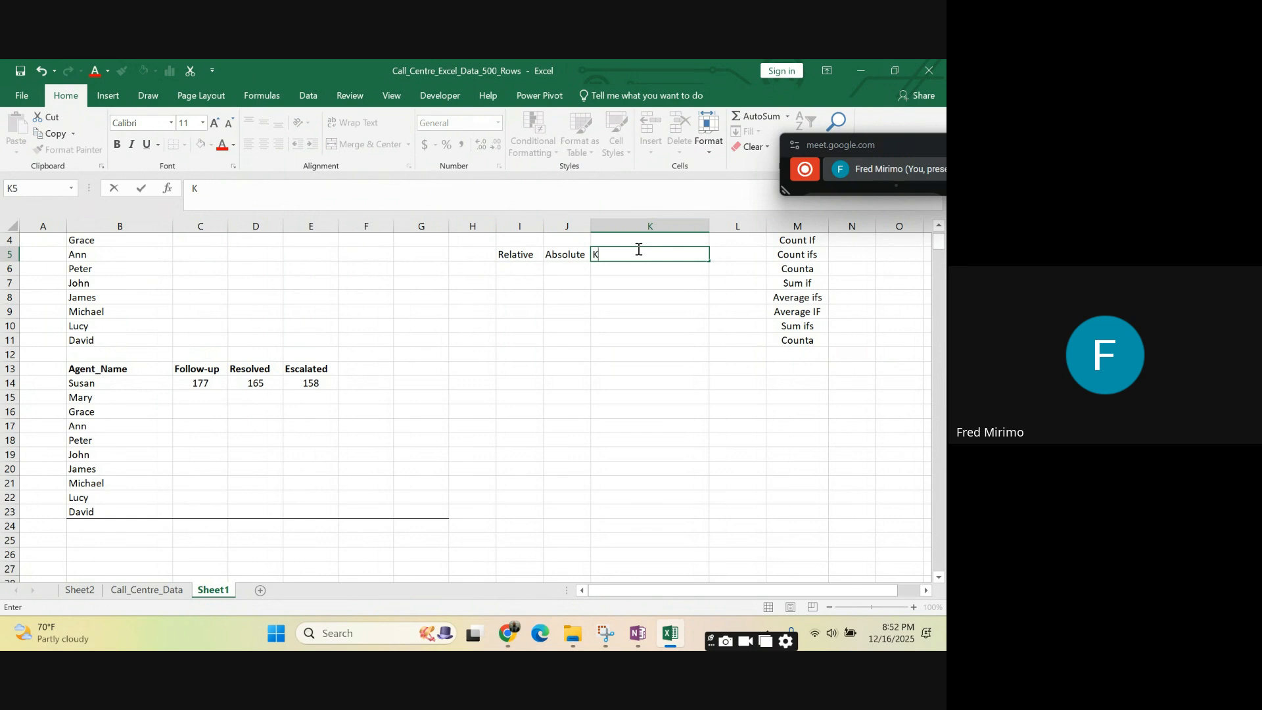
{"action": "type", "text": "5"}
{"action": "left_click", "coordinate": [623, 323]}
{"action": "left_click", "coordinate": [596, 254]}
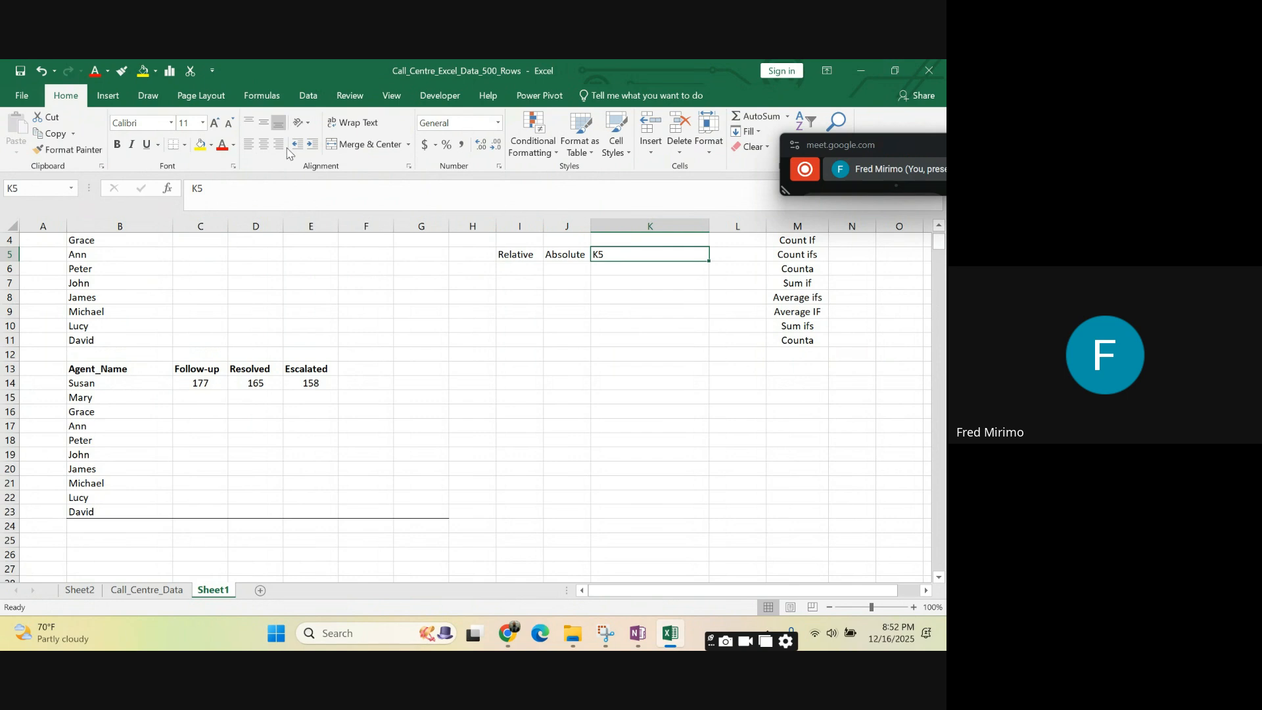
{"action": "left_click", "coordinate": [264, 144]}
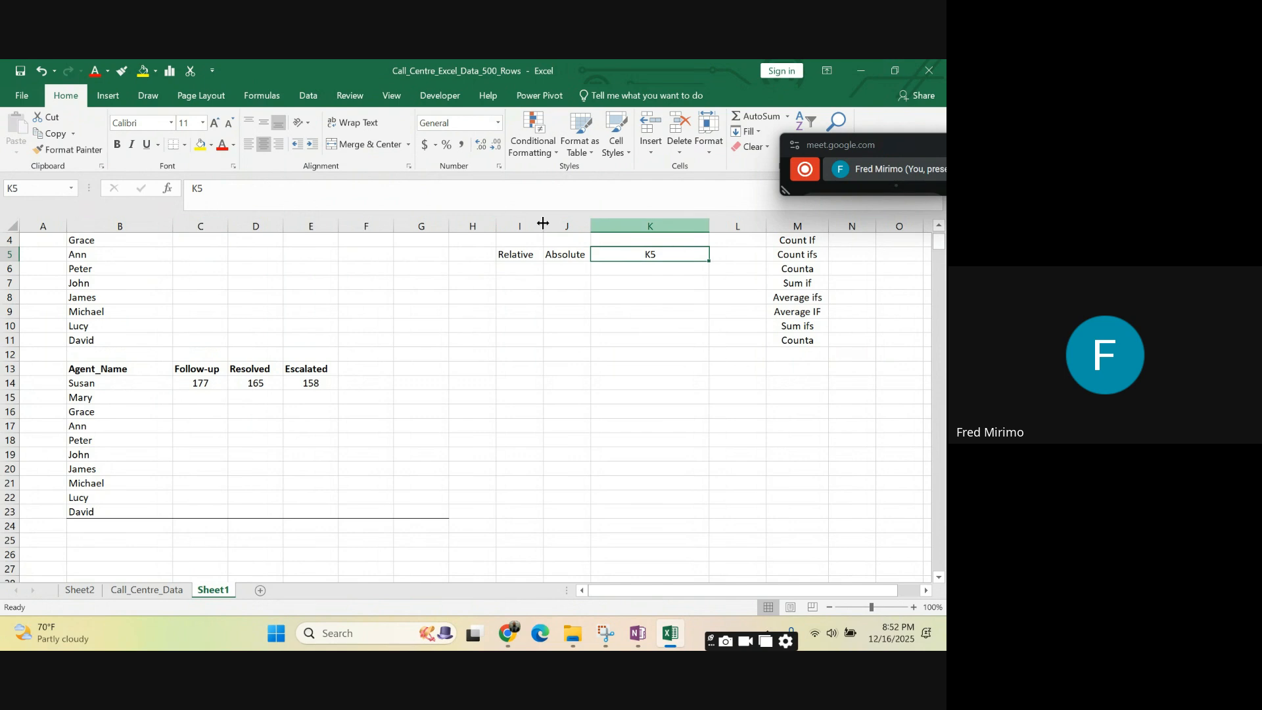
- Change the sample reference in cell K5 to the absolute form $K$5
{"action": "left_click", "coordinate": [195, 188]}
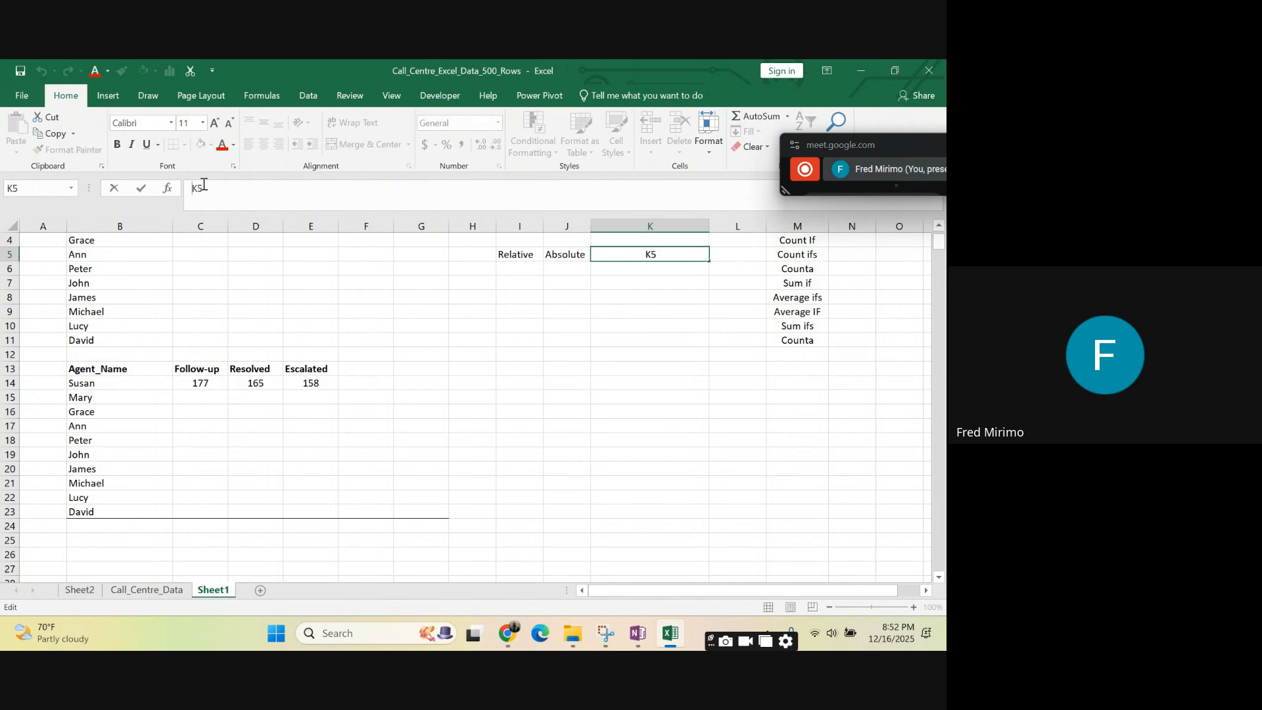
{"action": "type", "text": "$K$"}
- Enter the relative sample reference K5 as text in cell K6, directly below the absolute sample
{"action": "left_click", "coordinate": [586, 388]}
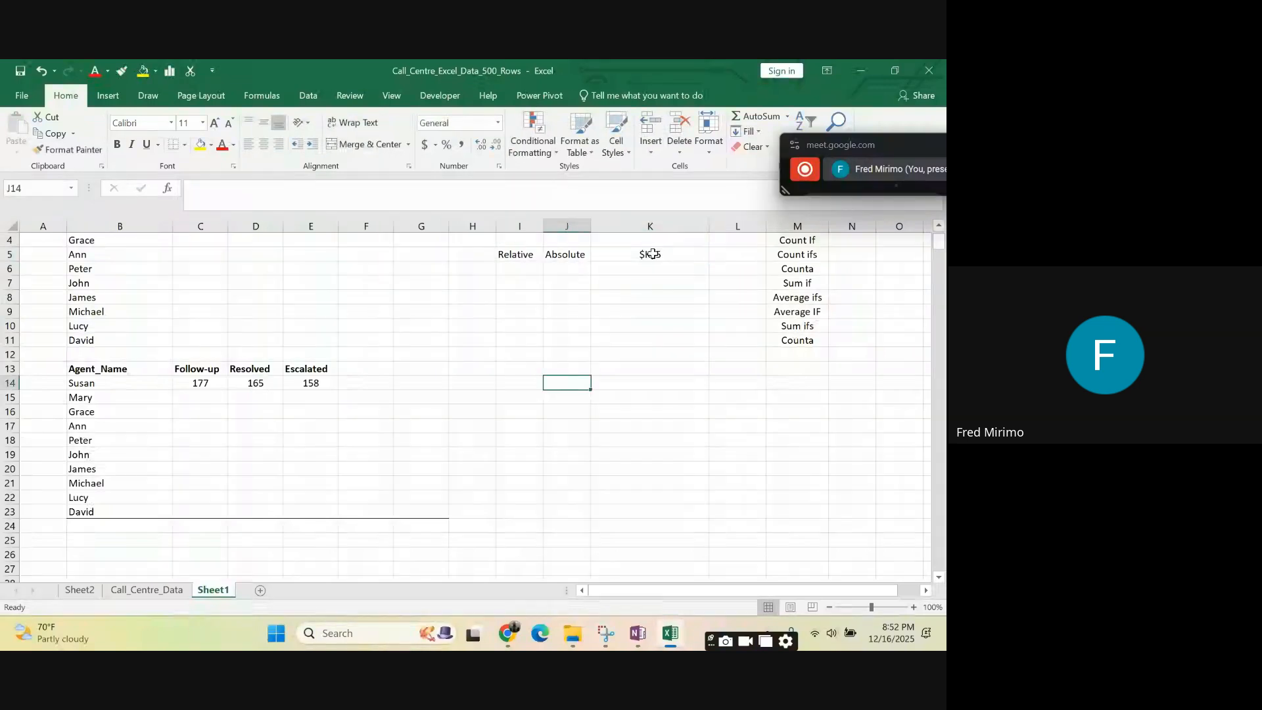
{"action": "left_click", "coordinate": [653, 254]}
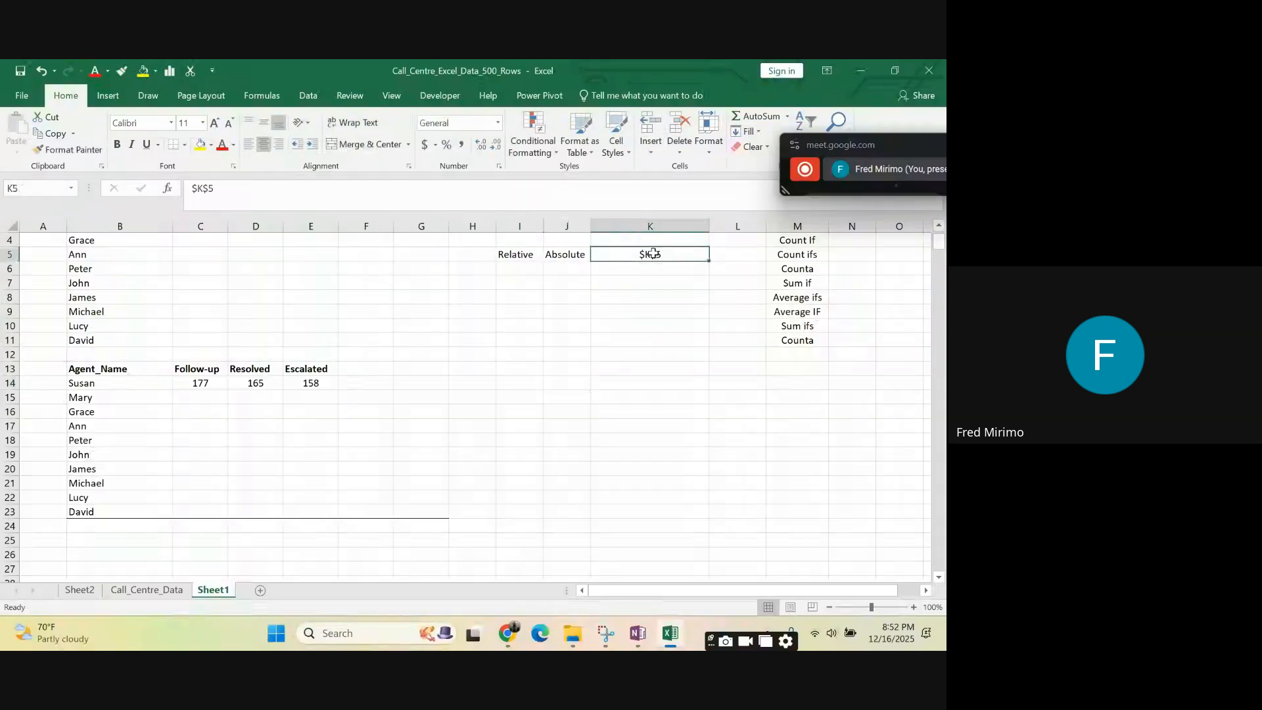
{"action": "left_click", "coordinate": [210, 191]}
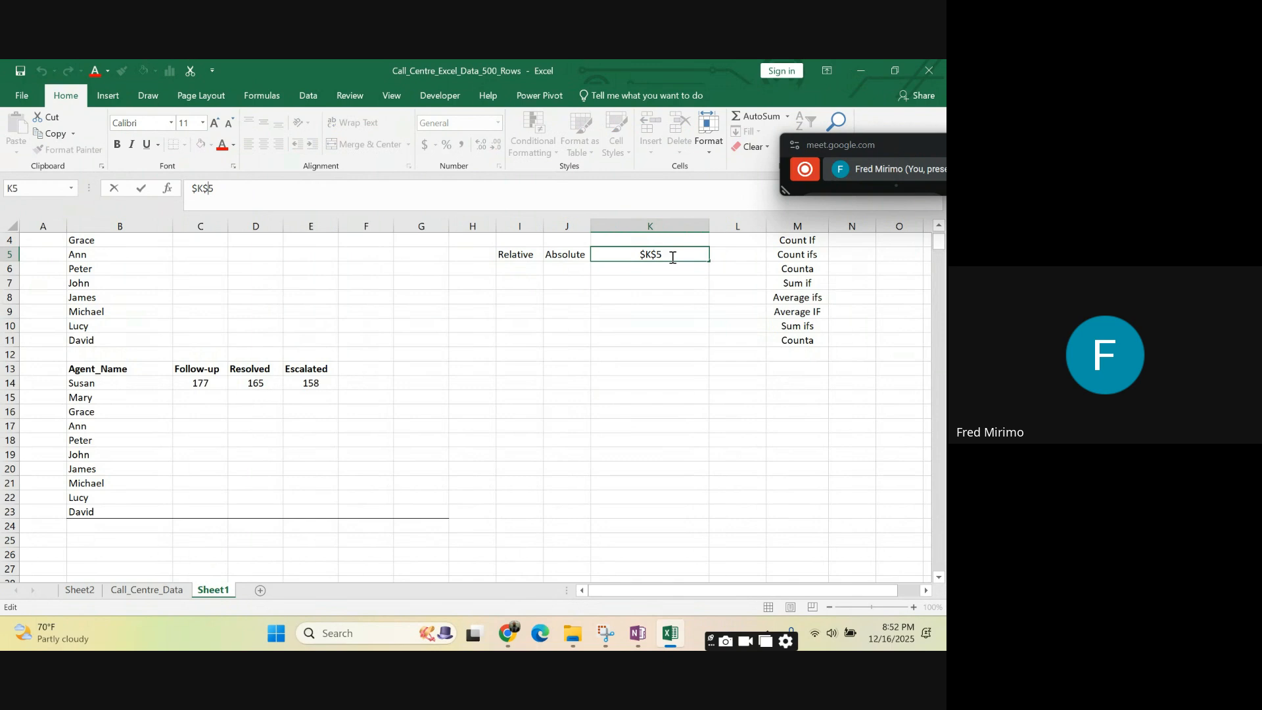
{"action": "left_click", "coordinate": [635, 268]}
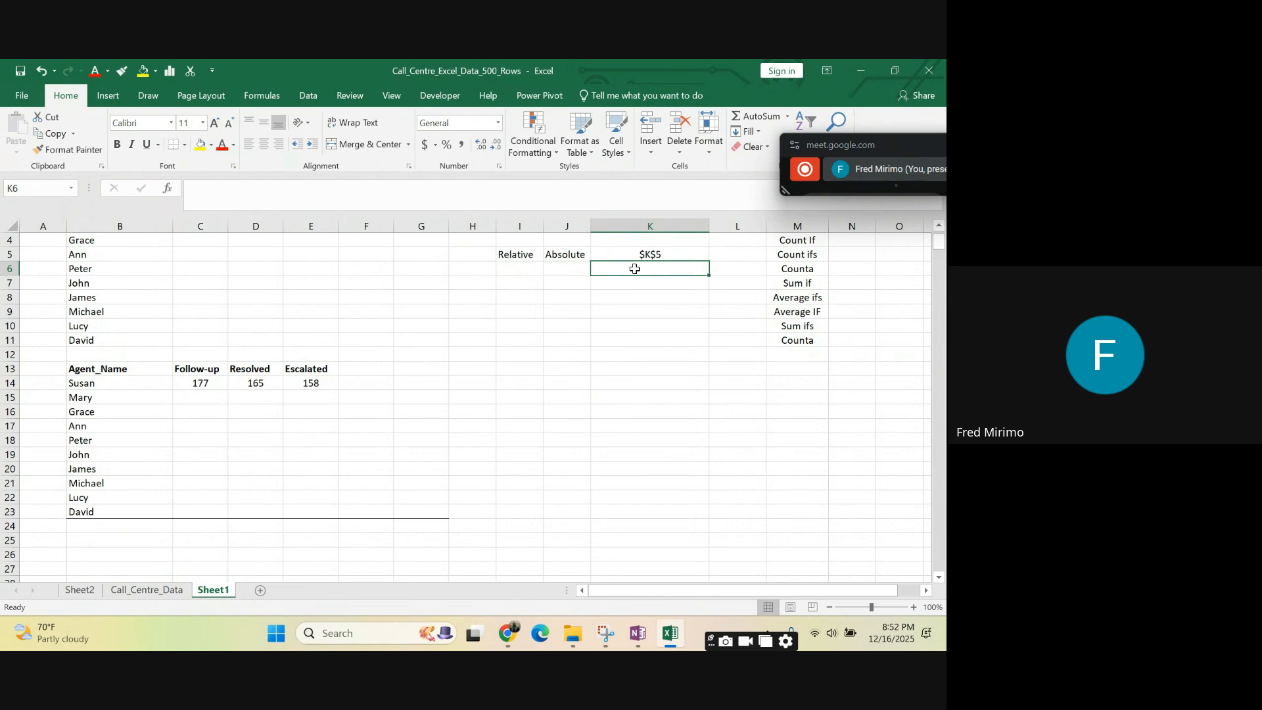
{"action": "type", "text": "k"}
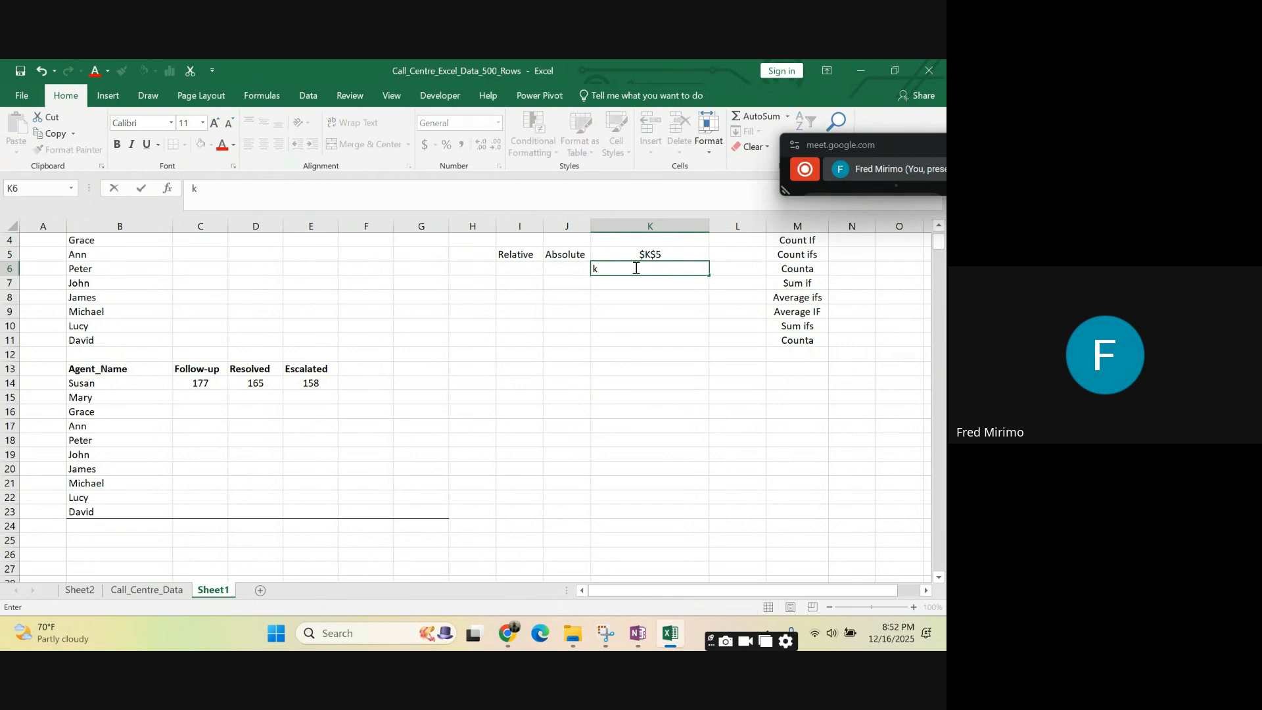
{"action": "key", "text": "BackSpace"}
{"action": "type", "text": "K5"}
{"action": "left_click", "coordinate": [652, 324]}
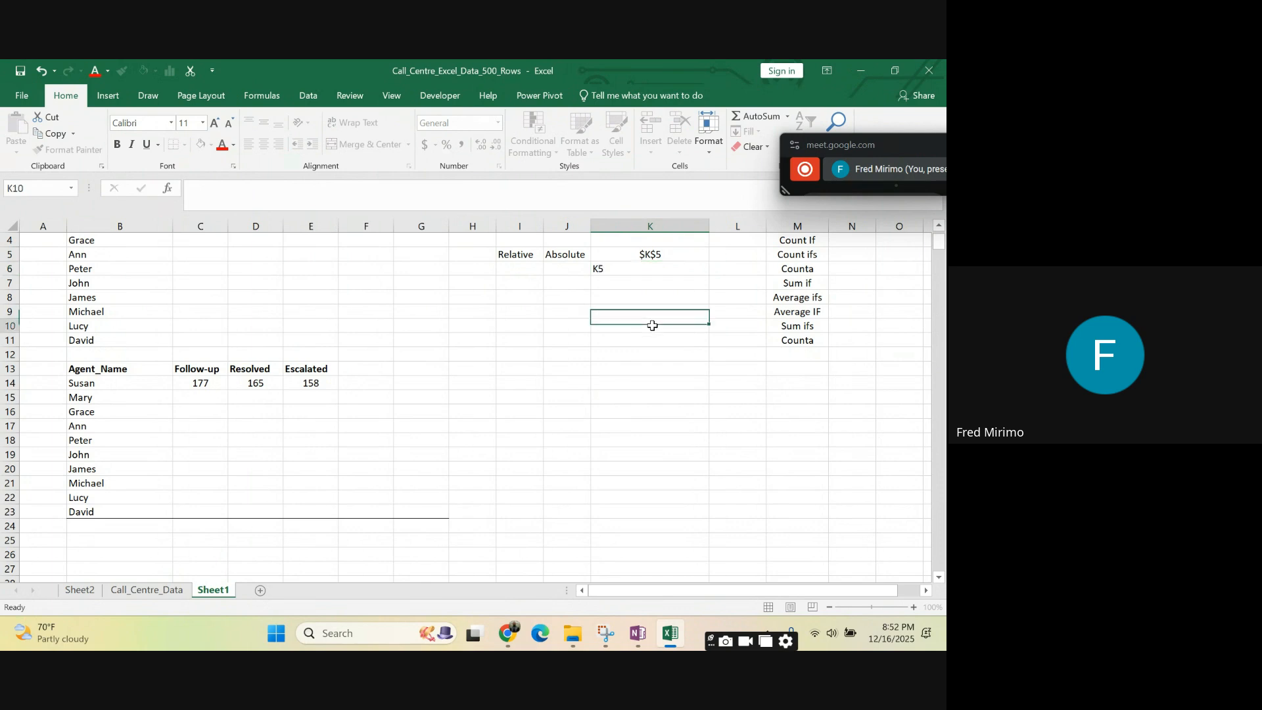
- Compare the absolute sample reference in cell K5 with the relative one in K6, looking along row 6 and down column K
{"action": "key", "text": "Up"}
{"action": "key", "text": "Up"}
{"action": "key", "text": "Up"}
{"action": "key", "text": "Up"}
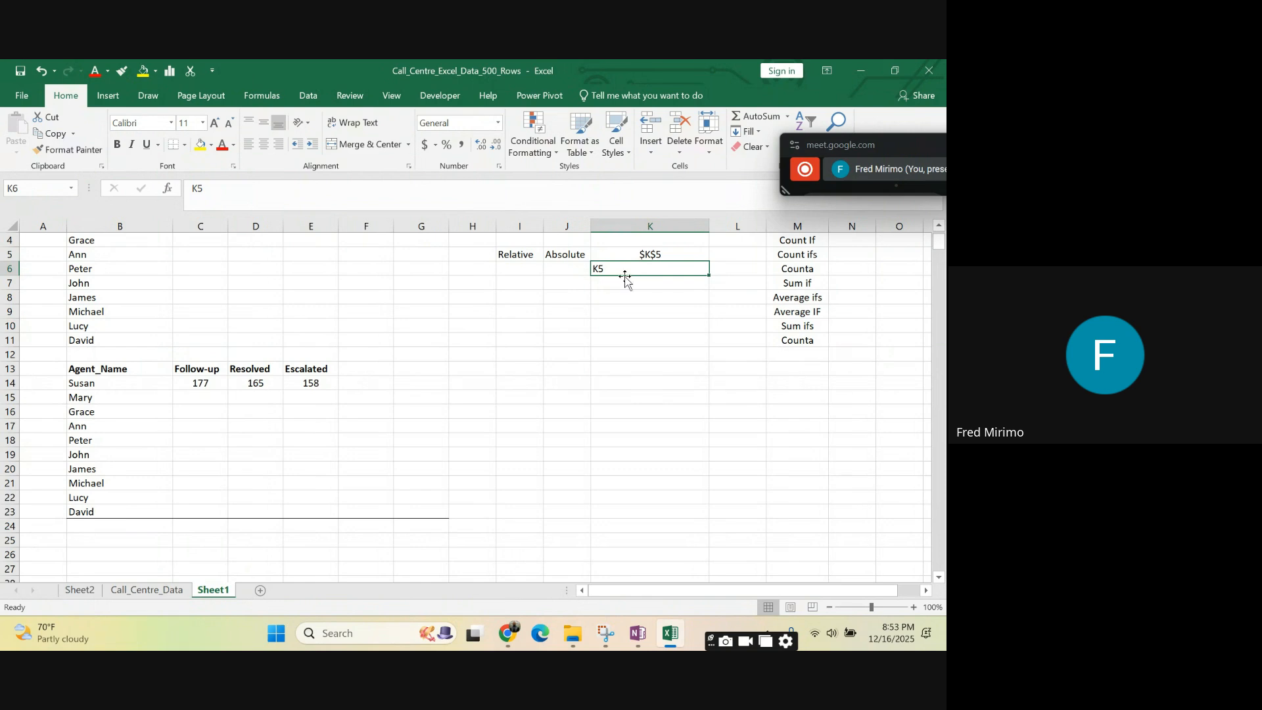
{"action": "left_click", "coordinate": [632, 443]}
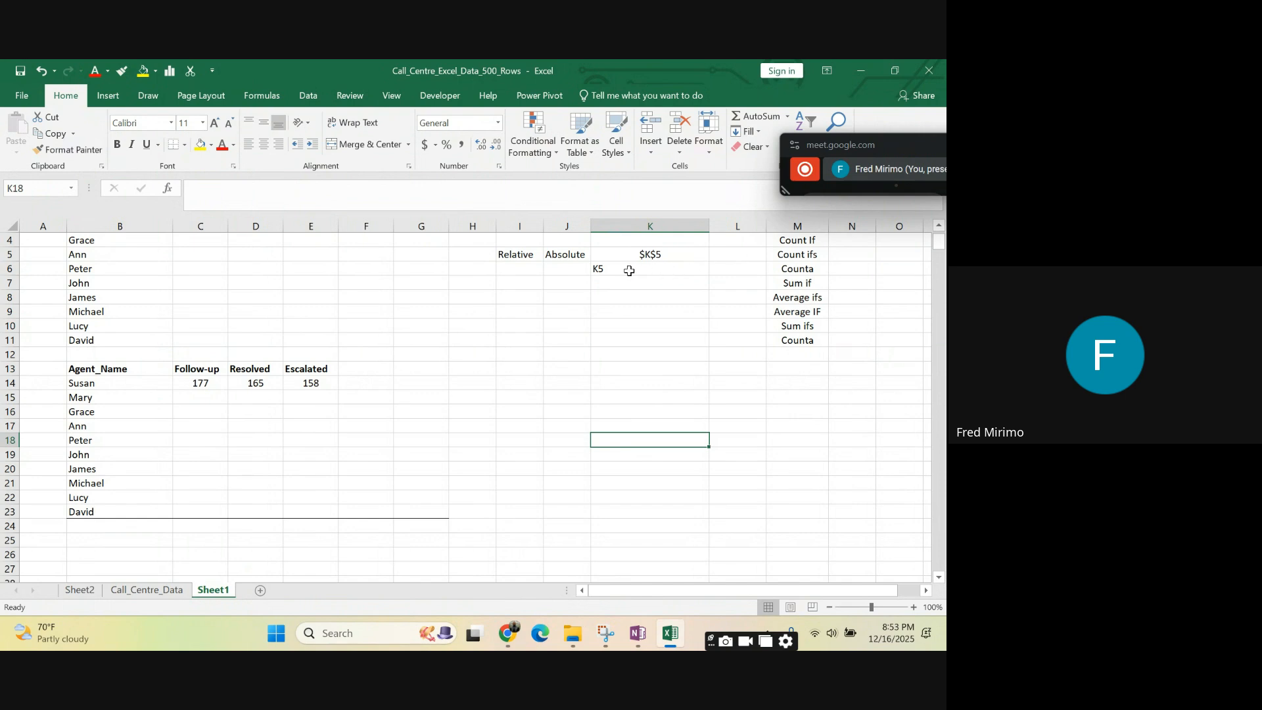
{"action": "left_click", "coordinate": [737, 268]}
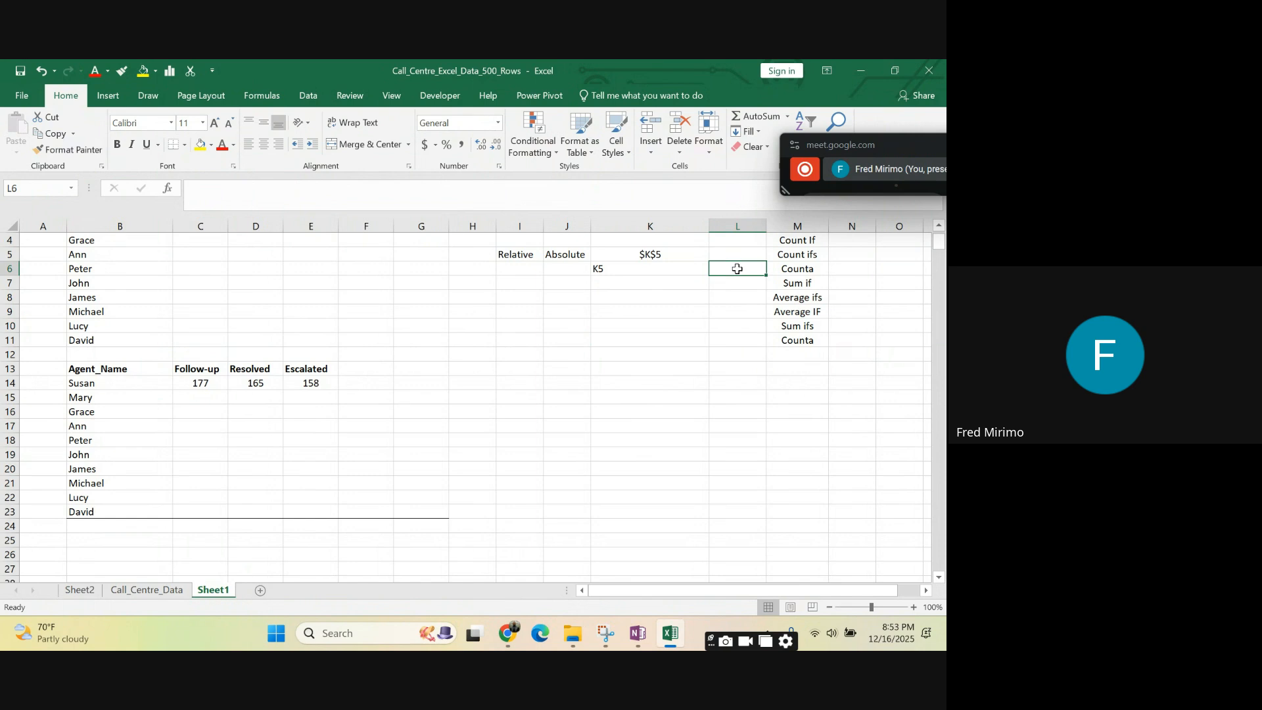
{"action": "left_click", "coordinate": [798, 269]}
{"action": "left_click", "coordinate": [849, 269]}
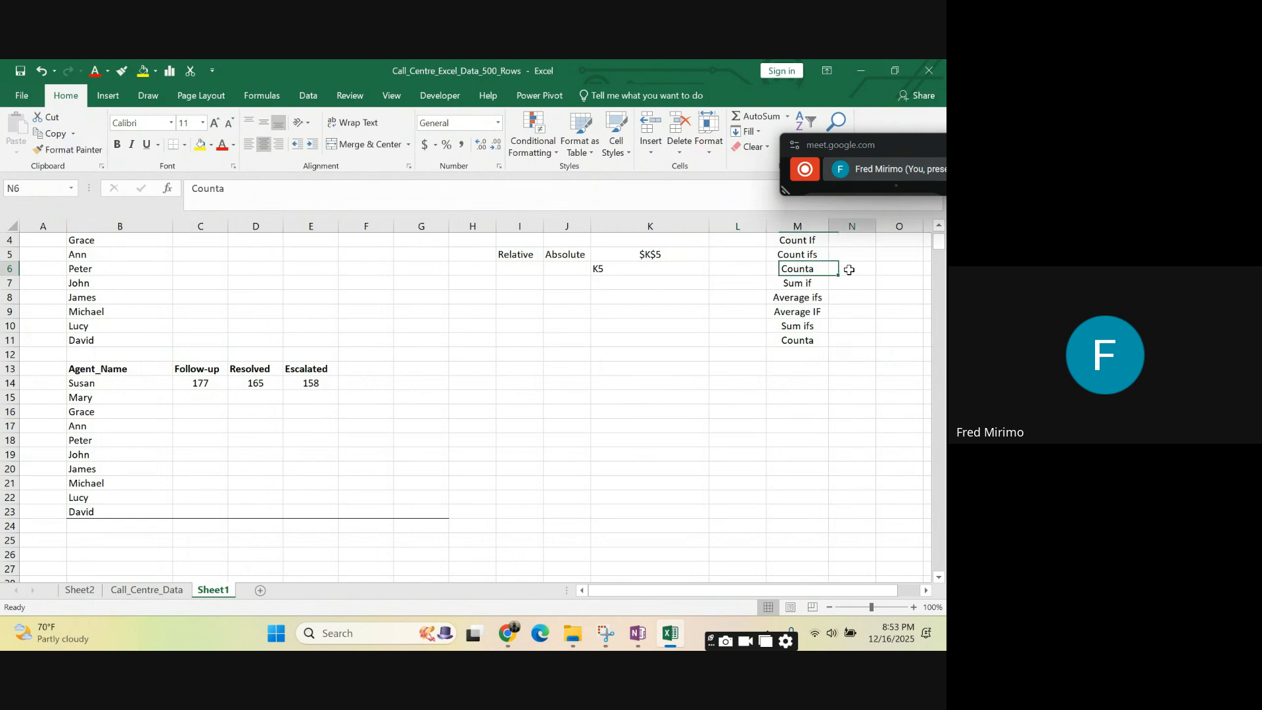
{"action": "left_click", "coordinate": [887, 271]}
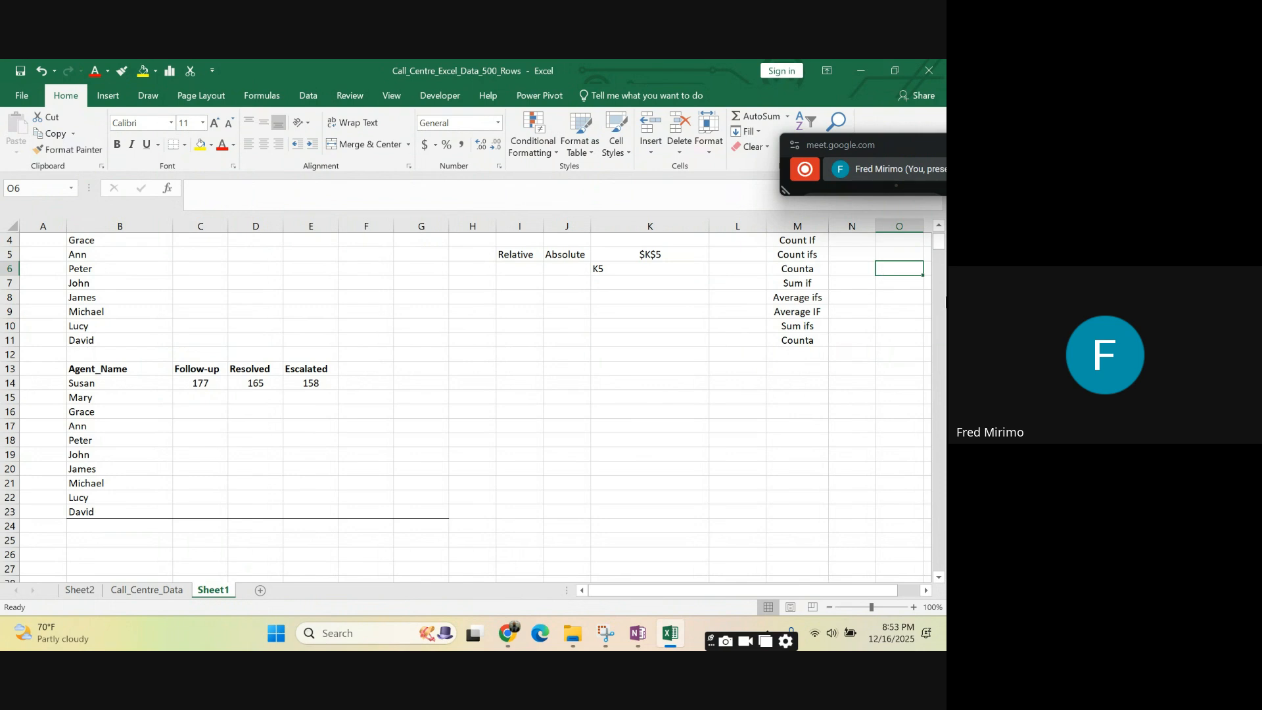
{"action": "left_click", "coordinate": [631, 381]}
{"action": "left_click", "coordinate": [651, 254]}
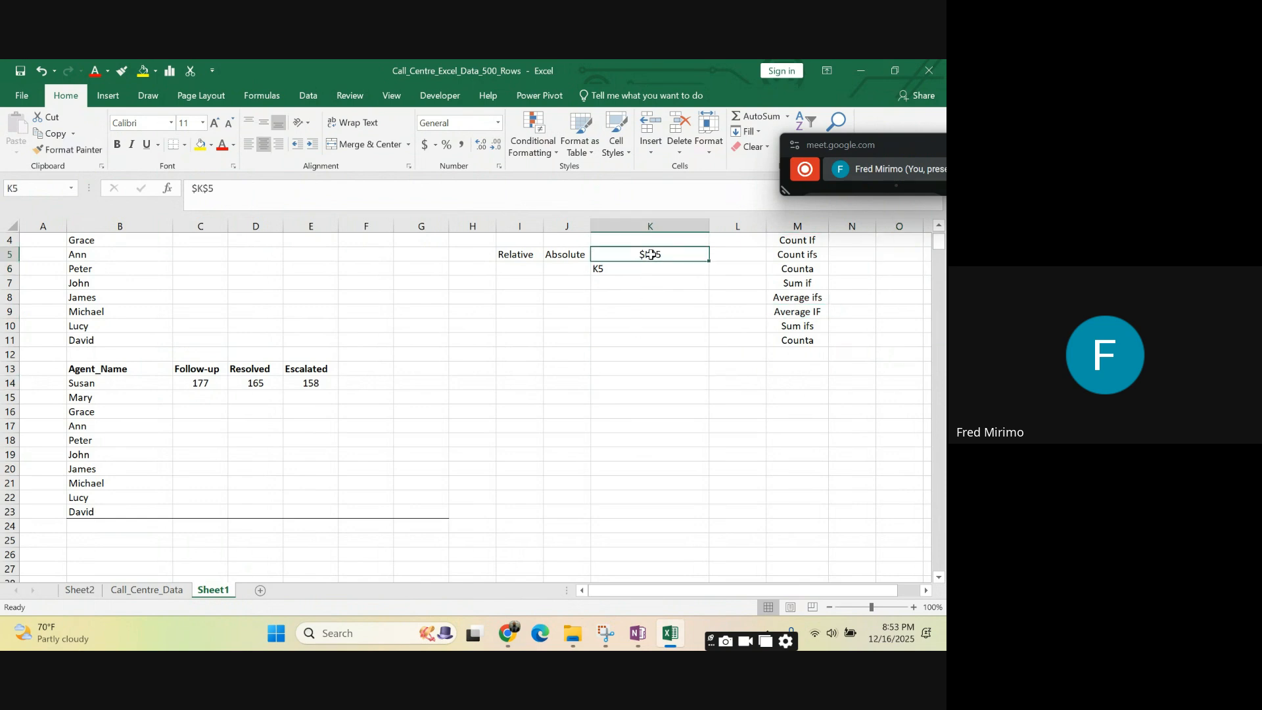
{"action": "left_click_drag", "start_coordinate": [650, 338], "coordinate": [648, 327]}
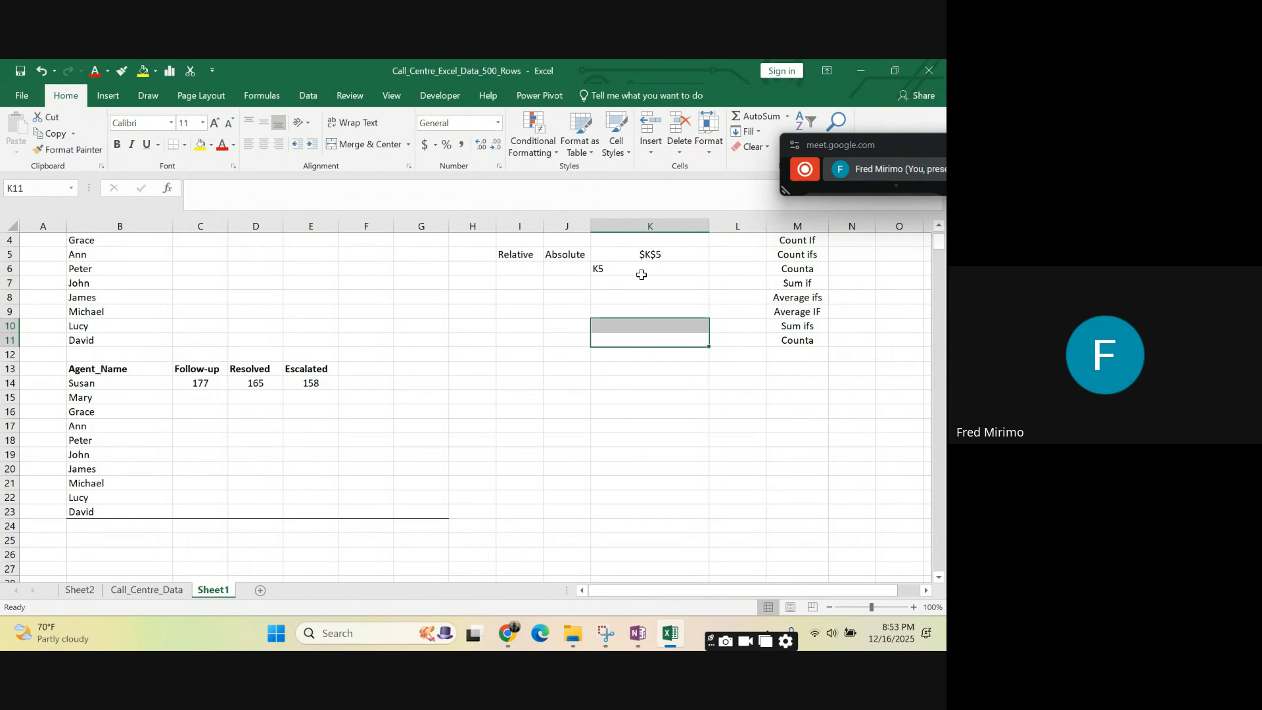
{"action": "left_click", "coordinate": [650, 254]}
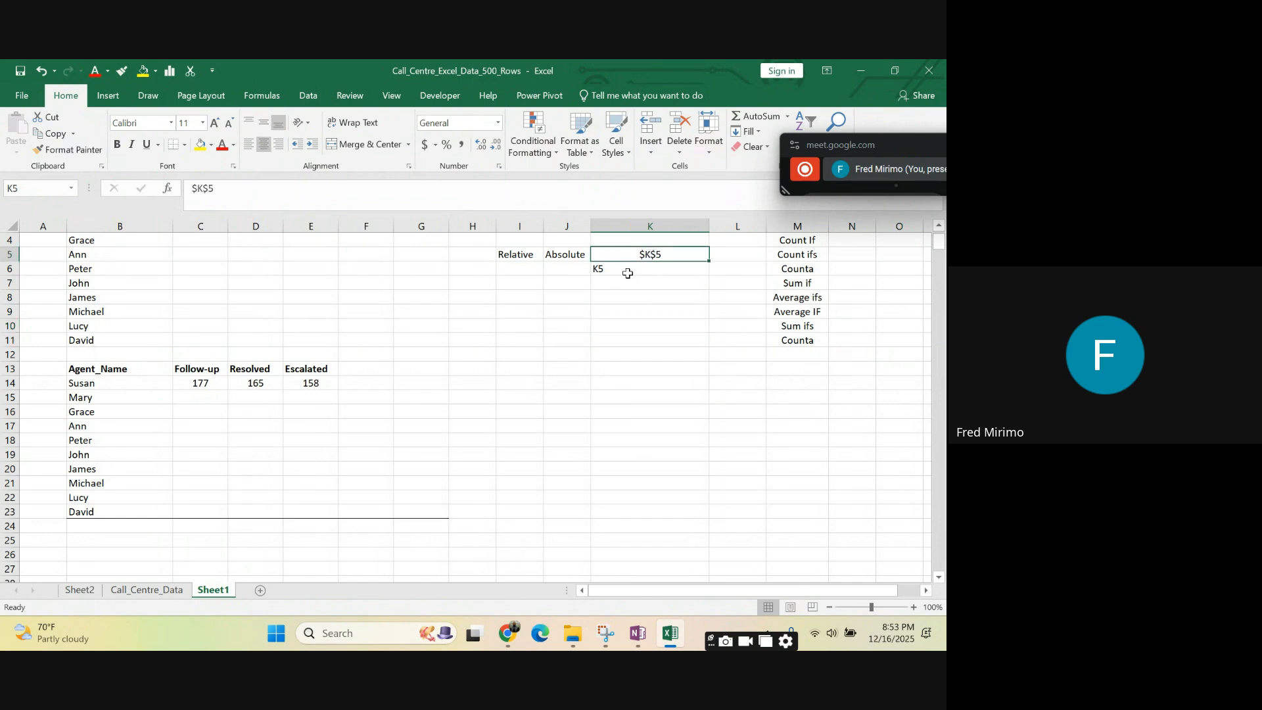
{"action": "left_click_drag", "start_coordinate": [229, 189], "coordinate": [188, 189]}
{"action": "left_click", "coordinate": [647, 312]}
{"action": "left_click", "coordinate": [633, 260]}
{"action": "left_click", "coordinate": [631, 312]}
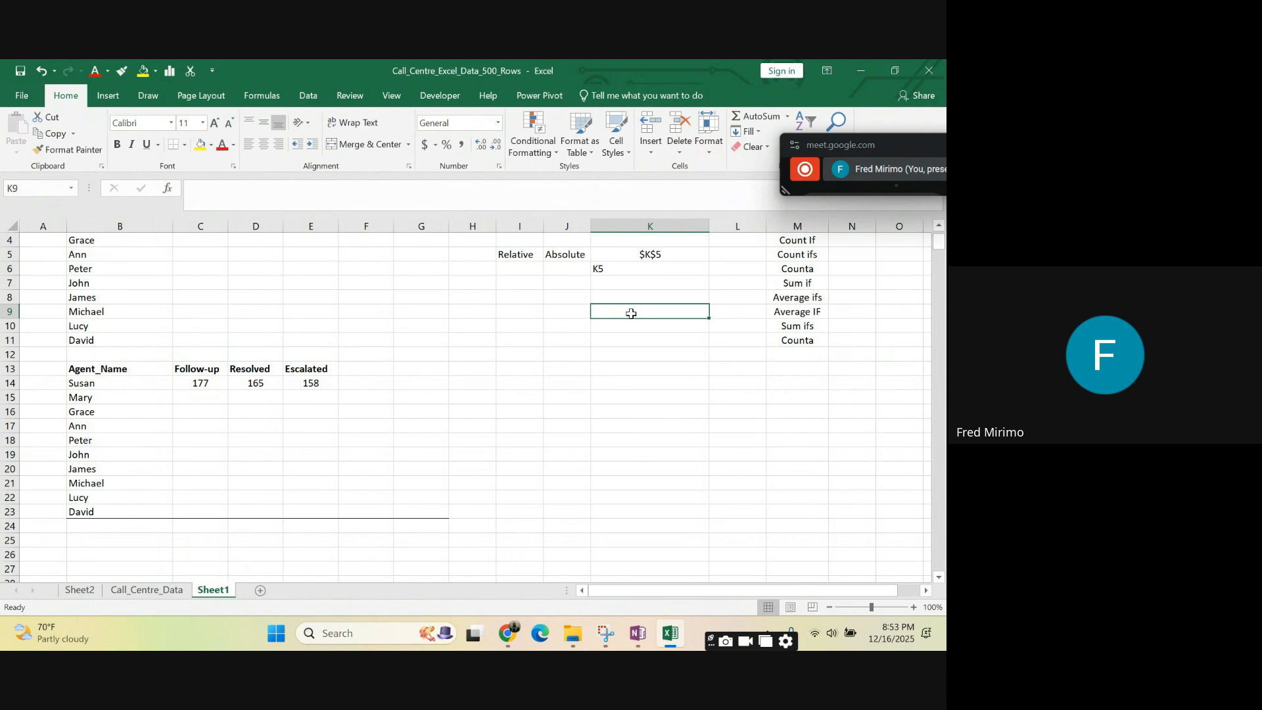
{"action": "left_click", "coordinate": [609, 268]}
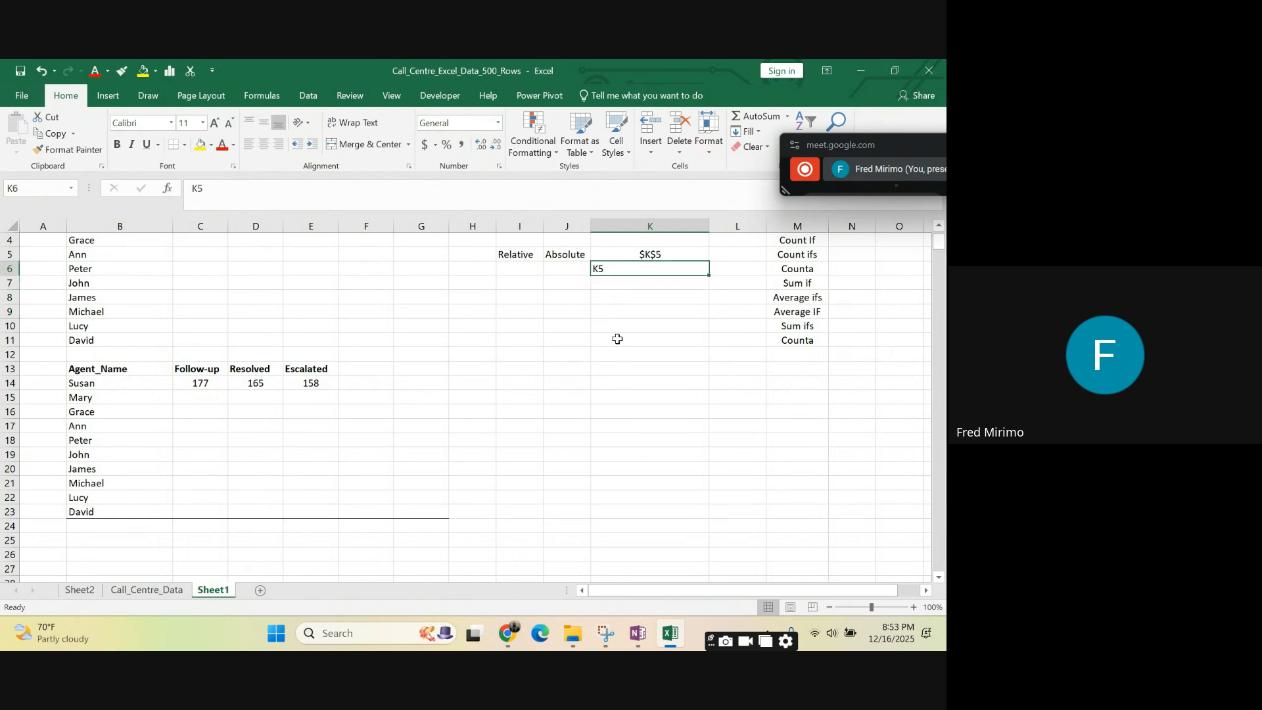
{"action": "double_click", "coordinate": [598, 270]}
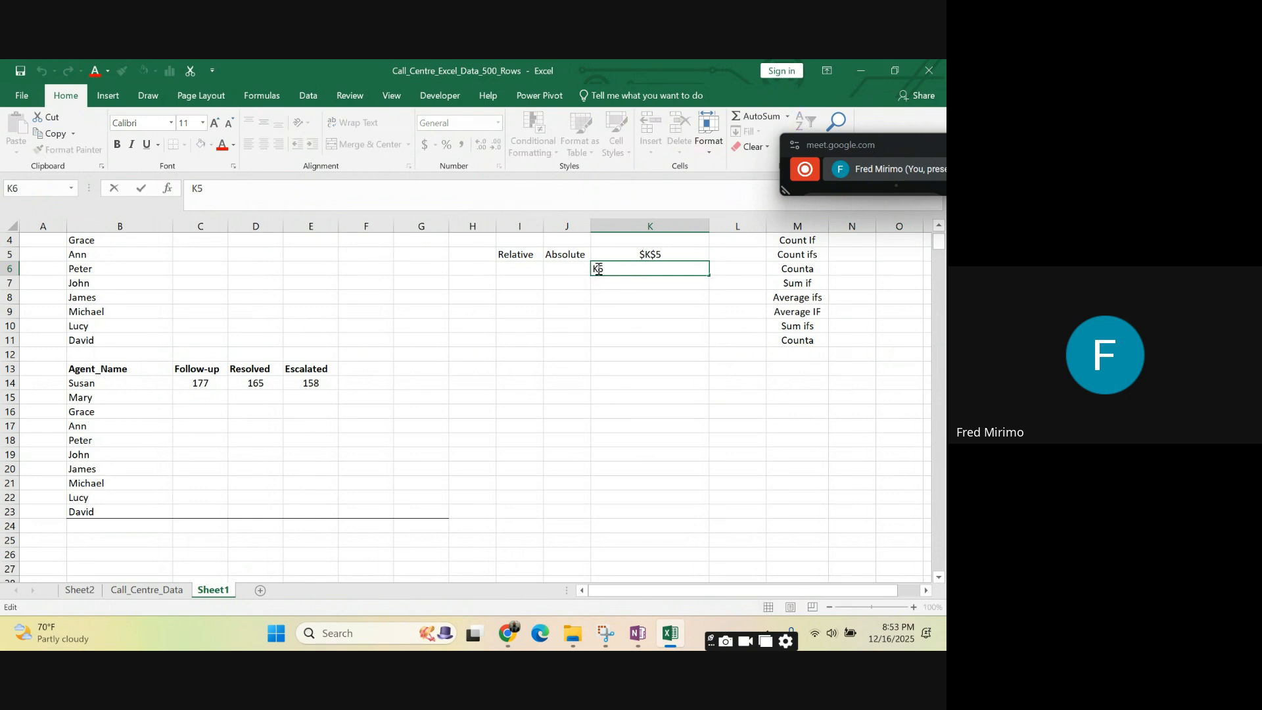
{"action": "left_click", "coordinate": [617, 337]}
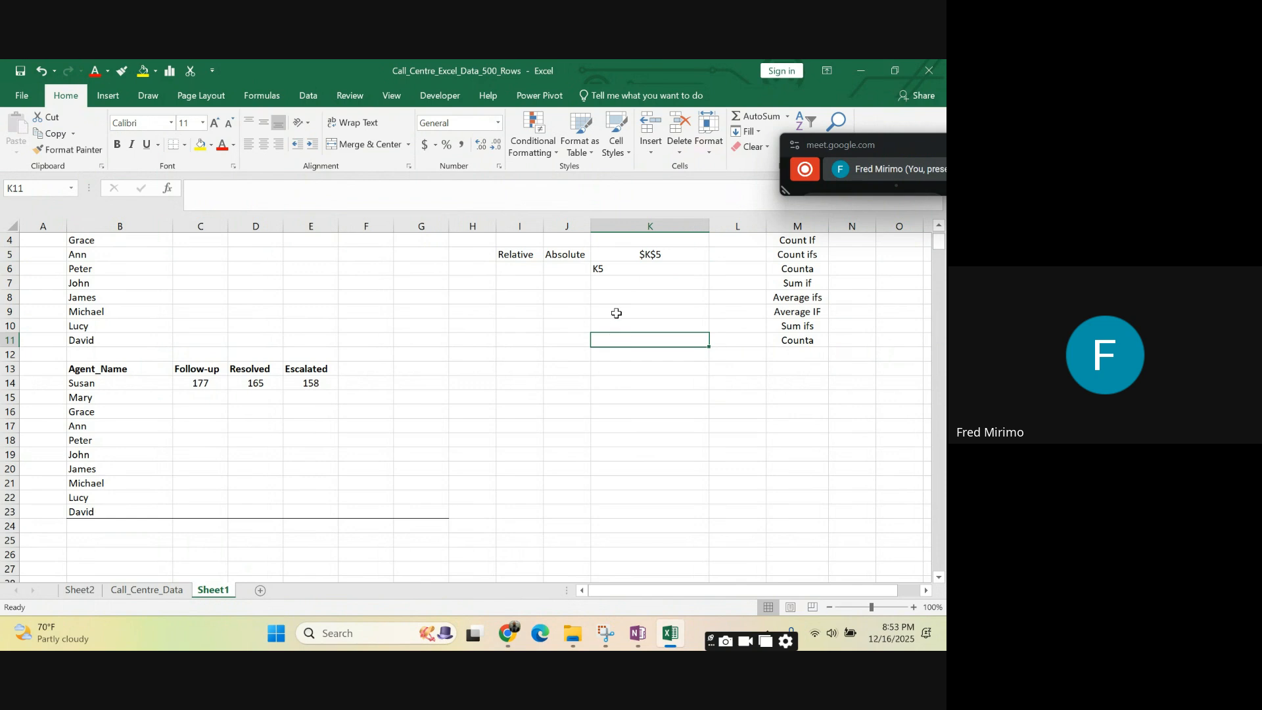
- Enter another sample reference, K5, as text in cell K13
{"action": "left_click", "coordinate": [615, 365]}
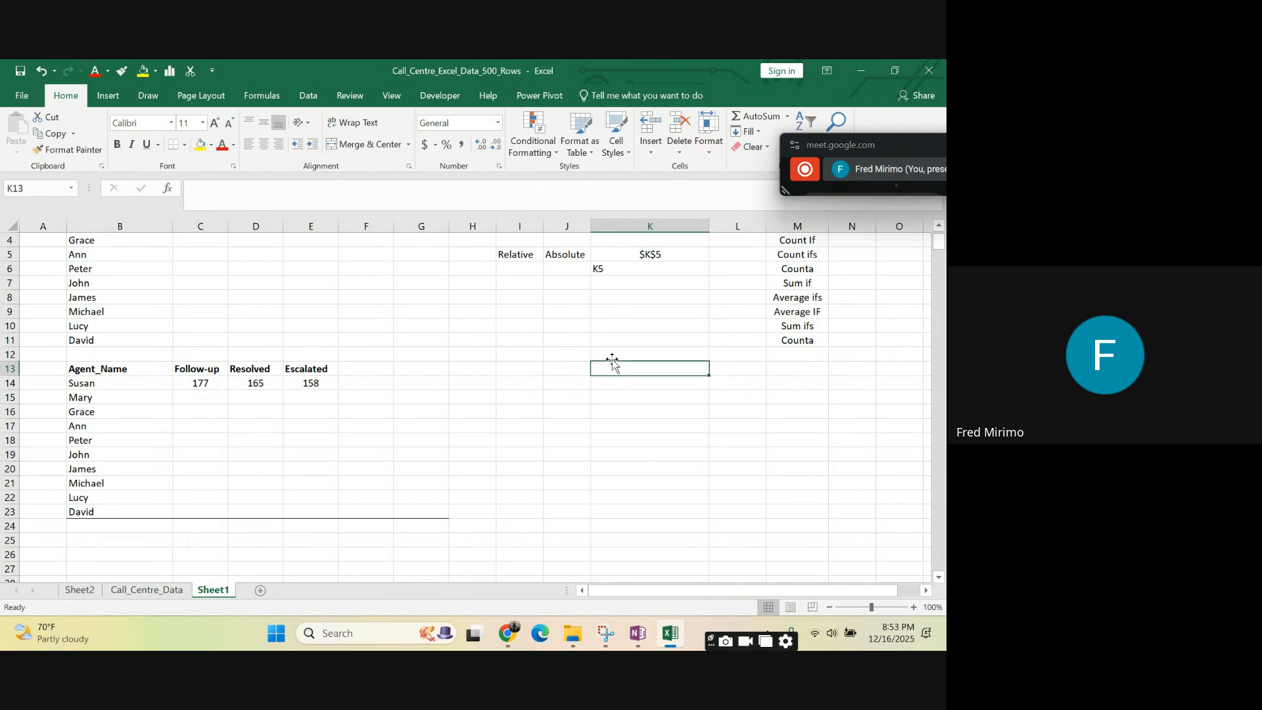
{"action": "type", "text": "k"}
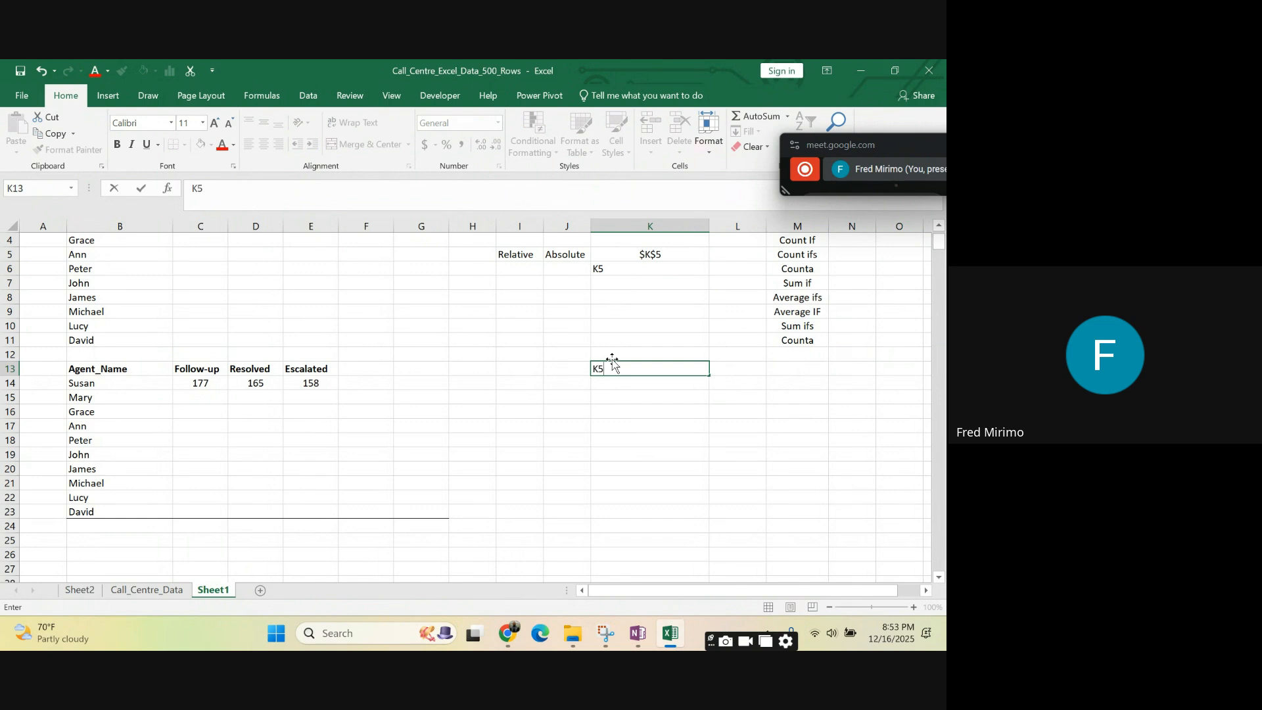
{"action": "left_click", "coordinate": [654, 426]}
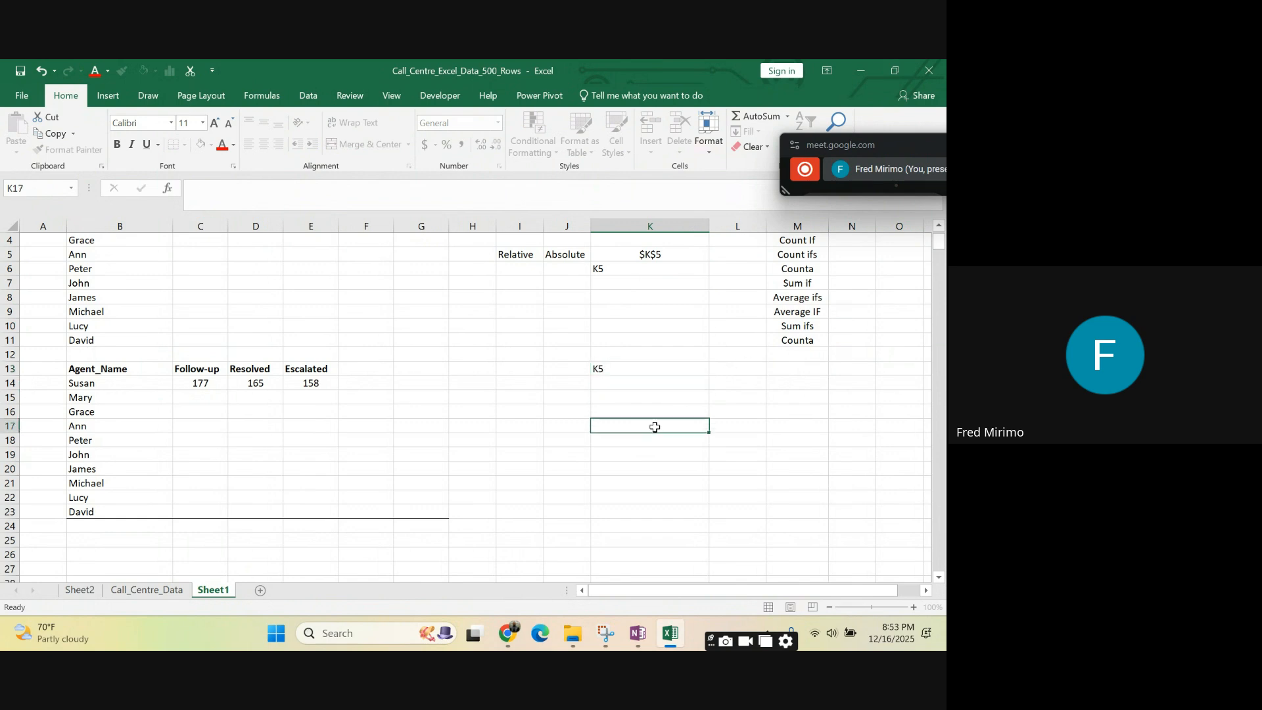
{"action": "left_click", "coordinate": [611, 371]}
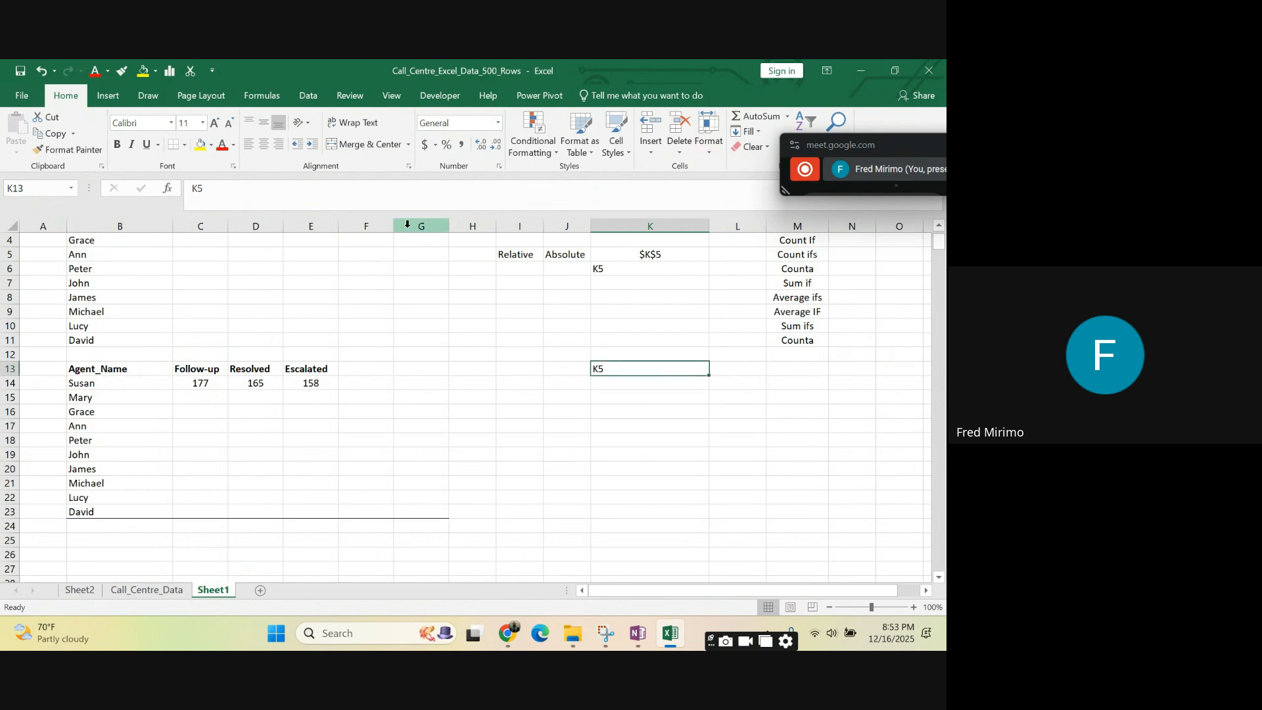
- Change the sample reference in cell K13 to the mixed form K$5
{"action": "left_click", "coordinate": [200, 187]}
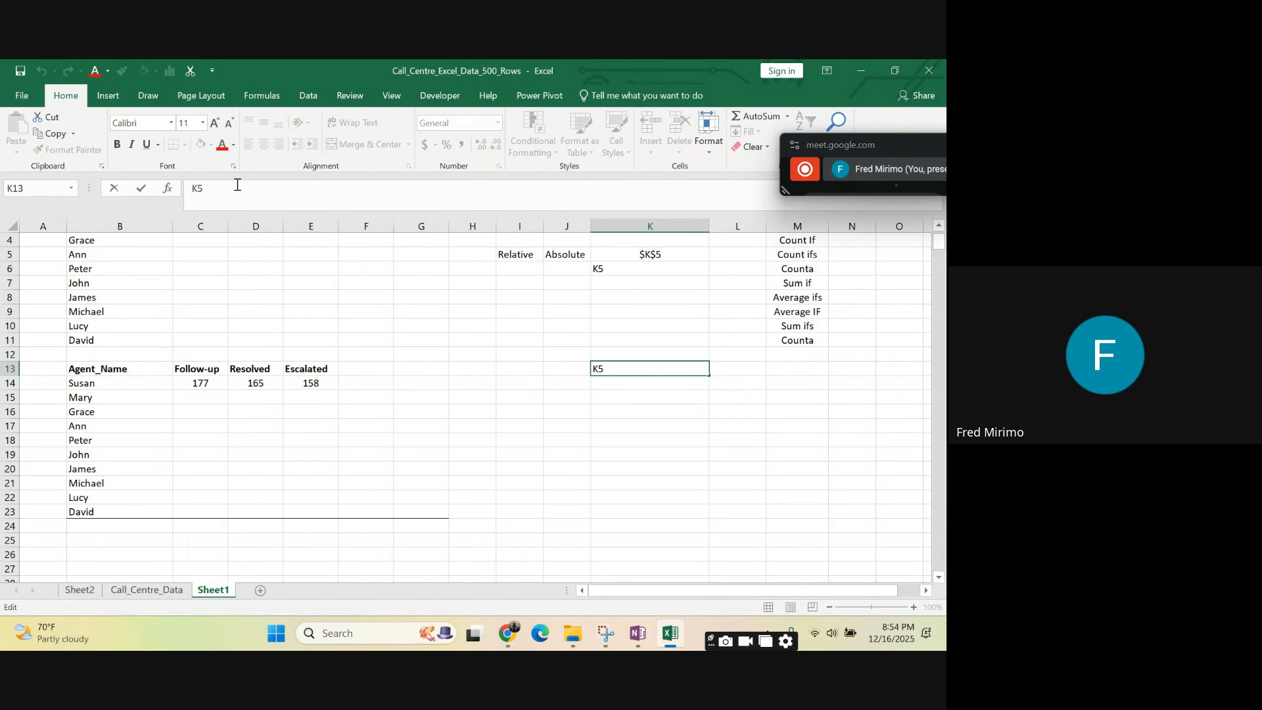
{"action": "type", "text": "$"}
{"action": "left_click", "coordinate": [688, 436]}
{"action": "left_click", "coordinate": [601, 368]}
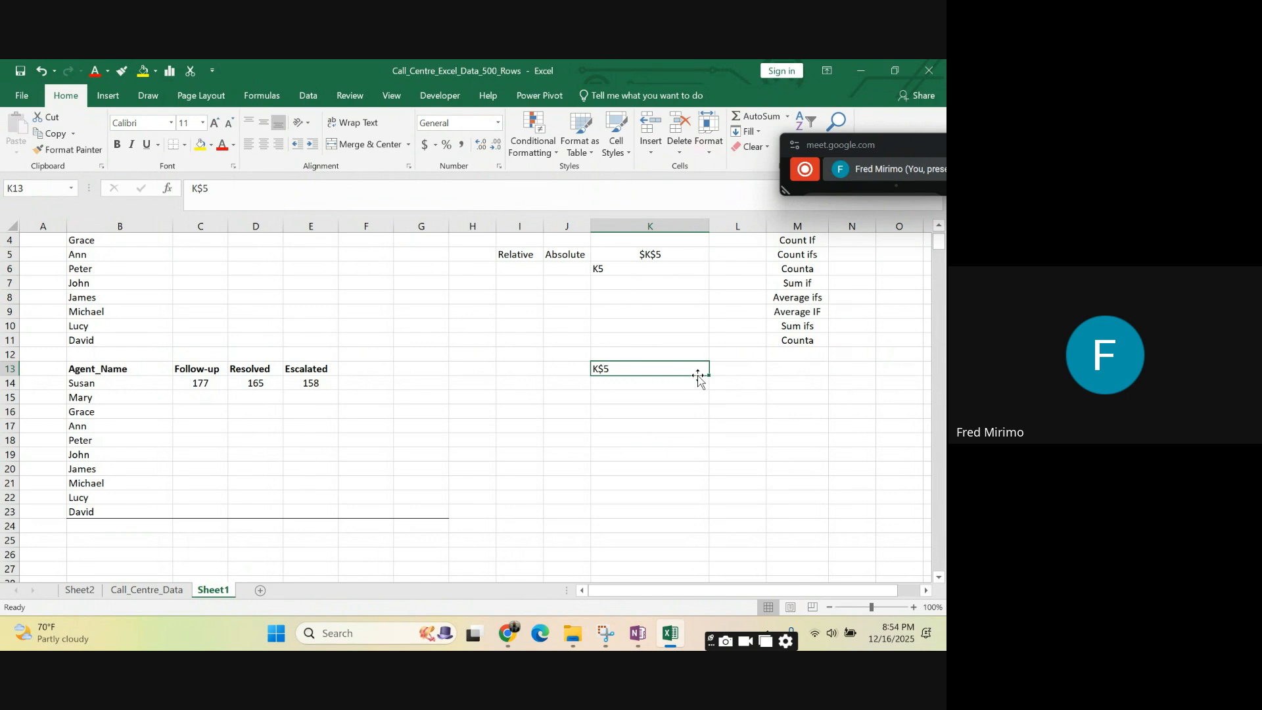
- Examine the header cell reference in the COUNTIFS formulas in C14, D14 and E14 and compare it with the sample in K13
{"action": "left_click", "coordinate": [264, 386]}
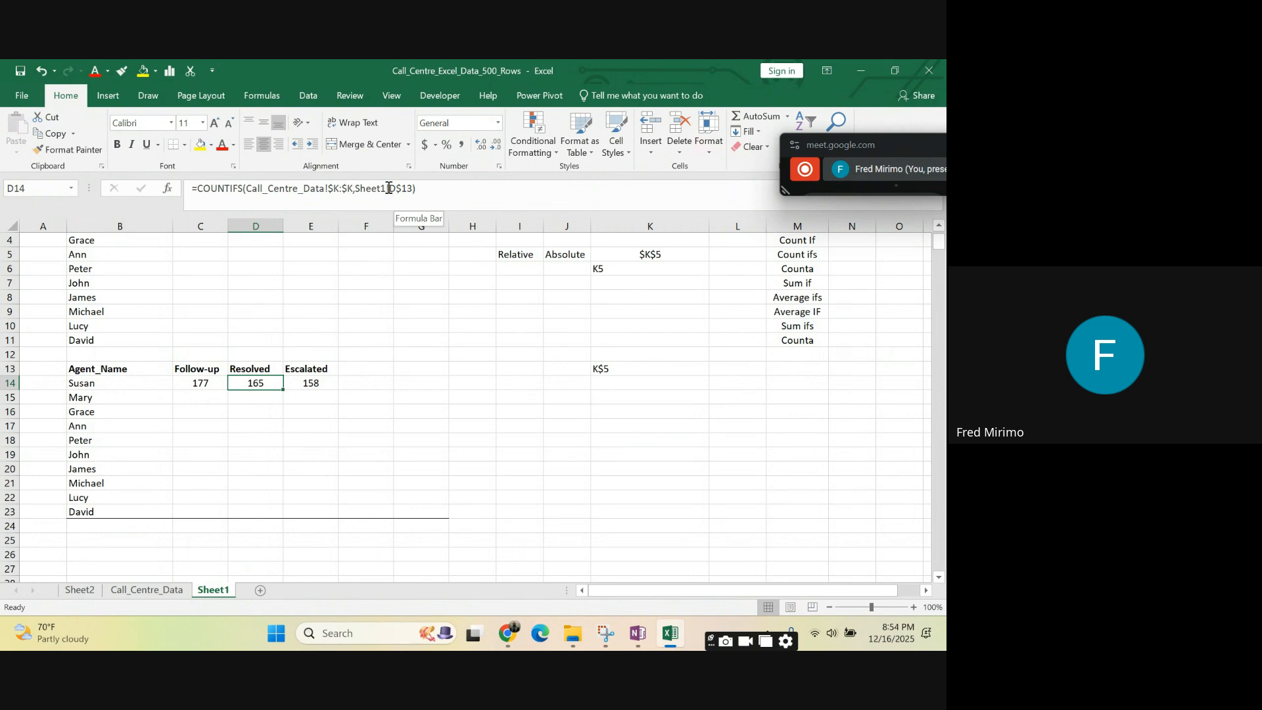
{"action": "left_click", "coordinate": [203, 383]}
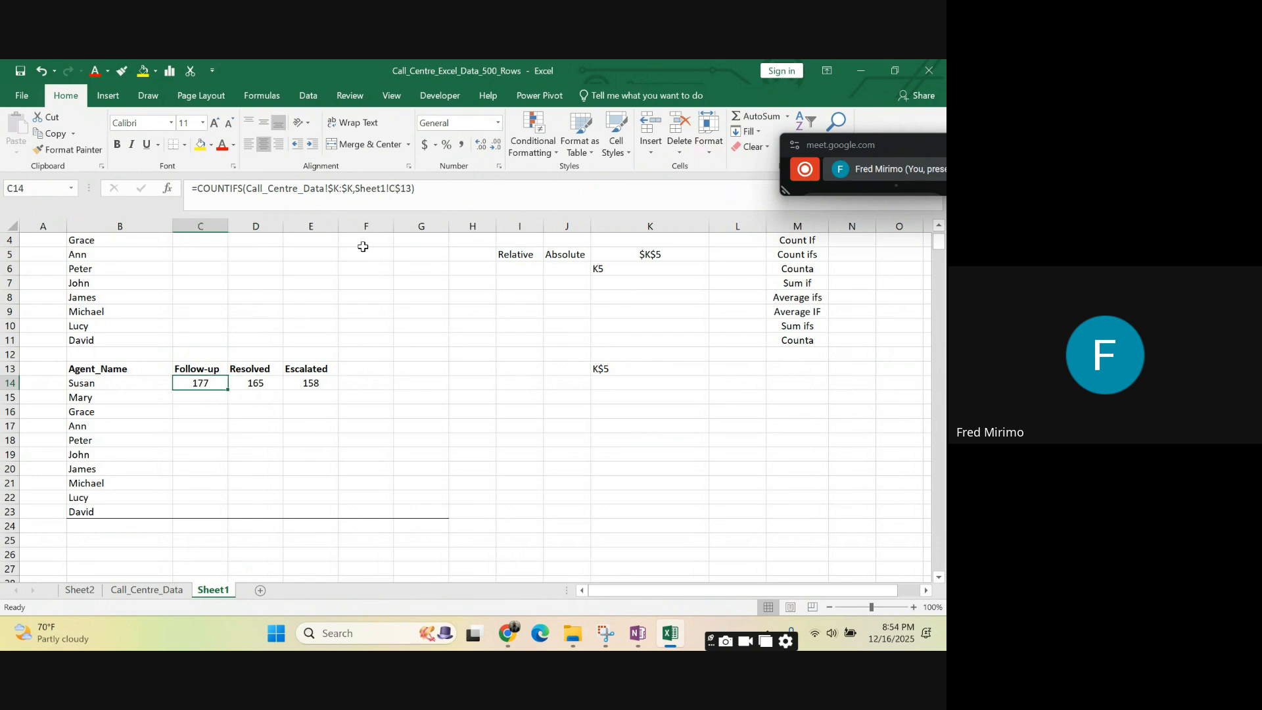
{"action": "left_click", "coordinate": [413, 190]}
{"action": "left_click_drag", "start_coordinate": [411, 188], "coordinate": [388, 189]}
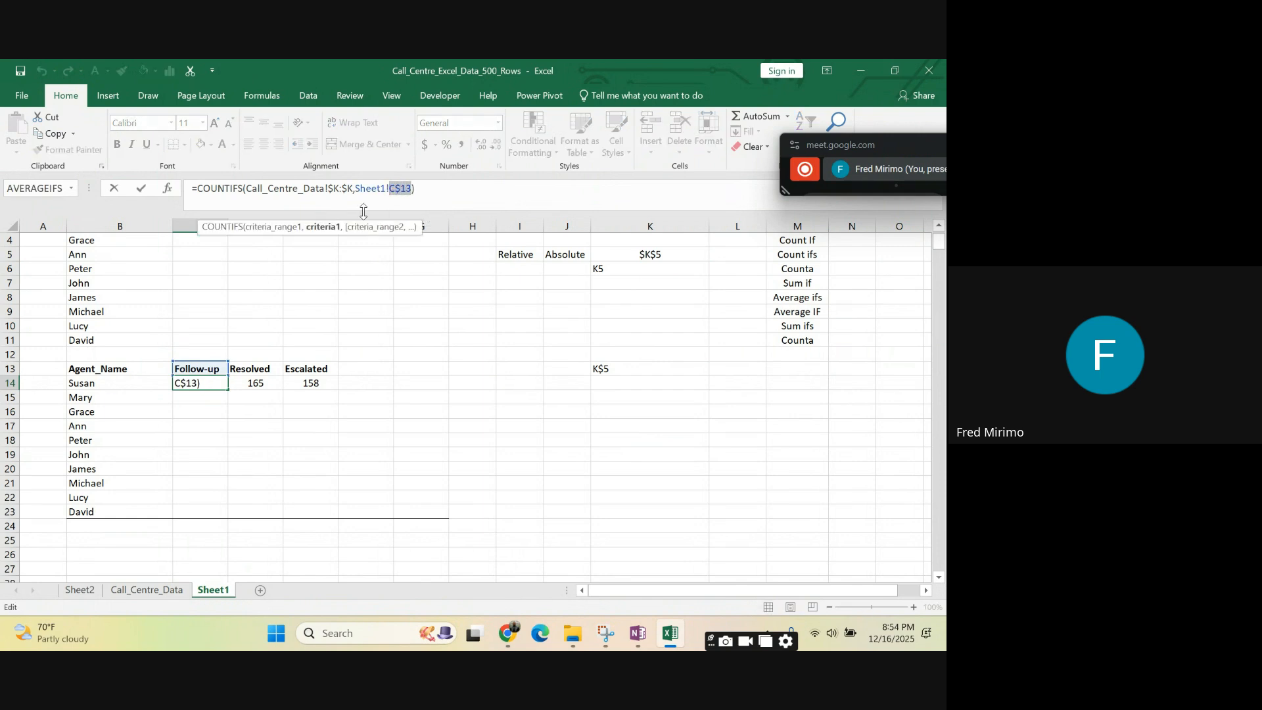
{"action": "left_click", "coordinate": [253, 387]}
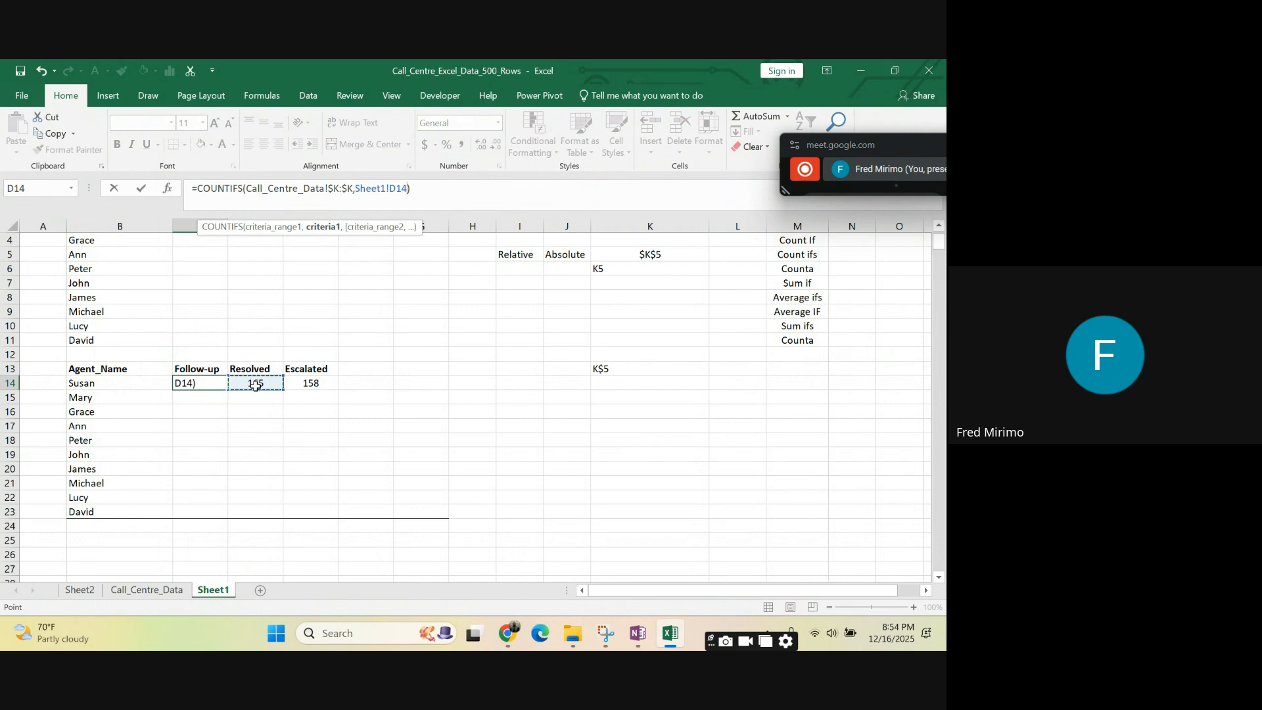
{"action": "key", "text": "ctrl+Return"}
{"action": "left_click", "coordinate": [255, 383]}
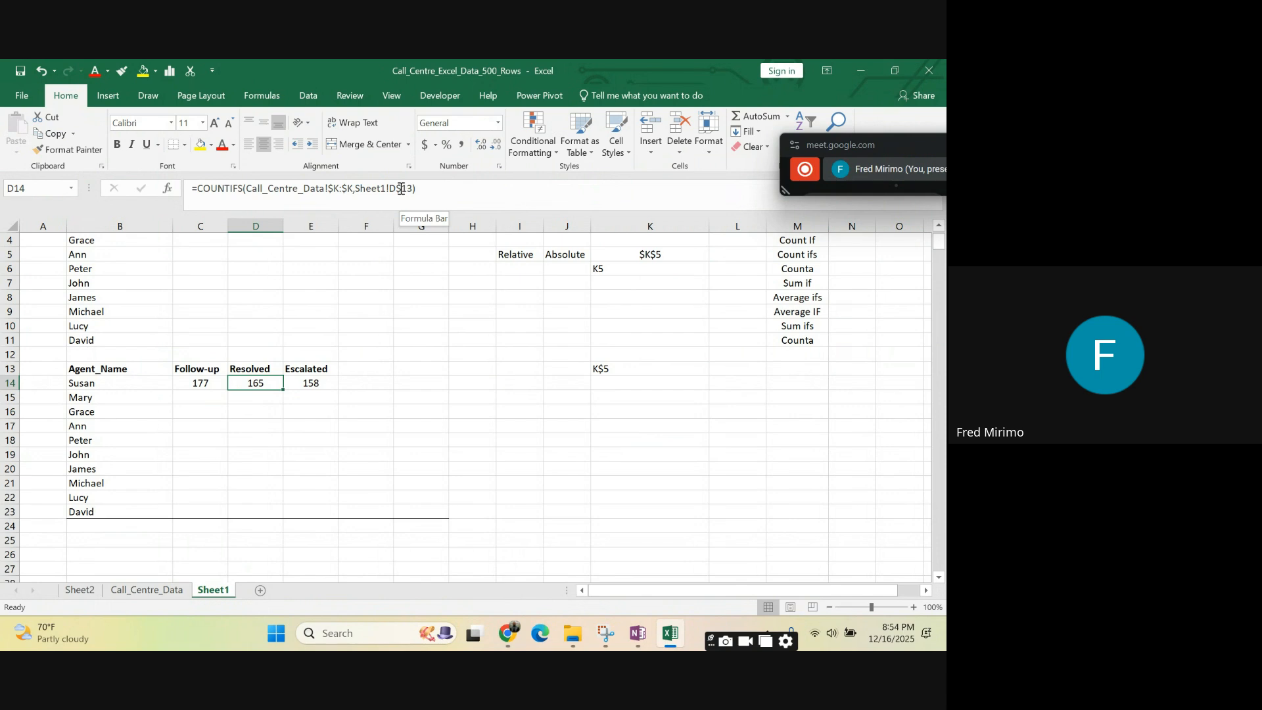
{"action": "left_click_drag", "start_coordinate": [390, 189], "coordinate": [408, 189]}
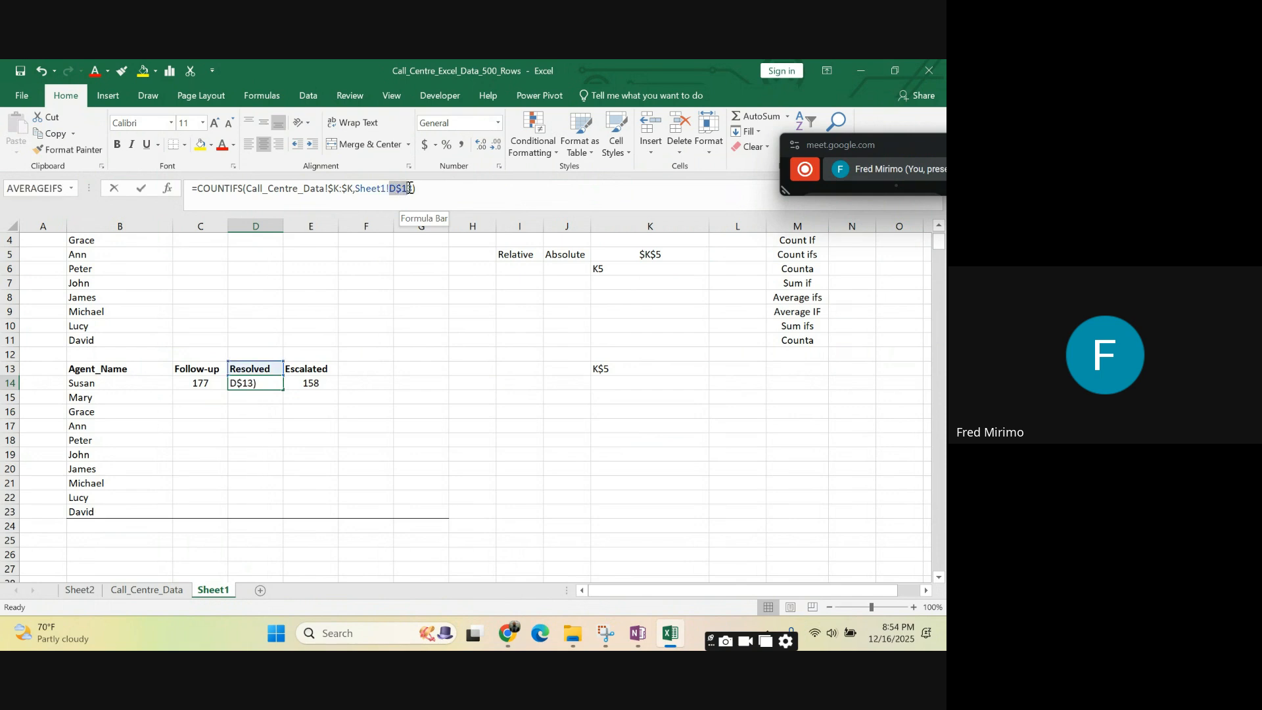
{"action": "left_click", "coordinate": [405, 424]}
{"action": "key", "text": "Escape"}
{"action": "left_click", "coordinate": [315, 384]}
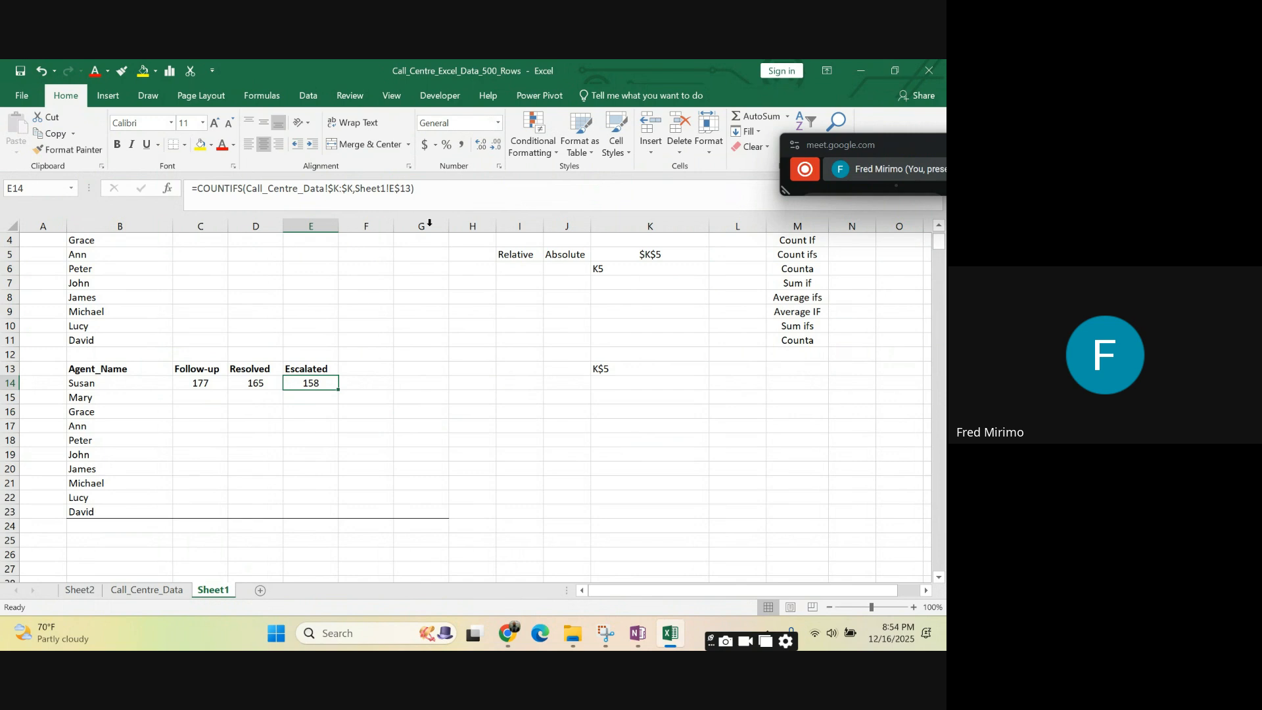
{"action": "left_click", "coordinate": [401, 189]}
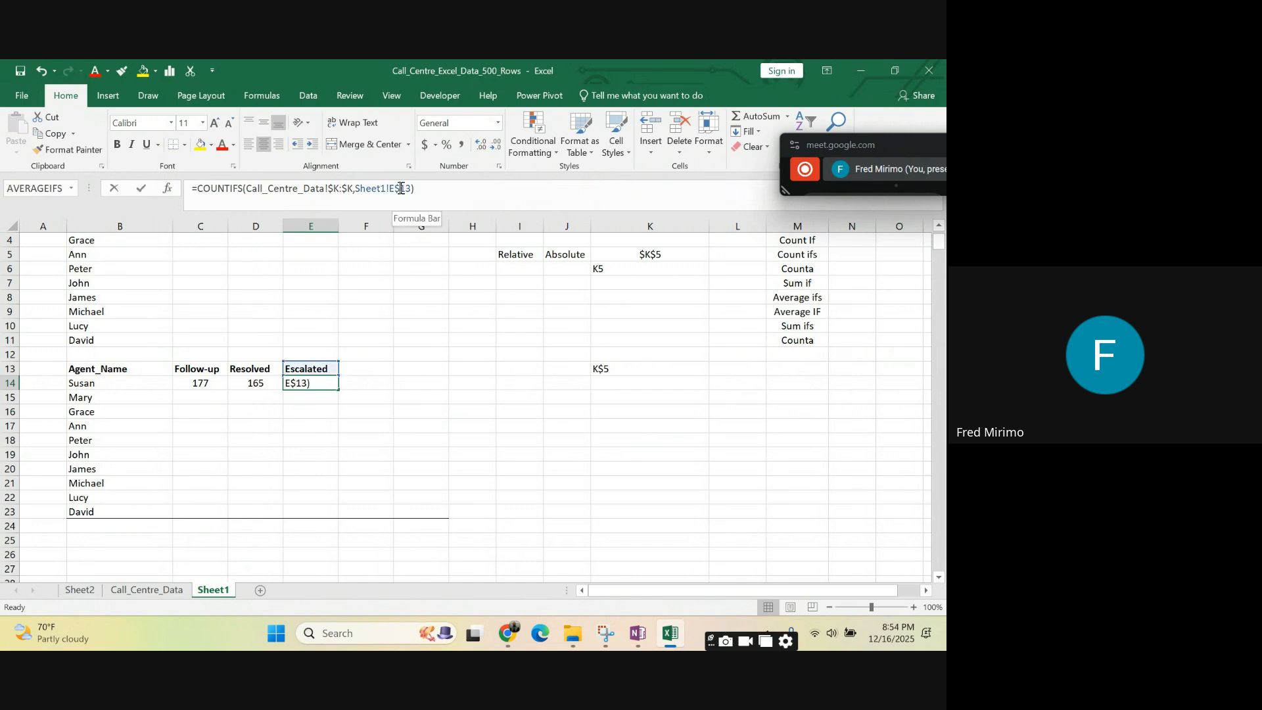
{"action": "left_click_drag", "start_coordinate": [397, 189], "coordinate": [397, 190]}
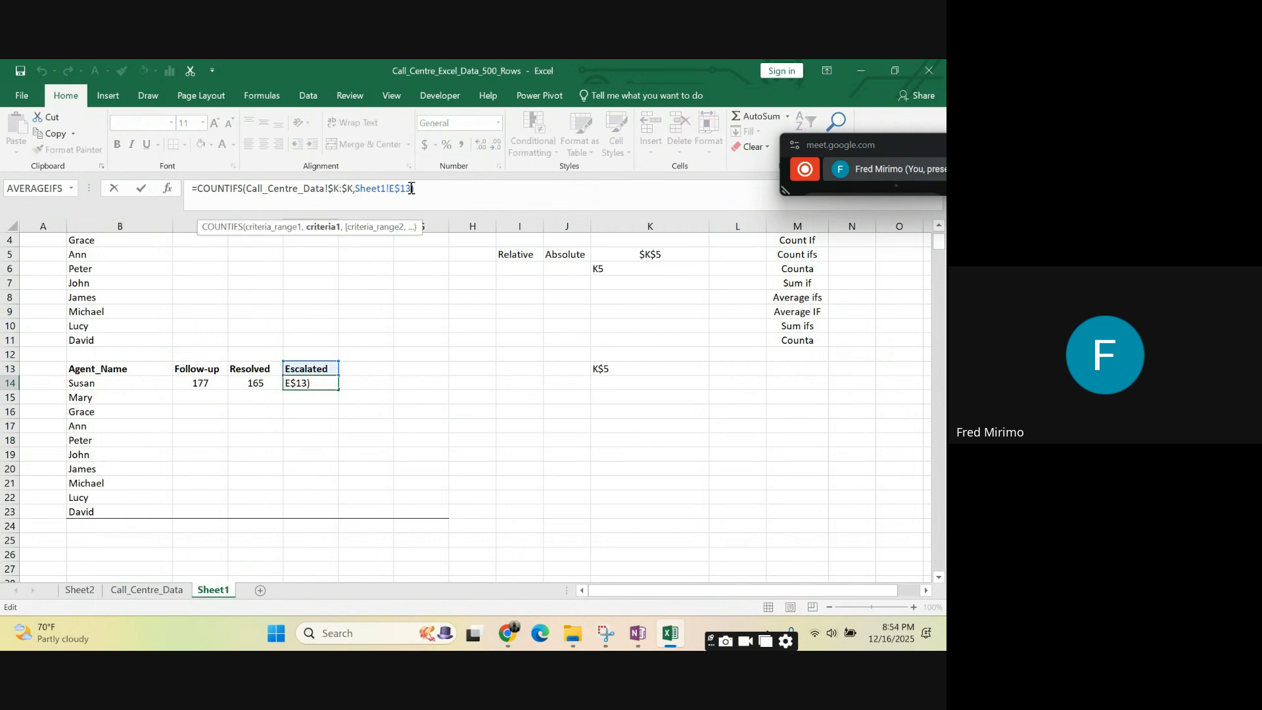
{"action": "left_click", "coordinate": [601, 372]}
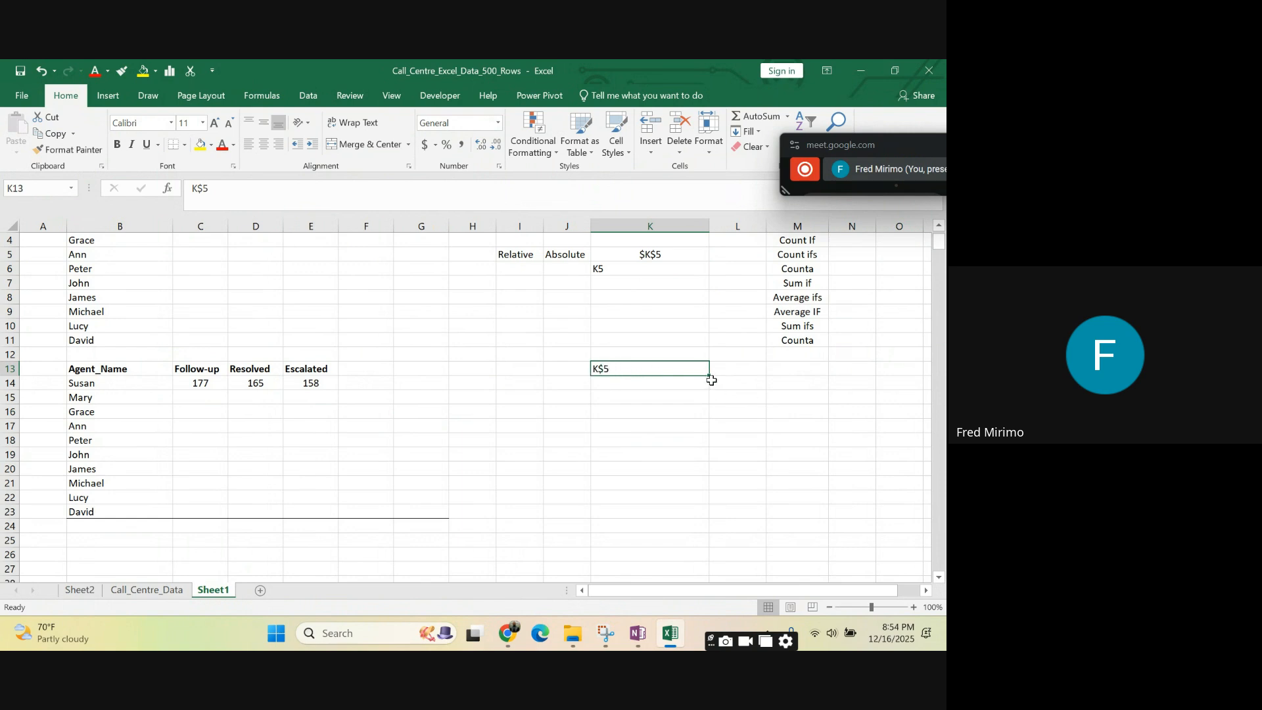
{"action": "left_click", "coordinate": [618, 398]}
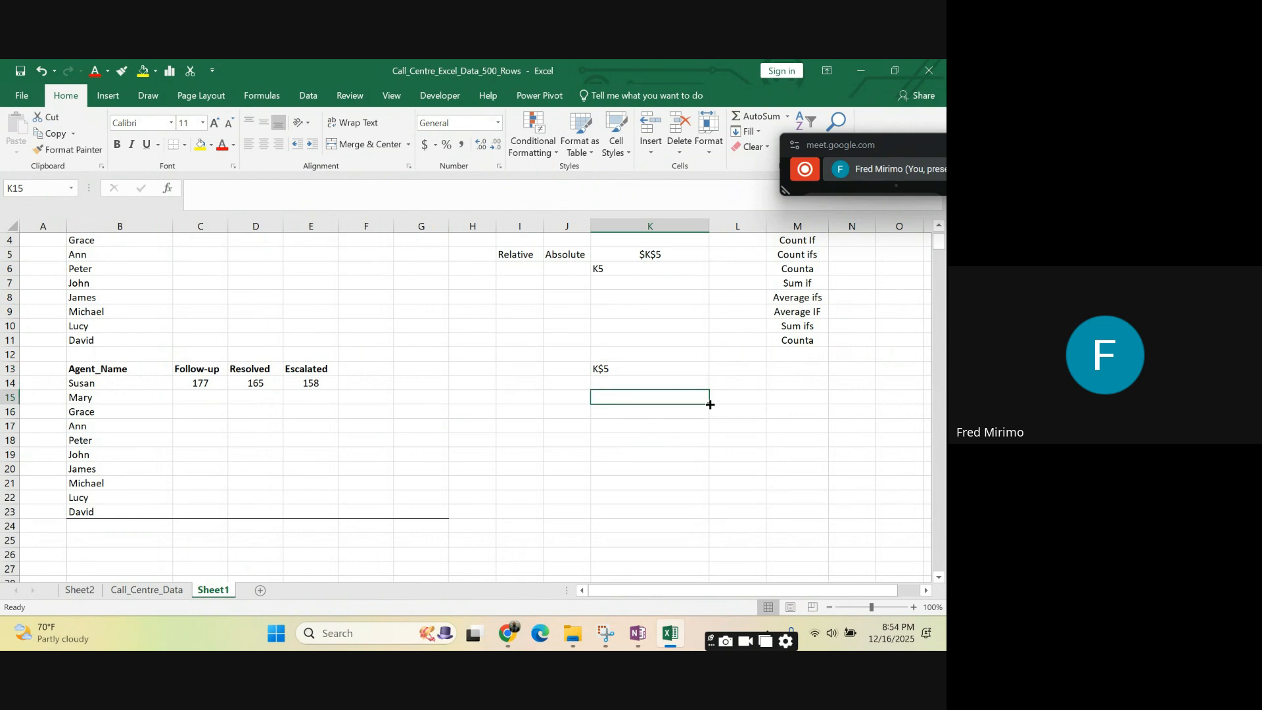
{"action": "left_click_drag", "start_coordinate": [710, 404], "coordinate": [445, 394]}
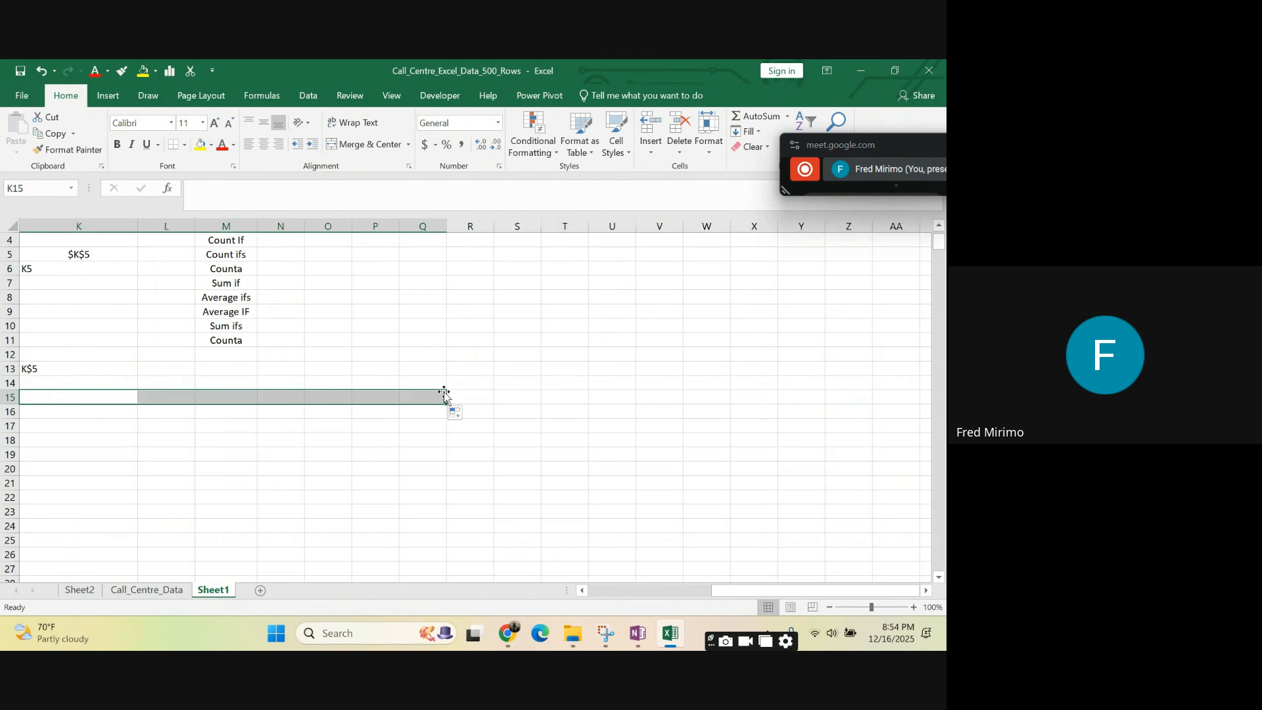
{"action": "left_click_drag", "start_coordinate": [717, 590], "coordinate": [594, 601]}
{"action": "left_click", "coordinate": [679, 470]}
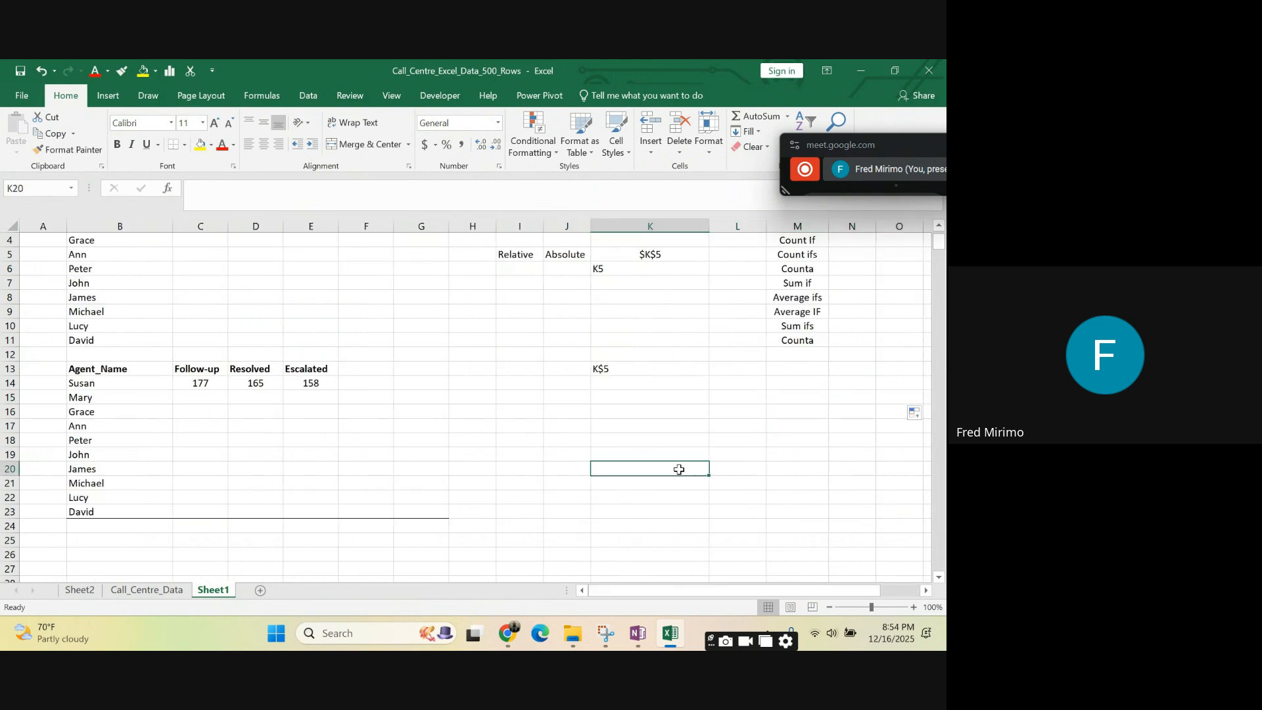
{"action": "left_click", "coordinate": [610, 383]}
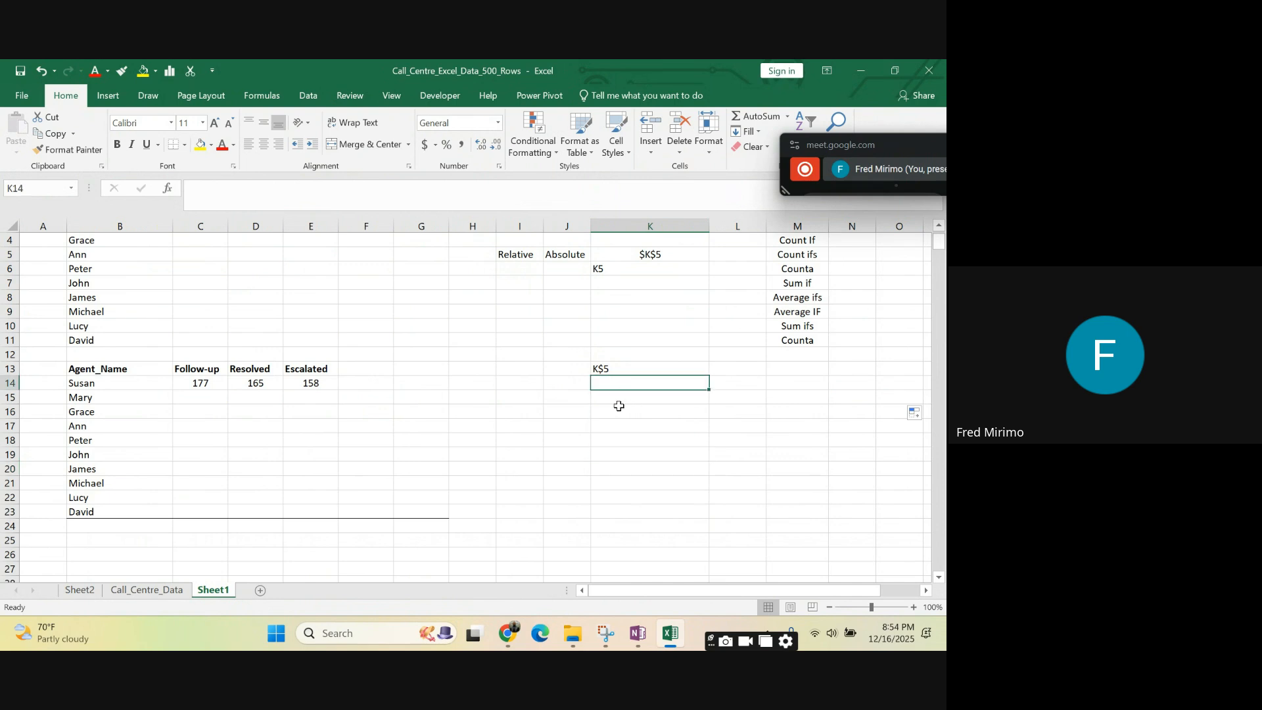
- Enter another sample reference as text in cell K15, using the mixed form $K5
{"action": "left_click", "coordinate": [618, 402]}
{"action": "type", "text": "k"}
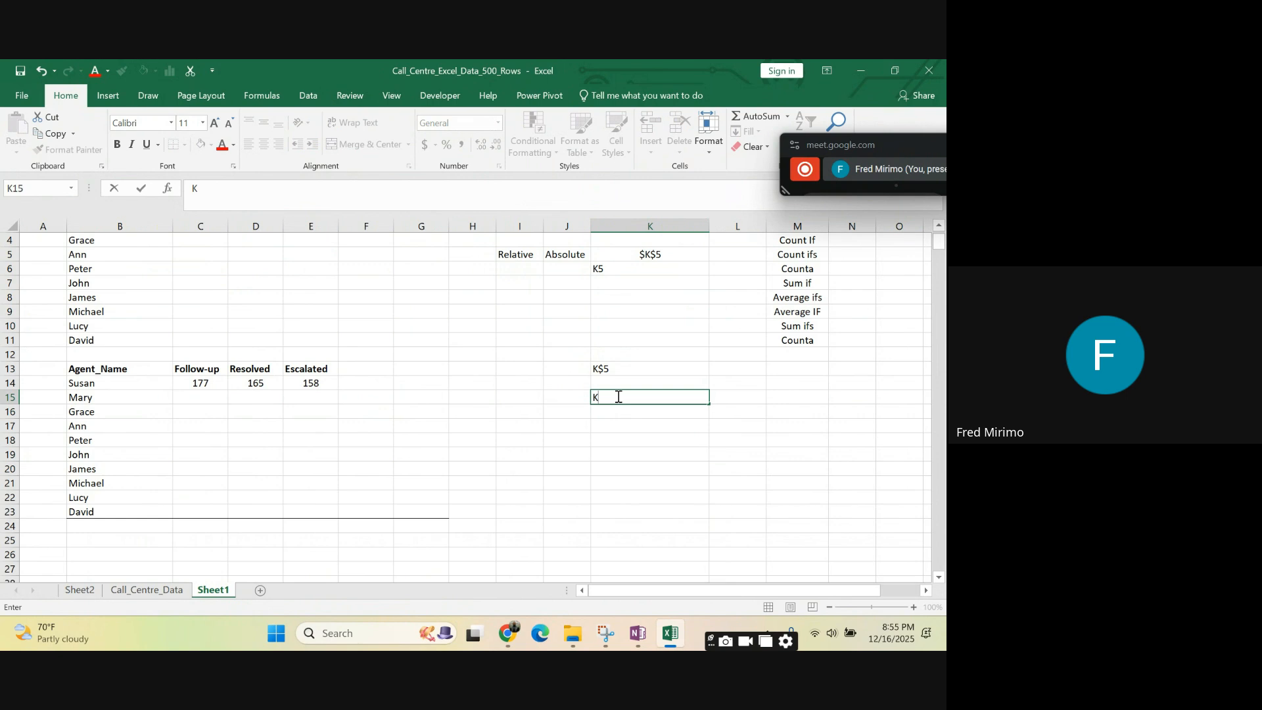
{"action": "type", "text": "5"}
{"action": "left_click", "coordinate": [649, 441]}
{"action": "left_click", "coordinate": [603, 399]}
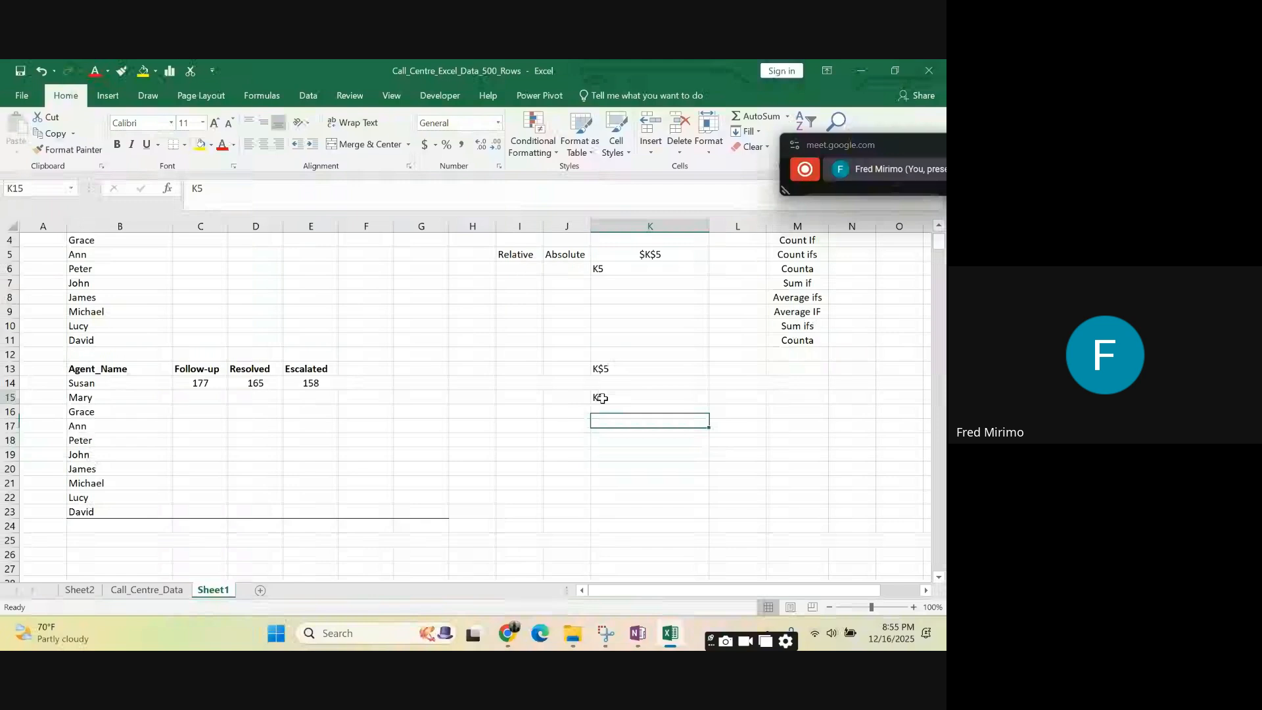
{"action": "left_click", "coordinate": [261, 188]}
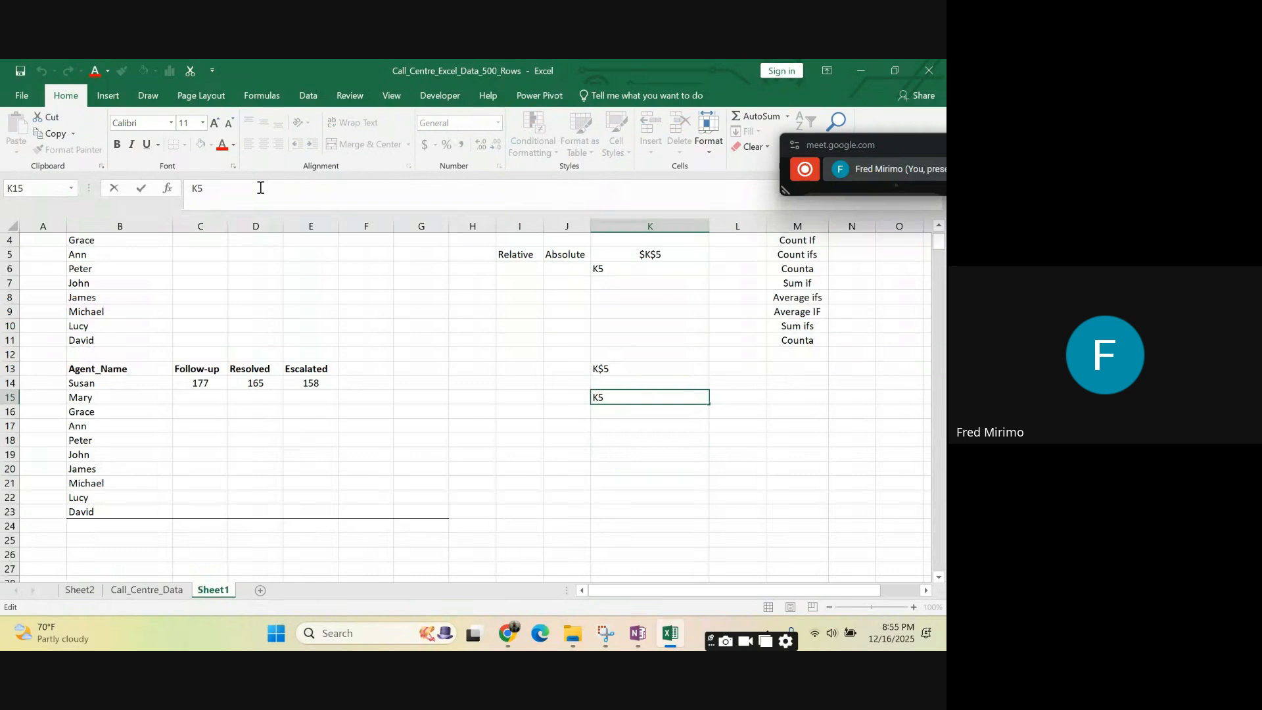
{"action": "type", "text": "$"}
{"action": "key", "text": "Return"}
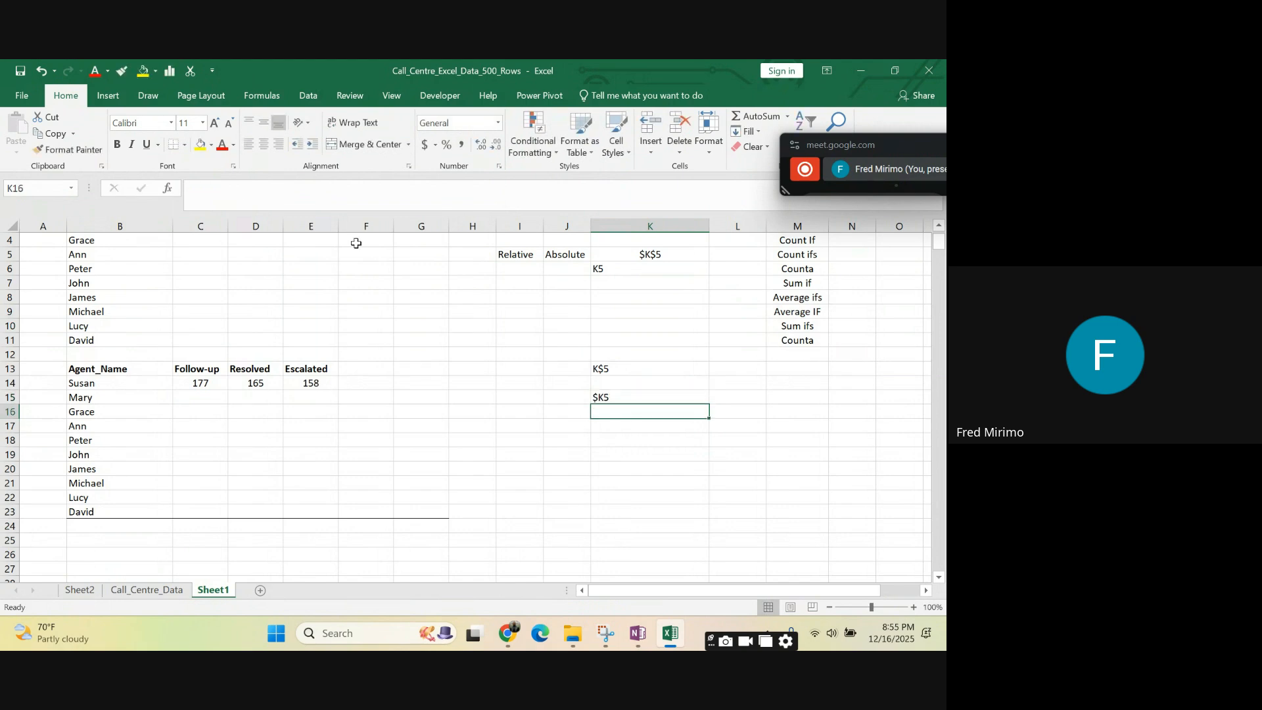
- Fill the sample reference in K15 down to K31 and the one in K13 across to AA13
{"action": "left_click", "coordinate": [684, 394]}
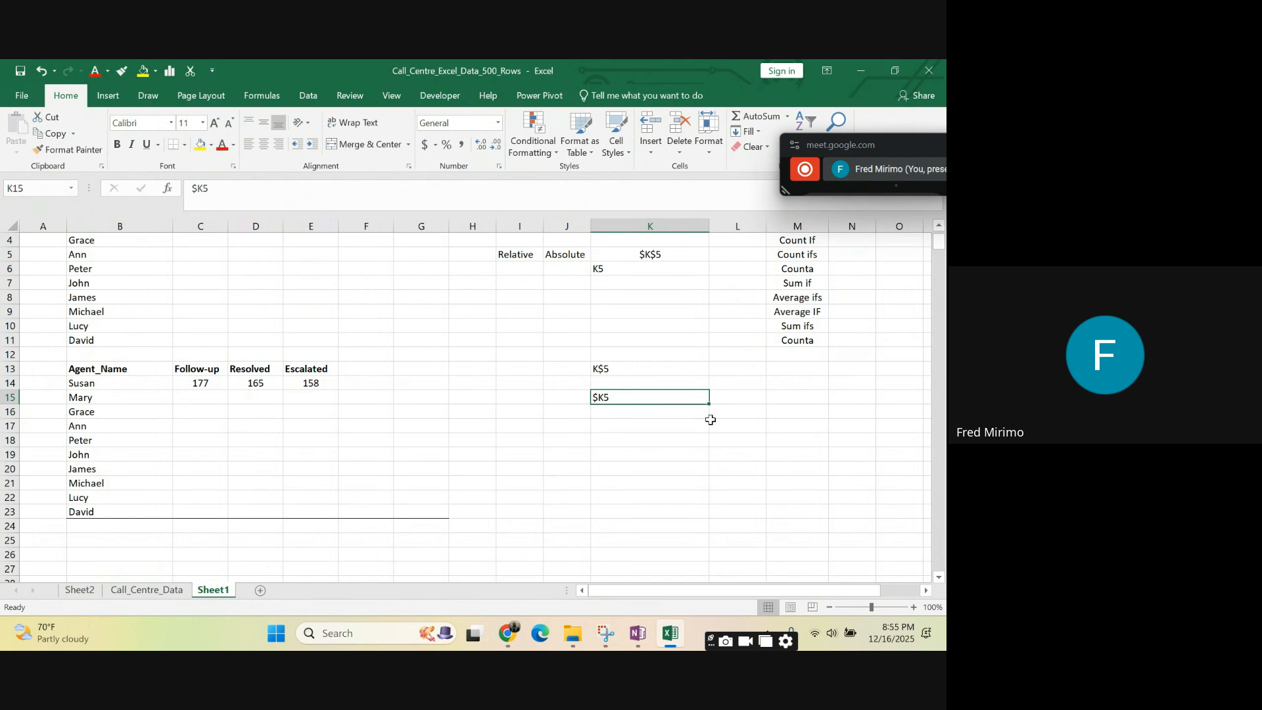
{"action": "left_click_drag", "start_coordinate": [708, 403], "coordinate": [692, 579]}
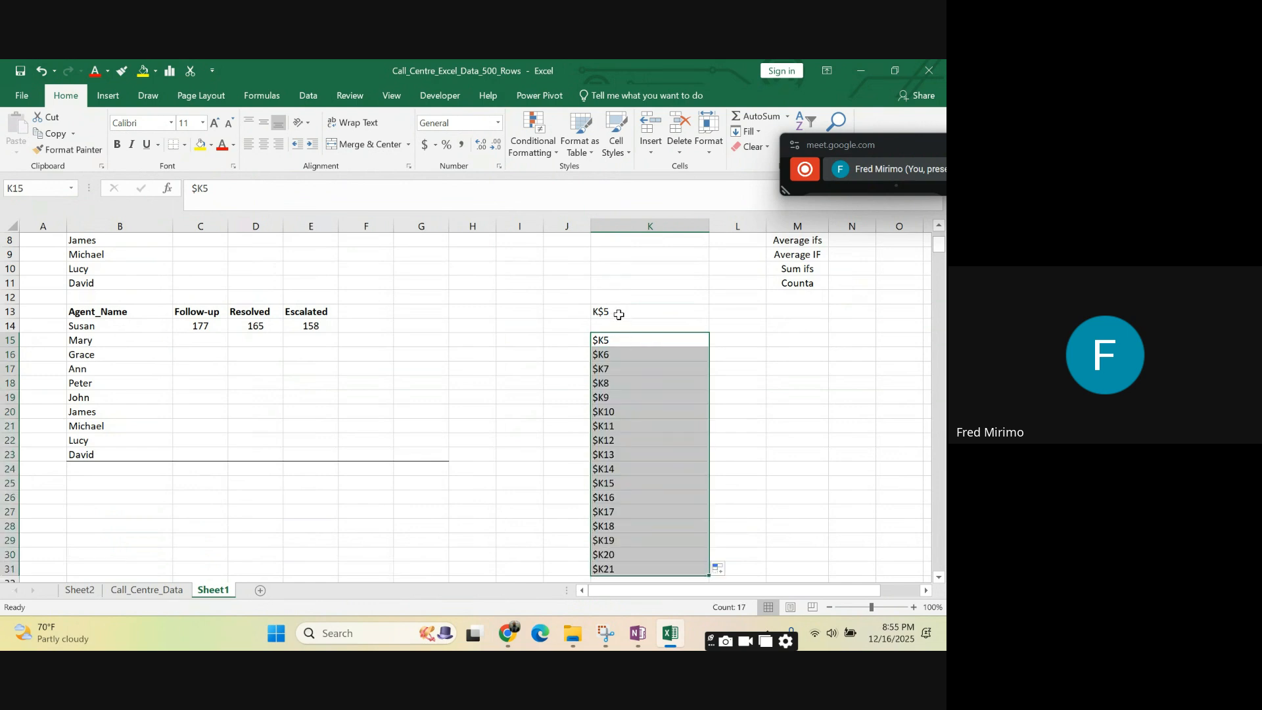
{"action": "left_click", "coordinate": [618, 313]}
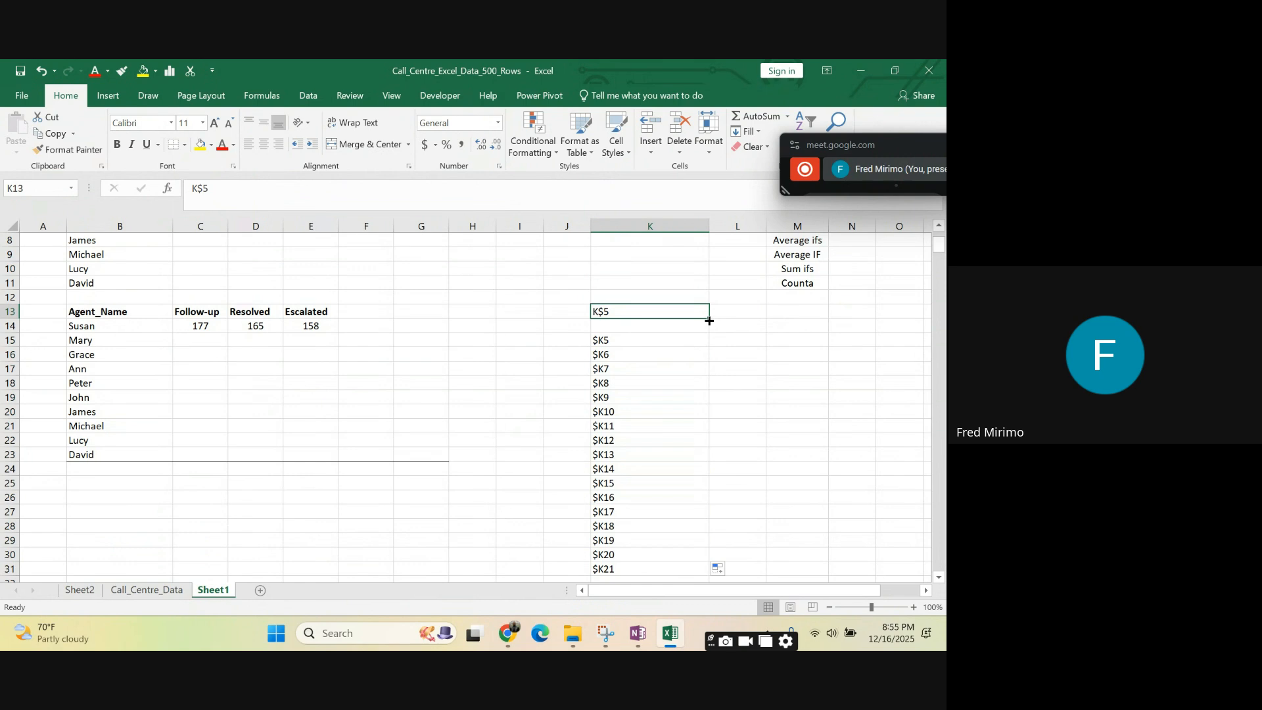
{"action": "left_click_drag", "start_coordinate": [709, 321], "coordinate": [776, 331]}
{"action": "left_click", "coordinate": [544, 369]}
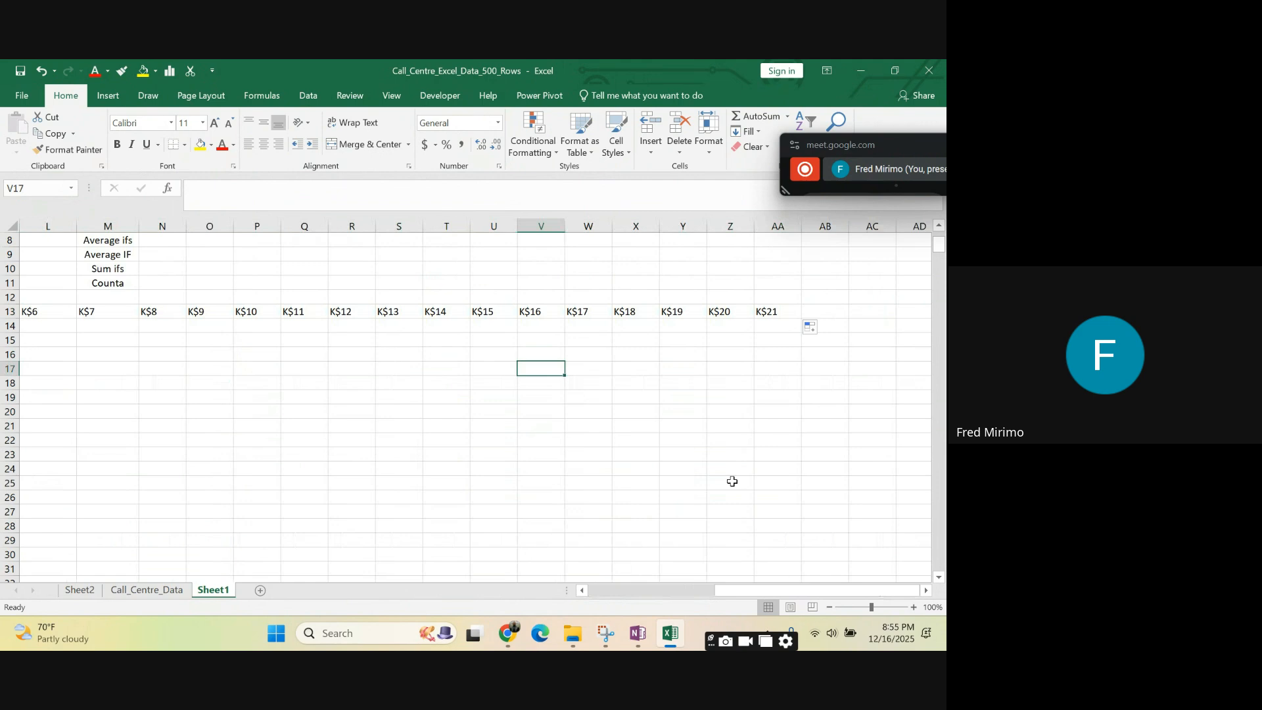
{"action": "left_click_drag", "start_coordinate": [744, 590], "coordinate": [630, 578]}
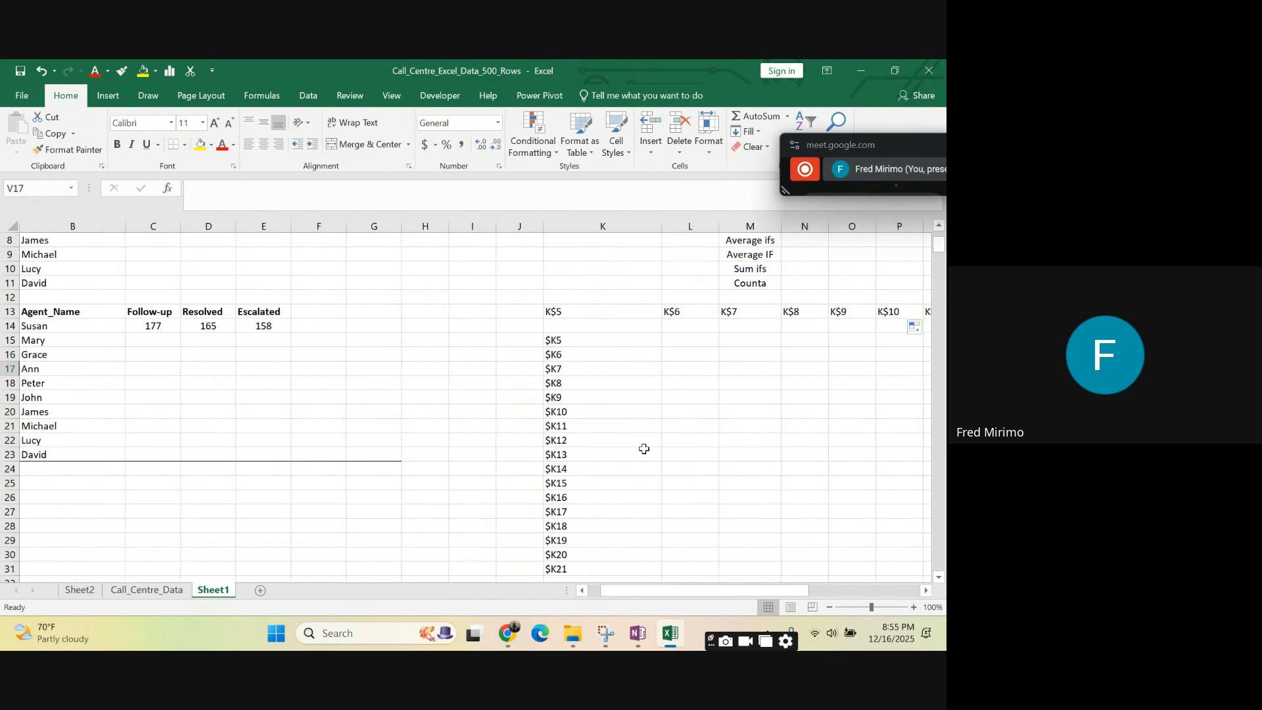
- Compare the K$5 series along row 13 with the $K5 series down column K, cell by cell
{"action": "left_click", "coordinate": [562, 313]}
{"action": "left_click", "coordinate": [680, 313]}
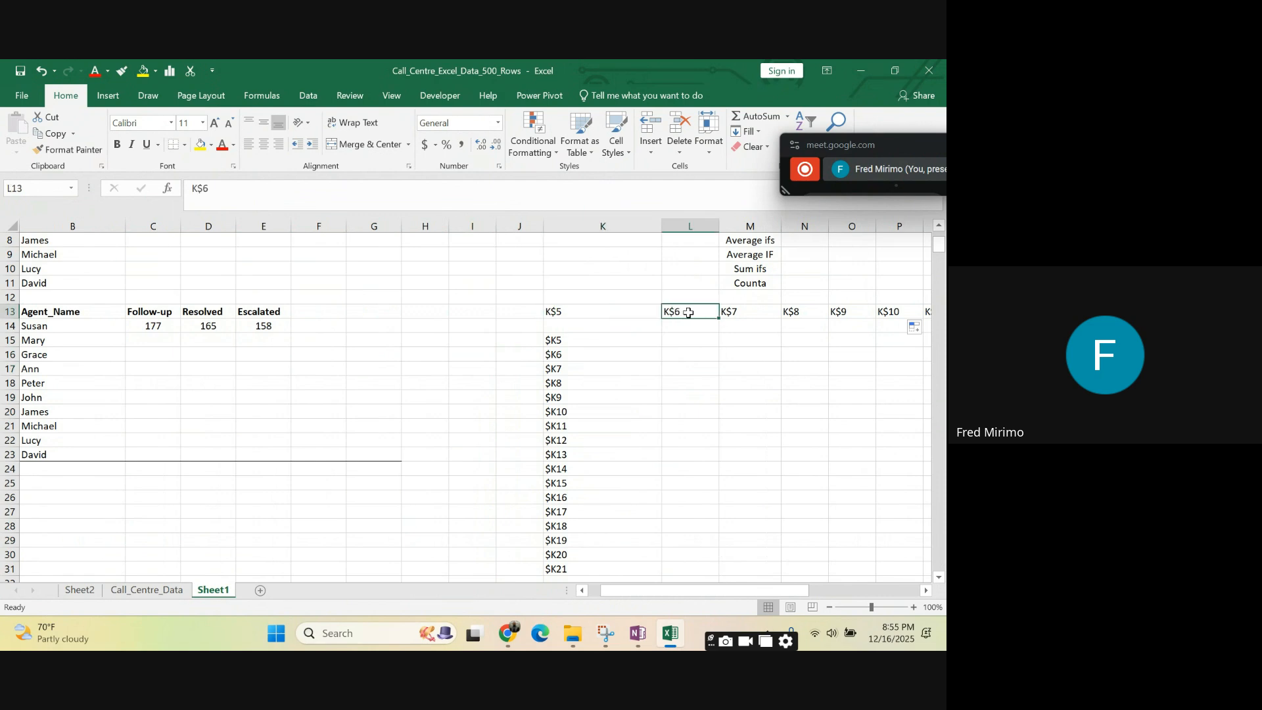
{"action": "left_click", "coordinate": [737, 314]}
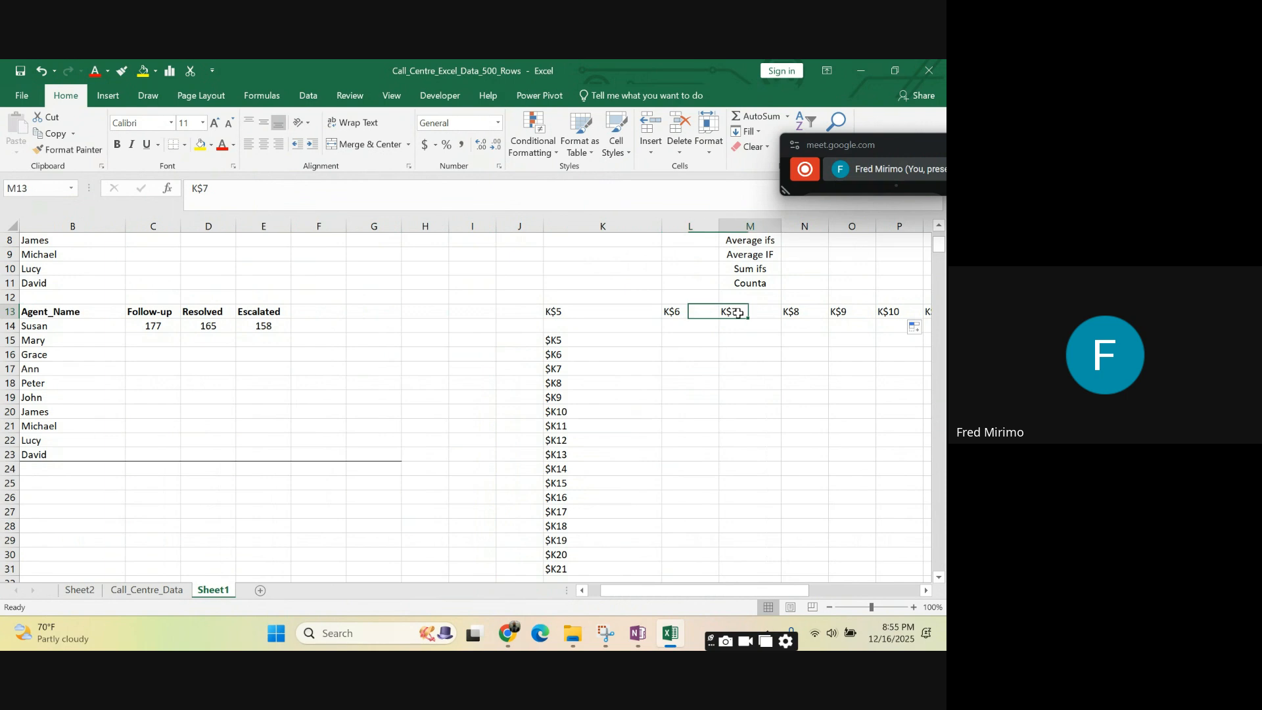
{"action": "left_click", "coordinate": [793, 313]}
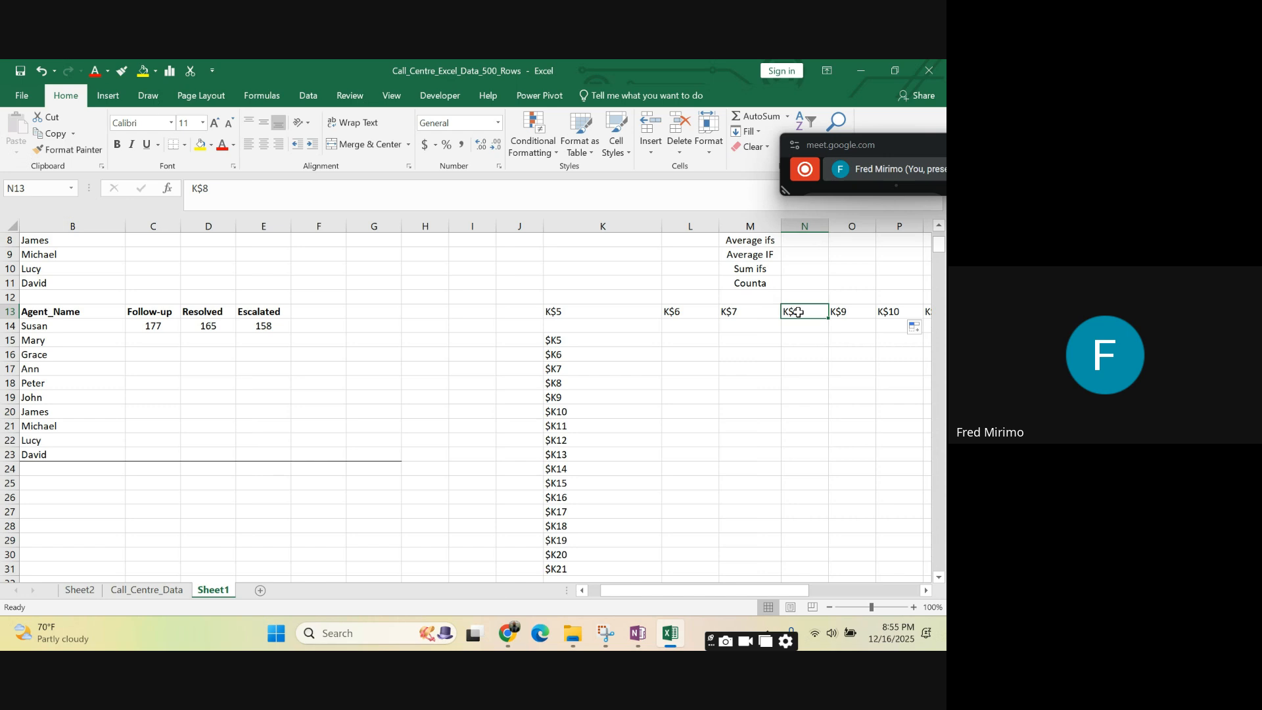
{"action": "left_click", "coordinate": [851, 313]}
{"action": "double_click", "coordinate": [854, 312]}
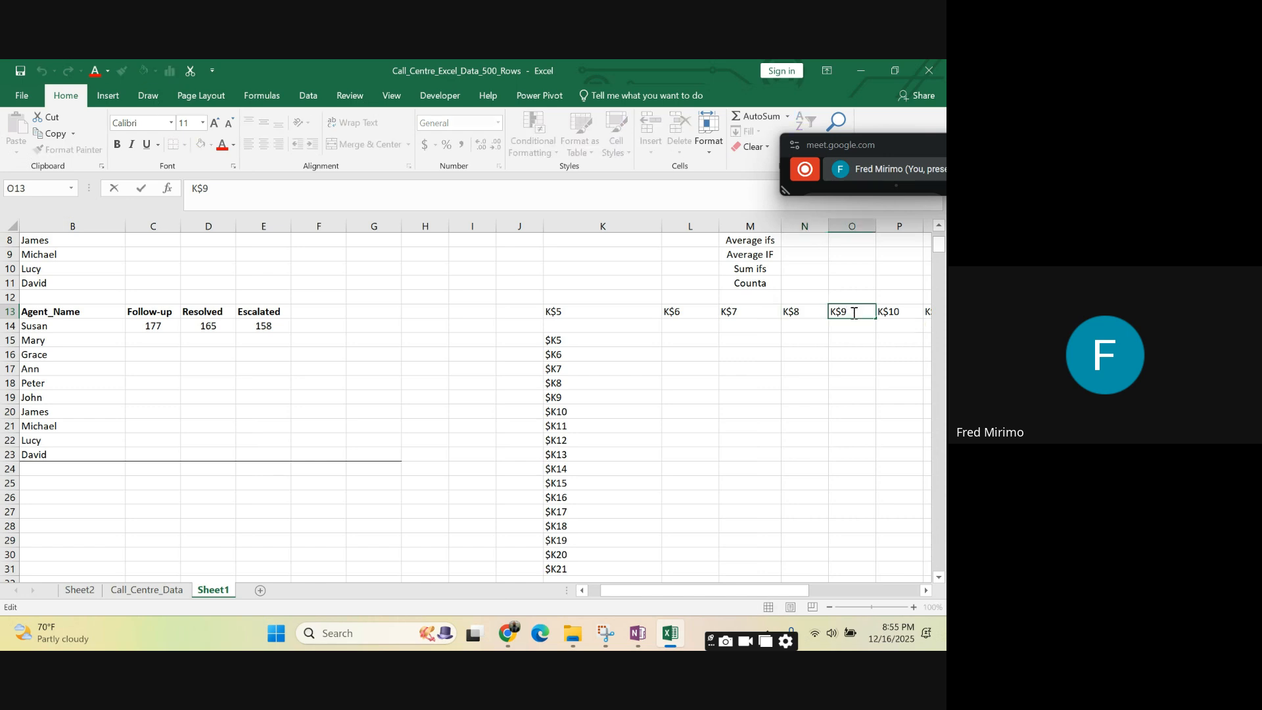
{"action": "left_click", "coordinate": [563, 341]}
{"action": "left_click", "coordinate": [575, 355]}
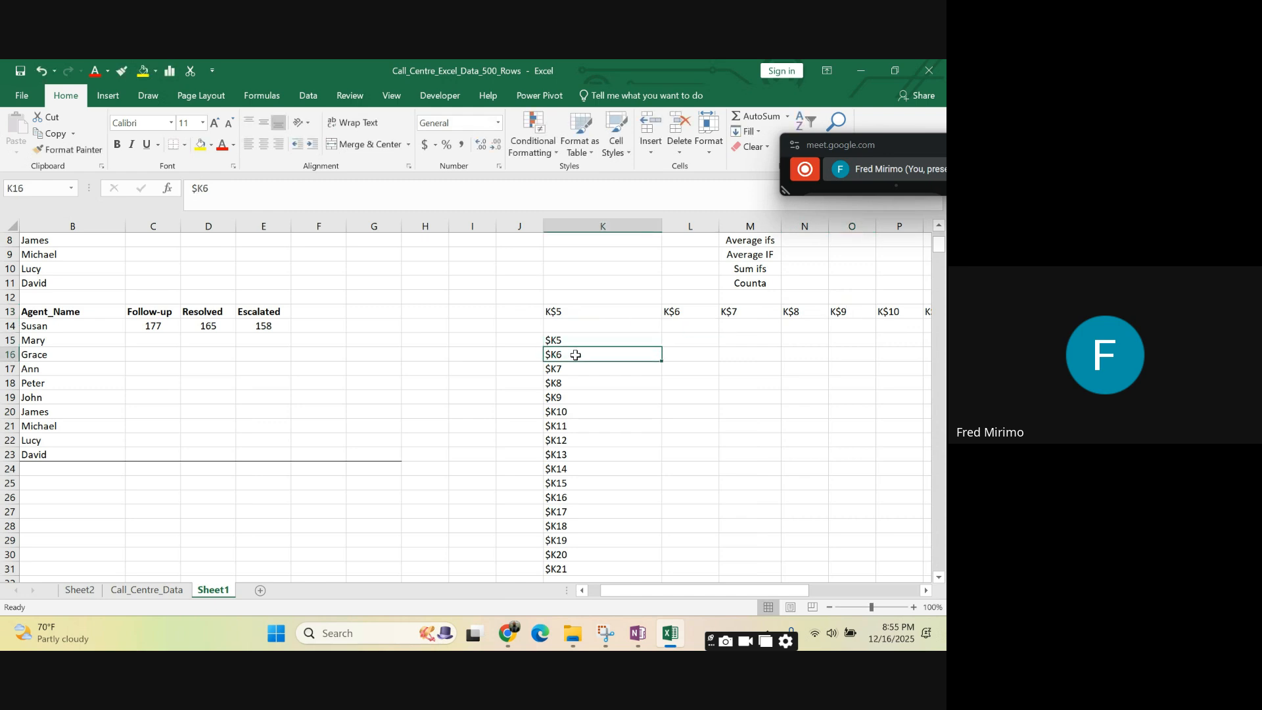
{"action": "left_click", "coordinate": [571, 372]}
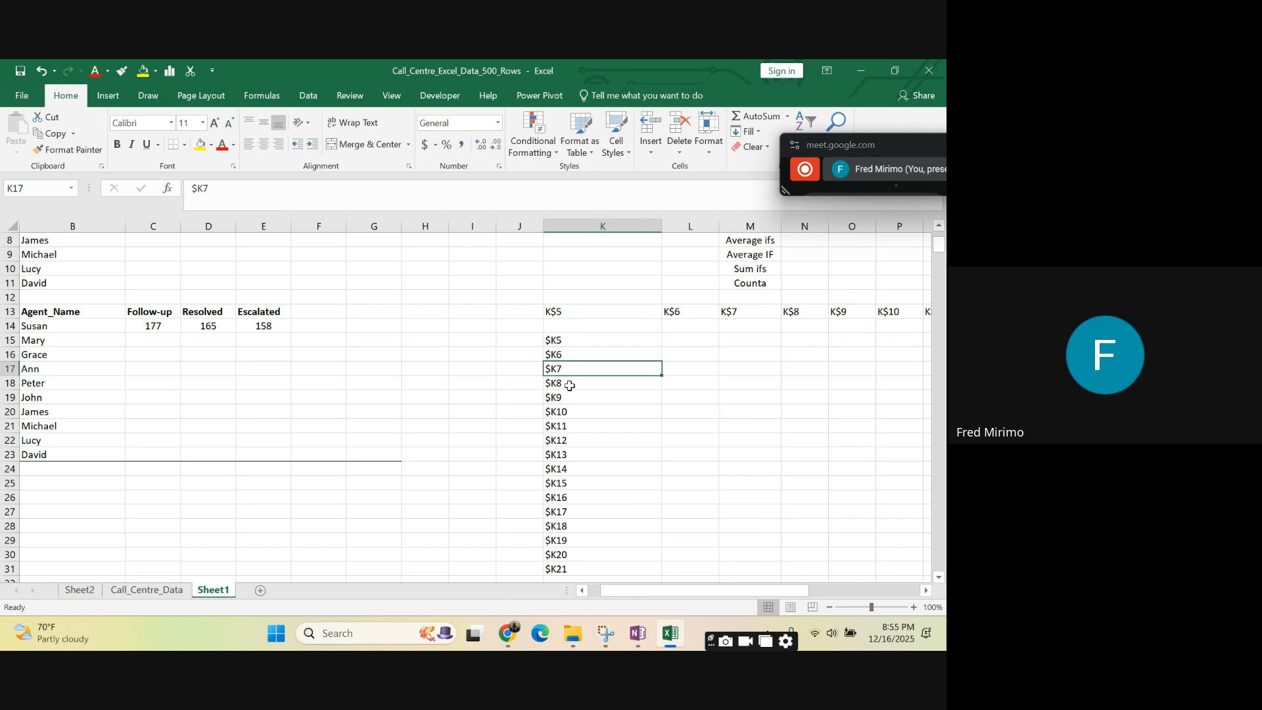
{"action": "left_click", "coordinate": [569, 386]}
{"action": "left_click", "coordinate": [577, 395]}
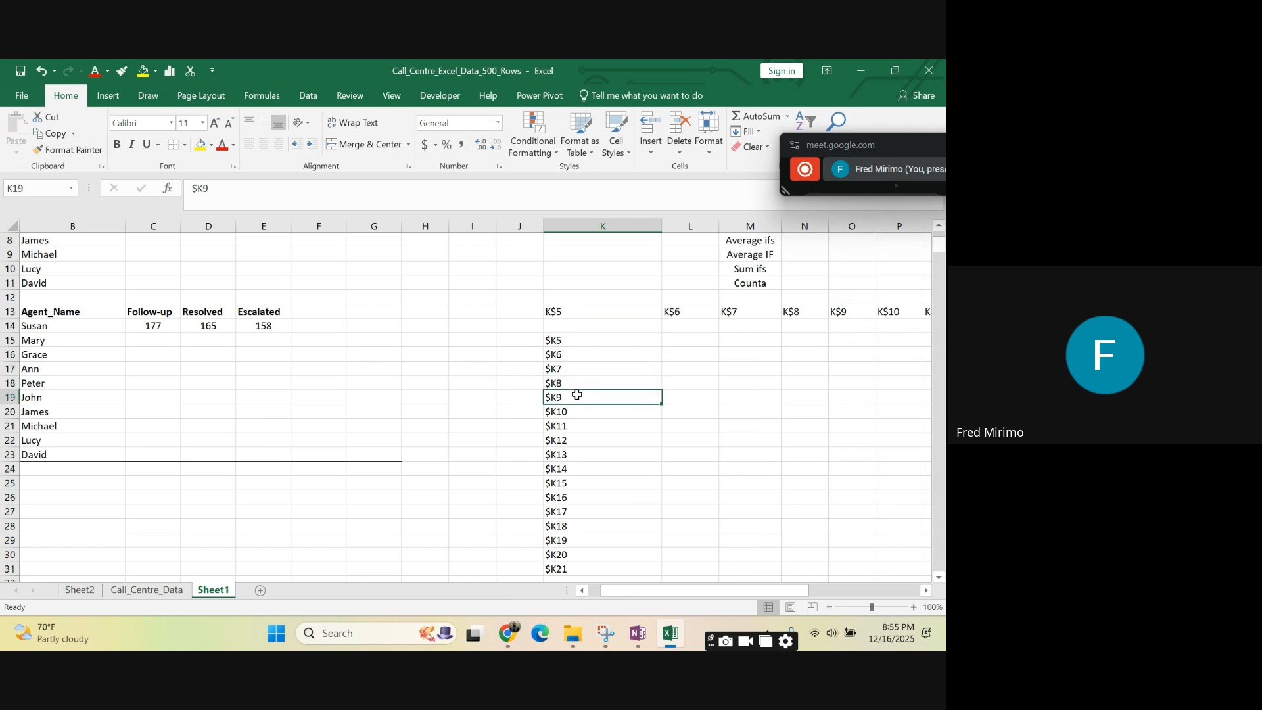
{"action": "scroll", "coordinate": [654, 318], "scroll_direction": "down", "scroll_amount": 2}
{"action": "scroll", "coordinate": [653, 322], "scroll_direction": "up", "scroll_amount": 3}
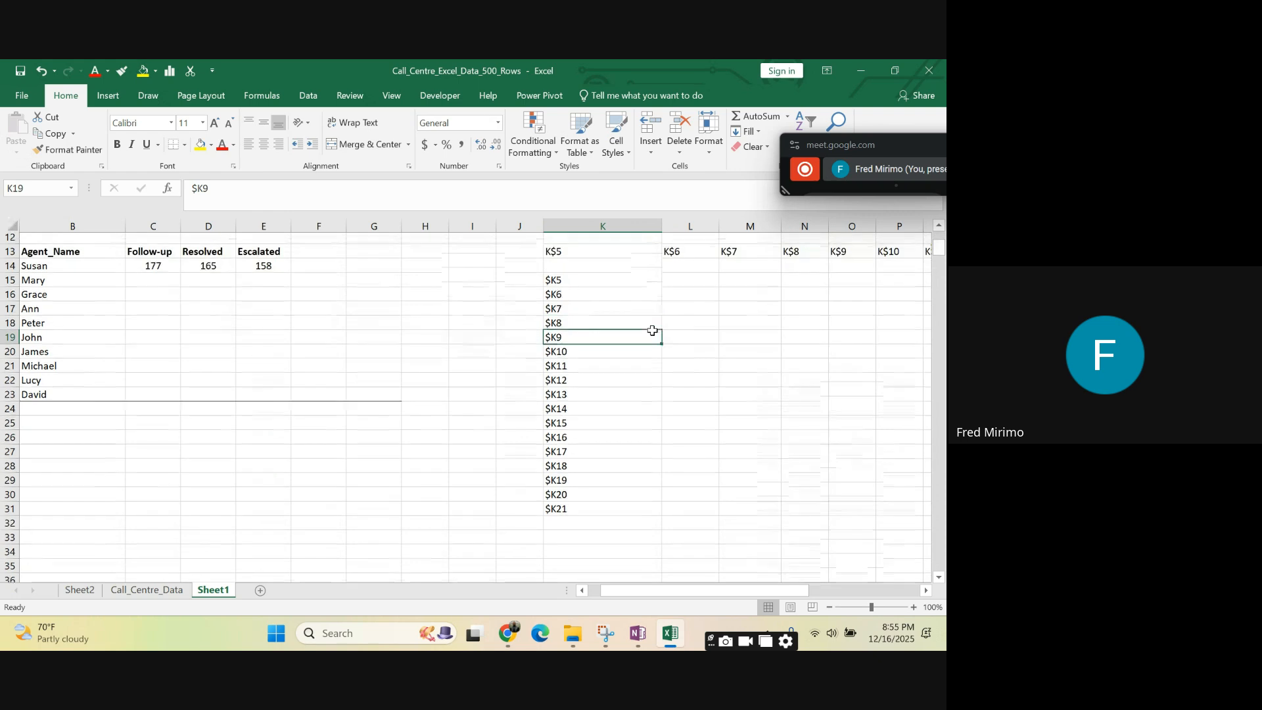
- Widen columns I and J, which hold the Relative and Absolute labels
{"action": "scroll", "coordinate": [646, 324], "scroll_direction": "up", "scroll_amount": 2}
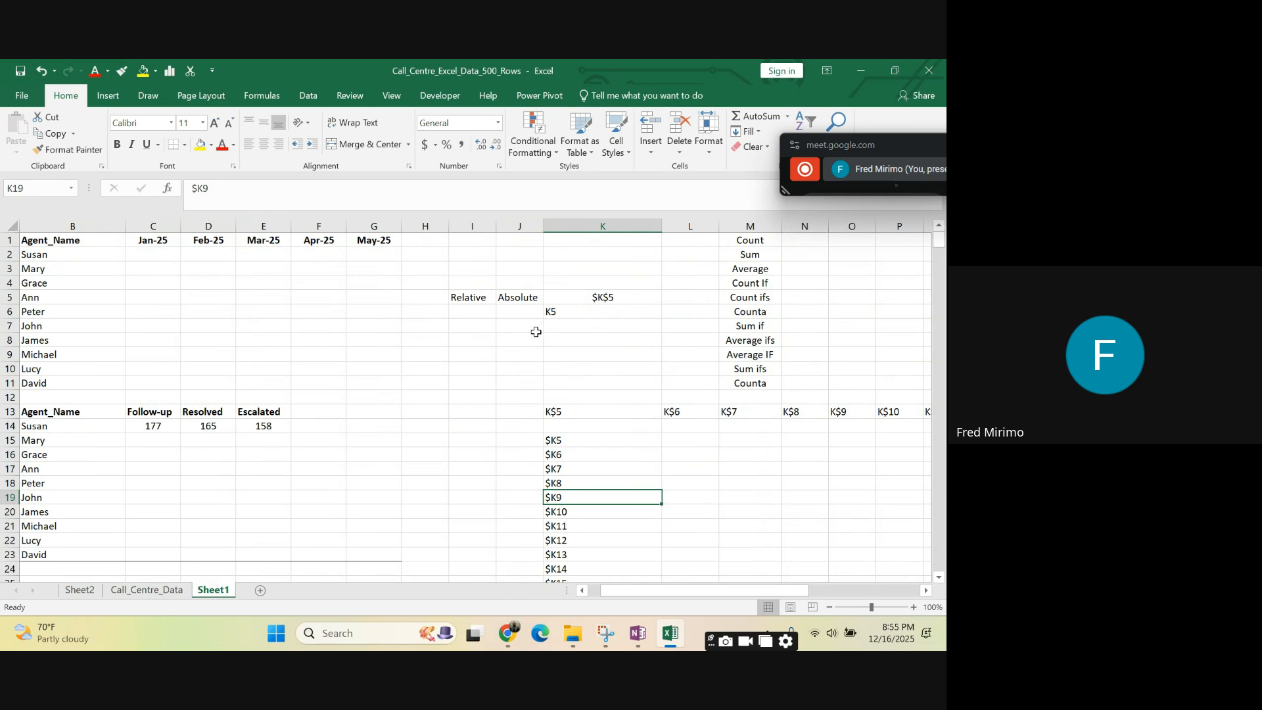
{"action": "left_click", "coordinate": [466, 300]}
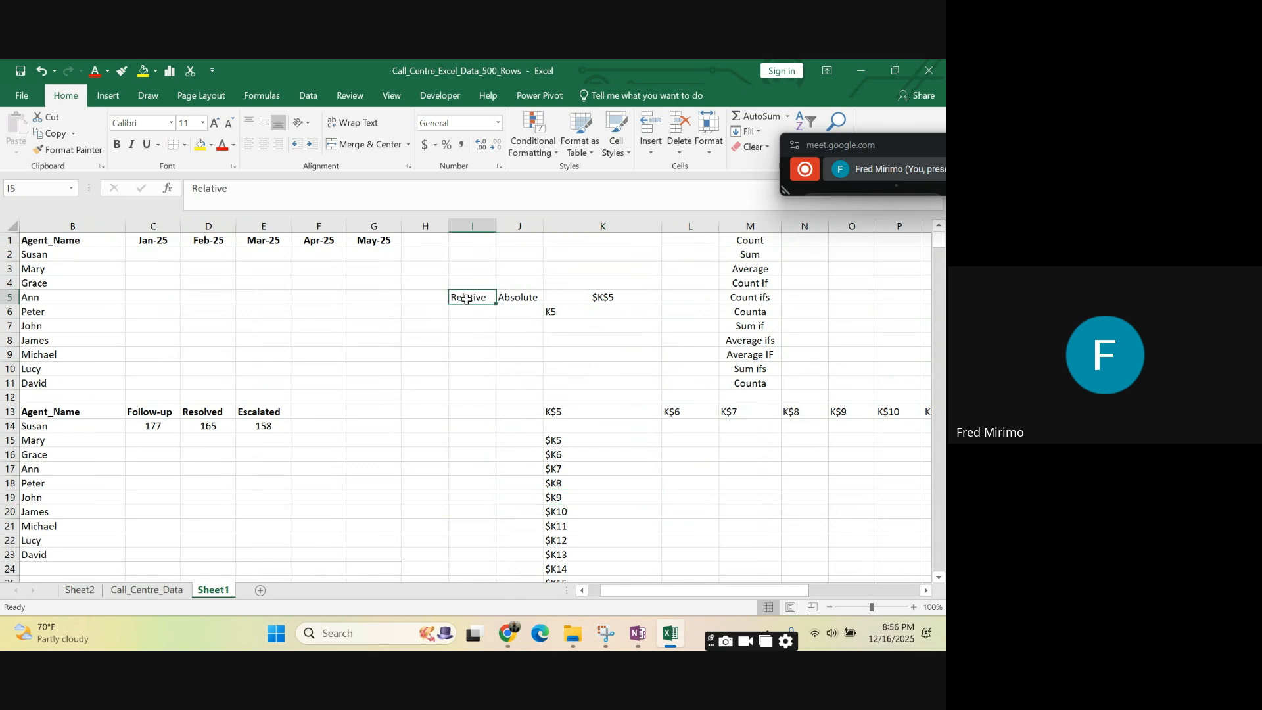
{"action": "left_click", "coordinate": [520, 297]}
{"action": "left_click", "coordinate": [474, 341]}
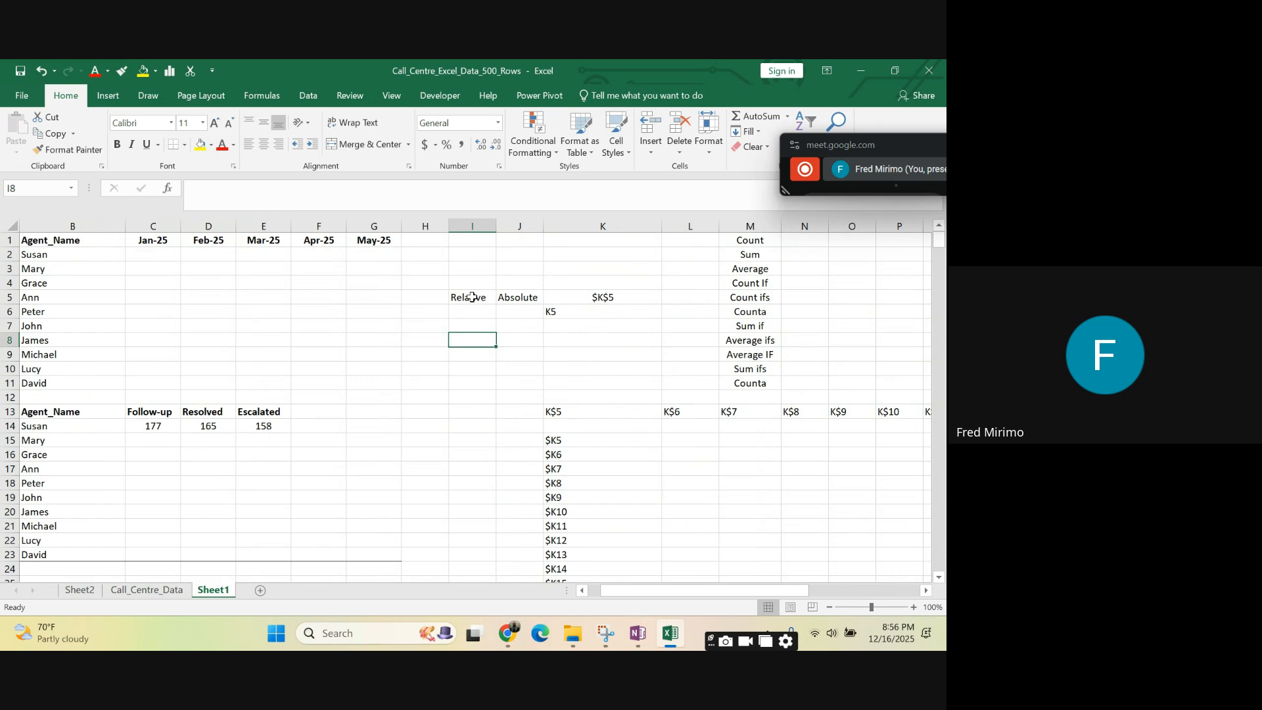
{"action": "left_click", "coordinate": [472, 297]}
{"action": "left_click_drag", "start_coordinate": [497, 226], "coordinate": [589, 225]}
{"action": "left_click", "coordinate": [560, 297]}
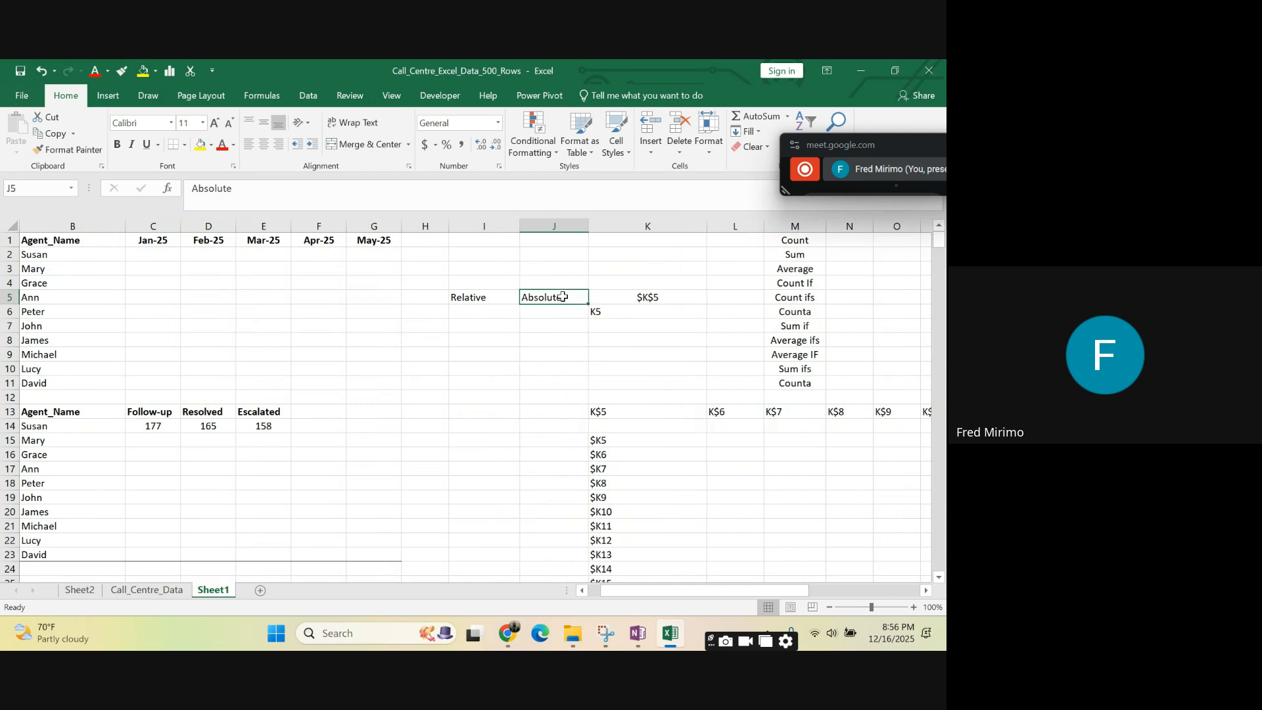
- Review the Relative and Absolute labels in I5 and J5 and examine both dollar signs in the K5 sample reference
{"action": "left_click_drag", "start_coordinate": [557, 298], "coordinate": [493, 298]}
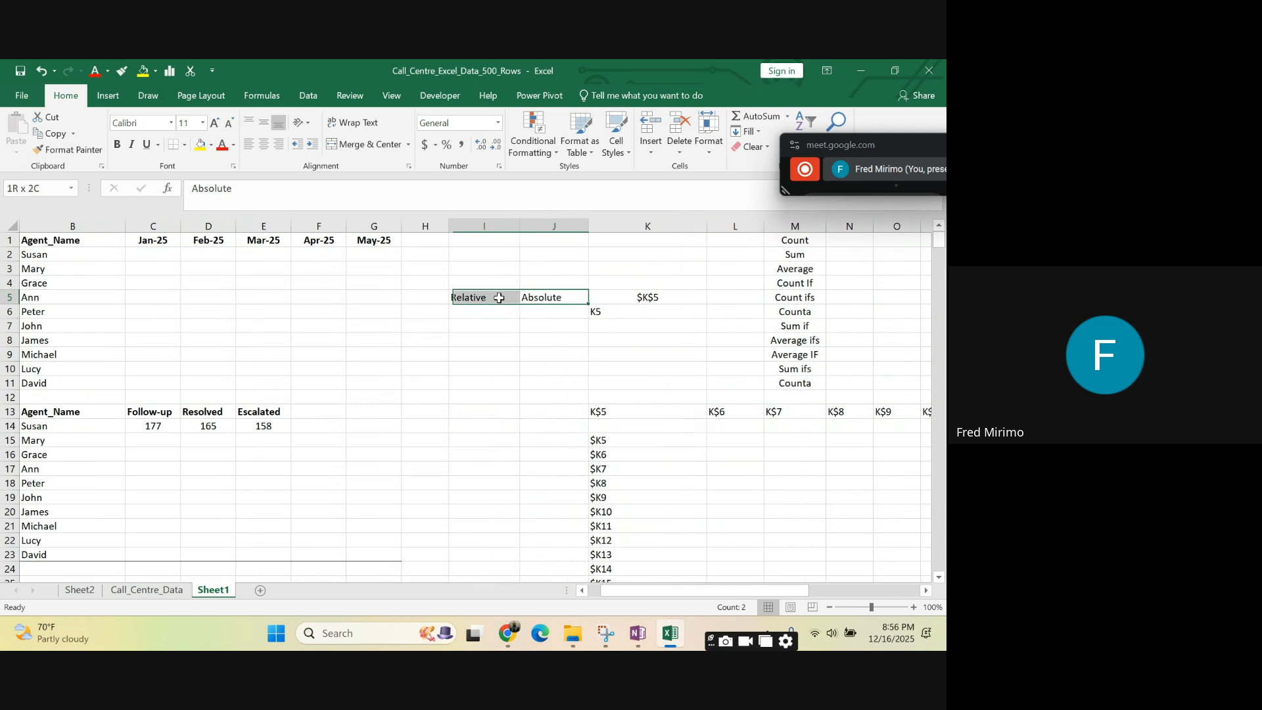
{"action": "left_click", "coordinate": [494, 381]}
{"action": "left_click", "coordinate": [554, 297]}
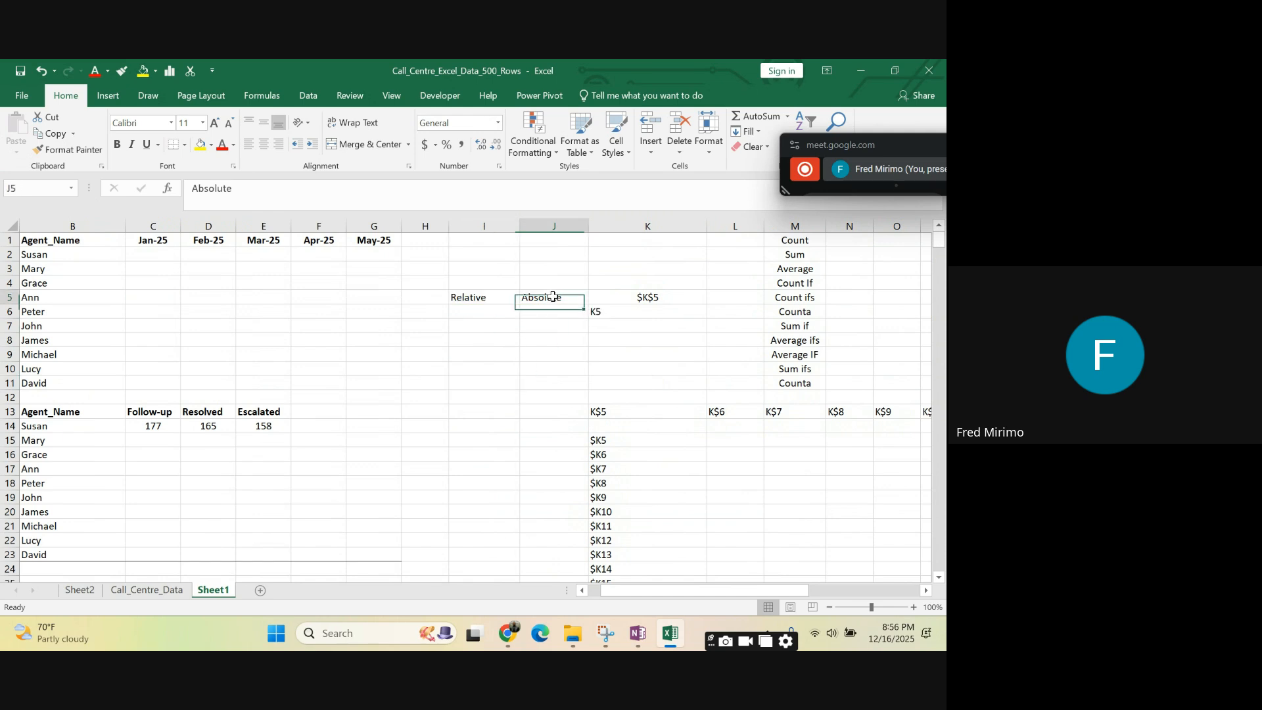
{"action": "left_click", "coordinate": [456, 299]}
{"action": "left_click", "coordinate": [543, 297]}
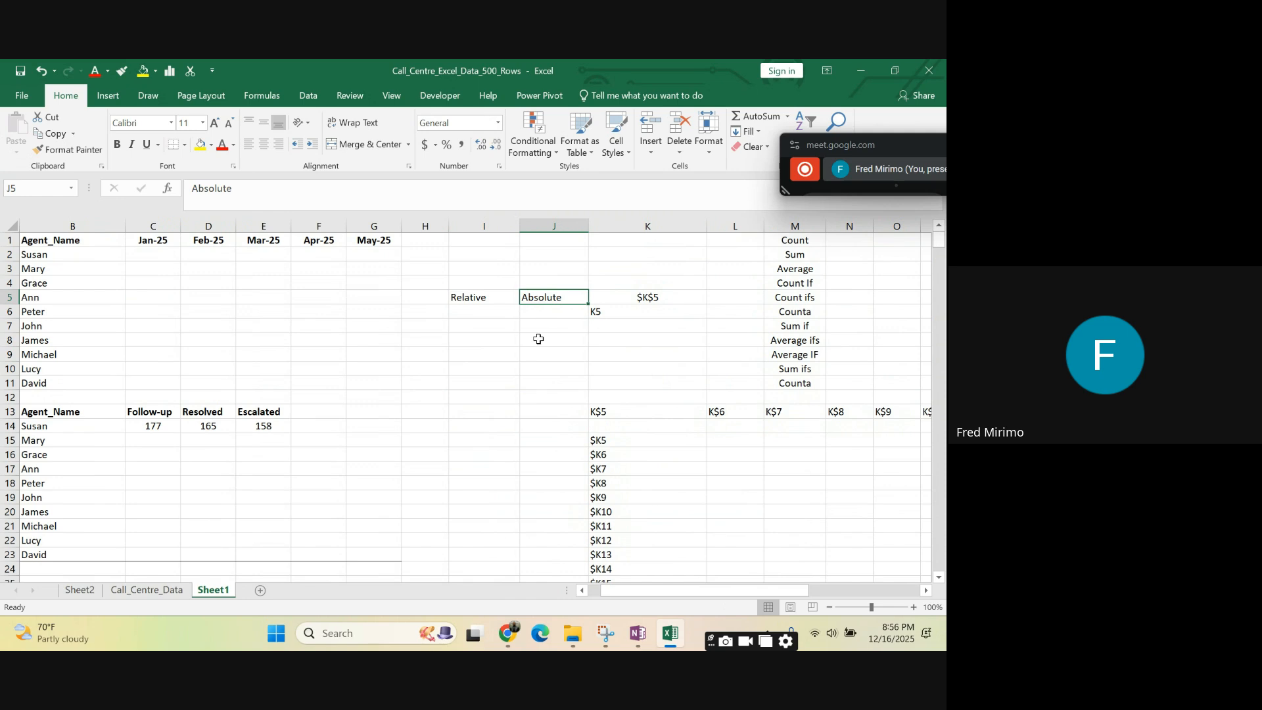
{"action": "key", "text": "Down"}
{"action": "key", "text": "Down"}
{"action": "key", "text": "Down"}
{"action": "key", "text": "Down"}
{"action": "left_click", "coordinate": [540, 300]}
{"action": "left_click", "coordinate": [645, 298]}
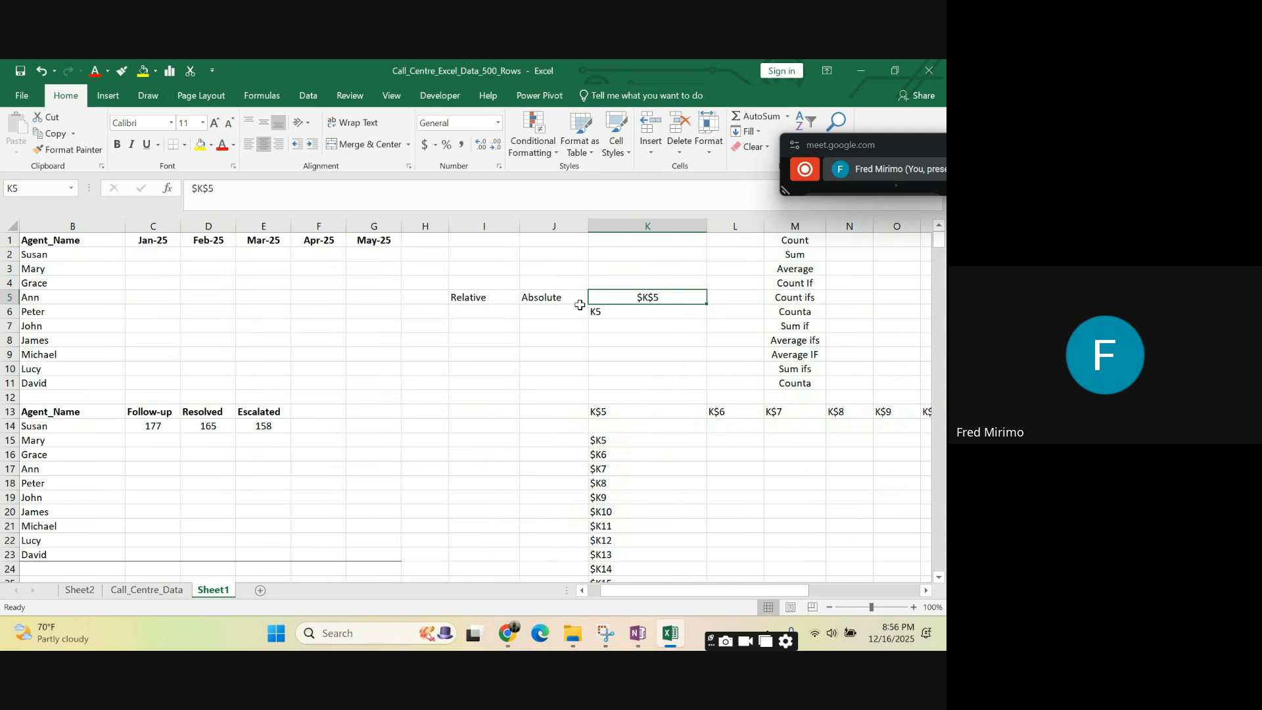
{"action": "left_click", "coordinate": [543, 301]}
{"action": "left_click", "coordinate": [663, 295]}
{"action": "left_click_drag", "start_coordinate": [232, 191], "coordinate": [191, 189]}
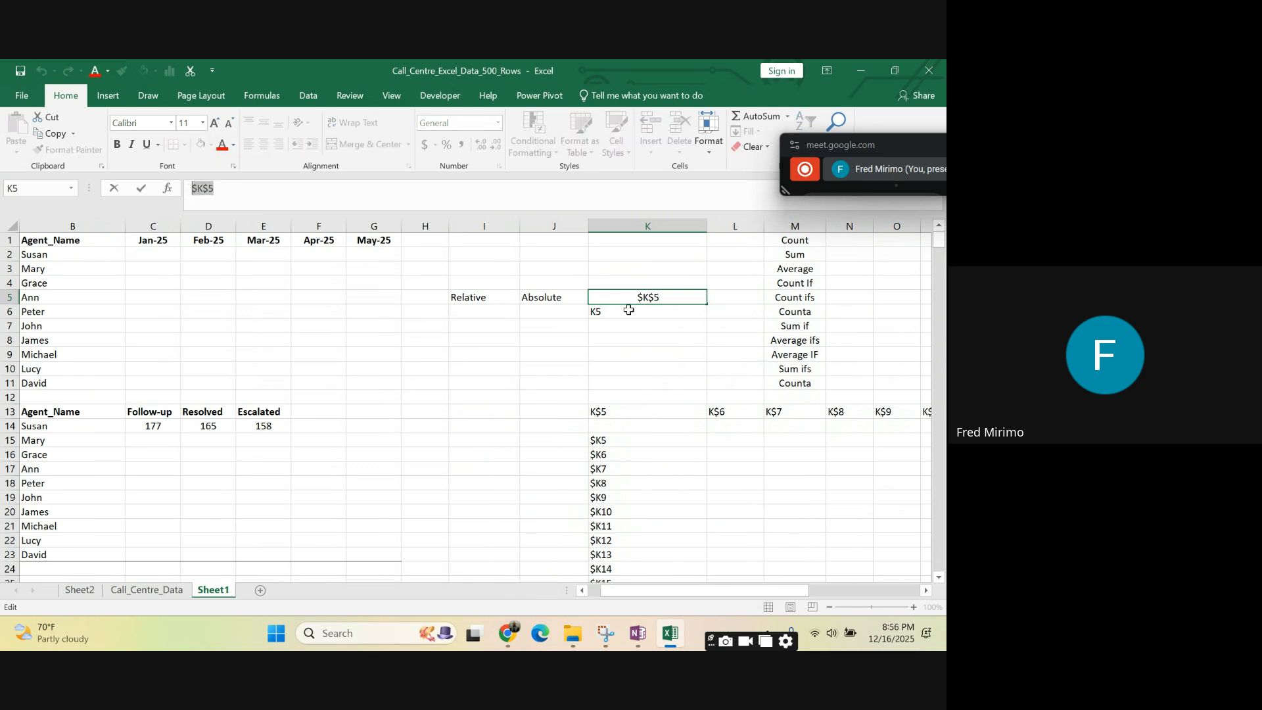
{"action": "left_click", "coordinate": [662, 340]}
{"action": "left_click", "coordinate": [649, 296]}
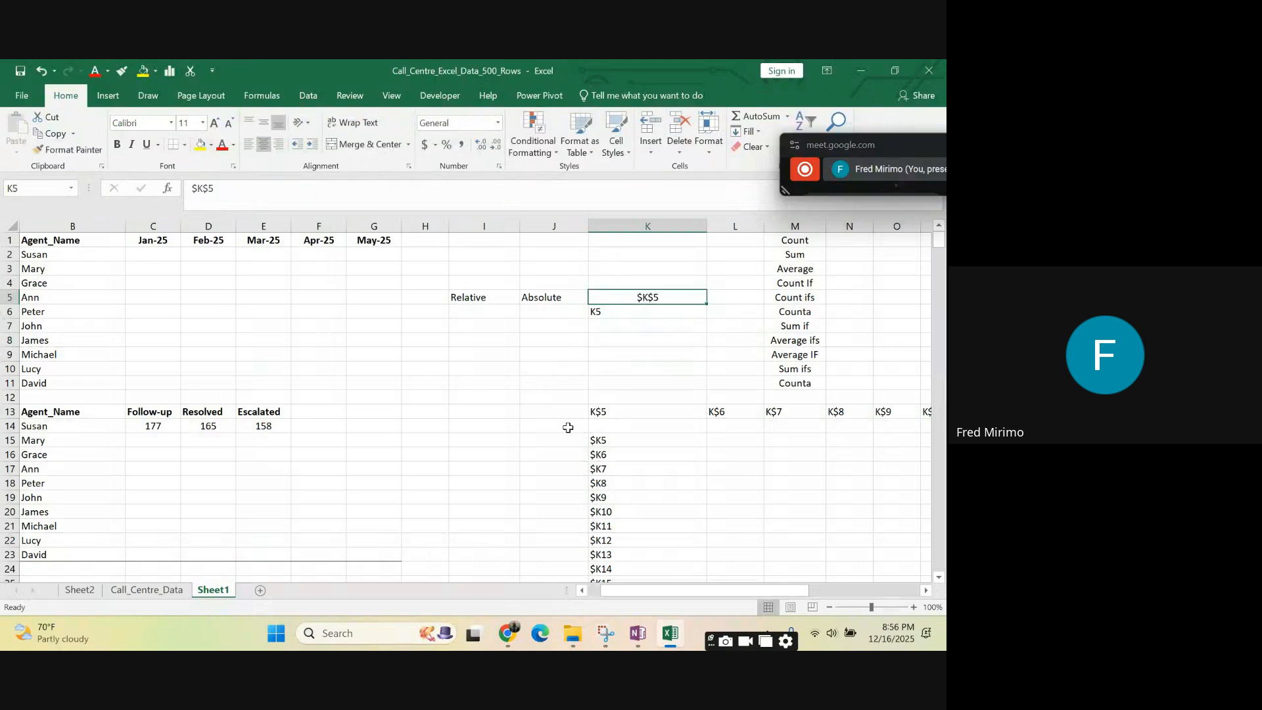
- Compare the mixed reference samples in K15 and K13, then select the filled series in K15:K31
{"action": "left_click", "coordinate": [602, 443]}
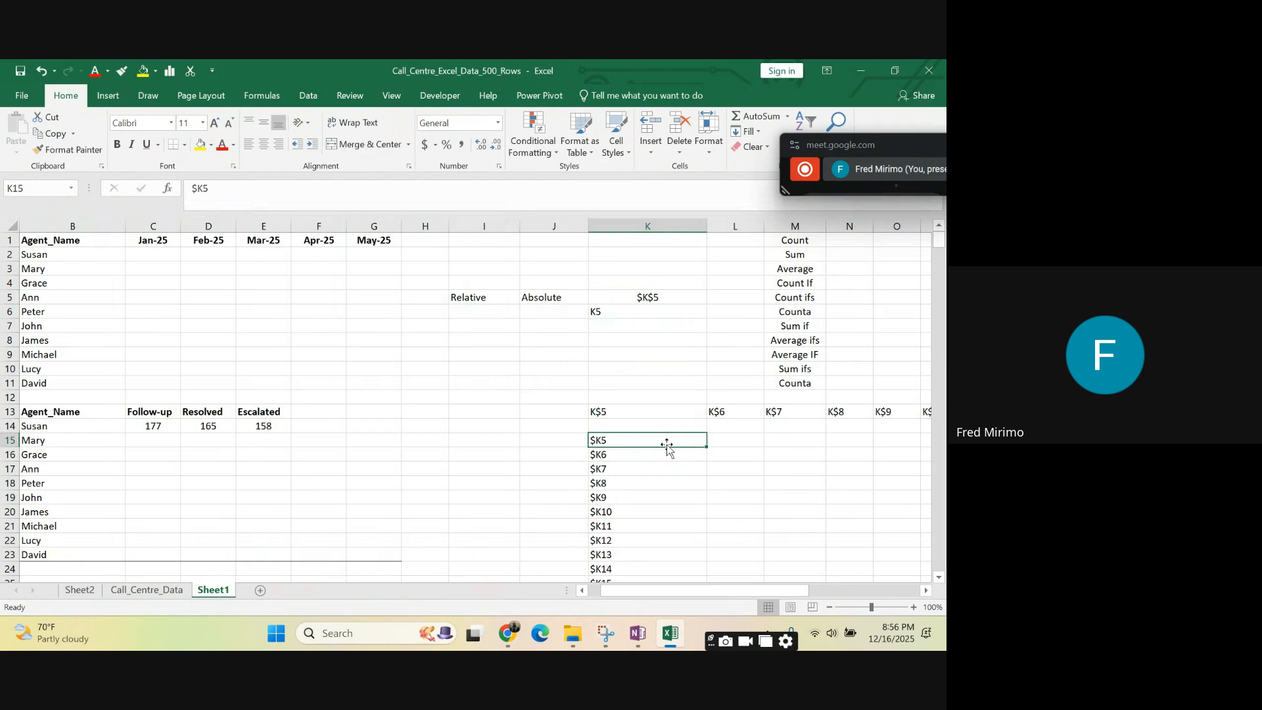
{"action": "left_click", "coordinate": [608, 414]}
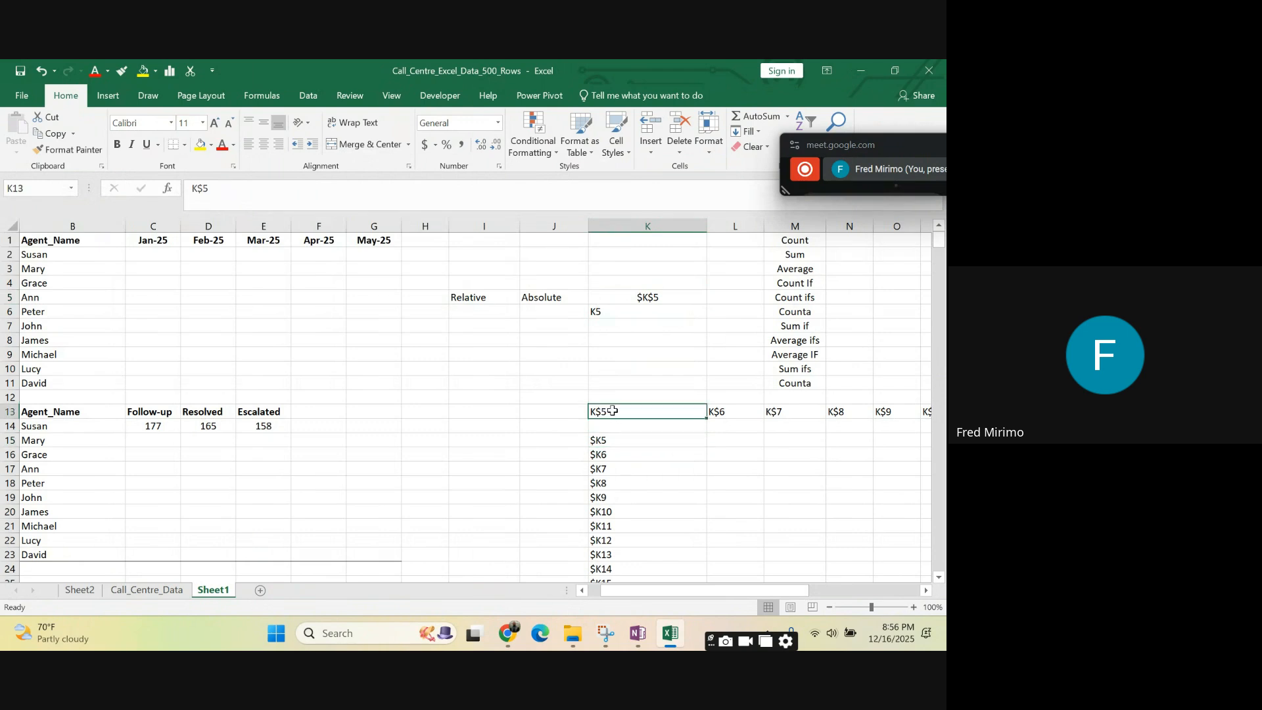
{"action": "left_click", "coordinate": [756, 417]}
{"action": "left_click", "coordinate": [611, 431]}
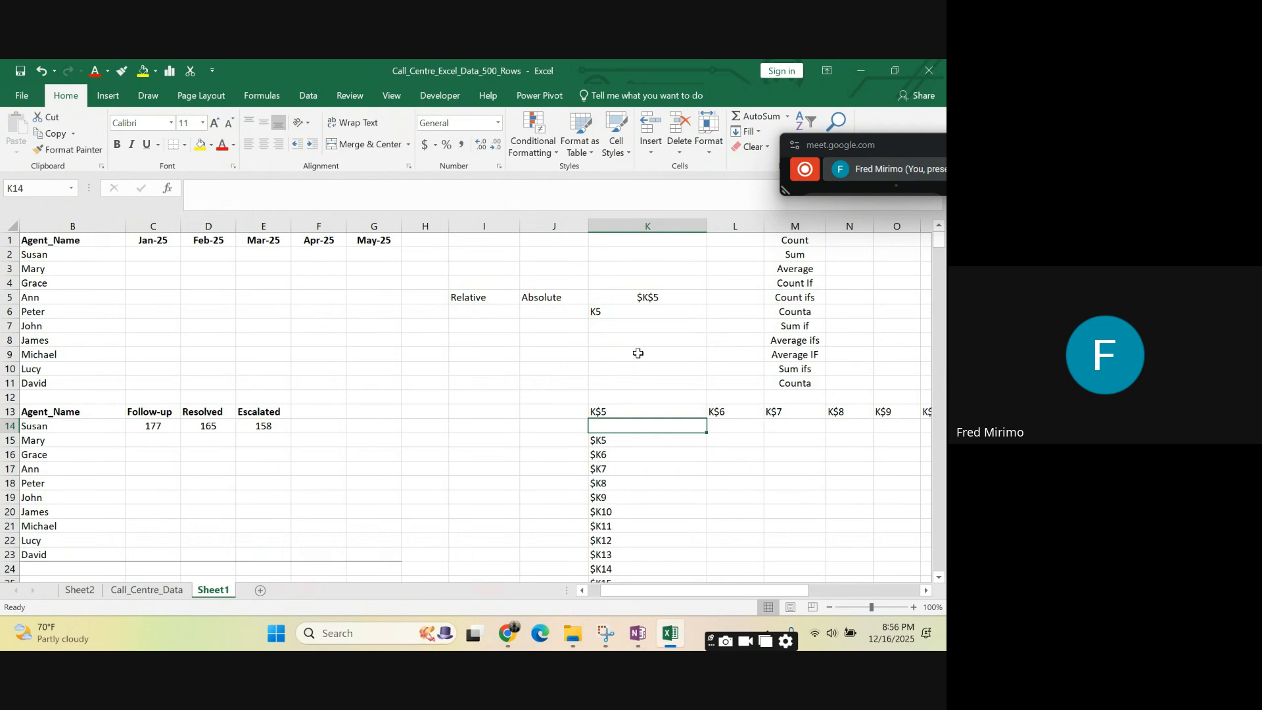
{"action": "scroll", "coordinate": [637, 353], "scroll_direction": "down", "scroll_amount": 2}
{"action": "scroll", "coordinate": [637, 354], "scroll_direction": "down", "scroll_amount": 2}
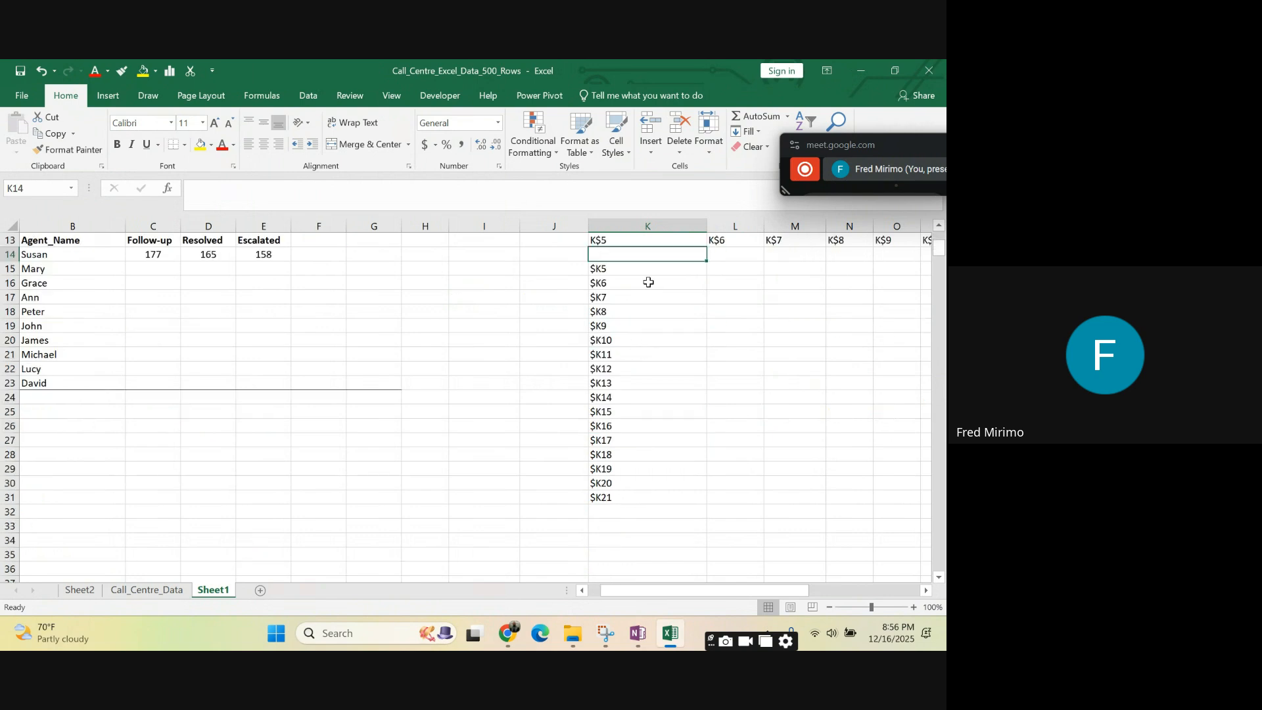
{"action": "left_click_drag", "start_coordinate": [602, 270], "coordinate": [622, 498]}
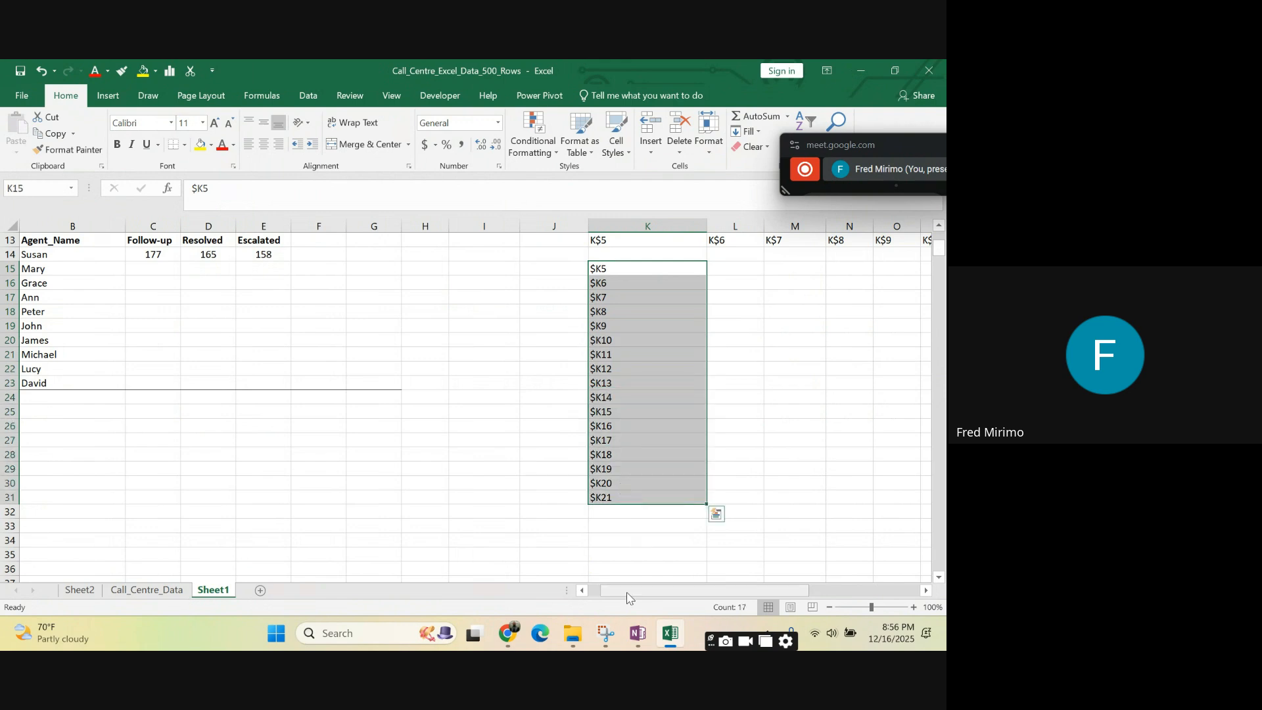
- Clear the reference samples from H1:L20 and the rest of the column K series down to row 31 by filling blank cells over them
{"action": "left_click_drag", "start_coordinate": [622, 590], "coordinate": [608, 591]}
{"action": "scroll", "coordinate": [700, 426], "scroll_direction": "up", "scroll_amount": 1}
{"action": "scroll", "coordinate": [700, 426], "scroll_direction": "up", "scroll_amount": 4}
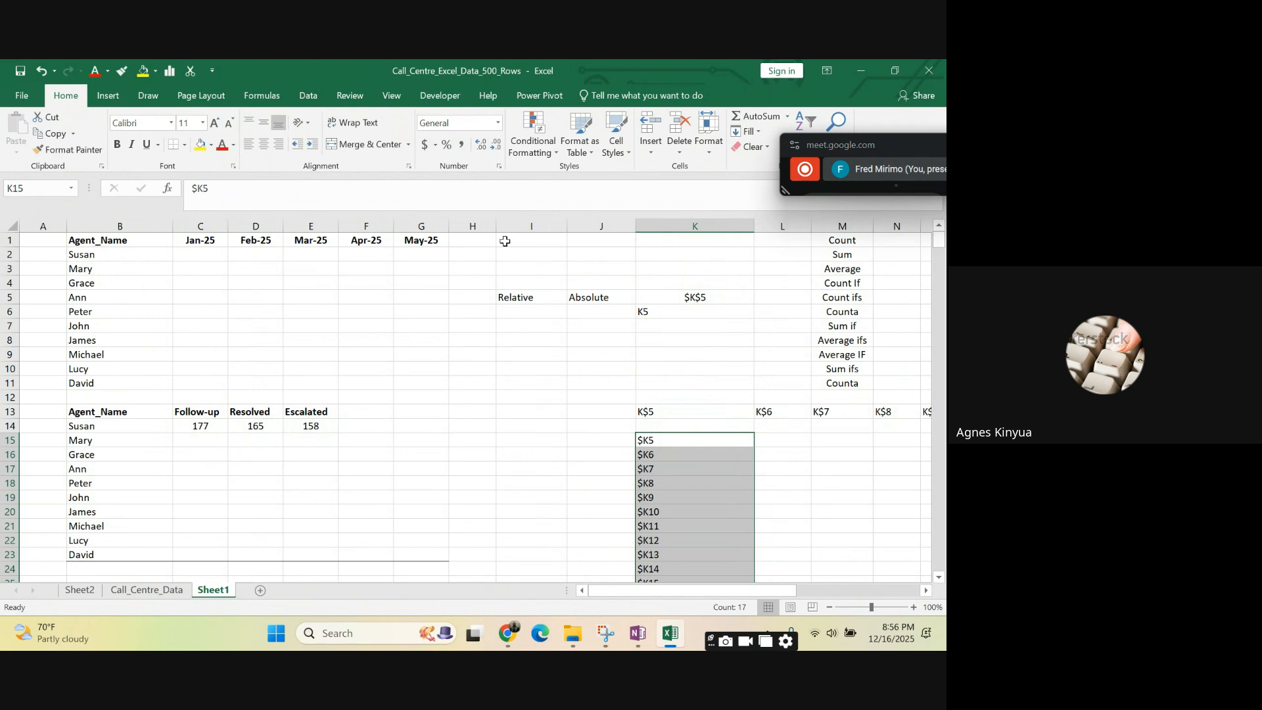
{"action": "left_click_drag", "start_coordinate": [468, 242], "coordinate": [783, 530]}
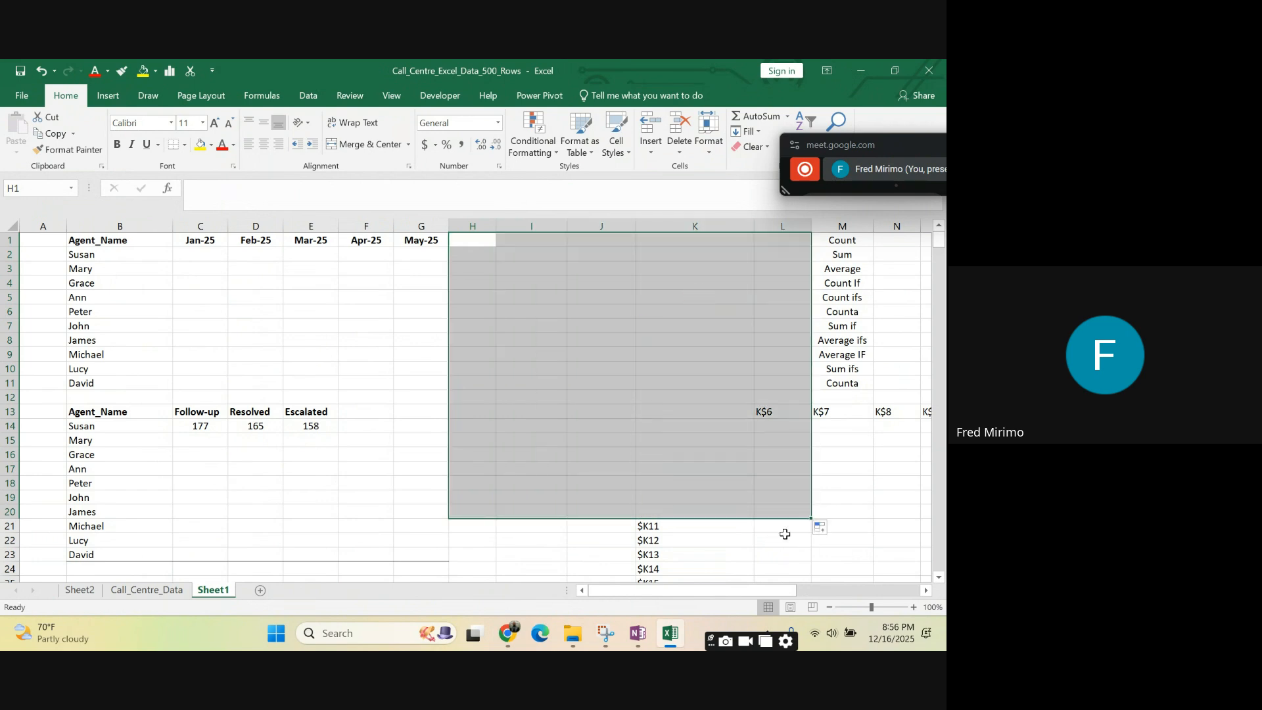
{"action": "scroll", "coordinate": [639, 393], "scroll_direction": "down", "scroll_amount": 3}
{"action": "left_click", "coordinate": [599, 377]}
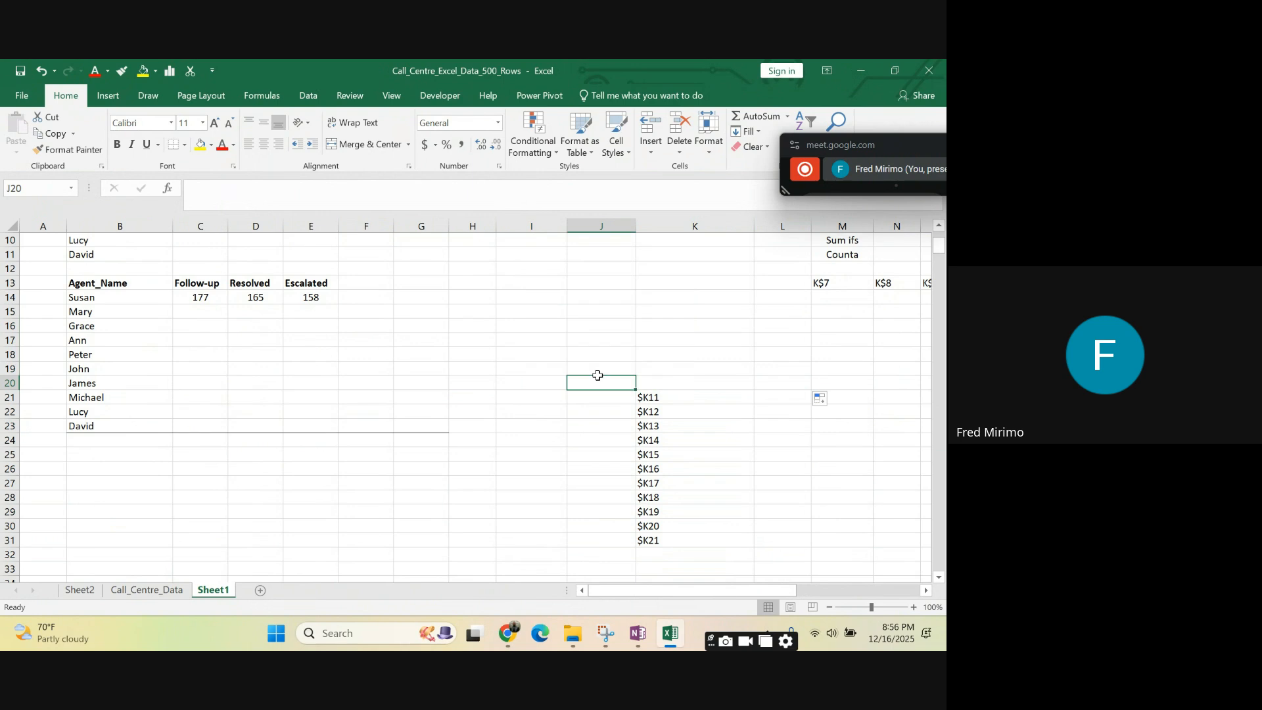
{"action": "left_click", "coordinate": [664, 369]}
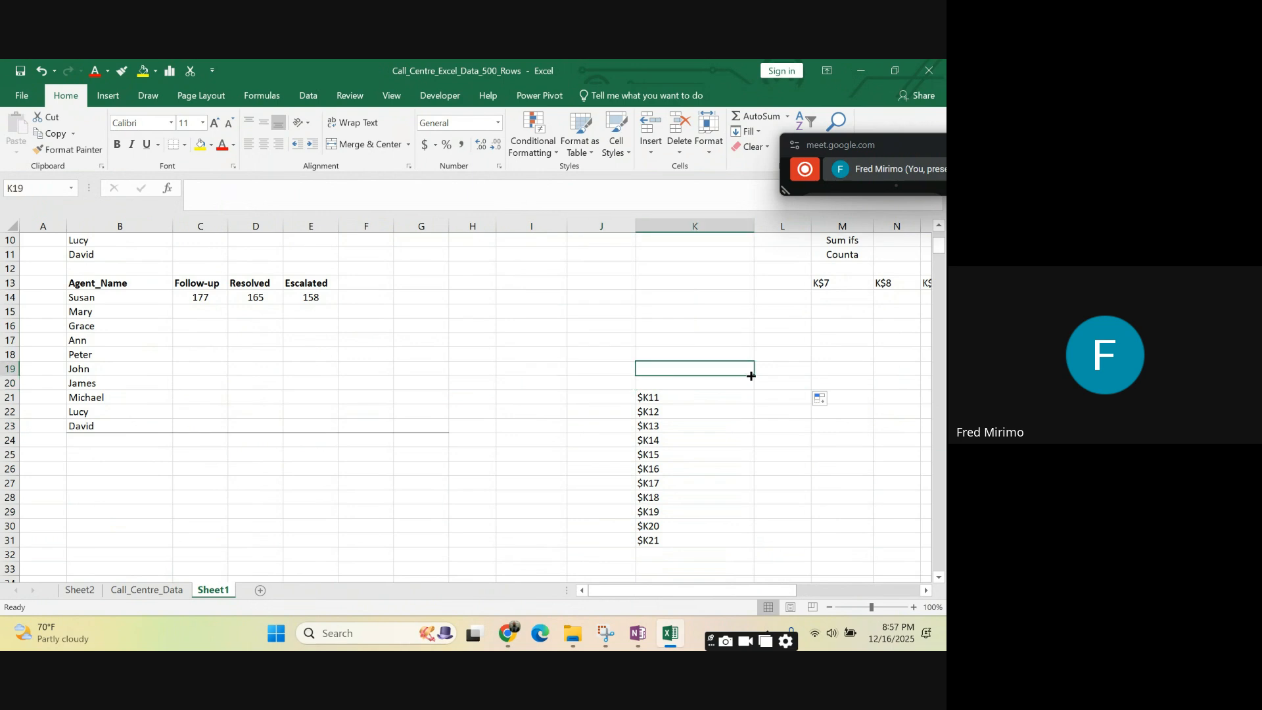
{"action": "left_click_drag", "start_coordinate": [753, 374], "coordinate": [755, 544]}
- Review the COUNTIFS formula in C14 against the agent names in B14:B23 and the outcome headers in C13:E13
{"action": "left_click", "coordinate": [215, 296]}
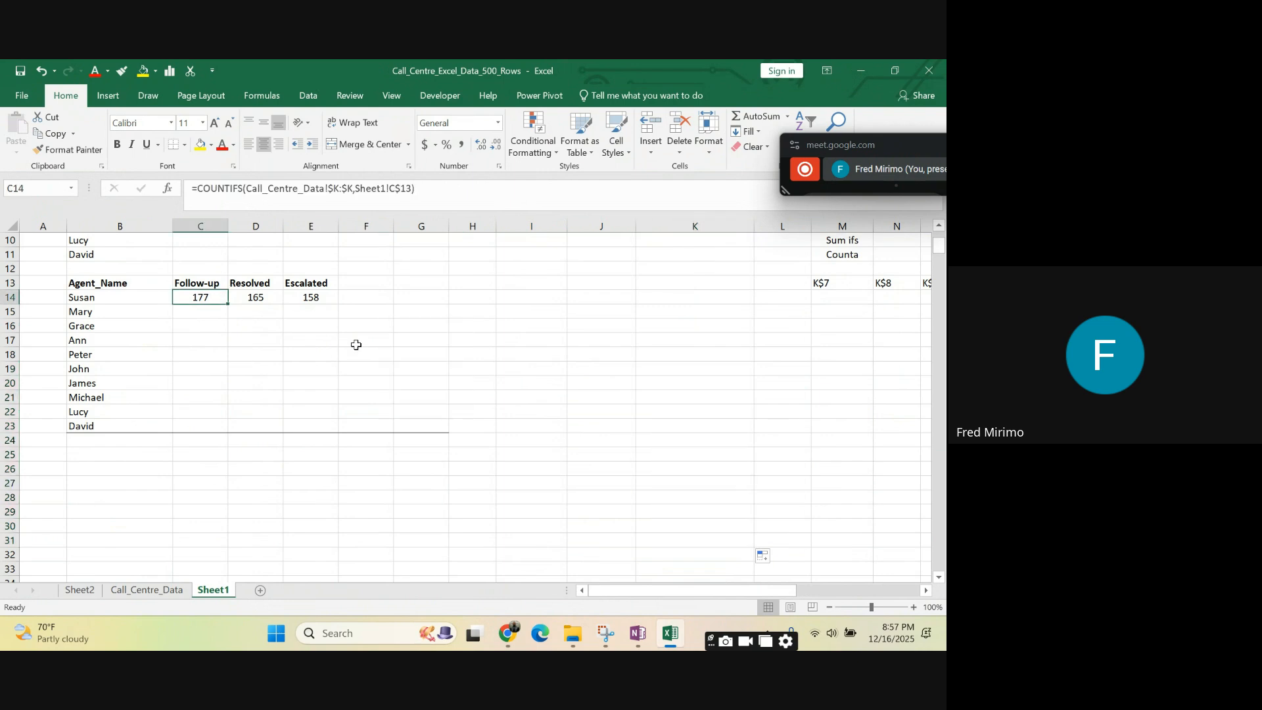
{"action": "left_click", "coordinate": [527, 367]}
{"action": "left_click", "coordinate": [205, 299]}
{"action": "left_click", "coordinate": [209, 380]}
{"action": "left_click", "coordinate": [211, 298]}
{"action": "left_click", "coordinate": [611, 367]}
{"action": "left_click_drag", "start_coordinate": [95, 299], "coordinate": [101, 422]}
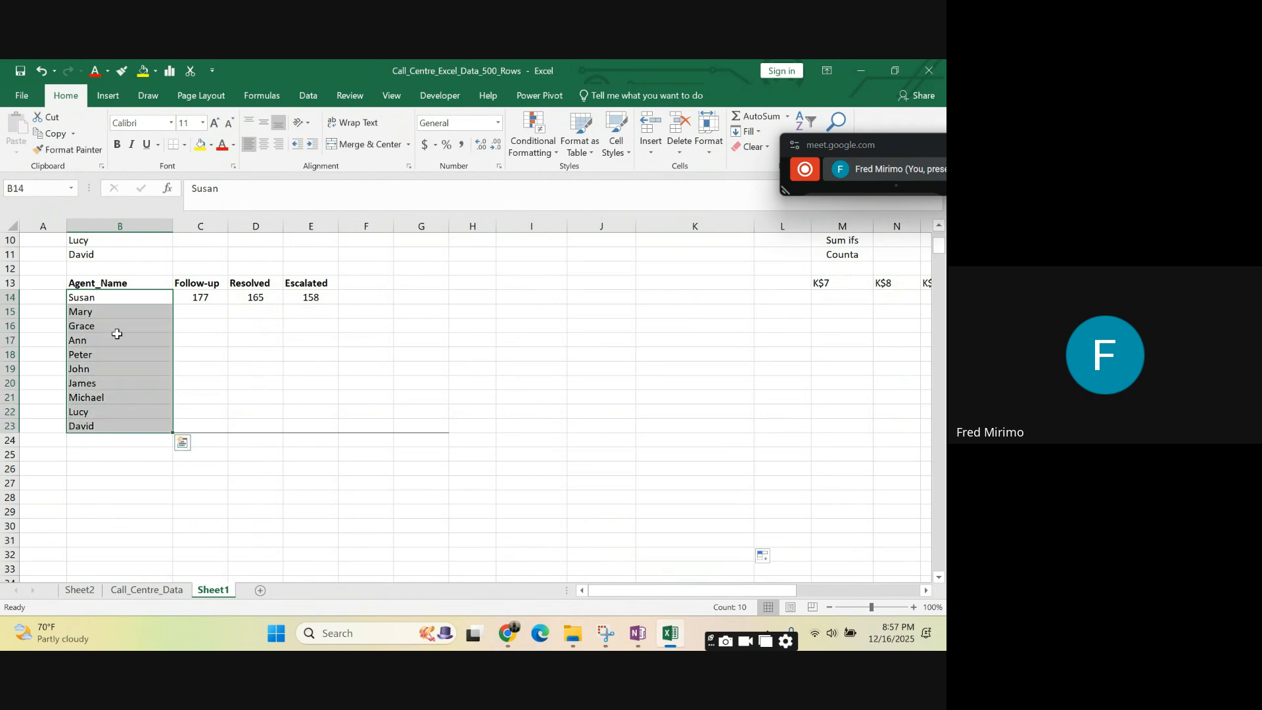
{"action": "left_click", "coordinate": [103, 299]}
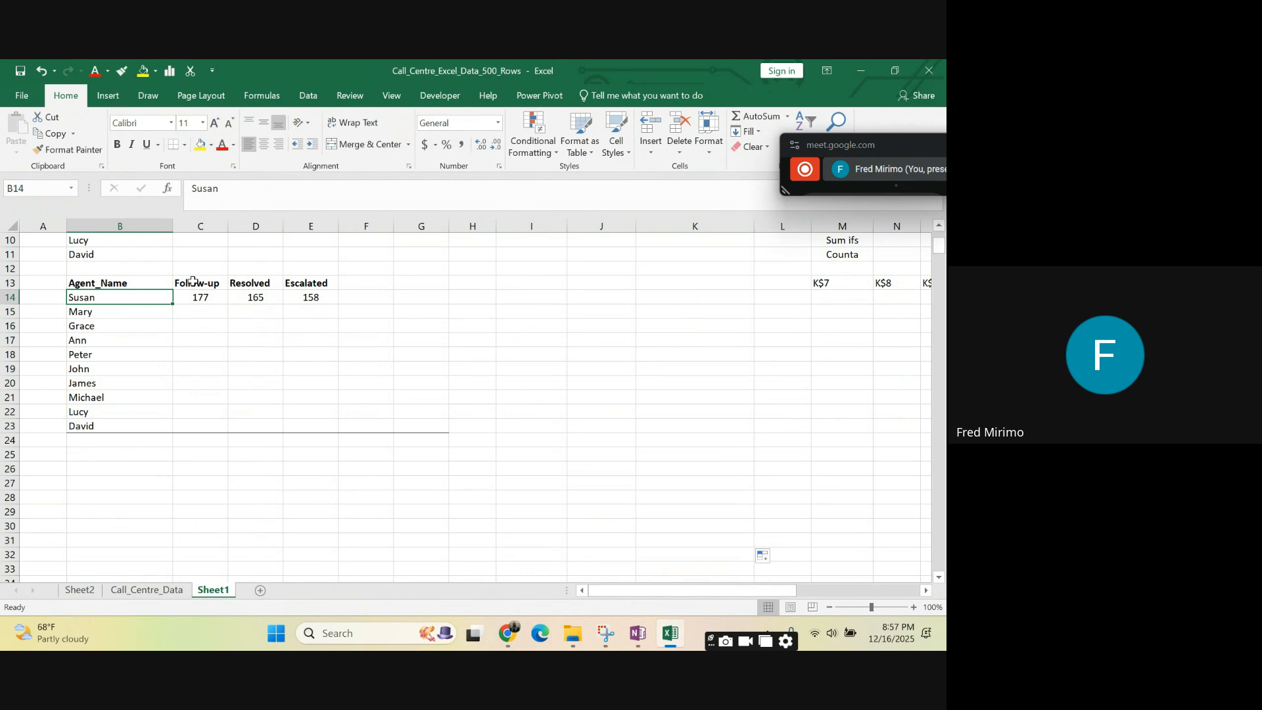
{"action": "left_click", "coordinate": [193, 280]}
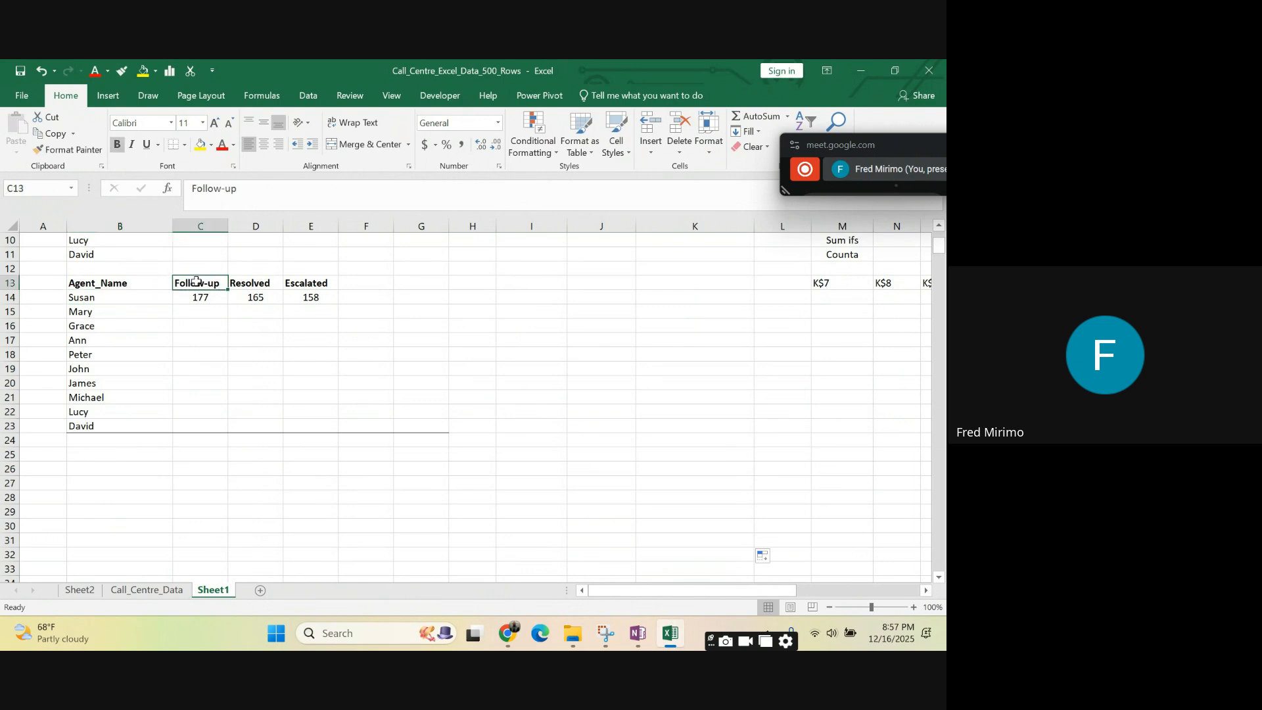
{"action": "left_click_drag", "start_coordinate": [195, 281], "coordinate": [296, 284]}
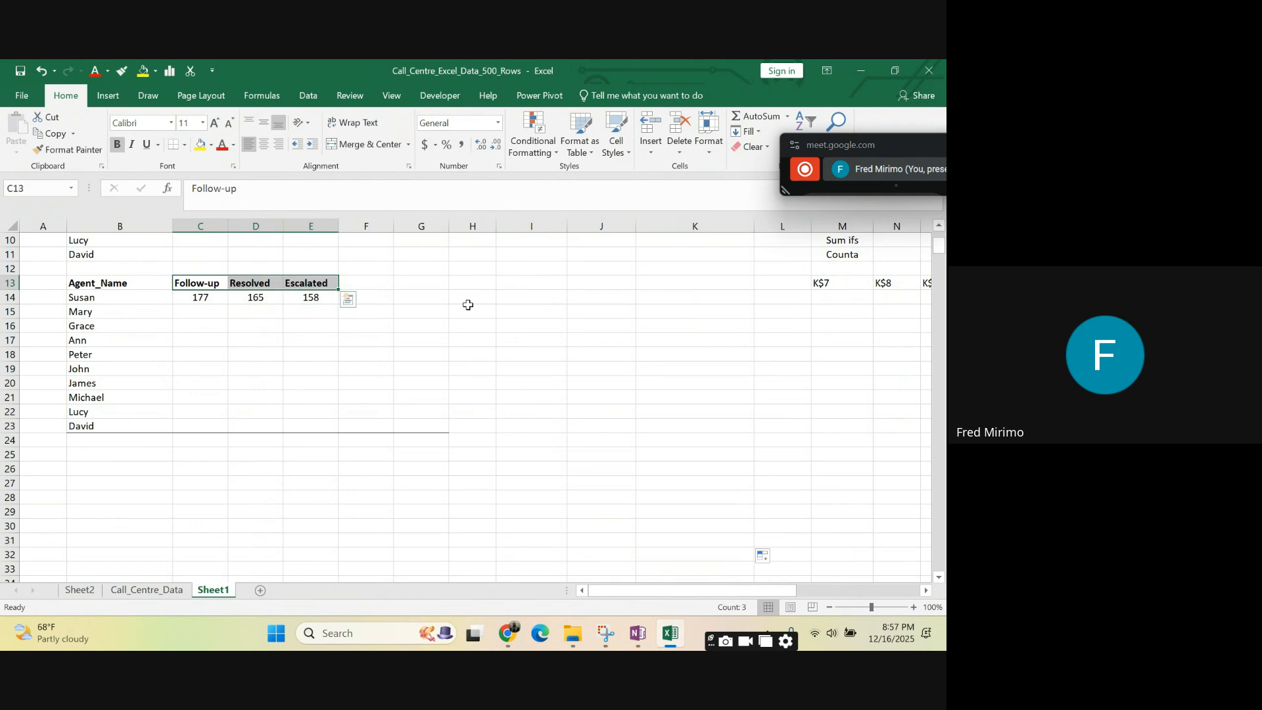
- Extend the COUNTIFS formula in C14 with the absolute column Call_Centre_Data!$B:$B as its second criteria range
{"action": "left_click", "coordinate": [196, 297]}
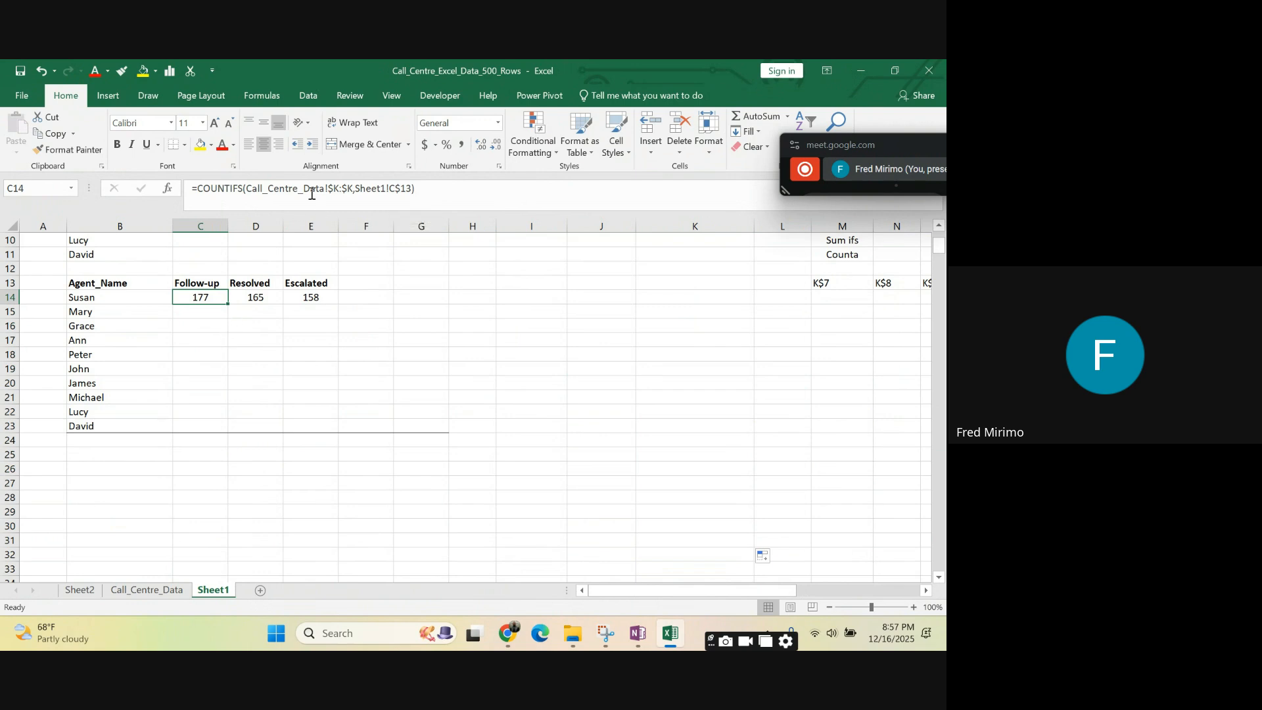
{"action": "left_click", "coordinate": [413, 188]}
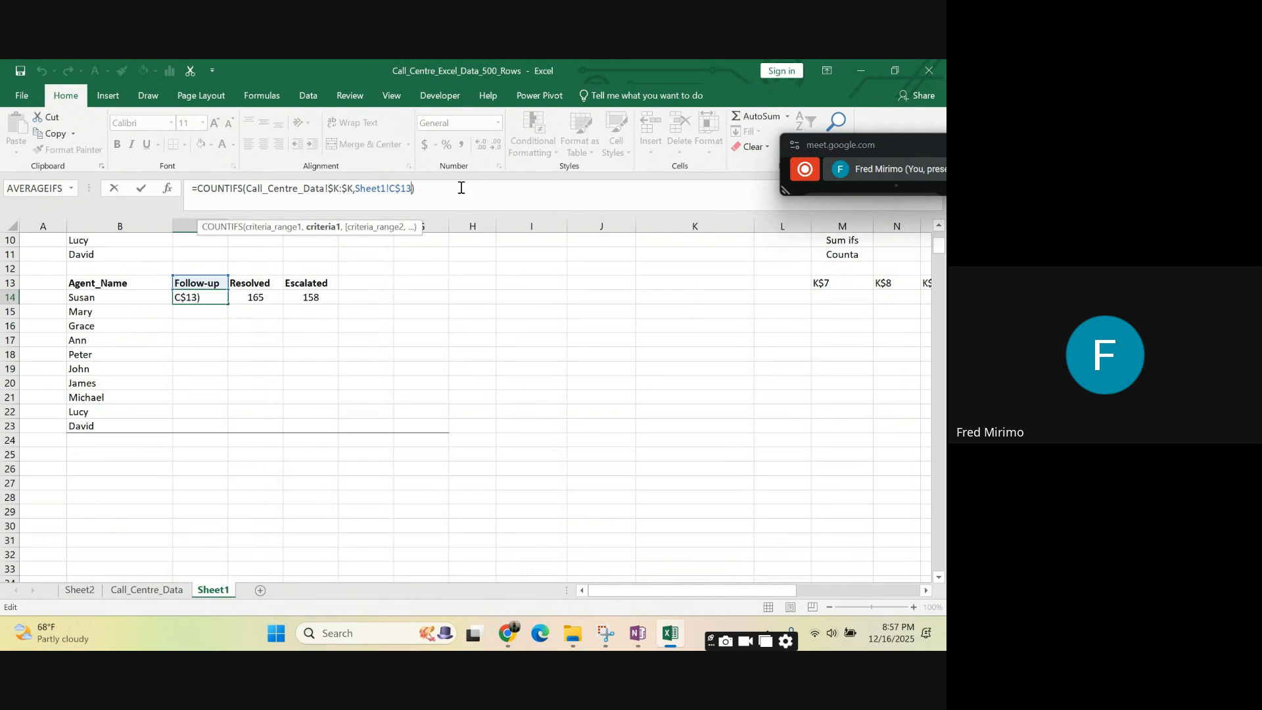
{"action": "type", "text": ","}
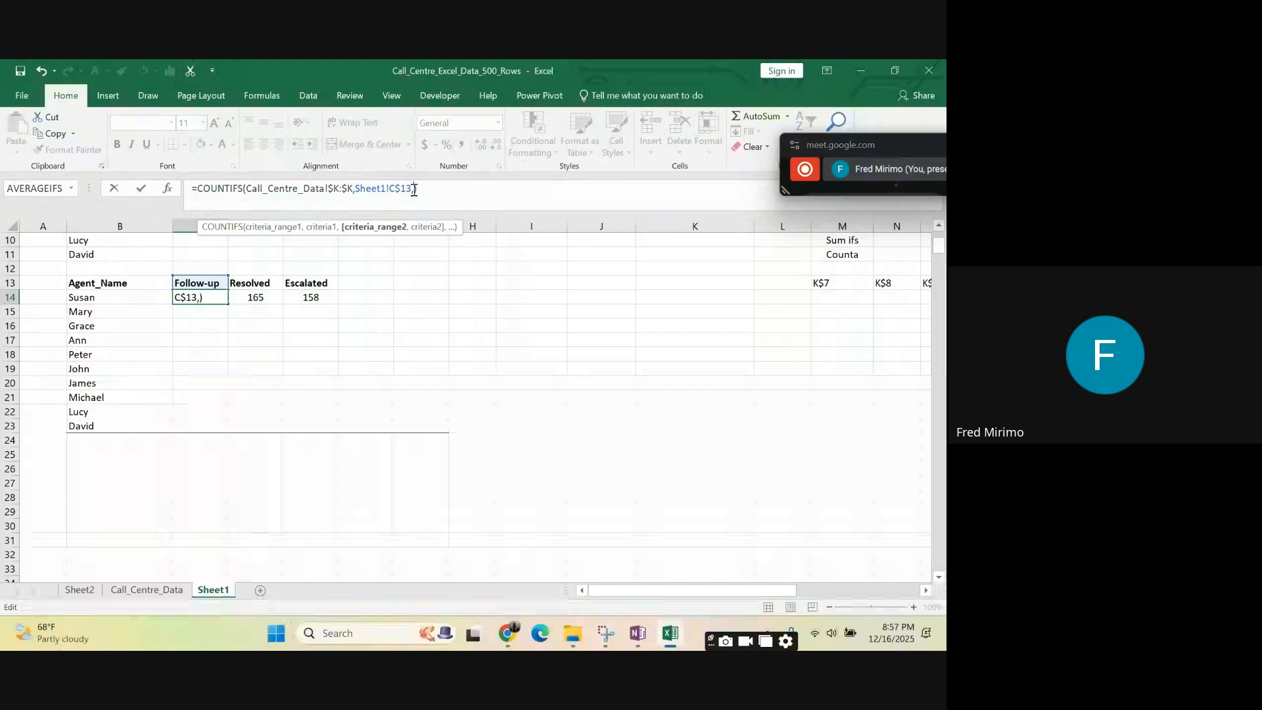
{"action": "left_click", "coordinate": [158, 594]}
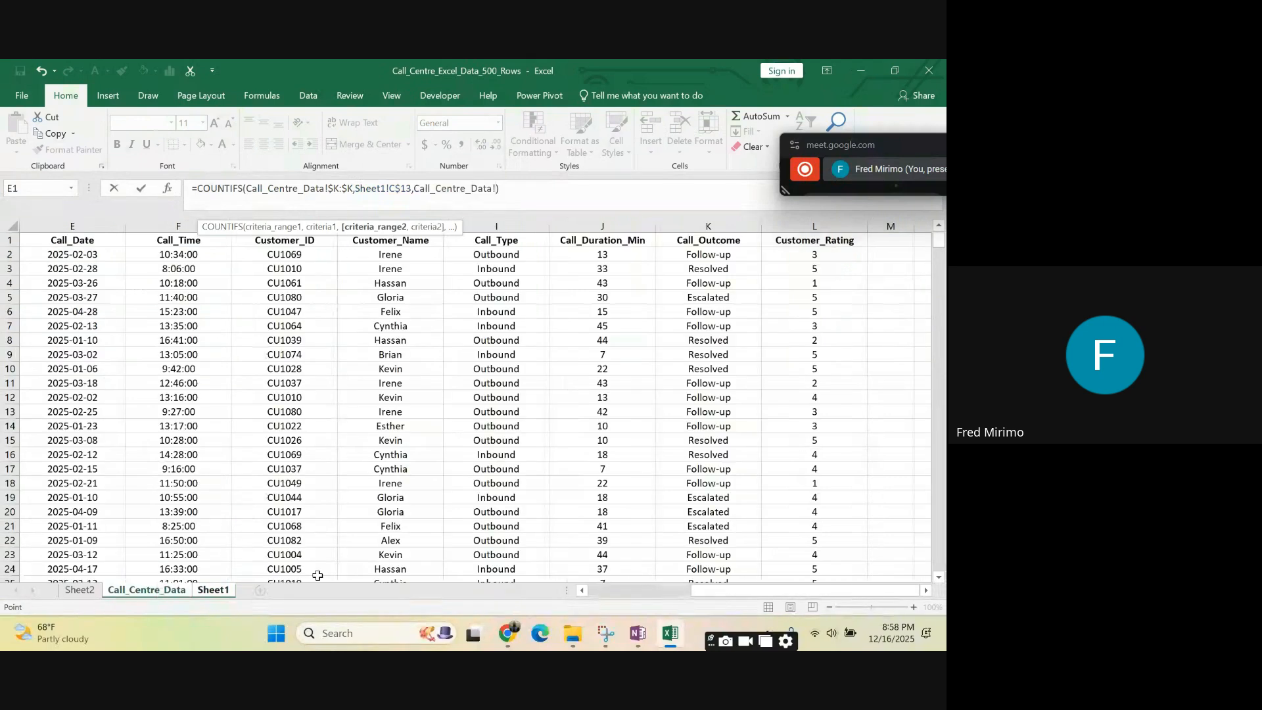
{"action": "left_click_drag", "start_coordinate": [705, 592], "coordinate": [611, 595]}
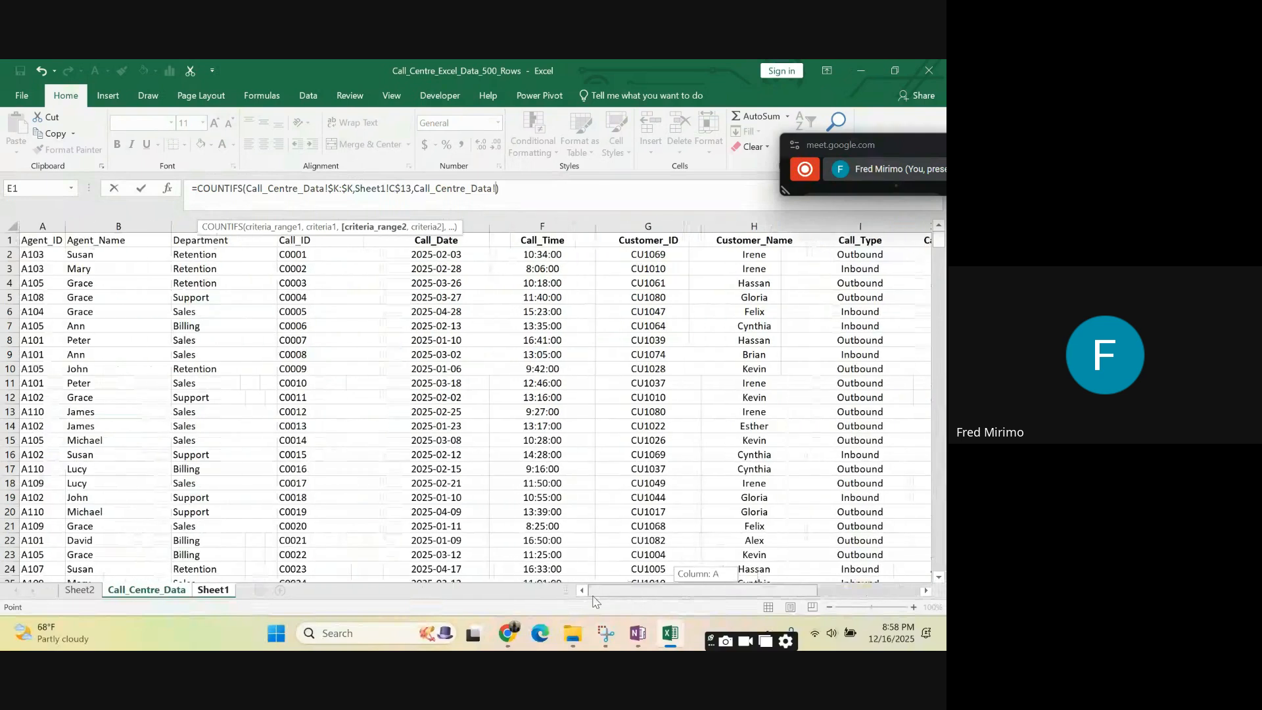
{"action": "left_click", "coordinate": [98, 220]}
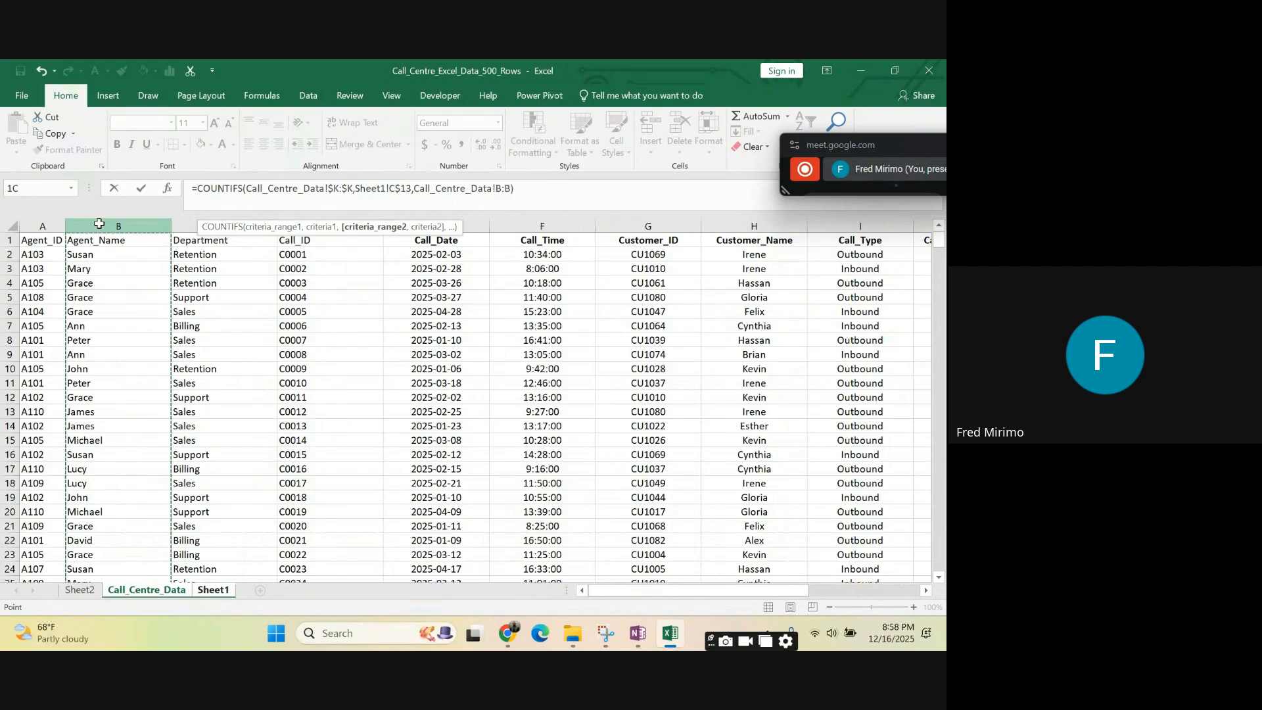
{"action": "left_click", "coordinate": [499, 189]}
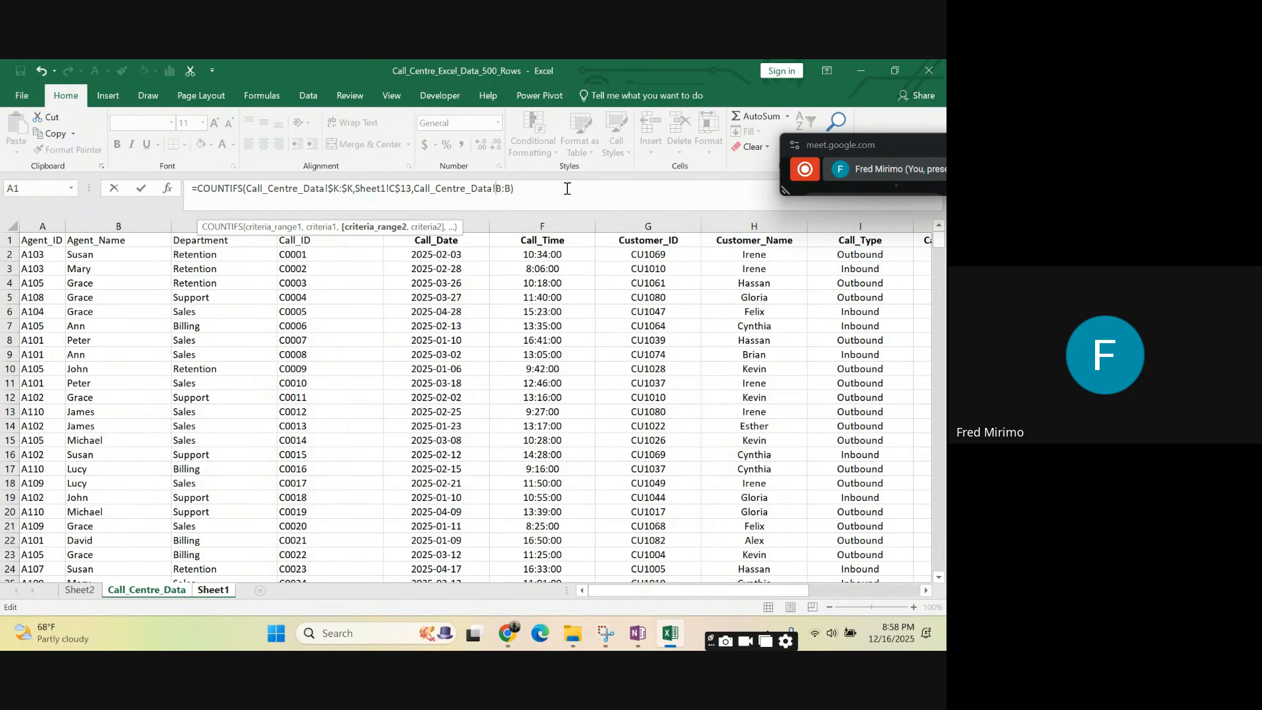
{"action": "type", "text": "$"}
{"action": "left_click", "coordinate": [511, 187]}
{"action": "type", "text": "$K"}
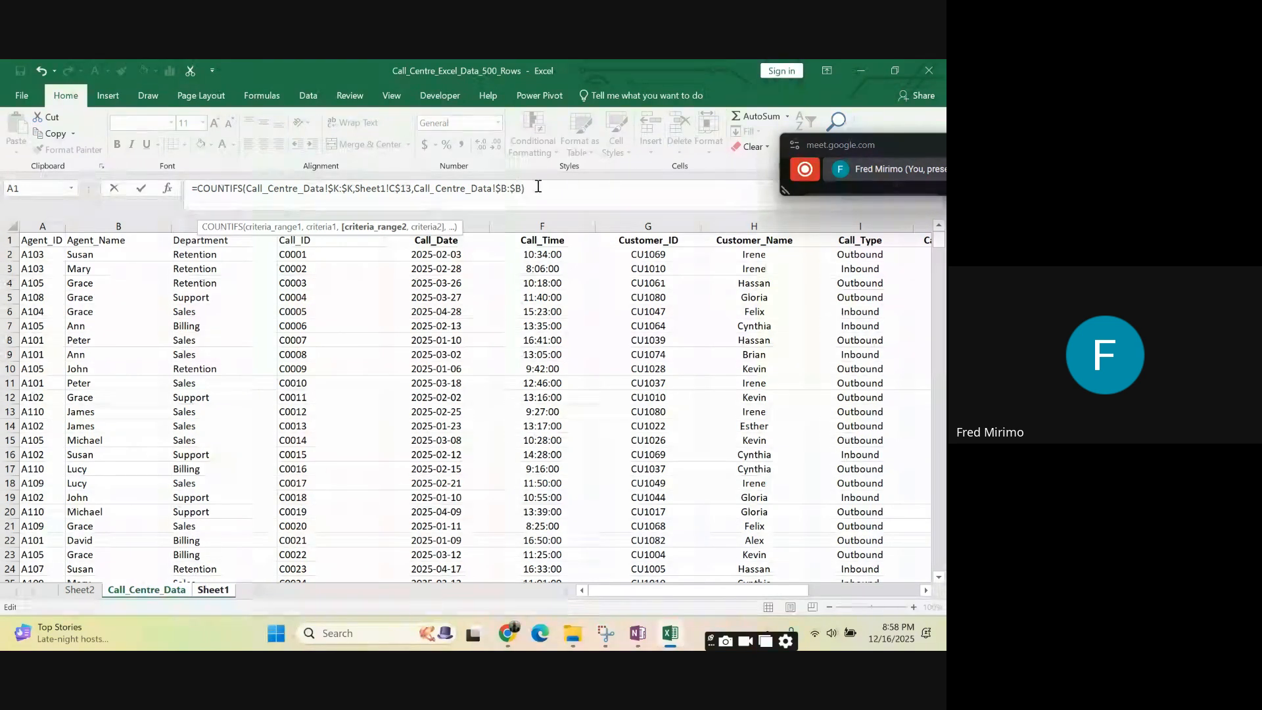
{"action": "type", "text": ","}
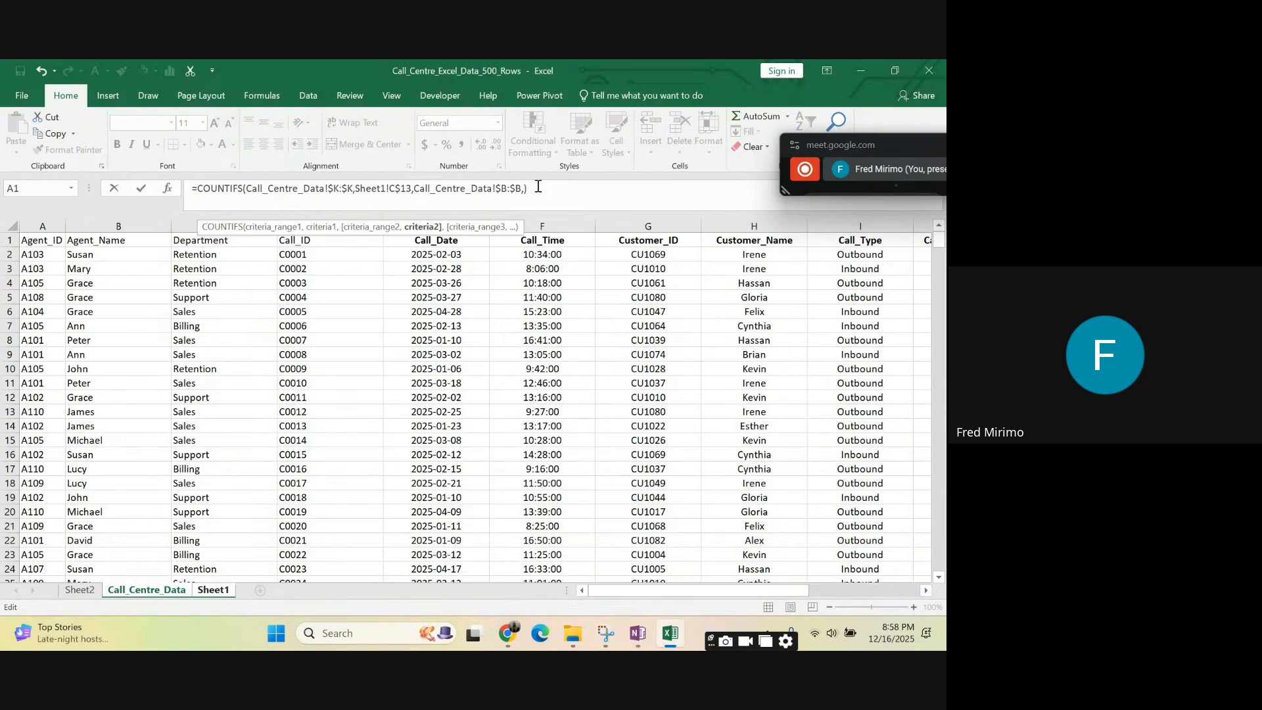
- Add the column-locked agent cell Sheet1!$B14 as the second criterion in the C14 COUNTIFS formula and enter it
{"action": "left_click", "coordinate": [221, 590]}
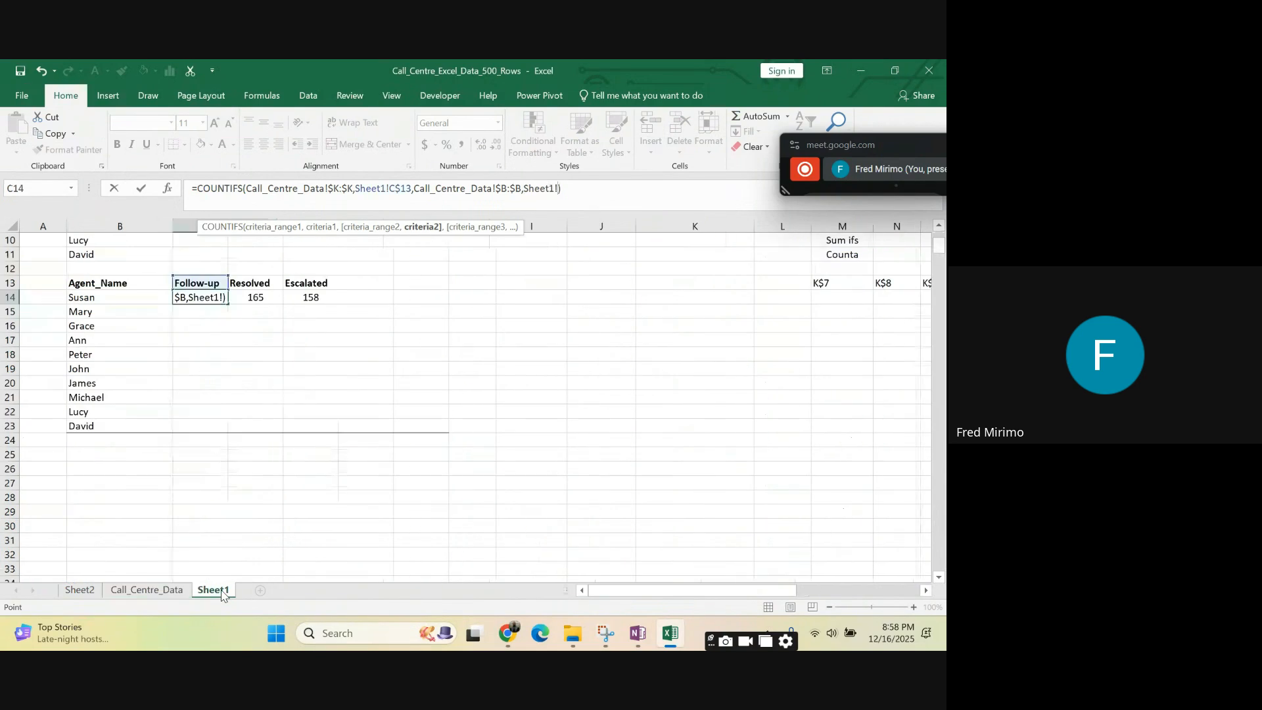
{"action": "left_click", "coordinate": [103, 299]}
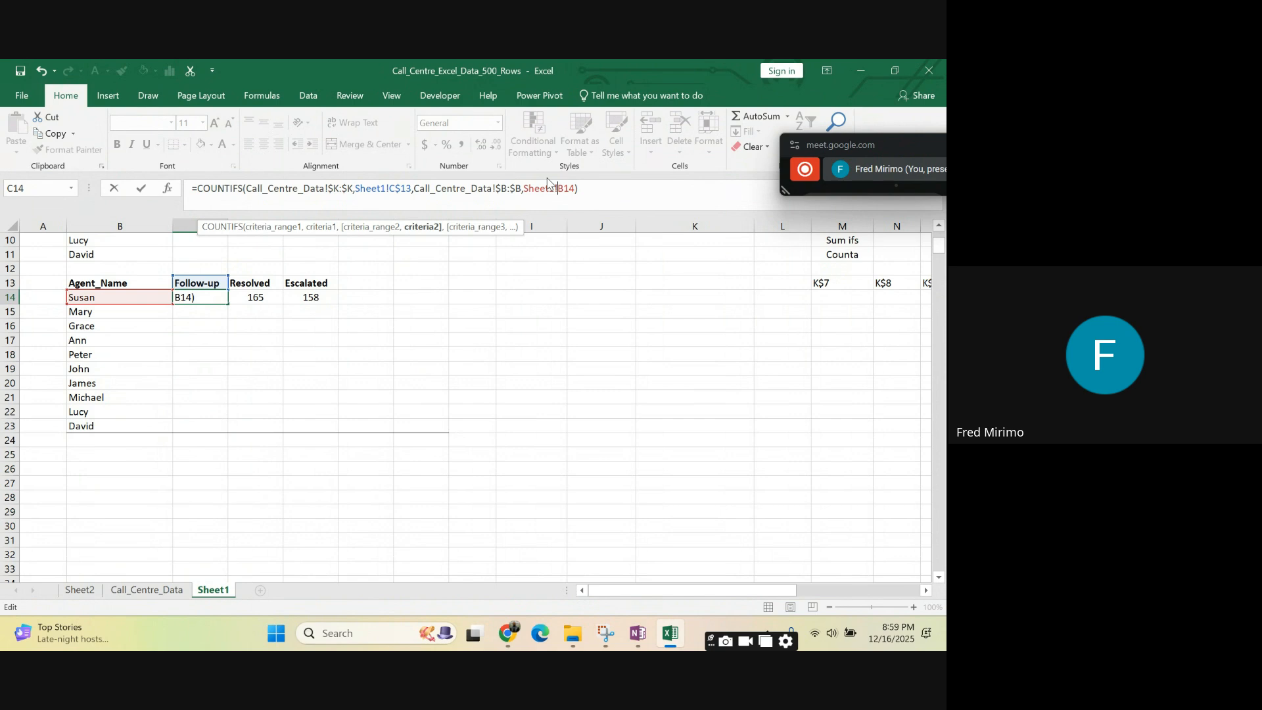
{"action": "type", "text": "@"}
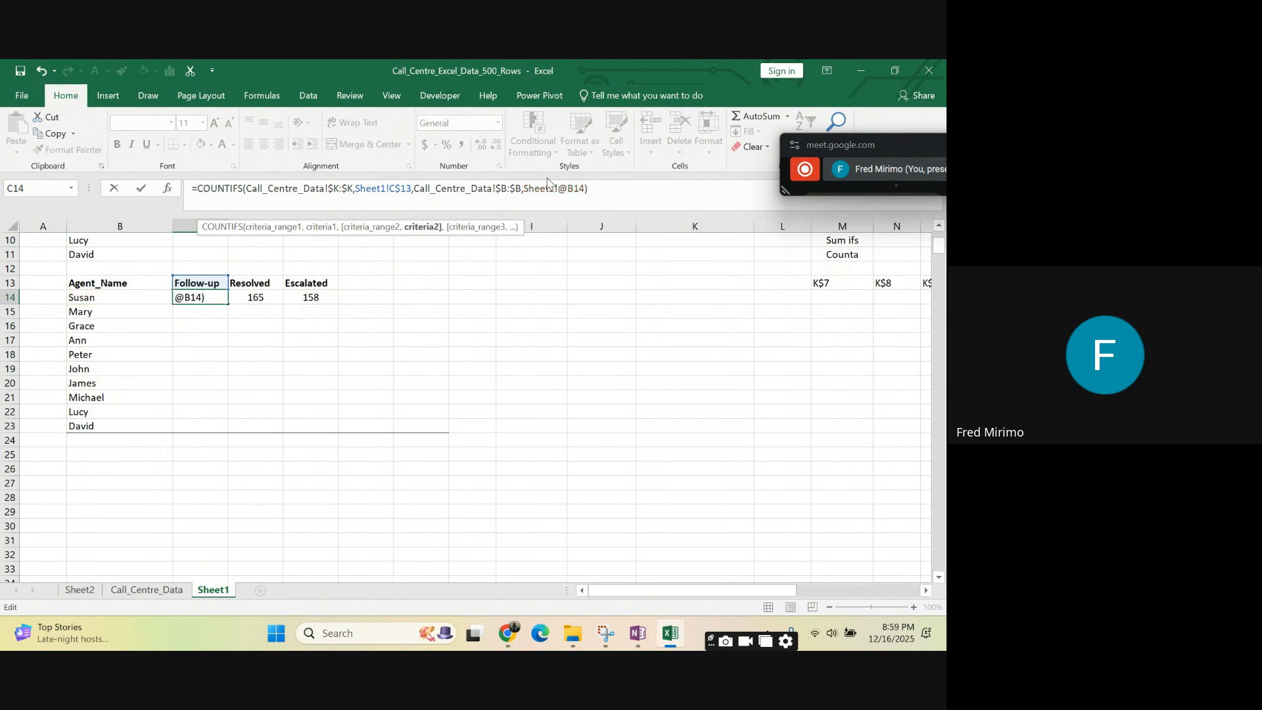
{"action": "key", "text": "BackSpace"}
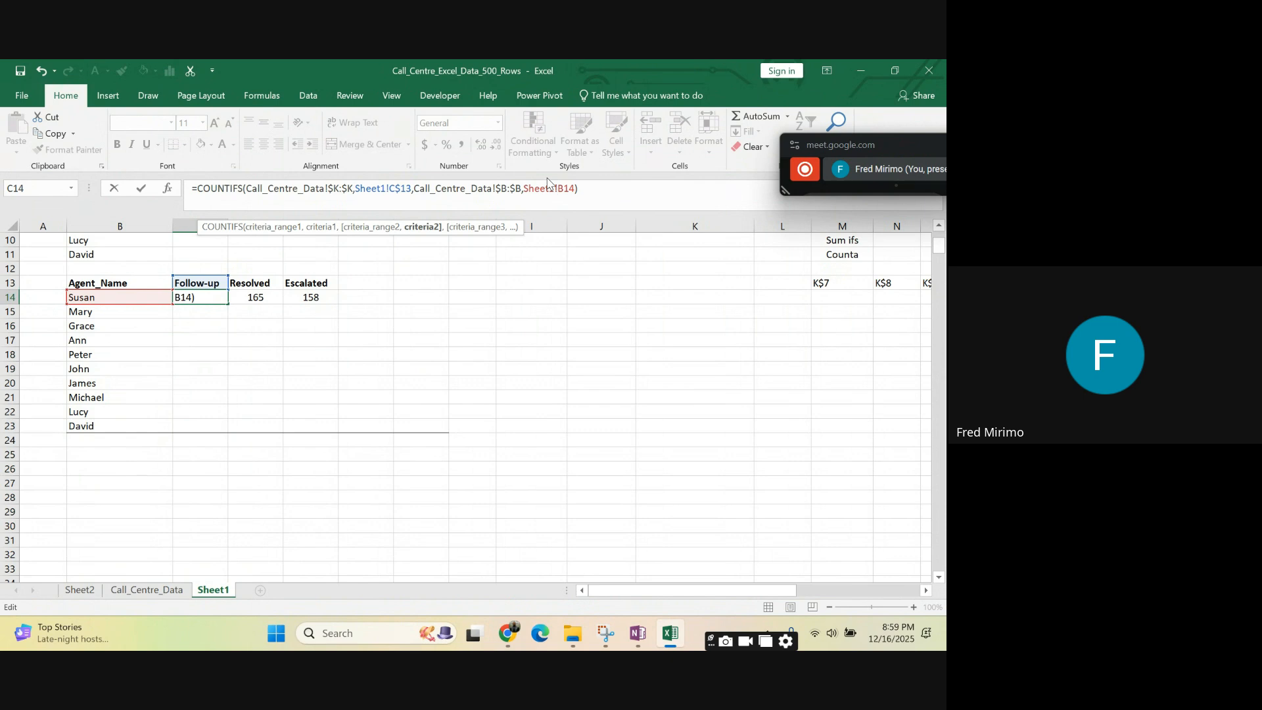
{"action": "type", "text": "$"}
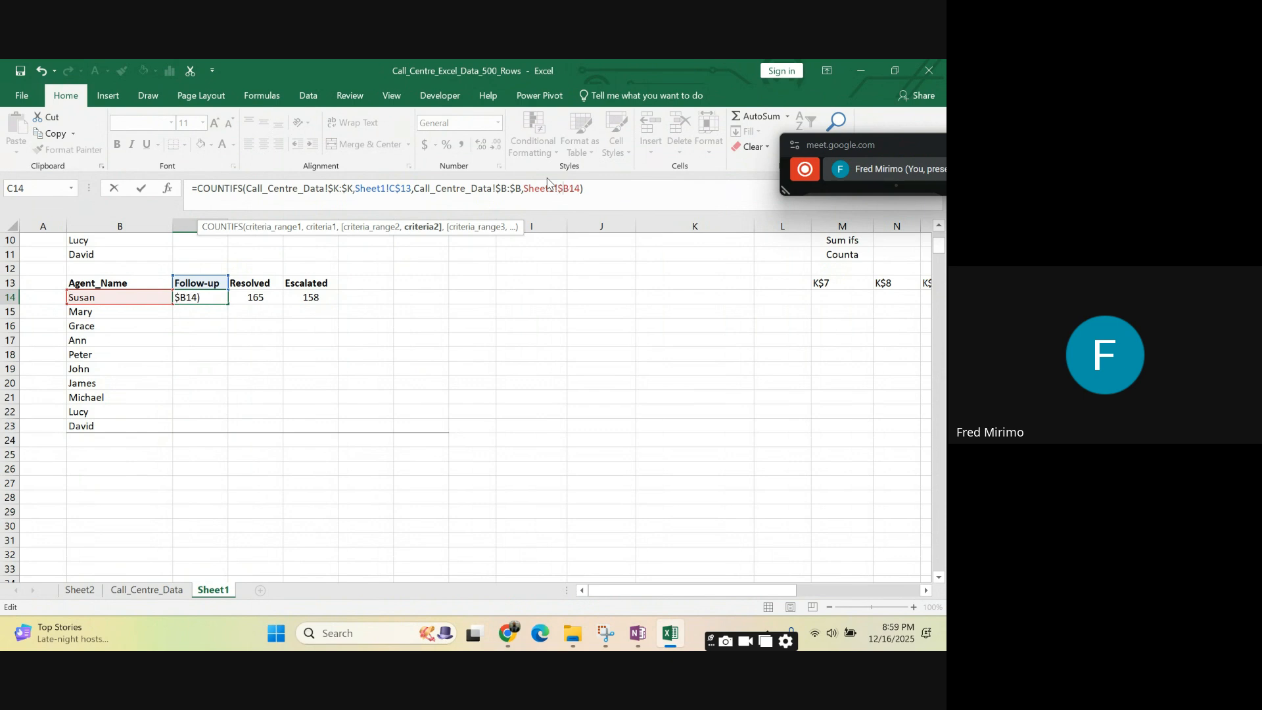
{"action": "left_click", "coordinate": [587, 188]}
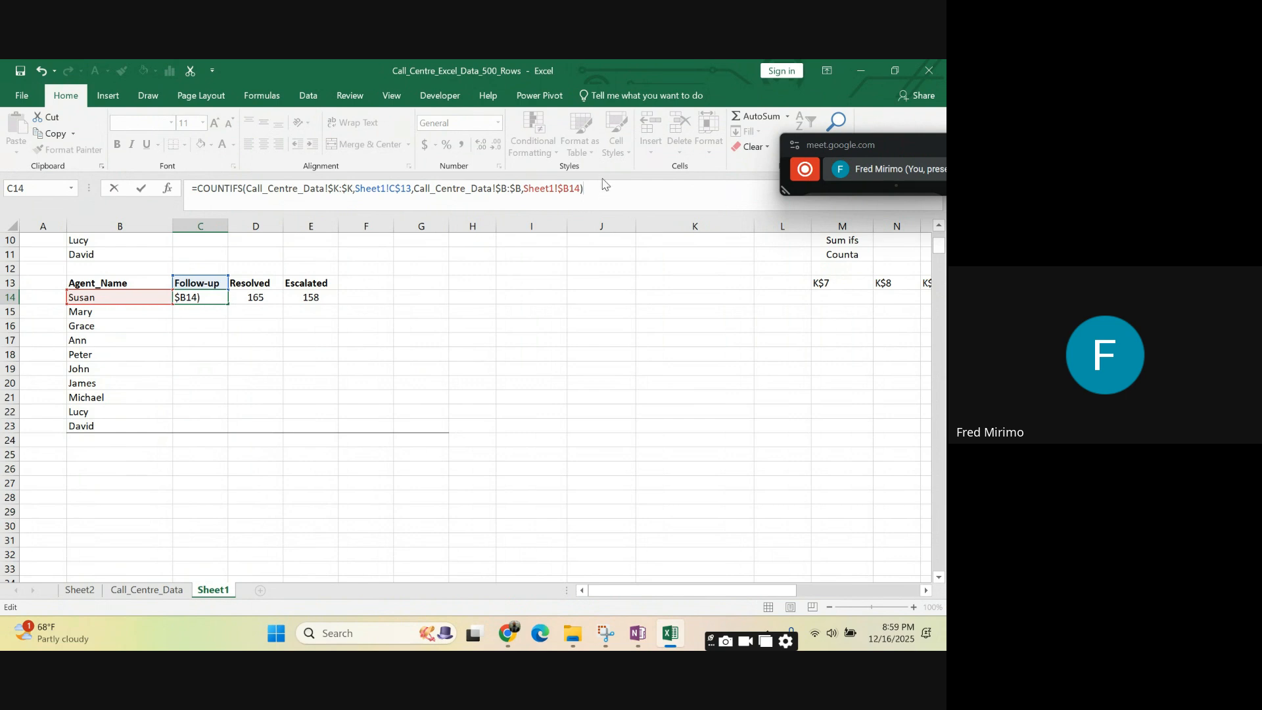
{"action": "key", "text": "Return"}
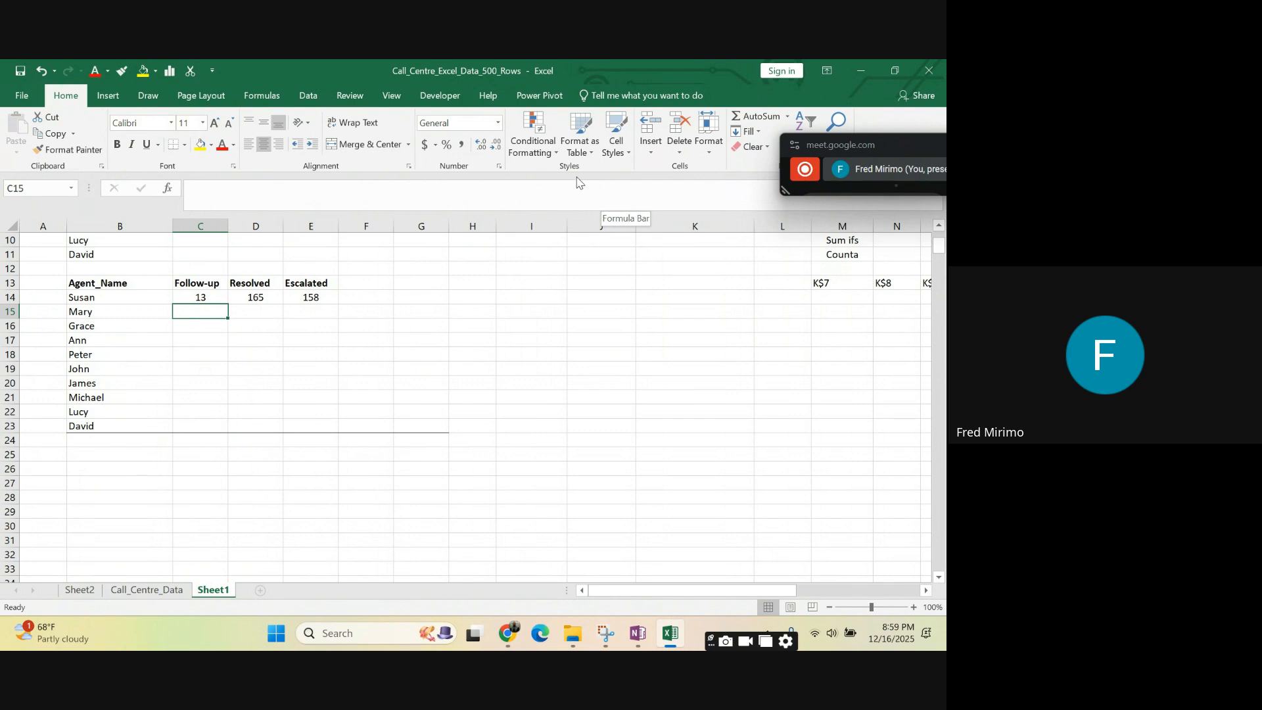
- Fill the two-criteria COUNTIFS formula from C14 across to E14 for the Resolved and Escalated columns
{"action": "left_click", "coordinate": [201, 296]}
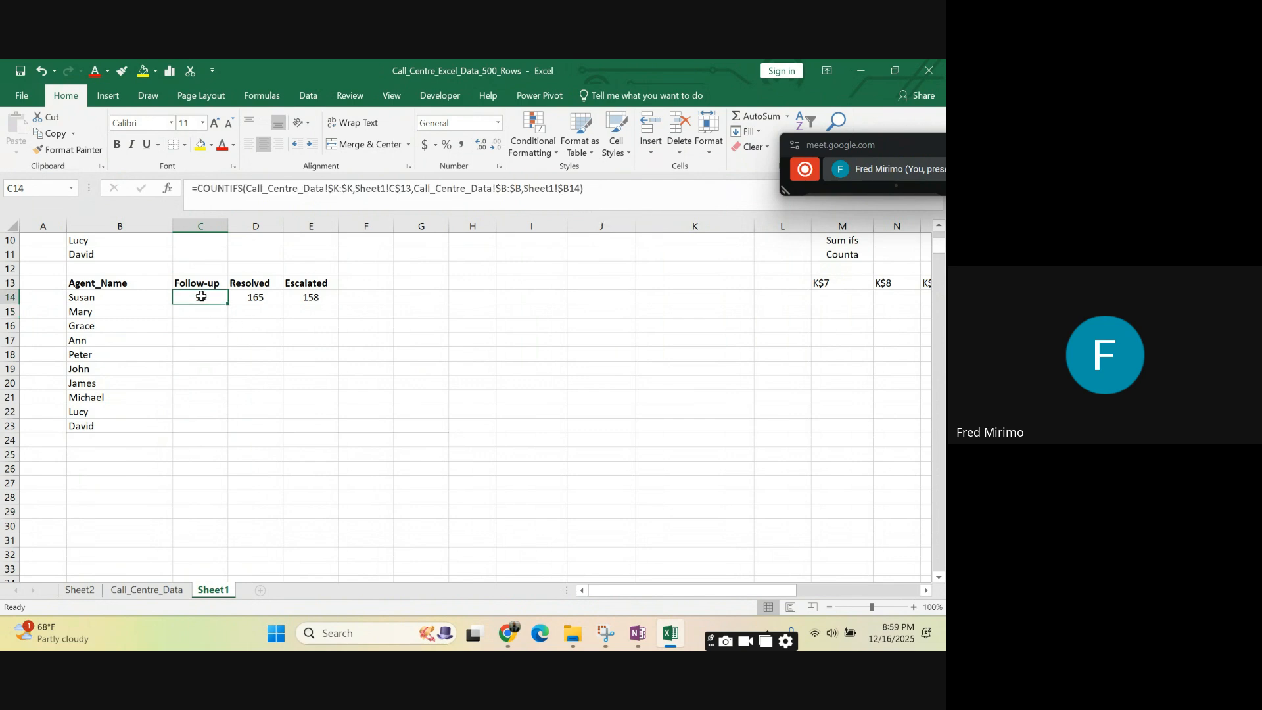
{"action": "left_click", "coordinate": [188, 352]}
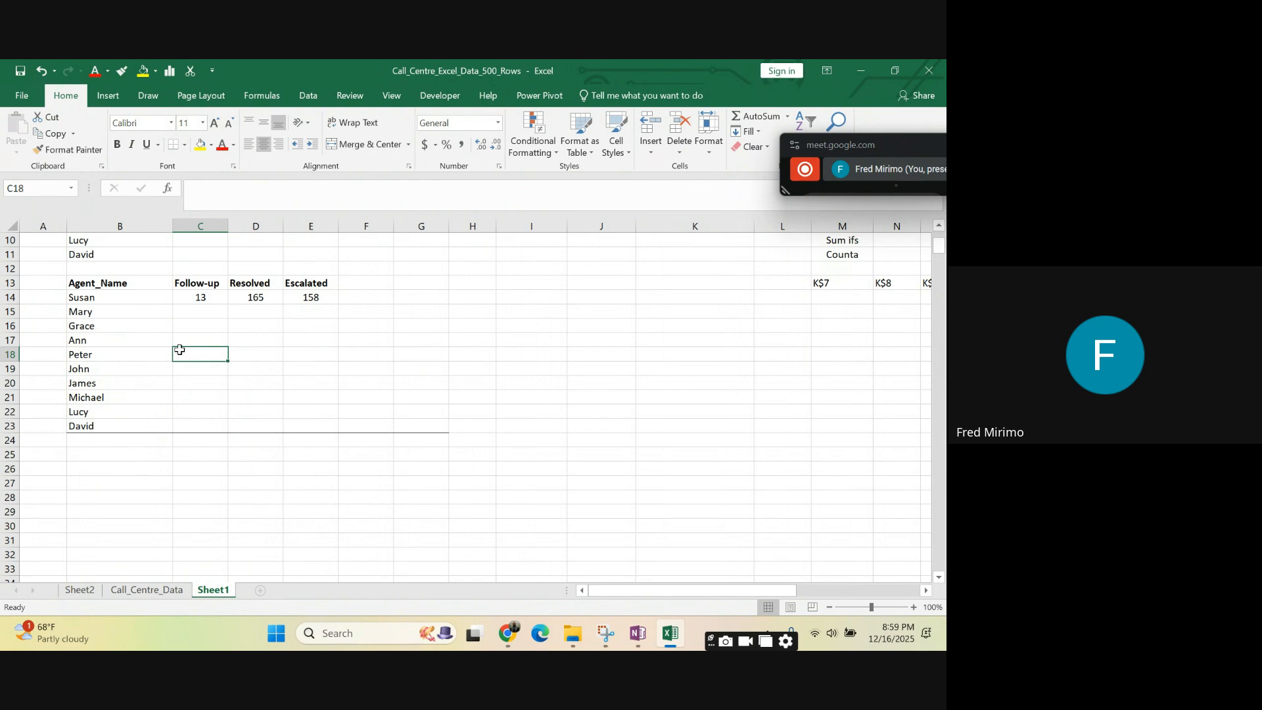
{"action": "left_click", "coordinate": [263, 359]}
{"action": "left_click", "coordinate": [199, 298]}
{"action": "left_click", "coordinate": [270, 351]}
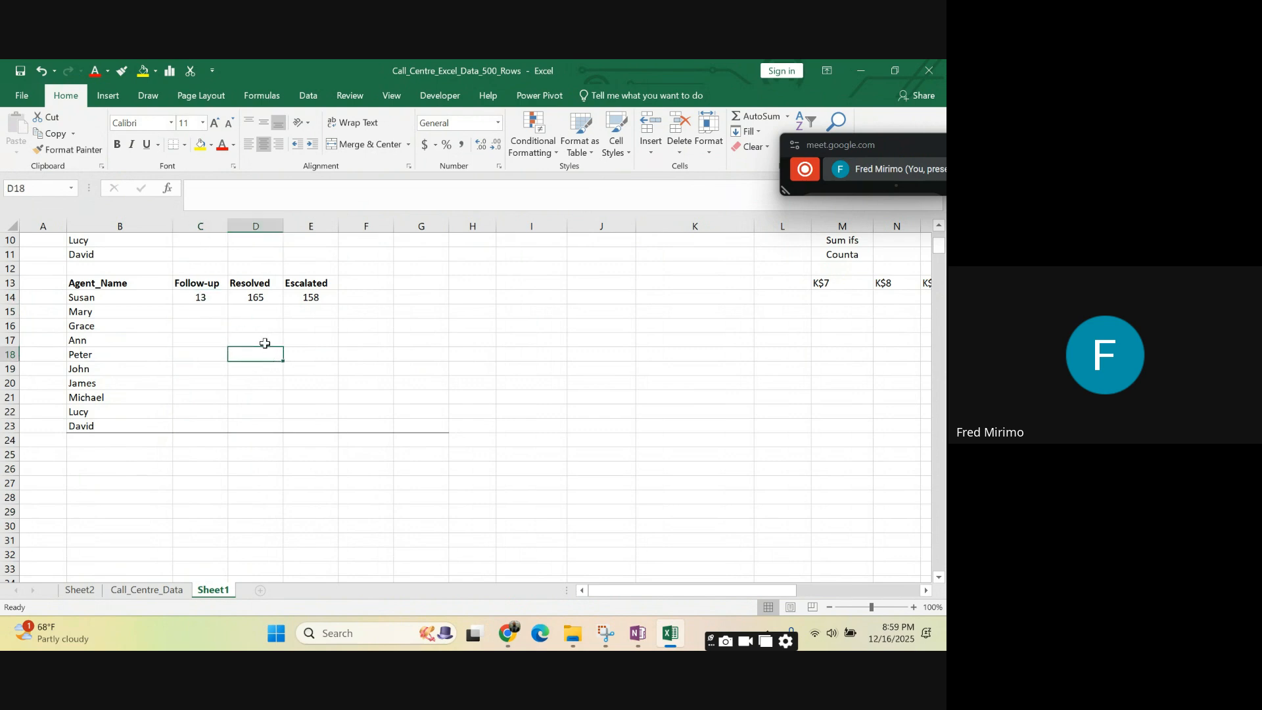
{"action": "left_click", "coordinate": [204, 303]}
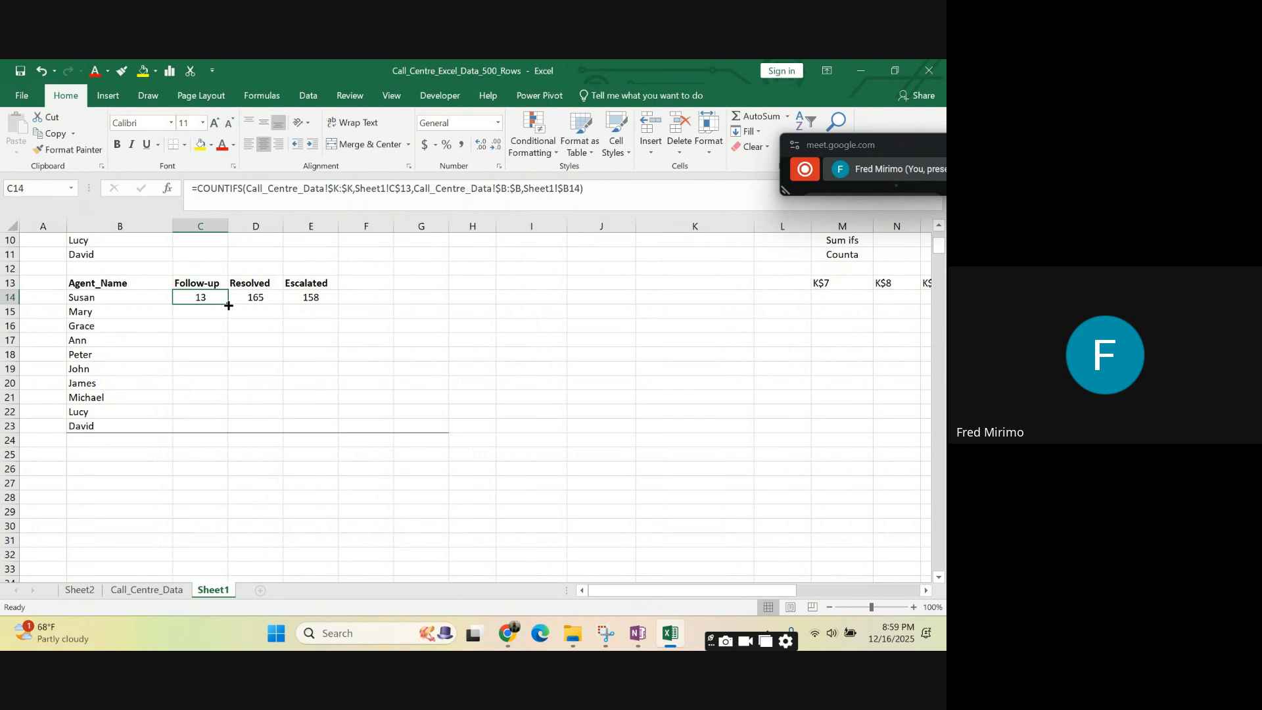
{"action": "left_click_drag", "start_coordinate": [229, 305], "coordinate": [322, 306]}
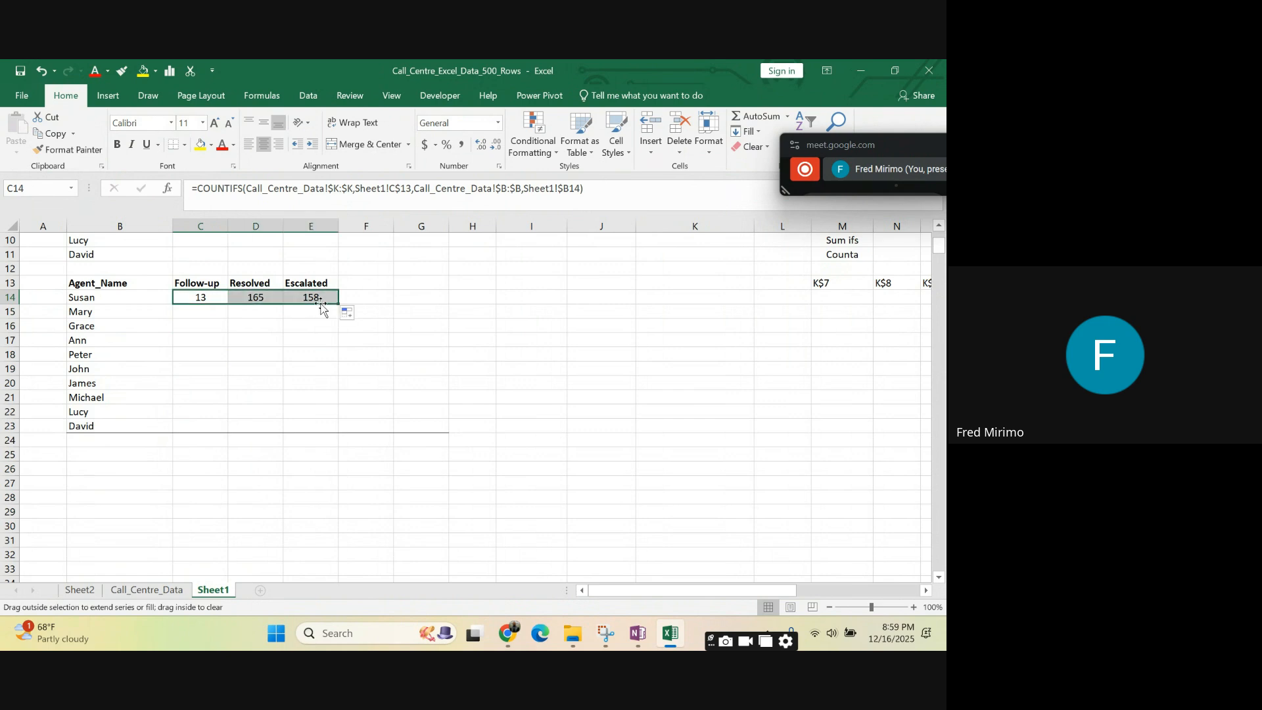
{"action": "left_click", "coordinate": [468, 338]}
- Check how the header reference changes across the COUNTIFS formulas in C14, D14 and E14
{"action": "left_click", "coordinate": [253, 297]}
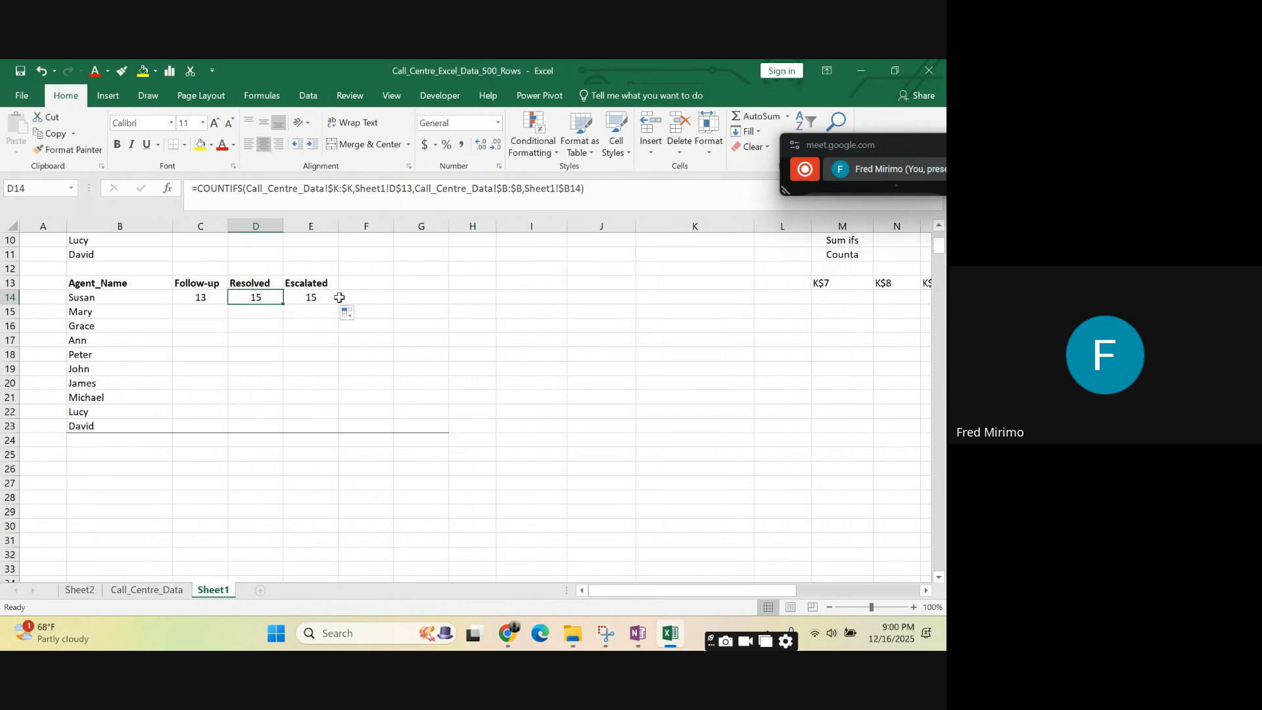
{"action": "left_click", "coordinate": [255, 282]}
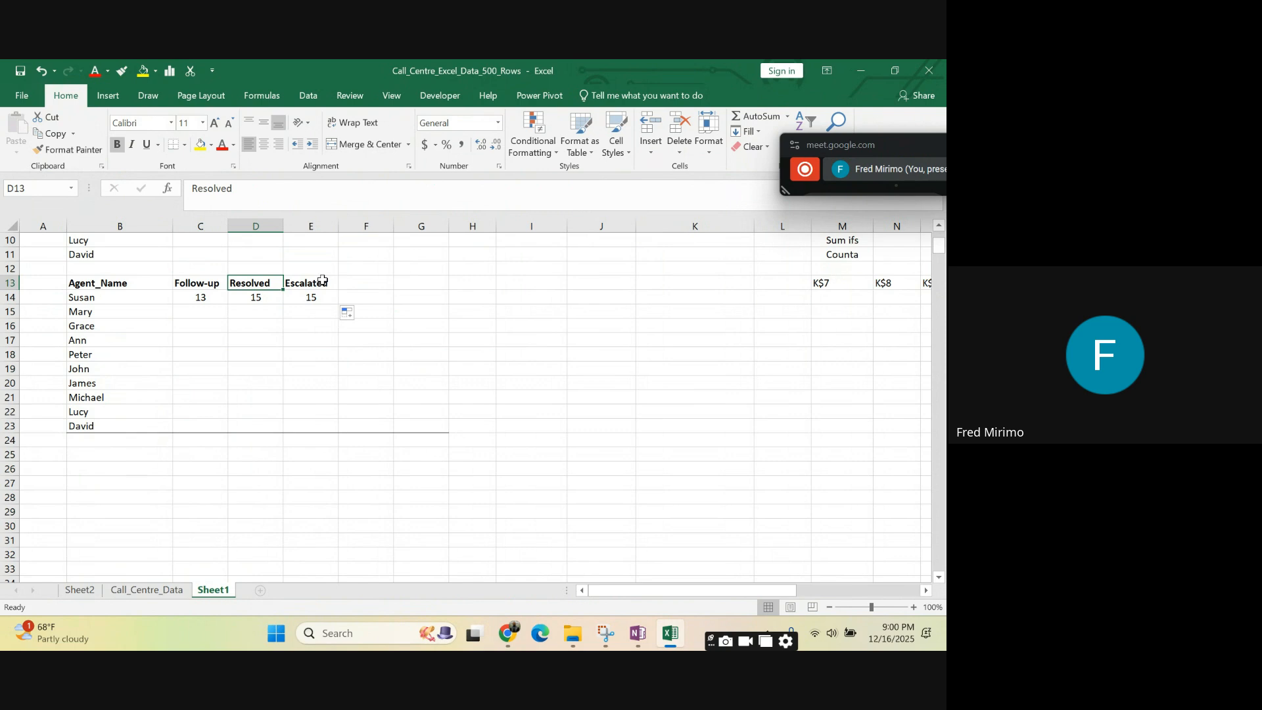
{"action": "left_click", "coordinate": [259, 299]}
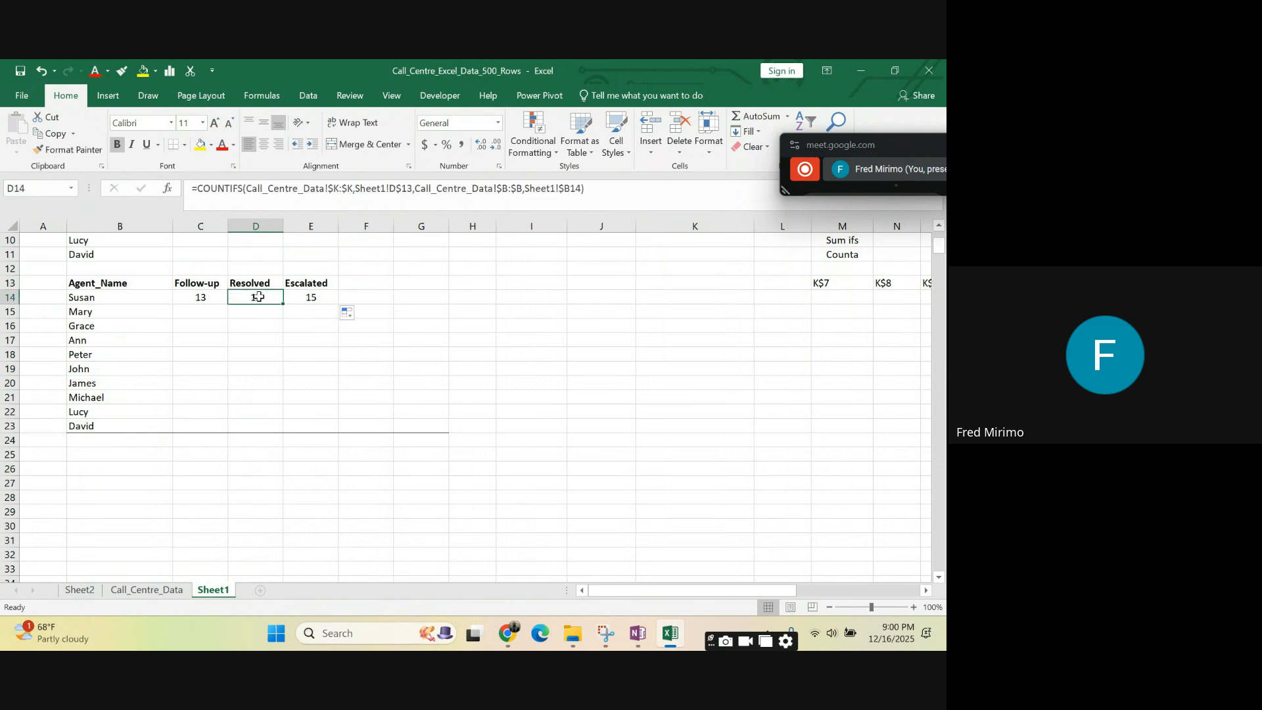
{"action": "left_click", "coordinate": [311, 296]}
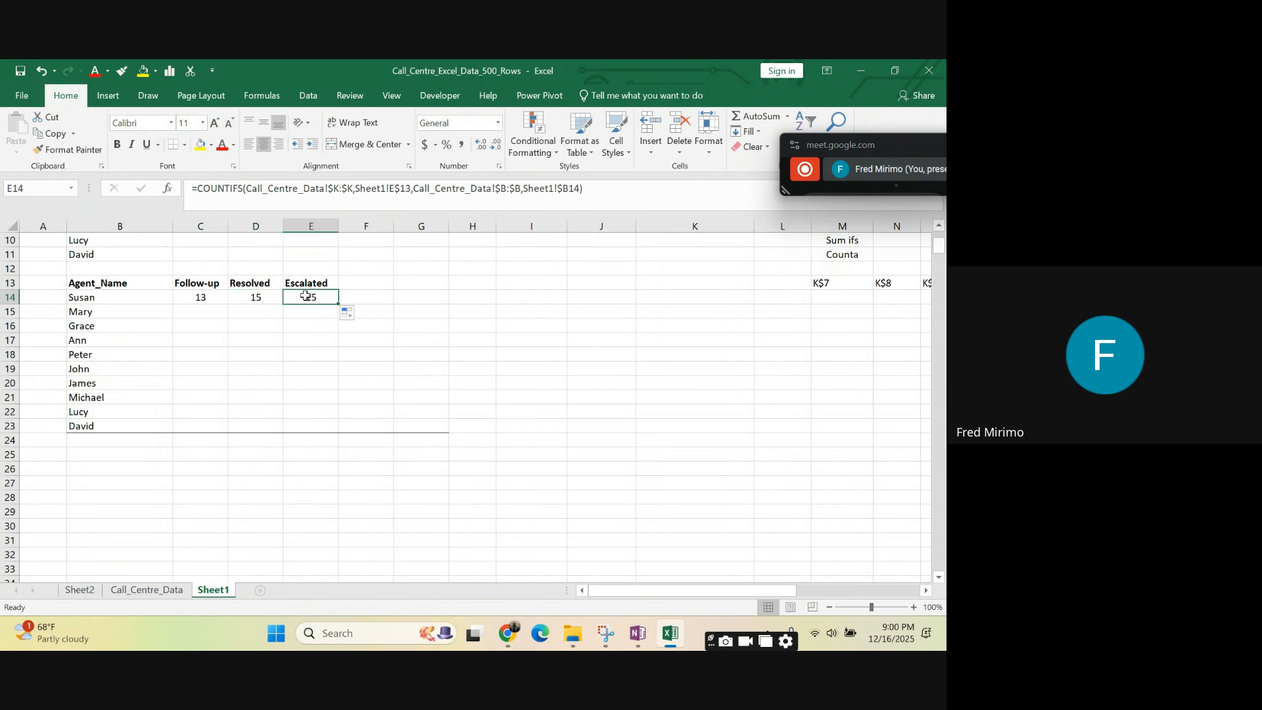
{"action": "left_click", "coordinate": [191, 297]}
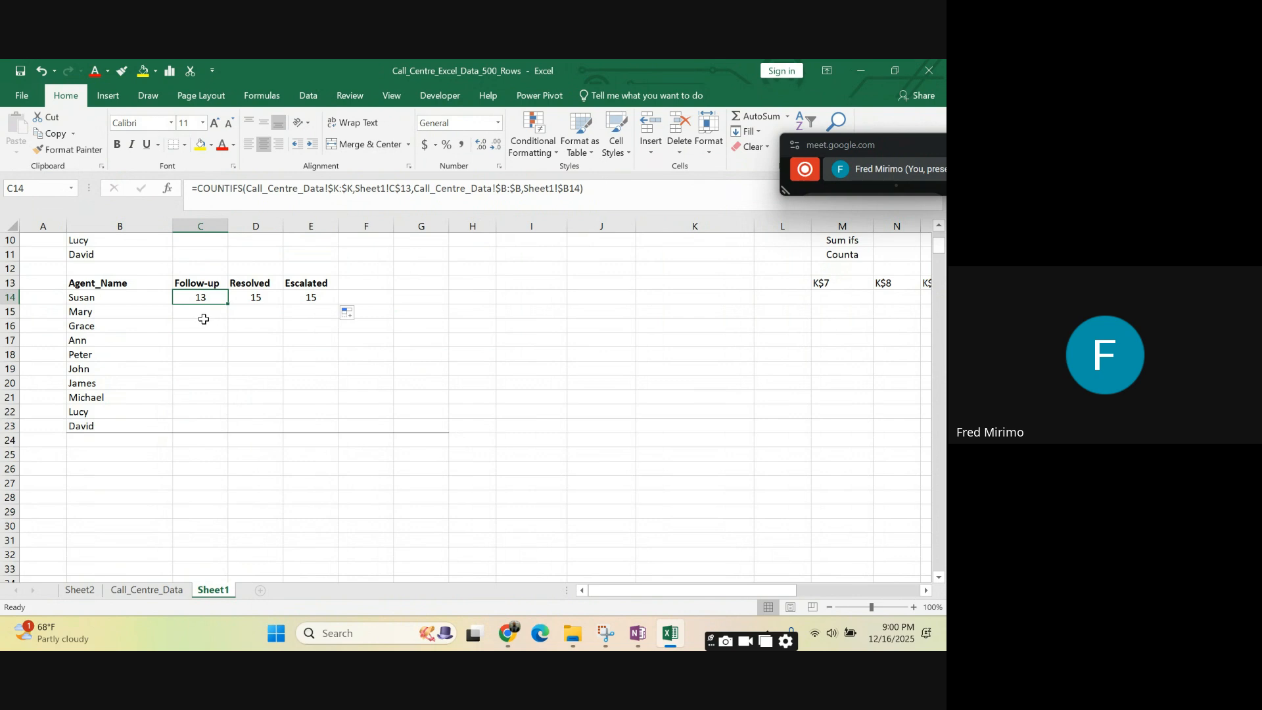
- Review the two-criteria COUNTIFS formula in C14 and fill it down to C23 for all agents' Follow-up counts
{"action": "left_click", "coordinate": [202, 312]}
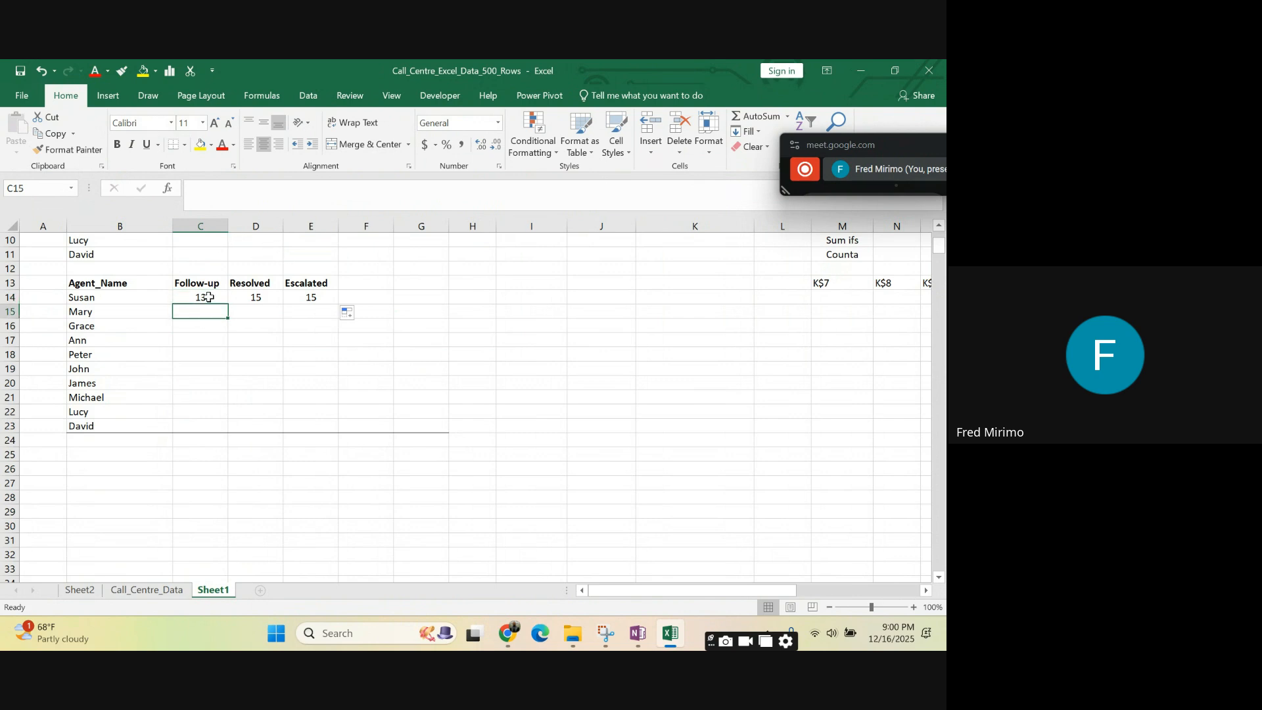
{"action": "left_click", "coordinate": [208, 298]}
{"action": "left_click", "coordinate": [407, 189]}
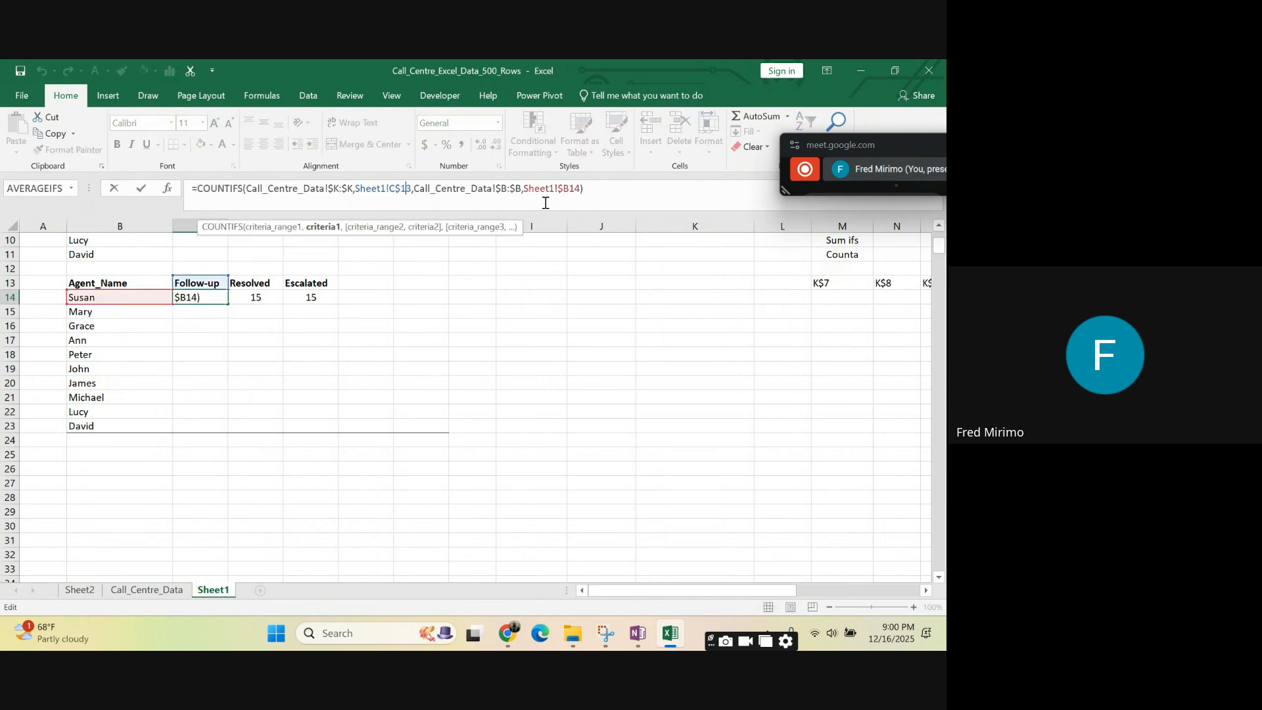
{"action": "left_click", "coordinate": [605, 194]}
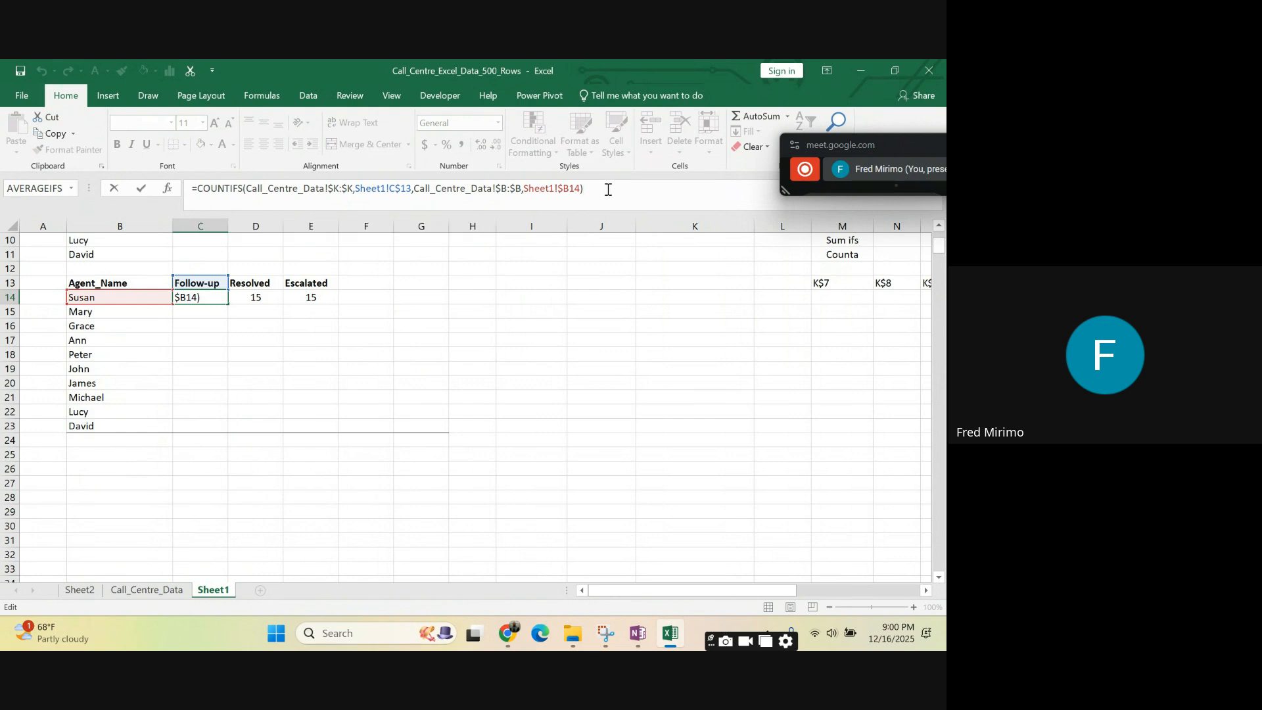
{"action": "key", "text": "Return"}
{"action": "left_click", "coordinate": [191, 295]}
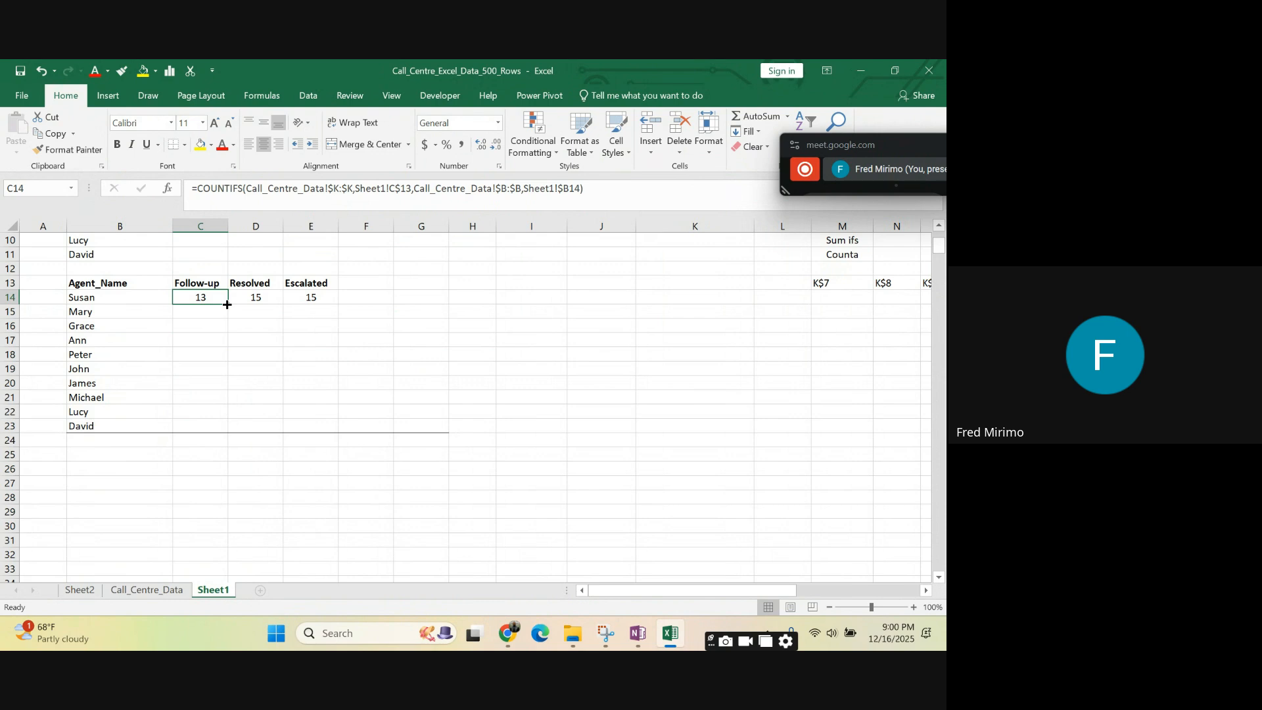
{"action": "left_click_drag", "start_coordinate": [227, 303], "coordinate": [220, 433]}
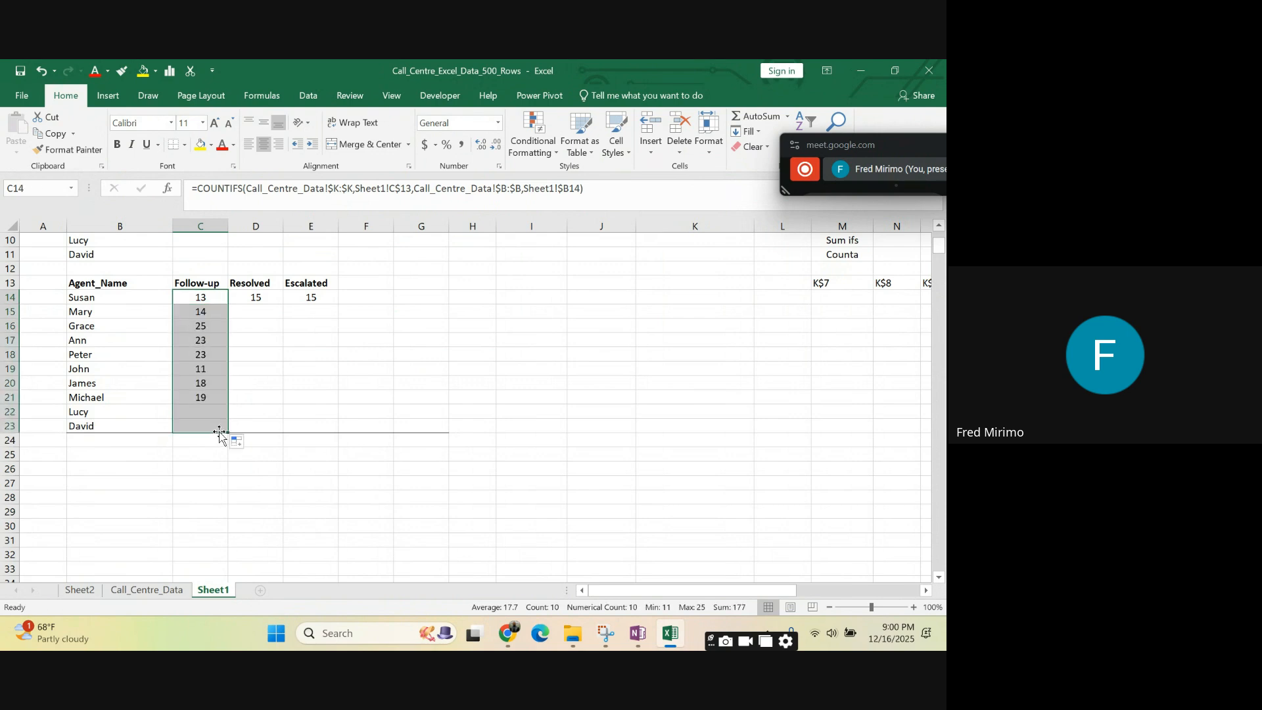
{"action": "left_click", "coordinate": [299, 397]}
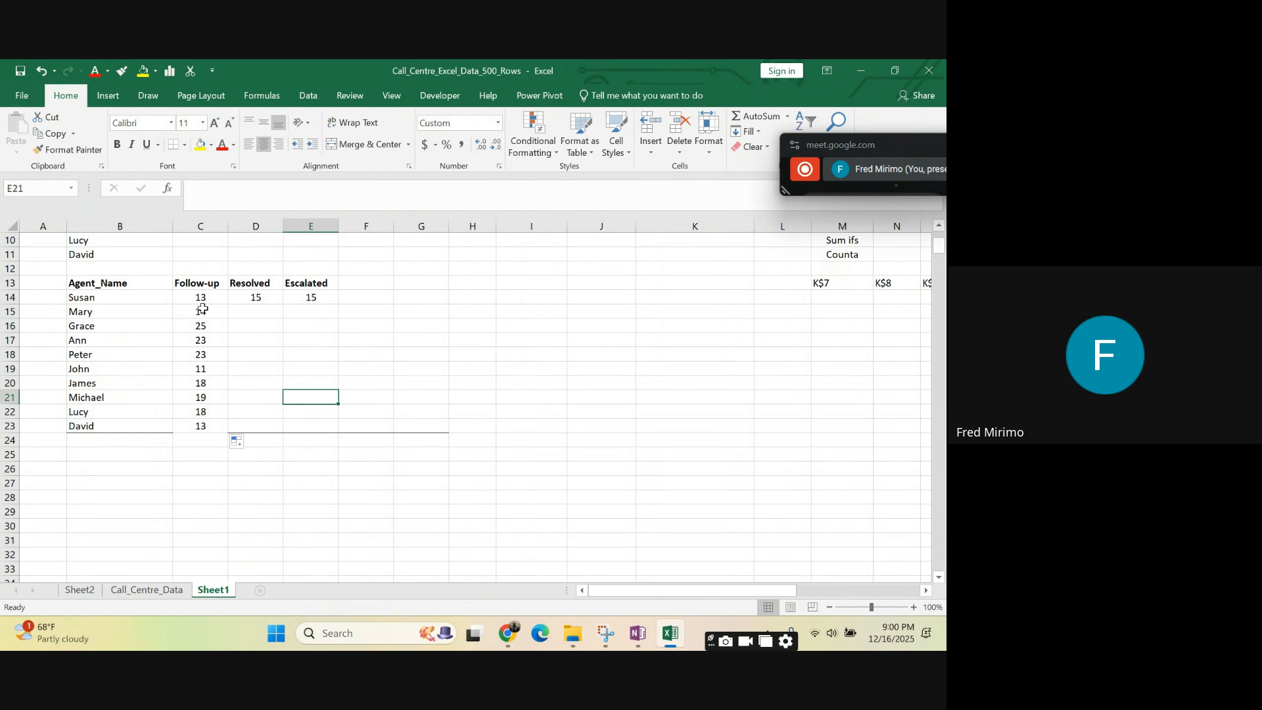
- Fill the COUNTIFS formulas in C15:C23 across to column E for the Resolved and Escalated counts
{"action": "left_click_drag", "start_coordinate": [202, 309], "coordinate": [221, 426]}
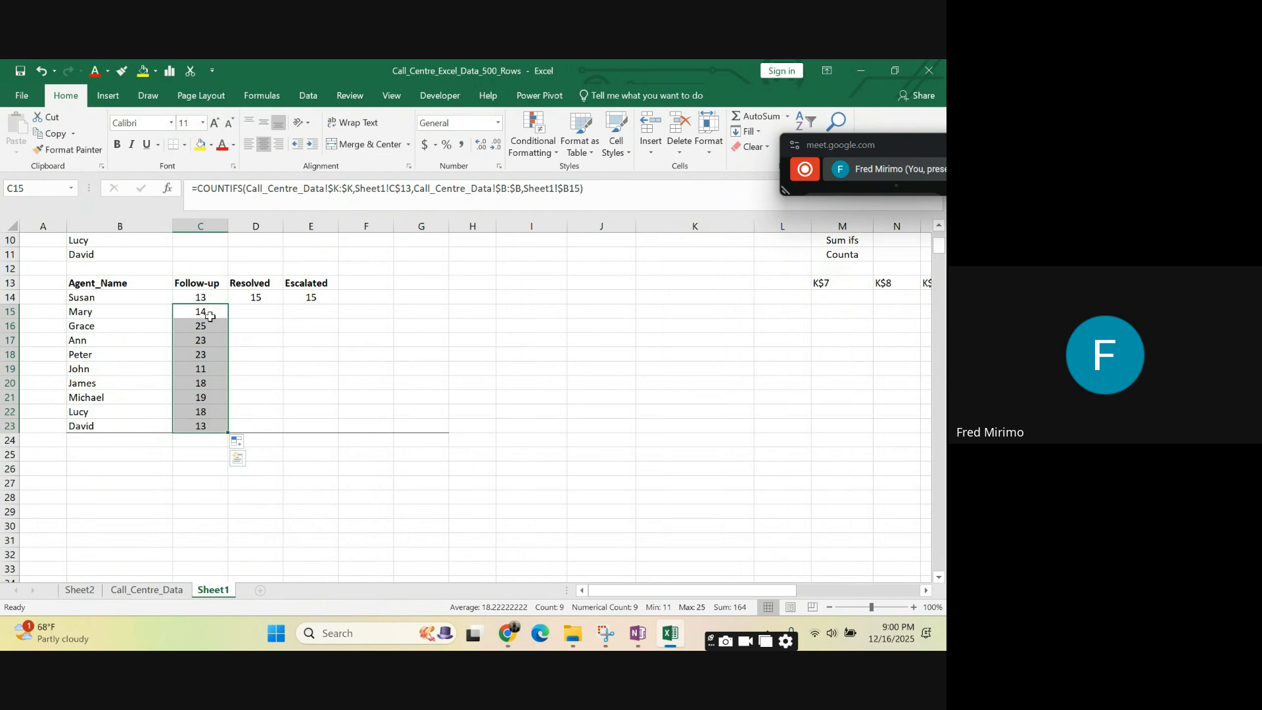
{"action": "left_click_drag", "start_coordinate": [301, 369], "coordinate": [292, 358]}
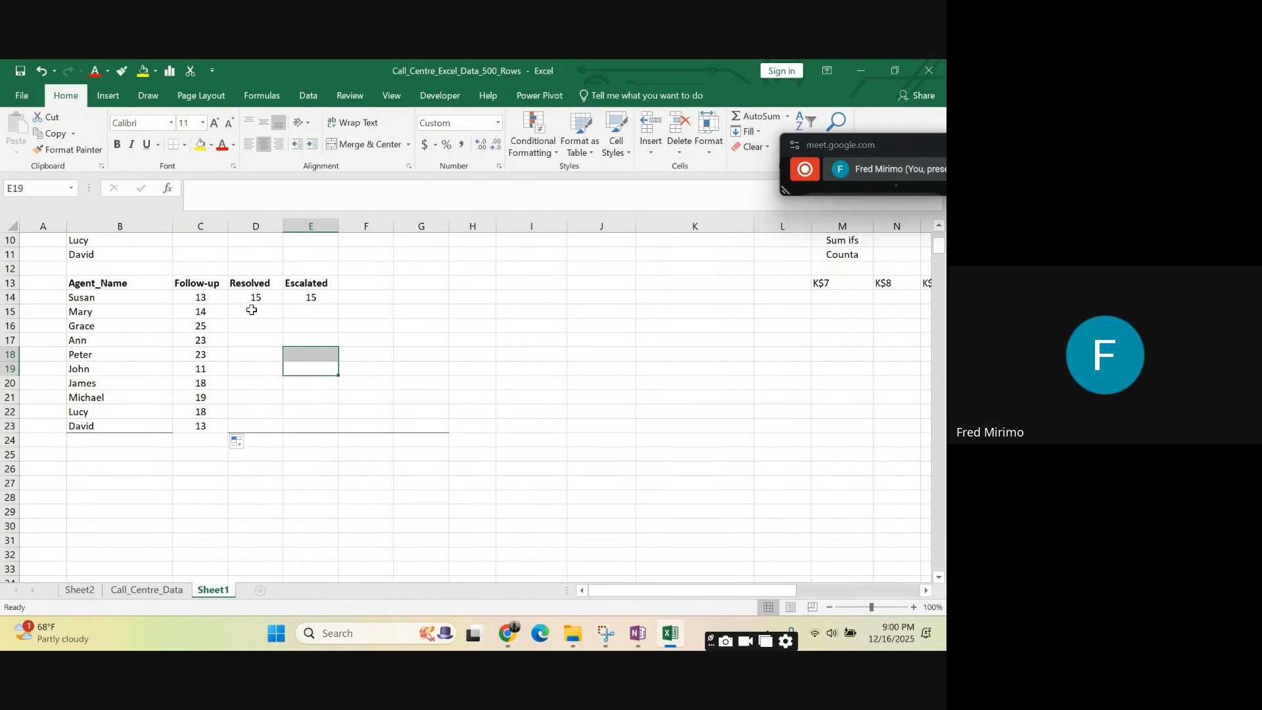
{"action": "left_click_drag", "start_coordinate": [246, 284], "coordinate": [303, 284]}
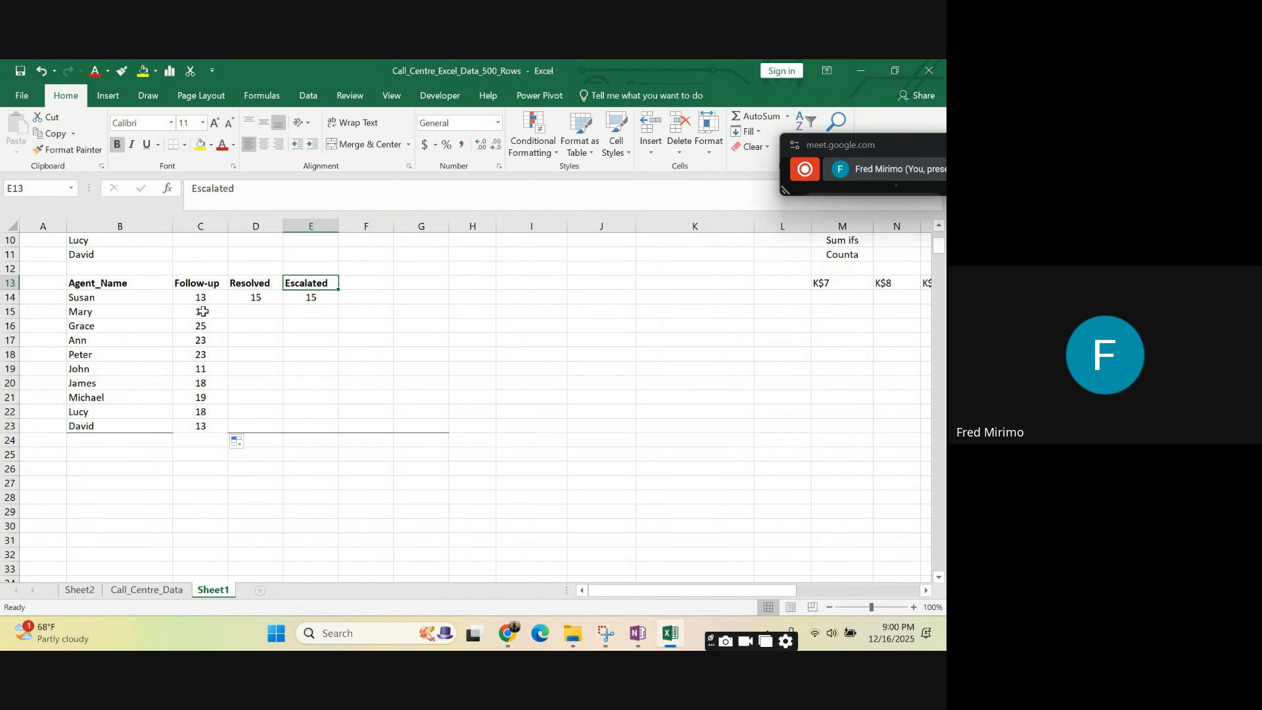
{"action": "left_click_drag", "start_coordinate": [203, 312], "coordinate": [316, 429]}
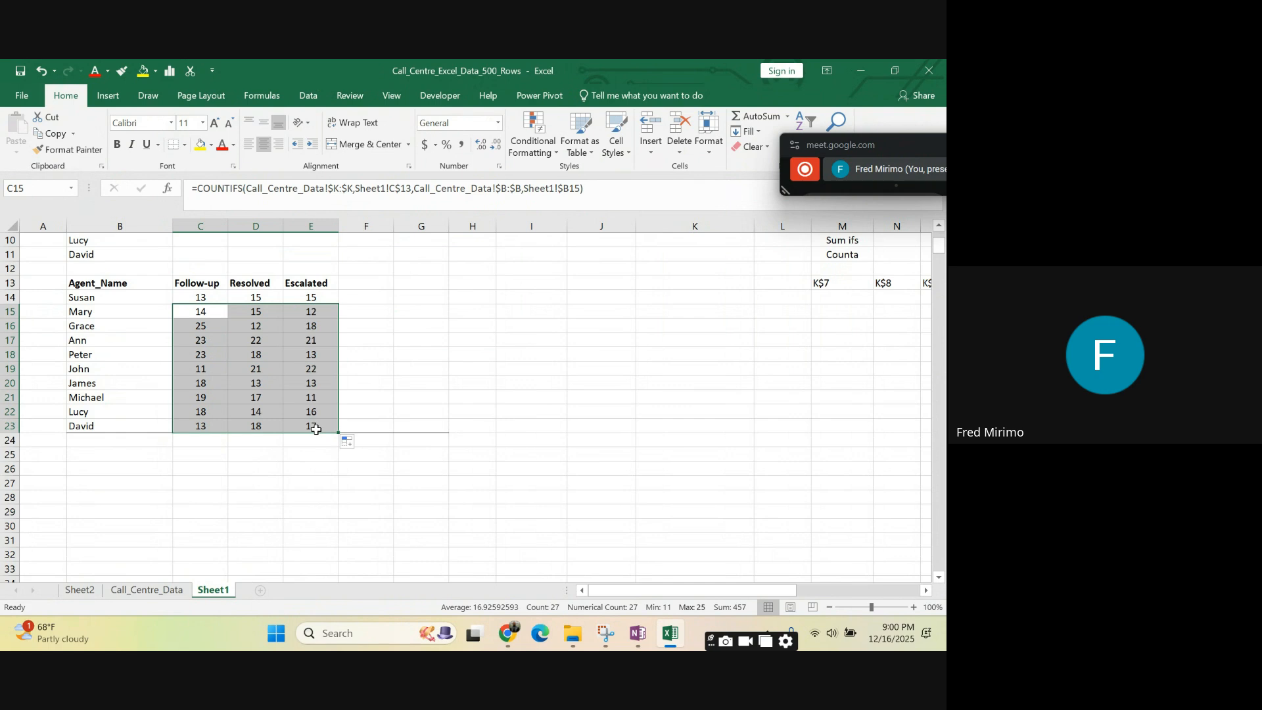
{"action": "left_click", "coordinate": [437, 374]}
{"action": "left_click", "coordinate": [506, 370]}
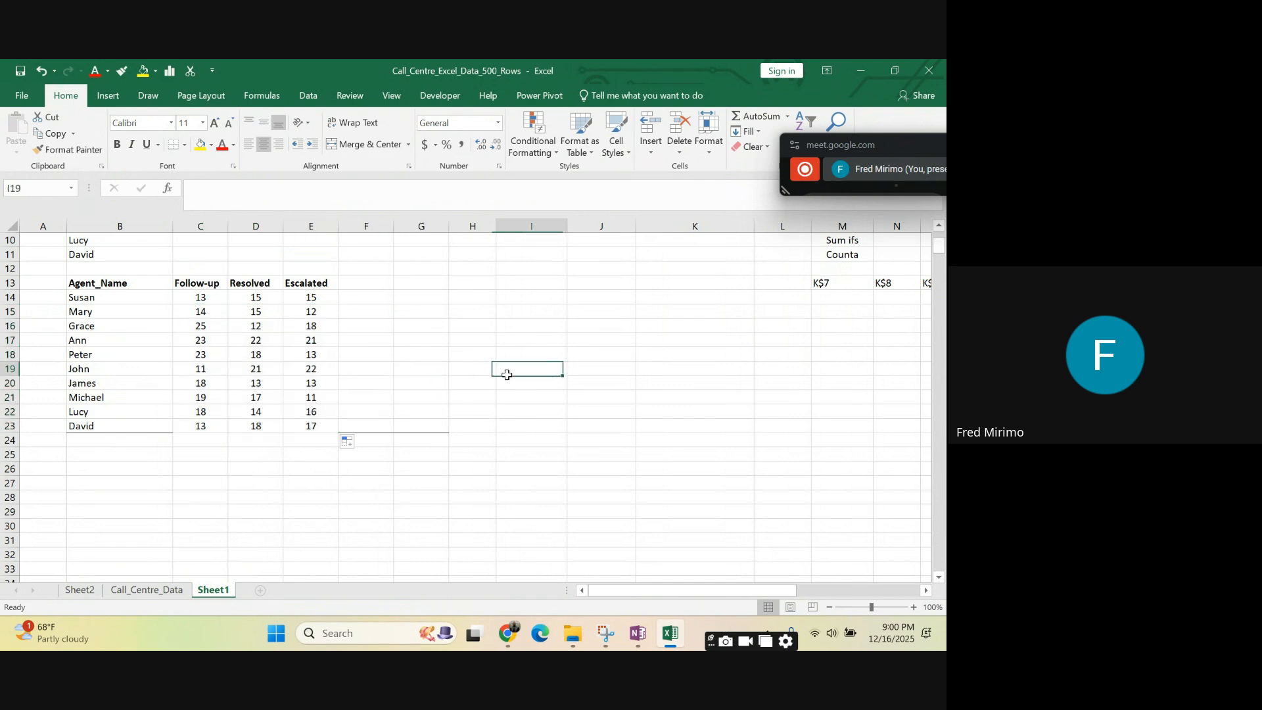
- Check the COUNTIFS formula in E19 and the combined sum of the counts in C14:E23
{"action": "left_click", "coordinate": [308, 363]}
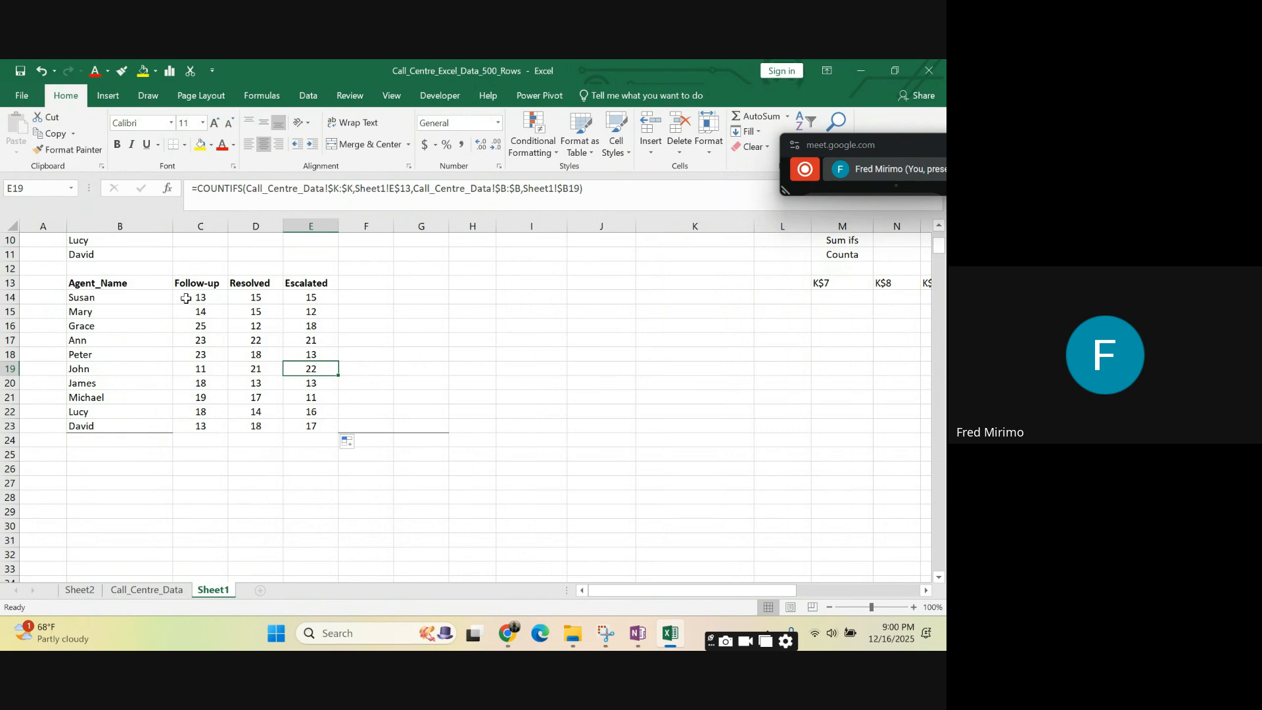
{"action": "left_click_drag", "start_coordinate": [185, 297], "coordinate": [290, 426]}
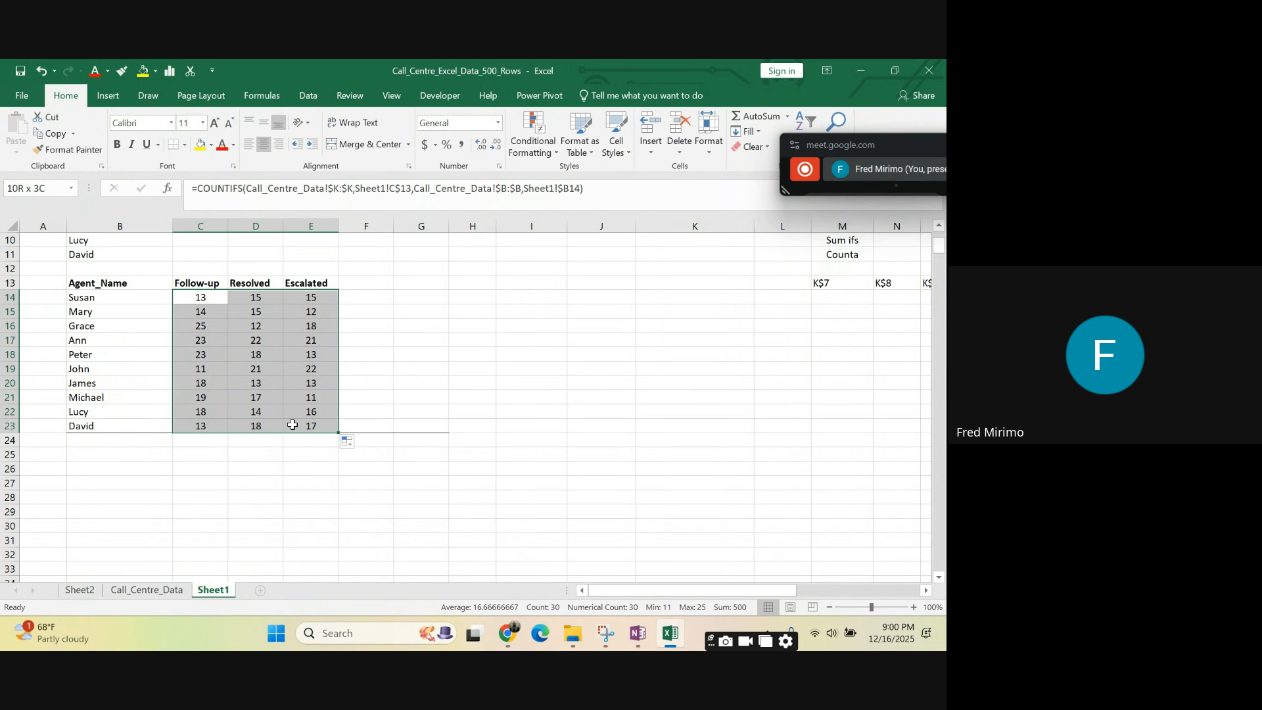
{"action": "left_click", "coordinate": [401, 396]}
{"action": "left_click", "coordinate": [188, 441]}
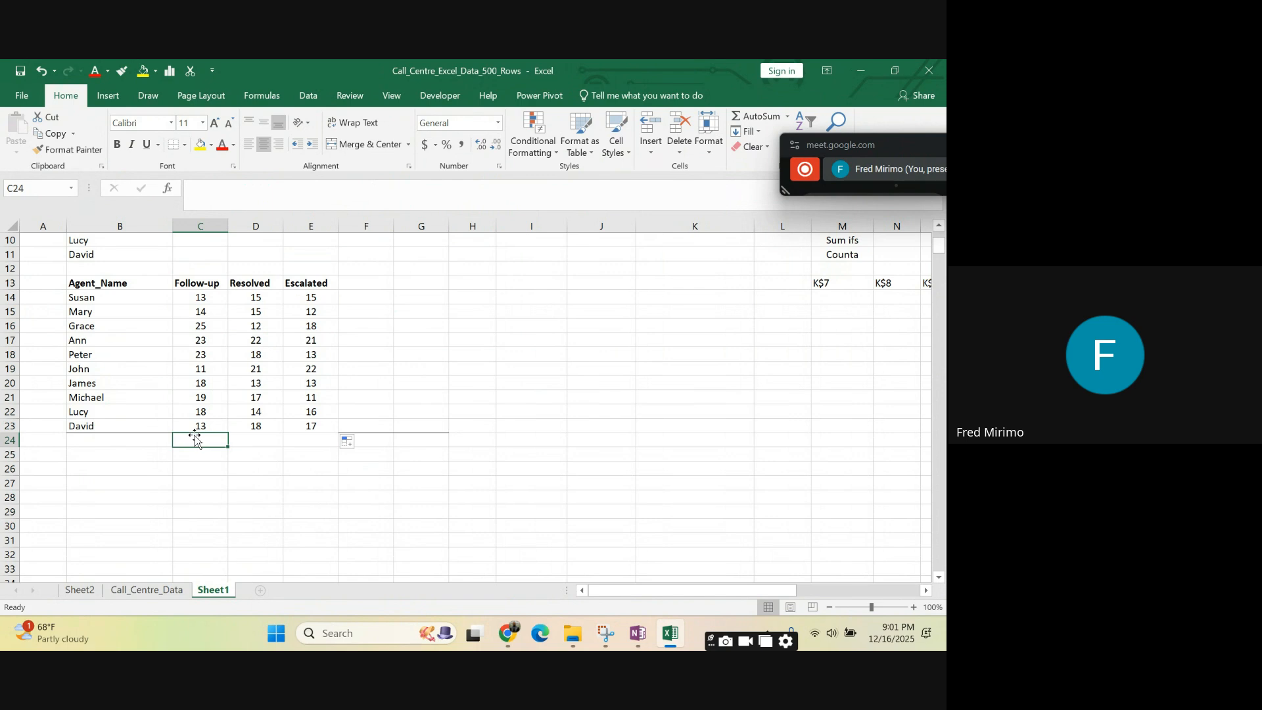
{"action": "left_click", "coordinate": [213, 297]}
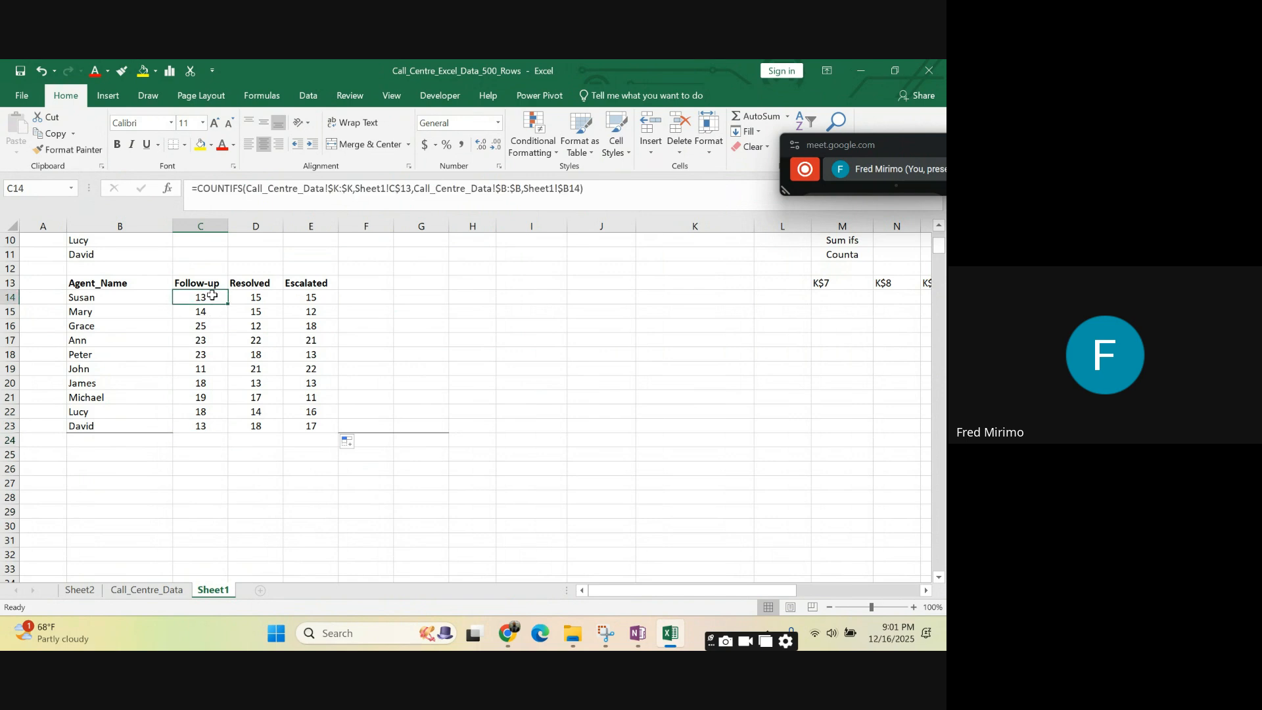
{"action": "left_click", "coordinate": [192, 438]}
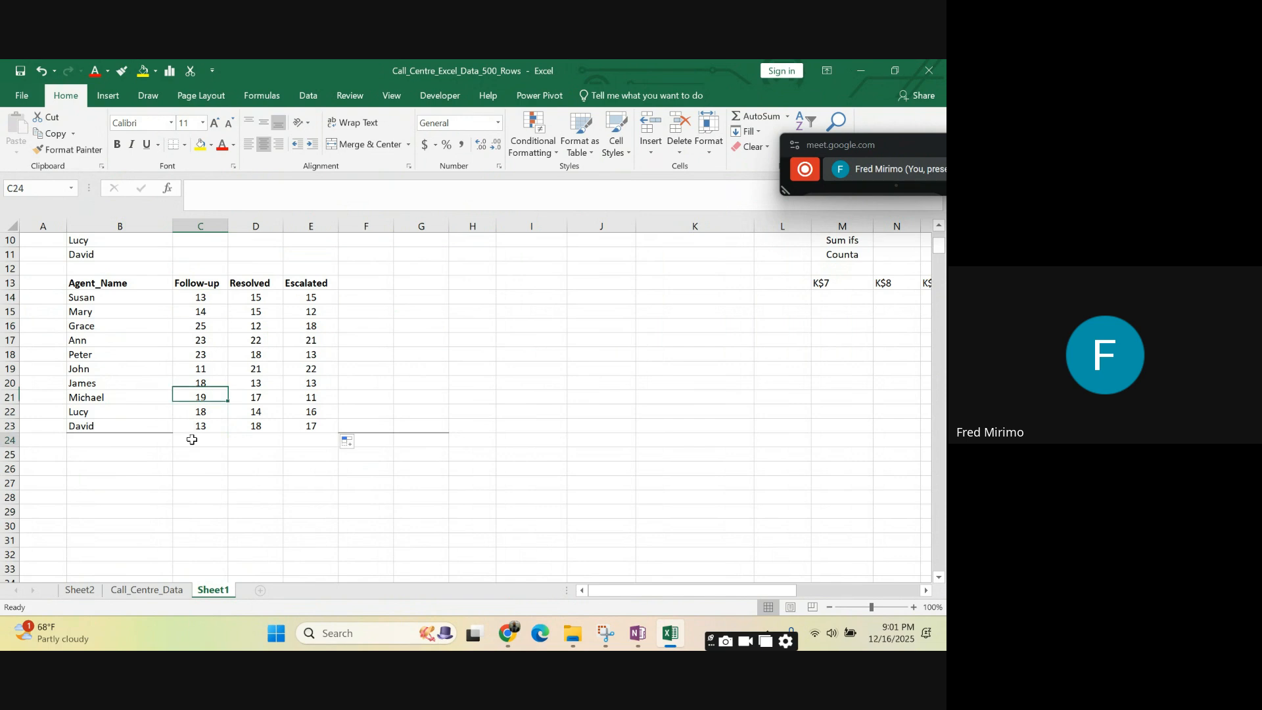
{"action": "type", "text": "="}
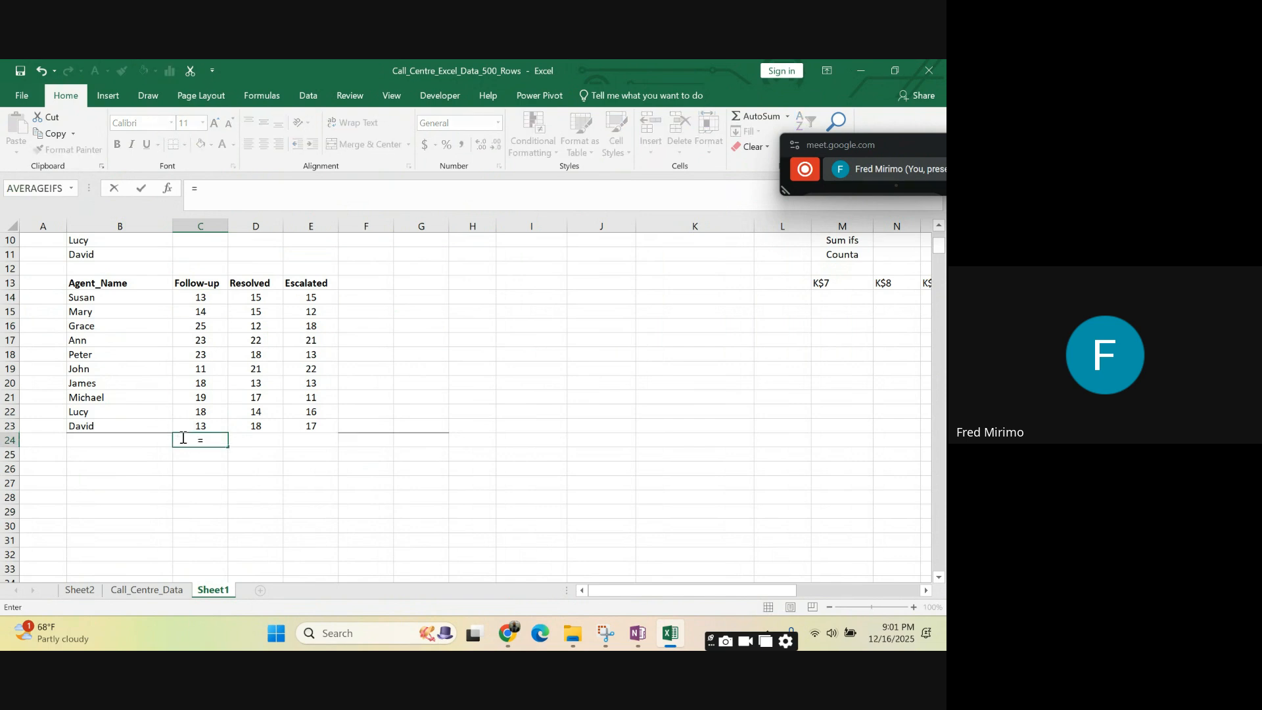
{"action": "key", "text": "Escape"}
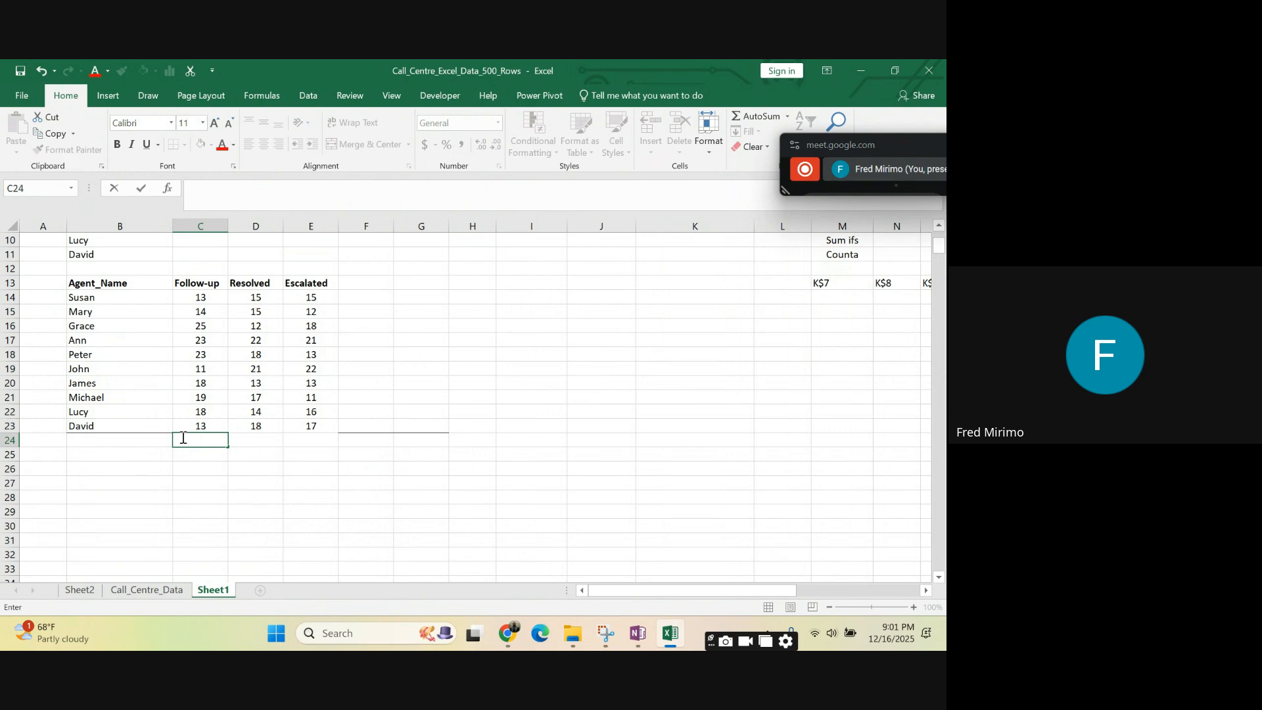
{"action": "left_click", "coordinate": [306, 484]}
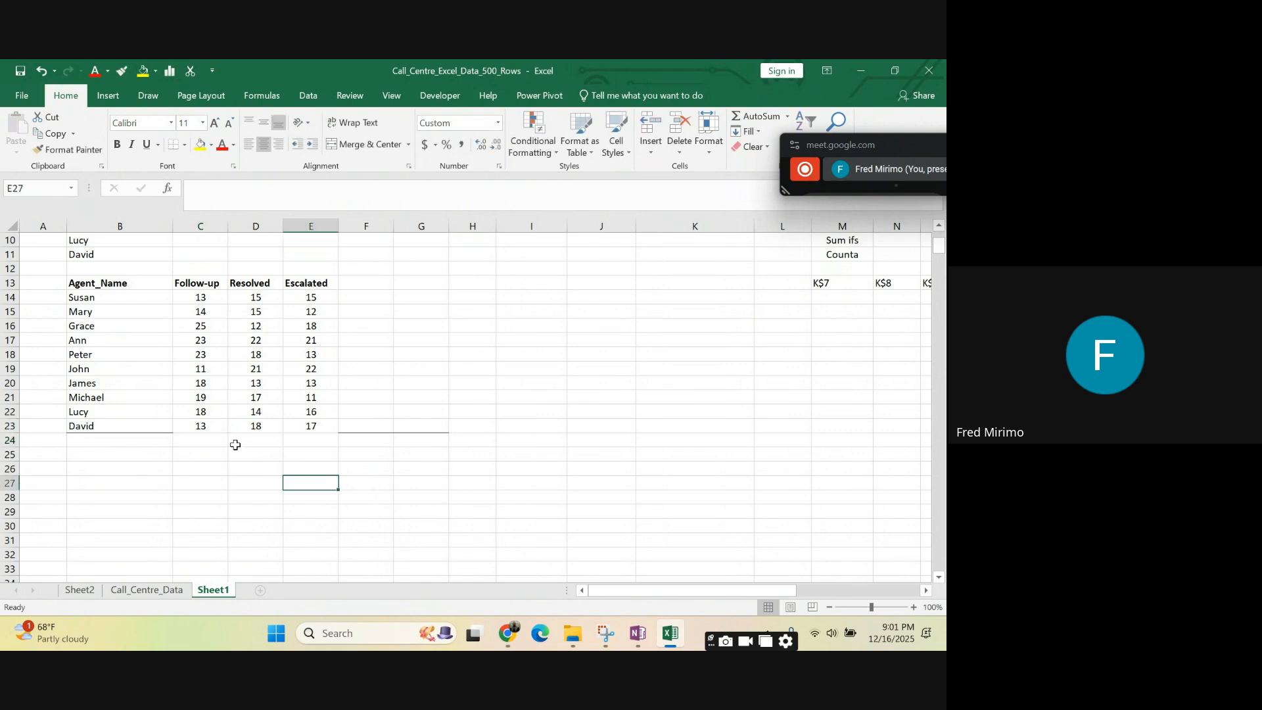
- Total the Follow-up counts in C24 with the formula =SUM(C14:C23)
{"action": "left_click", "coordinate": [211, 442]}
{"action": "type", "text": "="}
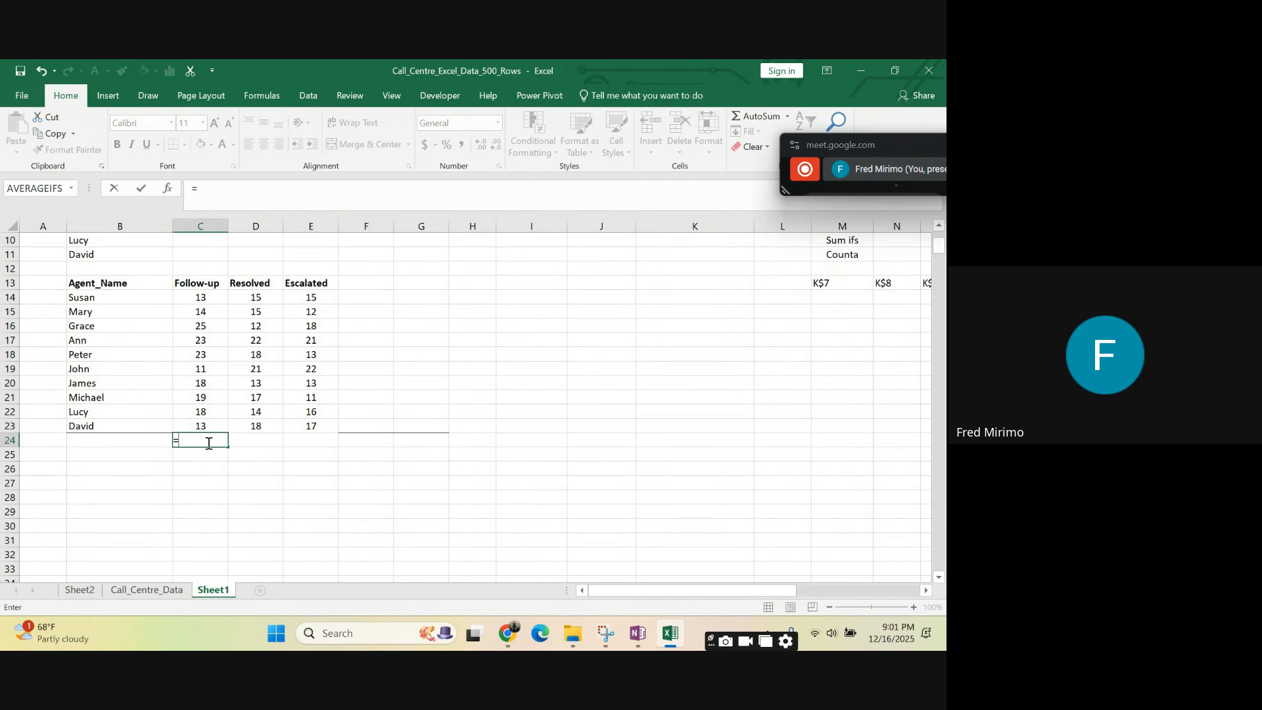
{"action": "type", "text": "SUM"}
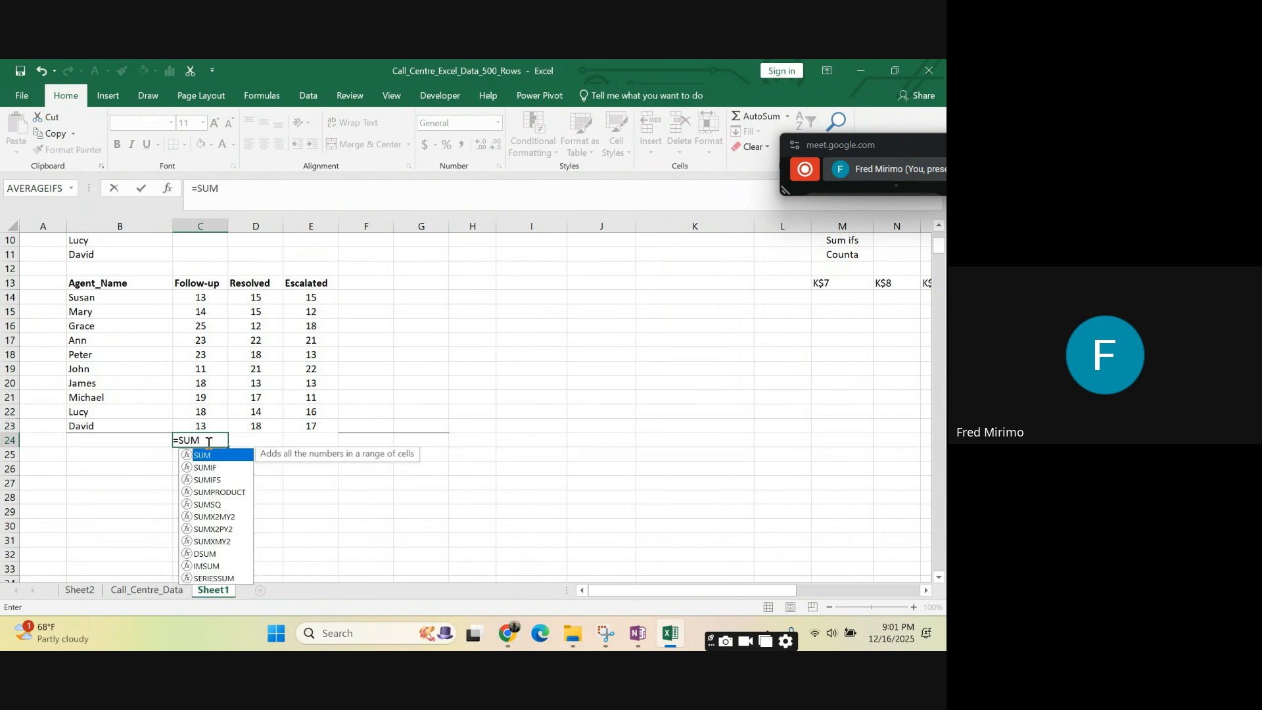
{"action": "double_click", "coordinate": [228, 459]}
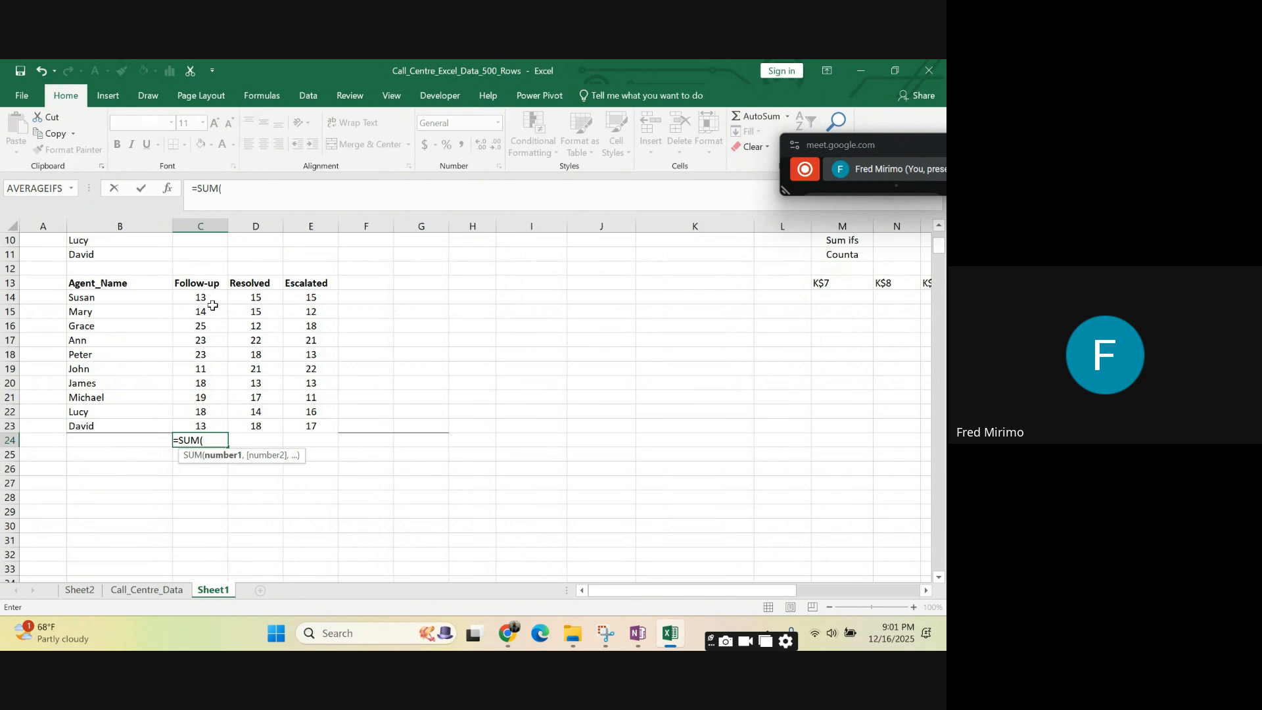
{"action": "left_click_drag", "start_coordinate": [209, 298], "coordinate": [206, 423]}
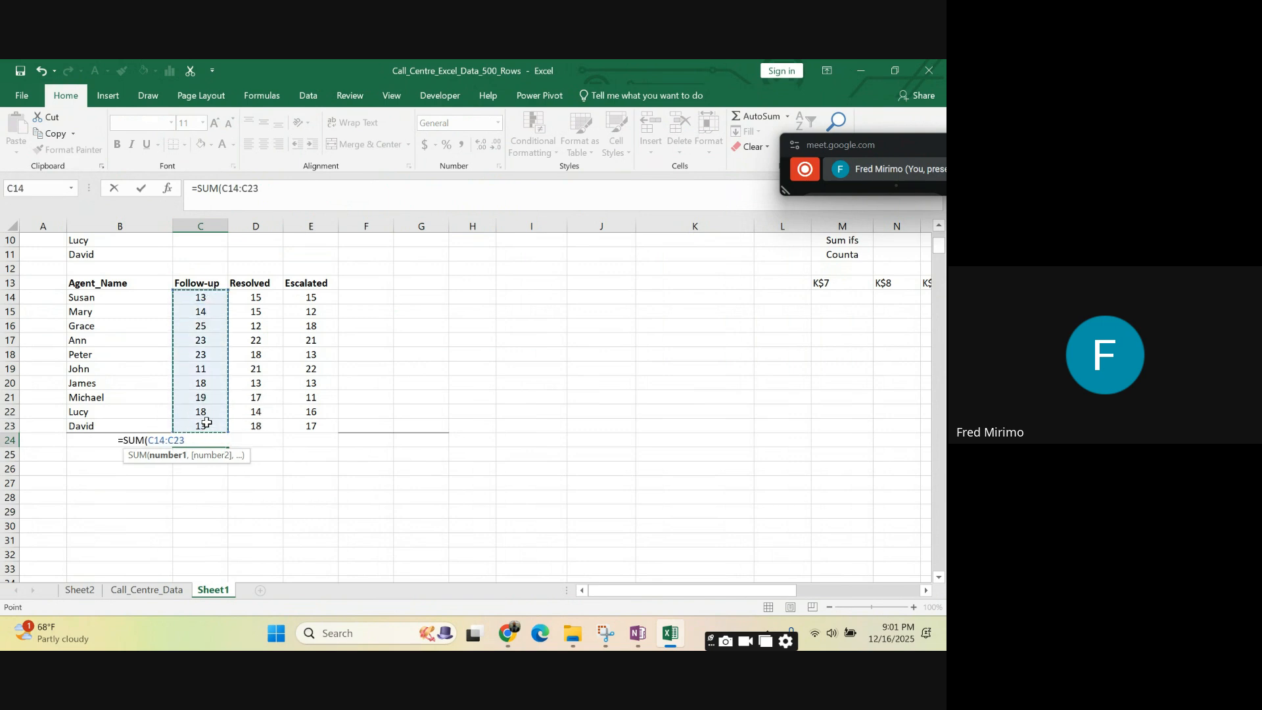
{"action": "type", "text": ")"}
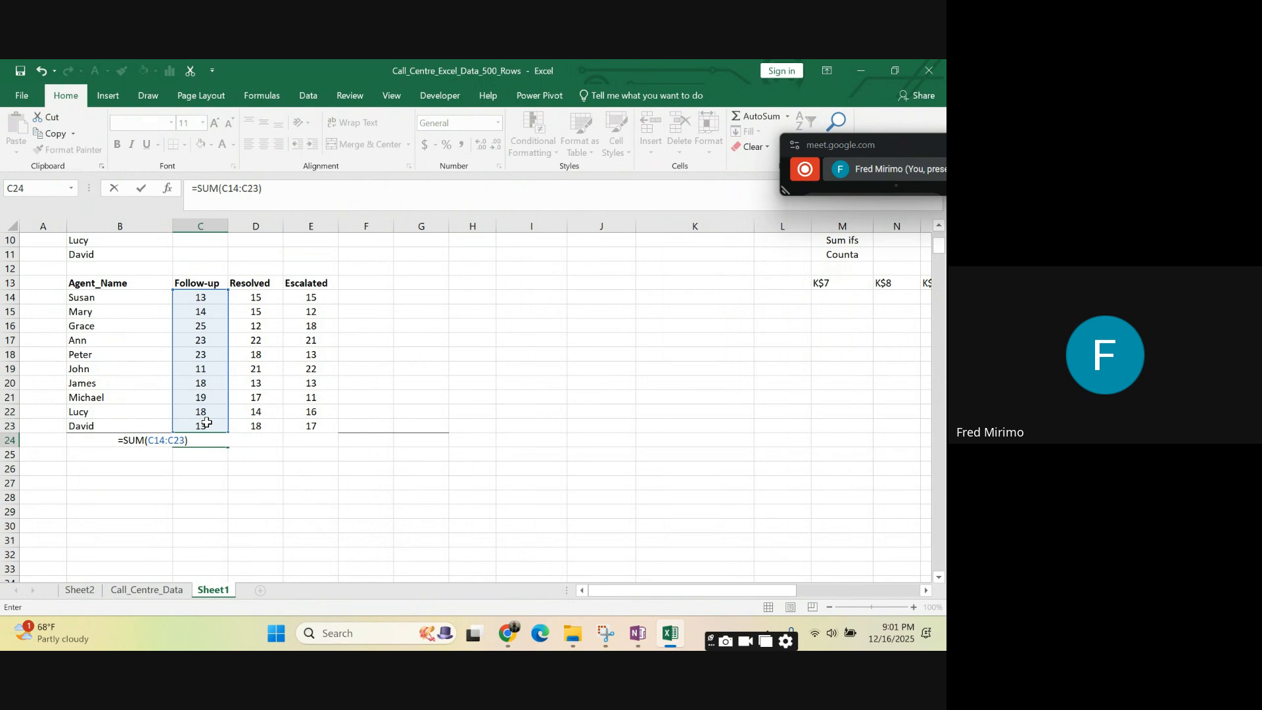
{"action": "key", "text": "Return"}
- Fill the SUM formula from C24 across to E24 to total the Resolved and Escalated columns
{"action": "left_click", "coordinate": [212, 442]}
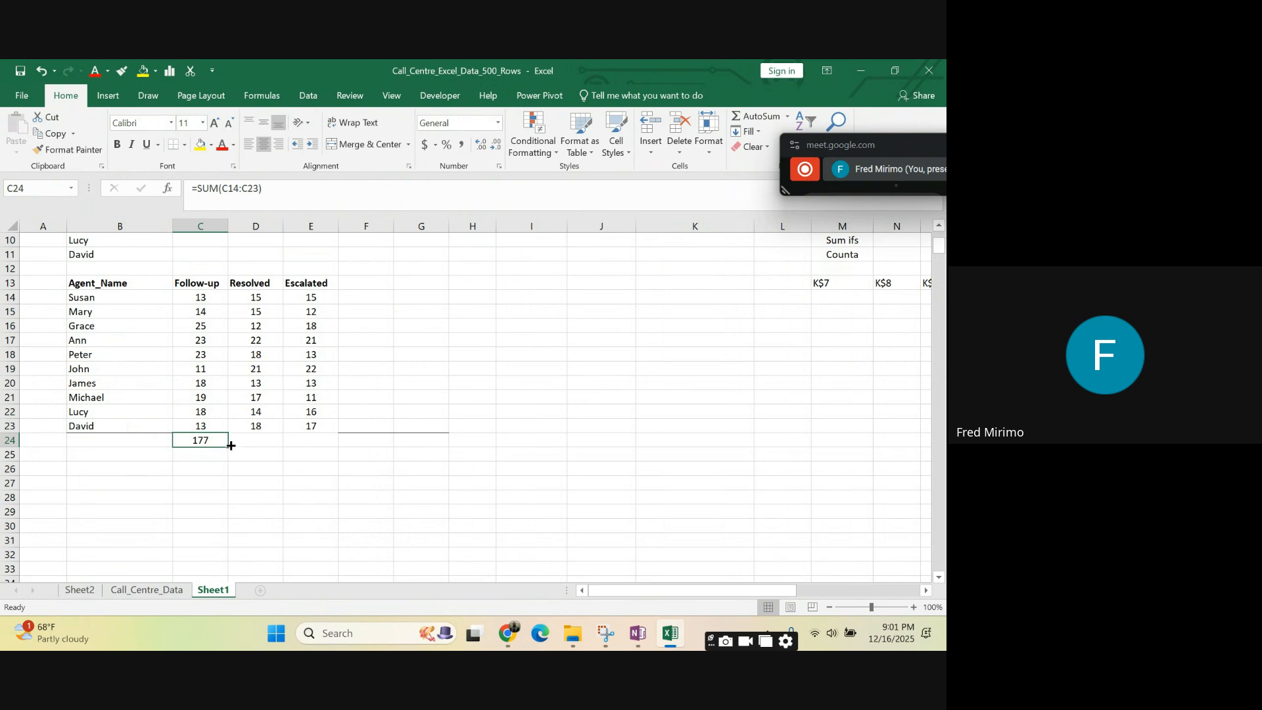
{"action": "left_click_drag", "start_coordinate": [232, 449], "coordinate": [322, 456]}
{"action": "left_click", "coordinate": [412, 366]}
{"action": "left_click", "coordinate": [479, 362]}
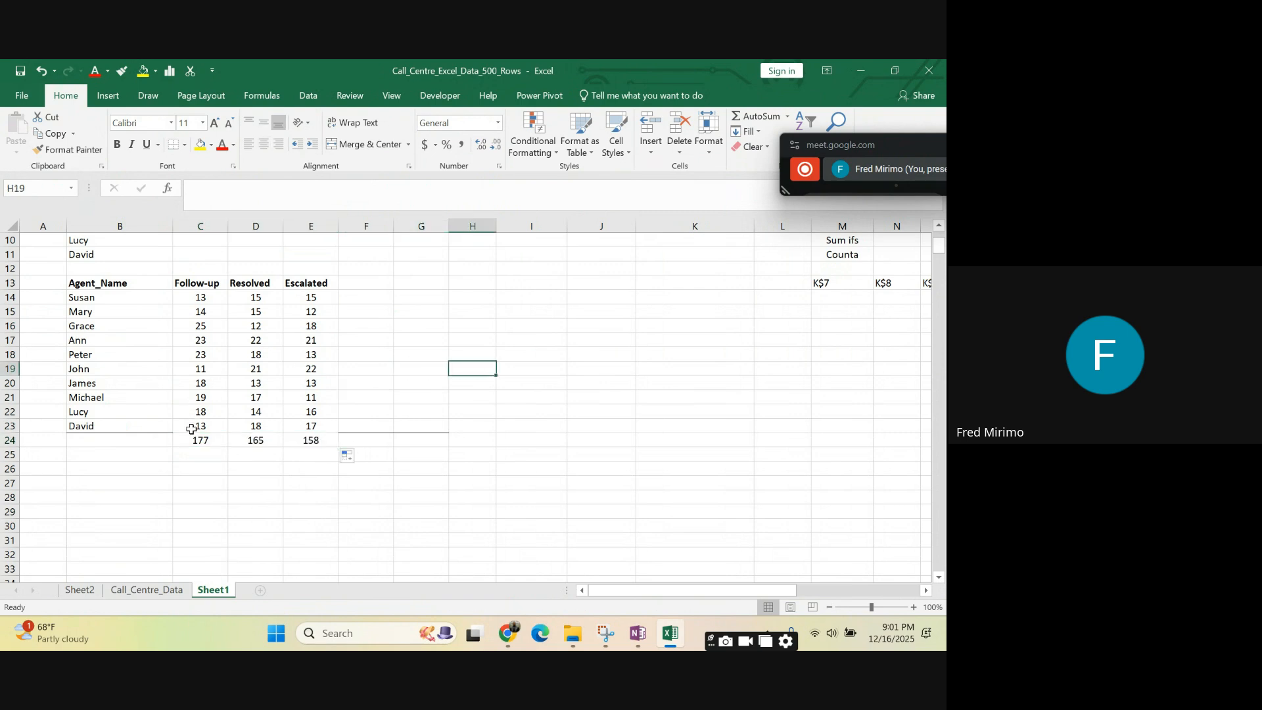
- Label the totals row in B24 as Total Calls
{"action": "left_click", "coordinate": [115, 441]}
{"action": "type", "text": "tal Calls"}
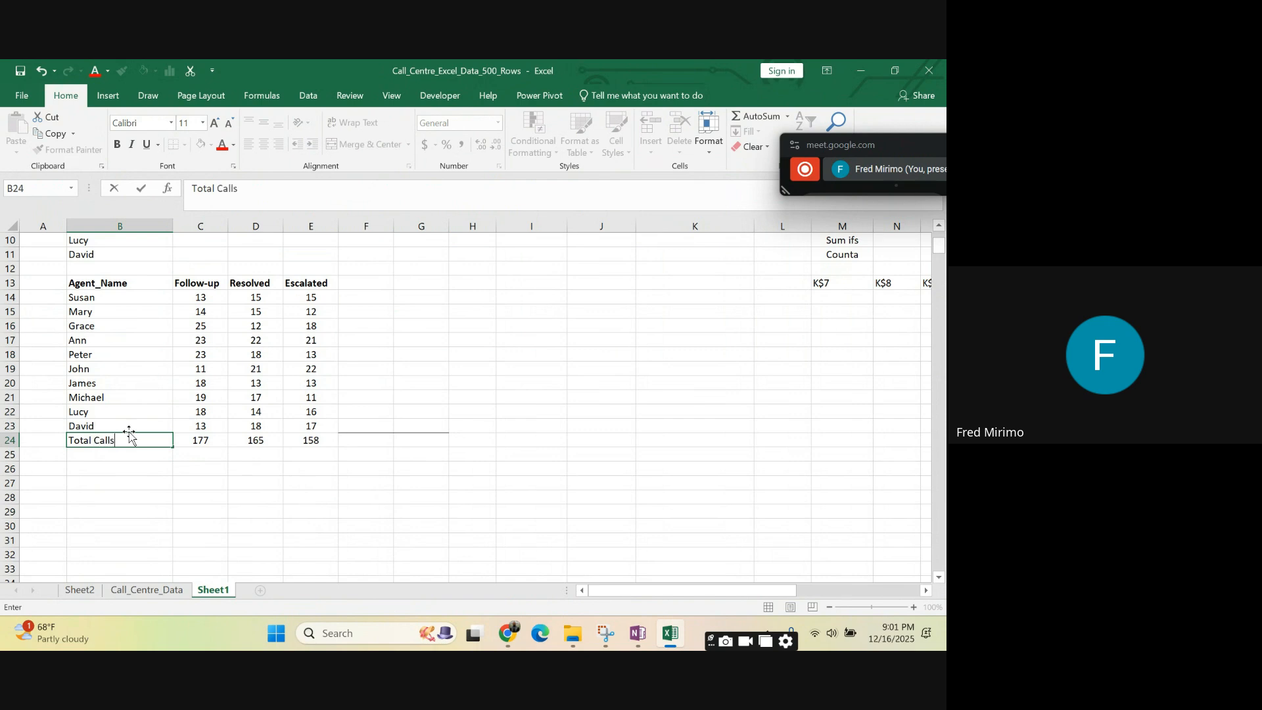
{"action": "left_click", "coordinate": [372, 329]}
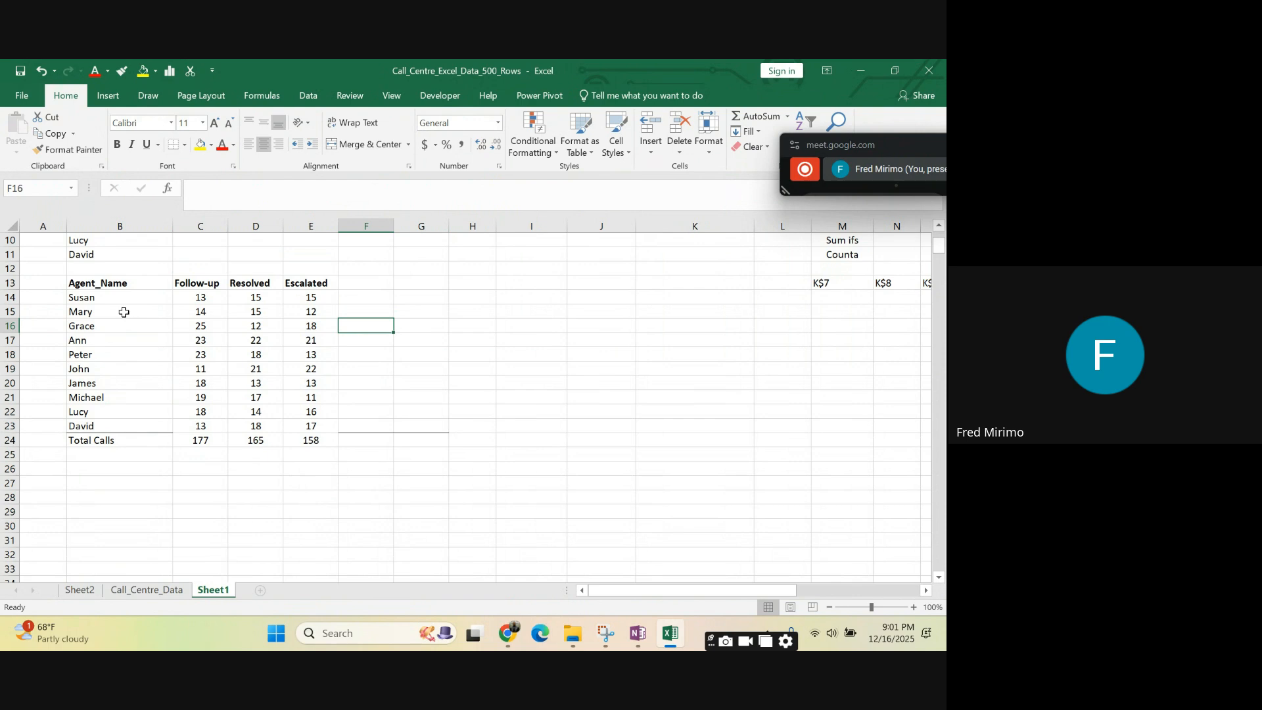
- Examine the SUM formula in C24 and the combined sum of the totals in C24:E24
{"action": "left_click", "coordinate": [119, 446]}
{"action": "left_click", "coordinate": [224, 439]}
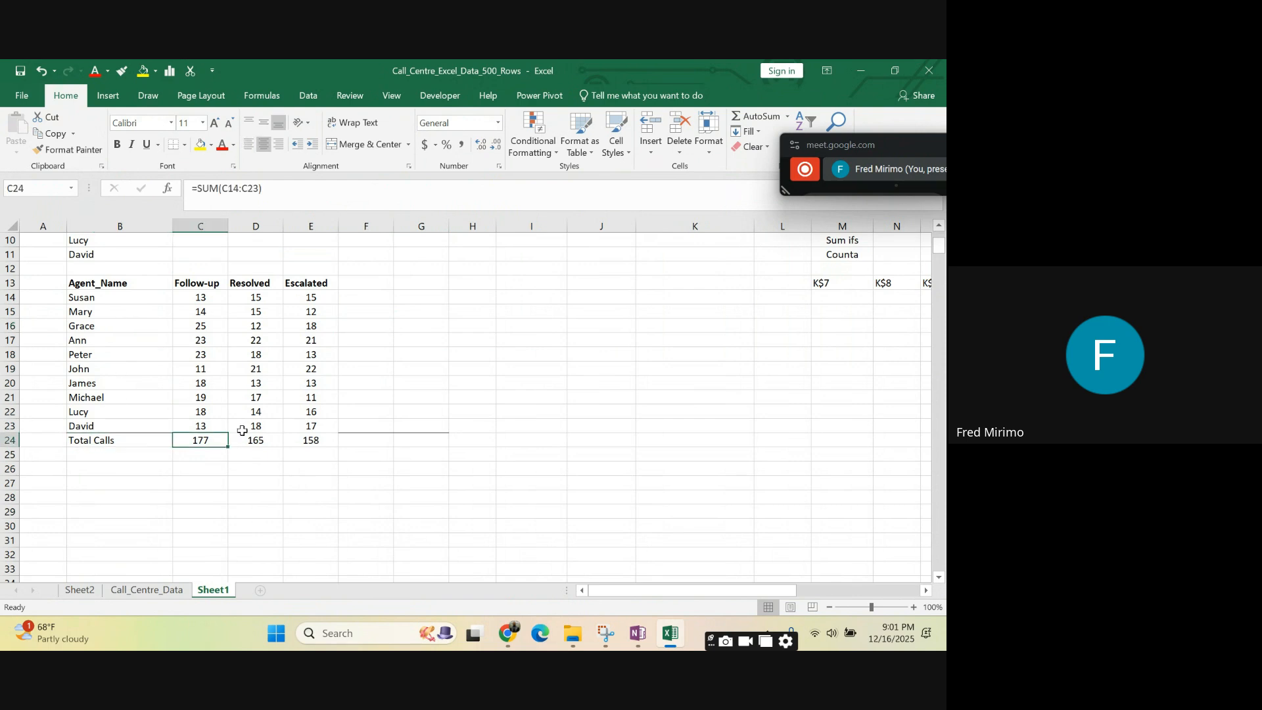
{"action": "left_click", "coordinate": [400, 399]}
{"action": "left_click_drag", "start_coordinate": [201, 441], "coordinate": [318, 441]}
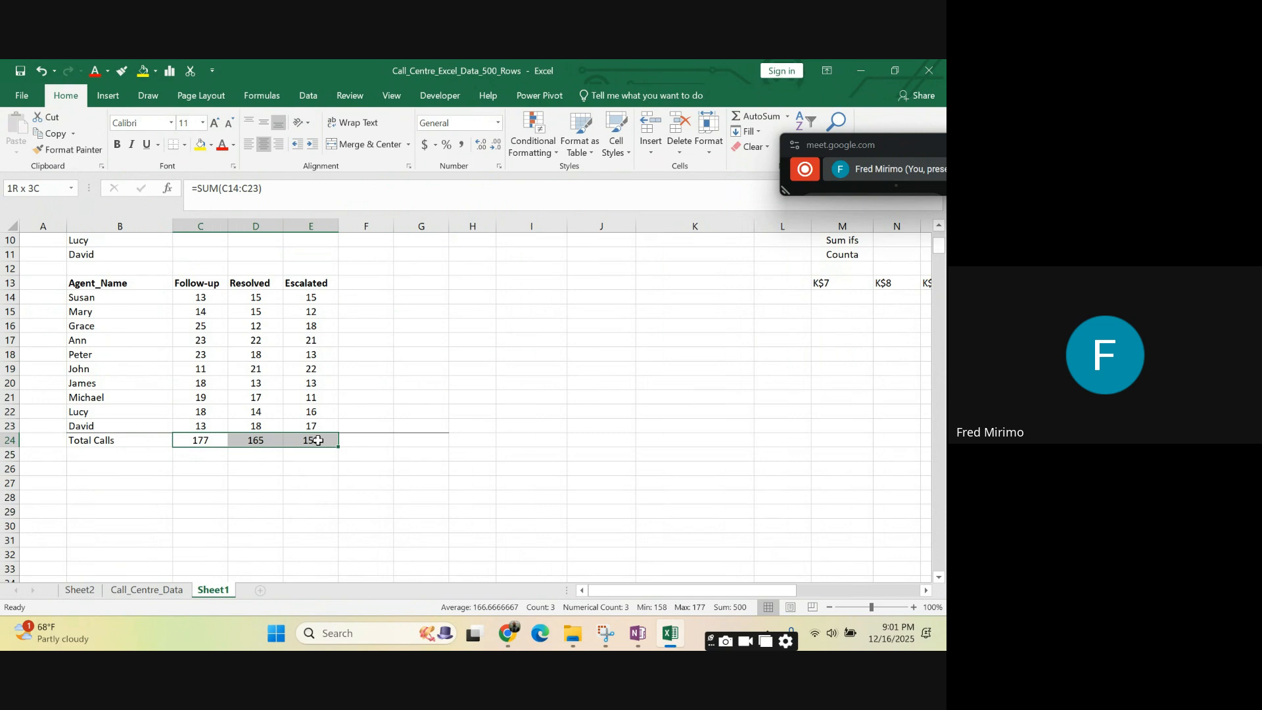
{"action": "left_click", "coordinate": [641, 457]}
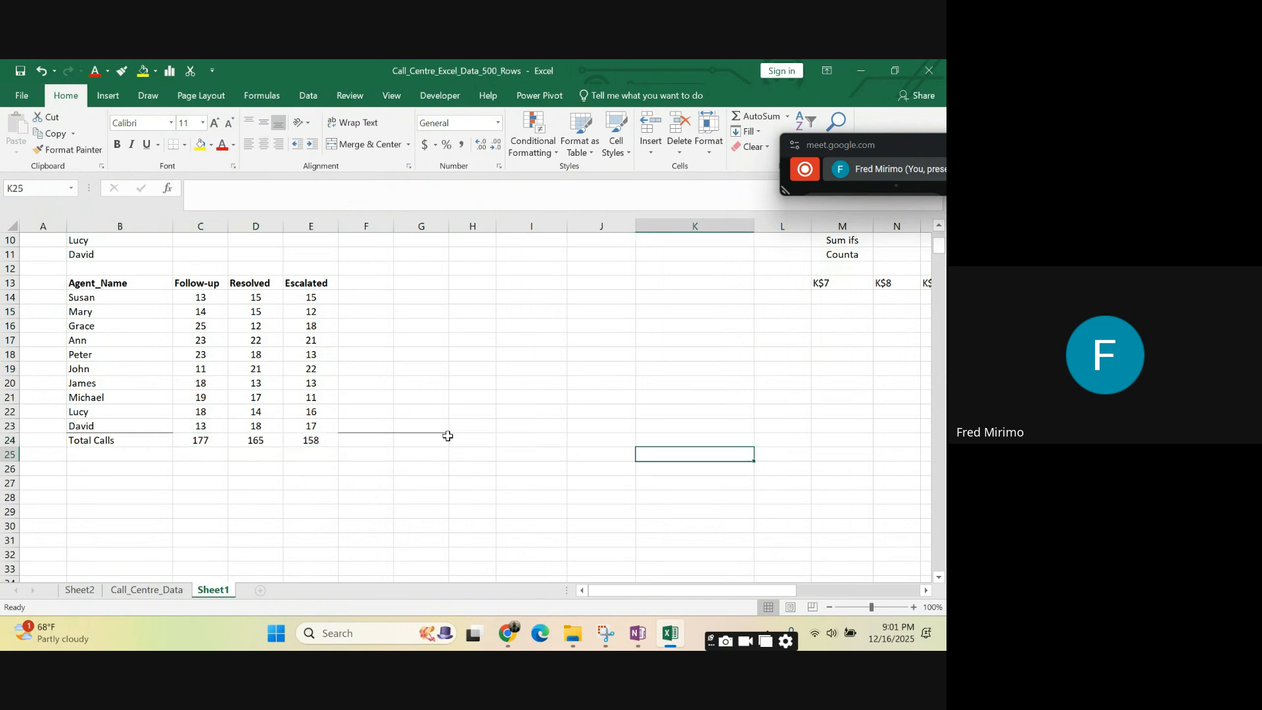
{"action": "left_click_drag", "start_coordinate": [315, 445], "coordinate": [207, 441]}
{"action": "left_click", "coordinate": [361, 325]}
{"action": "left_click", "coordinate": [429, 313]}
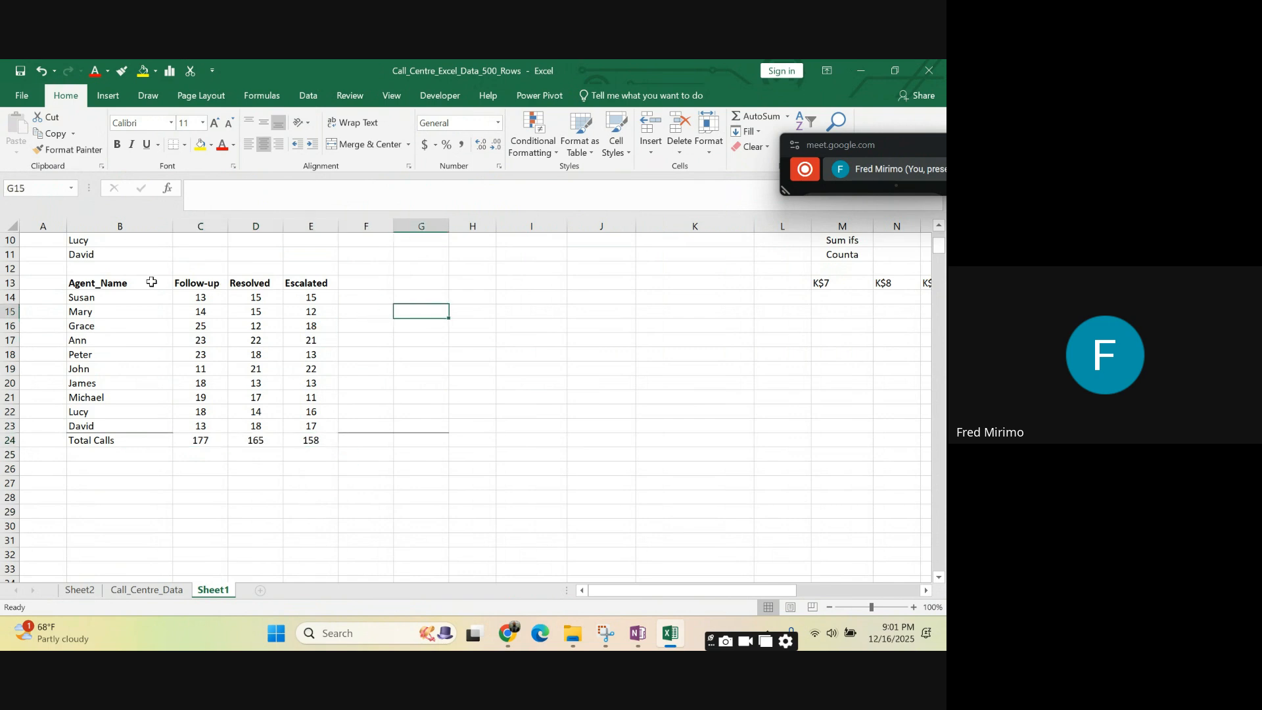
- Center the contents of the agent summary table B13:E24 horizontally
{"action": "left_click_drag", "start_coordinate": [88, 283], "coordinate": [312, 432]}
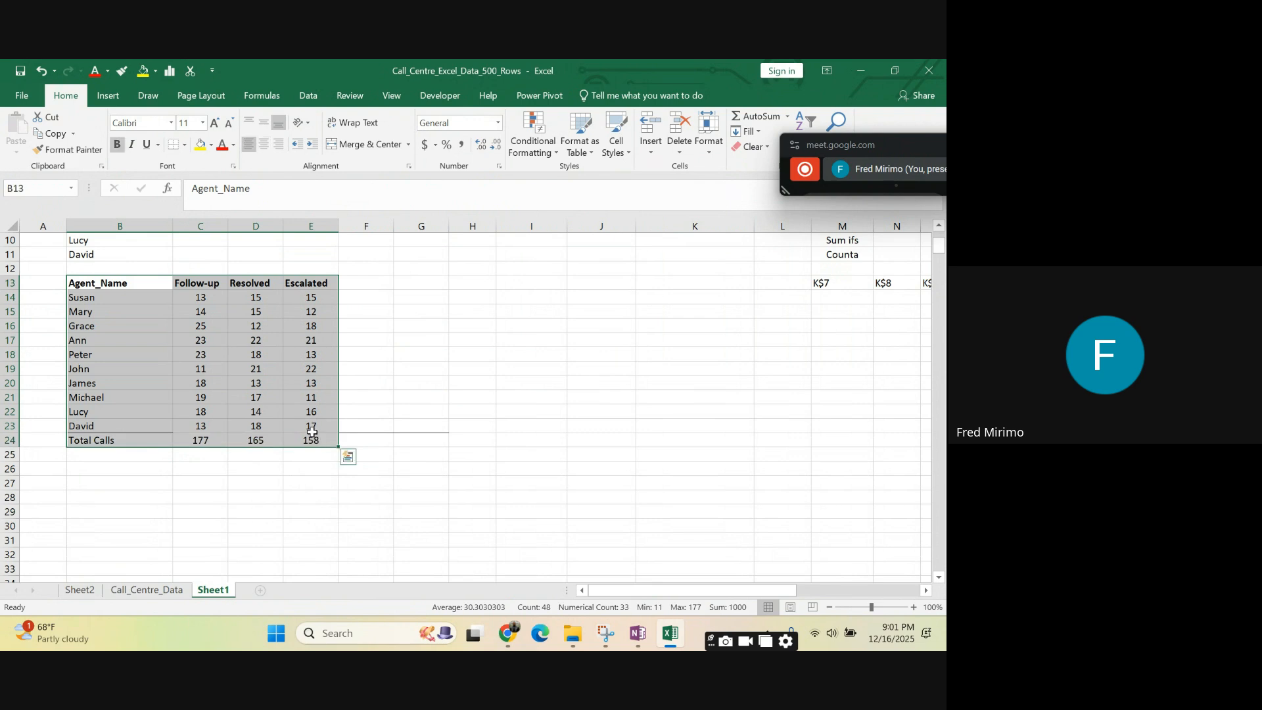
{"action": "left_click", "coordinate": [264, 145]}
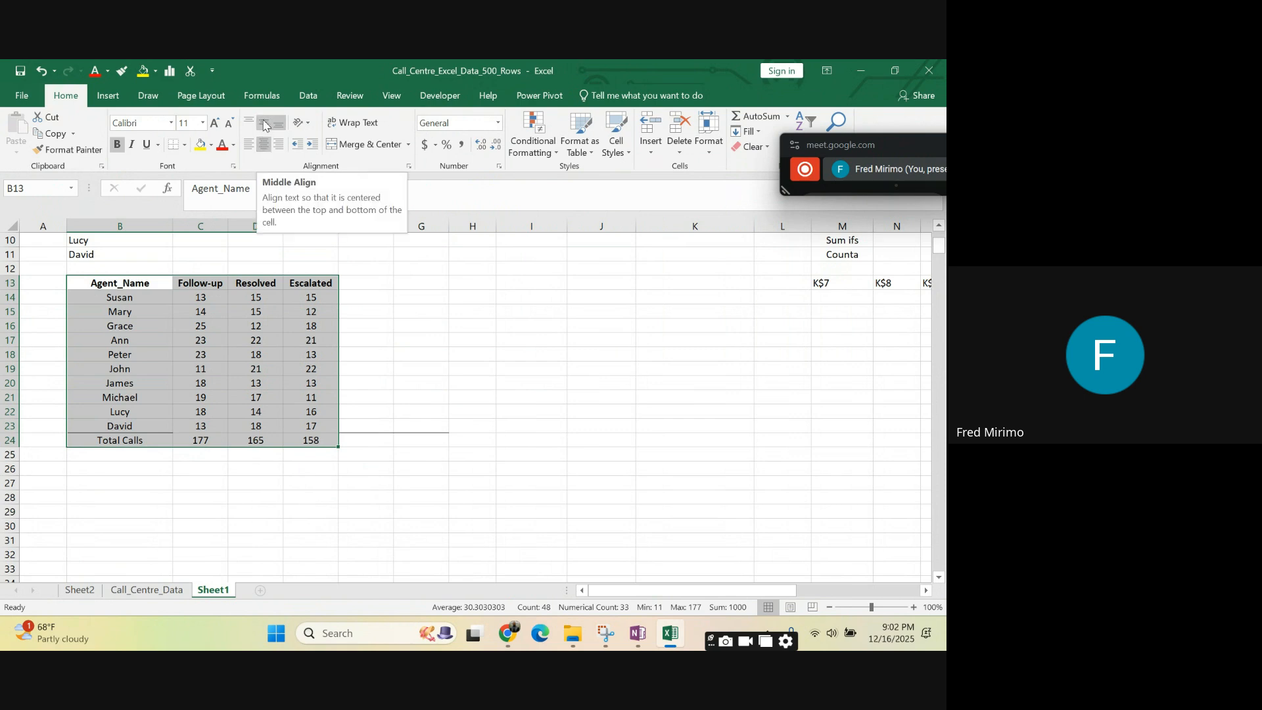
{"action": "left_click", "coordinate": [639, 353]}
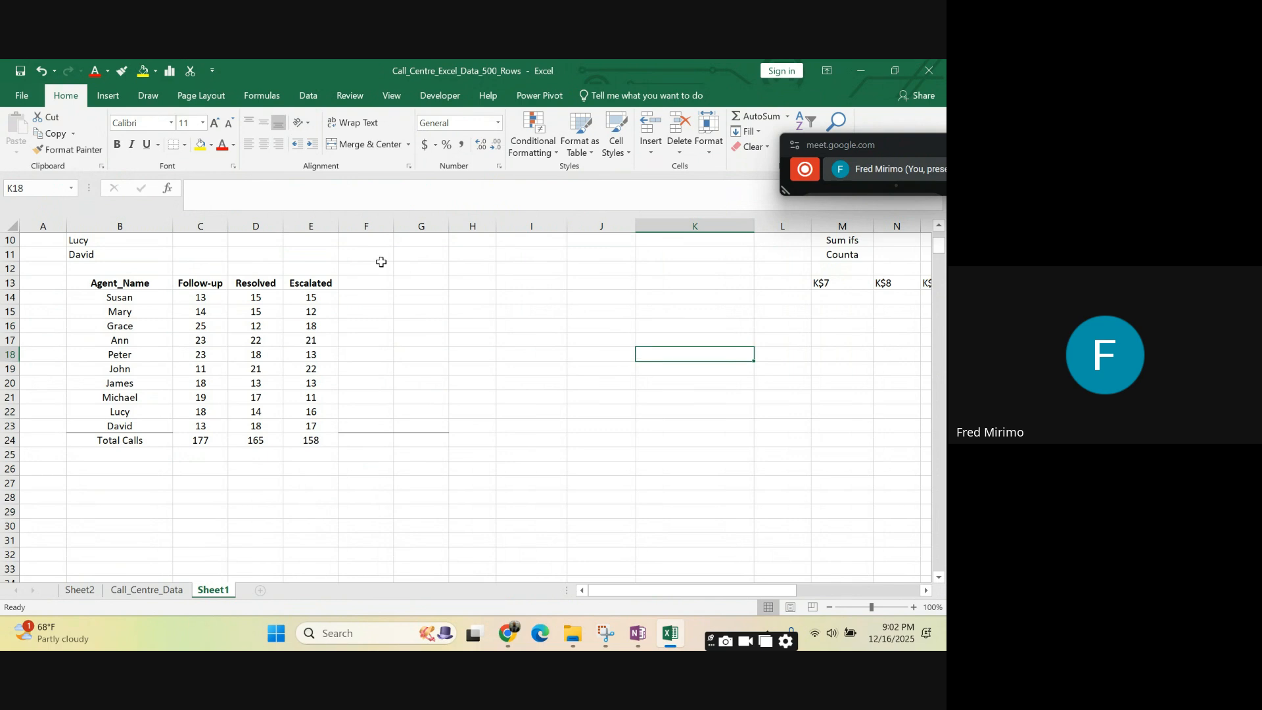
- Left-align the contents of column B, including the agent names and the Total Calls label
{"action": "left_click", "coordinate": [212, 355]}
{"action": "left_click", "coordinate": [131, 220]}
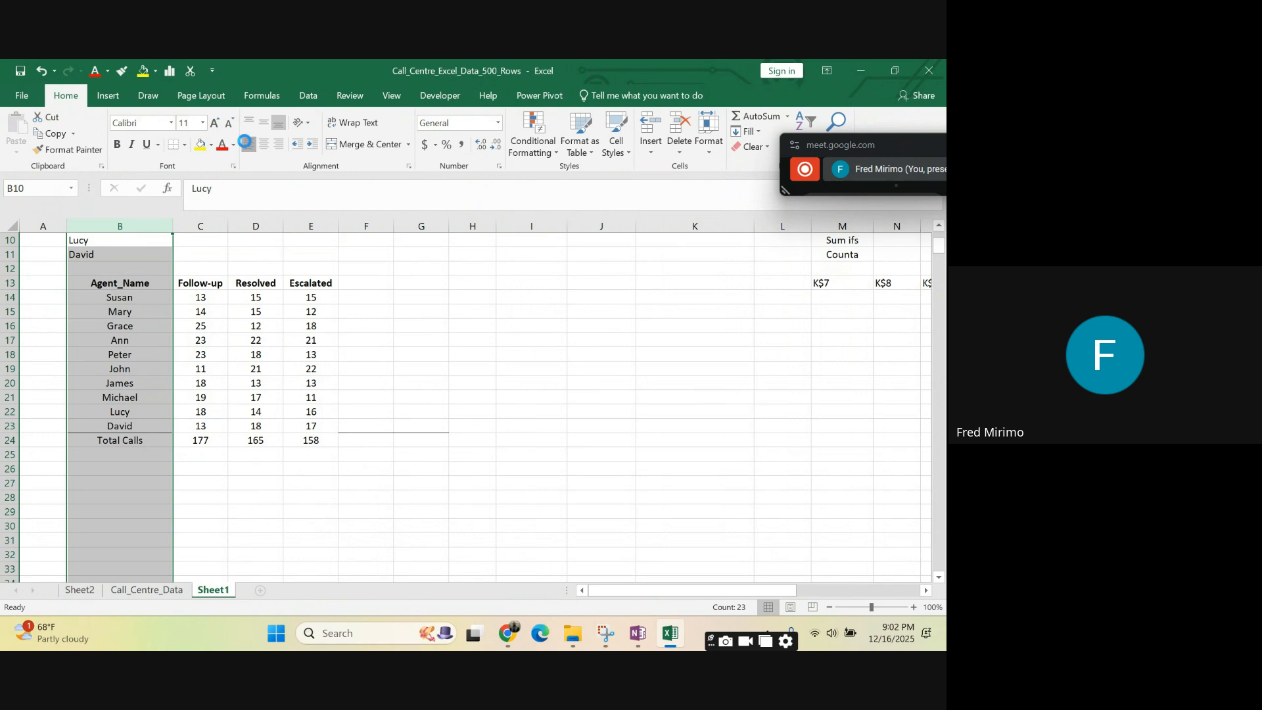
{"action": "left_click", "coordinate": [249, 144]}
{"action": "left_click", "coordinate": [383, 322]}
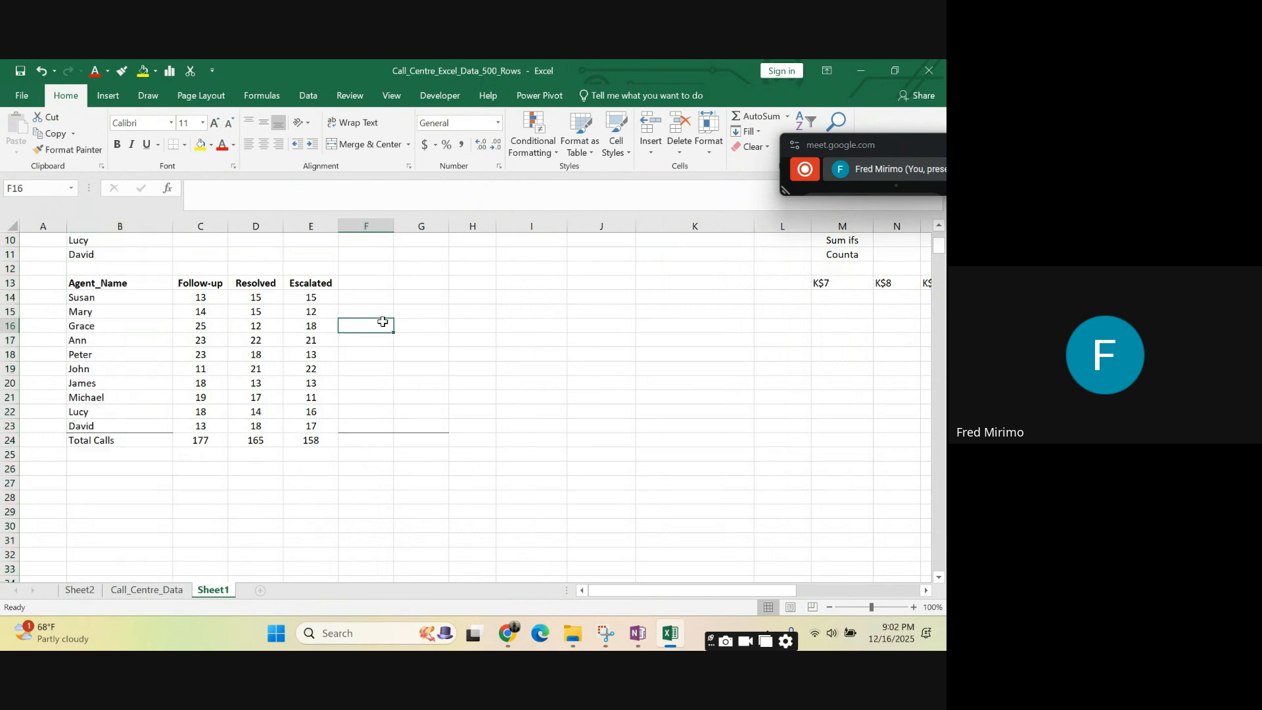
- Make the Total Calls row B24:E24 bold
{"action": "left_click", "coordinate": [315, 297]}
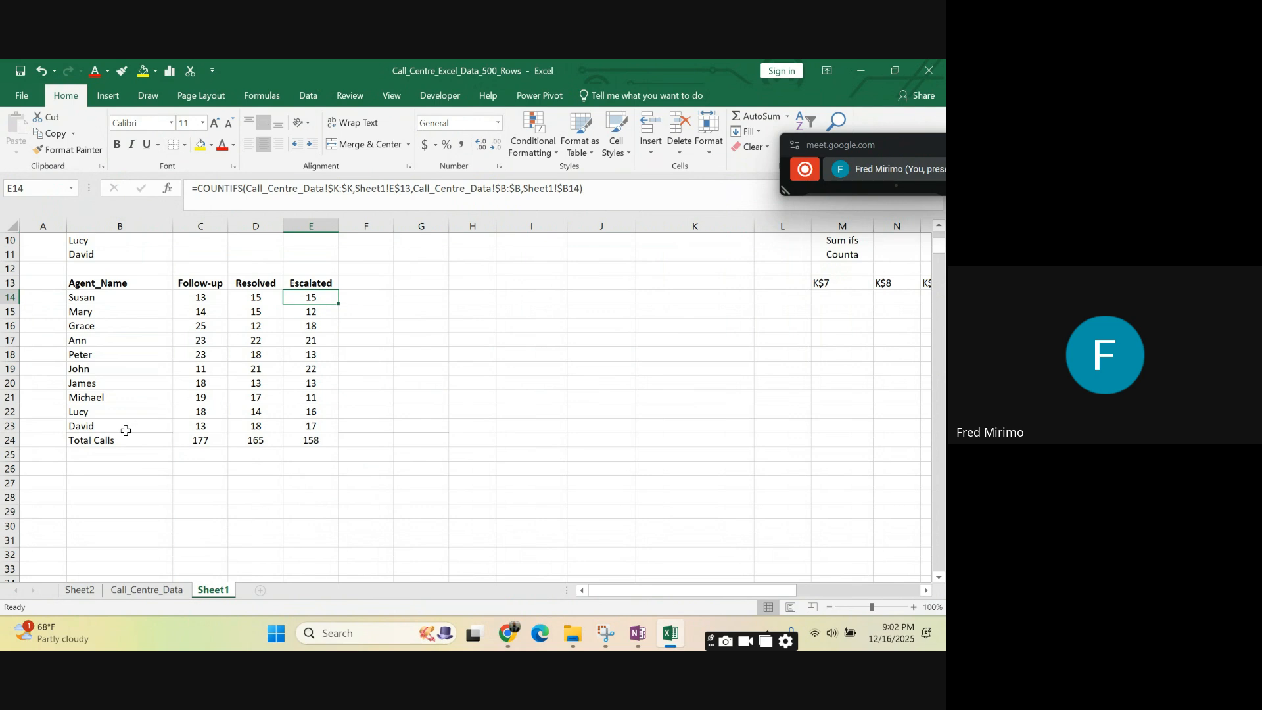
{"action": "left_click_drag", "start_coordinate": [96, 440], "coordinate": [322, 441]}
{"action": "left_click", "coordinate": [117, 145]}
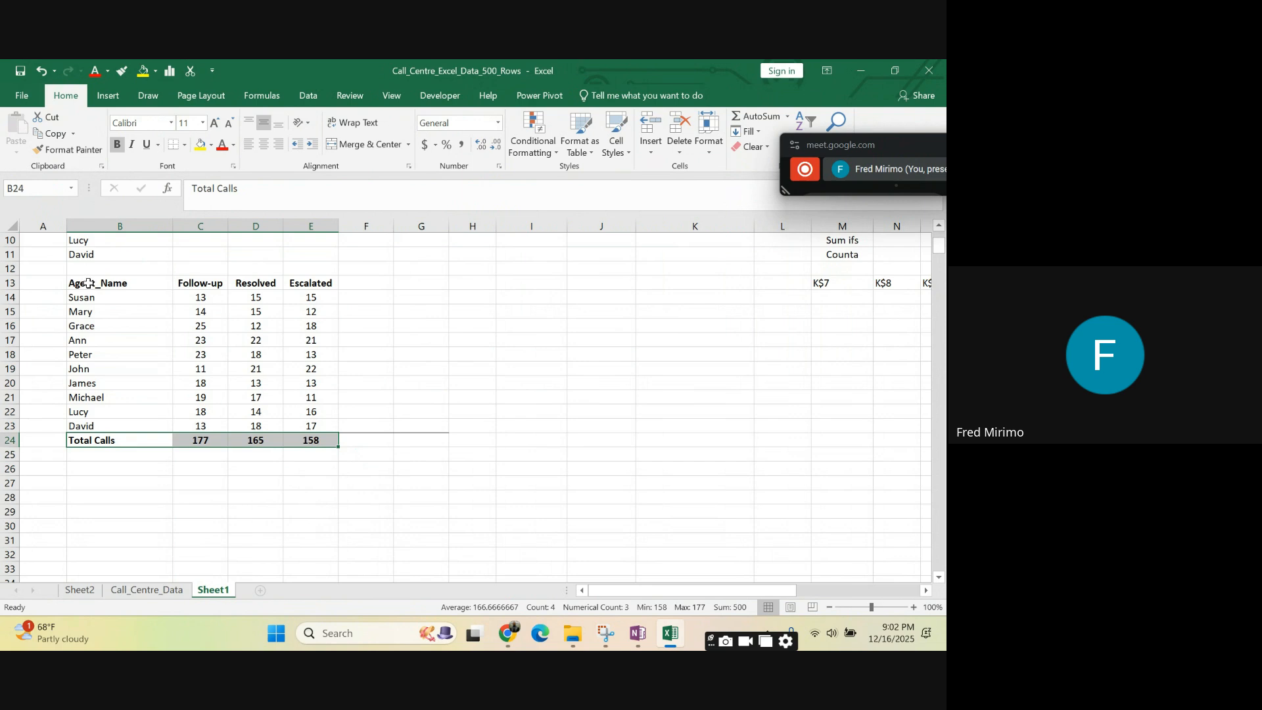
{"action": "left_click_drag", "start_coordinate": [92, 284], "coordinate": [304, 279]}
{"action": "left_click", "coordinate": [425, 320]}
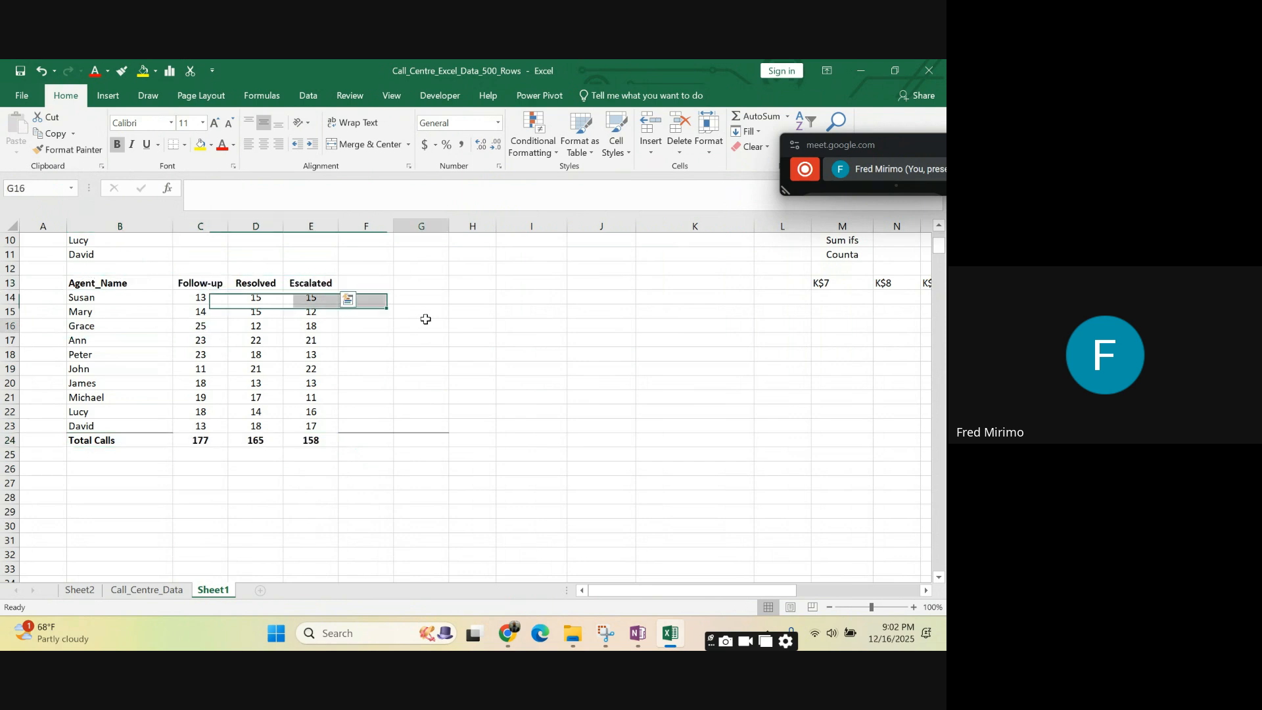
{"action": "left_click", "coordinate": [121, 443]}
{"action": "left_click_drag", "start_coordinate": [121, 442], "coordinate": [290, 440]}
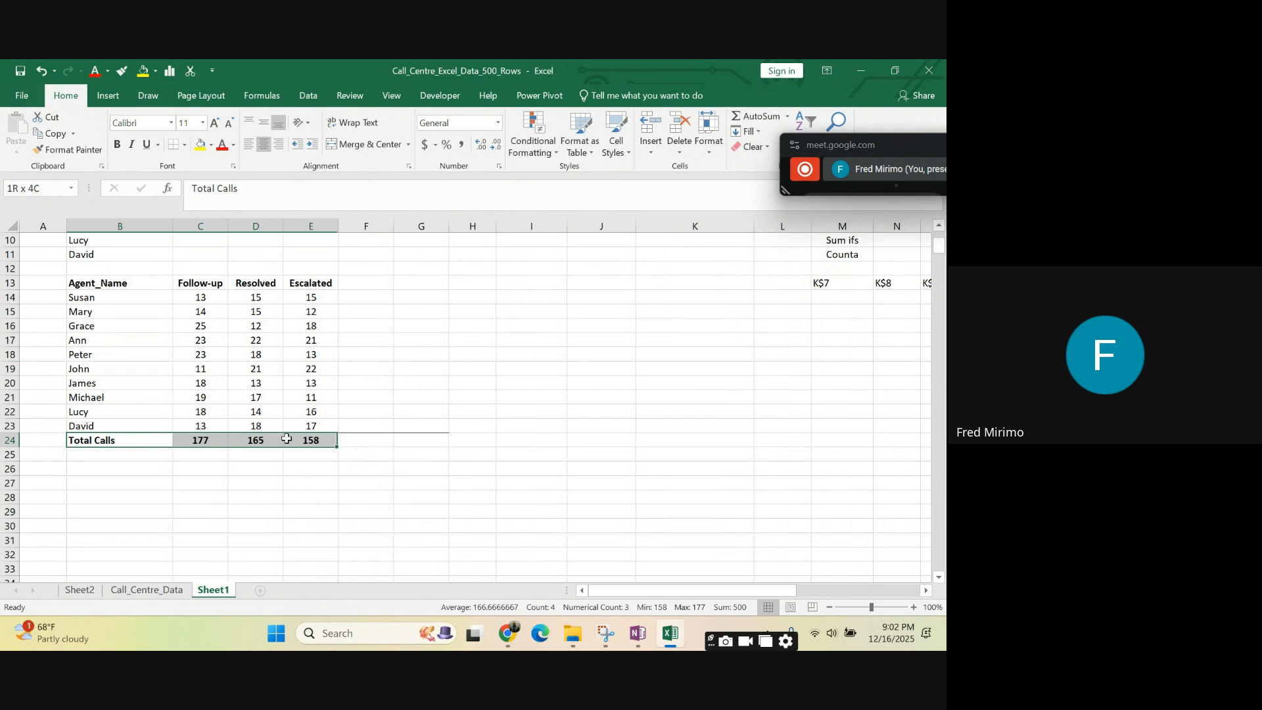
{"action": "left_click", "coordinate": [421, 368]}
{"action": "left_click_drag", "start_coordinate": [200, 297], "coordinate": [303, 302]}
{"action": "left_click", "coordinate": [412, 326]}
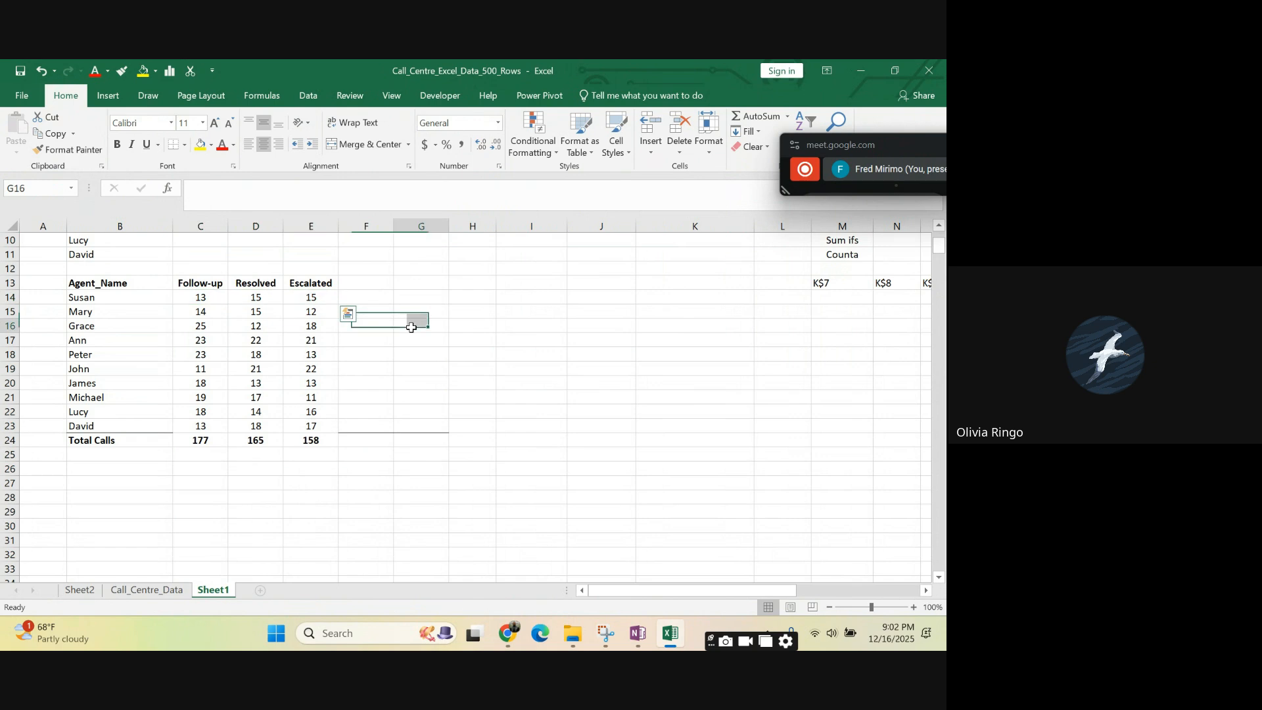
{"action": "left_click", "coordinate": [412, 386]}
{"action": "left_click", "coordinate": [358, 296]}
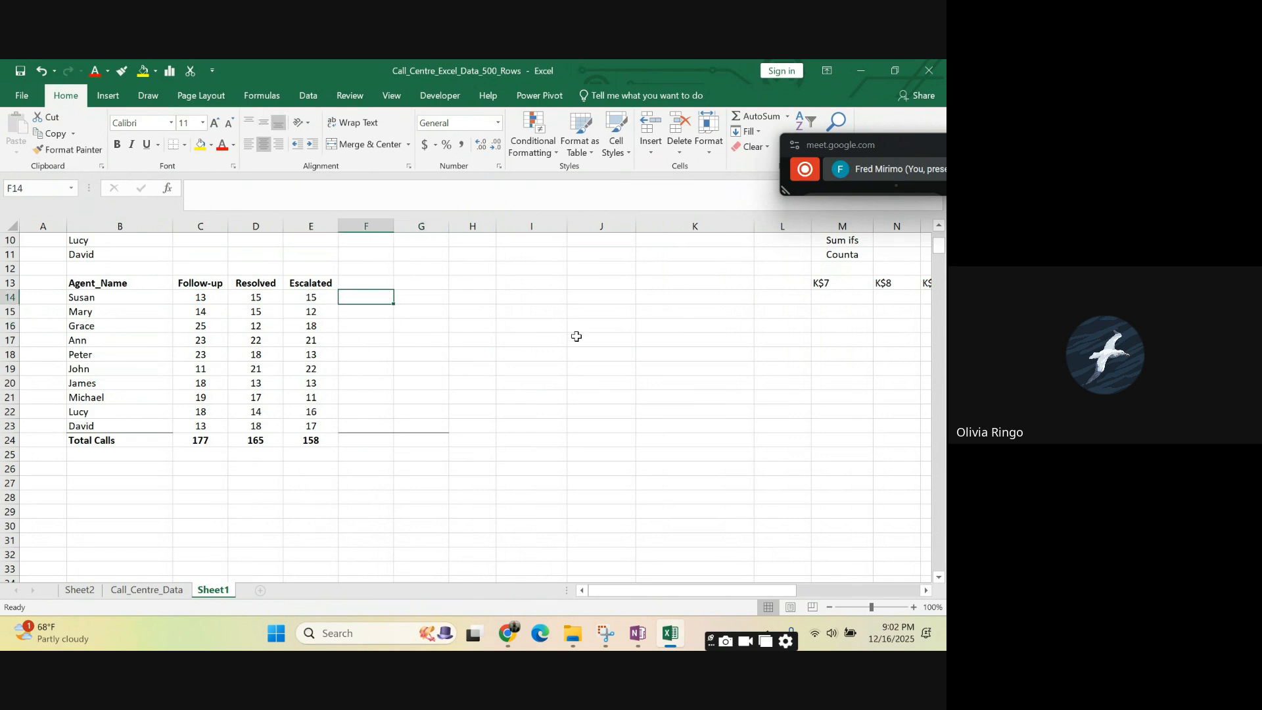
{"action": "left_click", "coordinate": [574, 338]}
- Add the column header Total in F13 beside Escalated
{"action": "left_click", "coordinate": [350, 283]}
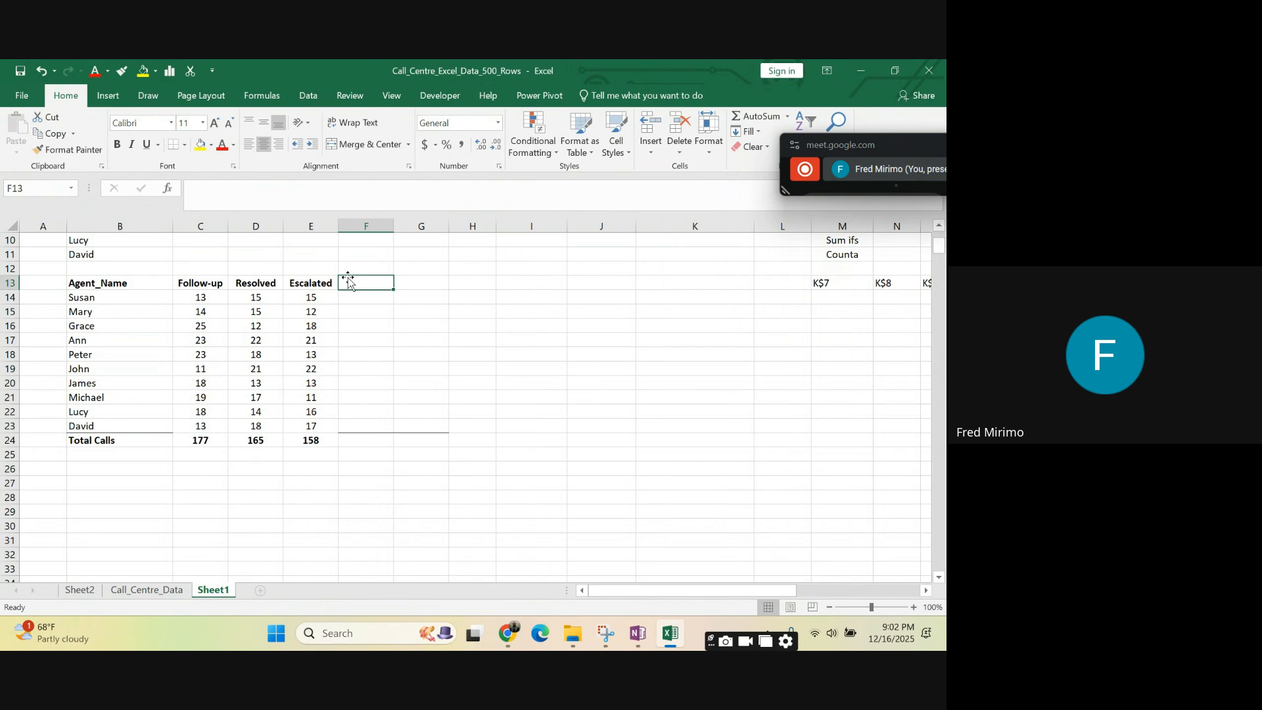
{"action": "type", "text": "Tota"}
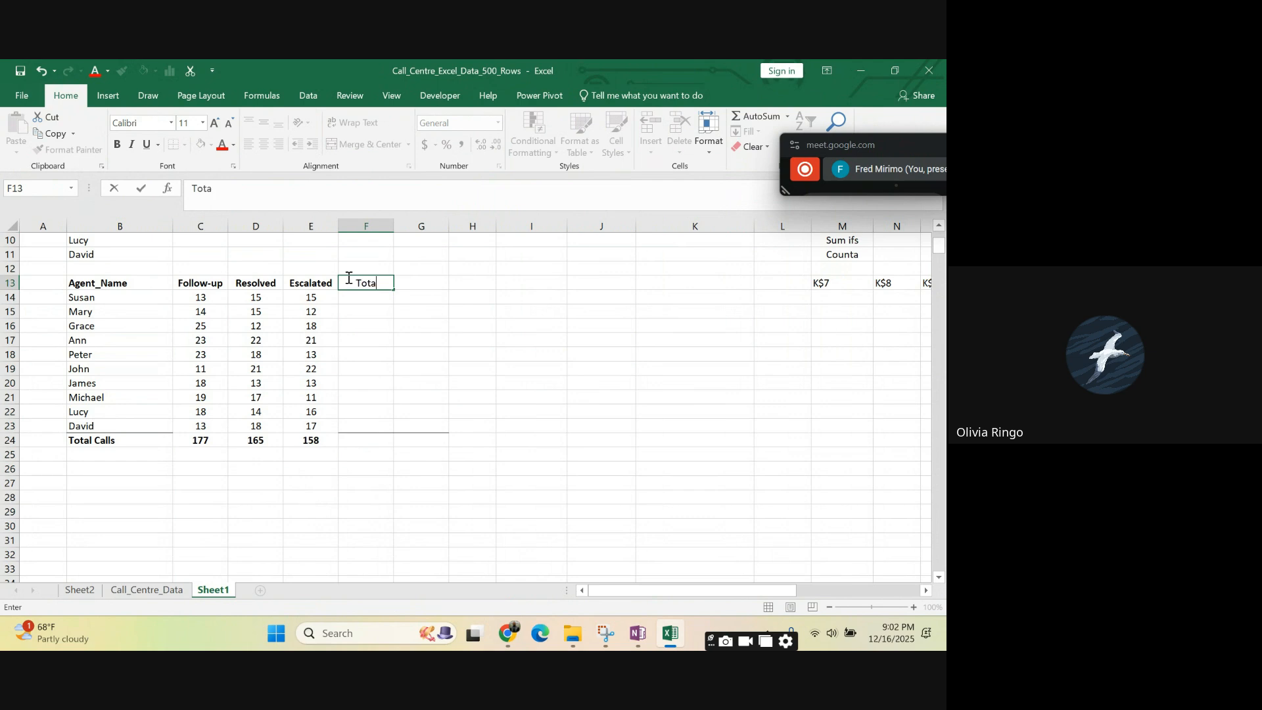
{"action": "type", "text": "l"}
{"action": "left_click", "coordinate": [424, 336]}
{"action": "left_click", "coordinate": [316, 282]}
{"action": "left_click", "coordinate": [466, 313]}
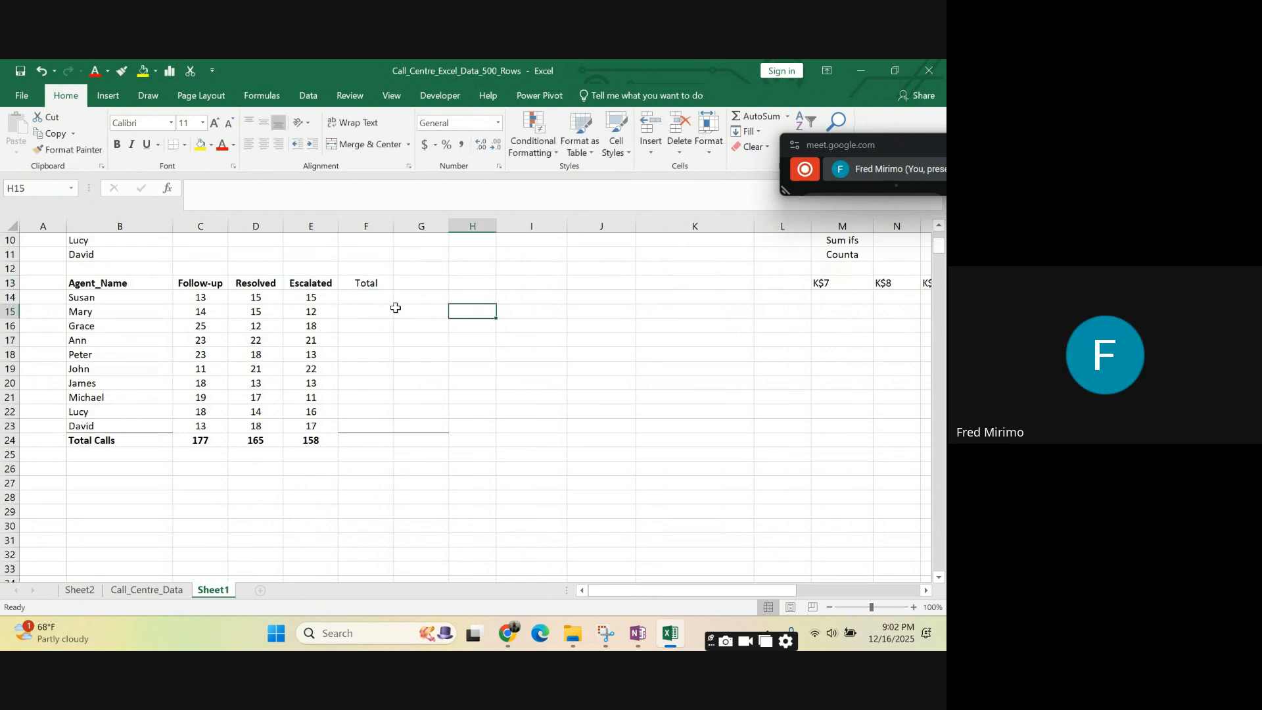
{"action": "left_click", "coordinate": [364, 284]}
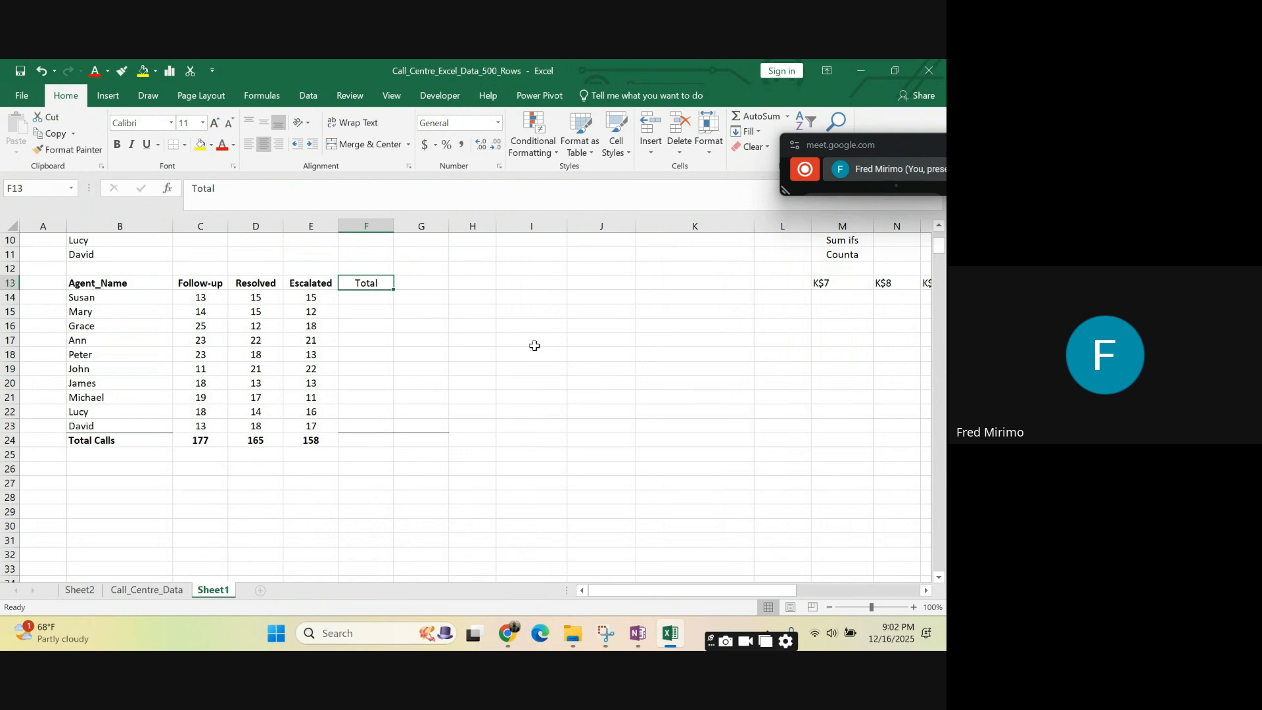
{"action": "left_click", "coordinate": [535, 346]}
- Copy the Escalated header in E13 and paste only its formatting onto the Total header in F13
{"action": "left_click", "coordinate": [305, 284]}
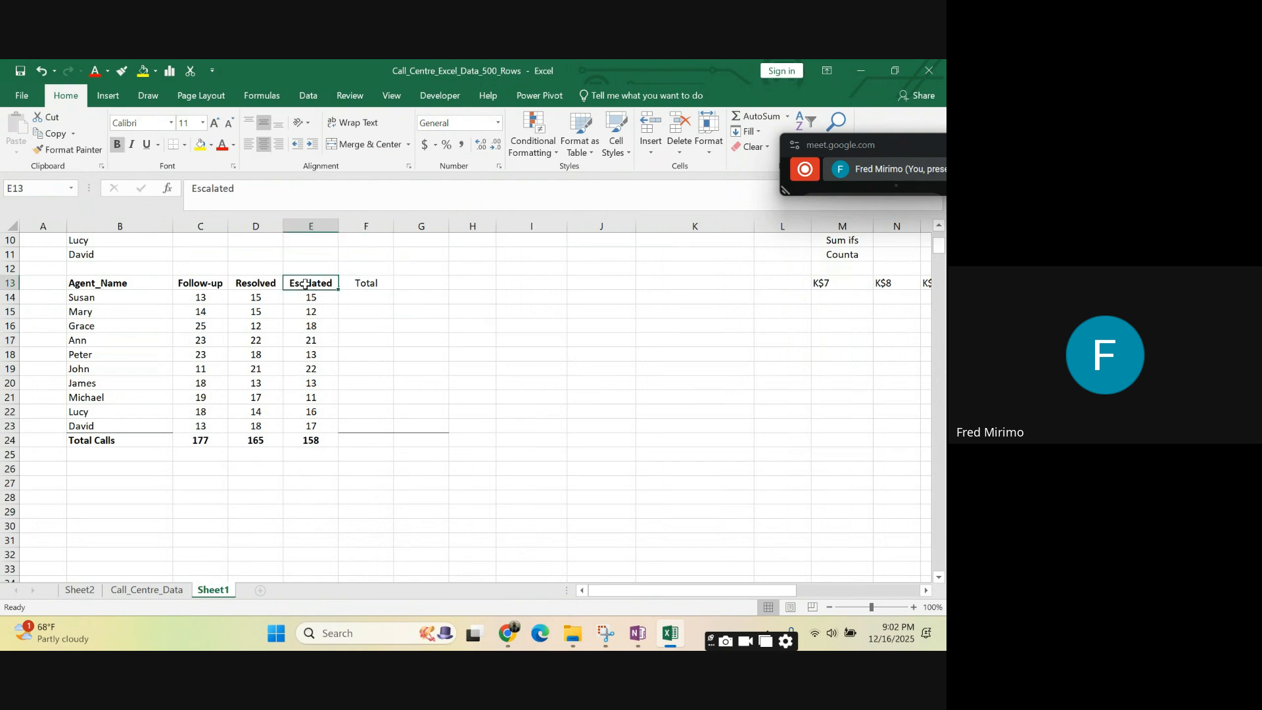
{"action": "right_click", "coordinate": [305, 284]}
{"action": "left_click", "coordinate": [348, 312]}
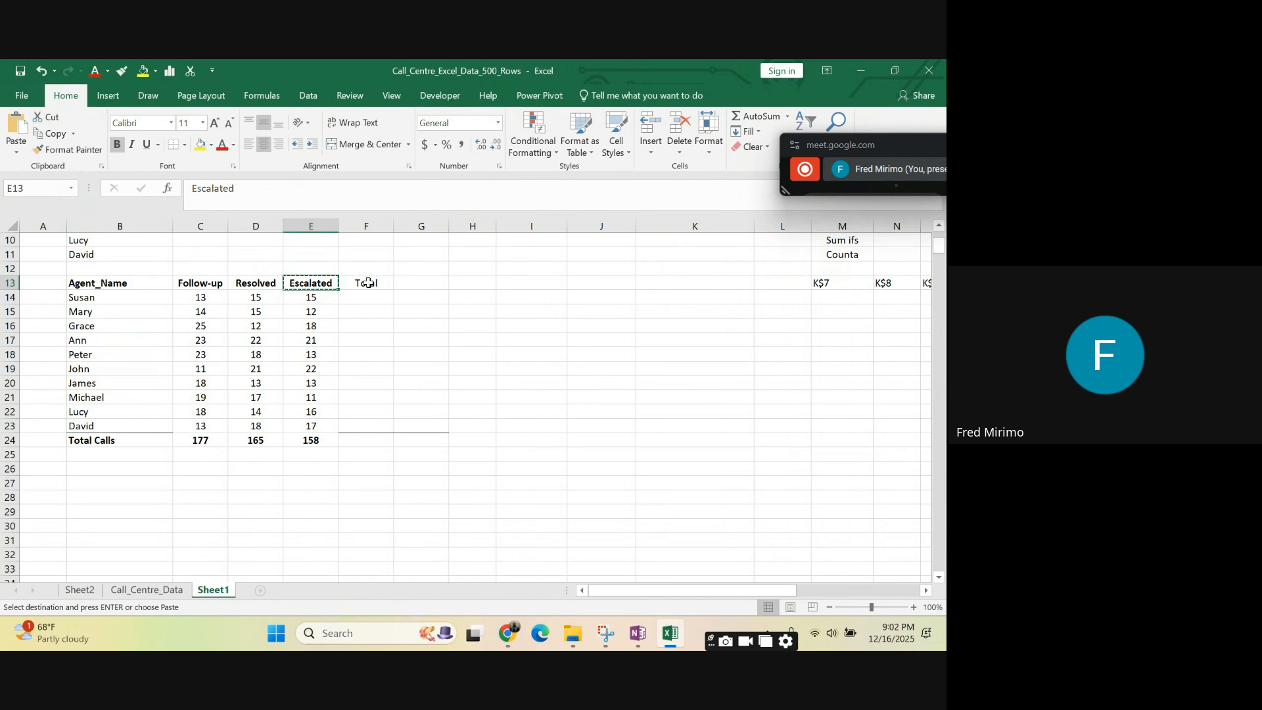
{"action": "left_click", "coordinate": [368, 283]}
{"action": "right_click", "coordinate": [368, 283]}
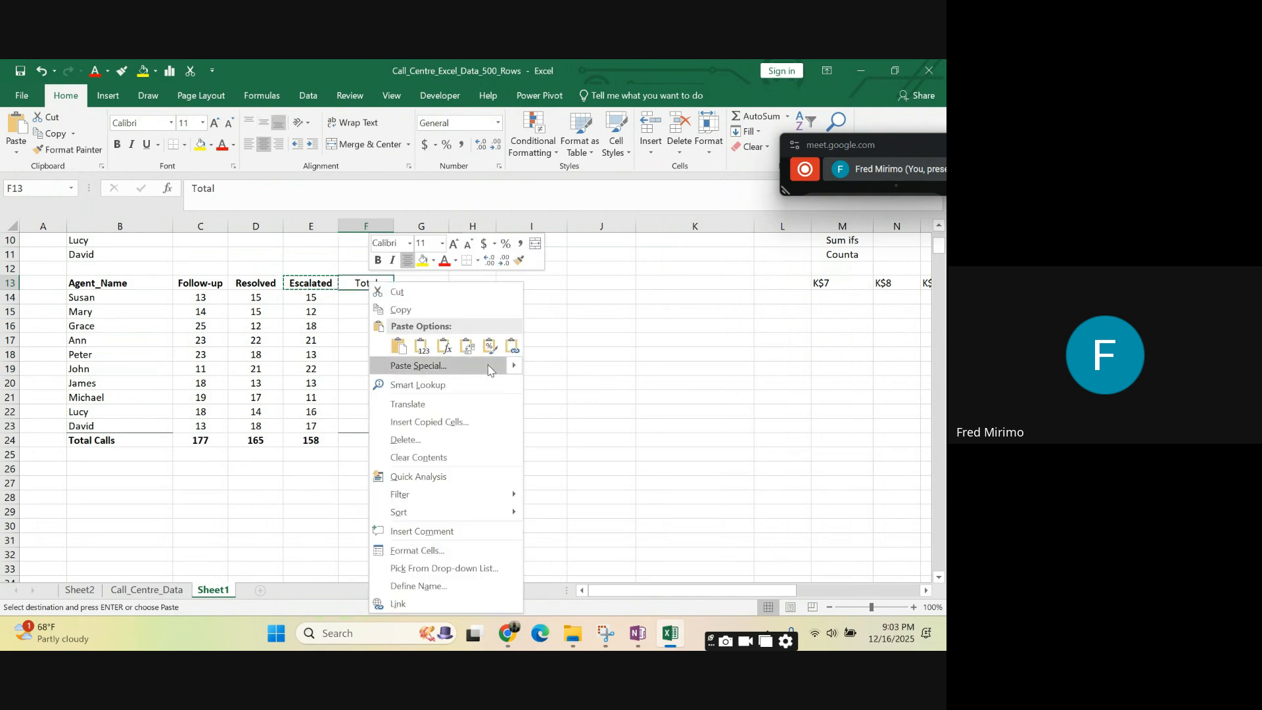
{"action": "left_click", "coordinate": [490, 346]}
{"action": "left_click", "coordinate": [608, 353]}
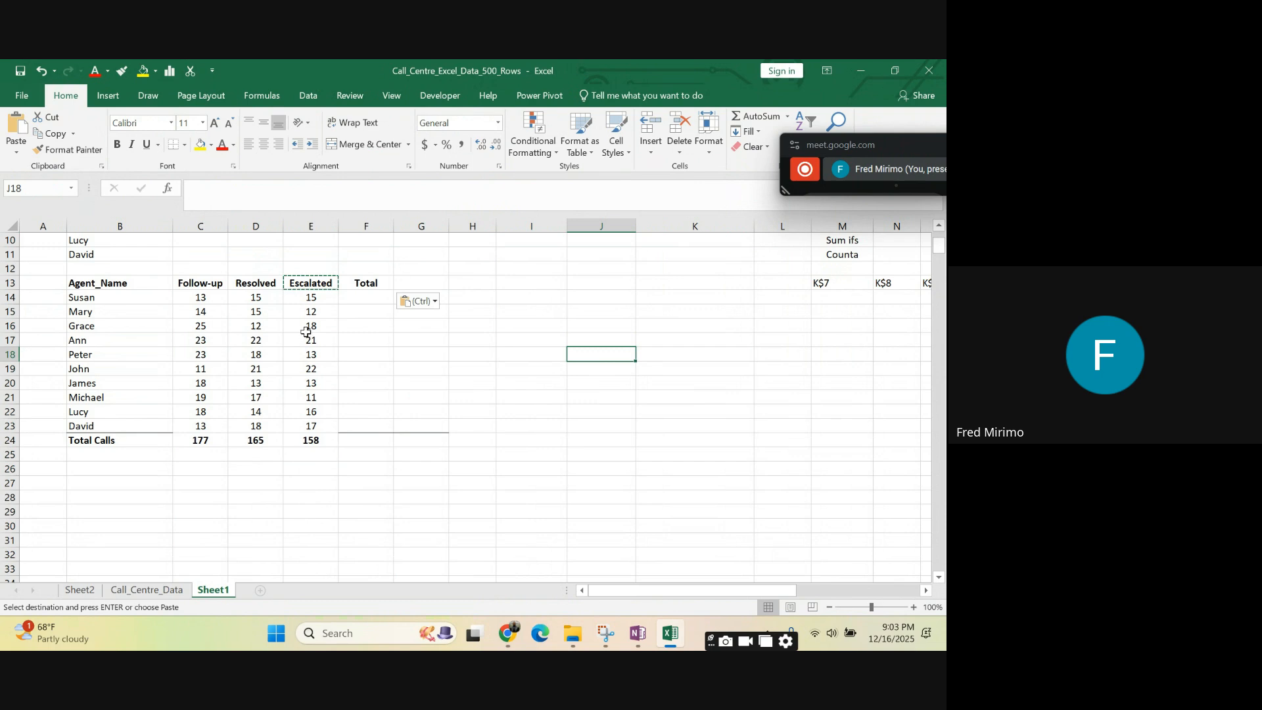
{"action": "left_click", "coordinate": [368, 287]}
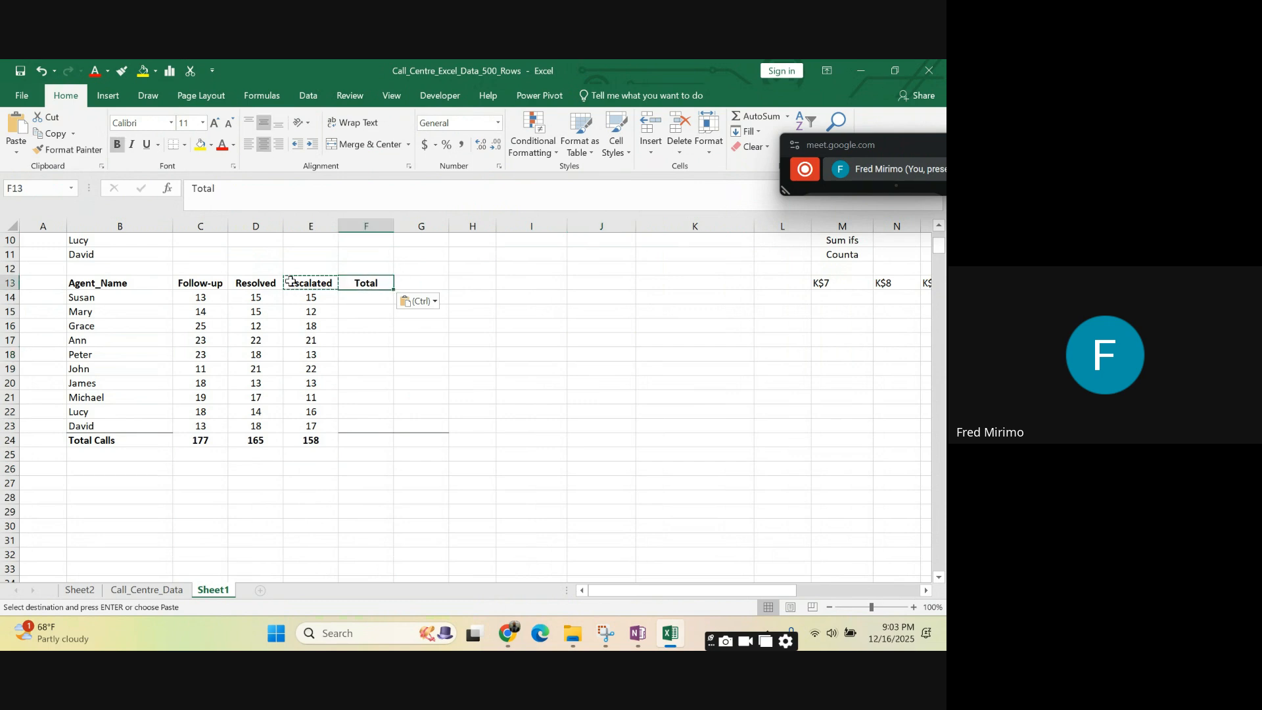
{"action": "left_click", "coordinate": [198, 284]}
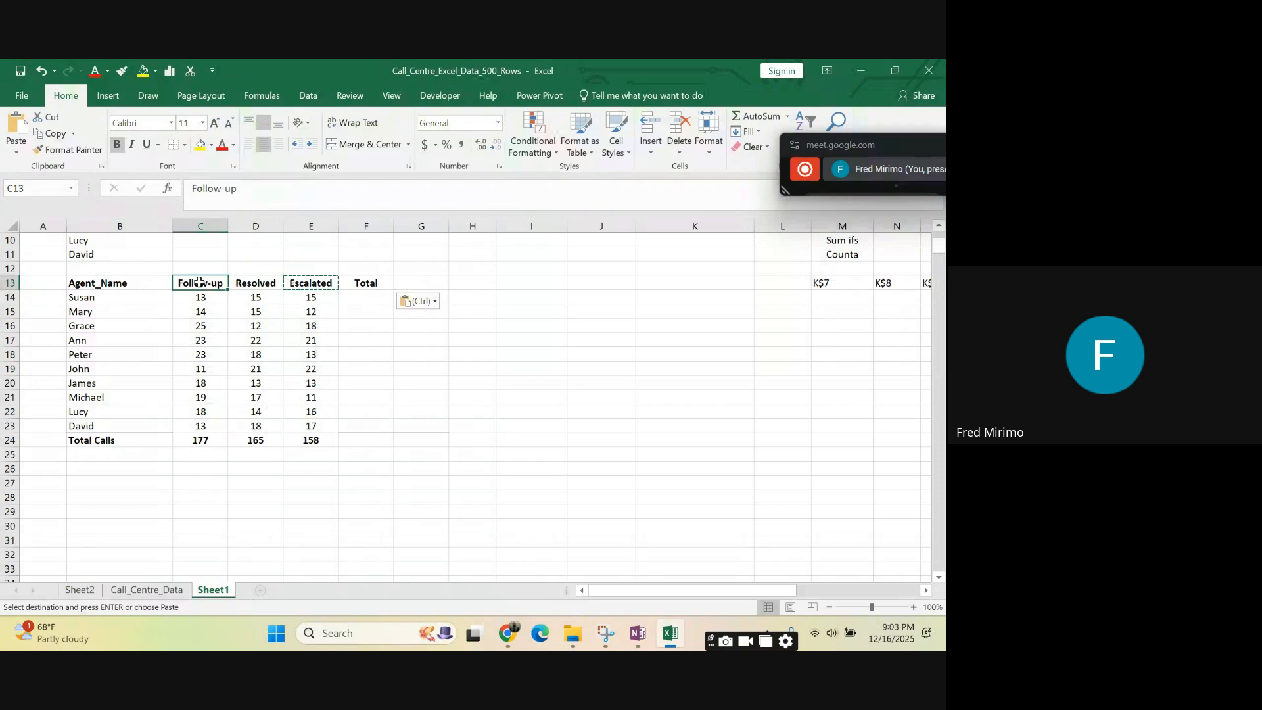
{"action": "left_click", "coordinate": [110, 289]}
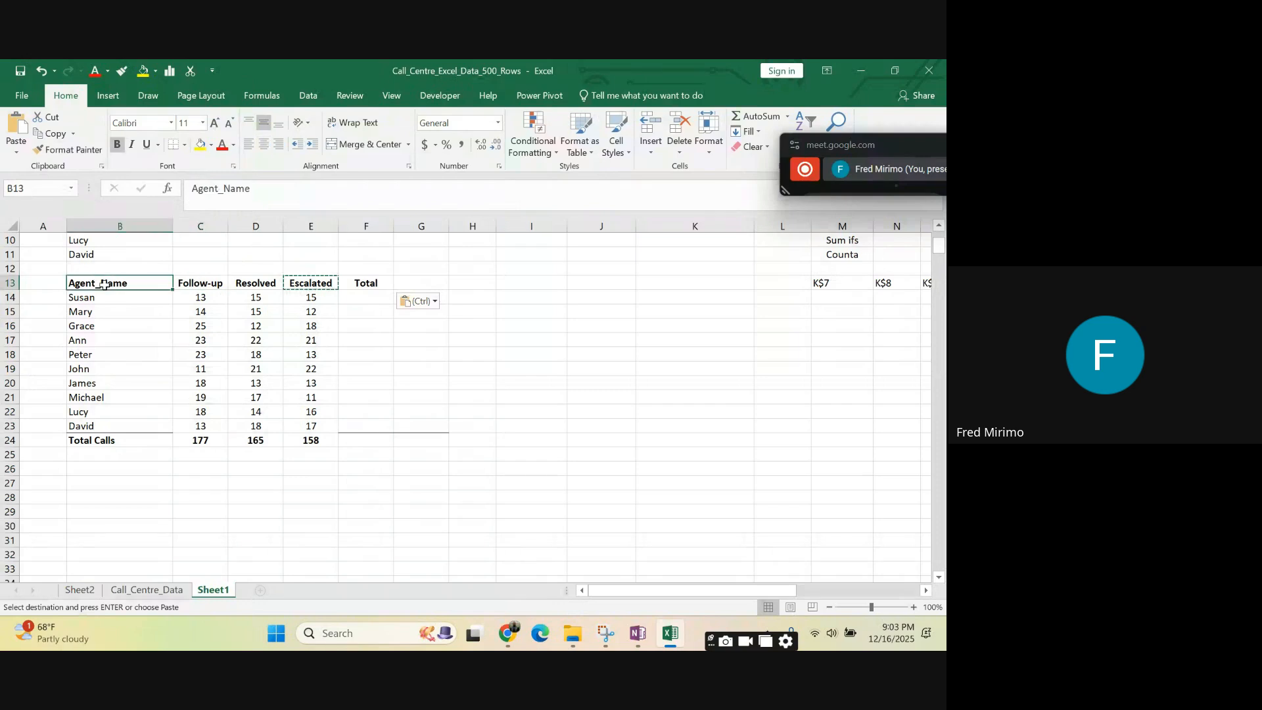
{"action": "left_click", "coordinate": [93, 440]}
{"action": "left_click", "coordinate": [113, 482]}
{"action": "left_click", "coordinate": [372, 427]}
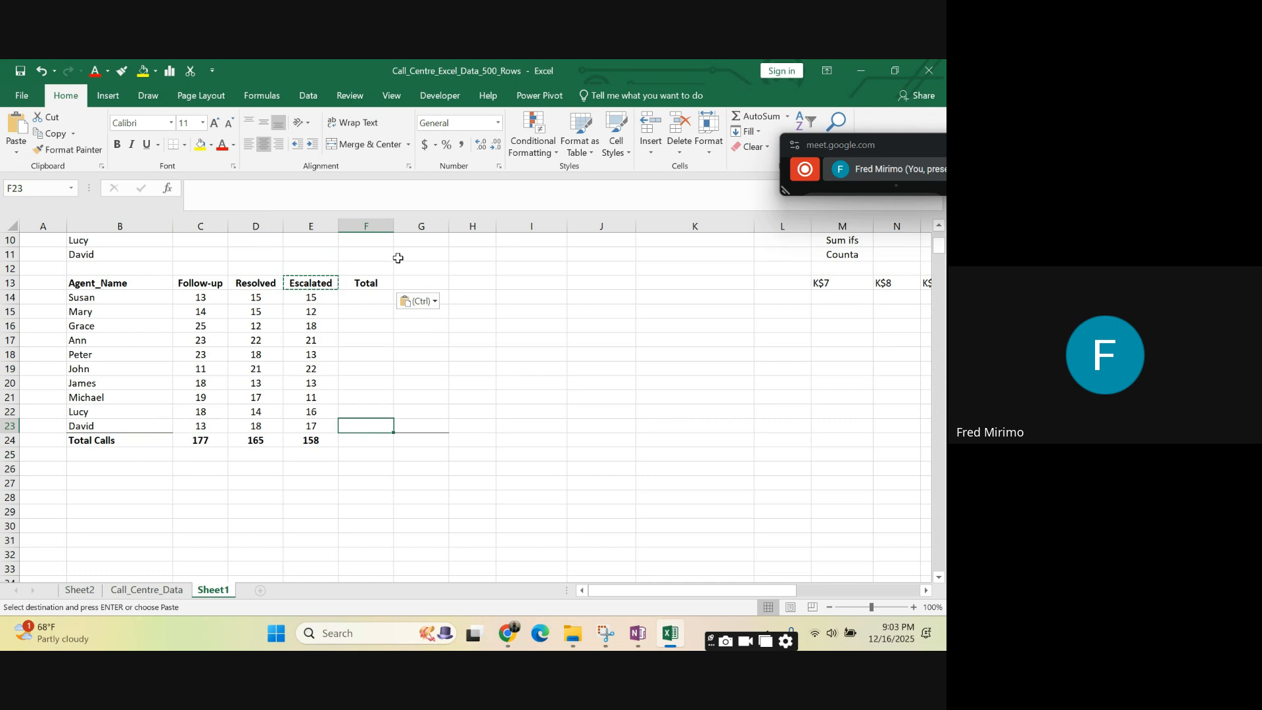
{"action": "left_click", "coordinate": [377, 283]}
{"action": "left_click", "coordinate": [523, 282]}
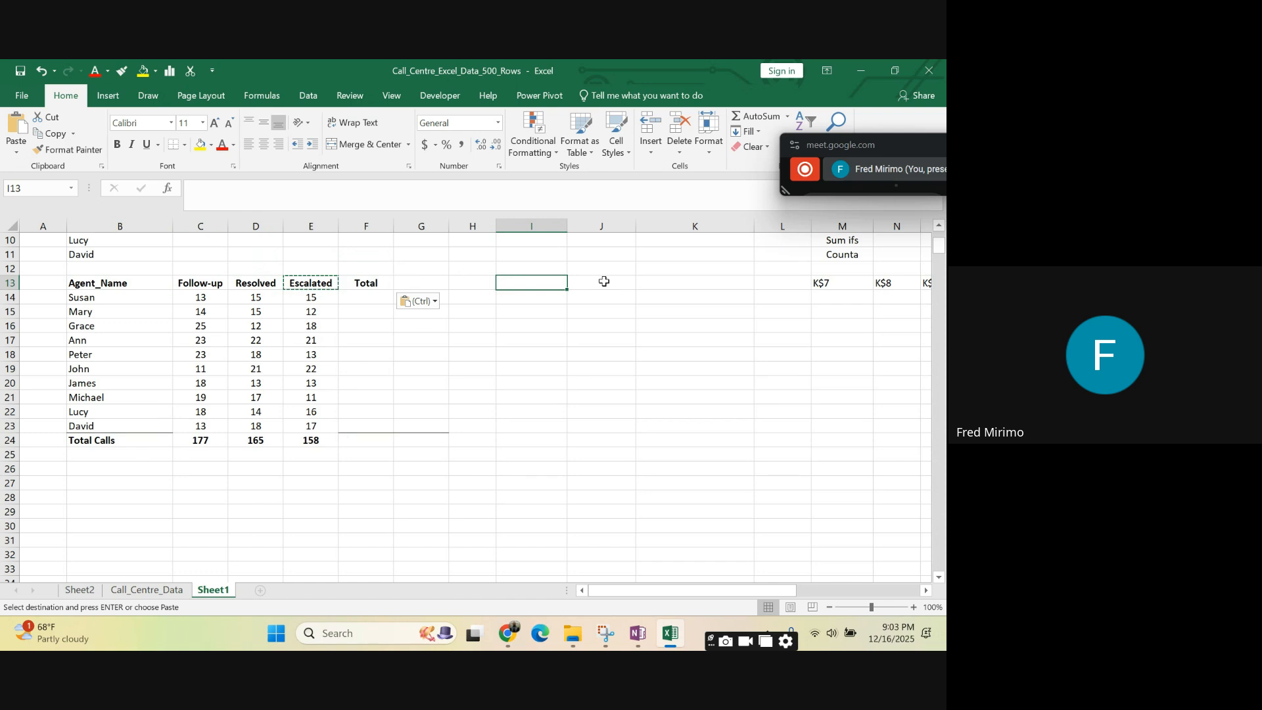
{"action": "left_click", "coordinate": [530, 319]}
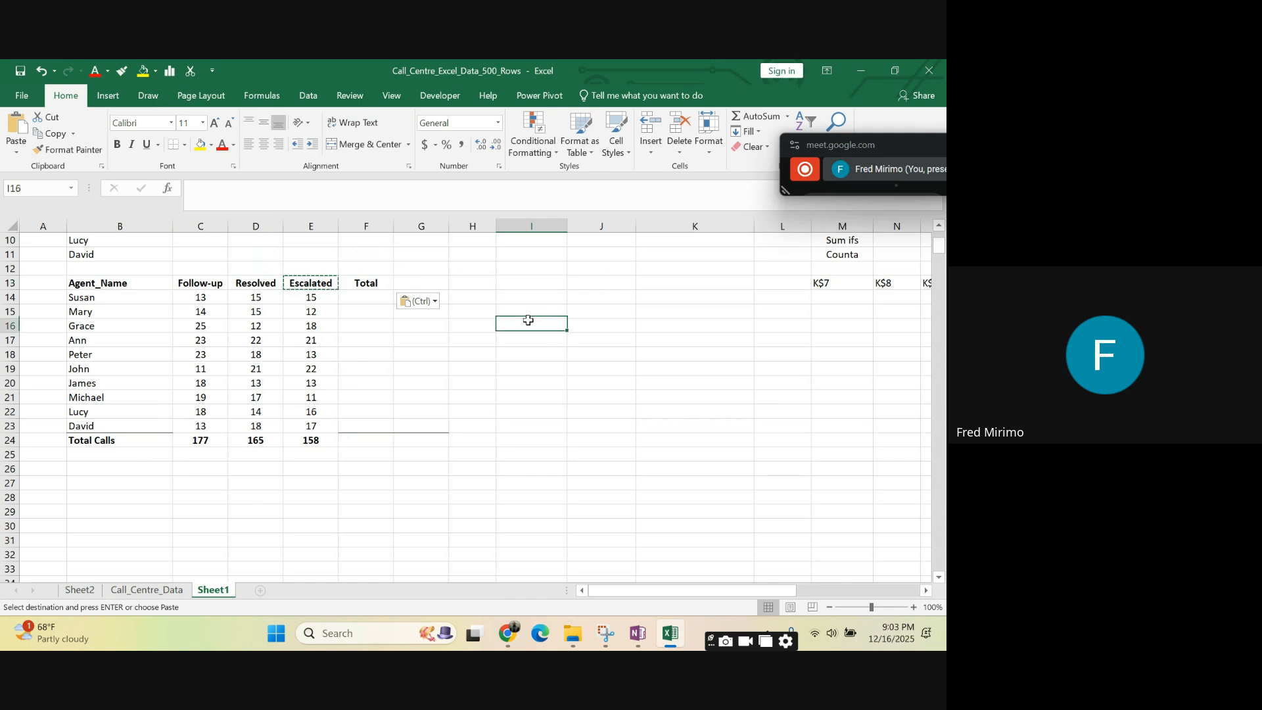
{"action": "left_click", "coordinate": [512, 282]}
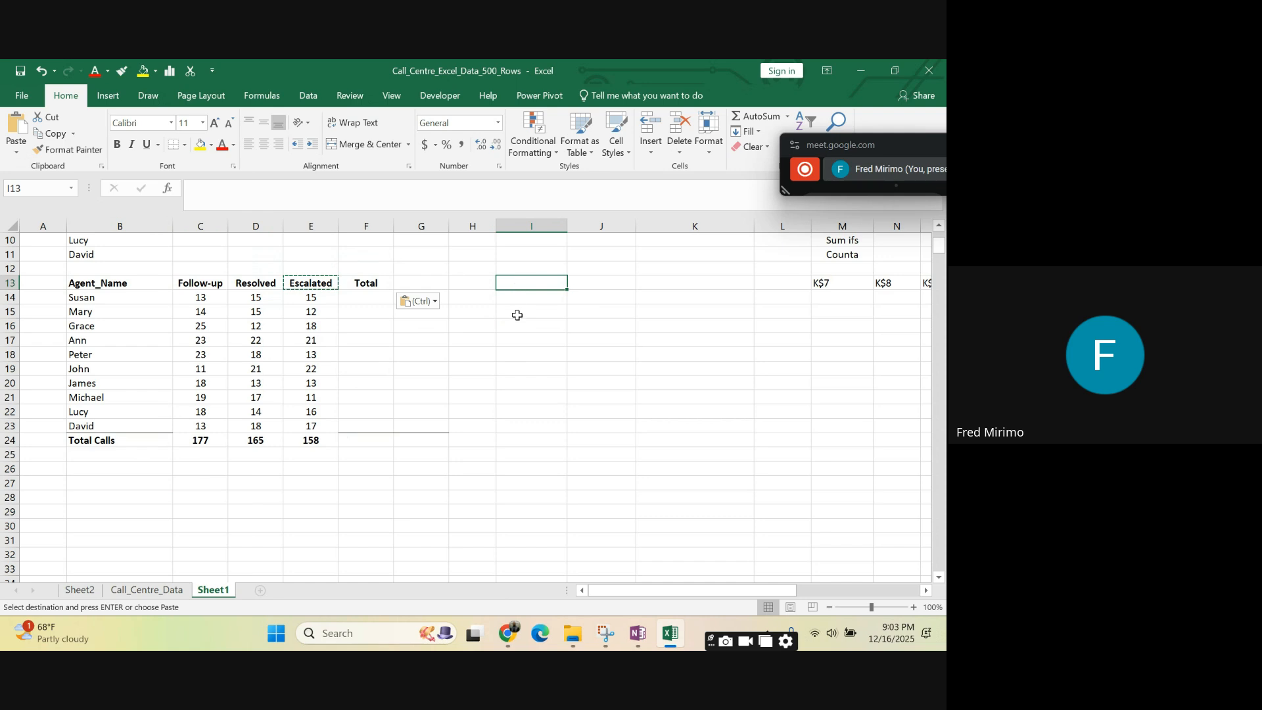
{"action": "left_click", "coordinate": [524, 357]}
{"action": "left_click", "coordinate": [522, 282]}
{"action": "left_click", "coordinate": [524, 300]}
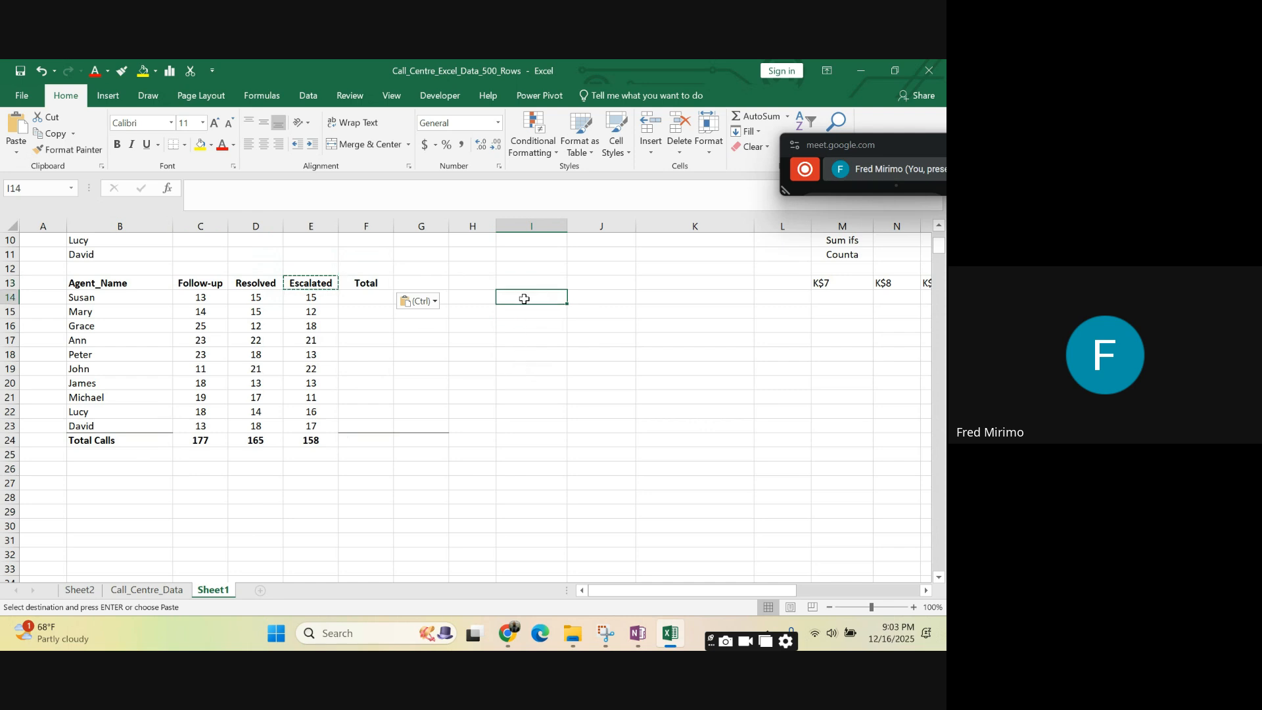
- Enter the note End goal in I12, replacing the started word Know
{"action": "left_click", "coordinate": [524, 273]}
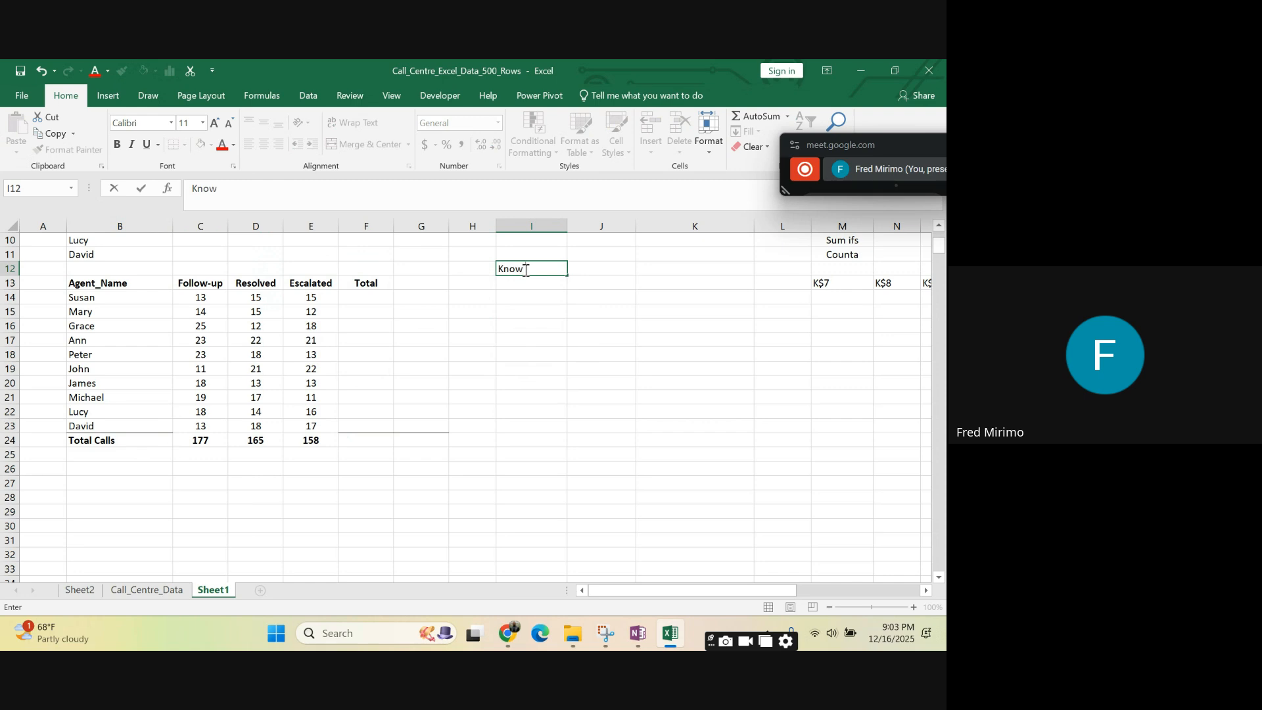
{"action": "key", "text": "BackSpace"}
{"action": "key", "text": "BackSpace"}
{"action": "key", "text": "BackSpace"}
{"action": "key", "text": "BackSpace"}
{"action": "type", "text": "End goal"}
{"action": "key", "text": "Return"}
{"action": "left_click", "coordinate": [519, 334]}
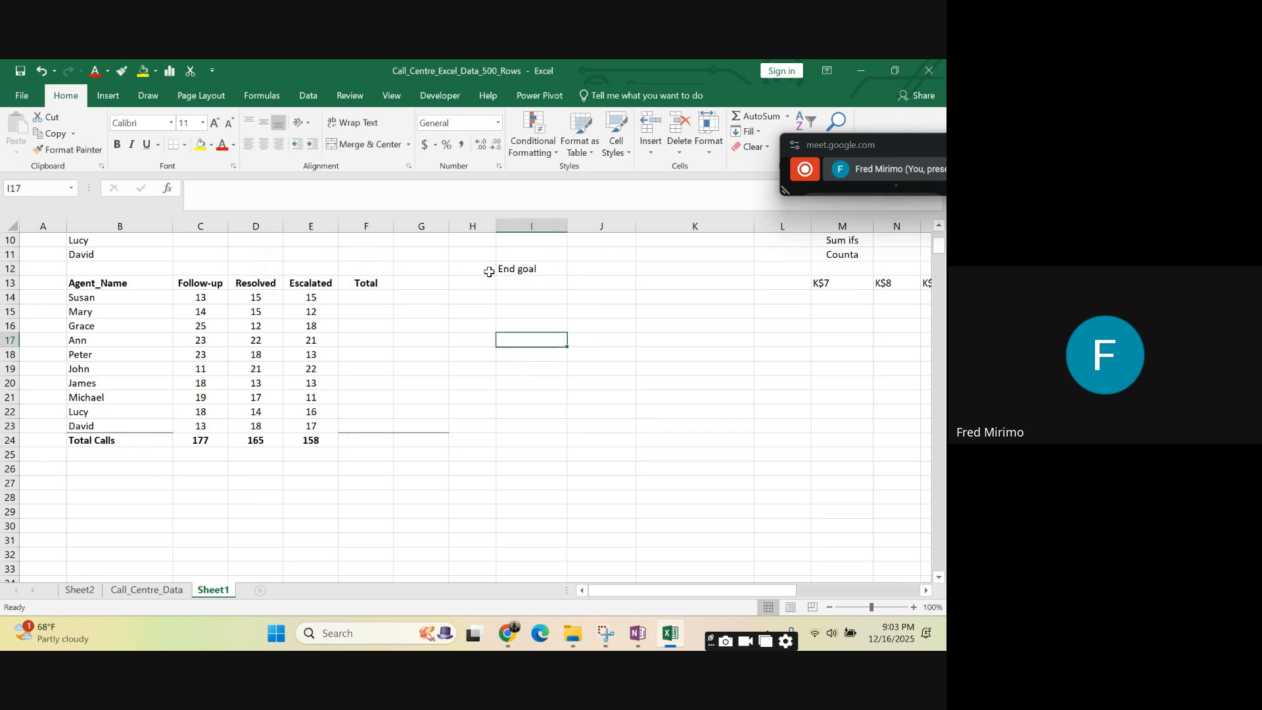
{"action": "left_click", "coordinate": [517, 271]}
{"action": "left_click", "coordinate": [518, 295]}
{"action": "left_click", "coordinate": [526, 327]}
{"action": "left_click", "coordinate": [526, 269]}
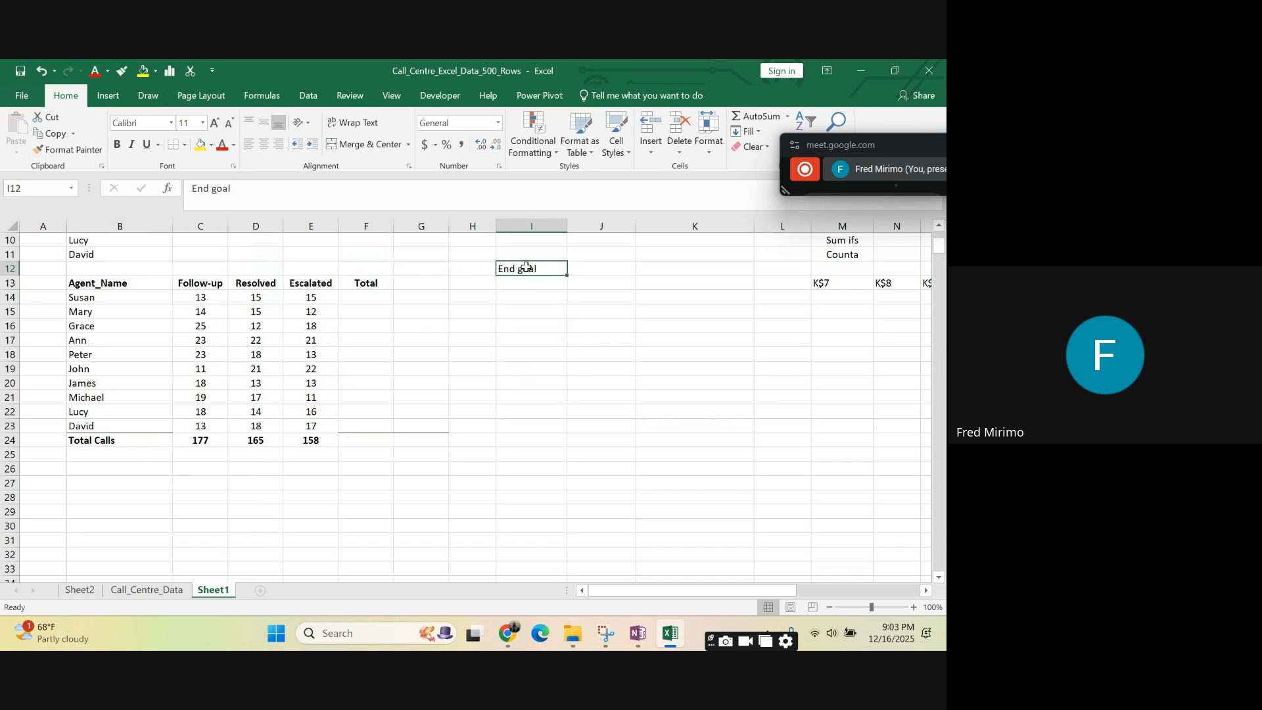
{"action": "left_click", "coordinate": [642, 337]}
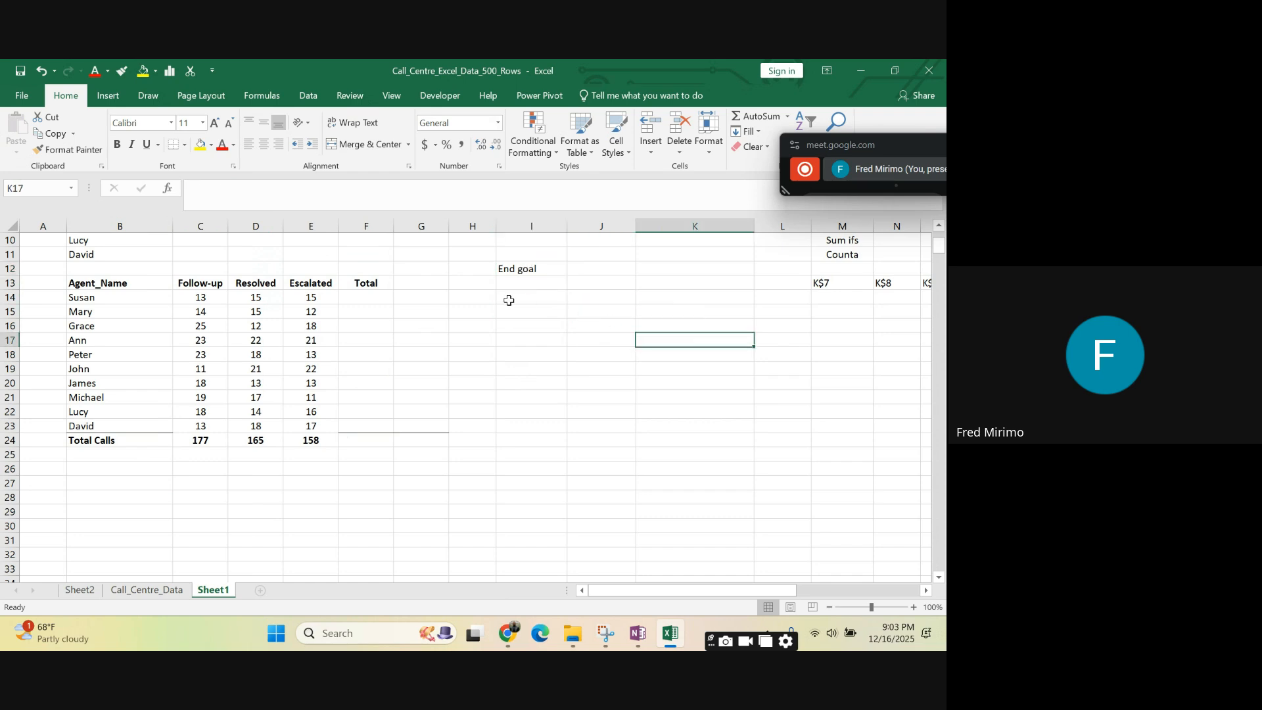
{"action": "left_click", "coordinate": [516, 268]}
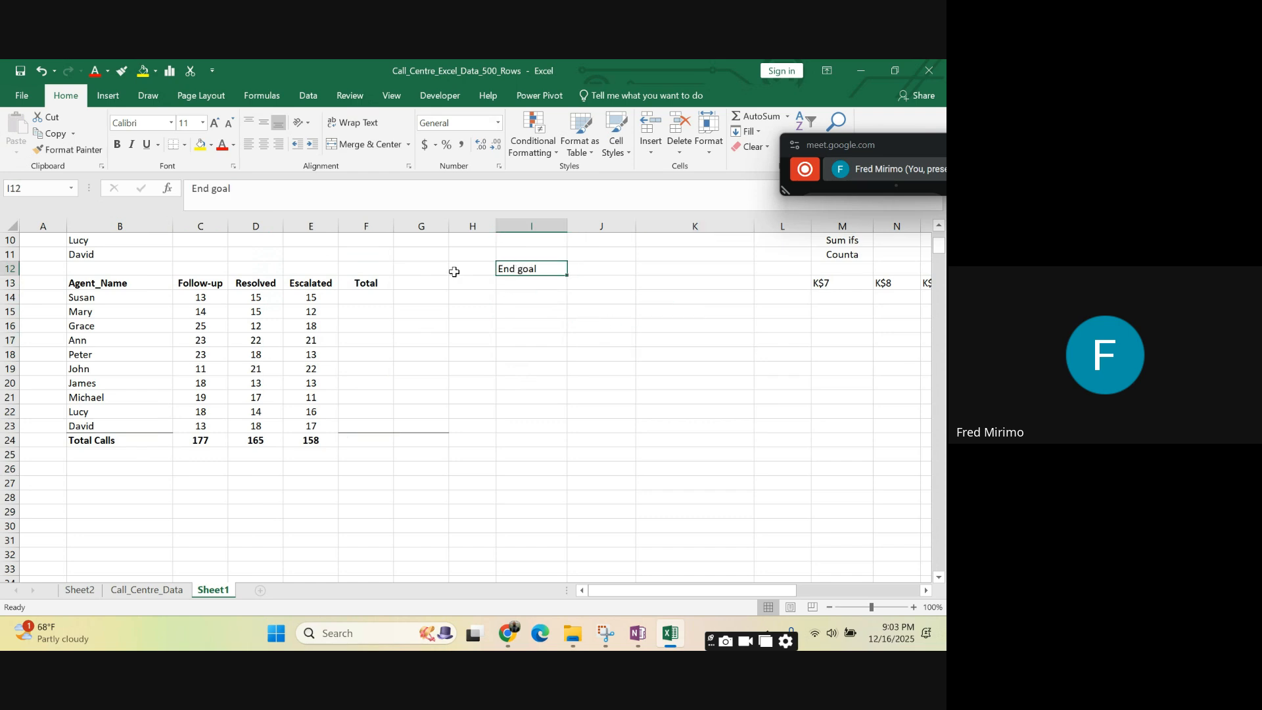
{"action": "left_click", "coordinate": [306, 299]}
{"action": "left_click", "coordinate": [503, 353]}
{"action": "left_click", "coordinate": [299, 394]}
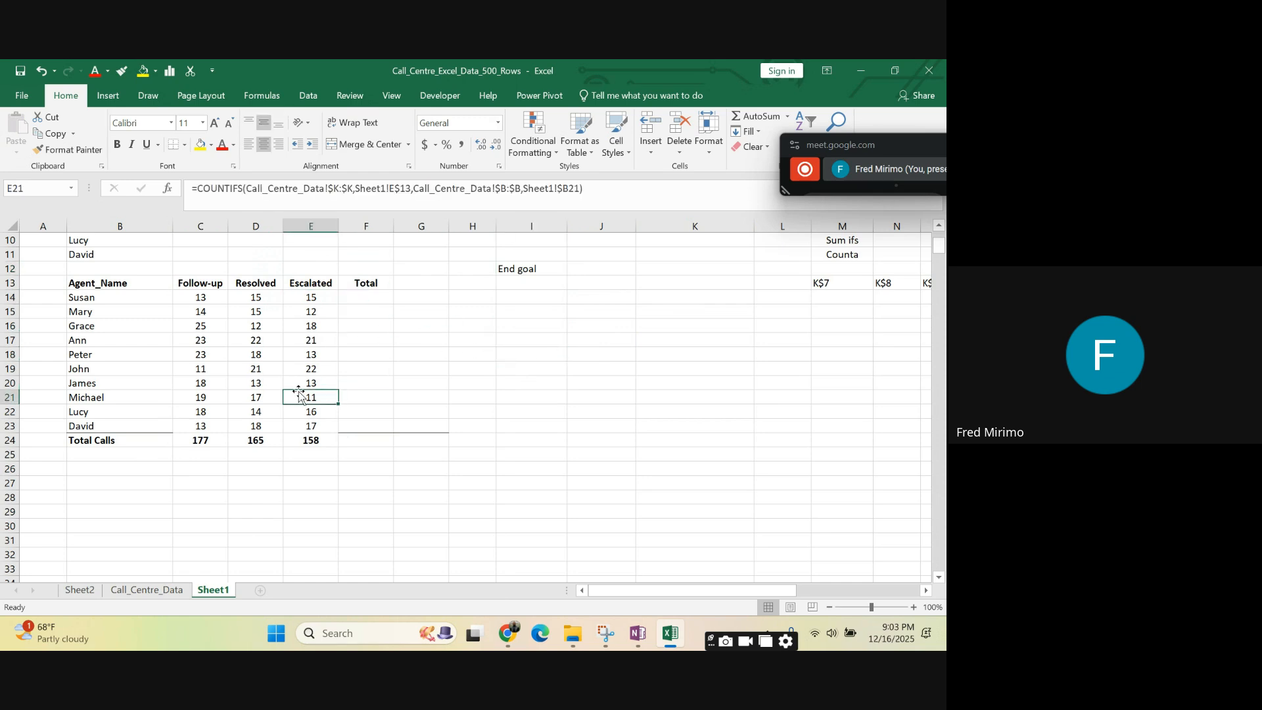
{"action": "left_click", "coordinate": [645, 377]}
{"action": "left_click", "coordinate": [505, 269]}
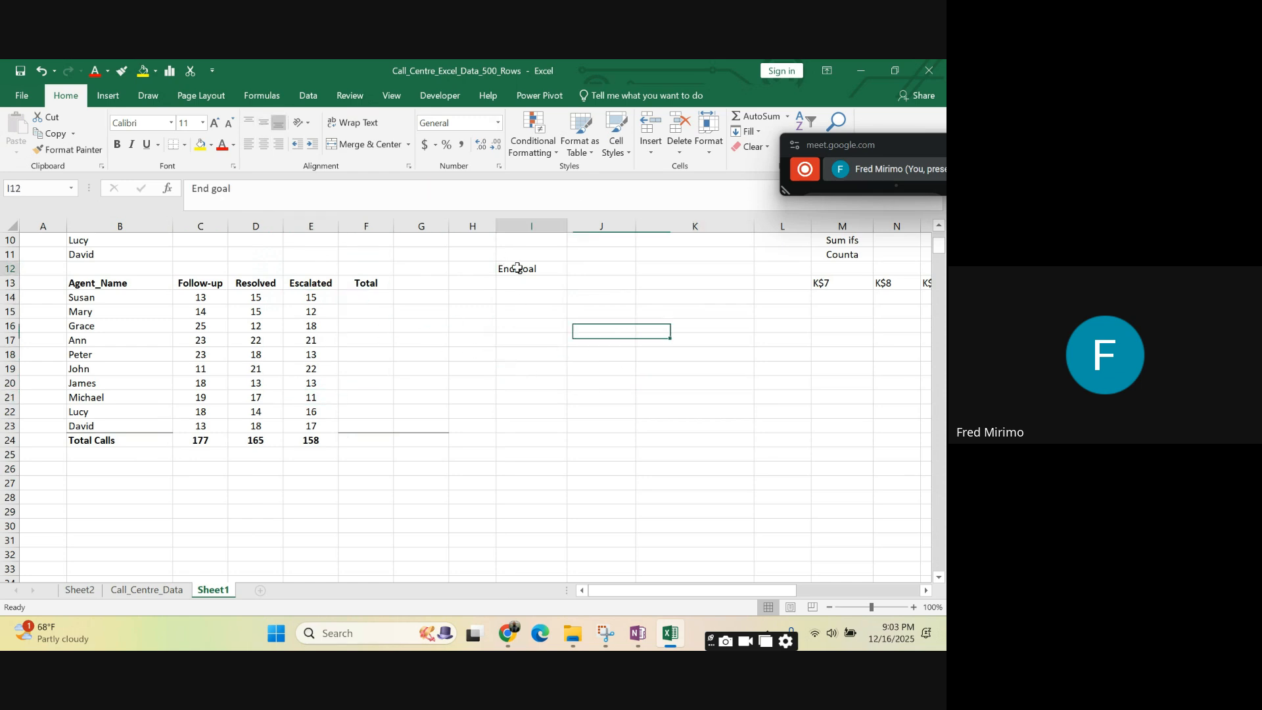
{"action": "left_click", "coordinate": [579, 267]}
{"action": "key", "text": "Down"}
{"action": "key", "text": "Down"}
{"action": "key", "text": "Down"}
{"action": "key", "text": "Down"}
{"action": "key", "text": "Down"}
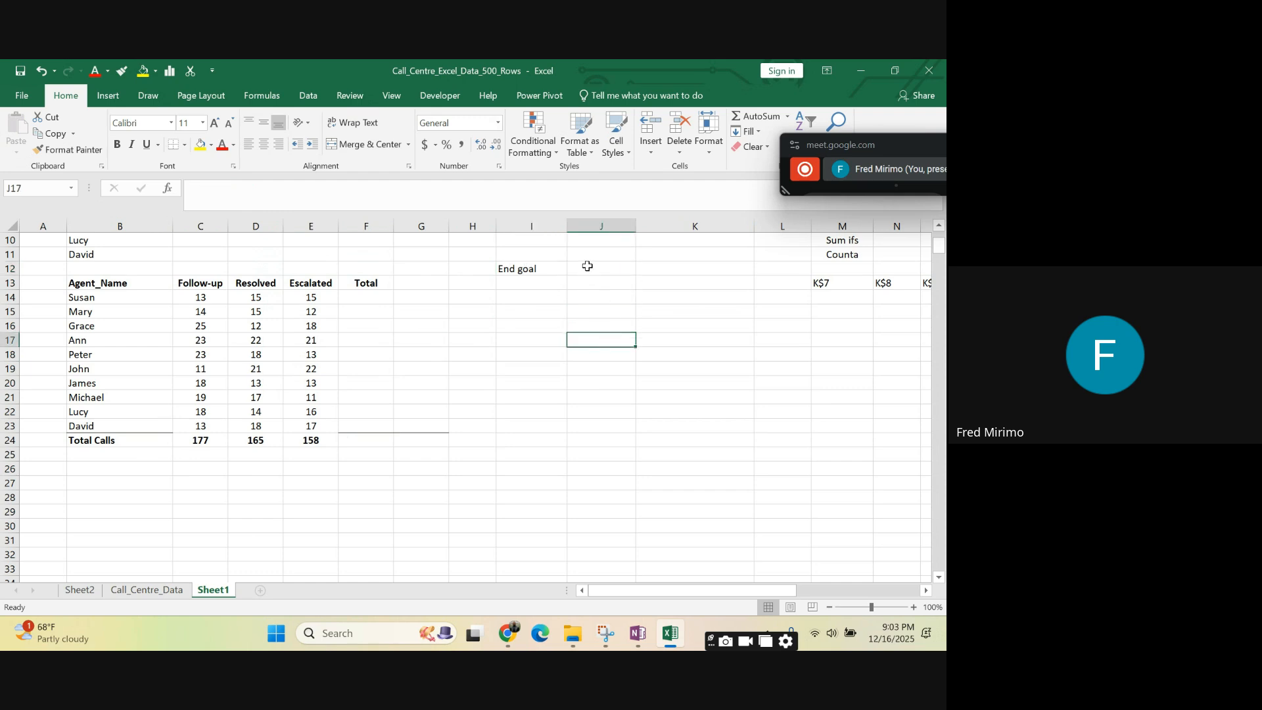
{"action": "left_click", "coordinate": [587, 266]}
{"action": "left_click", "coordinate": [519, 268]}
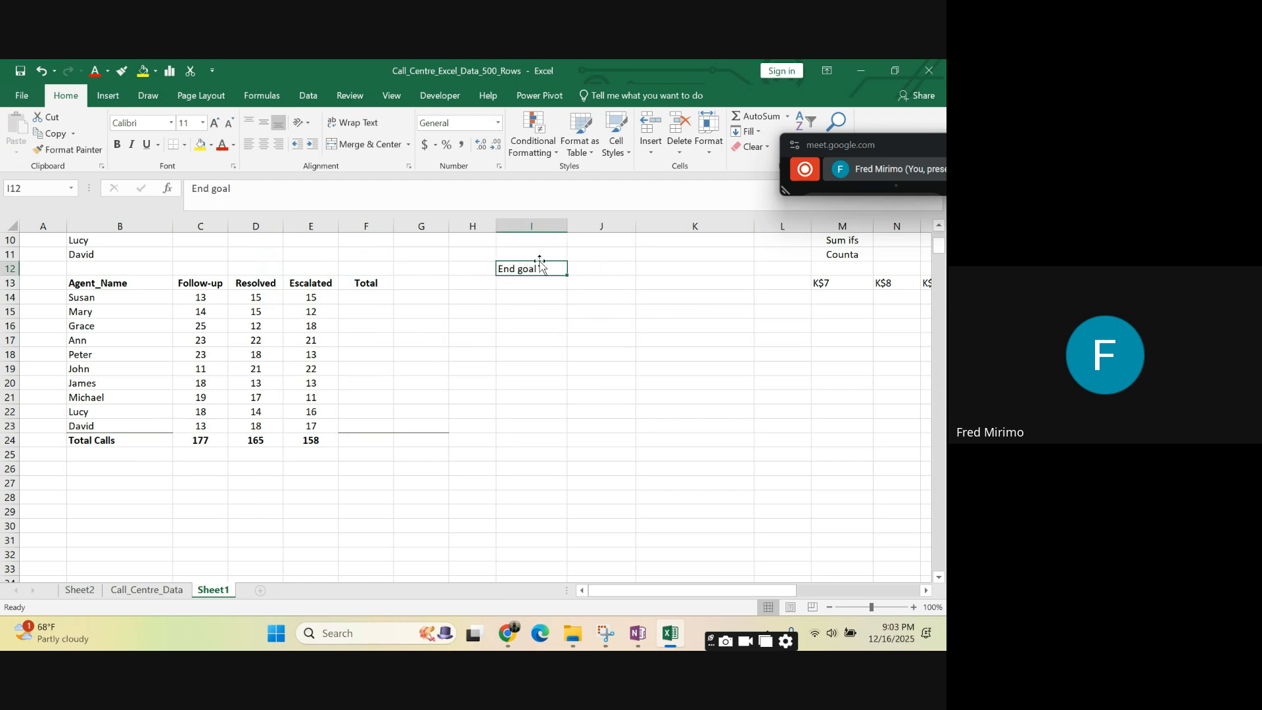
- Enter the note count if/ifs in J12 beside End goal
{"action": "left_click", "coordinate": [604, 272]}
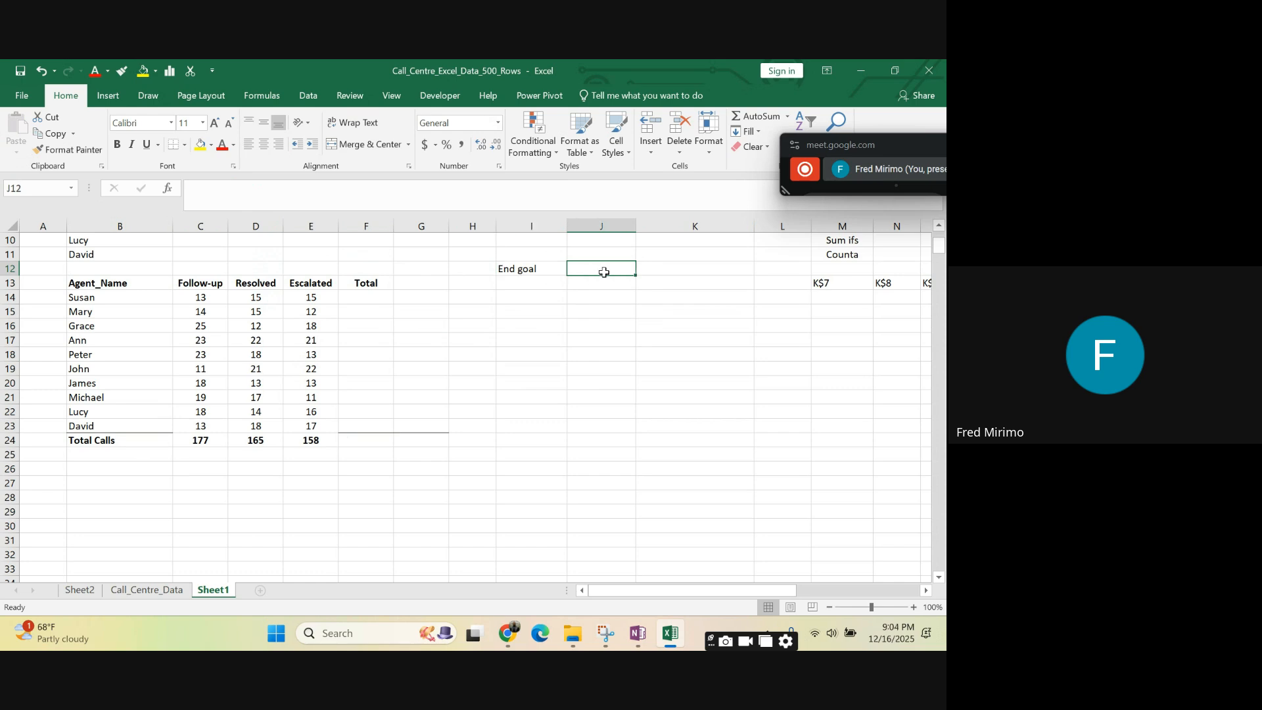
{"action": "type", "text": "count if/ifs"}
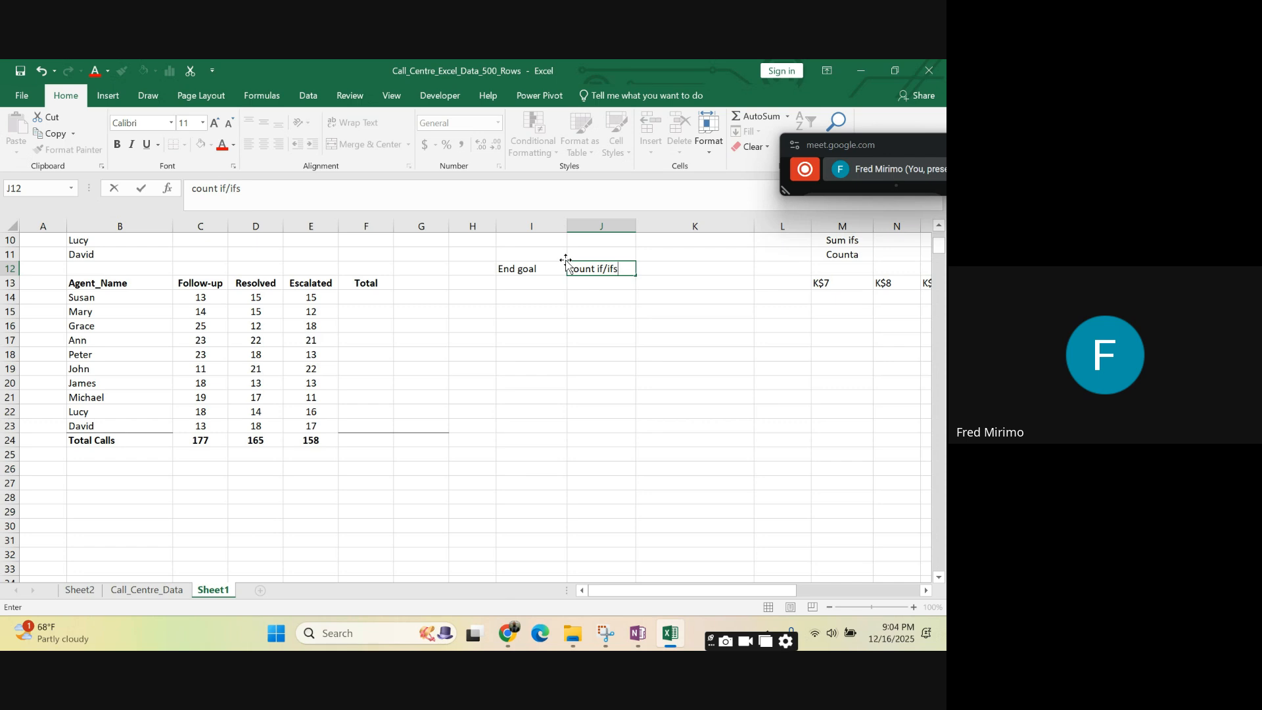
{"action": "left_click", "coordinate": [609, 297]}
{"action": "left_click", "coordinate": [608, 341]}
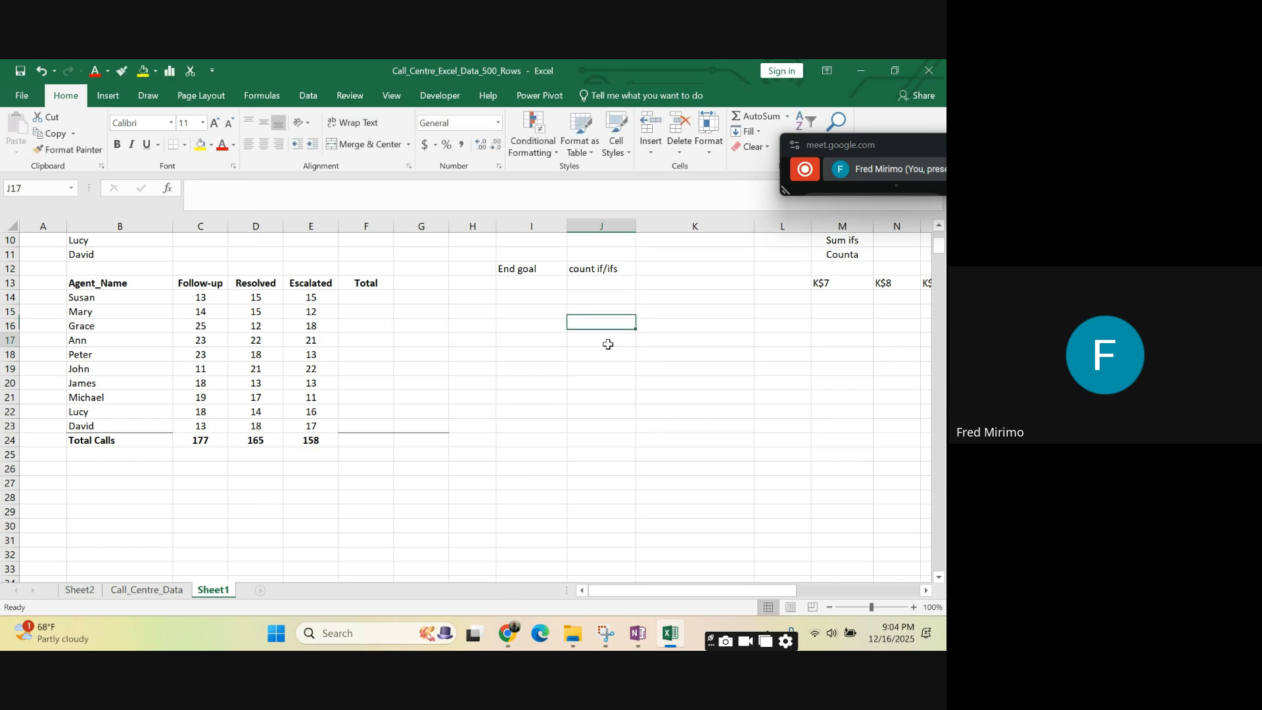
{"action": "left_click", "coordinate": [603, 270]}
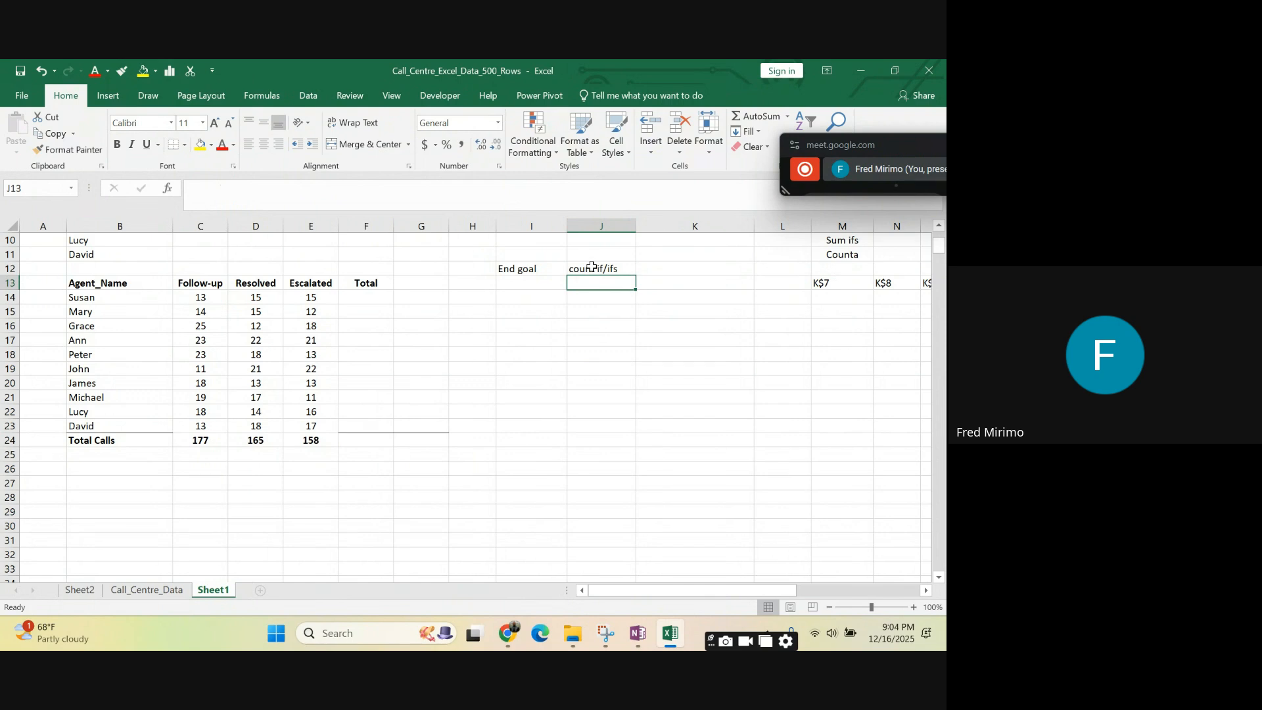
{"action": "left_click", "coordinate": [584, 305]}
{"action": "left_click", "coordinate": [591, 270]}
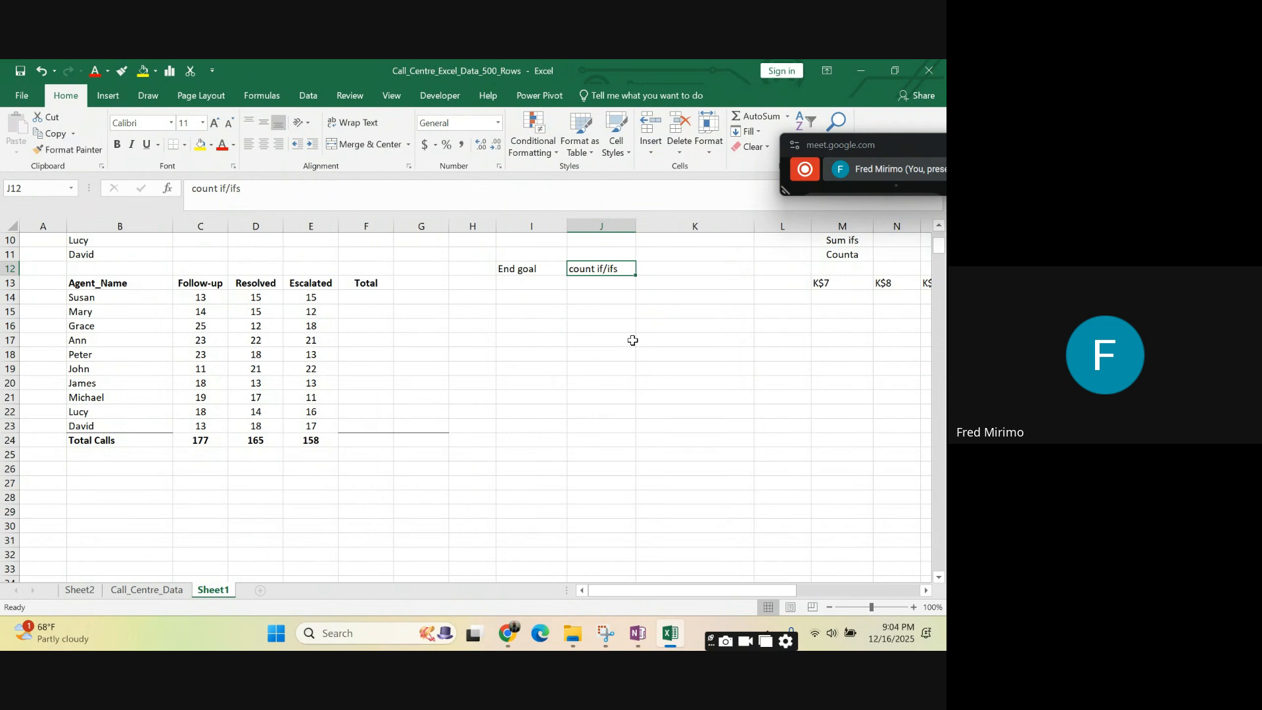
{"action": "key", "text": "Down"}
{"action": "key", "text": "Down"}
{"action": "key", "text": "Down"}
{"action": "key", "text": "Down"}
{"action": "key", "text": "Down"}
{"action": "key", "text": "Down"}
{"action": "key", "text": "Down"}
{"action": "key", "text": "Down"}
{"action": "key", "text": "Down"}
{"action": "key", "text": "Down"}
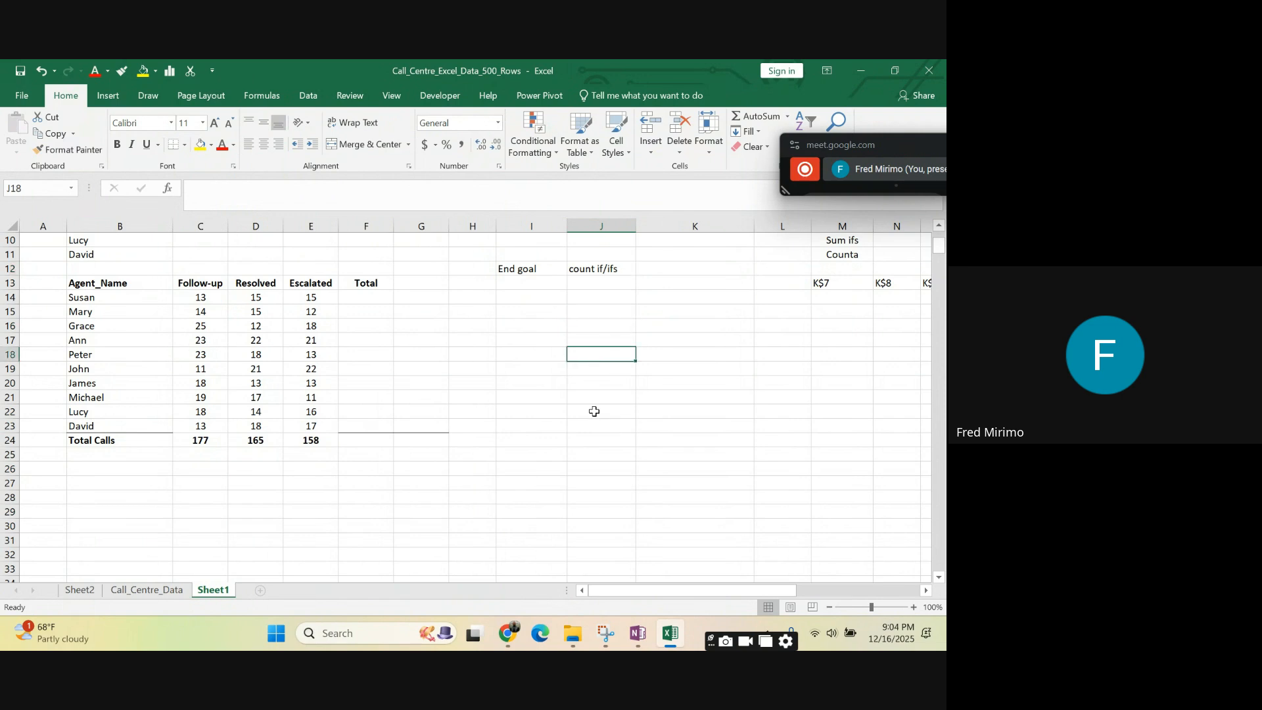
{"action": "left_click", "coordinate": [604, 269]}
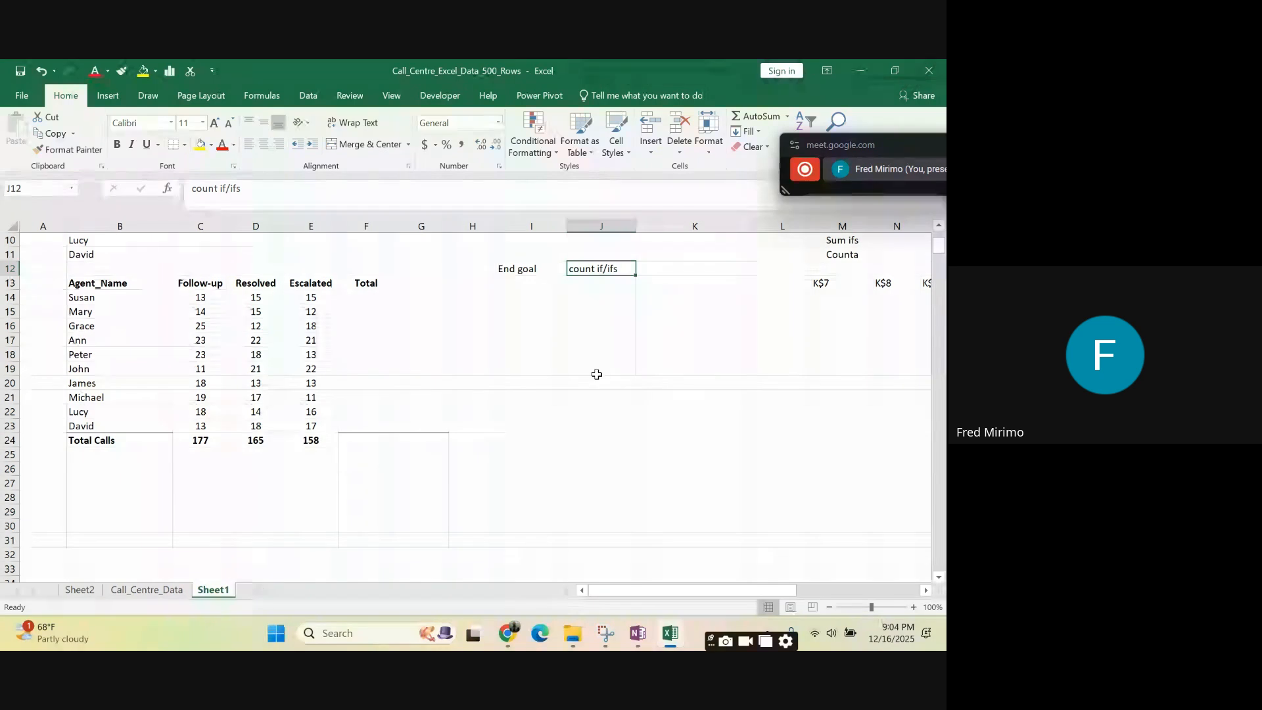
{"action": "left_click", "coordinate": [605, 319]}
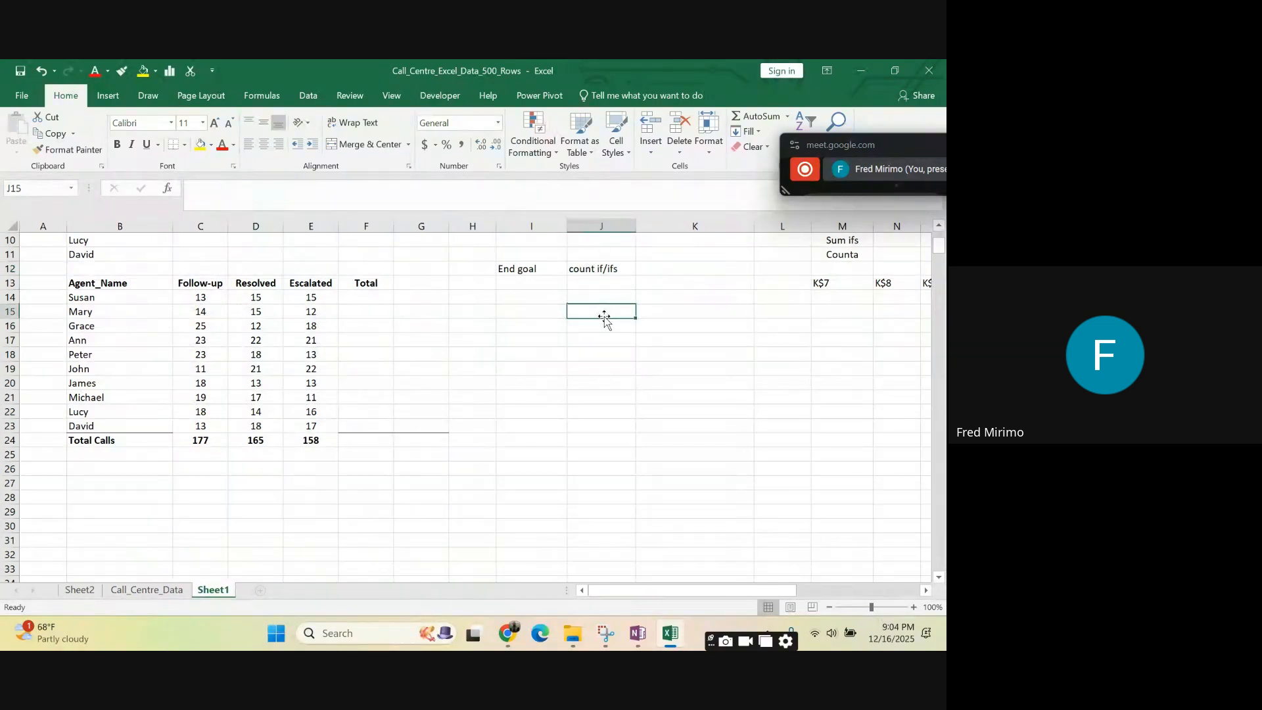
{"action": "left_click", "coordinate": [606, 270]}
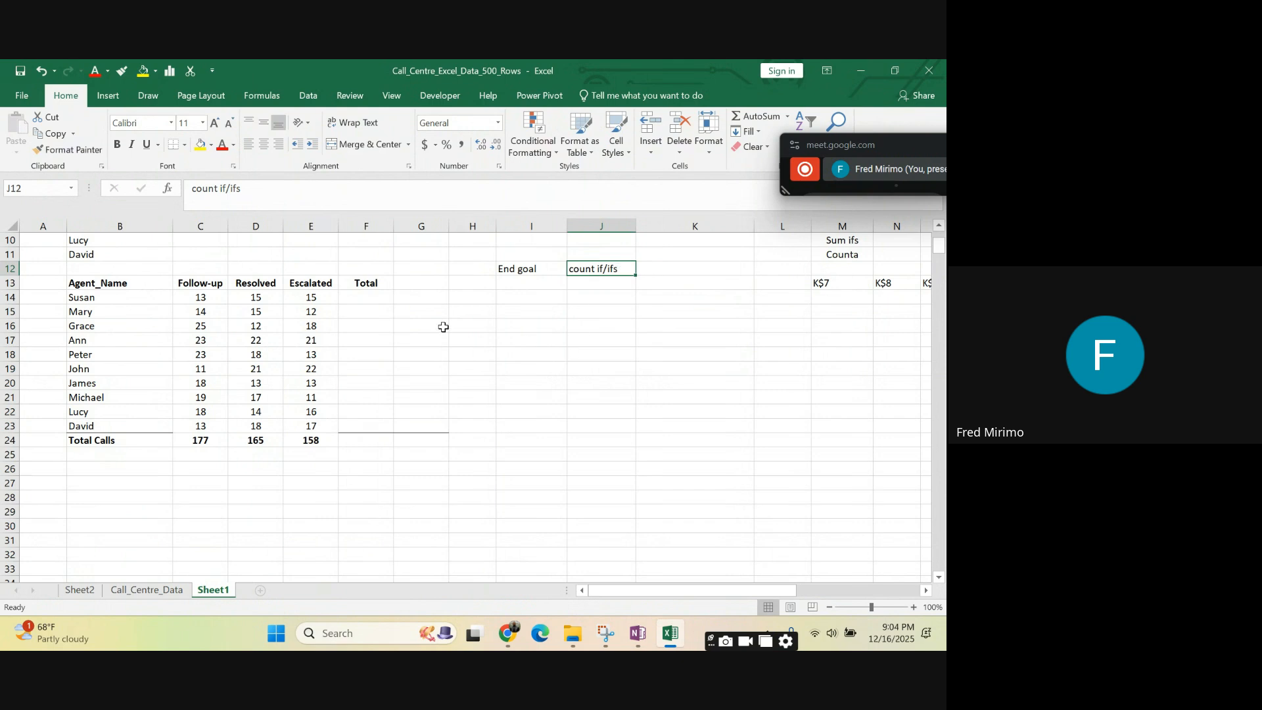
- Start an entry in K12 beside the count if/ifs note with 1
{"action": "left_click", "coordinate": [706, 308]}
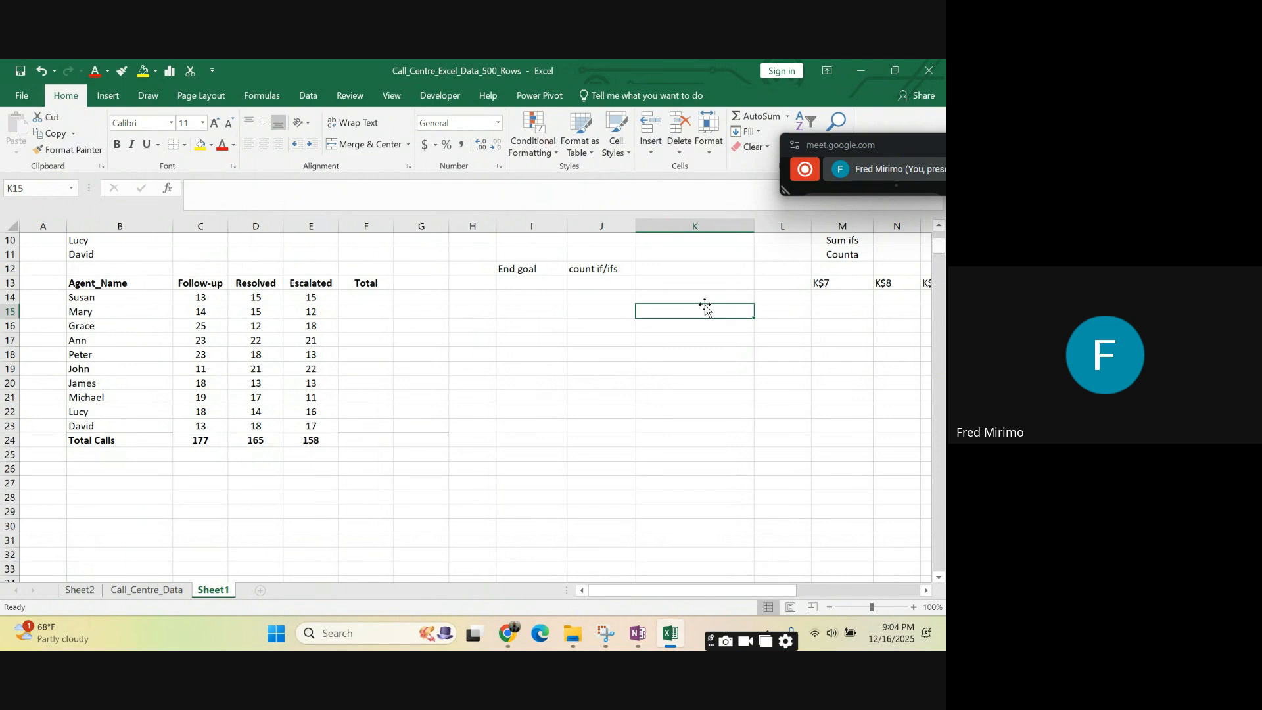
{"action": "left_click", "coordinate": [664, 267]}
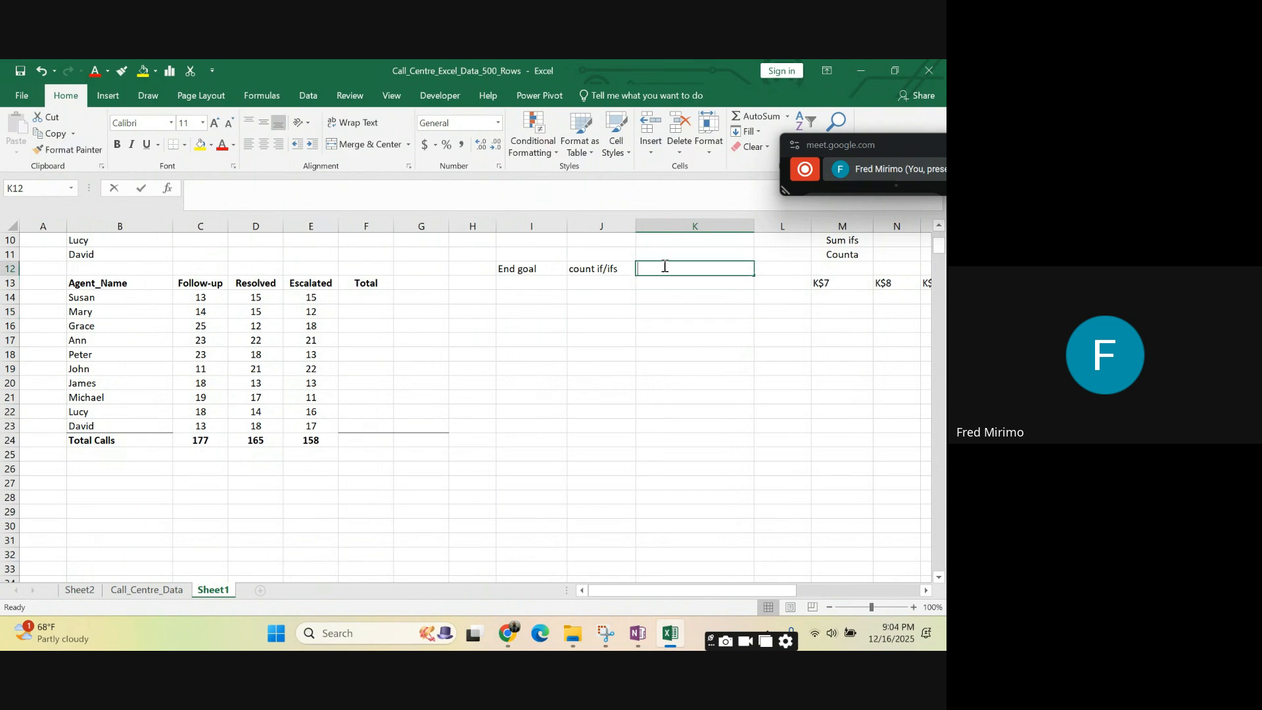
{"action": "type", "text": "1.Type of call outcome"}
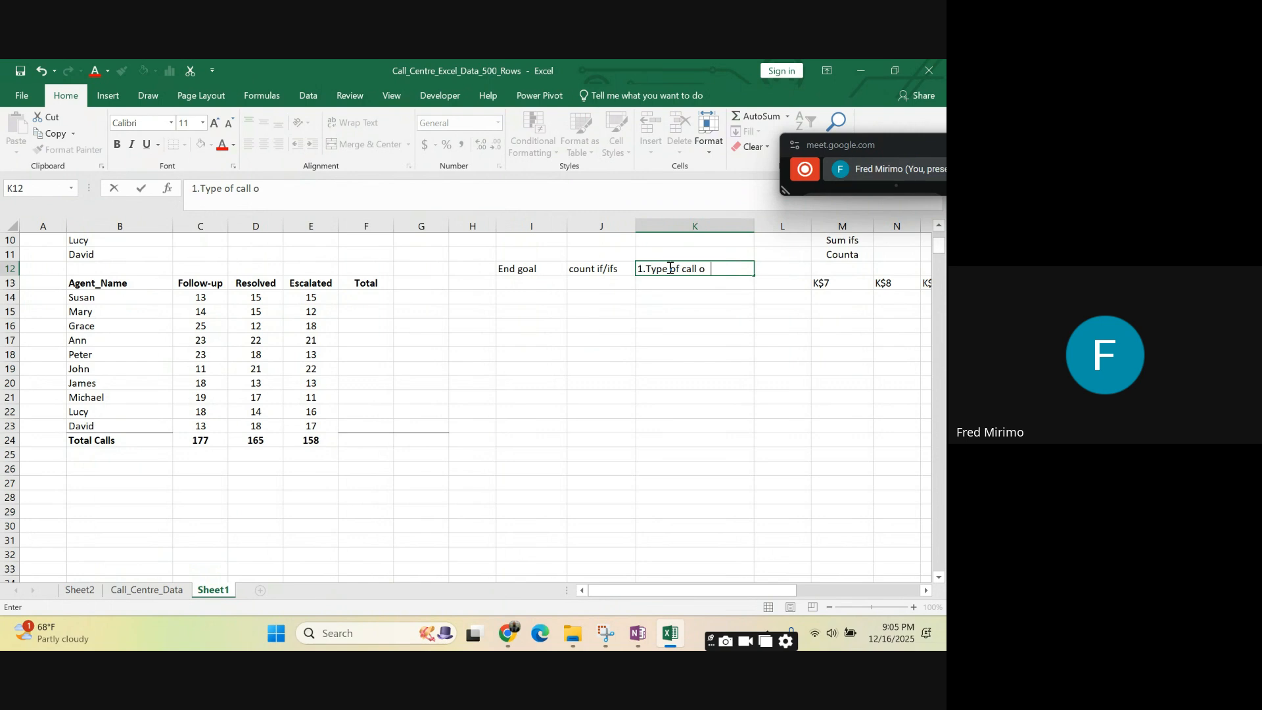
- Complete the note in cell K12 so it reads "1.Type of call outcome"
{"action": "type", "text": "ome"}
{"action": "left_click", "coordinate": [676, 339]}
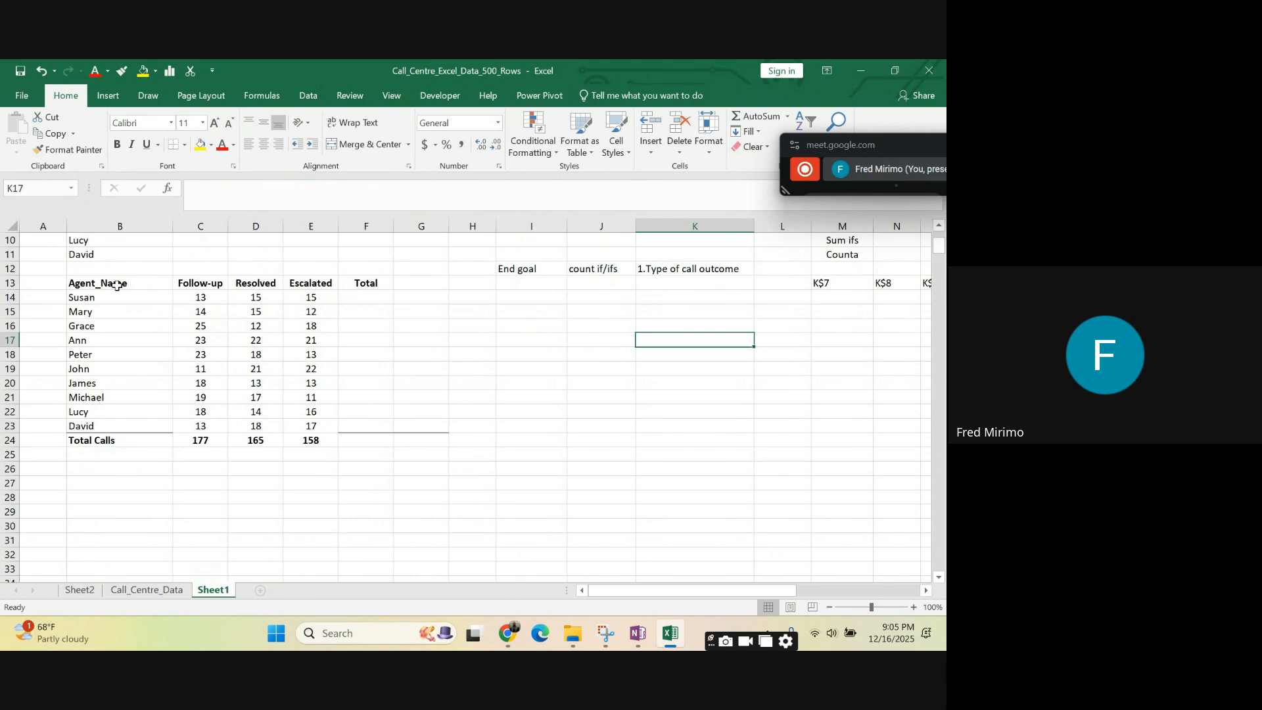
- Examine the summary table's outcome headings, agent names in B14:B23 and Follow-up total against the note in K12
{"action": "left_click", "coordinate": [210, 283]}
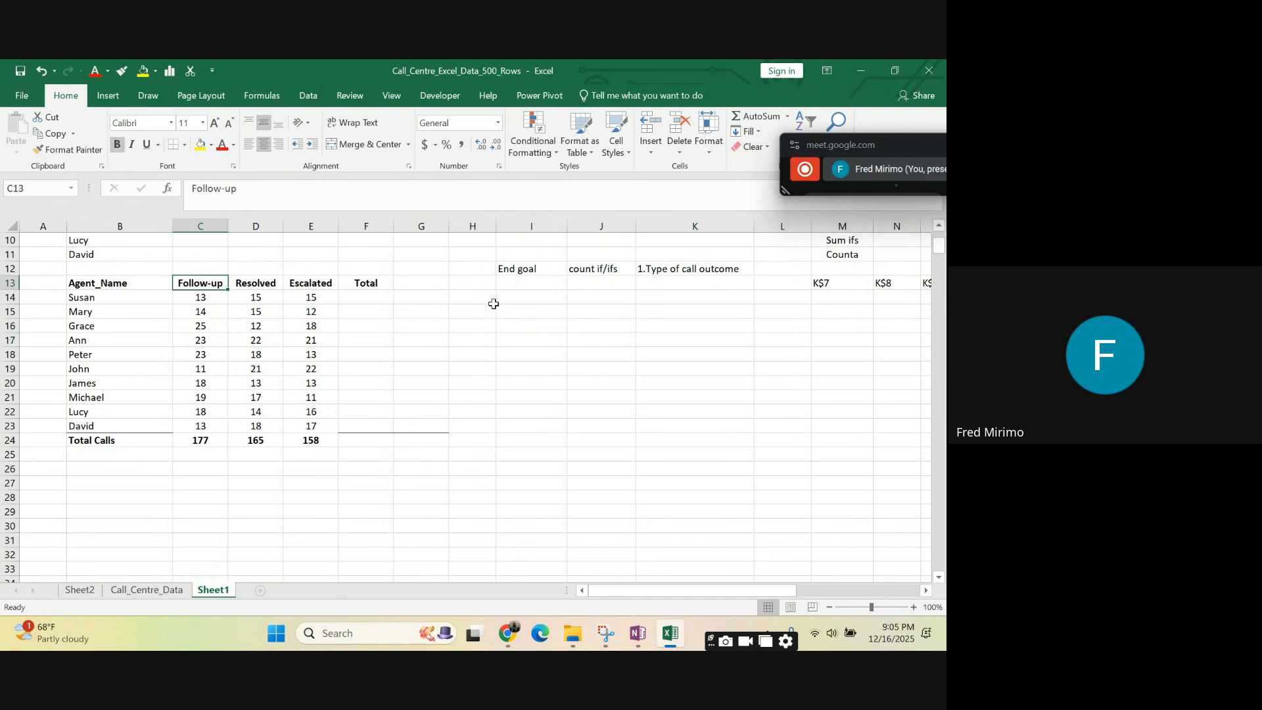
{"action": "left_click", "coordinate": [256, 285]}
{"action": "left_click", "coordinate": [578, 365]}
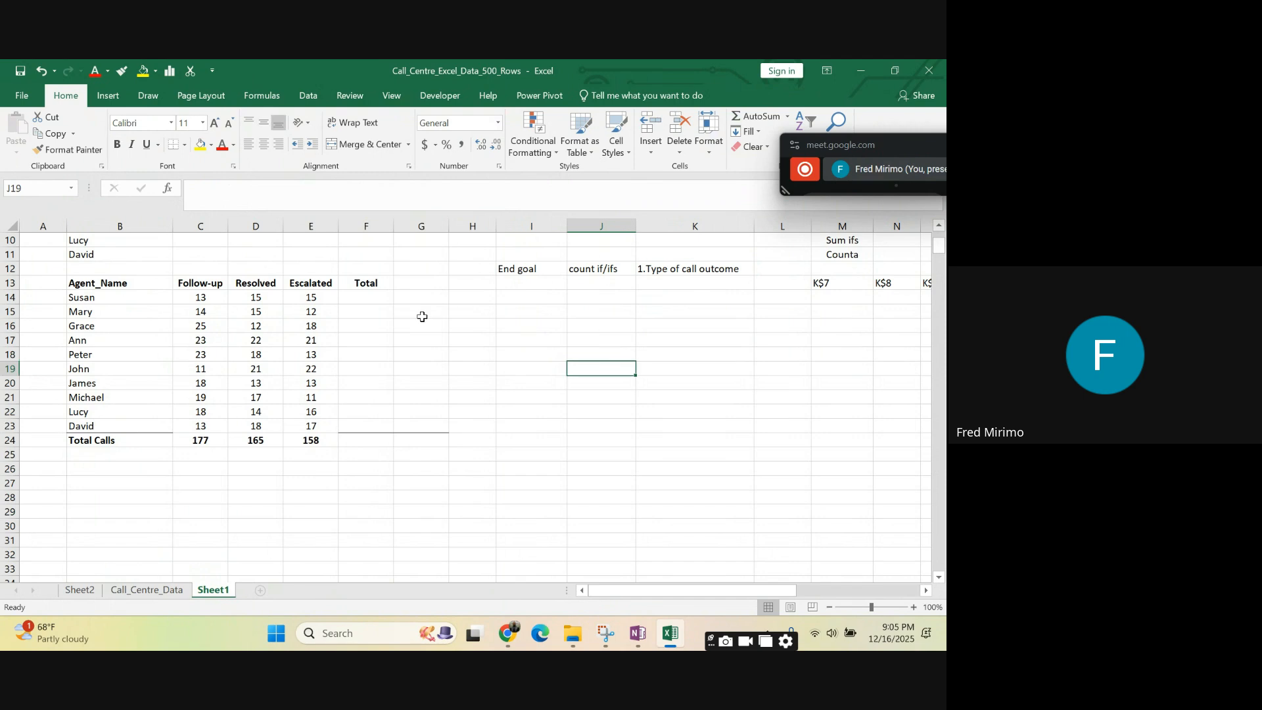
{"action": "left_click", "coordinate": [312, 277]}
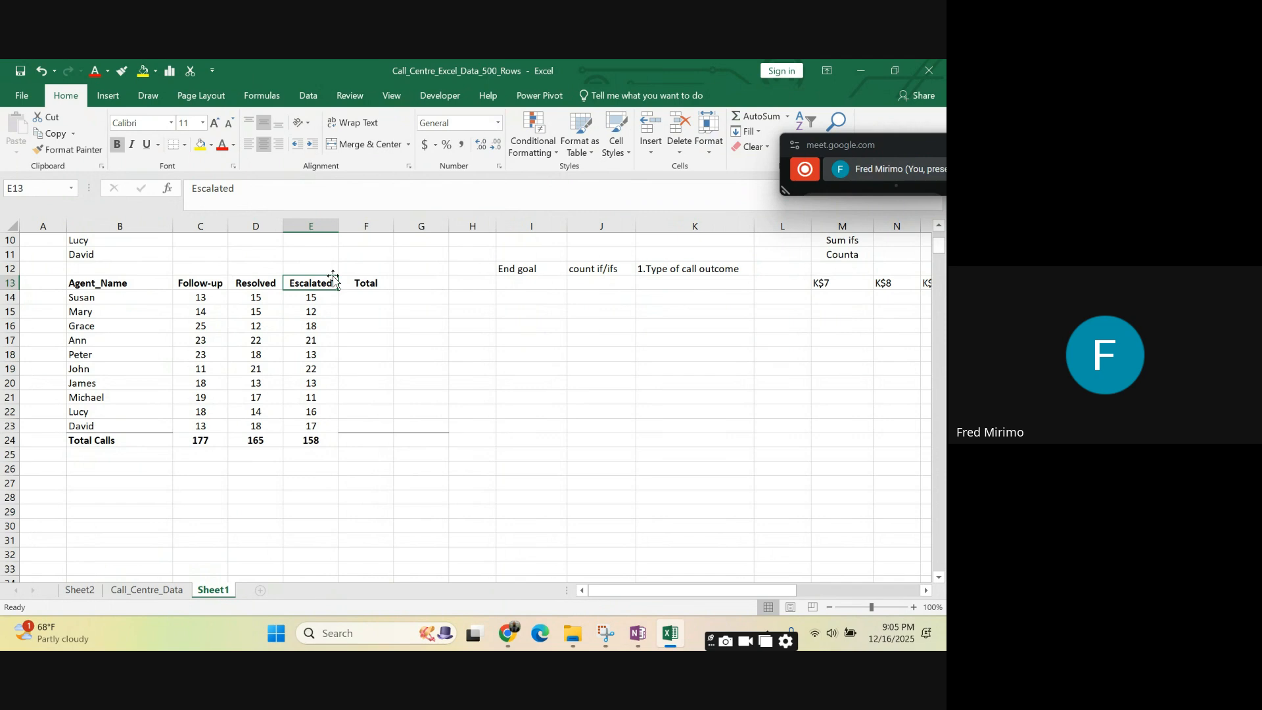
{"action": "left_click", "coordinate": [668, 272]}
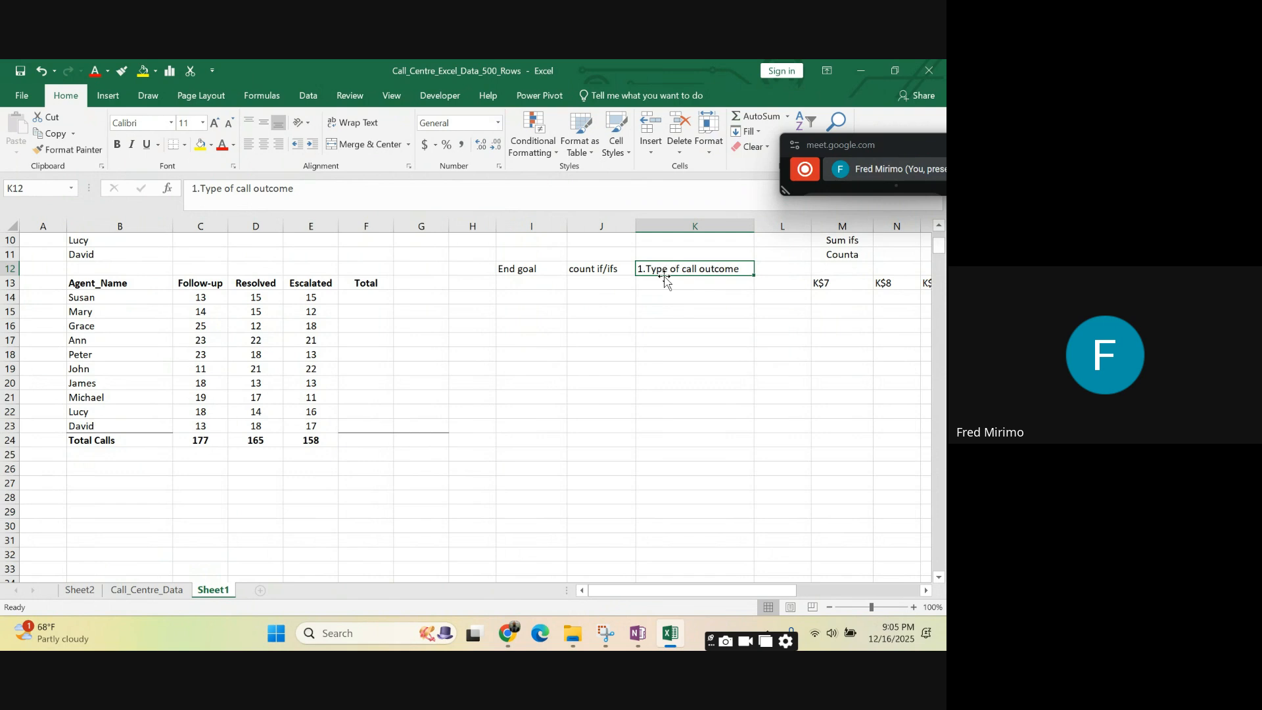
{"action": "left_click", "coordinate": [656, 282]}
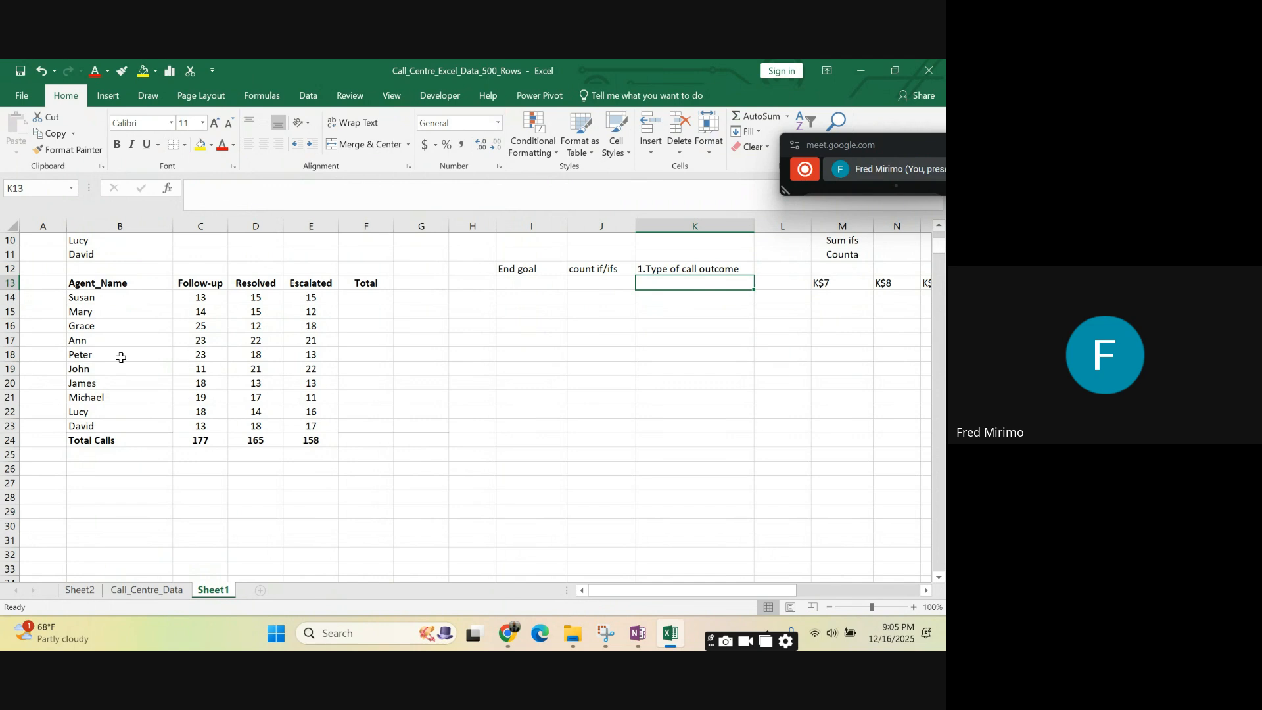
{"action": "left_click", "coordinate": [90, 298]}
{"action": "left_click_drag", "start_coordinate": [90, 298], "coordinate": [88, 427]}
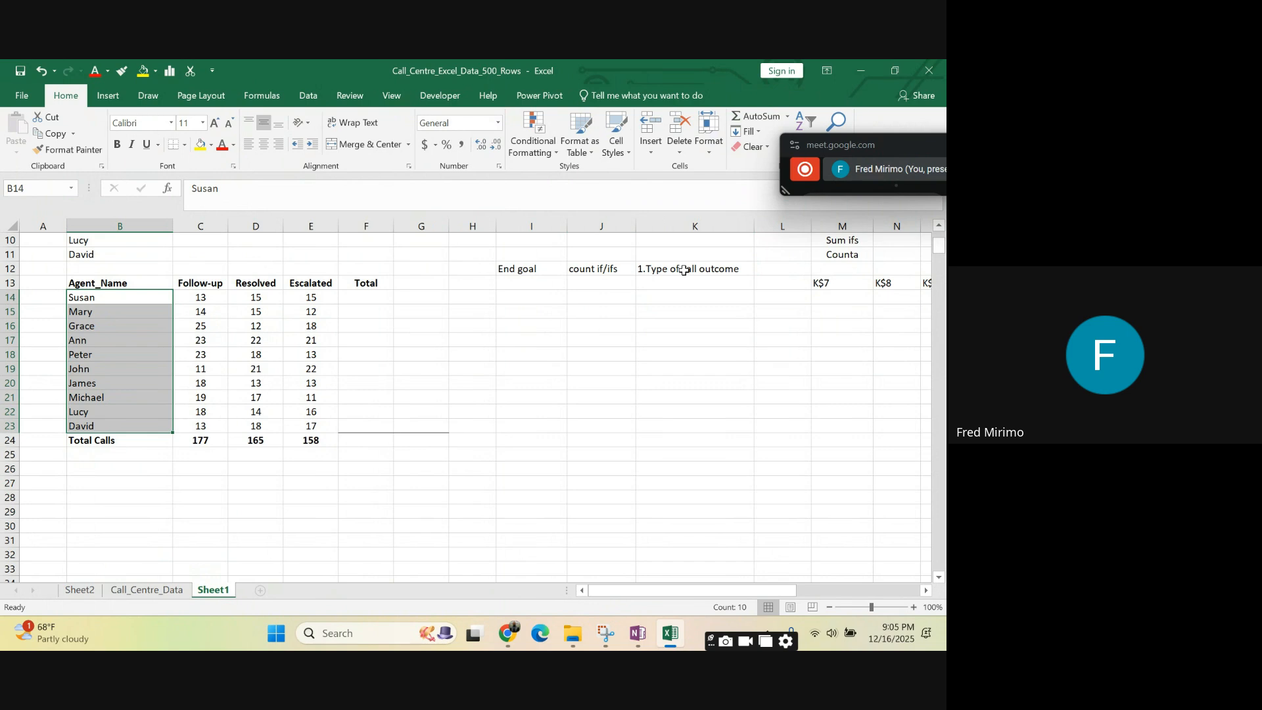
{"action": "mouse_move", "coordinate": [684, 275]}
{"action": "left_mouse_down"}
{"action": "mouse_move", "coordinate": [526, 299]}
{"action": "mouse_move", "coordinate": [677, 270]}
{"action": "left_mouse_up"}
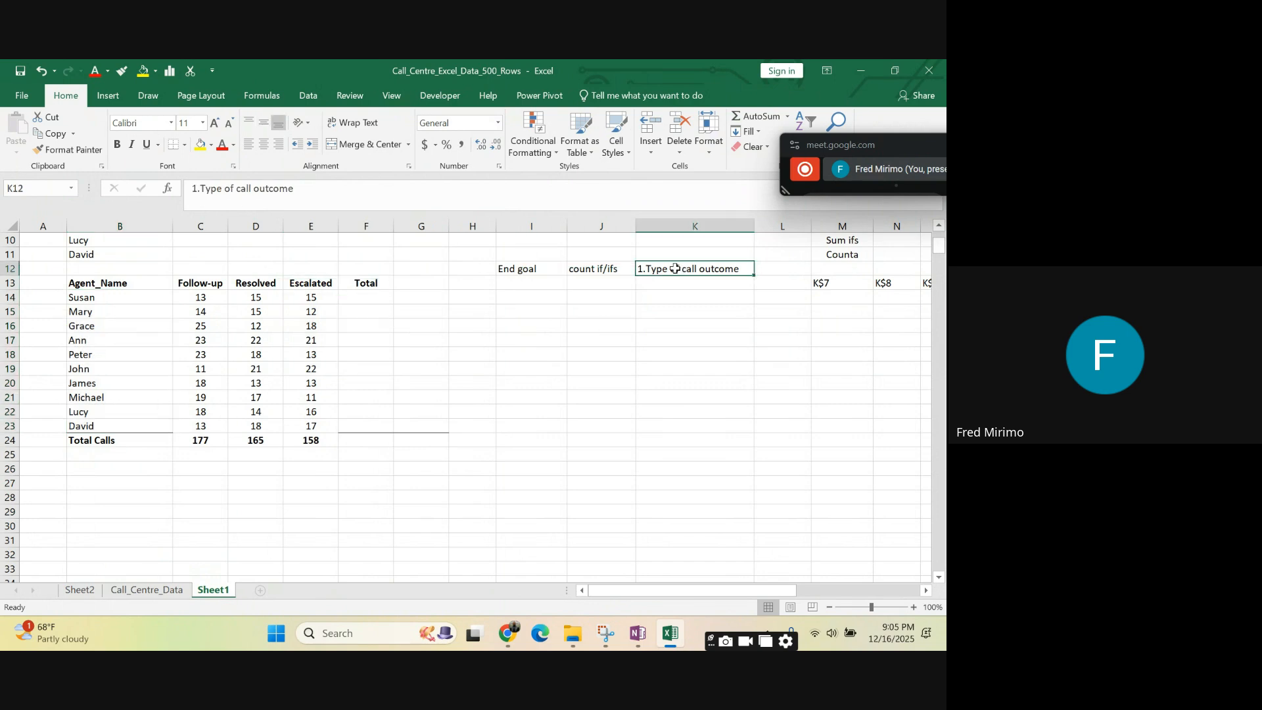
{"action": "left_click", "coordinate": [199, 283]}
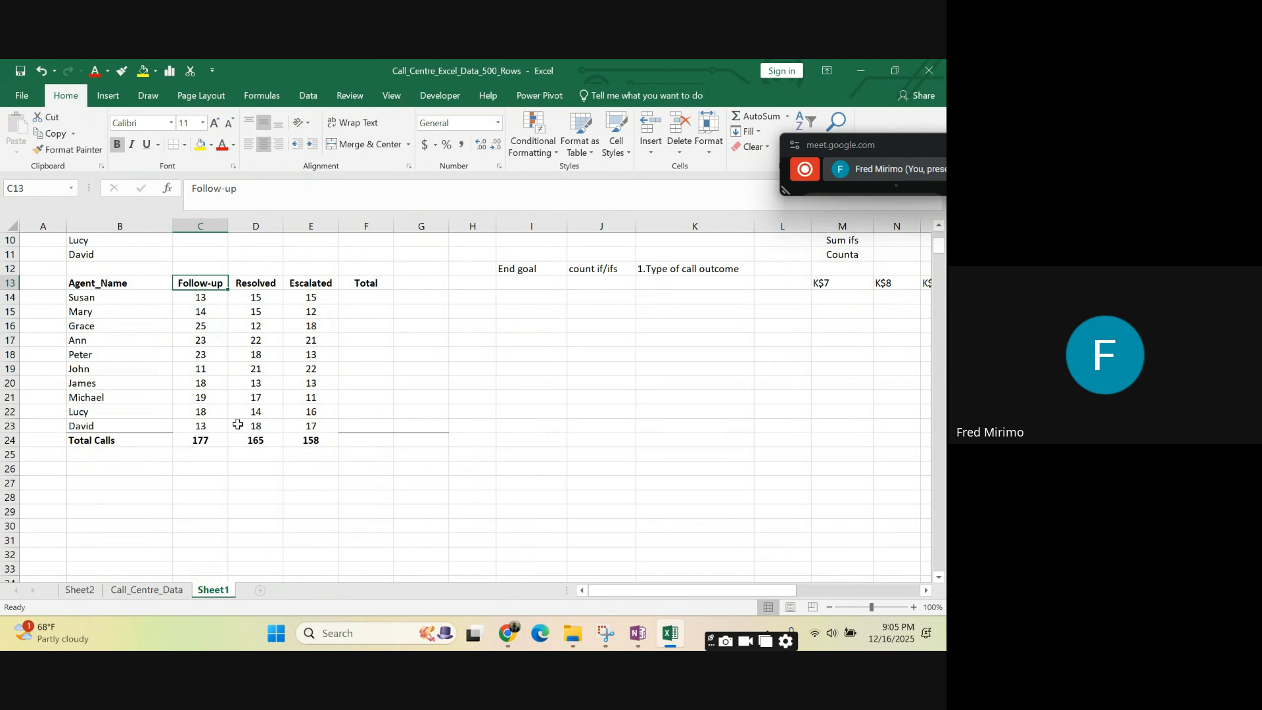
{"action": "left_click", "coordinate": [210, 441]}
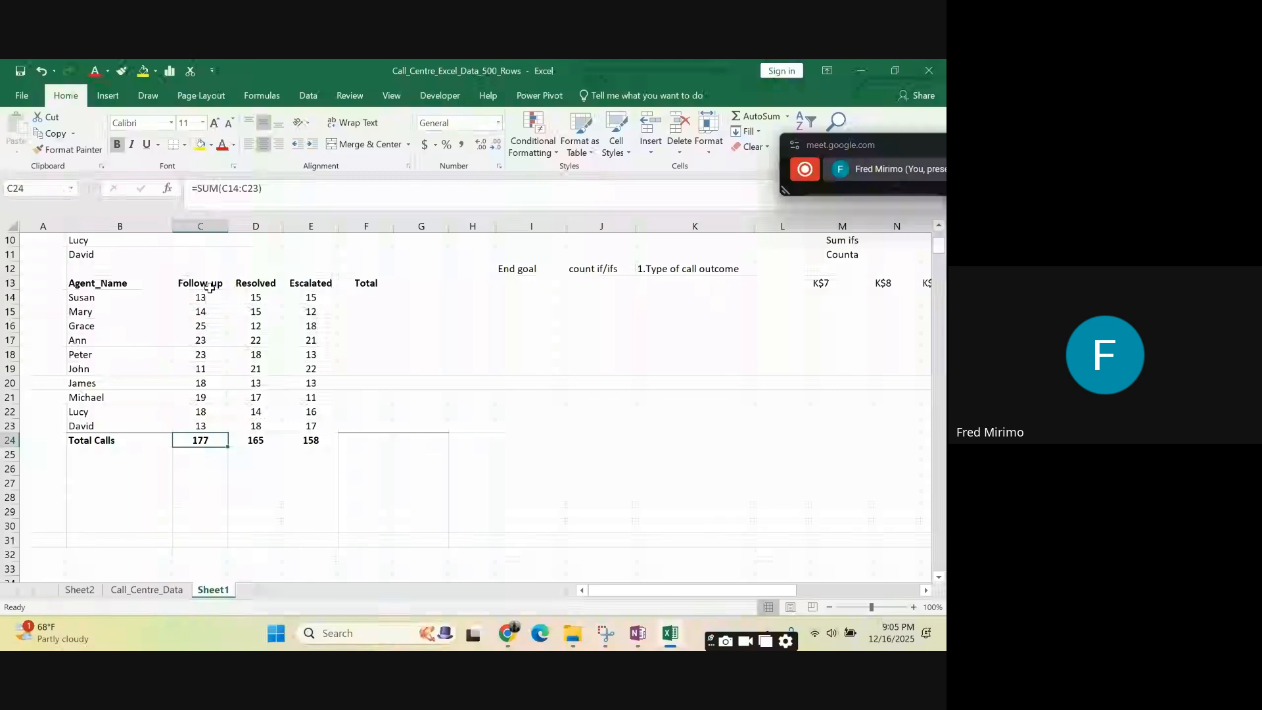
{"action": "left_click", "coordinate": [104, 297]}
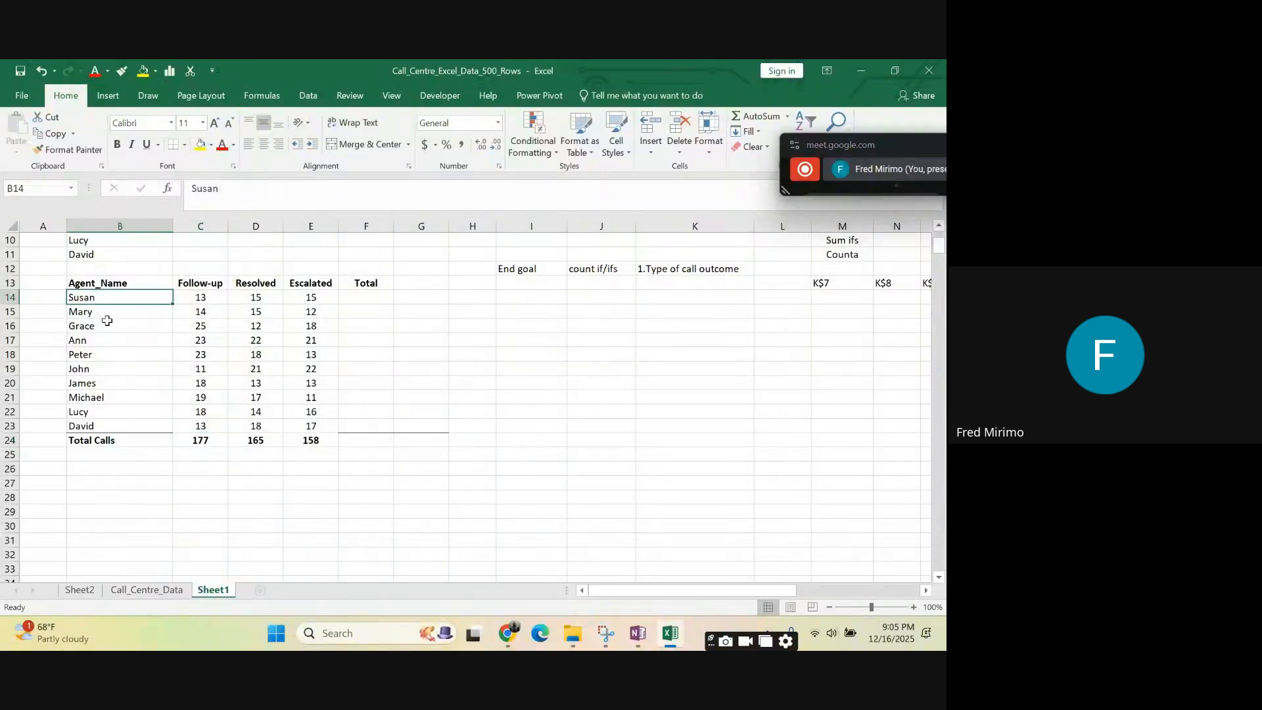
{"action": "left_click", "coordinate": [102, 314]}
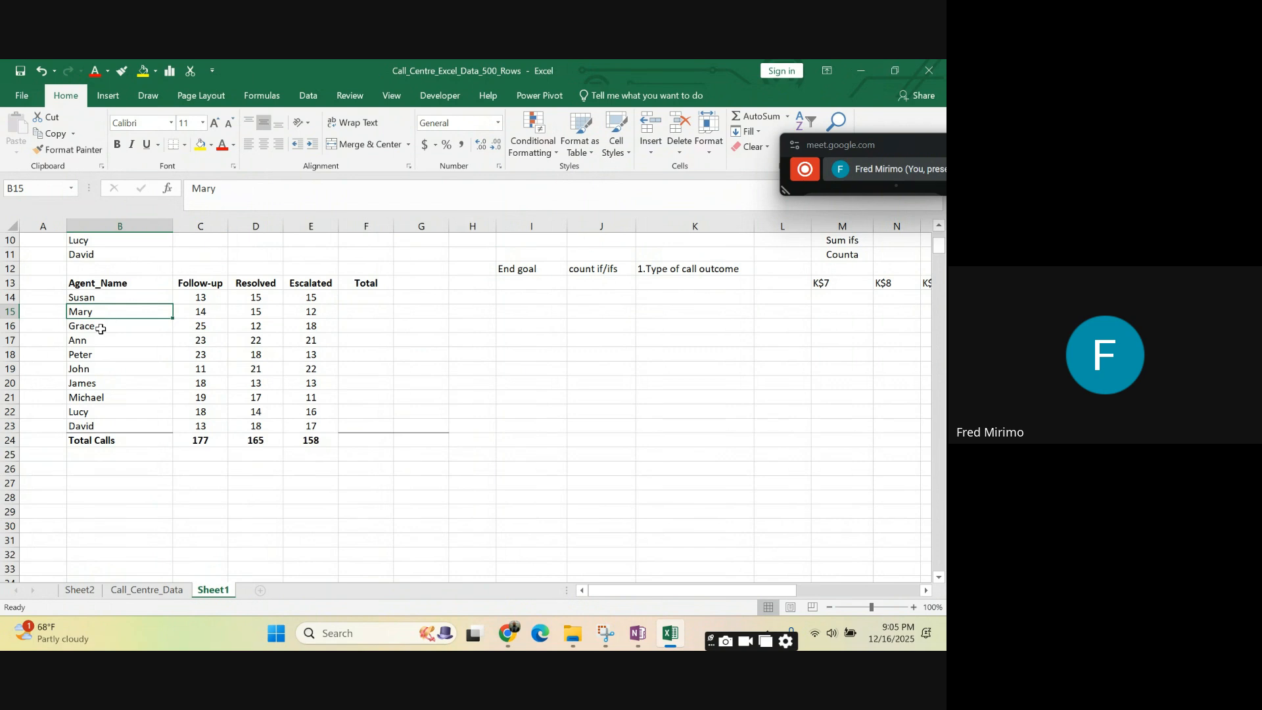
{"action": "left_click", "coordinate": [101, 327]}
{"action": "left_click", "coordinate": [99, 340]}
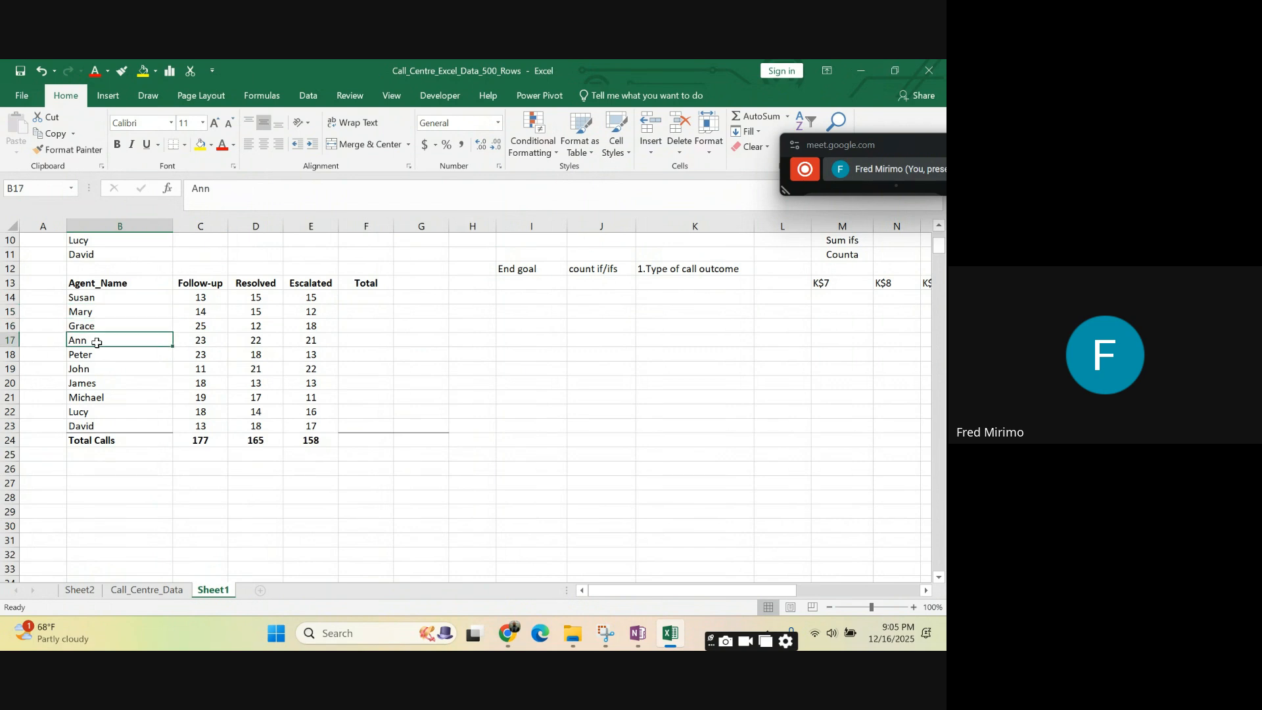
{"action": "left_click_drag", "start_coordinate": [100, 355], "coordinate": [102, 429]}
{"action": "left_click", "coordinate": [556, 397]}
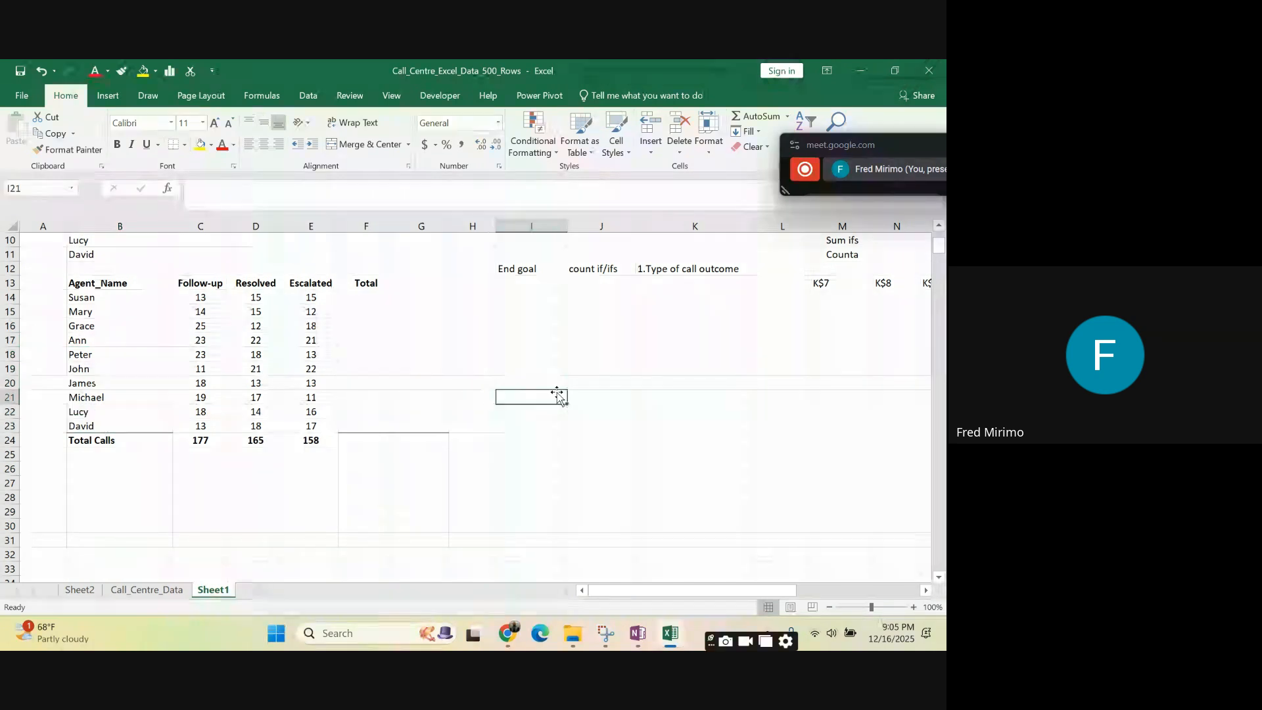
- Enter "2.Call Outcome Type by Agent" in cell K13 and widen column K to fit the text
{"action": "left_click", "coordinate": [648, 283]}
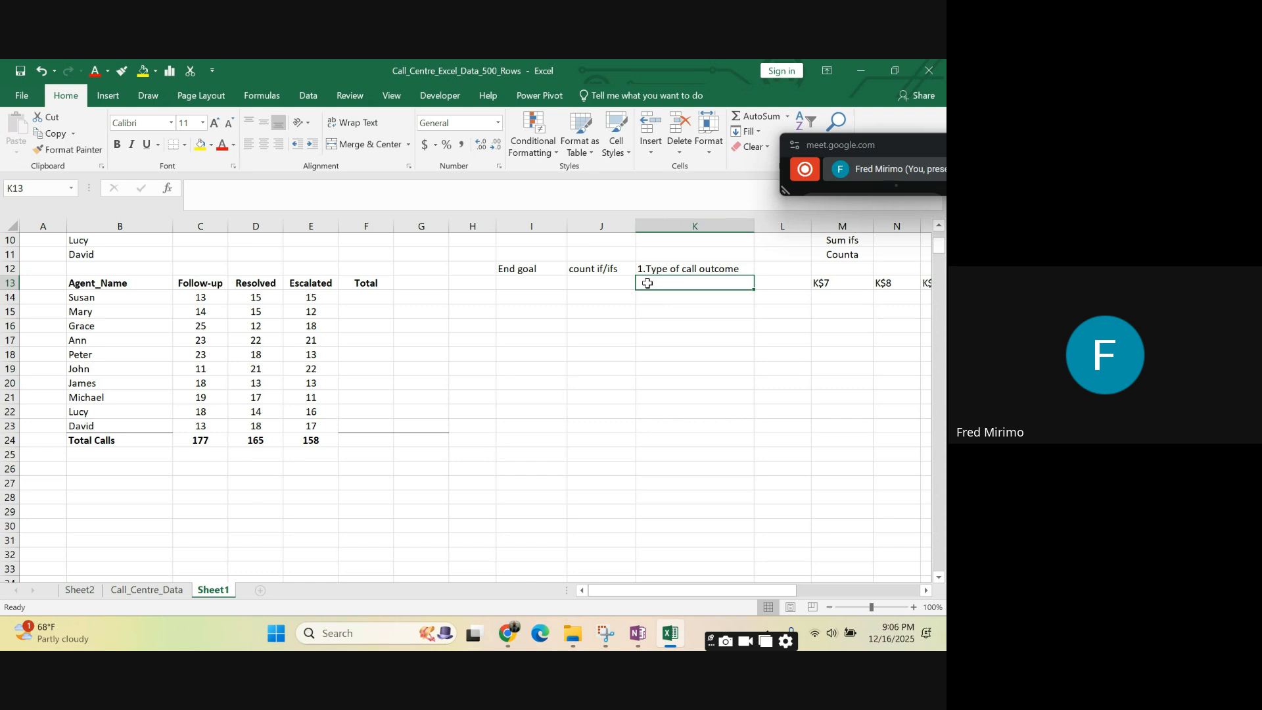
{"action": "type", "text": "2"}
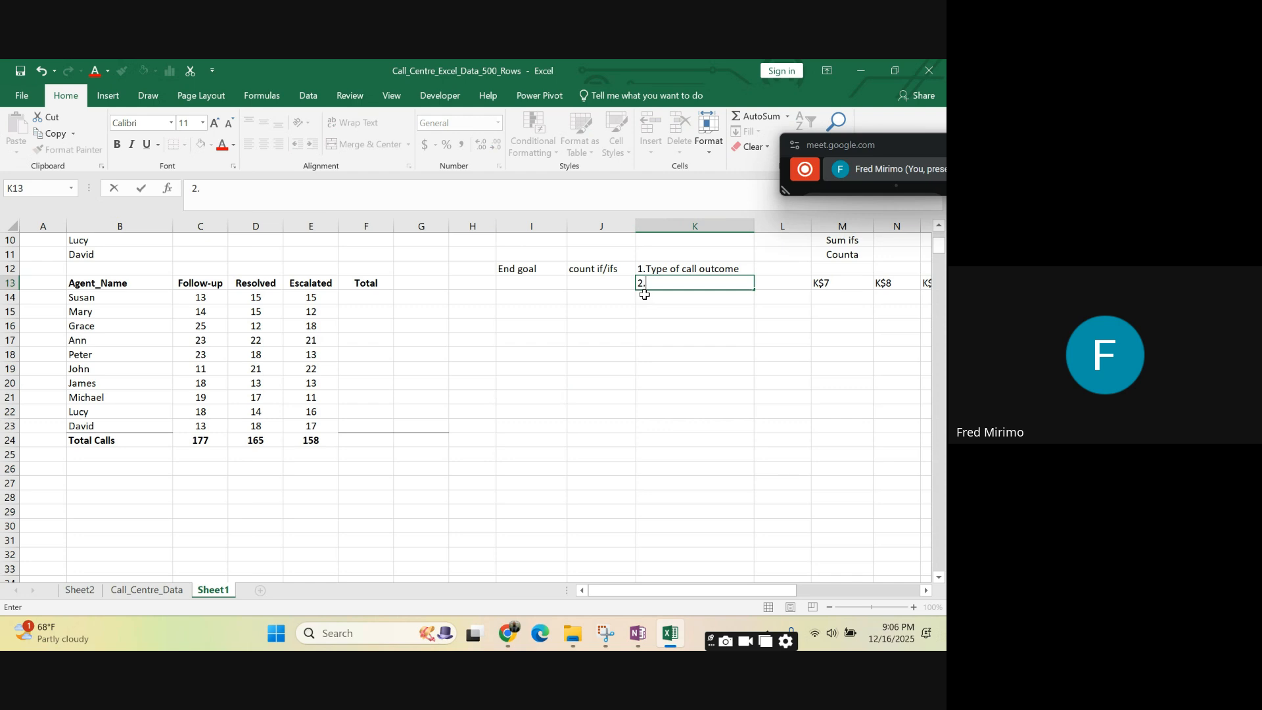
{"action": "type", "text": ".Call Outcome Typ"}
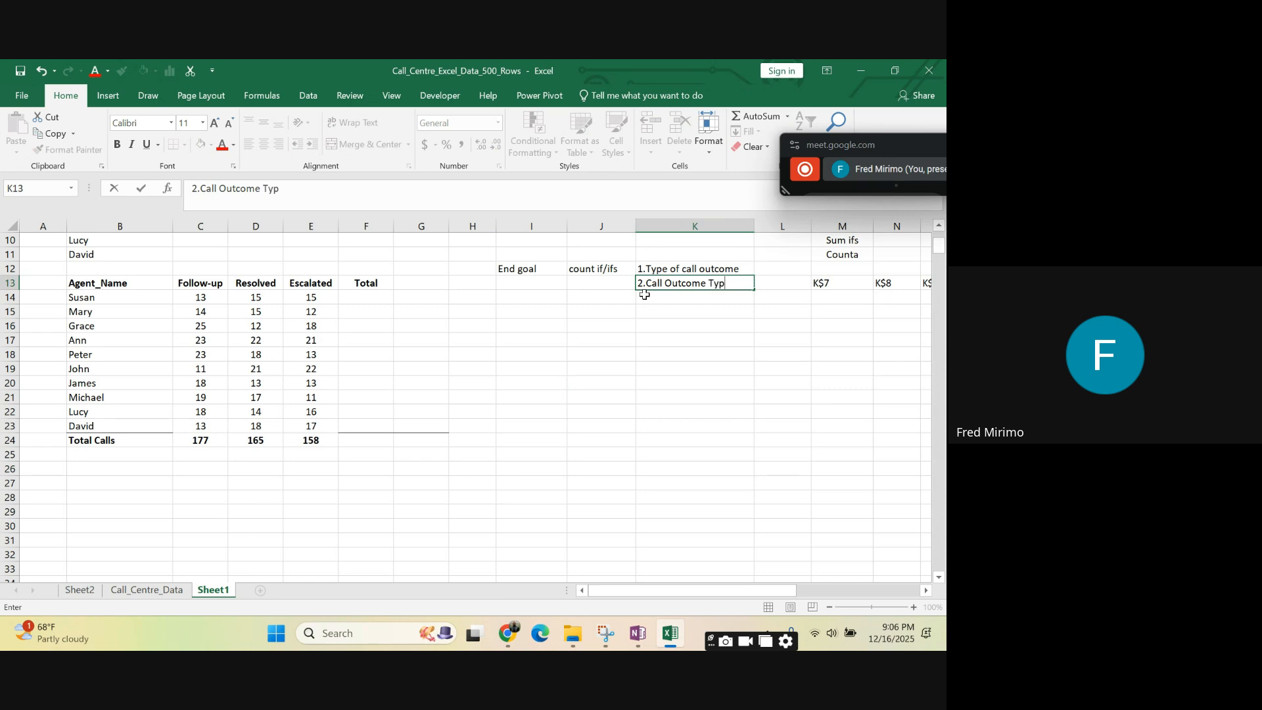
{"action": "type", "text": "e by Agent"}
{"action": "left_click", "coordinate": [690, 353]}
{"action": "left_click_drag", "start_coordinate": [661, 336], "coordinate": [670, 328]}
{"action": "left_click_drag", "start_coordinate": [755, 226], "coordinate": [792, 227]}
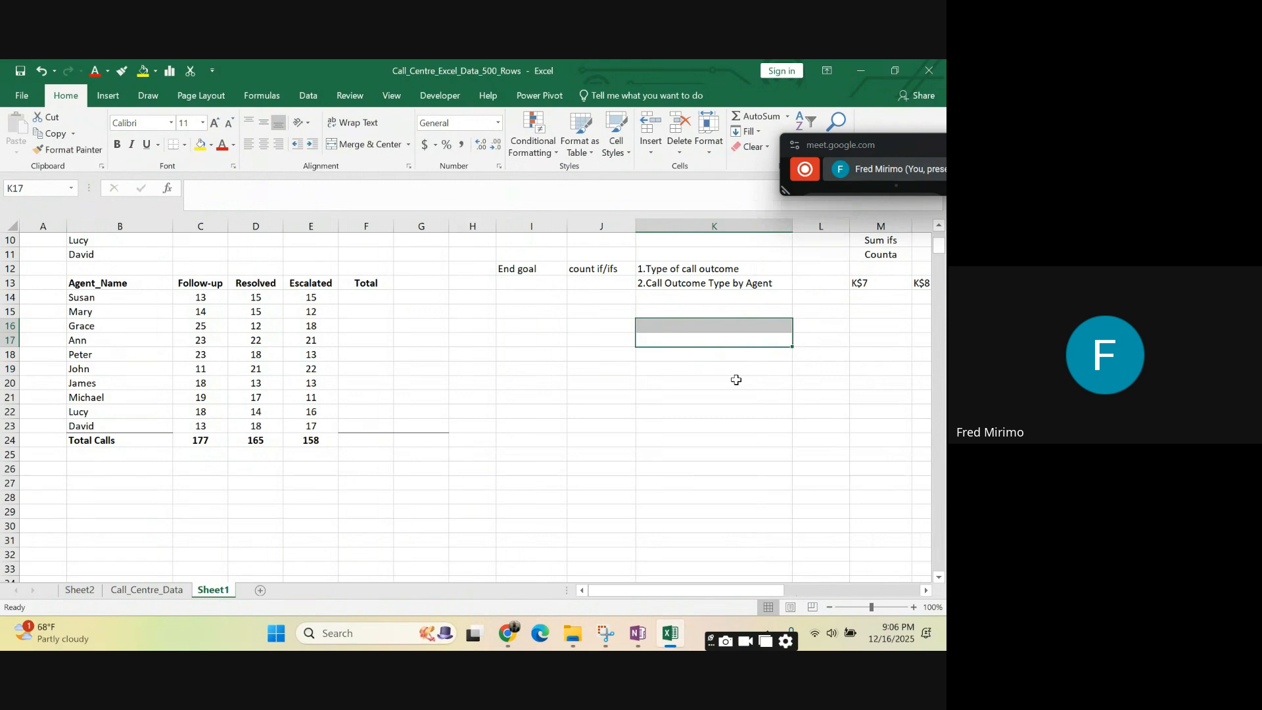
- Review the two end goals in K12:K13 against the Follow-up, Resolved and Escalated headings and the "count if/ifs" note
{"action": "key", "text": "Down"}
{"action": "key", "text": "Down"}
{"action": "key", "text": "Down"}
{"action": "key", "text": "Down"}
{"action": "left_click", "coordinate": [689, 287]}
{"action": "left_click", "coordinate": [692, 366]}
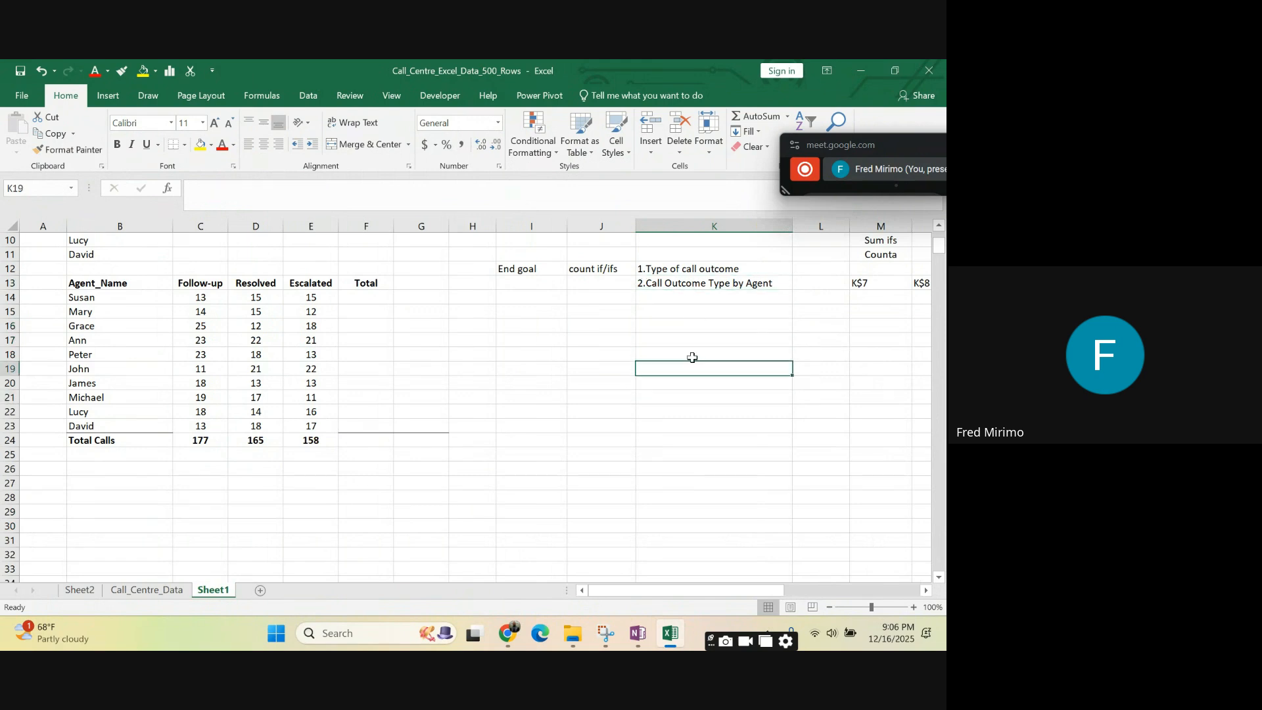
{"action": "left_click", "coordinate": [680, 265]}
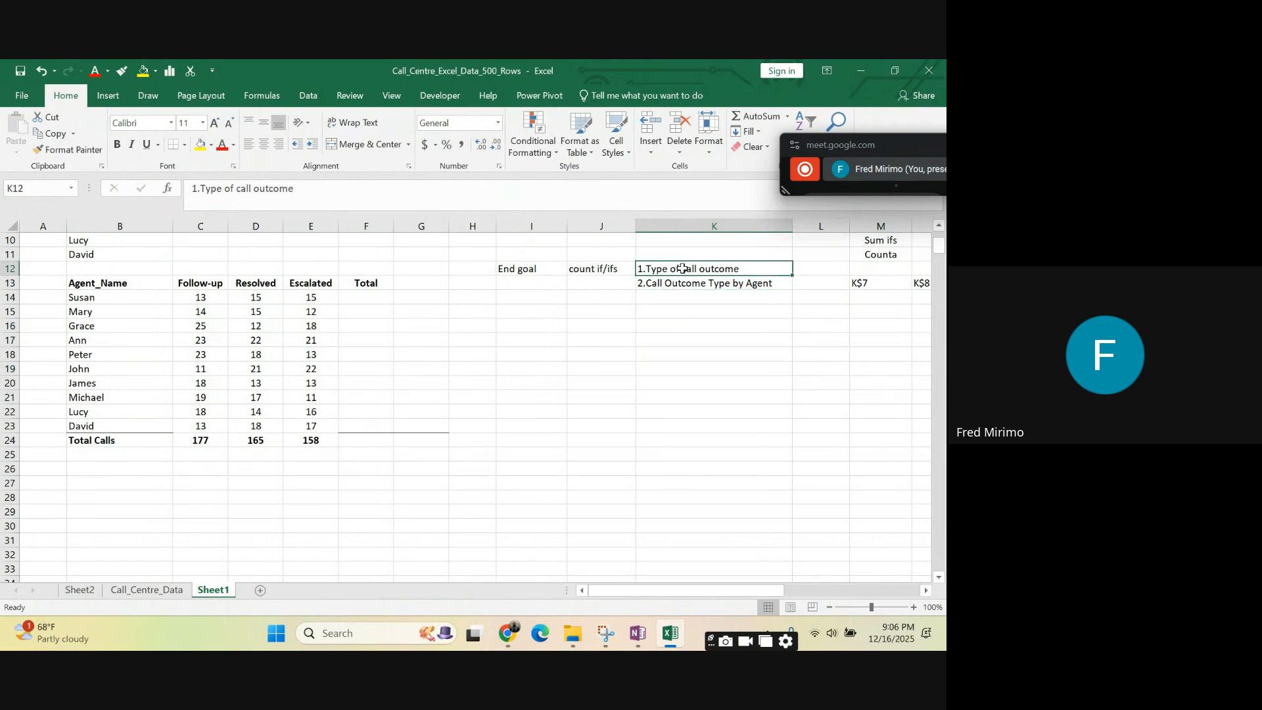
{"action": "left_click", "coordinate": [694, 367]}
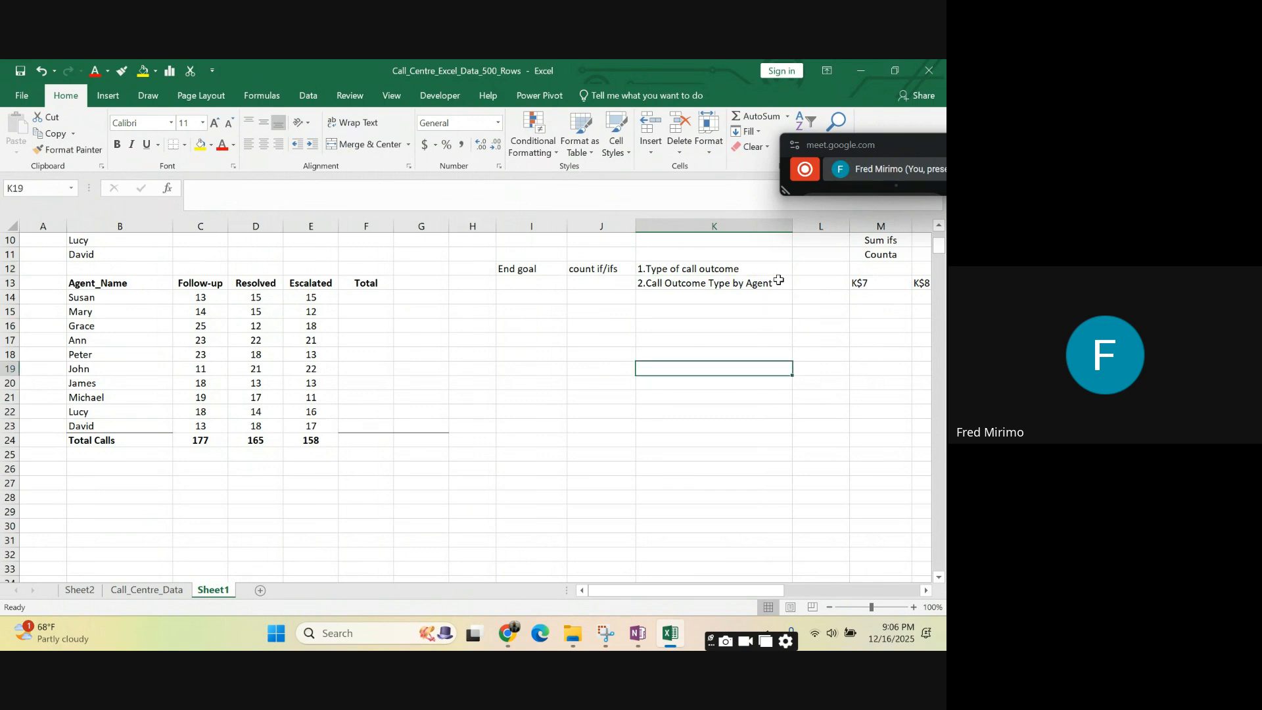
{"action": "left_click", "coordinate": [717, 269]}
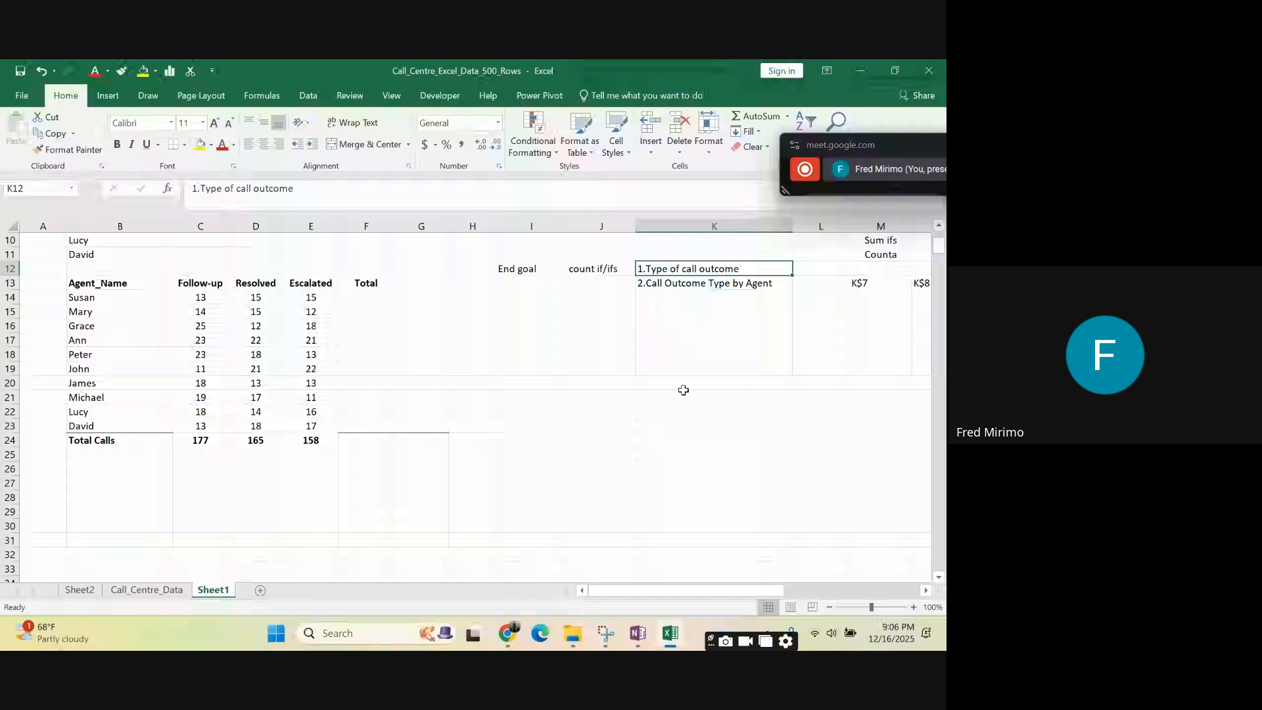
{"action": "left_click", "coordinate": [189, 283]}
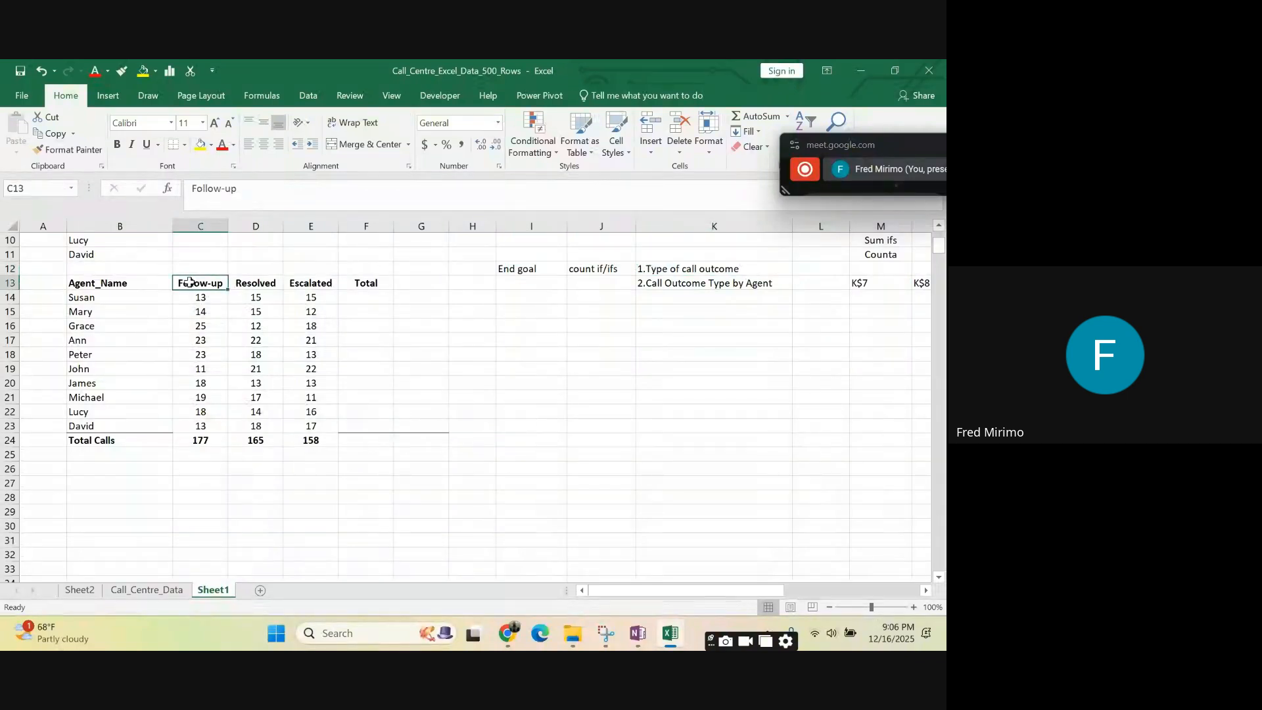
{"action": "left_click", "coordinate": [263, 282]}
{"action": "left_click", "coordinate": [309, 282]}
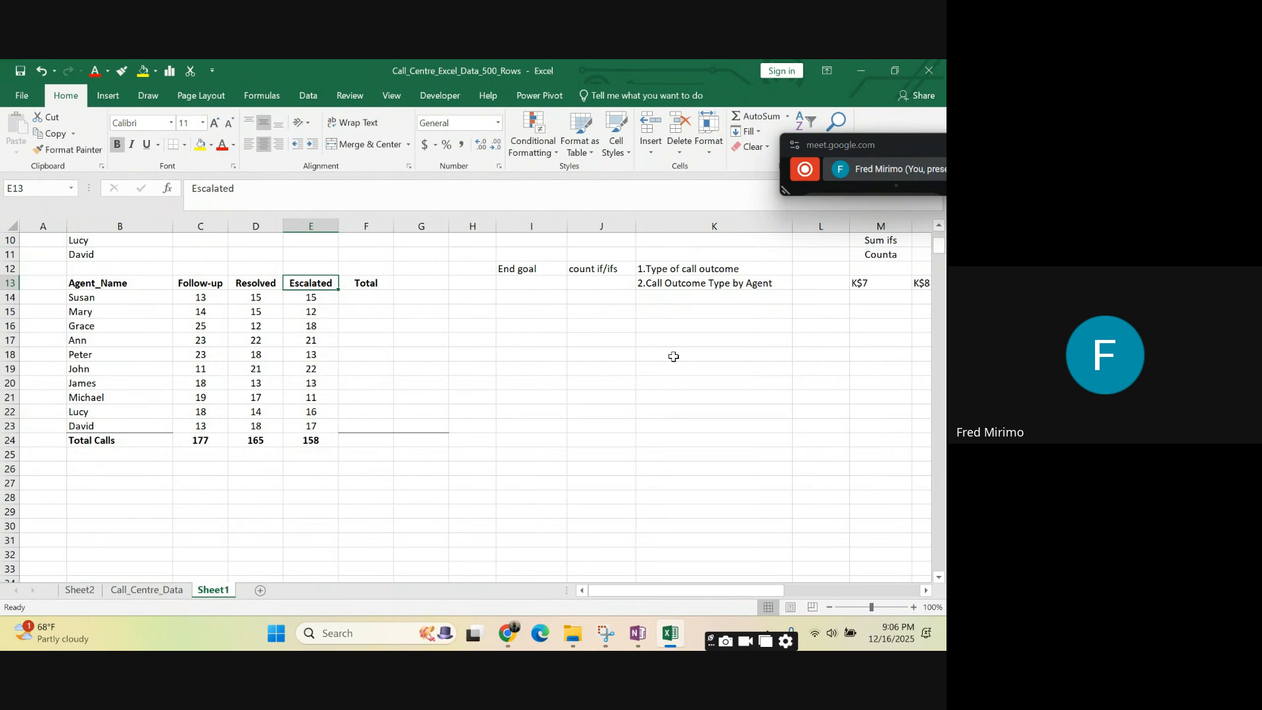
{"action": "left_click", "coordinate": [594, 267]}
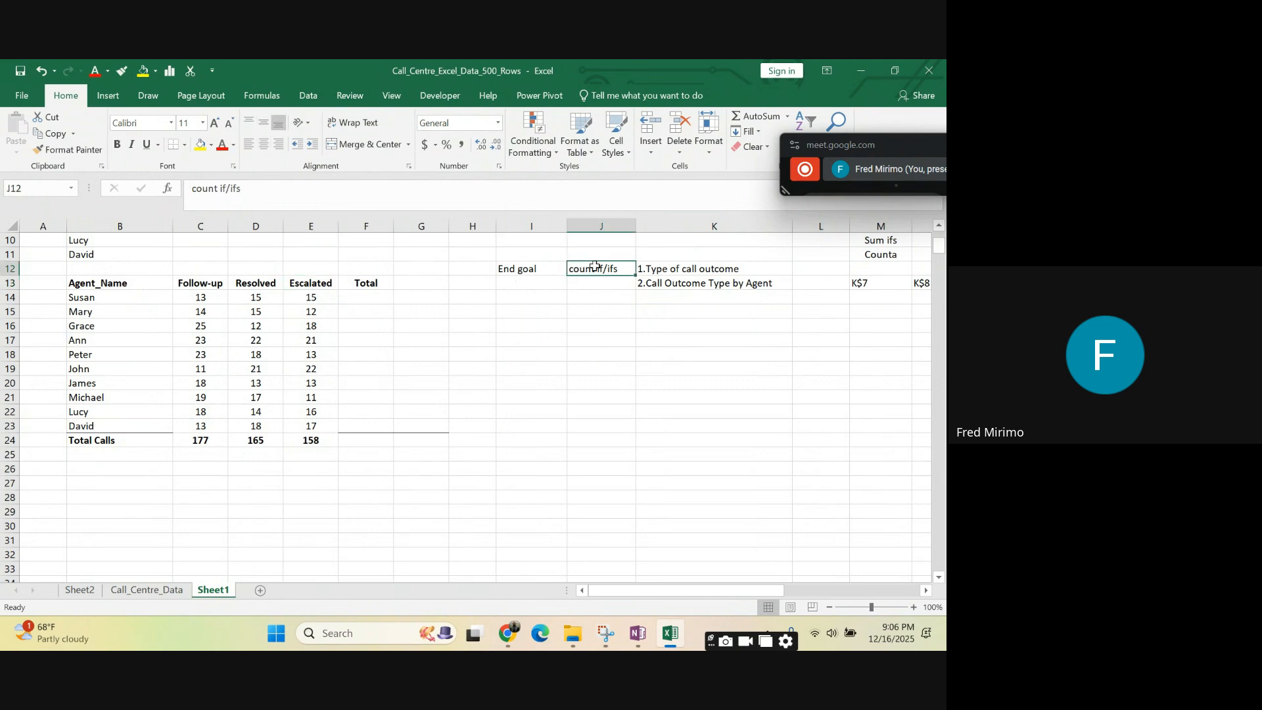
{"action": "left_click", "coordinate": [684, 270]}
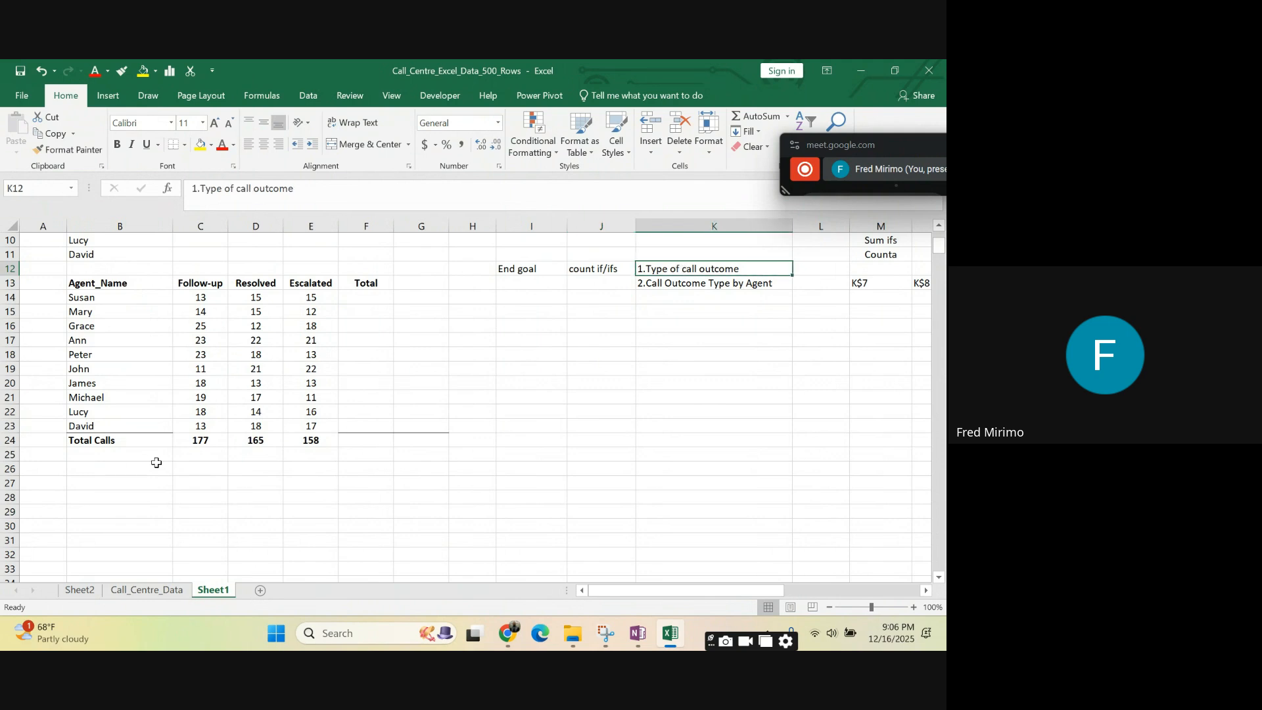
- Start a COUNTIFS formula in cell H19 with the Call_Outcome column K of Call_Centre_Data as the first criteria range
{"action": "left_click", "coordinate": [477, 366]}
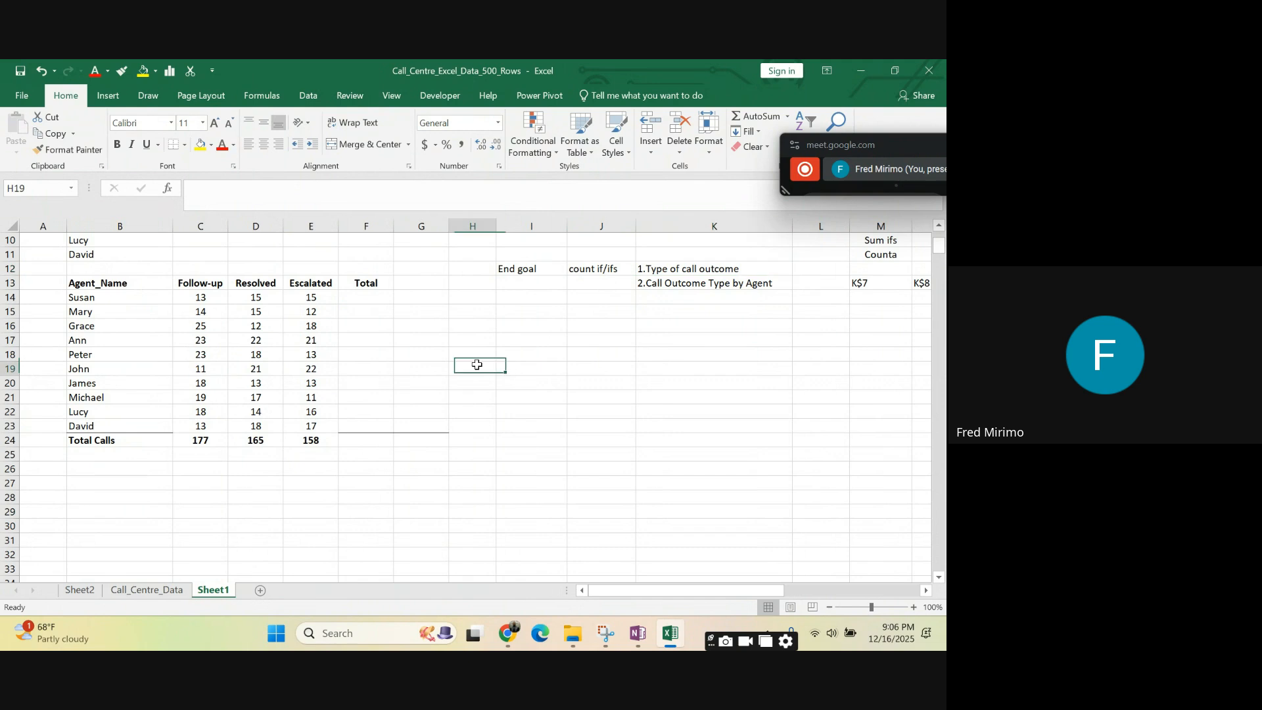
{"action": "type", "text": "="}
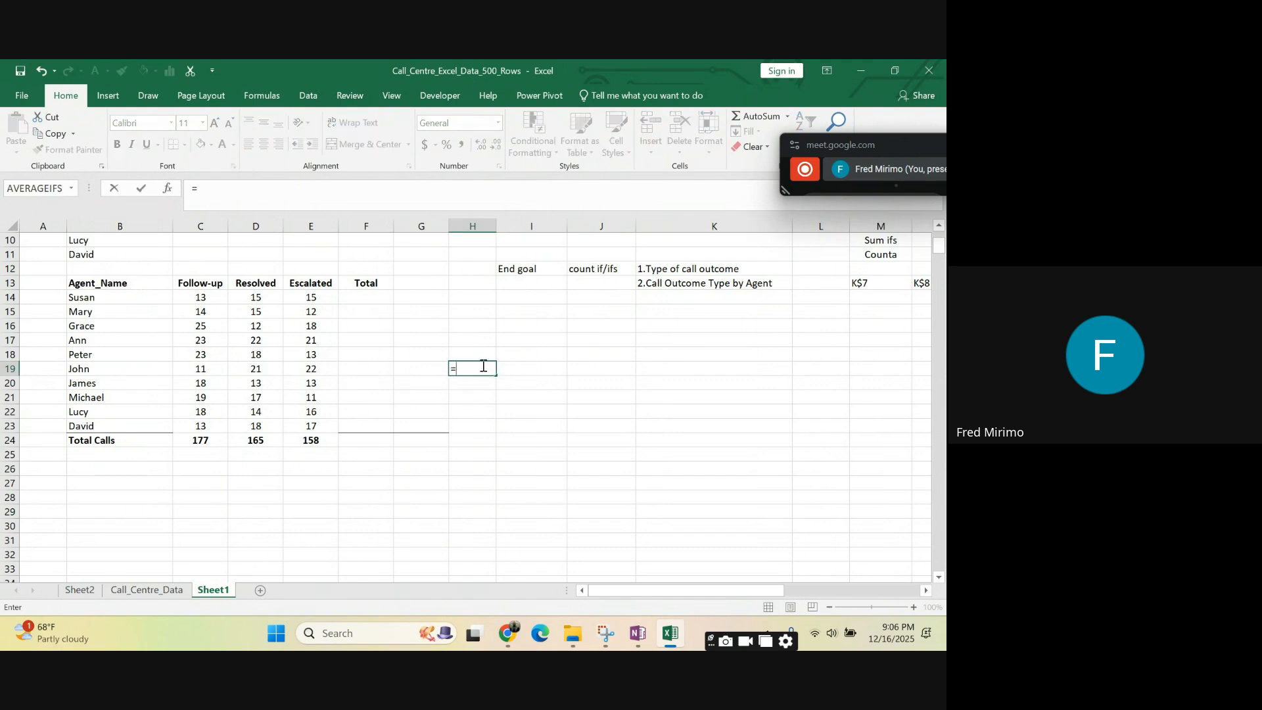
{"action": "type", "text": "co"}
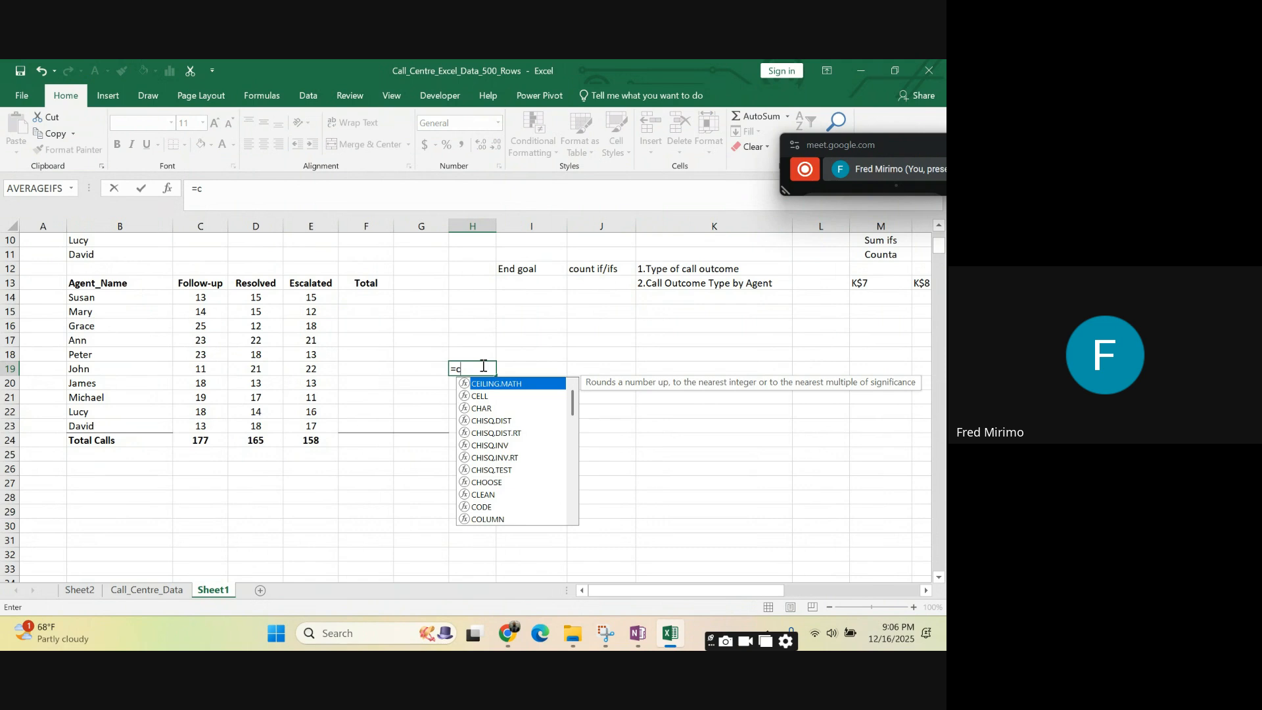
{"action": "type", "text": "u"}
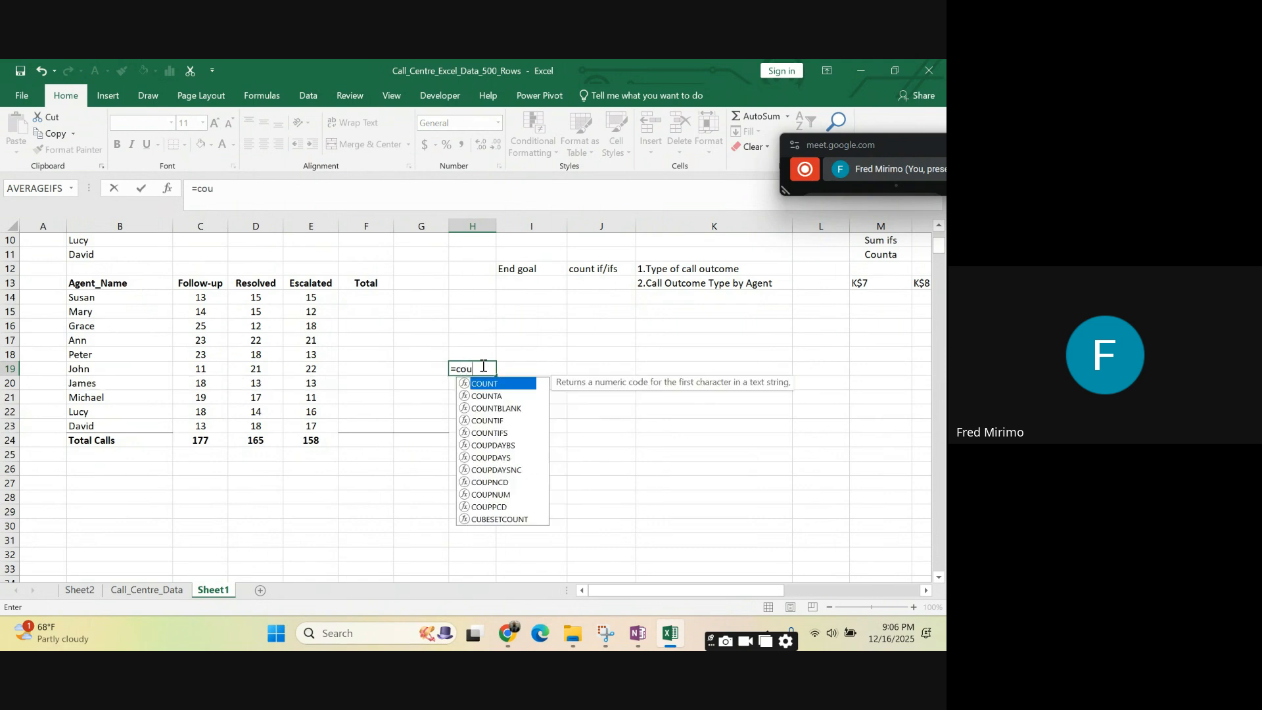
{"action": "left_click", "coordinate": [506, 434]}
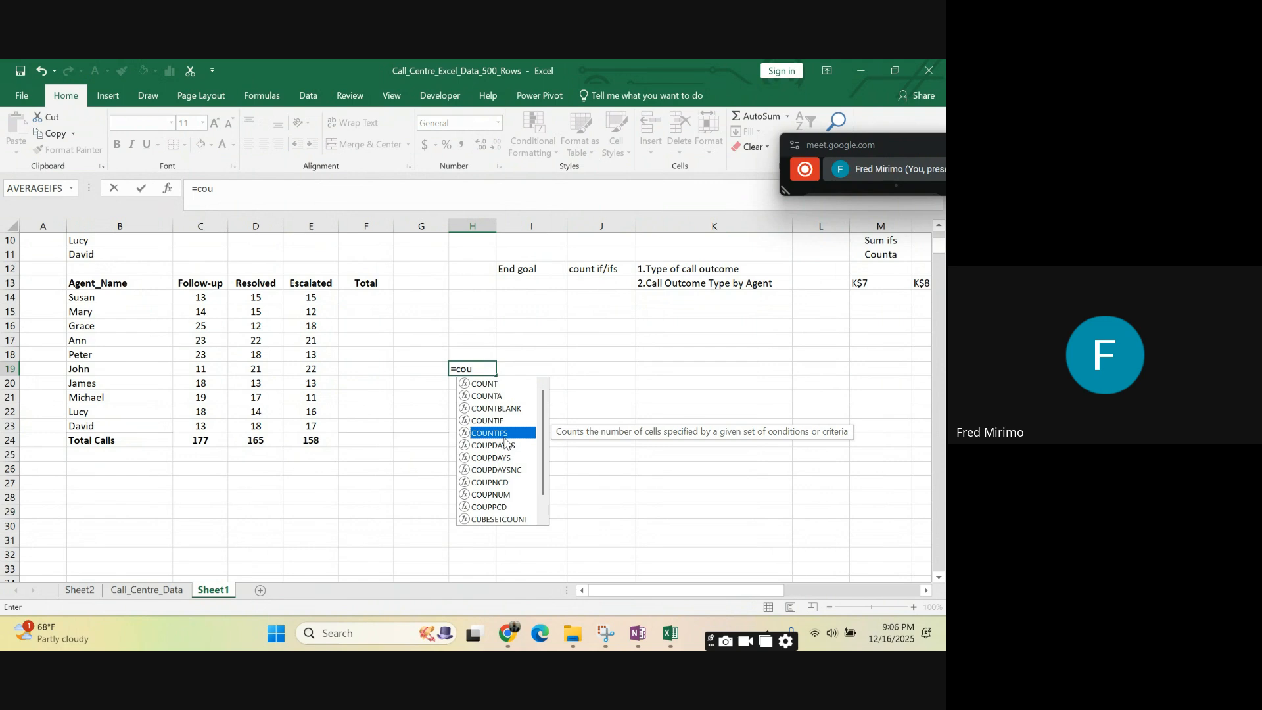
{"action": "double_click", "coordinate": [506, 433]}
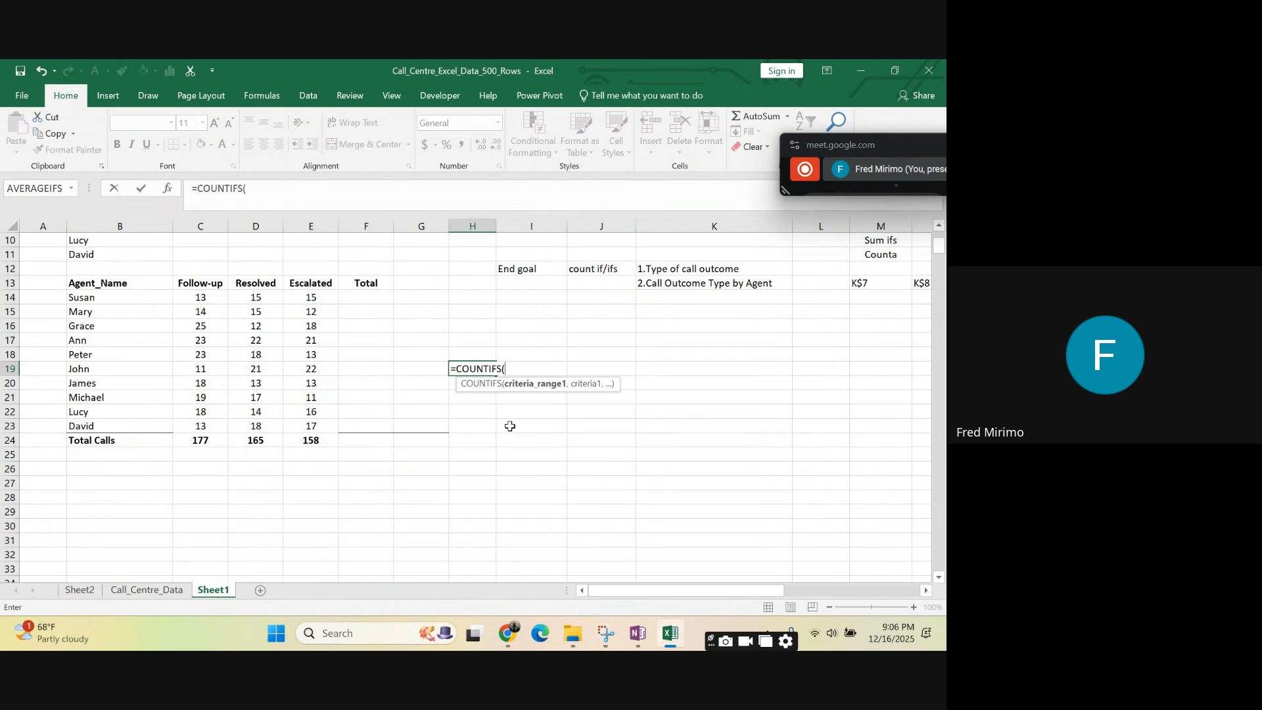
{"action": "left_click", "coordinate": [122, 595]}
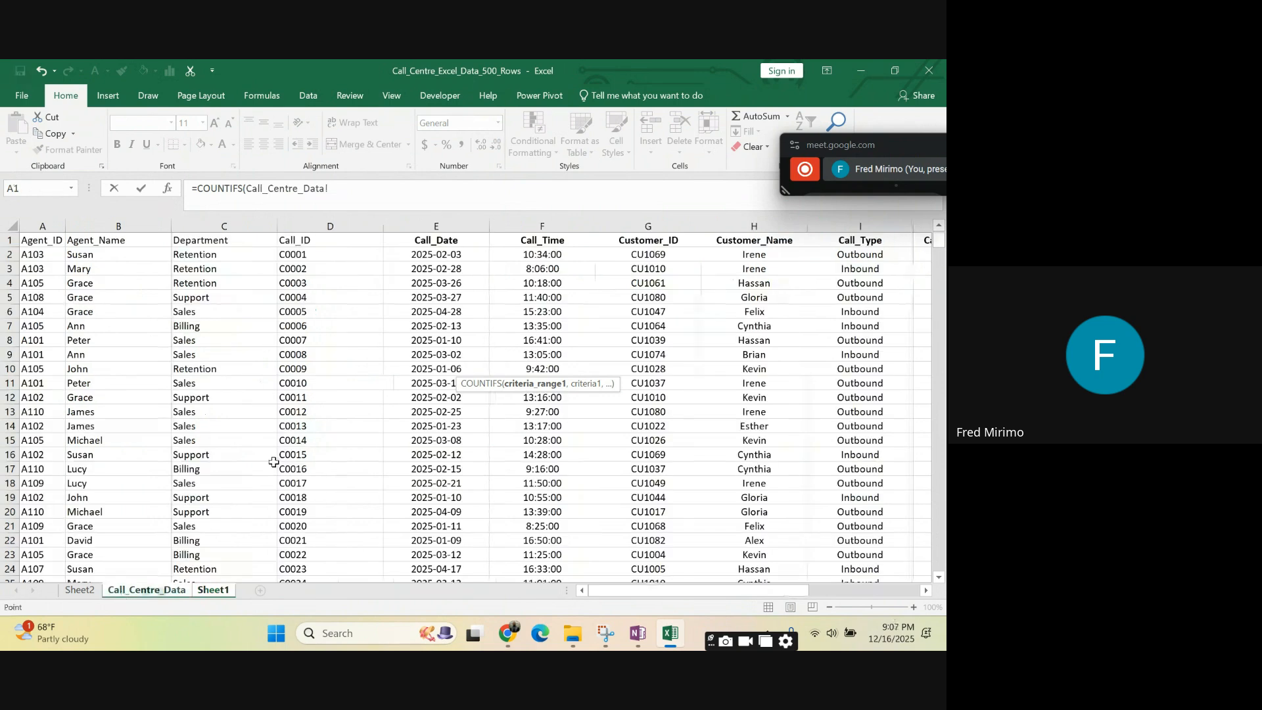
{"action": "left_click_drag", "start_coordinate": [600, 594], "coordinate": [708, 615]}
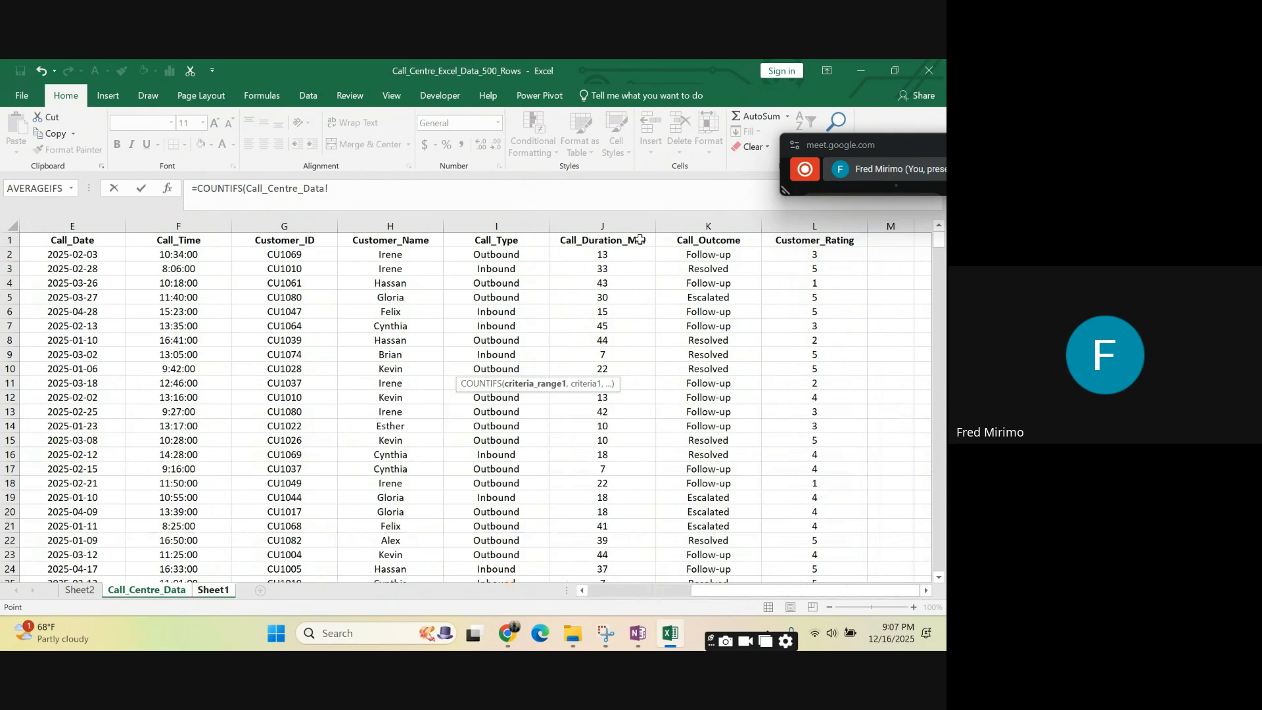
{"action": "left_click", "coordinate": [706, 222]}
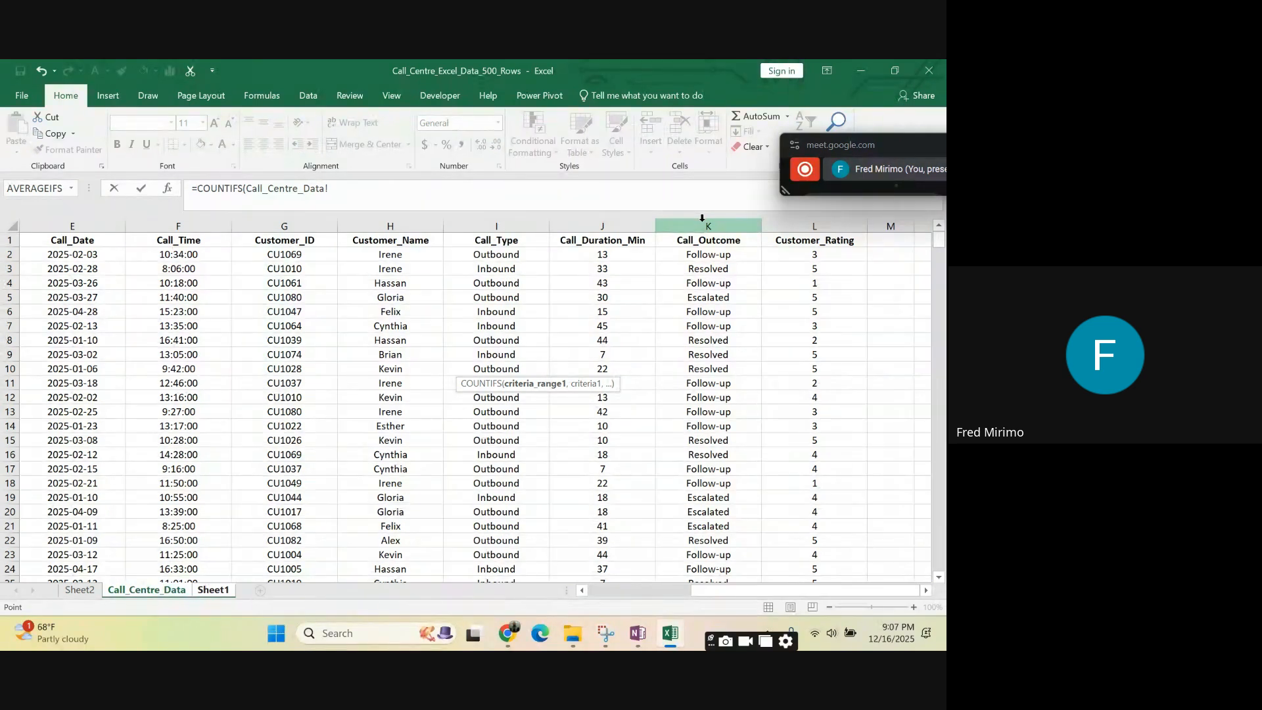
{"action": "left_click", "coordinate": [700, 221]}
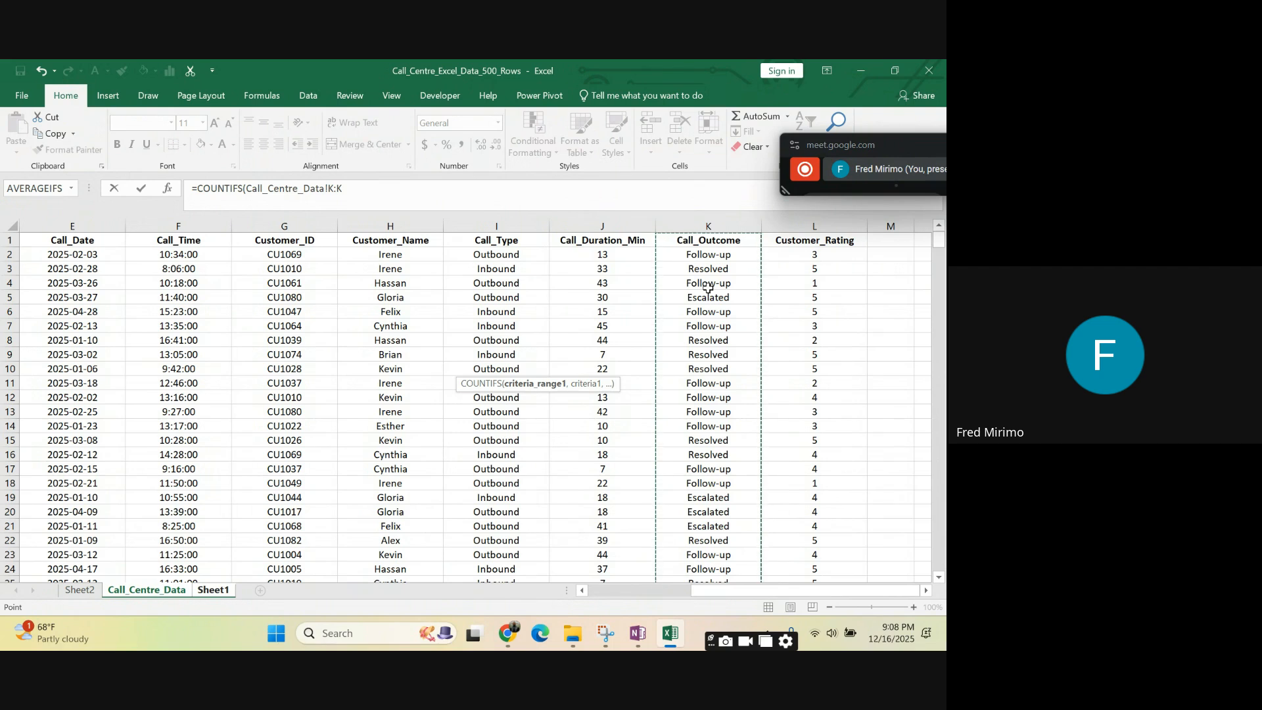
- Lock the first criteria range as Call_Centre_Data!$K:$K and add a comma after it for the criterion
{"action": "left_click", "coordinate": [349, 189]}
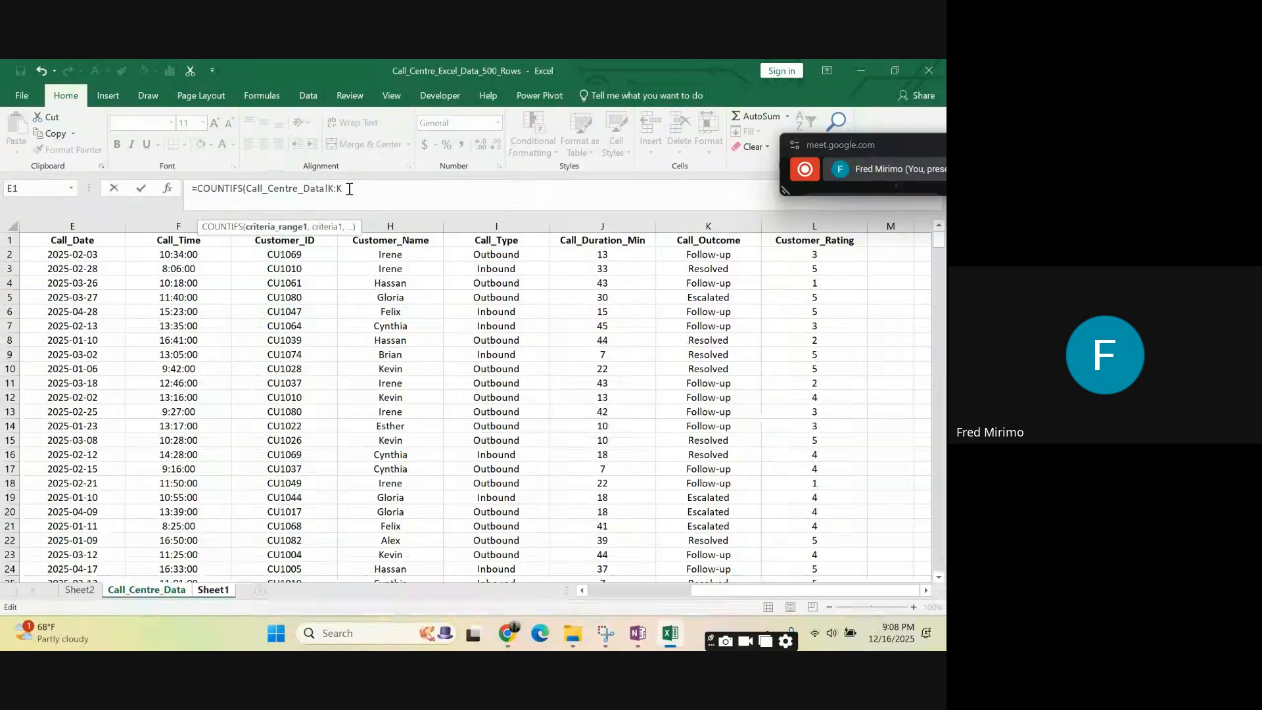
{"action": "type", "text": ","}
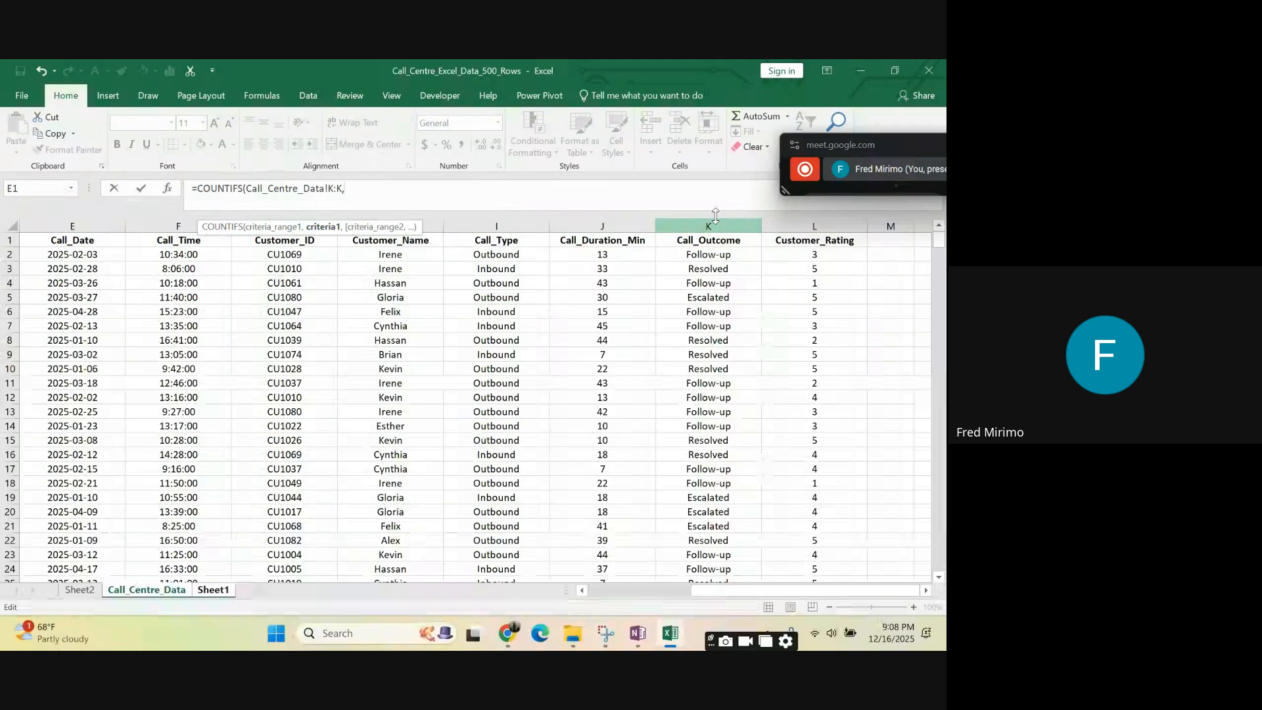
{"action": "left_click", "coordinate": [331, 188]}
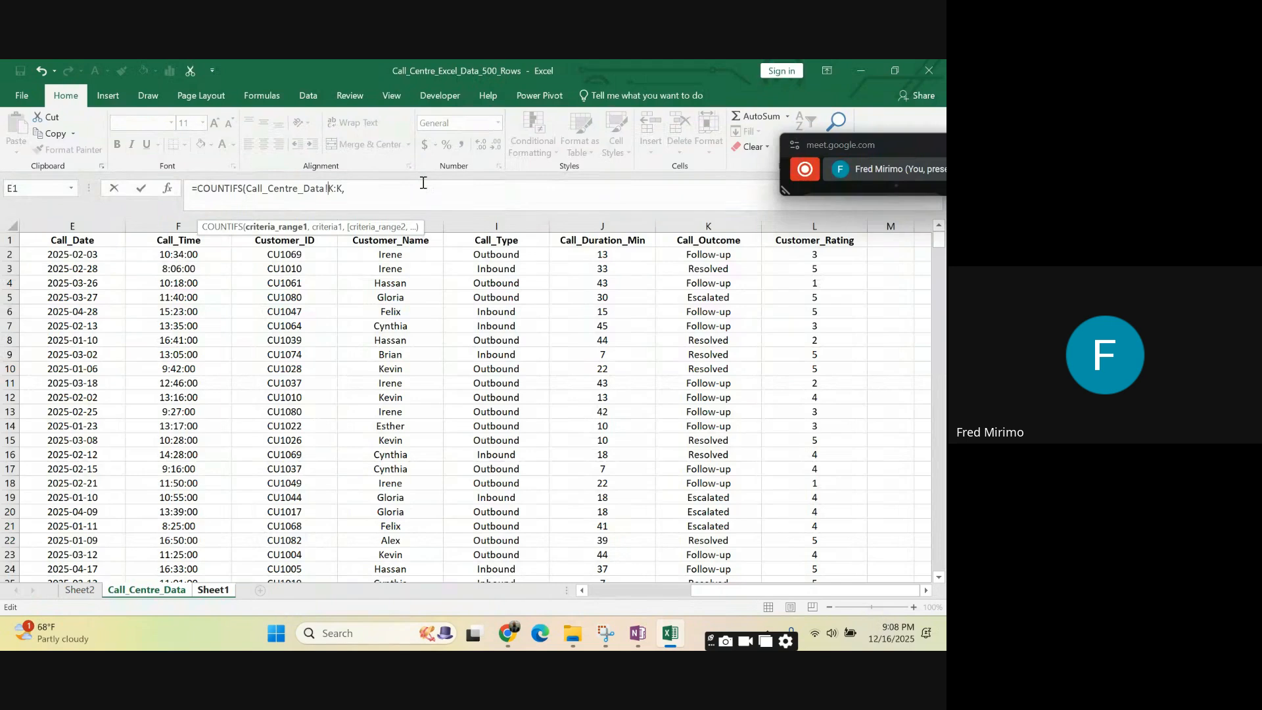
{"action": "type", "text": "$"}
{"action": "left_click", "coordinate": [344, 190]}
{"action": "type", "text": "$"}
{"action": "left_click", "coordinate": [368, 190]}
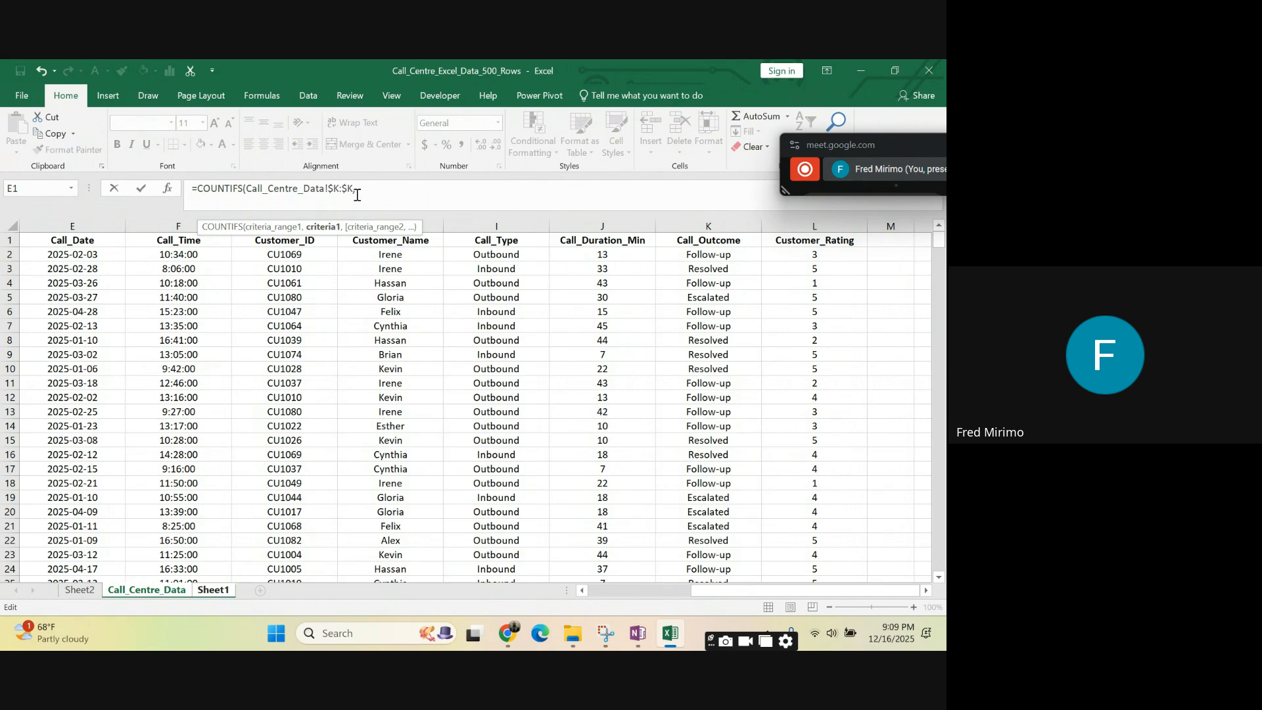
- Use the Follow-up heading on Sheet1 as the criterion with its row locked, C$13, and complete the formula
{"action": "left_click", "coordinate": [228, 592]}
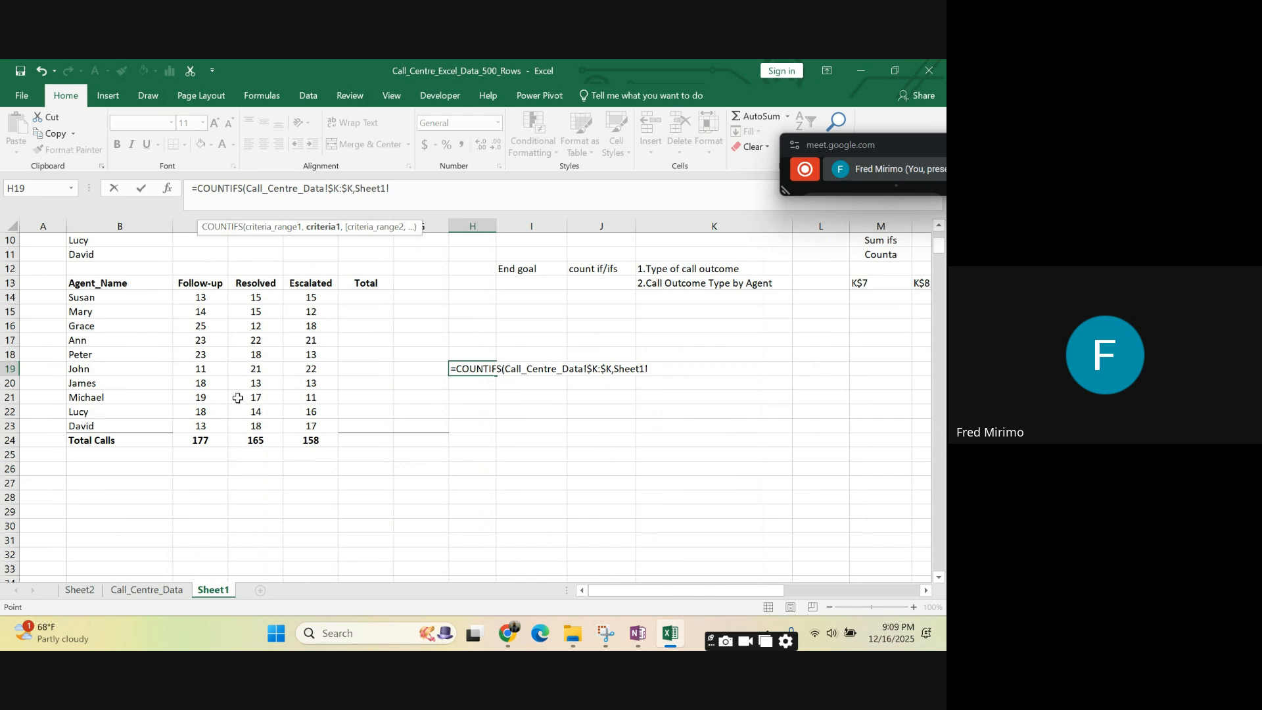
{"action": "left_click", "coordinate": [199, 283]}
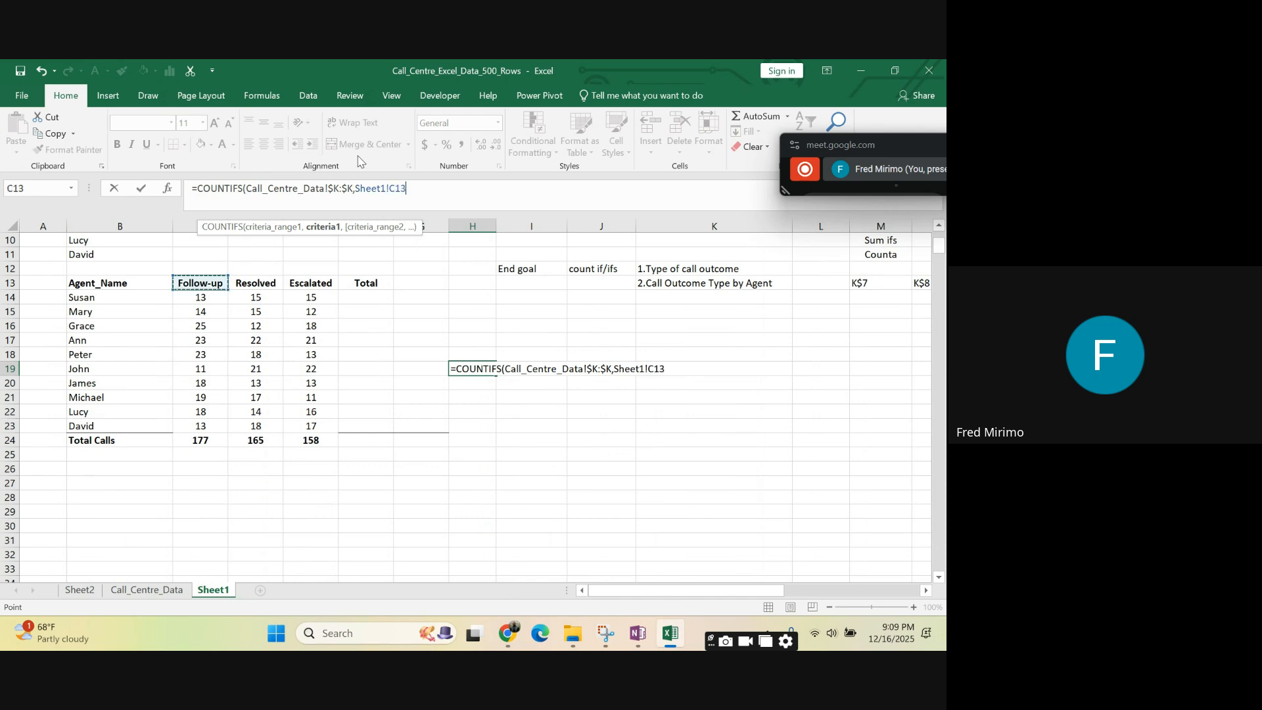
{"action": "left_click", "coordinate": [397, 186]}
{"action": "type", "text": "$13)"}
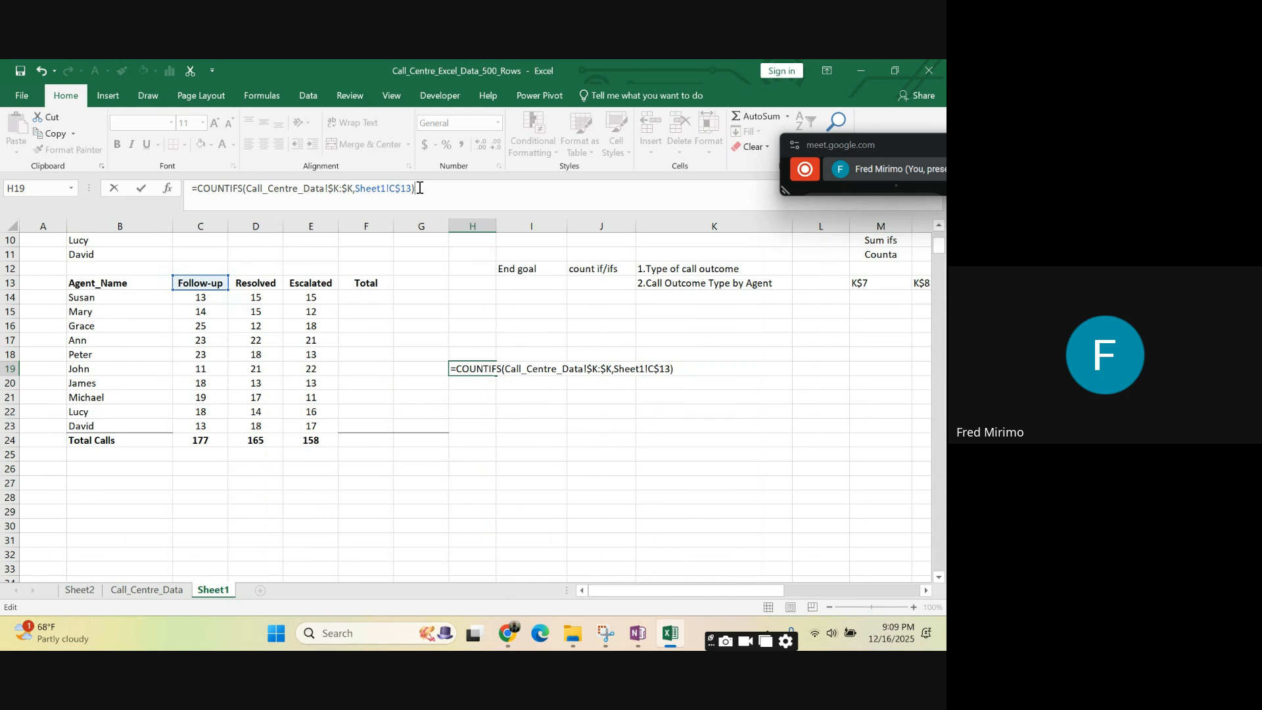
{"action": "key", "text": "Return"}
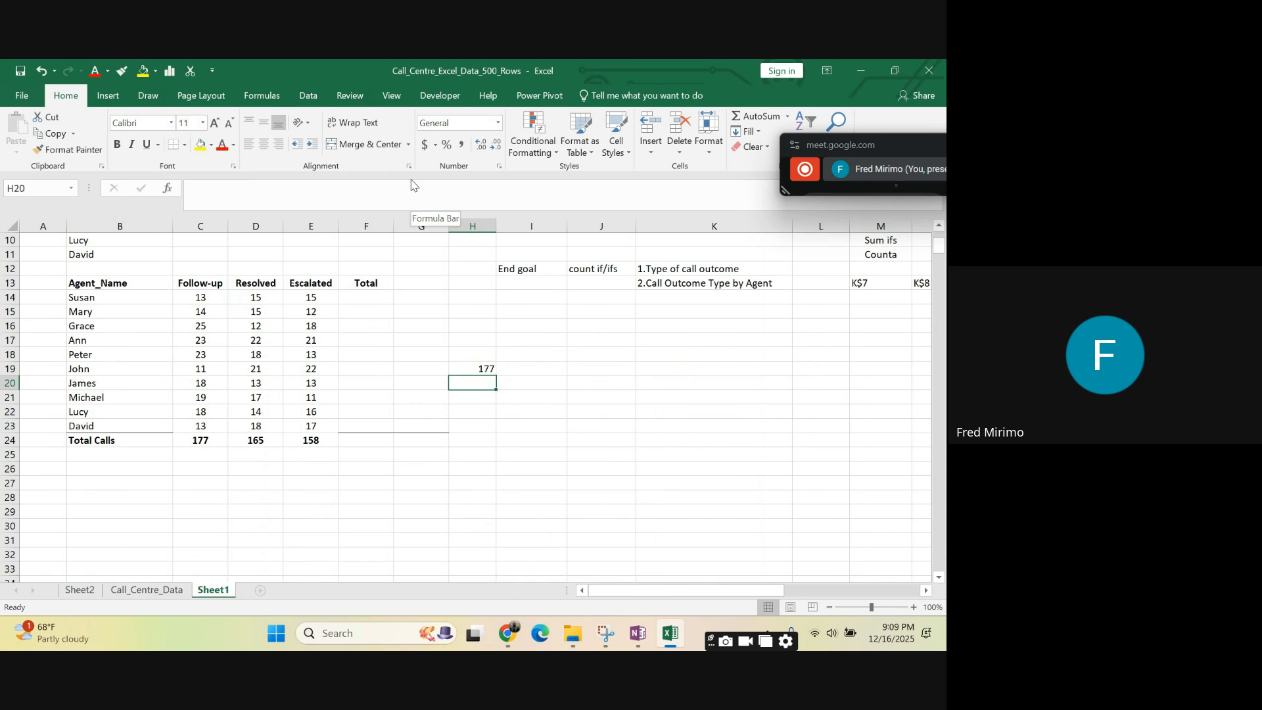
- Review the COUNTIFS formula in H19 against the end goals in K12:K13, the "count if/ifs" note and the agent names in B14:B17
{"action": "left_click", "coordinate": [485, 369]}
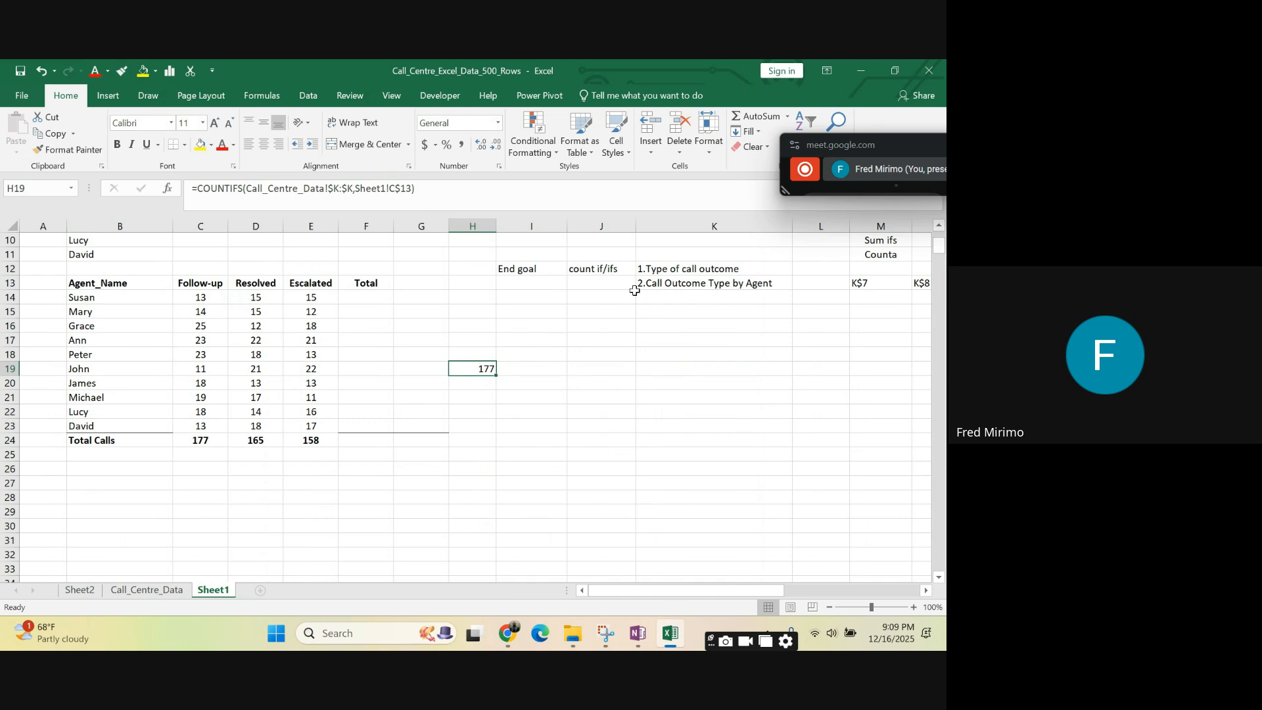
{"action": "left_click", "coordinate": [660, 268]}
{"action": "left_click_drag", "start_coordinate": [662, 268], "coordinate": [817, 276]}
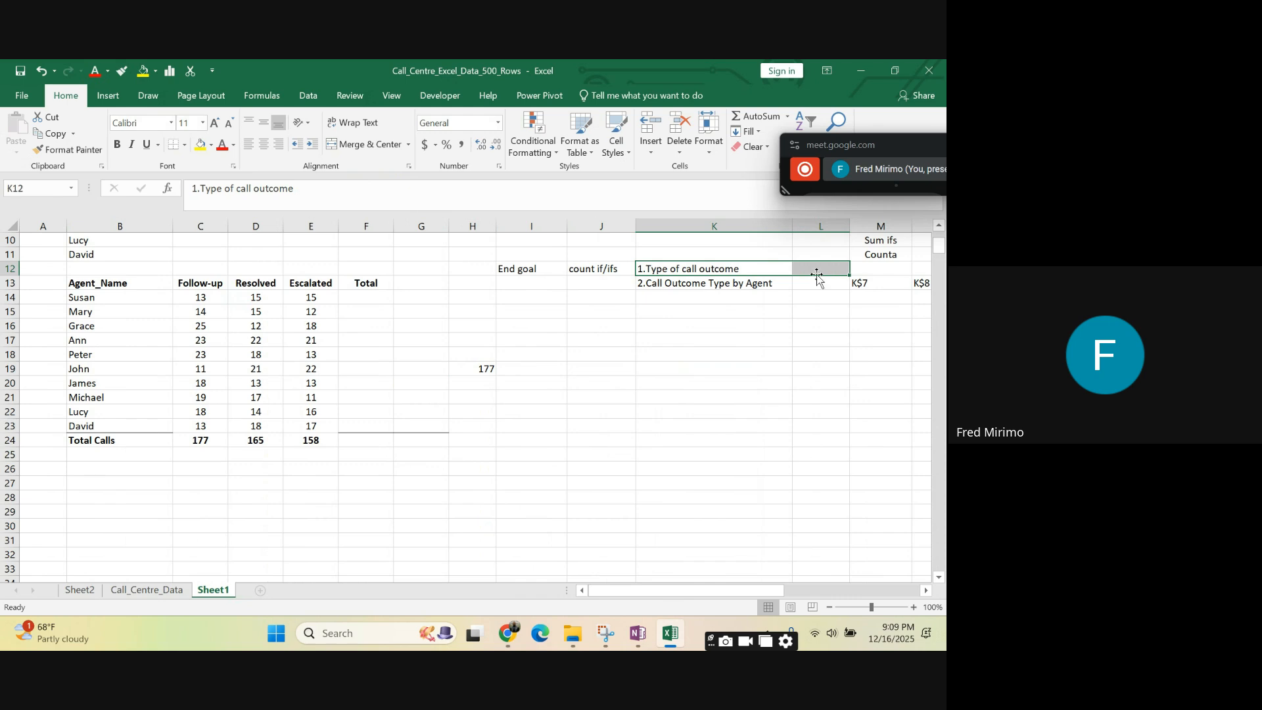
{"action": "left_click", "coordinate": [488, 441]}
{"action": "left_click", "coordinate": [725, 271]}
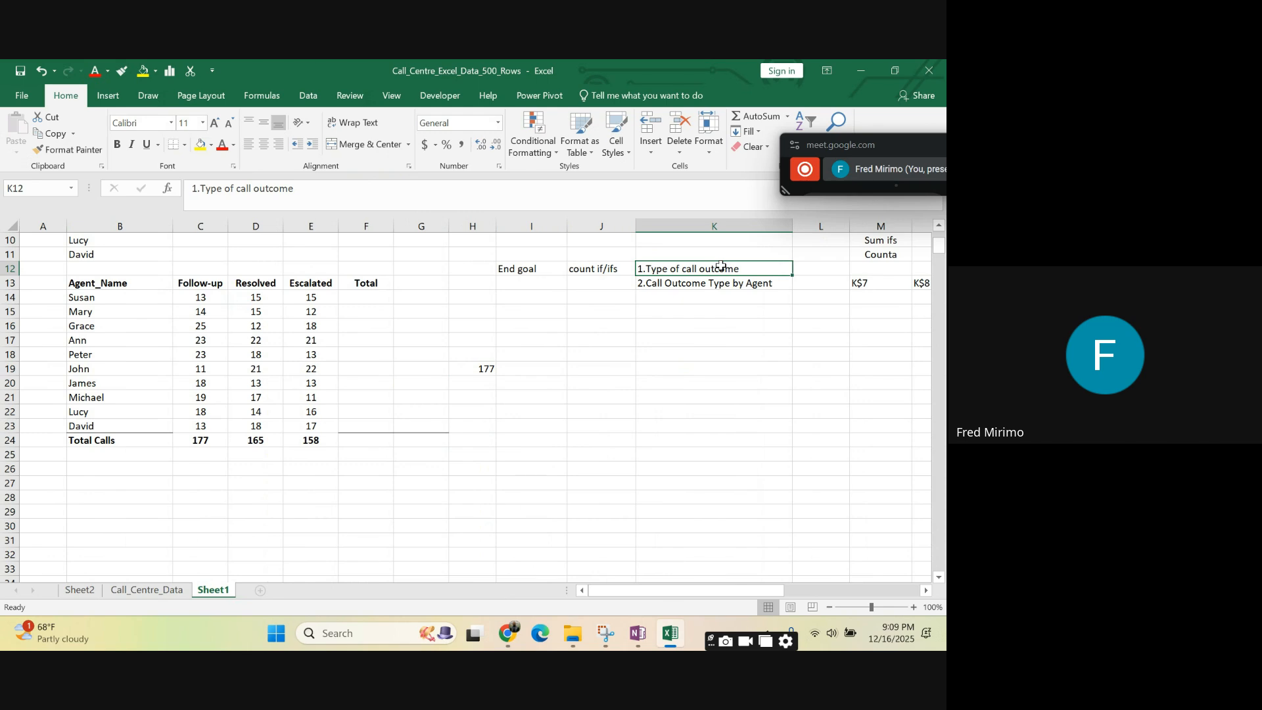
{"action": "left_click", "coordinate": [603, 268]}
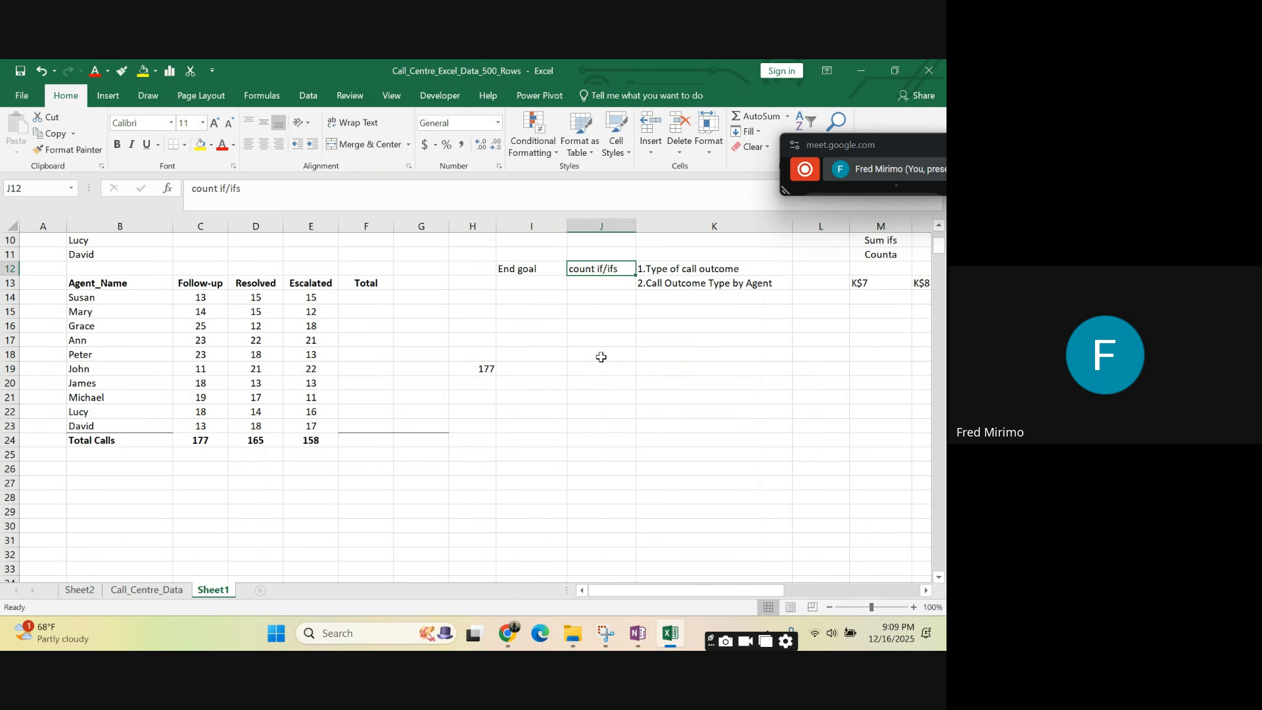
{"action": "left_click", "coordinate": [699, 283]}
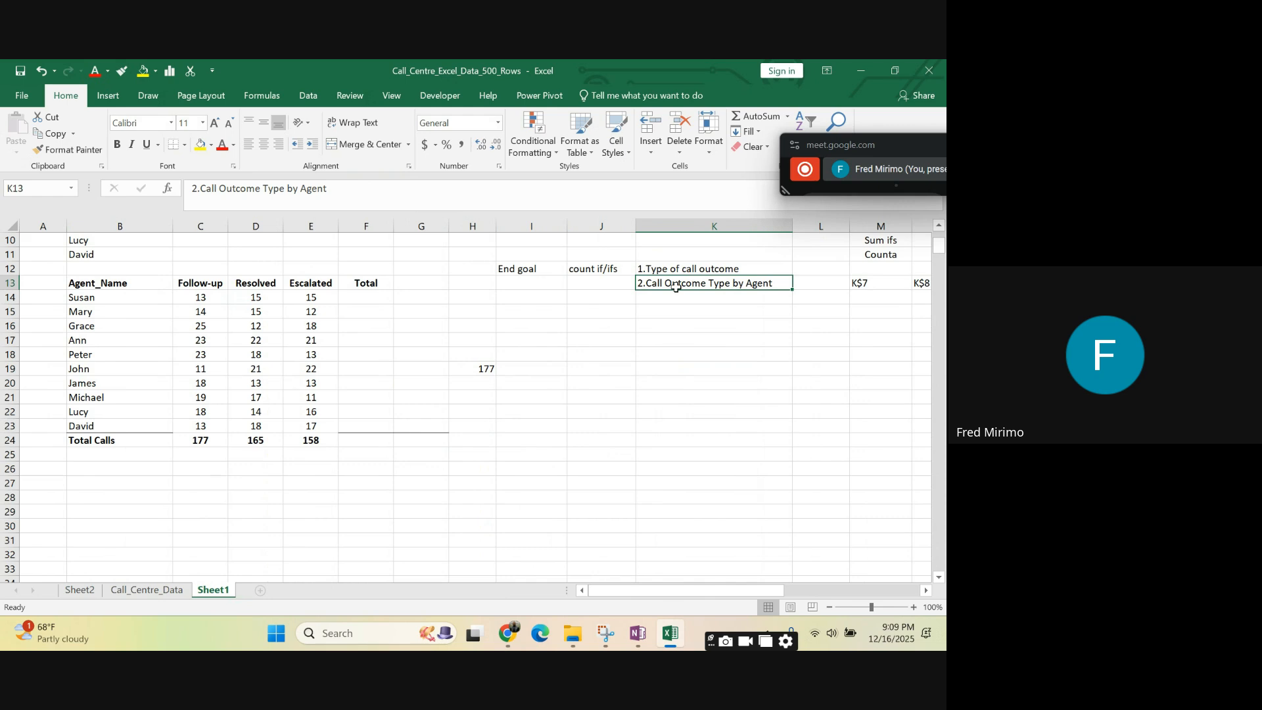
{"action": "left_click", "coordinate": [488, 370]}
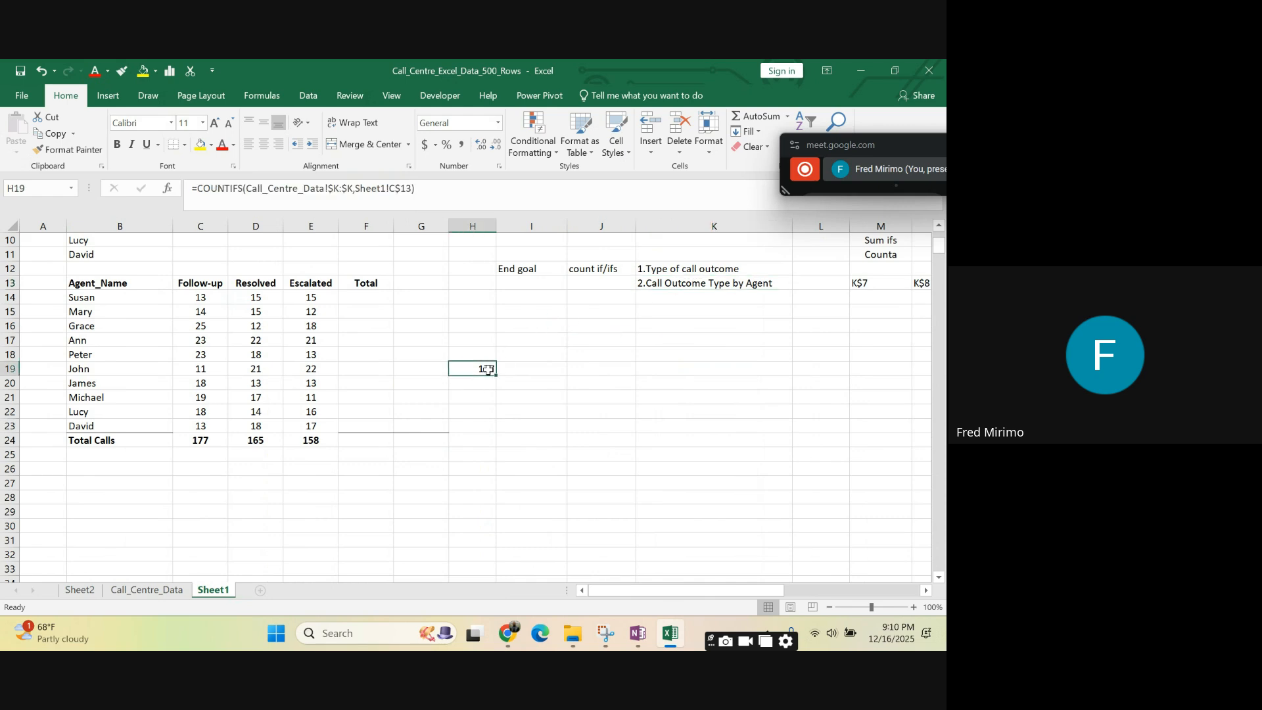
{"action": "left_click", "coordinate": [106, 303]}
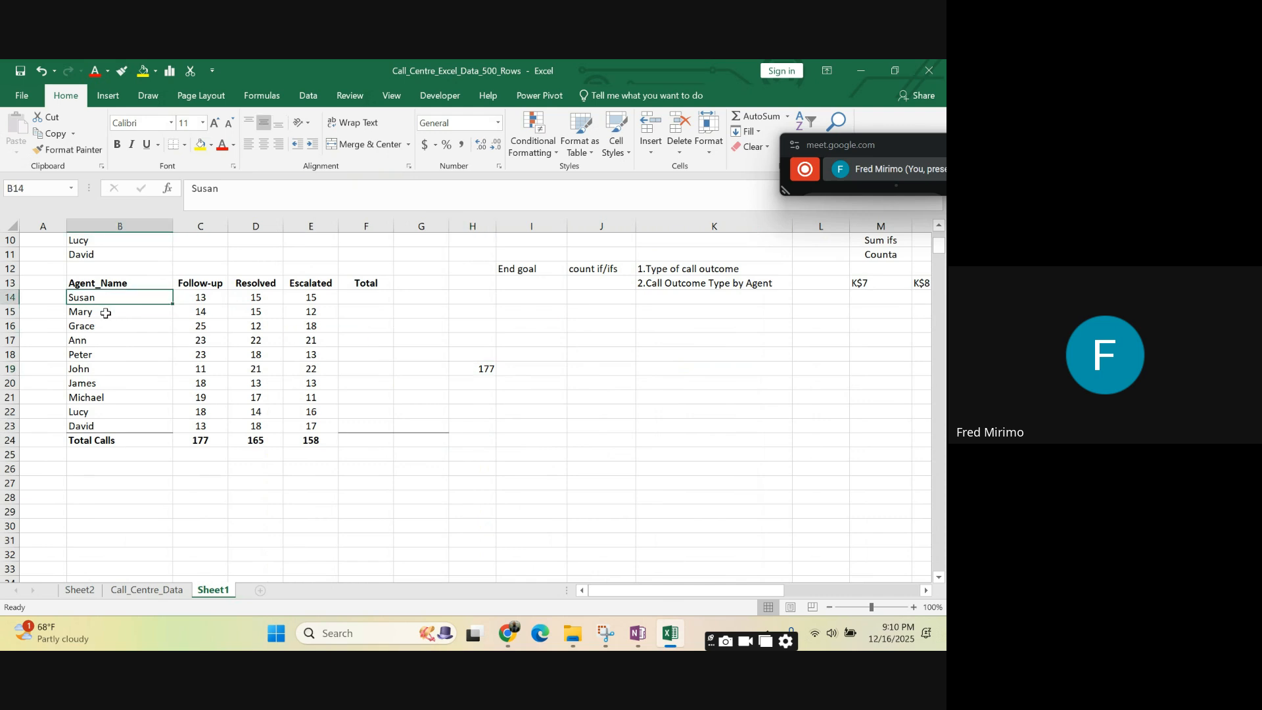
{"action": "left_click", "coordinate": [106, 314]}
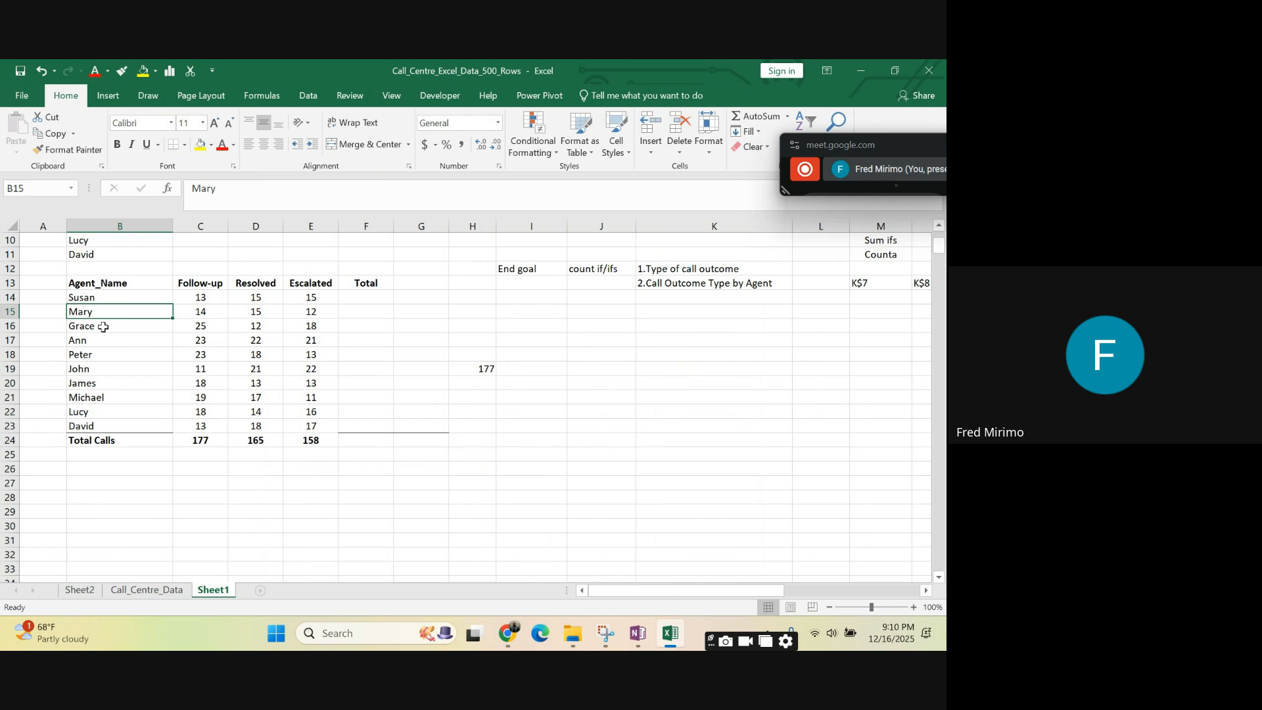
{"action": "left_click", "coordinate": [103, 326]}
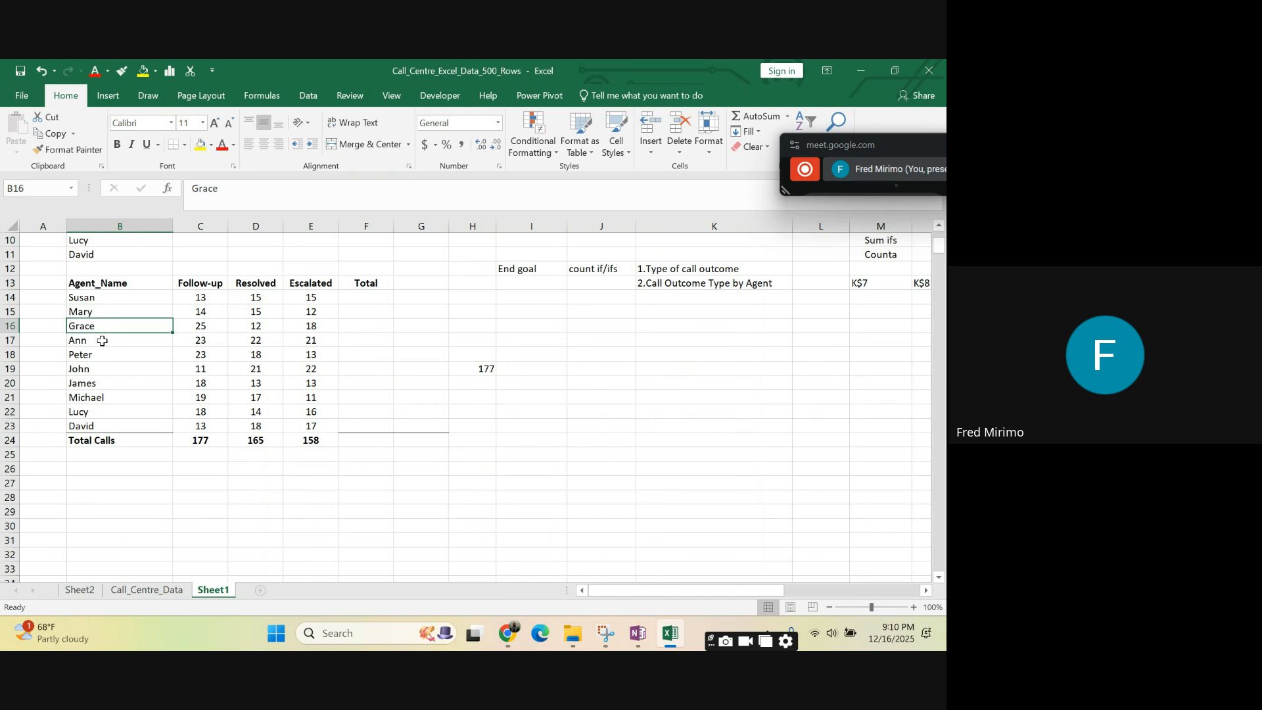
{"action": "left_click", "coordinate": [102, 341]}
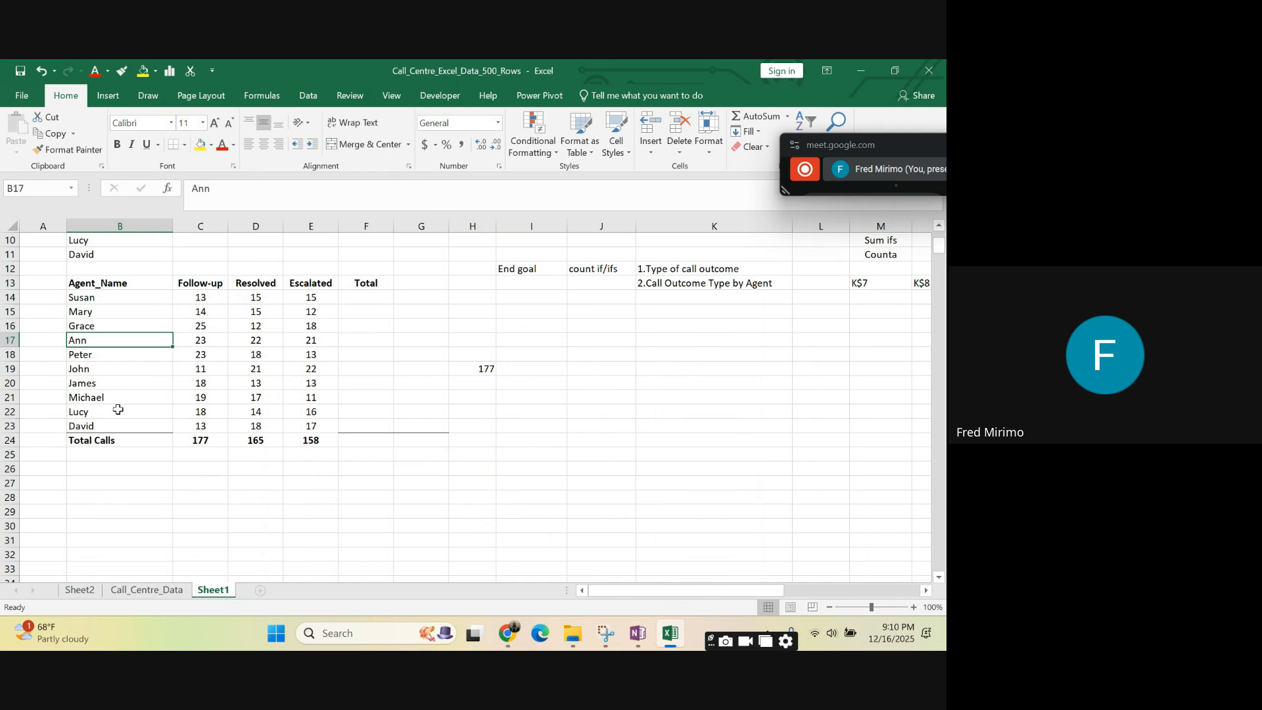
- Extend the COUNTIFS formula in H19 with the Agent_Name column B of Call_Centre_Data as the second criteria range
{"action": "left_click", "coordinate": [482, 370]}
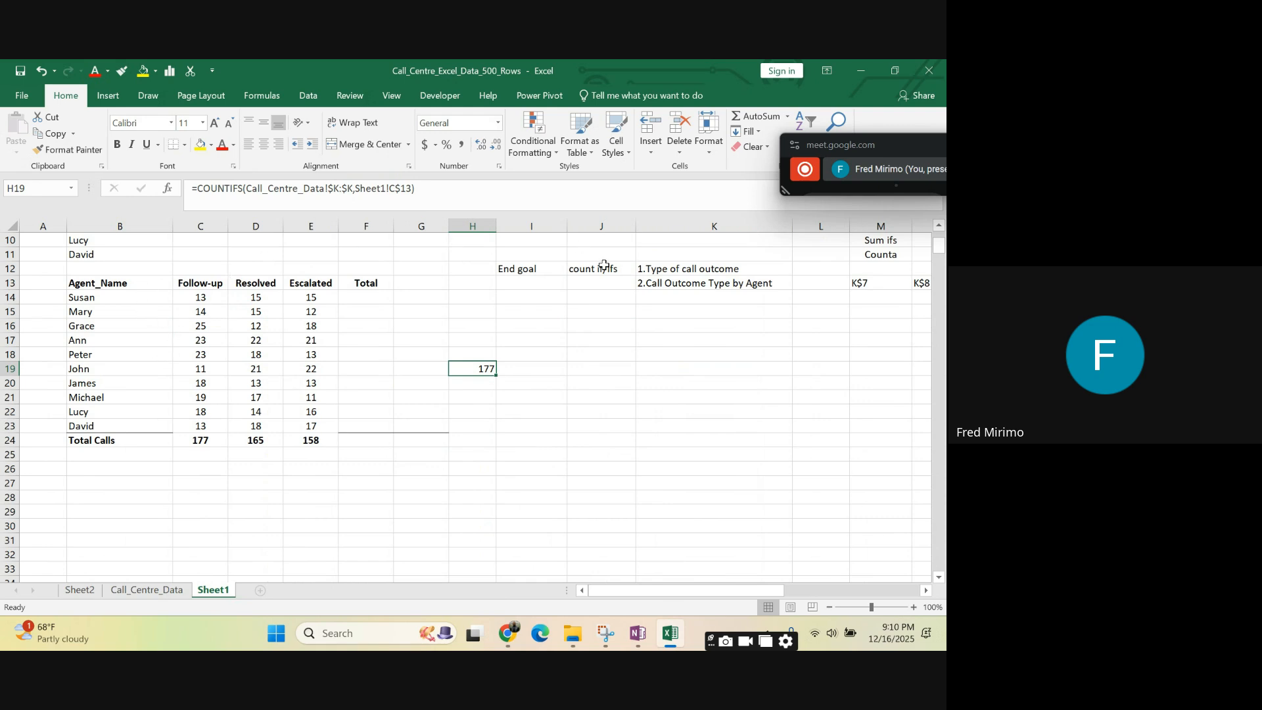
{"action": "left_click", "coordinate": [410, 189]}
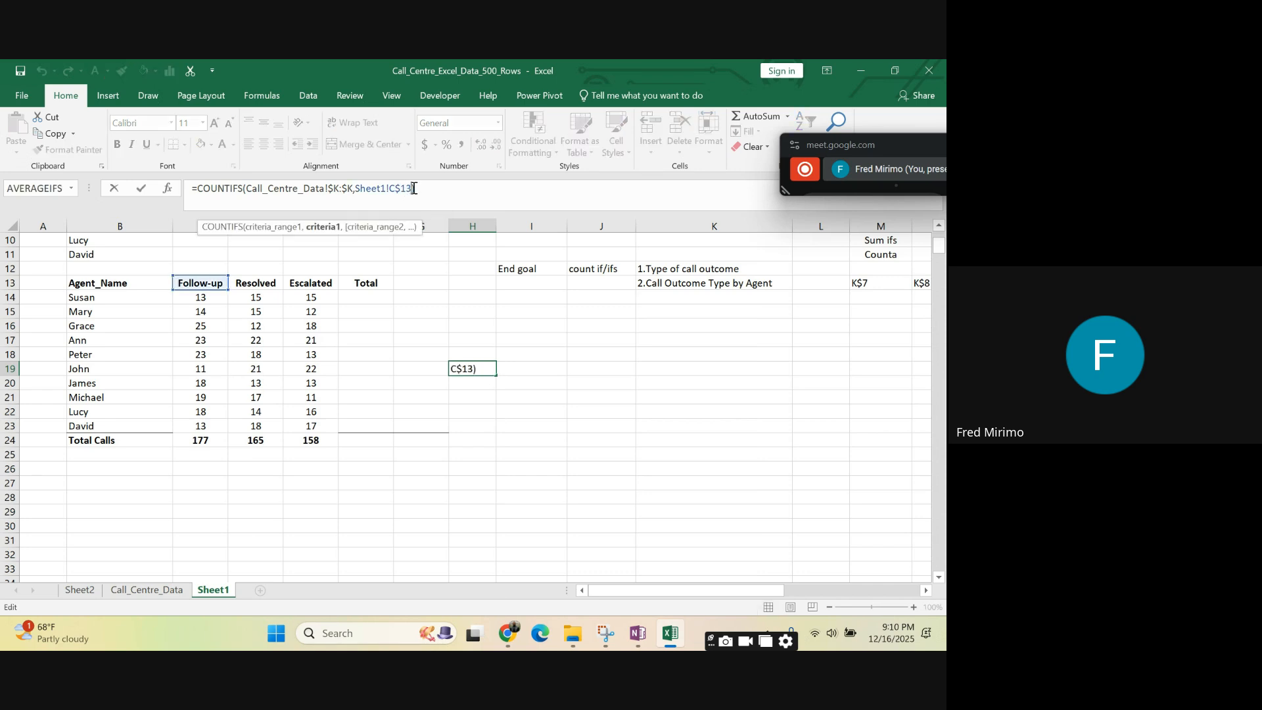
{"action": "type", "text": ","}
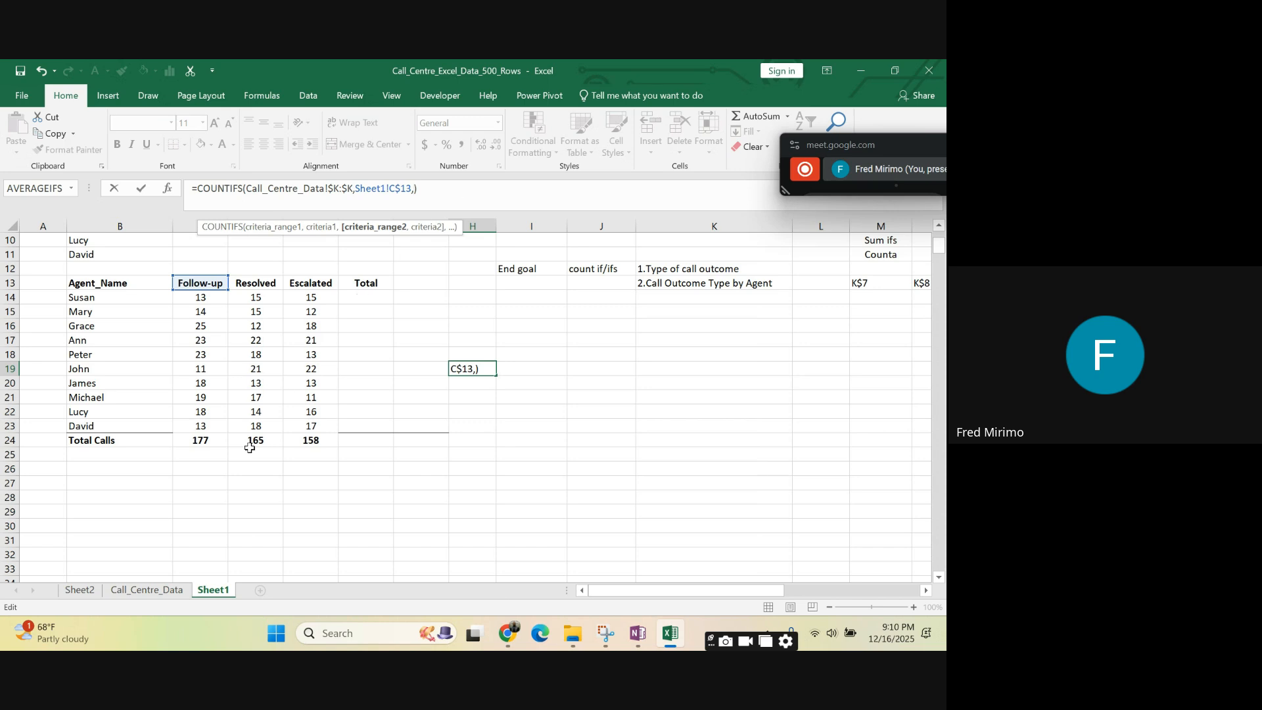
{"action": "left_click", "coordinate": [163, 592]}
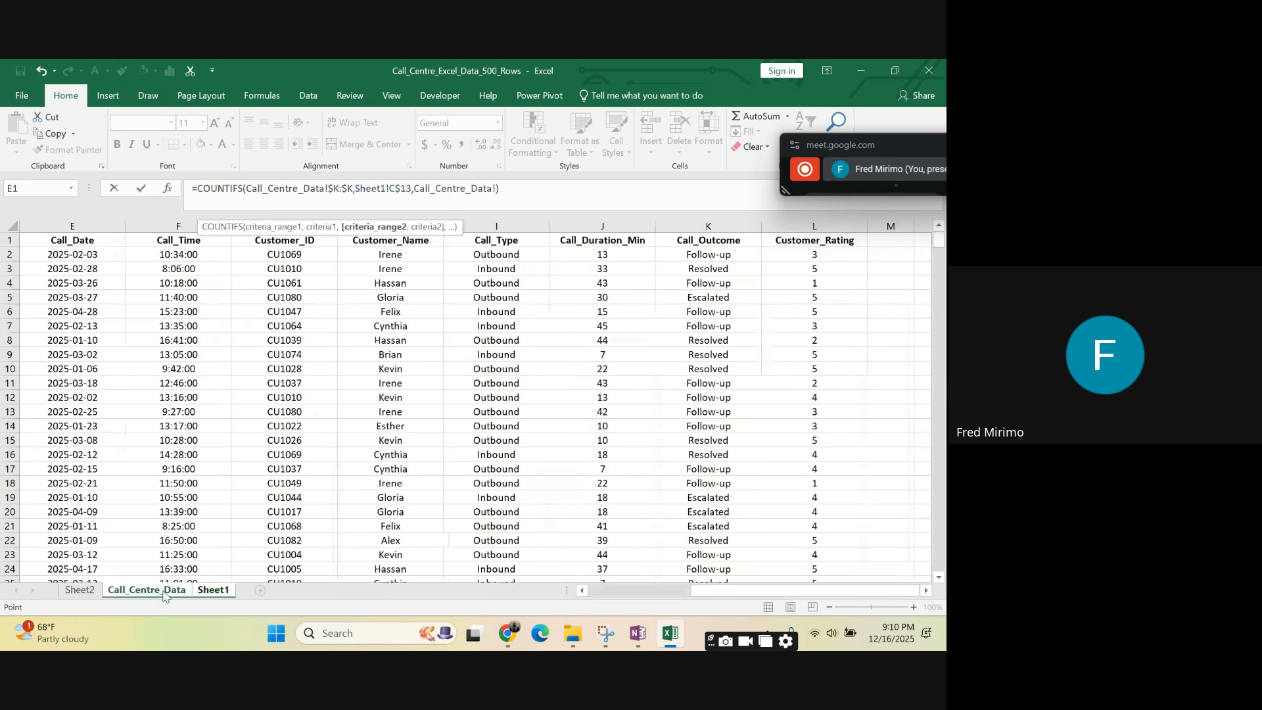
{"action": "left_click_drag", "start_coordinate": [698, 591], "coordinate": [581, 594]}
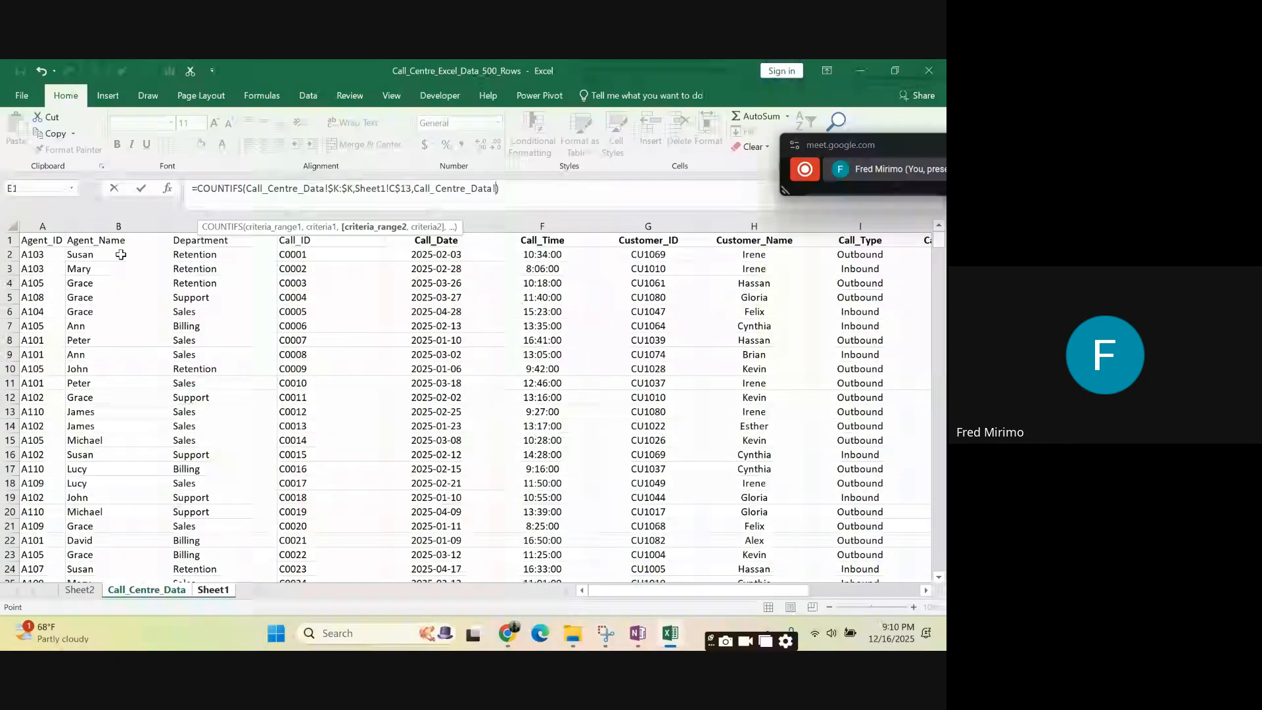
{"action": "left_click", "coordinate": [99, 219]}
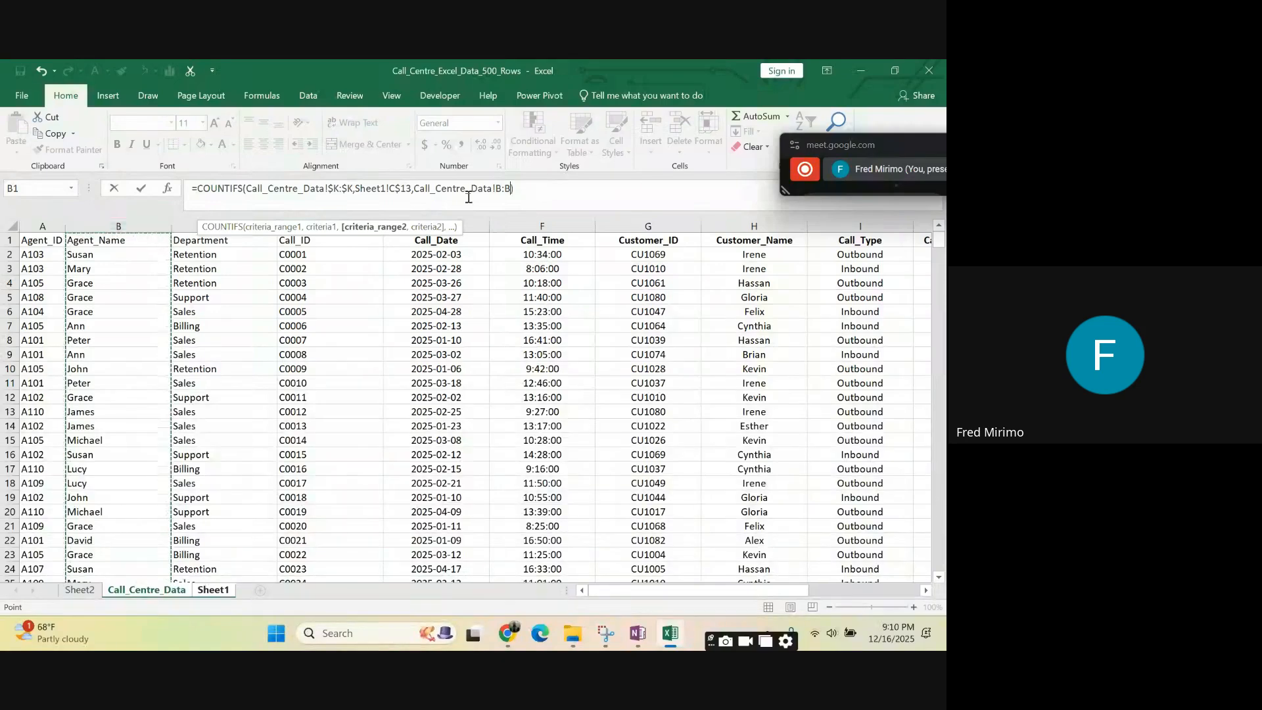
- Lock the second criteria range as Call_Centre_Data!$B:$B and add a comma after it for the second criterion
{"action": "left_click", "coordinate": [498, 188]}
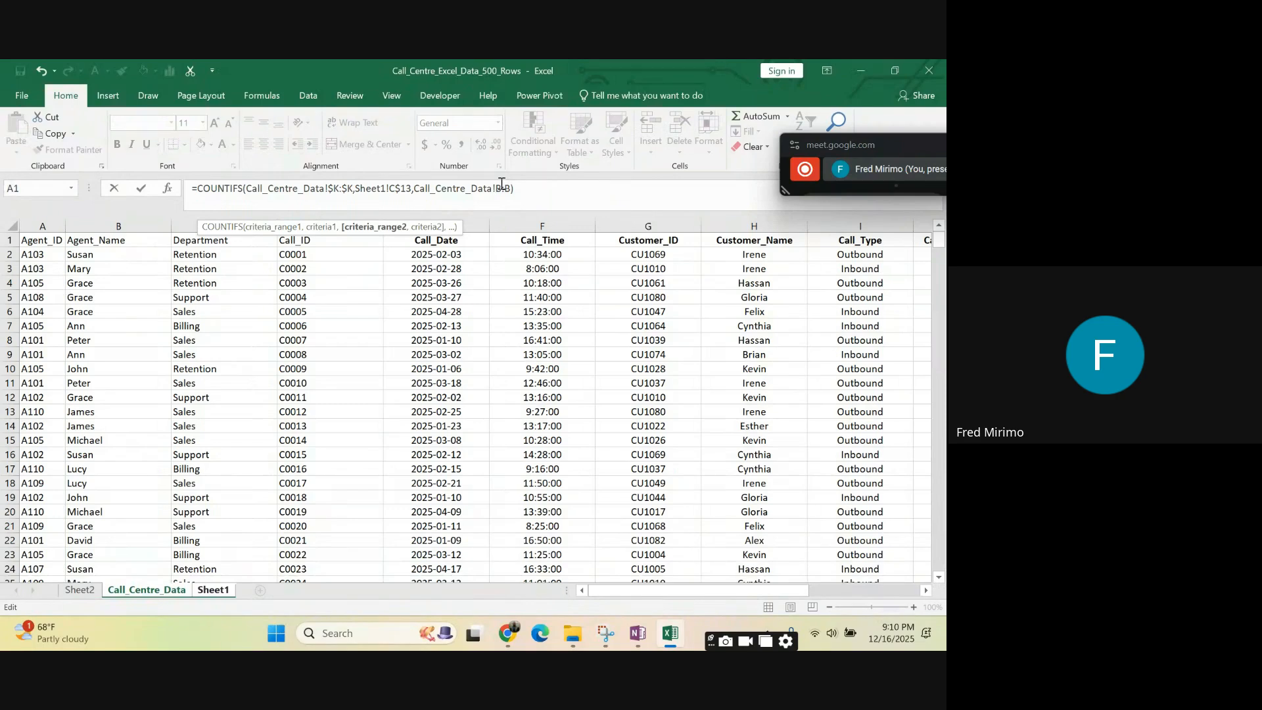
{"action": "type", "text": "$"}
{"action": "type", "text": ","}
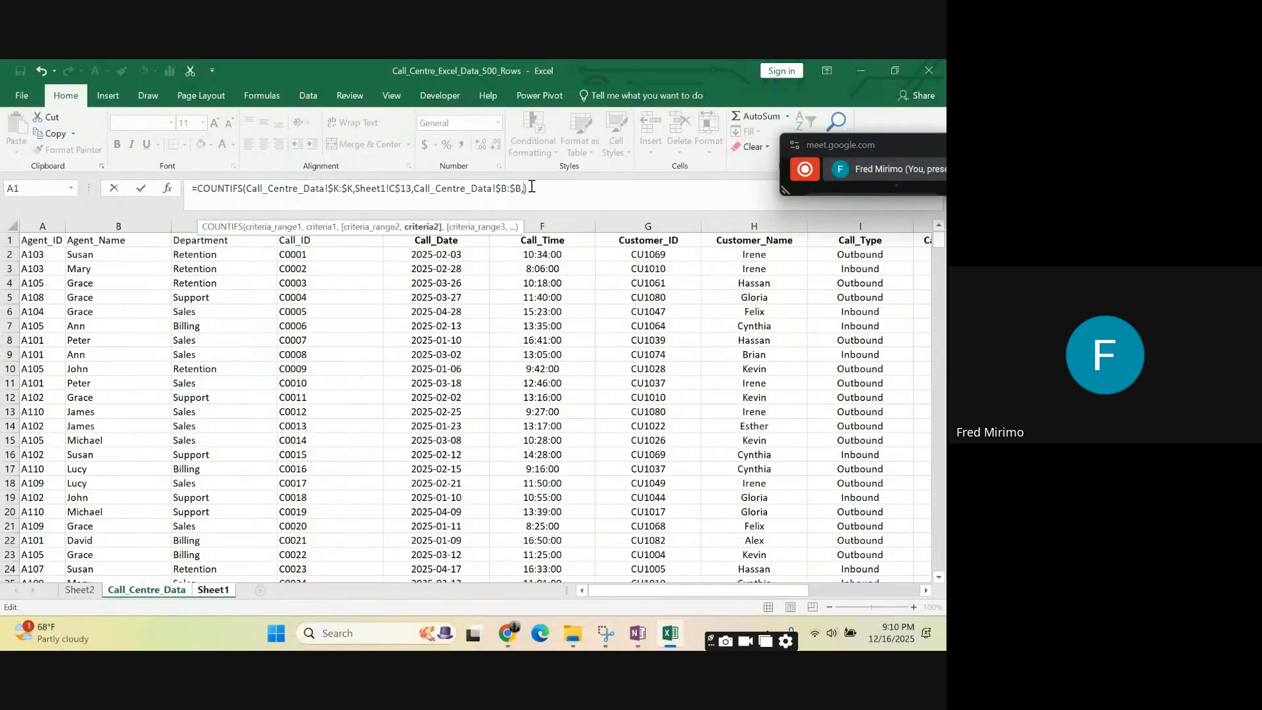
- Use the first agent name on Sheet1 as the second criterion with its column locked, $B14, and complete the formula
{"action": "left_click", "coordinate": [226, 591]}
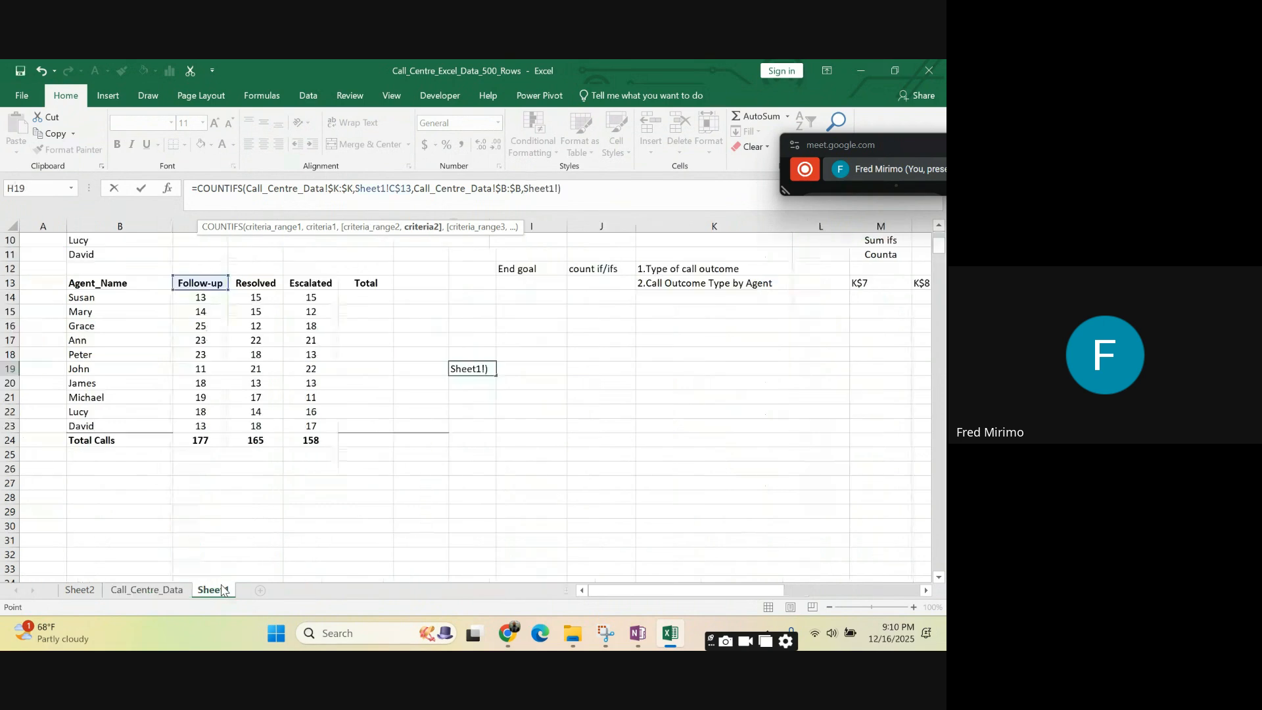
{"action": "left_click", "coordinate": [90, 298]}
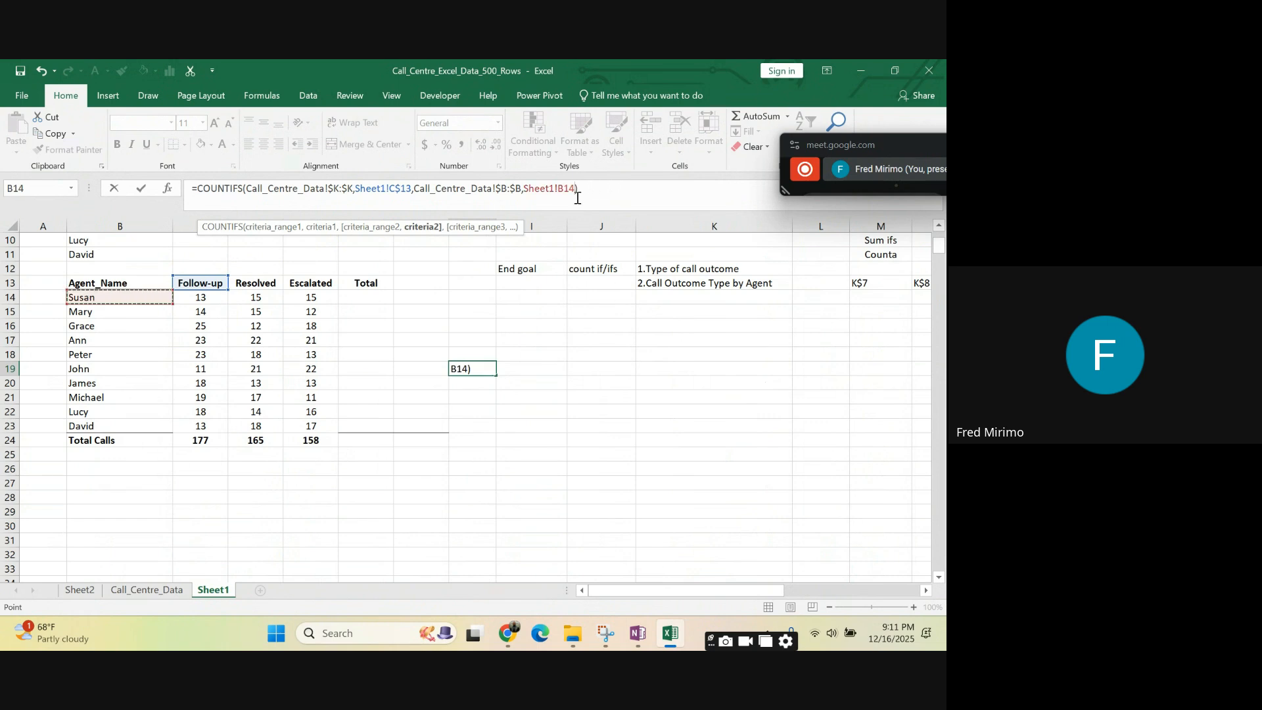
{"action": "left_click", "coordinate": [558, 189]}
{"action": "type", "text": "$"}
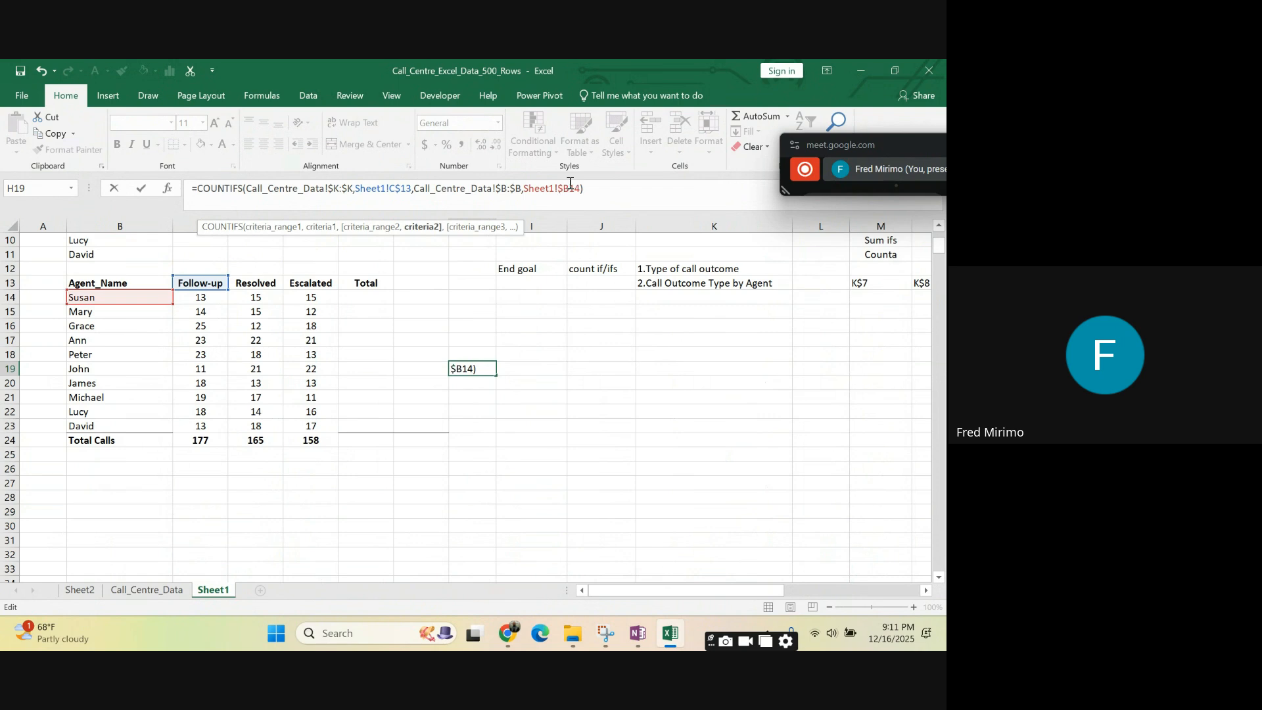
{"action": "left_click", "coordinate": [597, 183]}
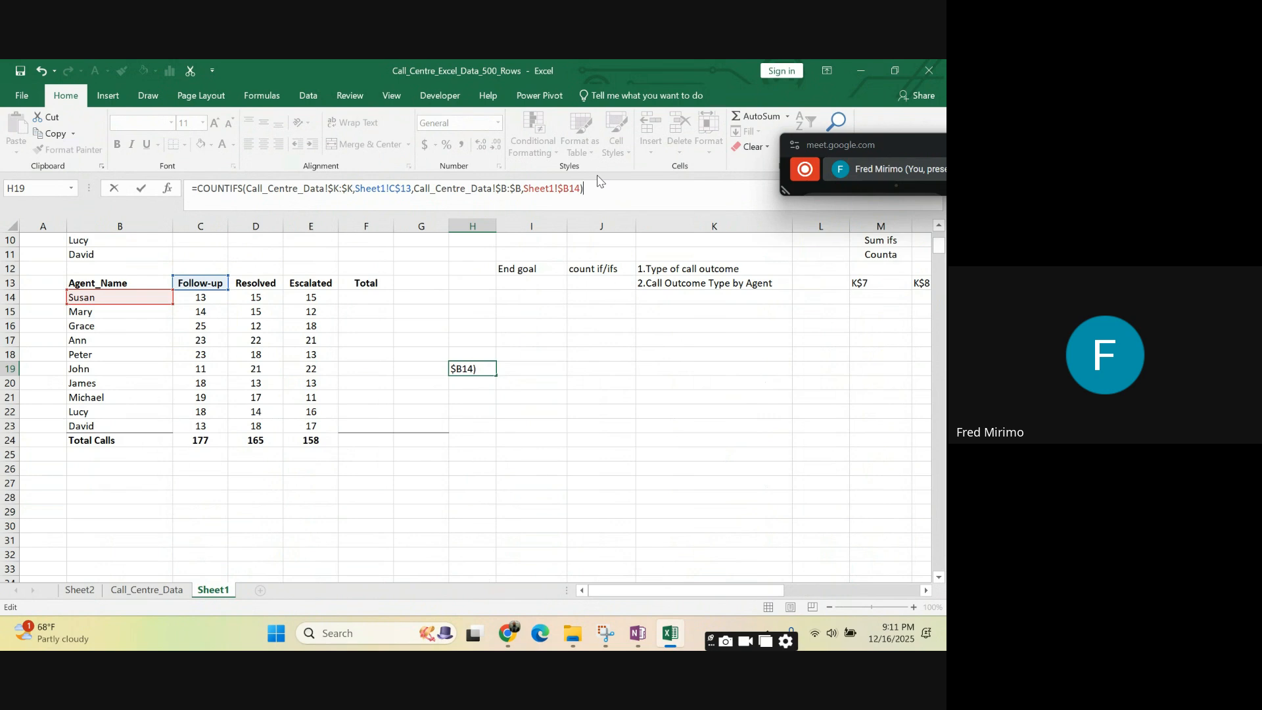
{"action": "key", "text": "Return"}
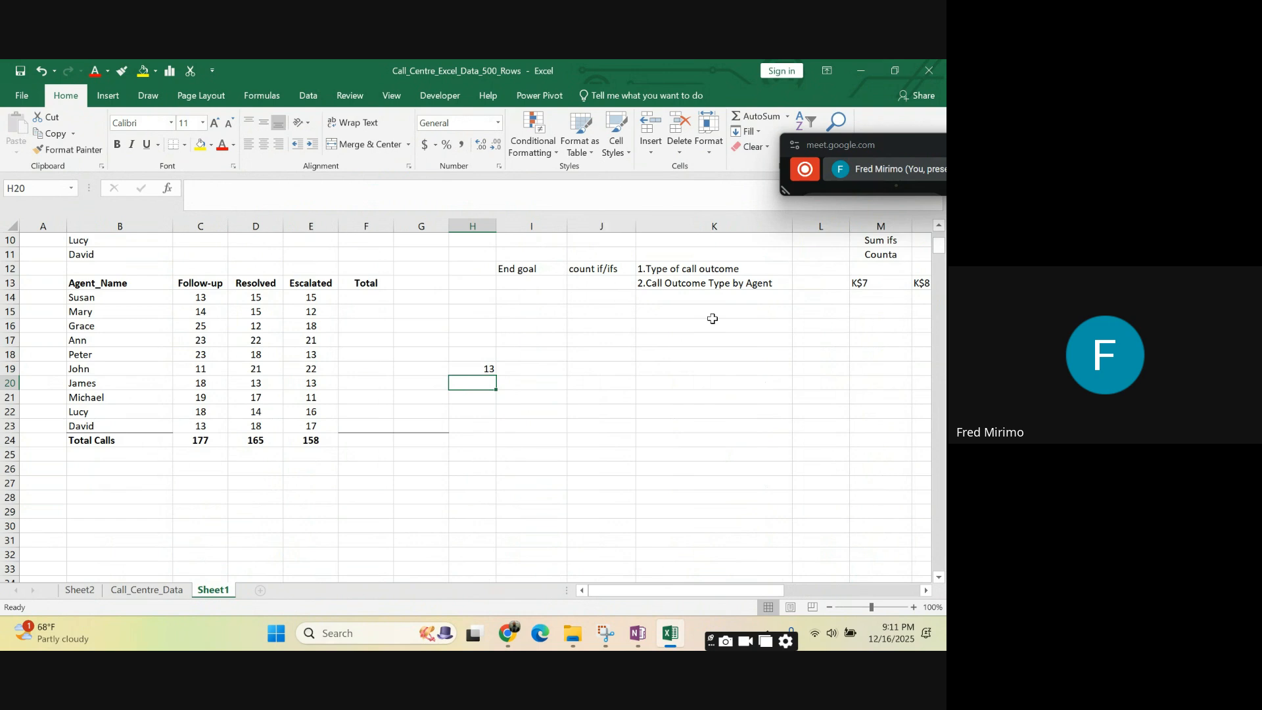
- Compare the COUNTIFS formula in H19 with the Follow-up formulas in C15:C17, and examine the full formula in C17
{"action": "left_click", "coordinate": [487, 369]}
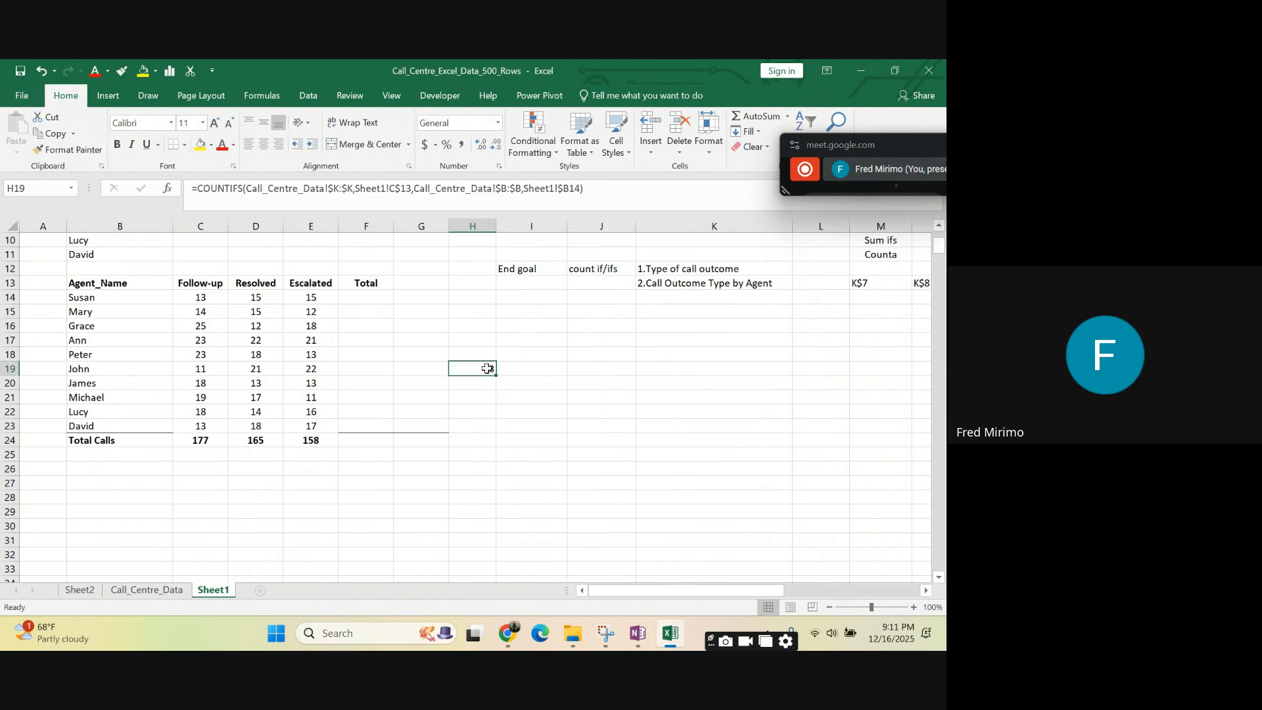
{"action": "left_click", "coordinate": [100, 298]}
{"action": "left_click", "coordinate": [475, 366]}
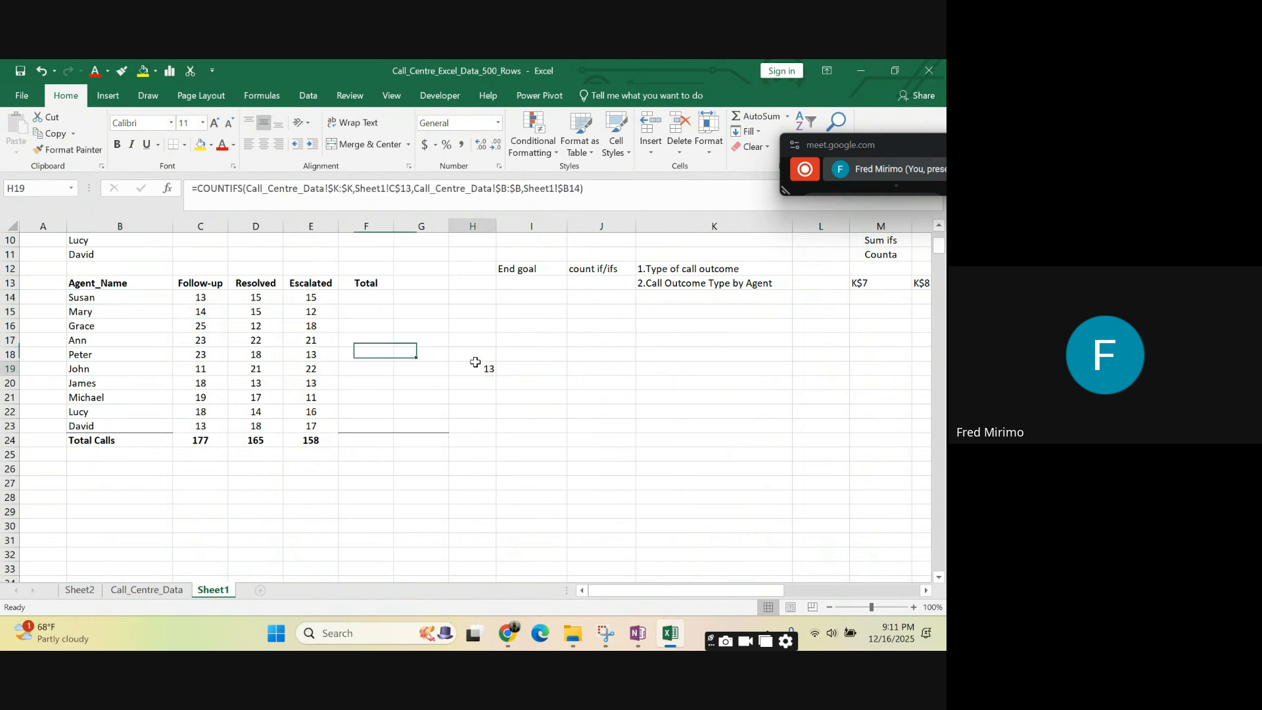
{"action": "left_click", "coordinate": [209, 313]}
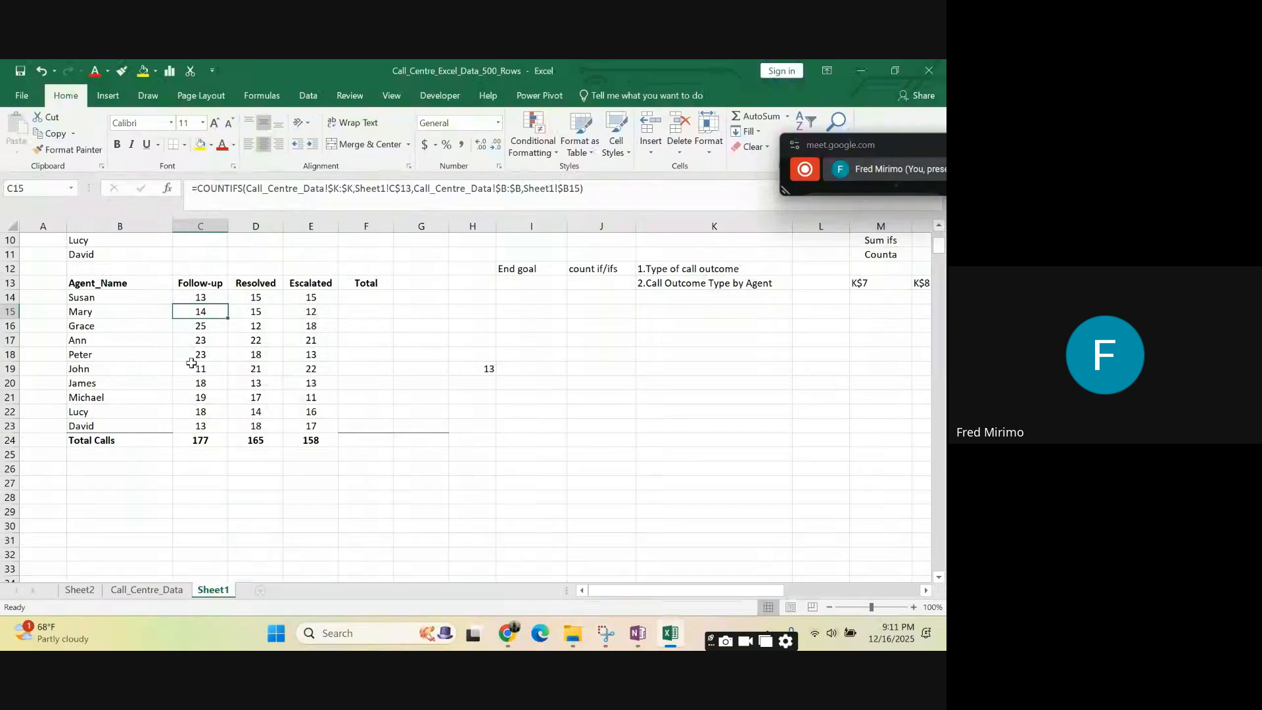
{"action": "left_click", "coordinate": [200, 328]}
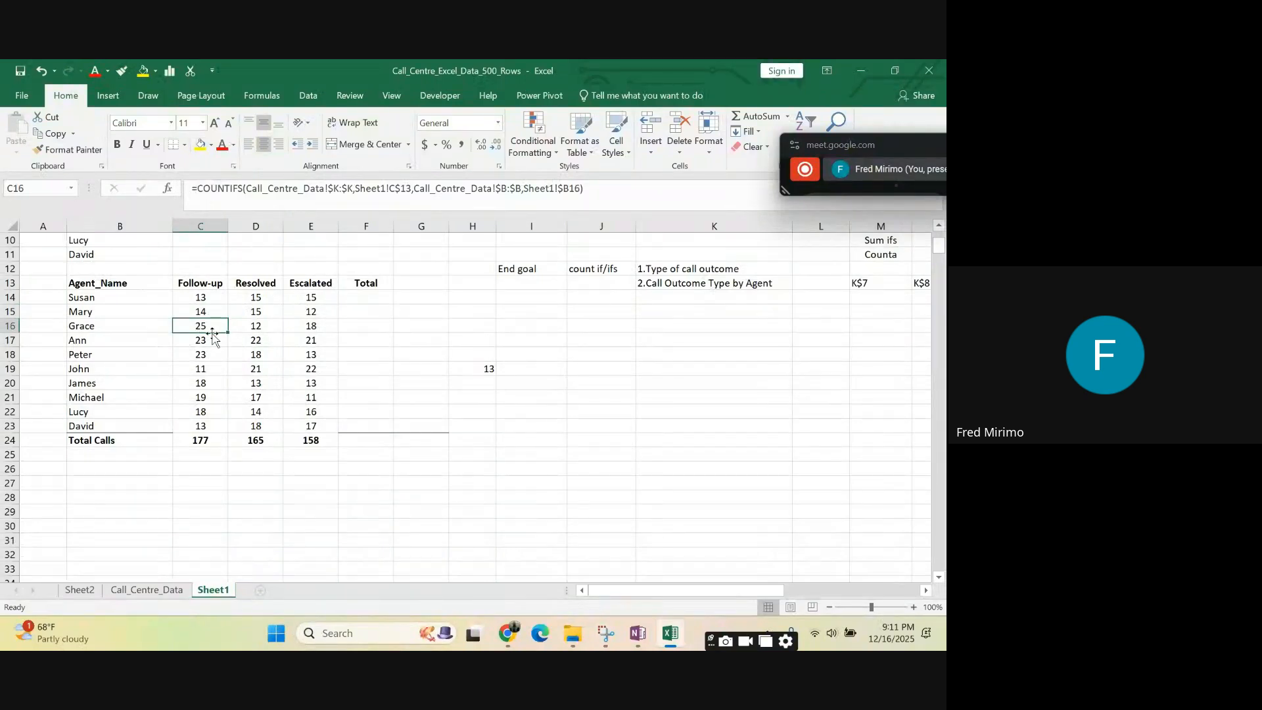
{"action": "left_click", "coordinate": [202, 342]}
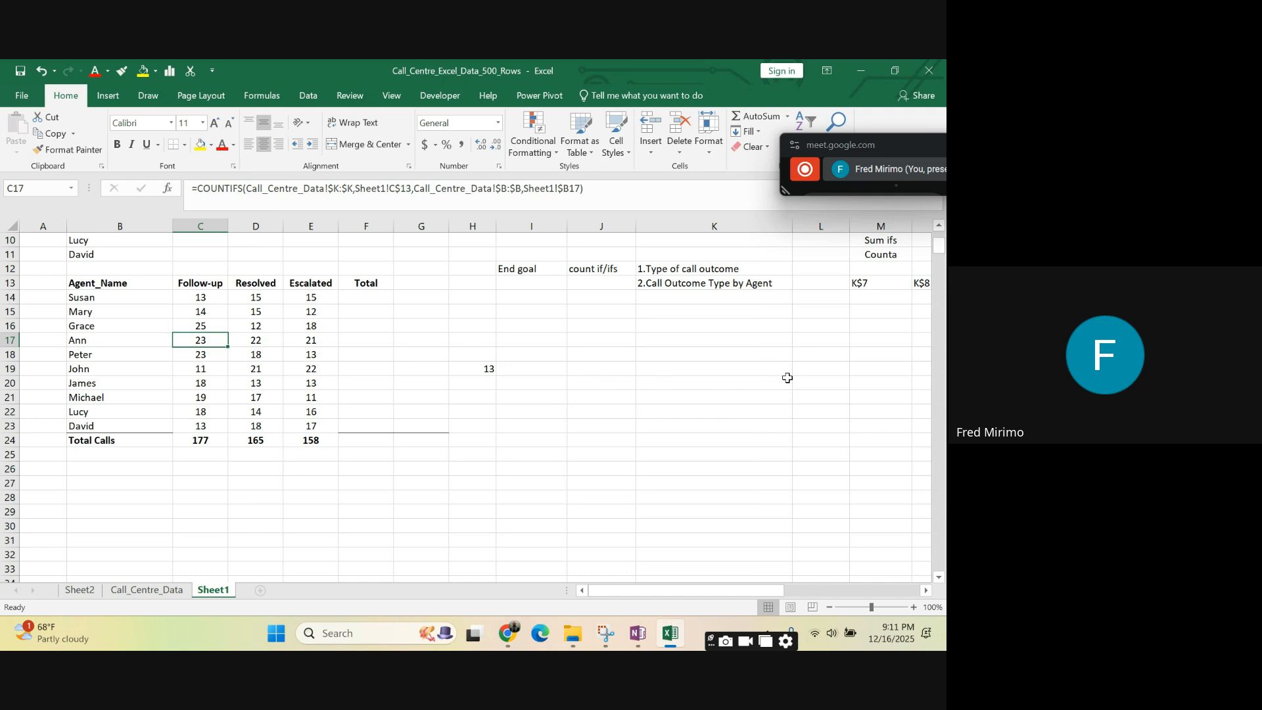
{"action": "left_click_drag", "start_coordinate": [631, 585], "coordinate": [658, 584]}
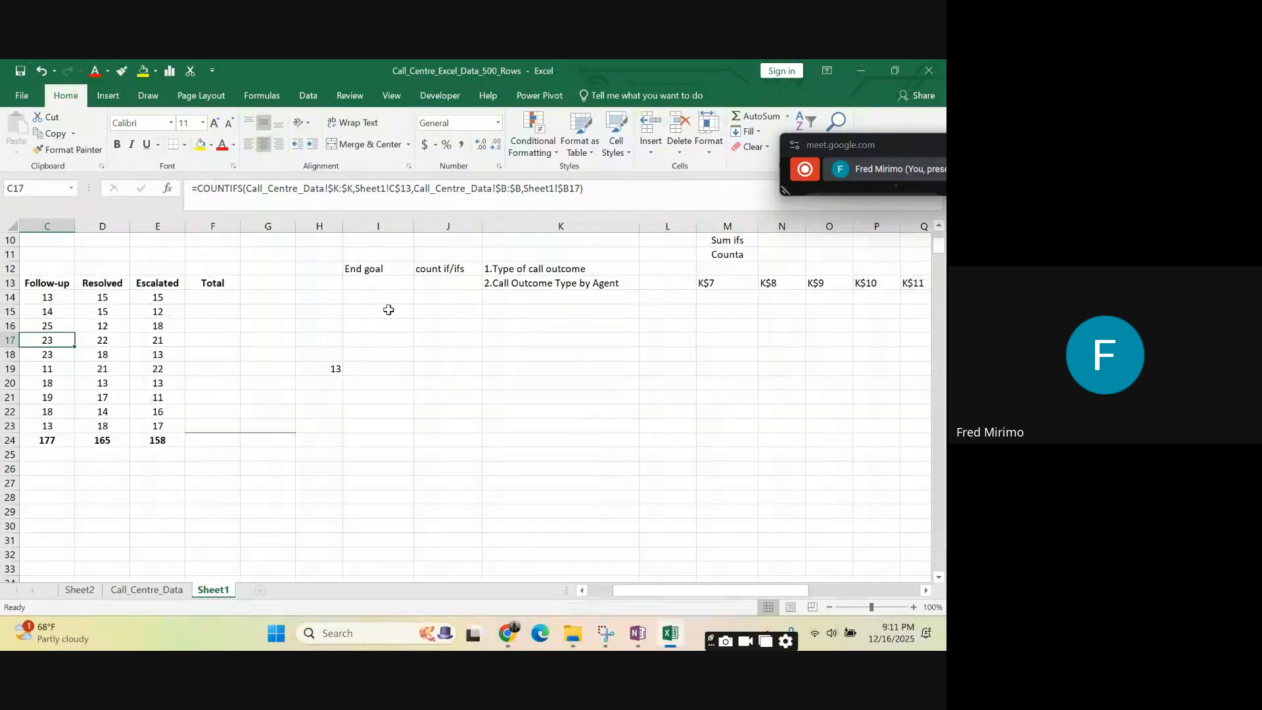
{"action": "left_click_drag", "start_coordinate": [618, 184], "coordinate": [183, 200]}
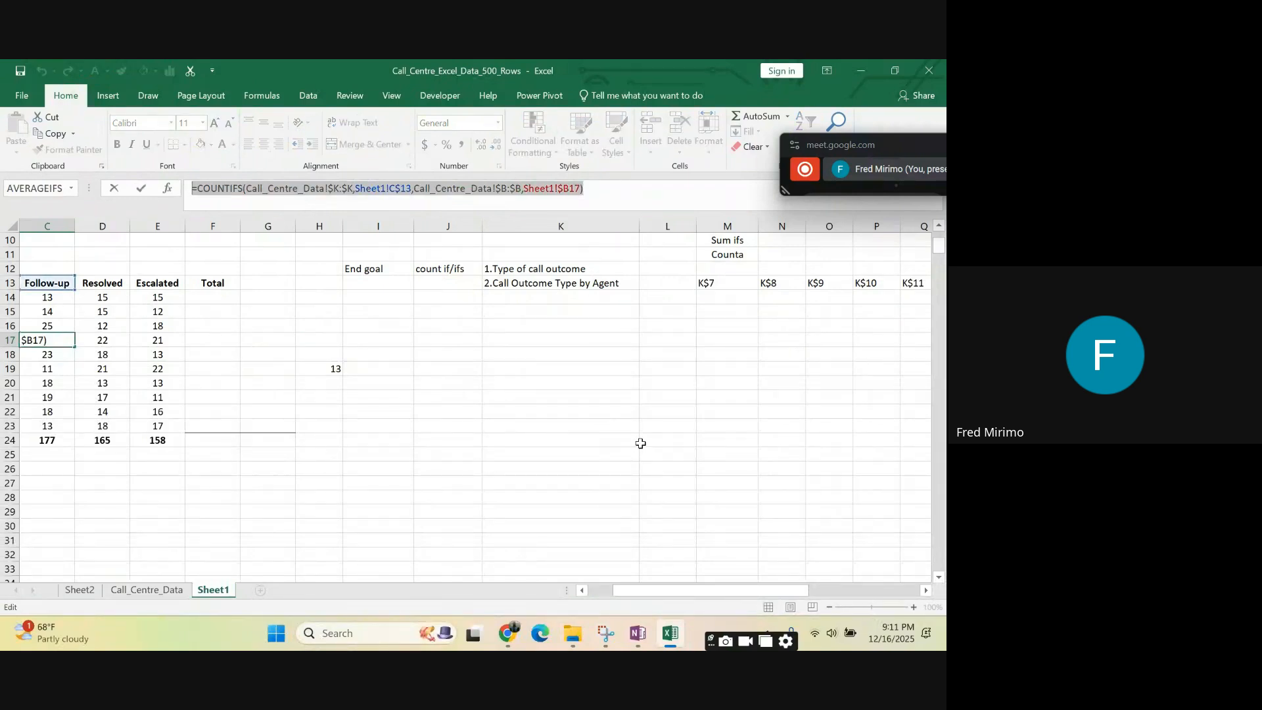
{"action": "left_click", "coordinate": [591, 190]}
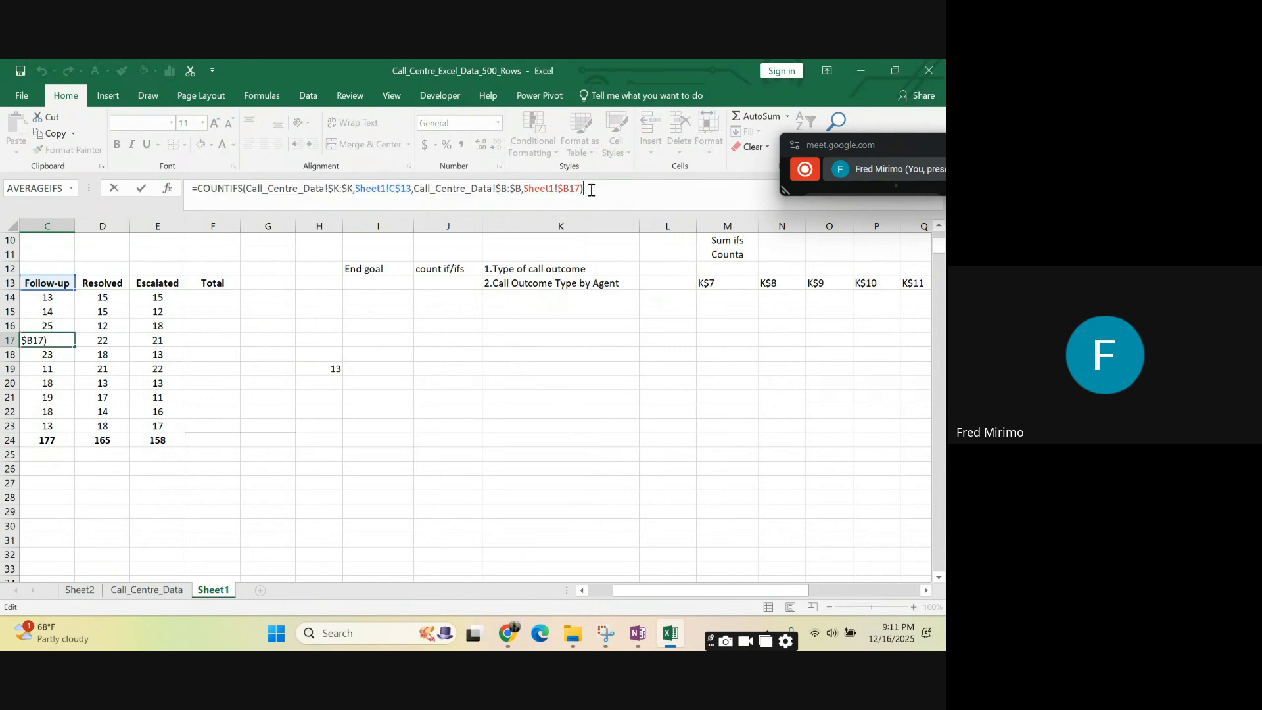
{"action": "left_click_drag", "start_coordinate": [598, 189], "coordinate": [193, 198]}
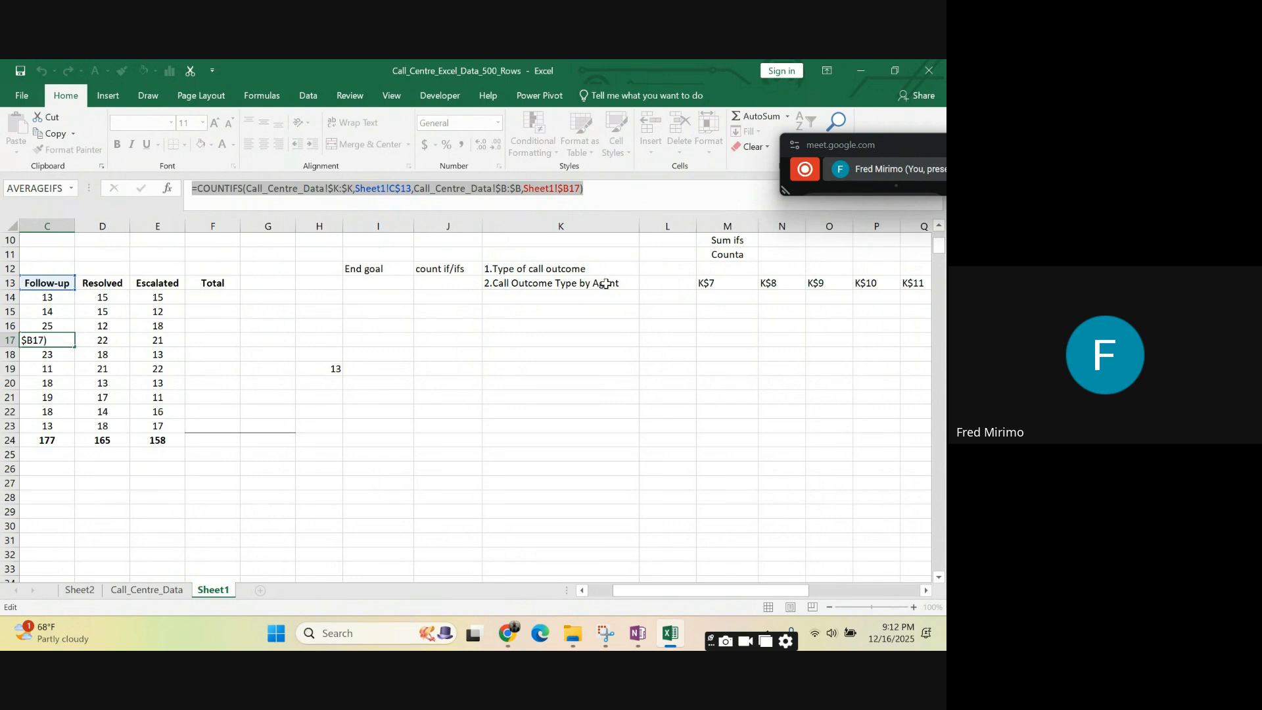
{"action": "key", "text": "Escape"}
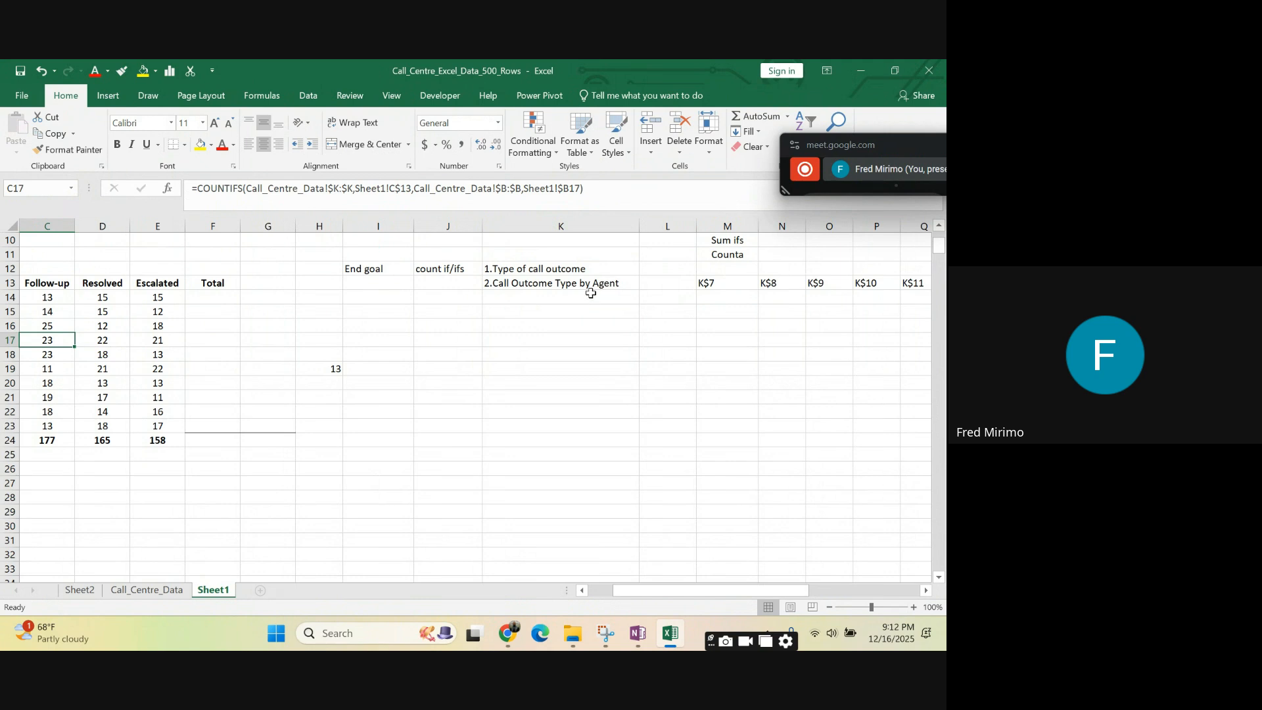
- Review the end goals in K12:K13 and the "count if/ifs" note against the COUNTIFS formula in H19
{"action": "left_click", "coordinate": [574, 396]}
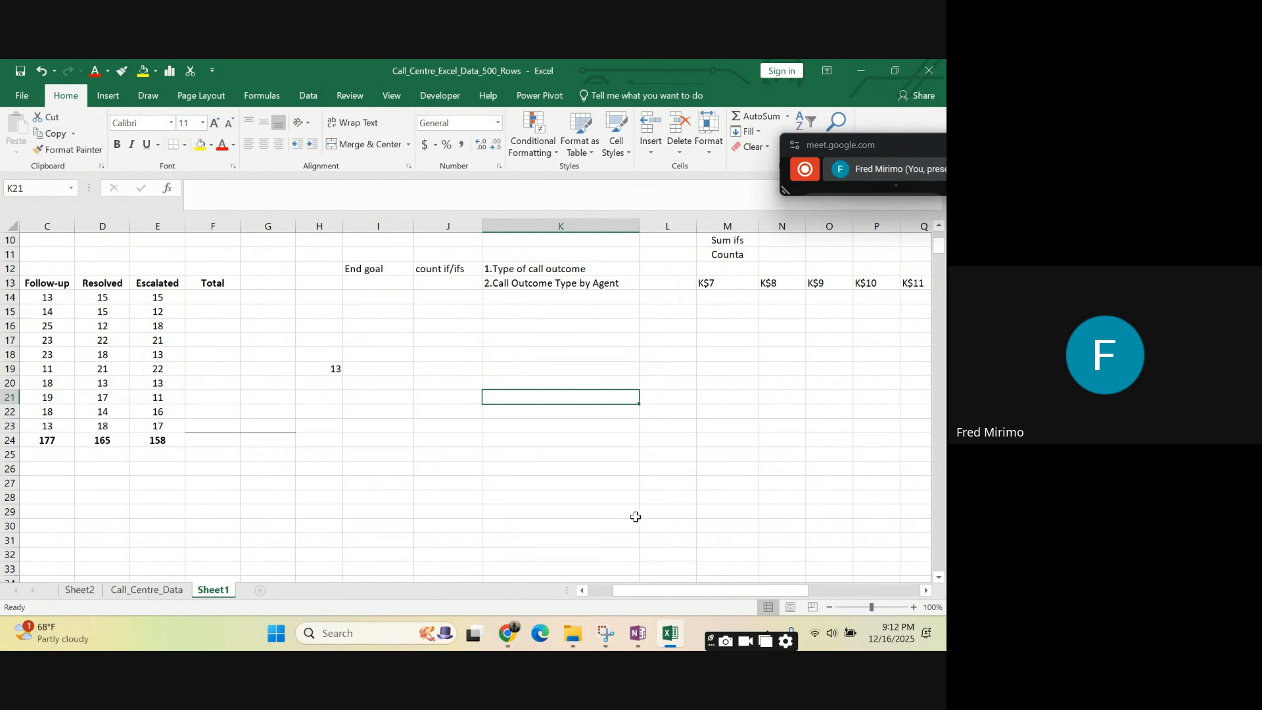
{"action": "left_click_drag", "start_coordinate": [651, 596], "coordinate": [604, 590]}
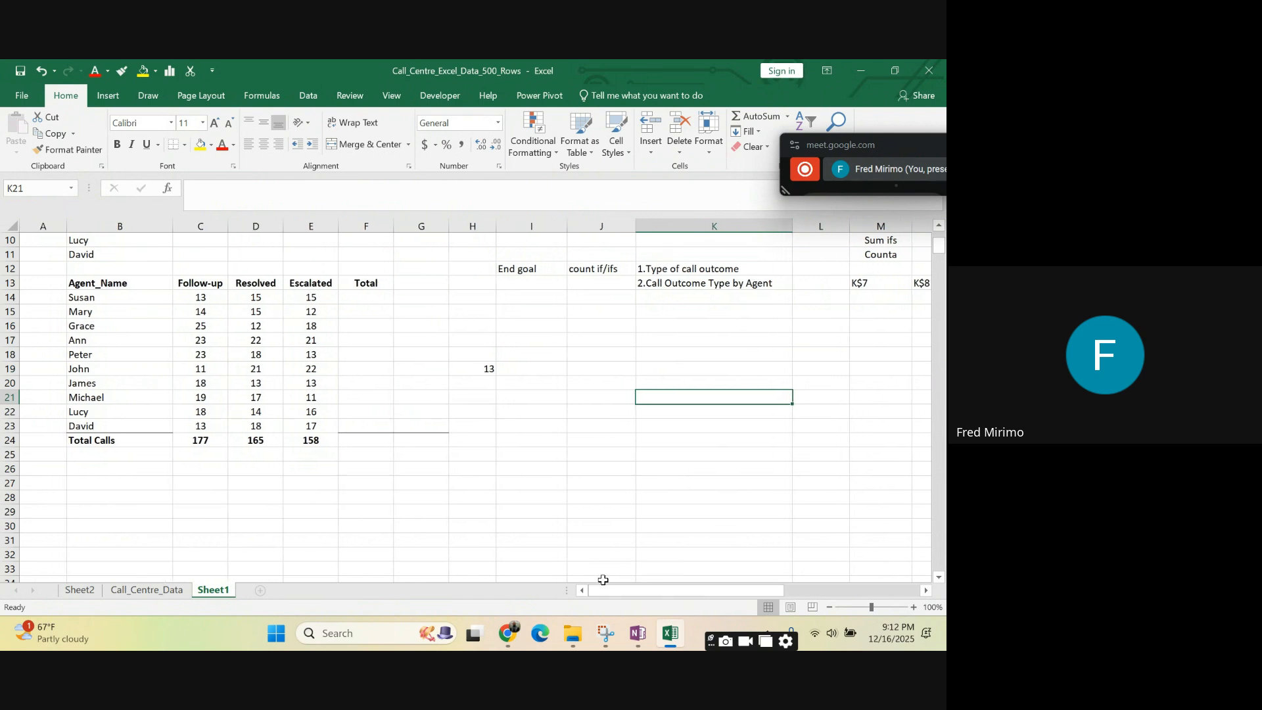
{"action": "left_click", "coordinate": [662, 297]}
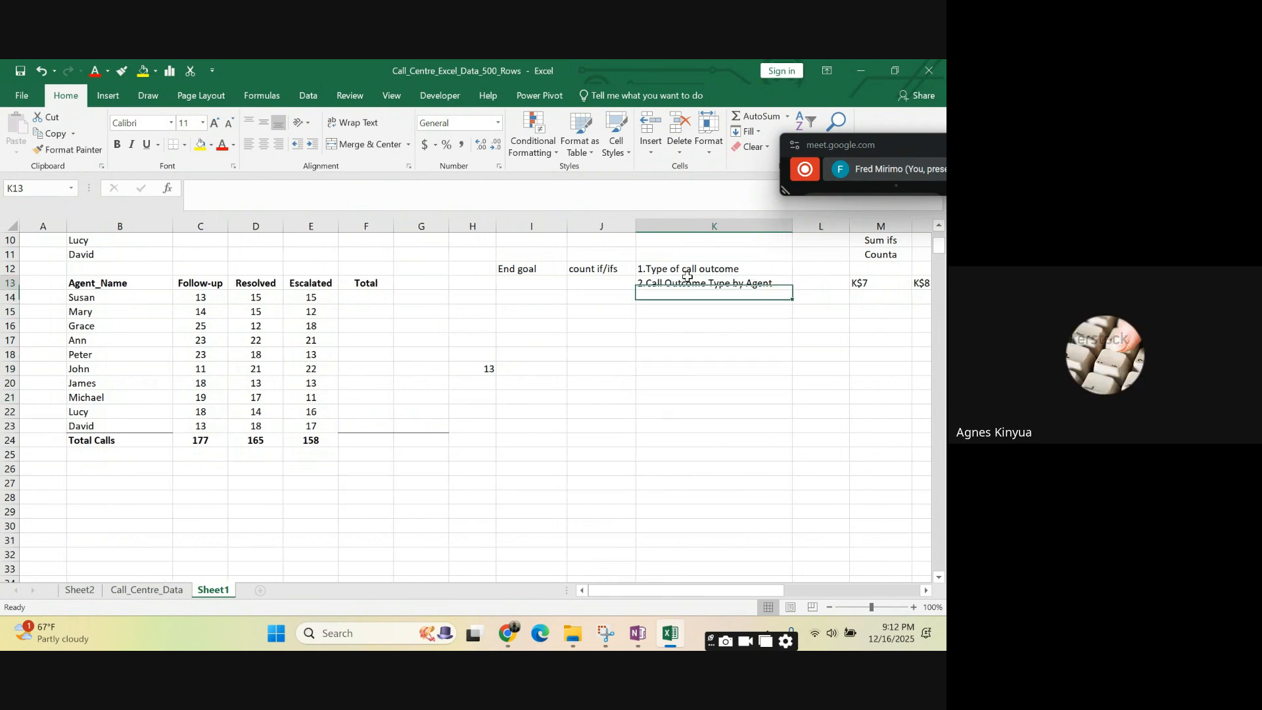
{"action": "key", "text": "Up"}
{"action": "left_click", "coordinate": [693, 265]}
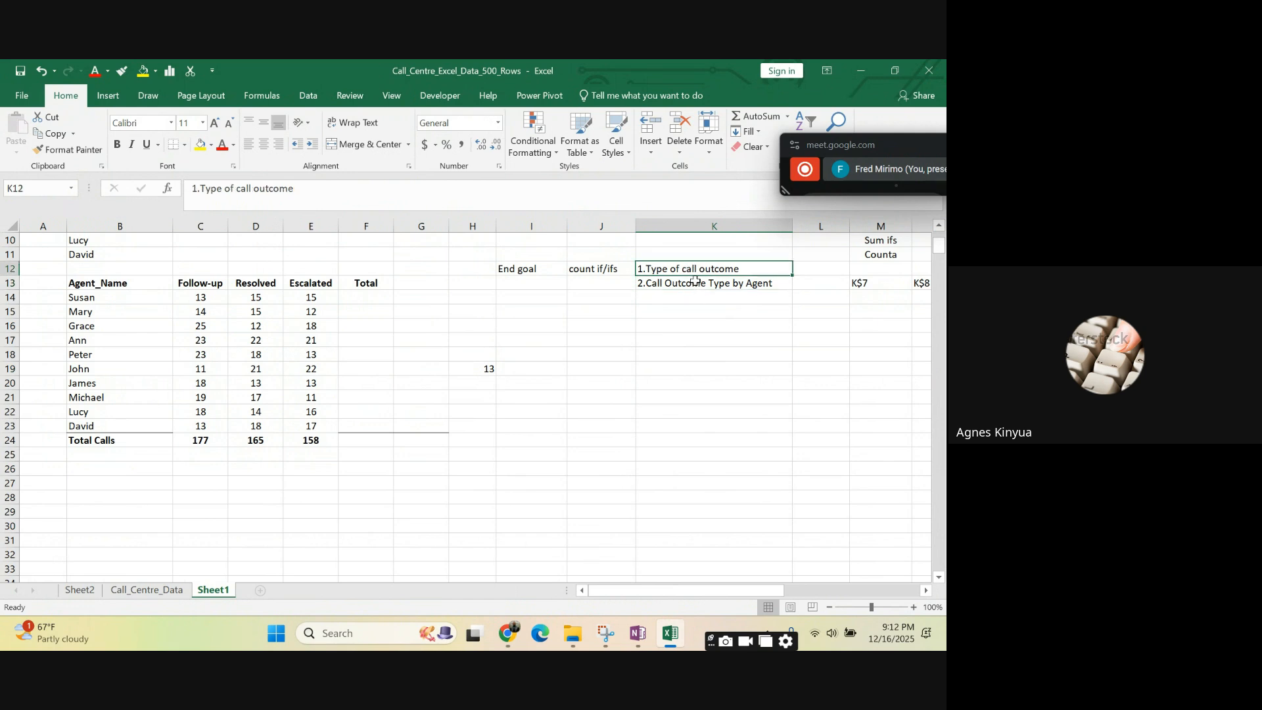
{"action": "left_click", "coordinate": [696, 282]}
{"action": "left_click", "coordinate": [698, 365]}
{"action": "left_click", "coordinate": [668, 297]}
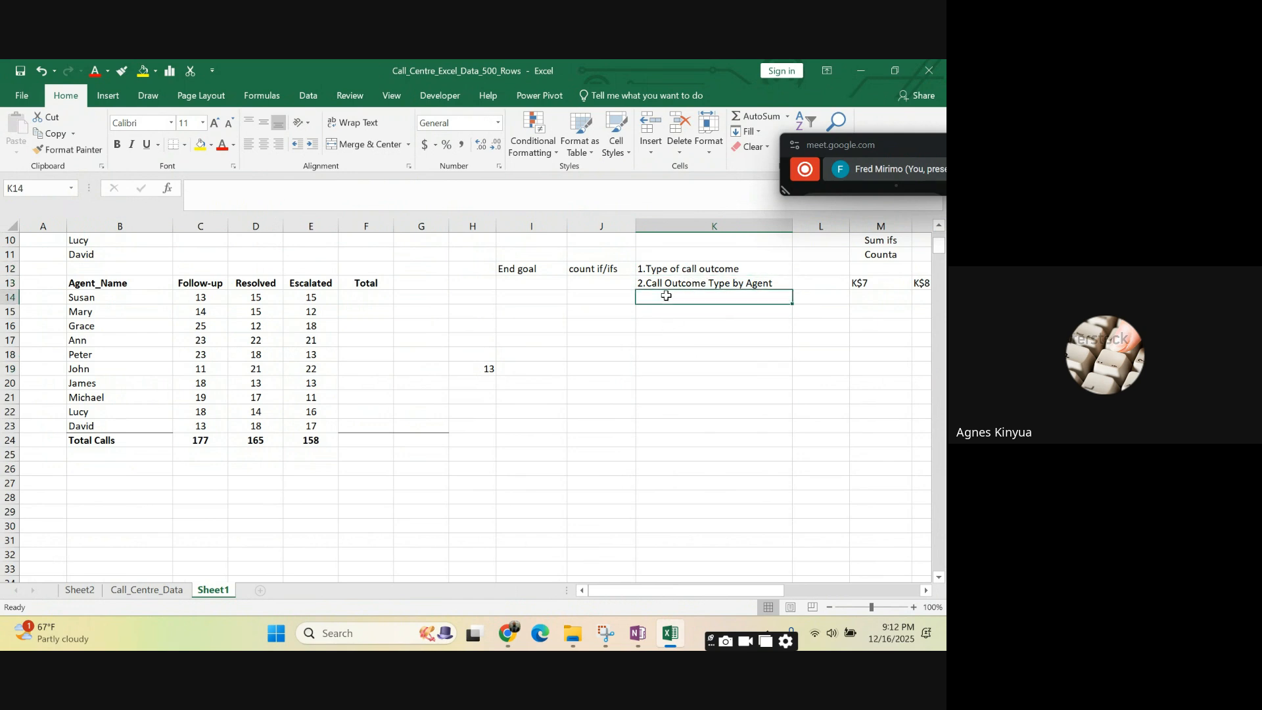
{"action": "left_click_drag", "start_coordinate": [641, 395], "coordinate": [641, 383]}
{"action": "left_click", "coordinate": [487, 367]}
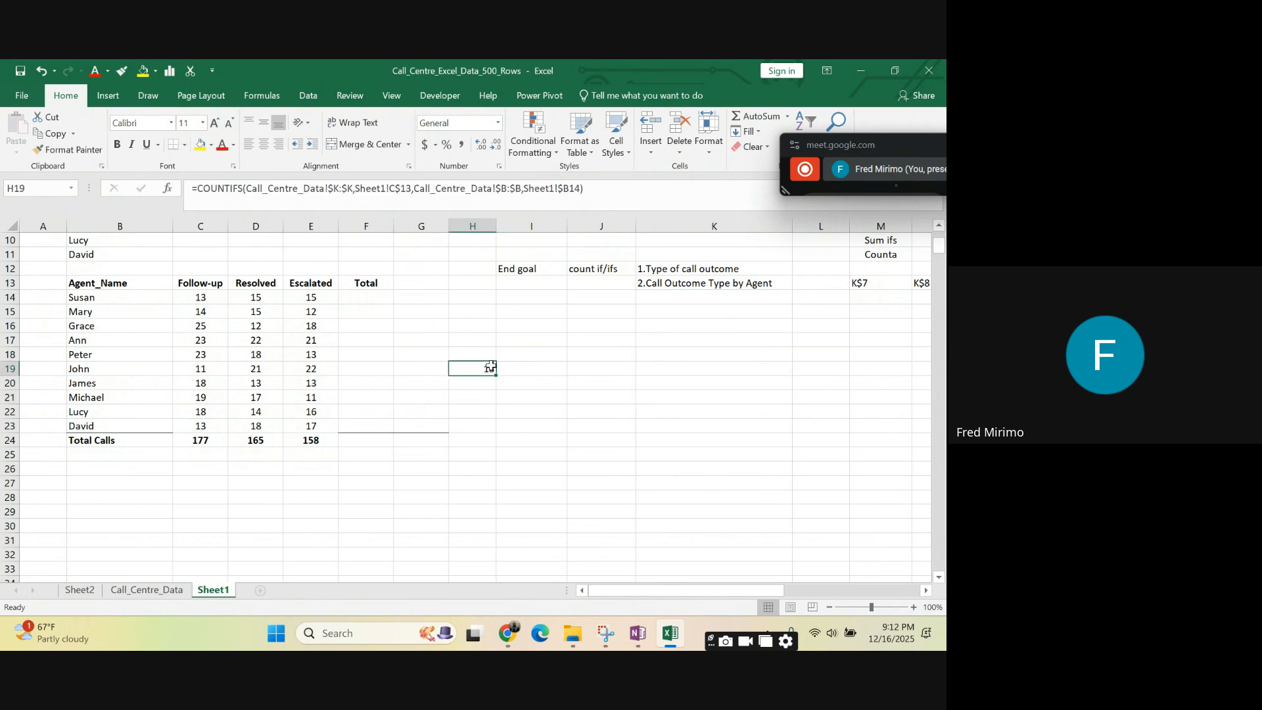
{"action": "left_click", "coordinate": [594, 268]}
{"action": "left_click", "coordinate": [721, 369]}
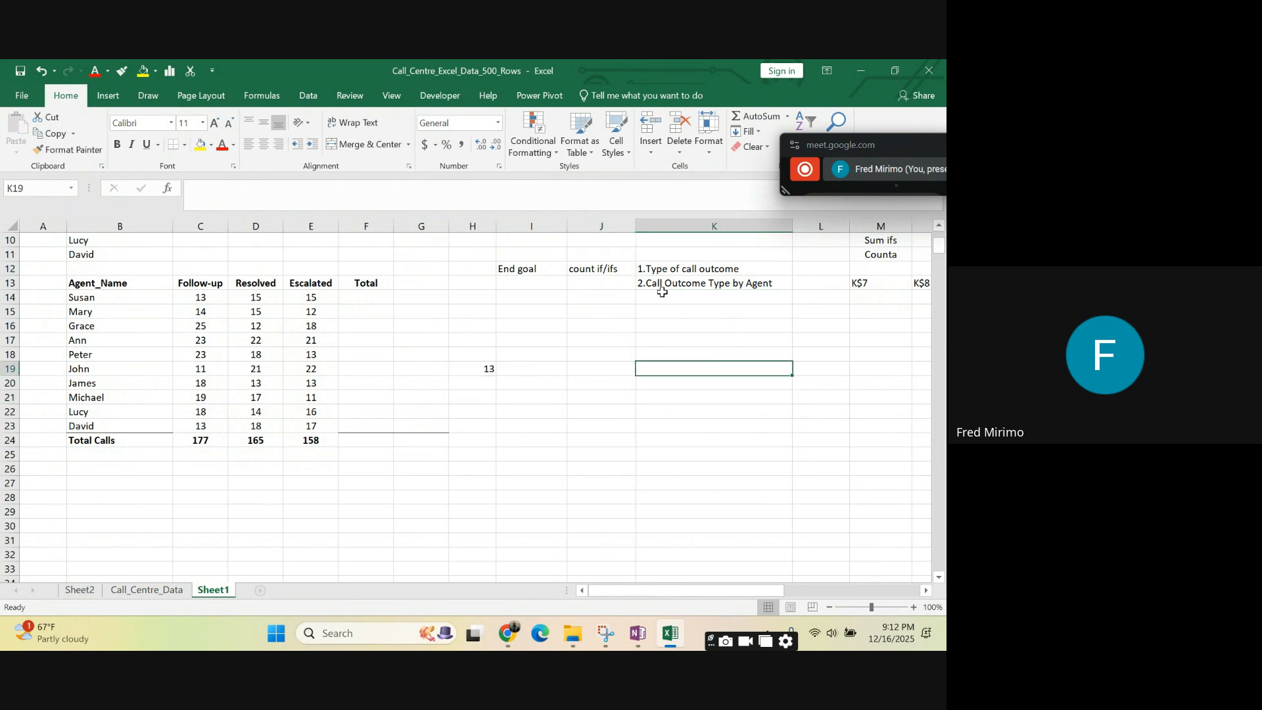
{"action": "left_click", "coordinate": [665, 298]}
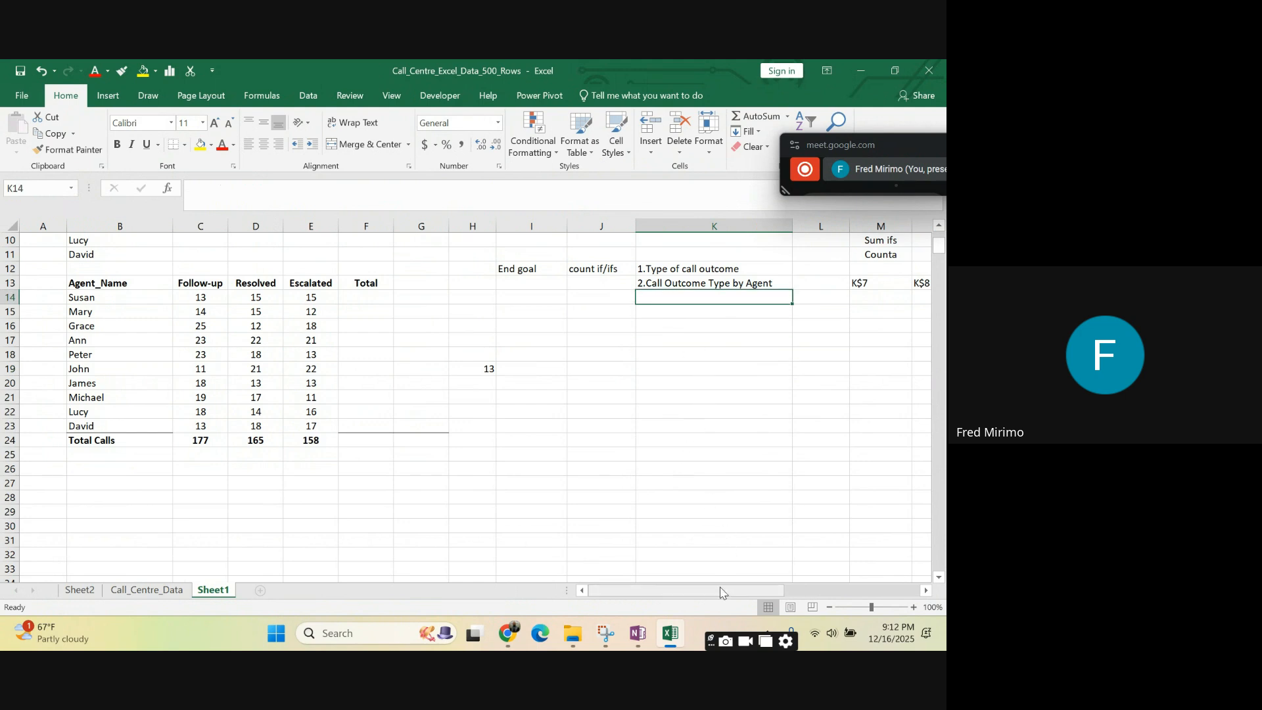
{"action": "left_click_drag", "start_coordinate": [722, 596], "coordinate": [702, 574]}
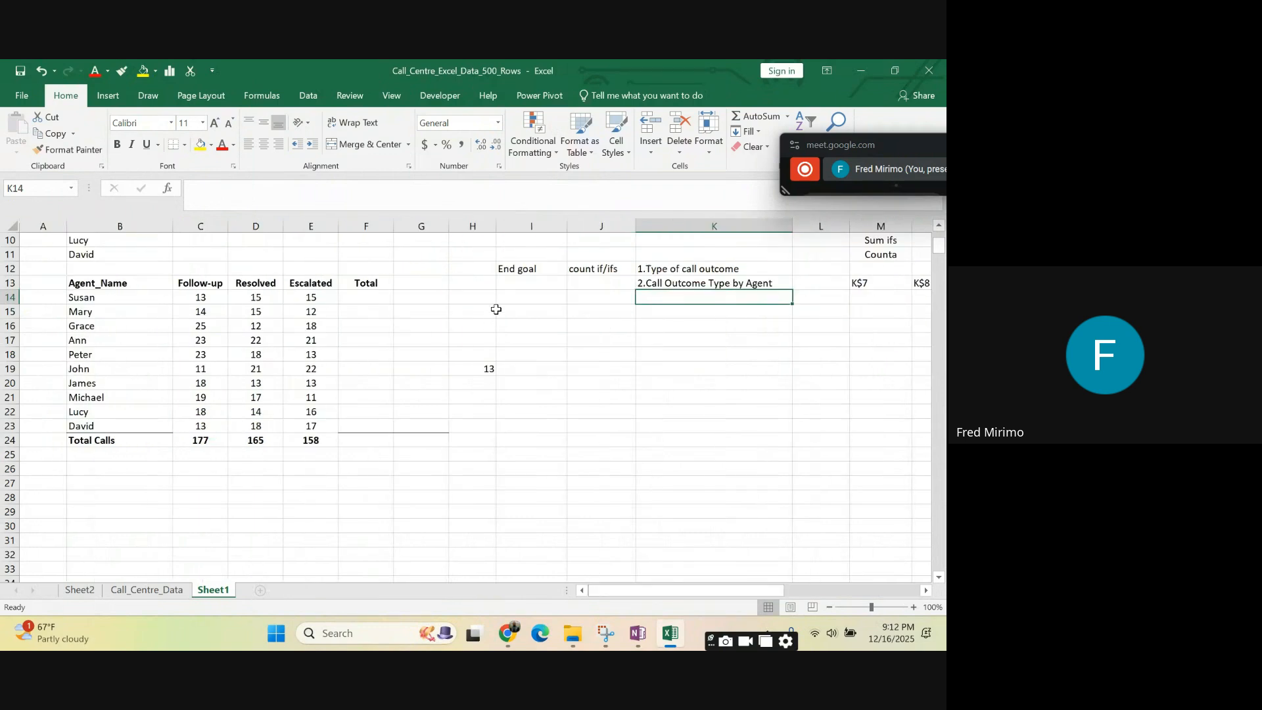
- Clear the COUNTIFS formula from cell H19
{"action": "left_click", "coordinate": [484, 367]}
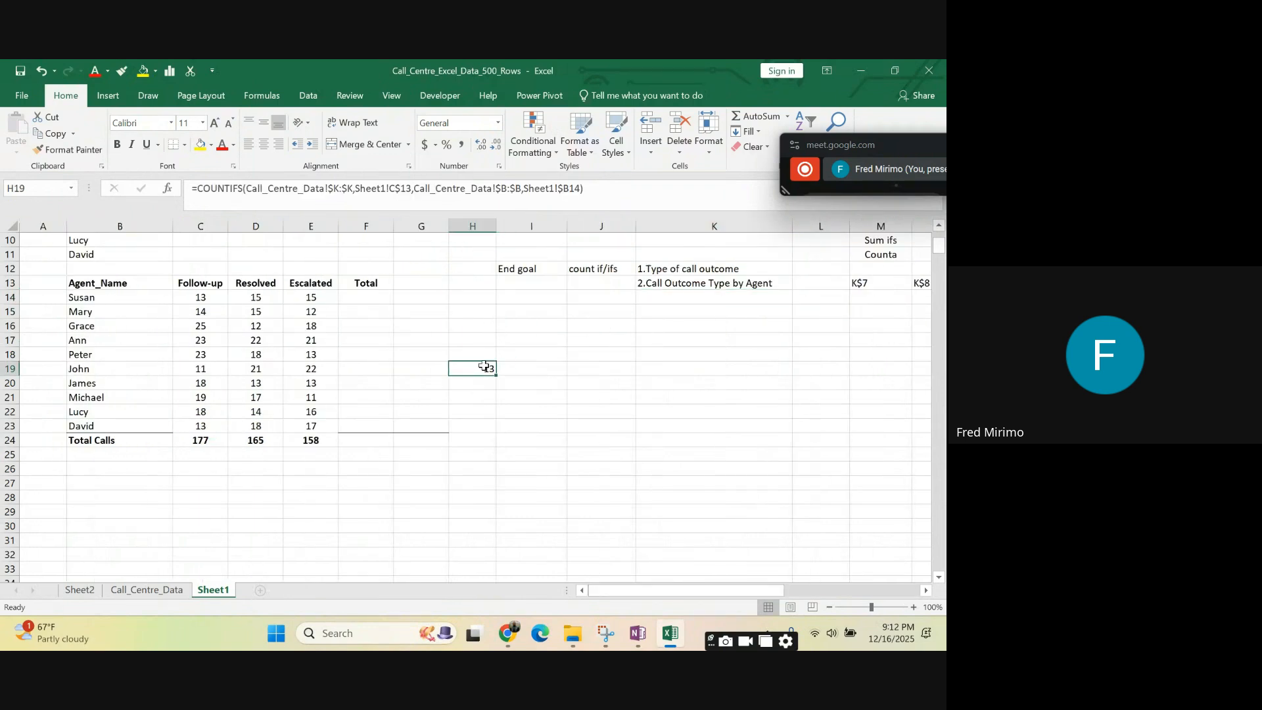
{"action": "key", "text": "BackSpace"}
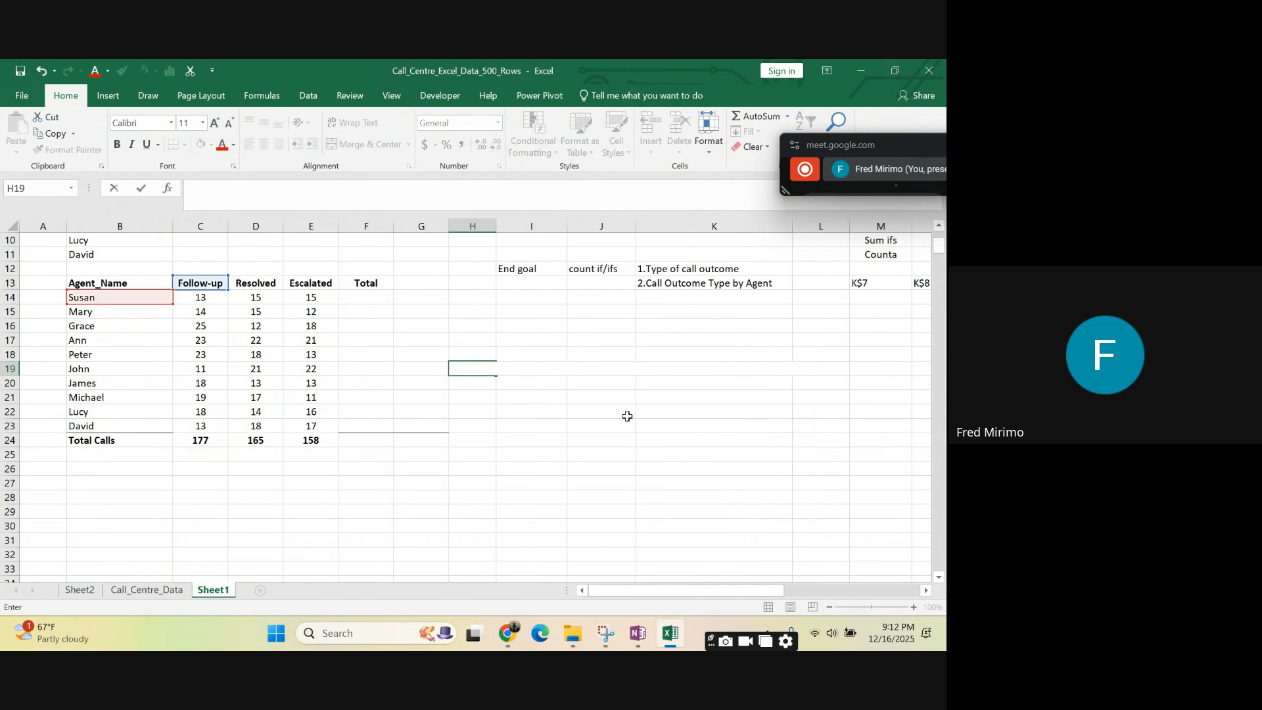
{"action": "left_click", "coordinate": [532, 446]}
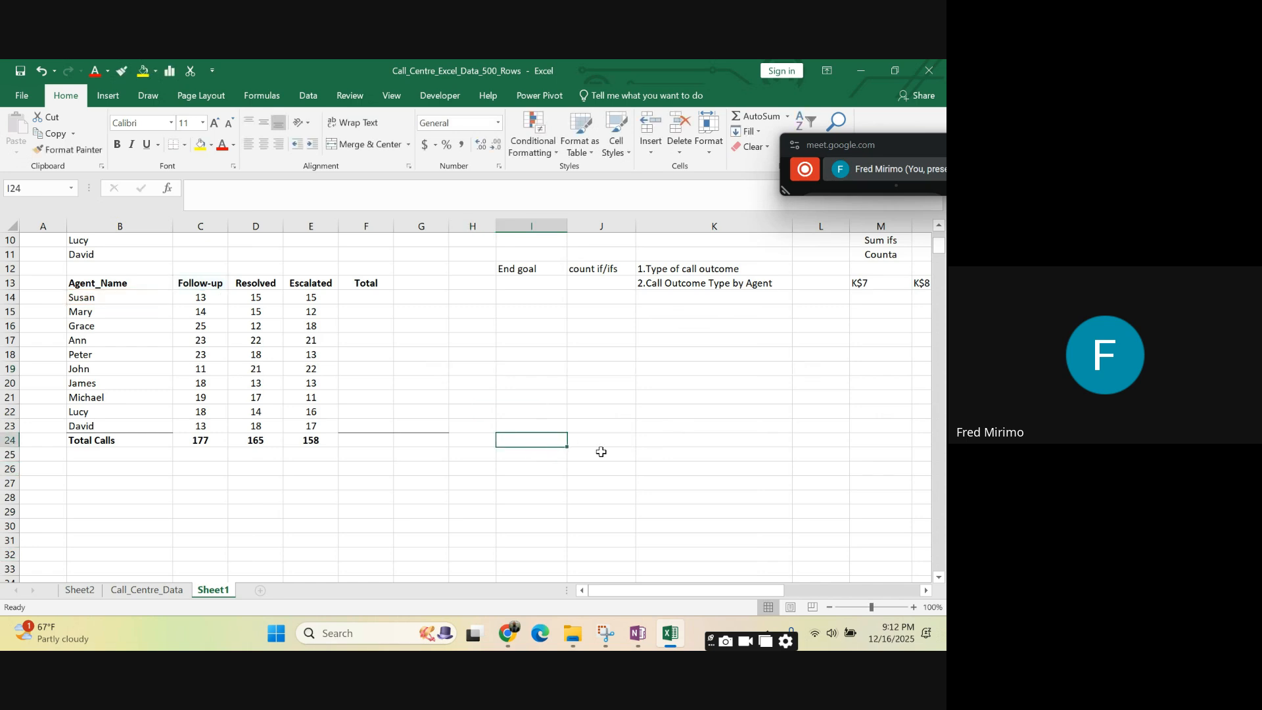
- Remove the border line from the empty cells F23:G23 by filling them with unformatted blank cells
{"action": "left_click_drag", "start_coordinate": [356, 407], "coordinate": [454, 444]}
{"action": "left_click", "coordinate": [563, 437]}
{"action": "left_click", "coordinate": [146, 457]}
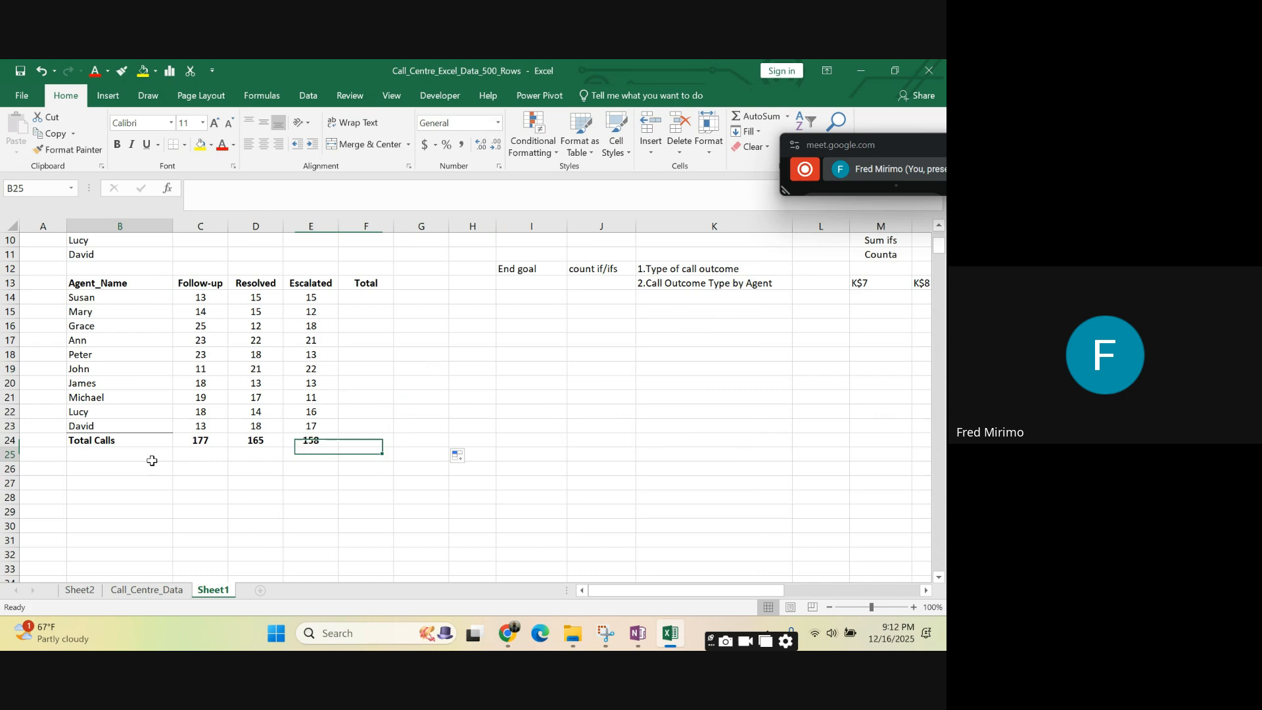
- Copy only the formatting of the agent name cell B22 onto the Total Calls label in B24
{"action": "right_click", "coordinate": [116, 411]}
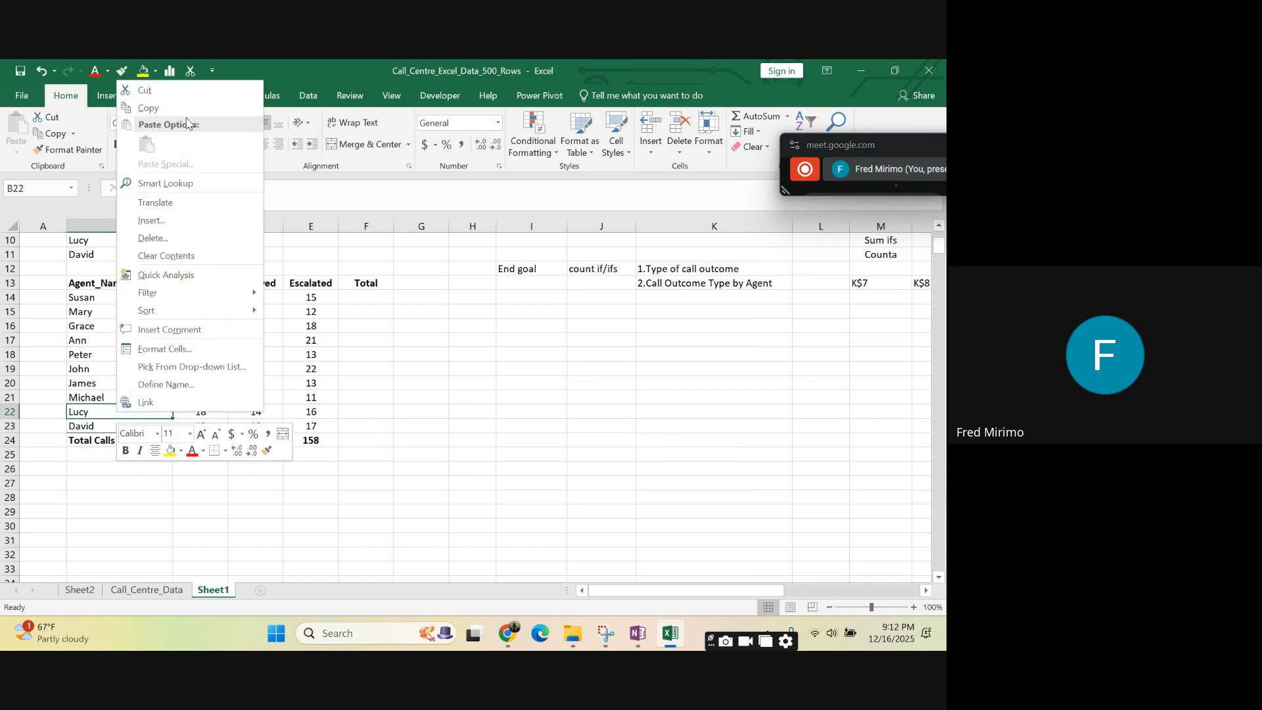
{"action": "left_click", "coordinate": [172, 108]}
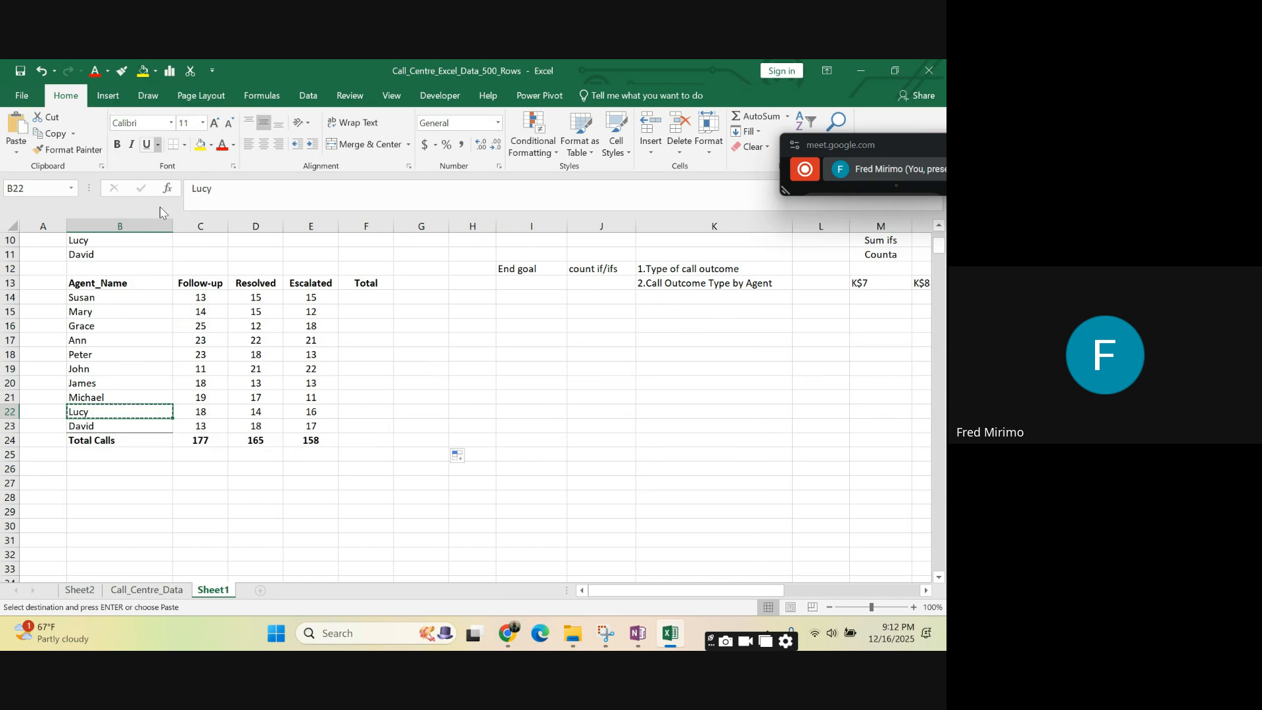
{"action": "left_click", "coordinate": [127, 444]}
{"action": "right_click", "coordinate": [125, 439]}
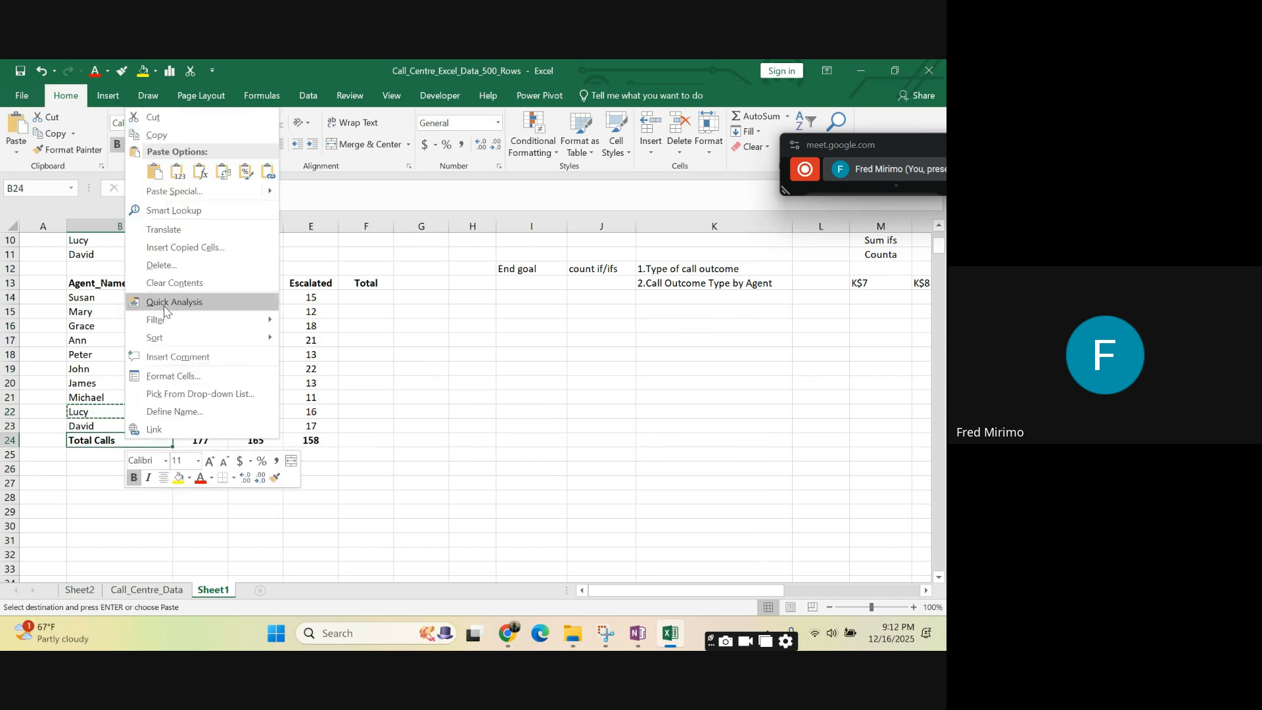
{"action": "left_click", "coordinate": [246, 177]}
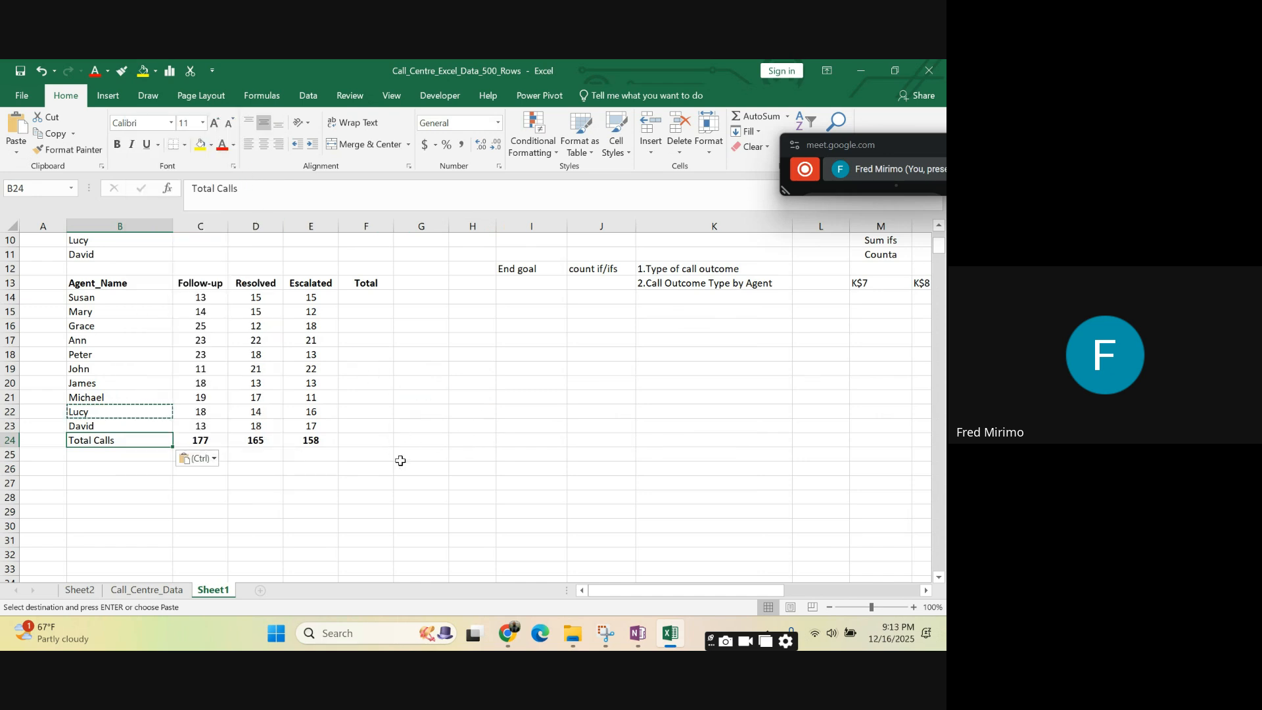
- Examine the SUM formulas behind the Follow-up, Resolved and Escalated totals in C24:E24
{"action": "left_click", "coordinate": [403, 440]}
{"action": "left_click", "coordinate": [105, 439]}
{"action": "left_click", "coordinate": [211, 441]}
{"action": "left_click", "coordinate": [258, 438]}
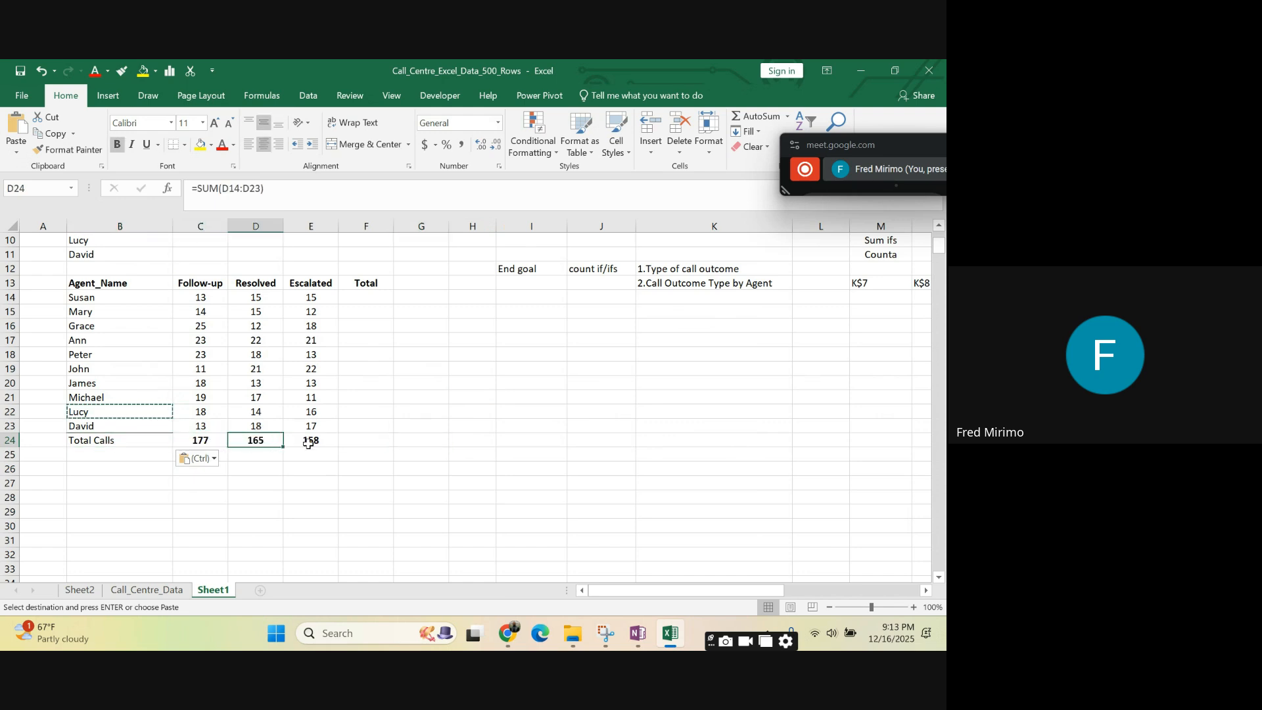
{"action": "left_click", "coordinate": [306, 440]}
{"action": "left_click", "coordinate": [403, 440]}
{"action": "left_click", "coordinate": [502, 399]}
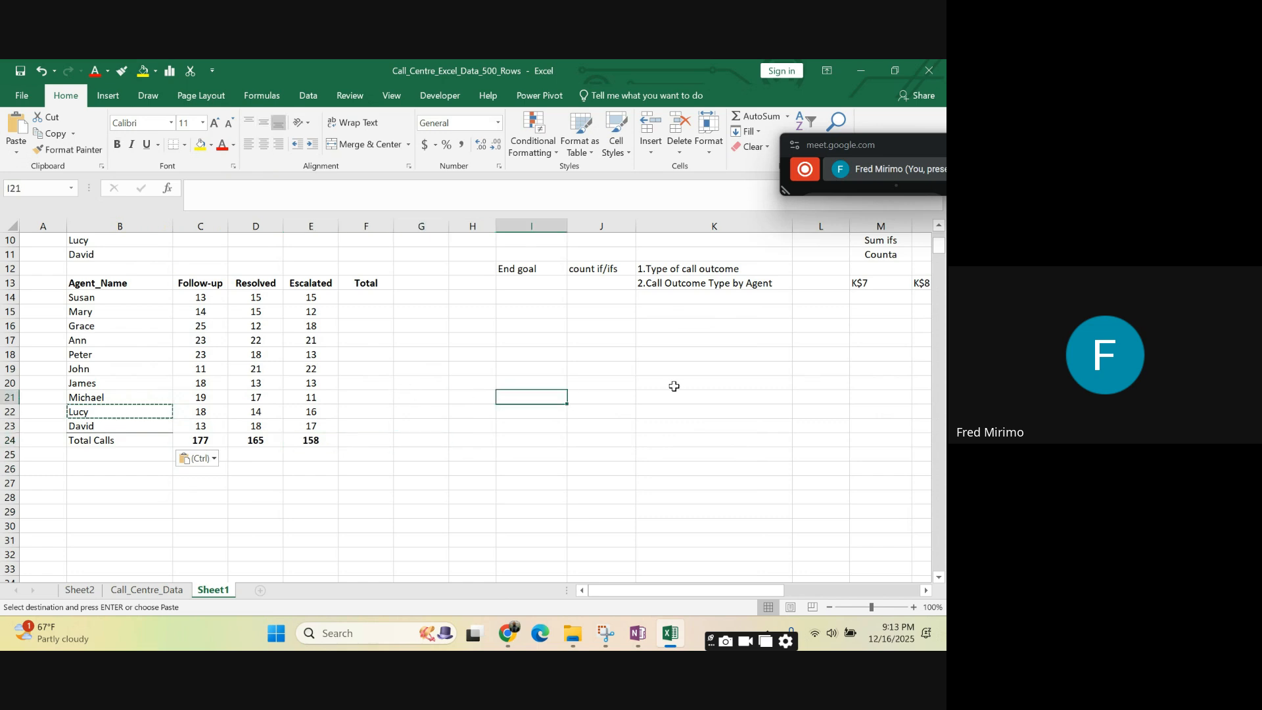
{"action": "left_click", "coordinate": [672, 384]}
{"action": "left_click_drag", "start_coordinate": [652, 594], "coordinate": [626, 598]}
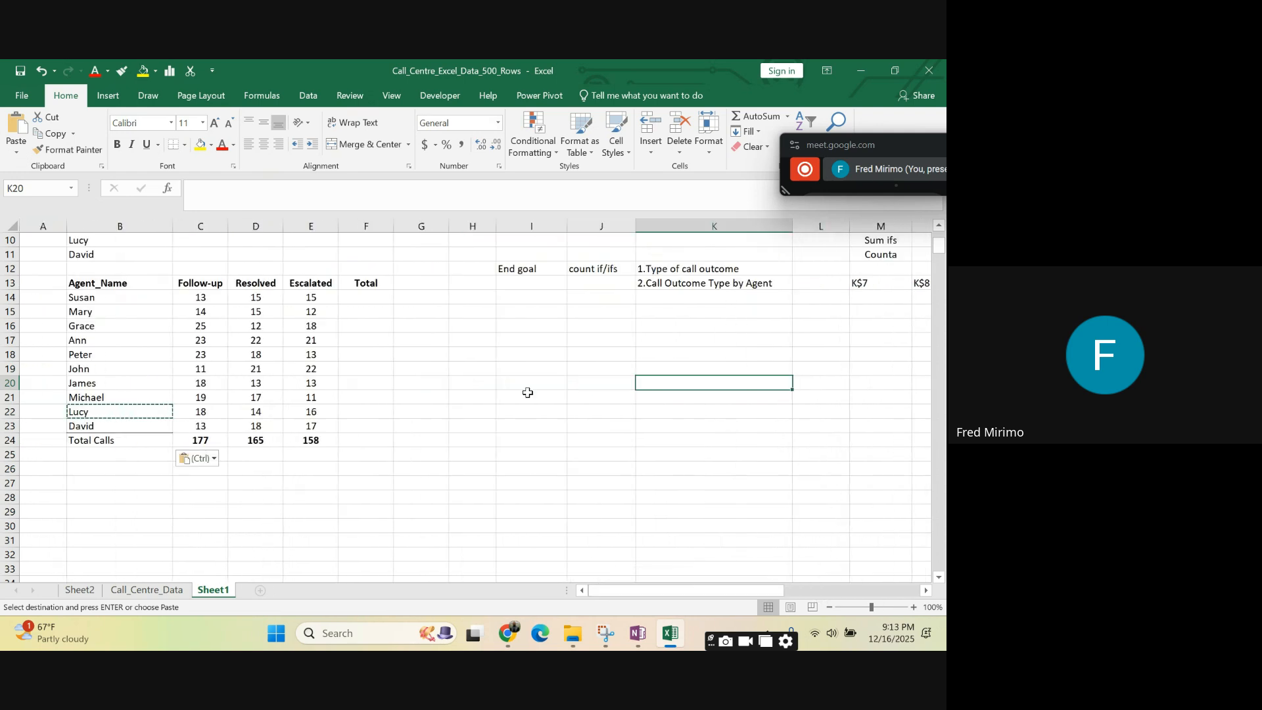
- Examine the COUNTIFS formulas for the first agent's Escalated and Follow-up counts in E14 and C14
{"action": "left_click", "coordinate": [511, 365]}
{"action": "left_click", "coordinate": [377, 314]}
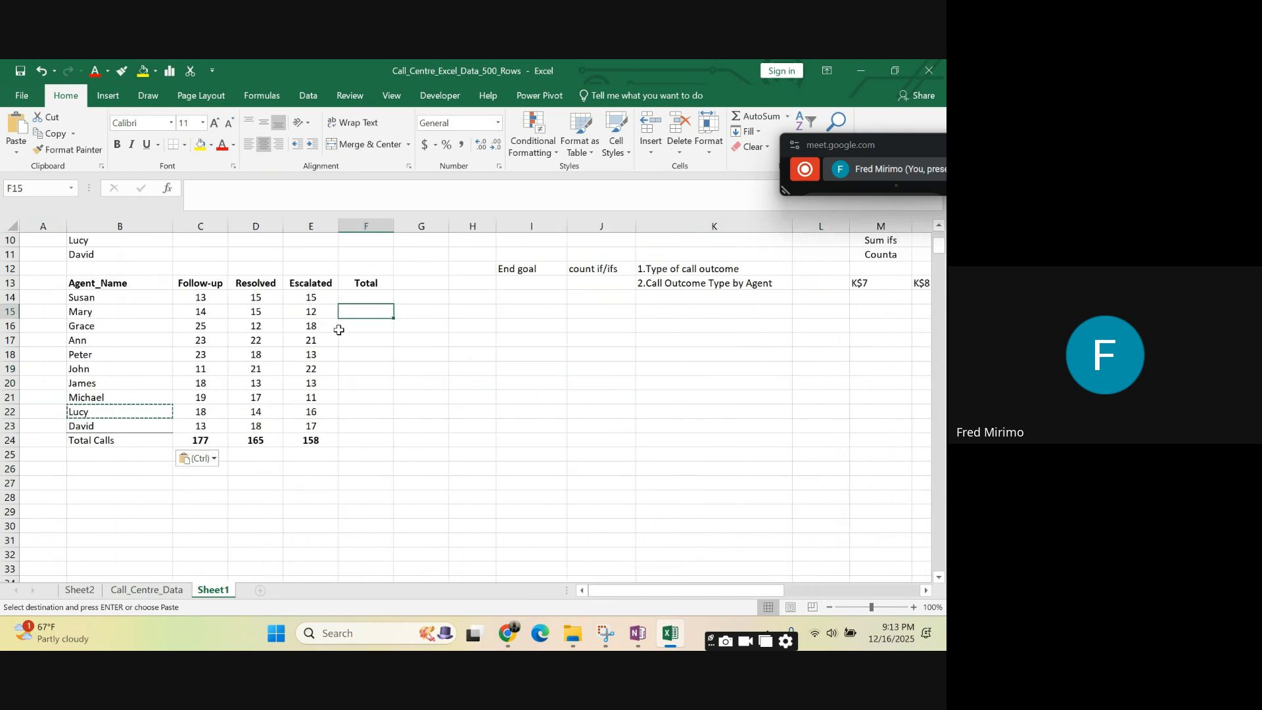
{"action": "left_click", "coordinate": [313, 297]}
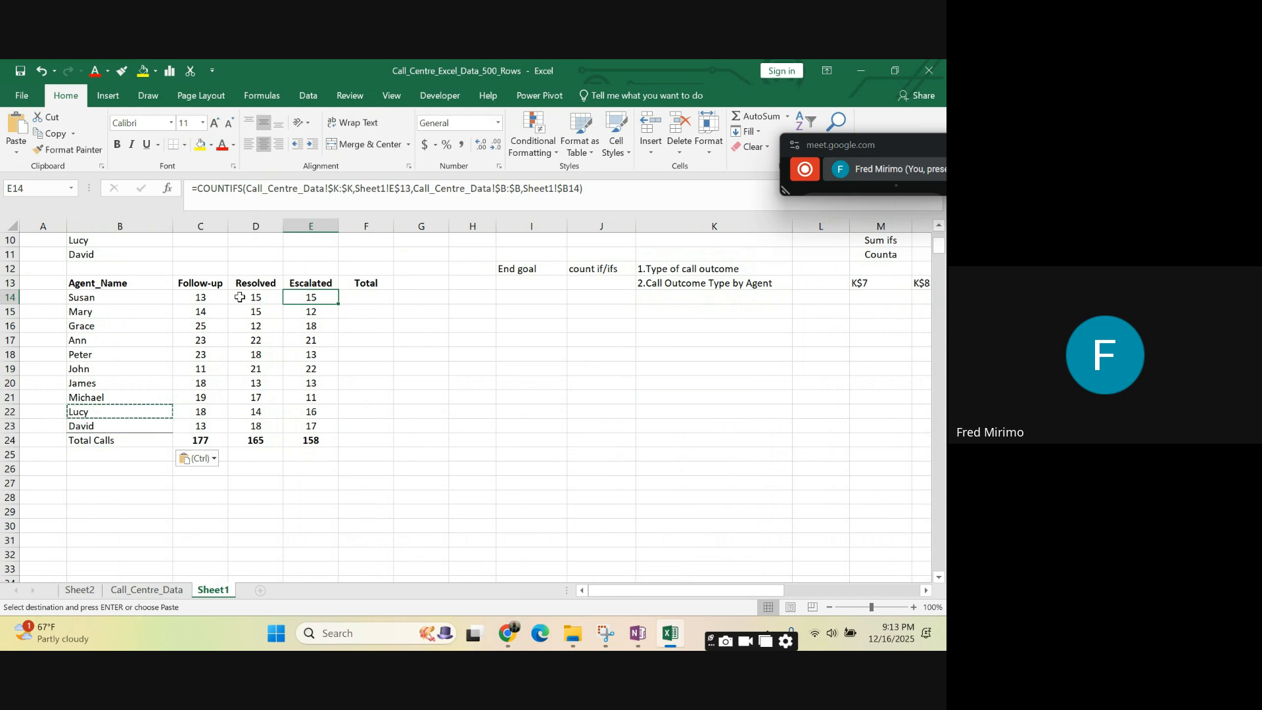
{"action": "left_click", "coordinate": [205, 298]}
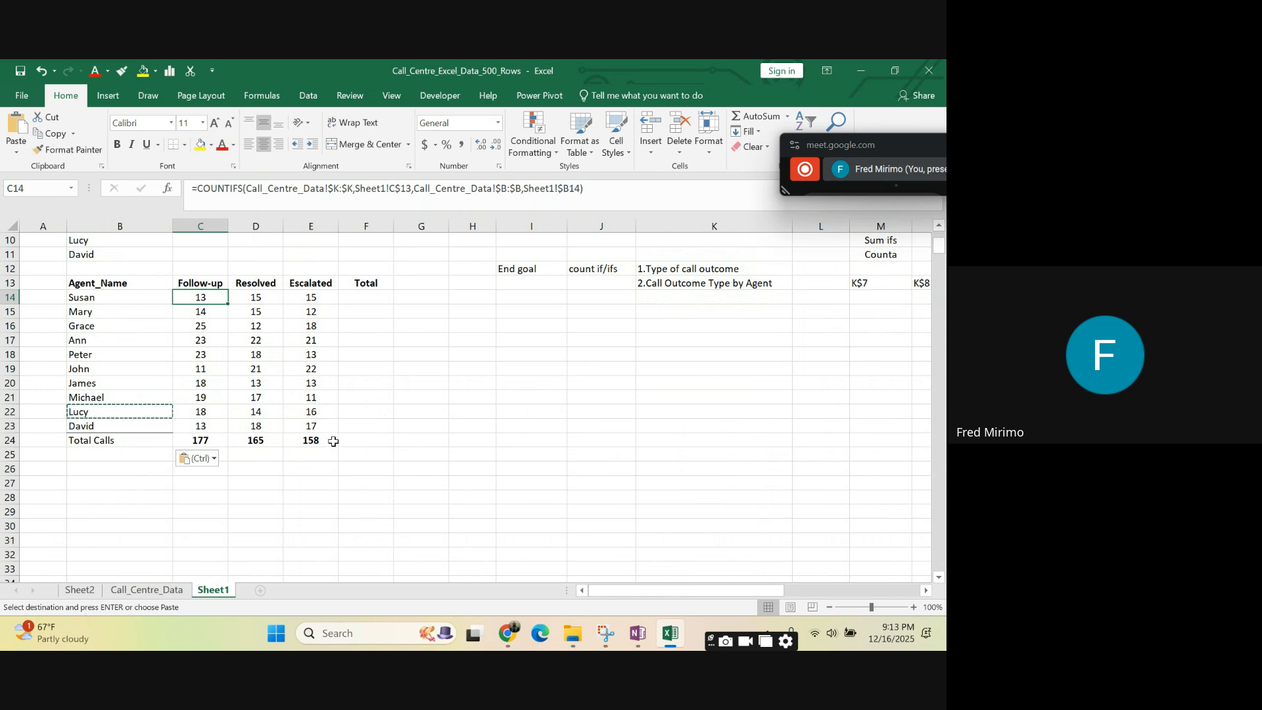
- Examine the Inbound and Outbound entries in the Call_Type column of the Call_Centre_Data sheet
{"action": "left_click", "coordinate": [113, 591]}
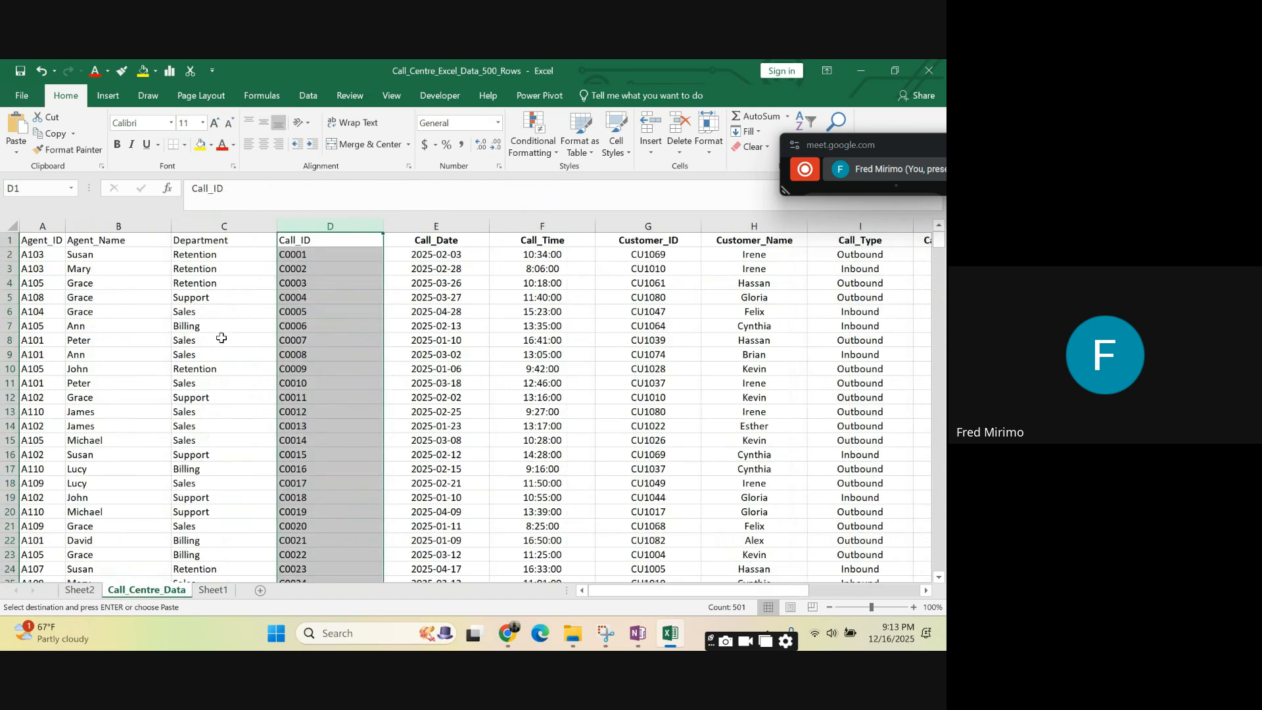
{"action": "left_click", "coordinate": [541, 273]}
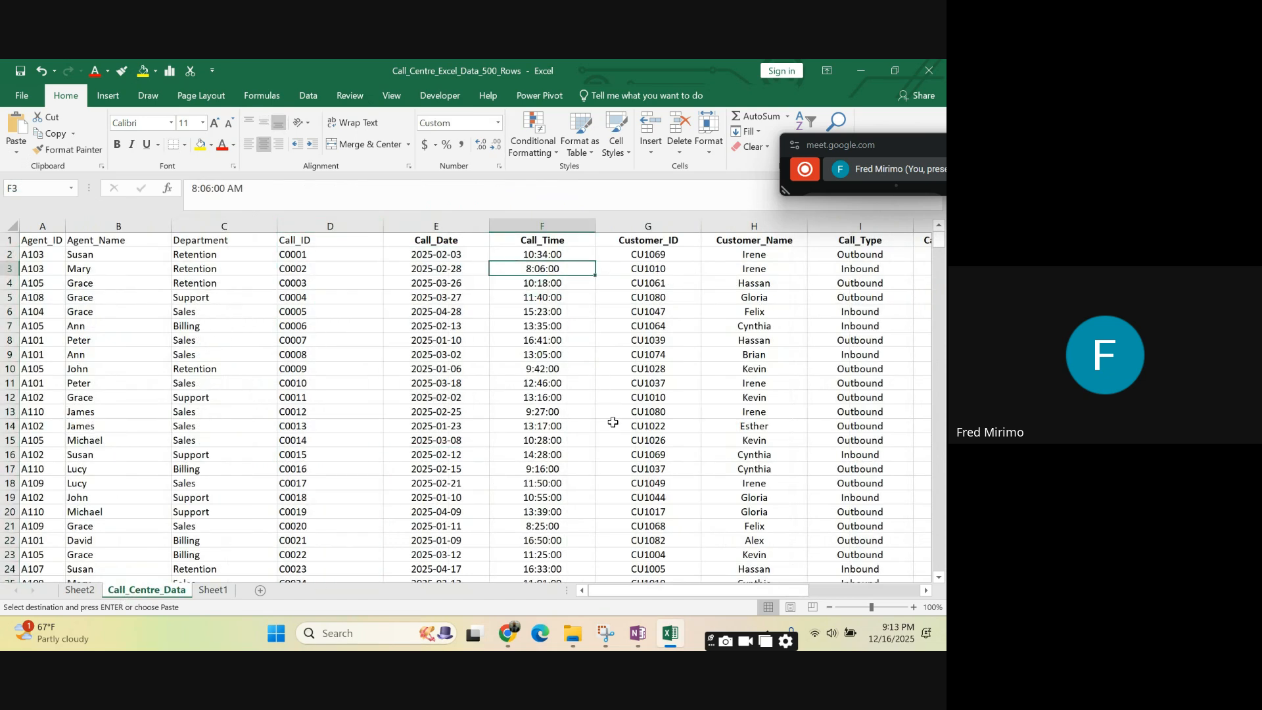
{"action": "left_click_drag", "start_coordinate": [645, 595], "coordinate": [729, 590]}
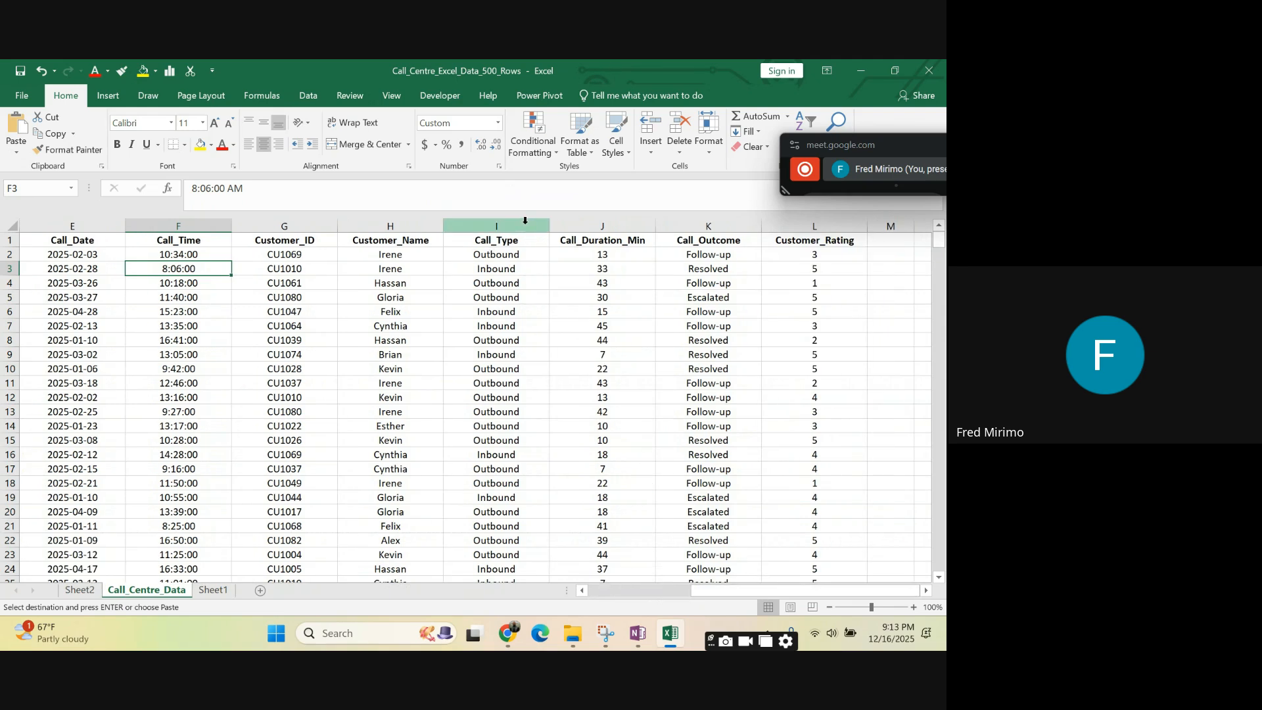
{"action": "left_click", "coordinate": [524, 223]}
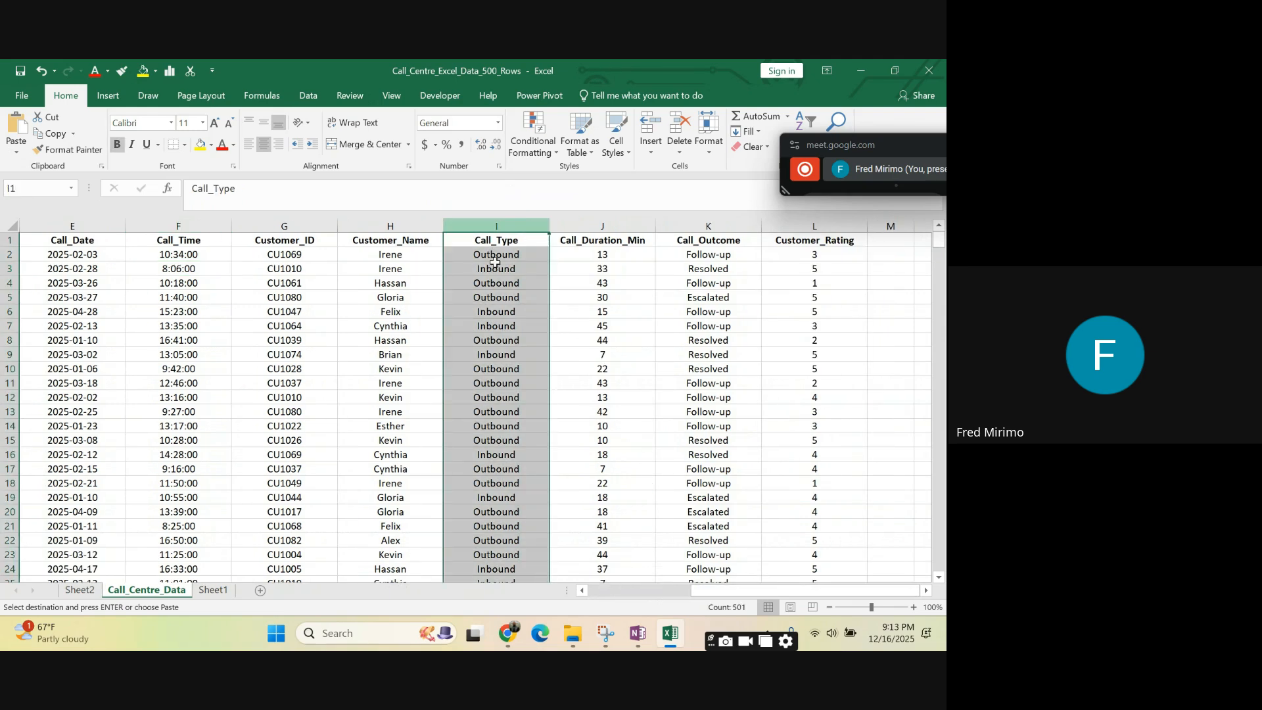
{"action": "scroll", "coordinate": [504, 336], "scroll_direction": "down", "scroll_amount": 1}
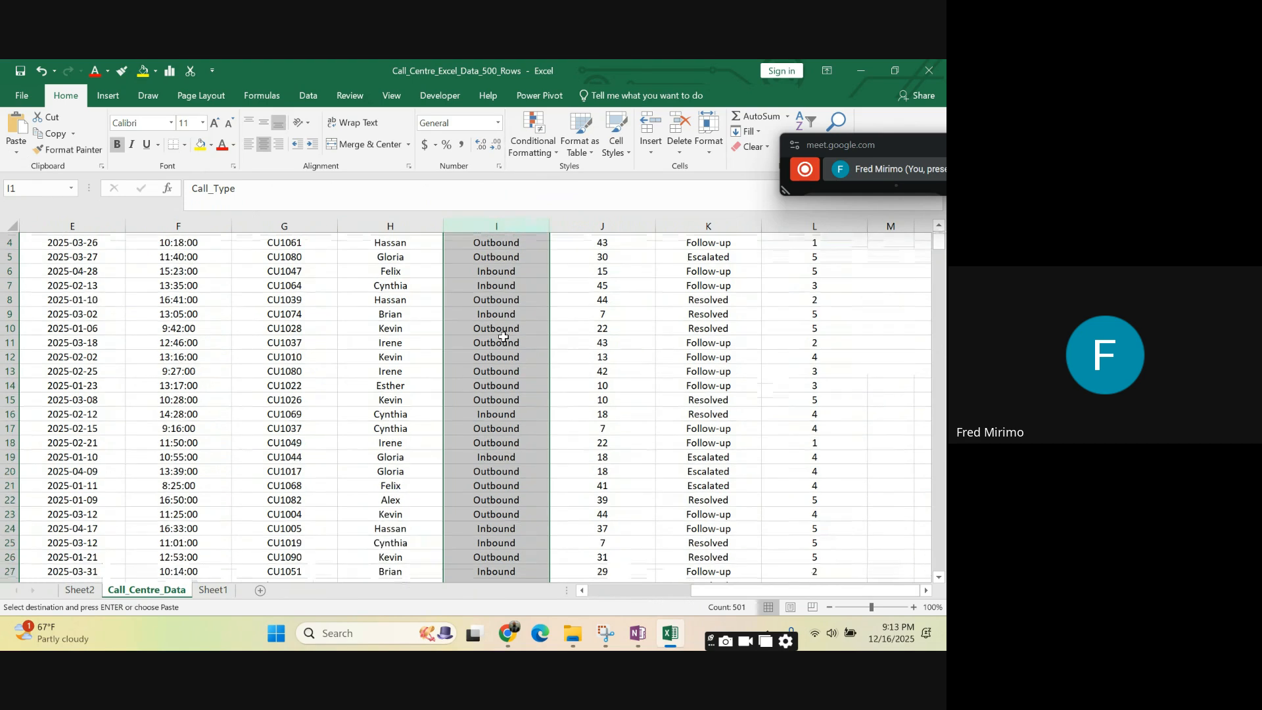
{"action": "scroll", "coordinate": [504, 336], "scroll_direction": "up", "scroll_amount": 1}
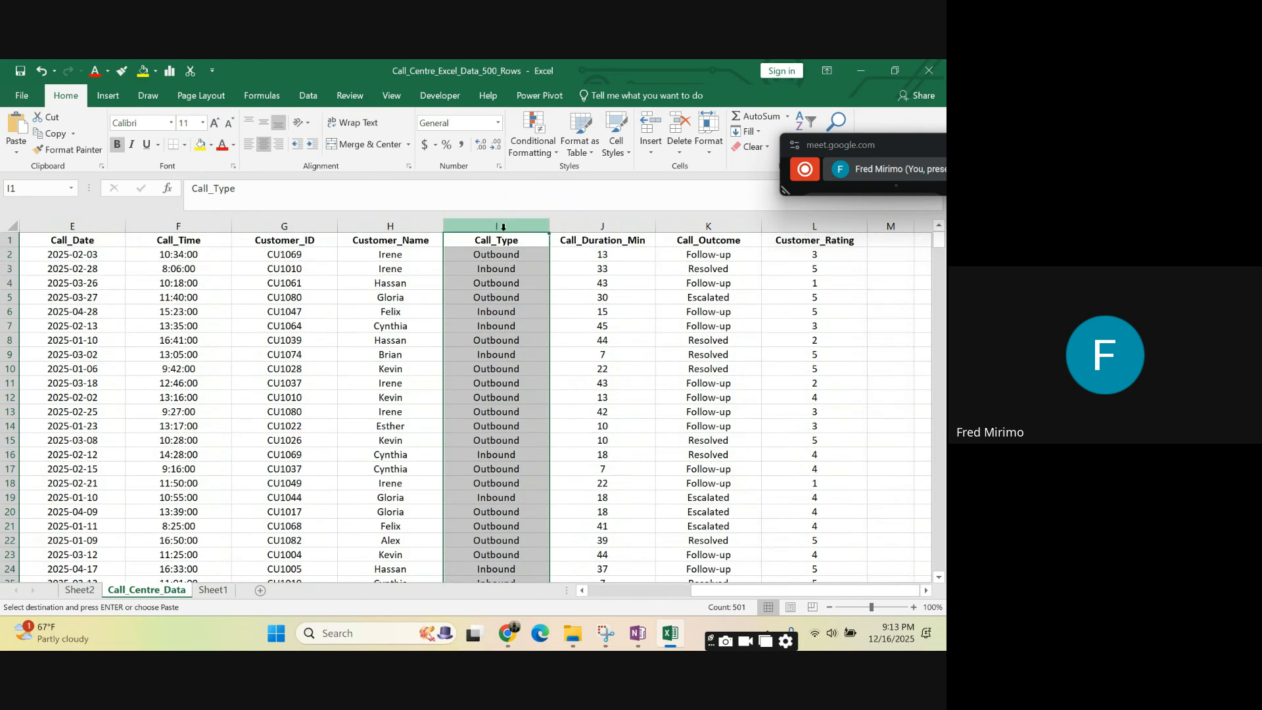
{"action": "left_click", "coordinate": [509, 270]}
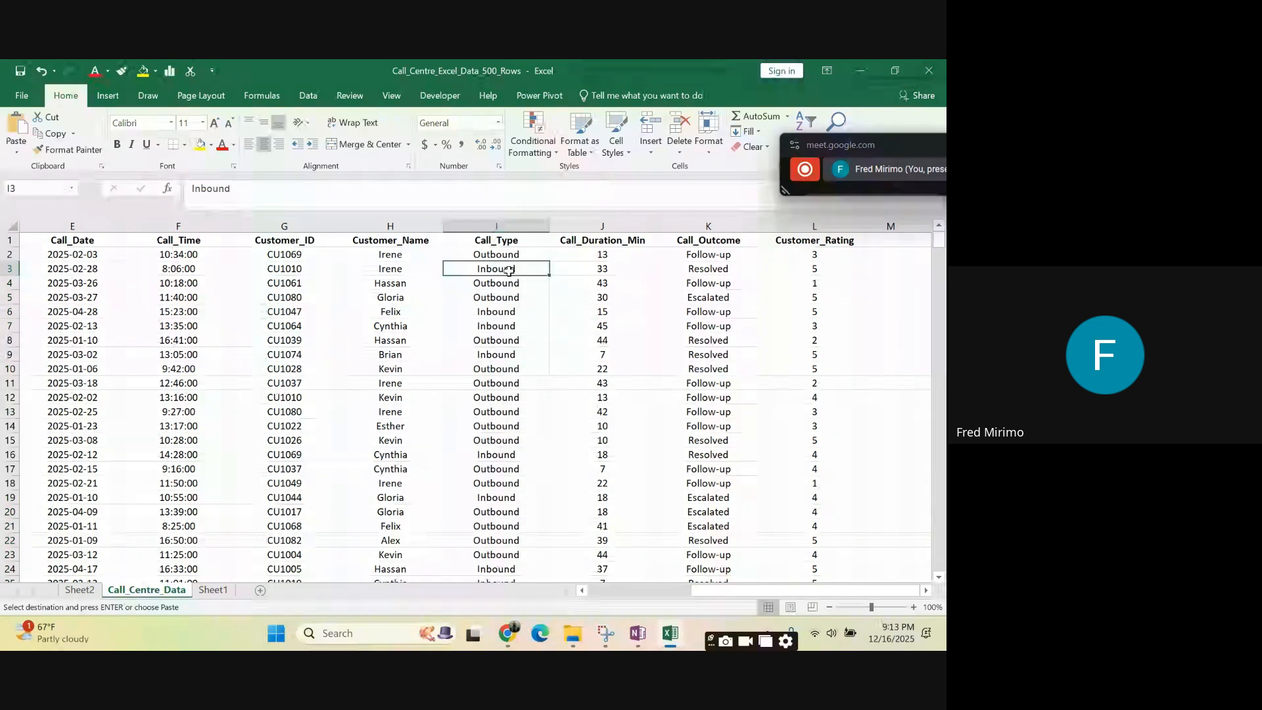
{"action": "left_click", "coordinate": [498, 285]}
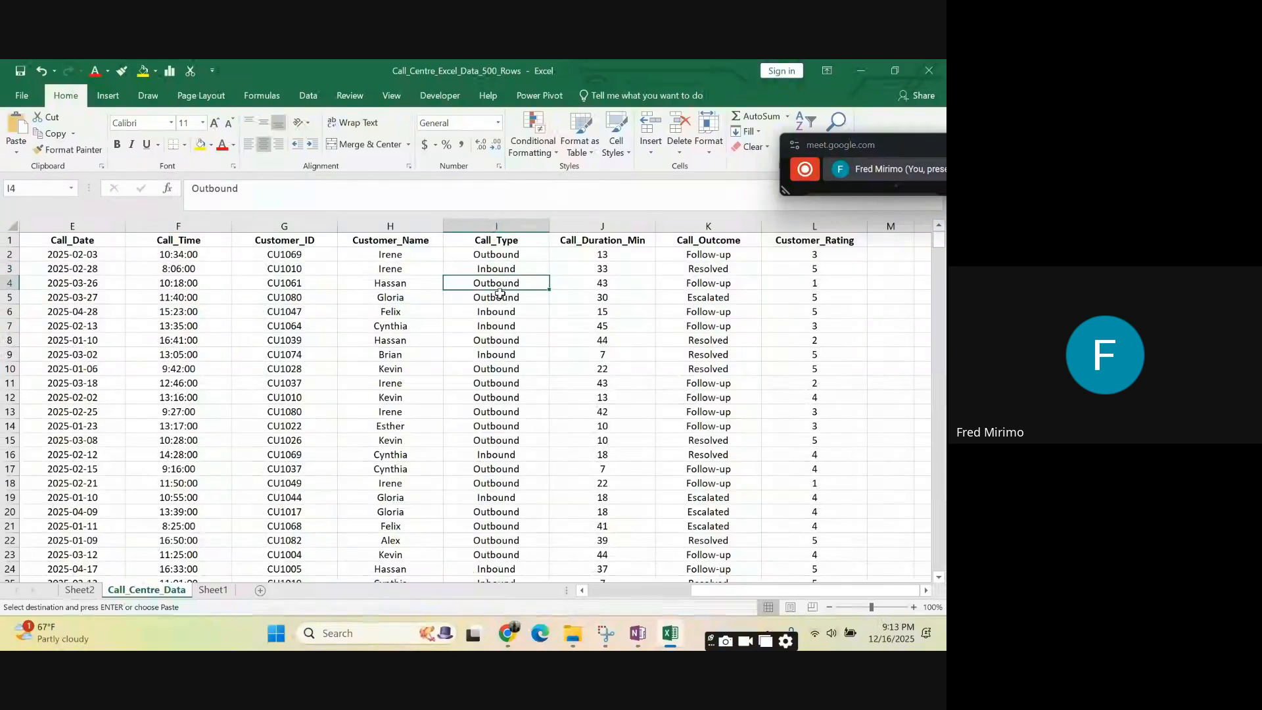
{"action": "left_click", "coordinate": [495, 266]}
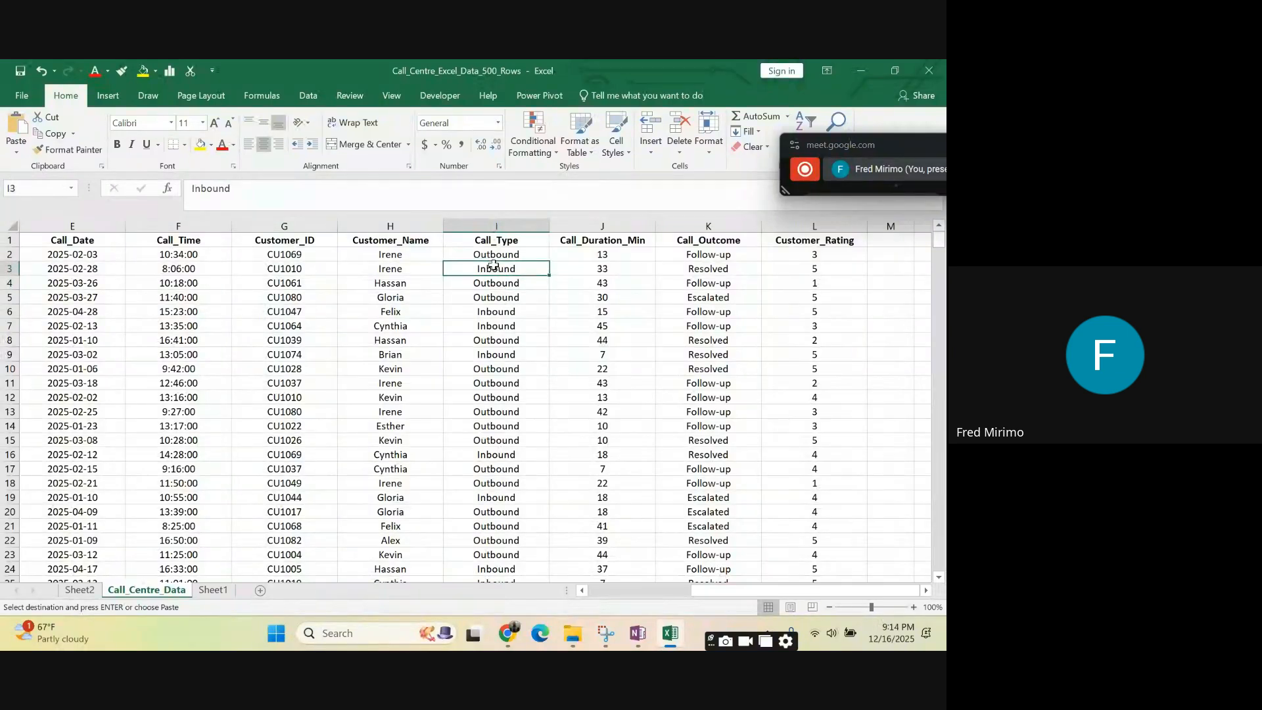
- Open the COUNTIFS formula in C14 on Sheet1 for editing and begin a third criteria pair after $B14
{"action": "left_click", "coordinate": [215, 592]}
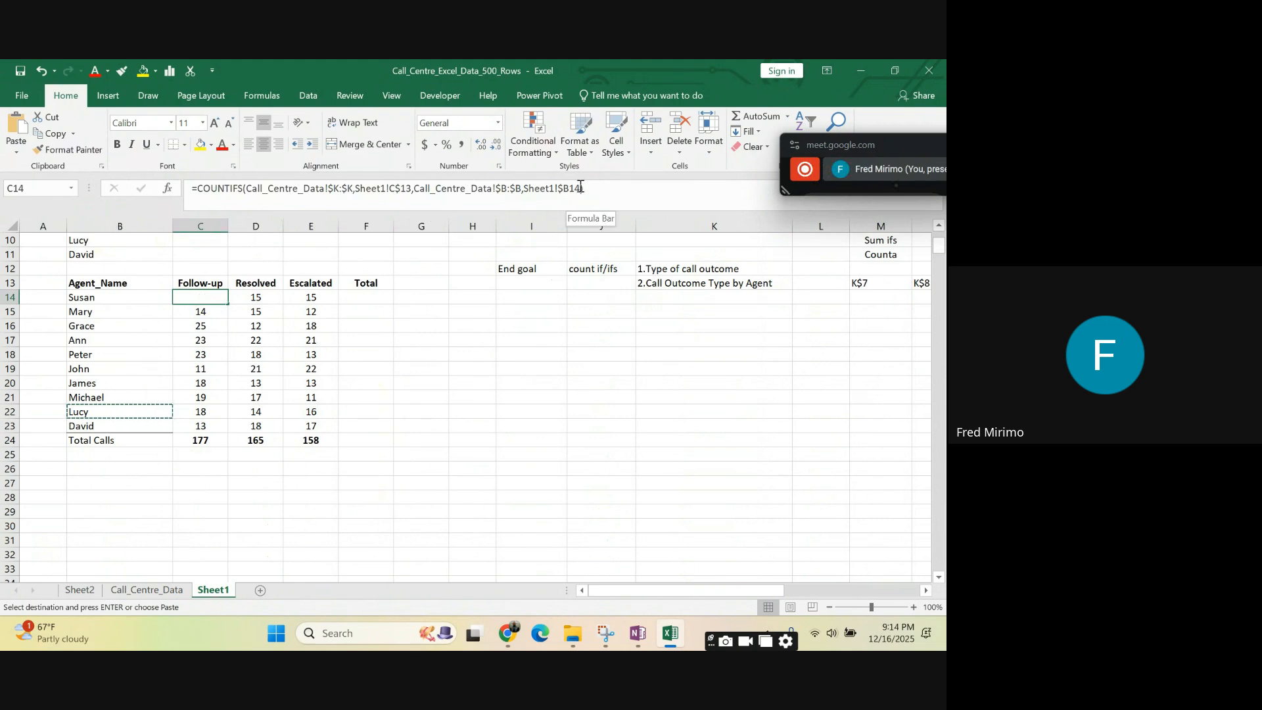
{"action": "left_click", "coordinate": [581, 189]}
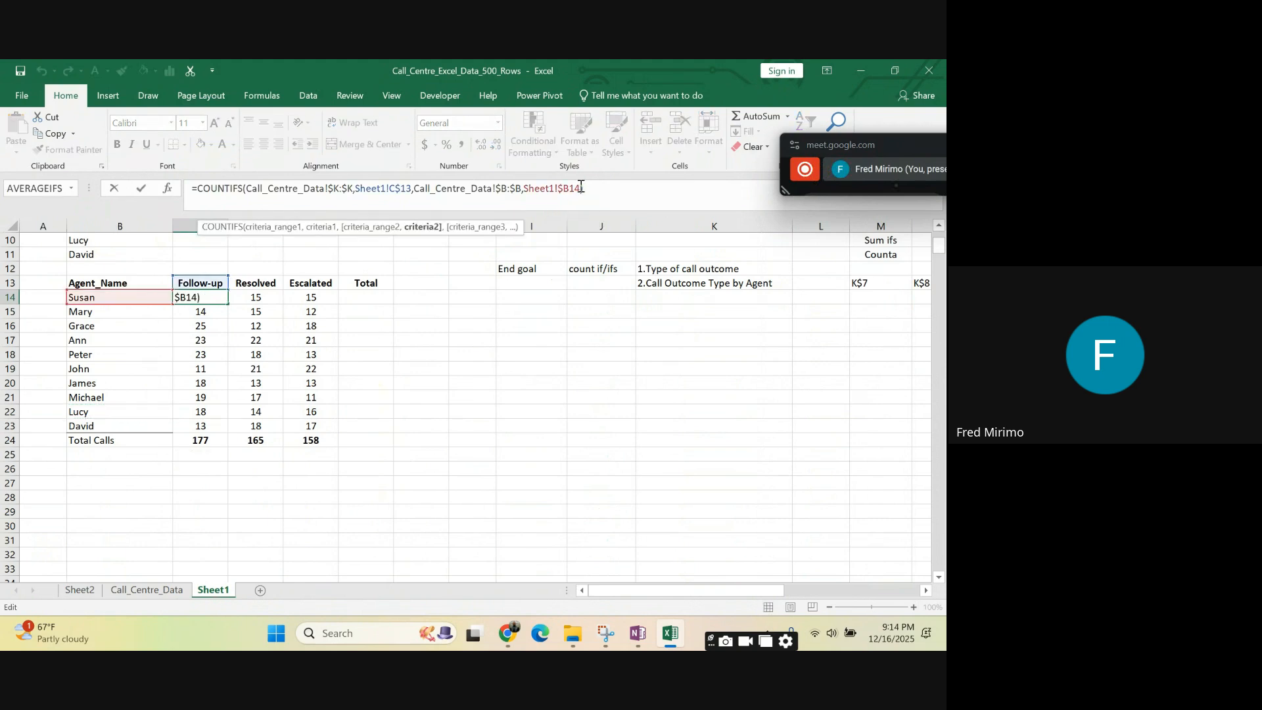
{"action": "type", "text": ","}
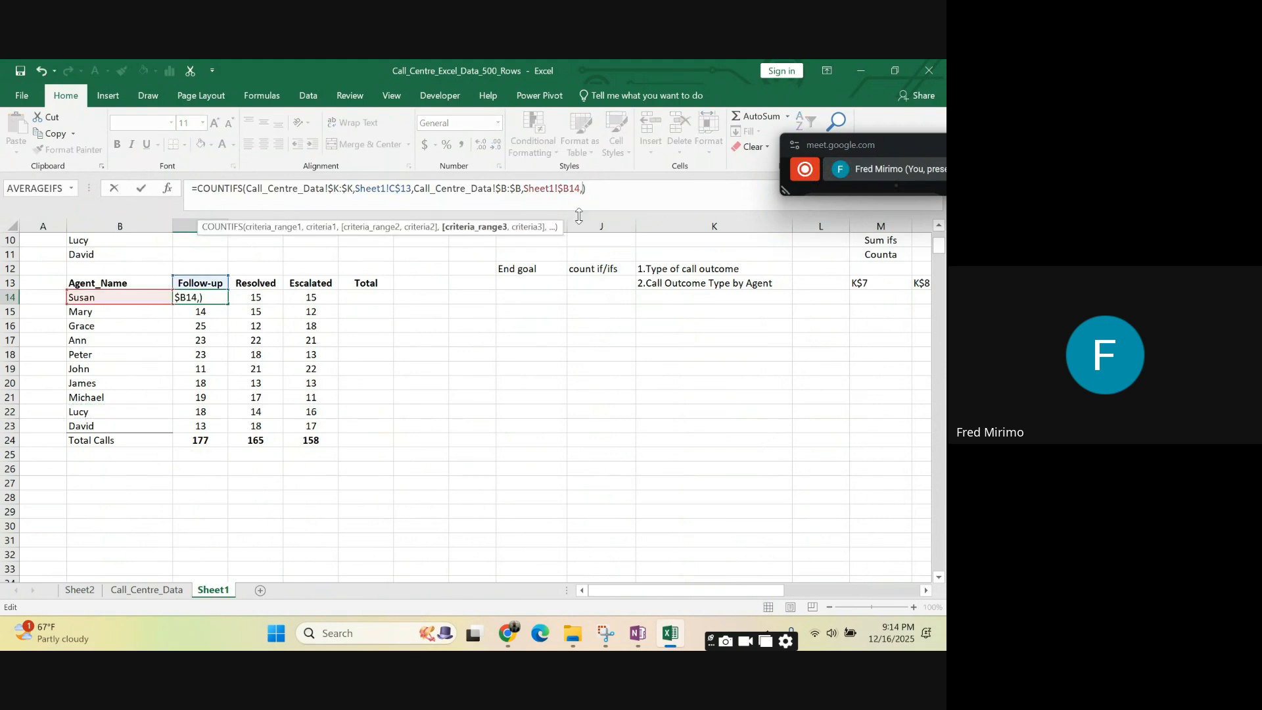
- Set the third criteria range to the Call_Type column on Call_Centre_Data, with the column reference locked as $I:$I
{"action": "left_click", "coordinate": [163, 591]}
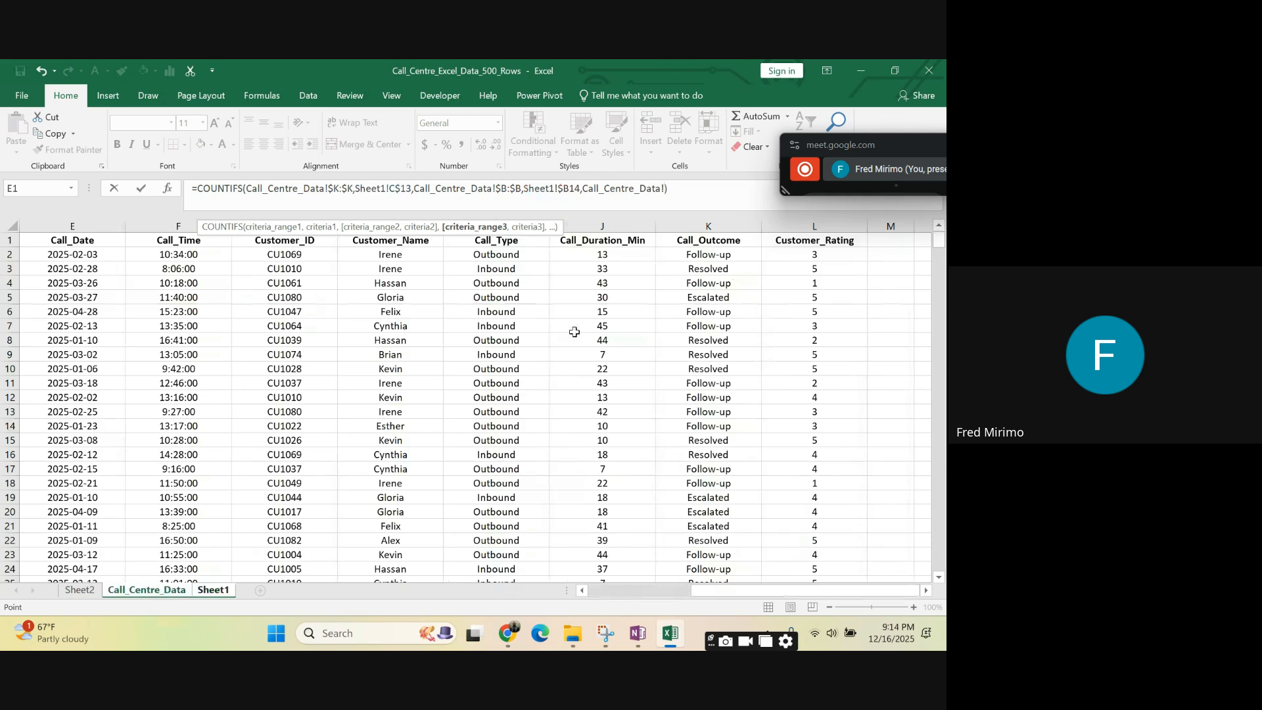
{"action": "left_click", "coordinate": [514, 215]}
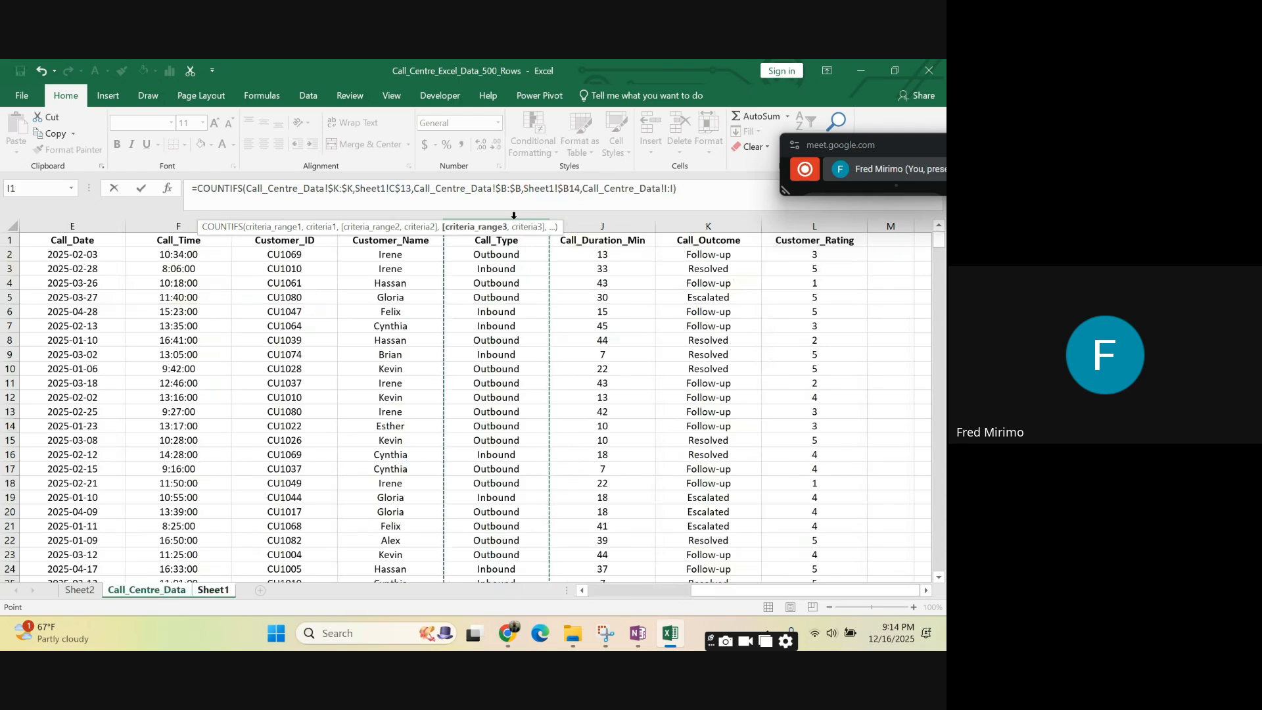
{"action": "left_click", "coordinate": [669, 188]}
{"action": "type", "text": "$"}
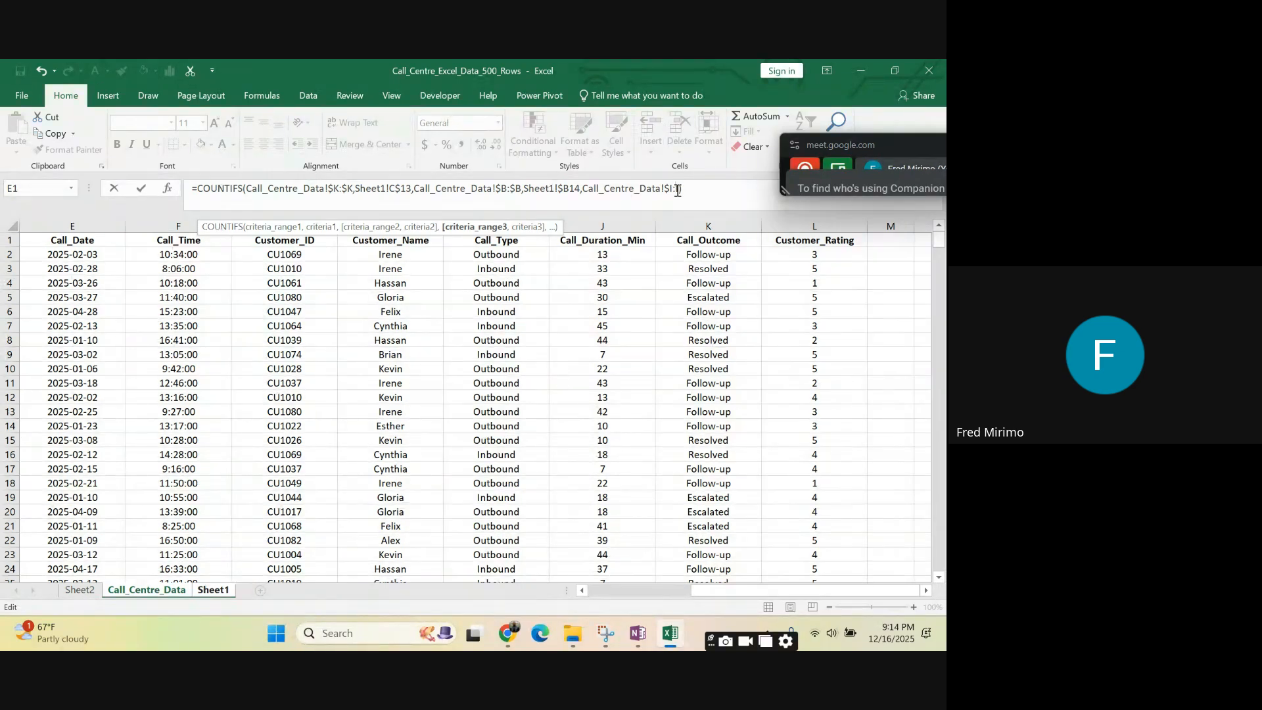
{"action": "left_click", "coordinate": [678, 190]}
{"action": "type", "text": "$I"}
- Enter "Inbound" as the third criterion of the COUNTIFS formula and tidy its closing brackets
{"action": "left_click", "coordinate": [684, 188]}
{"action": "type", "text": ")"}
{"action": "type", "text": ",\"Inbou"}
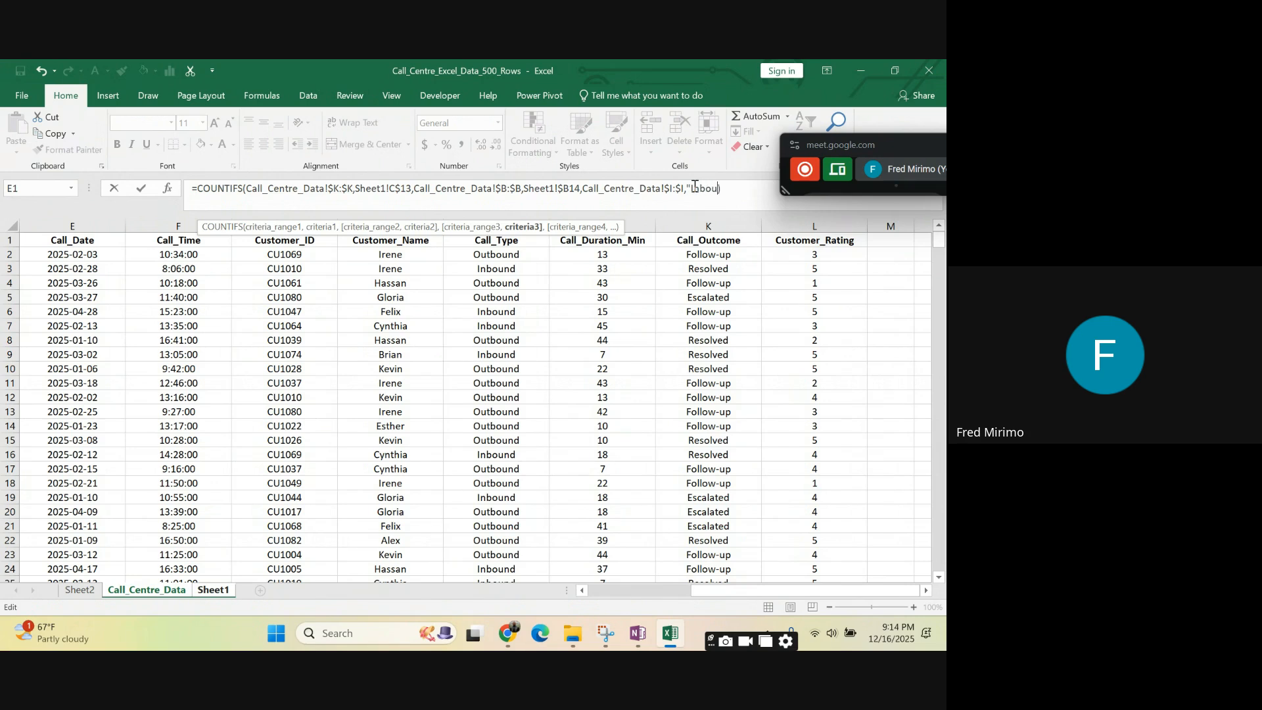
{"action": "type", "text": "nd\")"}
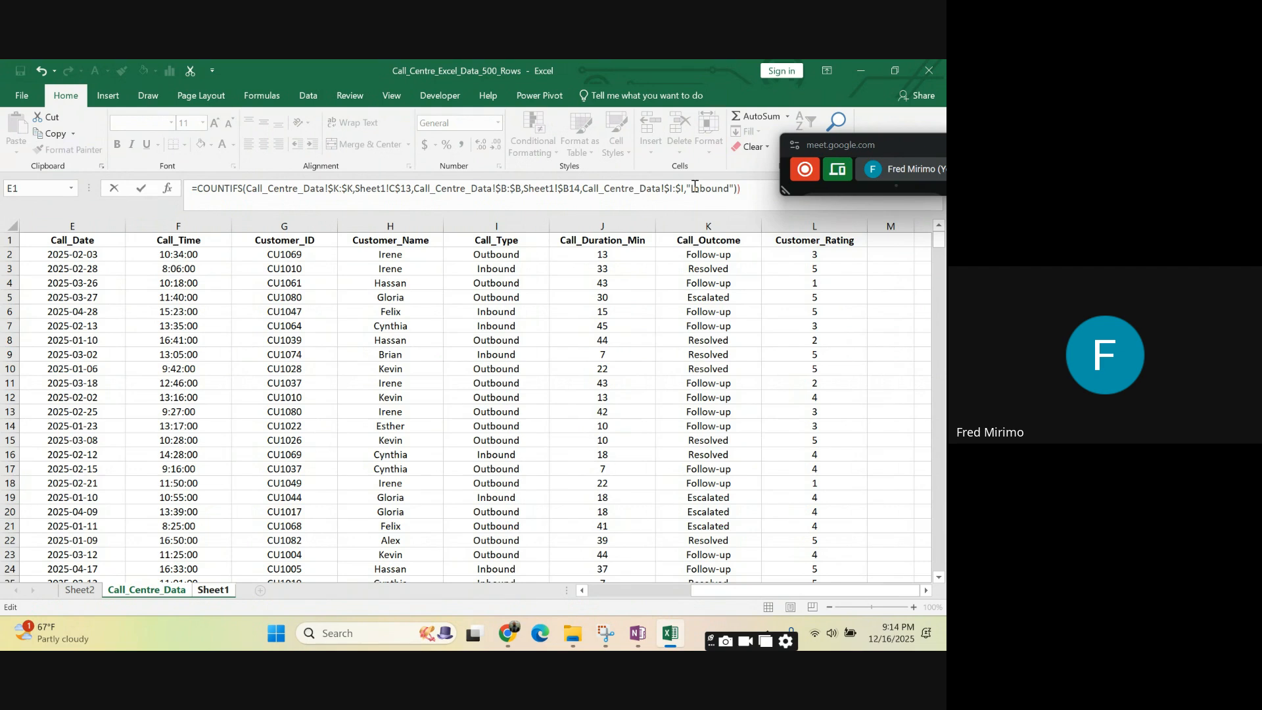
{"action": "key", "text": "BackSpace"}
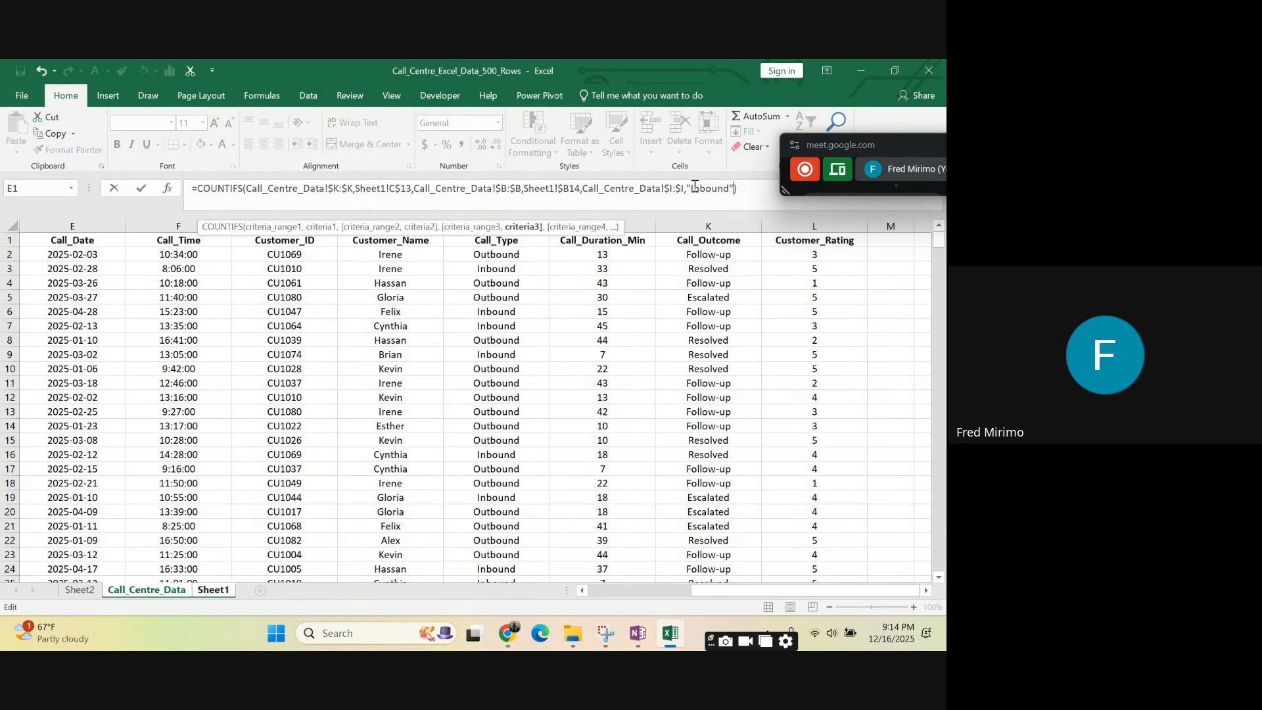
{"action": "left_click", "coordinate": [743, 185]}
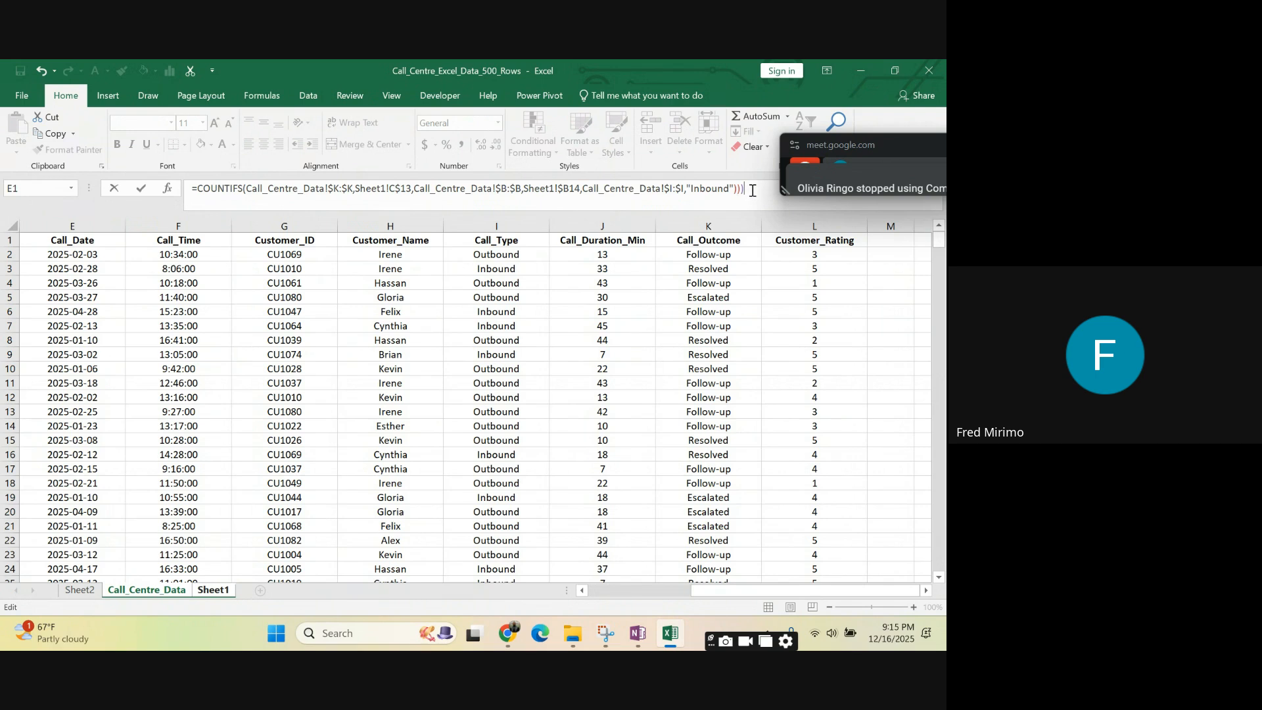
- Delete the closing brackets, the "Inbound" criterion and the third criteria range so the formula ends at Sheet1!$B14
{"action": "key", "text": "BackSpace"}
{"action": "key", "text": "BackSpace"}
{"action": "key", "text": "BackSpace"}
{"action": "key", "text": "BackSpace"}
{"action": "key", "text": "BackSpace"}
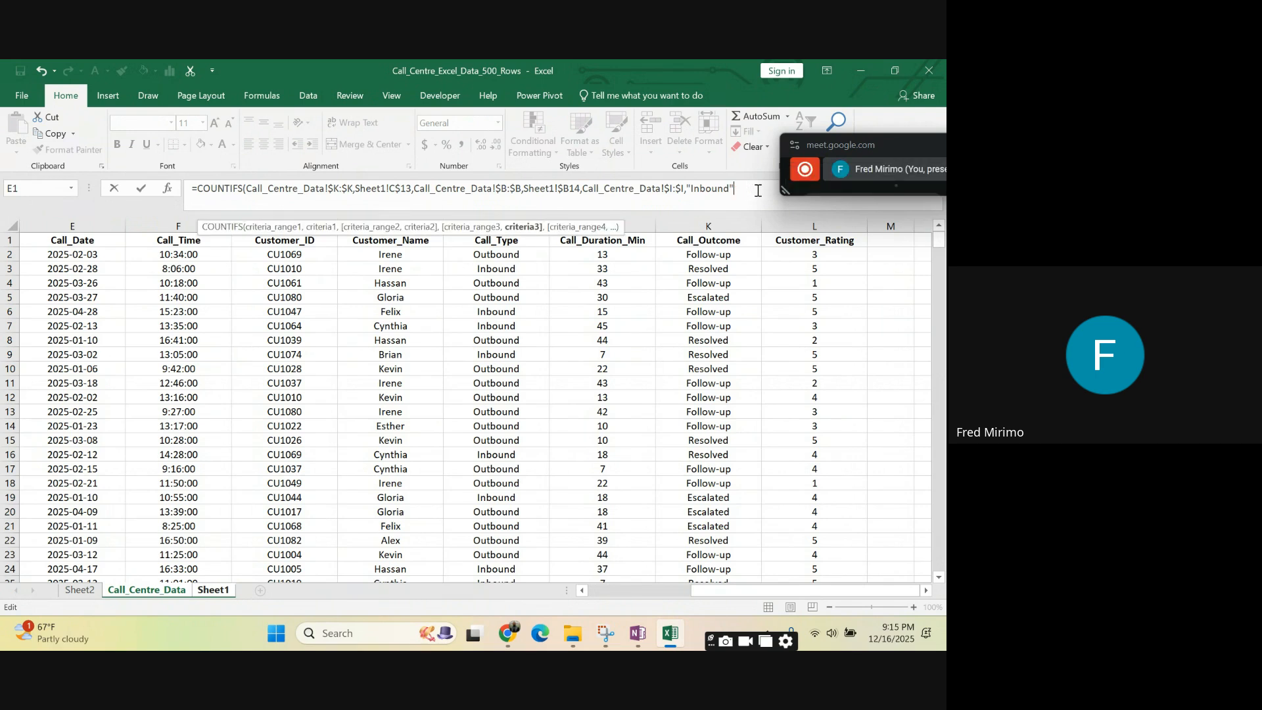
{"action": "key", "text": "BackSpace"}
{"action": "key", "text": "BackSpace"}
{"action": "key", "text": "BackSpace"}
{"action": "key", "text": "BackSpace"}
{"action": "key", "text": "BackSpace"}
{"action": "key", "text": "BackSpace"}
{"action": "key", "text": "BackSpace"}
{"action": "key", "text": "BackSpace"}
{"action": "key", "text": "BackSpace"}
{"action": "key", "text": "BackSpace"}
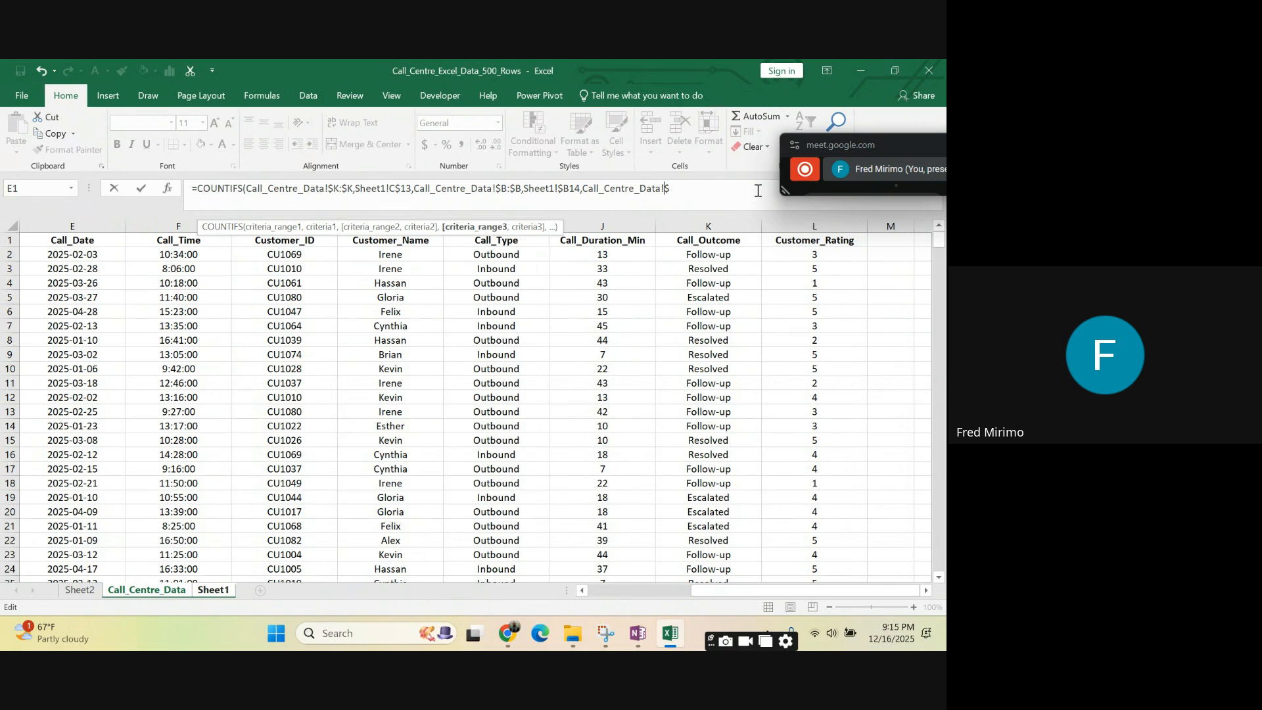
{"action": "key", "text": "BackSpace"}
{"action": "key", "text": "BackSpace"}
{"action": "key", "text": "BackSpace"}
{"action": "key", "text": "BackSpace"}
{"action": "key", "text": "BackSpace"}
{"action": "key", "text": "BackSpace"}
{"action": "key", "text": "BackSpace"}
{"action": "key", "text": "BackSpace"}
{"action": "key", "text": "BackSpace"}
{"action": "key", "text": "BackSpace"}
{"action": "key", "text": "BackSpace"}
{"action": "key", "text": "BackSpace"}
{"action": "key", "text": "BackSpace"}
{"action": "key", "text": "BackSpace"}
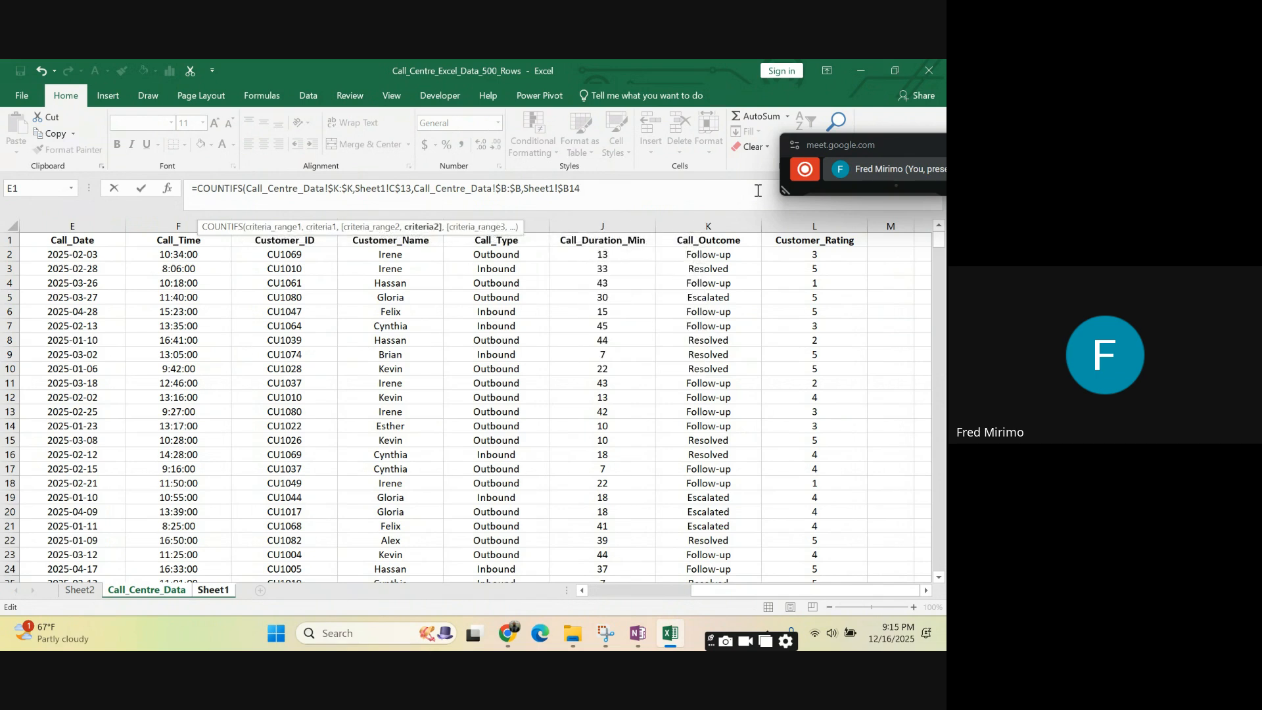
- Add a third criteria range after Sheet1!$B14 using the Call_Type column on Call_Centre_Data, locked as $I:$I
{"action": "type", "text": ","}
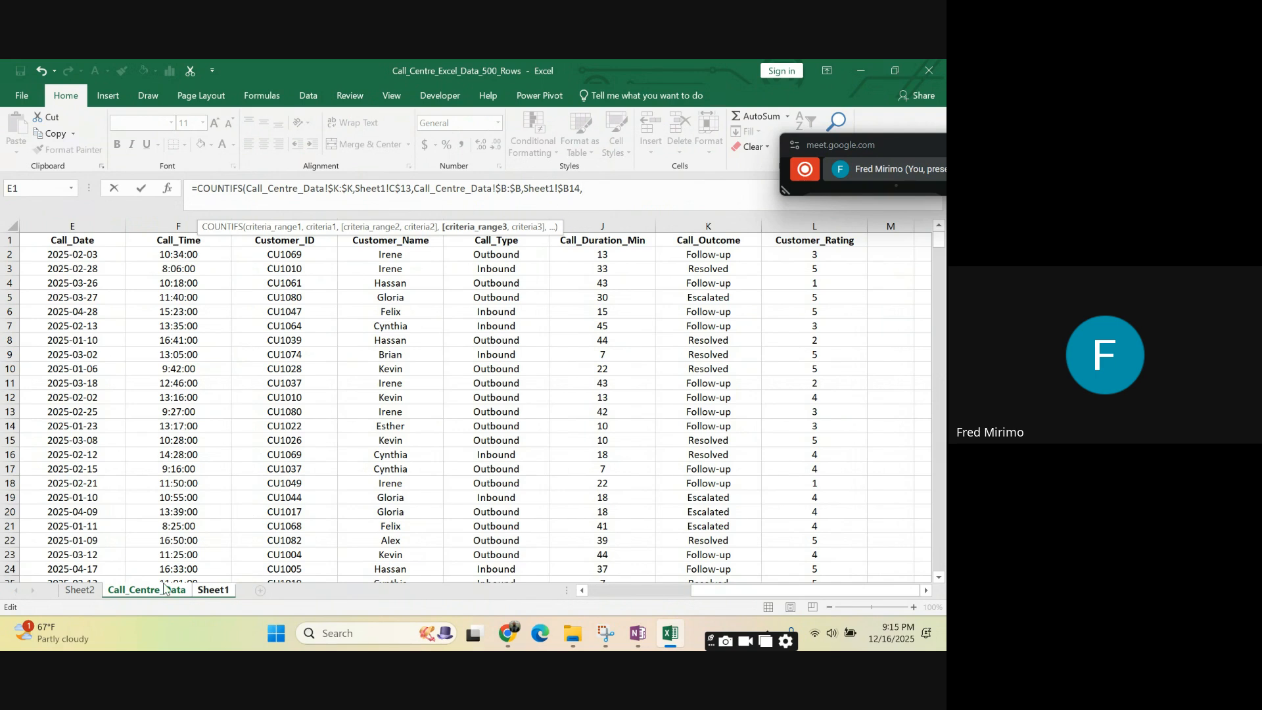
{"action": "left_click", "coordinate": [120, 594]}
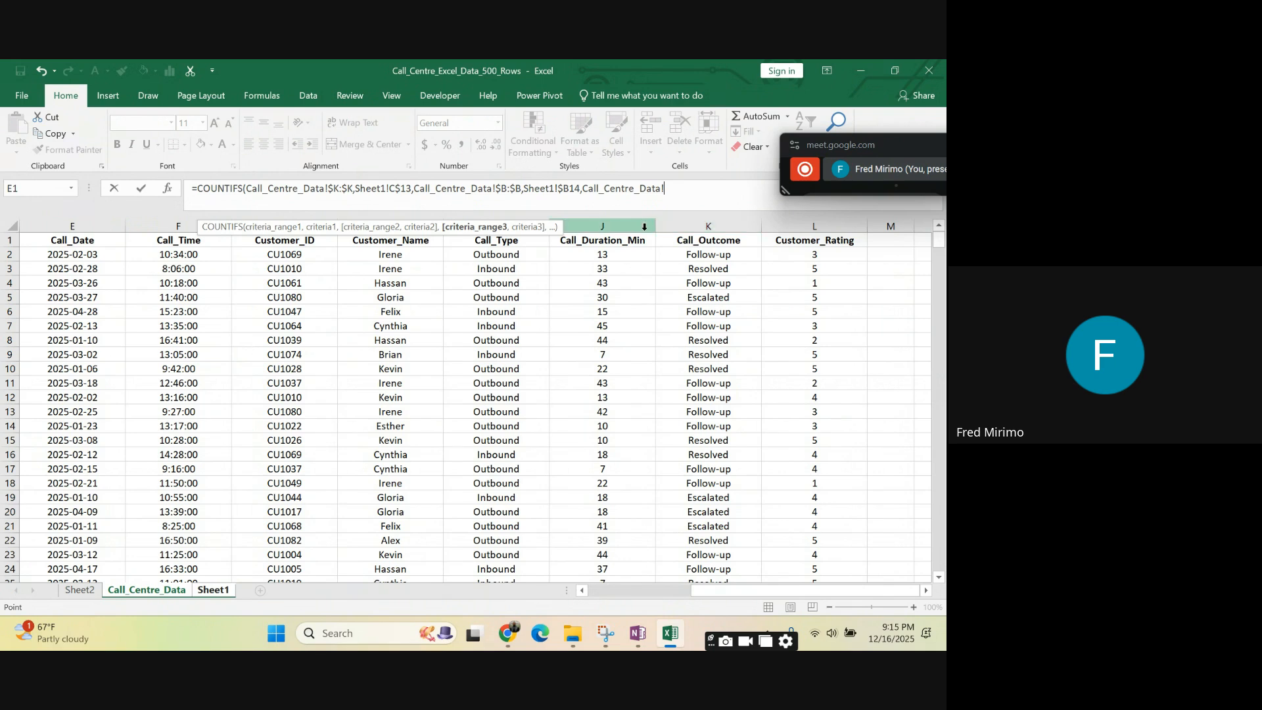
{"action": "left_click", "coordinate": [503, 223]}
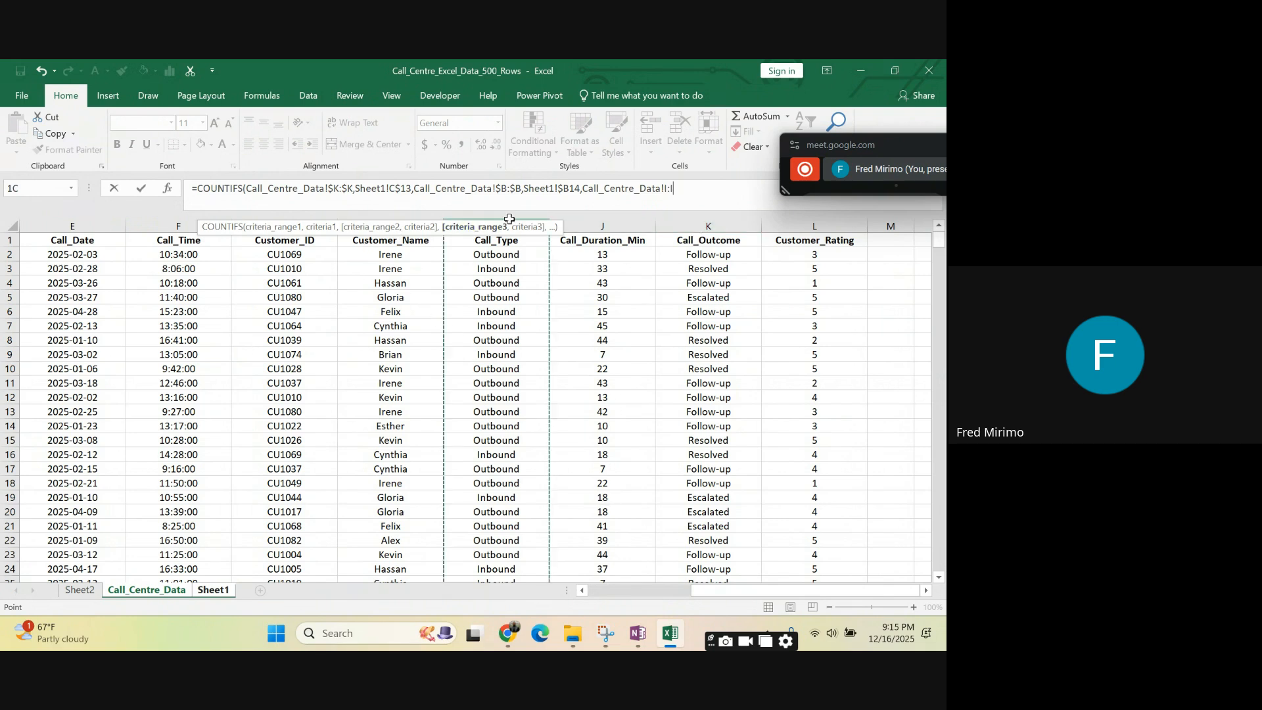
{"action": "left_click", "coordinate": [664, 188]}
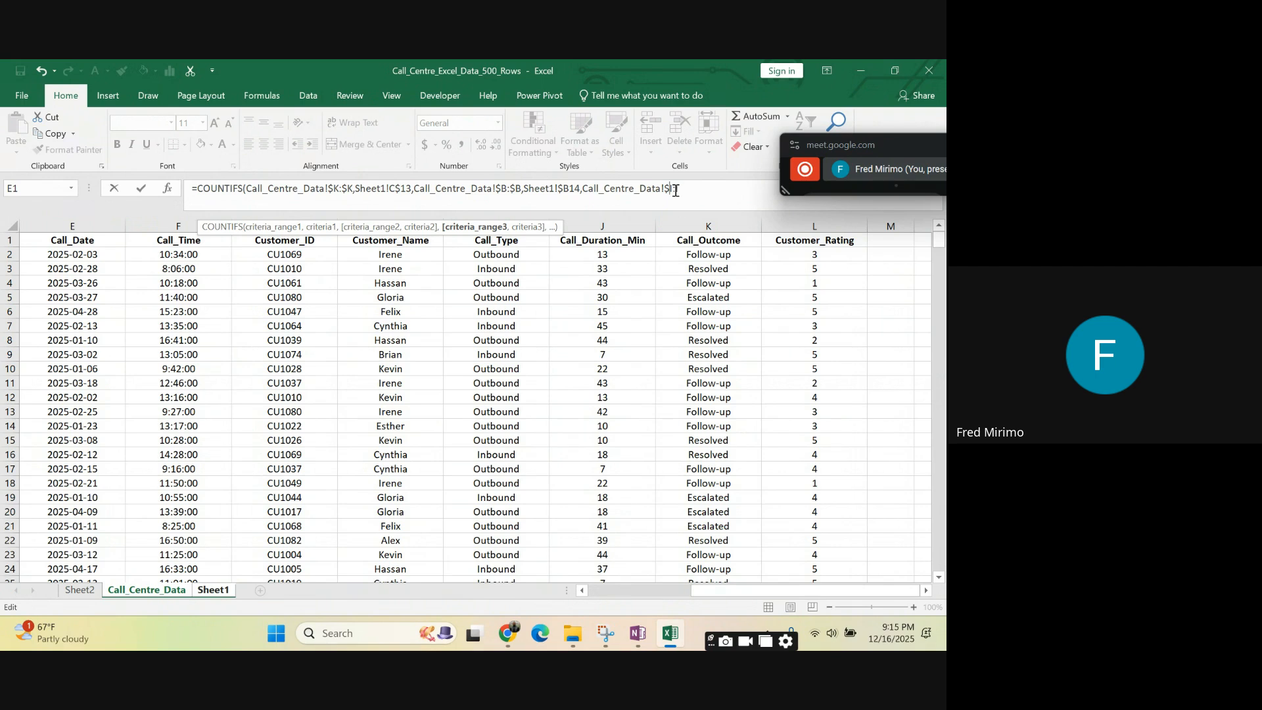
{"action": "key", "text": "Right"}
{"action": "key", "text": "Right"}
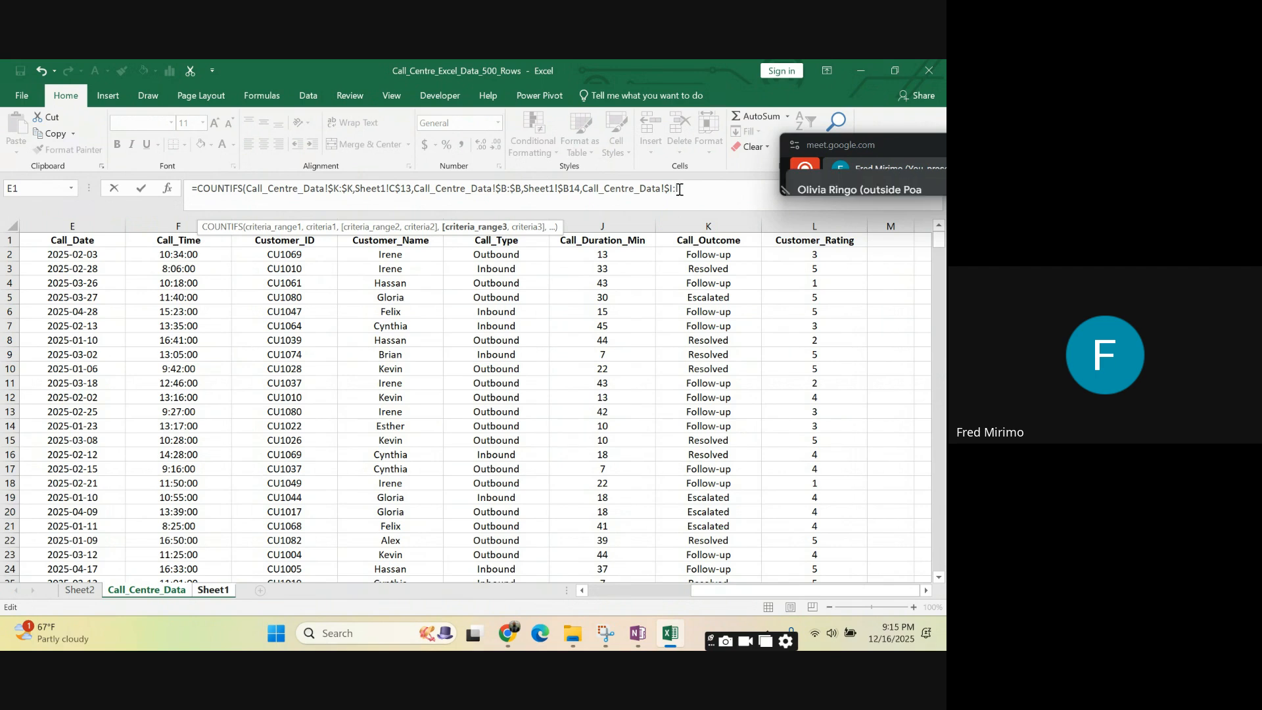
{"action": "type", "text": "$K"}
{"action": "type", "text": ",\"Inbound"}
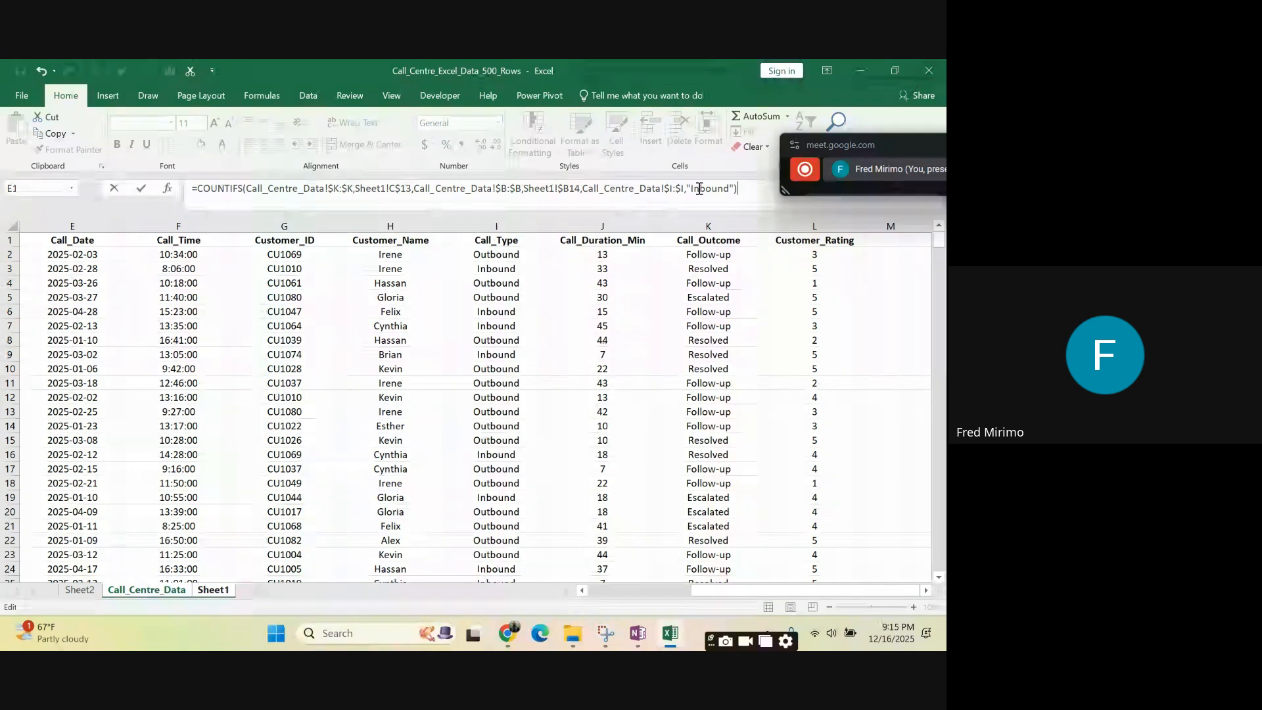
- Complete the COUNTIFS formula with "Inbound" as the third criterion and fill it from C14 across C14:E23
{"action": "key", "text": "Return"}
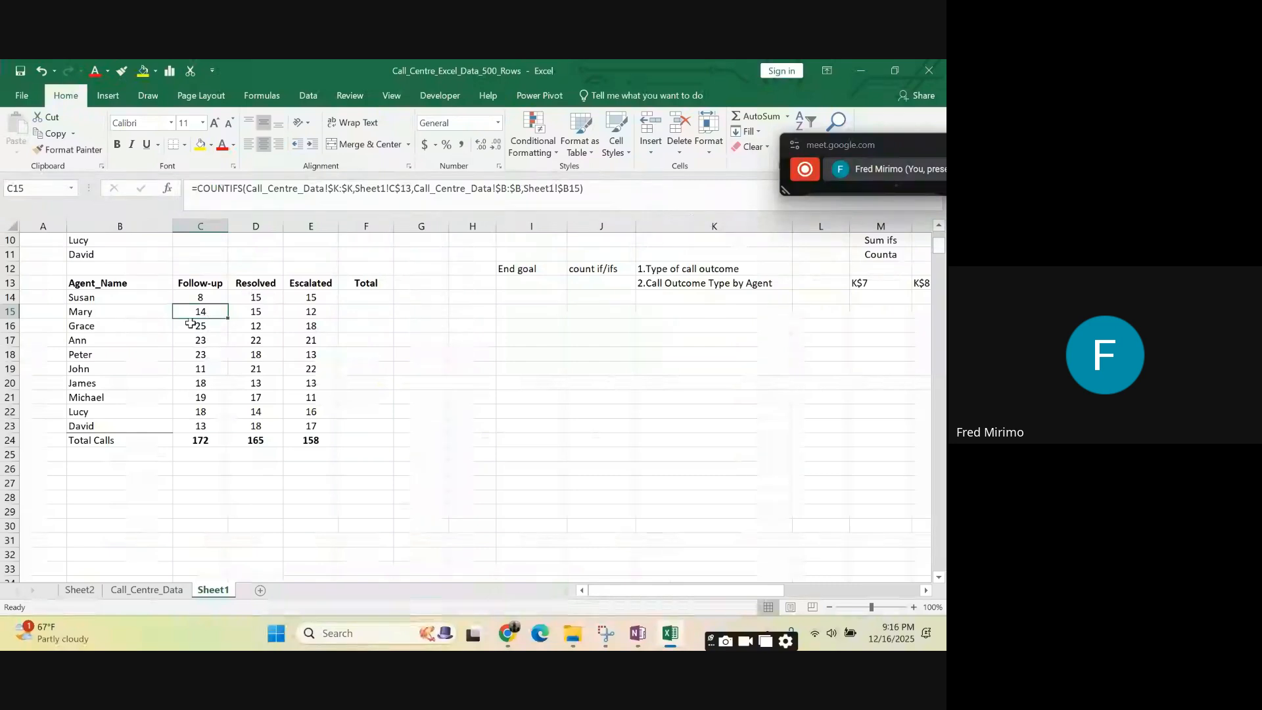
{"action": "left_click", "coordinate": [196, 297]}
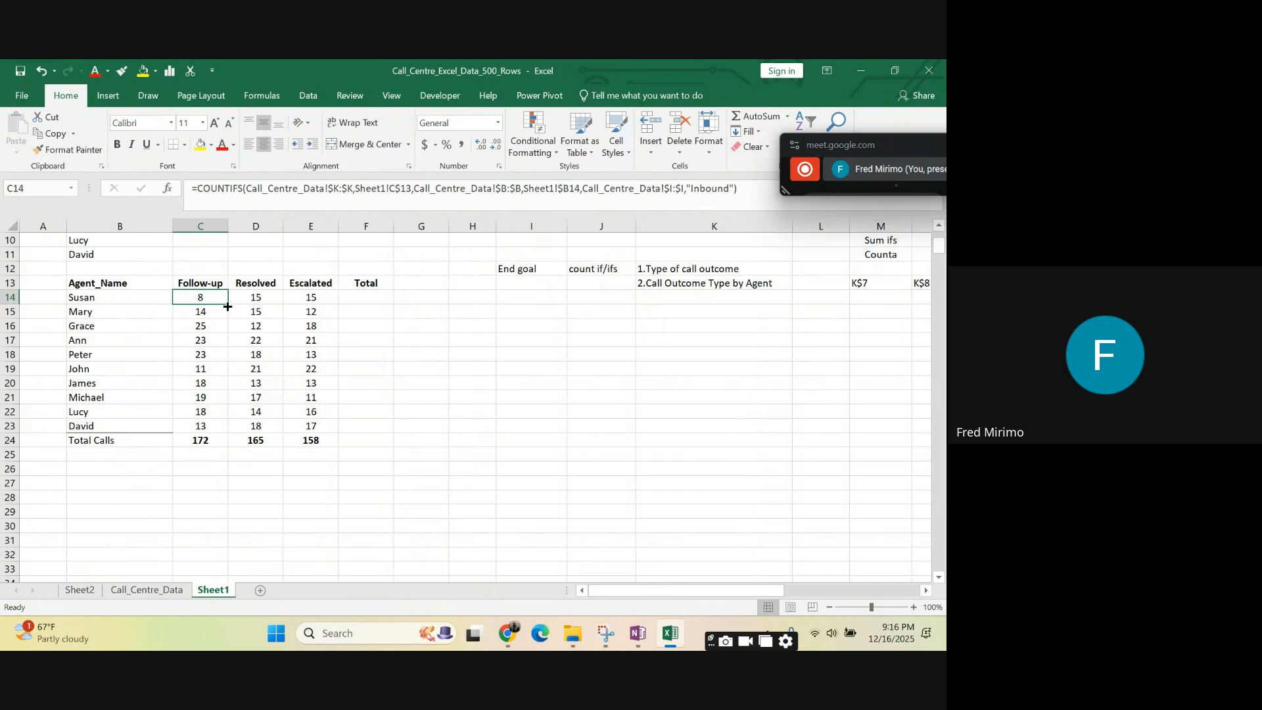
{"action": "left_click_drag", "start_coordinate": [228, 305], "coordinate": [332, 439]}
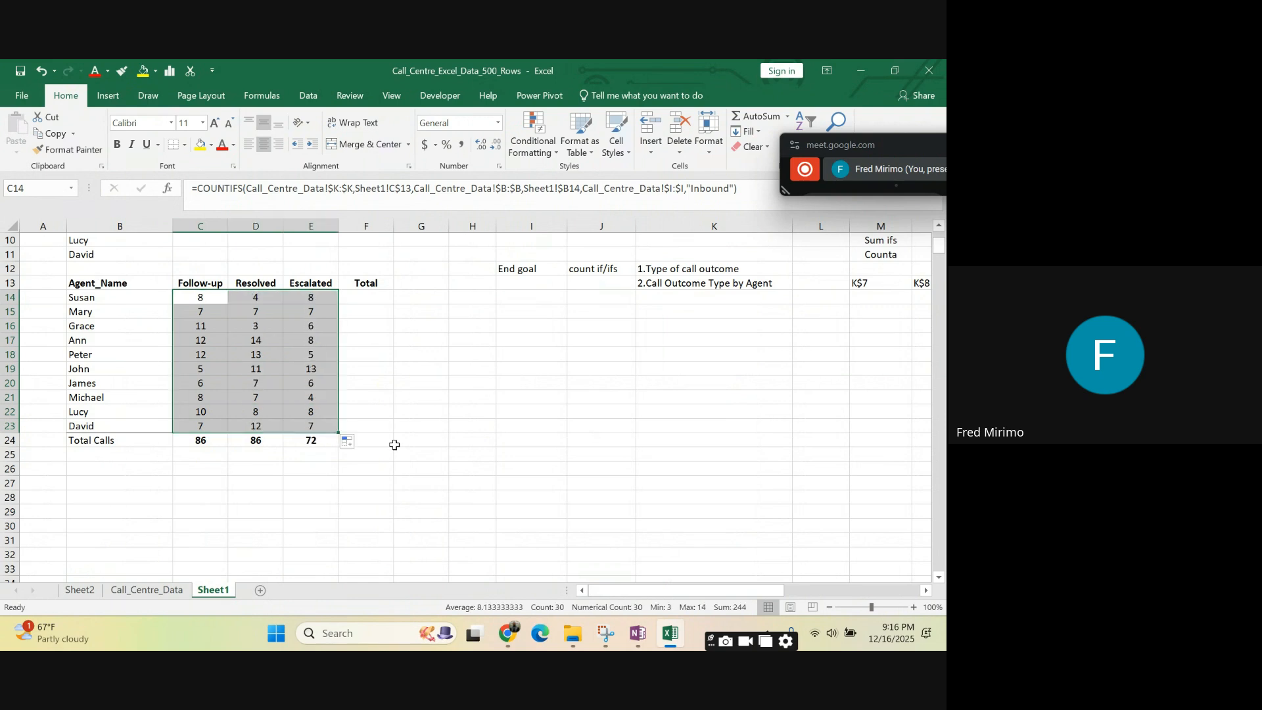
{"action": "left_click", "coordinate": [492, 442]}
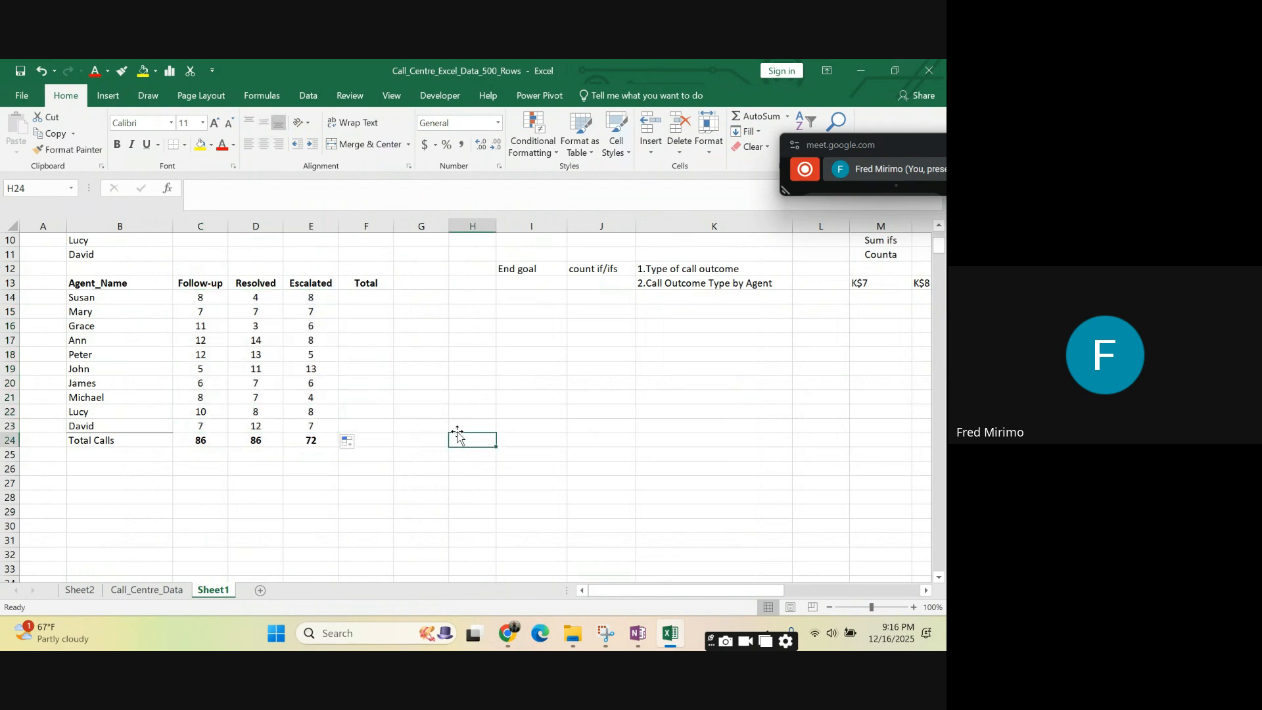
- Inspect the filled COUNTIFS formulas in the Resolved and Escalated columns and the outcome headers in C13:E13
{"action": "left_click", "coordinate": [257, 296]}
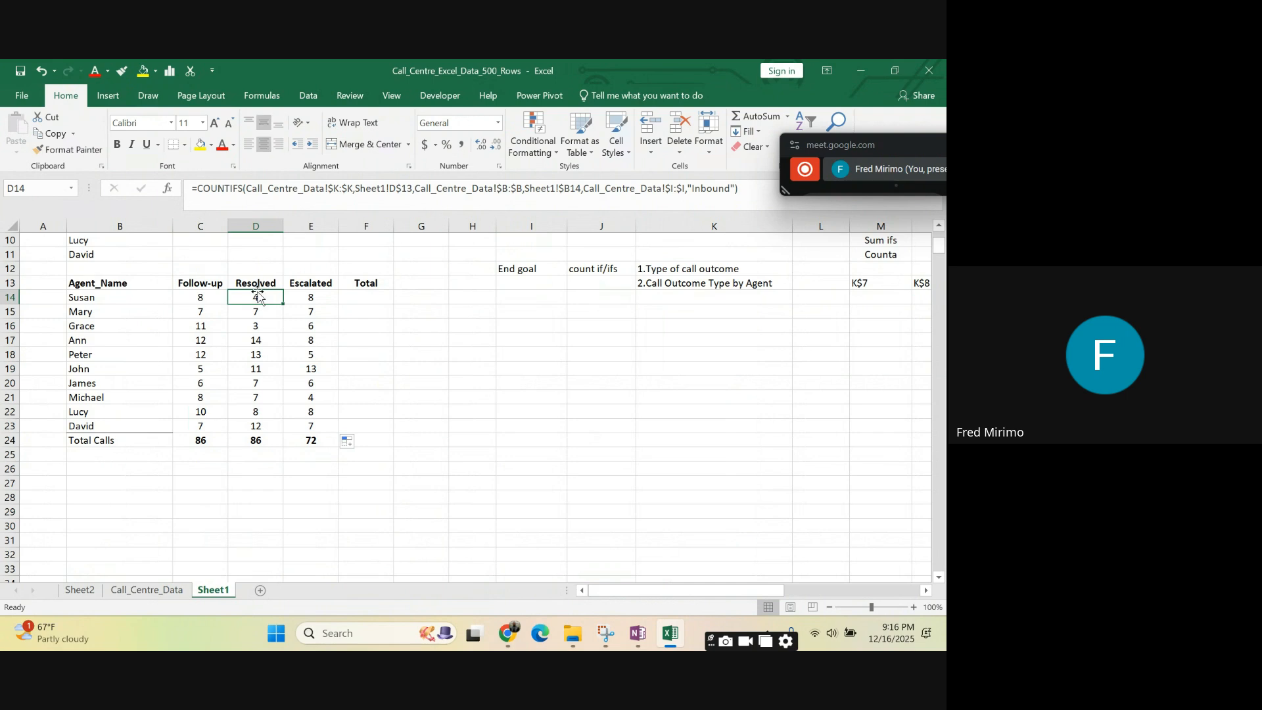
{"action": "left_click", "coordinate": [314, 298]}
{"action": "left_click", "coordinate": [311, 324]}
{"action": "left_click", "coordinate": [252, 329]}
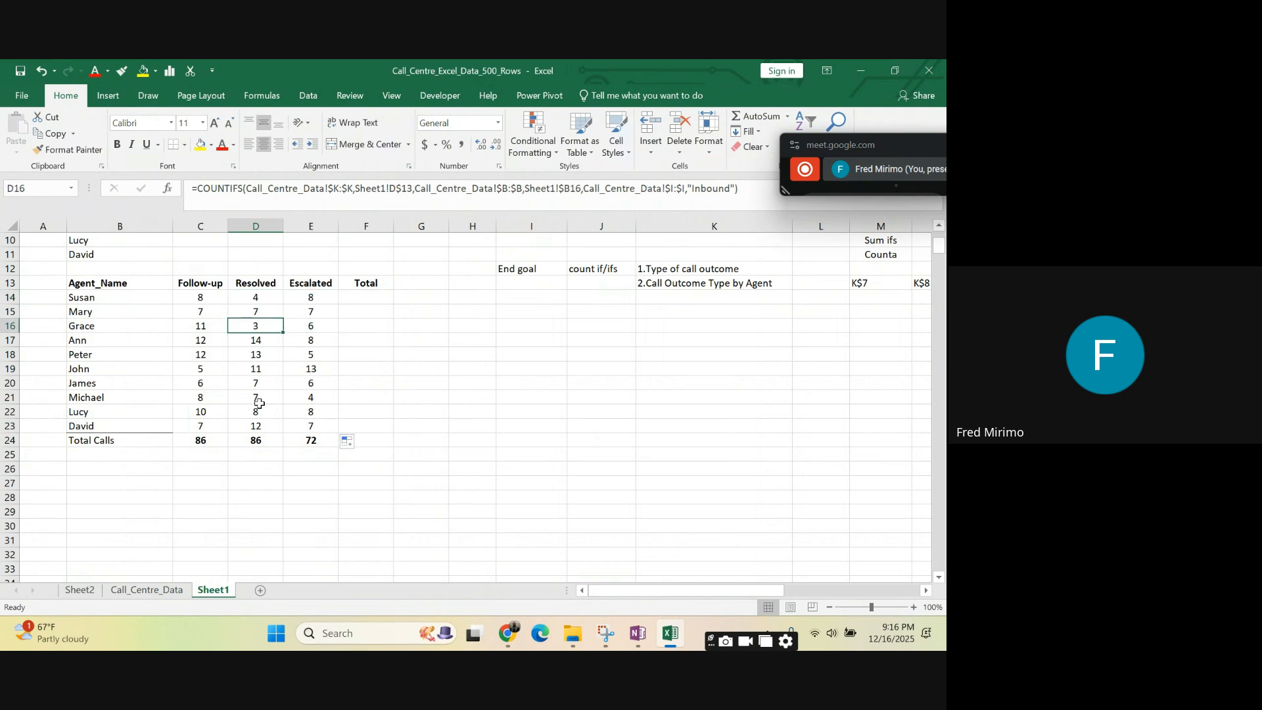
{"action": "left_click", "coordinate": [258, 410]}
{"action": "left_click", "coordinate": [205, 284]}
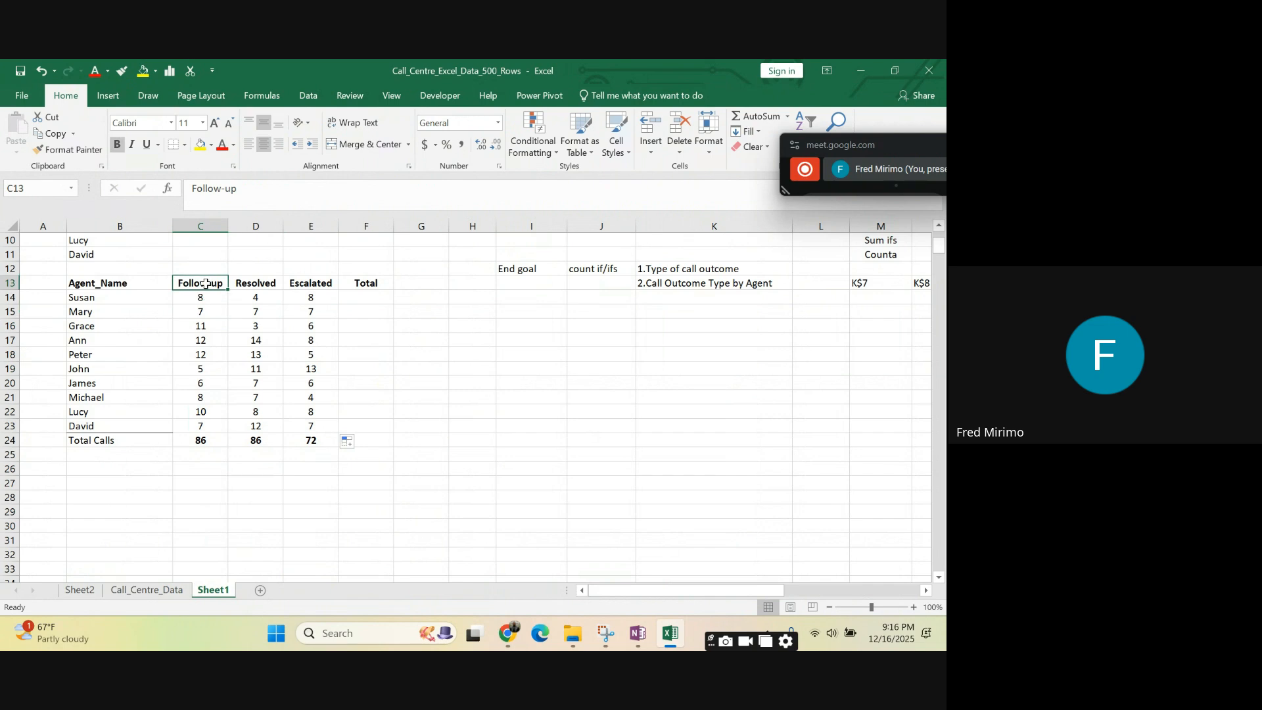
{"action": "left_click_drag", "start_coordinate": [205, 284], "coordinate": [318, 286]}
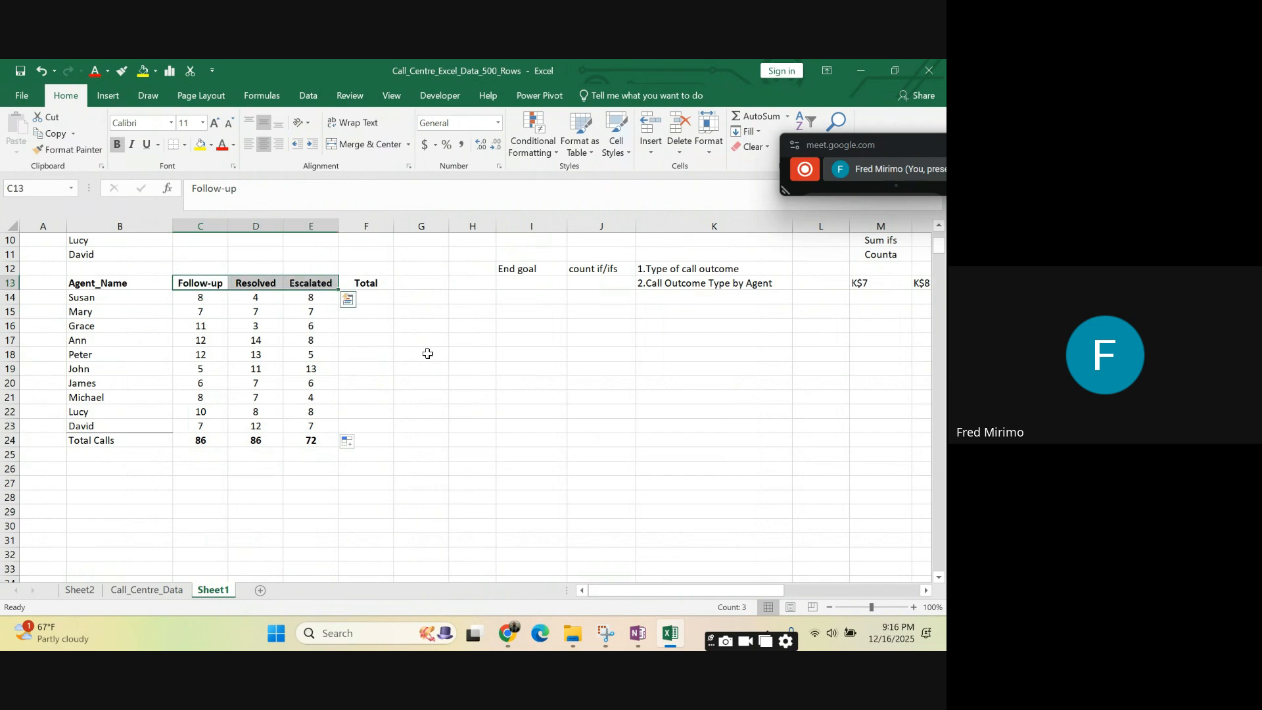
{"action": "left_click", "coordinate": [475, 411]}
- Clear the stray K$ series in row 13 by filling the blank cell L13 across to AA13
{"action": "scroll", "coordinate": [338, 332], "scroll_direction": "up", "scroll_amount": 1}
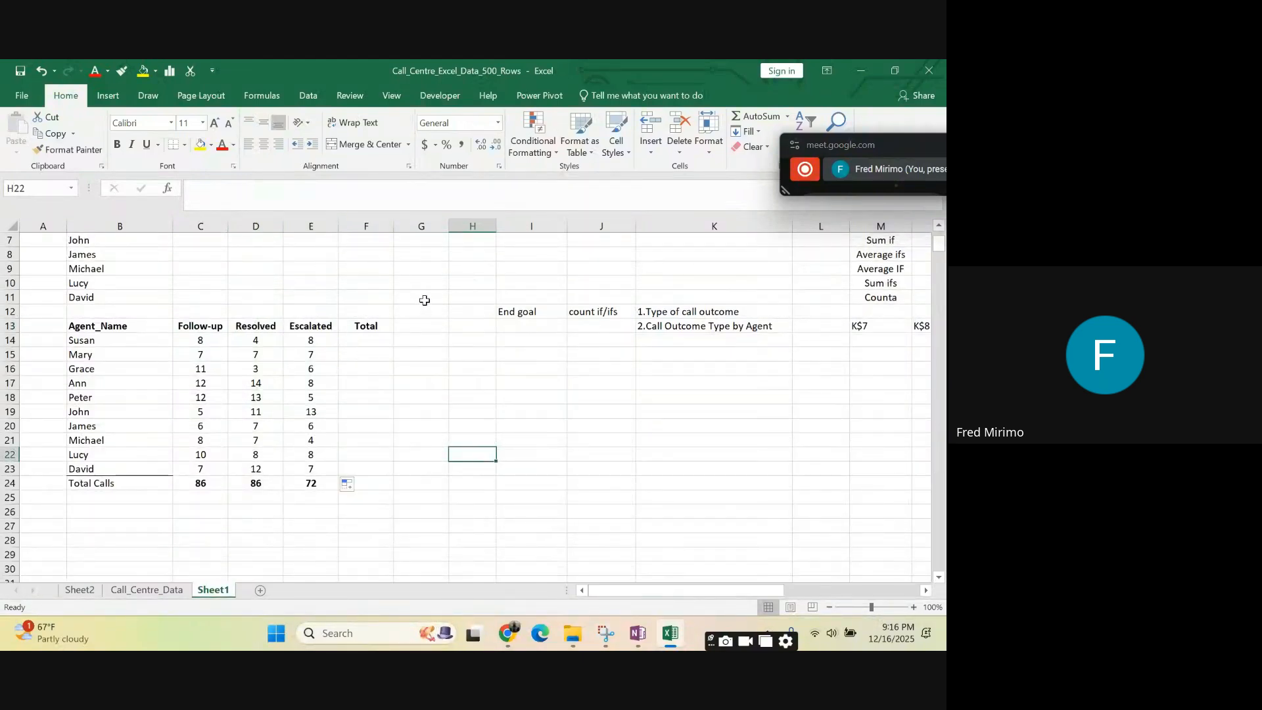
{"action": "left_click_drag", "start_coordinate": [637, 590], "coordinate": [713, 561]}
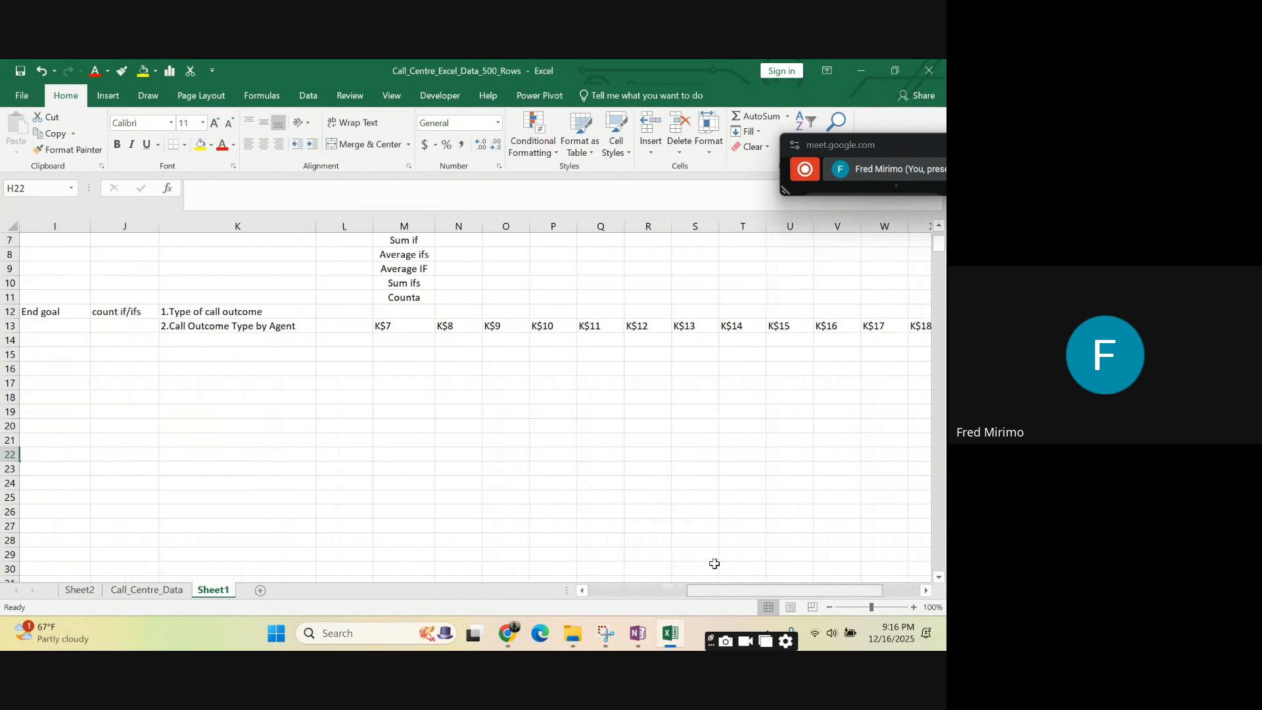
{"action": "left_click", "coordinate": [335, 327]}
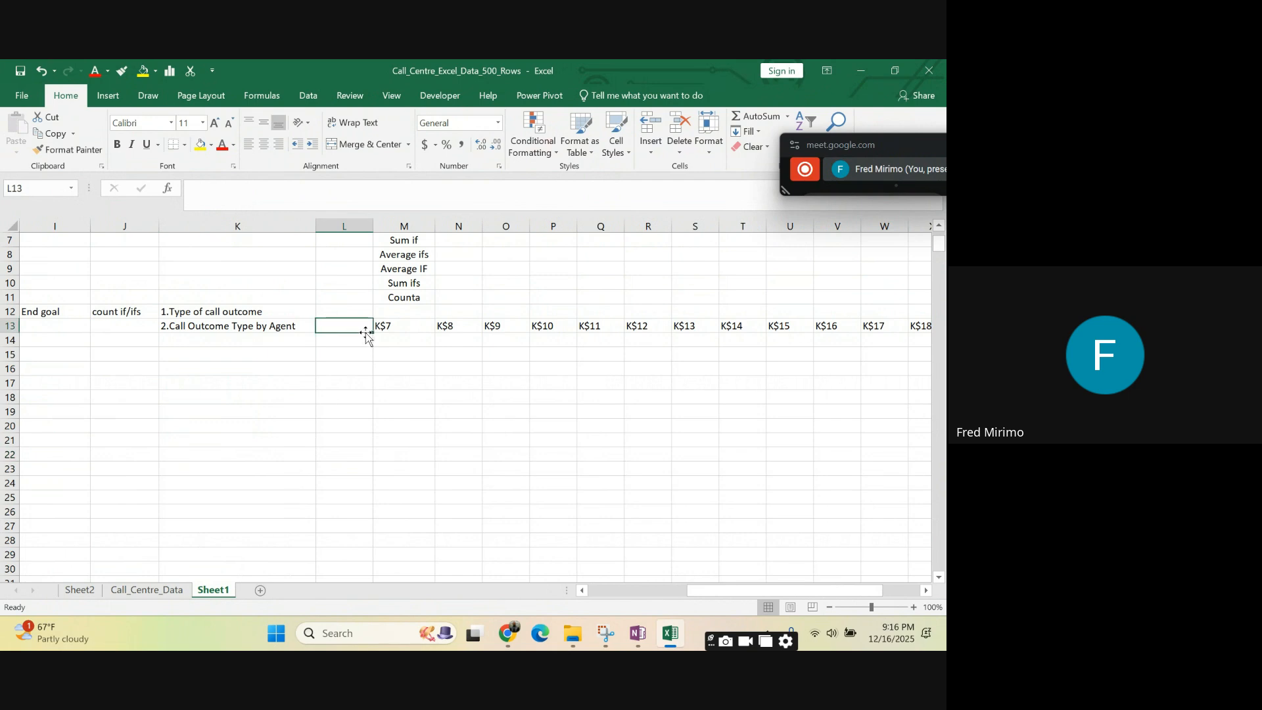
{"action": "left_click_drag", "start_coordinate": [373, 333], "coordinate": [794, 376]}
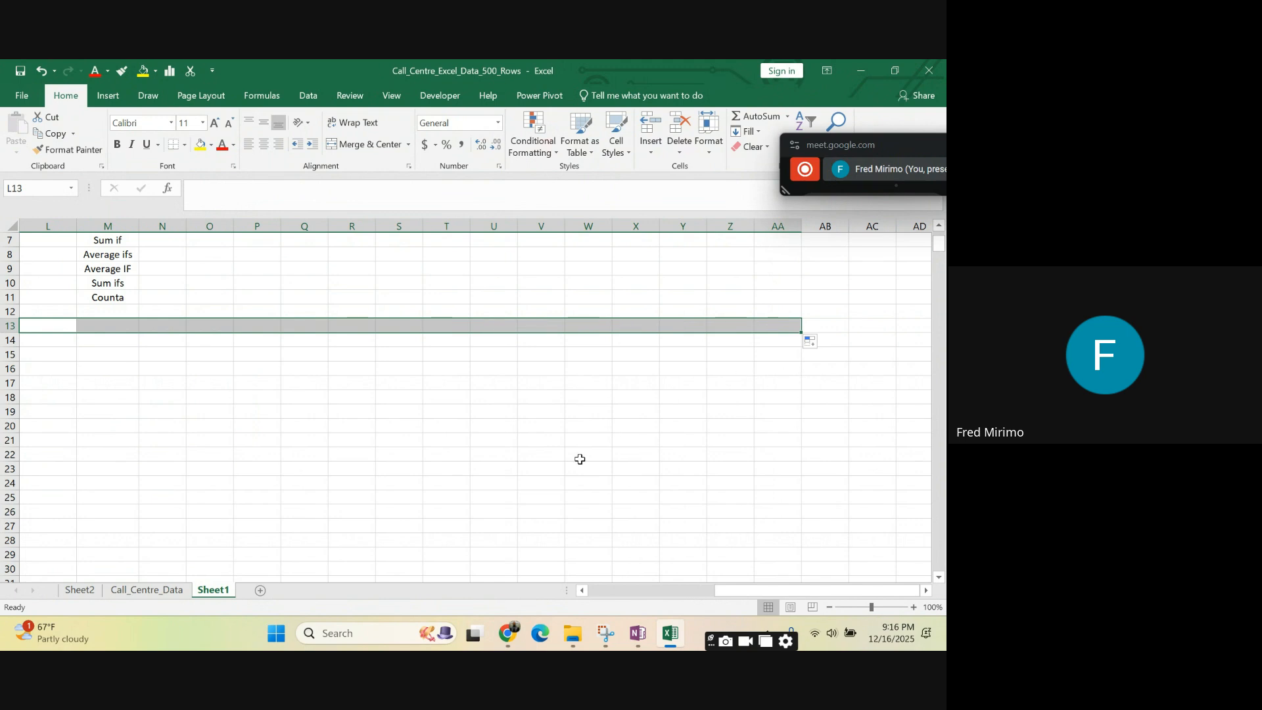
- Review the two agent tables, the end goal notes and the list of functions in column M on Sheet1
{"action": "left_click_drag", "start_coordinate": [721, 595], "coordinate": [629, 595]}
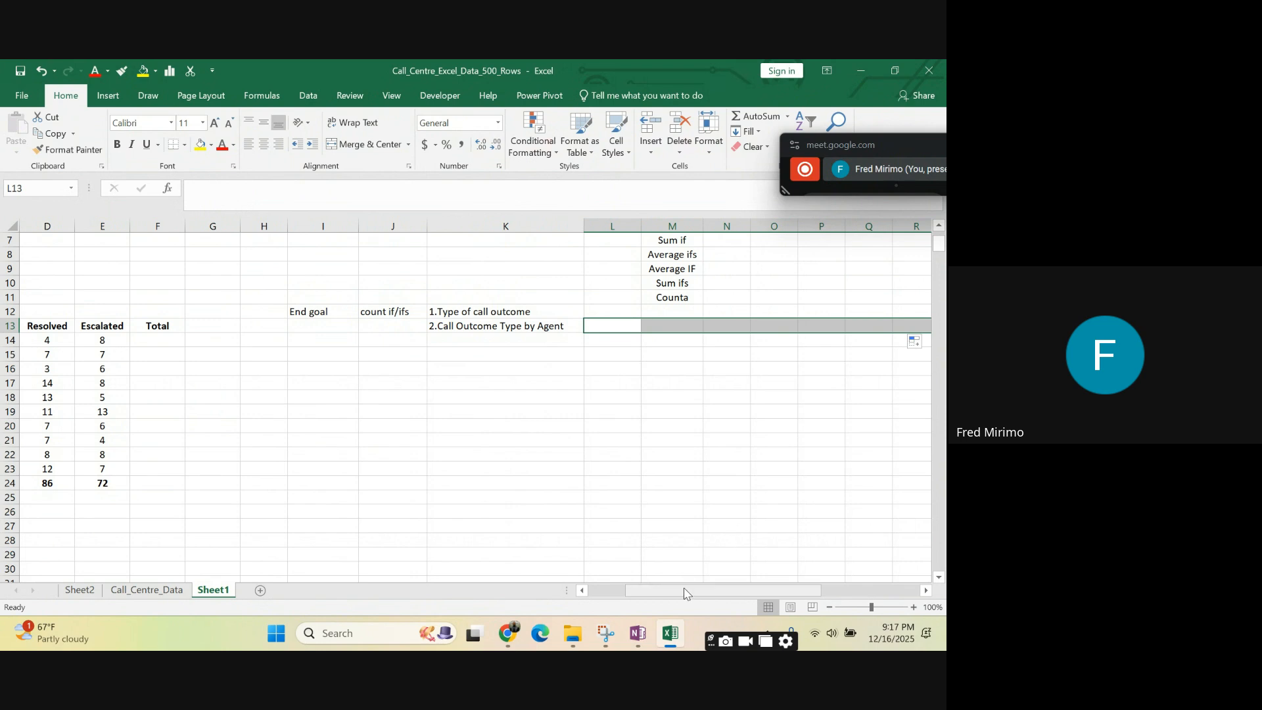
{"action": "left_click_drag", "start_coordinate": [686, 593], "coordinate": [632, 591]}
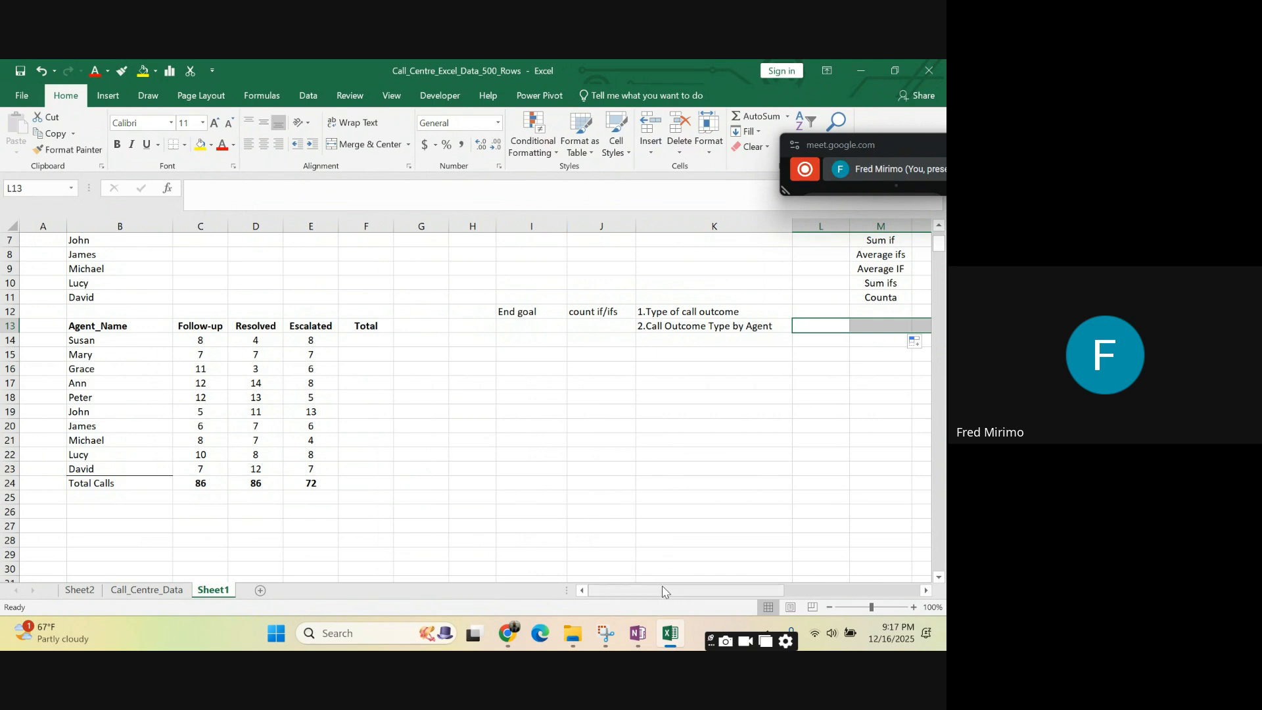
{"action": "left_click_drag", "start_coordinate": [663, 595], "coordinate": [709, 591]}
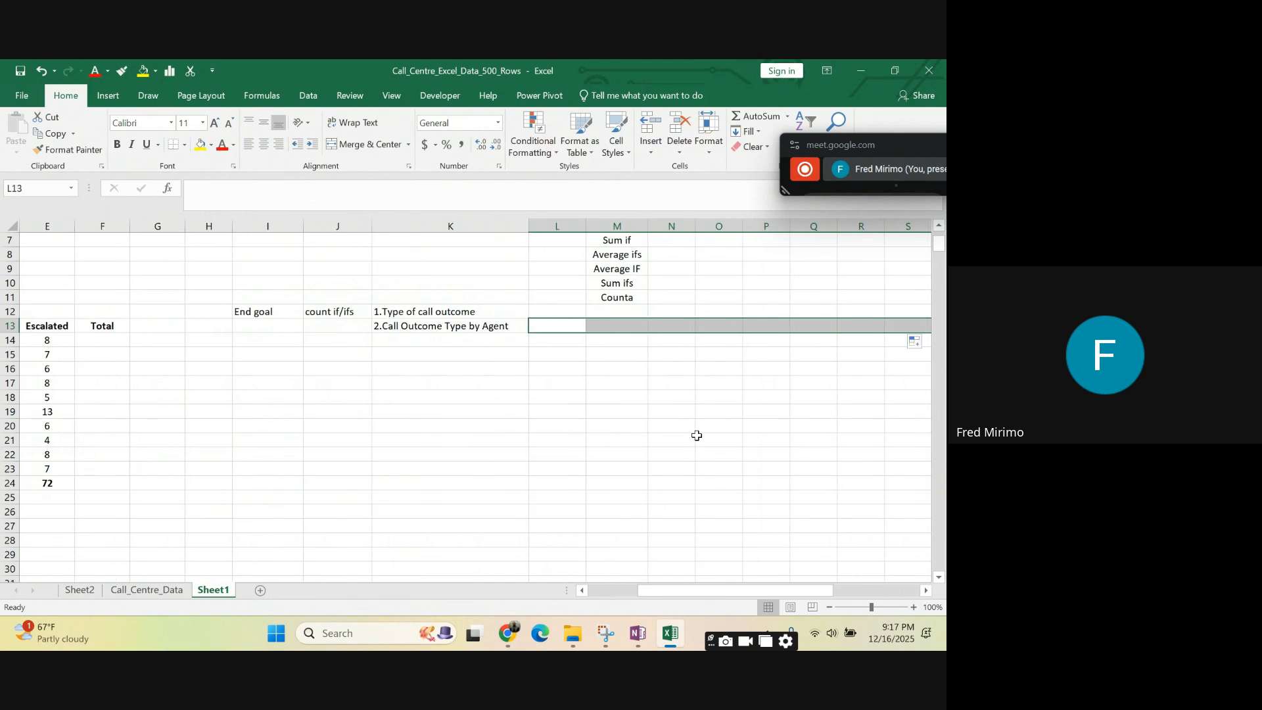
{"action": "scroll", "coordinate": [626, 313], "scroll_direction": "up", "scroll_amount": 2}
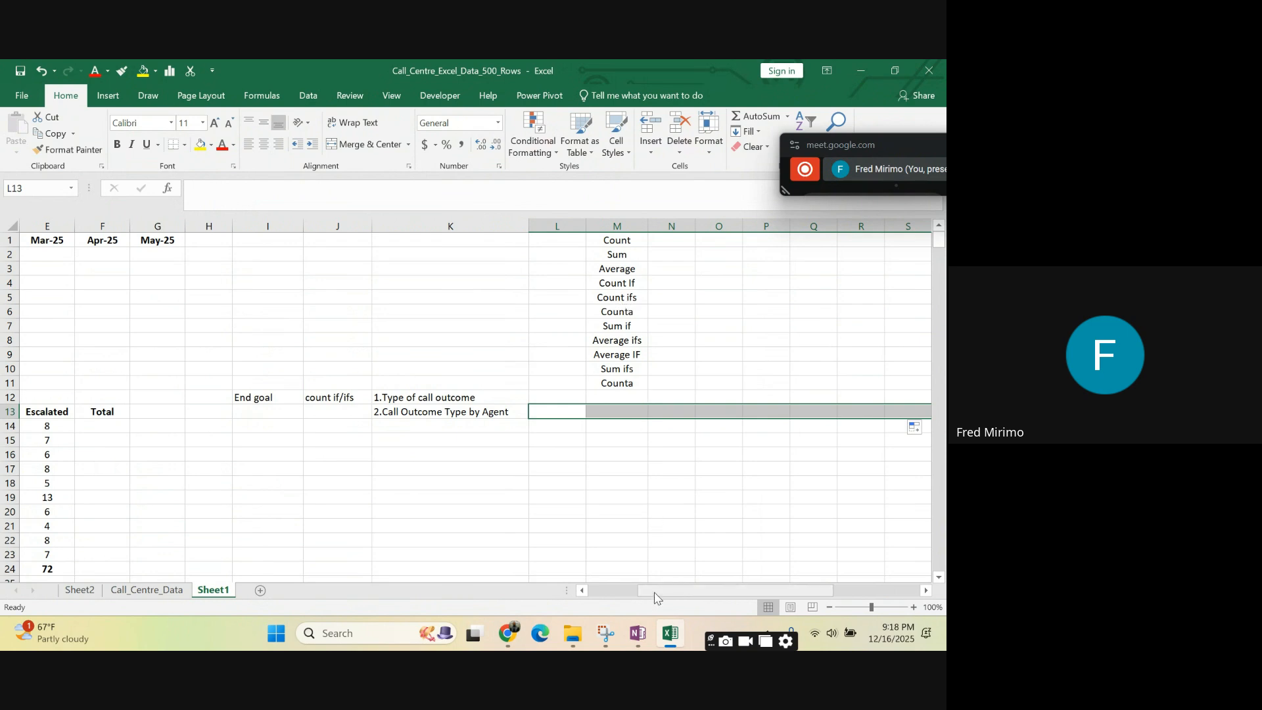
{"action": "left_click_drag", "start_coordinate": [655, 597], "coordinate": [588, 595]}
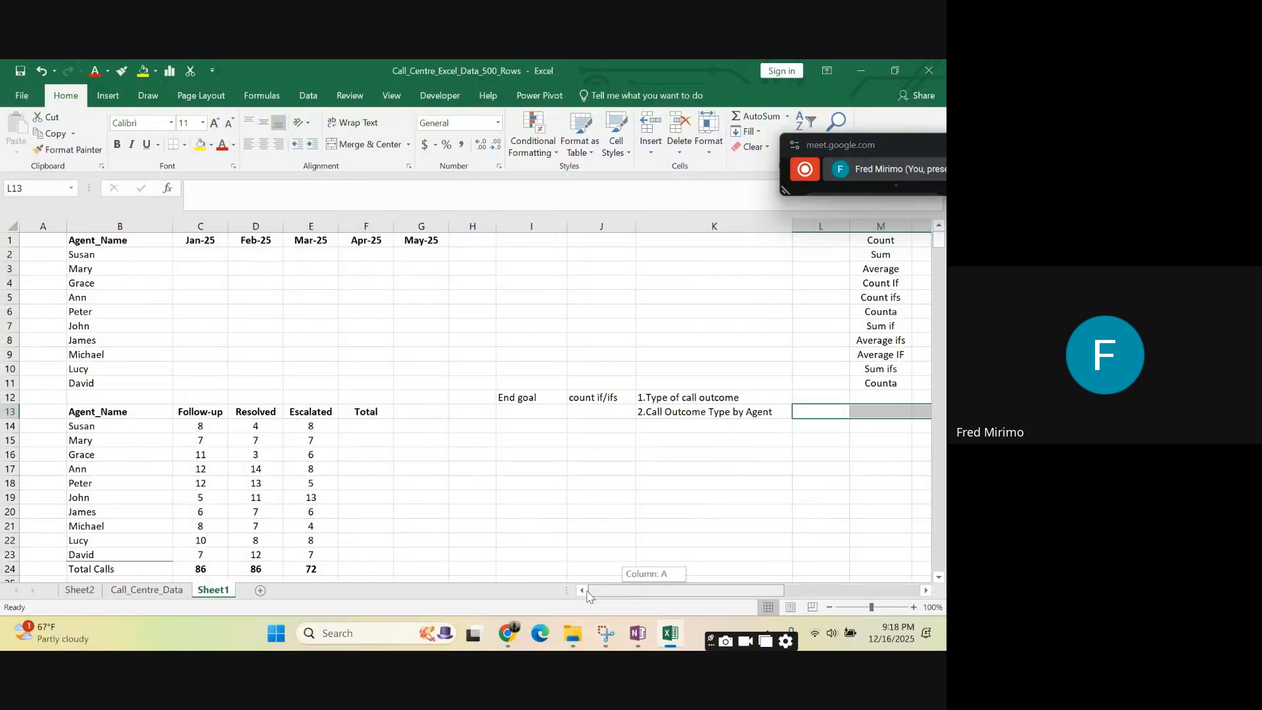
{"action": "left_click_drag", "start_coordinate": [588, 595], "coordinate": [595, 595]}
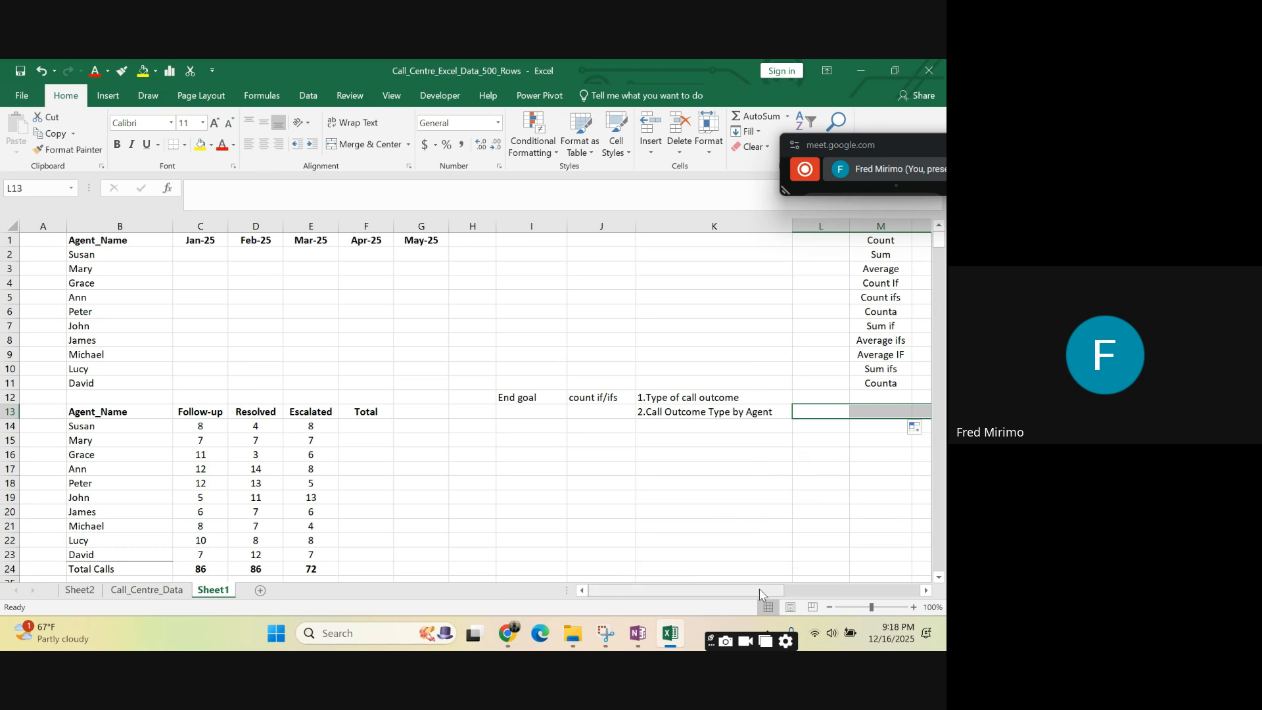
{"action": "left_click_drag", "start_coordinate": [753, 592], "coordinate": [836, 590]}
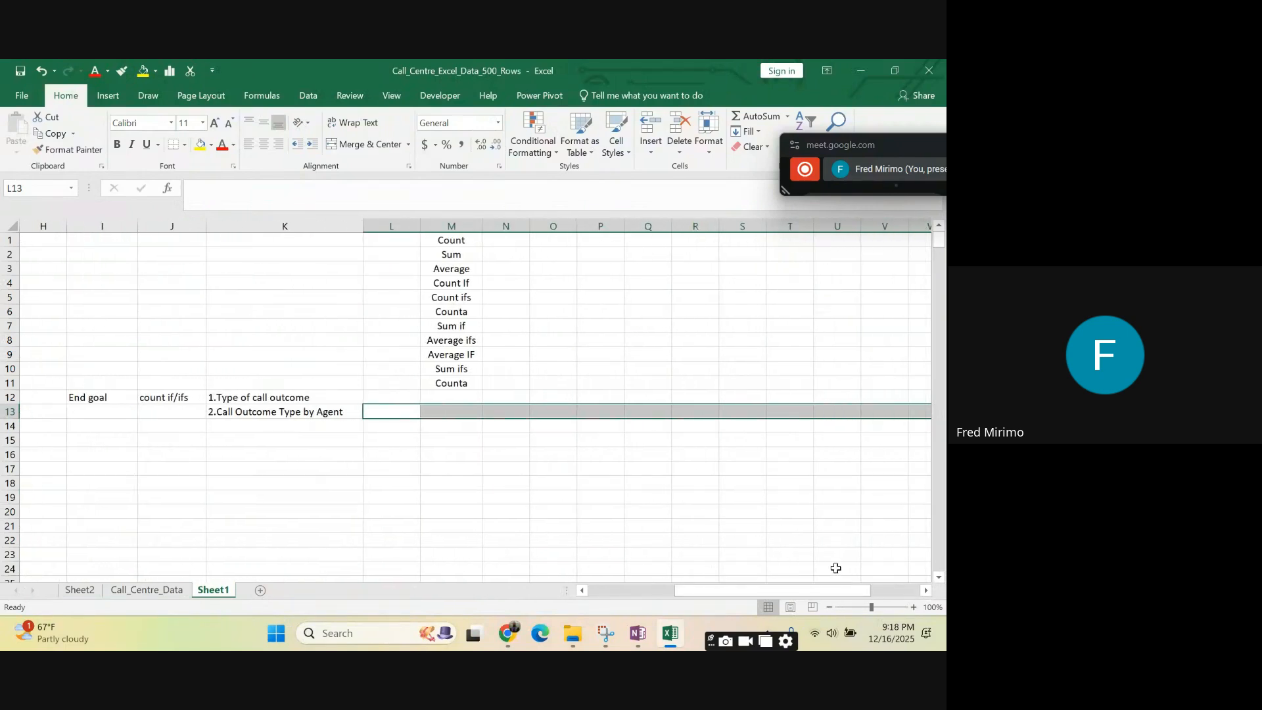
{"action": "left_click", "coordinate": [550, 314]}
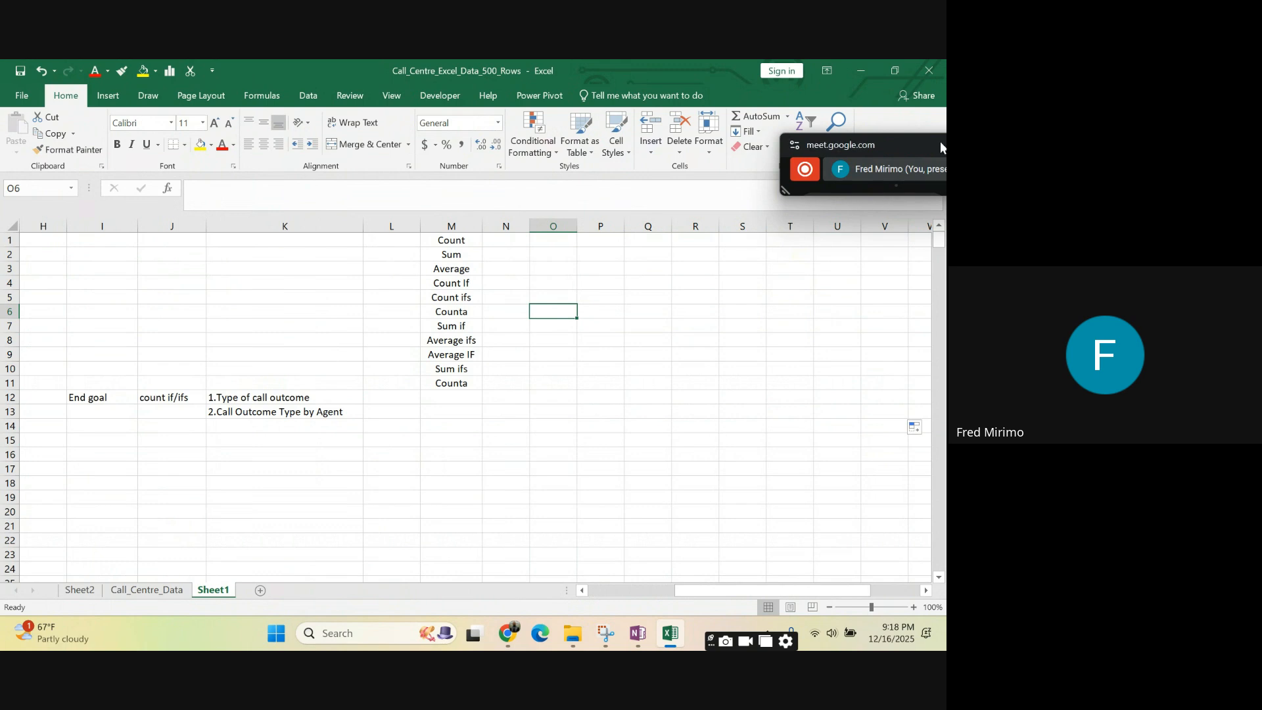
- Switch to the Google Meet call and stop sharing the screen
{"action": "left_click_drag", "start_coordinate": [922, 140], "coordinate": [709, 152]}
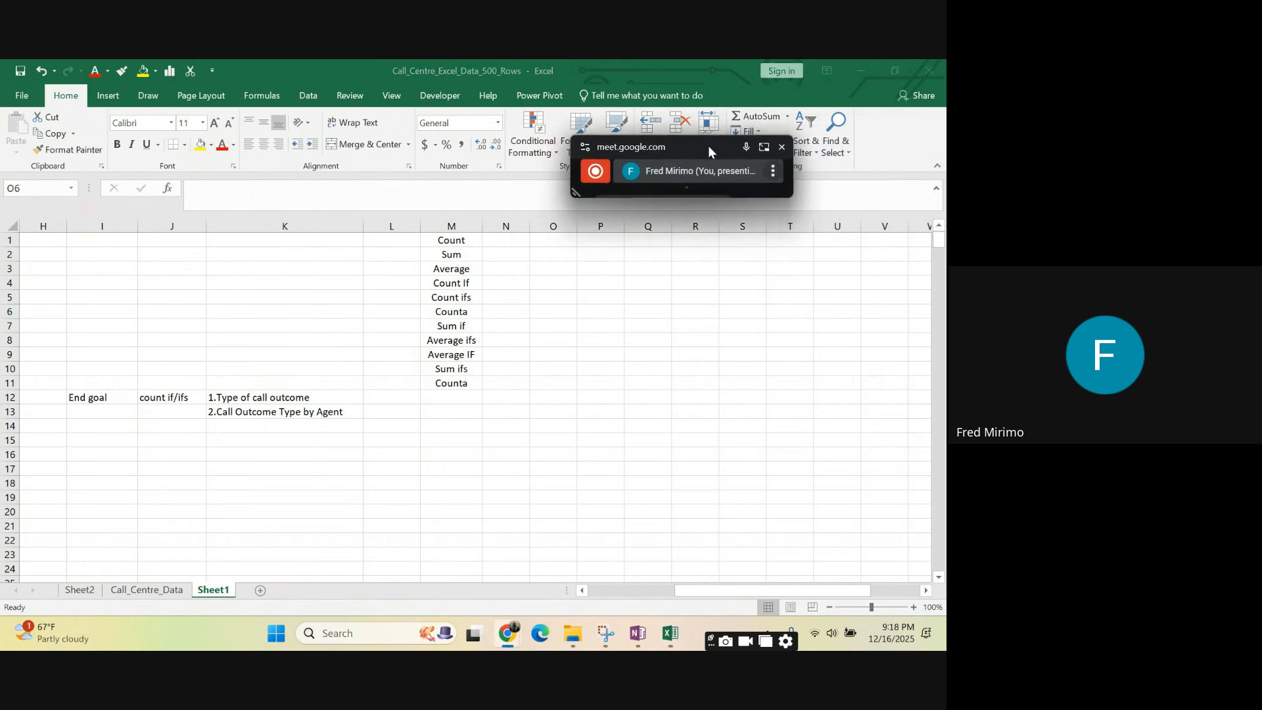
{"action": "left_click", "coordinate": [764, 147]}
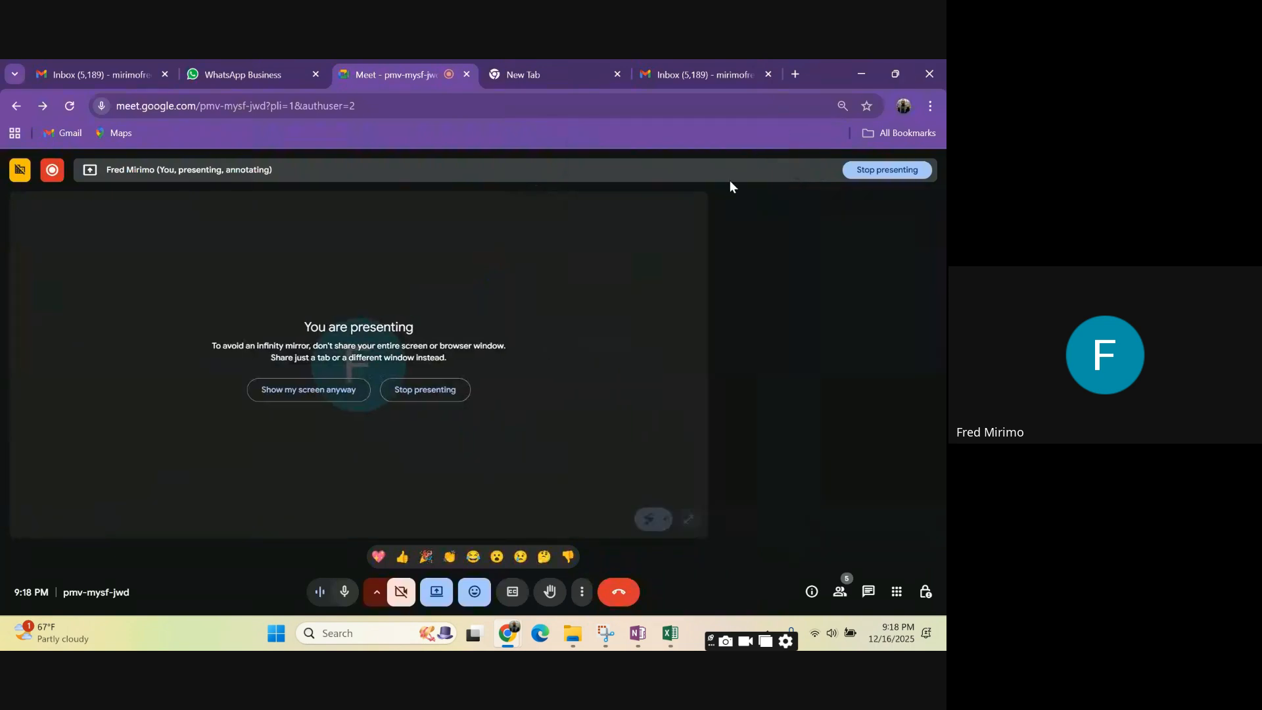
{"action": "left_click", "coordinate": [439, 593]}
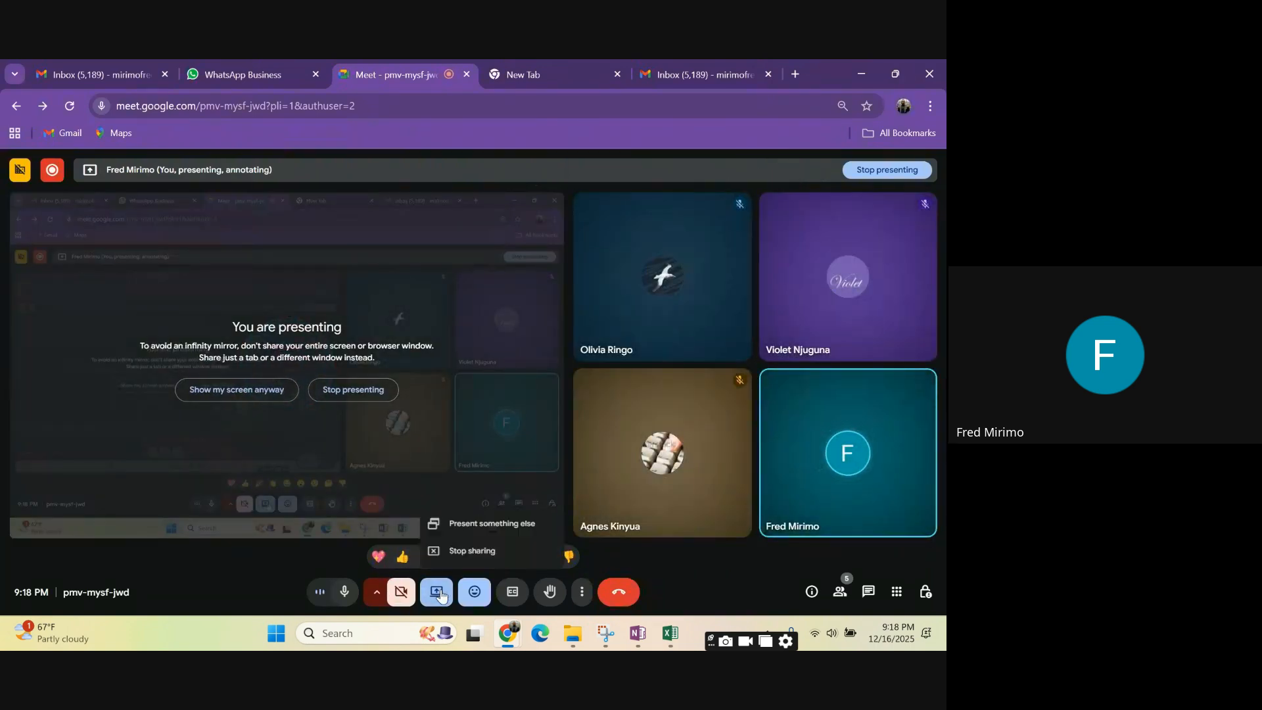
{"action": "left_click", "coordinate": [486, 554]}
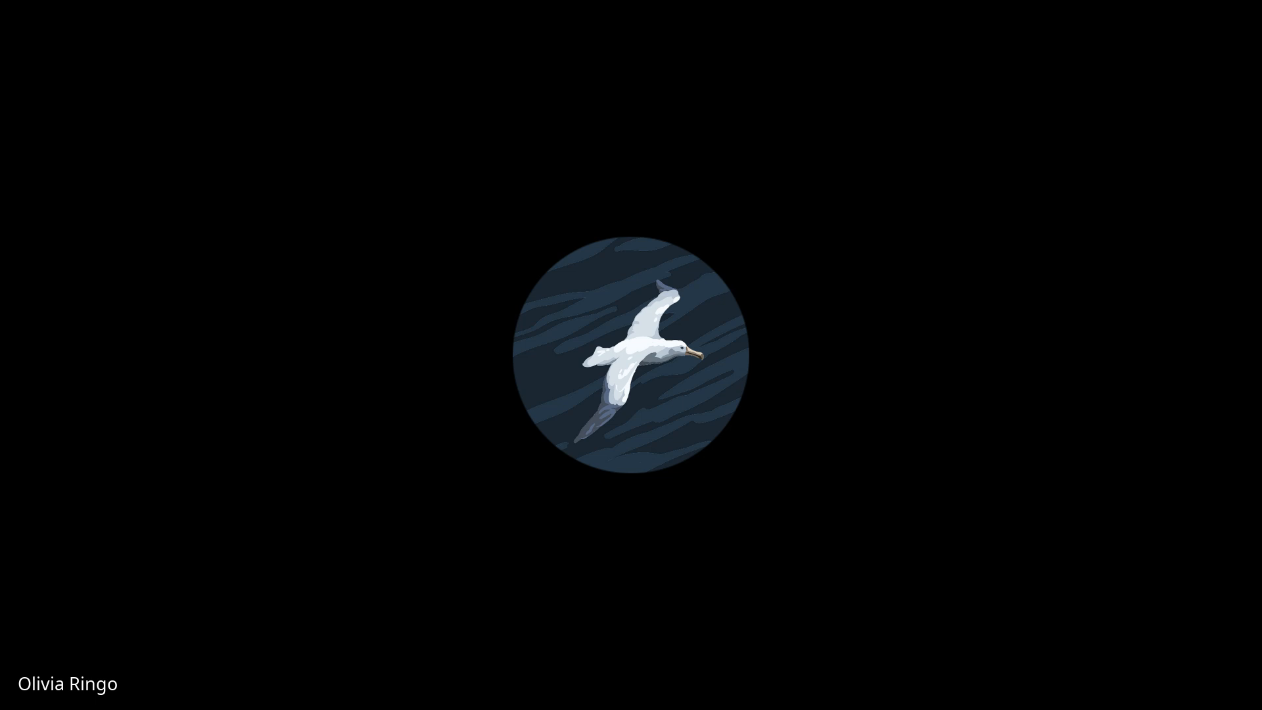